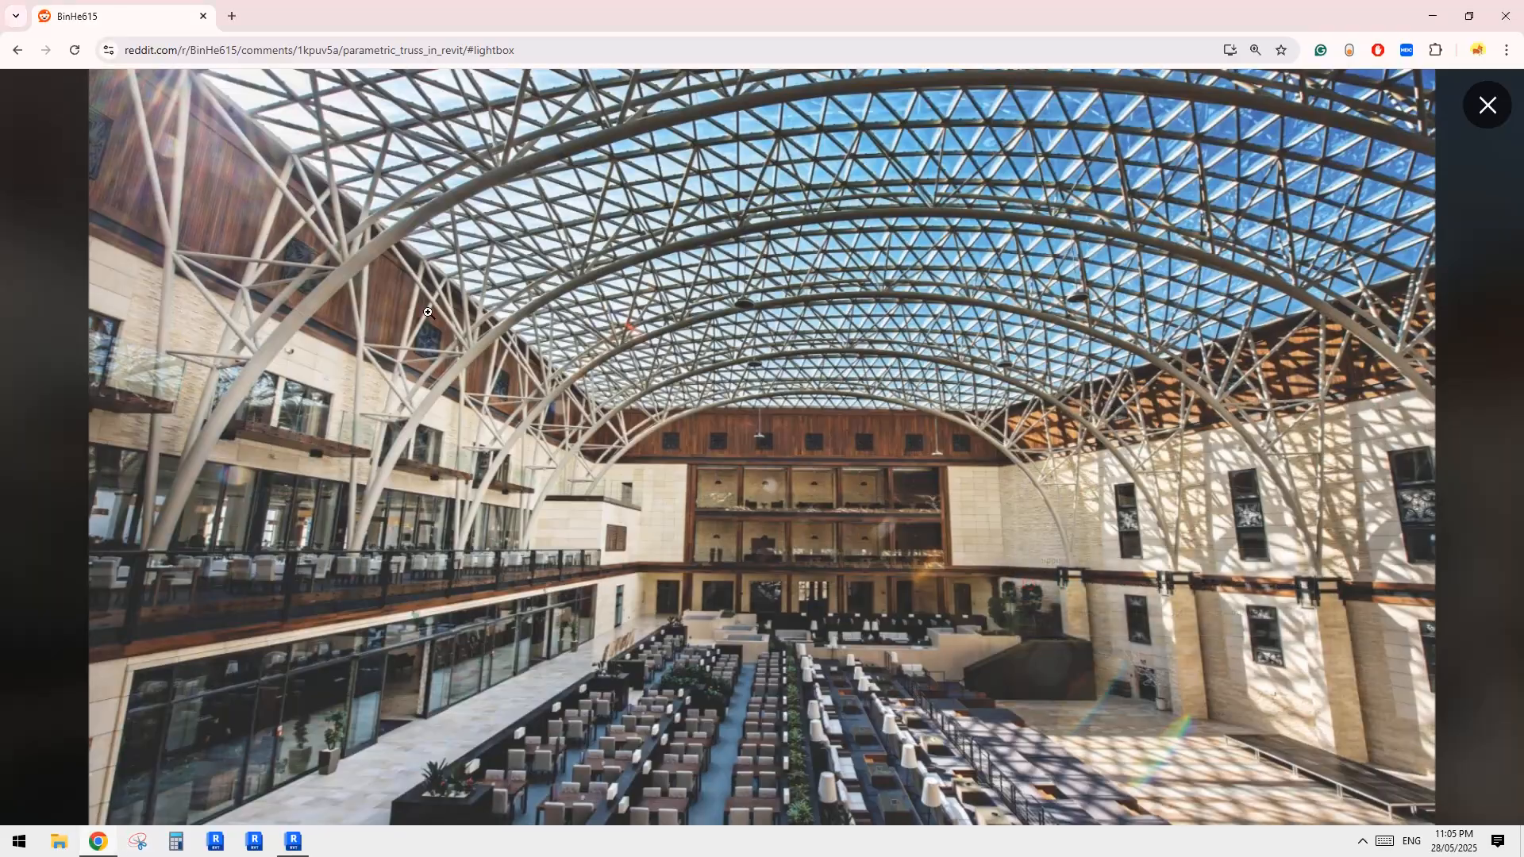
- Capture the atrium roof photo with Snipping Tool and trace one of its main arches from end to end with the pen
drag(233, 93, 1420, 742)
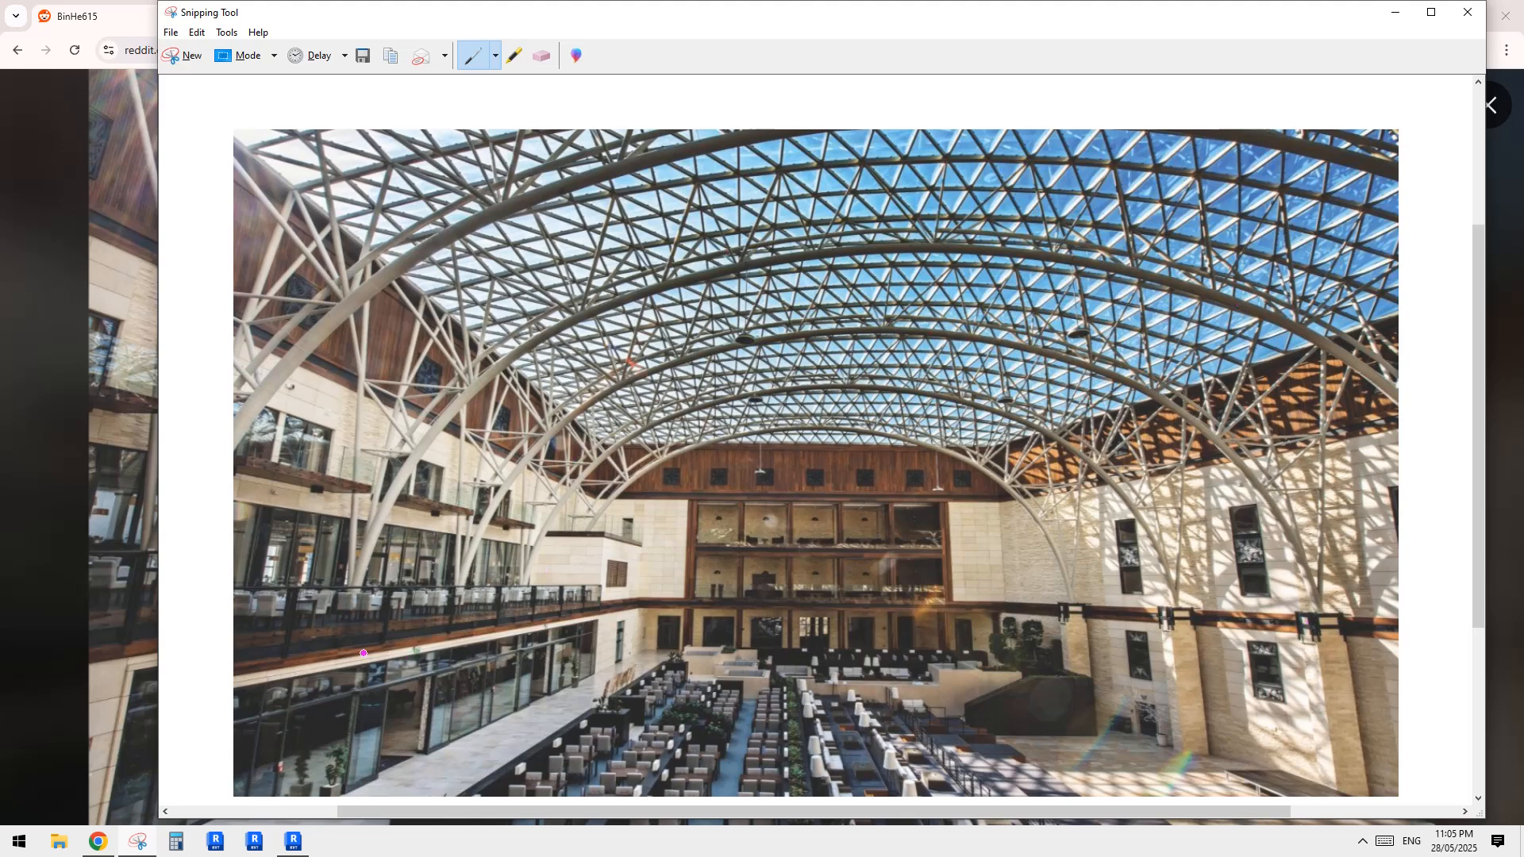
mouse_move(346, 621)
mouse_down()
mouse_move(396, 459)
mouse_move(553, 323)
mouse_move(912, 267)
mouse_move(1195, 294)
mouse_move(1341, 424)
mouse_move(1413, 559)
mouse_move(1425, 637)
mouse_up()
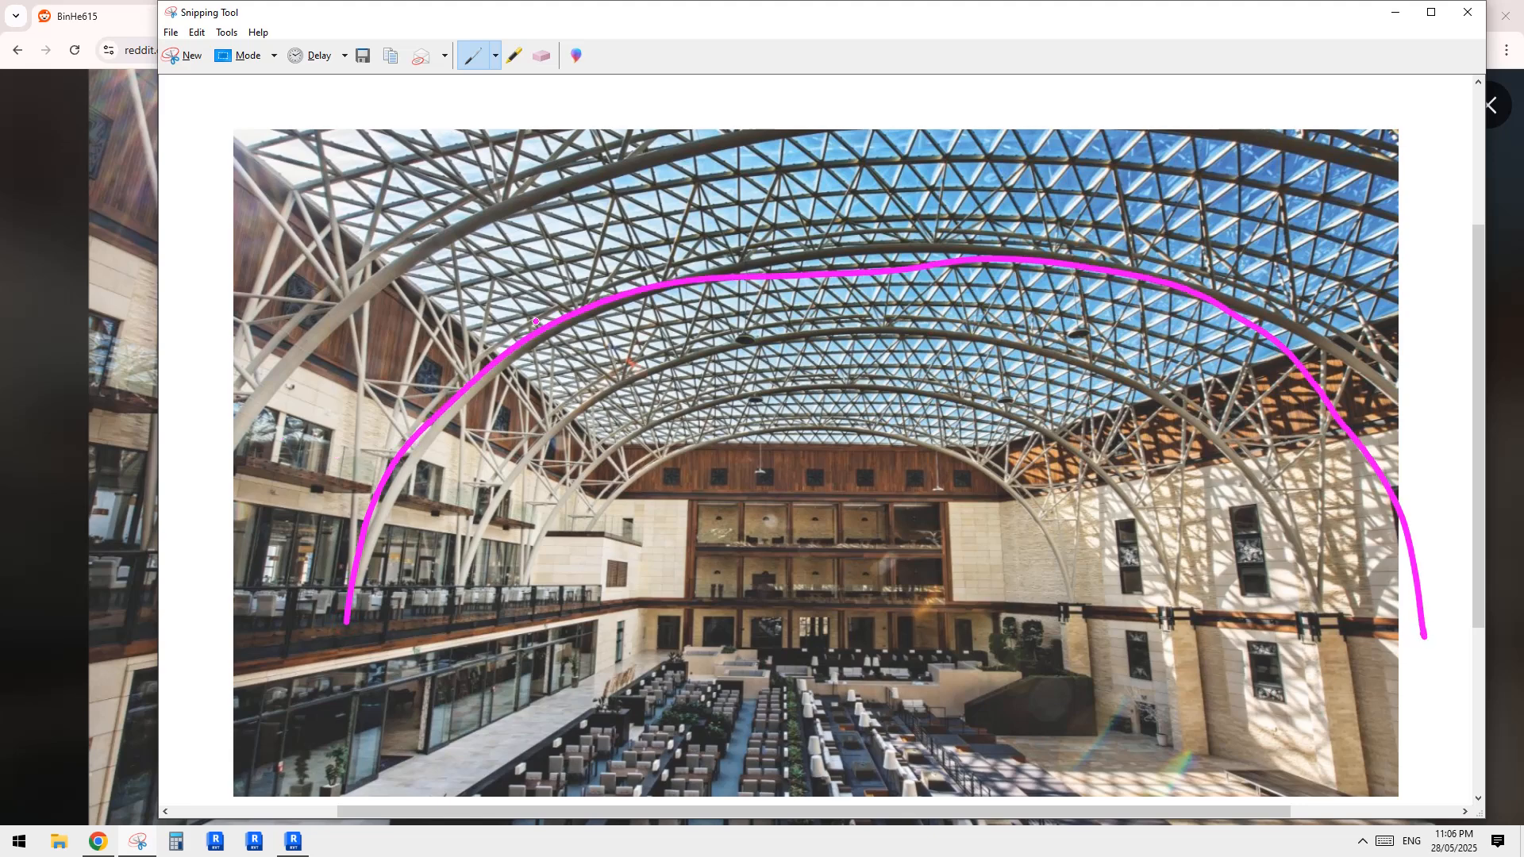
drag(585, 313, 616, 197)
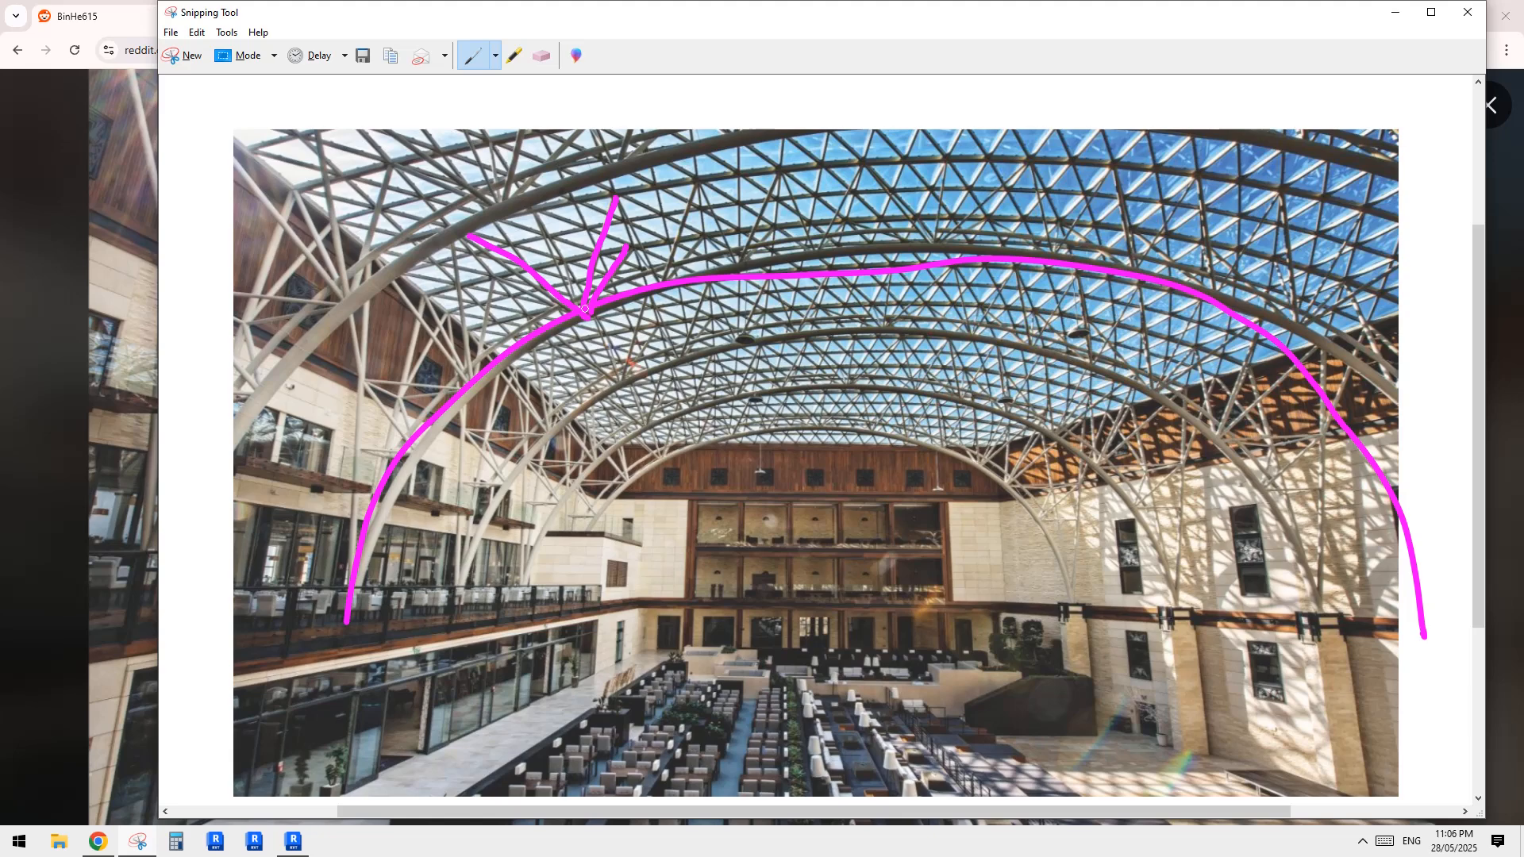
click(541, 58)
mouse_move(623, 258)
mouse_down()
mouse_move(583, 274)
mouse_move(528, 262)
mouse_up()
click(475, 58)
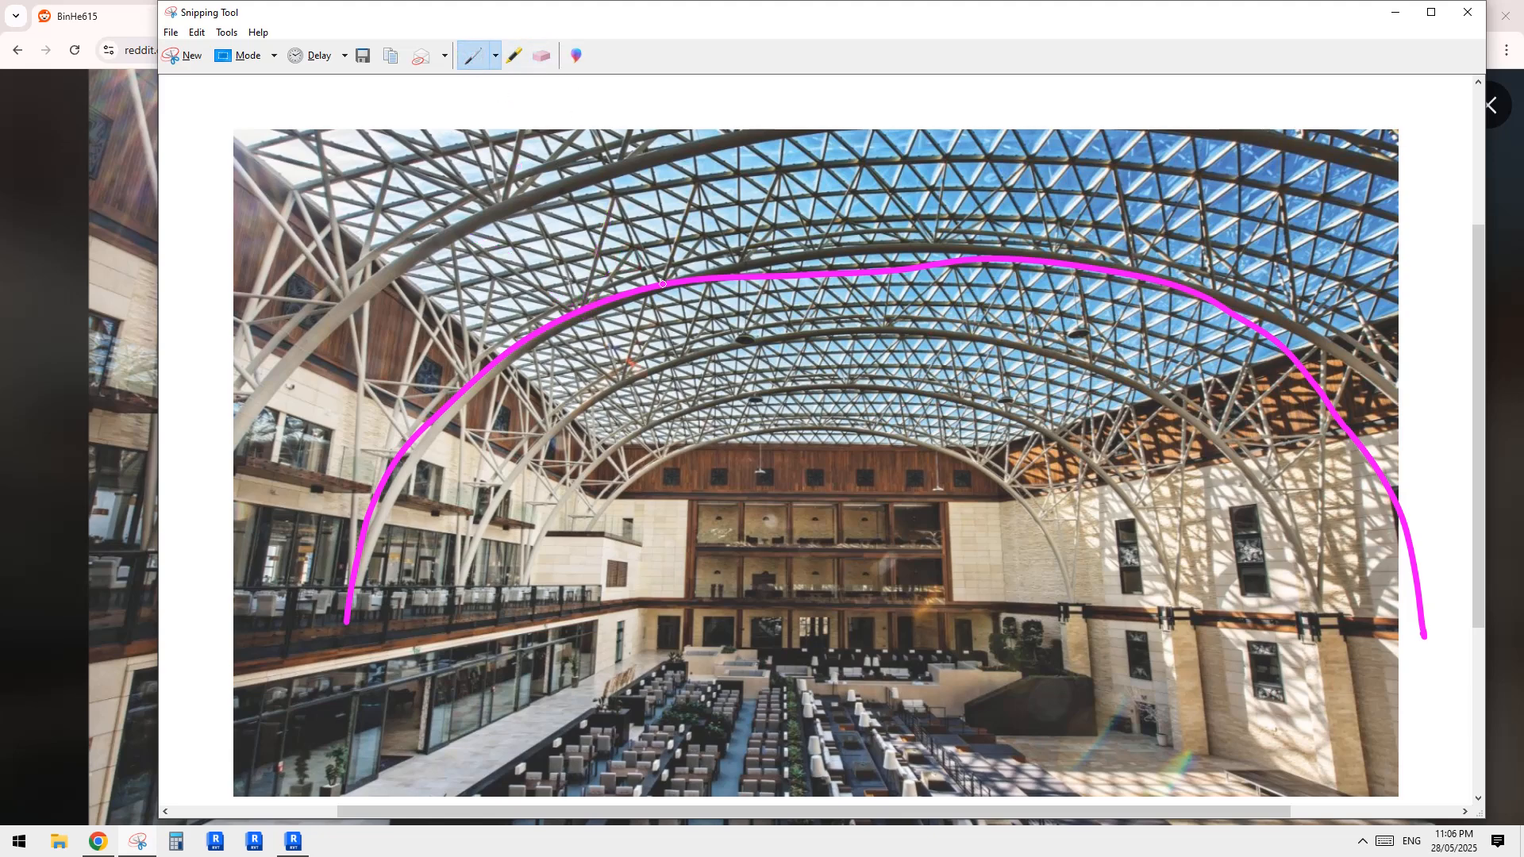
- Sketch the V-shaped struts and gridded roof panels above the traced arch, and mark a second arch behind it
mouse_move(665, 286)
mouse_down()
mouse_move(699, 181)
mouse_move(697, 246)
mouse_up()
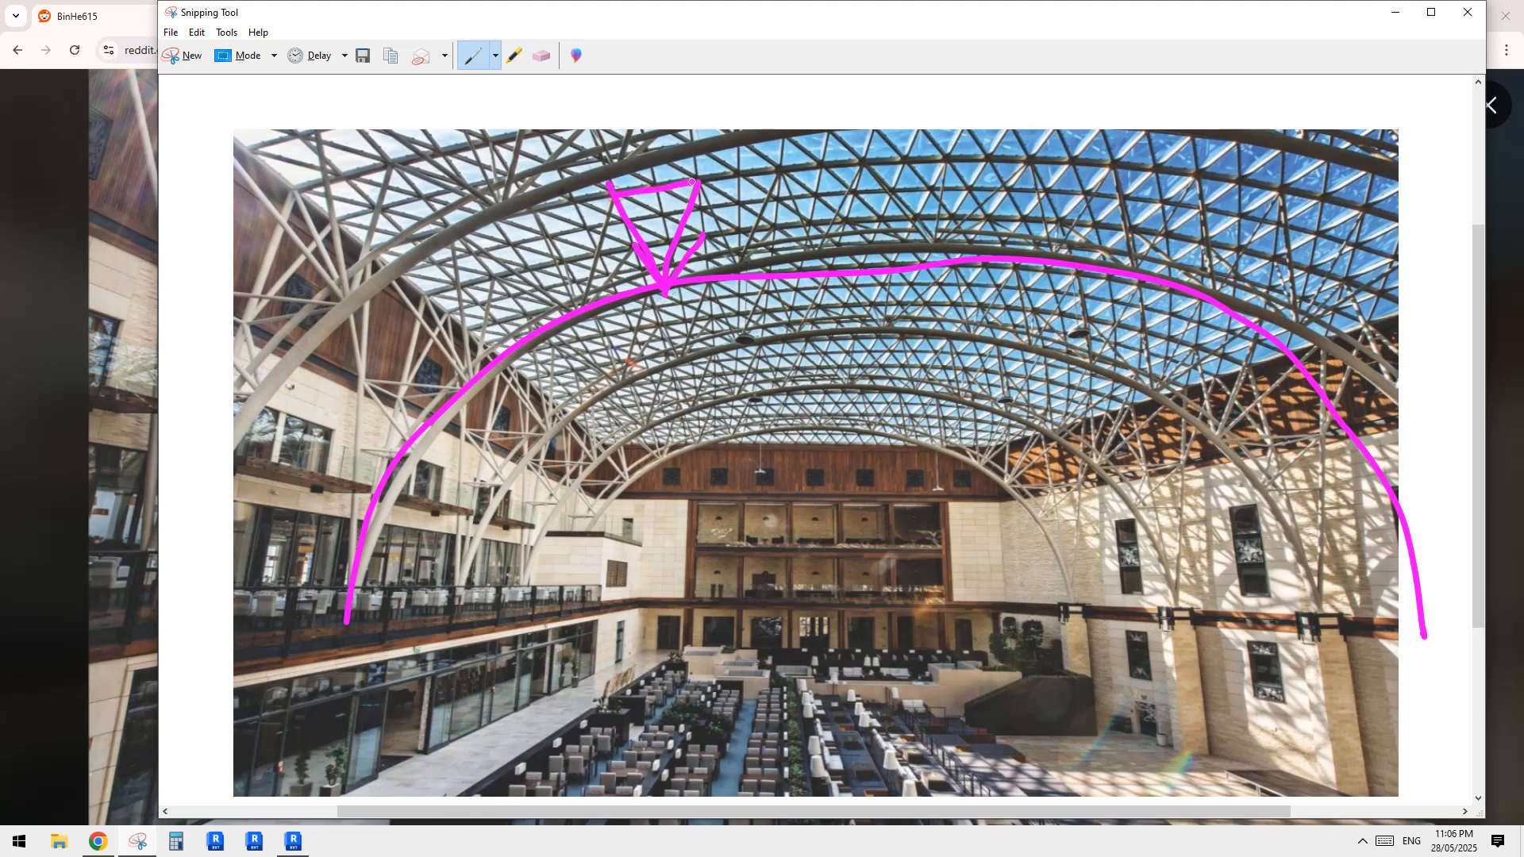
drag(692, 181, 700, 231)
drag(697, 182, 775, 170)
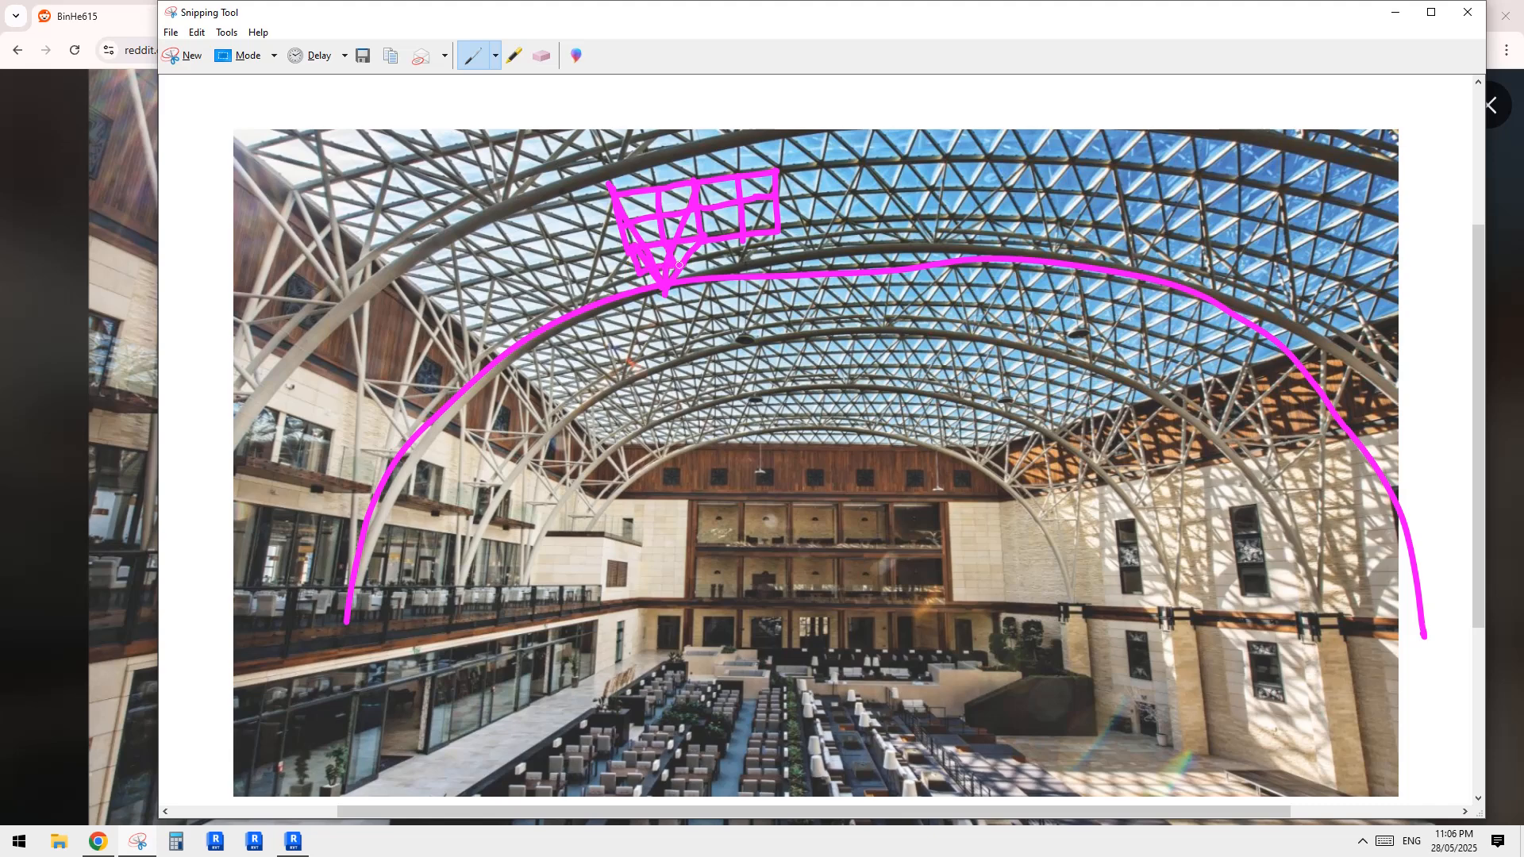
drag(679, 265, 704, 238)
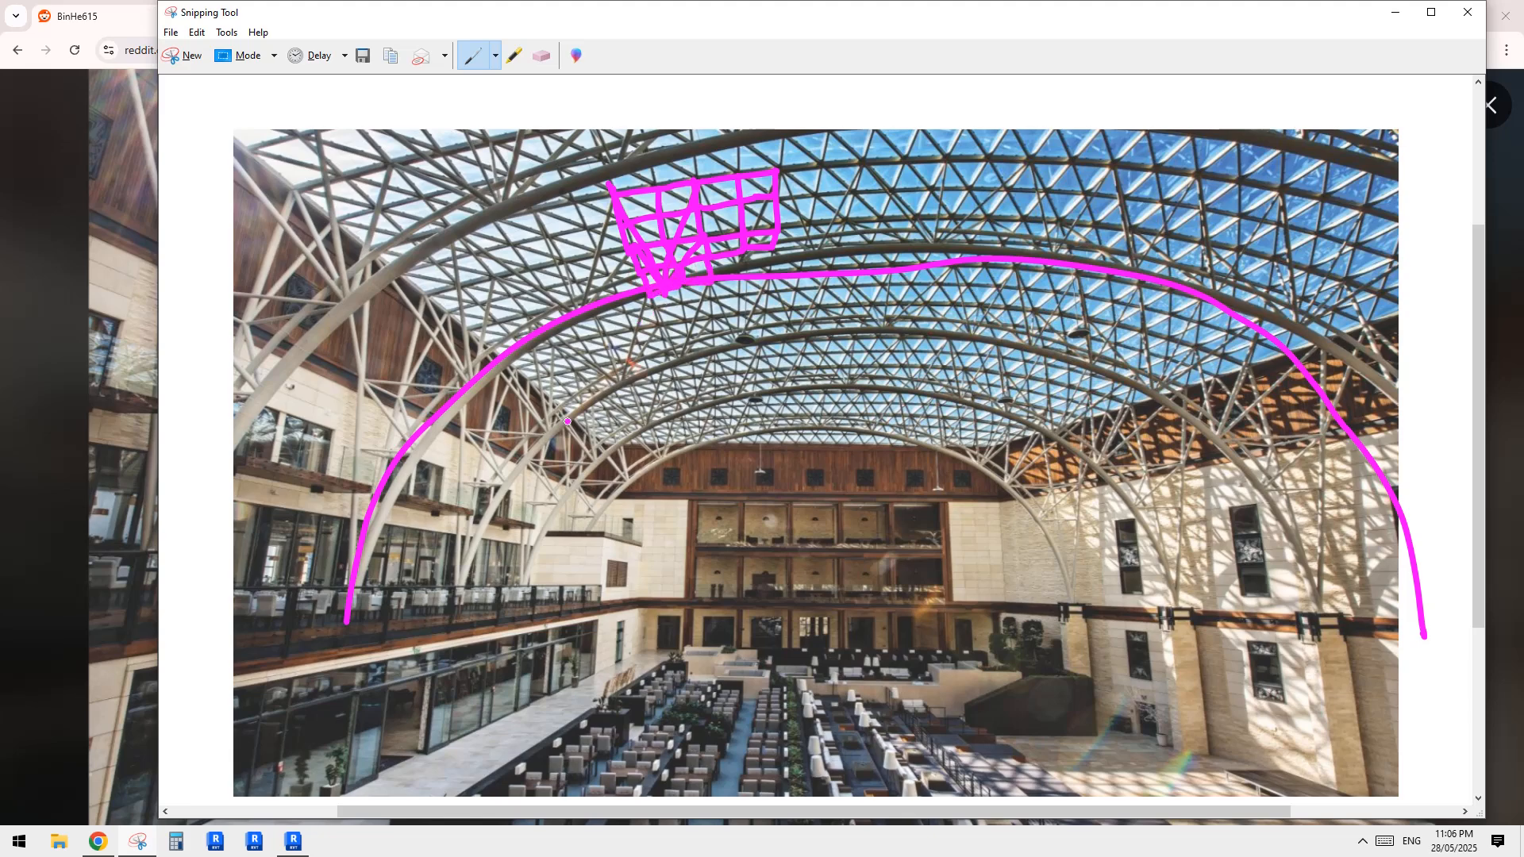
mouse_move(460, 582)
mouse_down()
mouse_move(504, 476)
mouse_move(618, 385)
mouse_up()
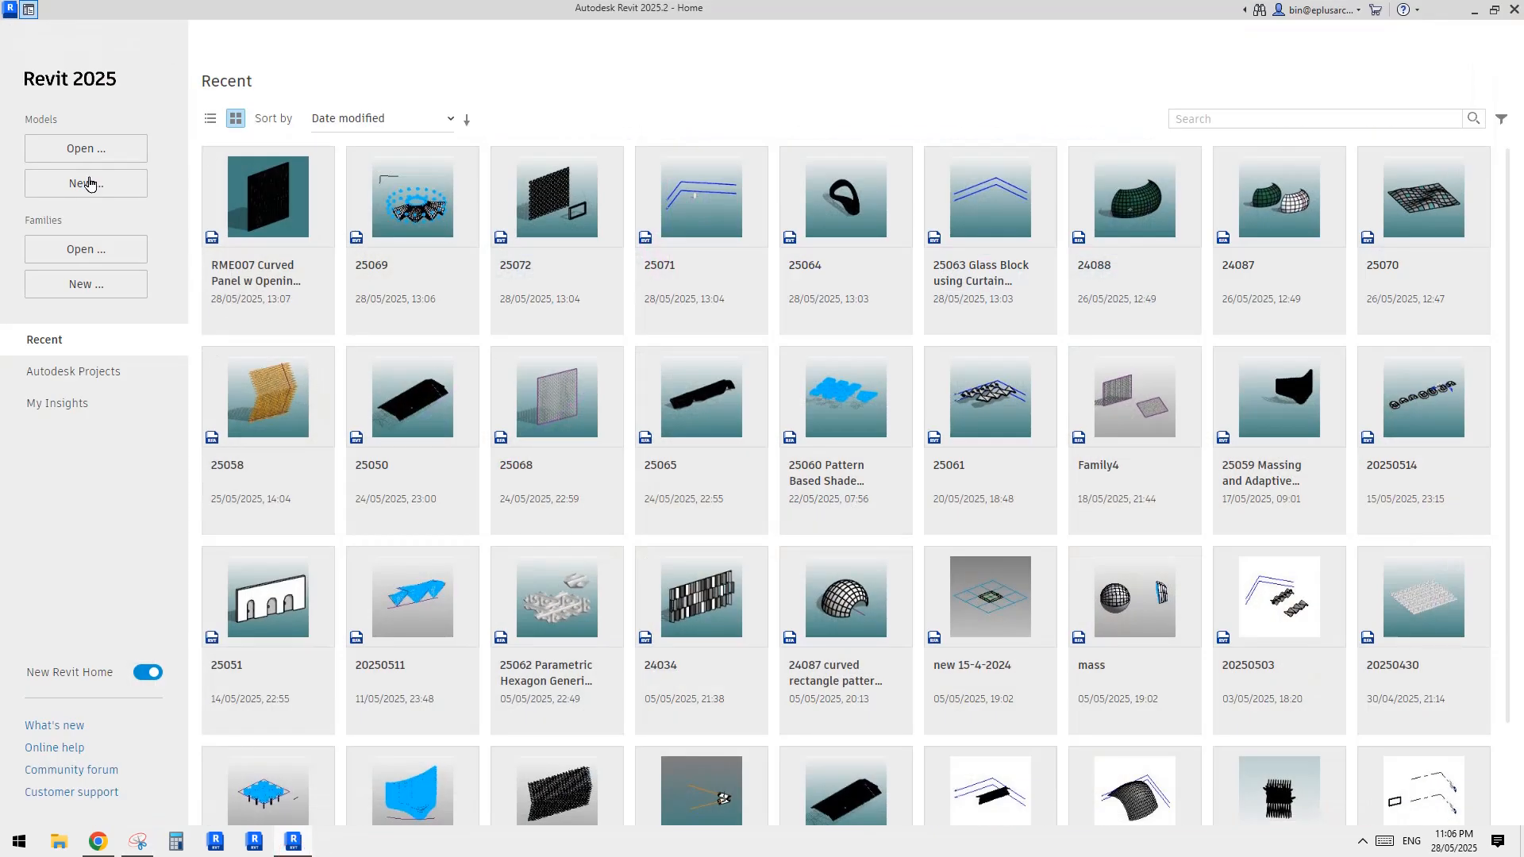
- Switch to Revit and create a new project from the Architectural Template
click(86, 182)
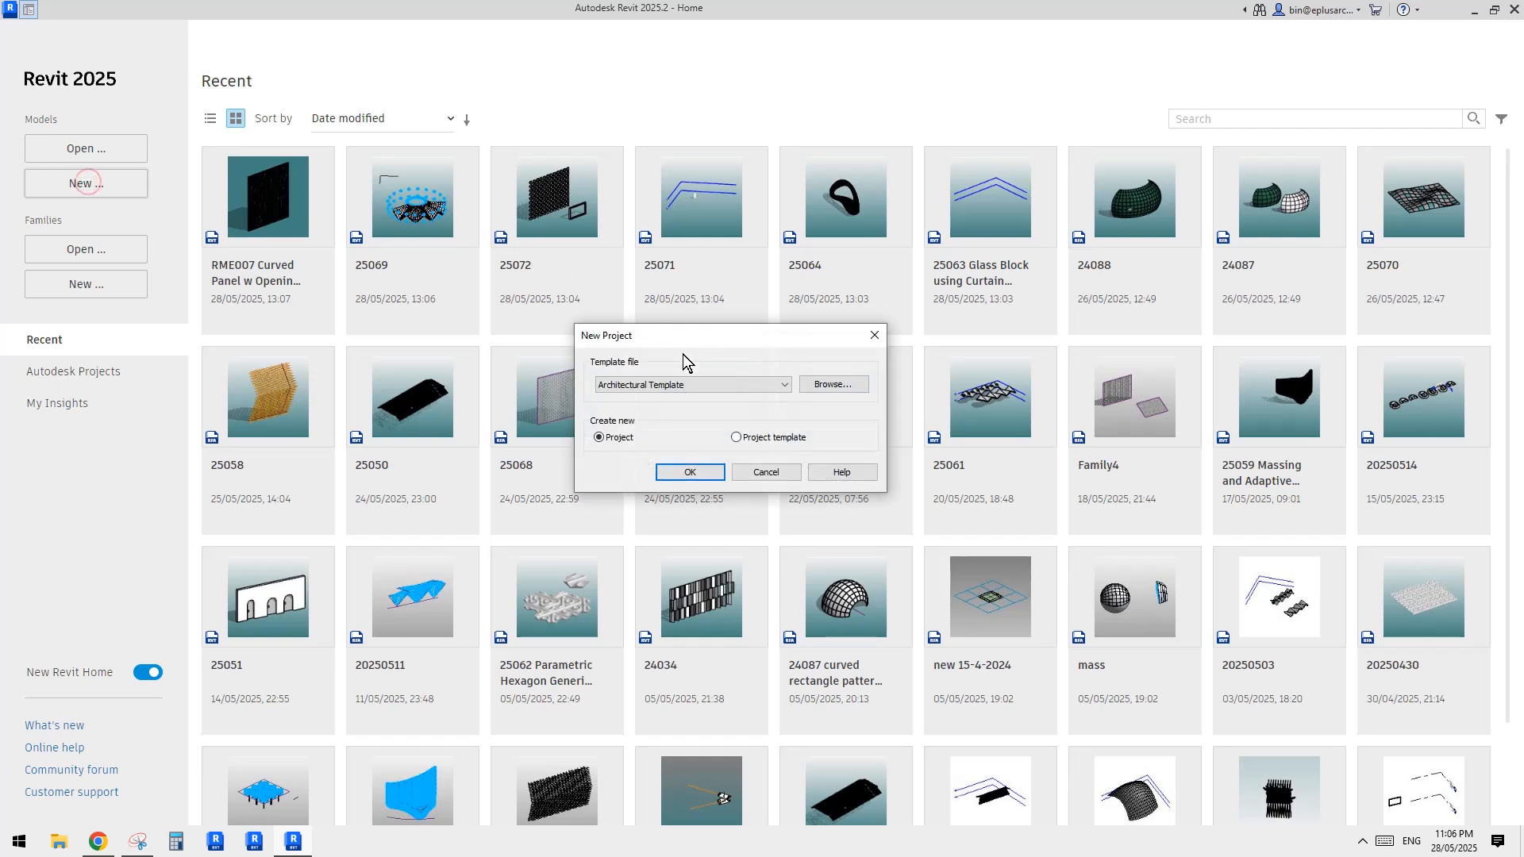
click(740, 383)
click(740, 383)
click(691, 471)
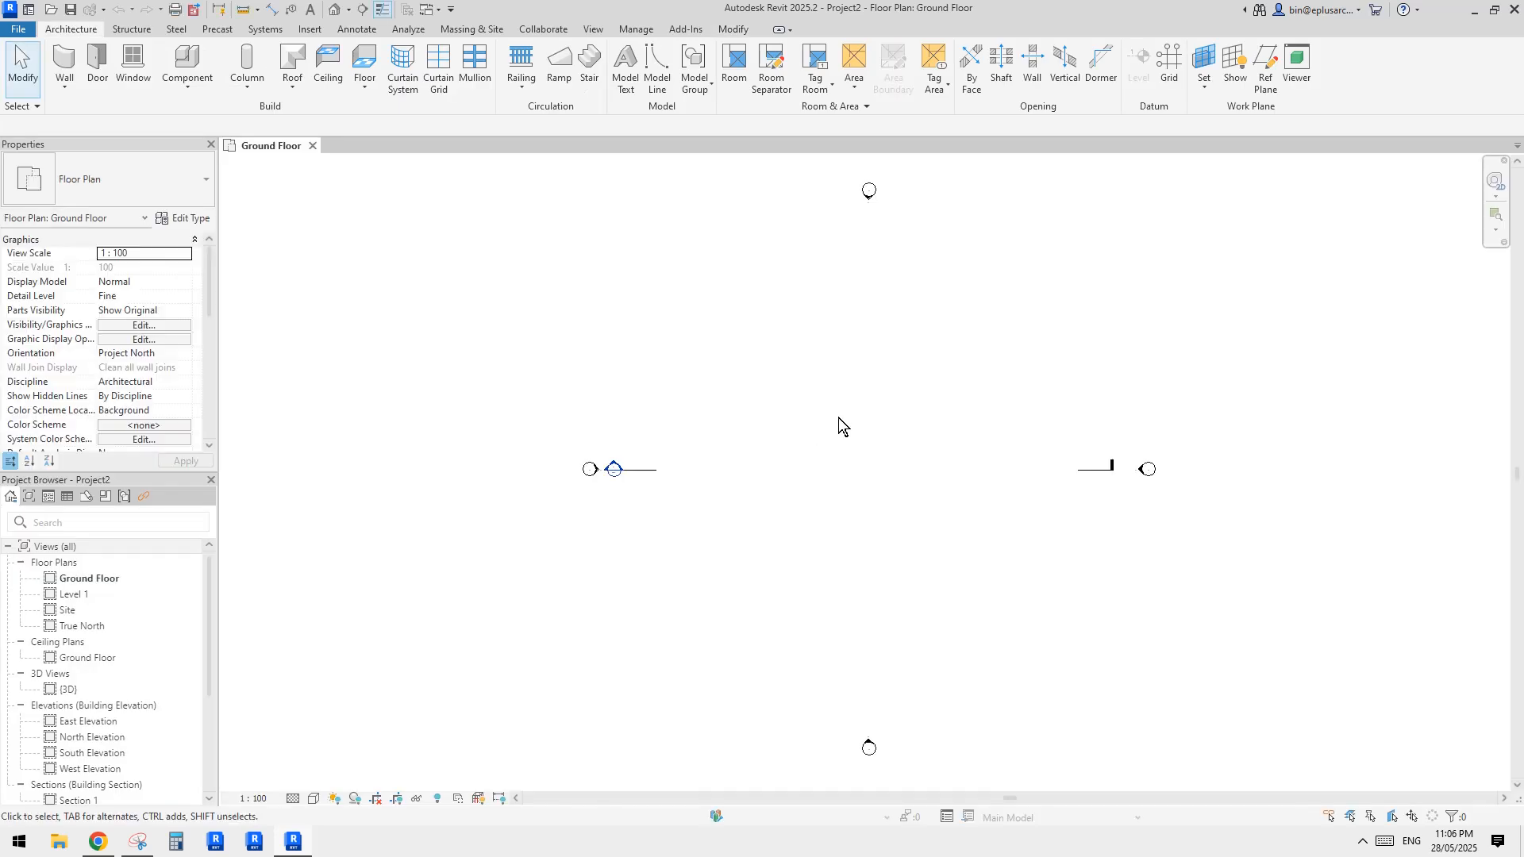
- Draw a rectangle of walls about 15100 by 12200 mm between the elevation markers on the Ground Floor plan
scroll(635, 409, up, 2)
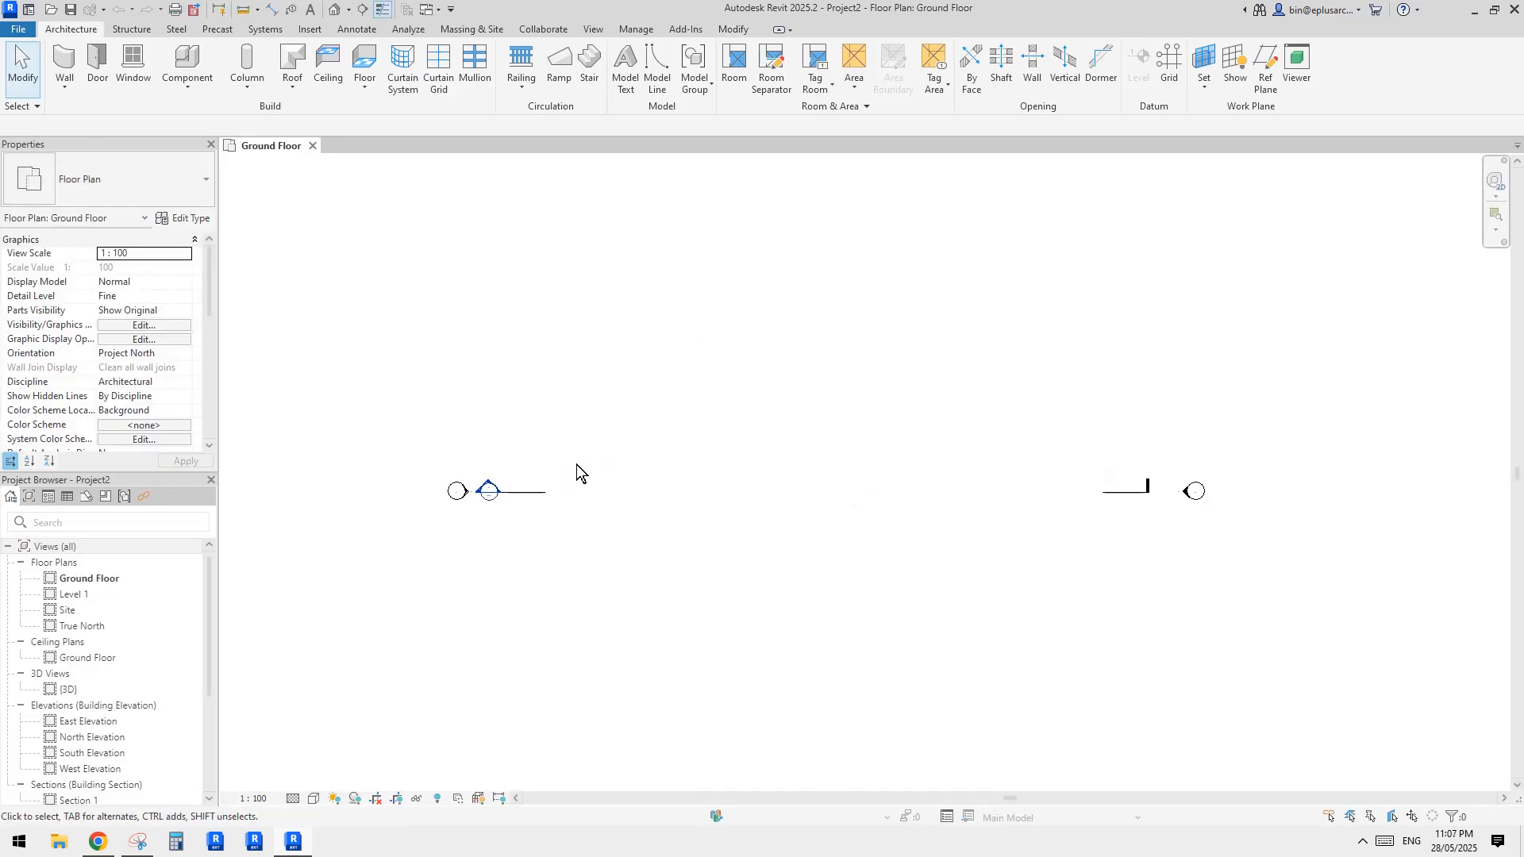
key(w)
key(a)
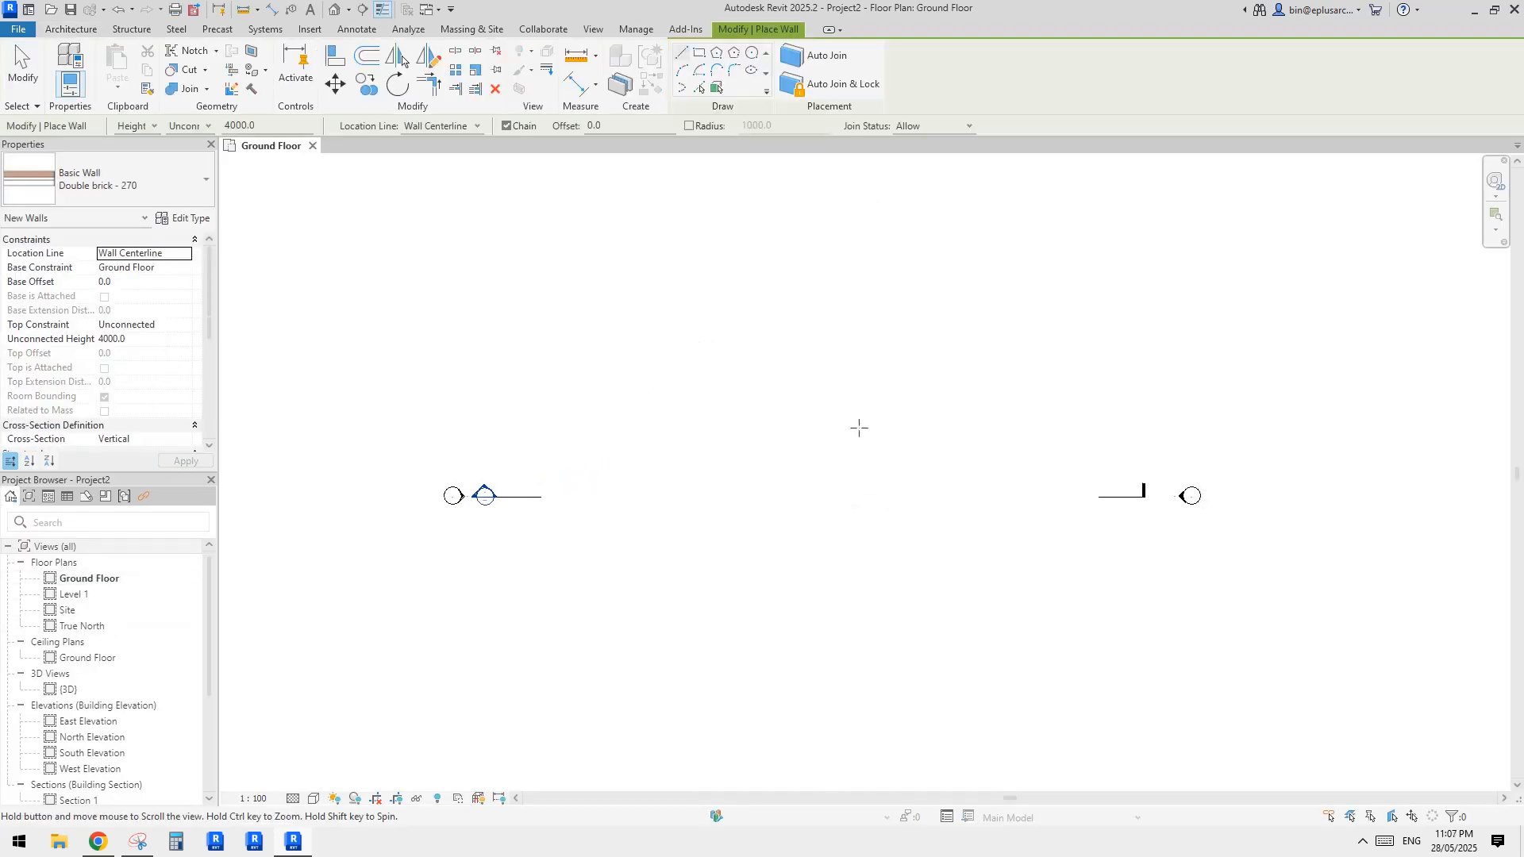
key(Escape)
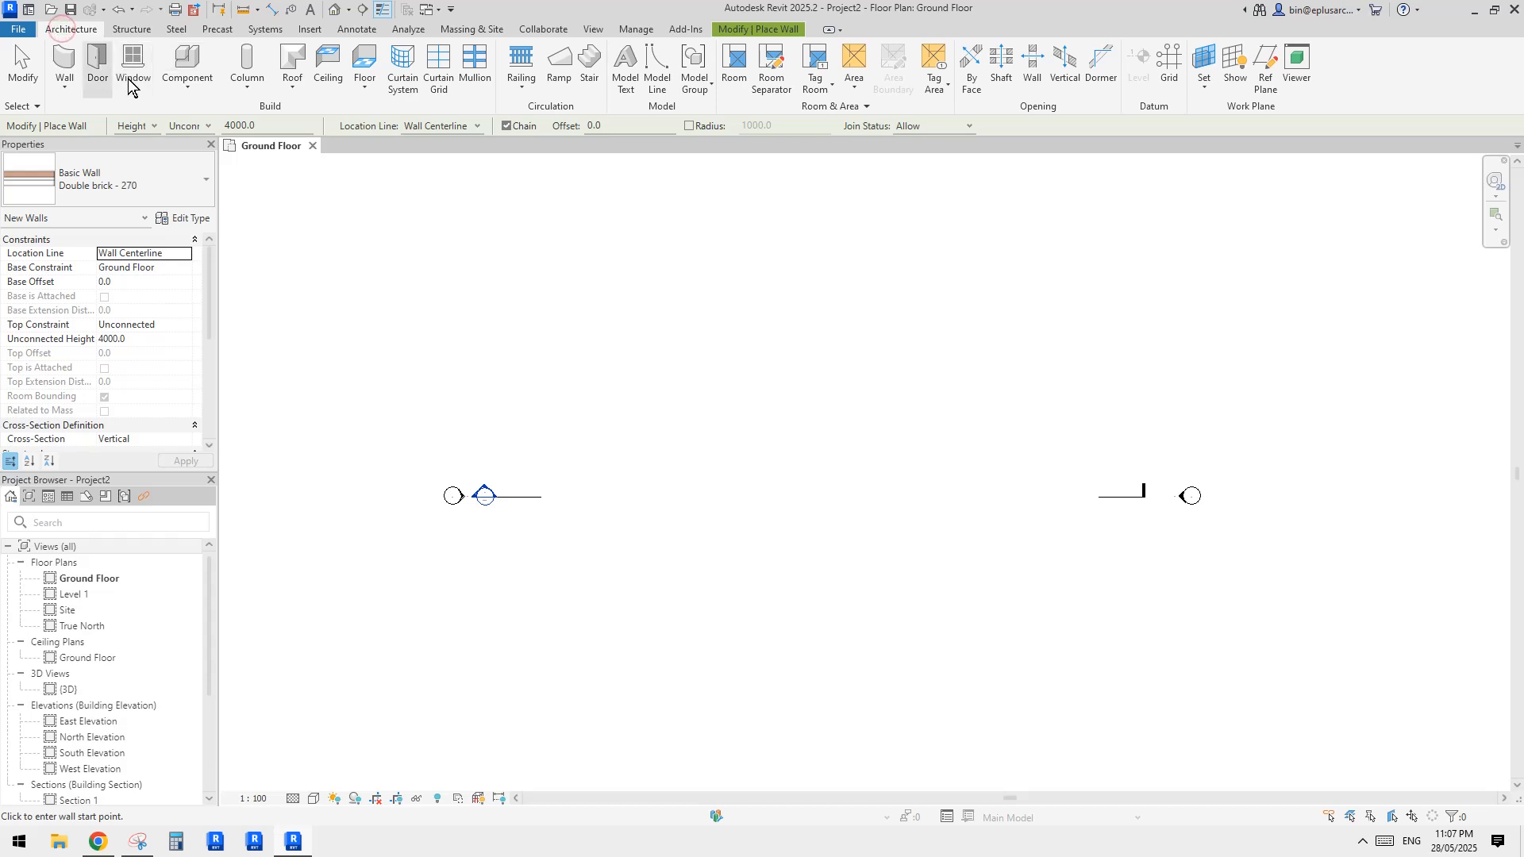
click(774, 29)
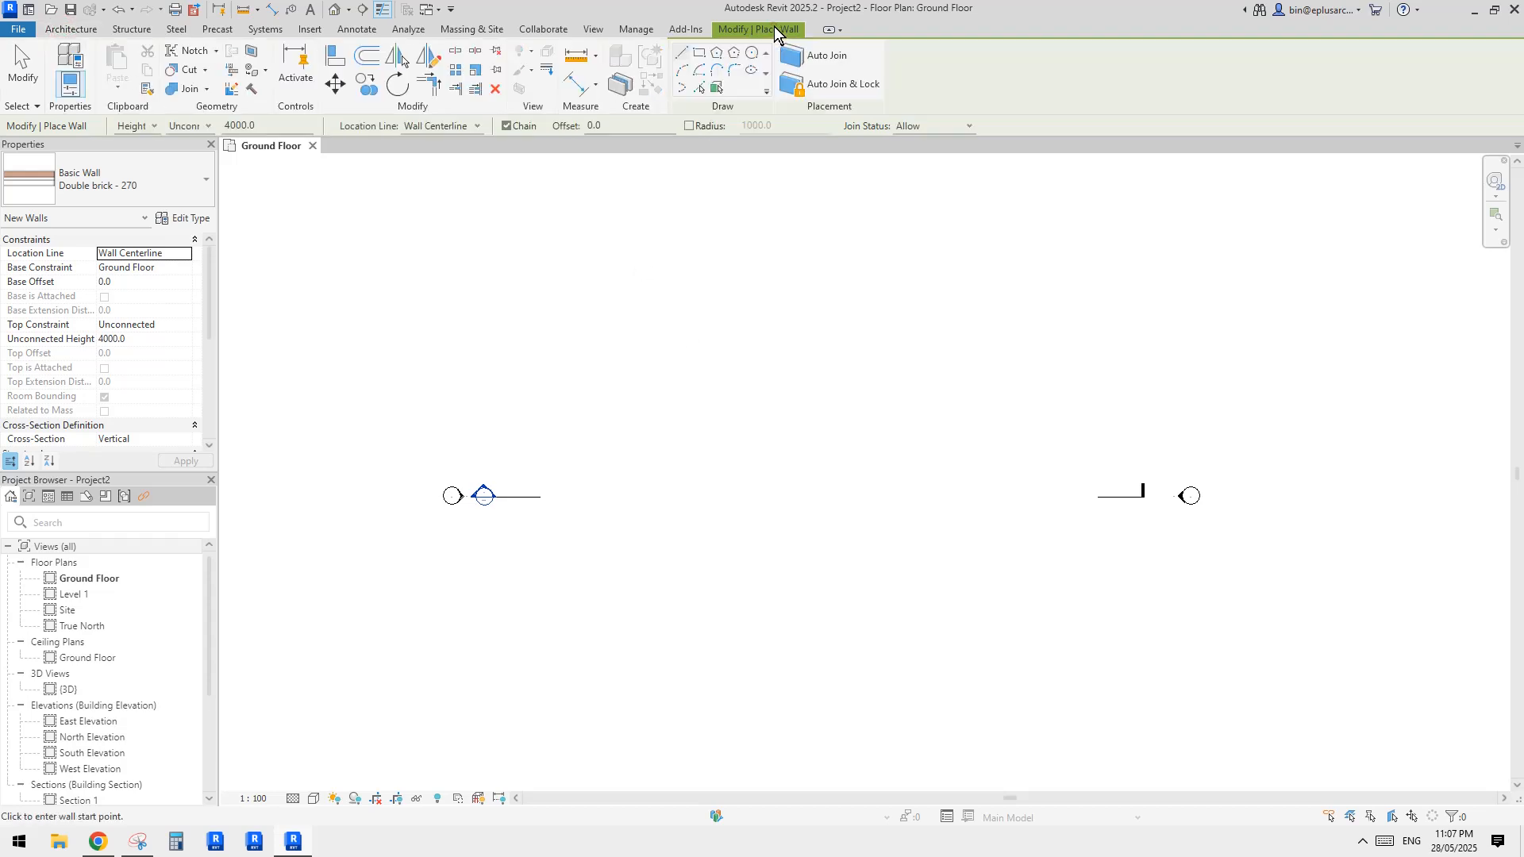
click(698, 53)
click(731, 409)
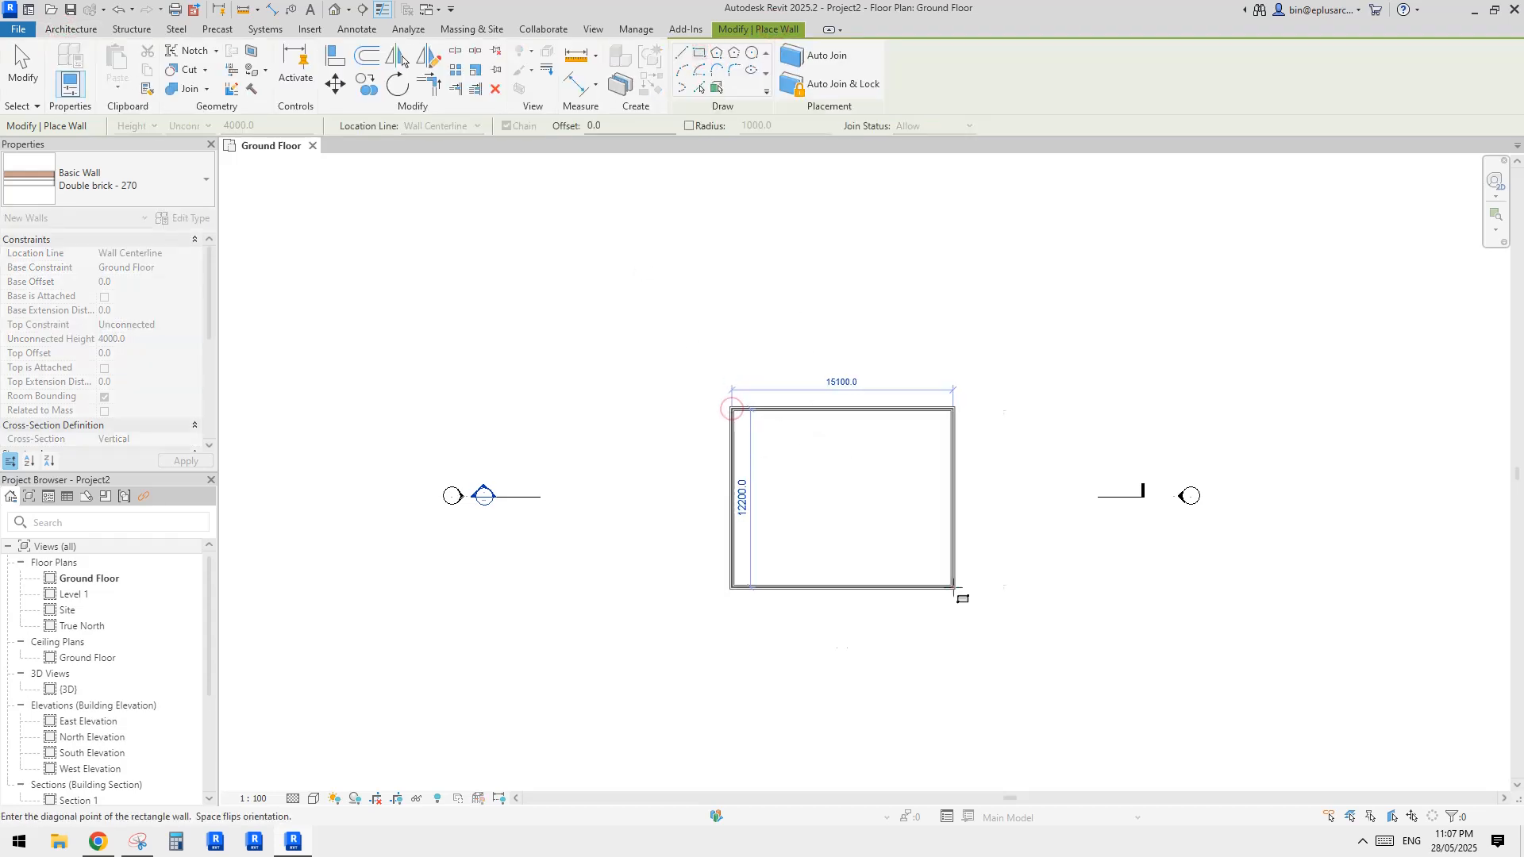
click(954, 588)
key(Escape)
key(Escape)
- Select the whole chain of four walls and change their type to Generic 300mm Wall
click(953, 512)
key(Escape)
key(Tab)
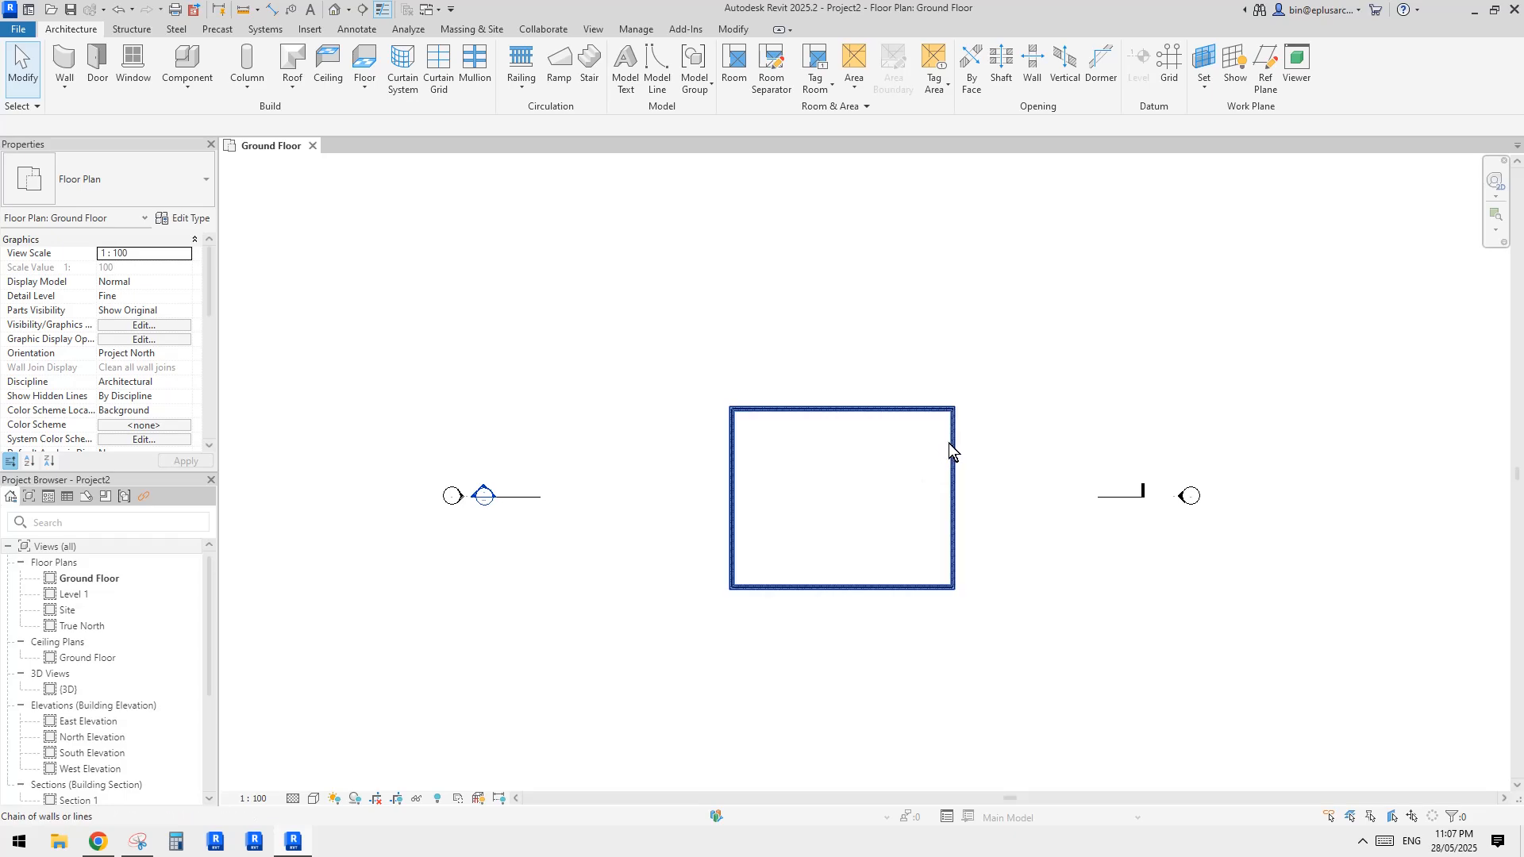
click(949, 443)
click(153, 181)
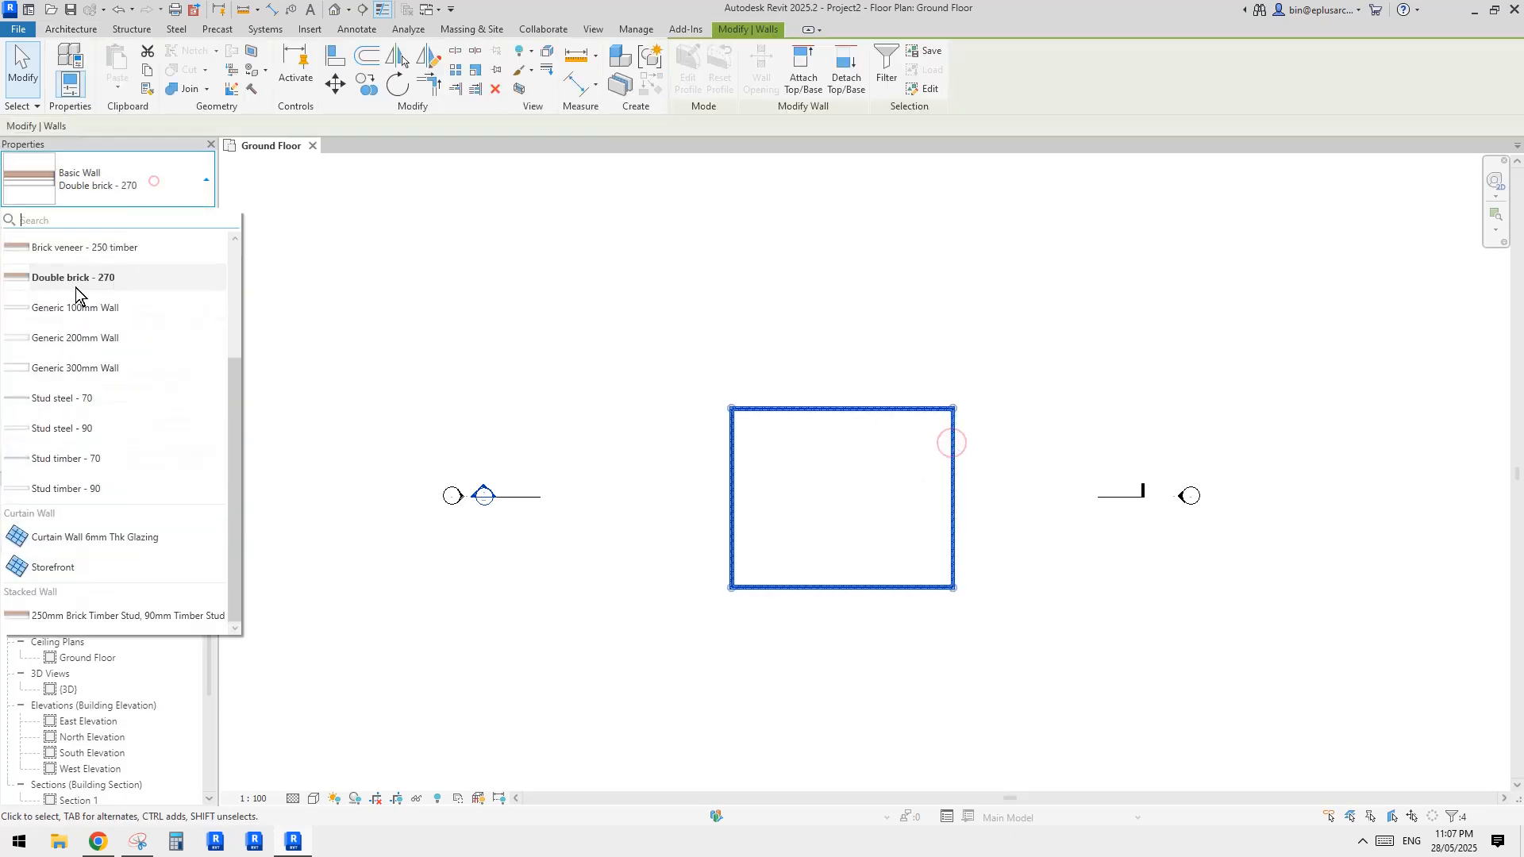
click(92, 370)
scroll(1003, 476, up, 3)
click(985, 479)
- Set the clear horizontal distance between the two side walls to 20000 mm by moving the east wall
click(927, 486)
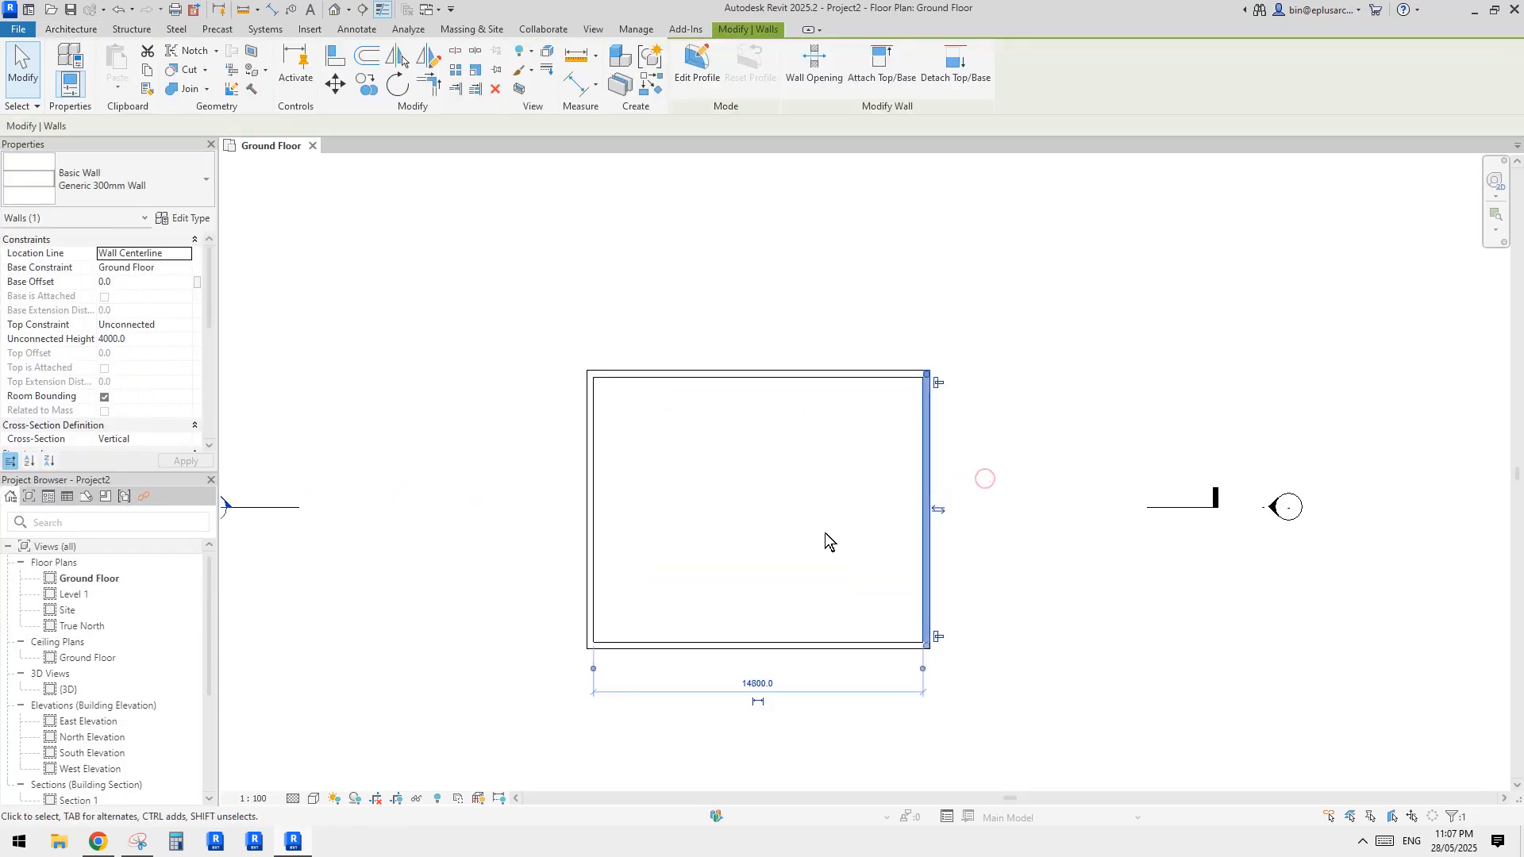
click(759, 683)
text(2000)
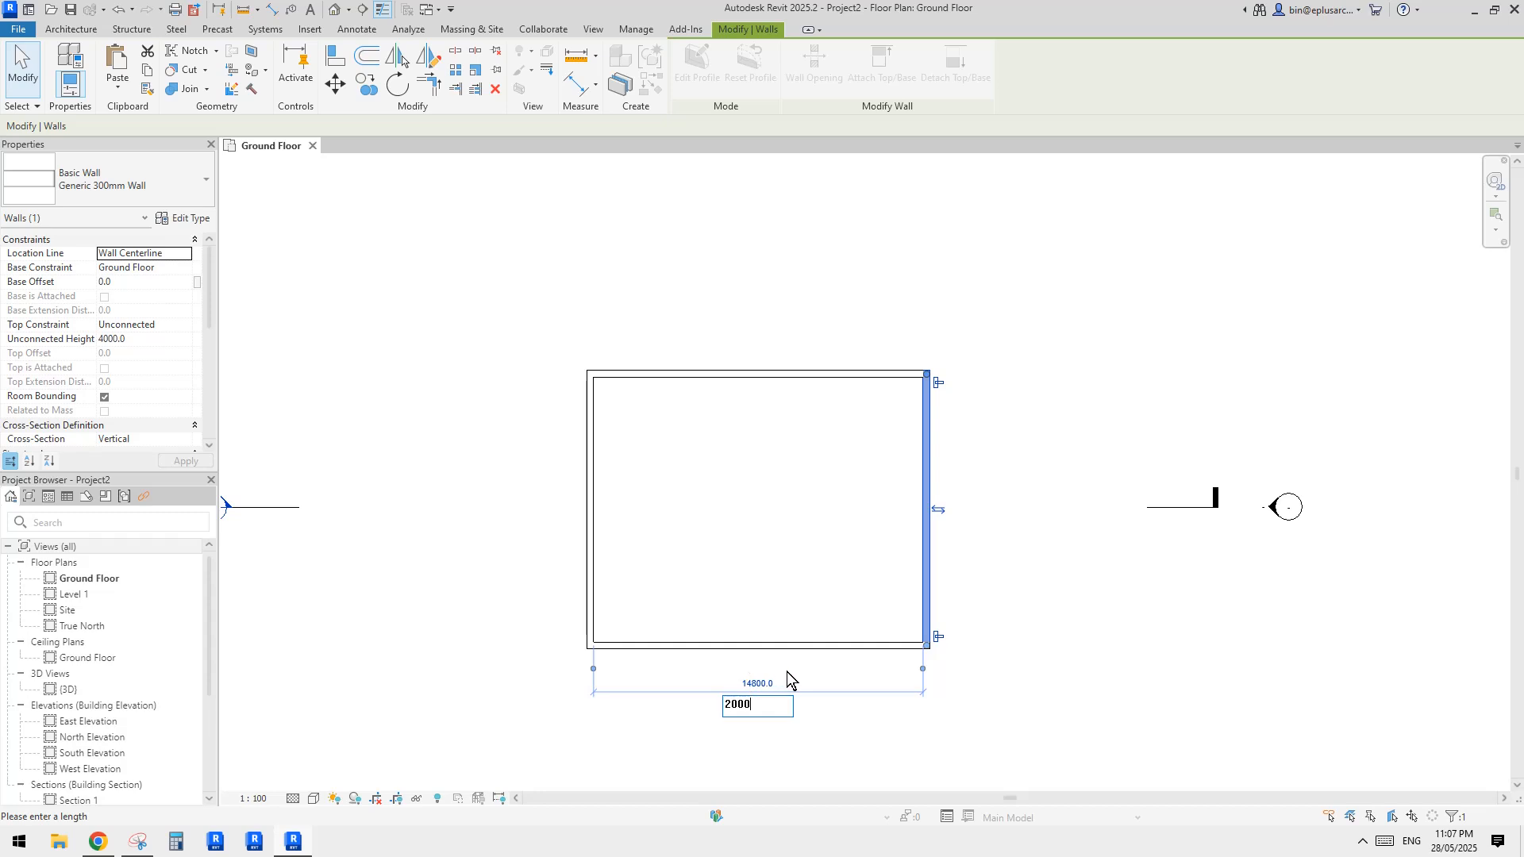
text(0)
key(Return)
click(1082, 691)
- Set the clear vertical distance between the north and south walls to 20000 mm by moving the south wall
drag(992, 693, 892, 582)
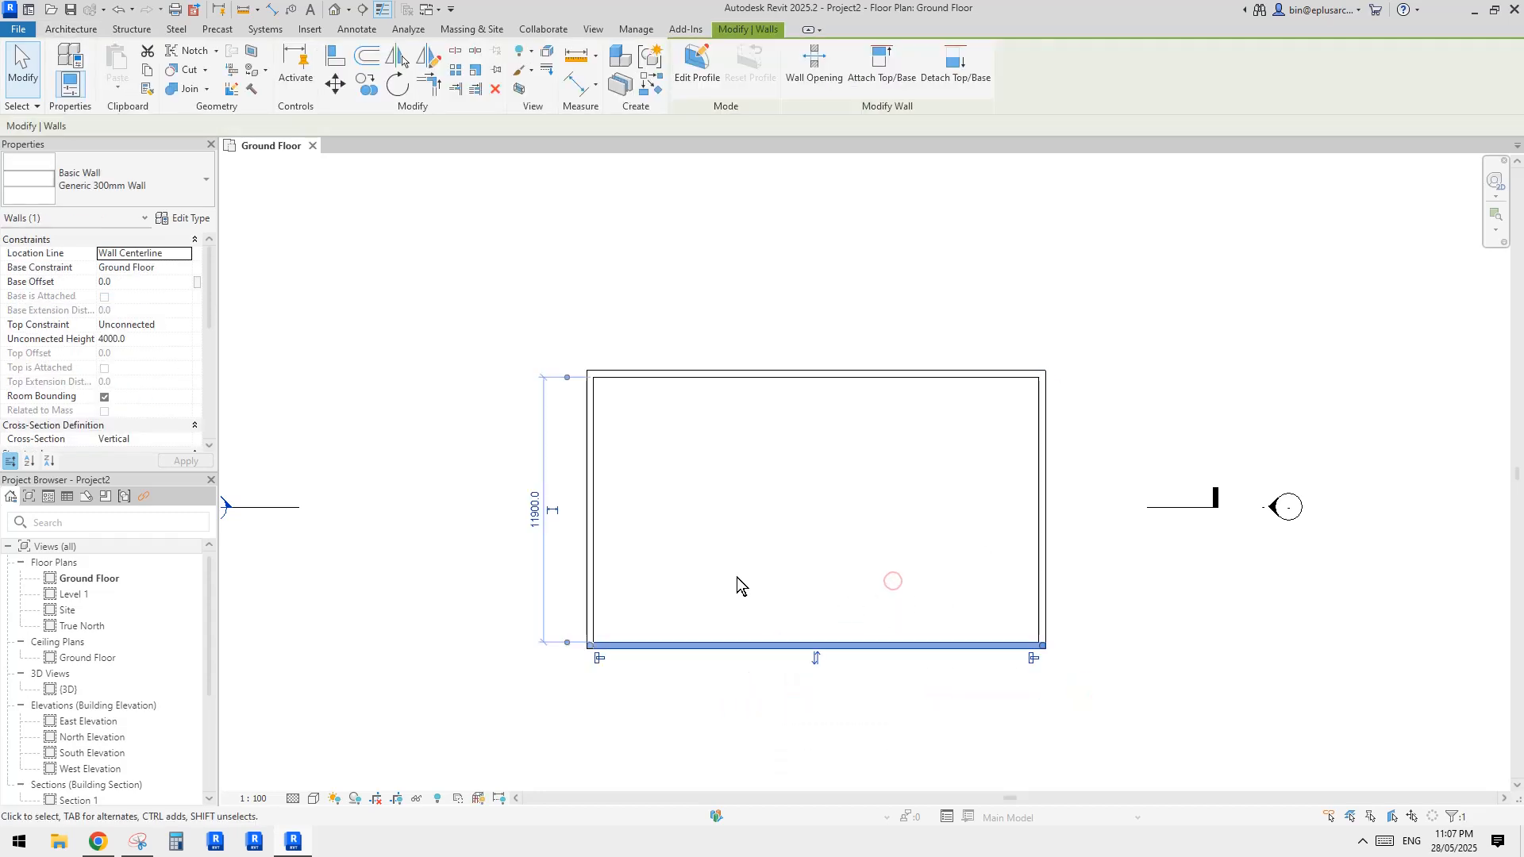
click(532, 514)
text(20000)
key(Return)
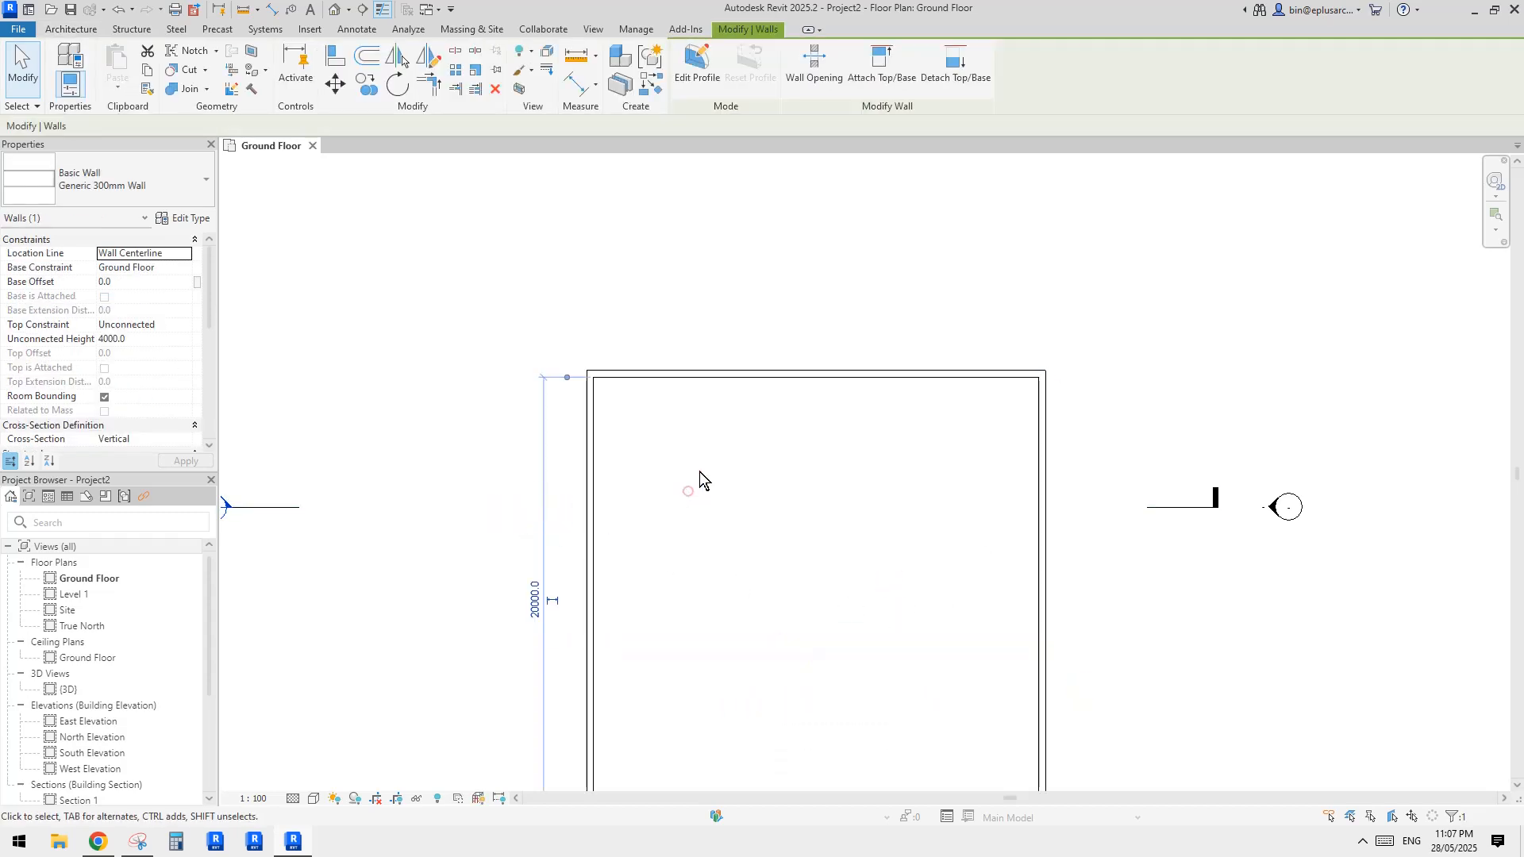
click(699, 472)
- Open the default 3D view and set the unconnected height of all four walls to 8000 mm
scroll(688, 420, up, 3)
middle_drag(831, 519, 719, 411)
scroll(689, 422, down, 1)
scroll(695, 435, down, 1)
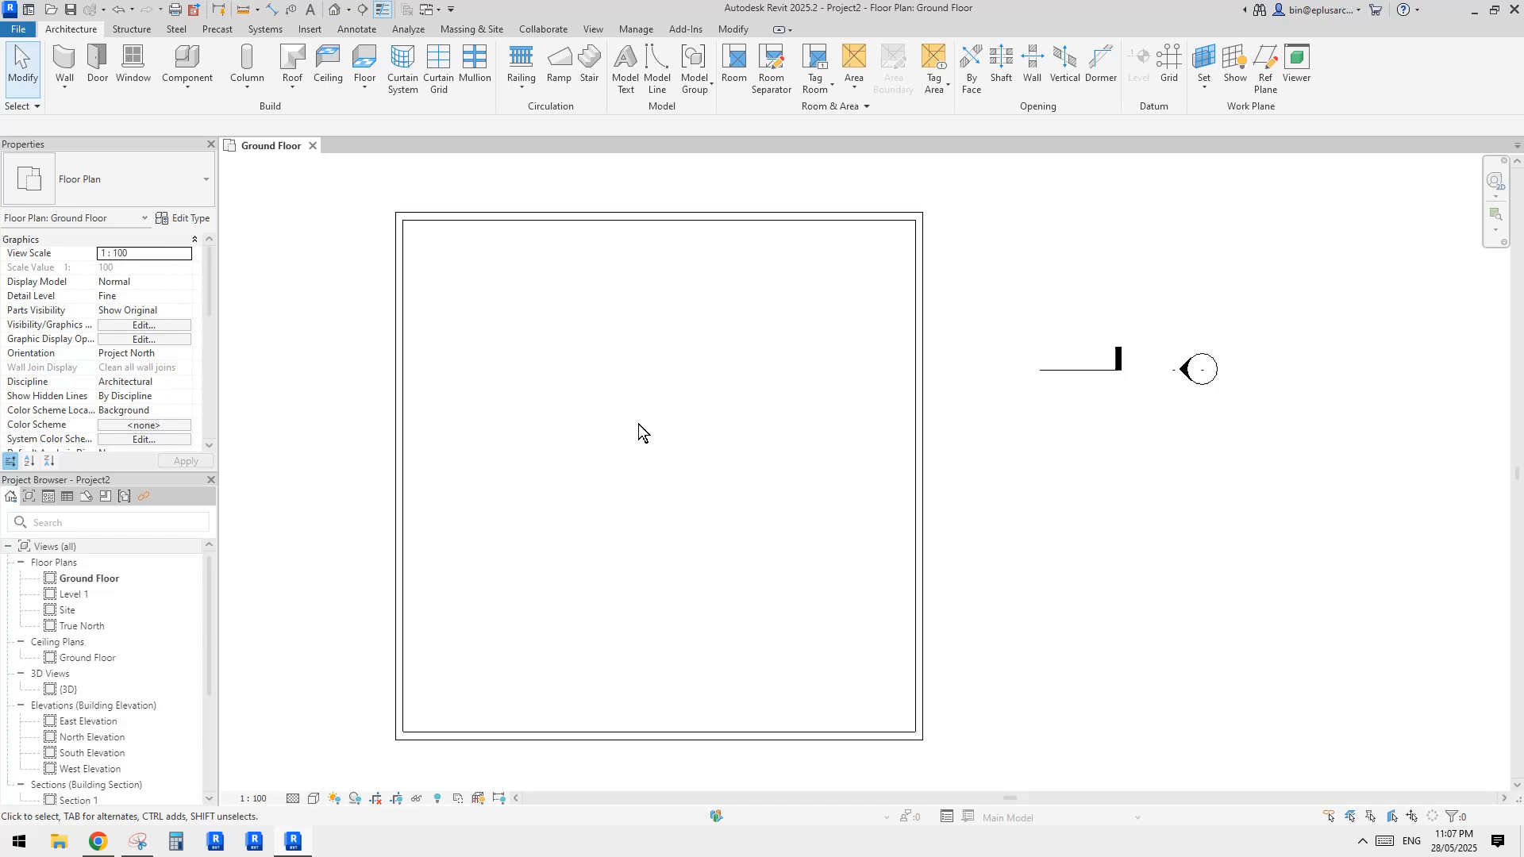
click(334, 10)
key(Tab)
click(808, 335)
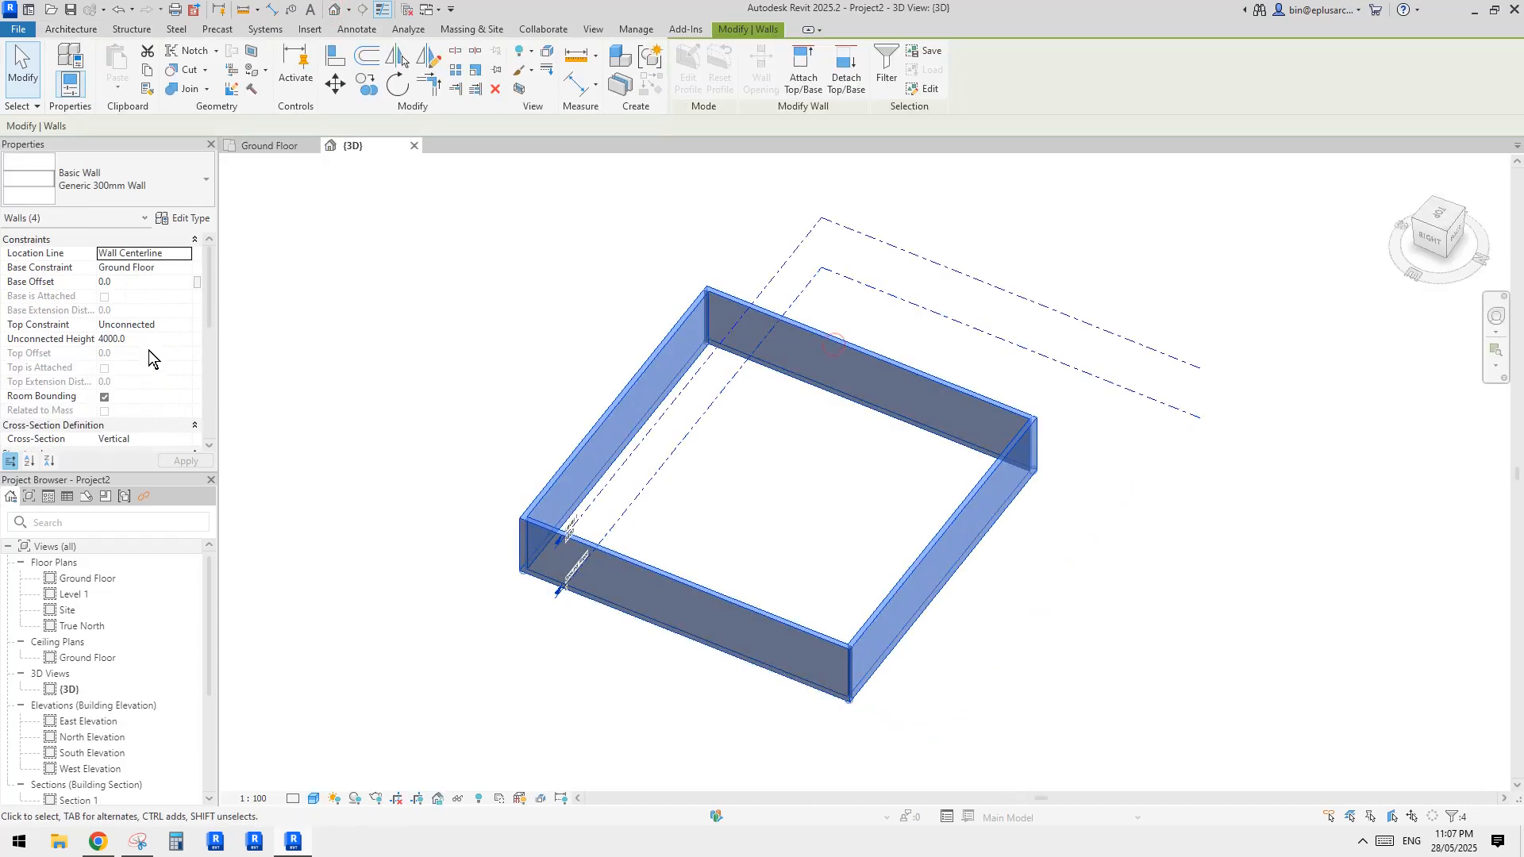
click(148, 340)
text(80)
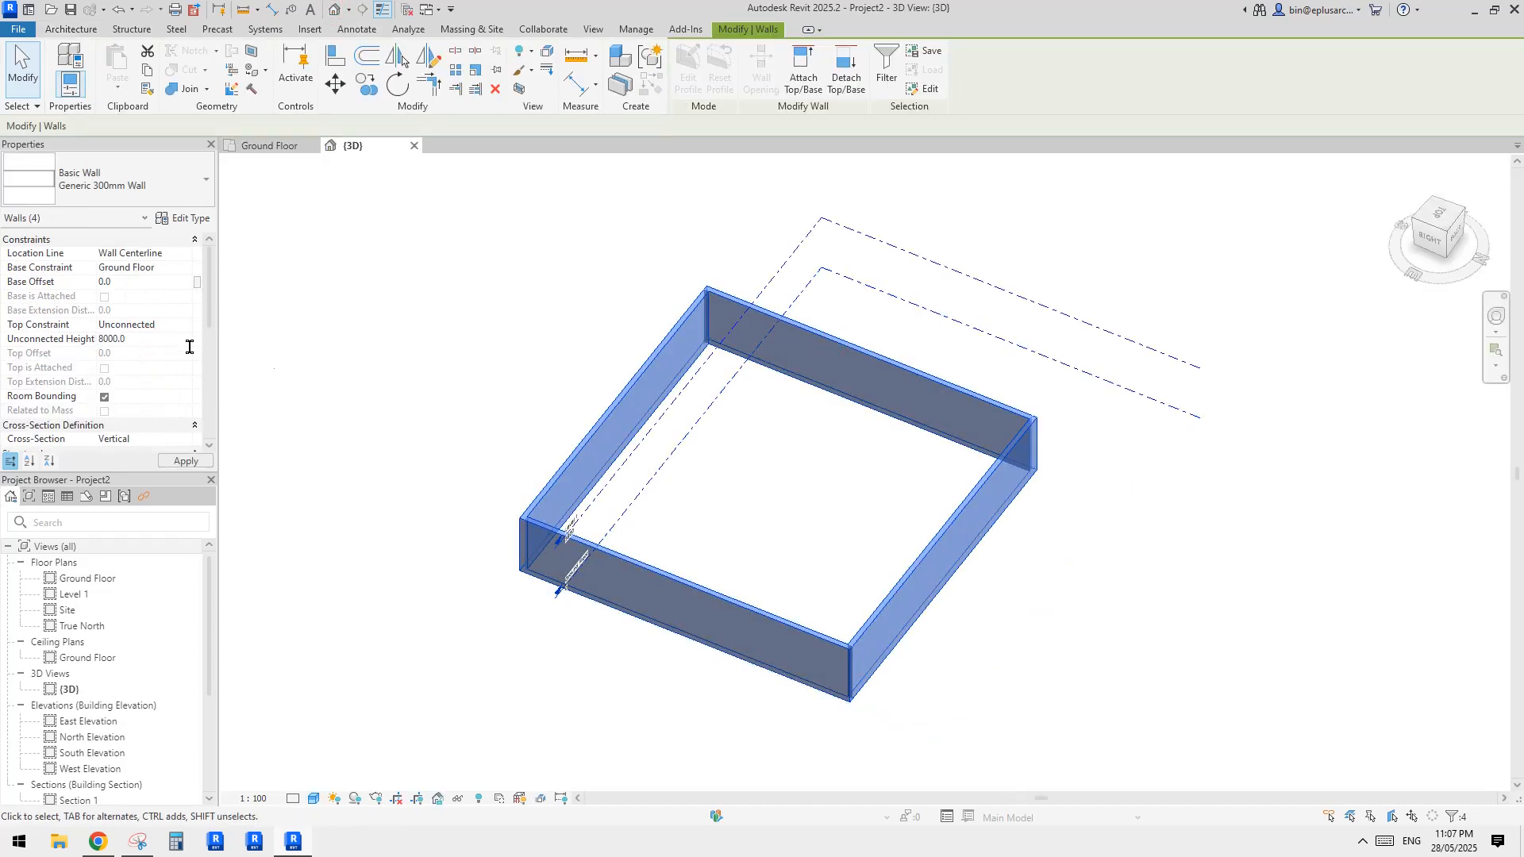
click(843, 418)
- Start an in-place model in the Mass category and accept the name Mass 1
shift+middle_drag(844, 419, 774, 443)
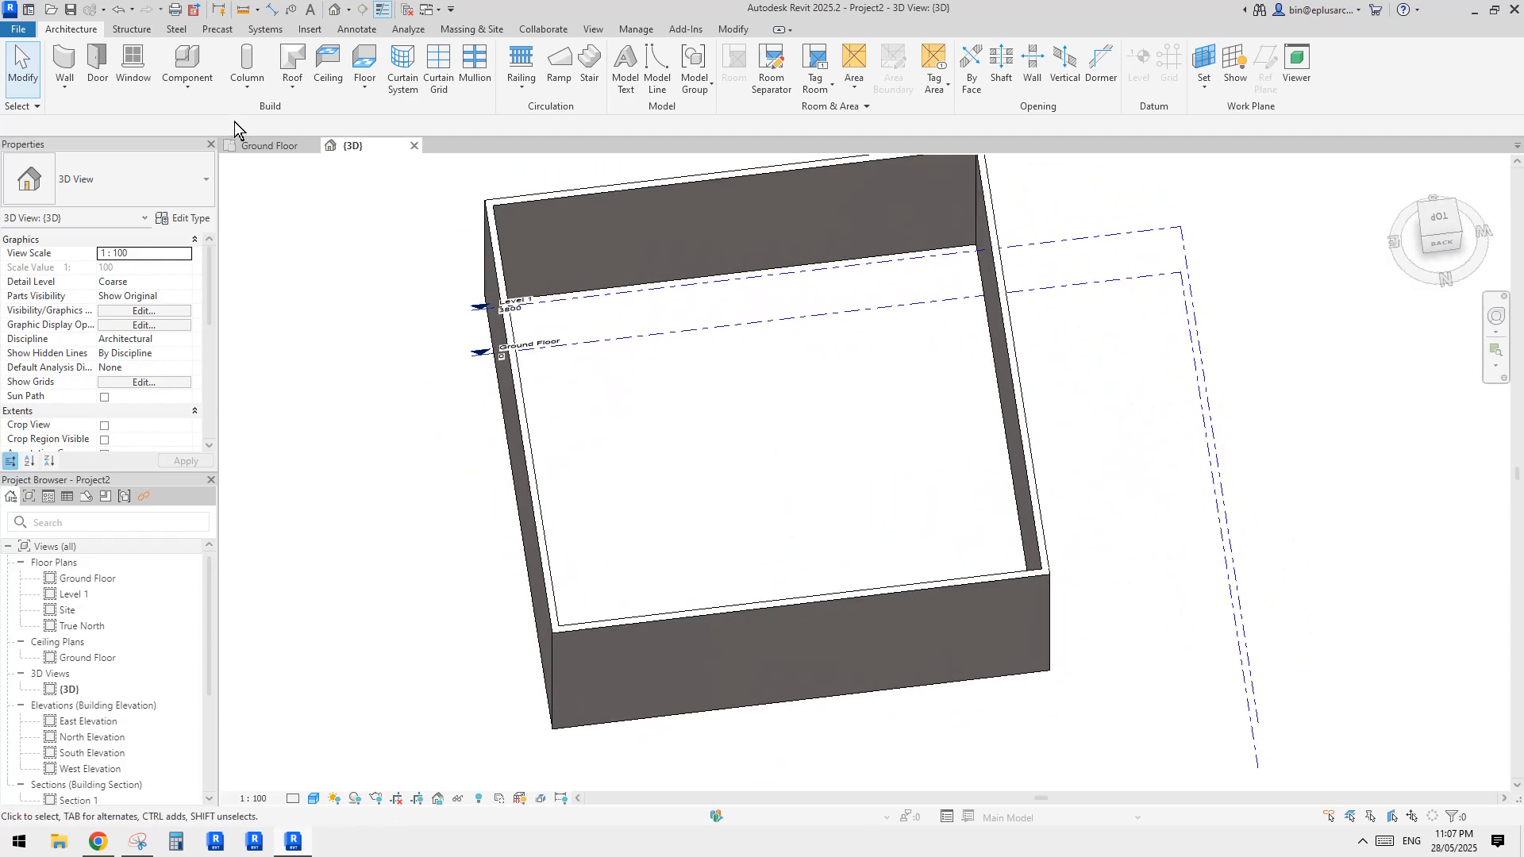
click(187, 82)
click(214, 157)
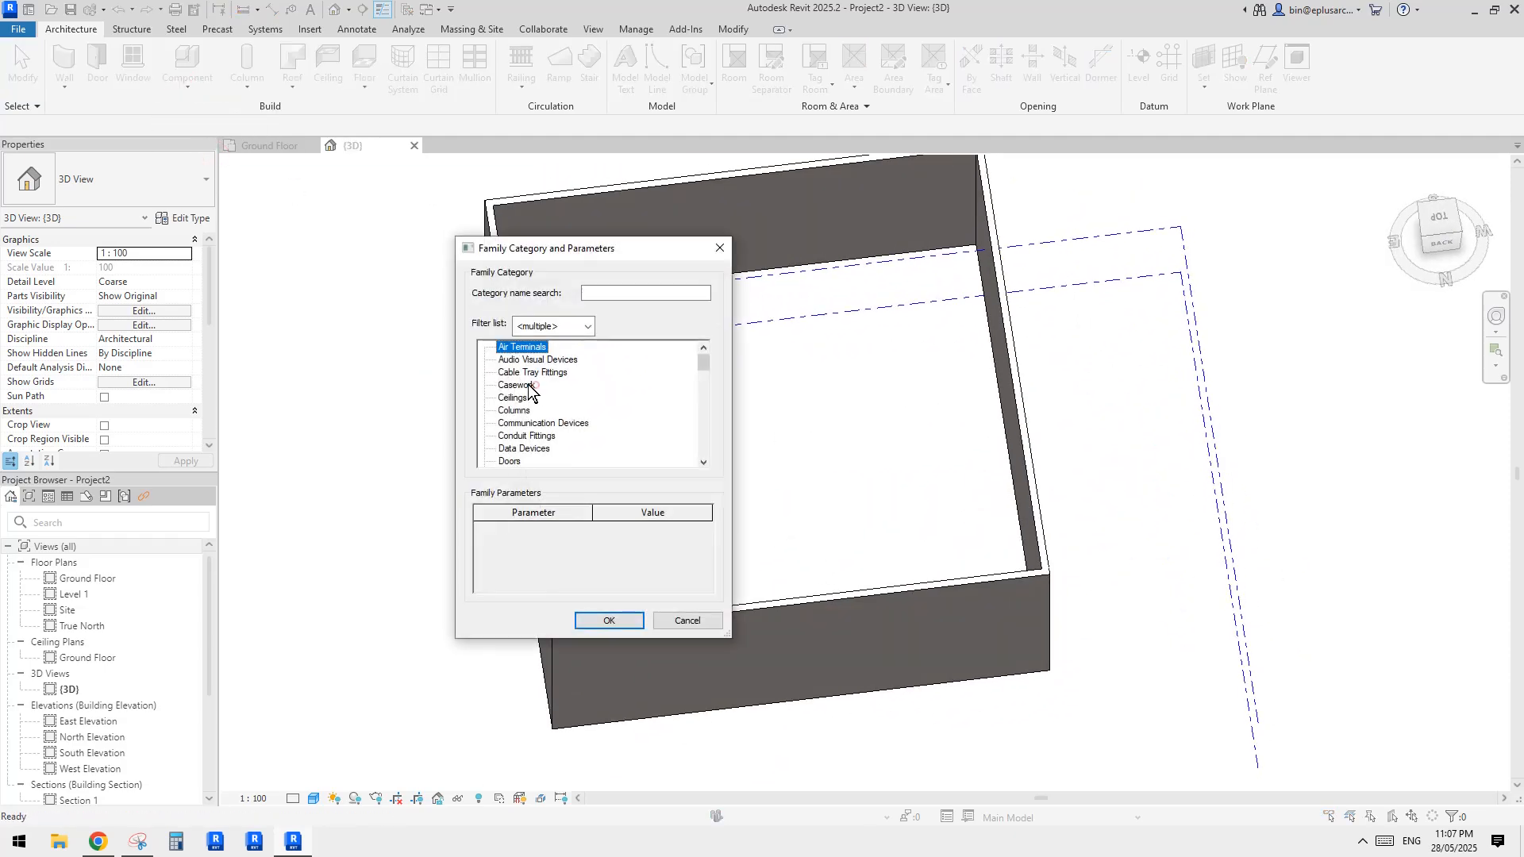
key(m)
click(610, 621)
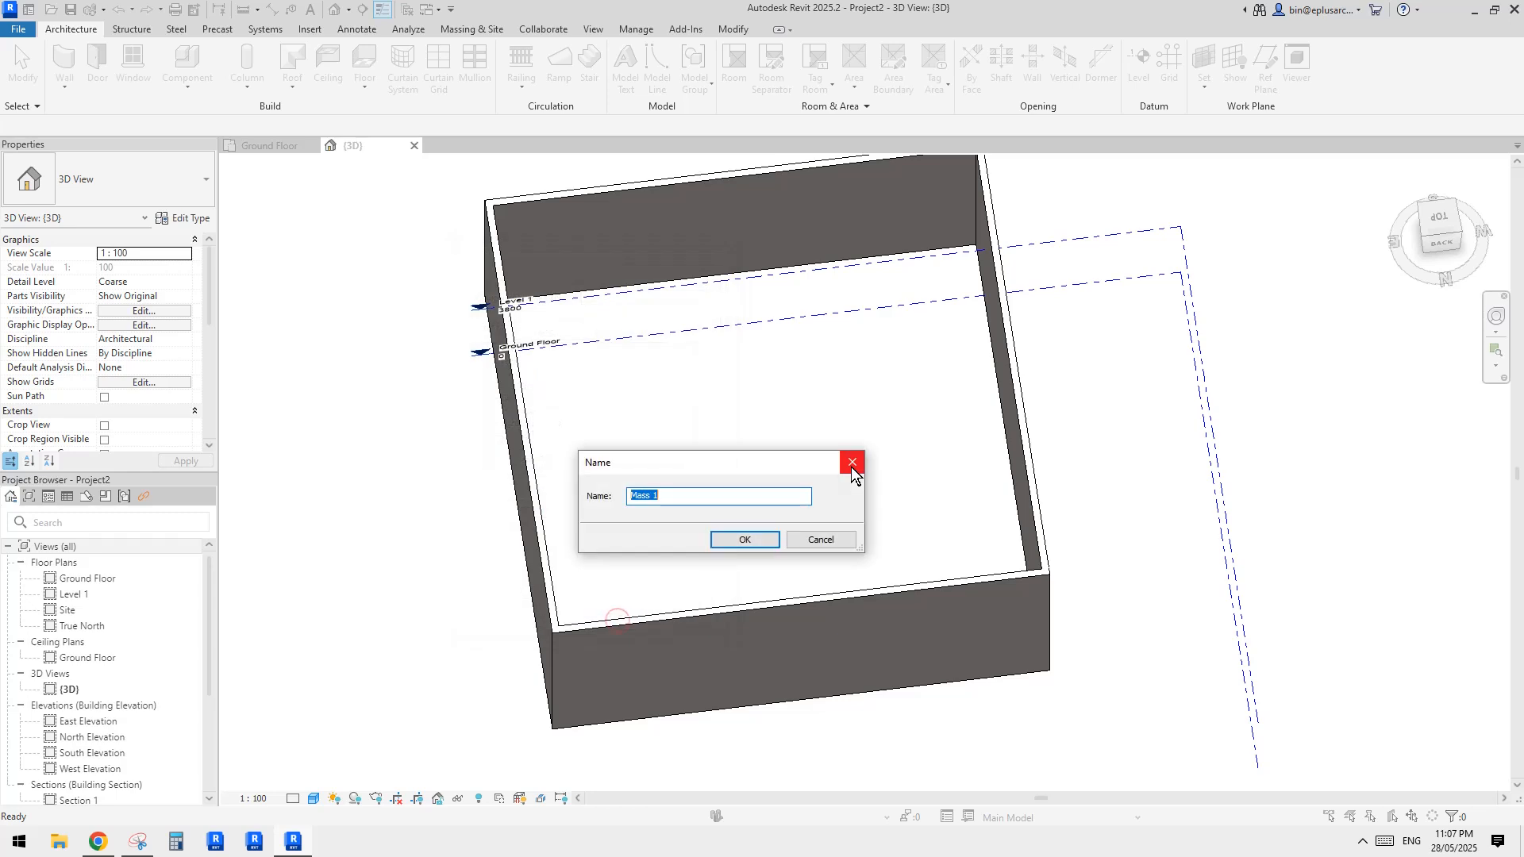
click(744, 539)
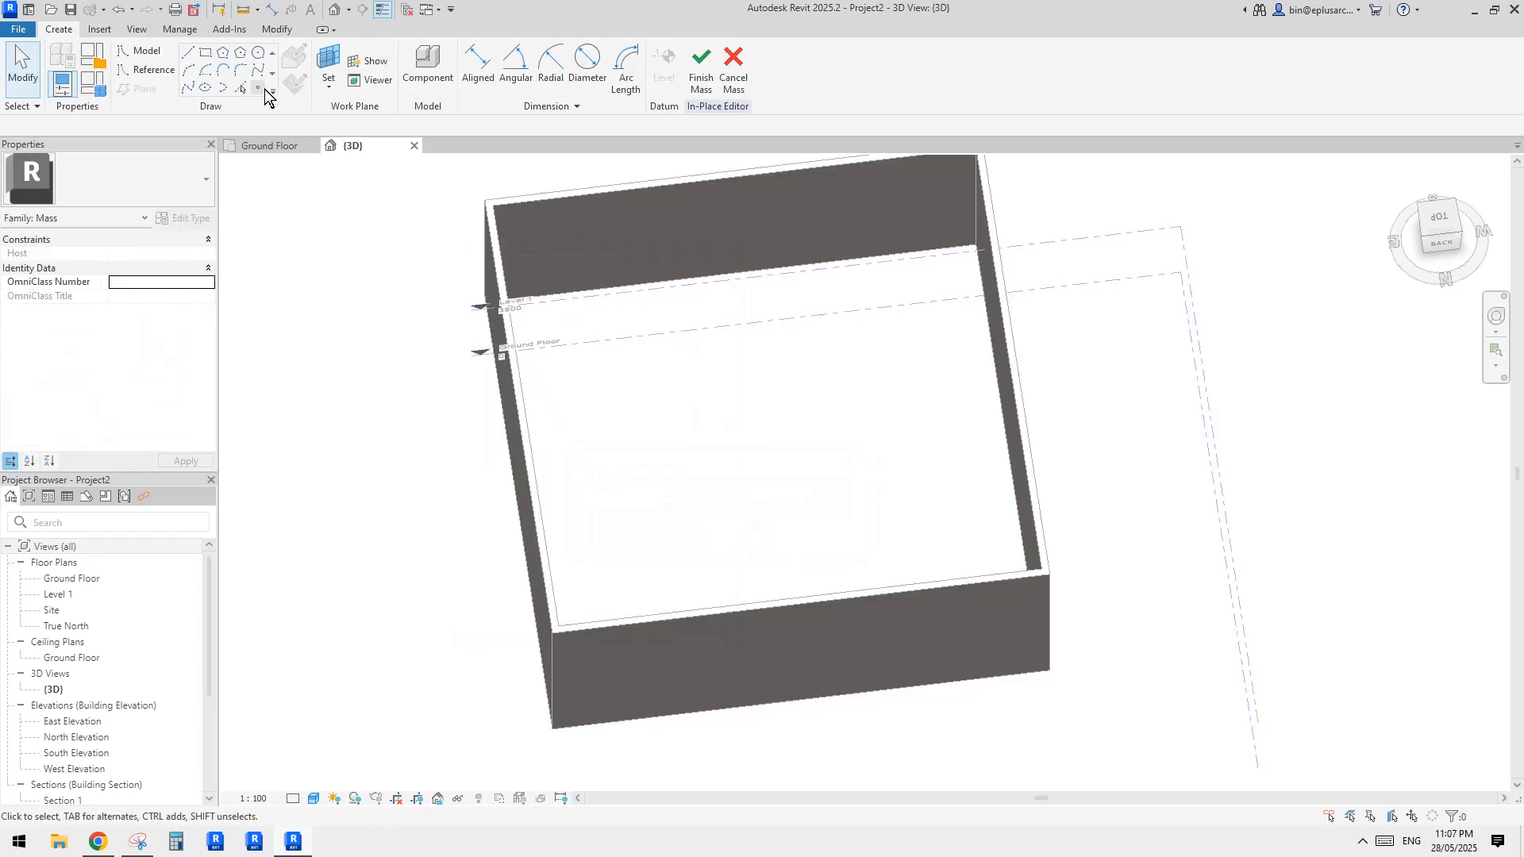
- Place a reference point at the midpoint of one wall's inner bottom edge
click(264, 89)
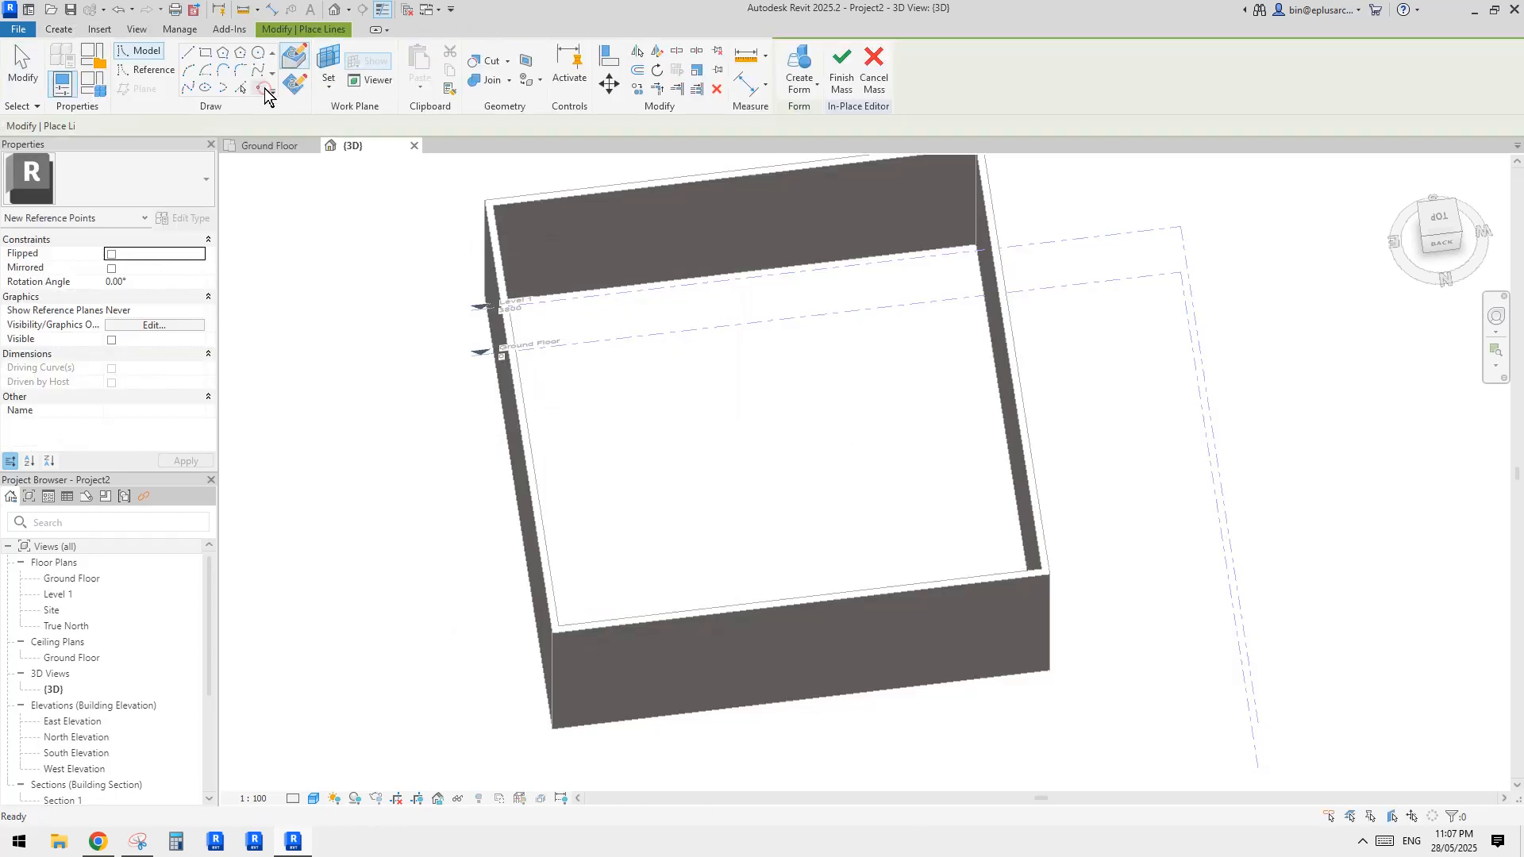
click(735, 273)
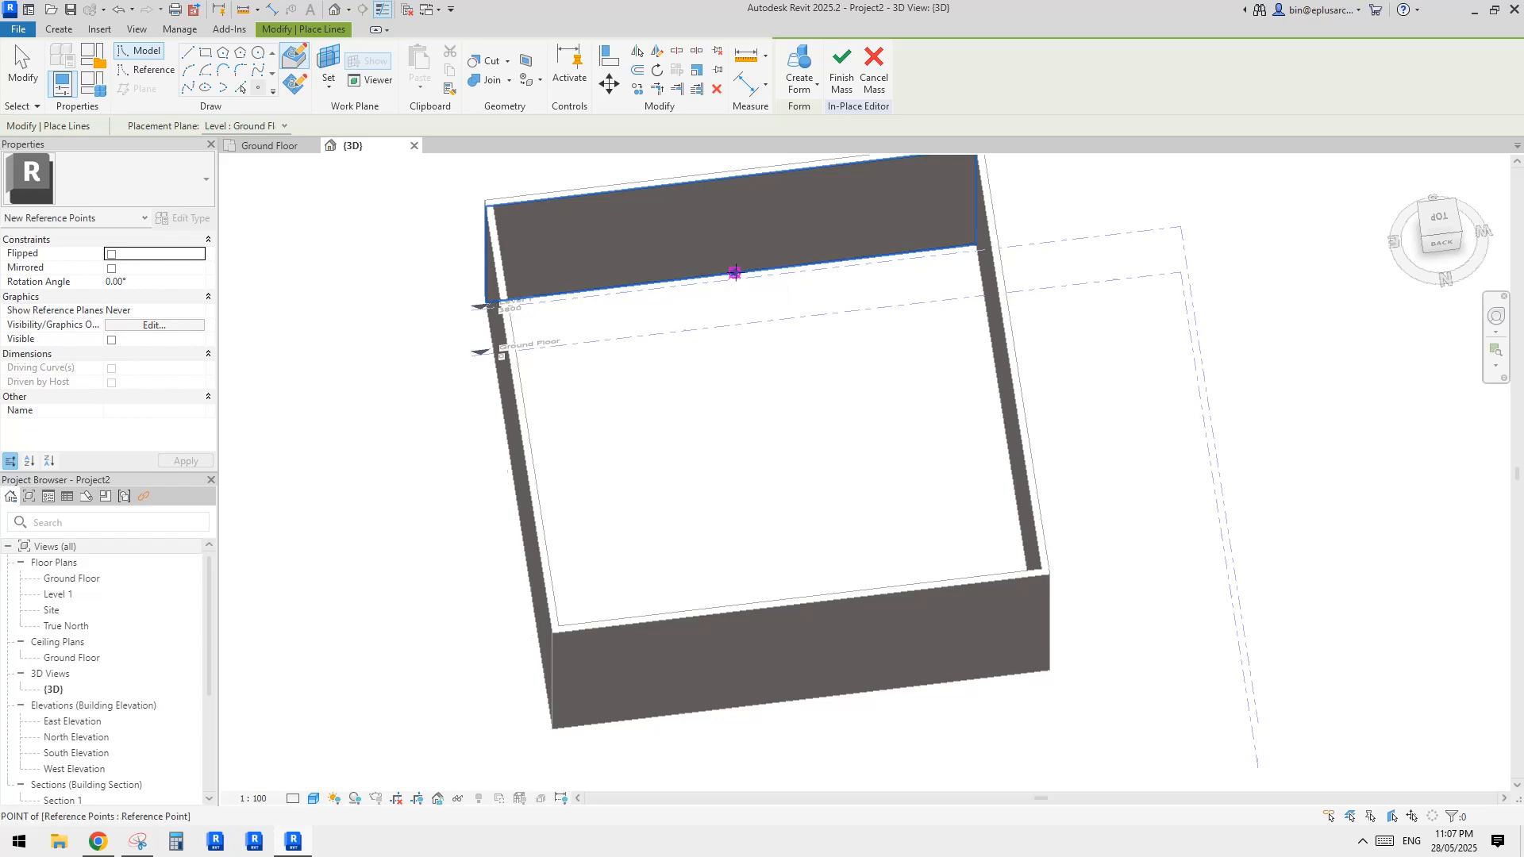
key(Escape)
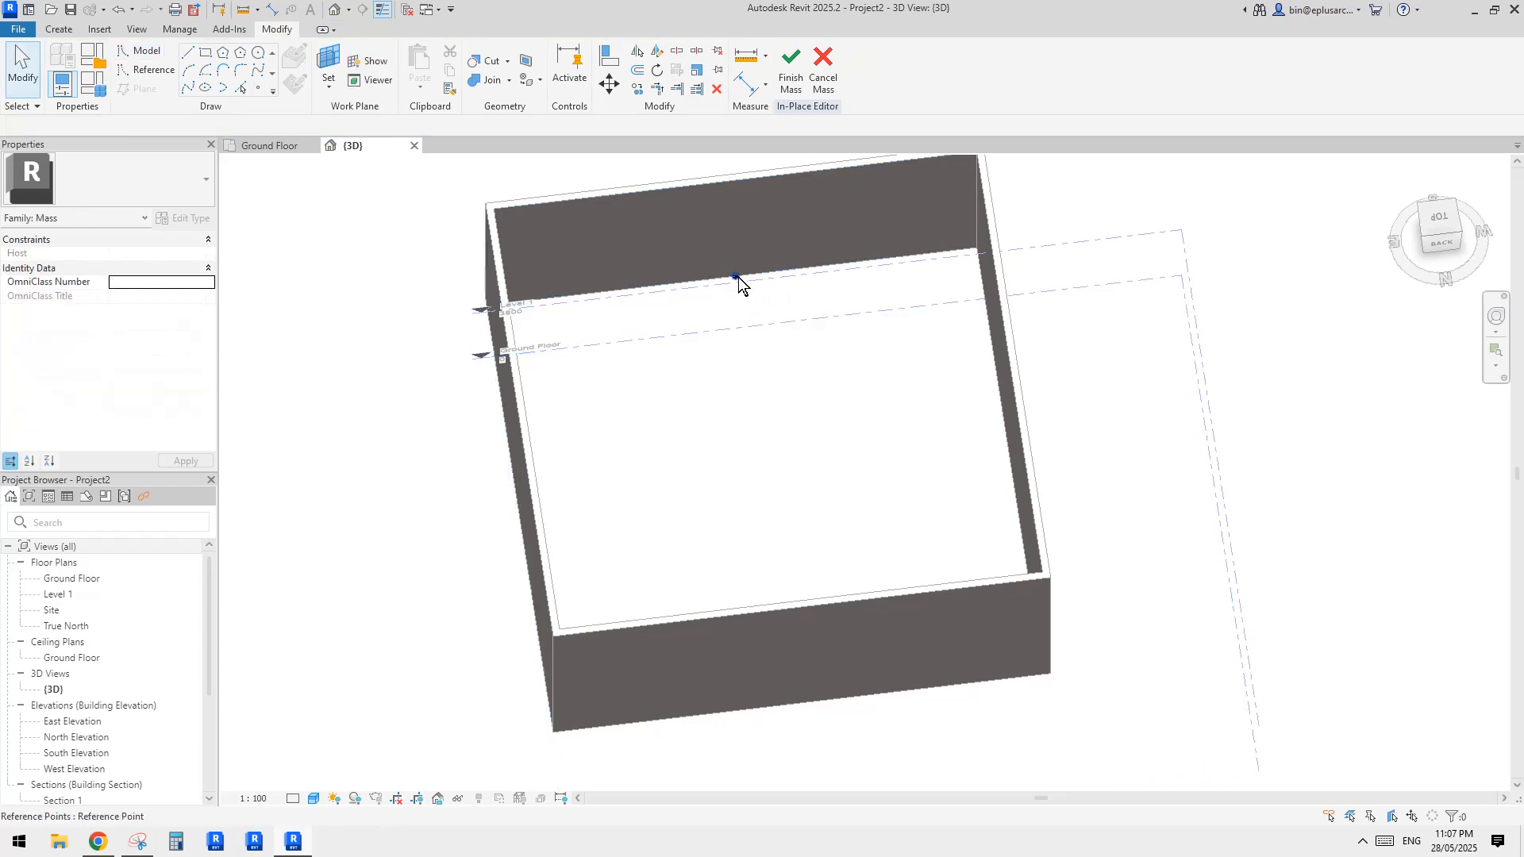
- Copy the reference point from its wall's midpoint to the midpoint of the opposite wall
click(740, 278)
shift+middle_drag(755, 312, 495, 225)
click(236, 123)
click(207, 141)
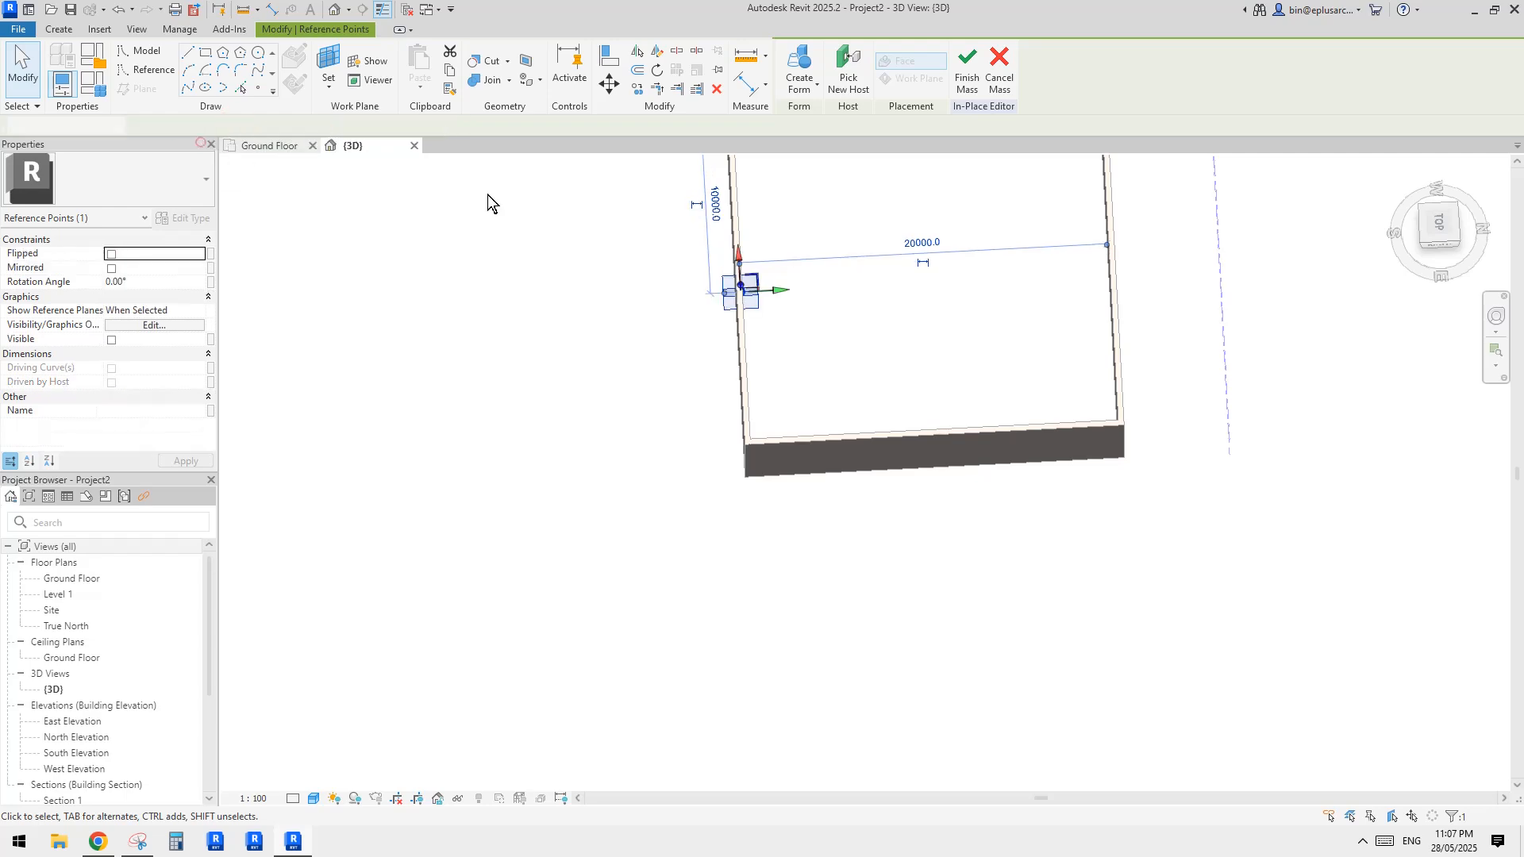
middle_drag(923, 279, 833, 314)
drag(668, 296, 768, 376)
mouse_move(801, 383)
shift+middle_down()
mouse_move(769, 374)
mouse_move(802, 387)
mouse_move(822, 376)
shift+middle_up()
key(c)
key(o)
scroll(745, 348, up, 2)
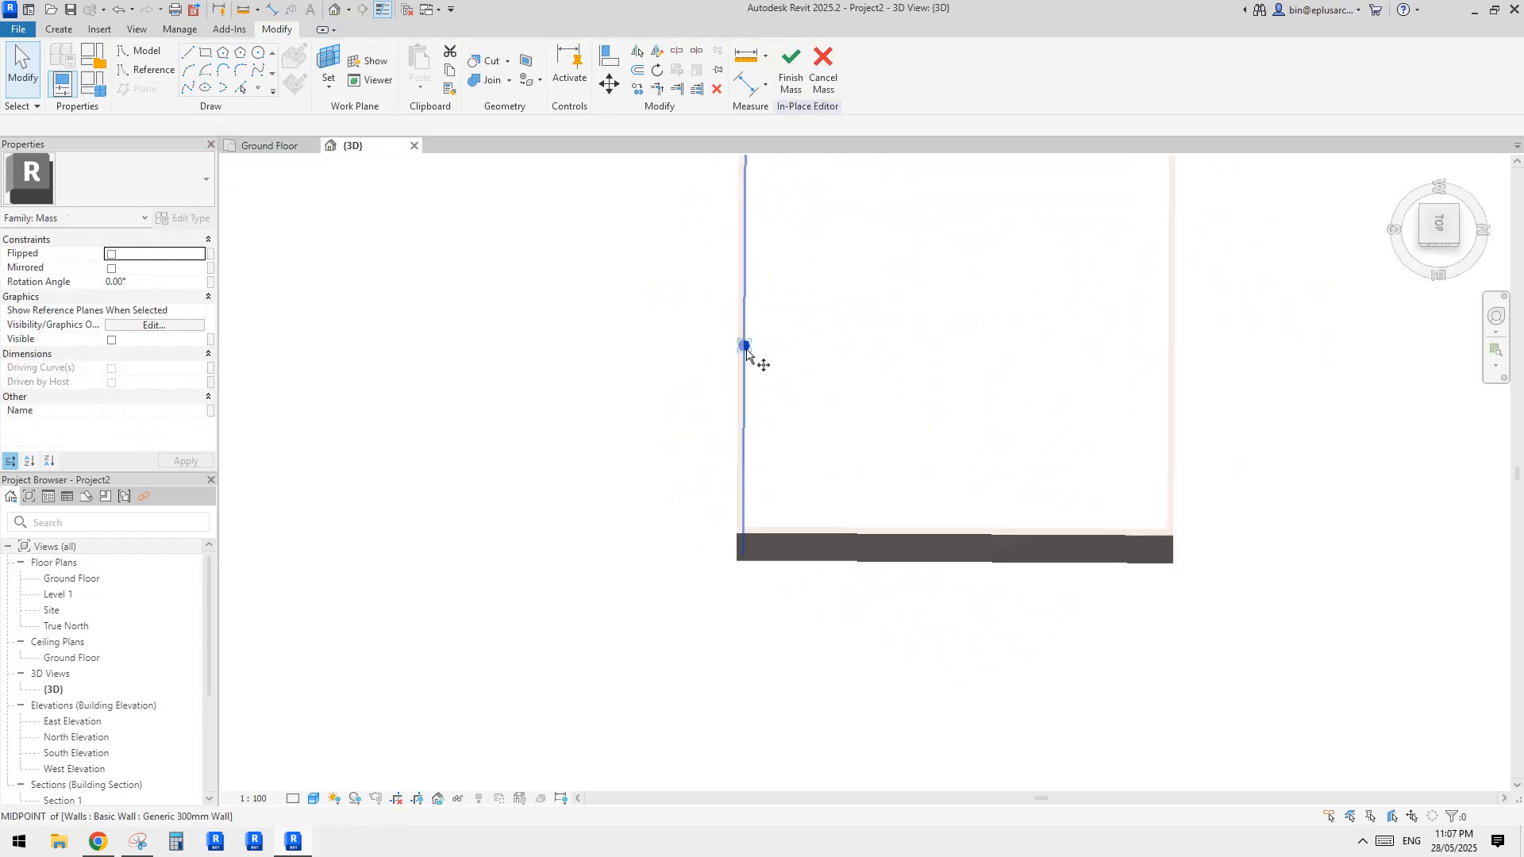
click(744, 347)
shift+middle_drag(1068, 359, 1122, 419)
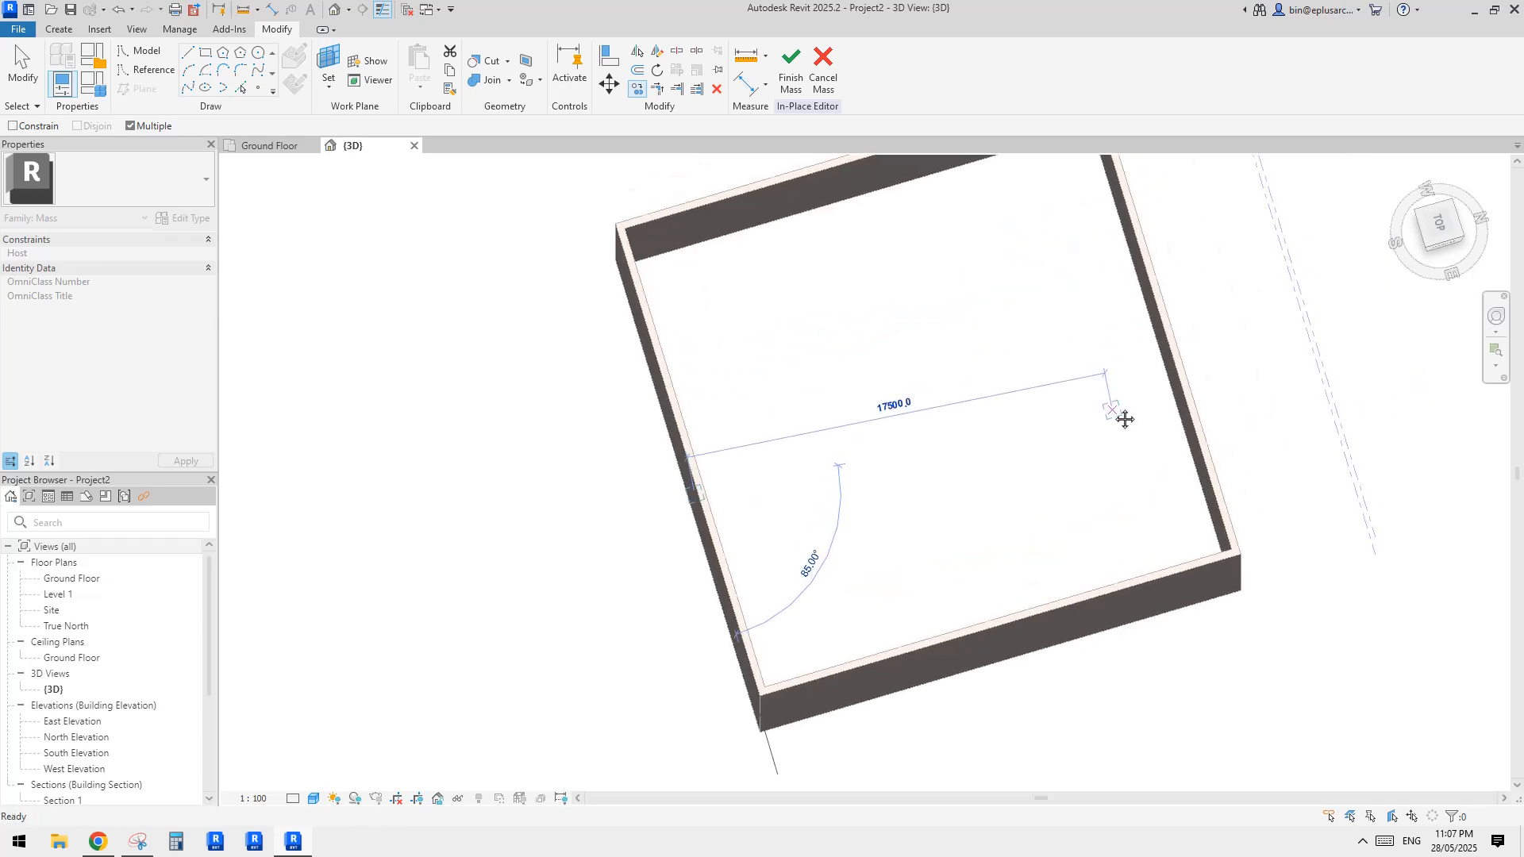
click(1162, 357)
key(Escape)
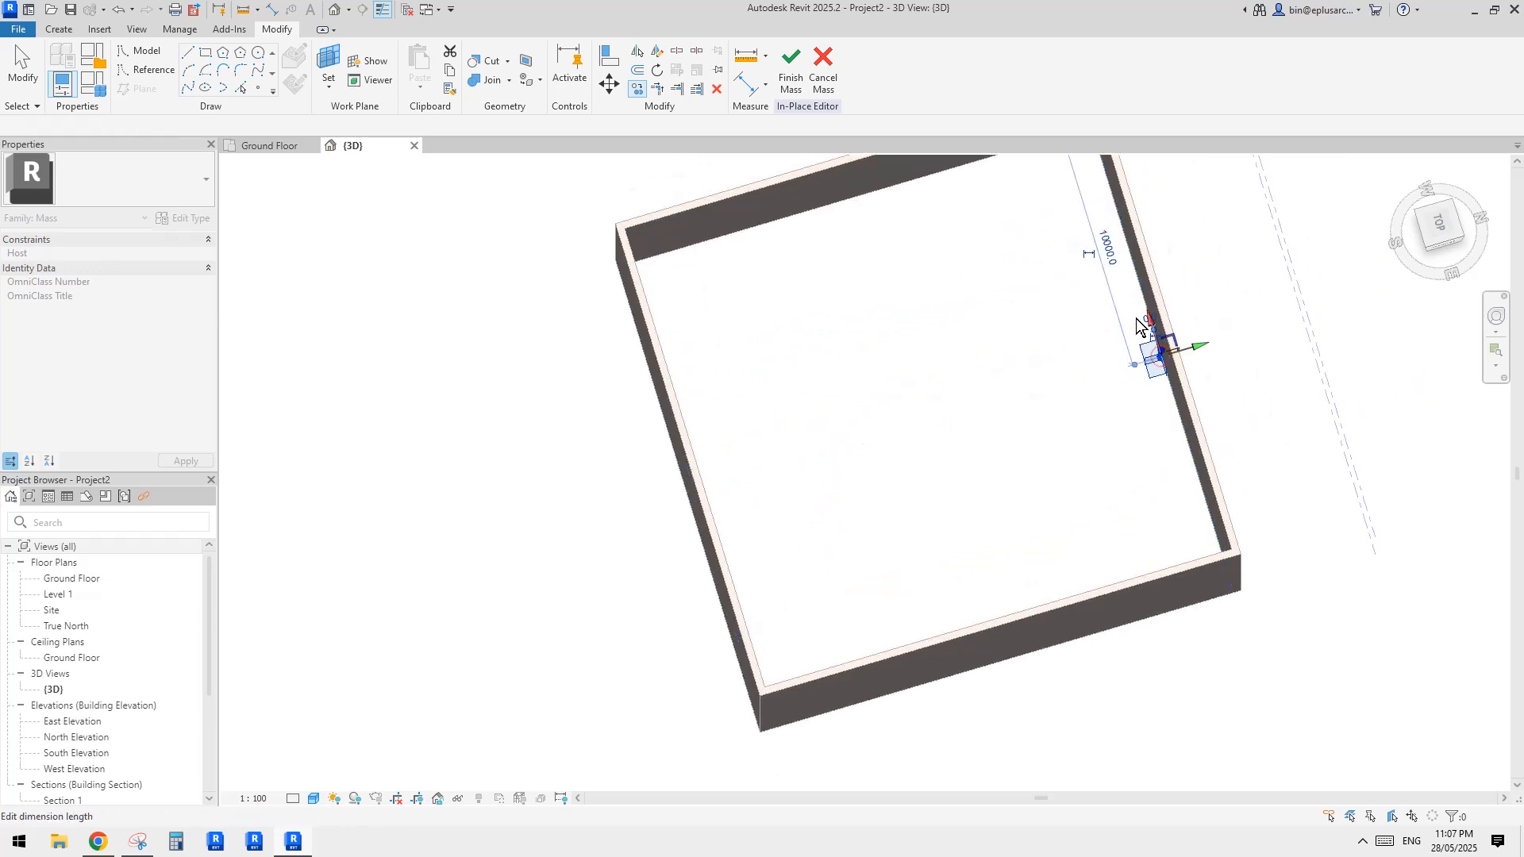
- From the Right view, copy both wall-midpoint reference points 100 mm straight up
shift+middle_drag(1048, 354, 880, 361)
middle_drag(879, 360, 900, 435)
key(Escape)
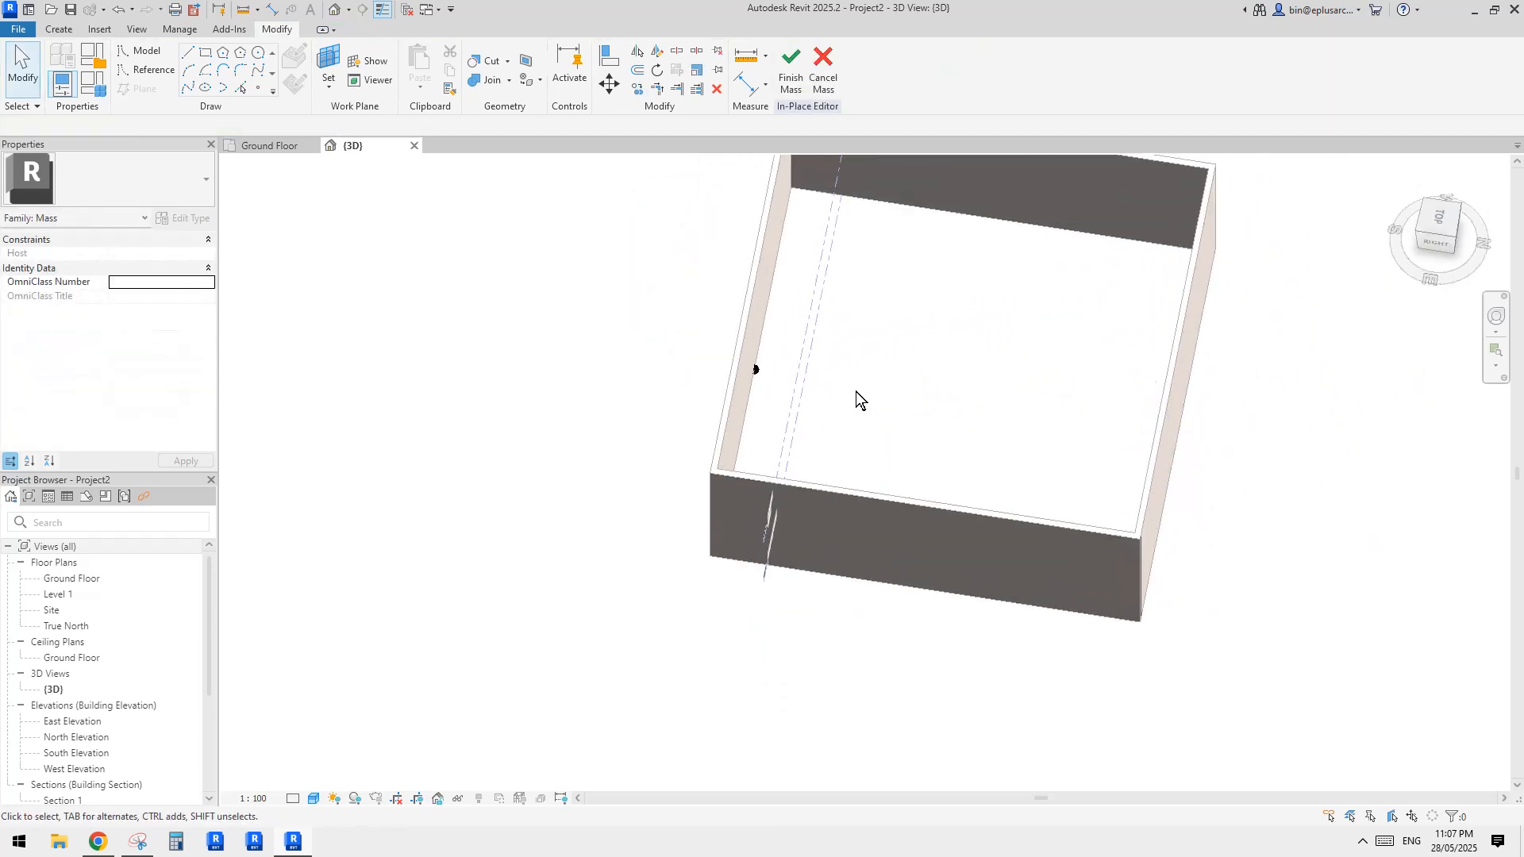
mouse_move(854, 384)
shift+middle_down()
mouse_move(861, 429)
mouse_move(876, 380)
shift+middle_up()
drag(588, 373, 1293, 538)
click(1439, 239)
key(c)
key(o)
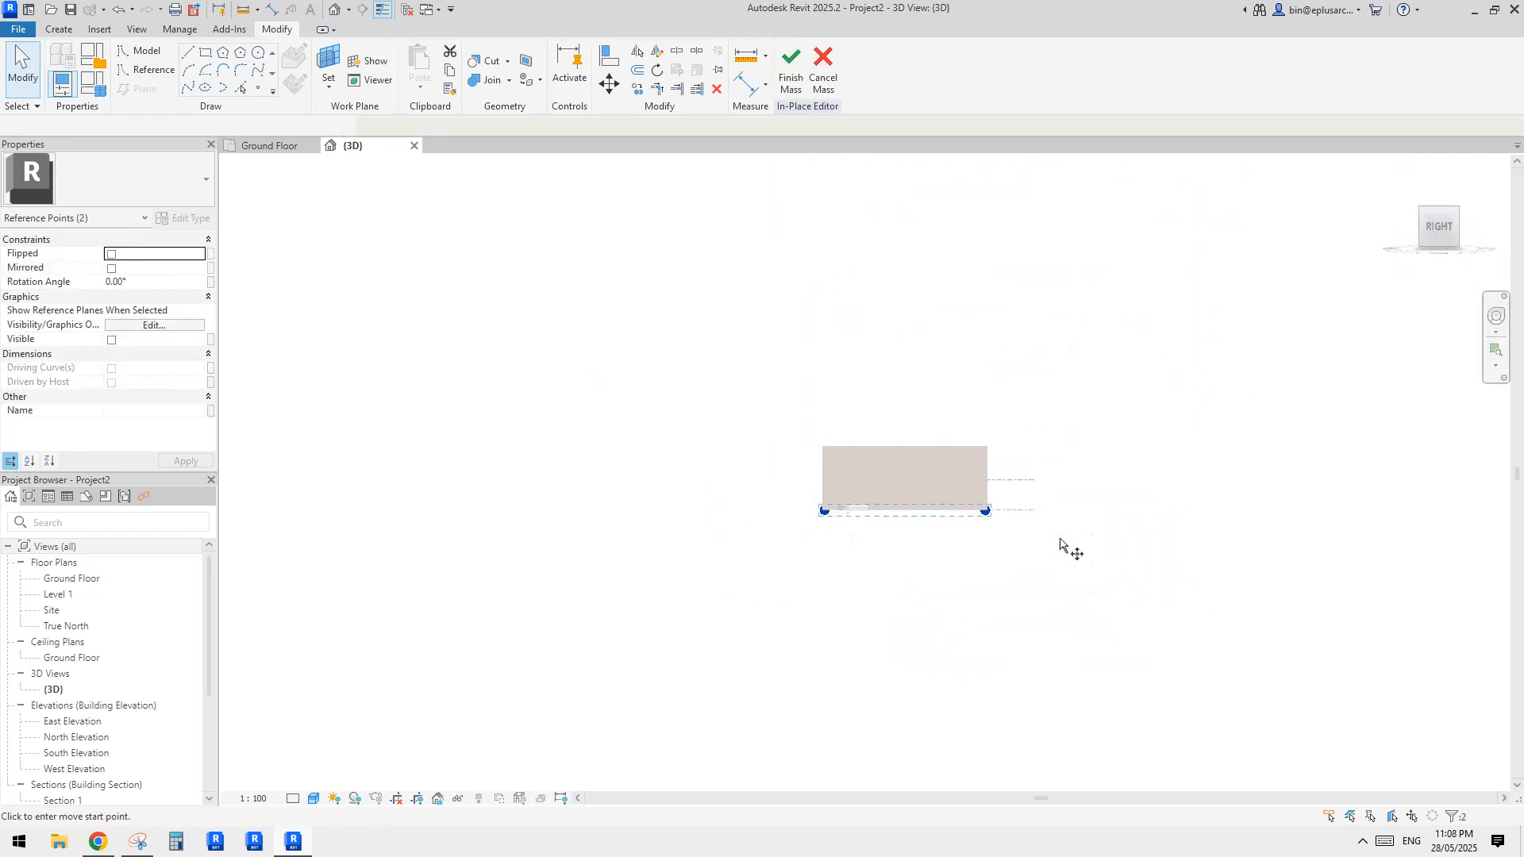
click(1060, 409)
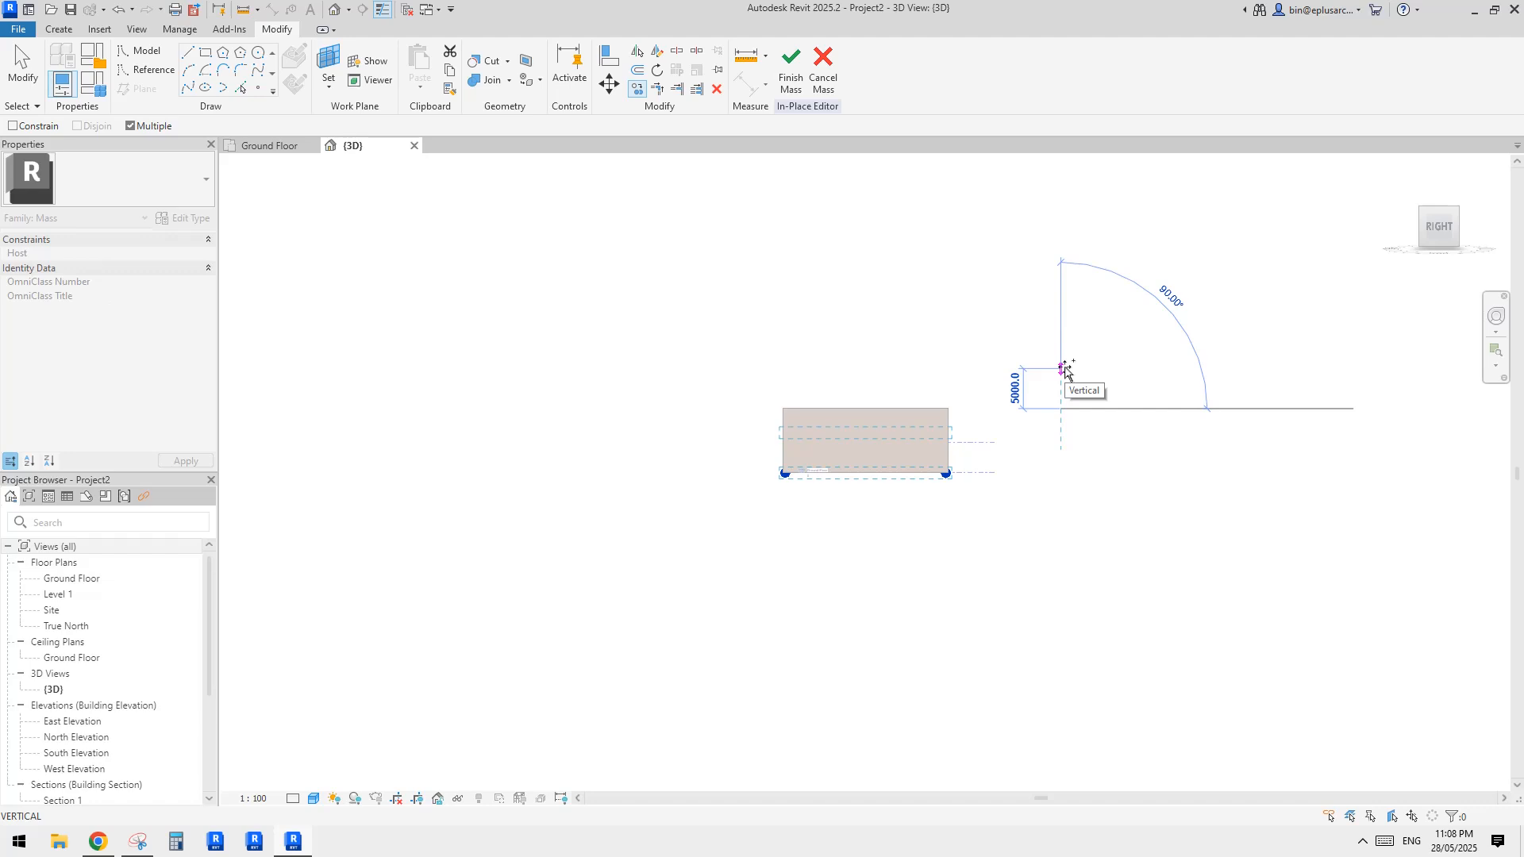
text(10)
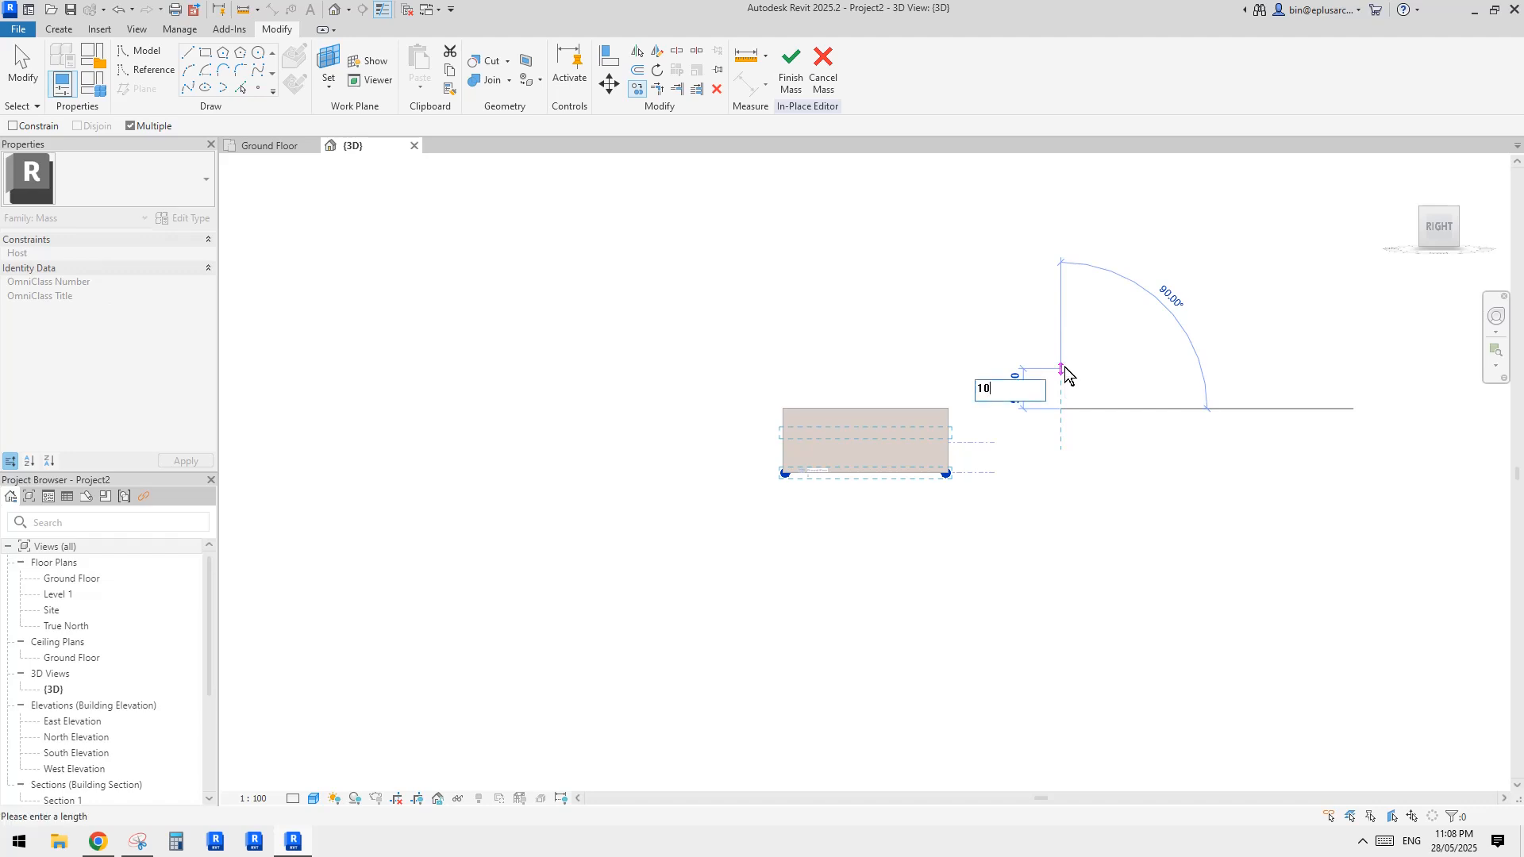
text(0)
key(Return)
key(Escape)
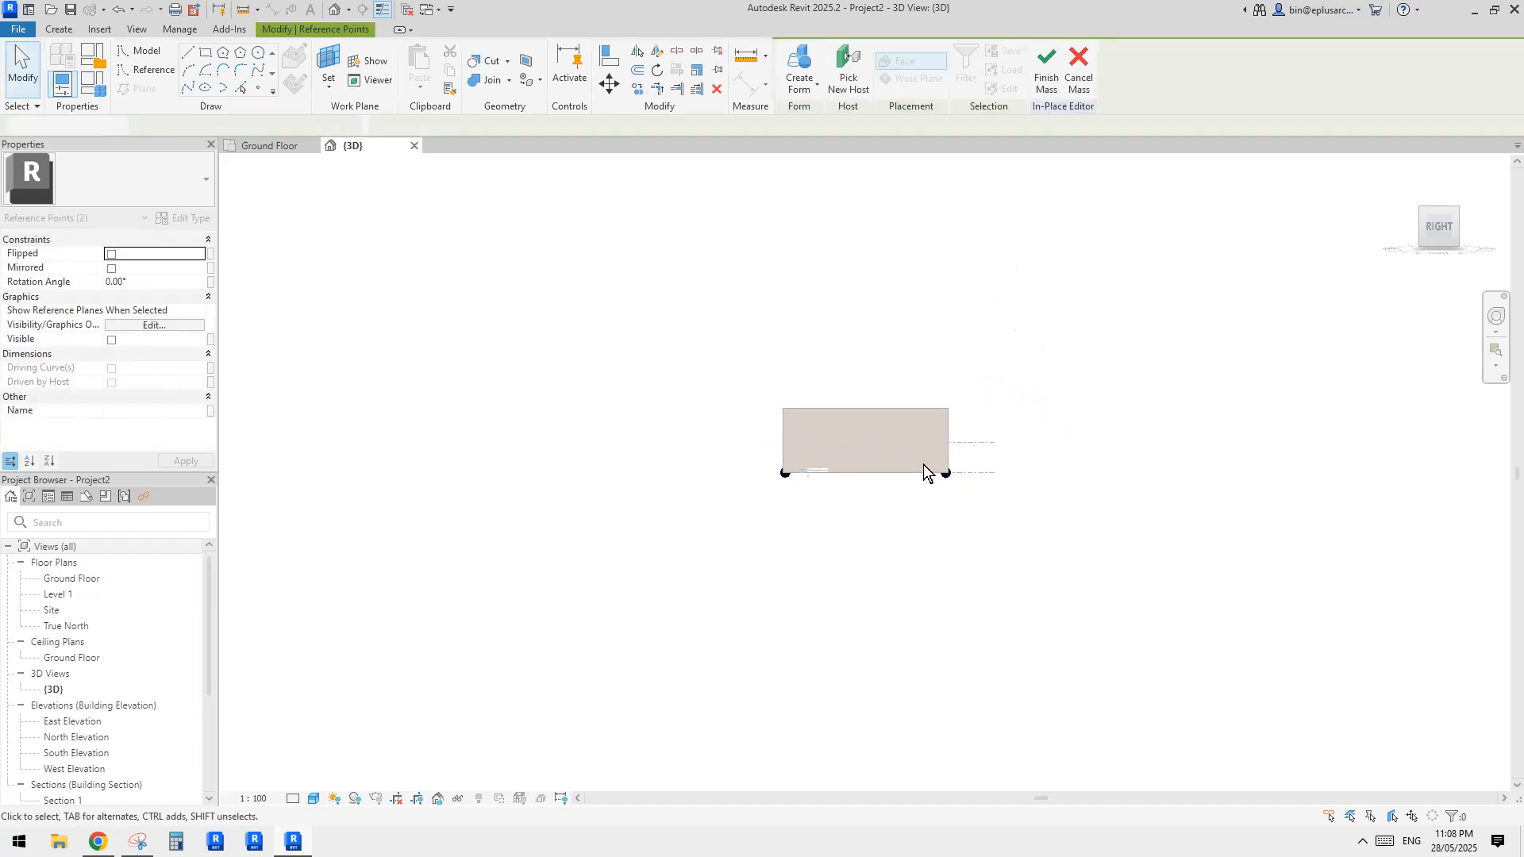
key(Escape)
- Try to draw a spline through all four reference points at once, and delete the resulting curve
scroll(905, 470, up, 5)
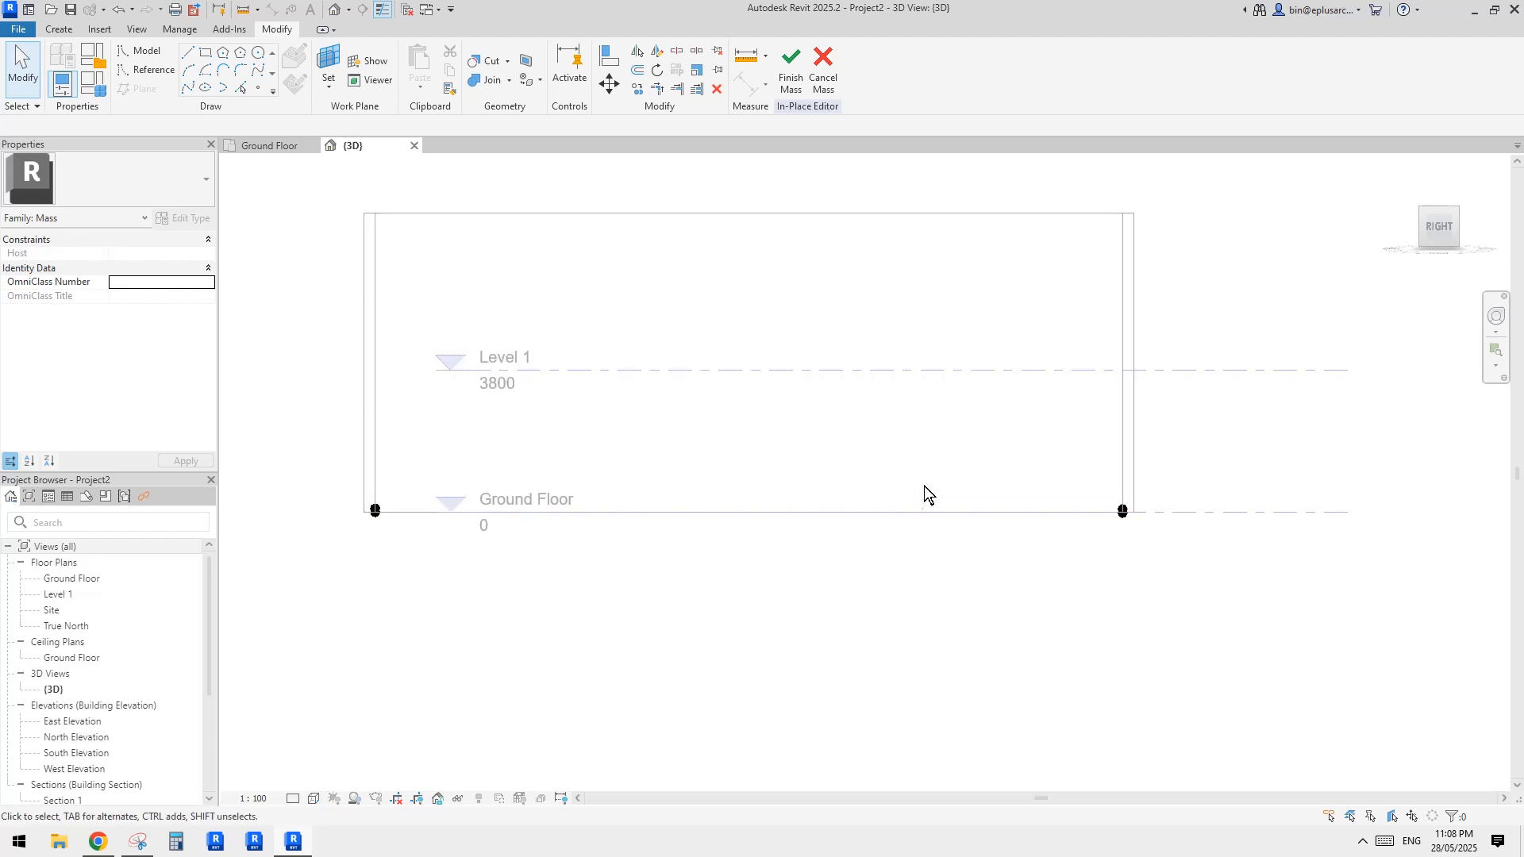
scroll(1116, 515, up, 2)
scroll(847, 527, down, 4)
scroll(841, 500, up, 1)
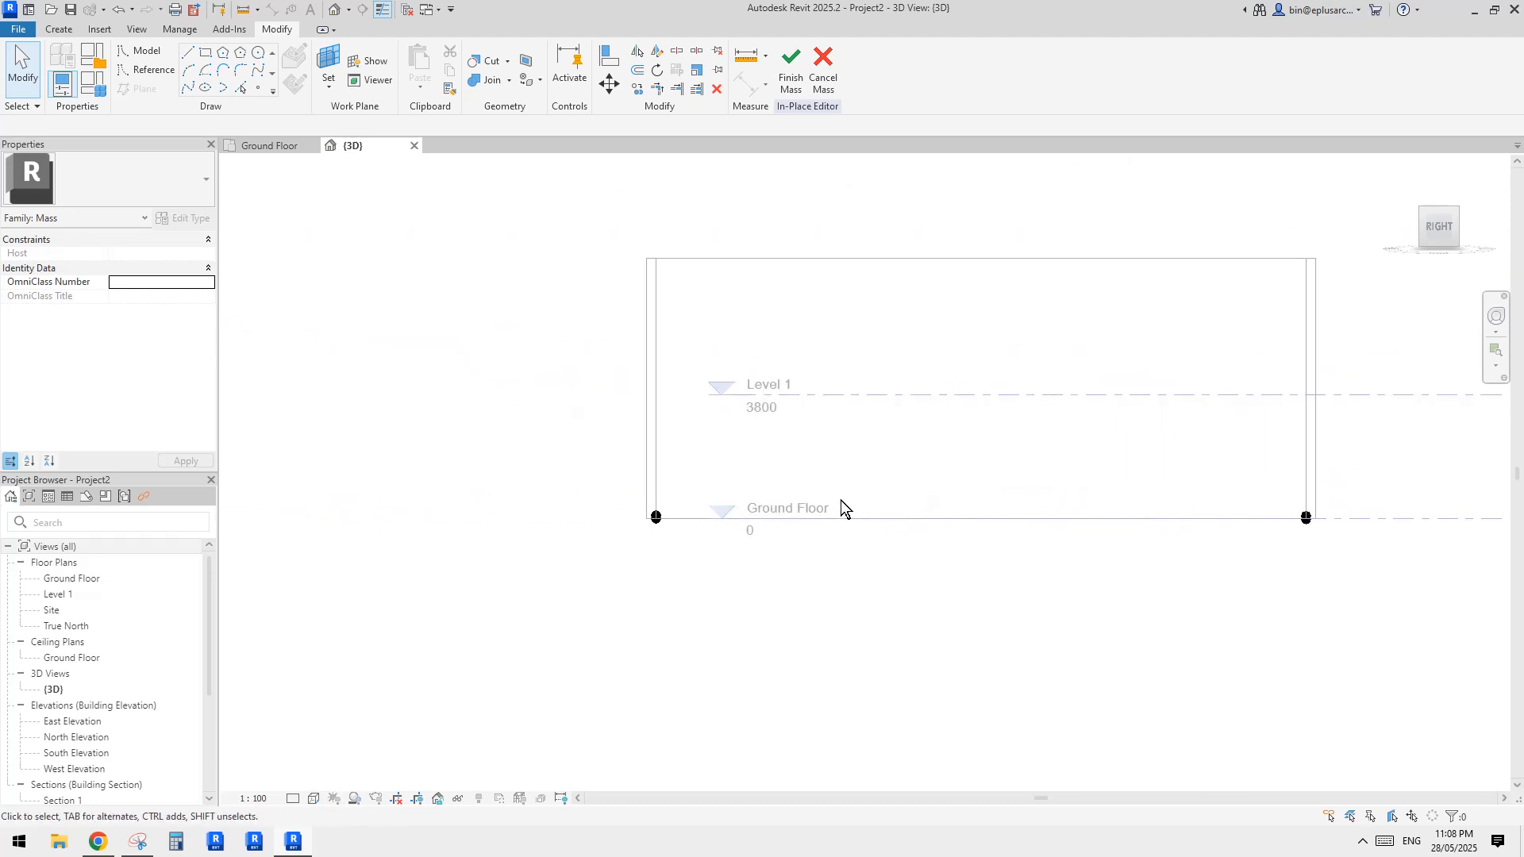
middle_drag(840, 500, 785, 512)
drag(555, 483, 1187, 576)
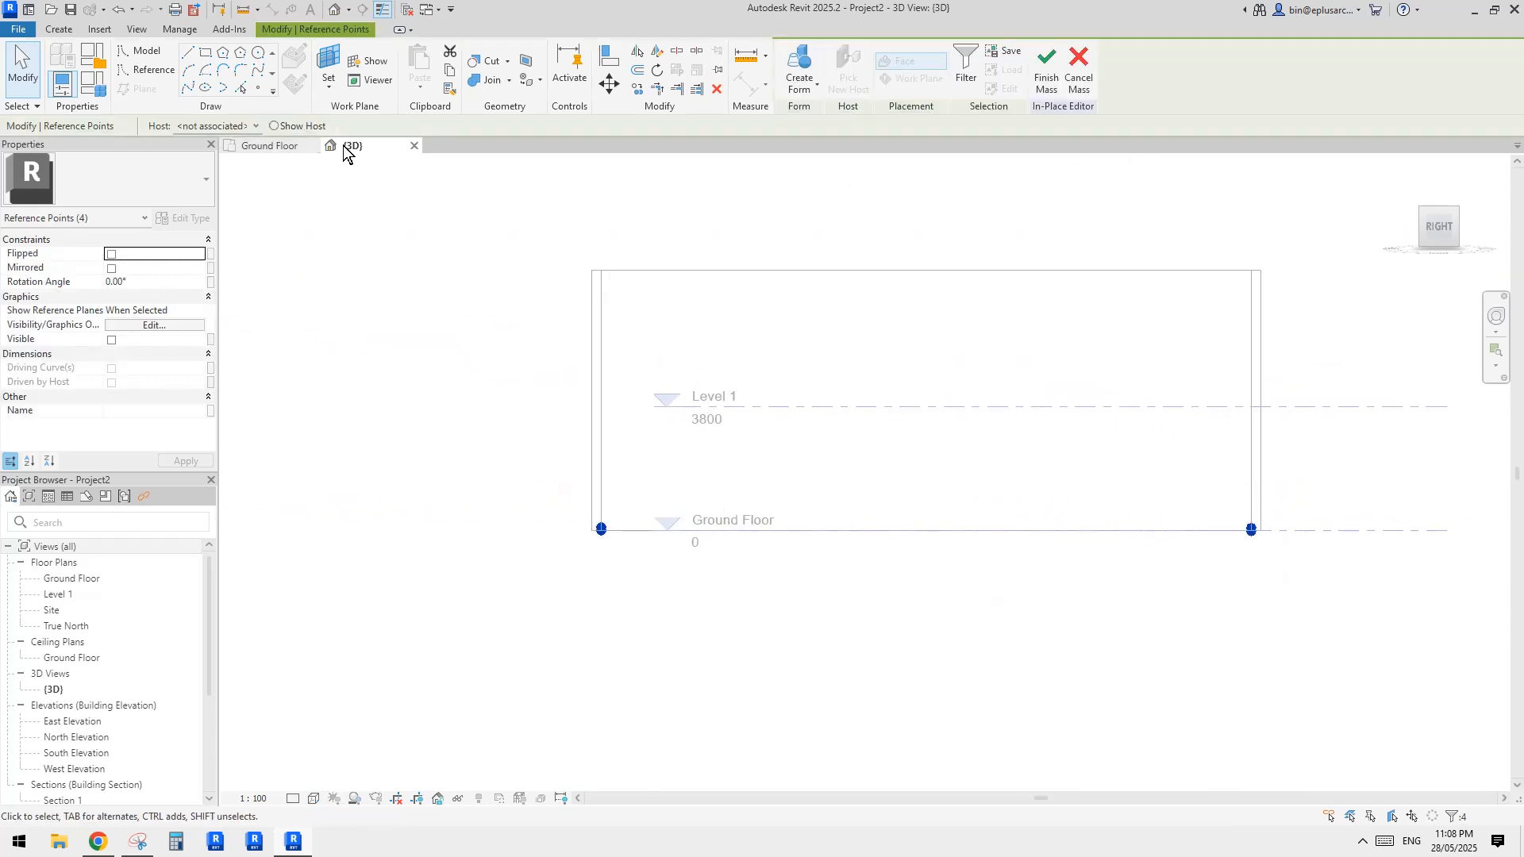
click(190, 89)
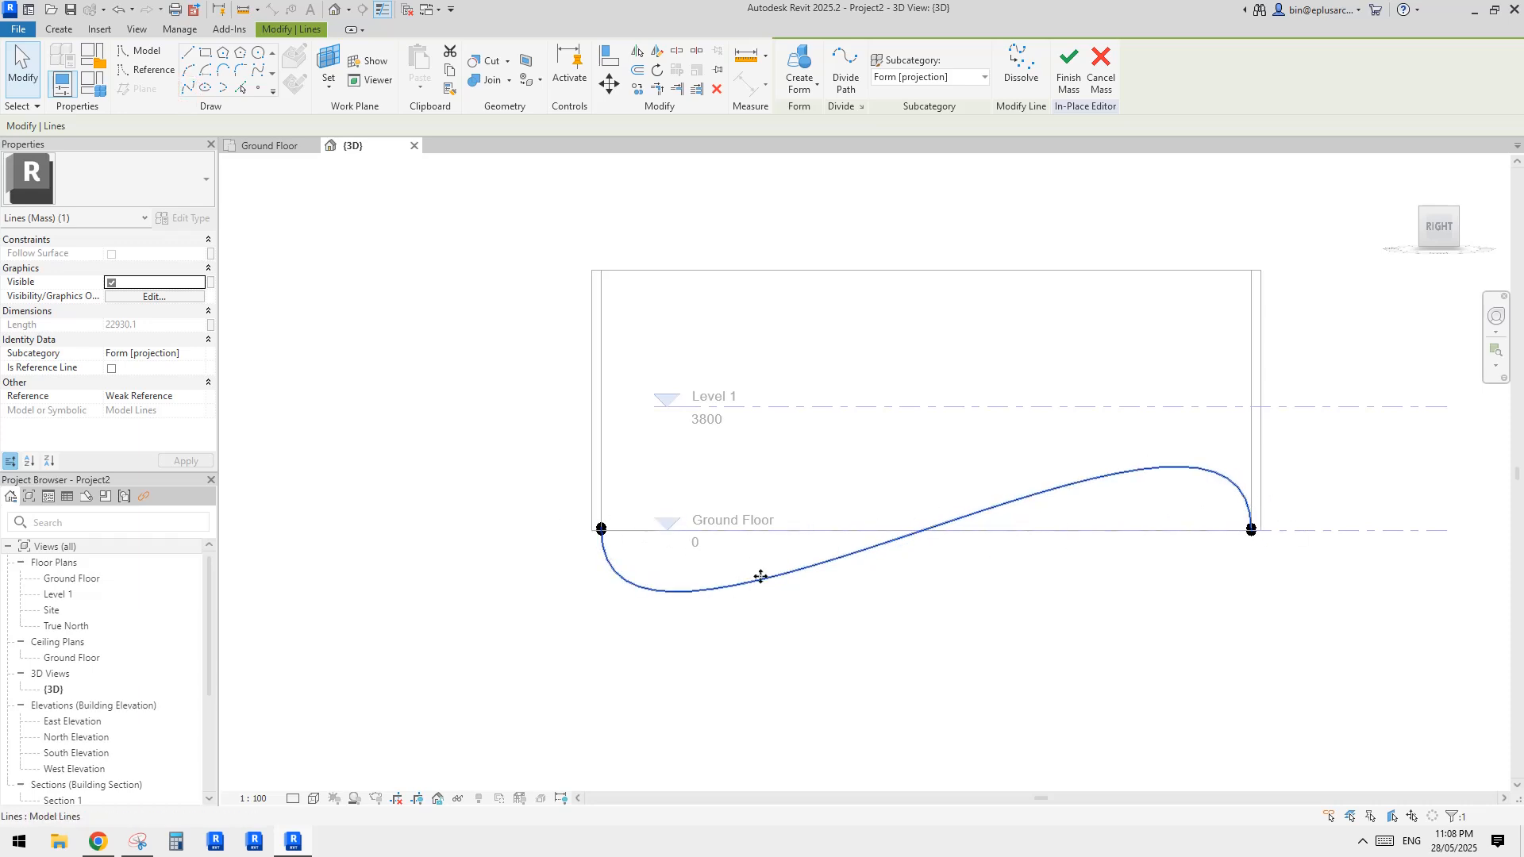
key(Delete)
- Draw a spline through both reference points at one wall and the upper reference point at the opposite wall
drag(460, 466, 714, 587)
scroll(1292, 512, up, 3)
scroll(1258, 528, up, 2)
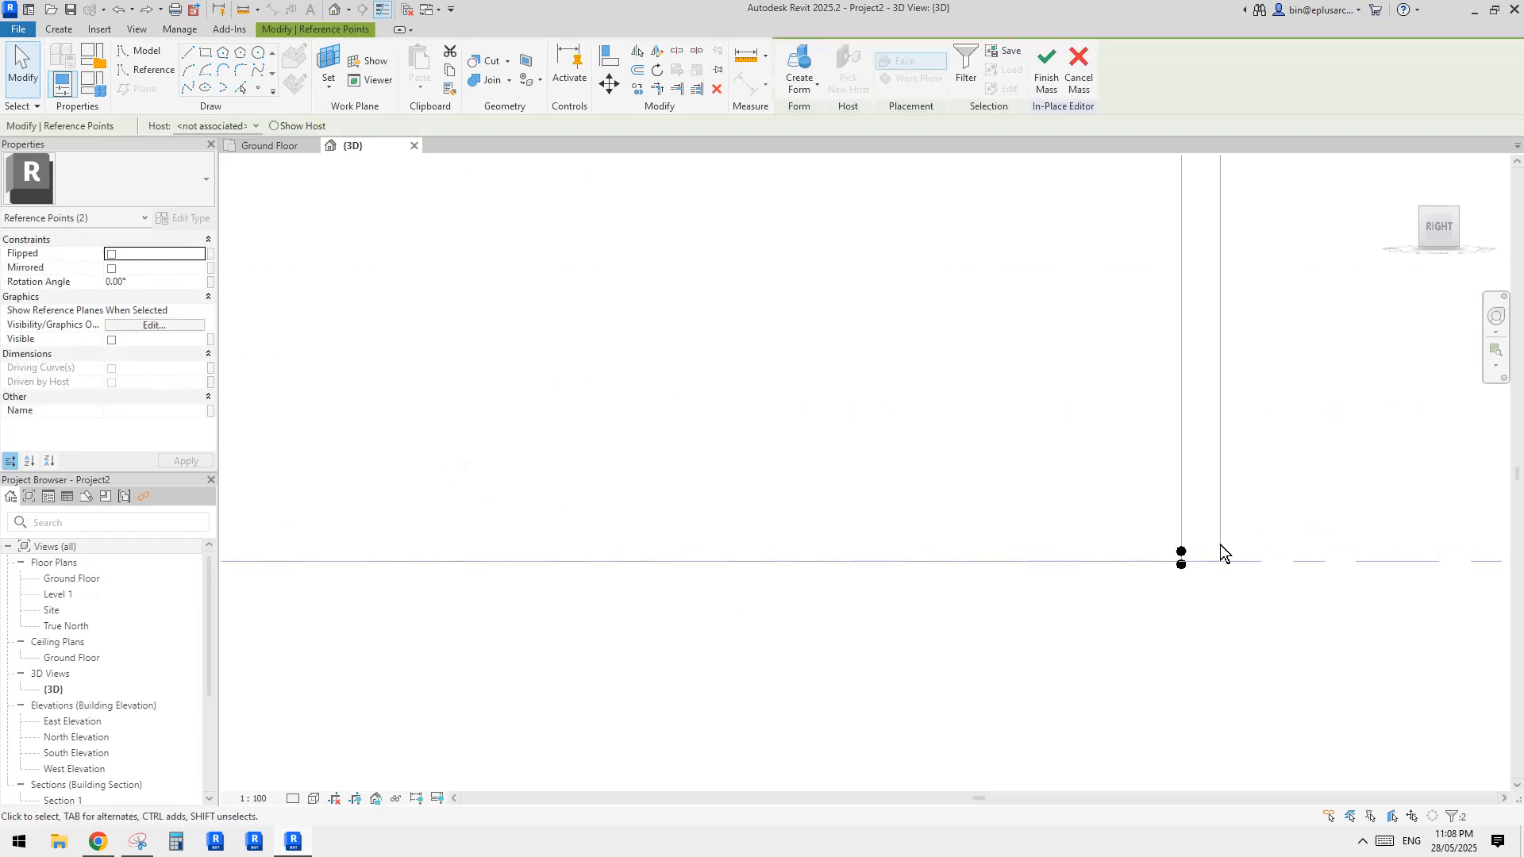
ctrl+click(1181, 551)
key(ctrl+z)
scroll(994, 368, down, 2)
drag(990, 326, 907, 408)
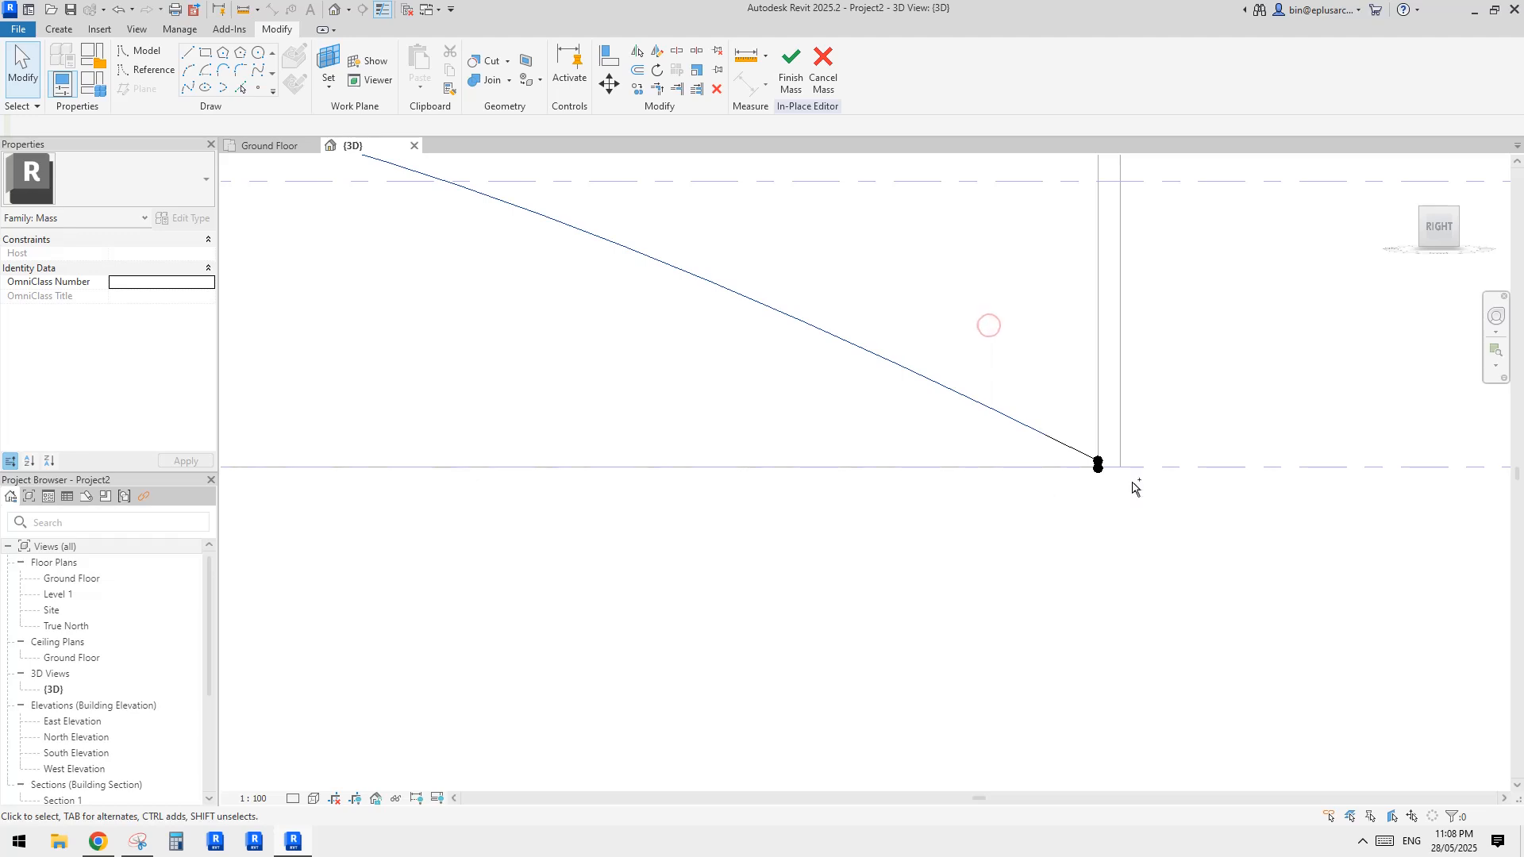
click(1100, 469)
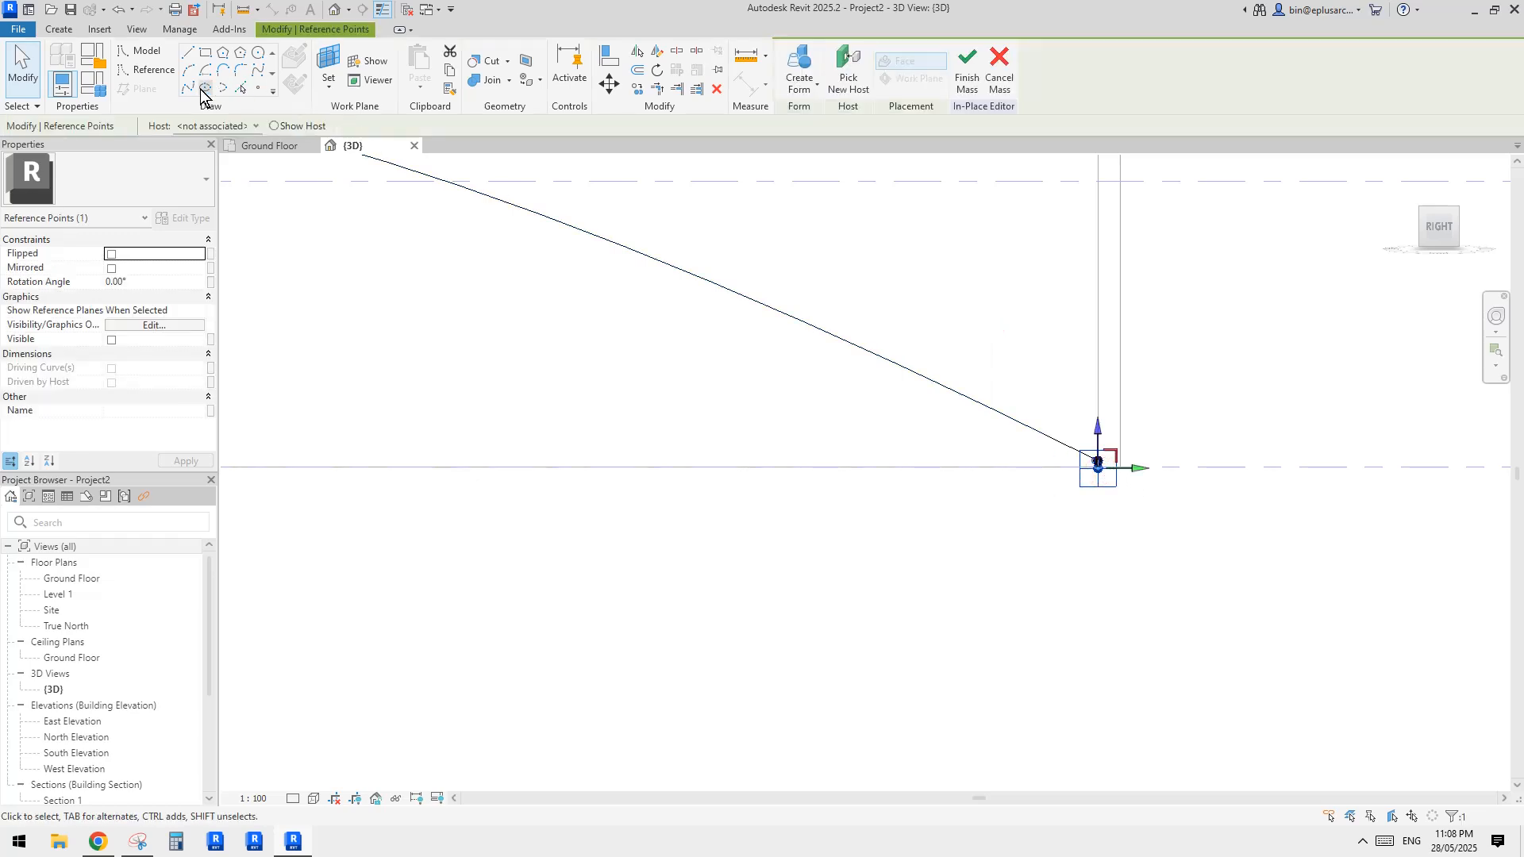
click(205, 89)
middle_drag(860, 246, 865, 253)
key(Escape)
key(Escape)
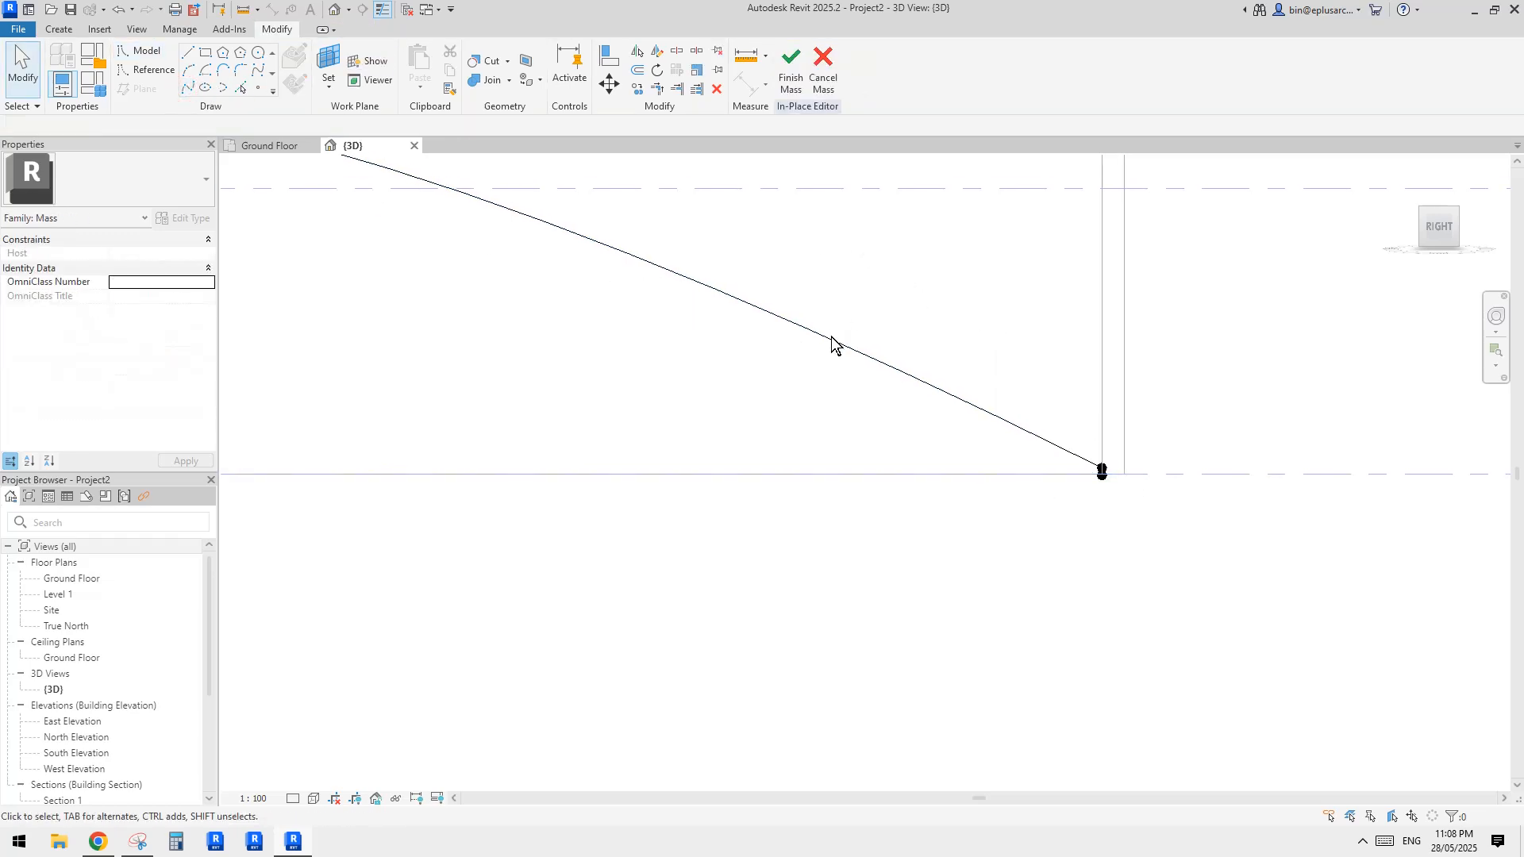
- Extend the spline through points to include the remaining lower reference point at the opposite wall
scroll(965, 417, down, 5)
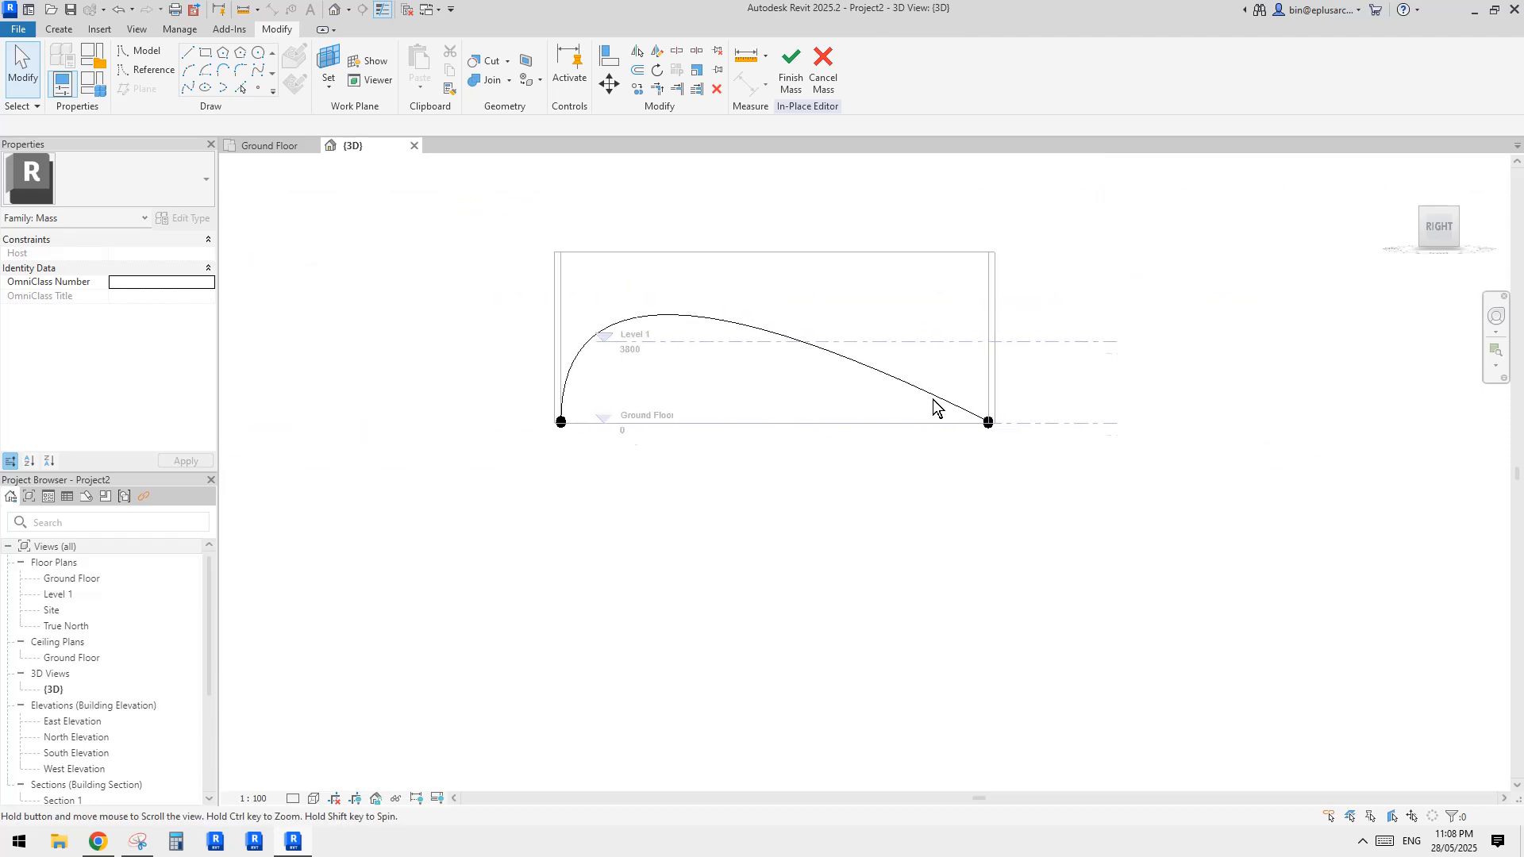
click(778, 342)
scroll(1007, 472, up, 5)
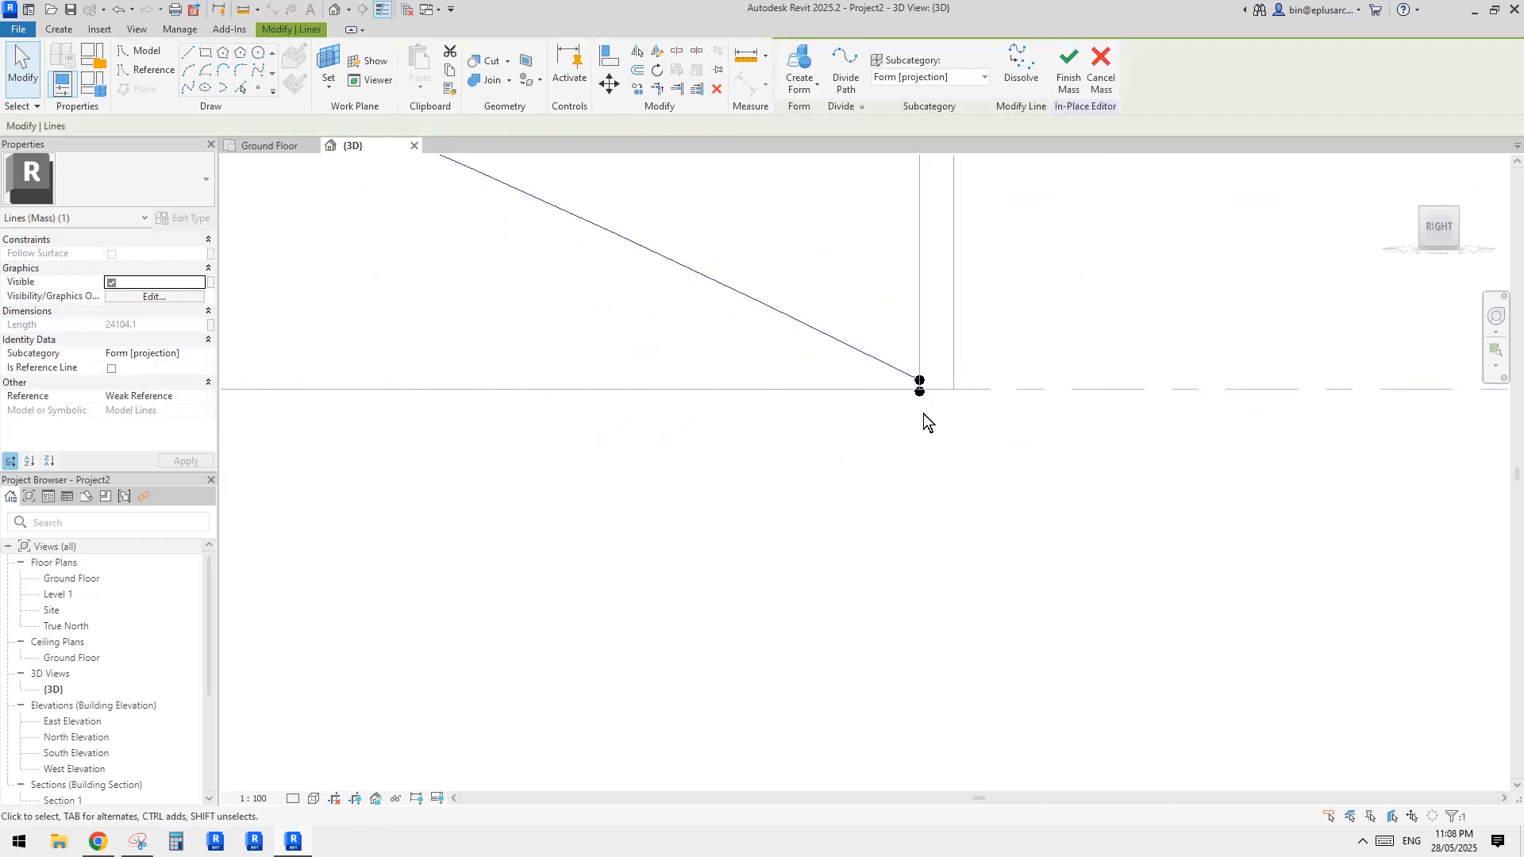
click(189, 88)
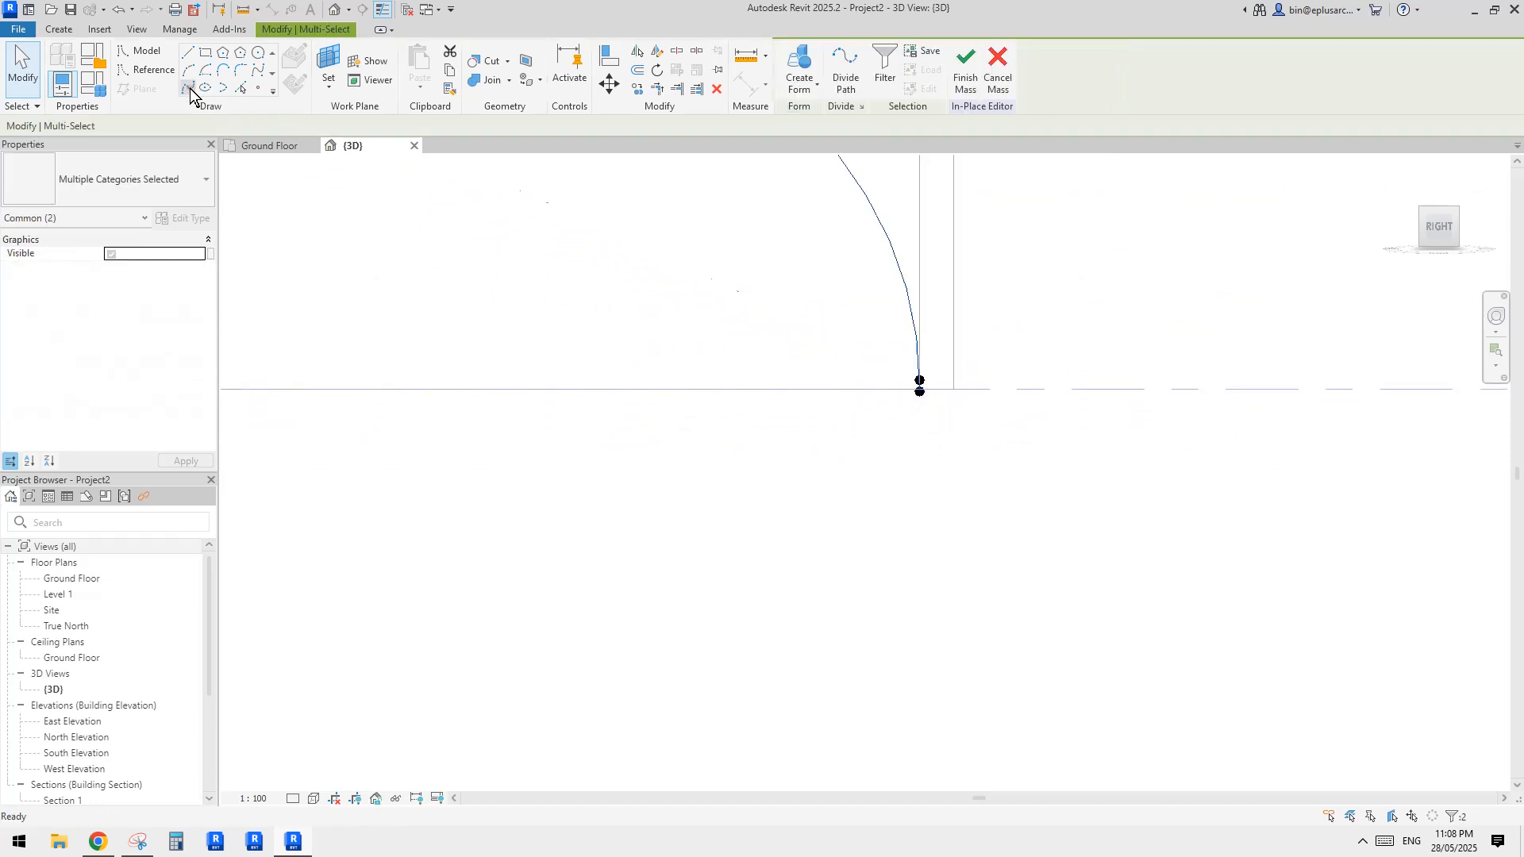
scroll(848, 379, down, 4)
middle_drag(849, 397, 1213, 569)
click(1117, 409)
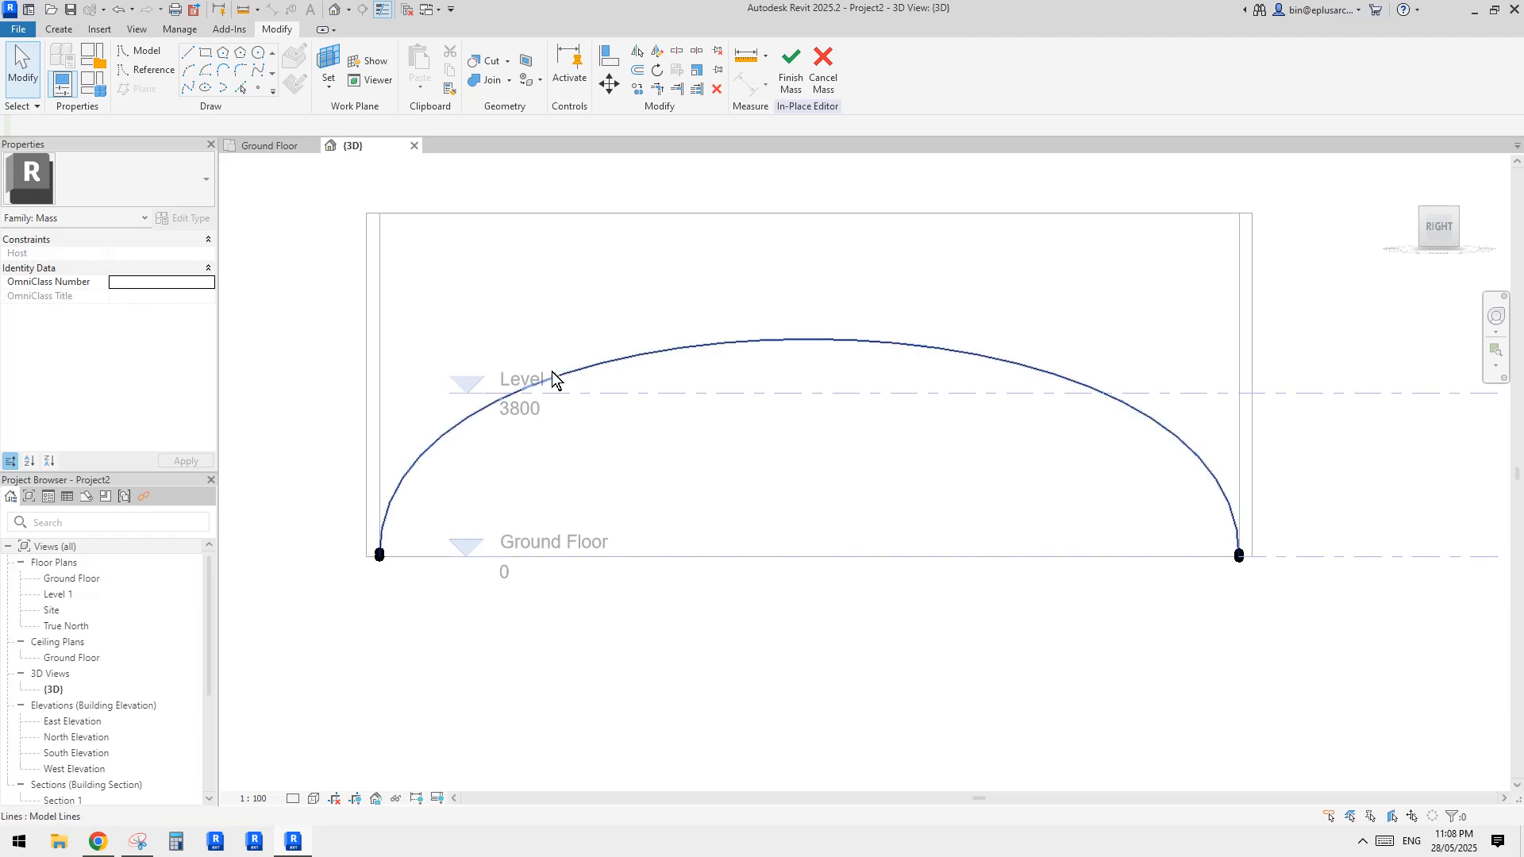
- Turn the arch-shaped model line into a reference line
middle_drag(660, 449, 731, 477)
click(867, 366)
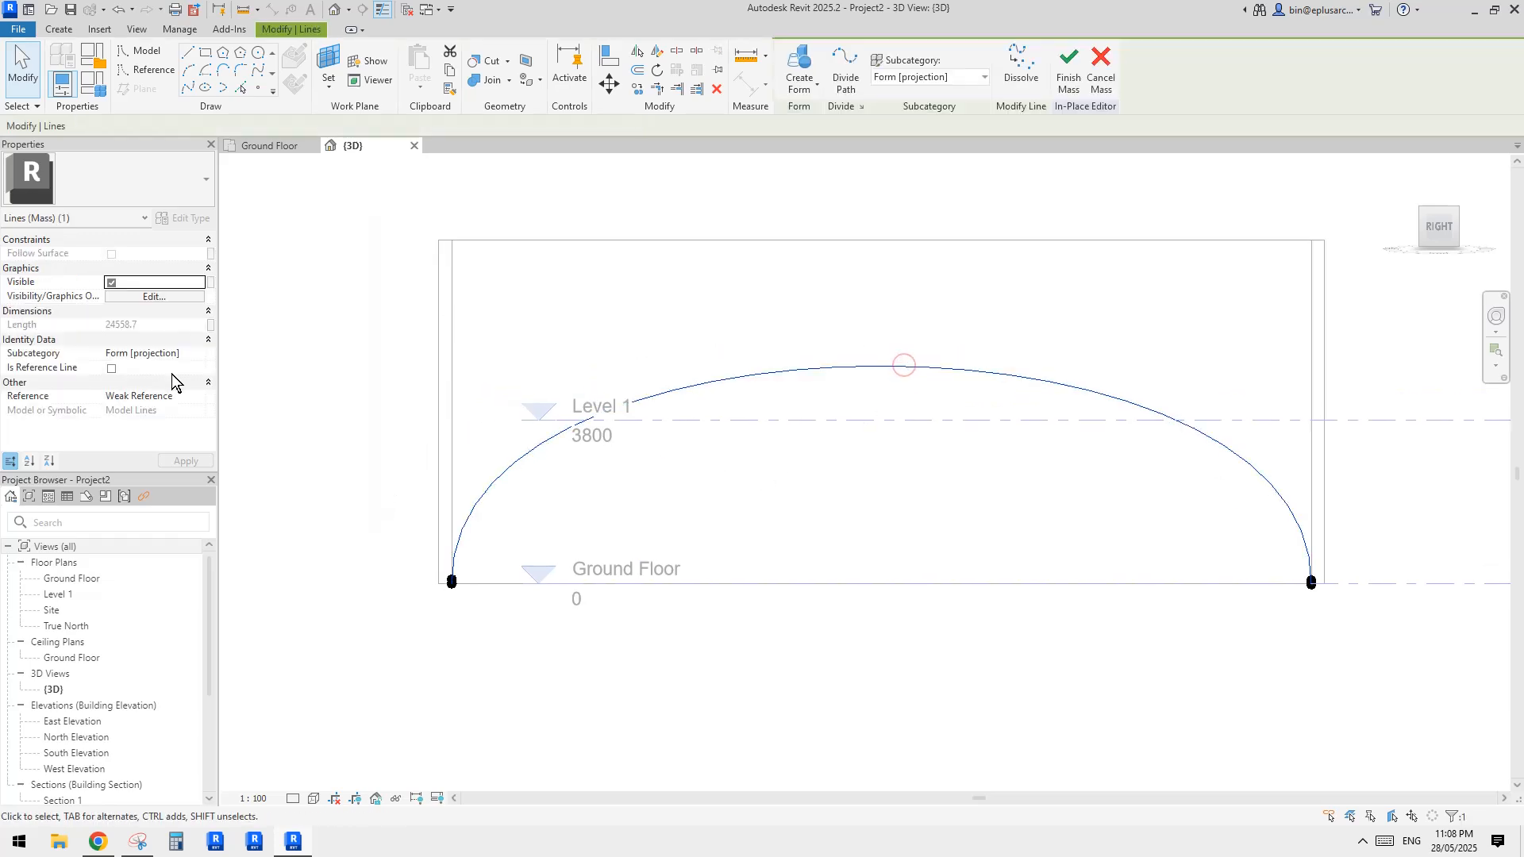
click(111, 368)
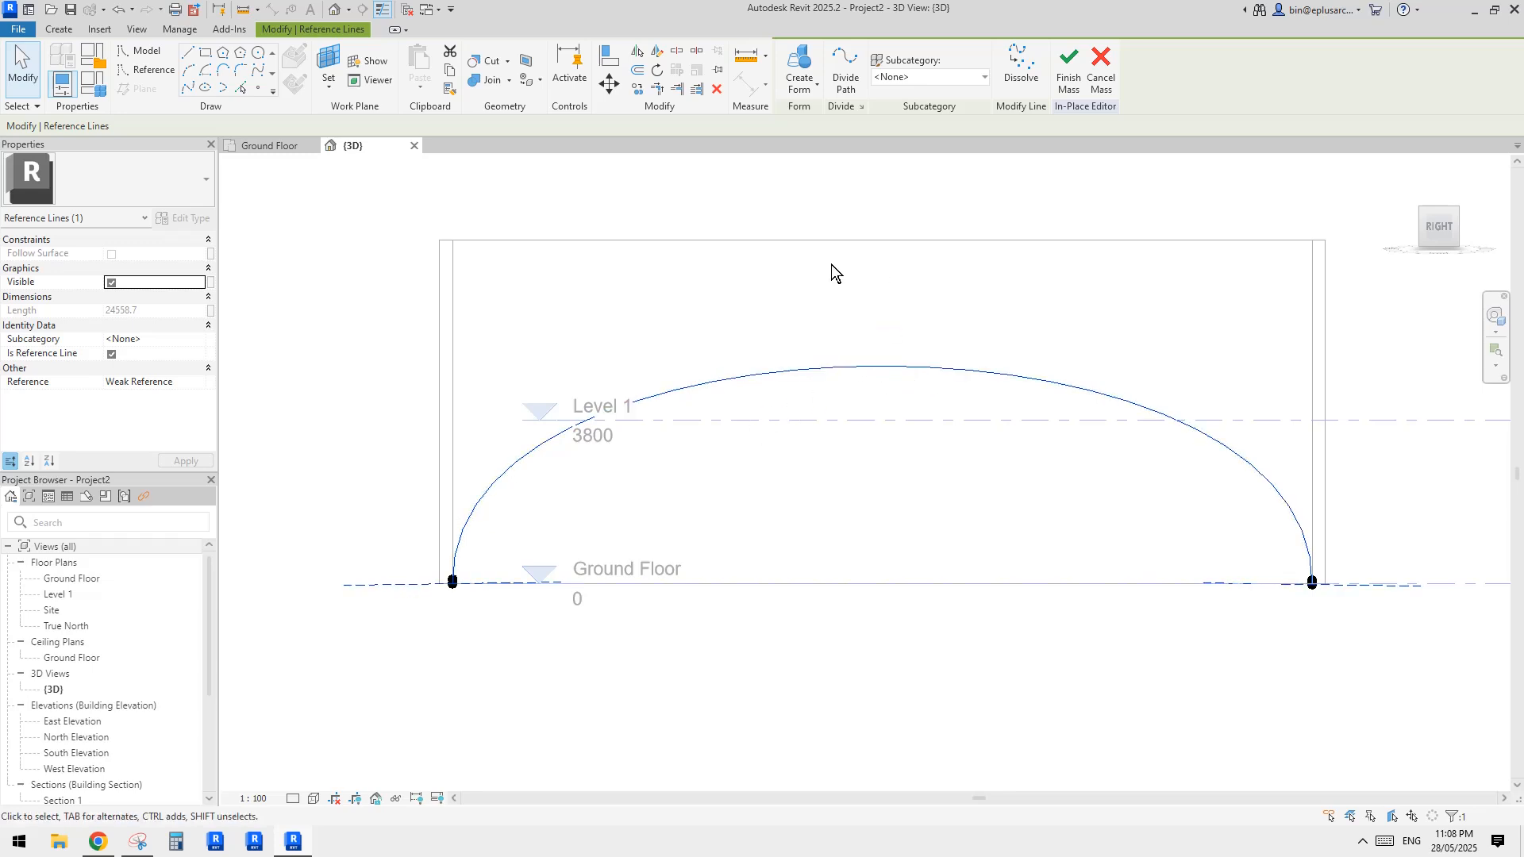
middle_drag(889, 314, 889, 326)
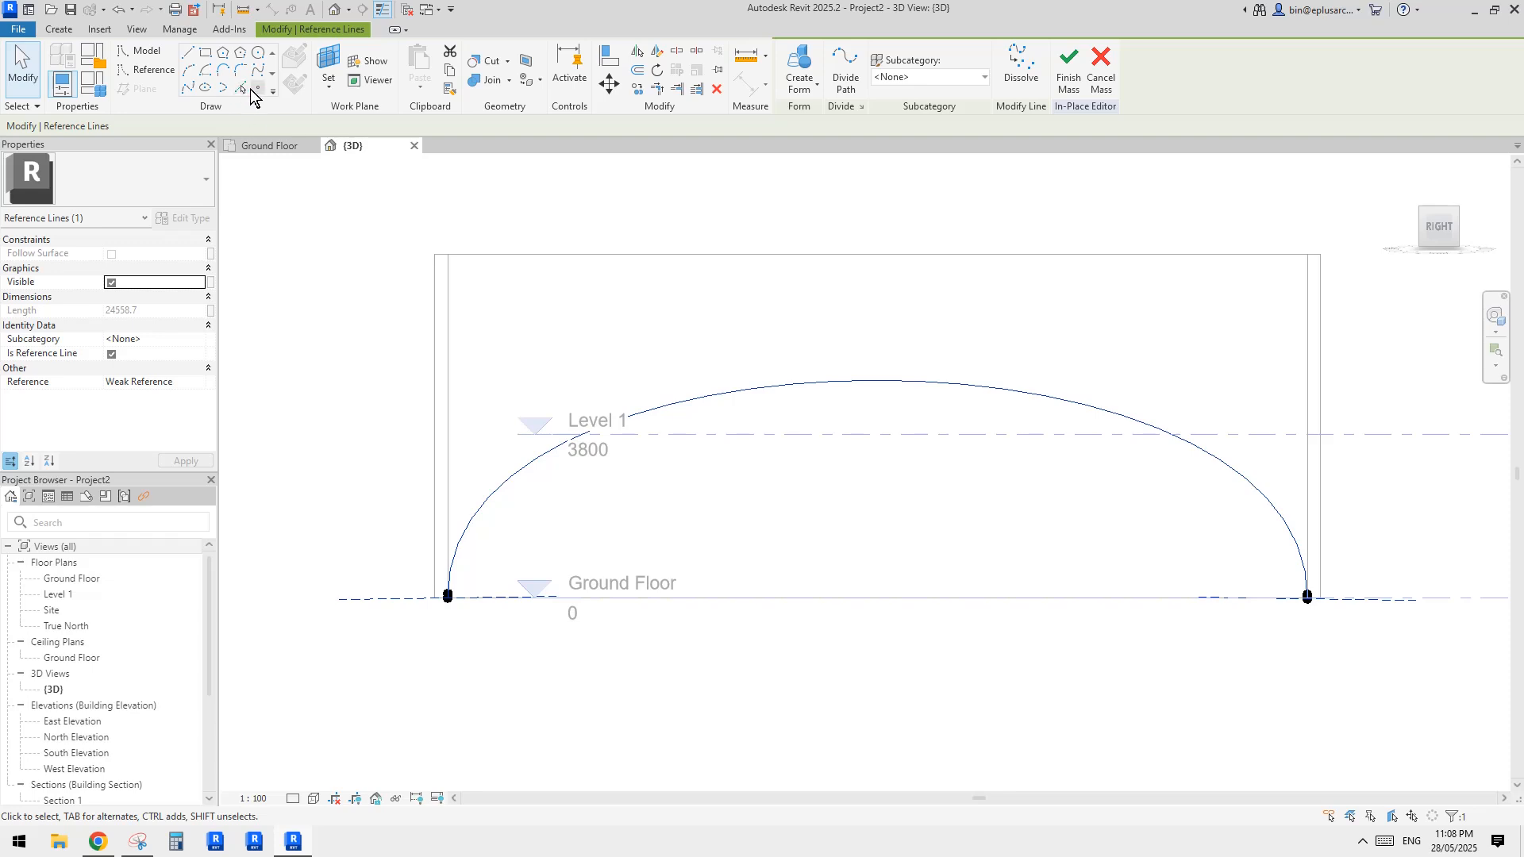
- Place a reference point at the midpoint of the arch and make it a driving point of the curve
click(254, 89)
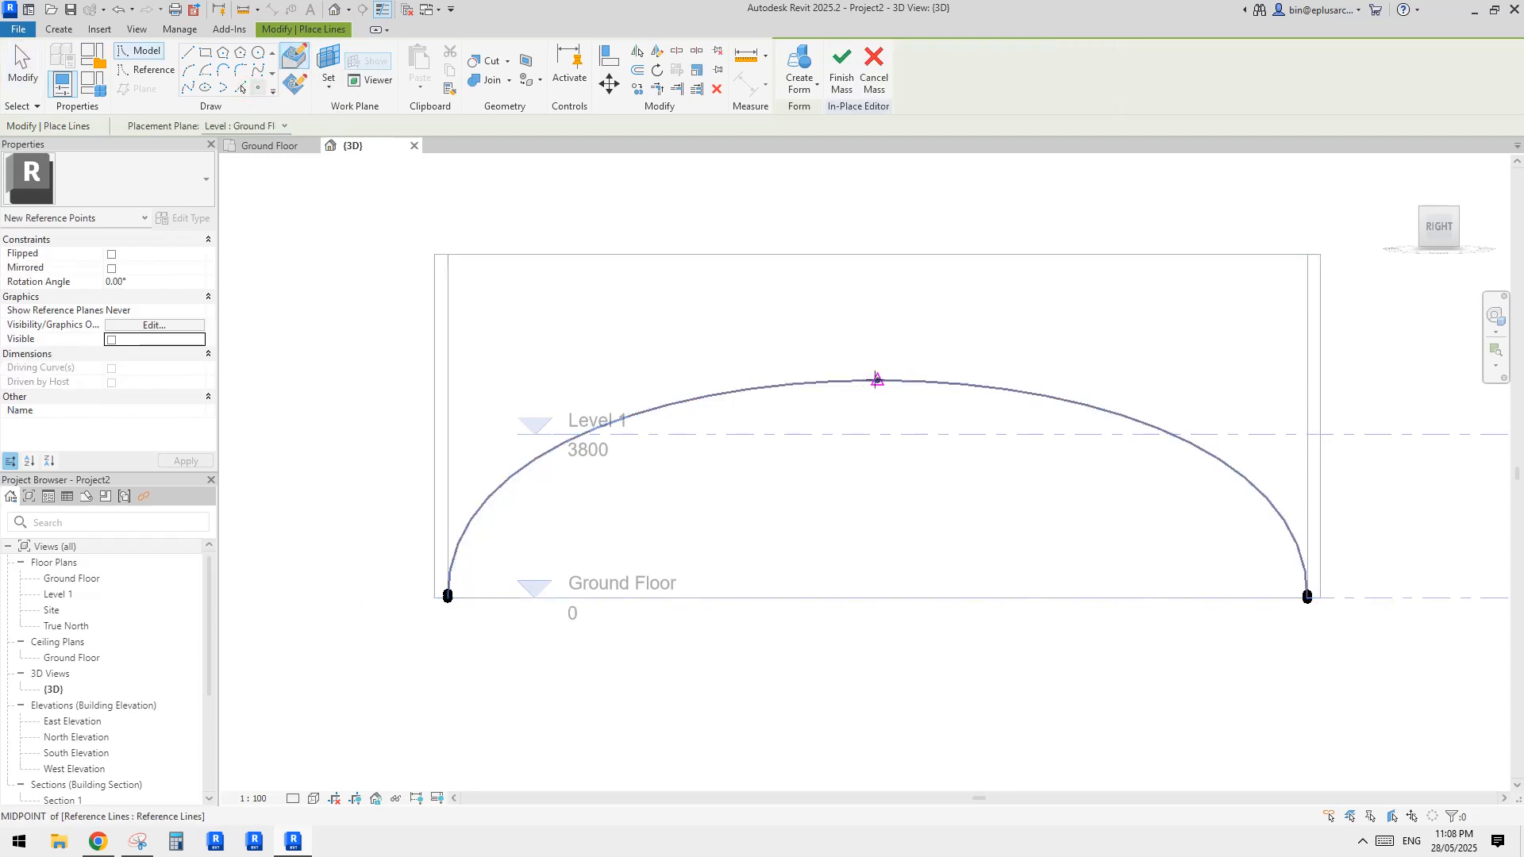
click(876, 379)
key(Escape)
click(878, 384)
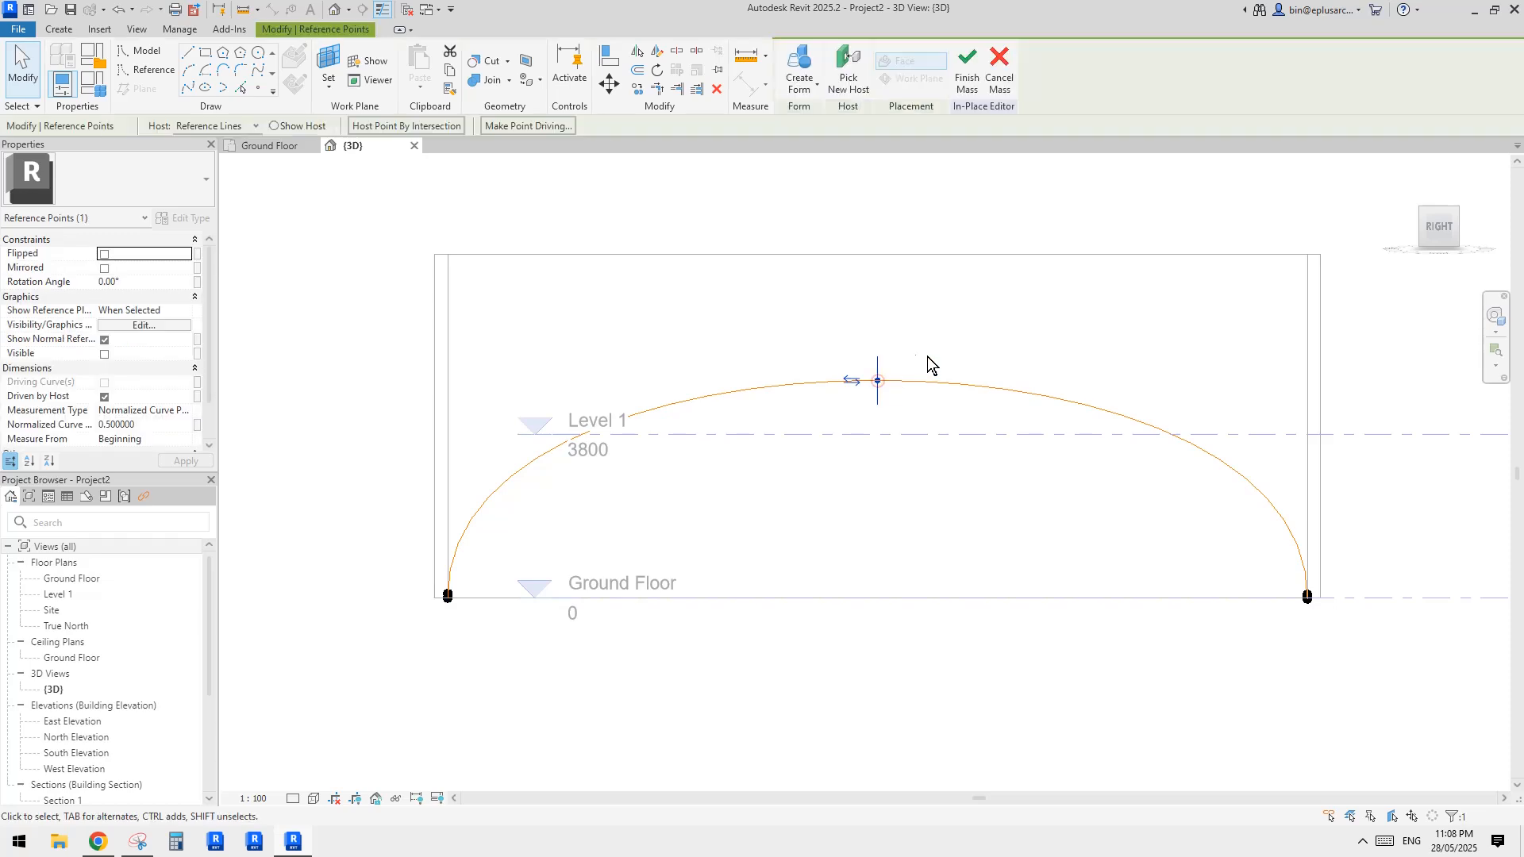
click(521, 127)
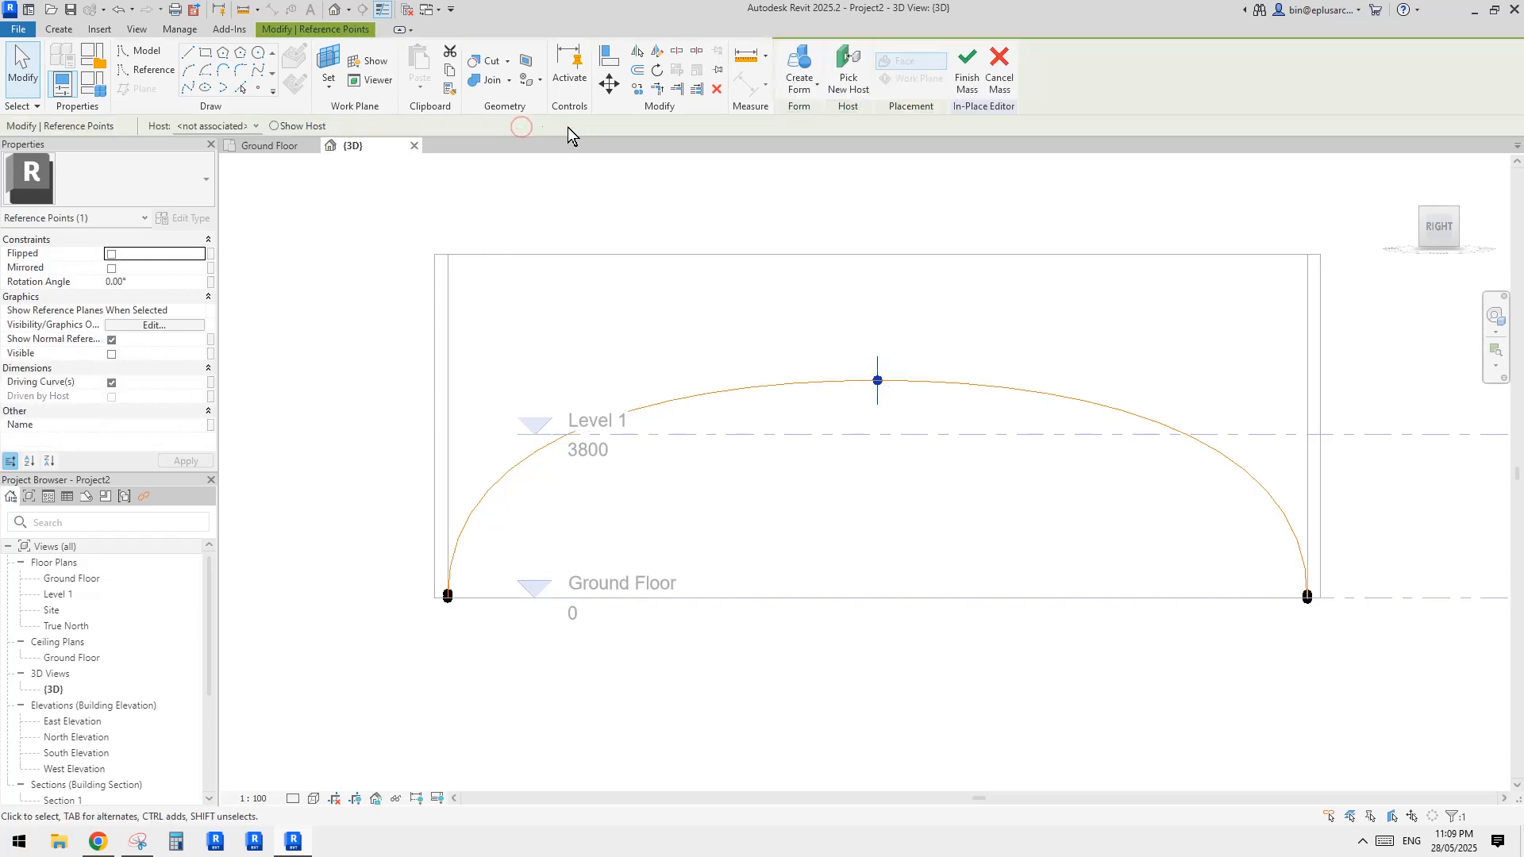
- Move the arch's middle driving point straight up to about two thirds of the way between Level 1 and the wall tops
click(886, 308)
drag(824, 316, 887, 362)
drag(886, 356, 885, 355)
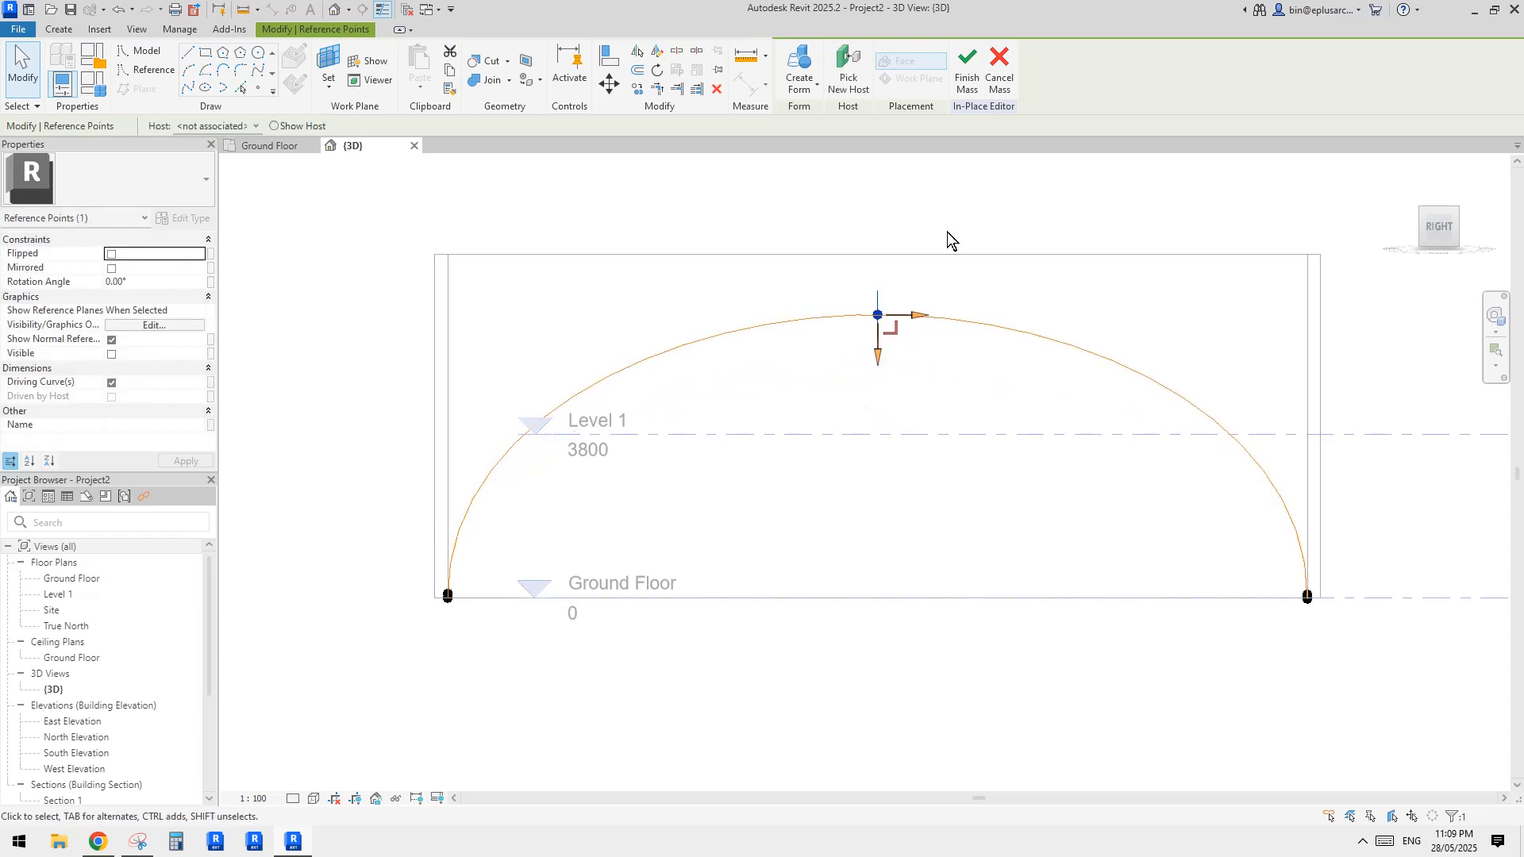
click(998, 213)
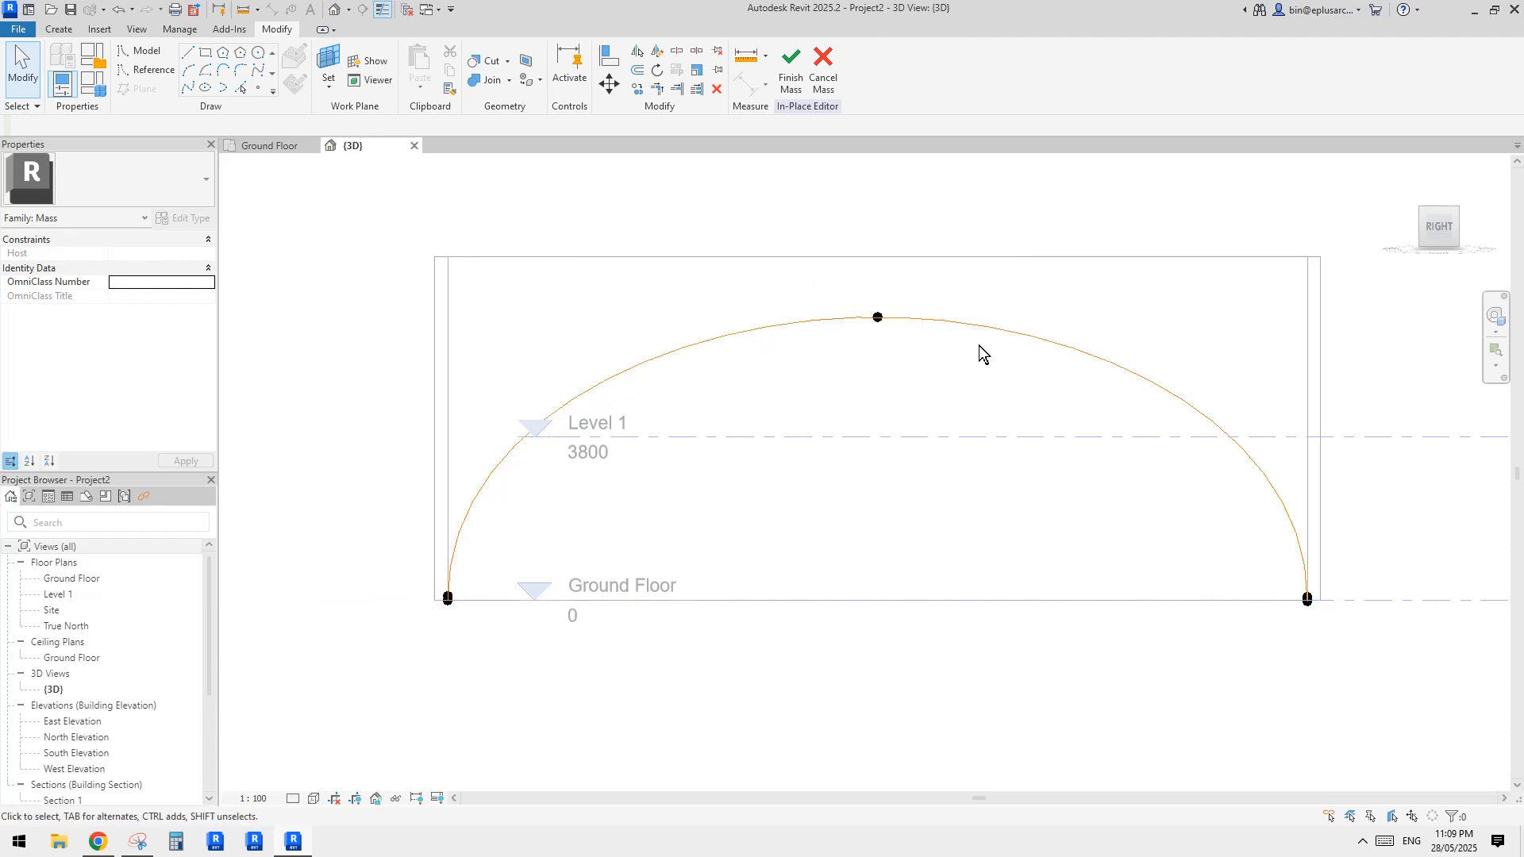
- Switch to the Snipping Tool and capture the side view of the arch and walls
middle_drag(1095, 217, 1089, 242)
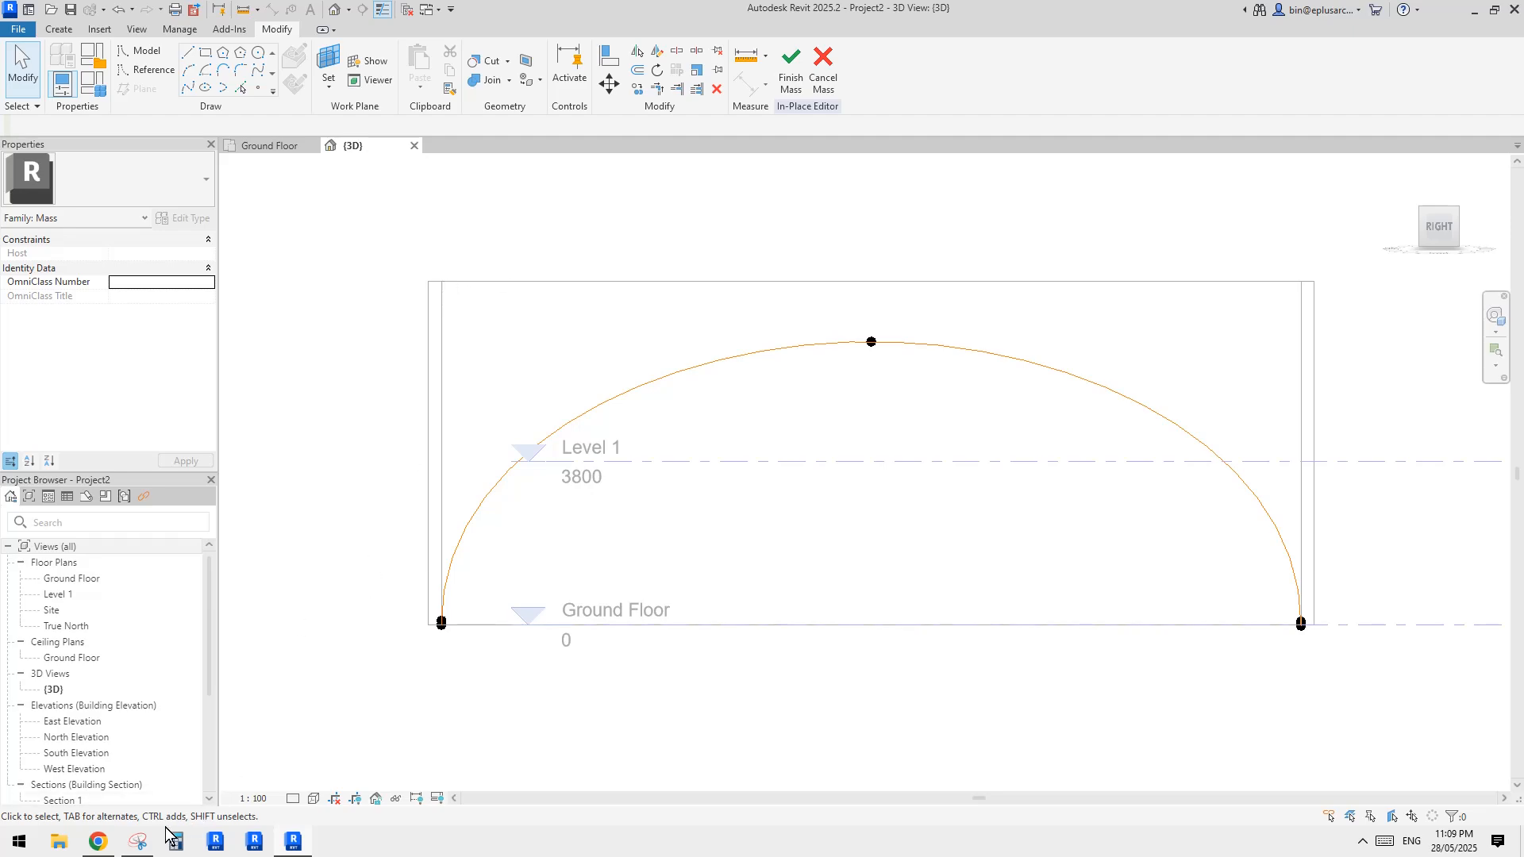
click(138, 842)
click(188, 59)
drag(356, 212, 1384, 702)
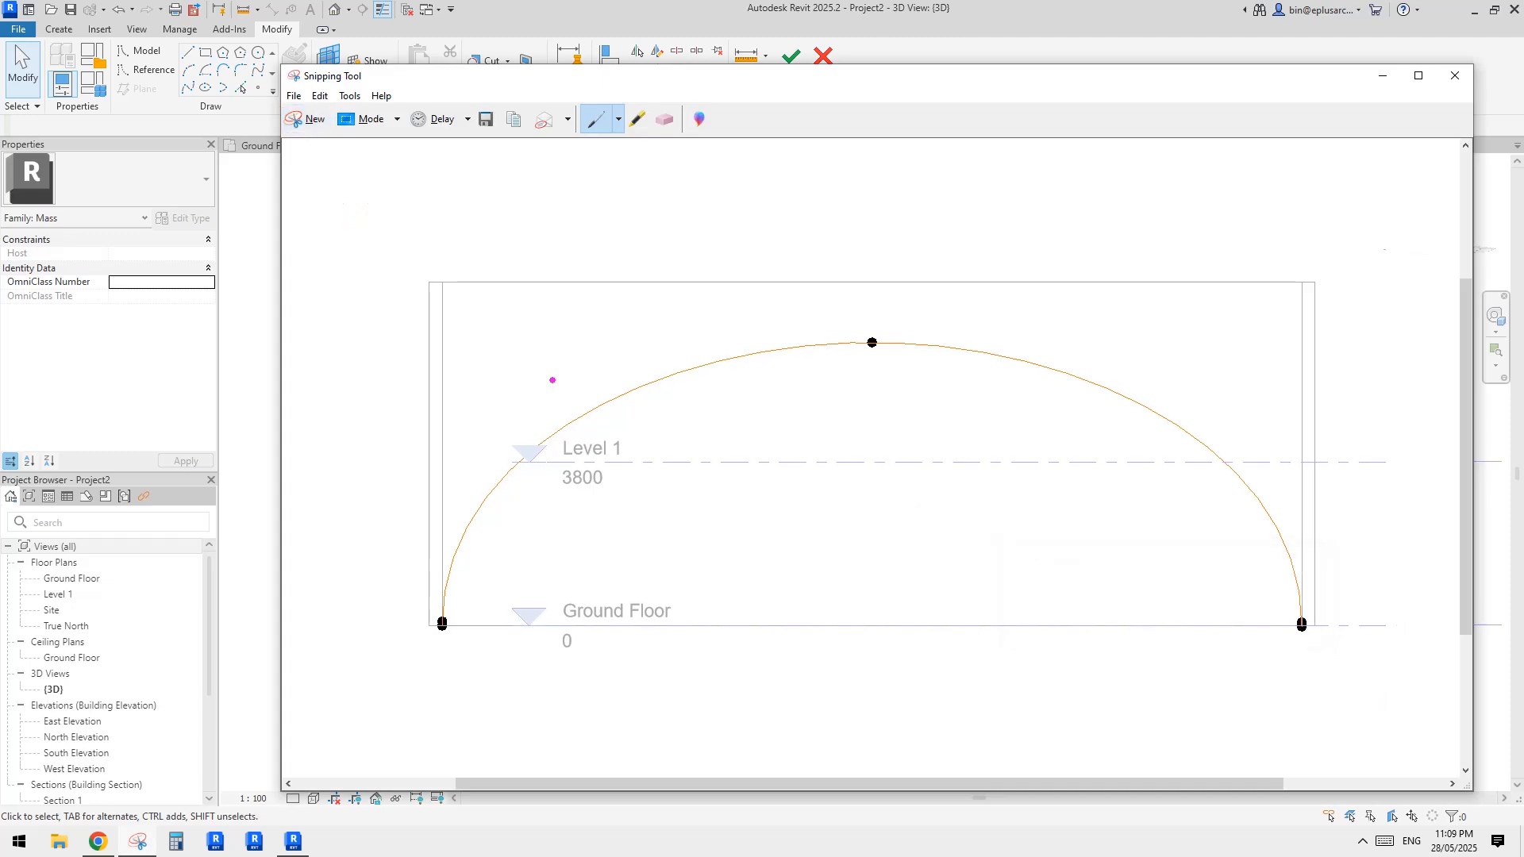
- Sketch a shallow curved top chord over the captured arch with zigzag web members between the two curves, and return to Revit
mouse_move(488, 274)
mouse_down()
mouse_move(857, 243)
mouse_move(1038, 245)
mouse_move(1305, 279)
mouse_up()
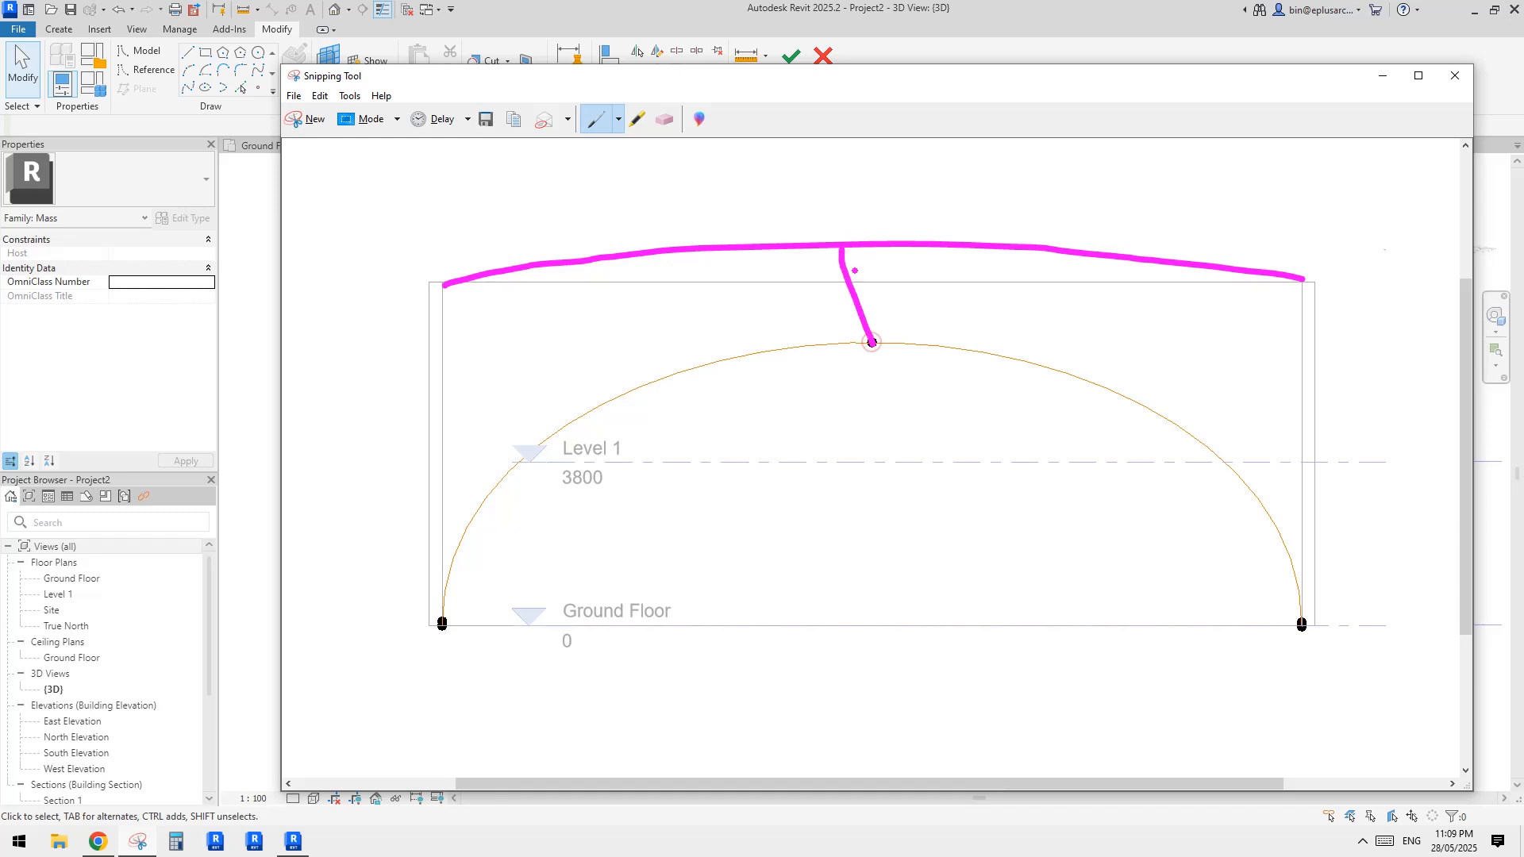
drag(871, 340, 905, 255)
mouse_move(802, 347)
mouse_down()
mouse_move(839, 254)
mouse_move(754, 301)
mouse_move(723, 254)
mouse_up()
drag(682, 375, 717, 281)
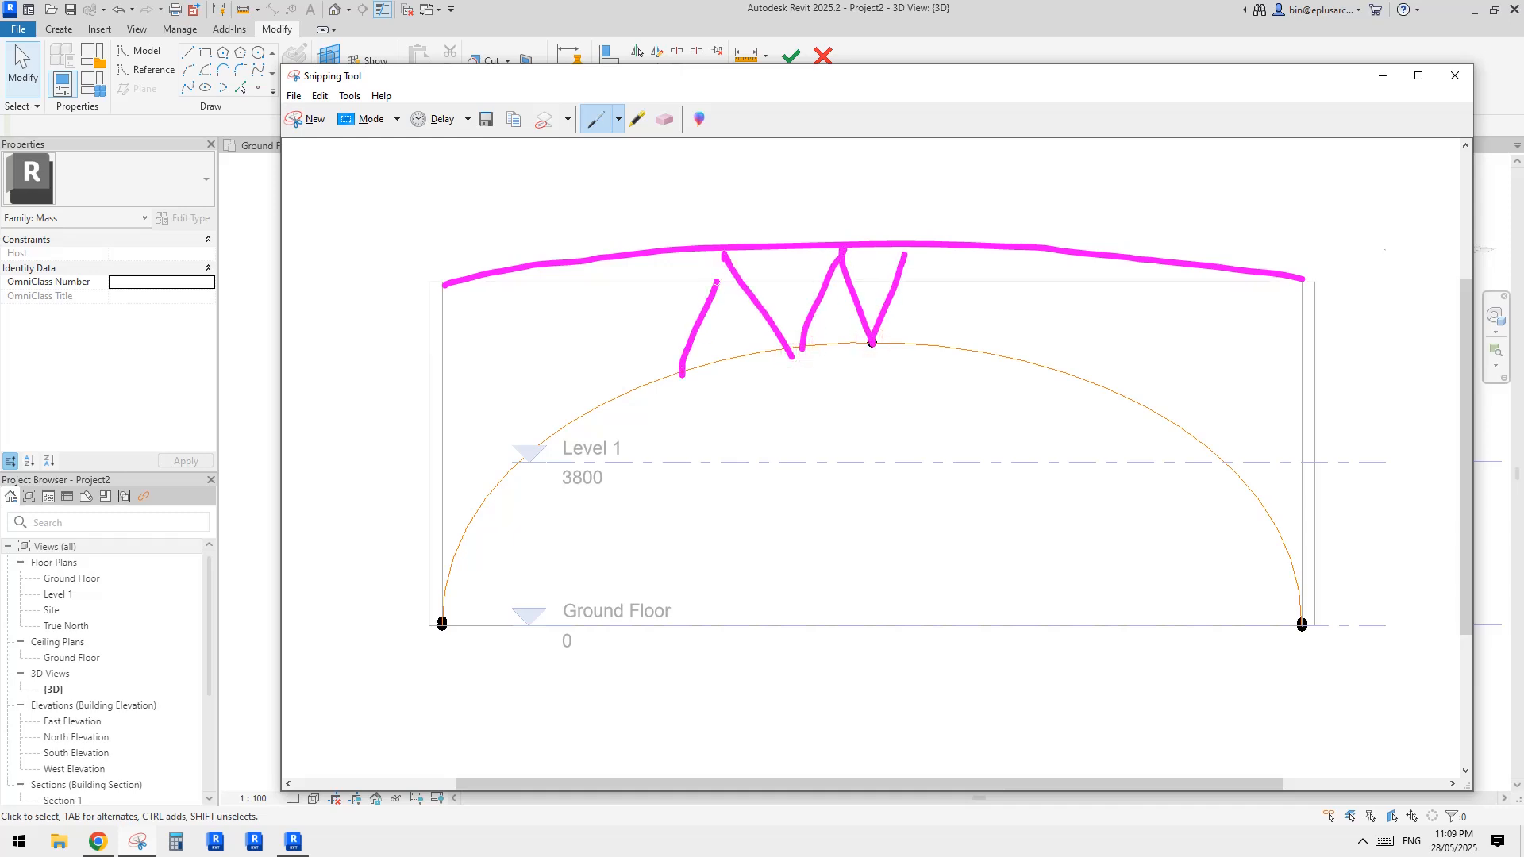
drag(682, 369, 619, 262)
click(236, 230)
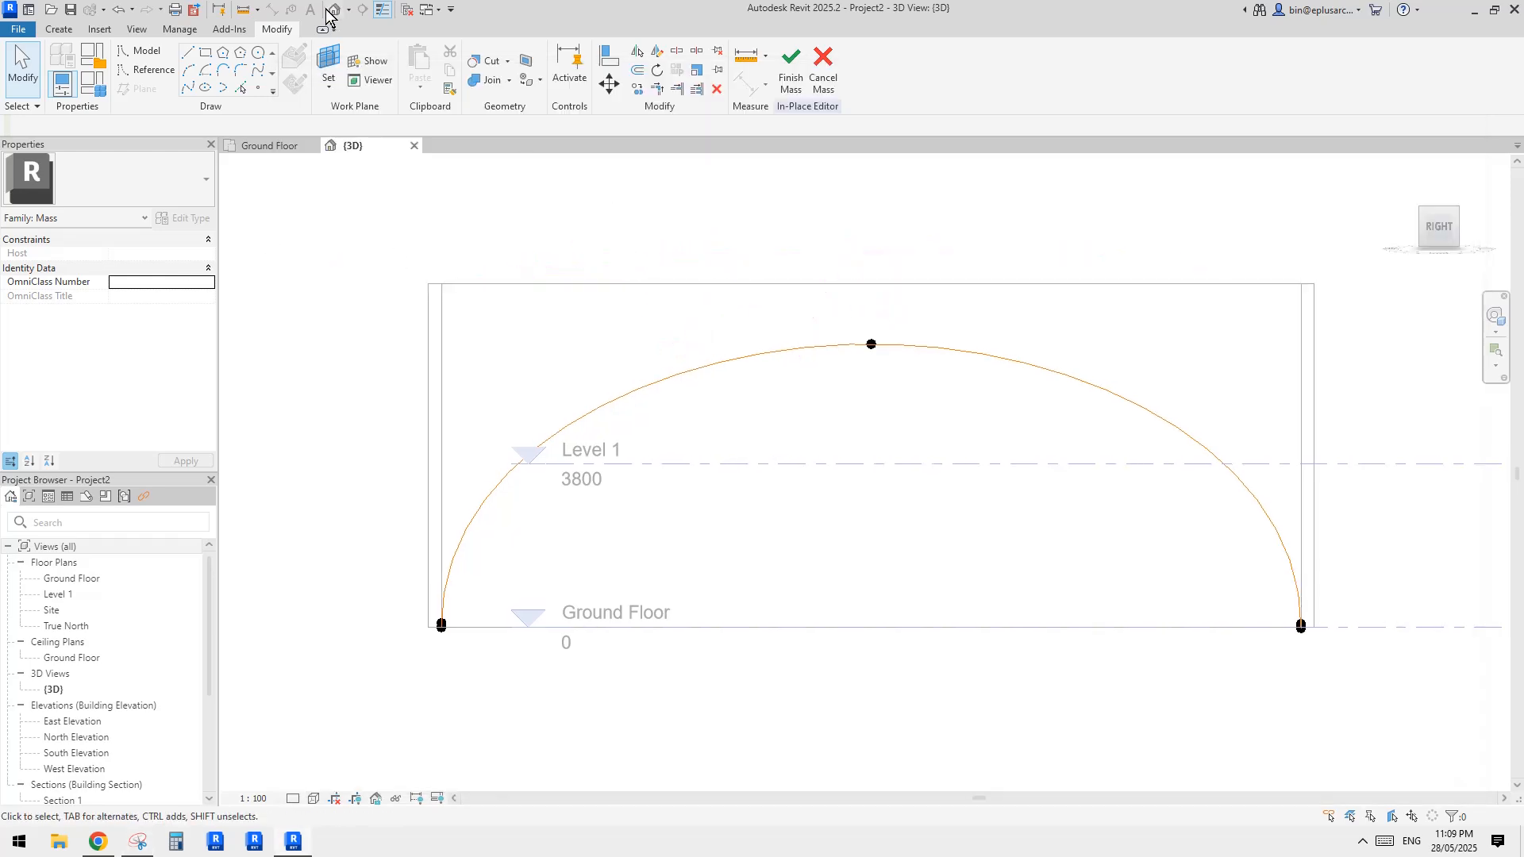
- Examine the arch and its reference points in 3D from several sides of the walled enclosure
shift+middle_drag(999, 349, 930, 392)
scroll(980, 385, down, 3)
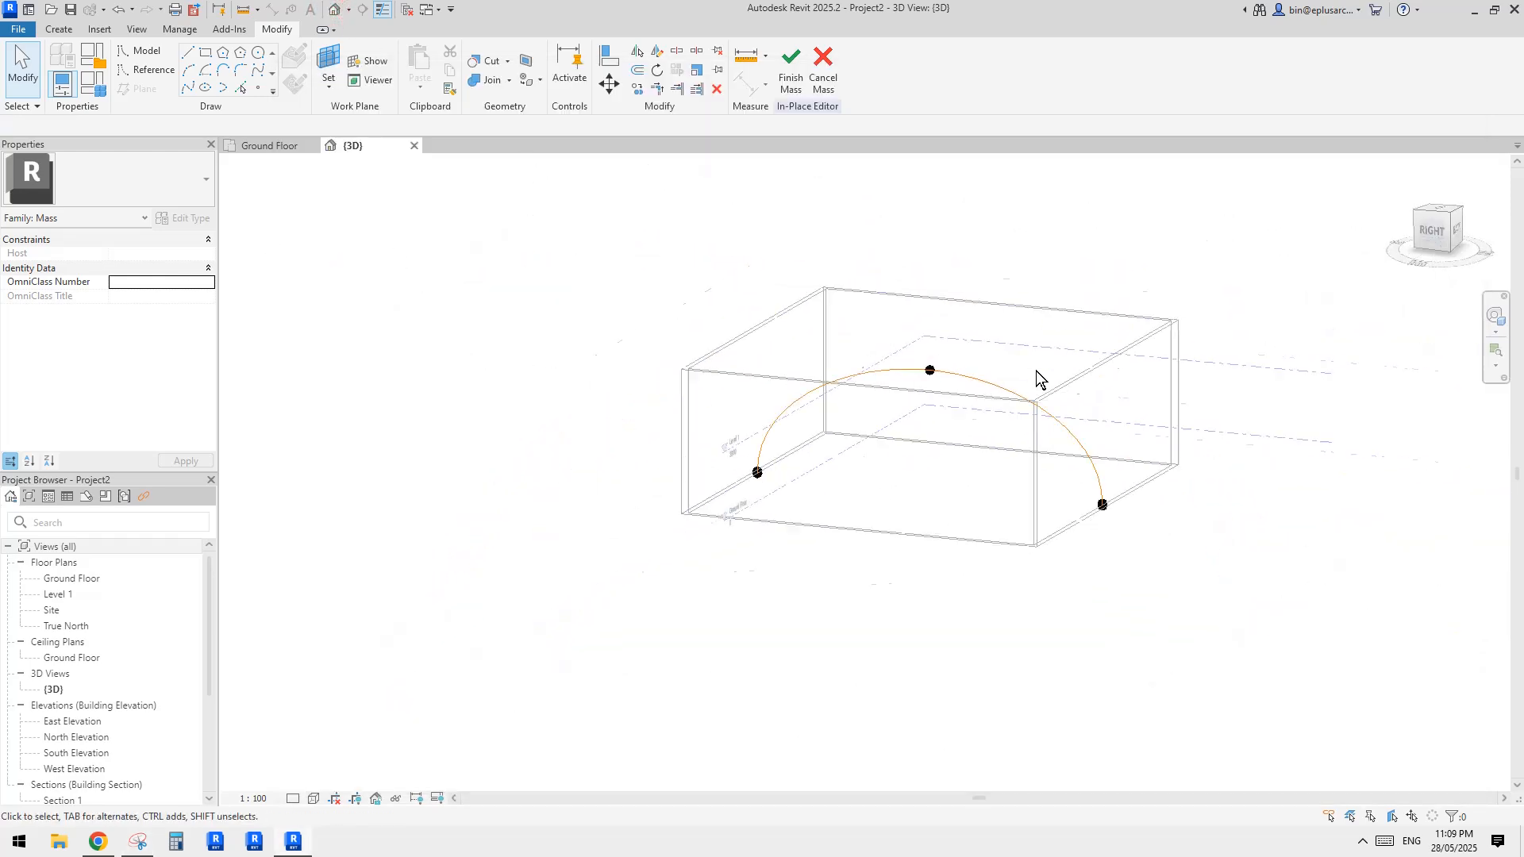
scroll(1035, 370, down, 2)
scroll(1036, 335, up, 4)
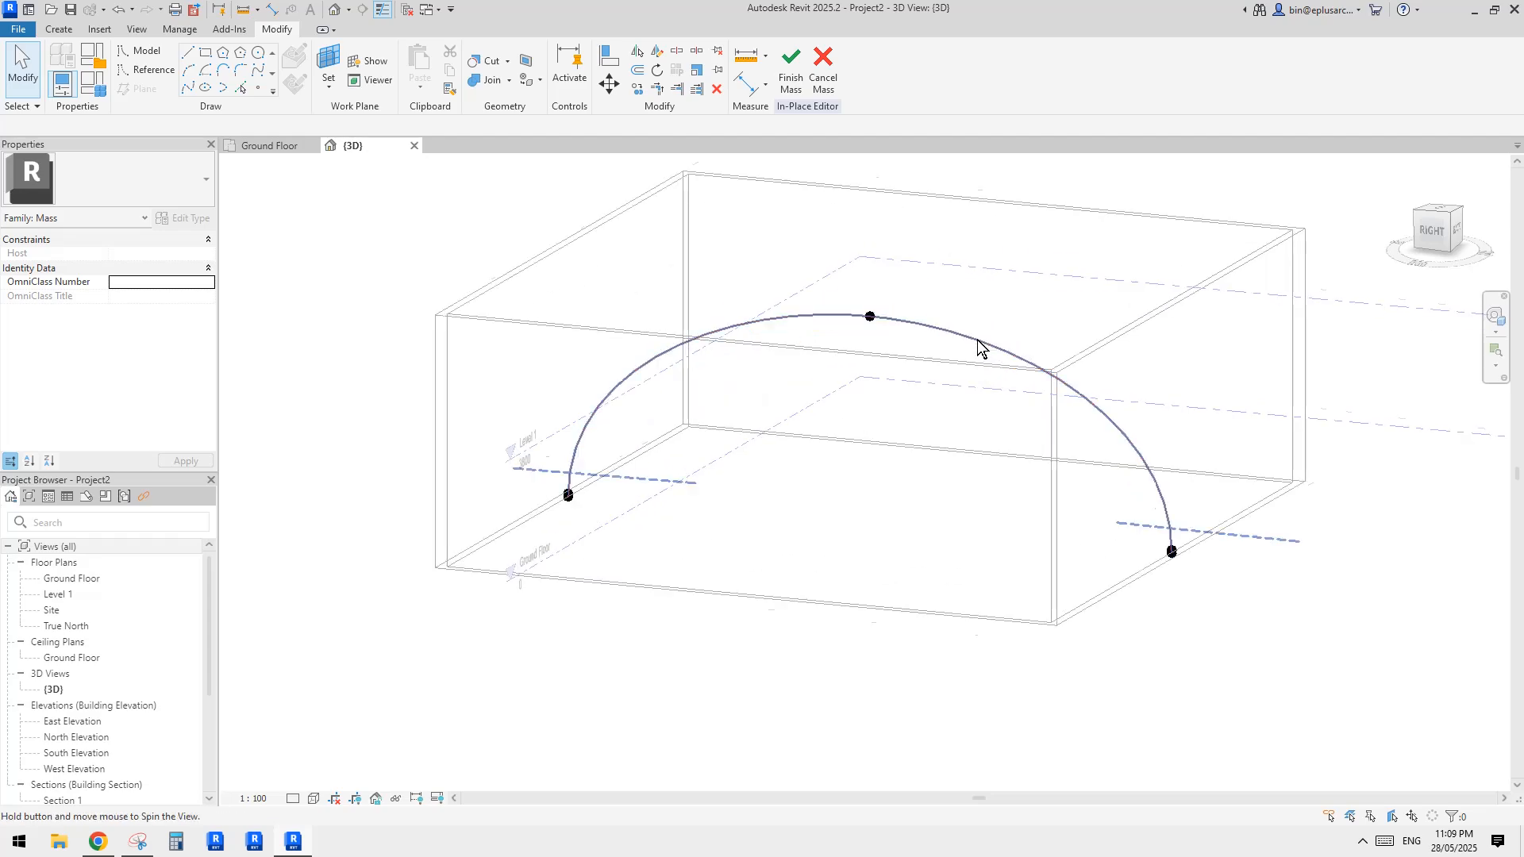
shift+middle_drag(978, 339, 808, 271)
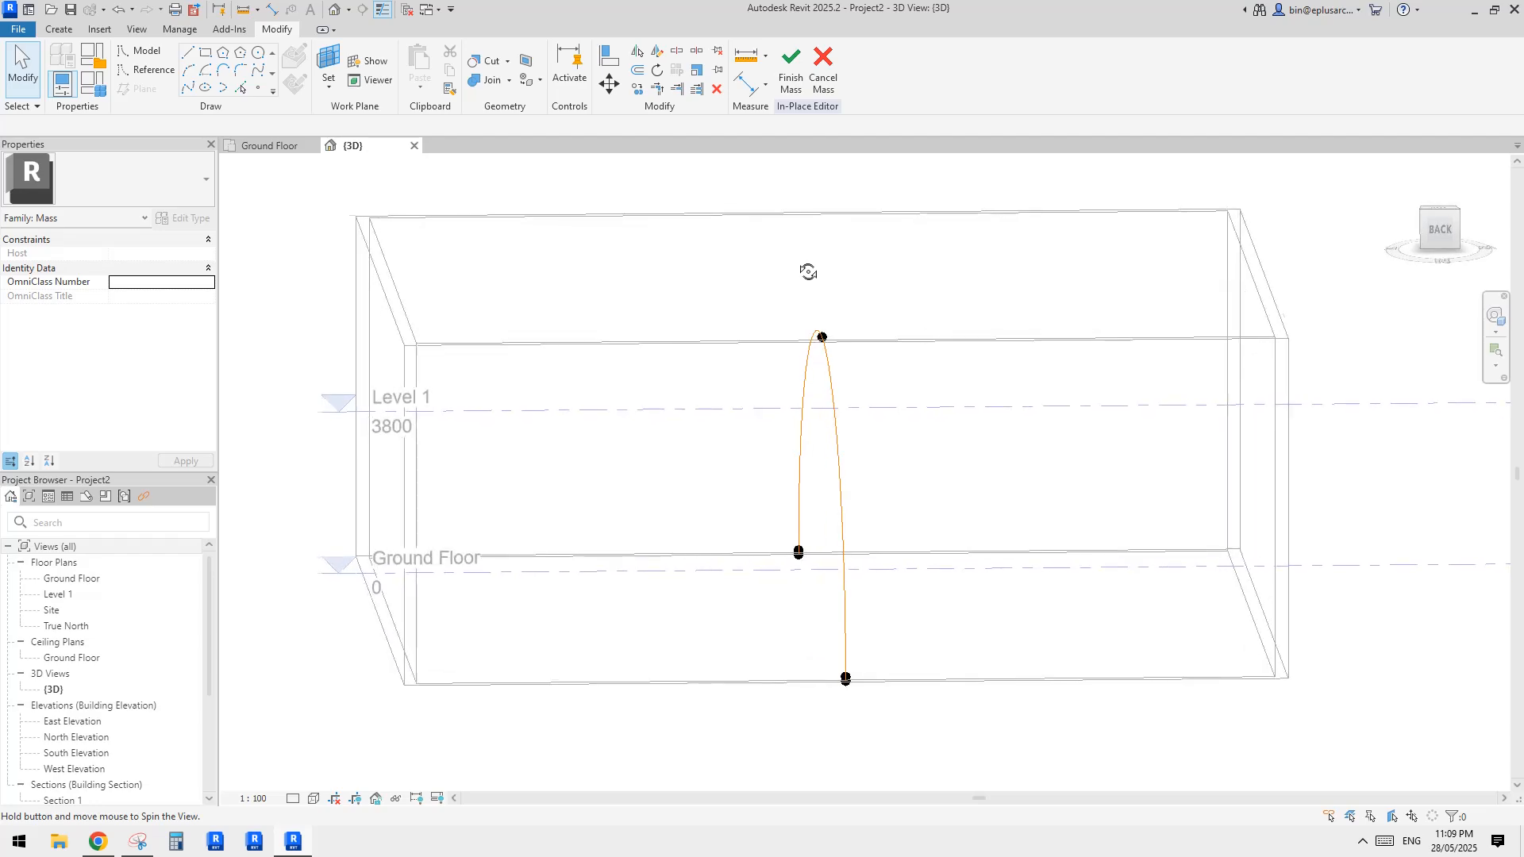
shift+middle_drag(808, 272, 854, 381)
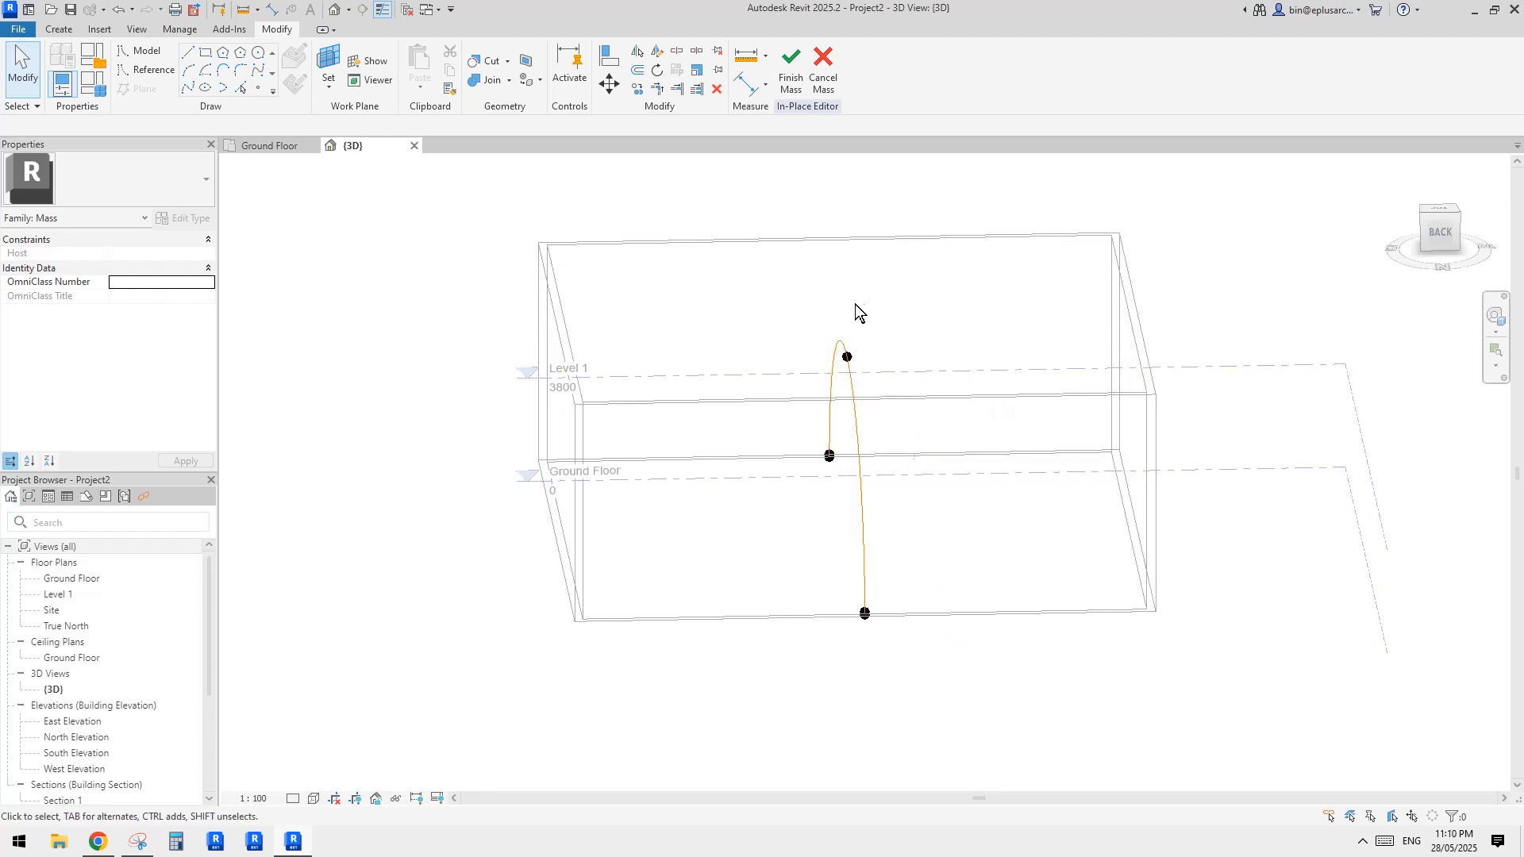
shift+middle_drag(857, 310, 586, 215)
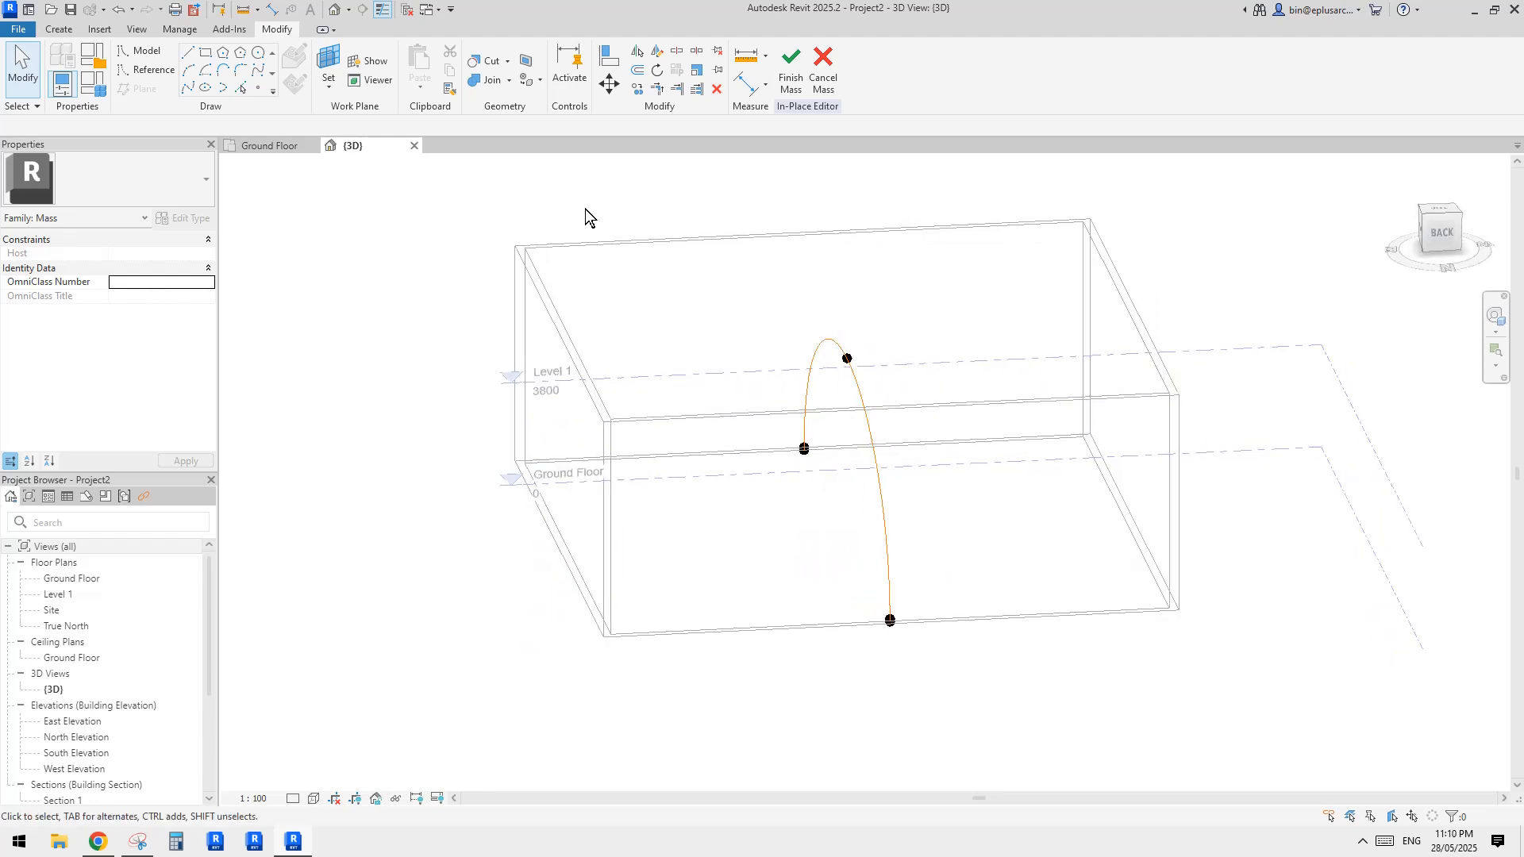
- Place a reference point at the midpoint of the top inner edge of the wall above the arch's far end
mouse_move(873, 252)
shift+middle_down()
mouse_move(932, 266)
mouse_move(937, 282)
mouse_move(927, 272)
shift+middle_up()
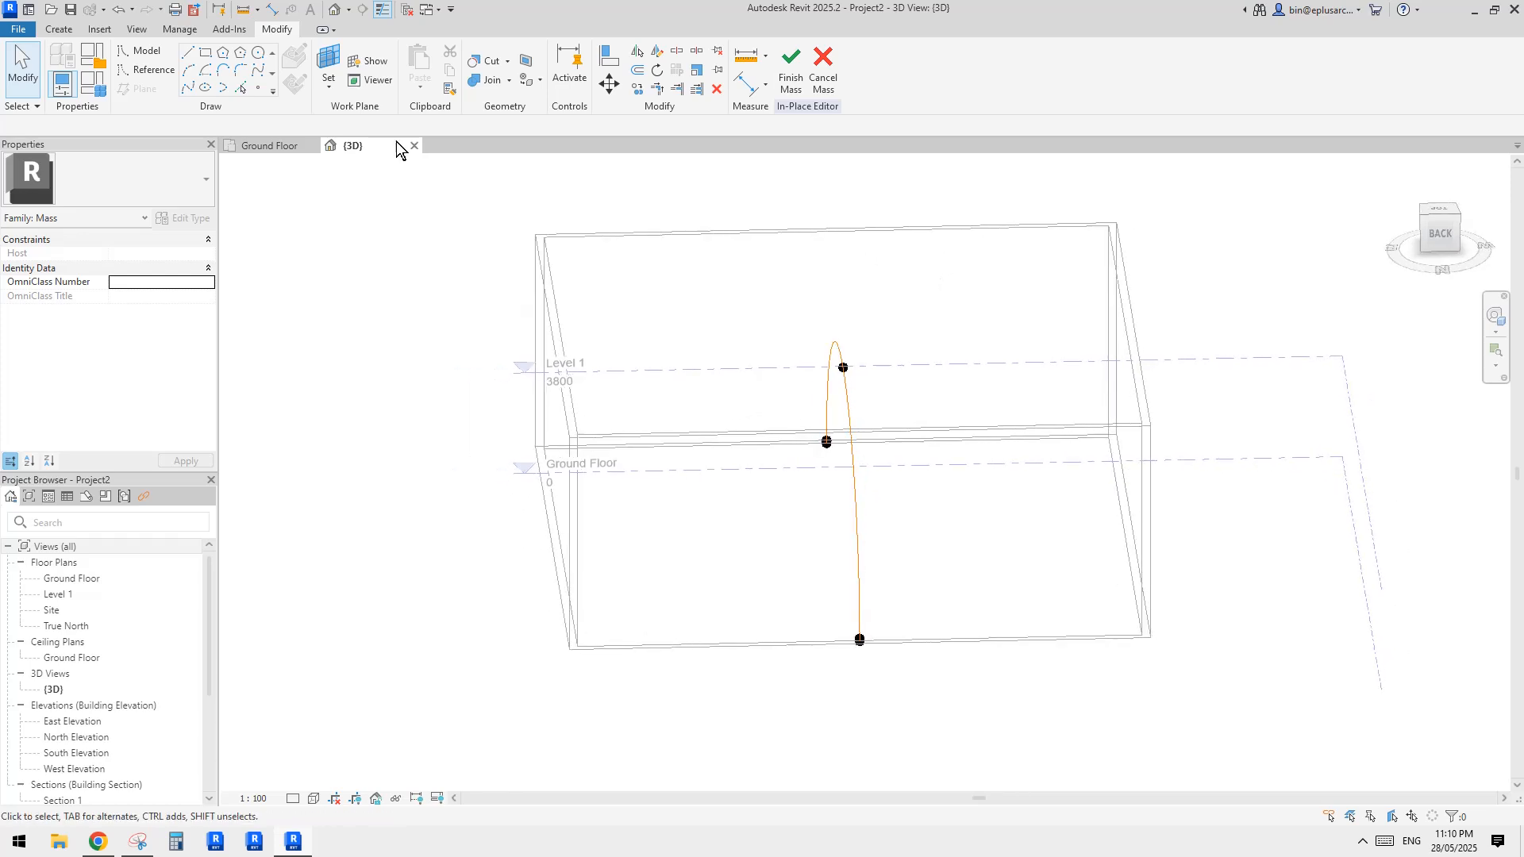
click(259, 89)
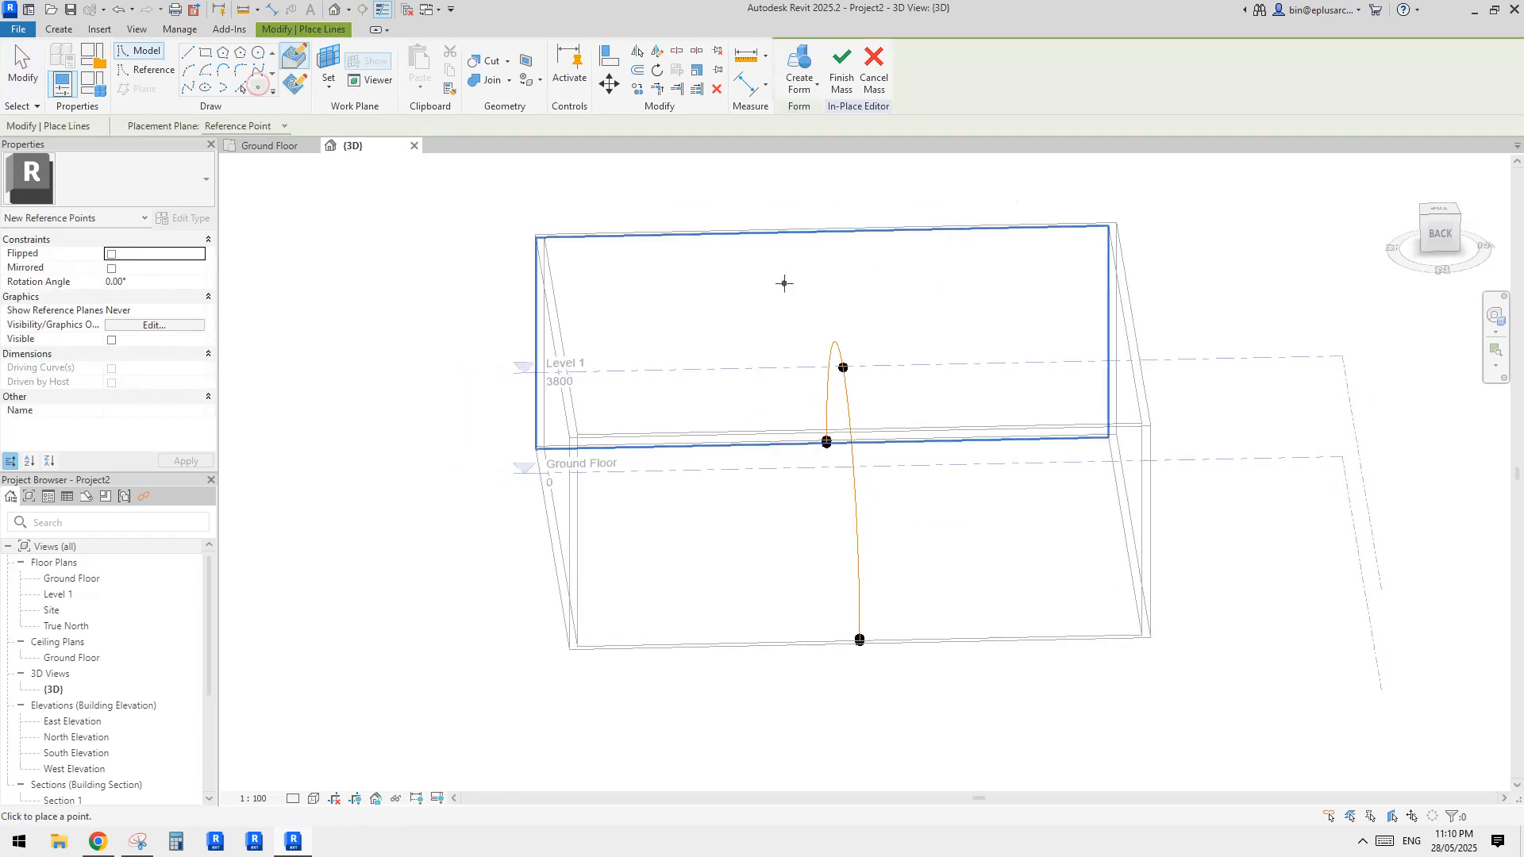
click(827, 233)
key(Escape)
click(827, 235)
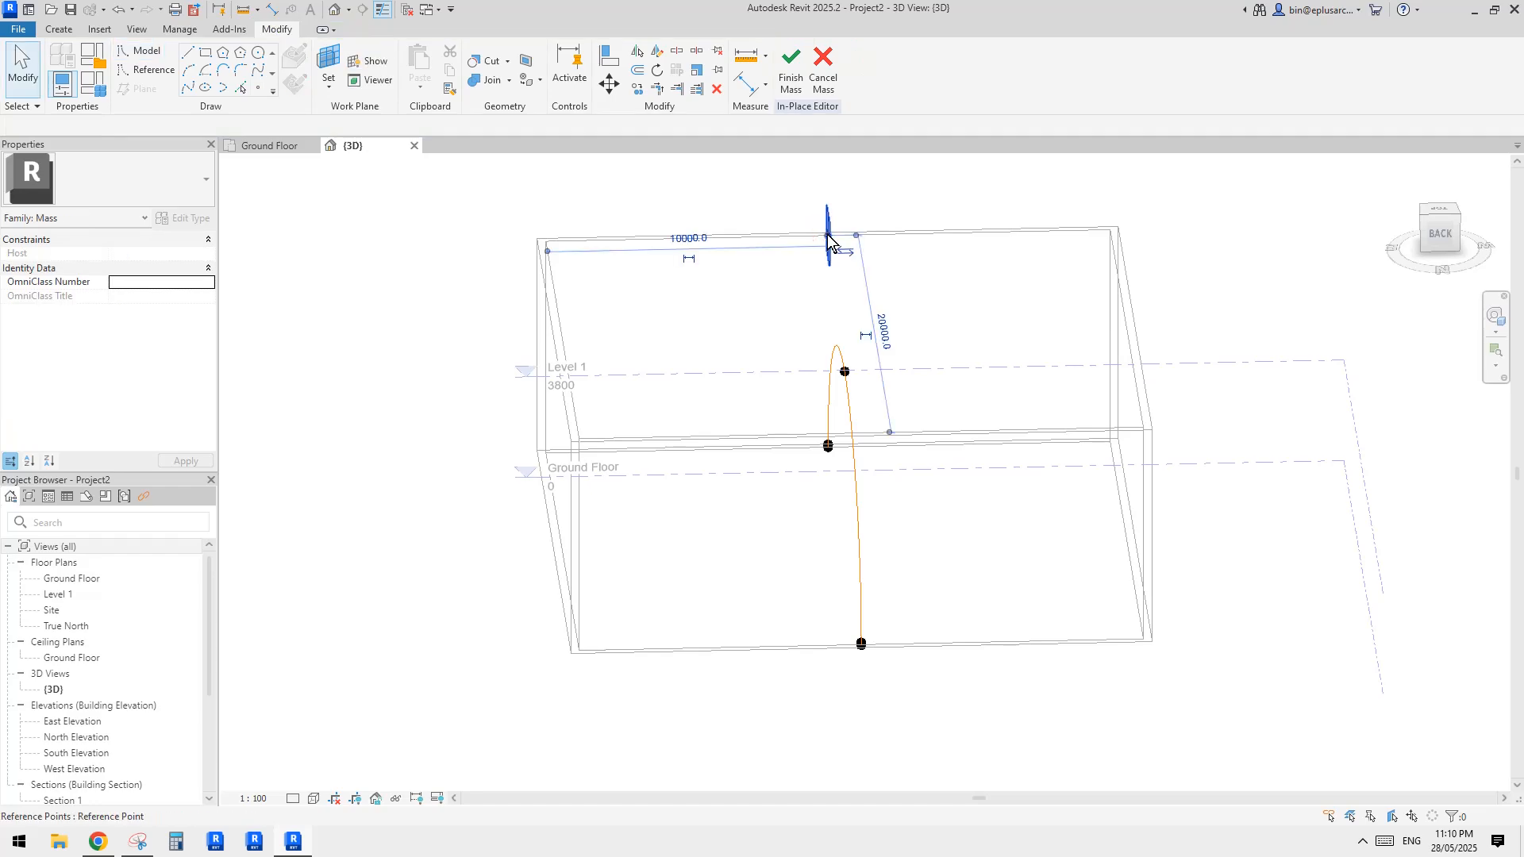
- Detach the new wall-top reference point from the wall by setting its host to not associated
shift+middle_drag(754, 270, 686, 266)
click(255, 127)
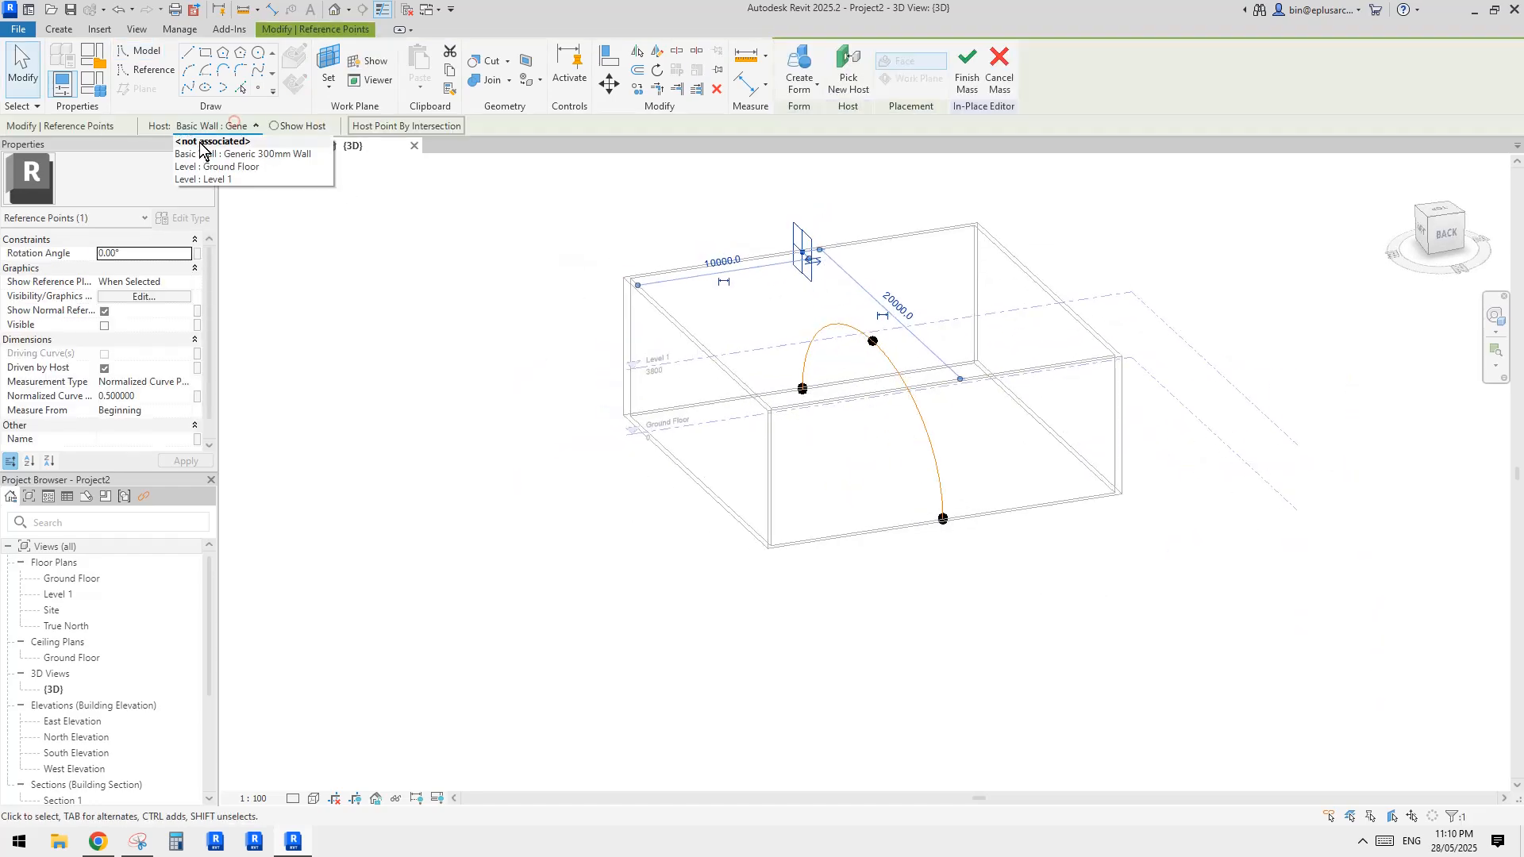
click(195, 141)
shift+middle_drag(829, 222, 904, 297)
click(859, 274)
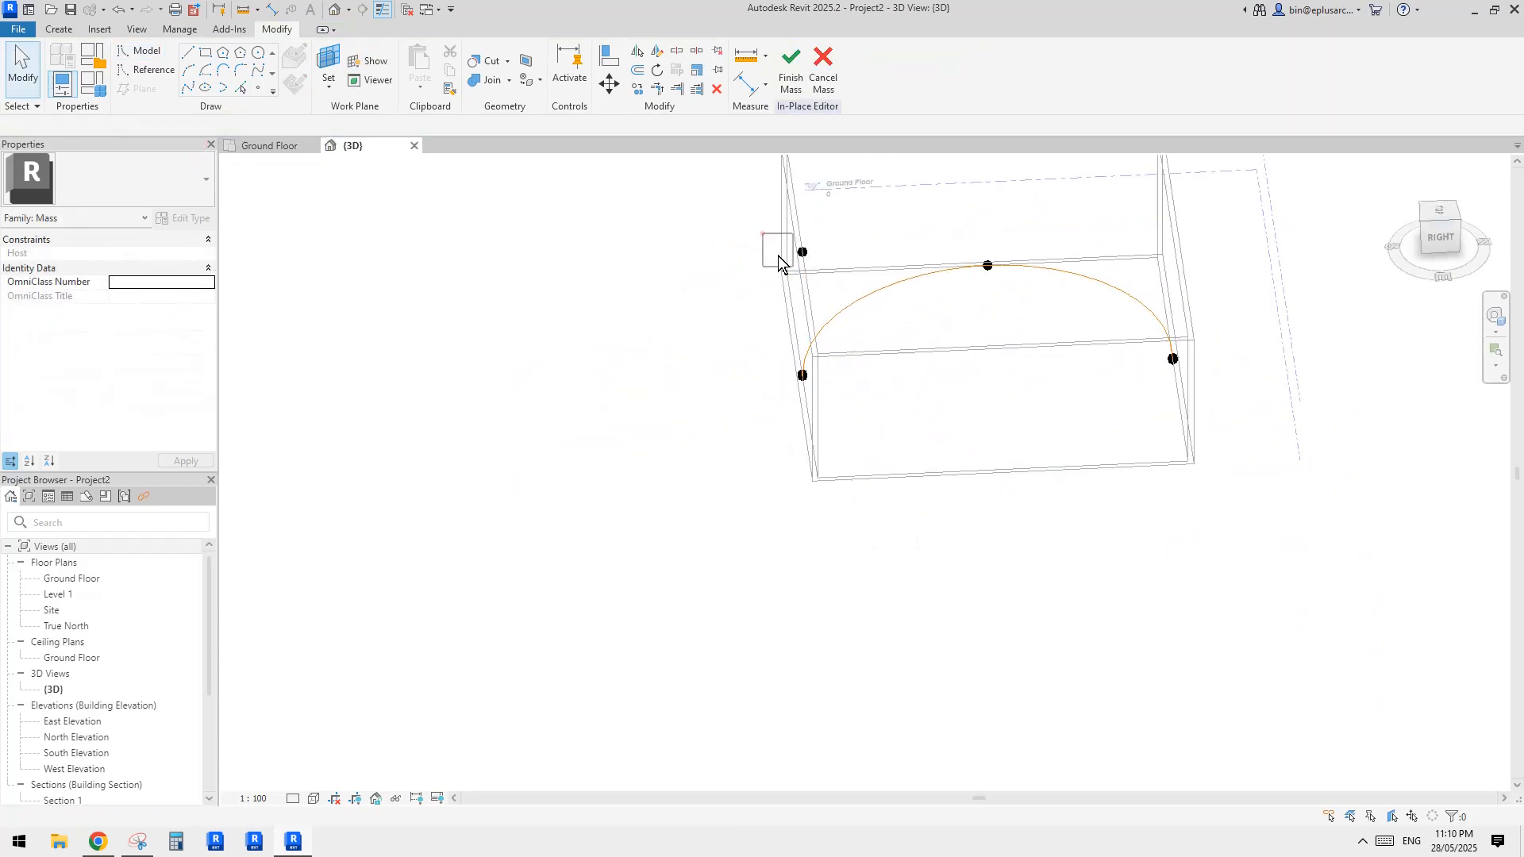
- Copy the wall-top reference point straight across to the top inner edge of the opposite wall
shift+middle_drag(778, 256, 811, 262)
click(810, 259)
key(c)
key(o)
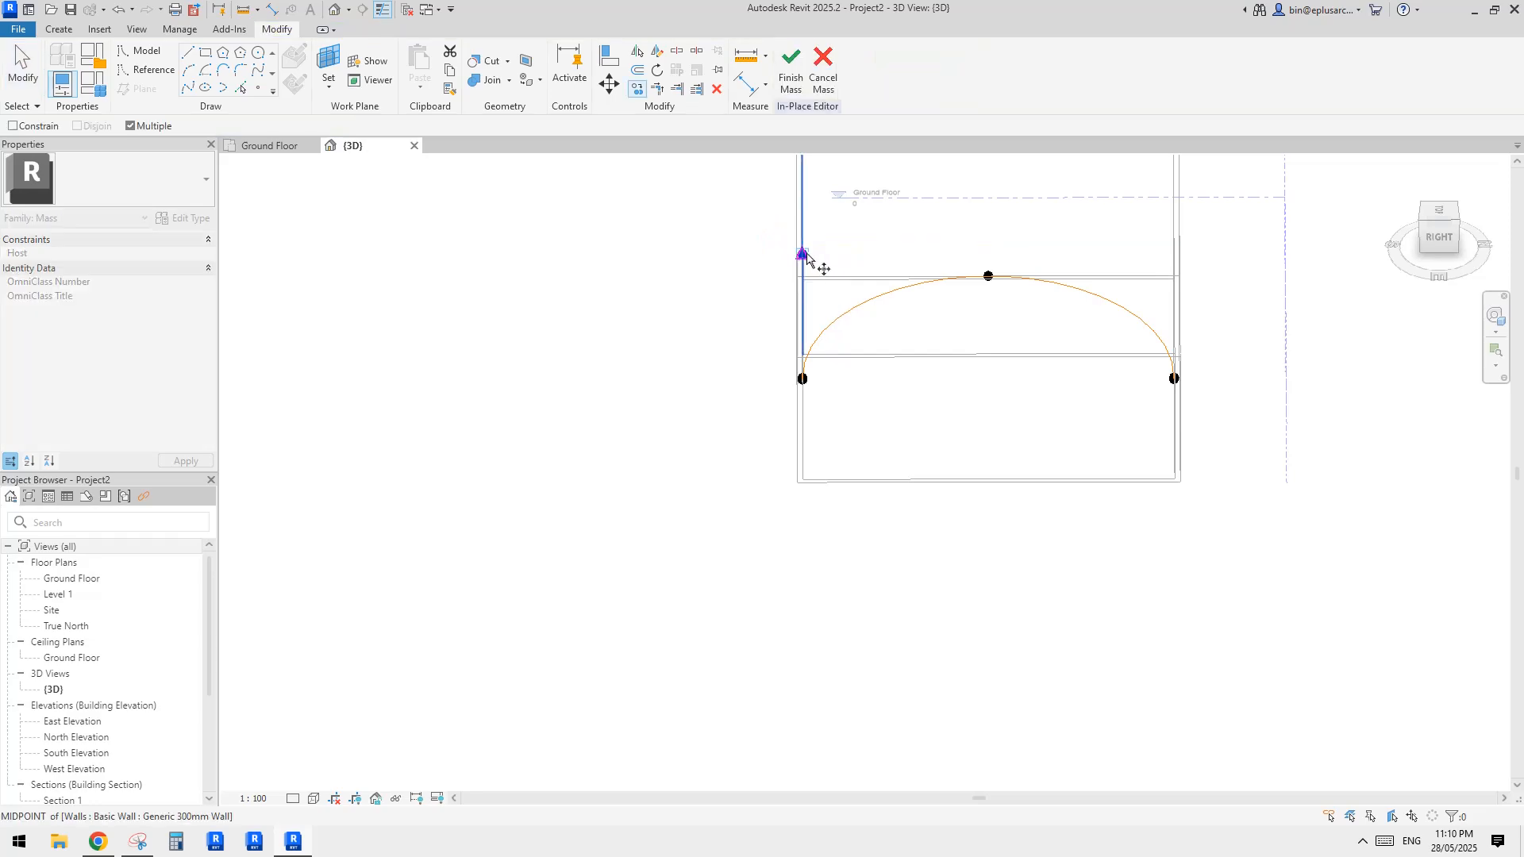
click(803, 254)
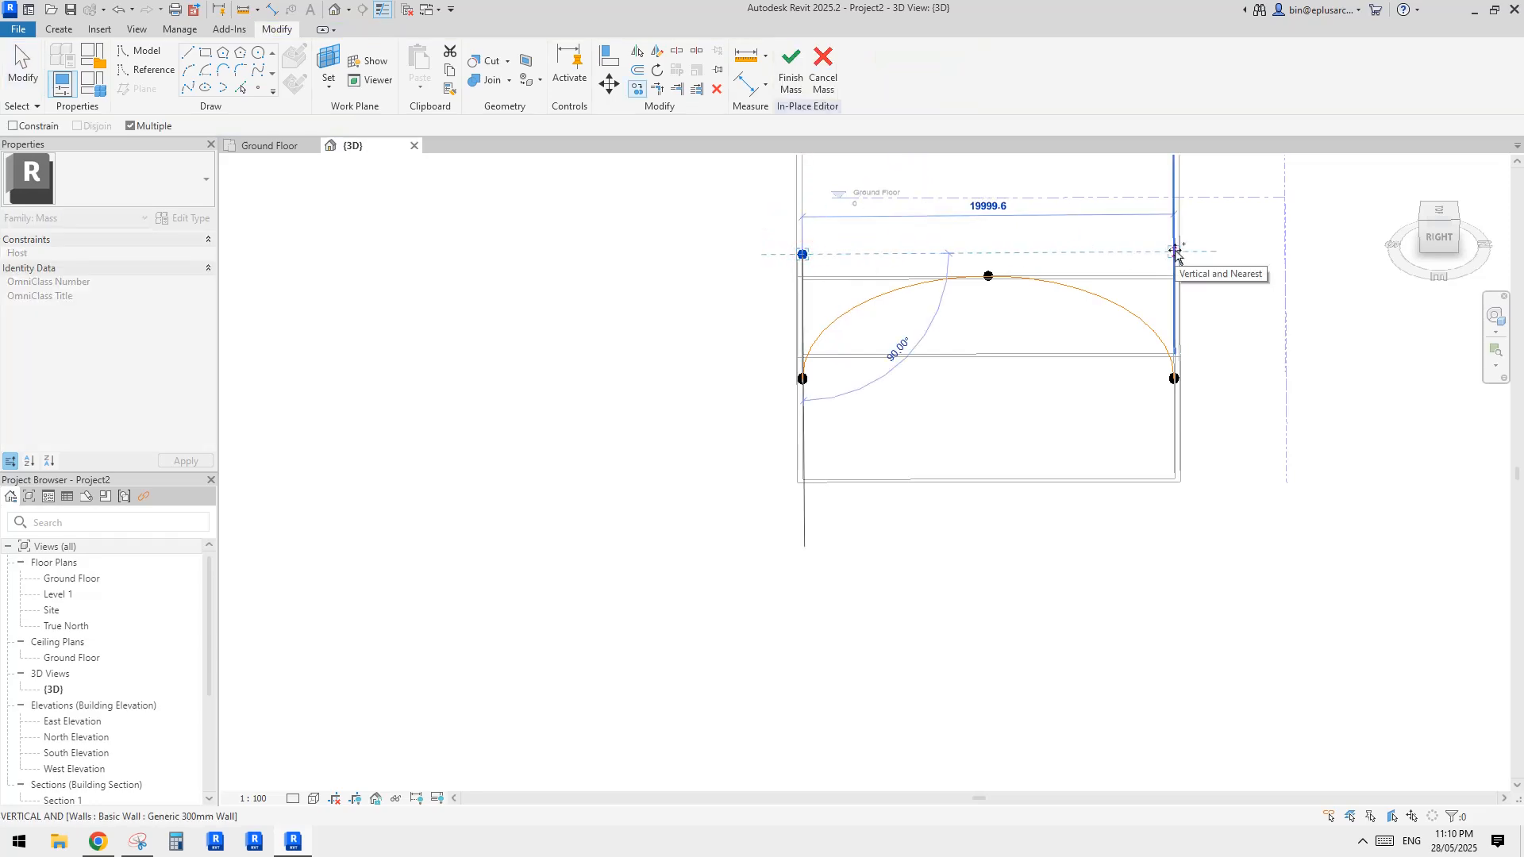
click(1175, 252)
key(Escape)
key(Escape)
- Copy the arch's middle driving point vertically upward by about 2300 mm in the side view
shift+middle_drag(1140, 291, 835, 293)
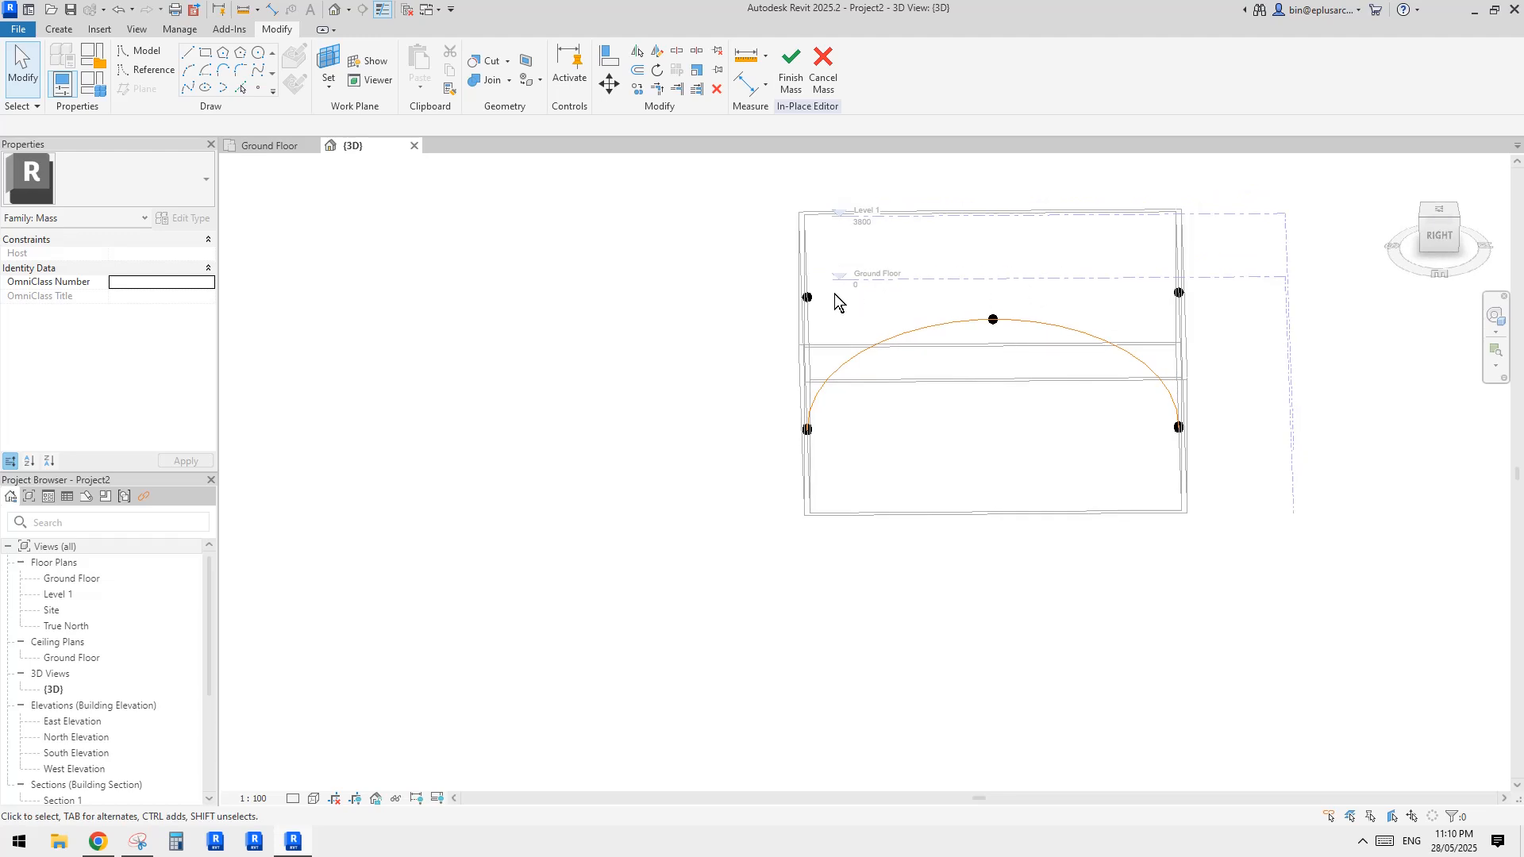
click(993, 319)
click(1439, 235)
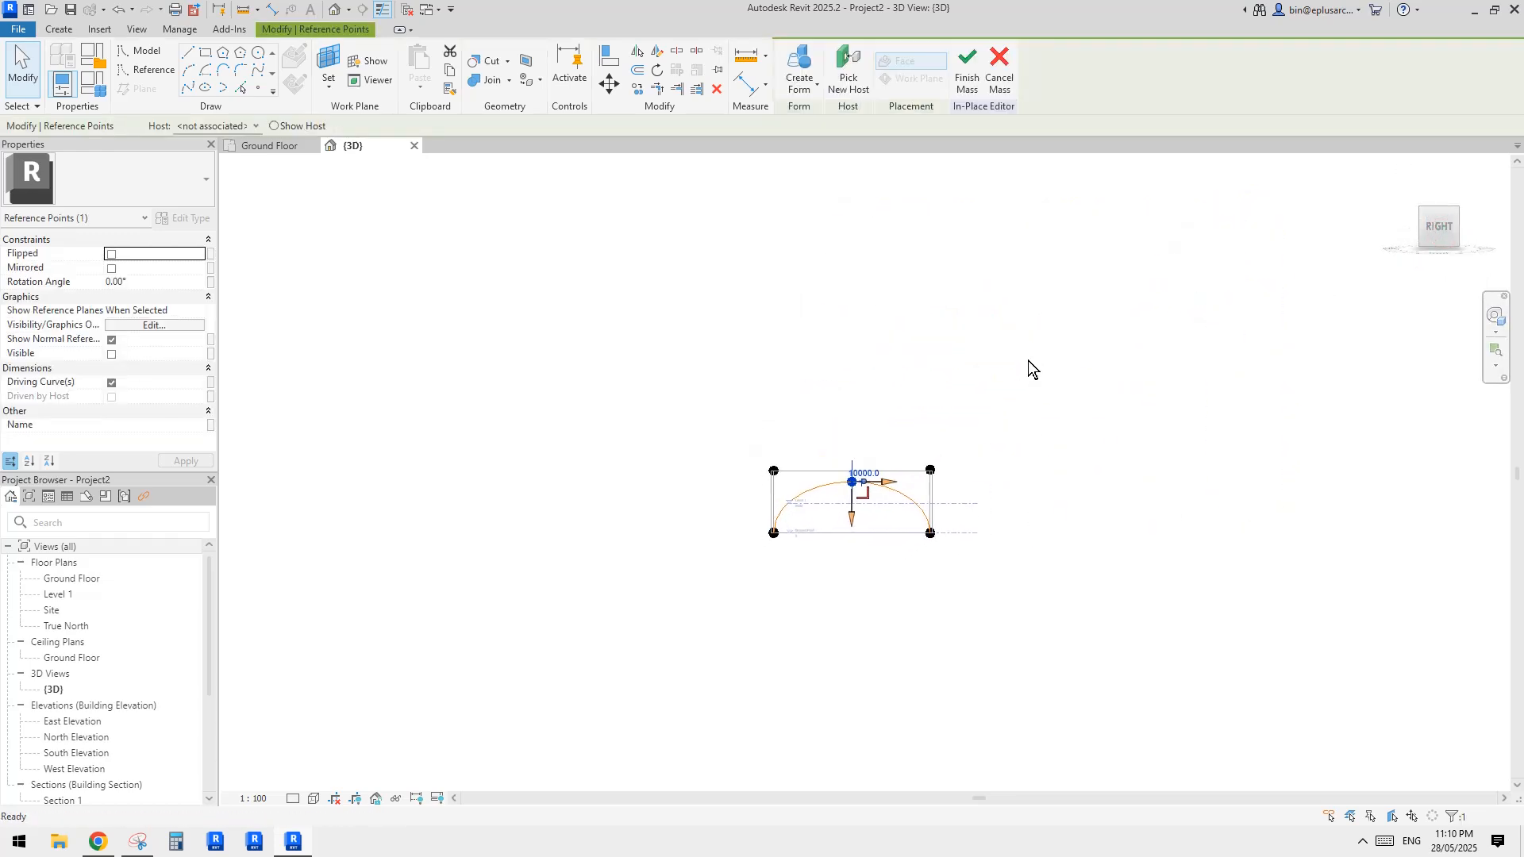
key(c)
key(o)
scroll(847, 493, up, 4)
click(903, 455)
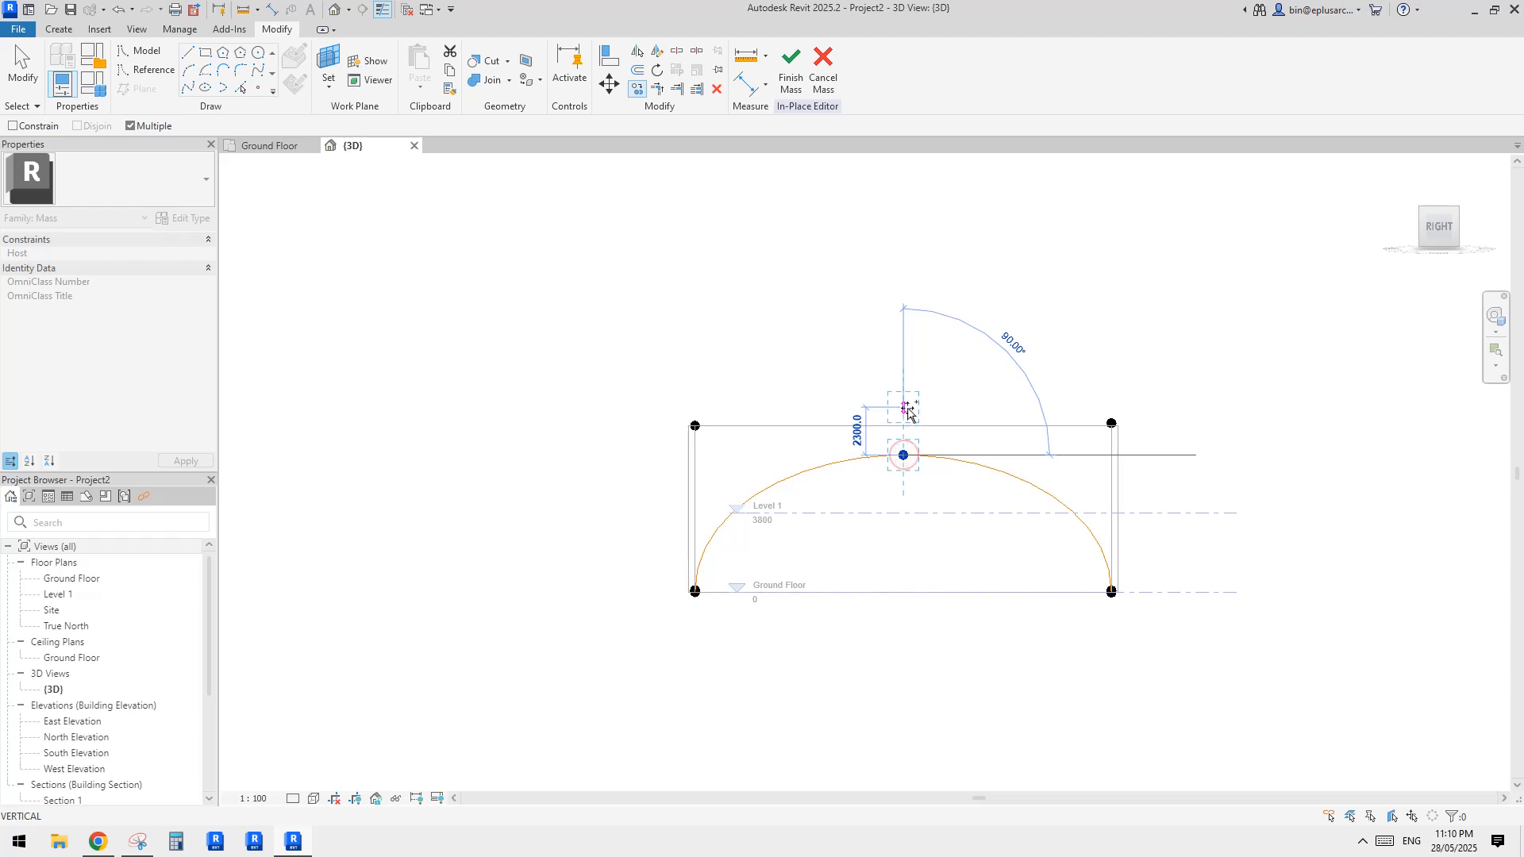
click(904, 408)
- Create a spline through the three upper points and make it a reference line for the top chord
drag(608, 369, 1149, 449)
click(194, 89)
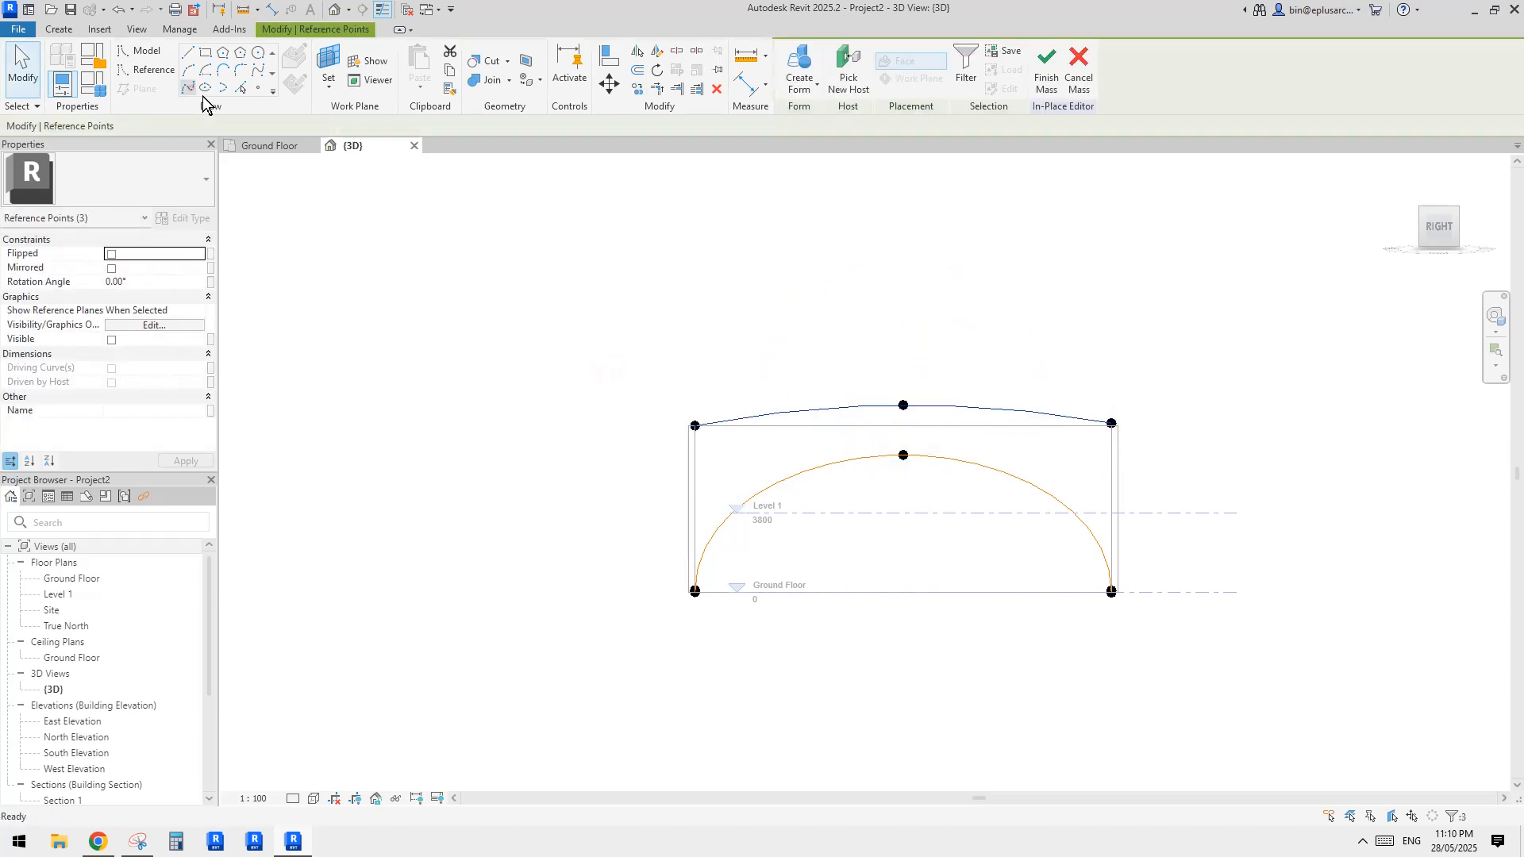
click(112, 368)
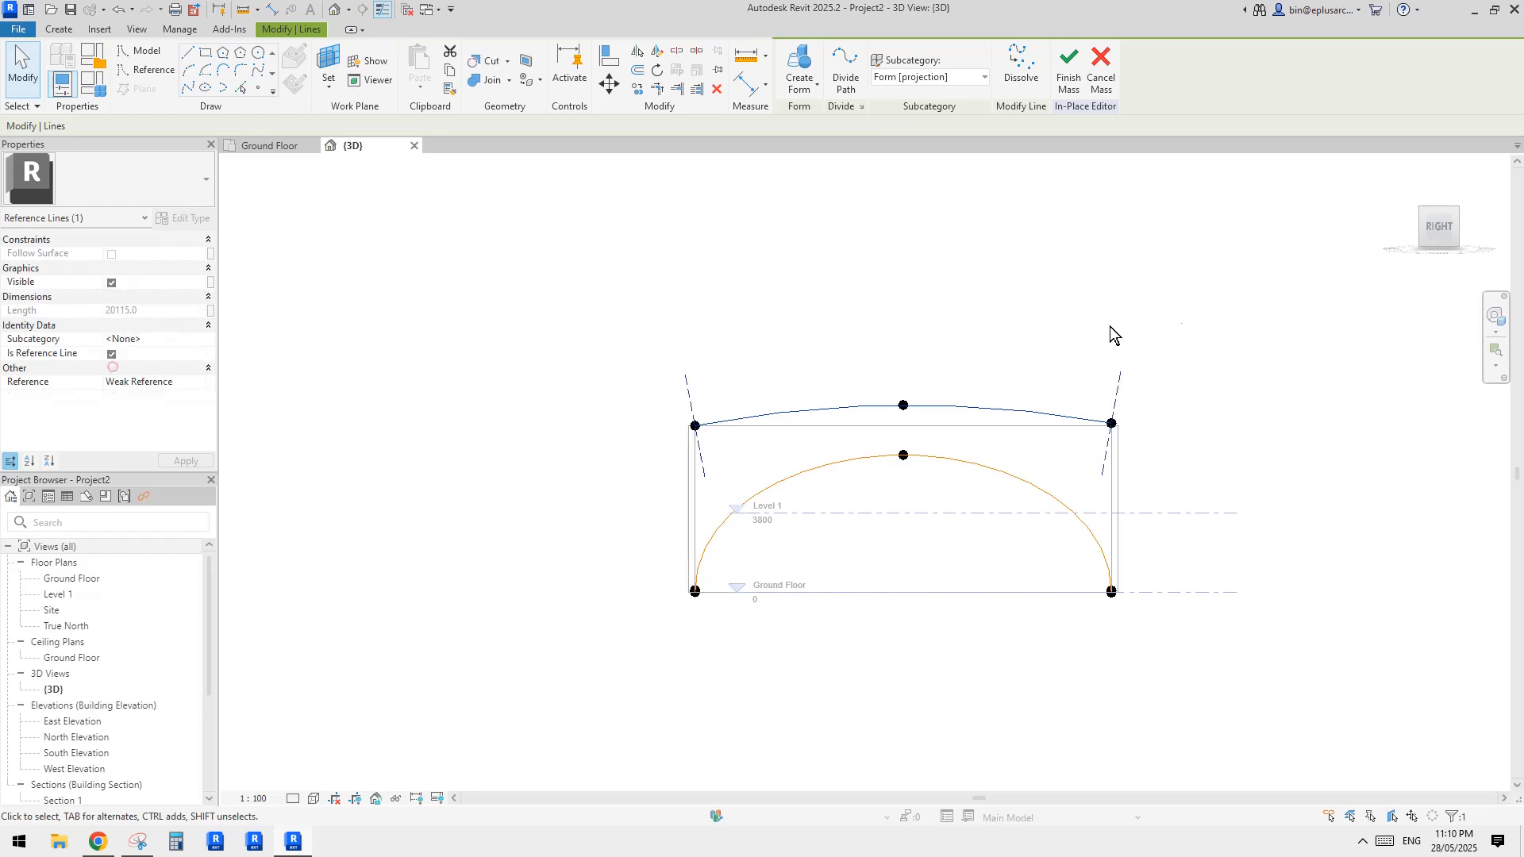
shift+middle_drag(1109, 333, 881, 450)
key(Escape)
- Create a surface form from the upper reference curve
shift+middle_drag(921, 399, 1012, 378)
click(892, 397)
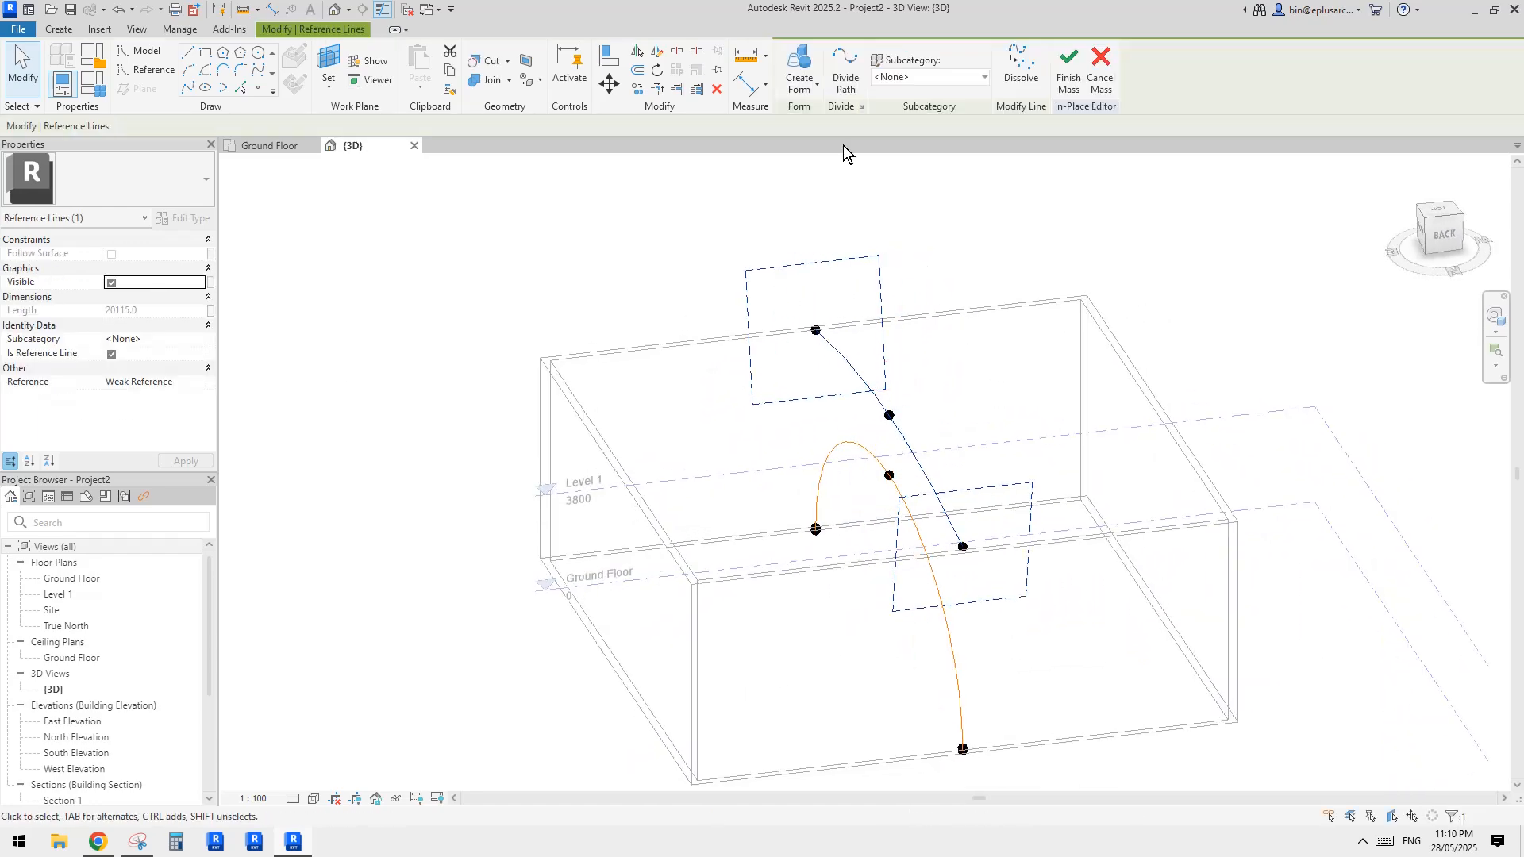
click(799, 67)
shift+middle_drag(893, 361, 870, 408)
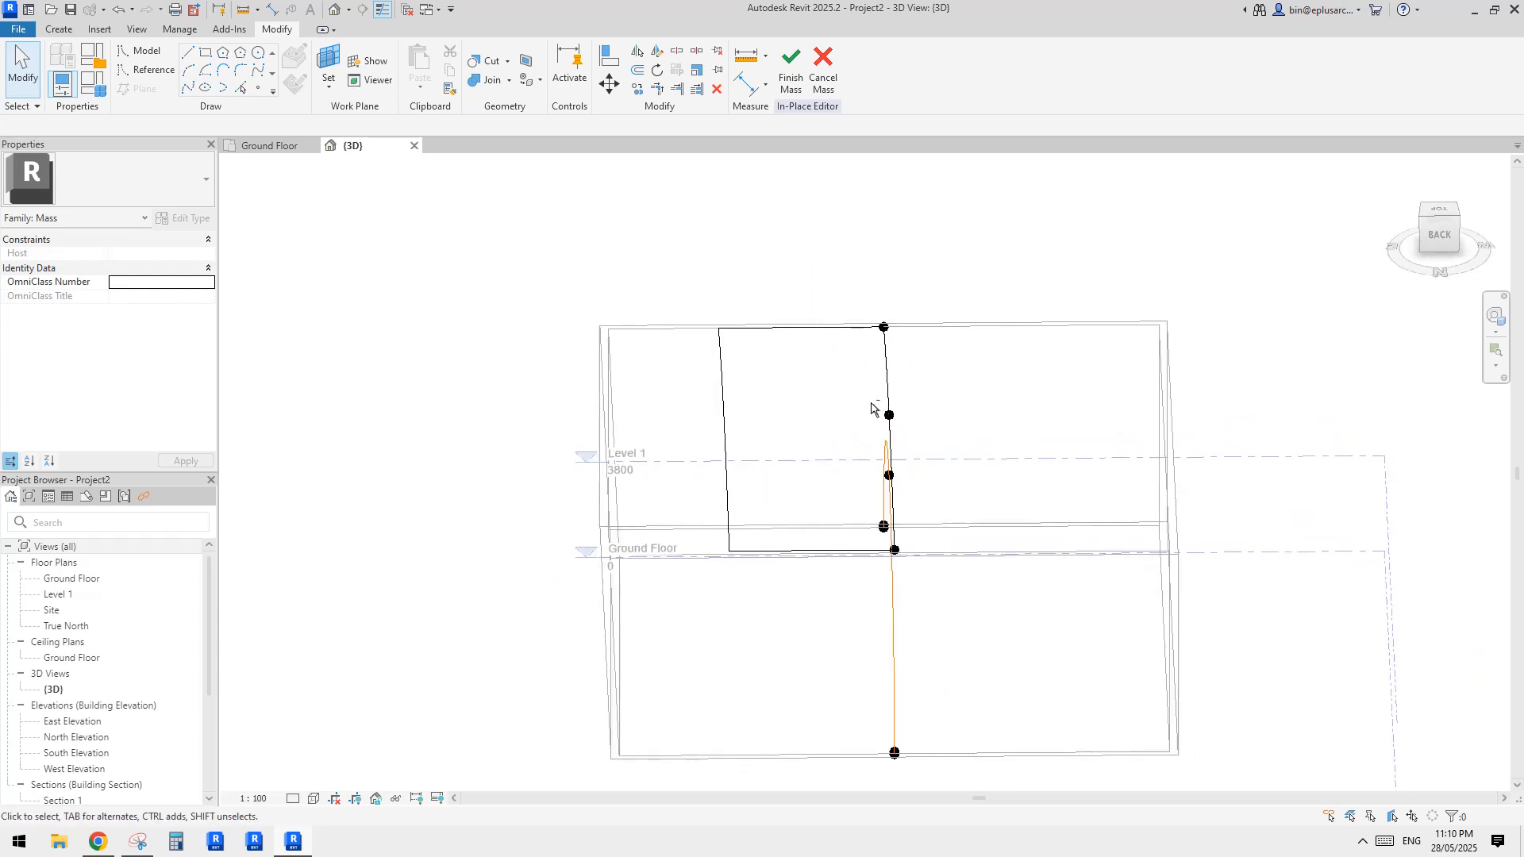
- Set the curved surface's positive and negative offsets to 2000 mm
click(888, 365)
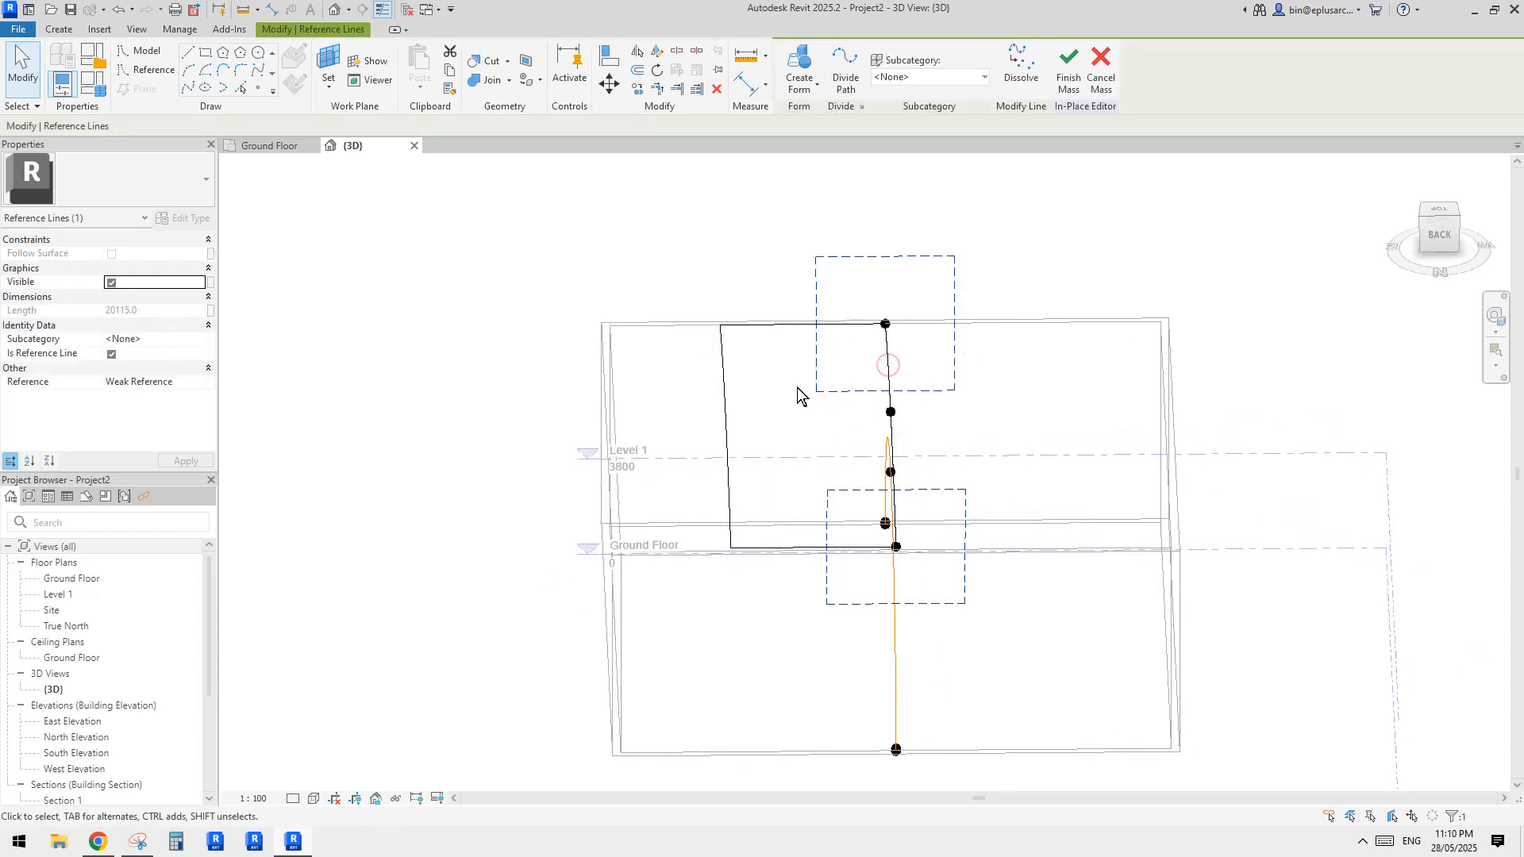
key(Escape)
click(722, 373)
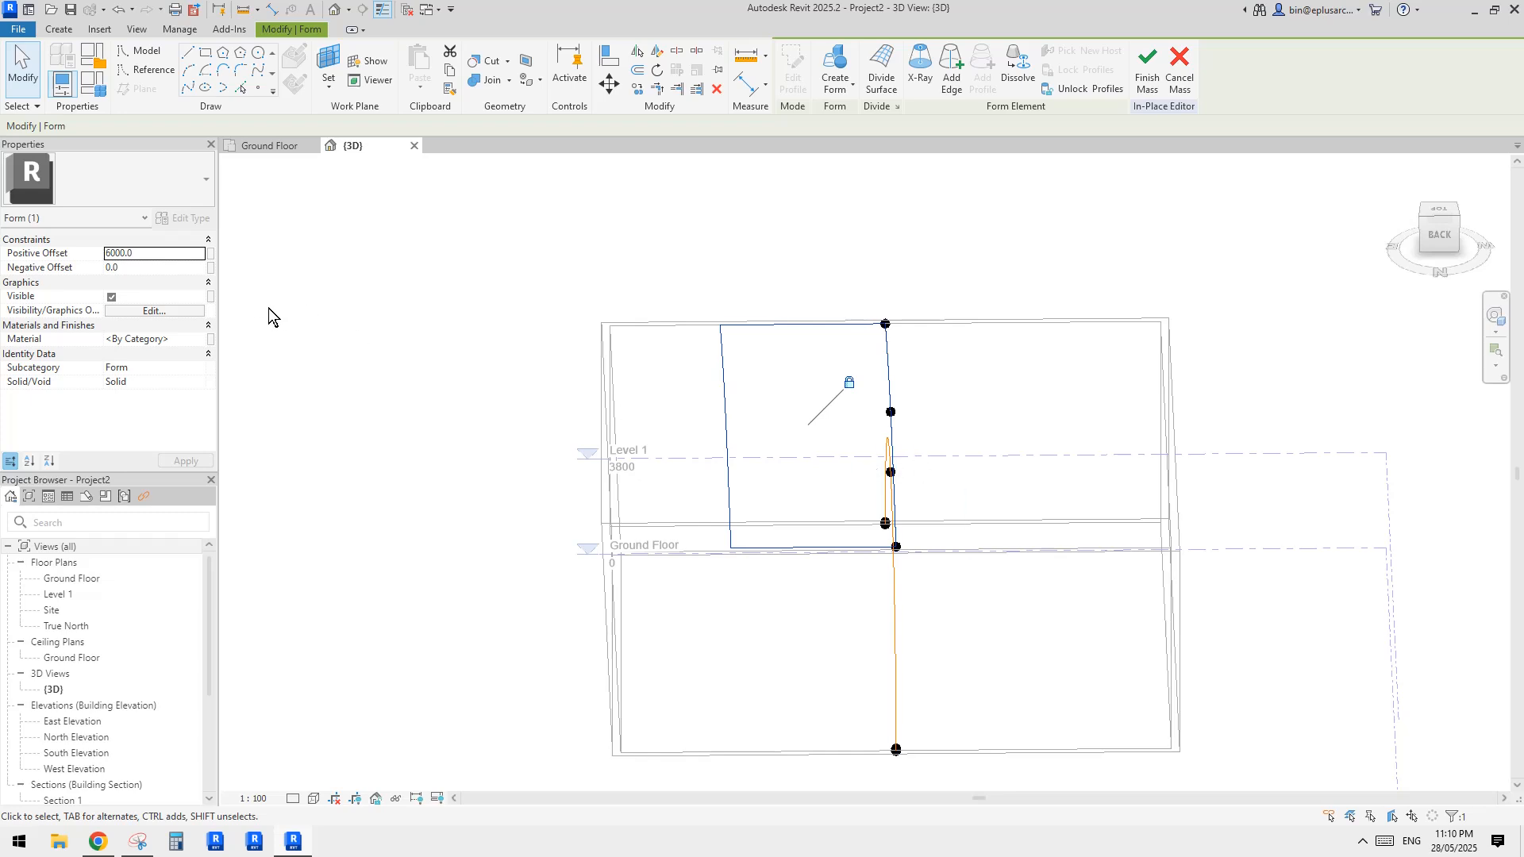
click(153, 252)
text(20)
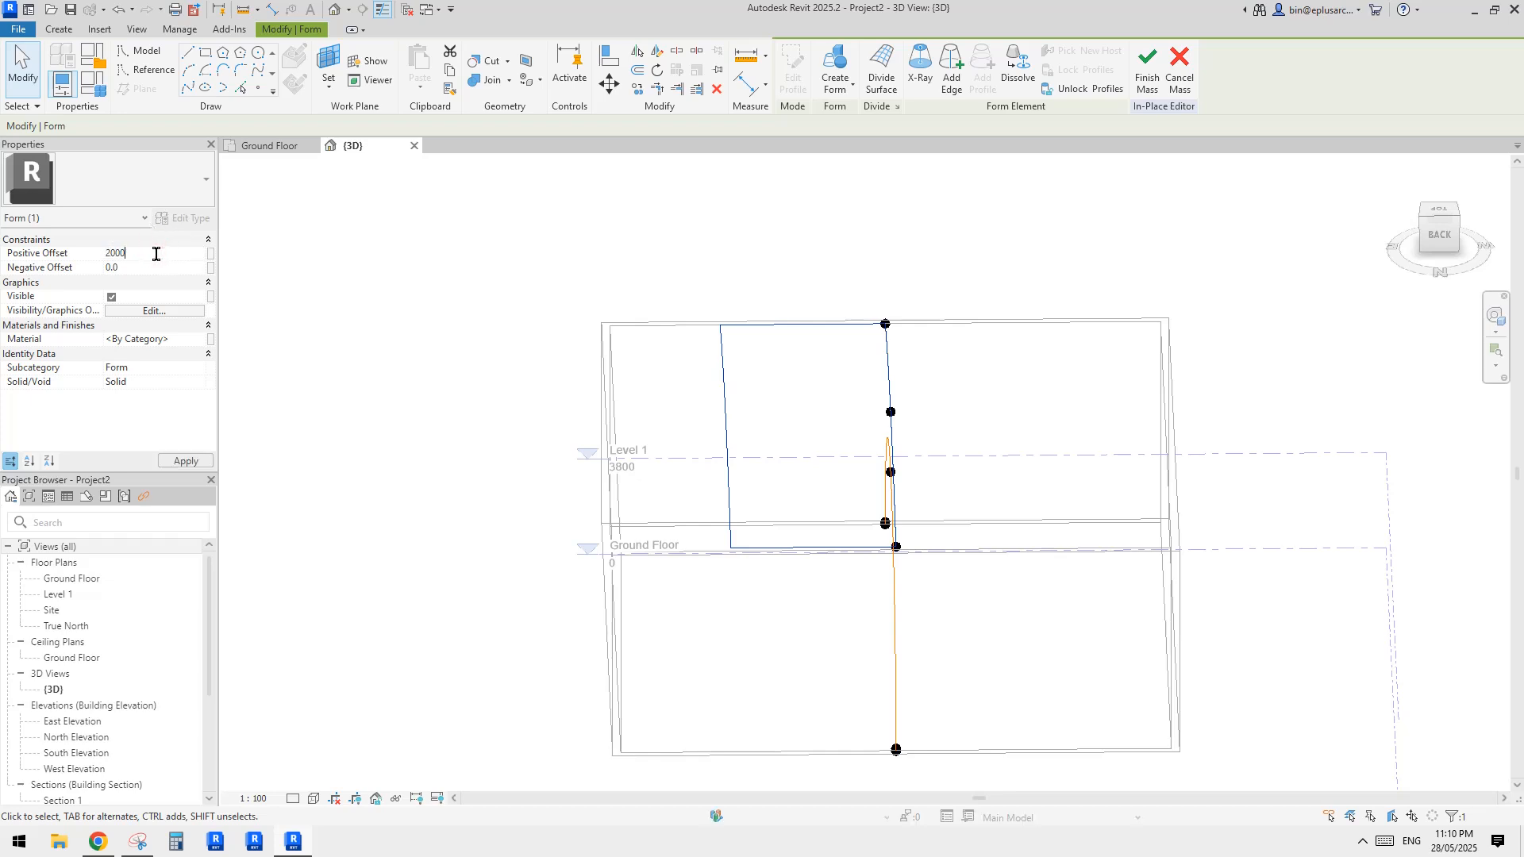
click(156, 276)
click(158, 270)
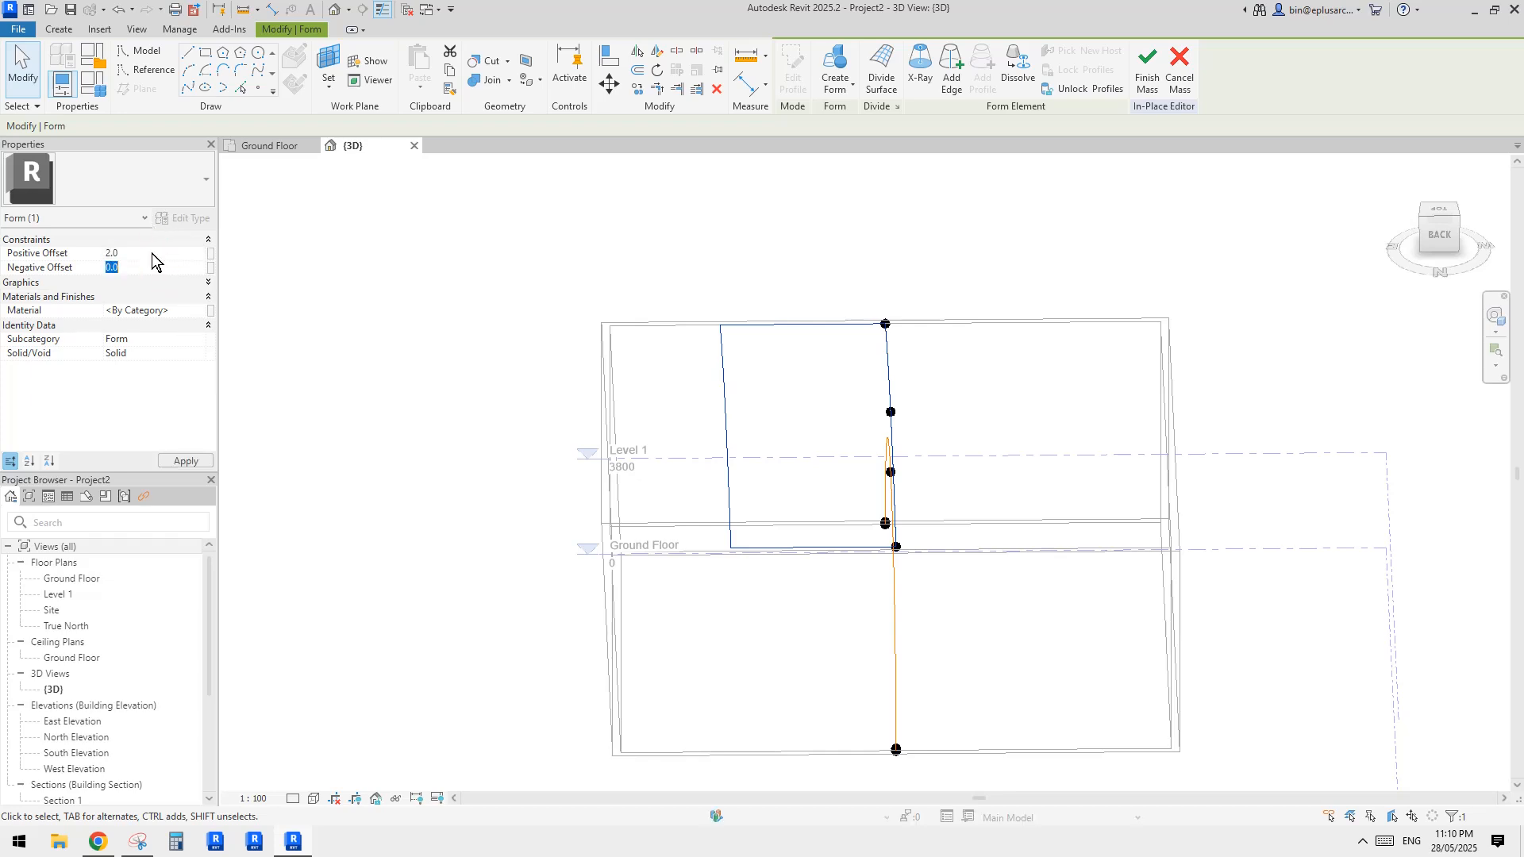
click(151, 253)
text(2)
text(2)
key(Return)
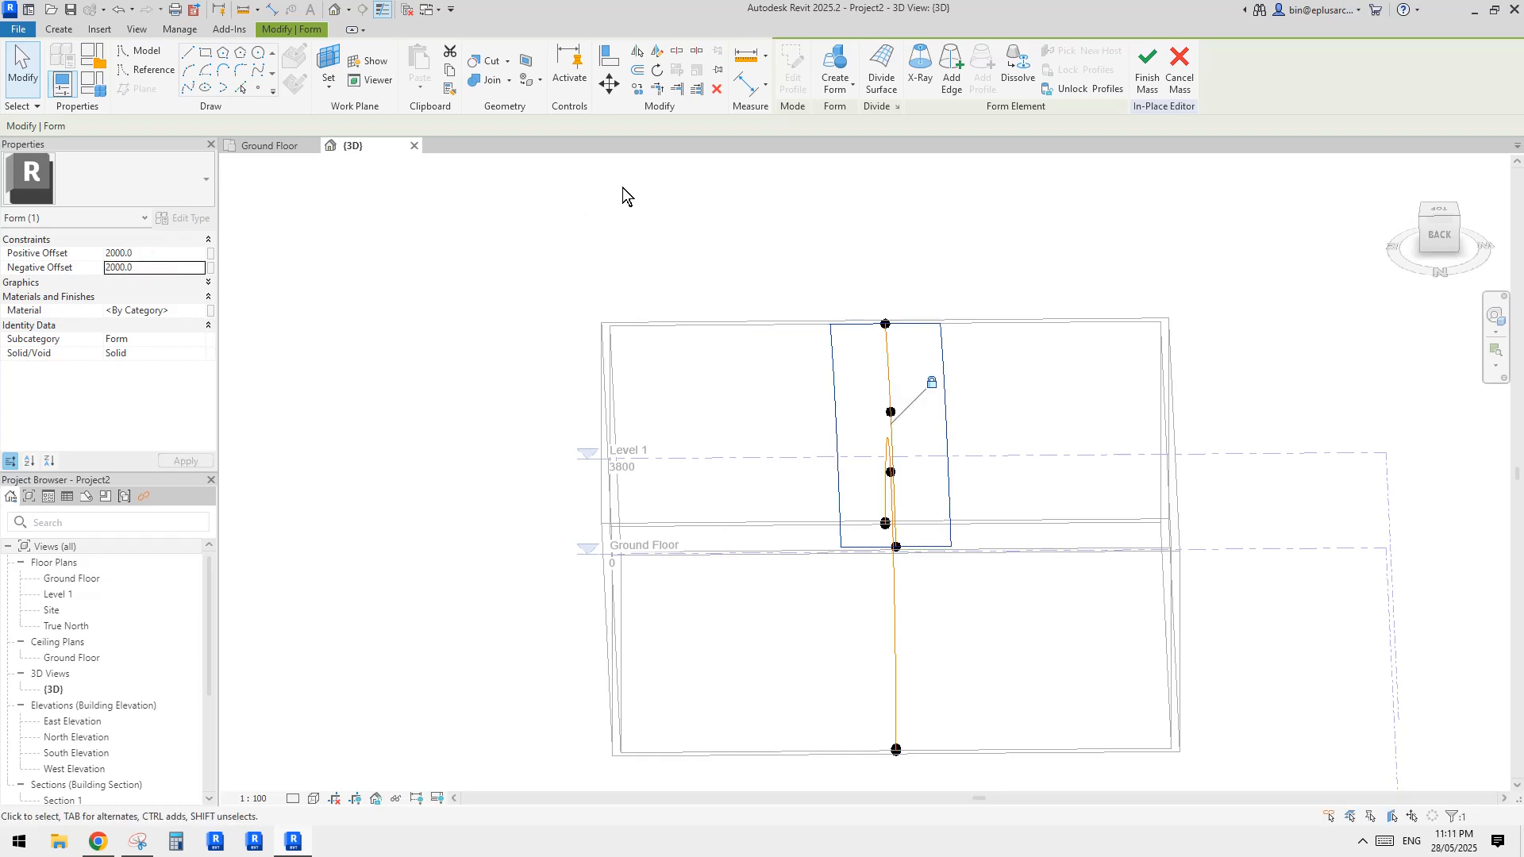
click(762, 204)
- Set the curved surface's positive and negative offsets to 3000 mm each
scroll(799, 258, down, 1)
shift+middle_drag(902, 331, 902, 378)
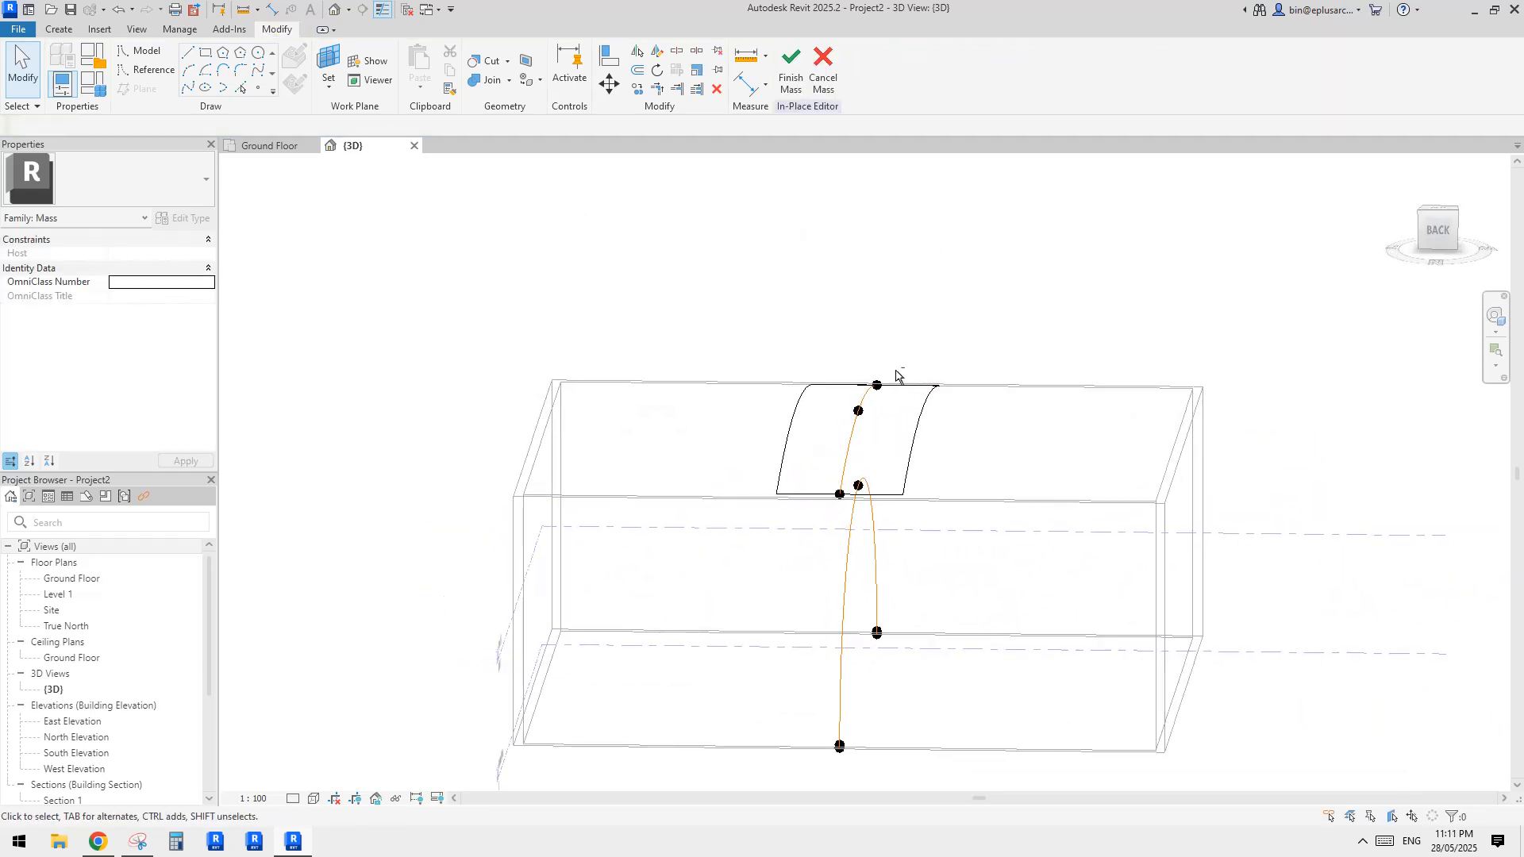
mouse_move(919, 435)
shift+middle_down()
mouse_move(963, 405)
mouse_move(953, 385)
mouse_move(992, 377)
mouse_move(930, 446)
shift+middle_up()
click(916, 441)
click(166, 256)
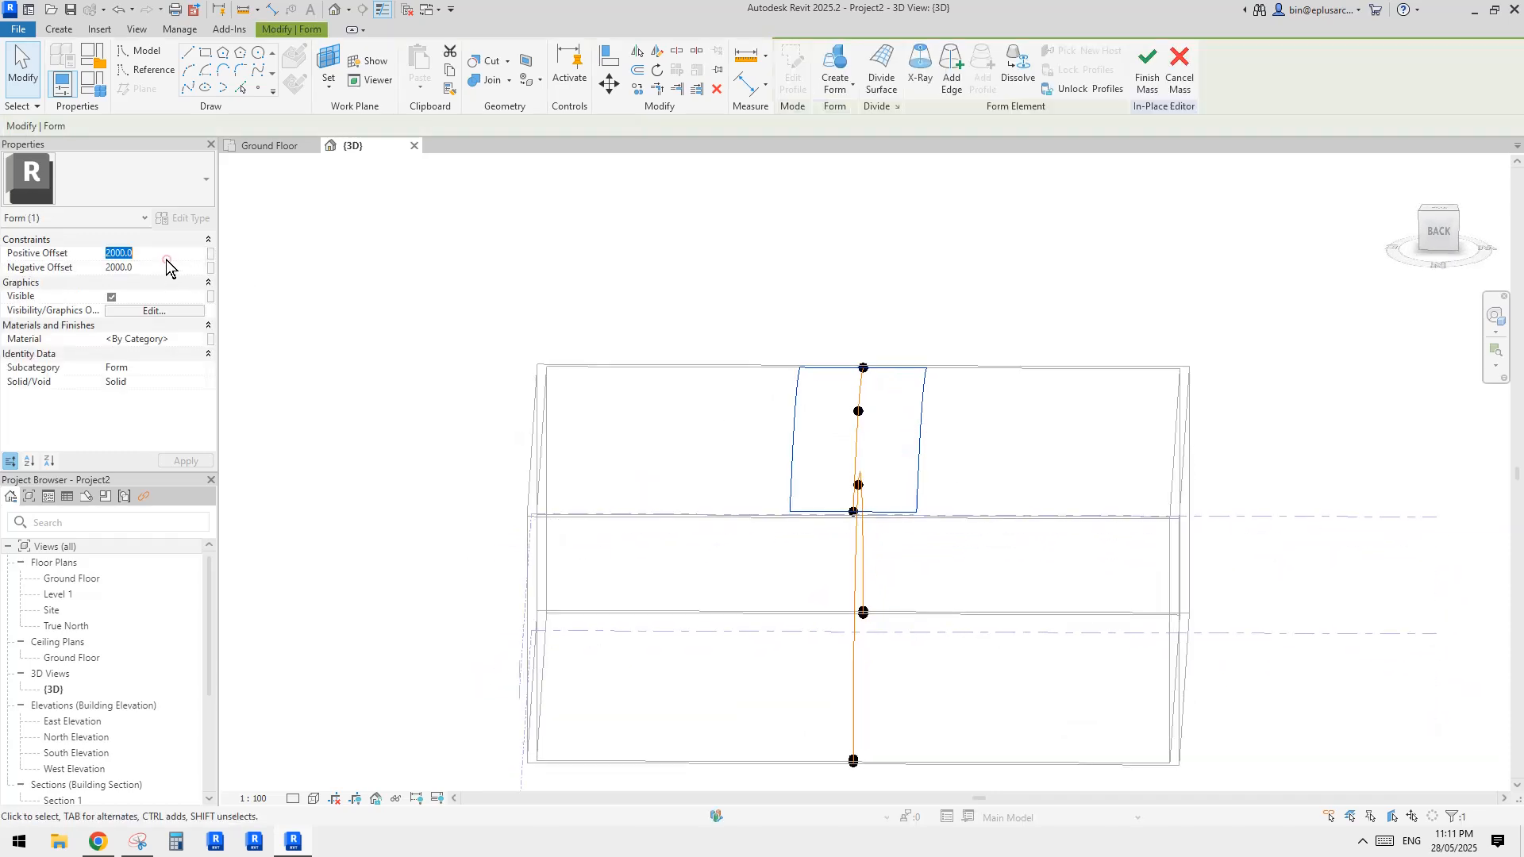
text(3000)
click(164, 267)
text(3000)
click(953, 335)
- Change the 3D view to the Shaded visual style and select the curved roof surface
mouse_move(953, 335)
shift+middle_down()
mouse_move(1007, 330)
mouse_move(987, 312)
mouse_move(987, 442)
mouse_move(955, 414)
mouse_move(848, 431)
mouse_move(963, 500)
shift+middle_up()
click(952, 408)
click(847, 431)
key(s)
key(d)
click(859, 438)
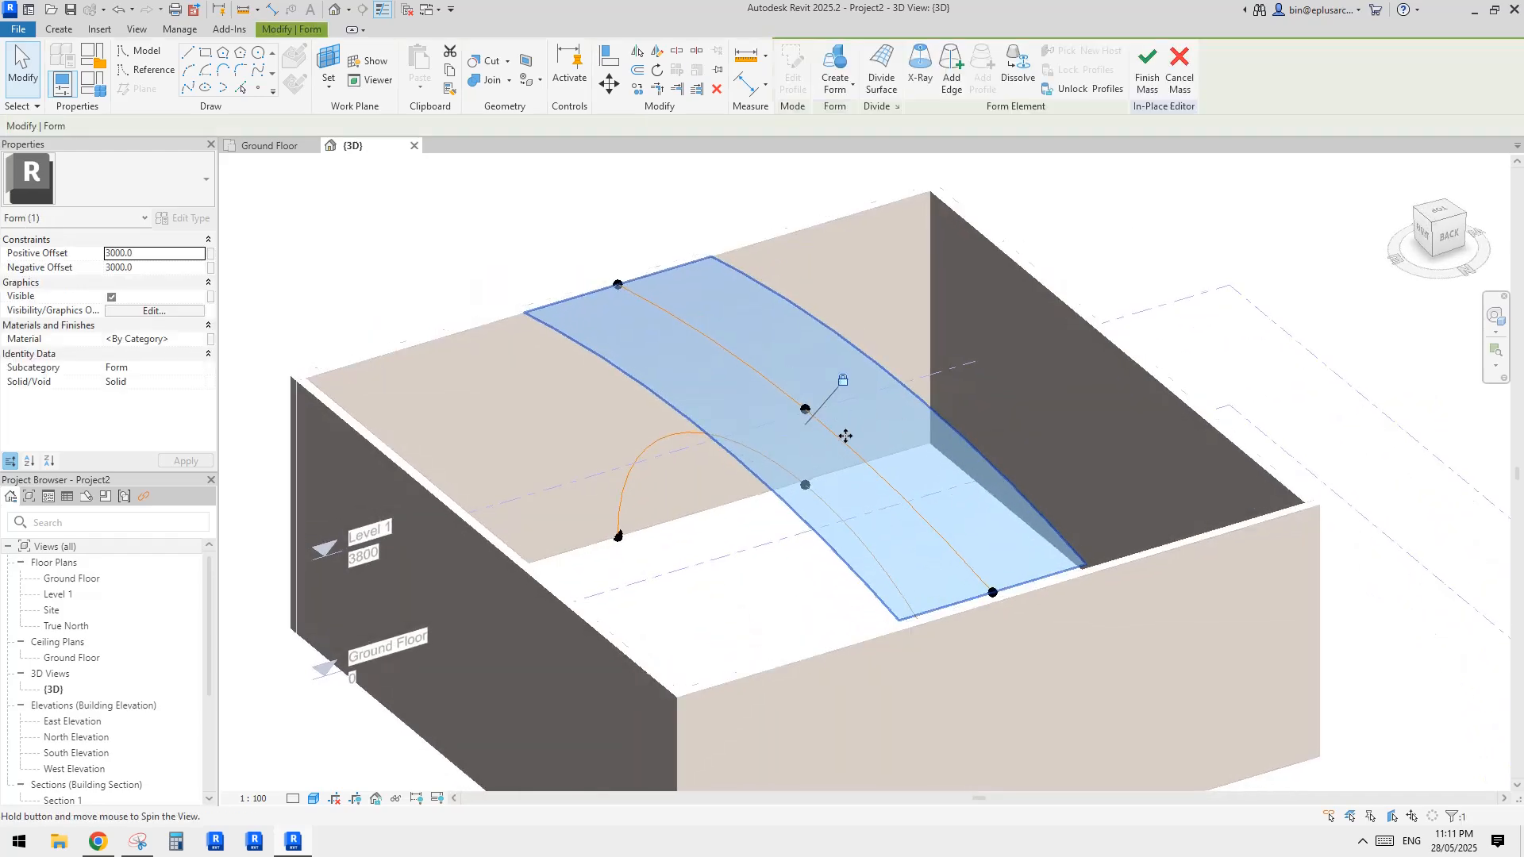
- Examine how the curved surface sits above the arch and meets the tops of the walls from several angles
shift+middle_drag(844, 432, 1164, 484)
scroll(1048, 526, up, 5)
middle_drag(776, 512, 1208, 486)
shift+middle_drag(1055, 452, 996, 426)
scroll(995, 426, down, 2)
middle_drag(1350, 433, 993, 480)
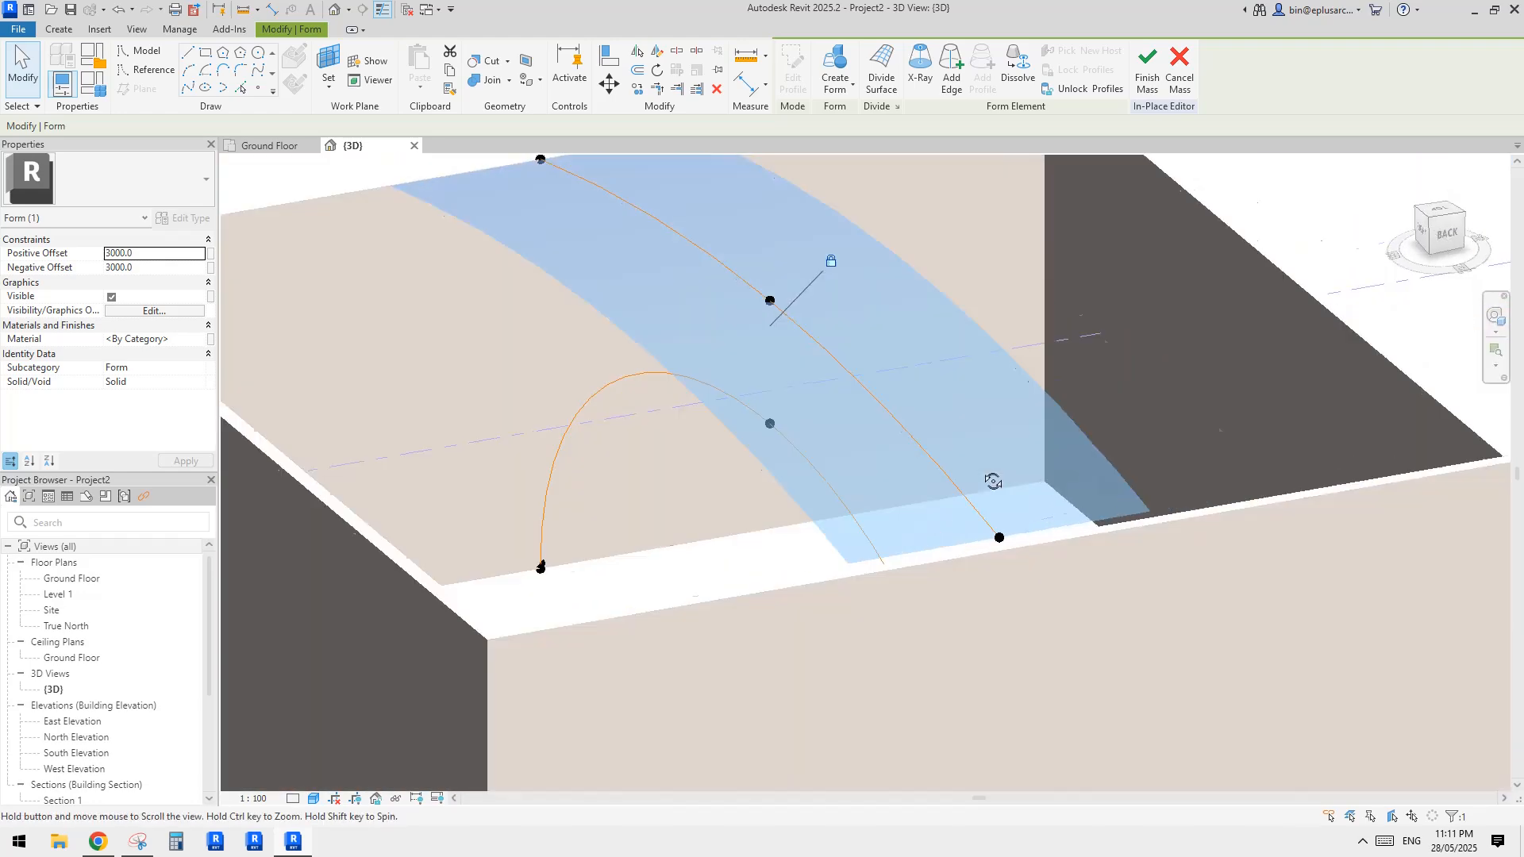
scroll(1160, 481, up, 2)
click(1160, 481)
middle_drag(927, 600, 1071, 527)
click(887, 584)
shift+middle_drag(943, 525, 905, 529)
scroll(890, 529, up, 1)
drag(870, 529, 874, 531)
mouse_move(877, 530)
shift+middle_down()
mouse_move(944, 548)
mouse_move(984, 436)
mouse_move(902, 516)
mouse_move(749, 556)
mouse_move(884, 510)
mouse_move(762, 446)
mouse_move(991, 516)
mouse_move(1135, 407)
mouse_move(883, 522)
shift+middle_up()
key(Escape)
- Divide the curved roof surface into a UV grid
scroll(869, 521, up, 3)
click(832, 583)
shift+middle_drag(832, 582, 865, 474)
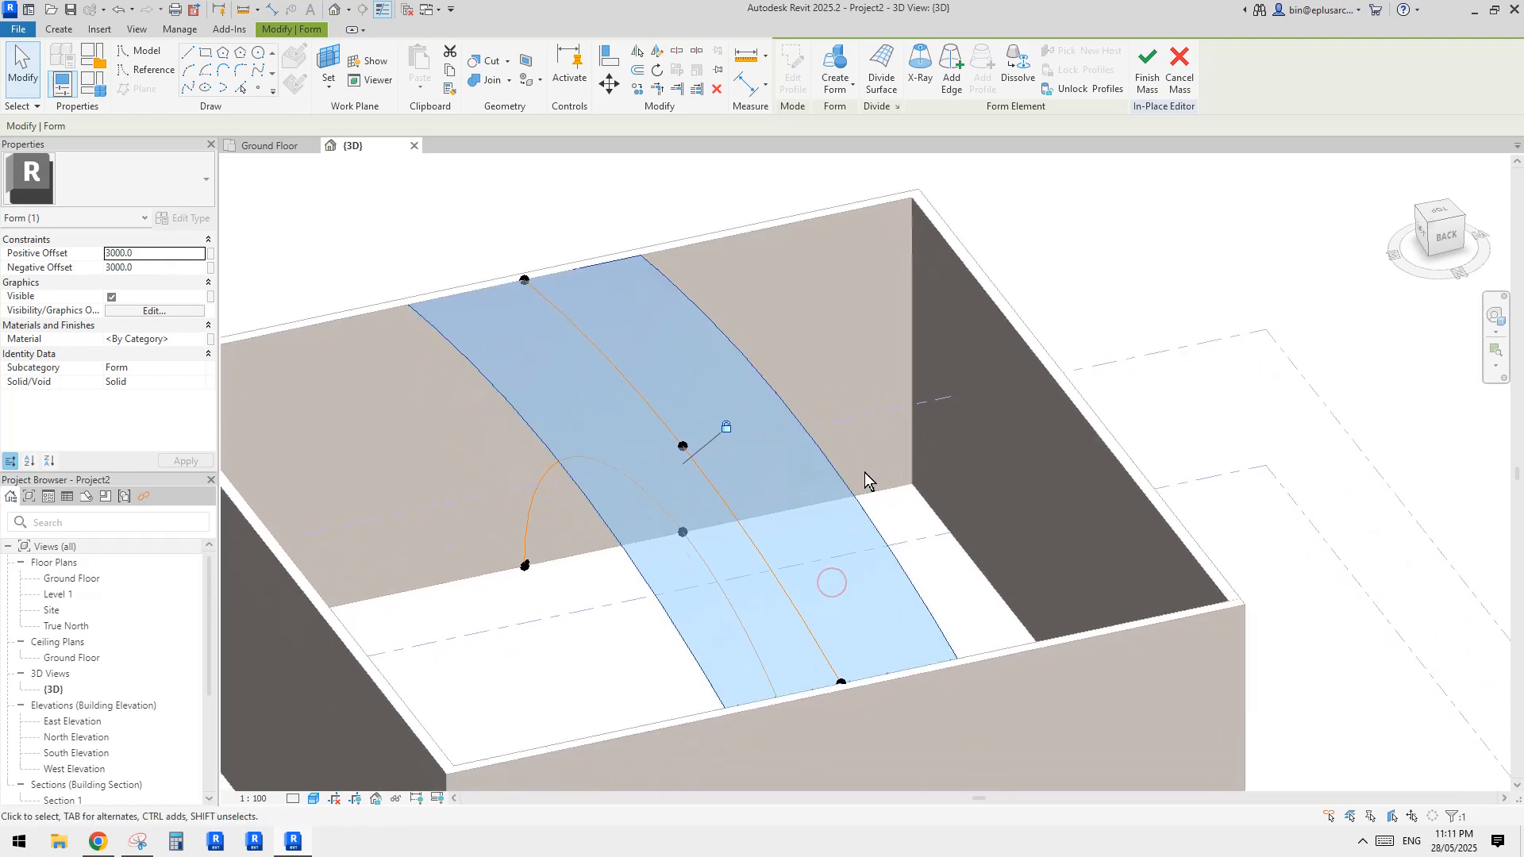
click(879, 76)
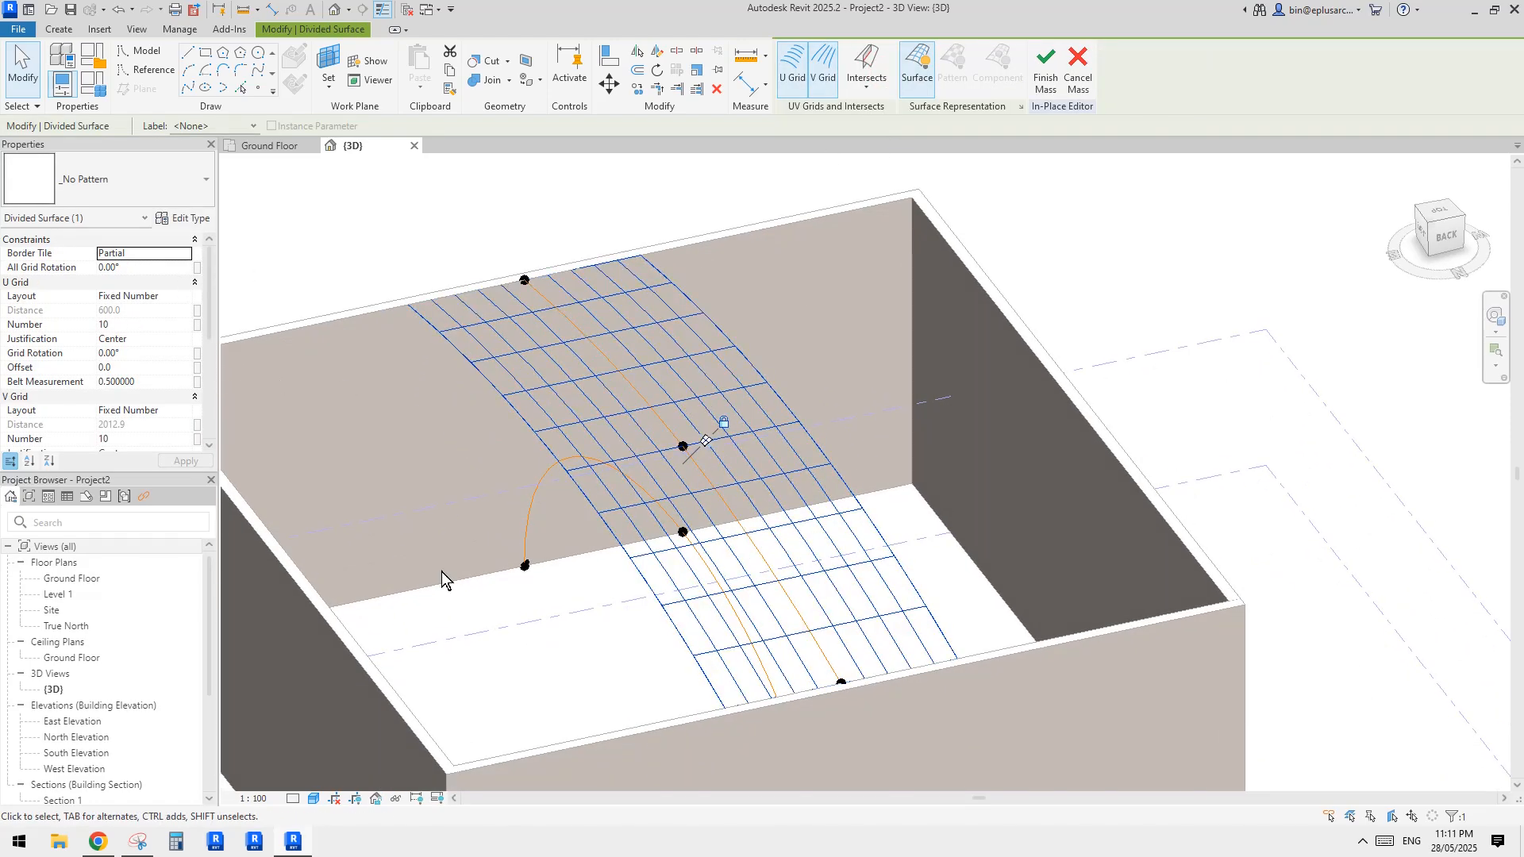
shift+middle_drag(624, 607, 700, 556)
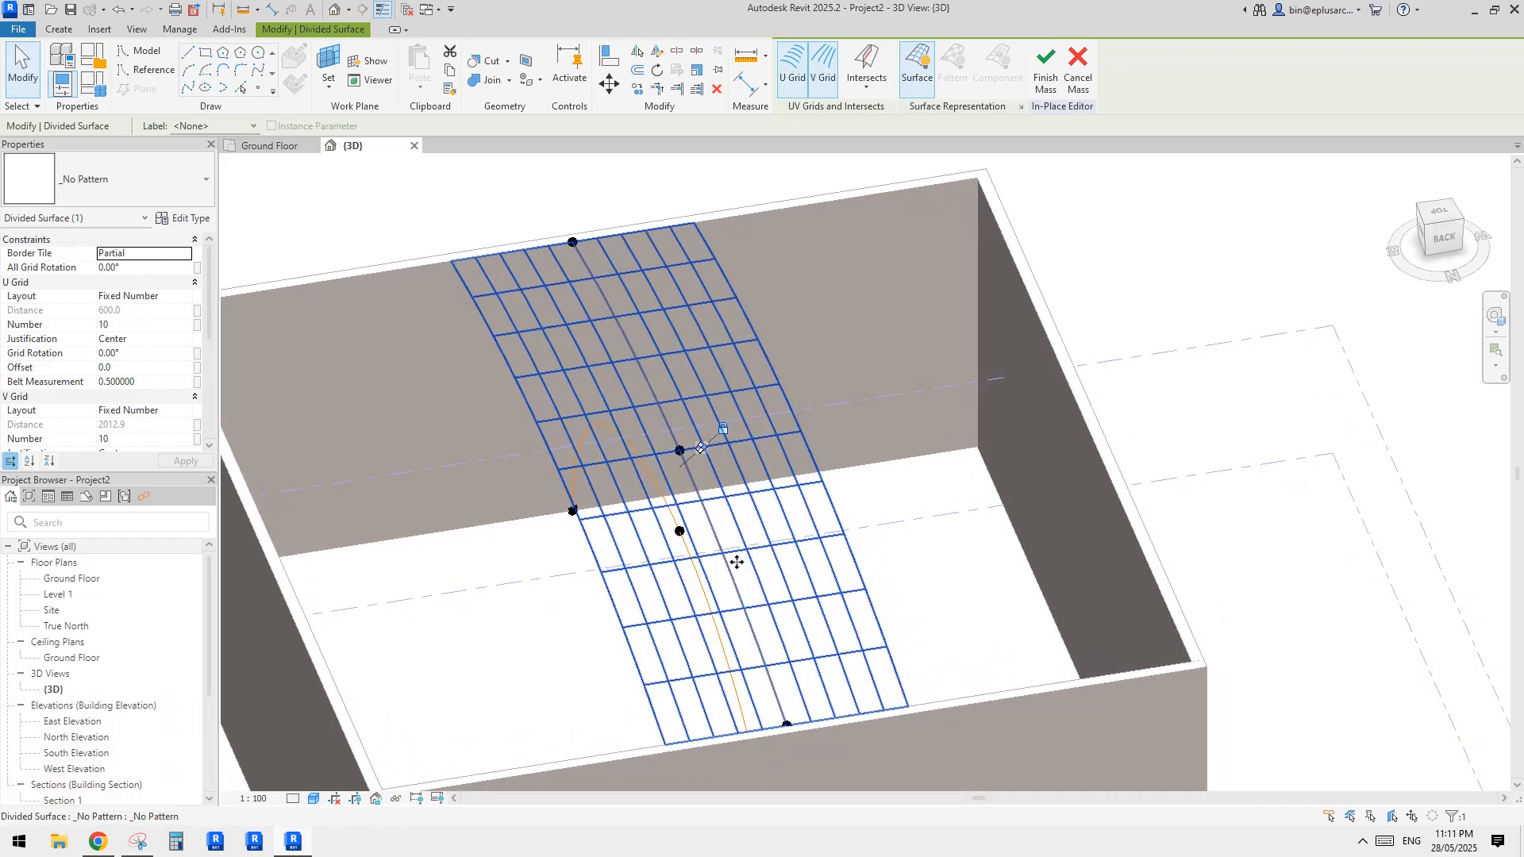
- Switch to Snipping Tool and Chrome to compare the truss sketch with the reference roof photo, and return to Revit
click(99, 843)
click(138, 843)
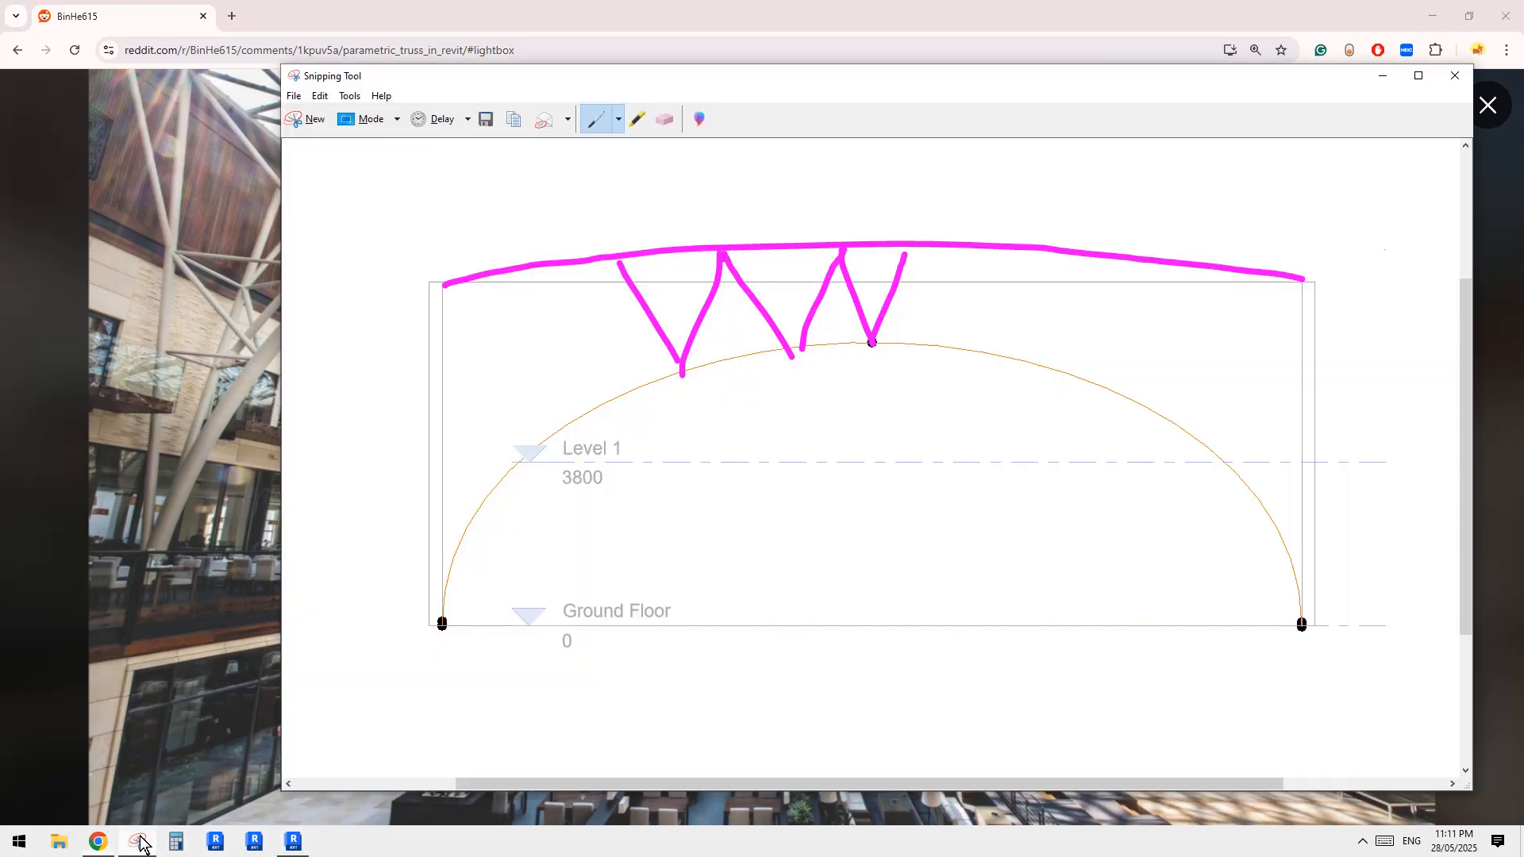
click(106, 847)
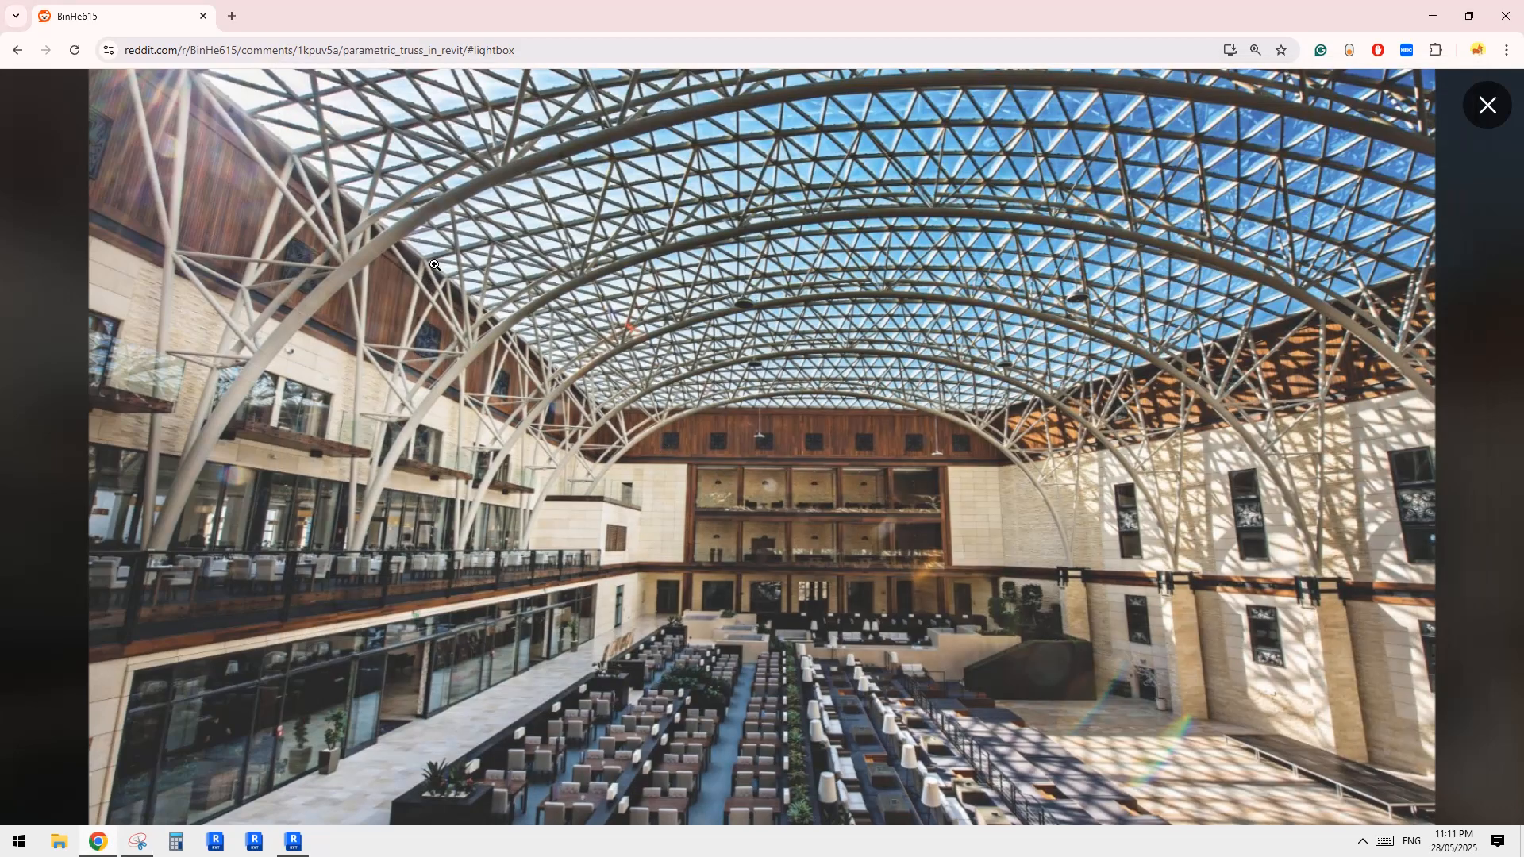
click(293, 843)
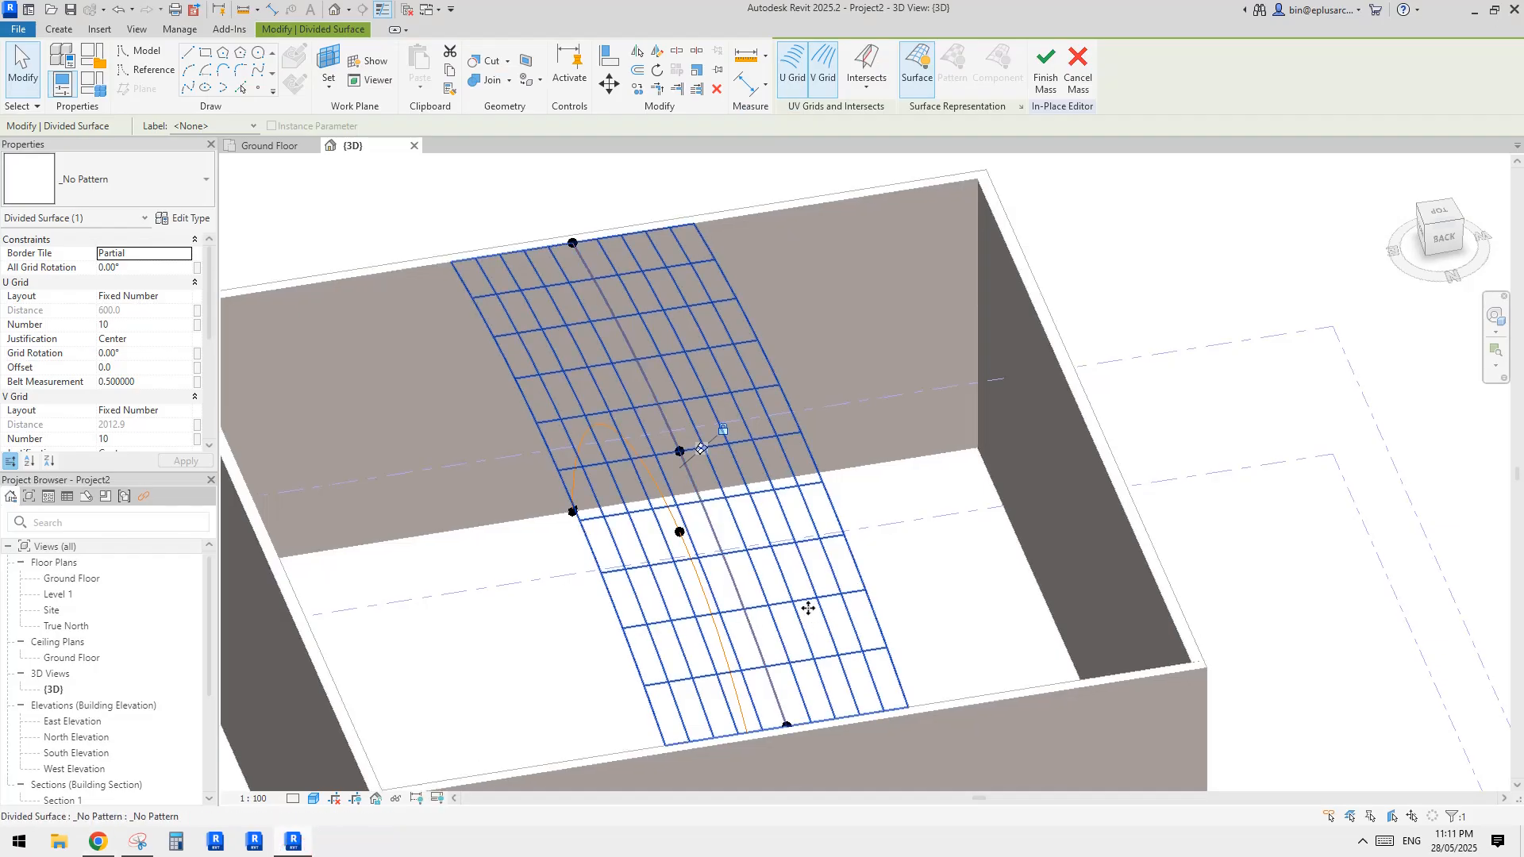
- Set the divided surface's U grid number to 4
double_click(127, 324)
text(4)
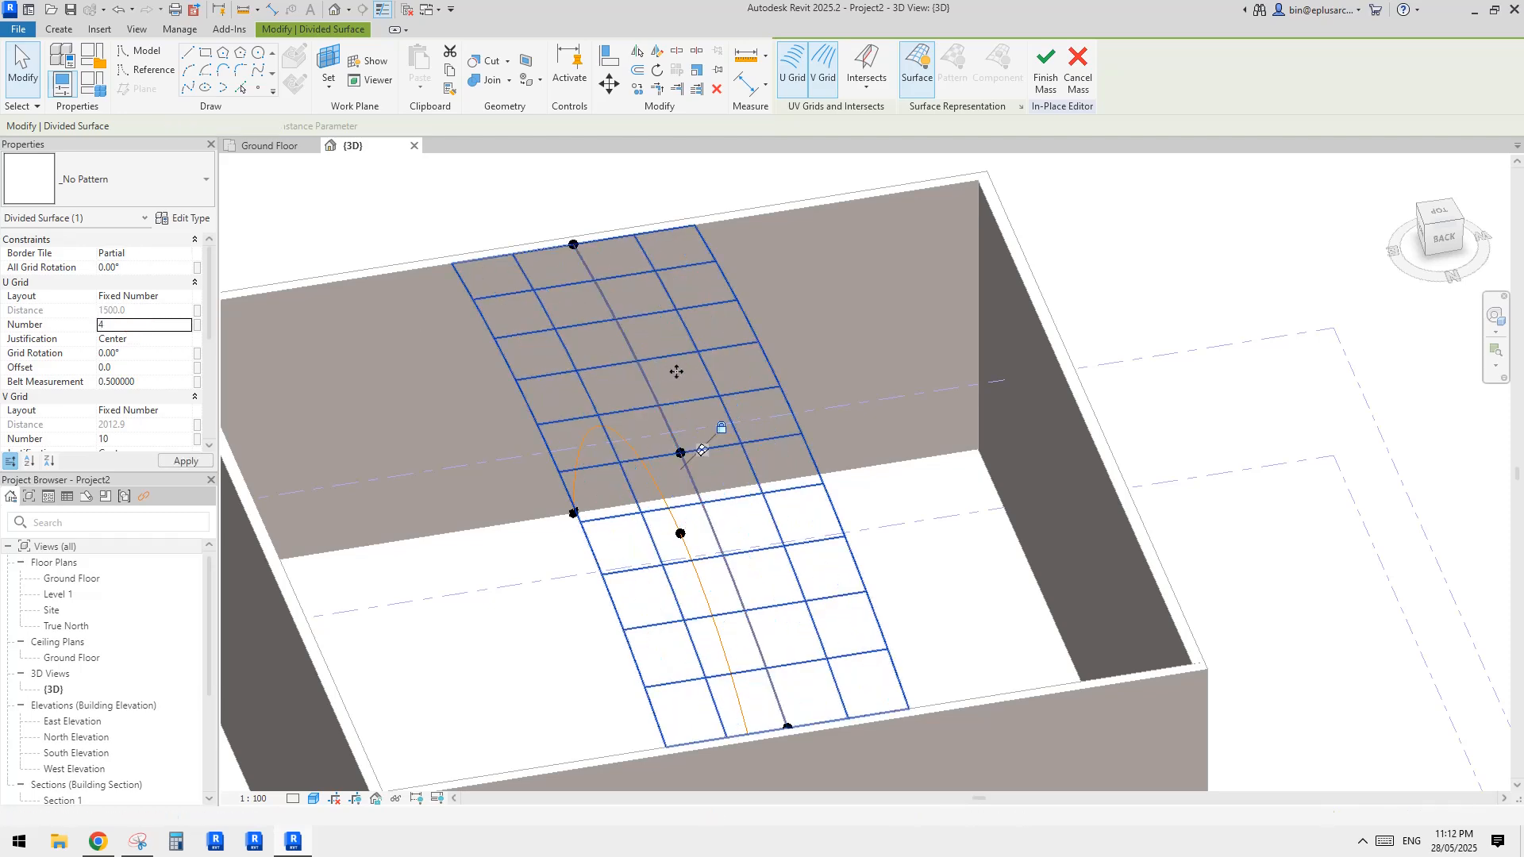
shift+middle_drag(676, 372, 932, 429)
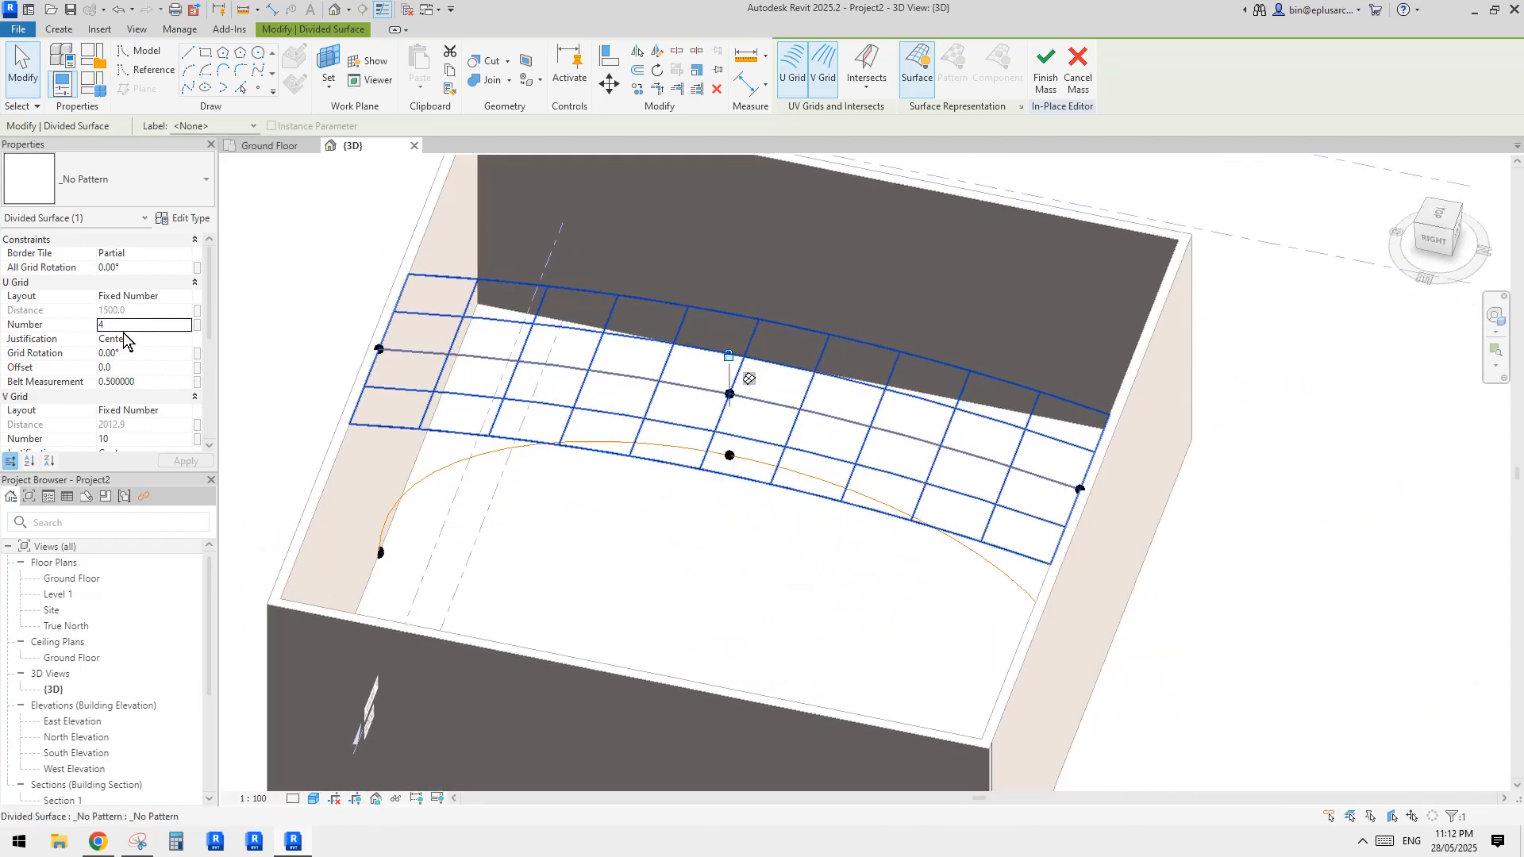
- Change the divided surface's U grid layout to Maximum Spacing
click(151, 296)
click(185, 295)
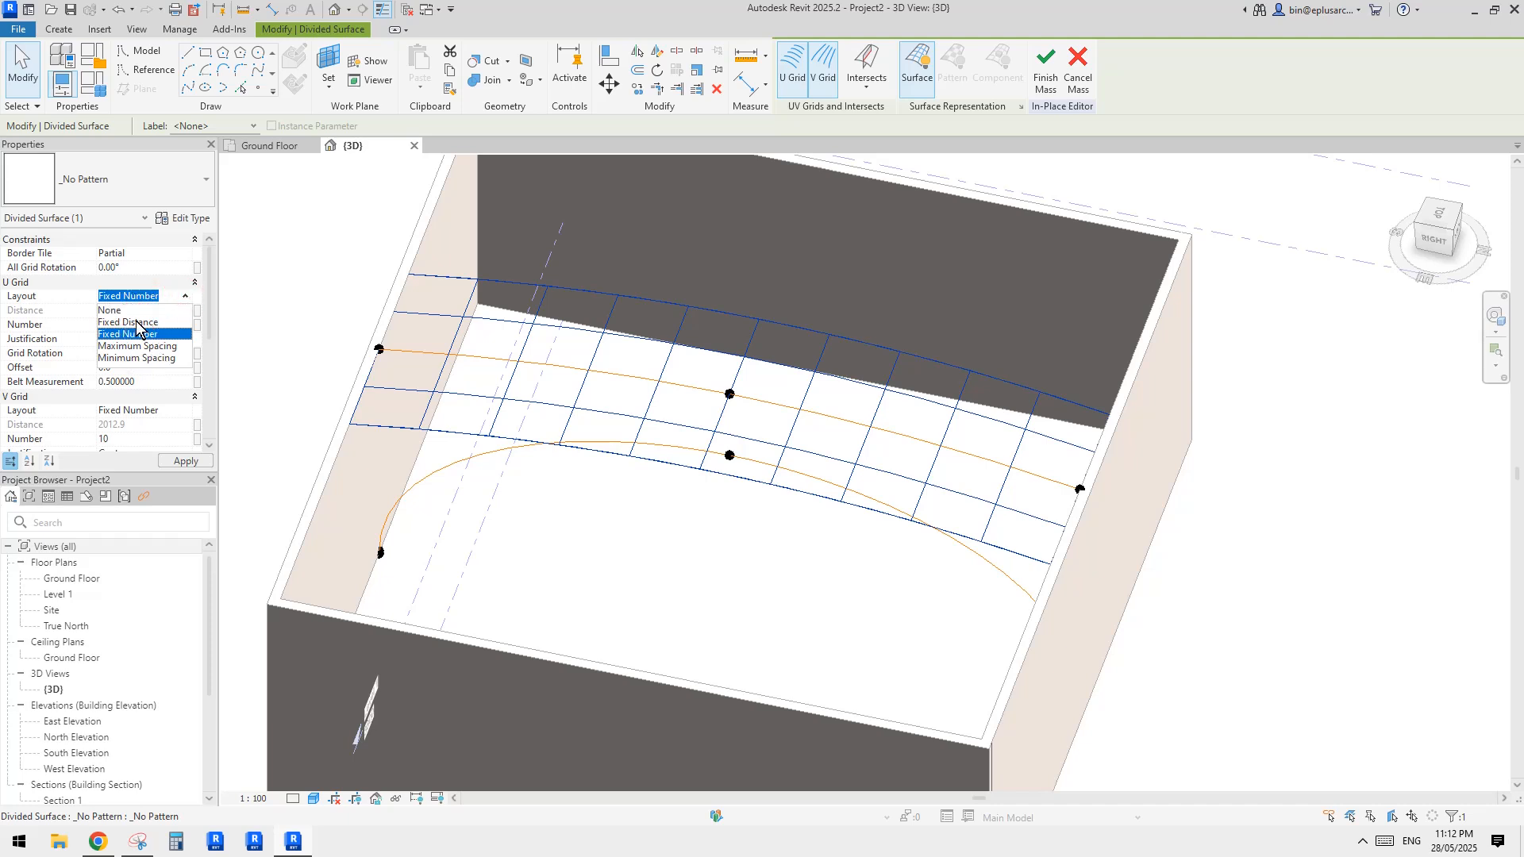
click(142, 346)
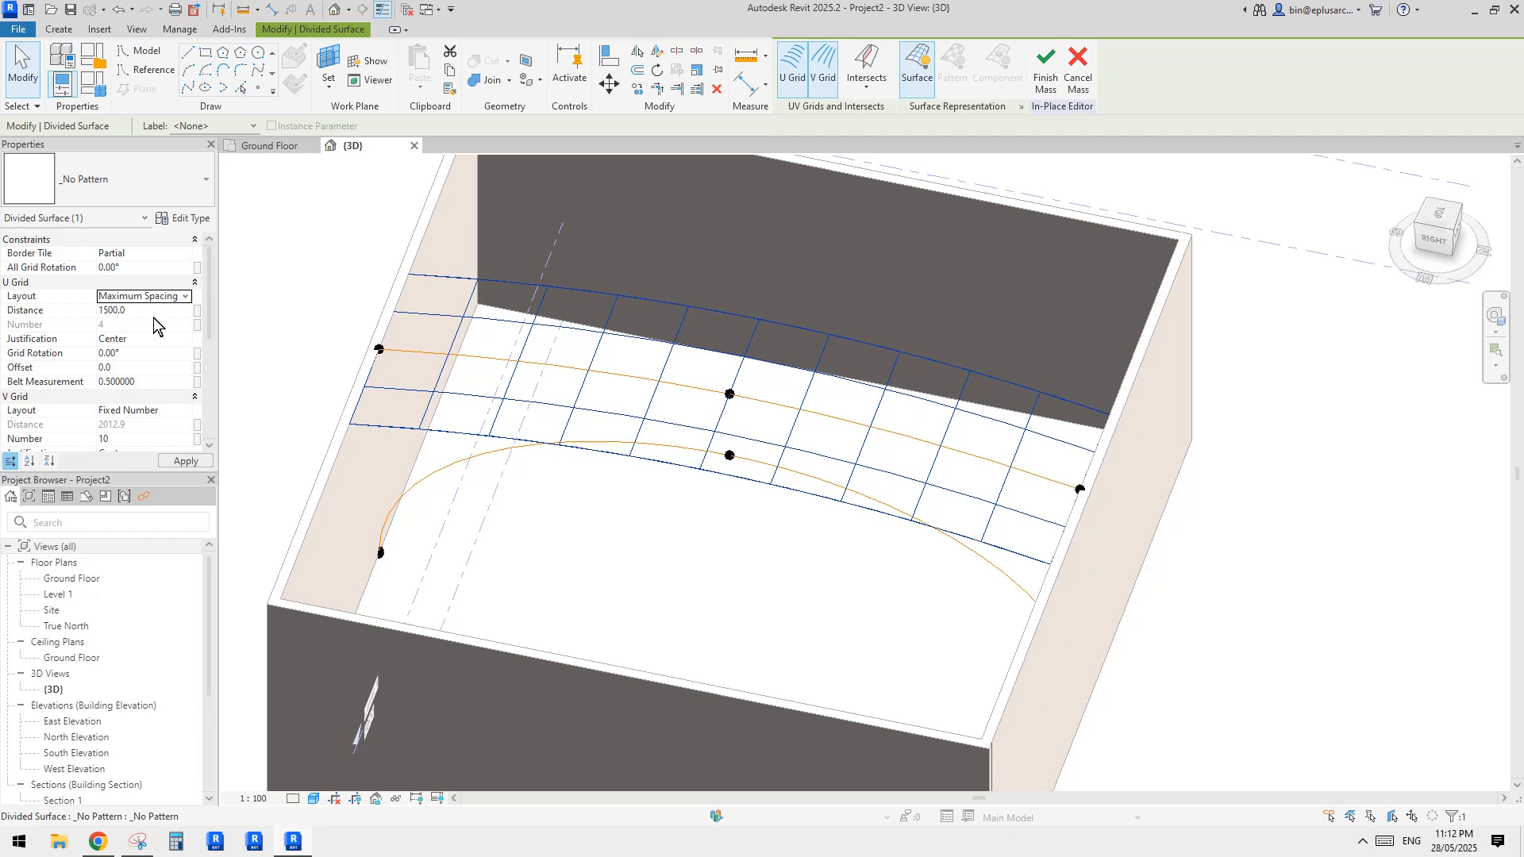
middle_drag(594, 414, 743, 389)
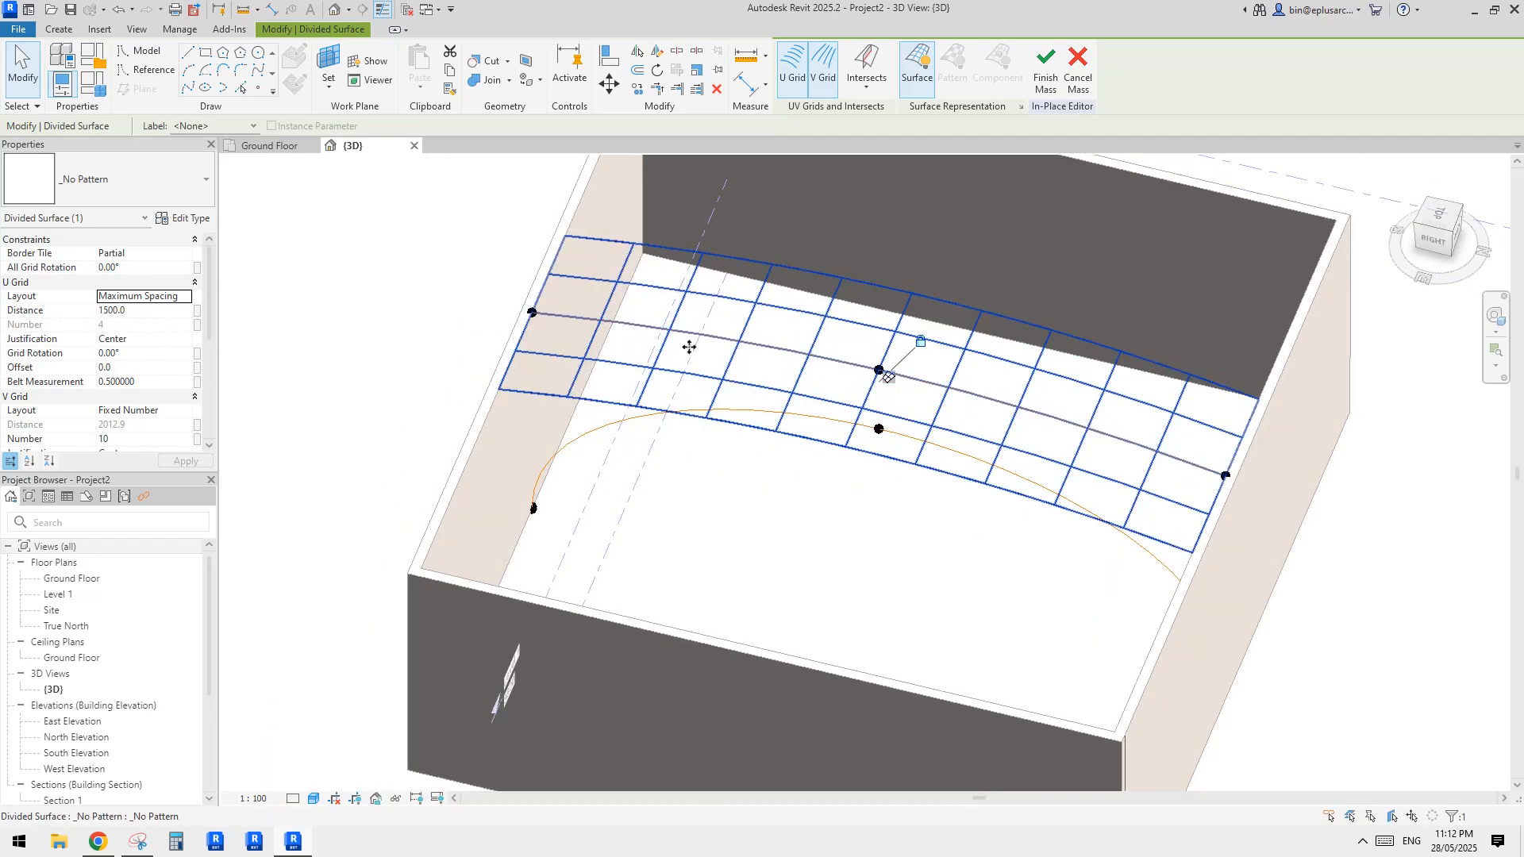
middle_drag(736, 358, 685, 388)
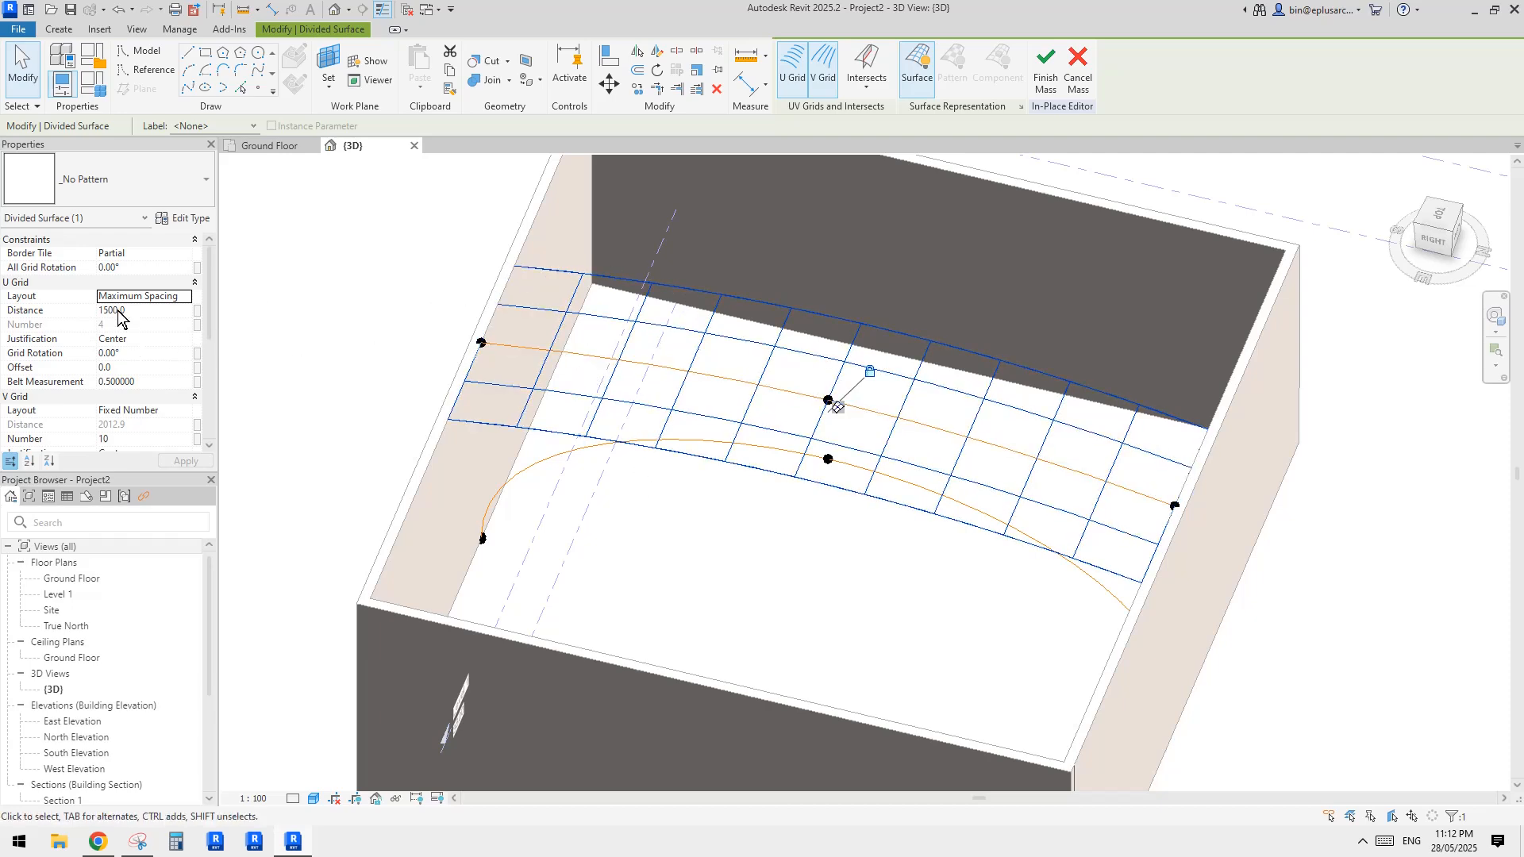
- Set the divided surface's V grid layout to Maximum Spacing with a distance of 1500
click(168, 411)
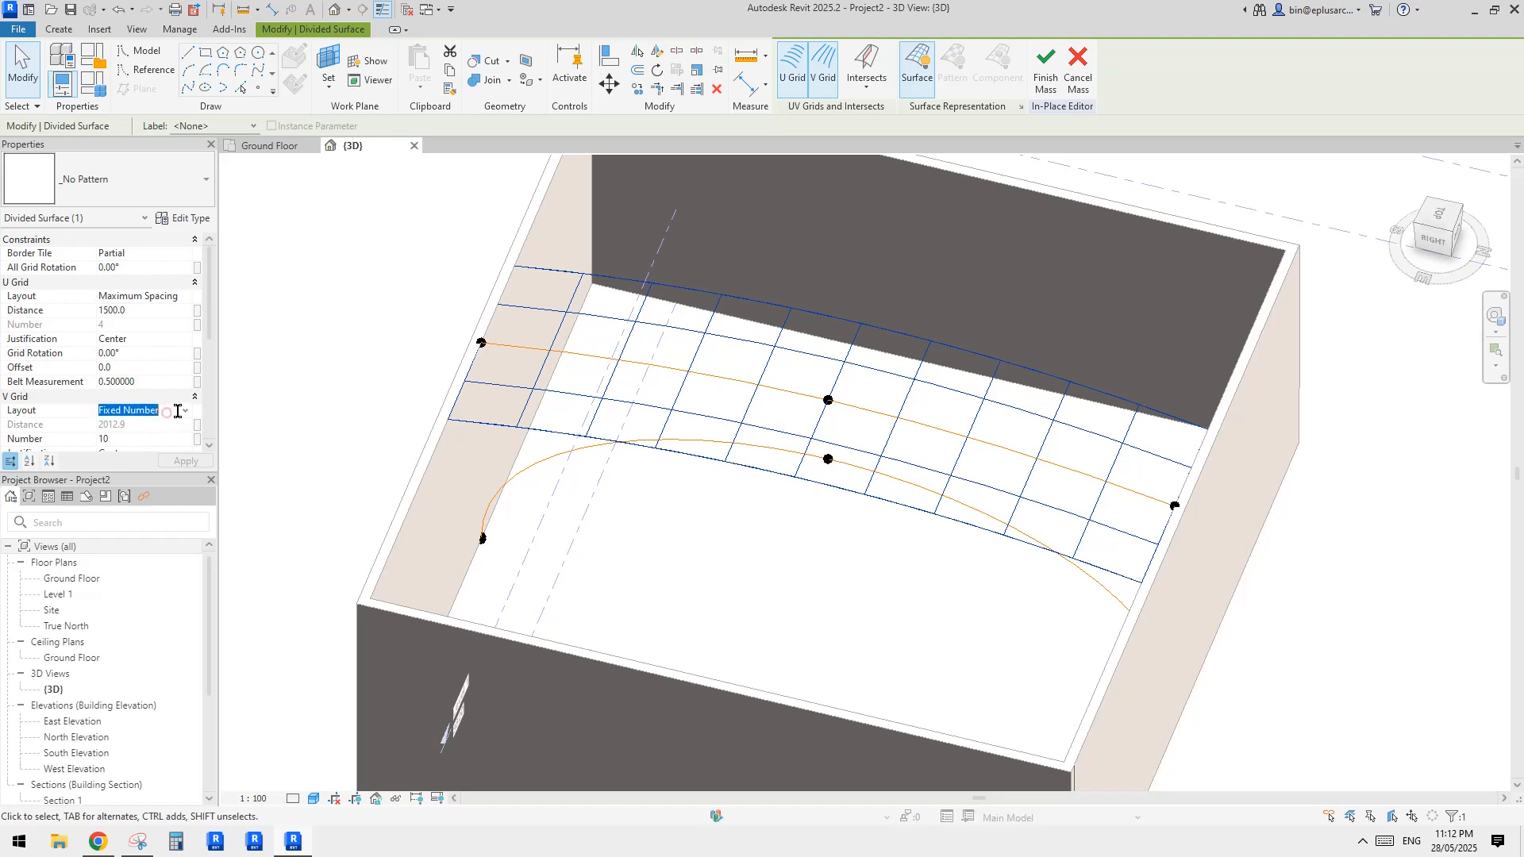
click(186, 411)
click(149, 463)
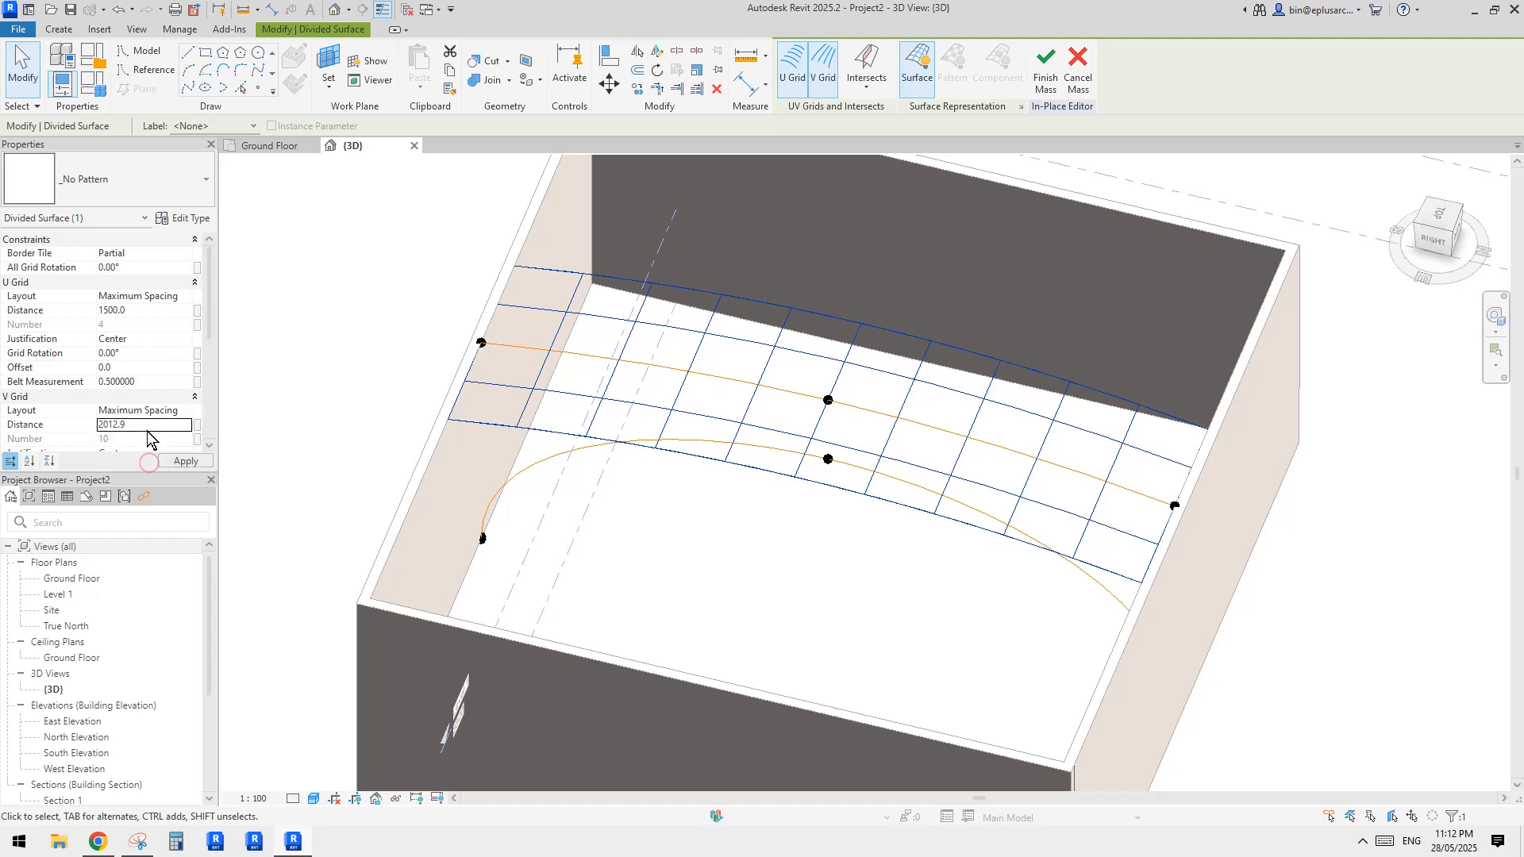
click(146, 424)
text(1500.0)
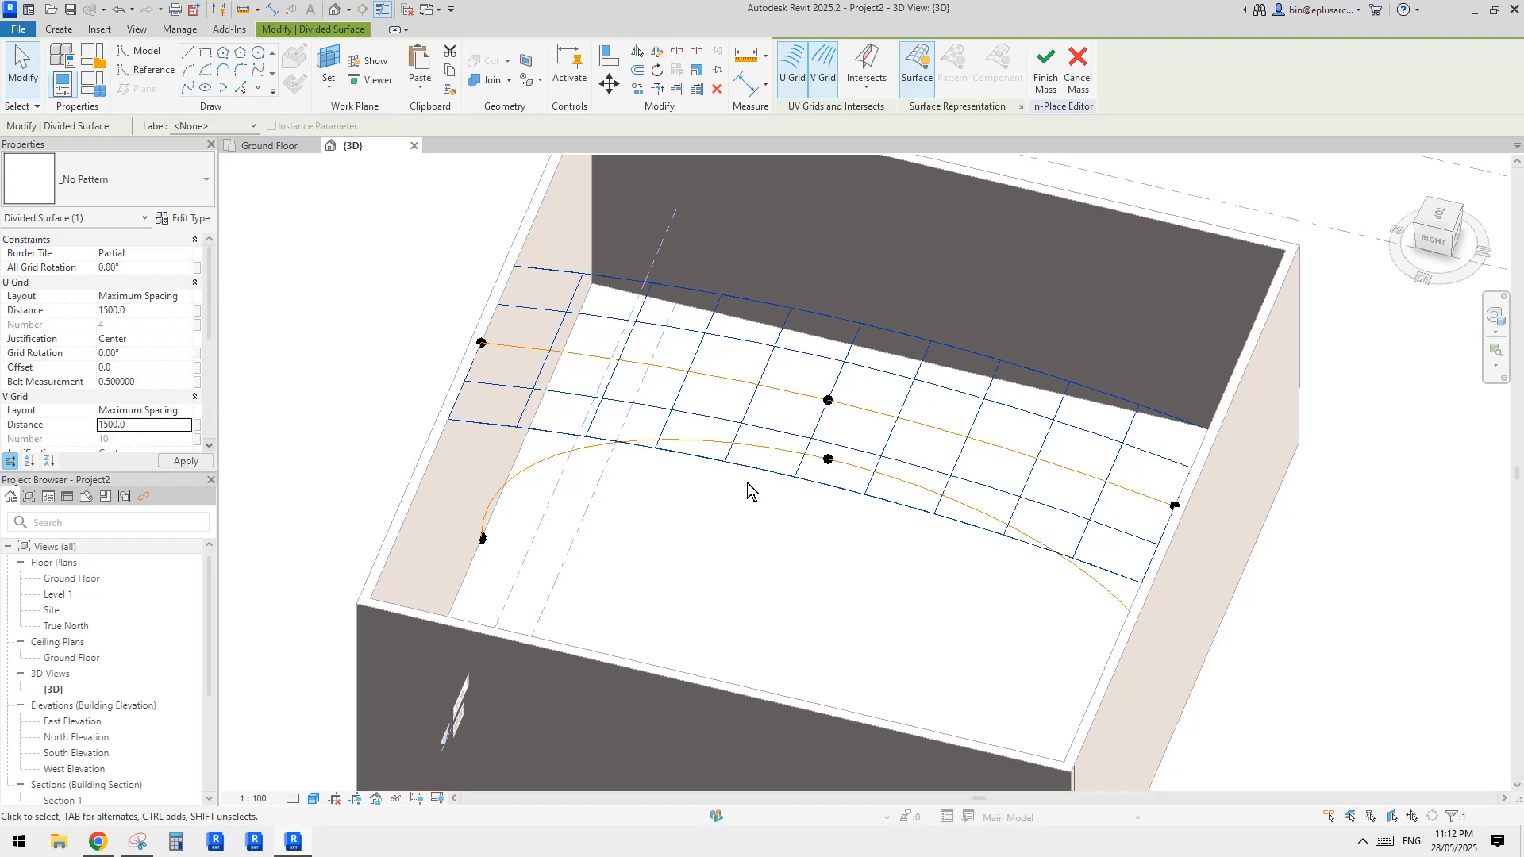
shift+middle_drag(922, 484, 1099, 442)
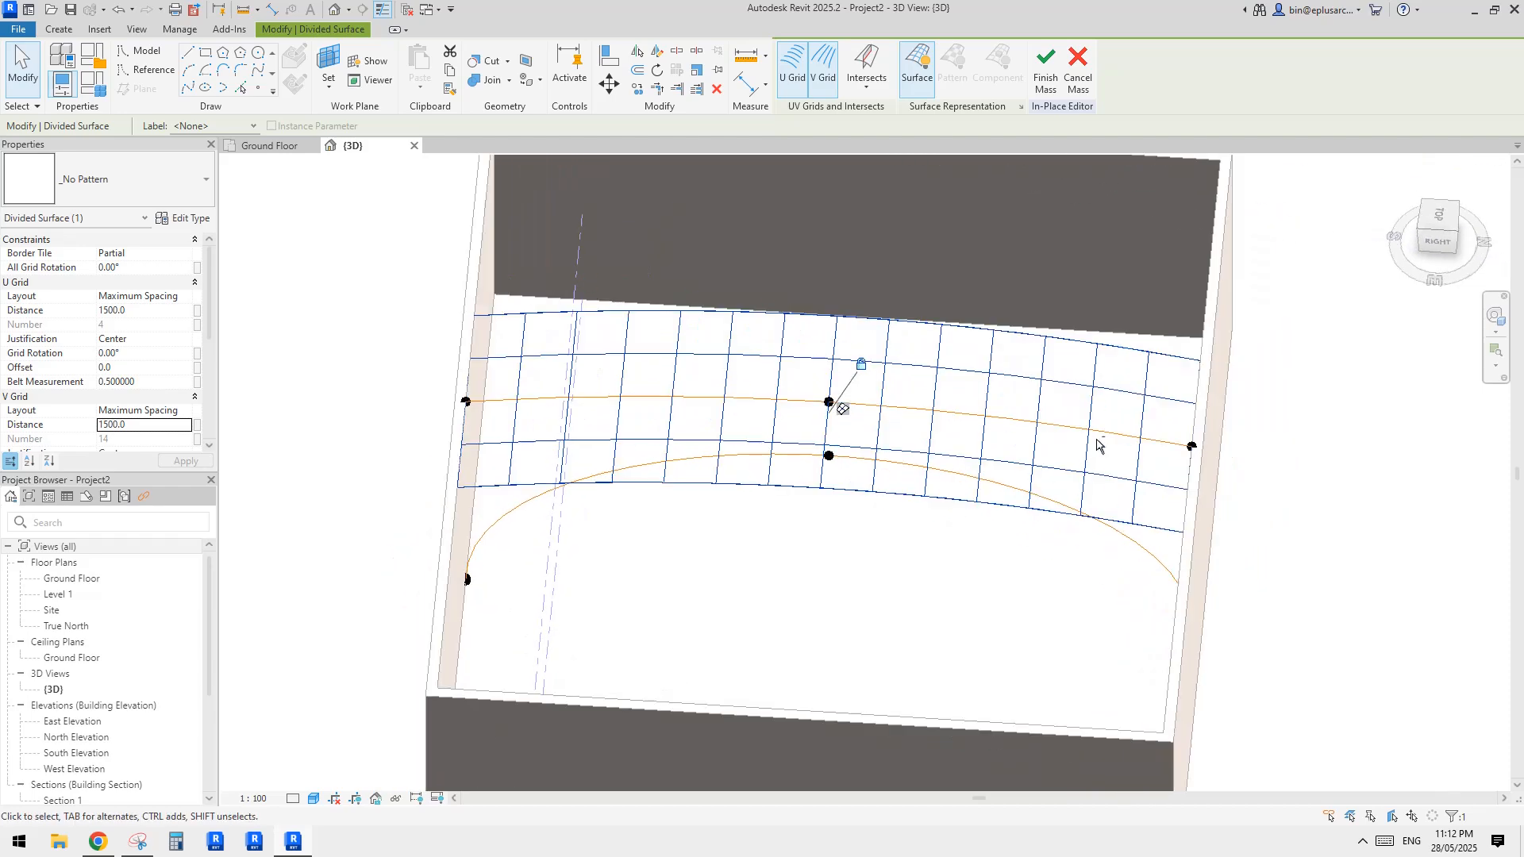
middle_drag(872, 362, 949, 453)
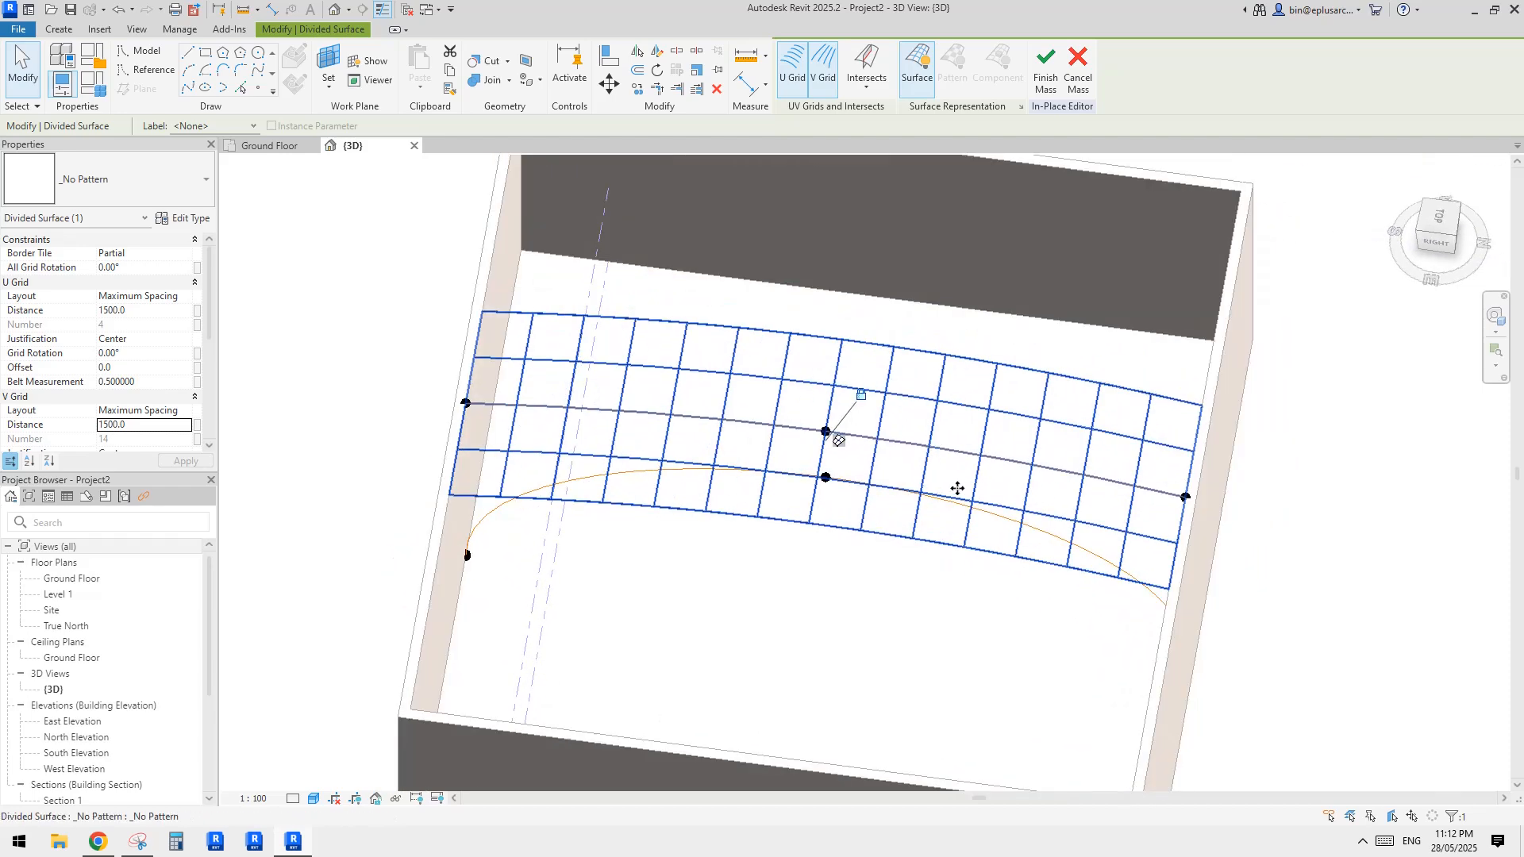
shift+middle_drag(868, 401, 802, 338)
key(Escape)
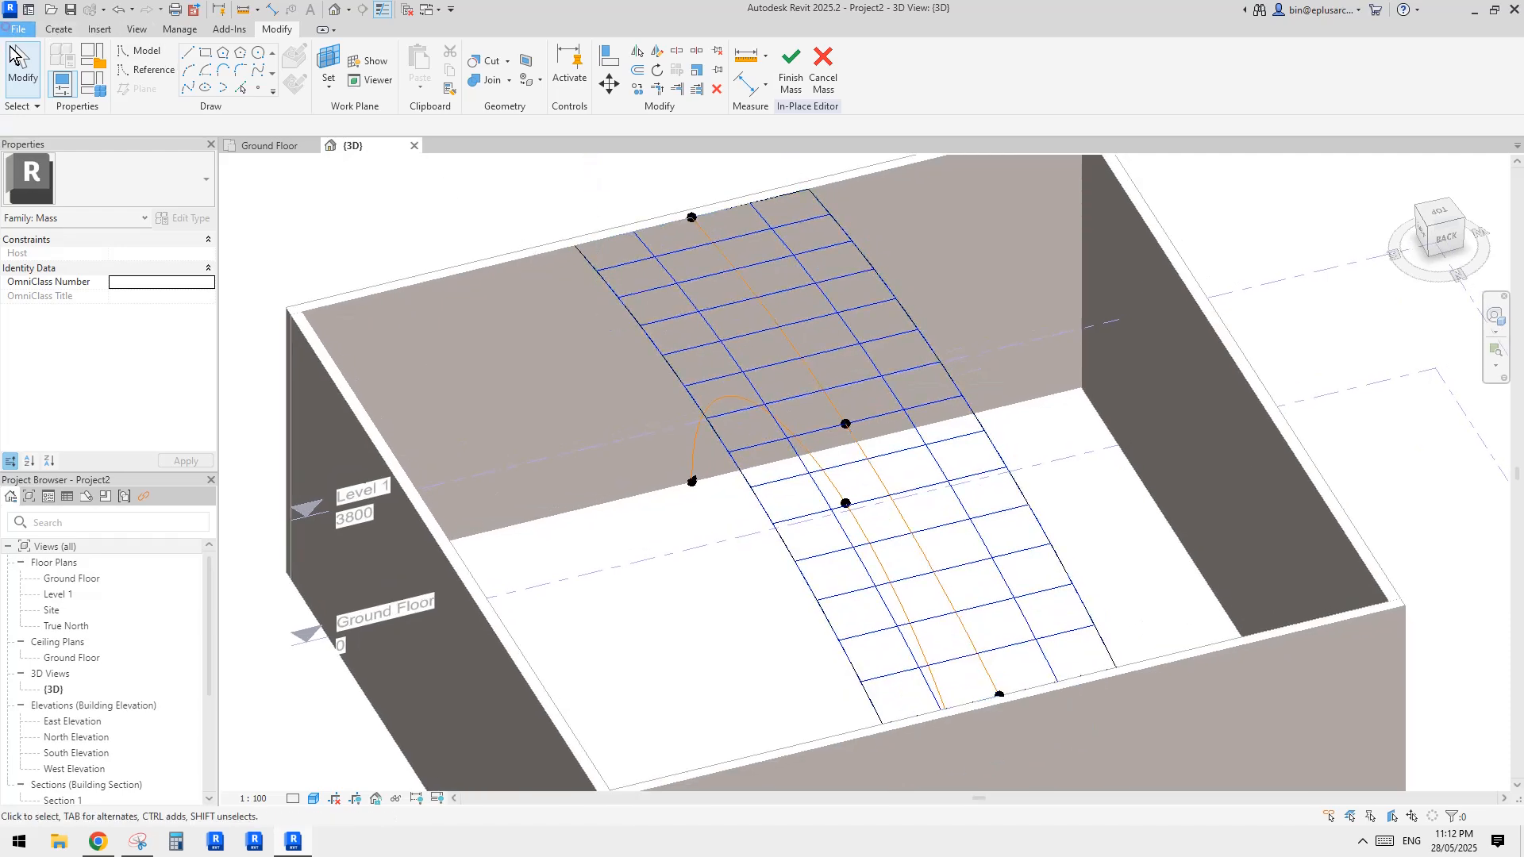
- Create a new family from the Metric Curtain Panel Pattern Based.rft template
click(18, 29)
mouse_move(48, 89)
click(196, 142)
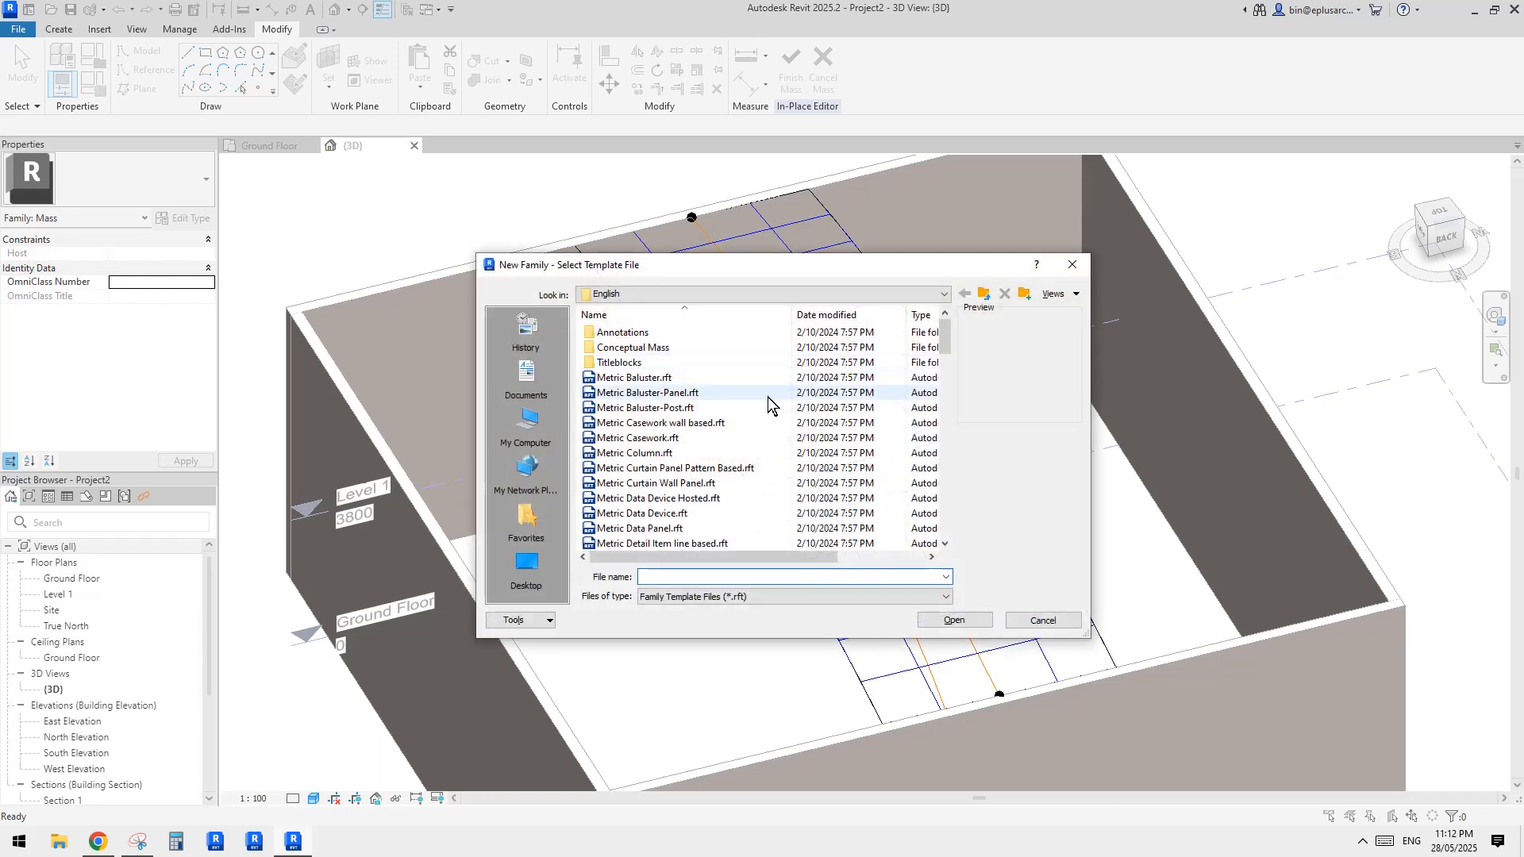
double_click(659, 469)
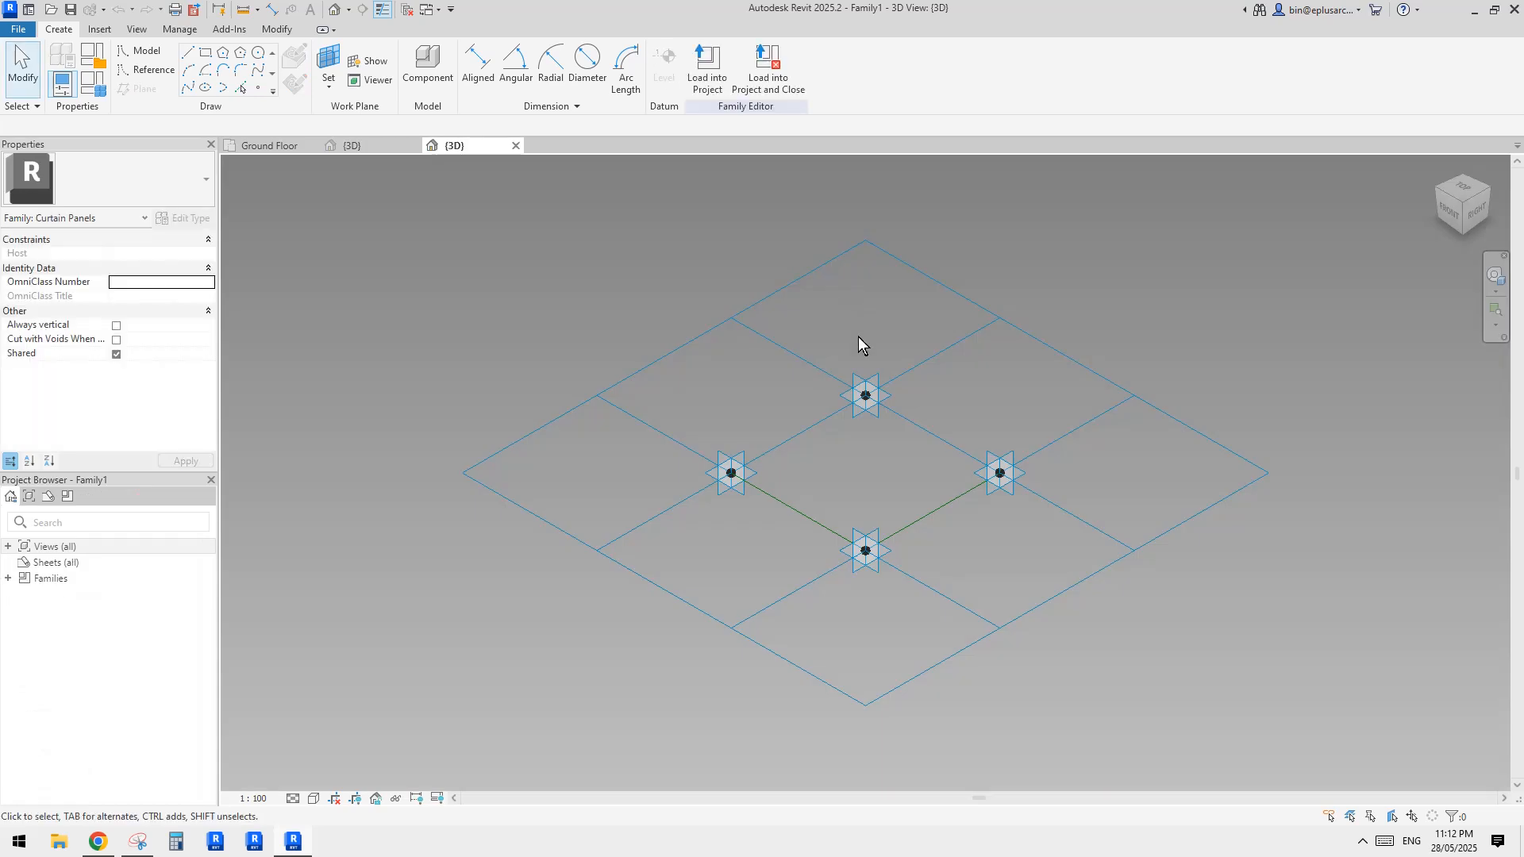
- Connect adaptive points 2 and 4 with a diagonal Spline Through Points
middle_drag(915, 414, 886, 373)
drag(764, 304, 940, 408)
drag(801, 324, 925, 413)
ctrl+drag(711, 496, 915, 601)
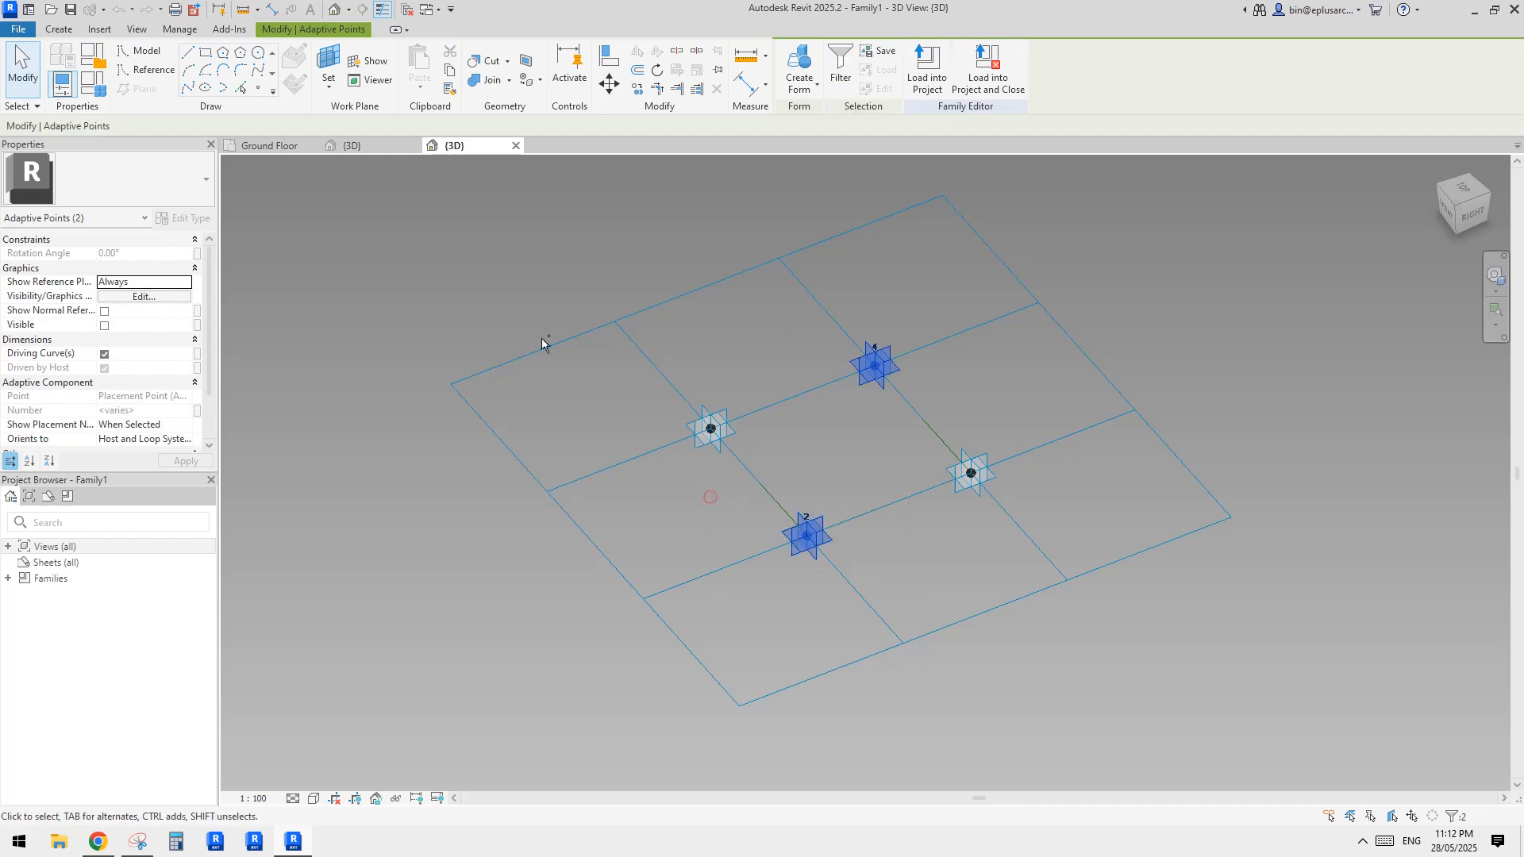
click(203, 87)
key(Escape)
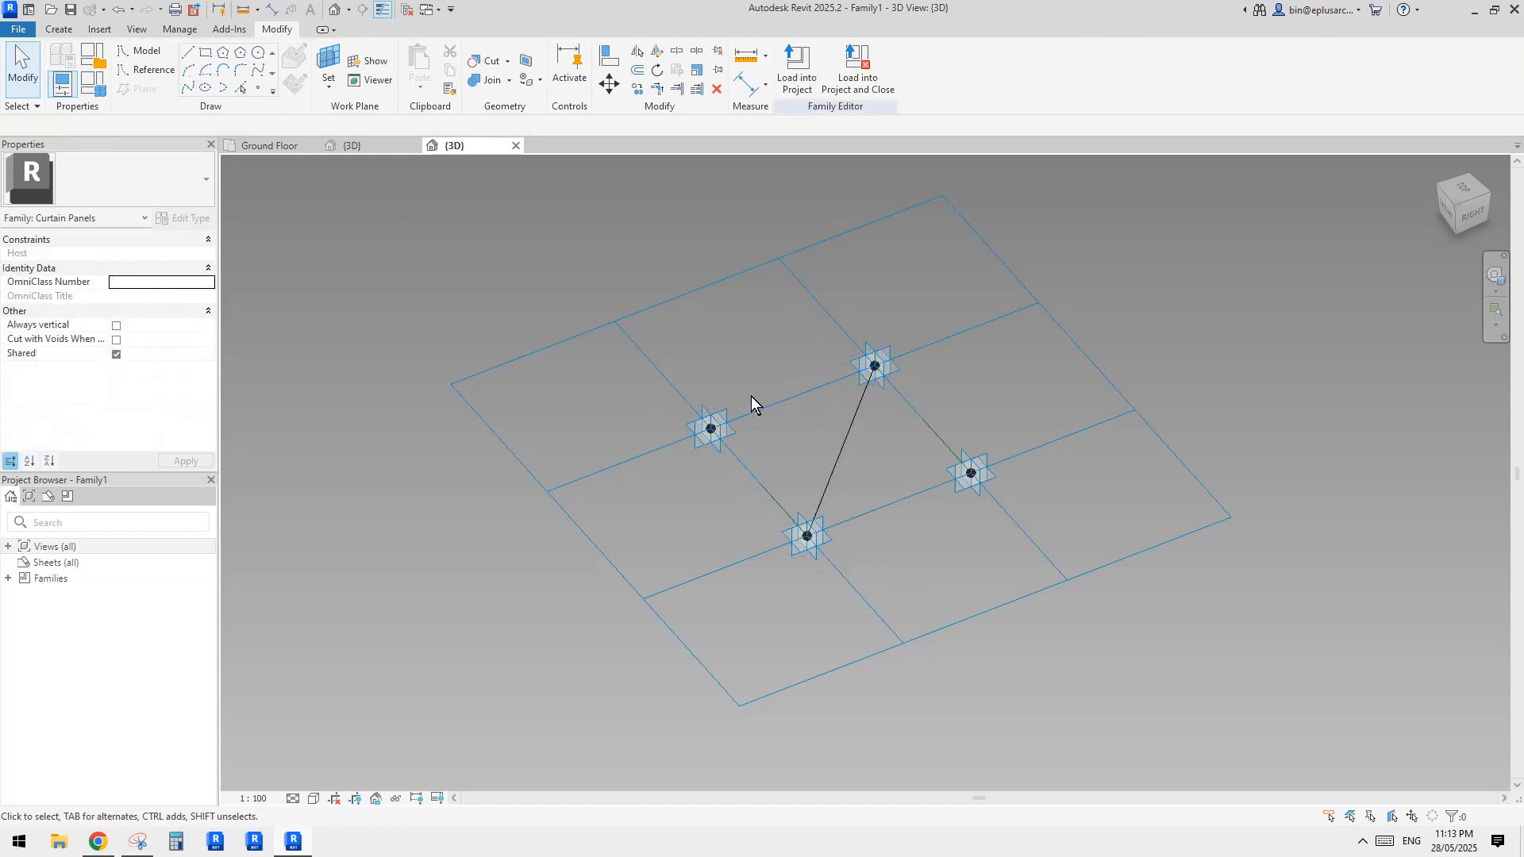
- Connect adaptive points 1 and 4, and points 1 and 2, with splines through points along two panel edges
drag(737, 460, 738, 462)
ctrl+drag(792, 318, 905, 389)
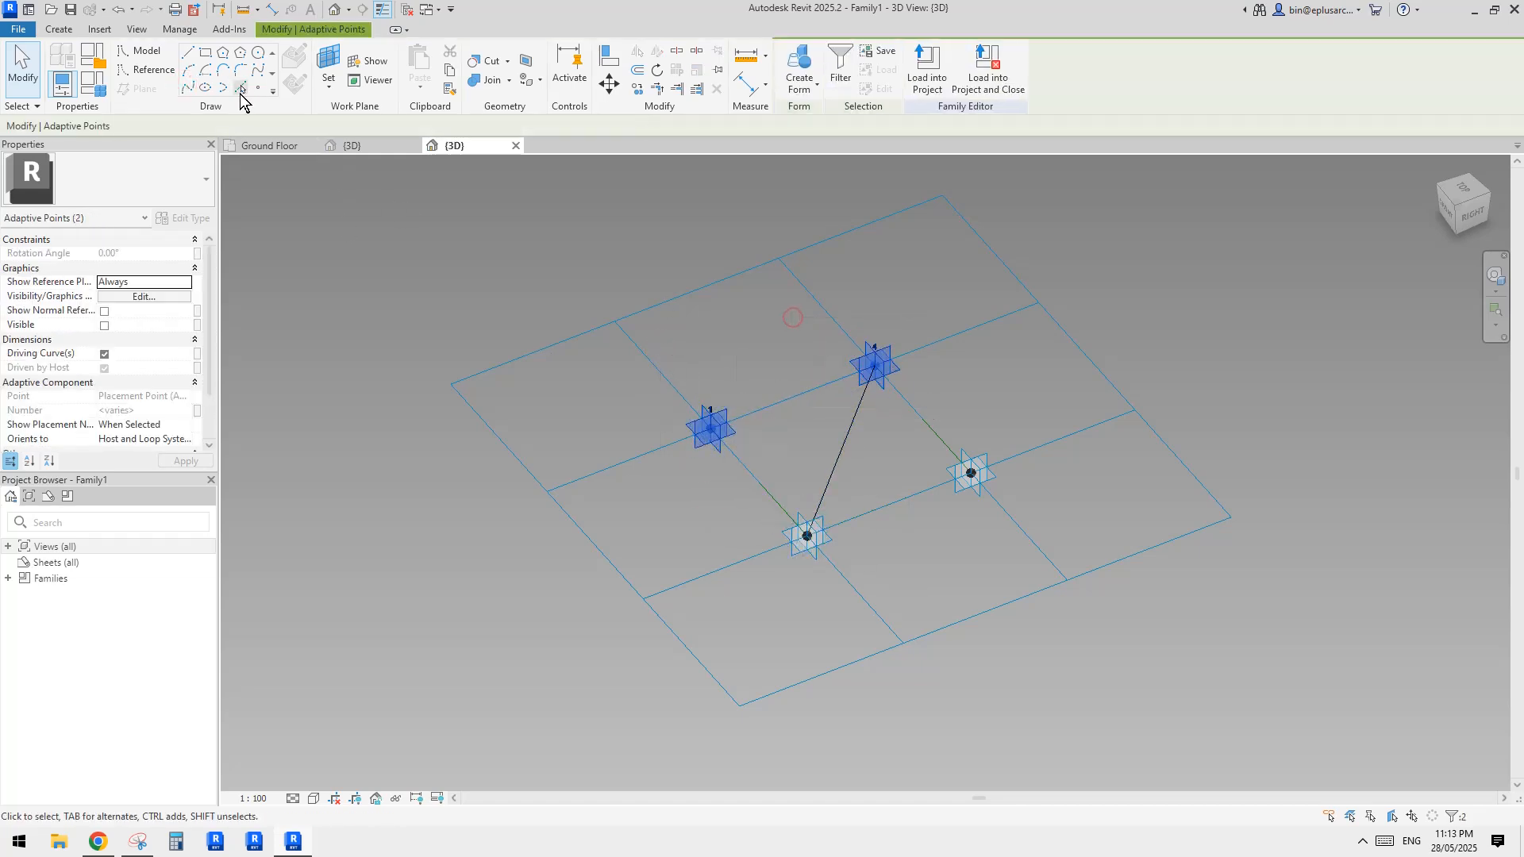
click(190, 89)
drag(693, 346, 844, 578)
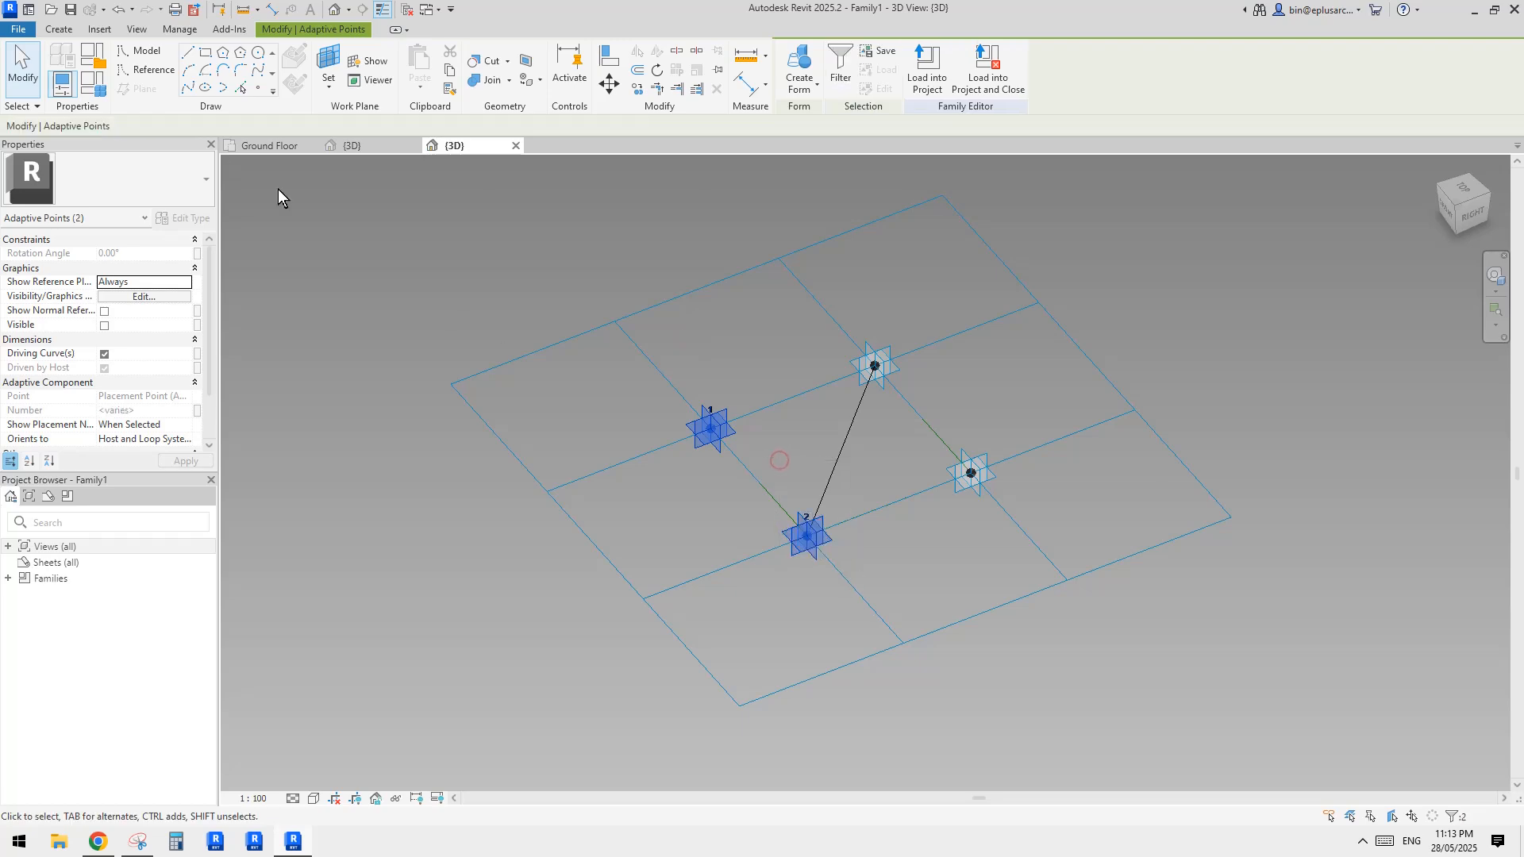
click(193, 88)
key(Escape)
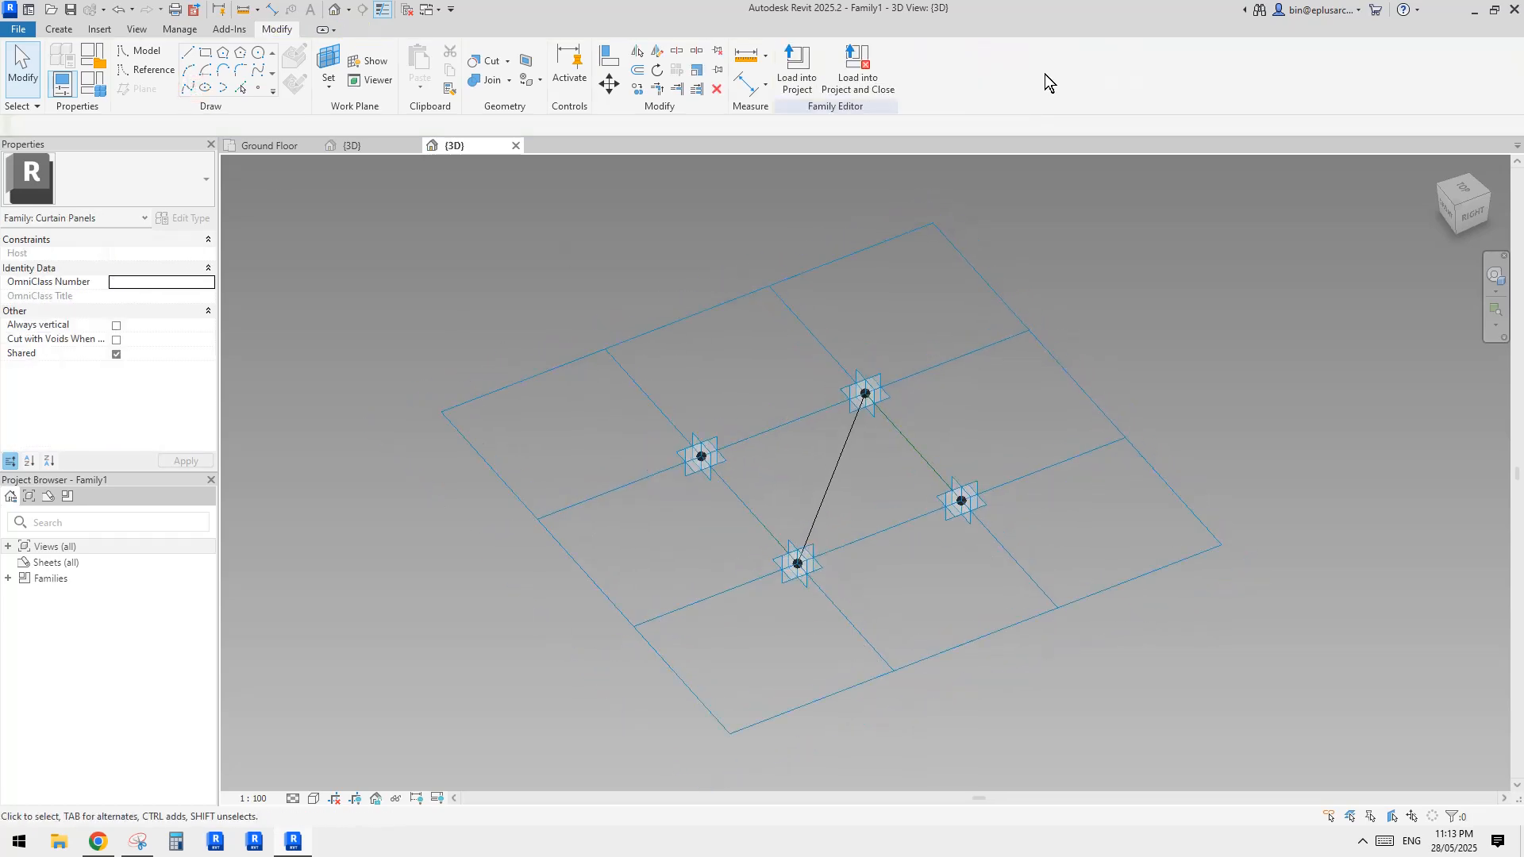
- Load the panel family into Project2 and apply its Rectangle Family1 type to the divided roof surface in the 3D view
click(797, 79)
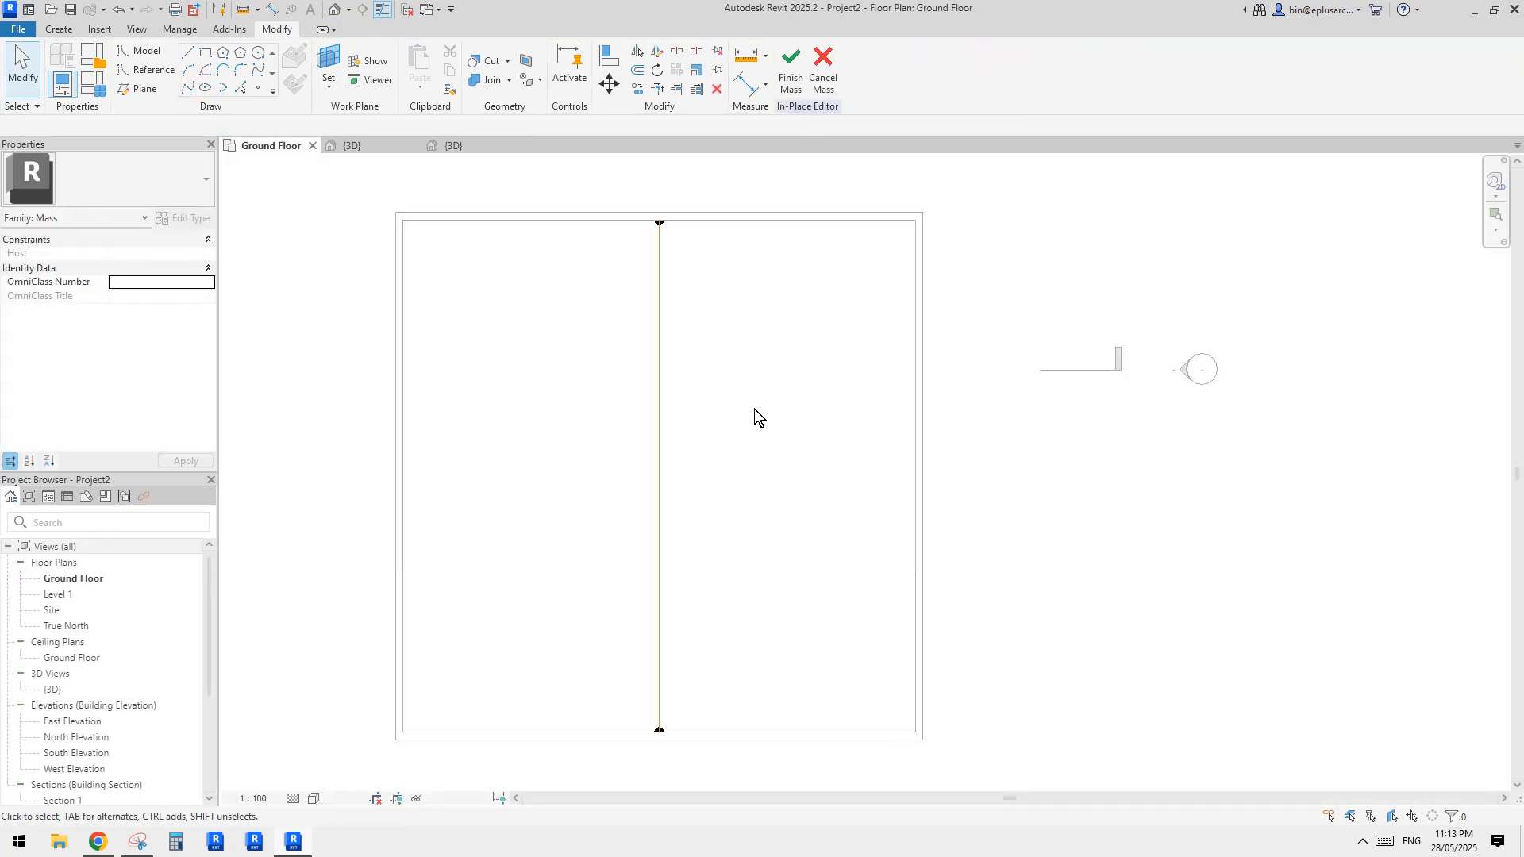
click(330, 14)
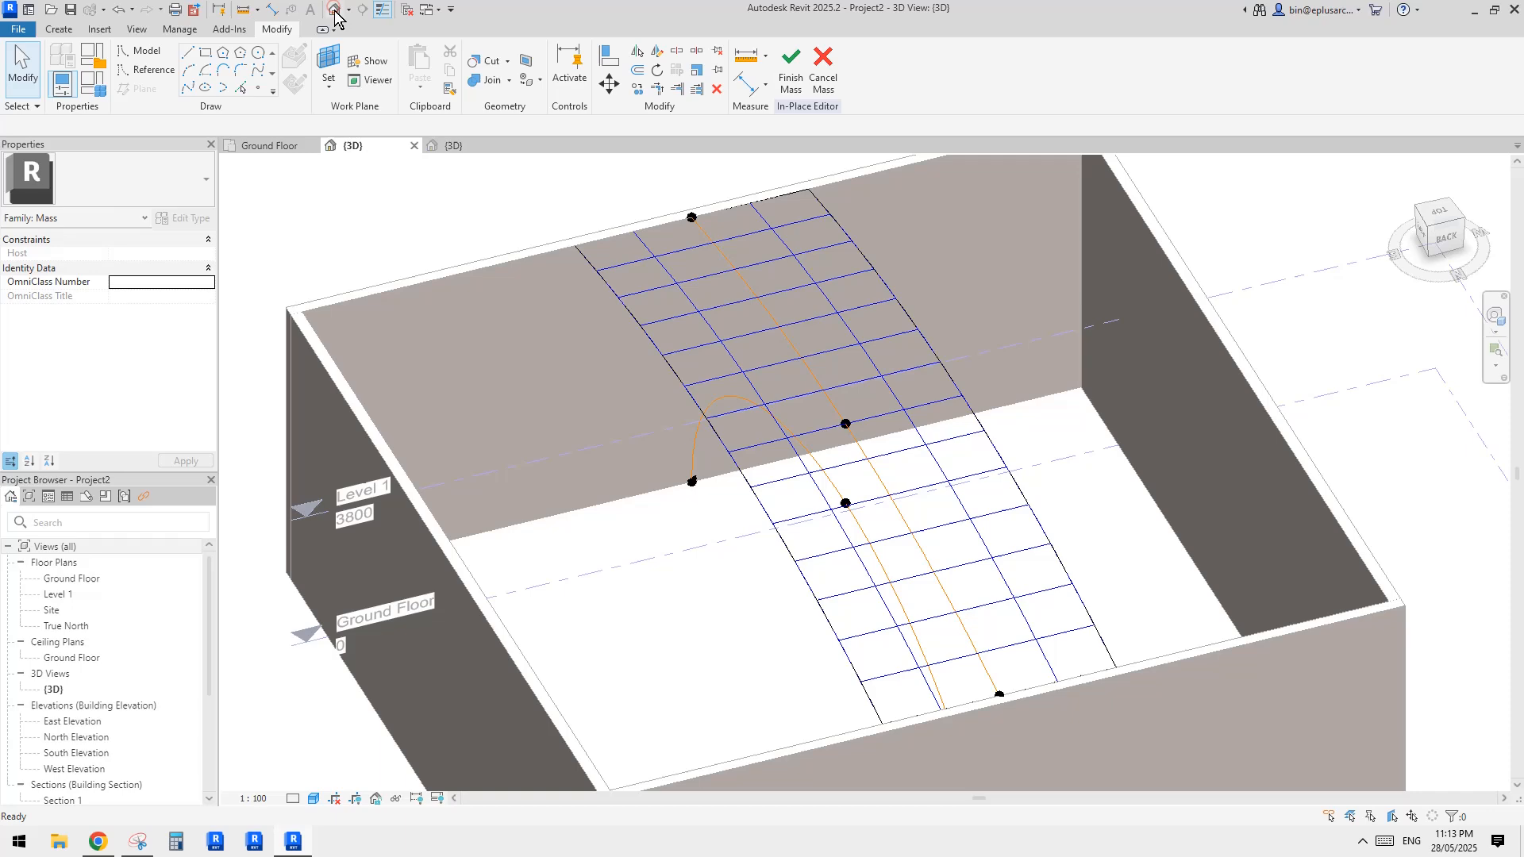
click(858, 379)
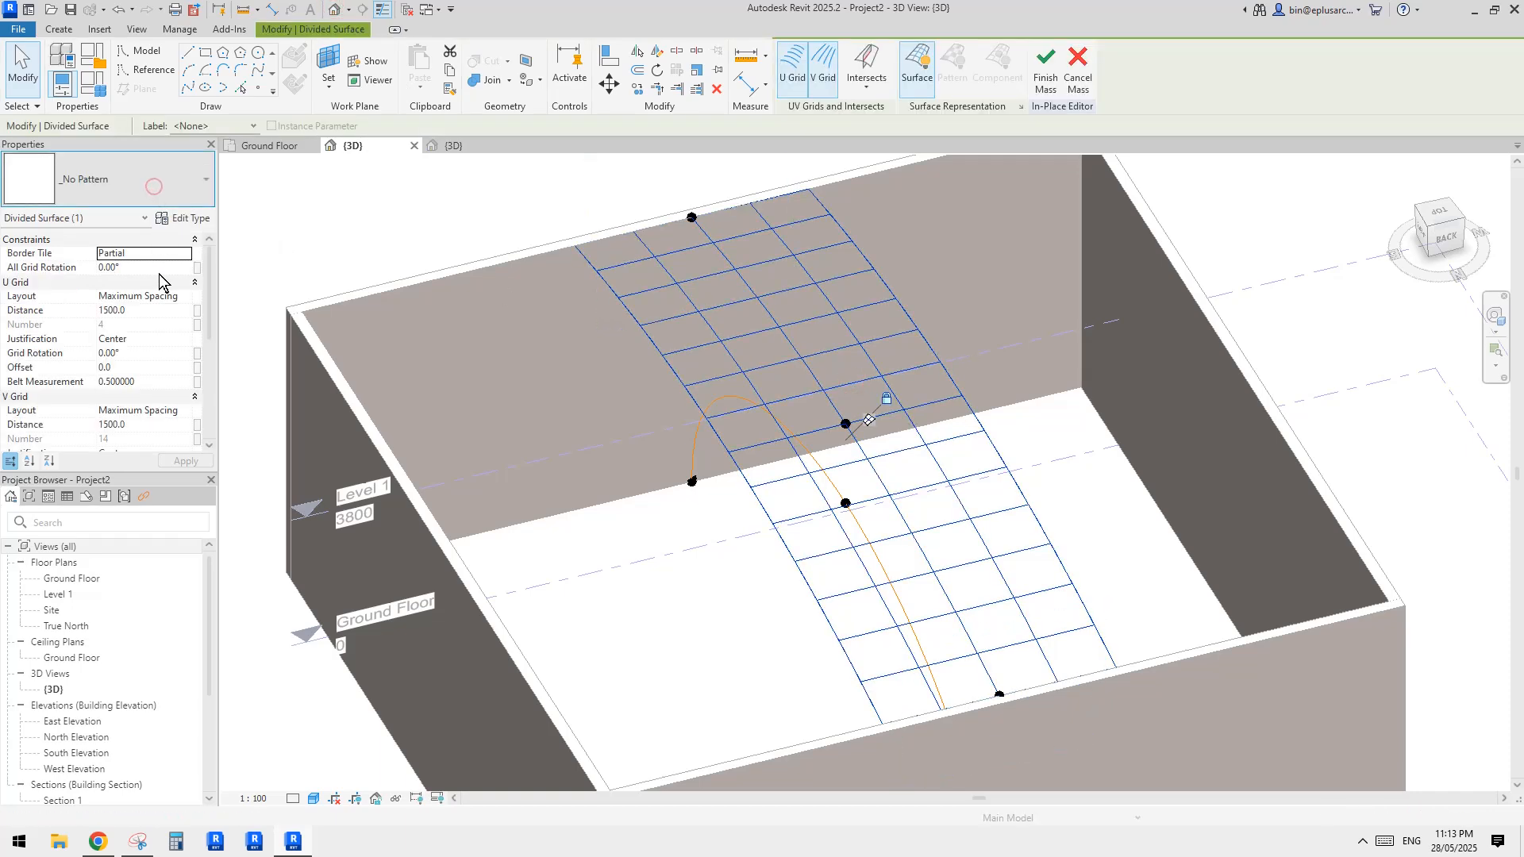
click(111, 179)
scroll(117, 459, down, 2)
click(44, 473)
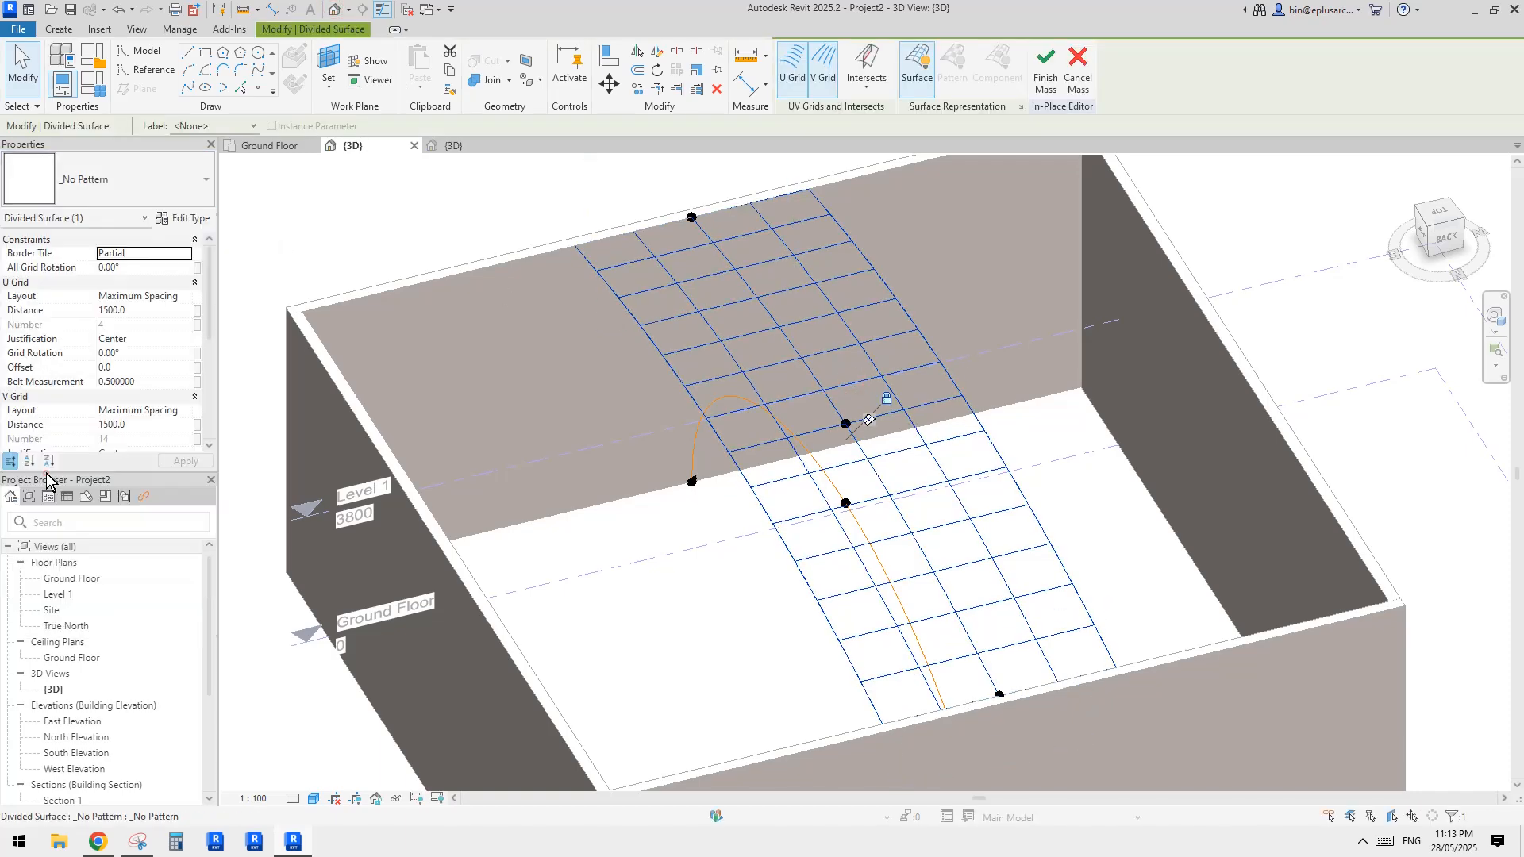
key(Escape)
- Examine the triangulated panel pattern on the curved roof surface from several angles
shift+middle_drag(1284, 479, 1238, 374)
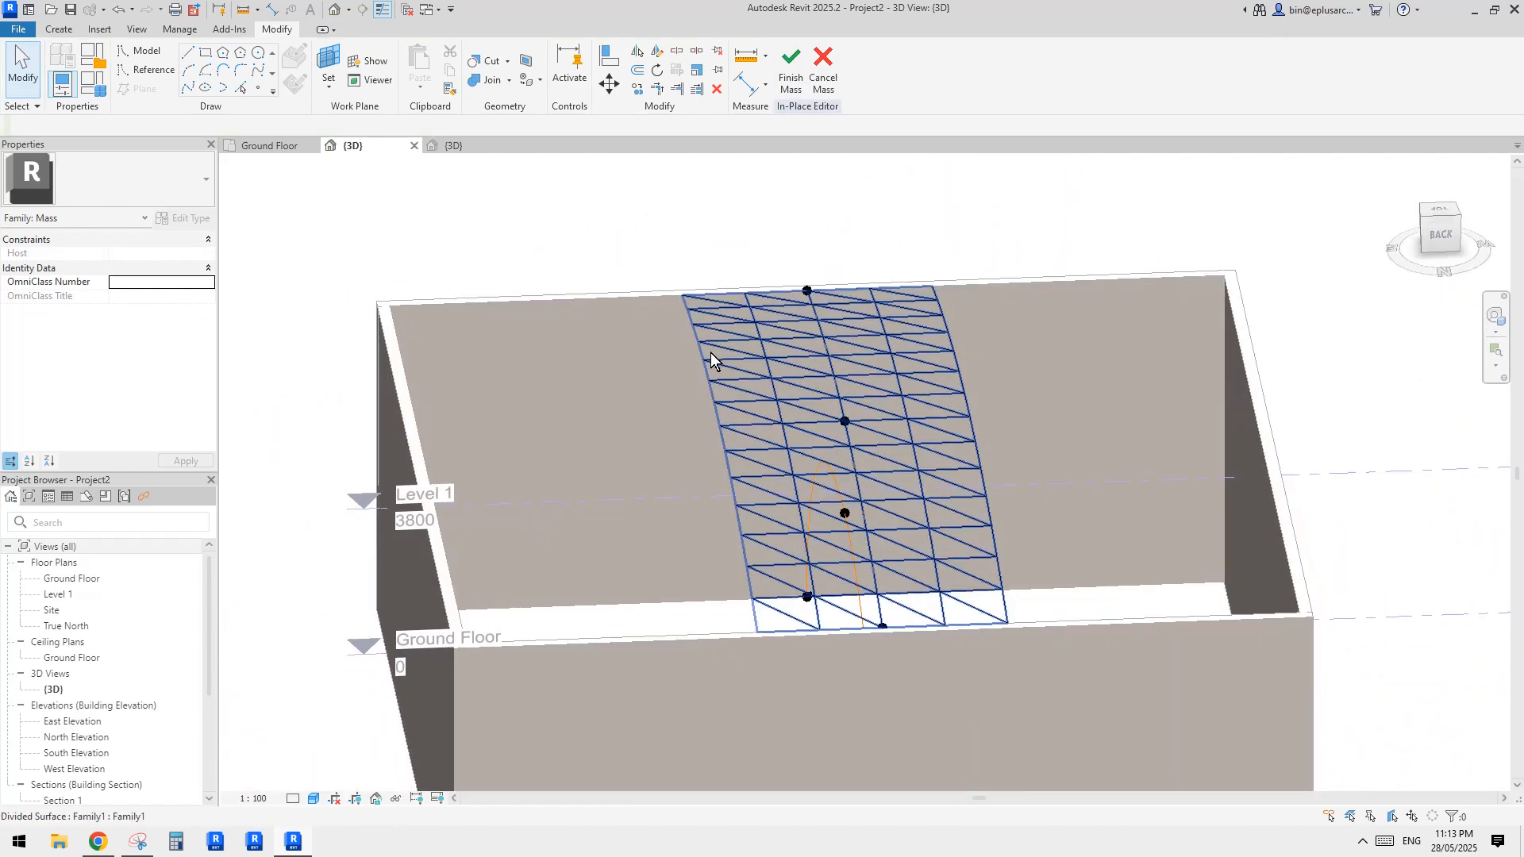
shift+middle_drag(1129, 415, 981, 453)
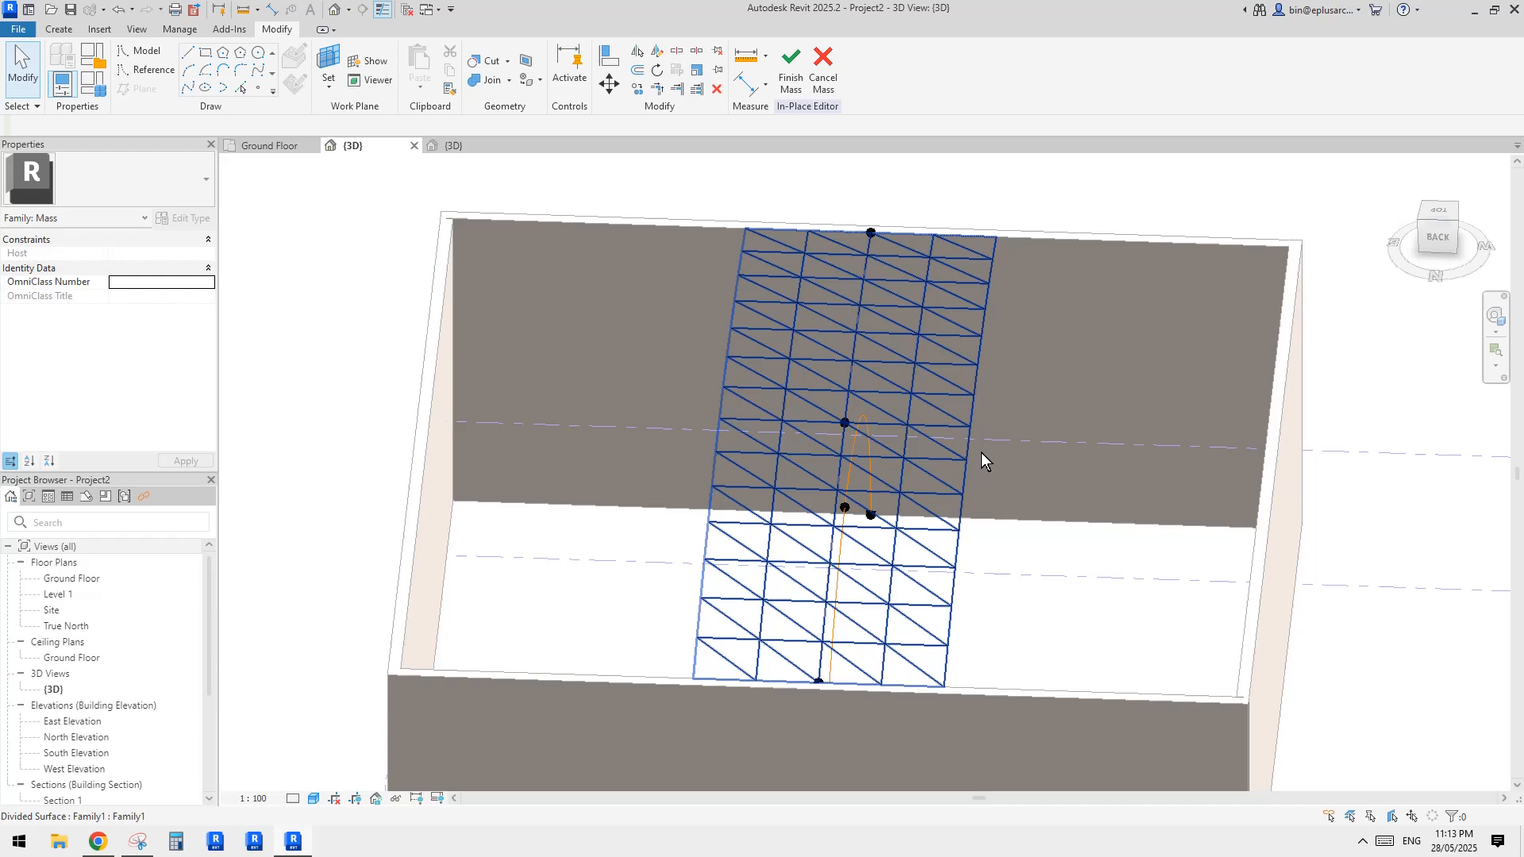
click(859, 391)
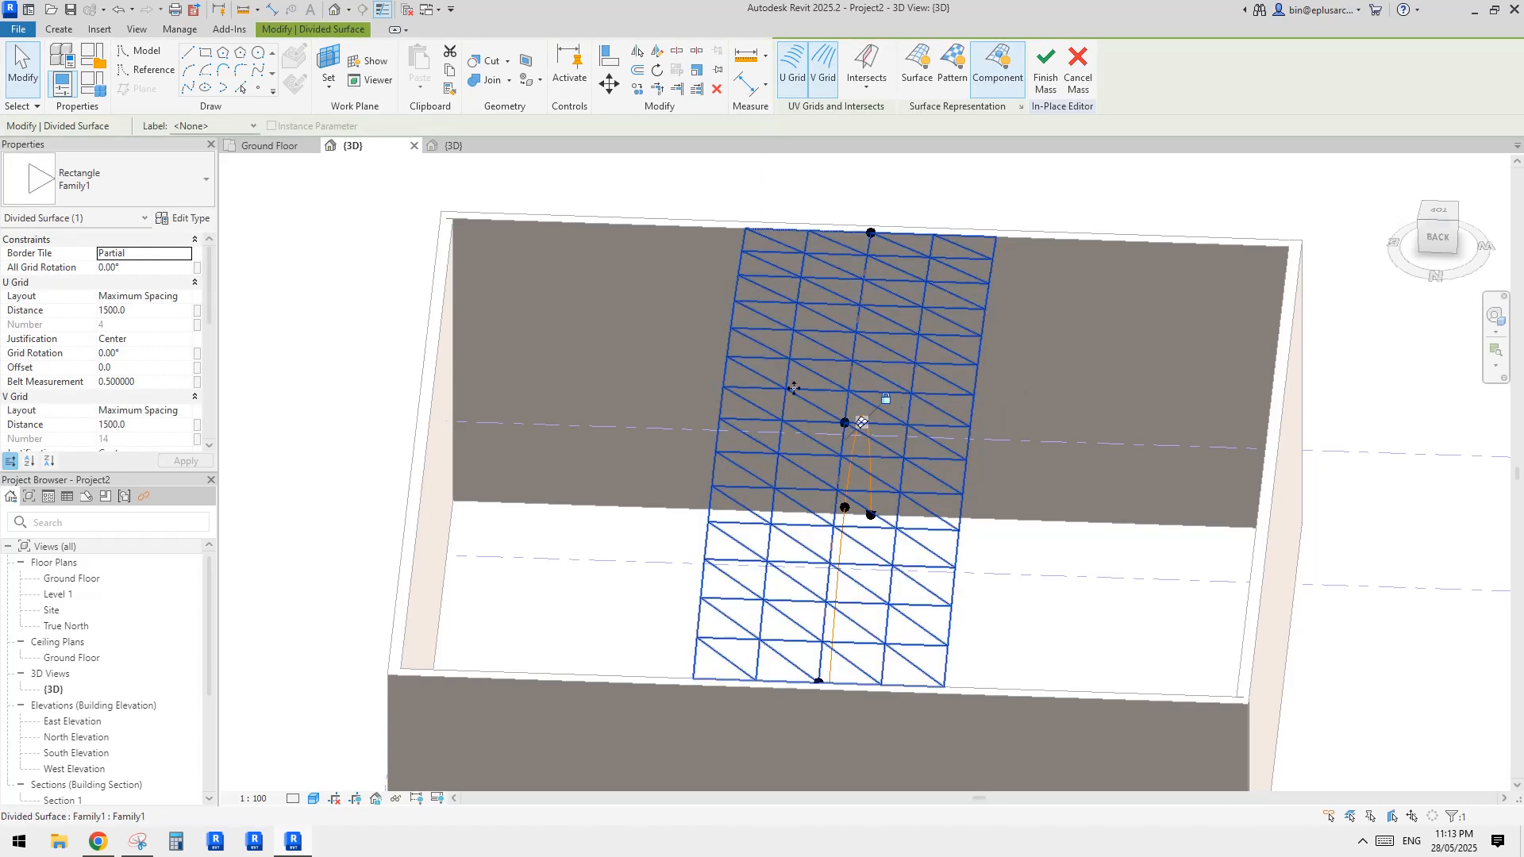
key(Escape)
mouse_move(708, 432)
shift+middle_down()
mouse_move(948, 457)
mouse_move(970, 386)
shift+middle_up()
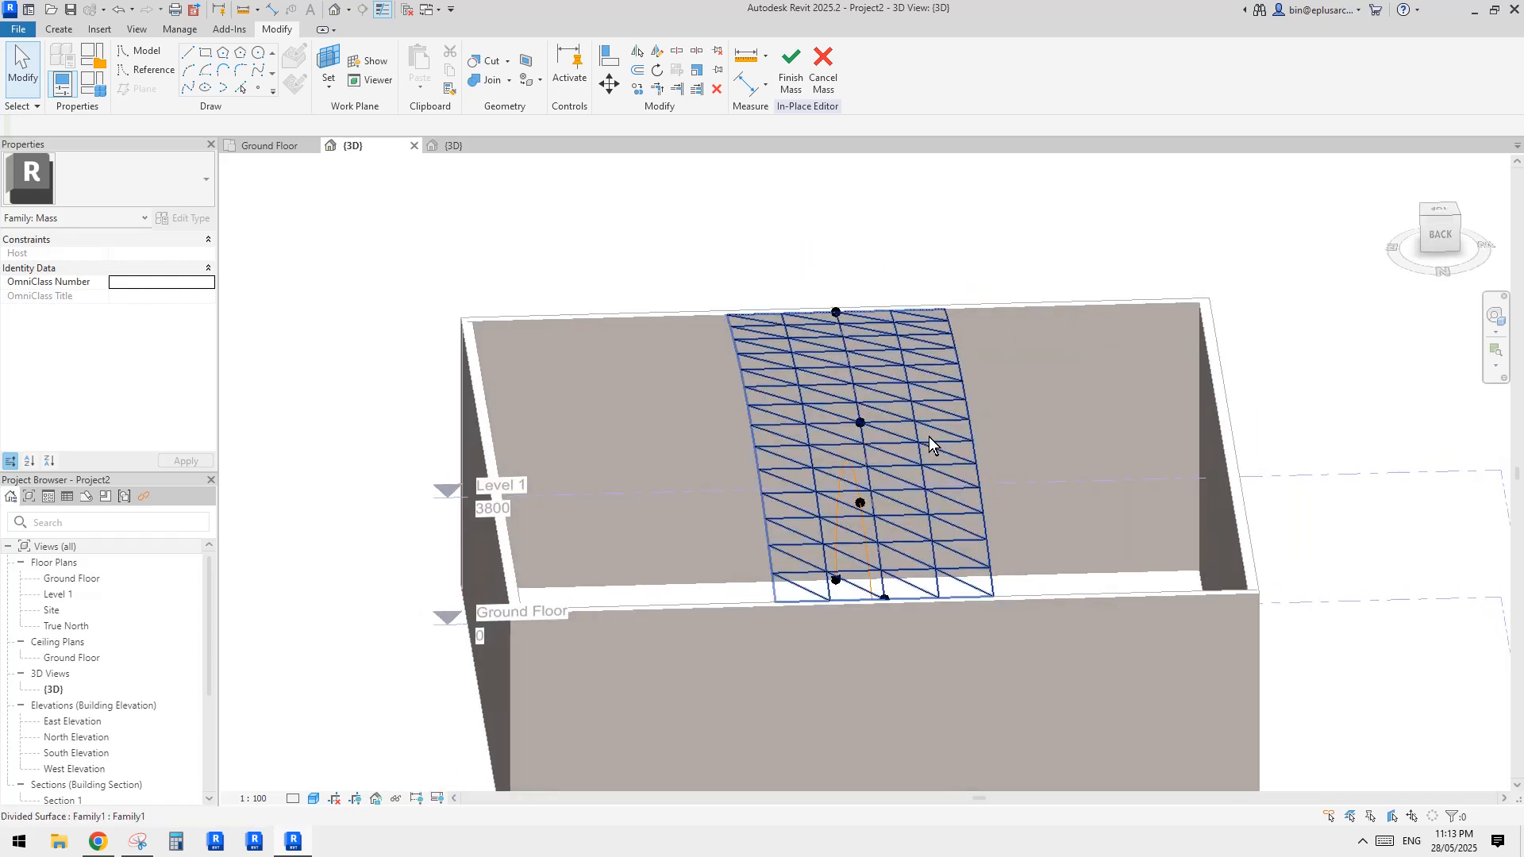
shift+middle_drag(929, 436, 1055, 516)
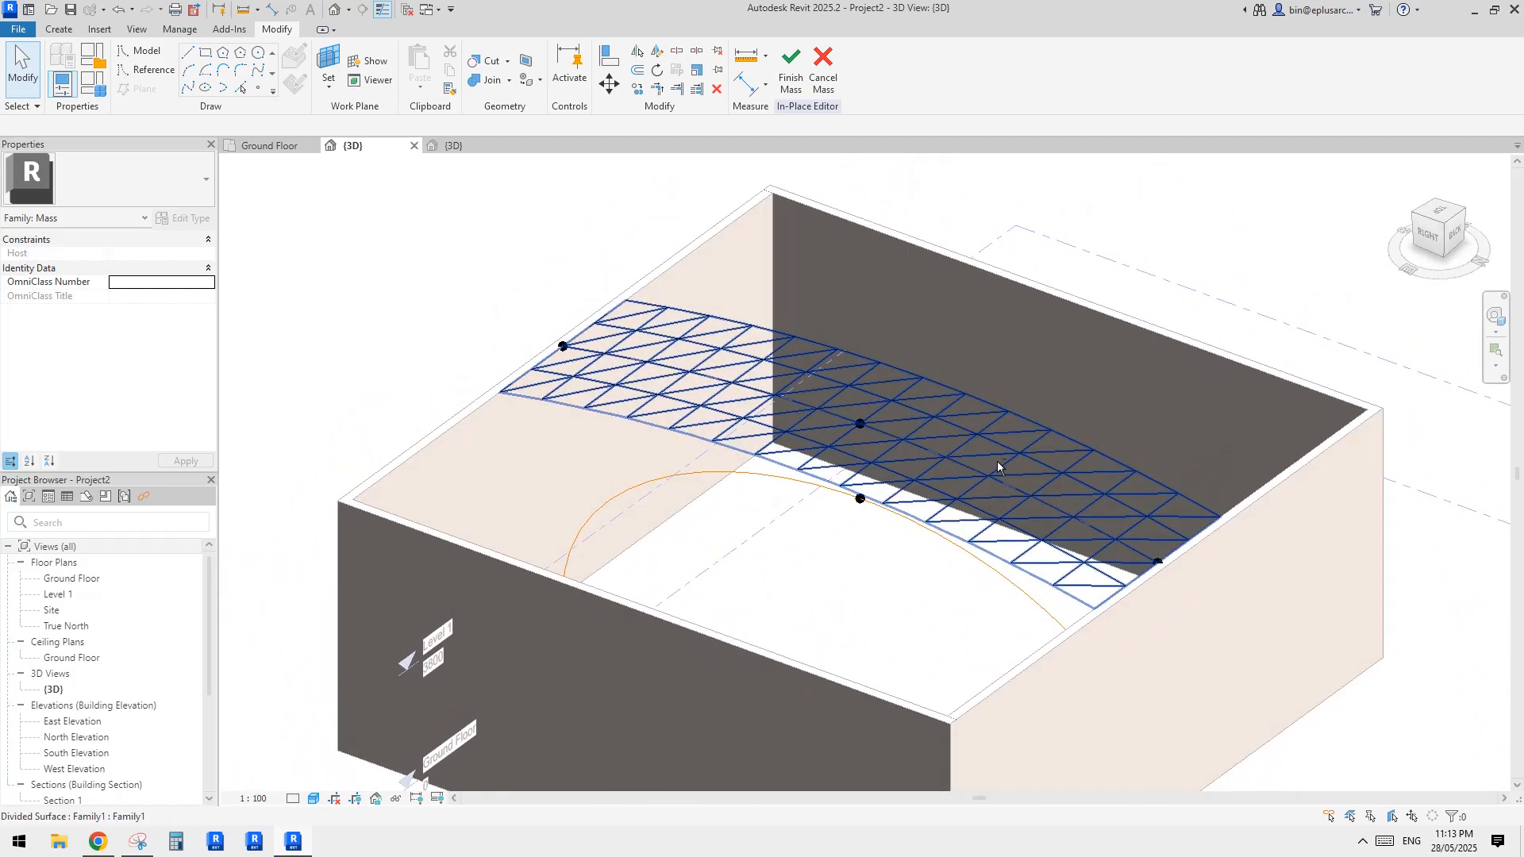
scroll(1003, 436, up, 2)
shift+middle_drag(997, 438, 868, 575)
- Divide the lower arched reference line into a divided path
click(952, 516)
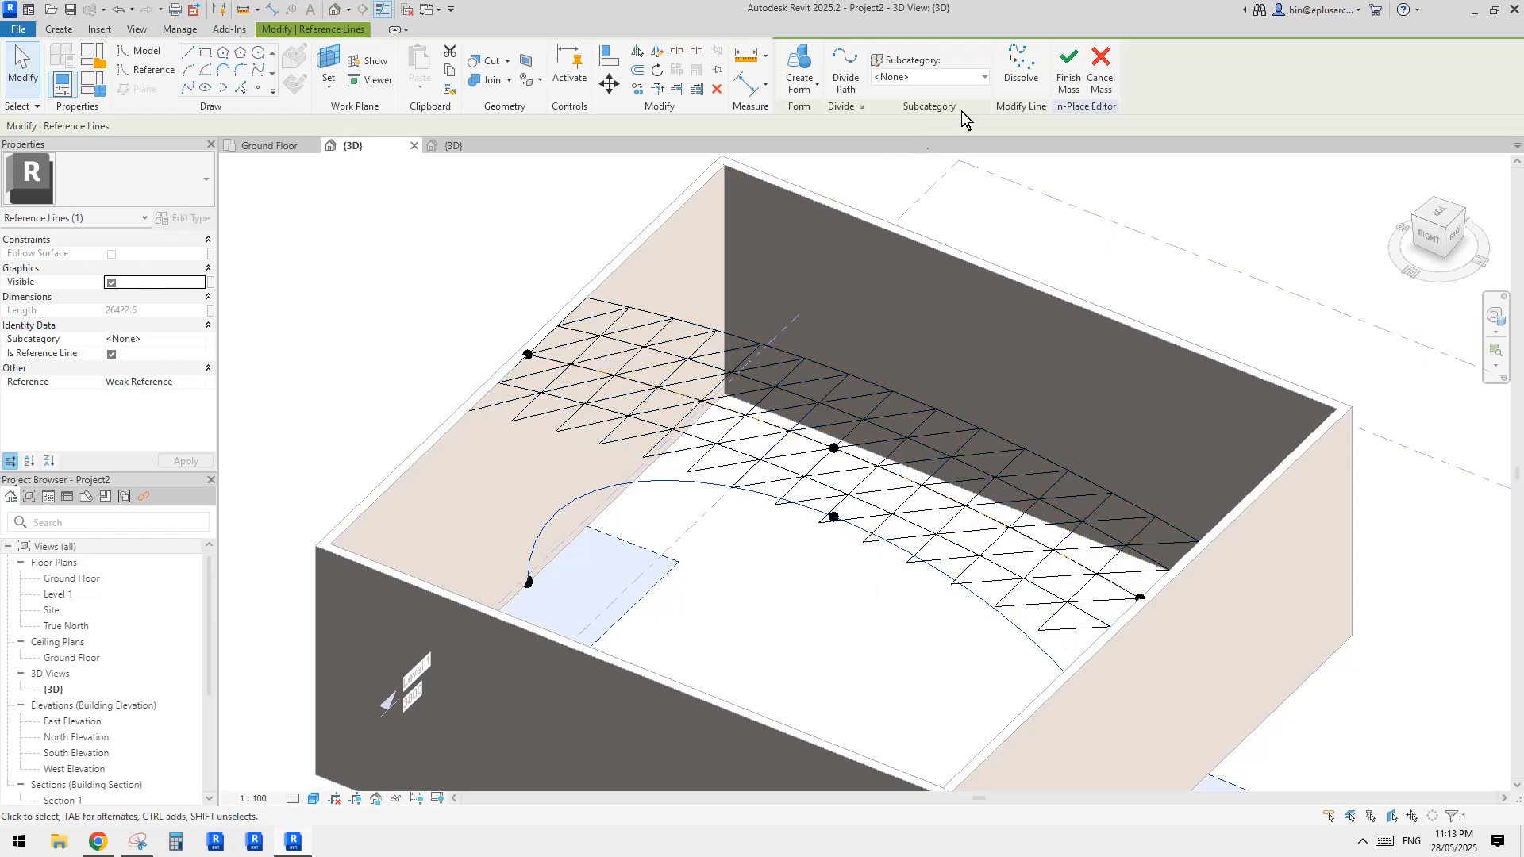
shift+middle_drag(861, 476, 876, 431)
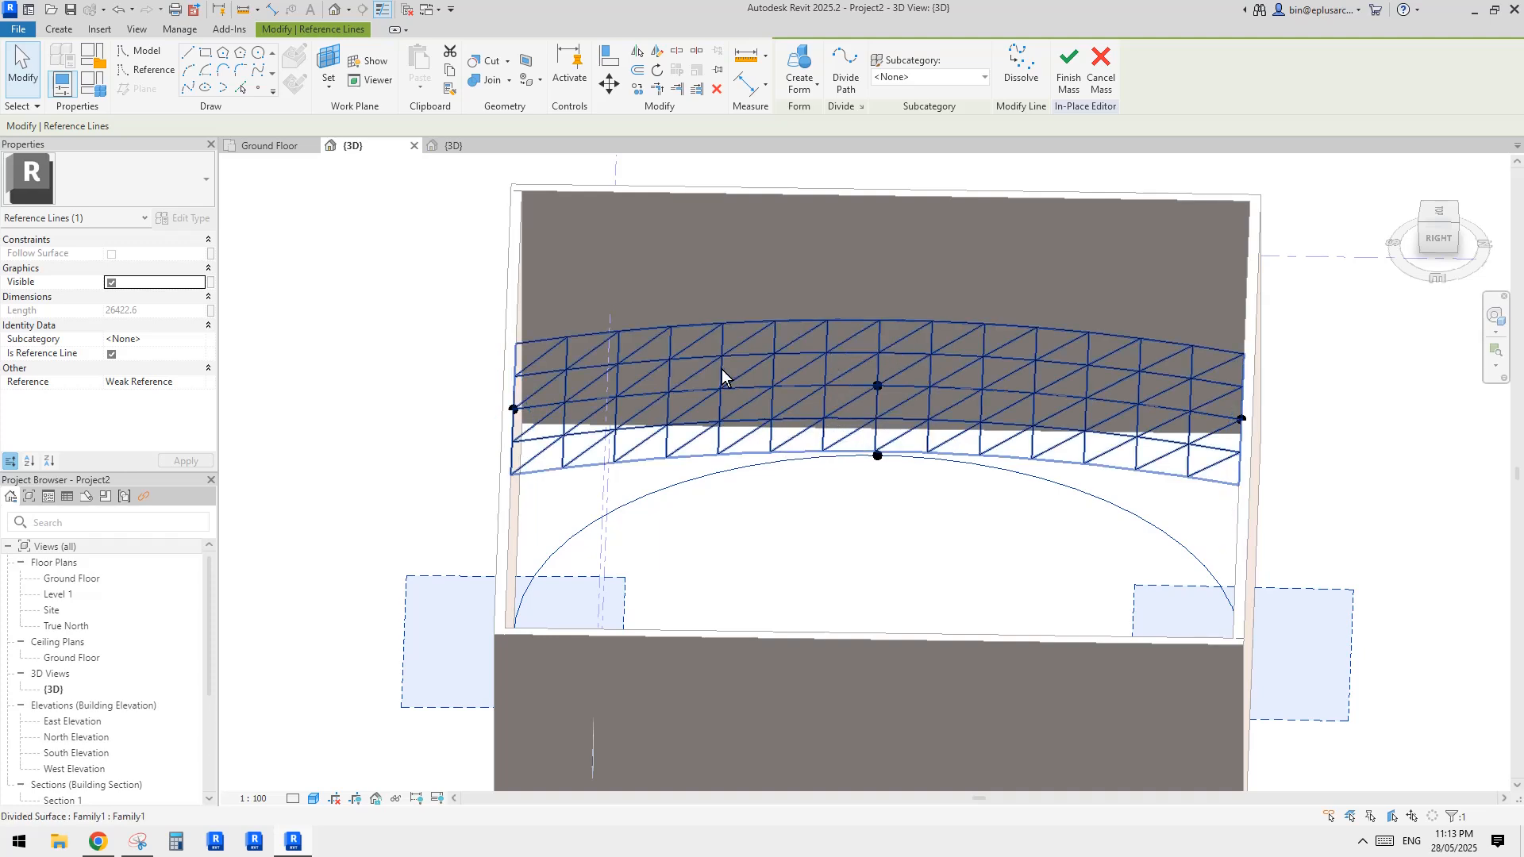
shift+middle_drag(718, 397, 905, 450)
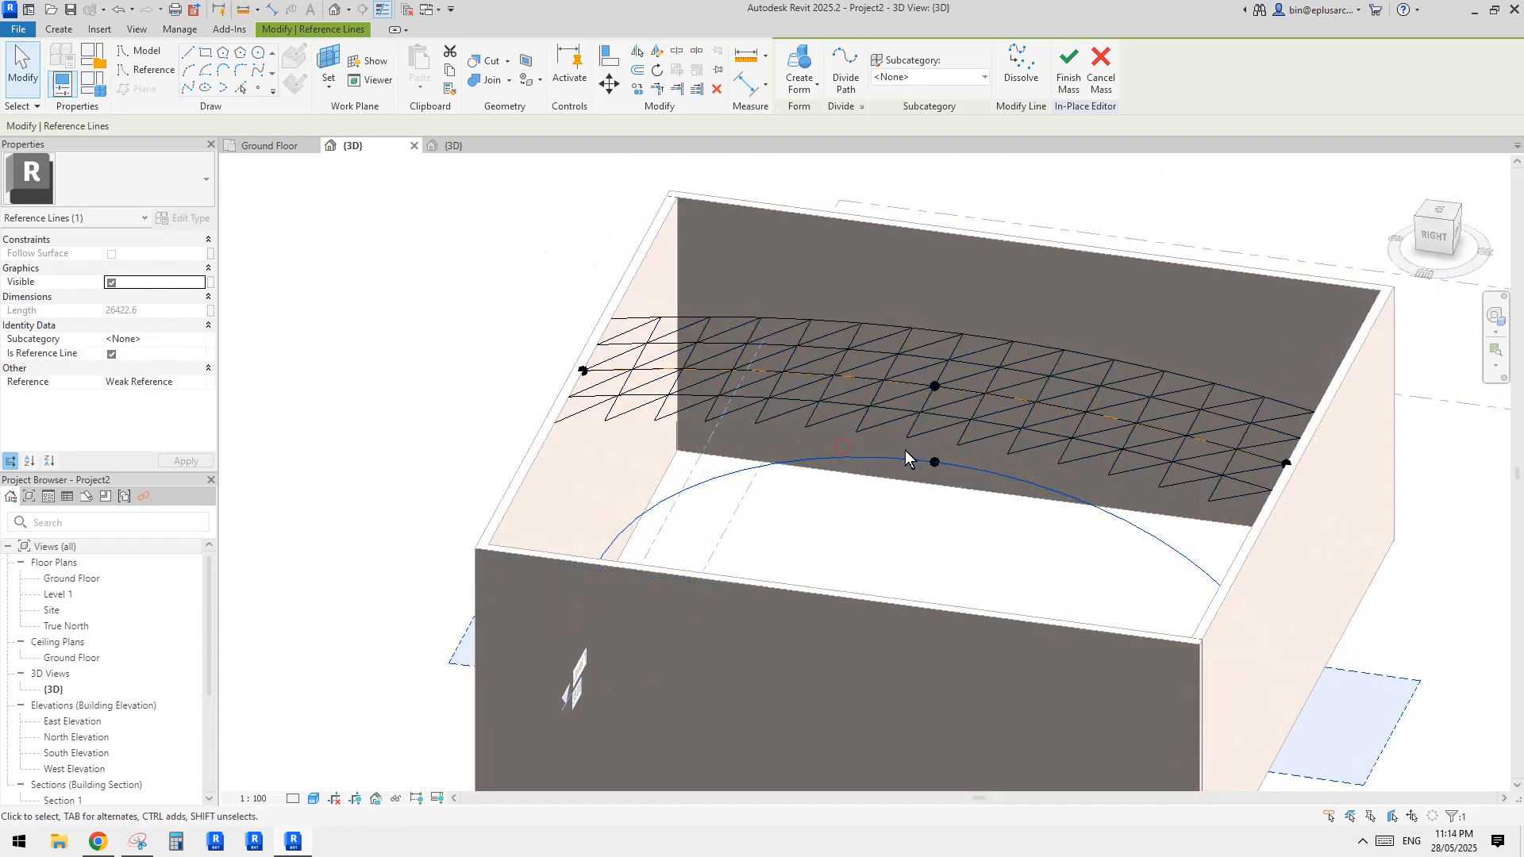
click(844, 77)
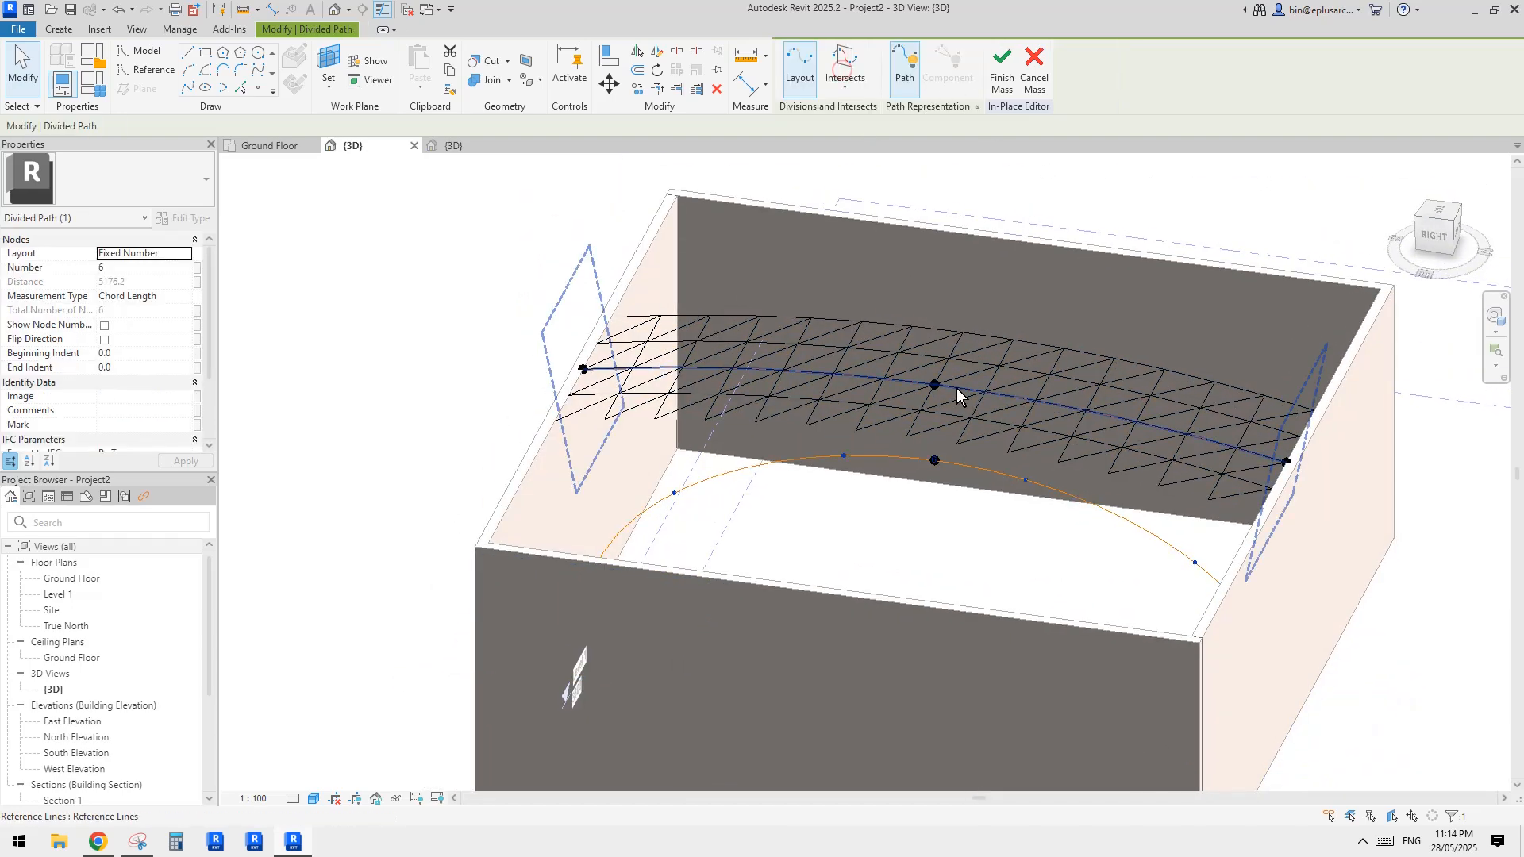
- Try 8 and 9 nodes on the lower arch's divided path
click(935, 461)
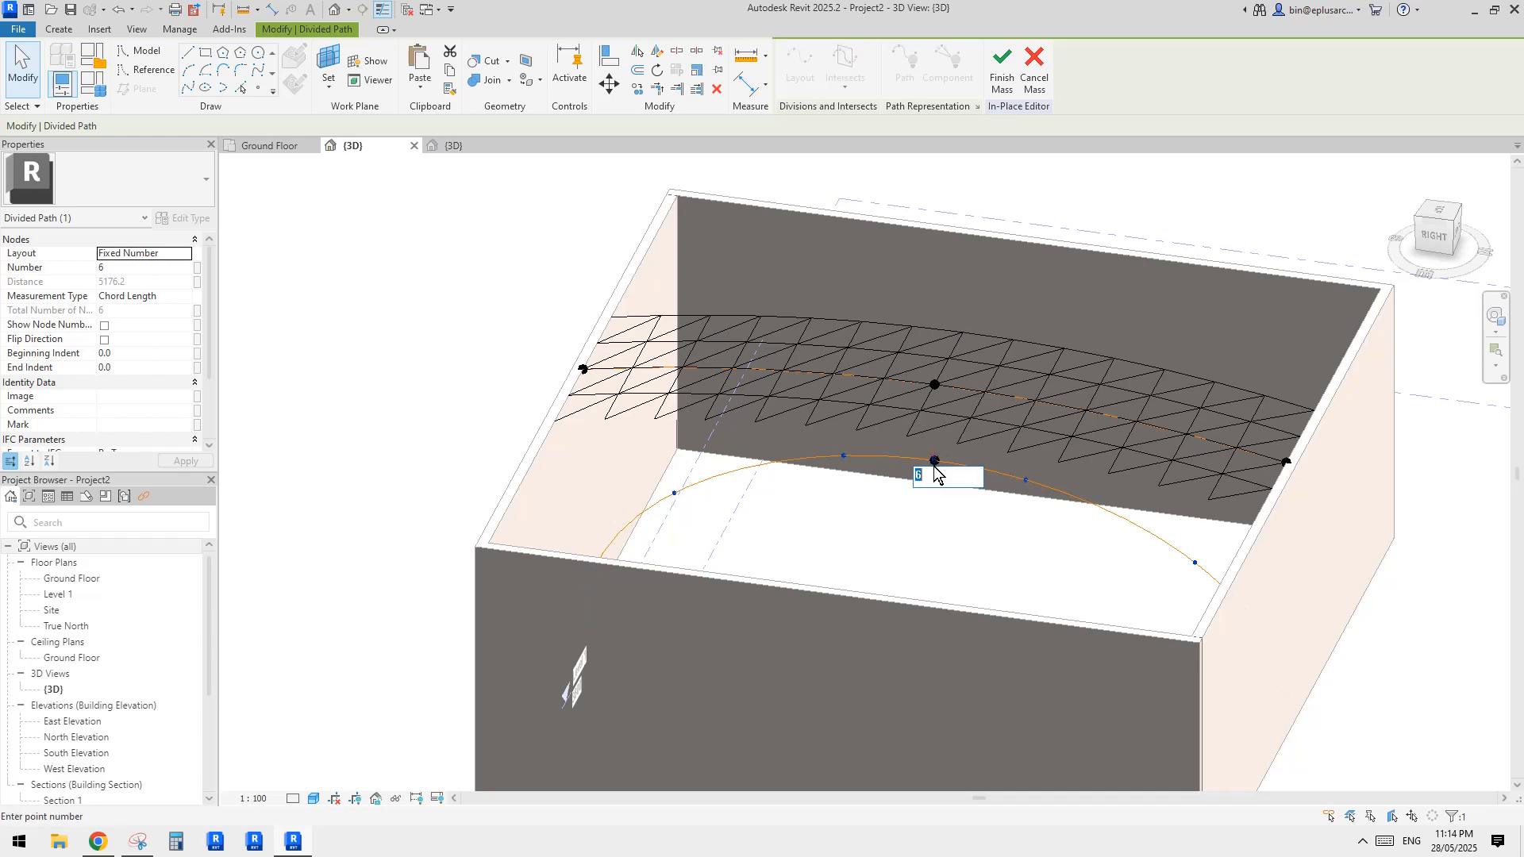
text(8)
key(Return)
shift+middle_drag(979, 445, 961, 461)
click(958, 459)
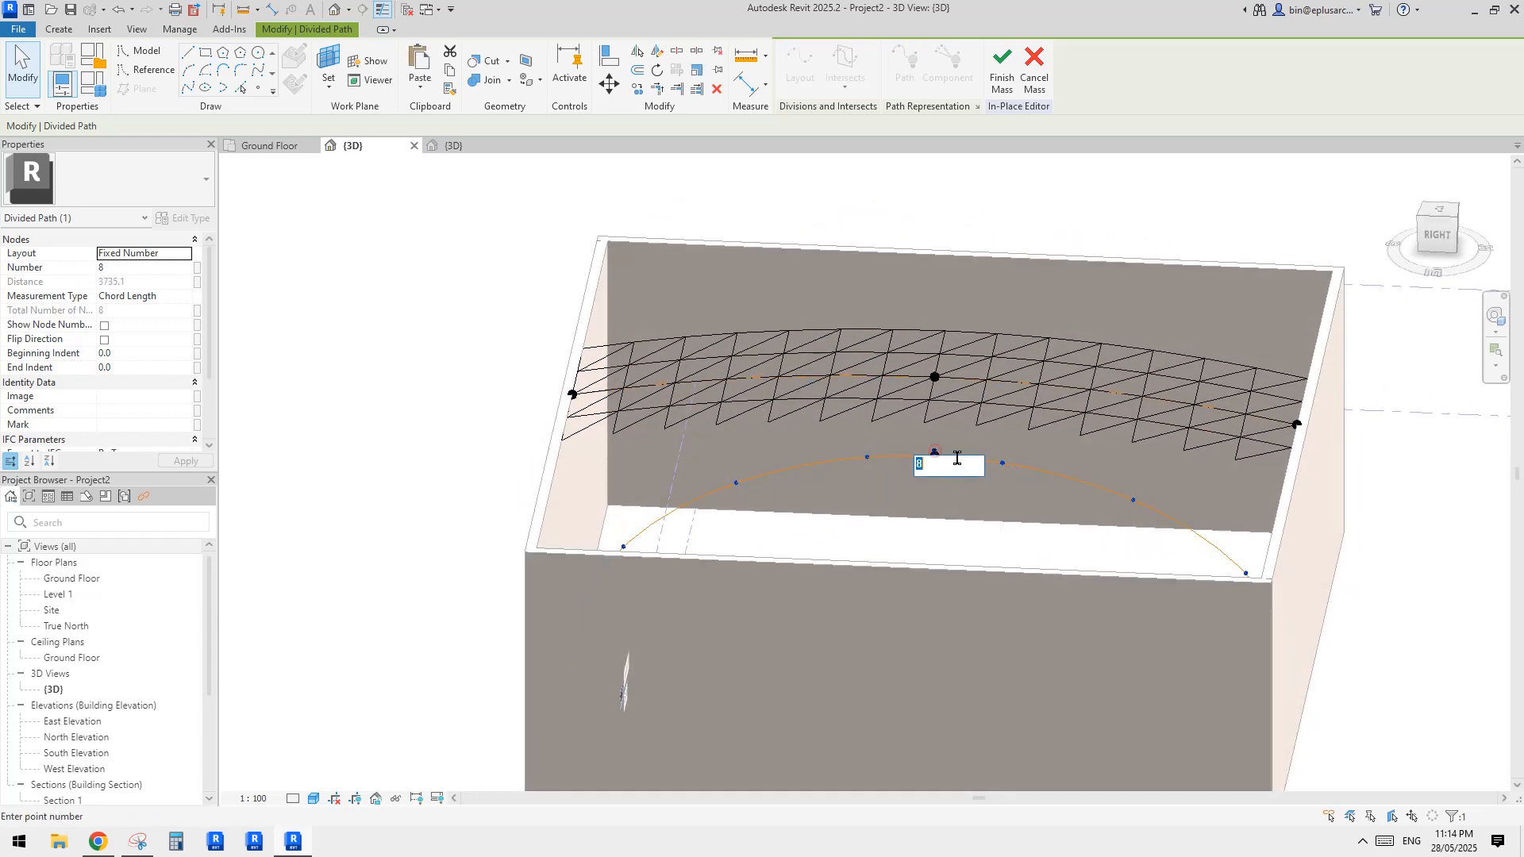
text(9)
key(Return)
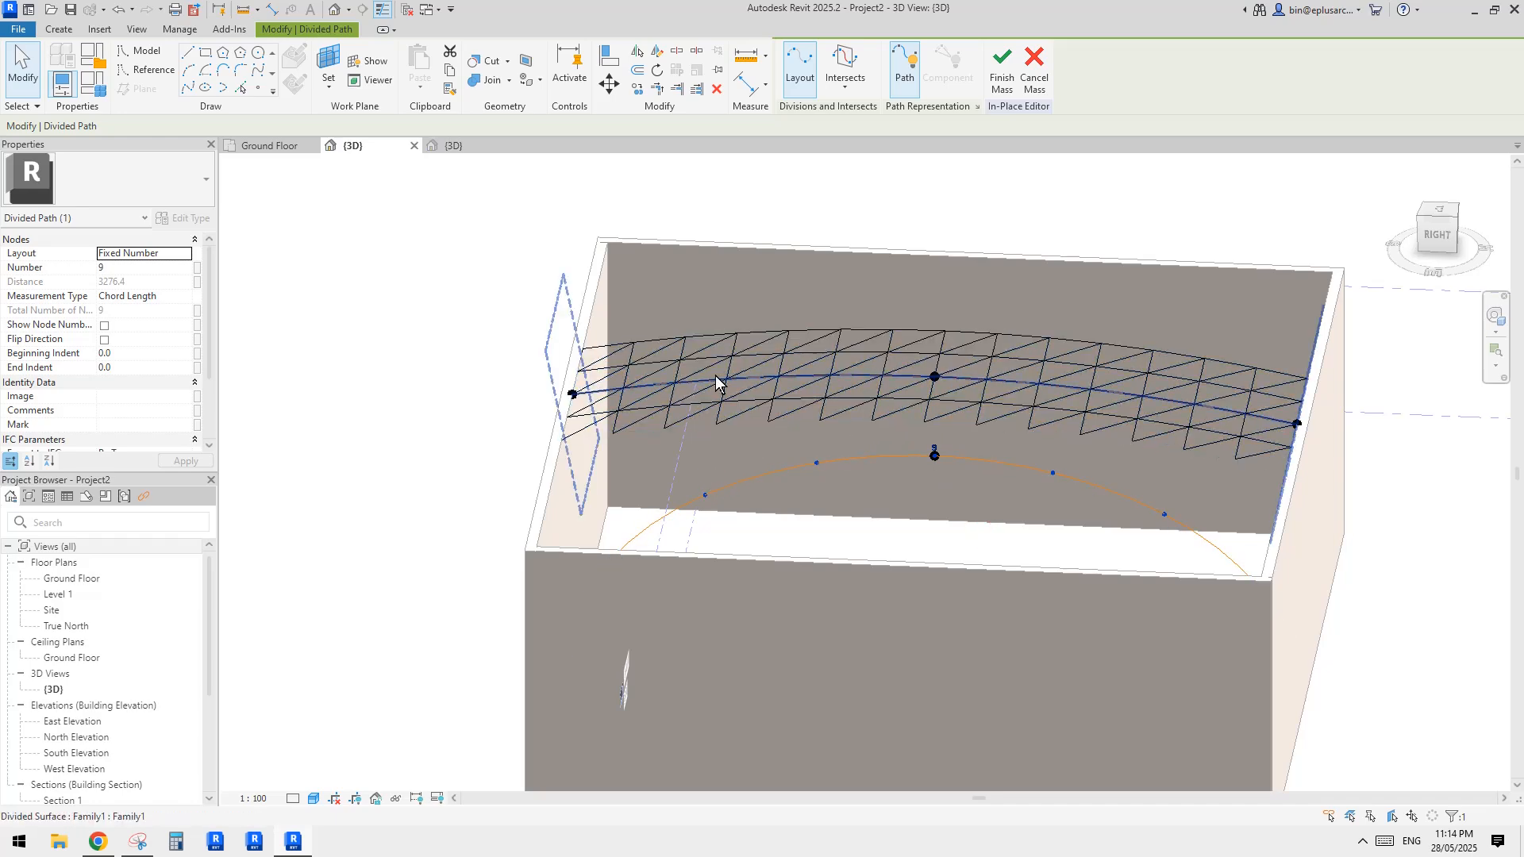
- Switch to Chrome to check the arch supports in the reference roof photo, and return to Revit
shift+middle_drag(717, 381, 699, 500)
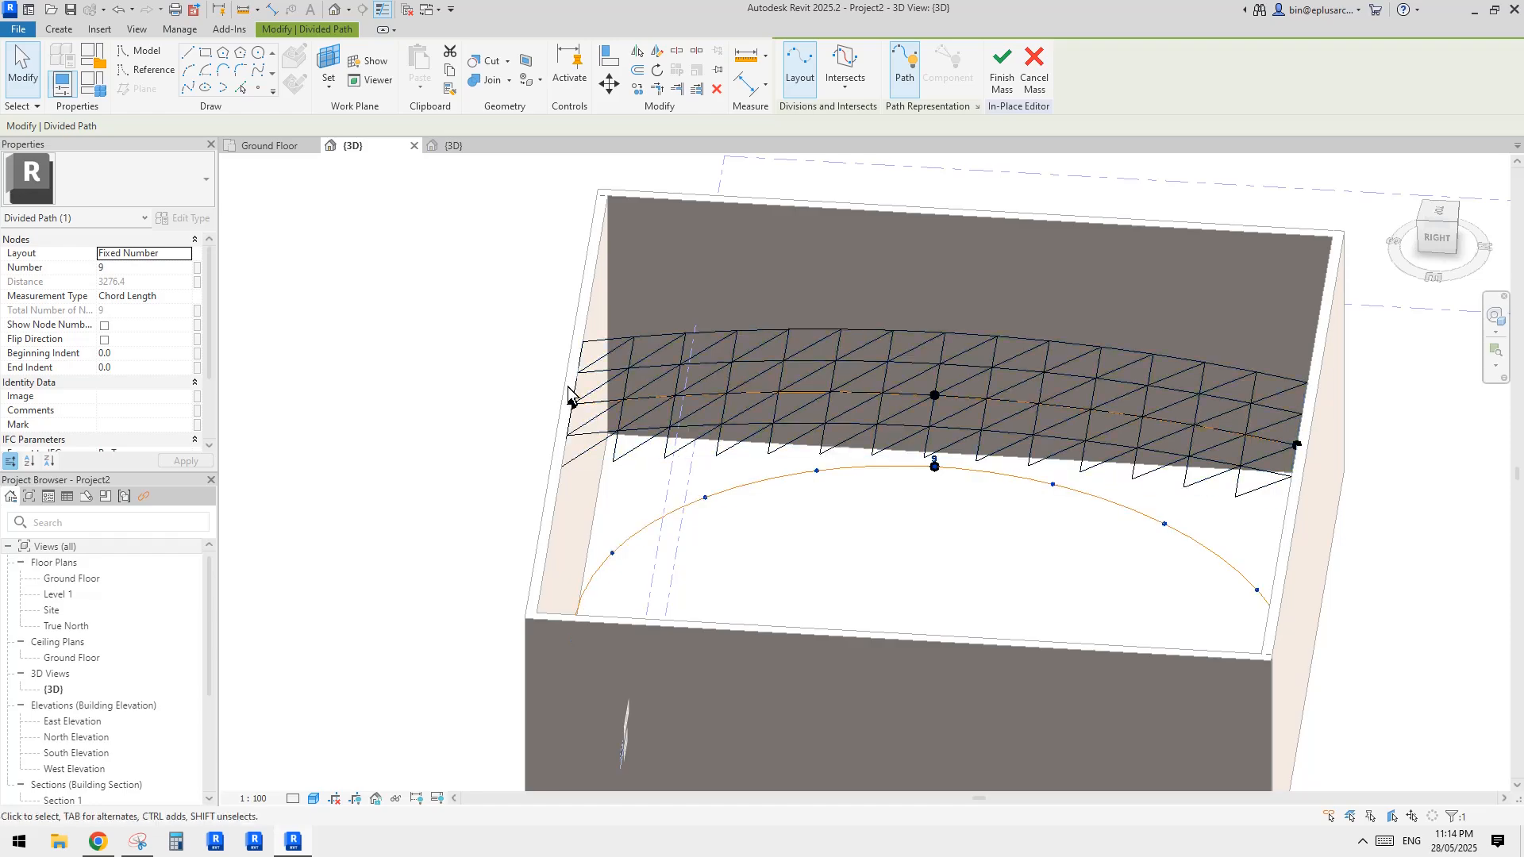
click(100, 840)
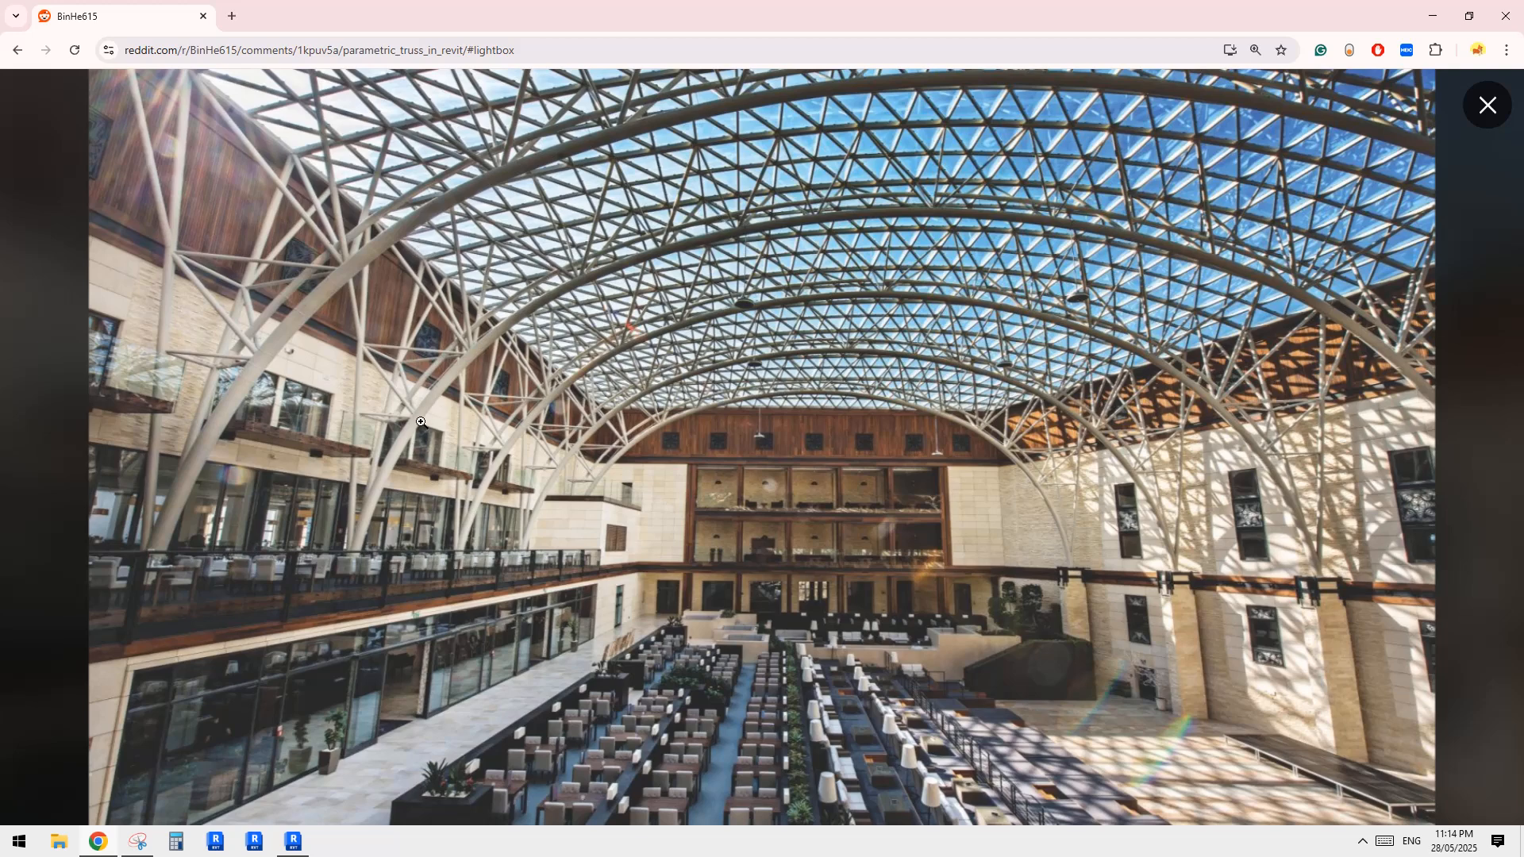
click(294, 842)
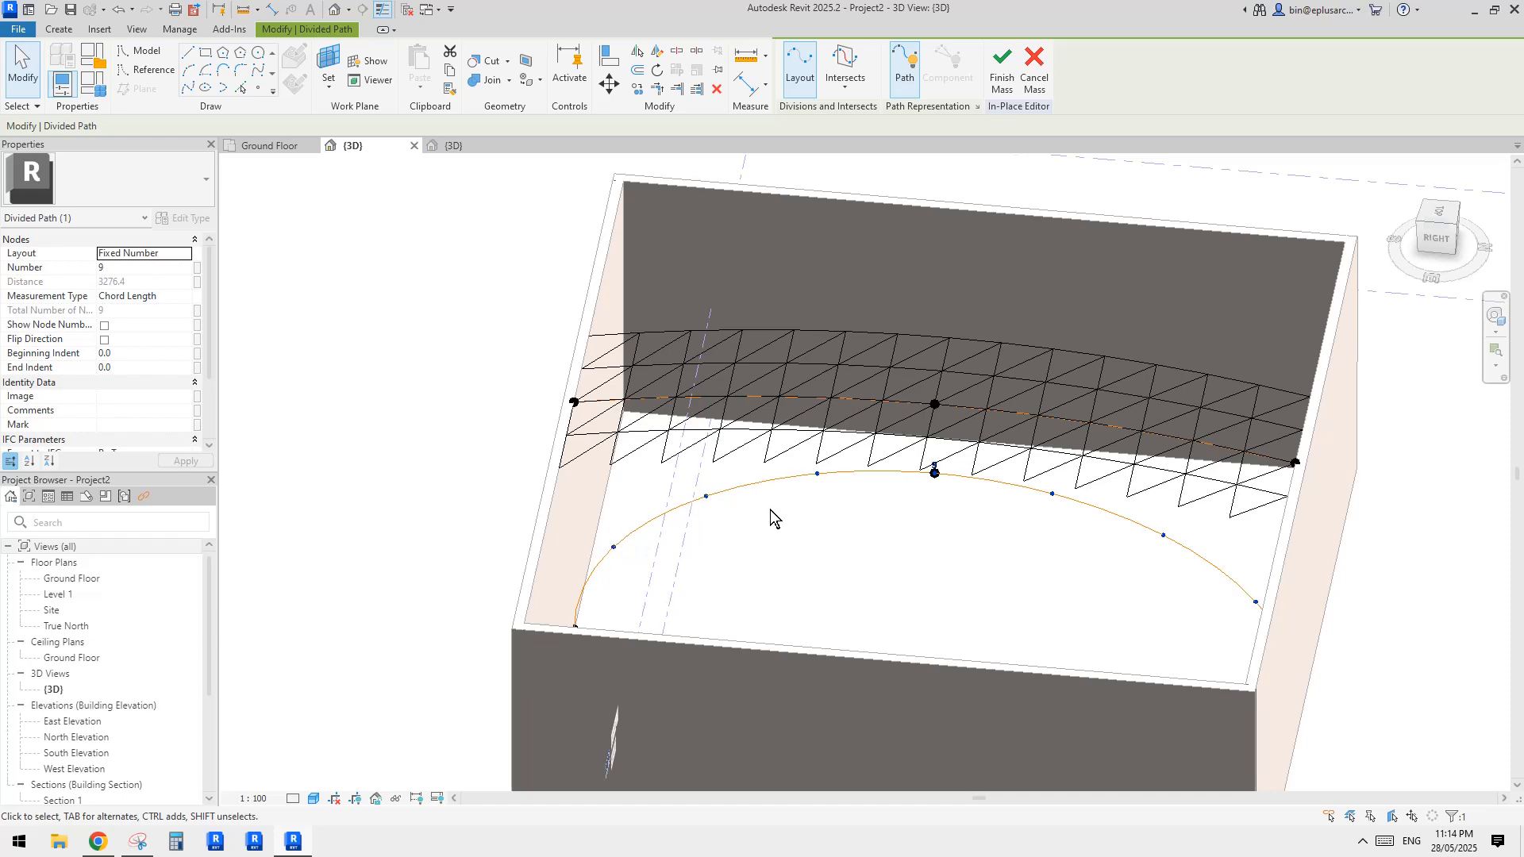
middle_drag(770, 510, 766, 521)
- Set the lower arch's divided path to 11 nodes
shift+middle_drag(883, 493, 888, 500)
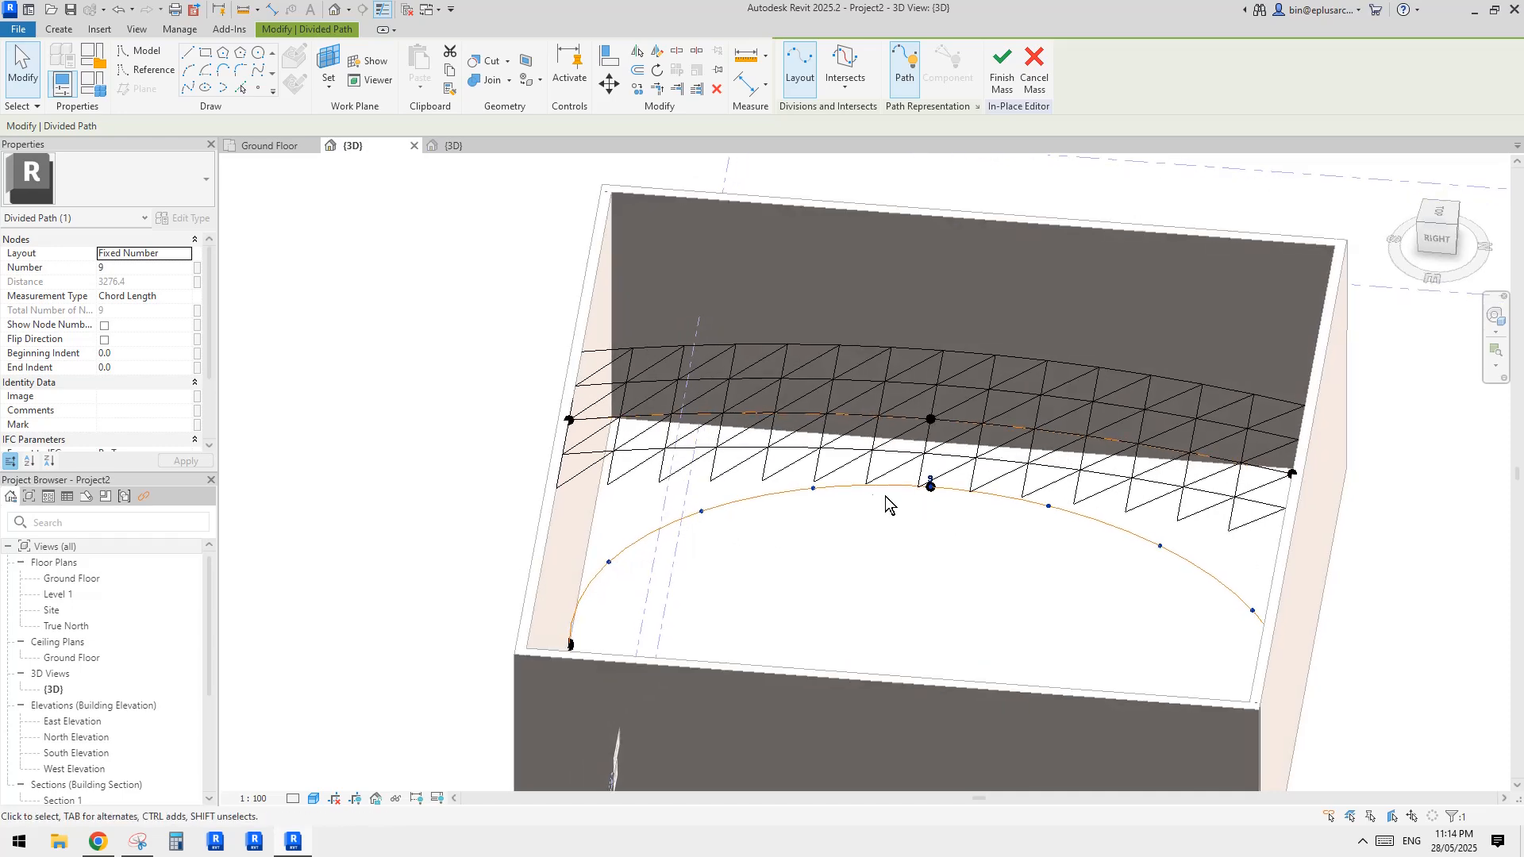
click(932, 479)
text(11)
key(Return)
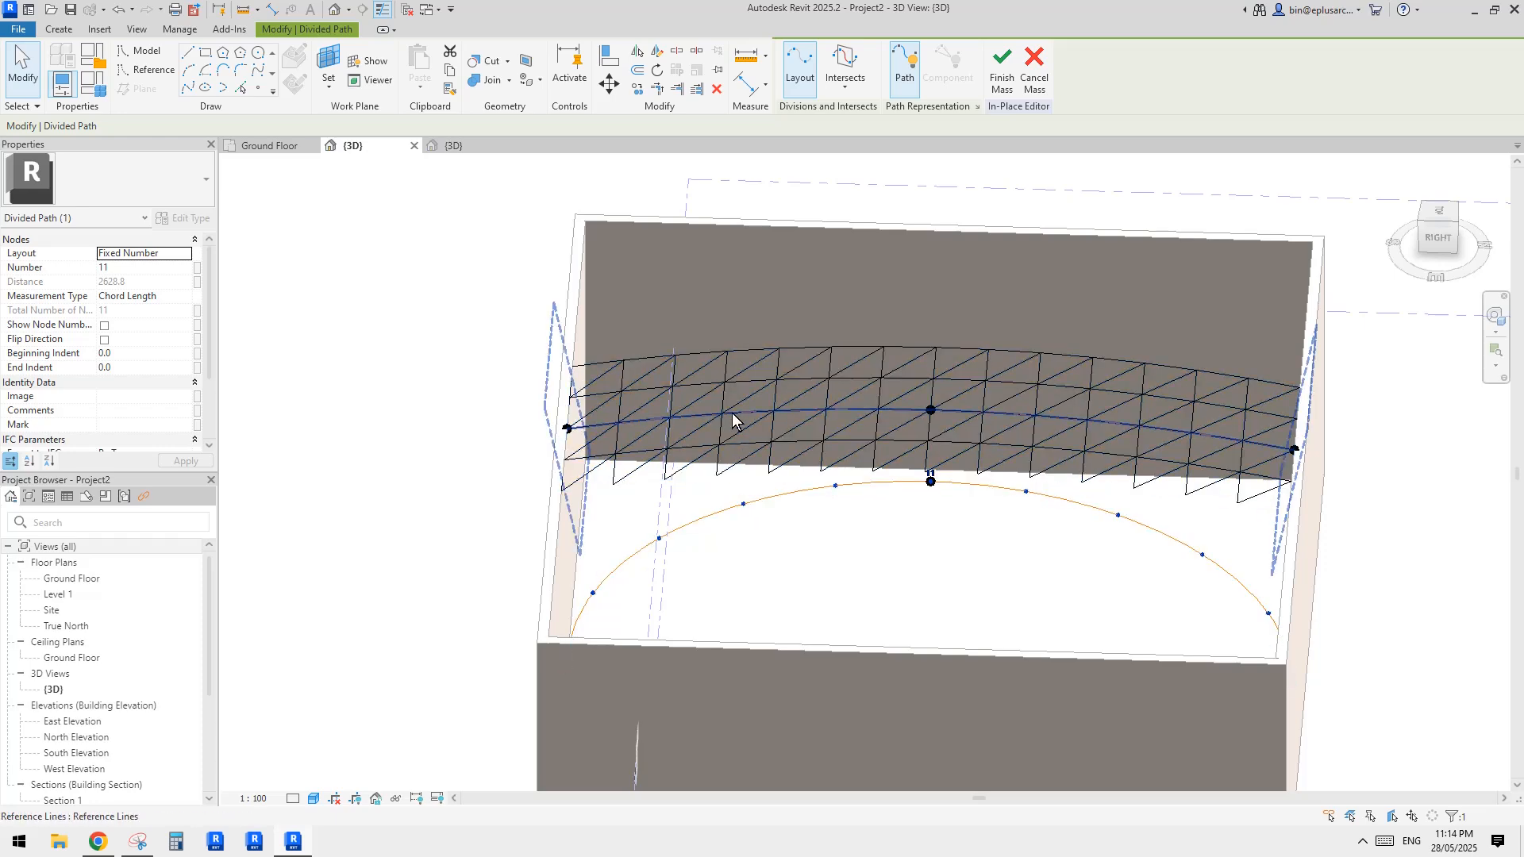
shift+middle_drag(676, 476, 606, 553)
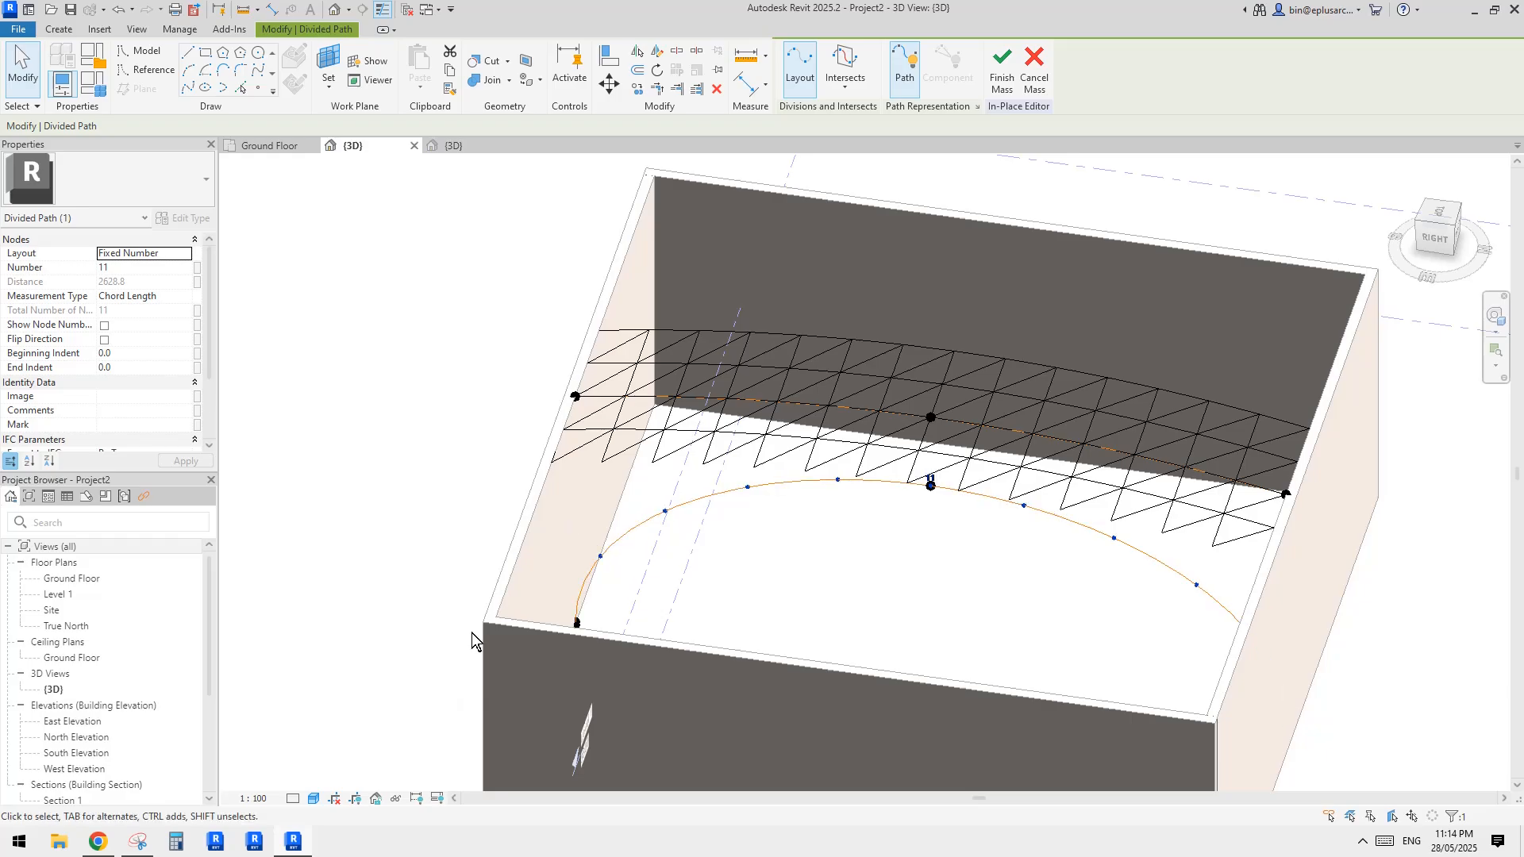
- Switch to Chrome to study the struts joining arch and roof in the reference photo, and compare them with the Revit arch nodes and roof grid
click(112, 839)
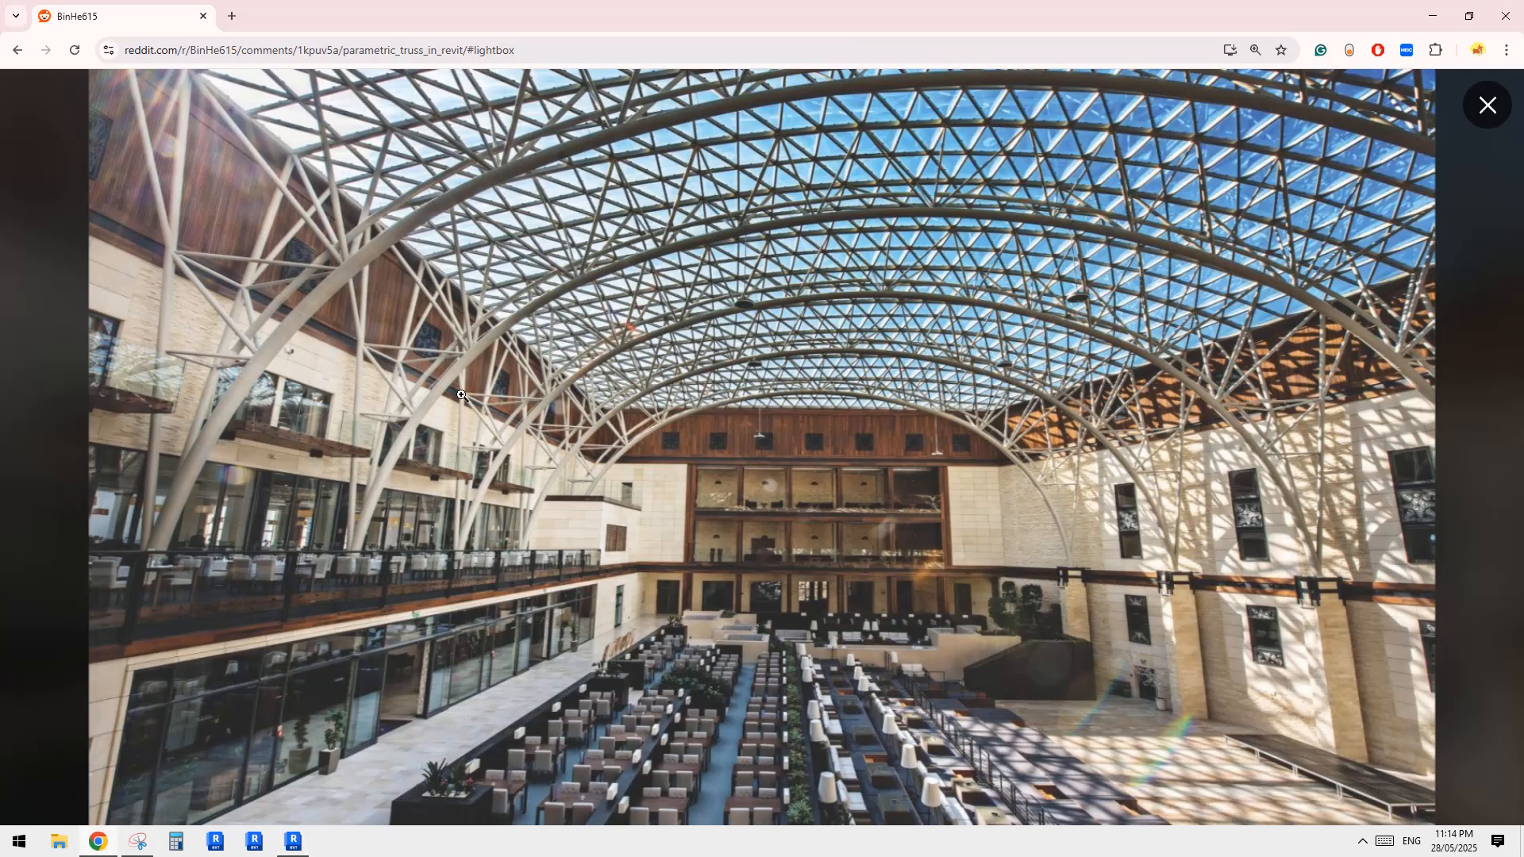
click(293, 842)
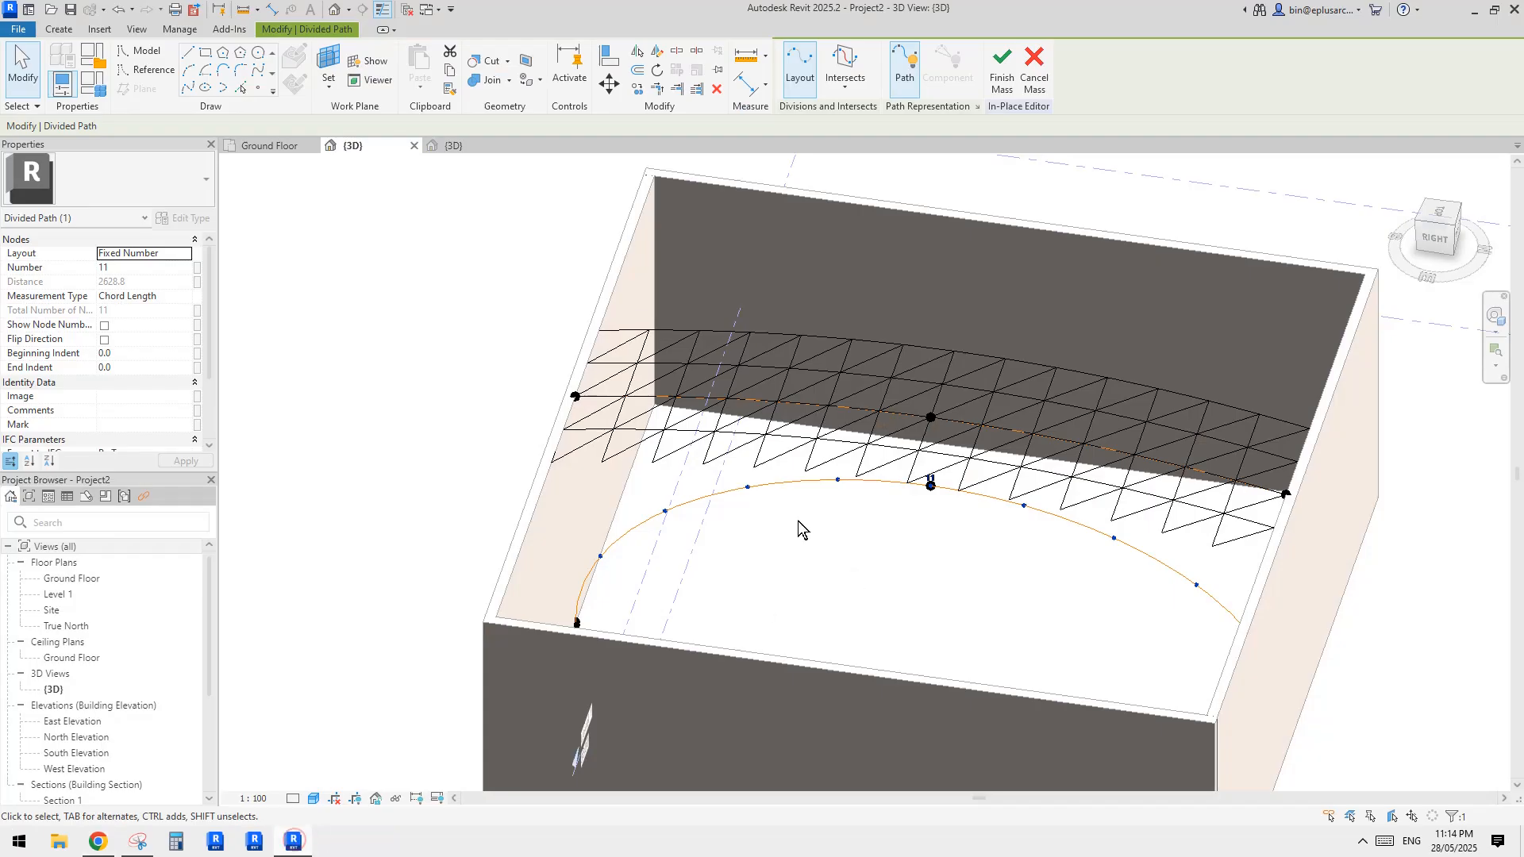
click(103, 846)
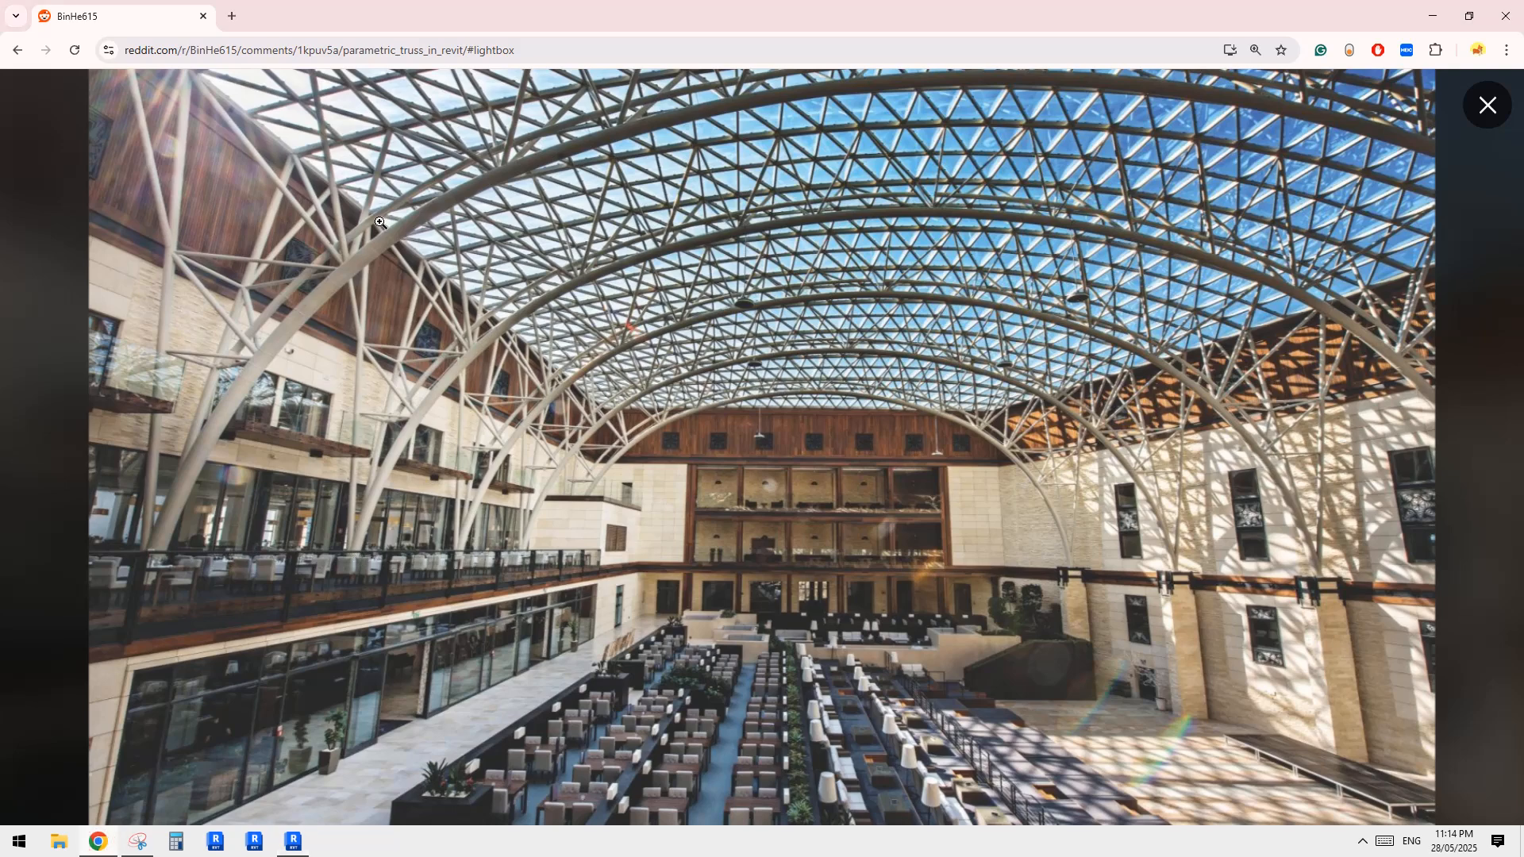
click(291, 840)
shift+middle_drag(794, 597, 841, 551)
click(843, 550)
scroll(930, 486, up, 2)
shift+middle_drag(942, 492, 889, 518)
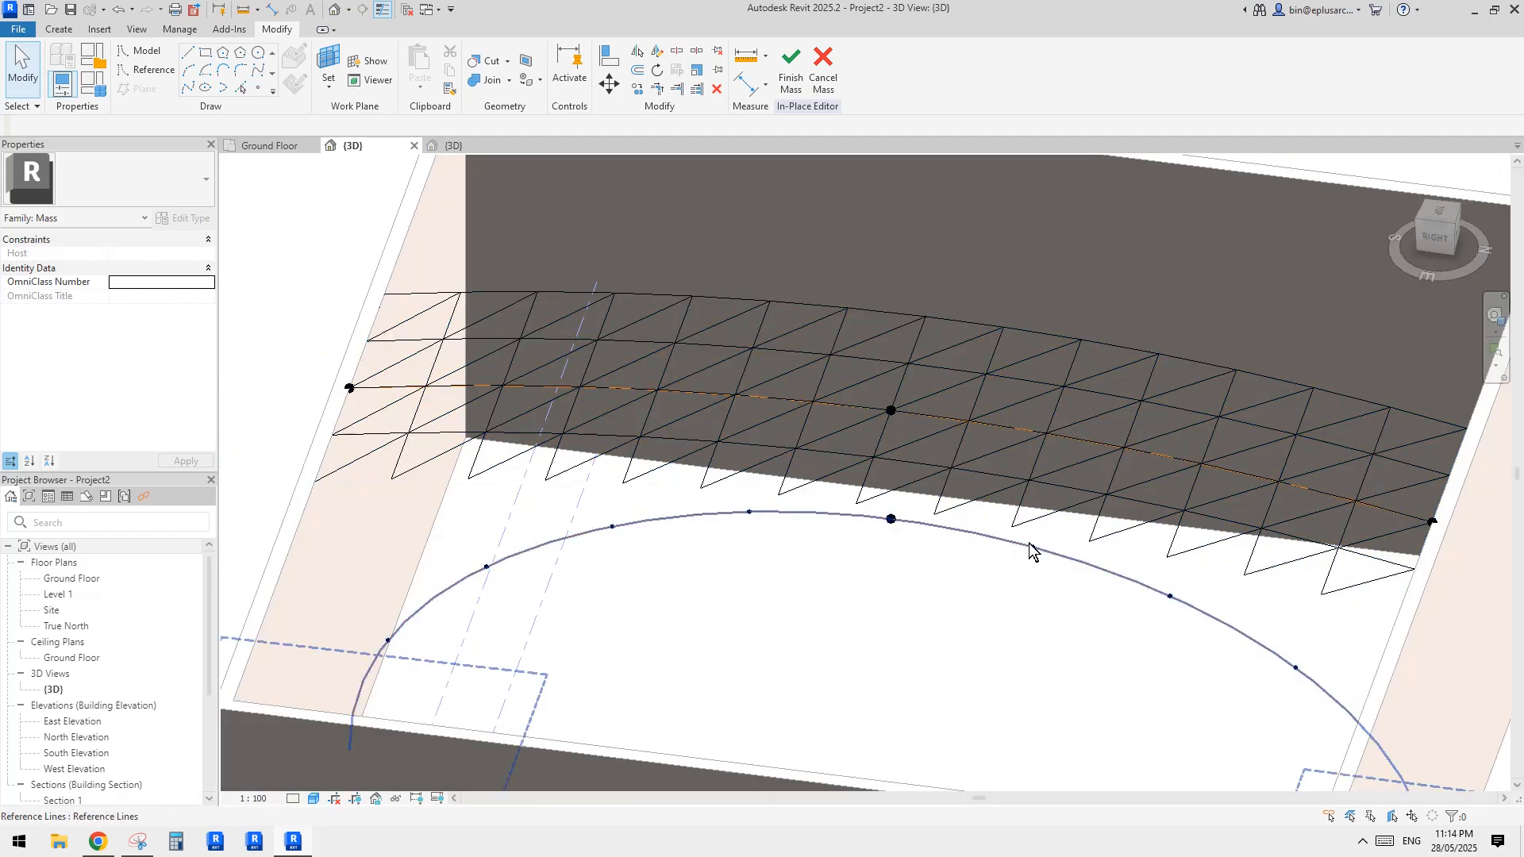
shift+middle_drag(1171, 595, 698, 359)
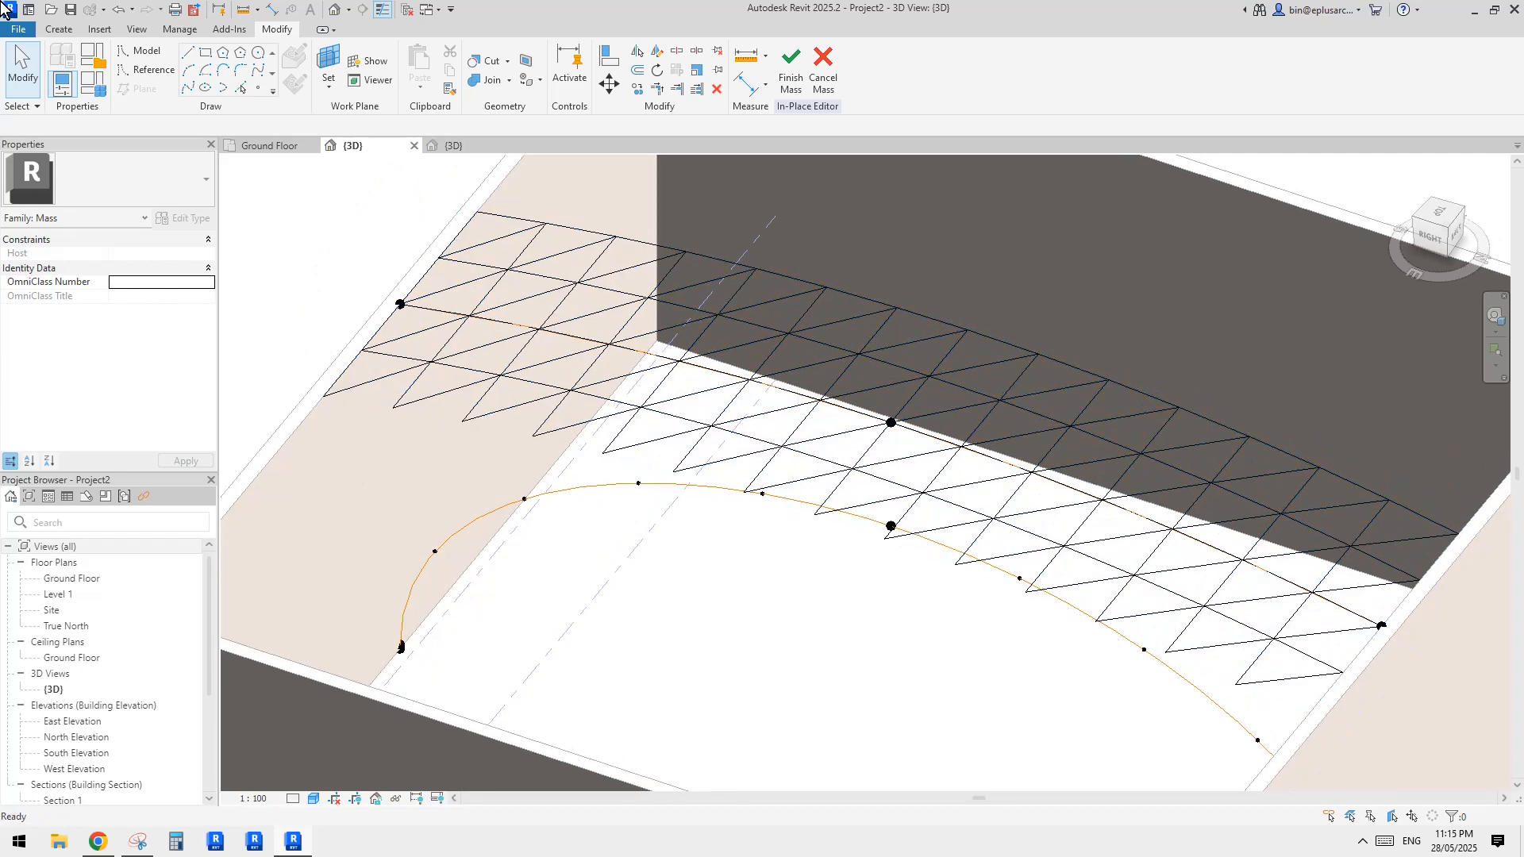
- Create a new family from the Metric Generic Model Adaptive.rft template
click(17, 29)
mouse_move(101, 97)
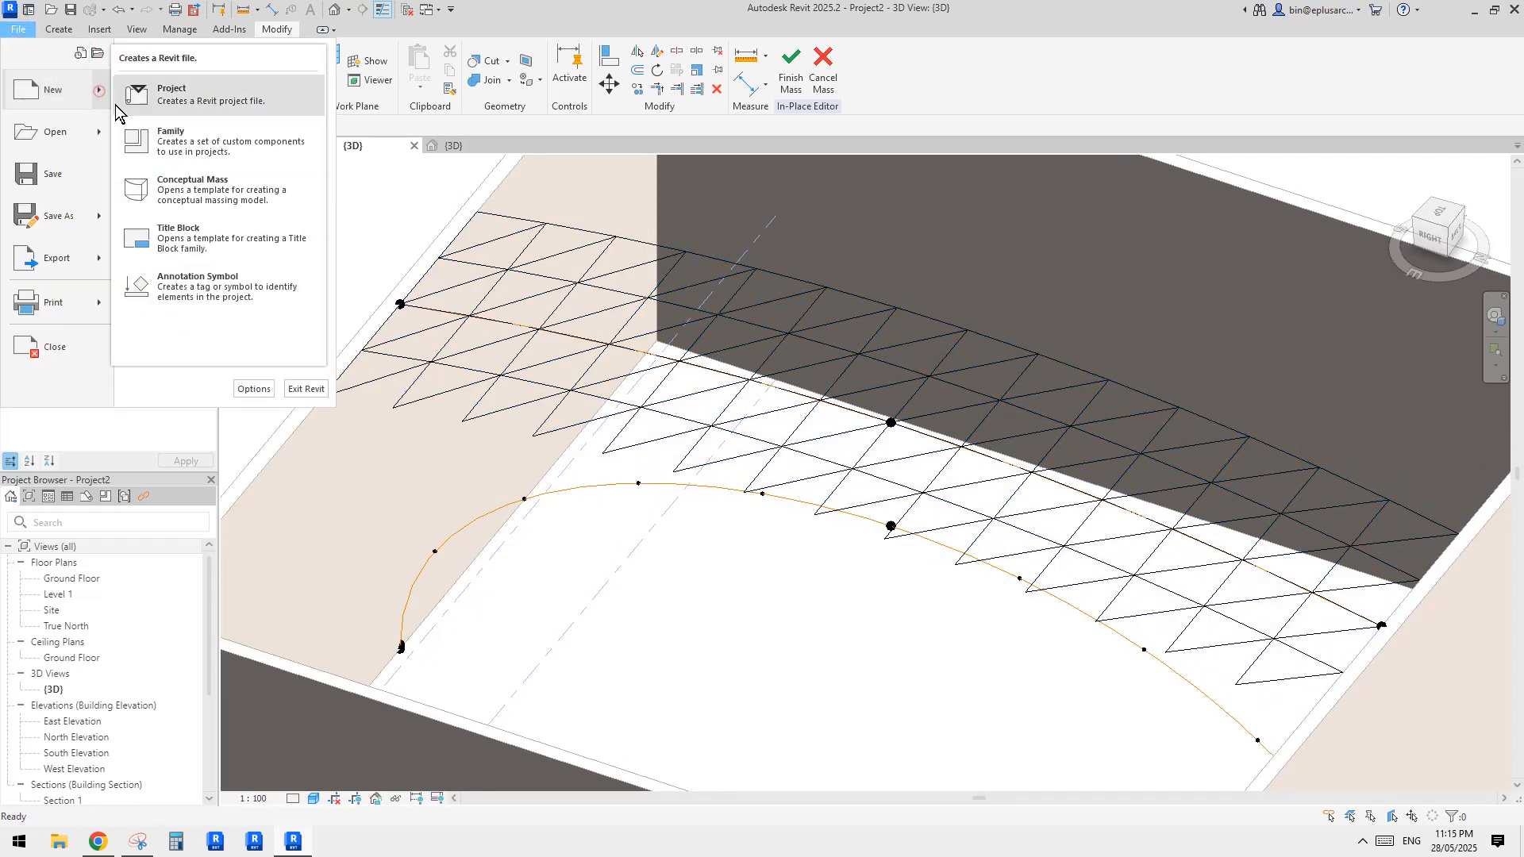
click(179, 142)
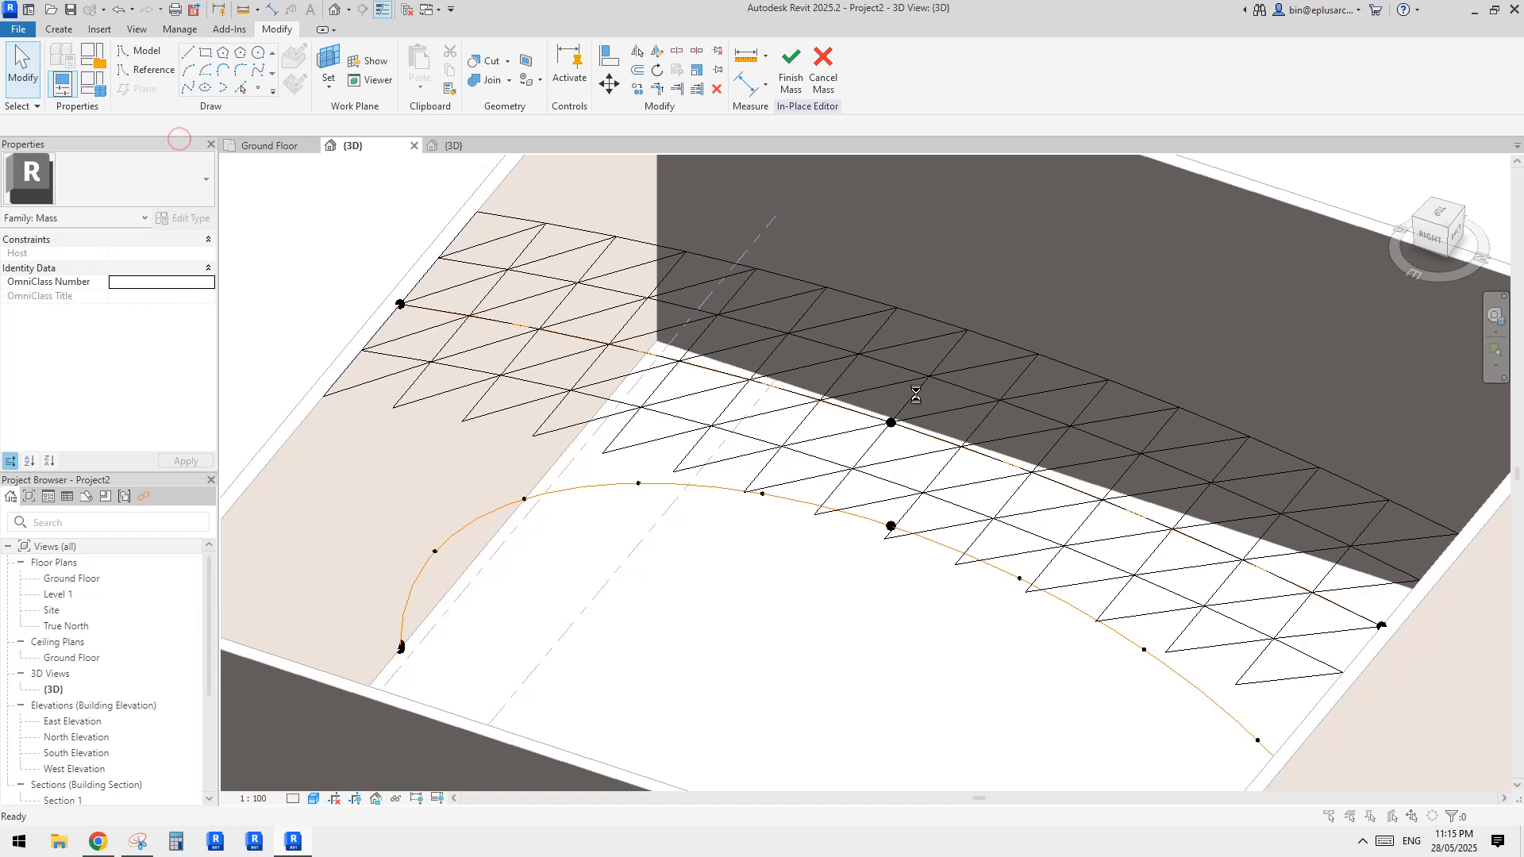
click(950, 411)
click(945, 437)
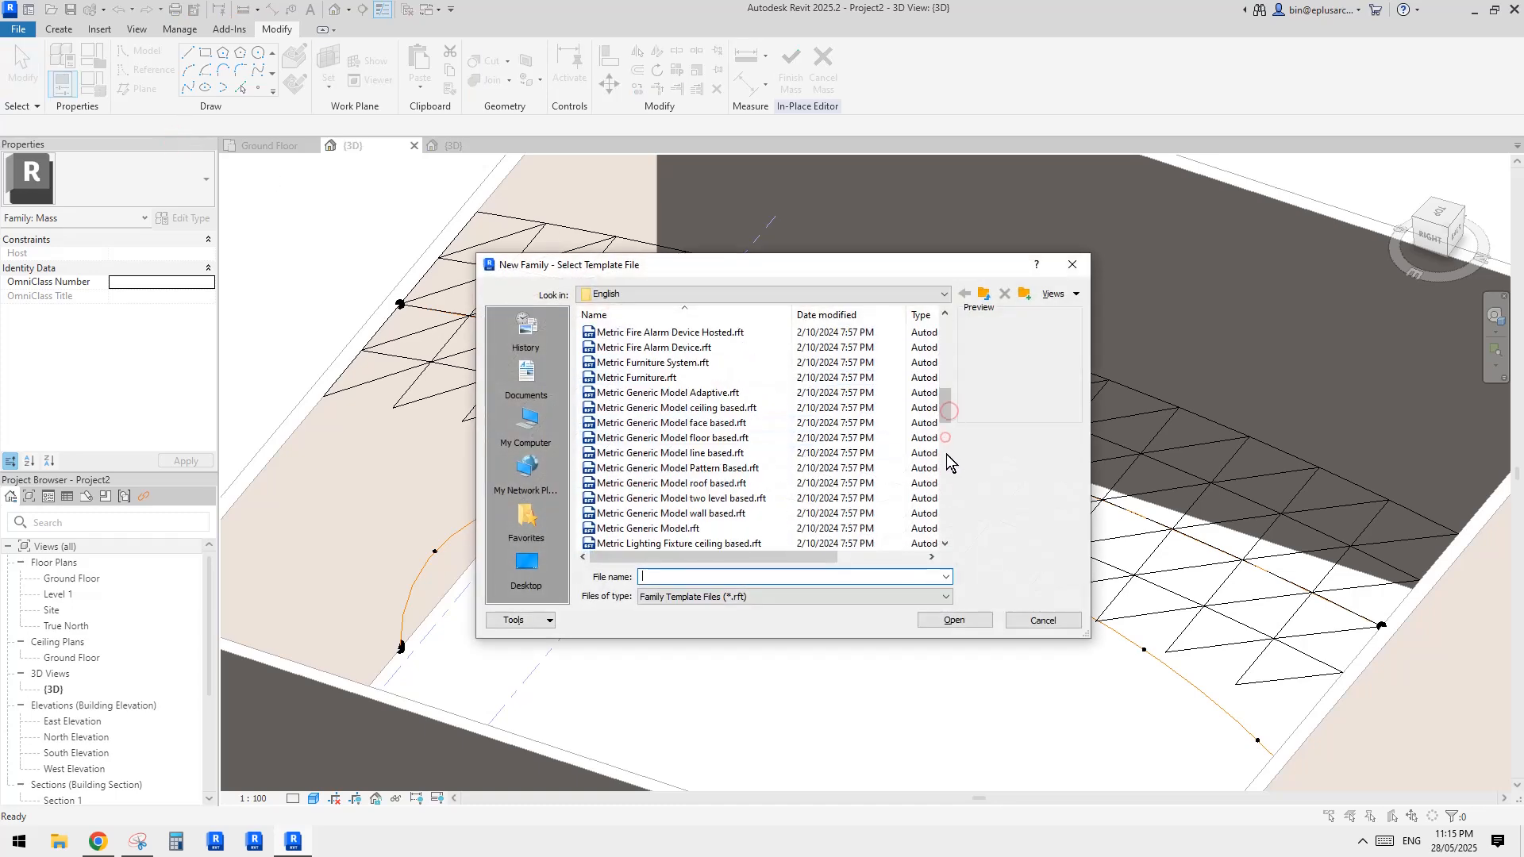
click(667, 392)
click(976, 620)
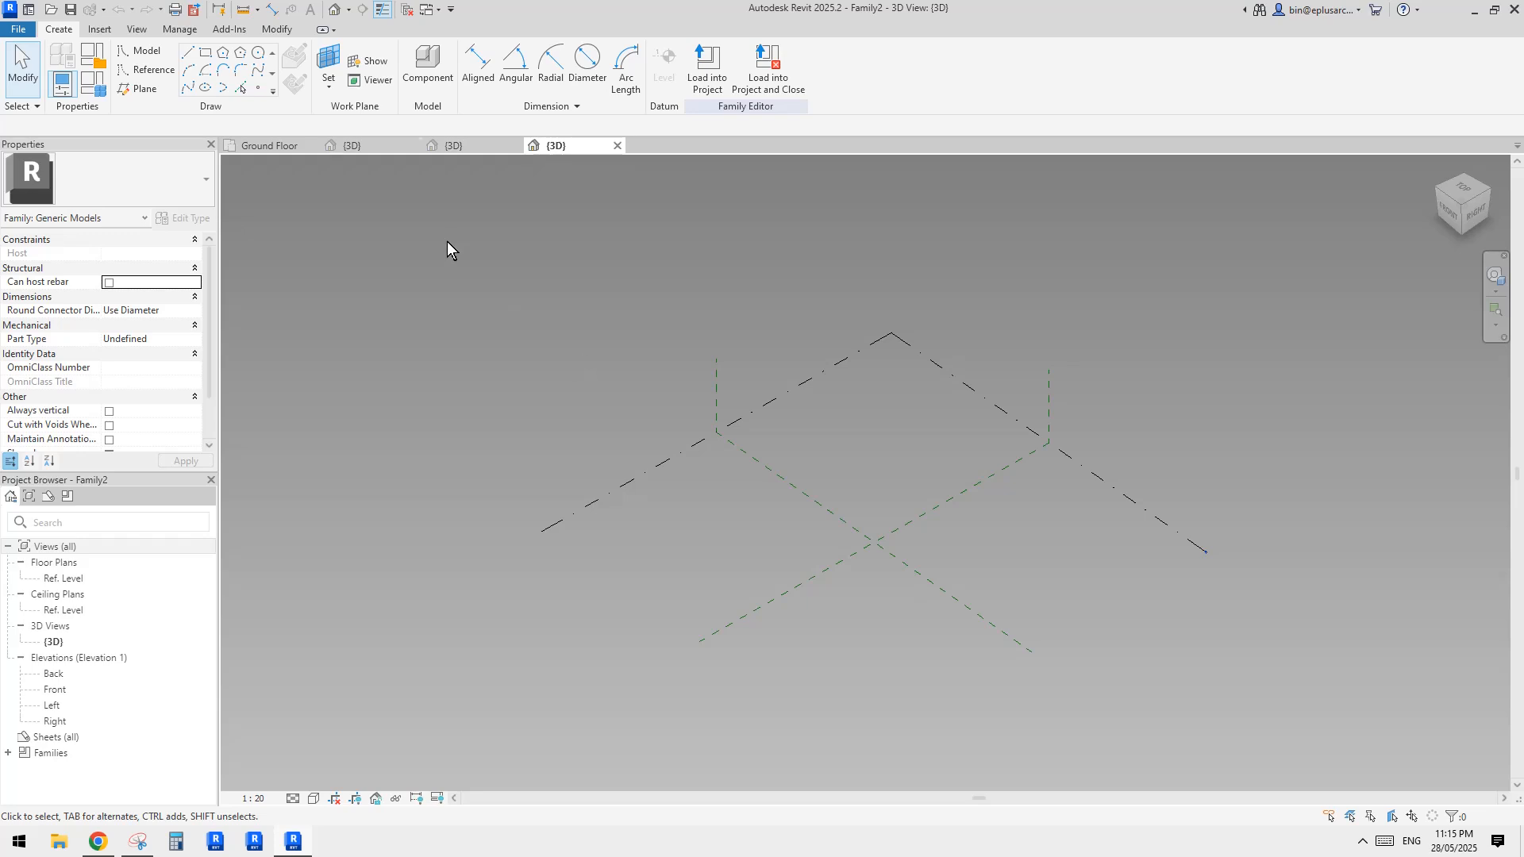
- Place four reference points in a square and a fifth near its centre on the Ref. Level, and make all five adaptive
click(258, 90)
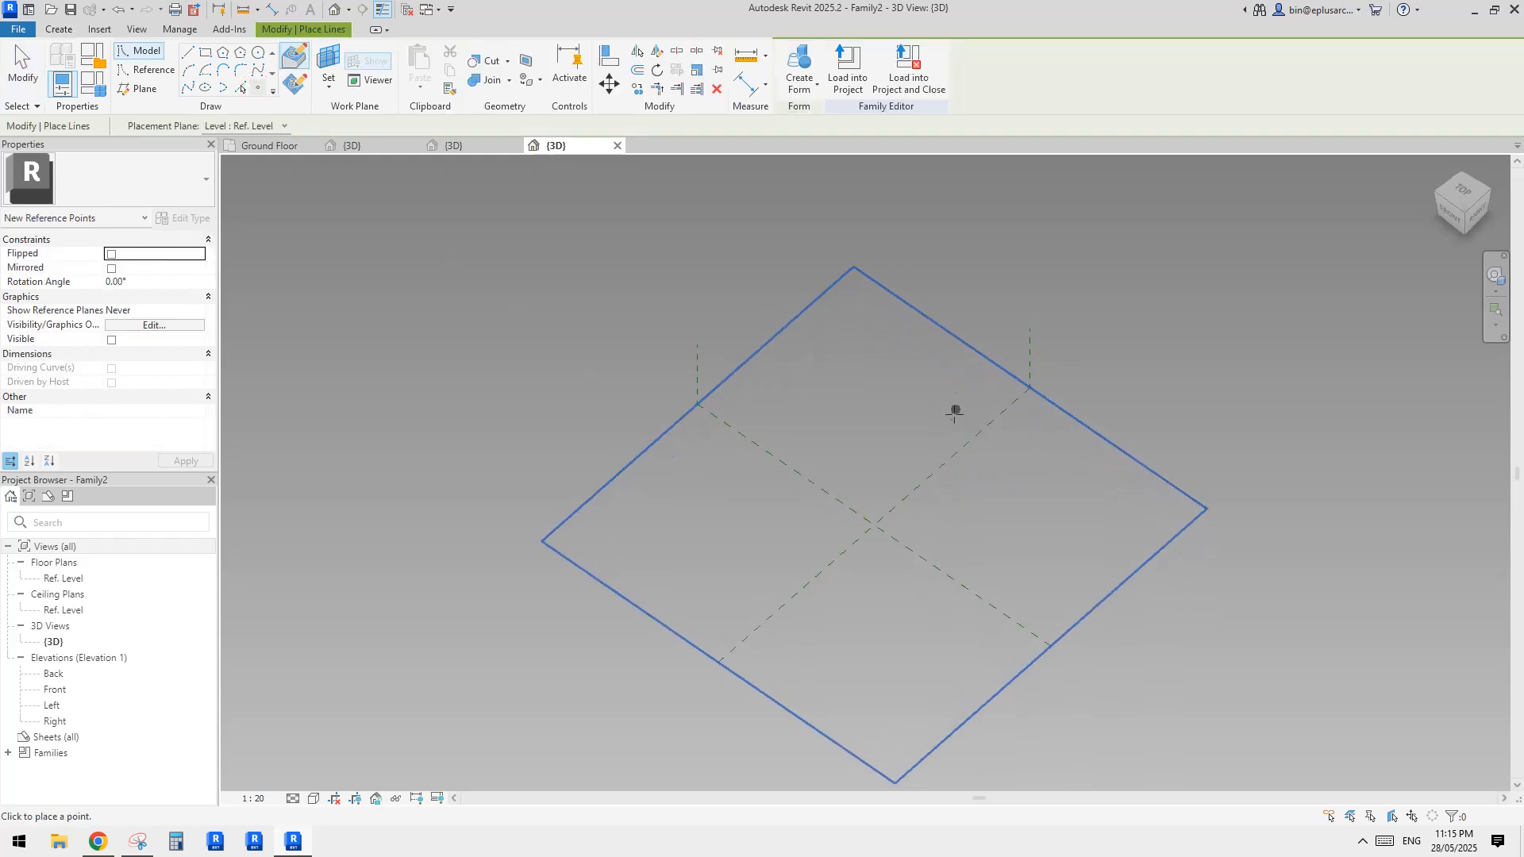
shift+middle_drag(954, 400, 850, 474)
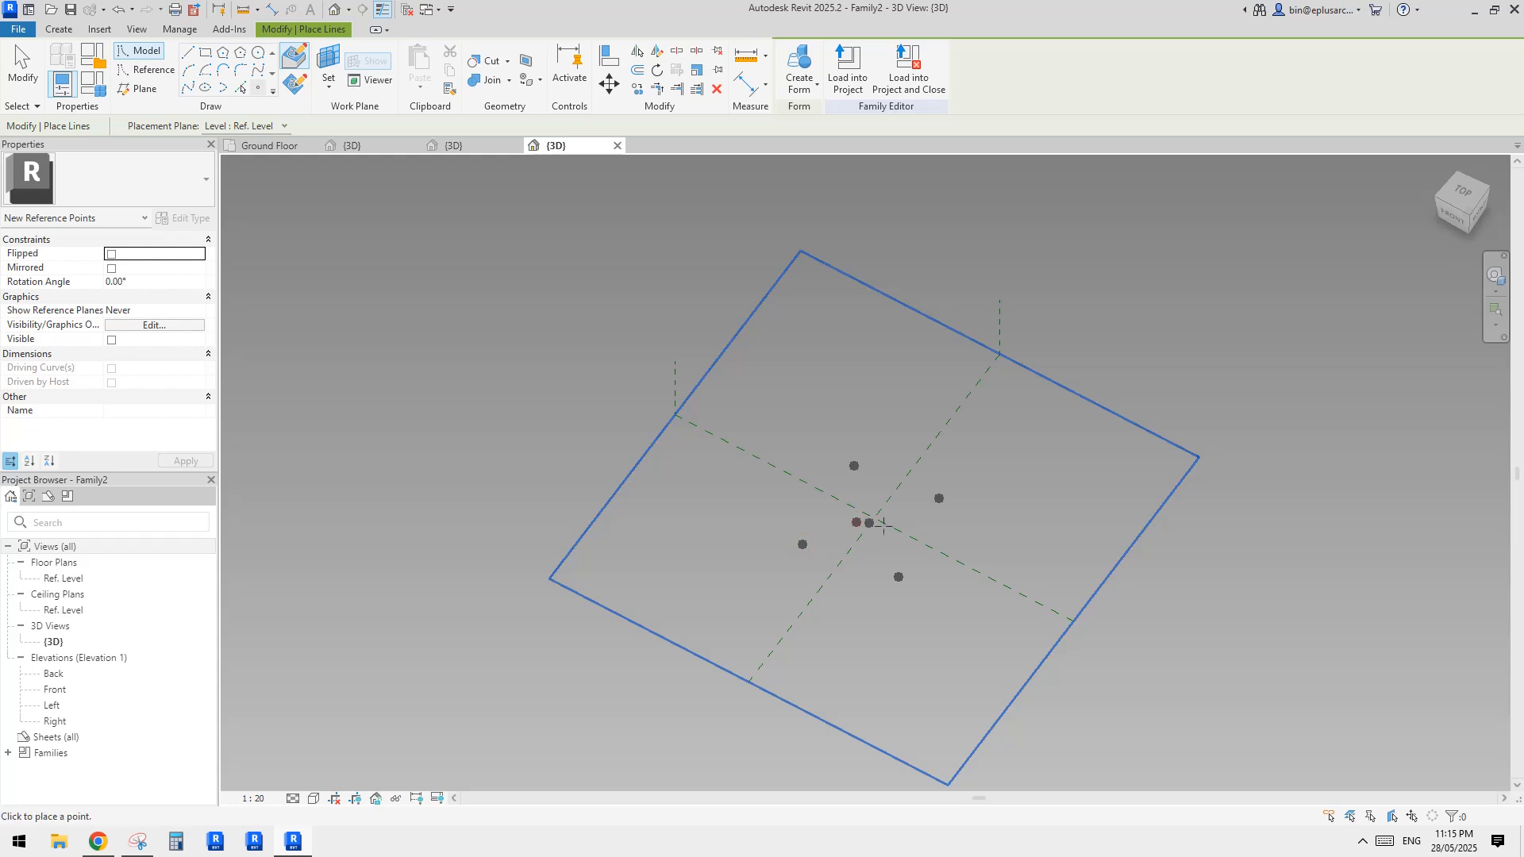
key(Escape)
key(Escape)
drag(733, 400, 1039, 637)
click(856, 75)
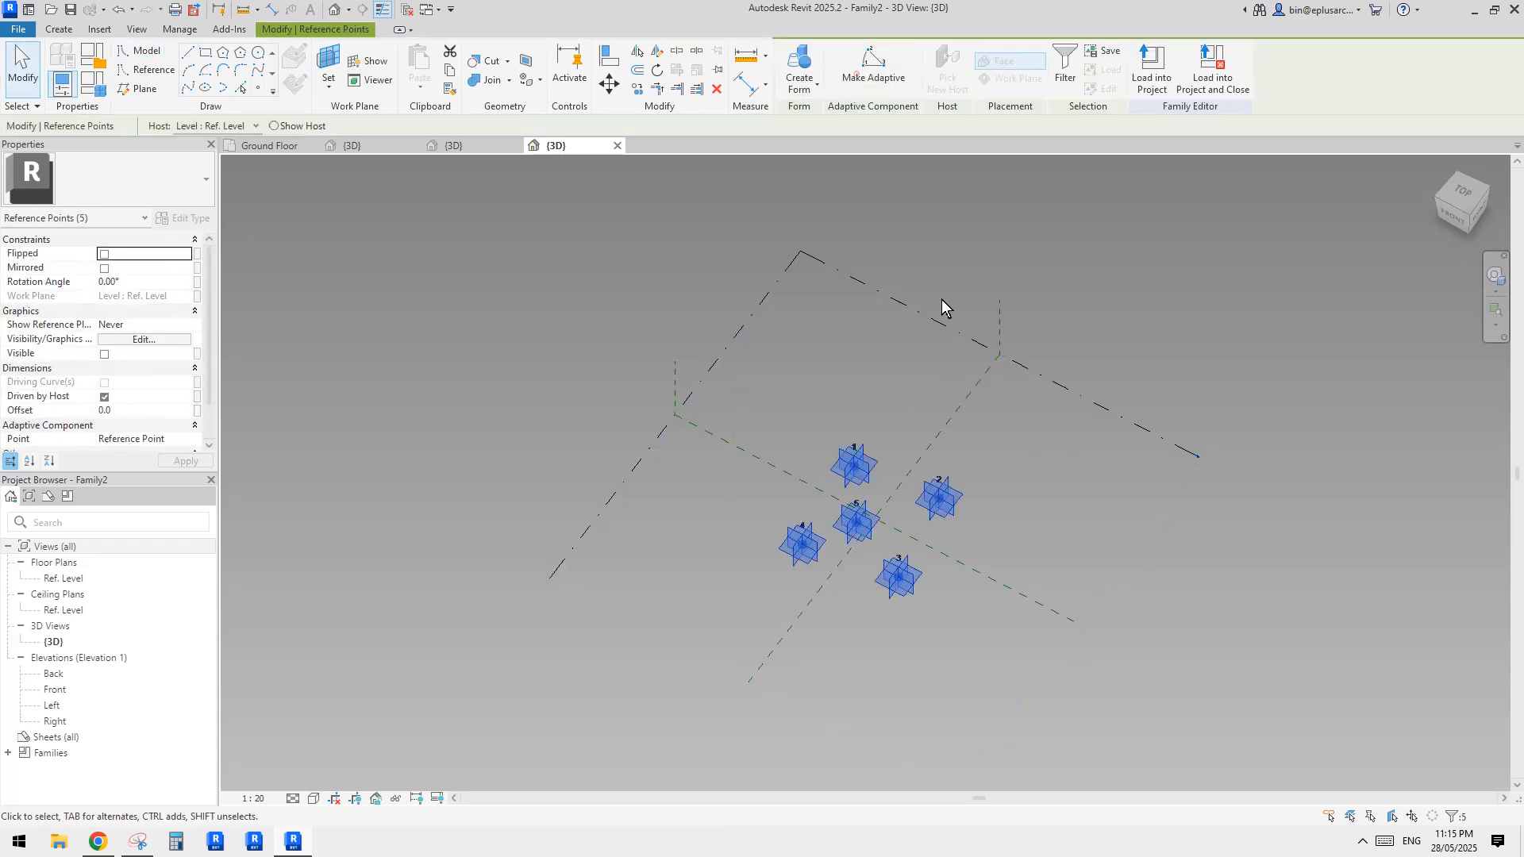
- Move the central adaptive point 5 straight down so it sits below the plane of the other four points
scroll(904, 484, up, 3)
click(858, 528)
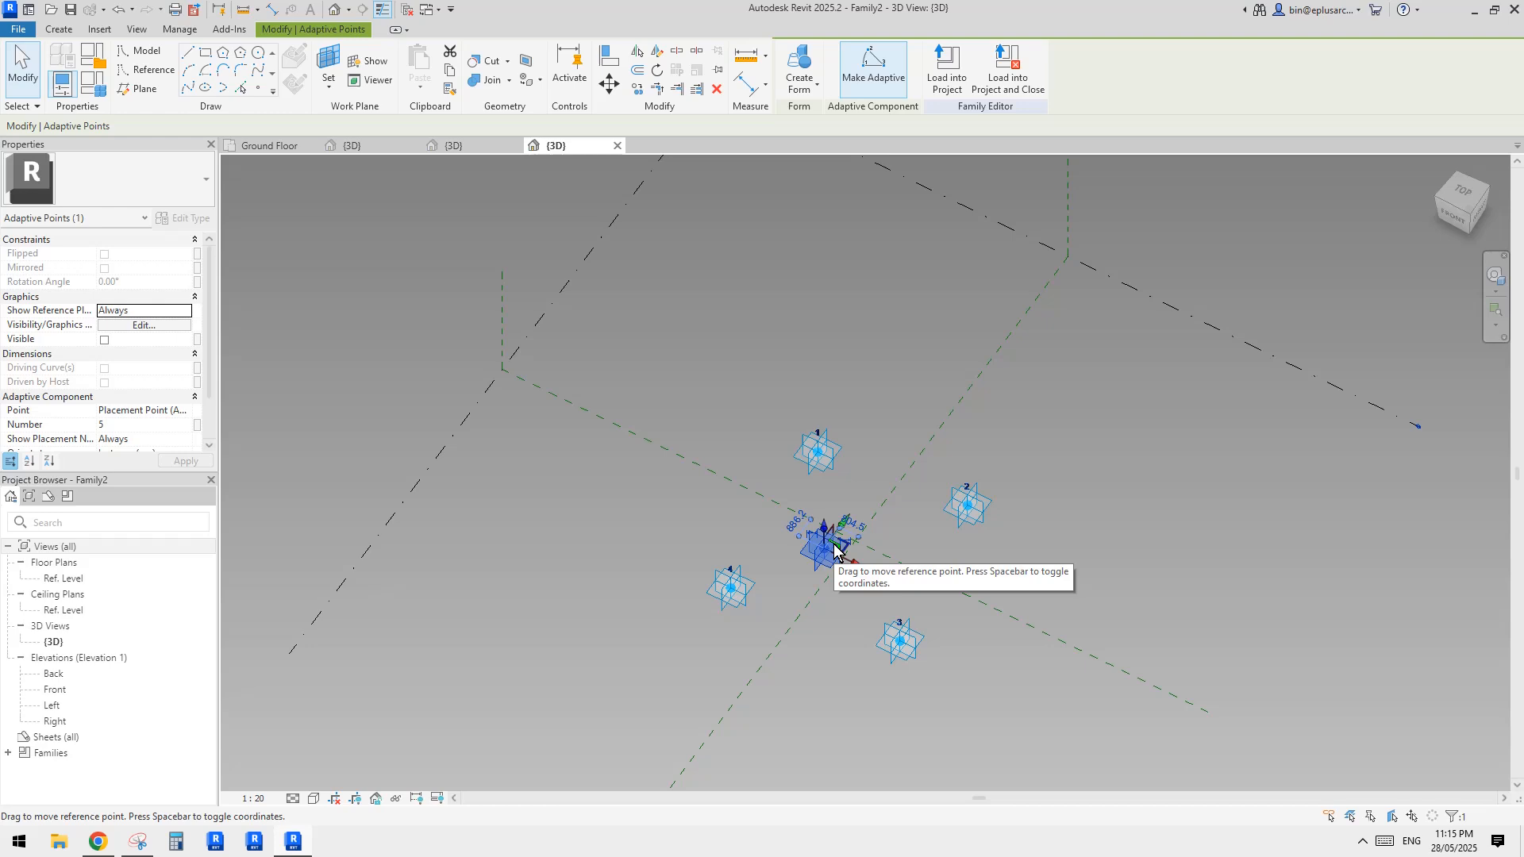
shift+middle_drag(834, 543, 905, 489)
key(Escape)
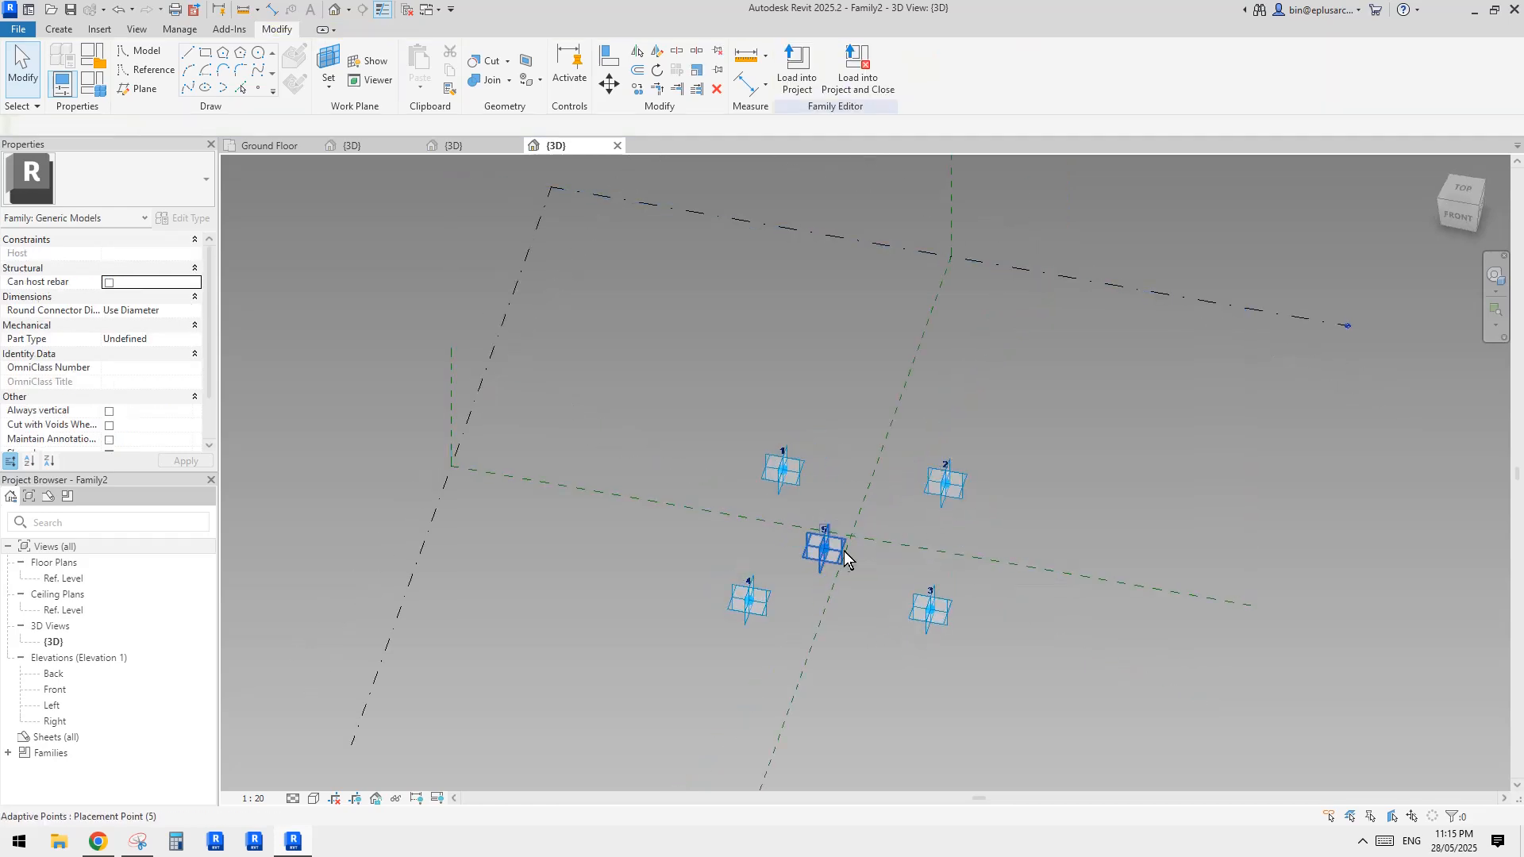
click(846, 556)
shift+middle_drag(846, 555, 840, 541)
key(Escape)
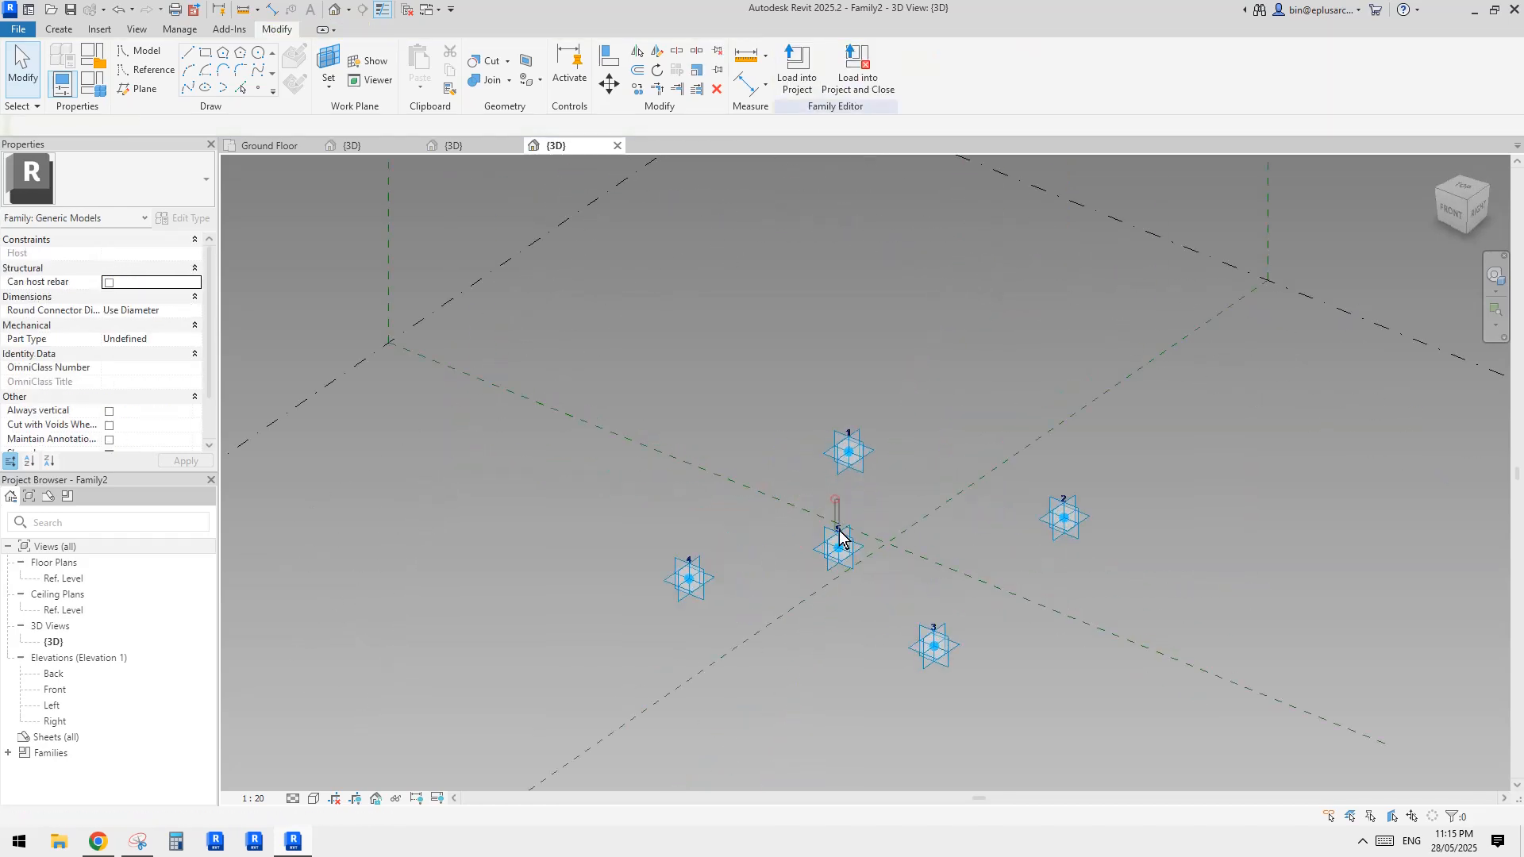
click(841, 544)
drag(839, 516, 840, 620)
click(843, 516)
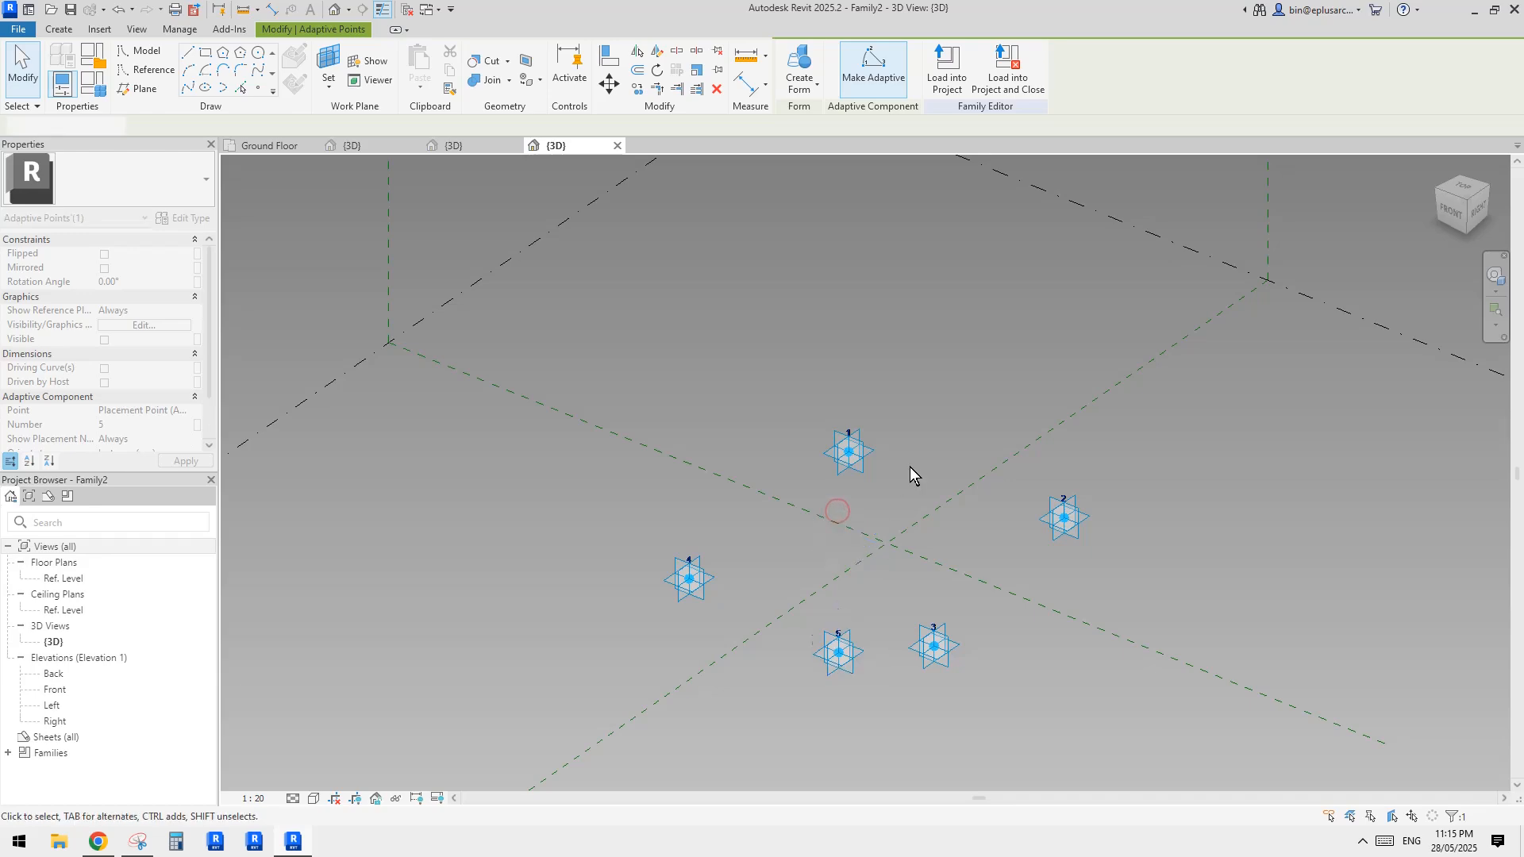
- Connect each of adaptive points 1, 2, 3 and 4 to the lowered point 5 with a model line through the two points
shift+middle_drag(910, 470, 880, 448)
drag(789, 266, 948, 607)
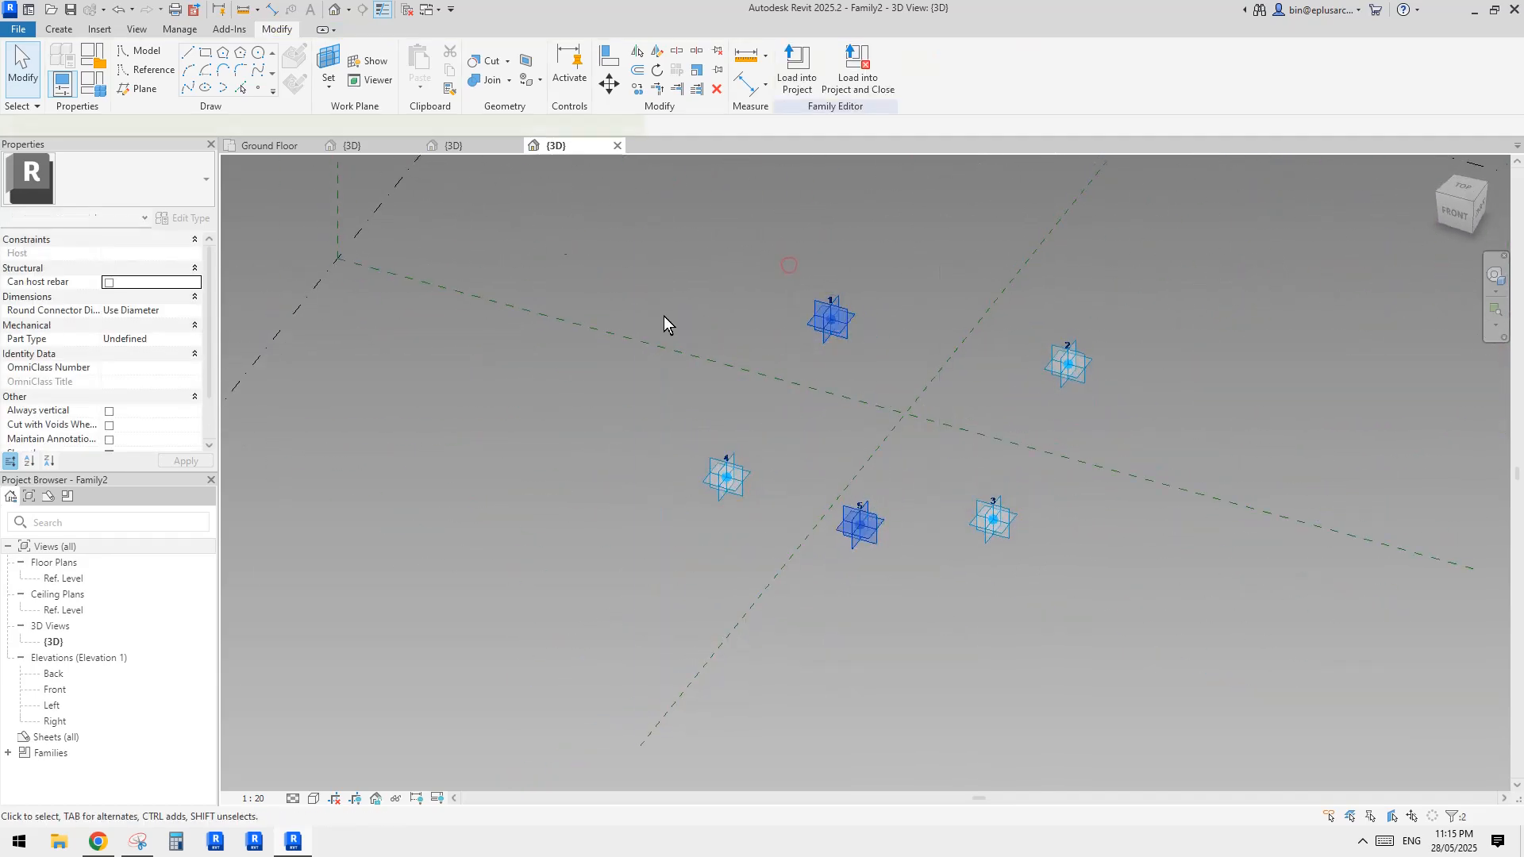
click(189, 88)
drag(986, 294, 1152, 419)
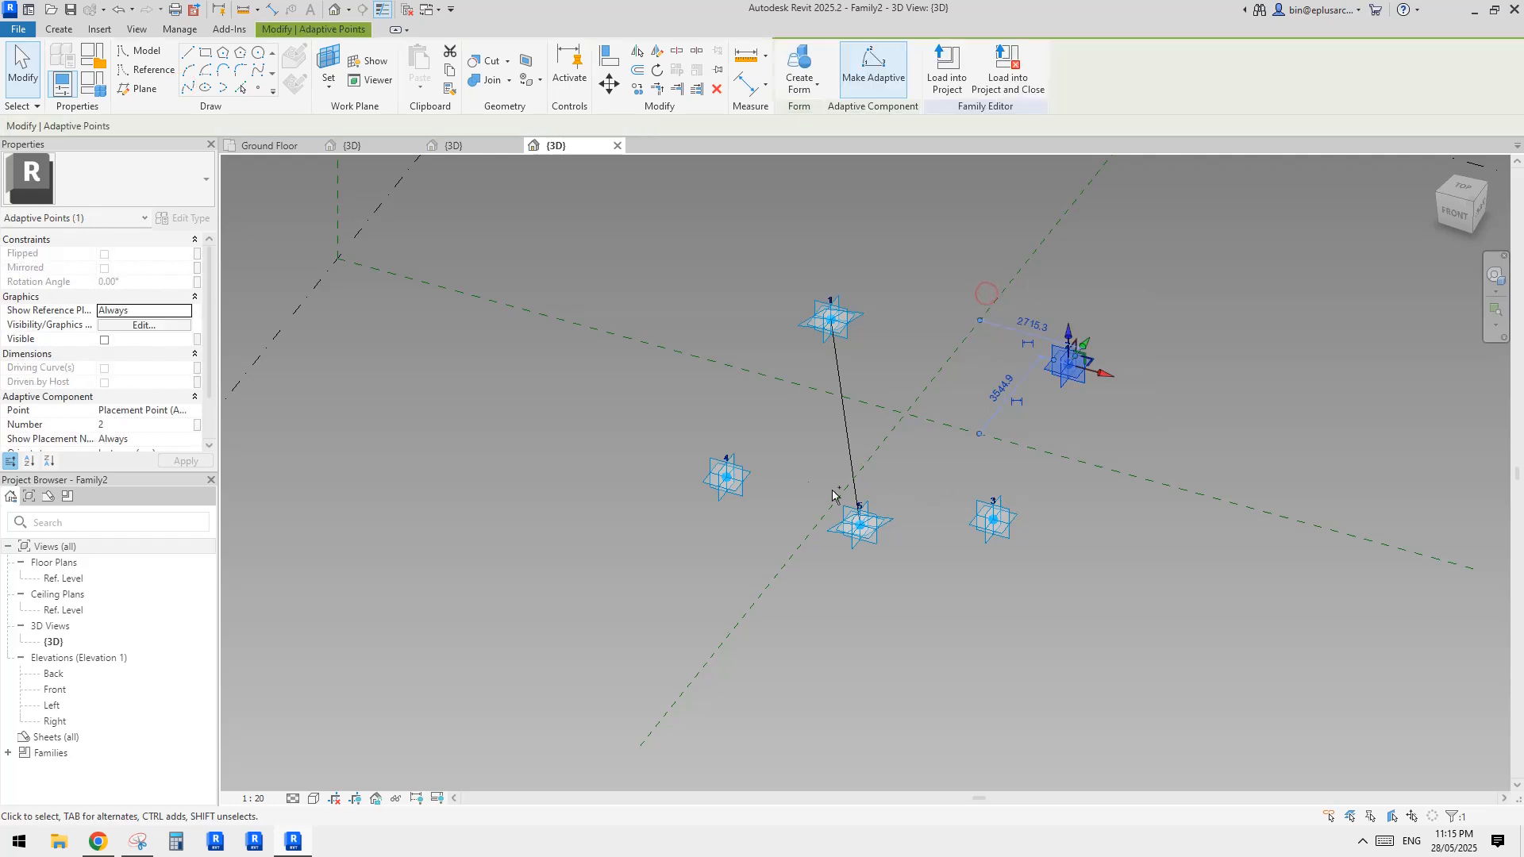
ctrl+drag(803, 474, 911, 569)
click(189, 88)
drag(925, 483, 1069, 573)
ctrl+drag(792, 482, 936, 600)
click(189, 88)
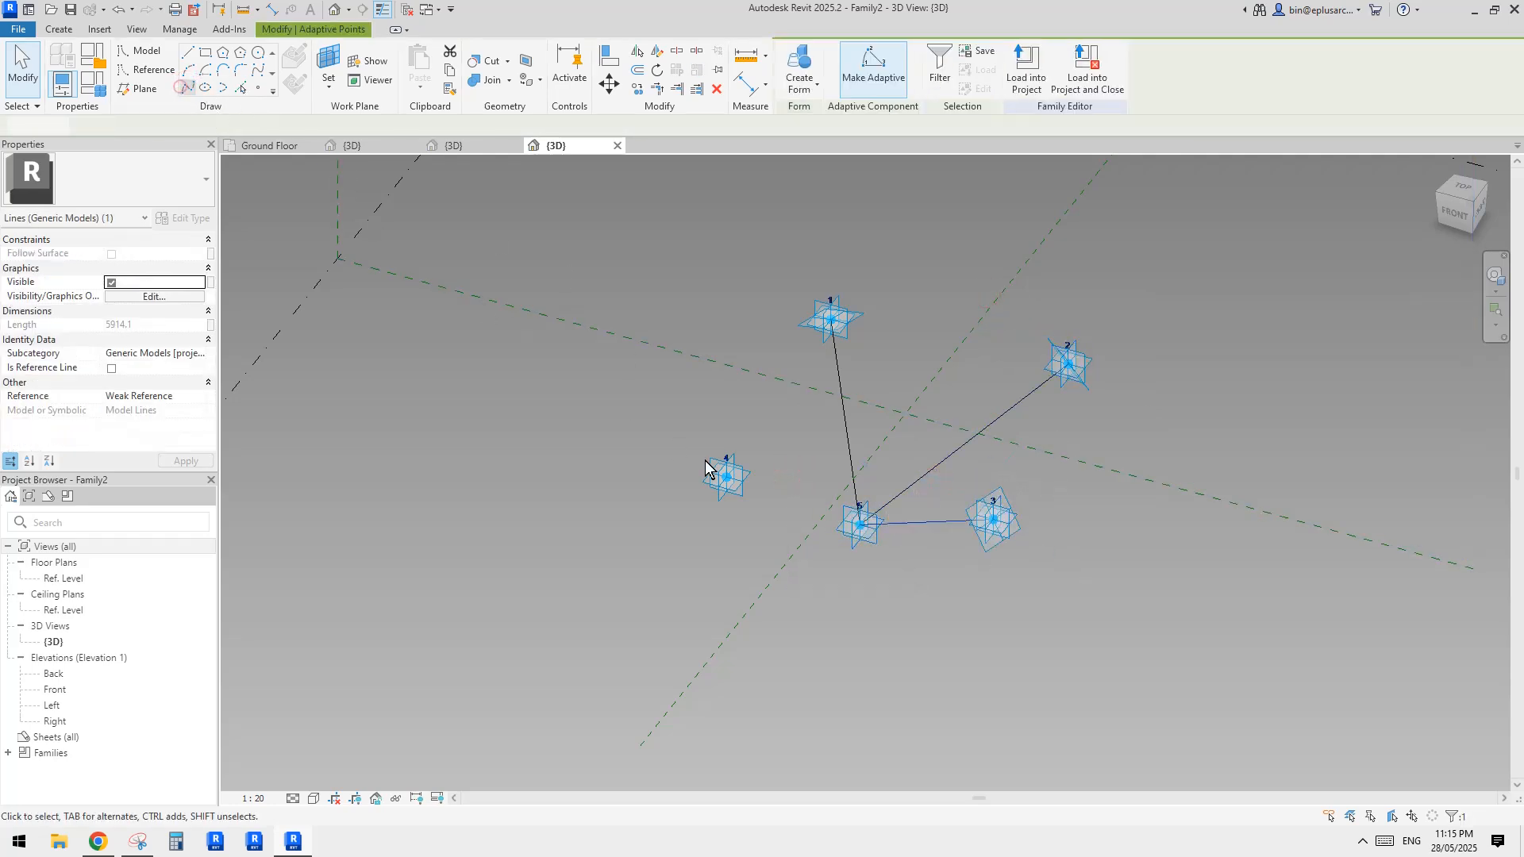
drag(635, 393, 903, 600)
click(188, 88)
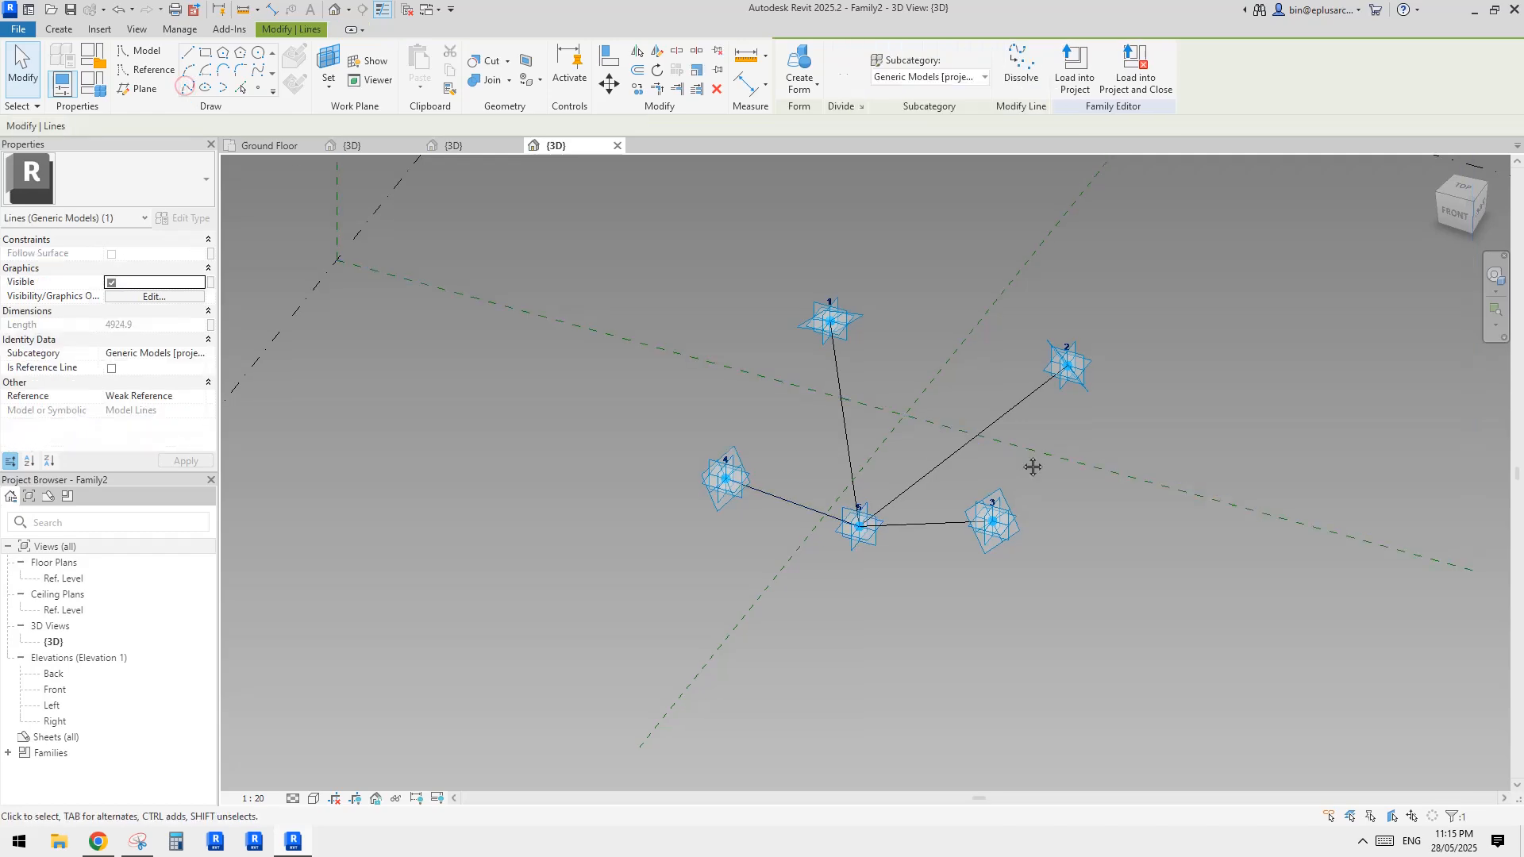
- Load the five-point adaptive family into Project2 and return to the project's 3D view without placing an instance
mouse_move(1031, 466)
shift+middle_down()
mouse_move(838, 347)
mouse_move(660, 343)
mouse_move(718, 364)
mouse_move(976, 317)
mouse_move(957, 312)
shift+middle_up()
click(800, 68)
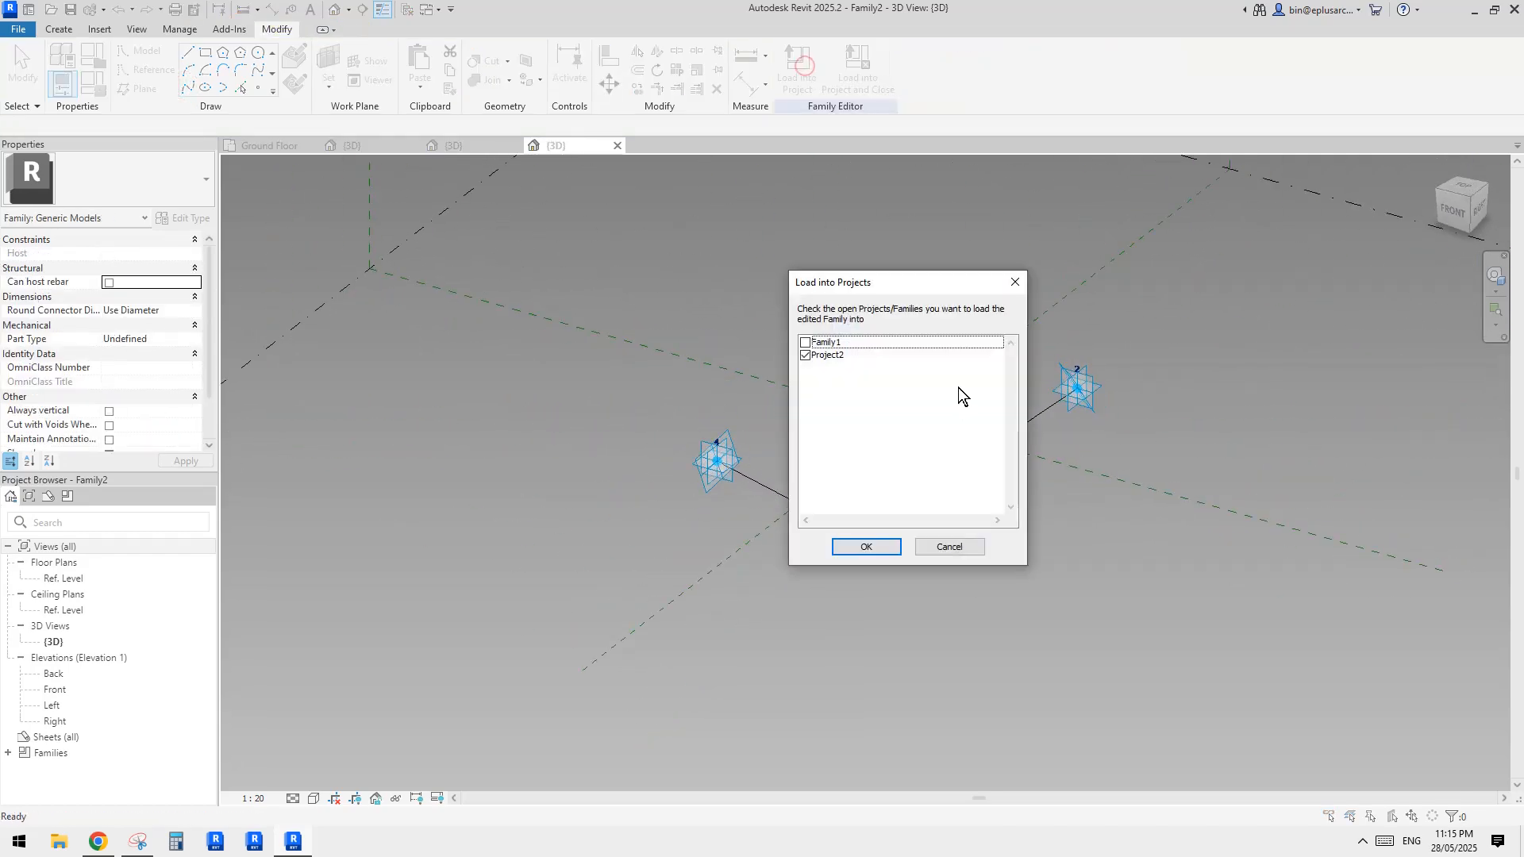
click(878, 547)
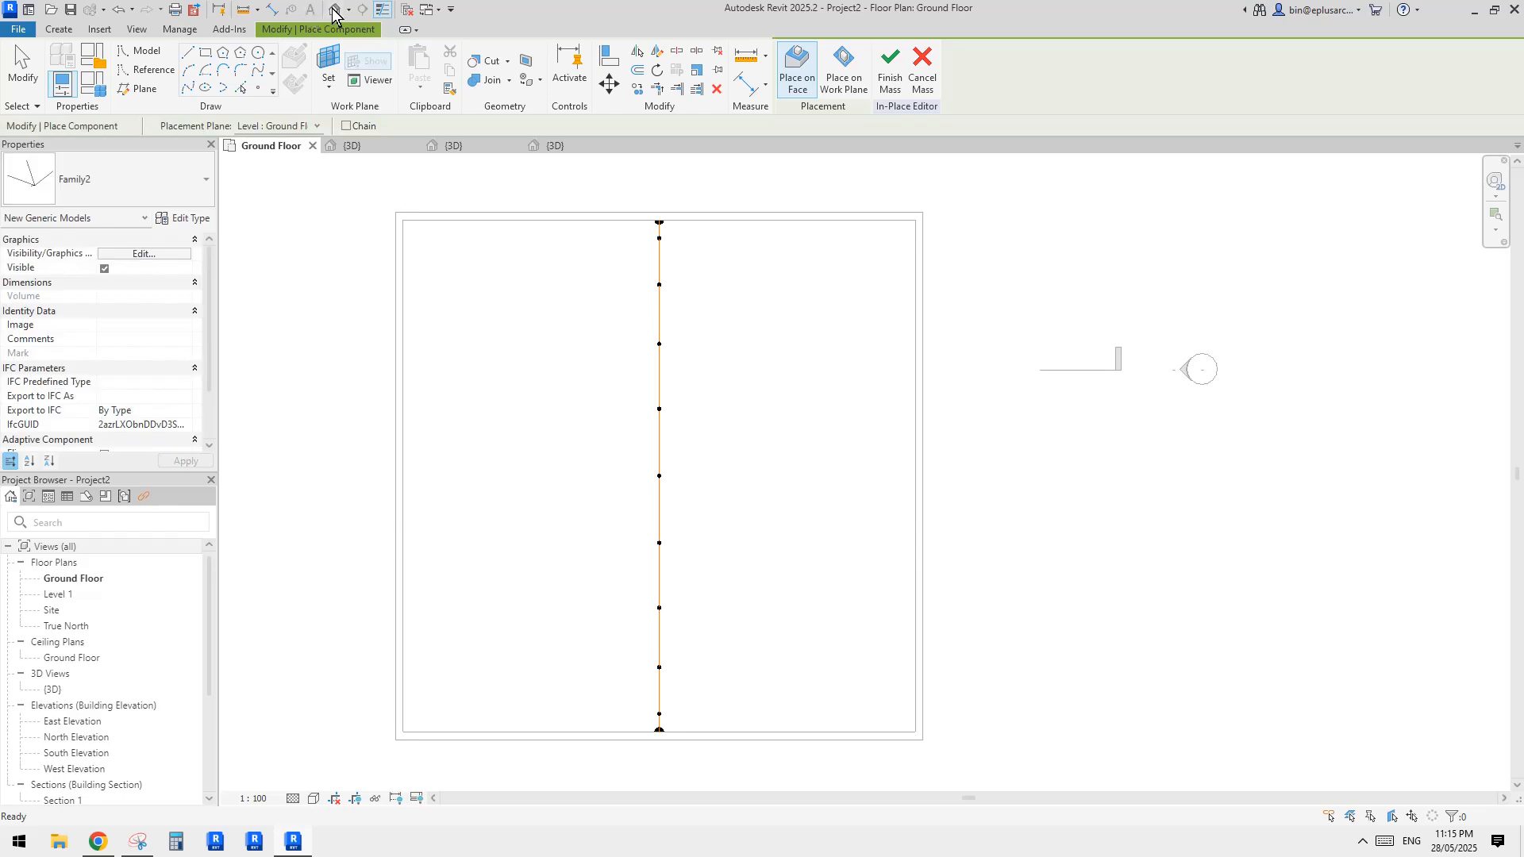
click(333, 9)
shift+middle_drag(940, 427, 931, 430)
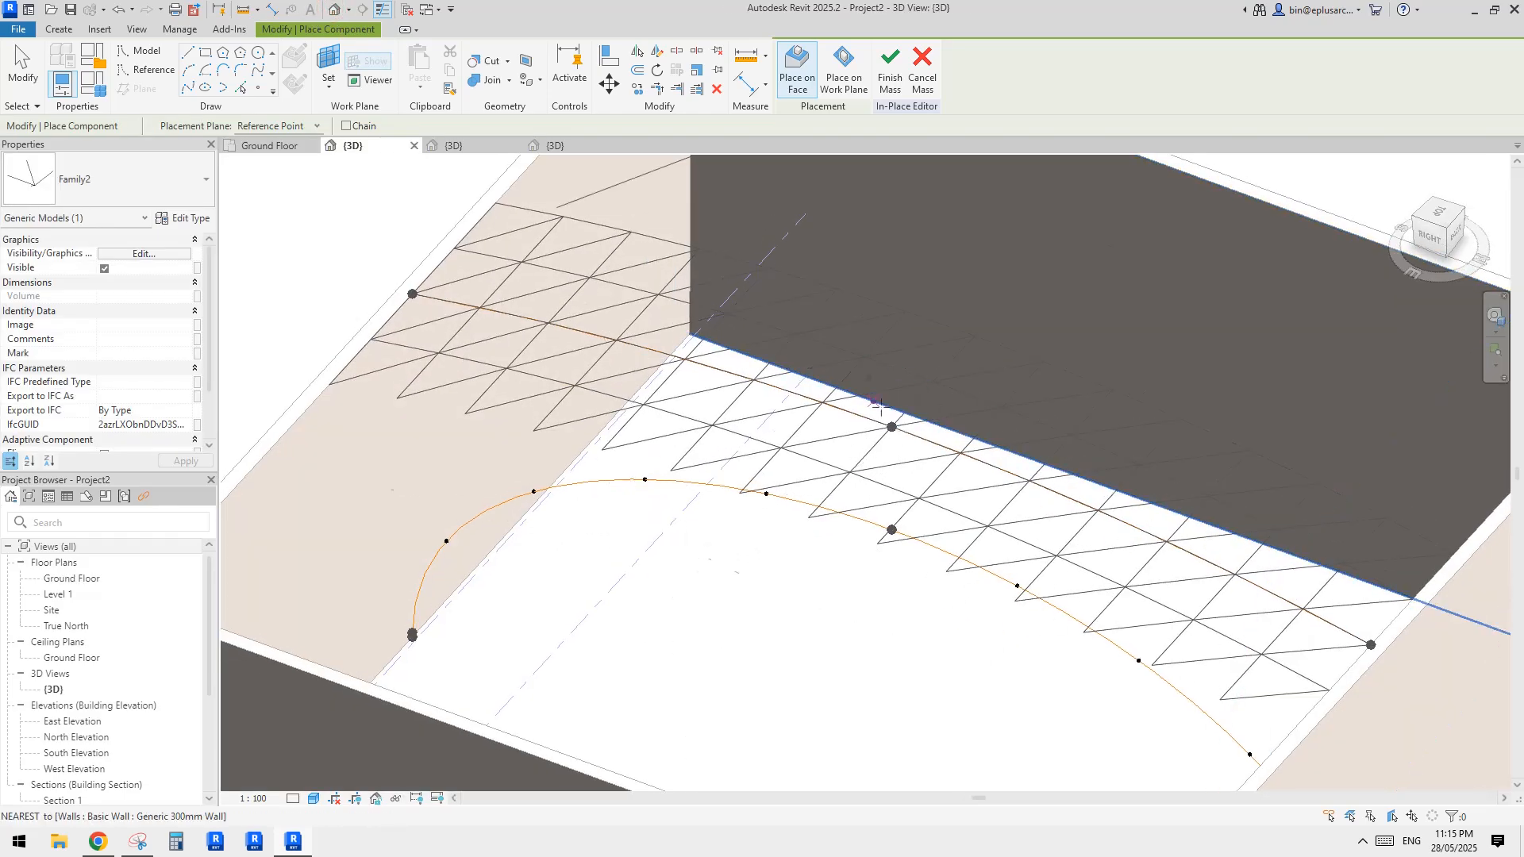
key(Escape)
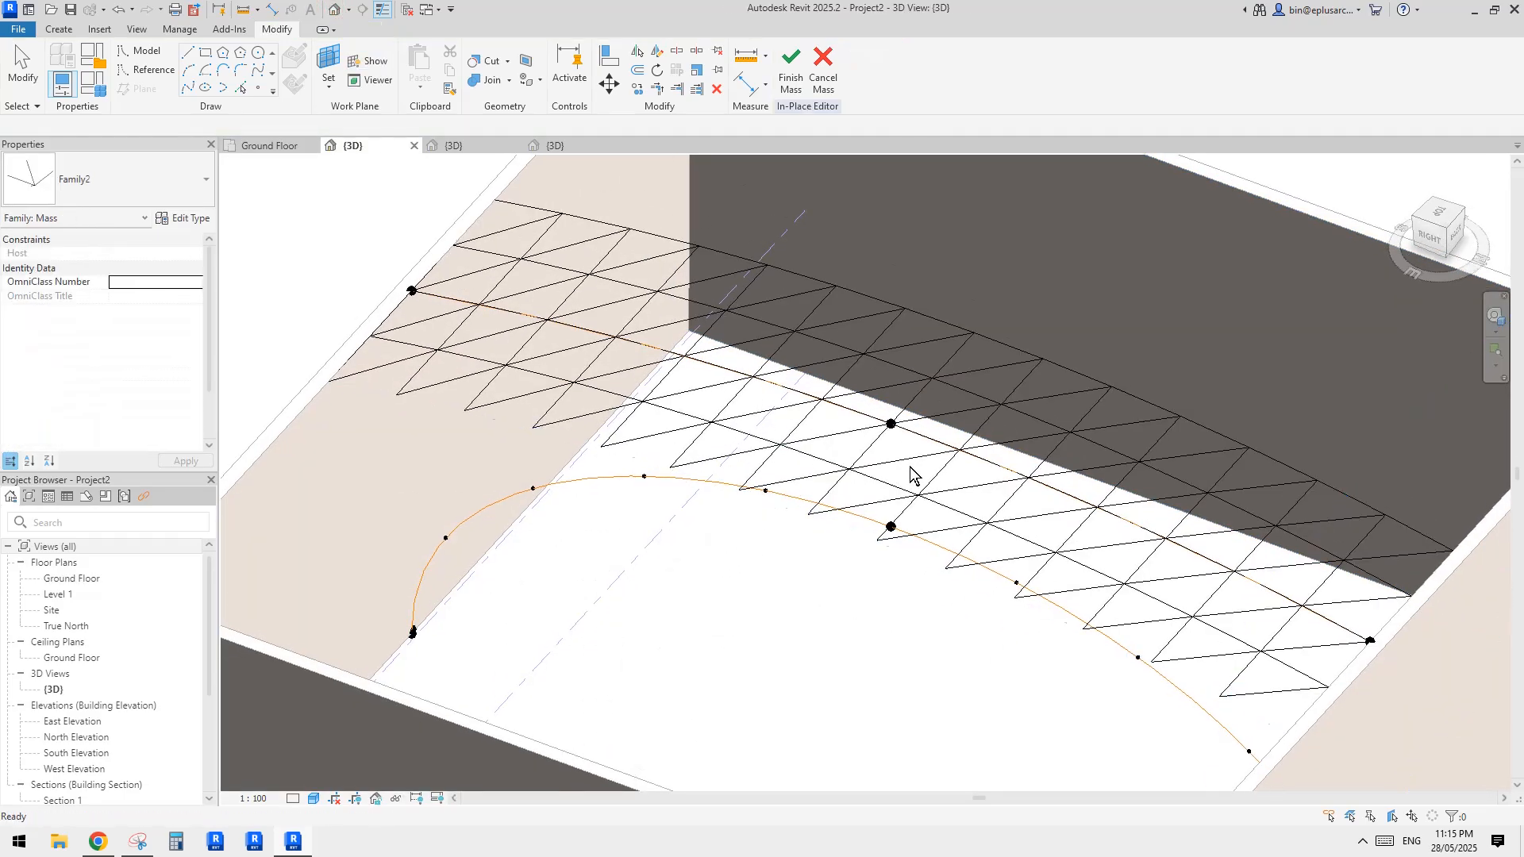
click(933, 442)
middle_drag(935, 442, 948, 478)
click(866, 508)
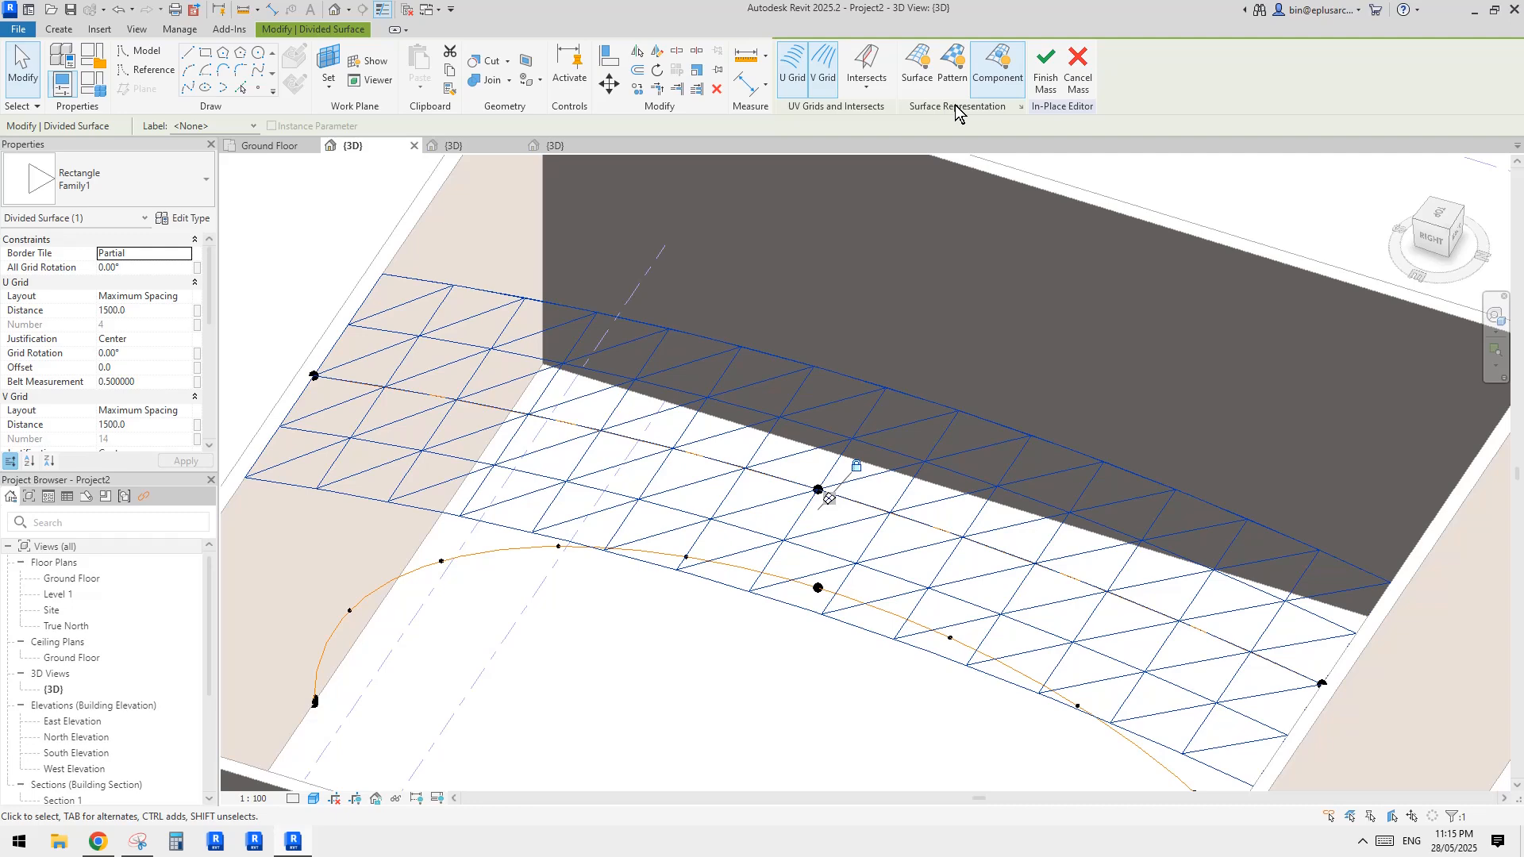
click(1019, 106)
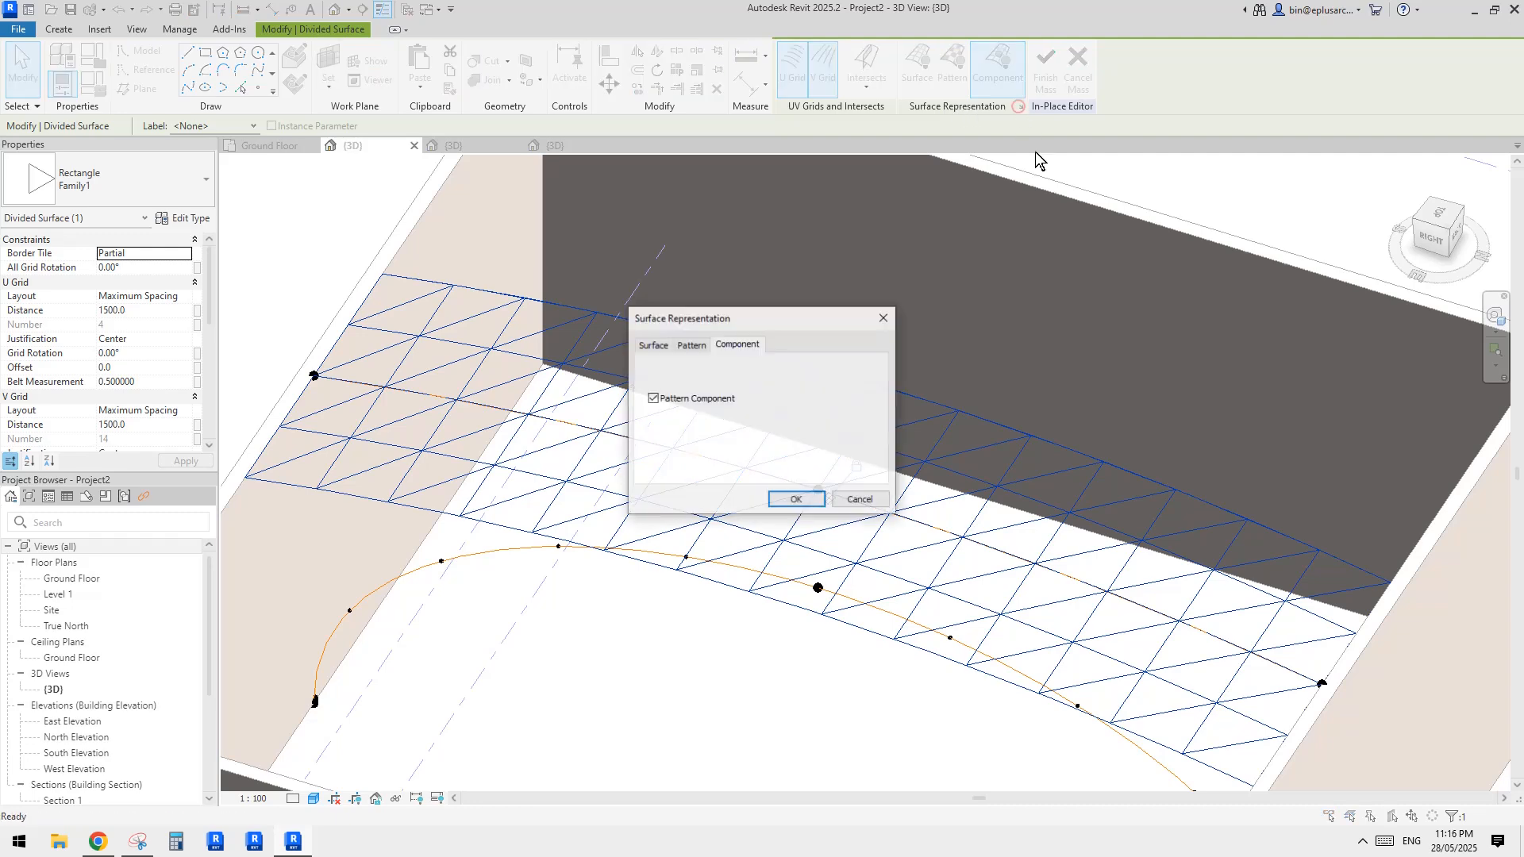
click(654, 347)
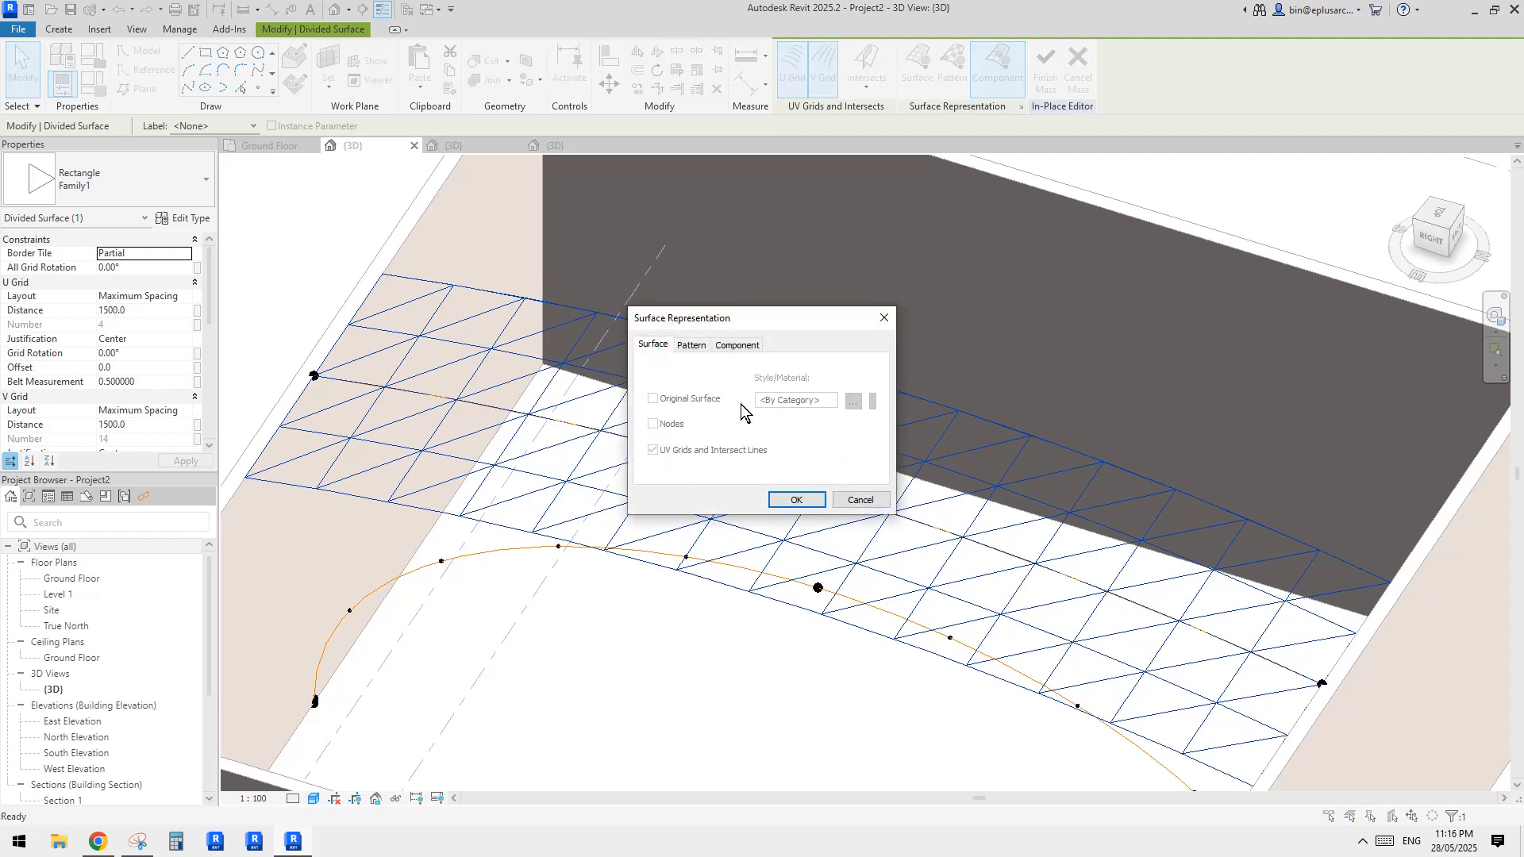
key(Escape)
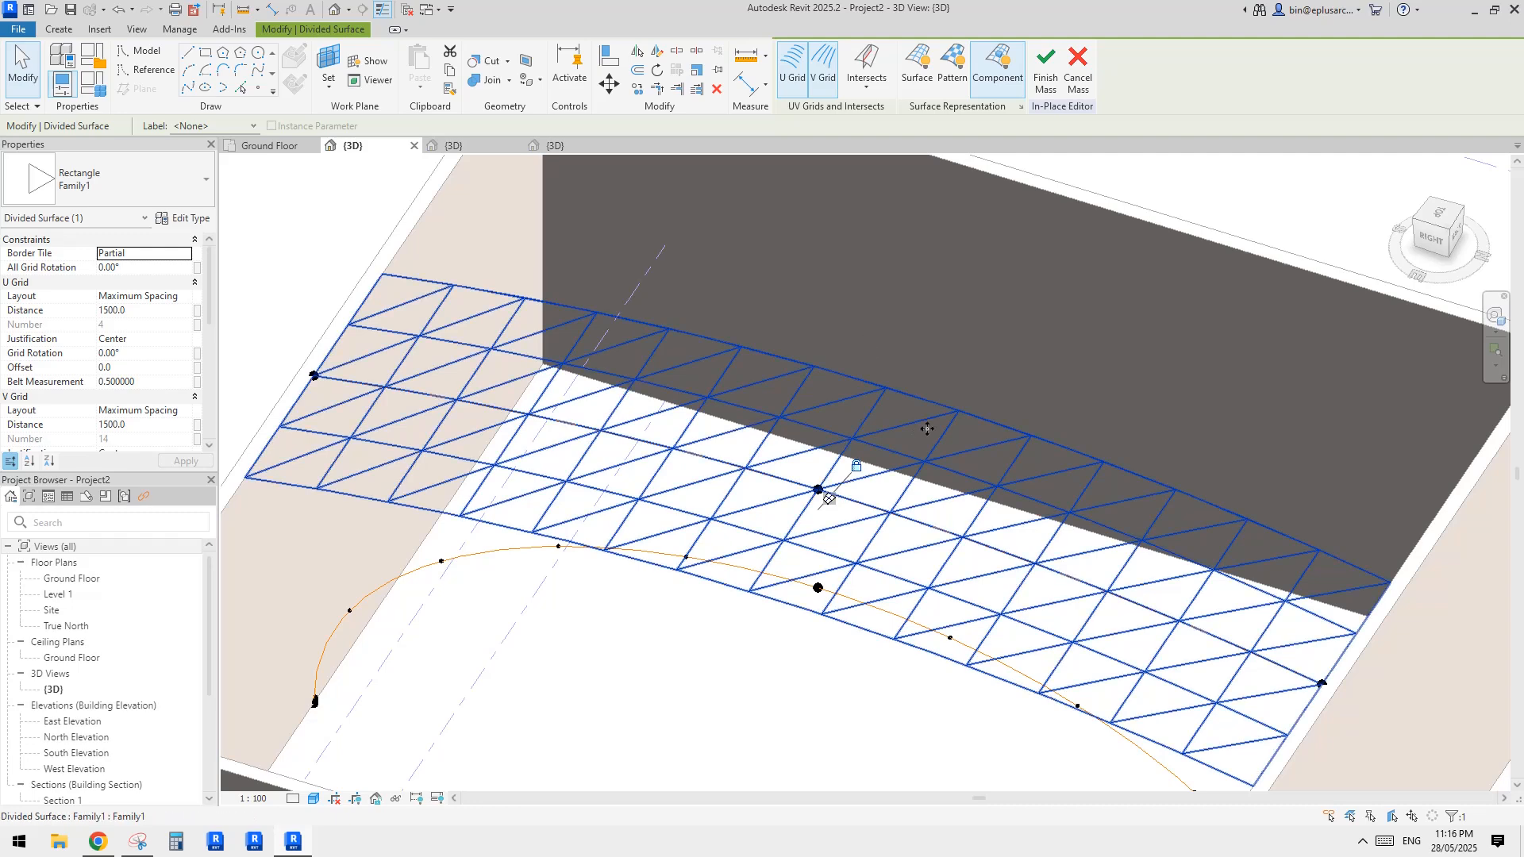
- Enable the surface display of the panelled divided roof surface and show its nodes in the surface representation
click(933, 446)
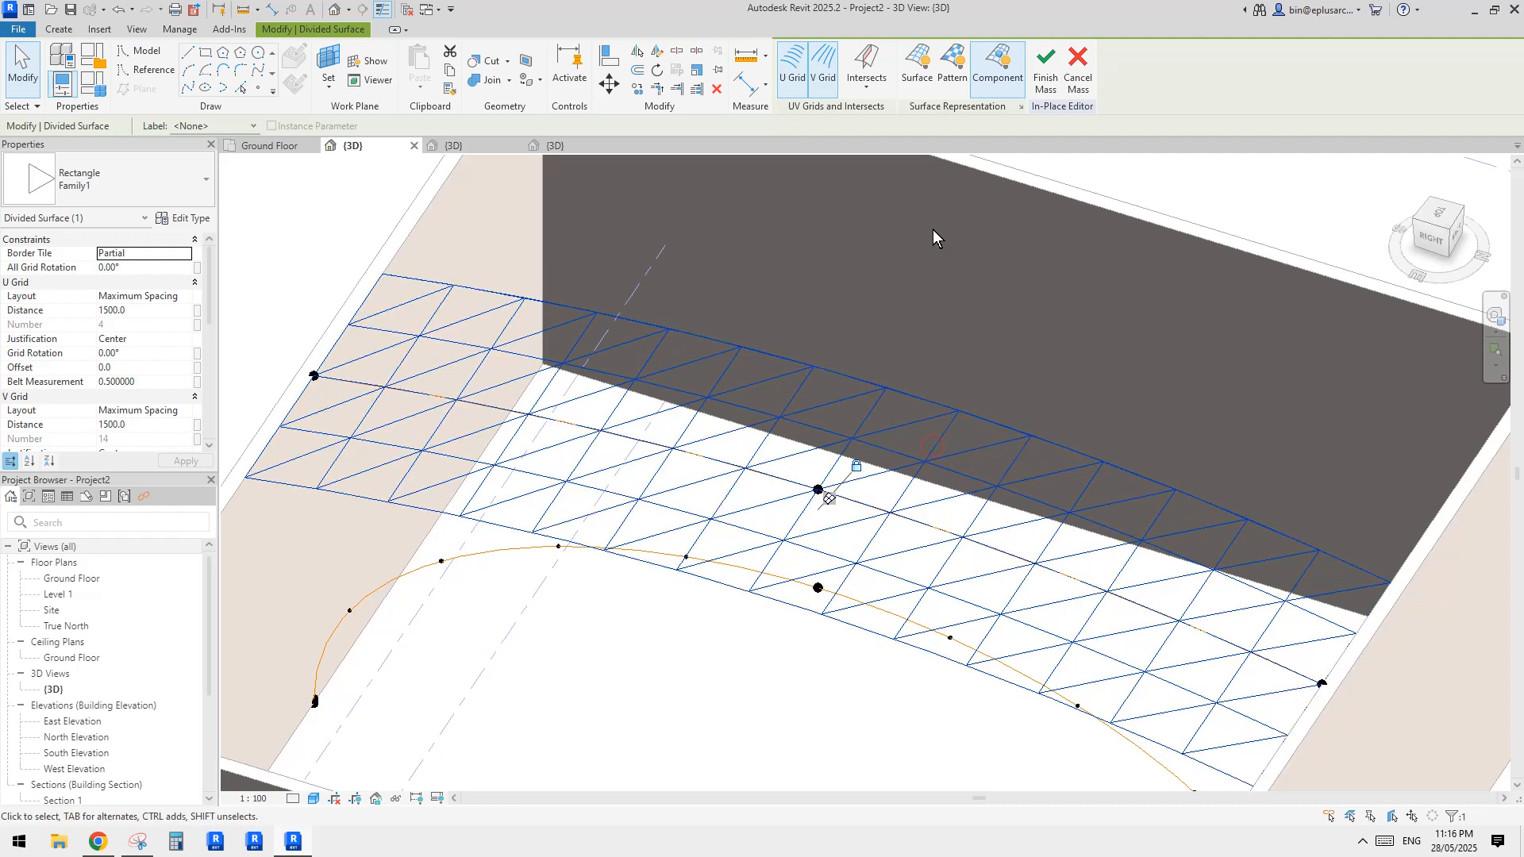
click(909, 84)
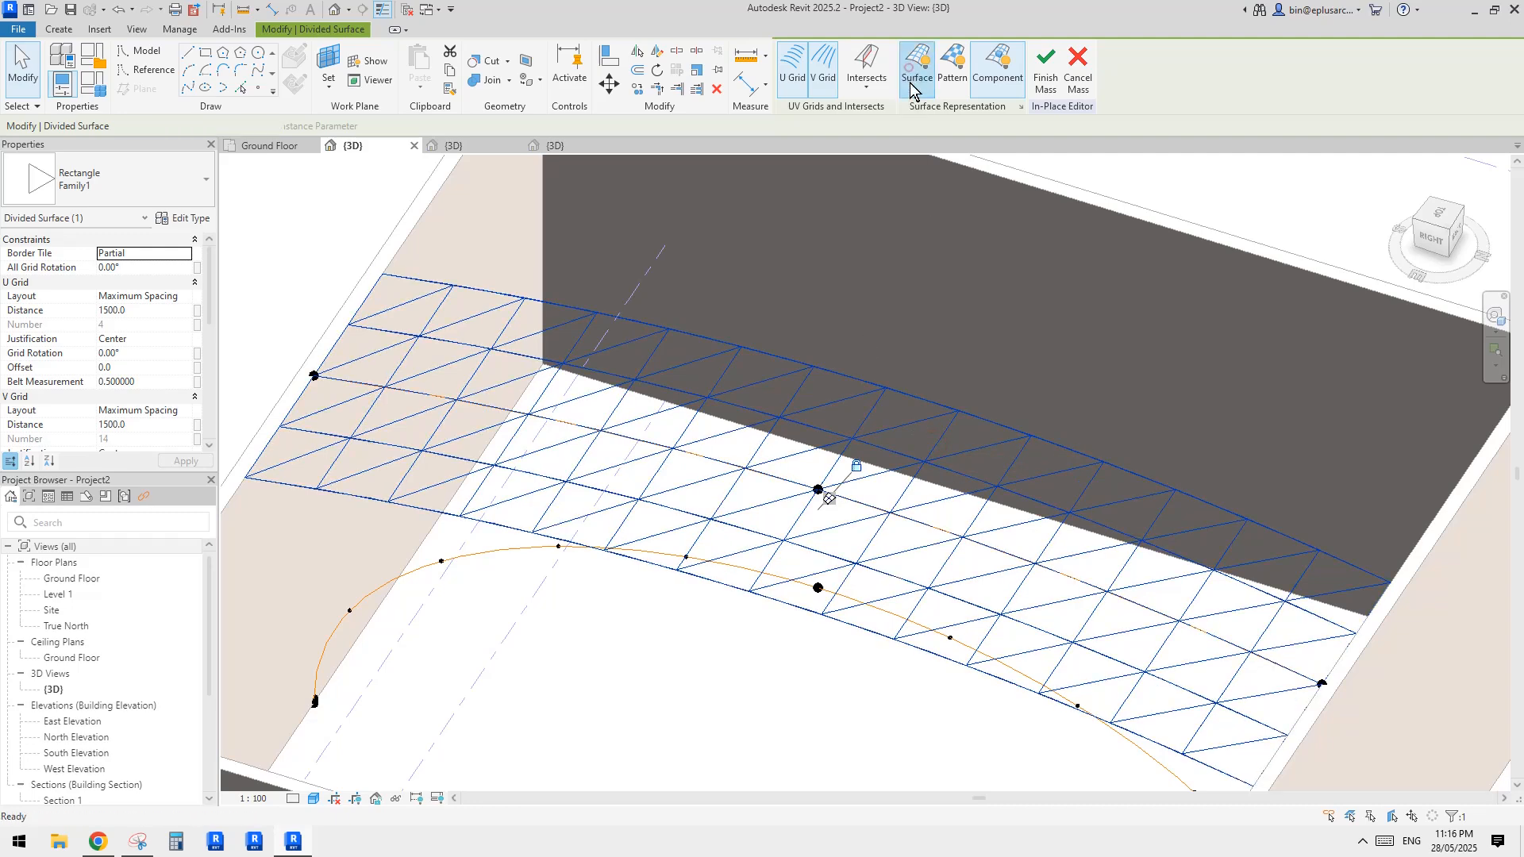
click(1023, 106)
click(649, 345)
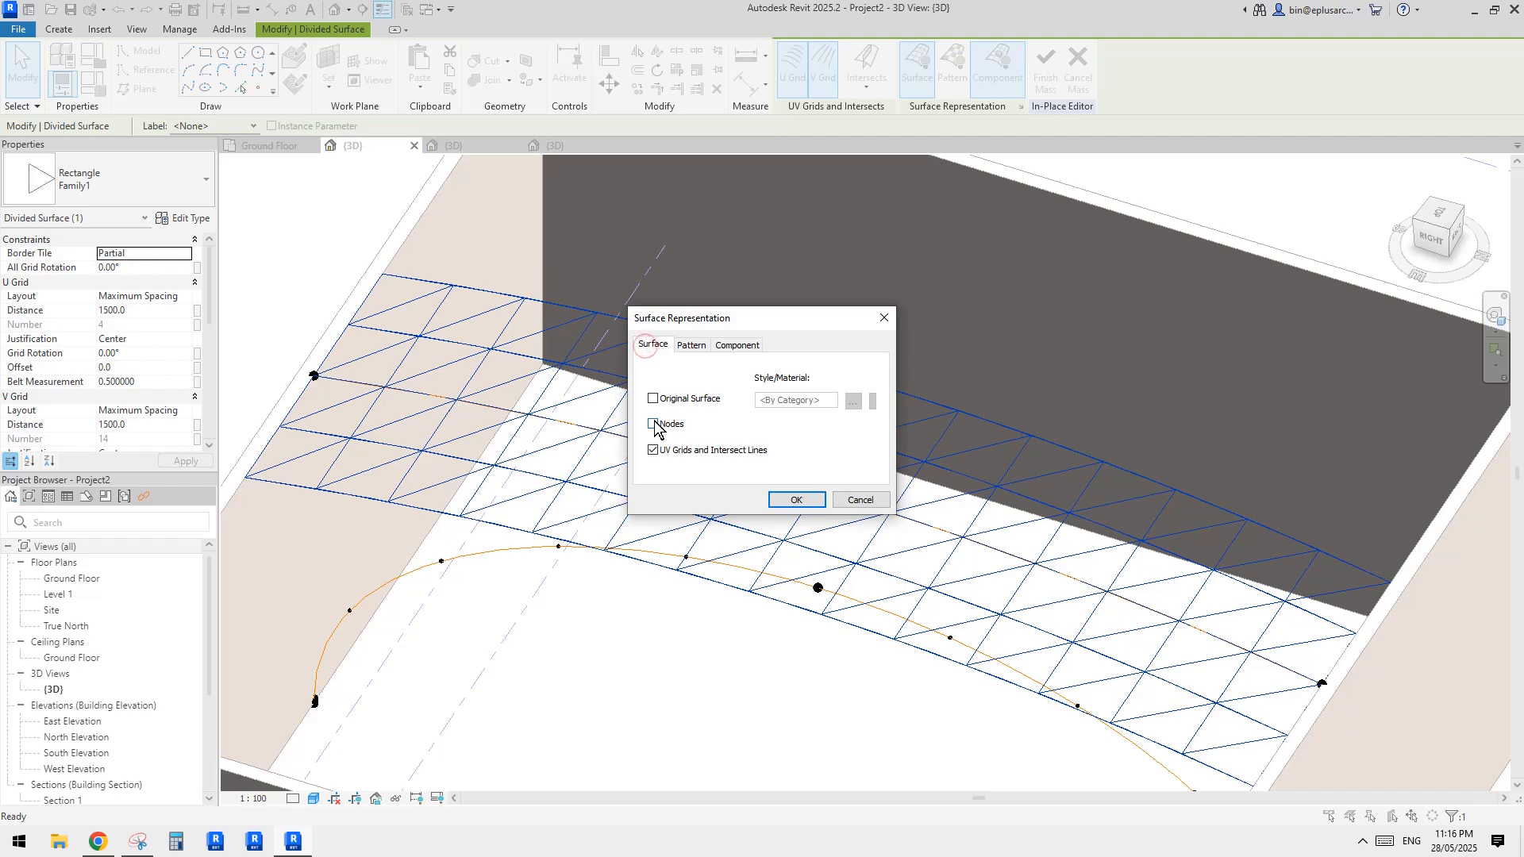
click(796, 504)
shift+middle_drag(1031, 537, 966, 473)
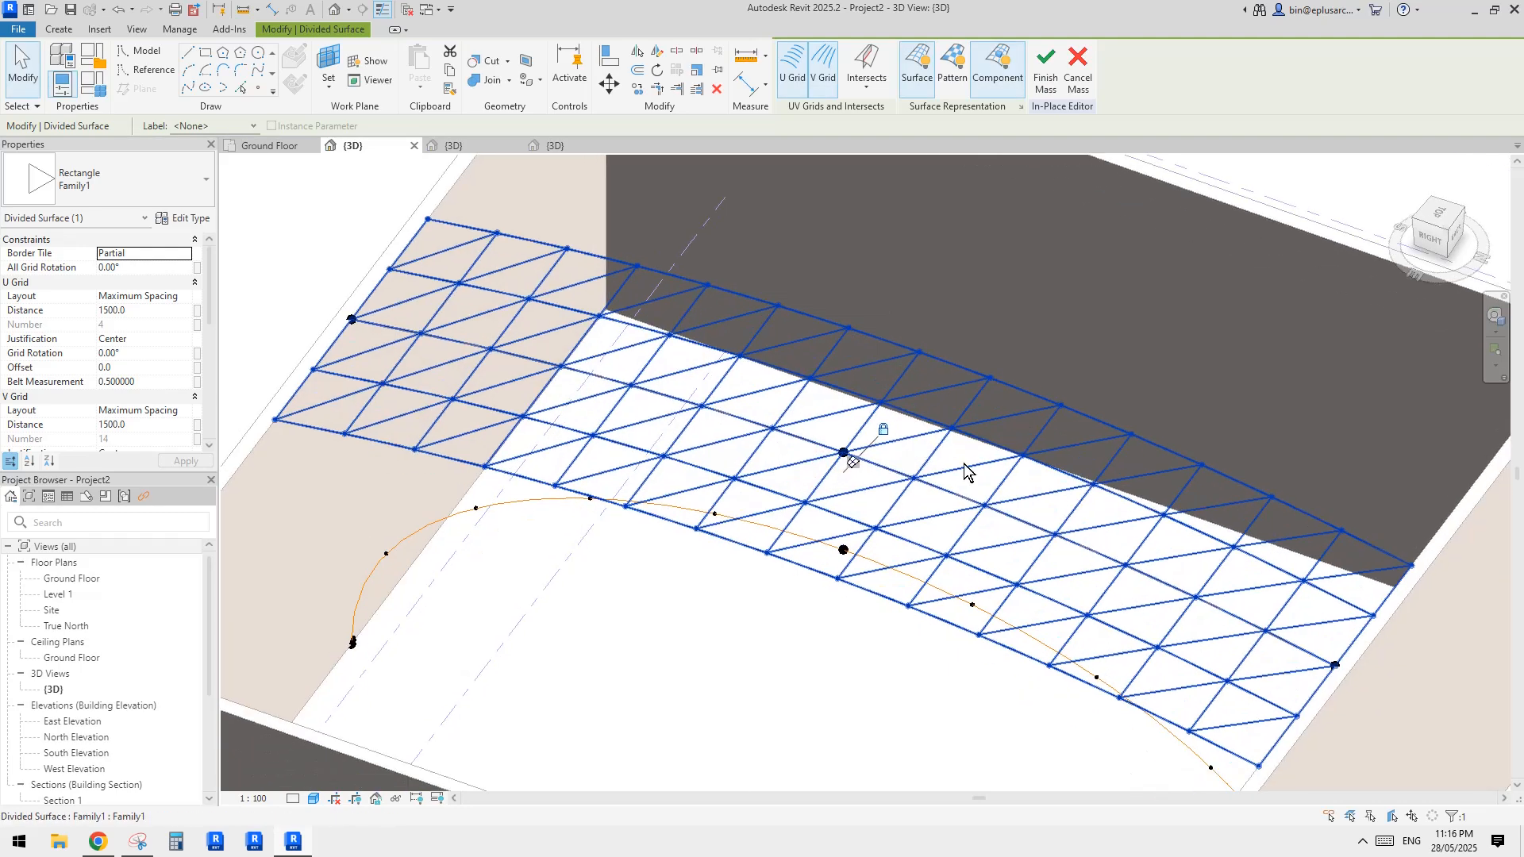
key(Escape)
- Toggle the thin-line display and set the 3D view's scale to 1:200
middle_drag(820, 582, 827, 556)
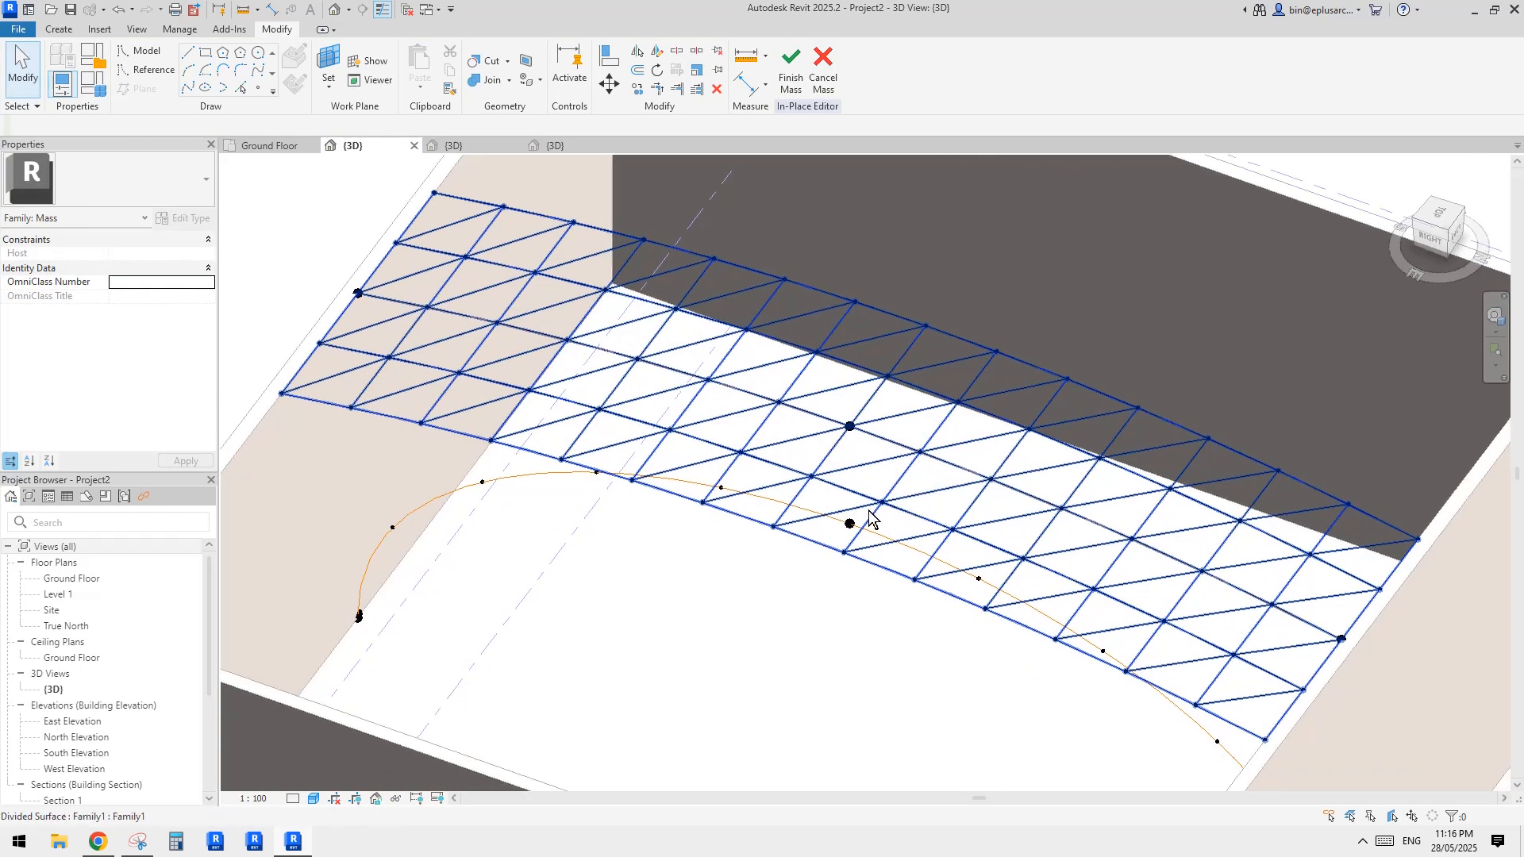
key(t)
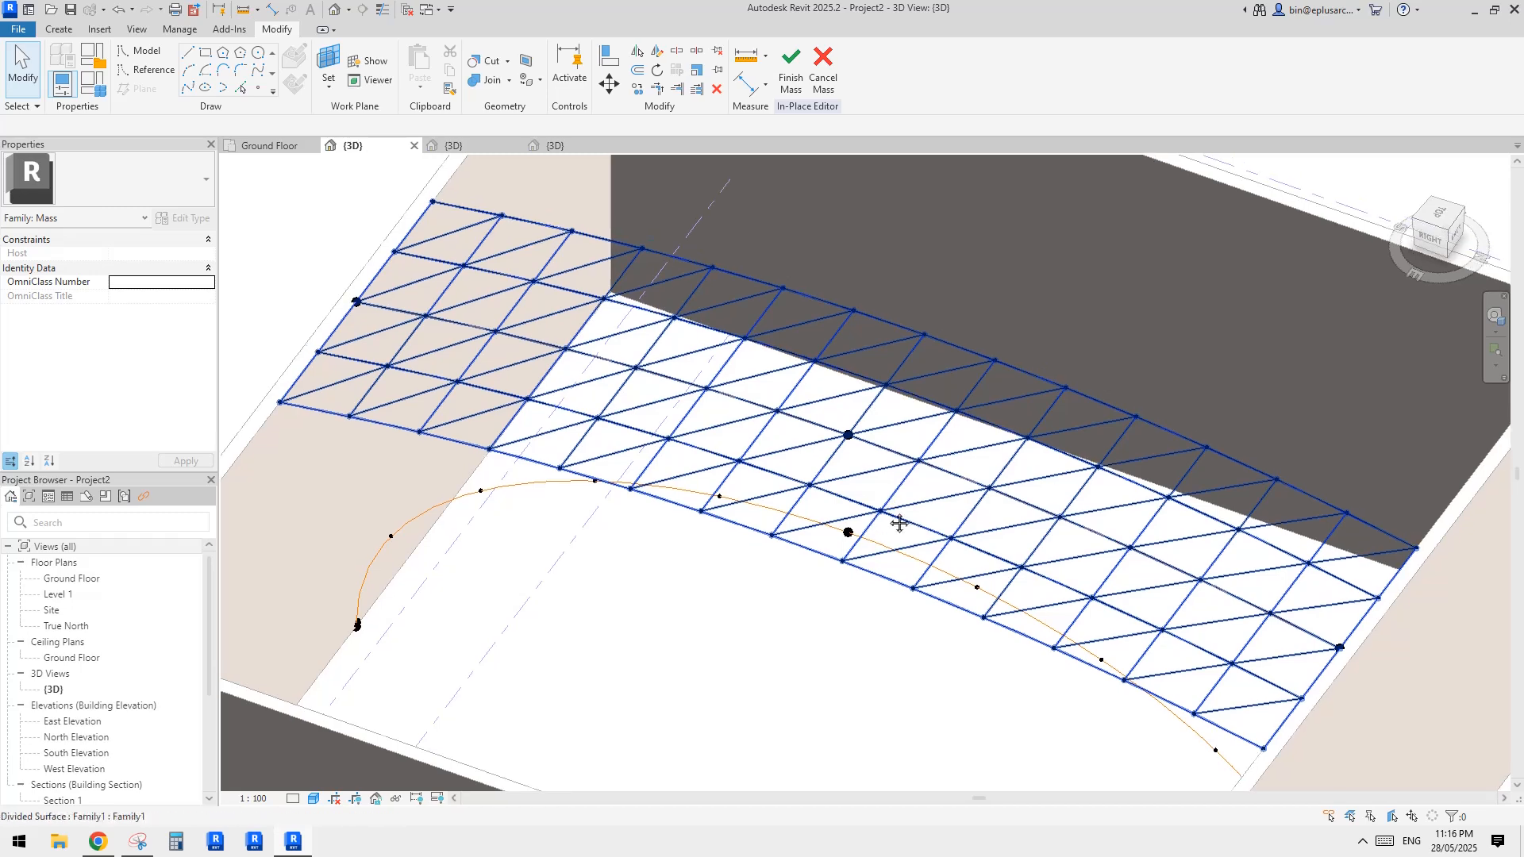
key(l)
click(256, 798)
click(279, 714)
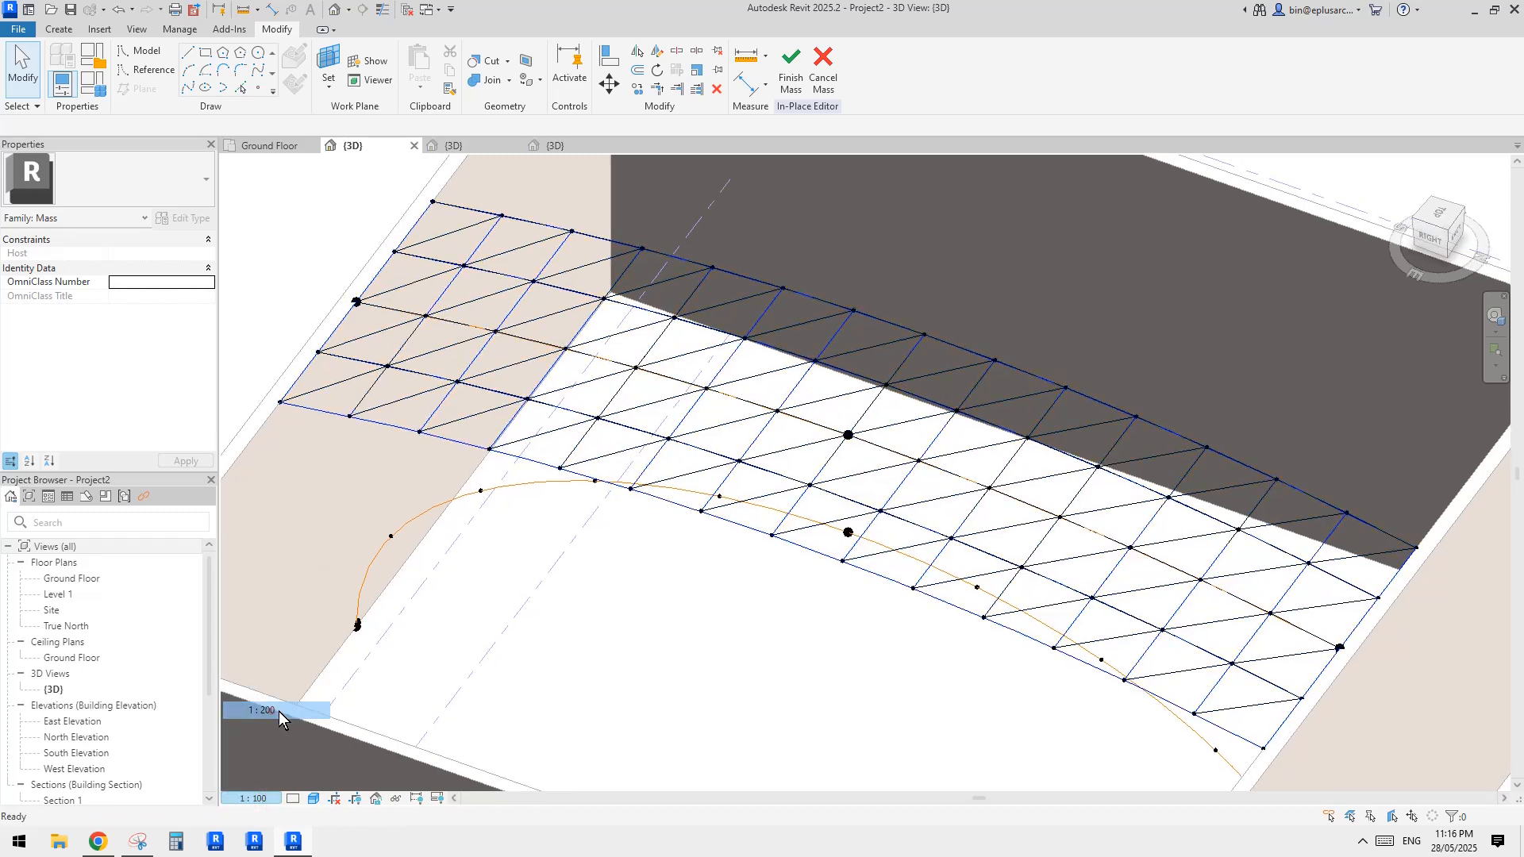
- Set the 3D view's scale to 1:500 and switch its thin-line display on
scroll(945, 591, up, 2)
key(t)
key(l)
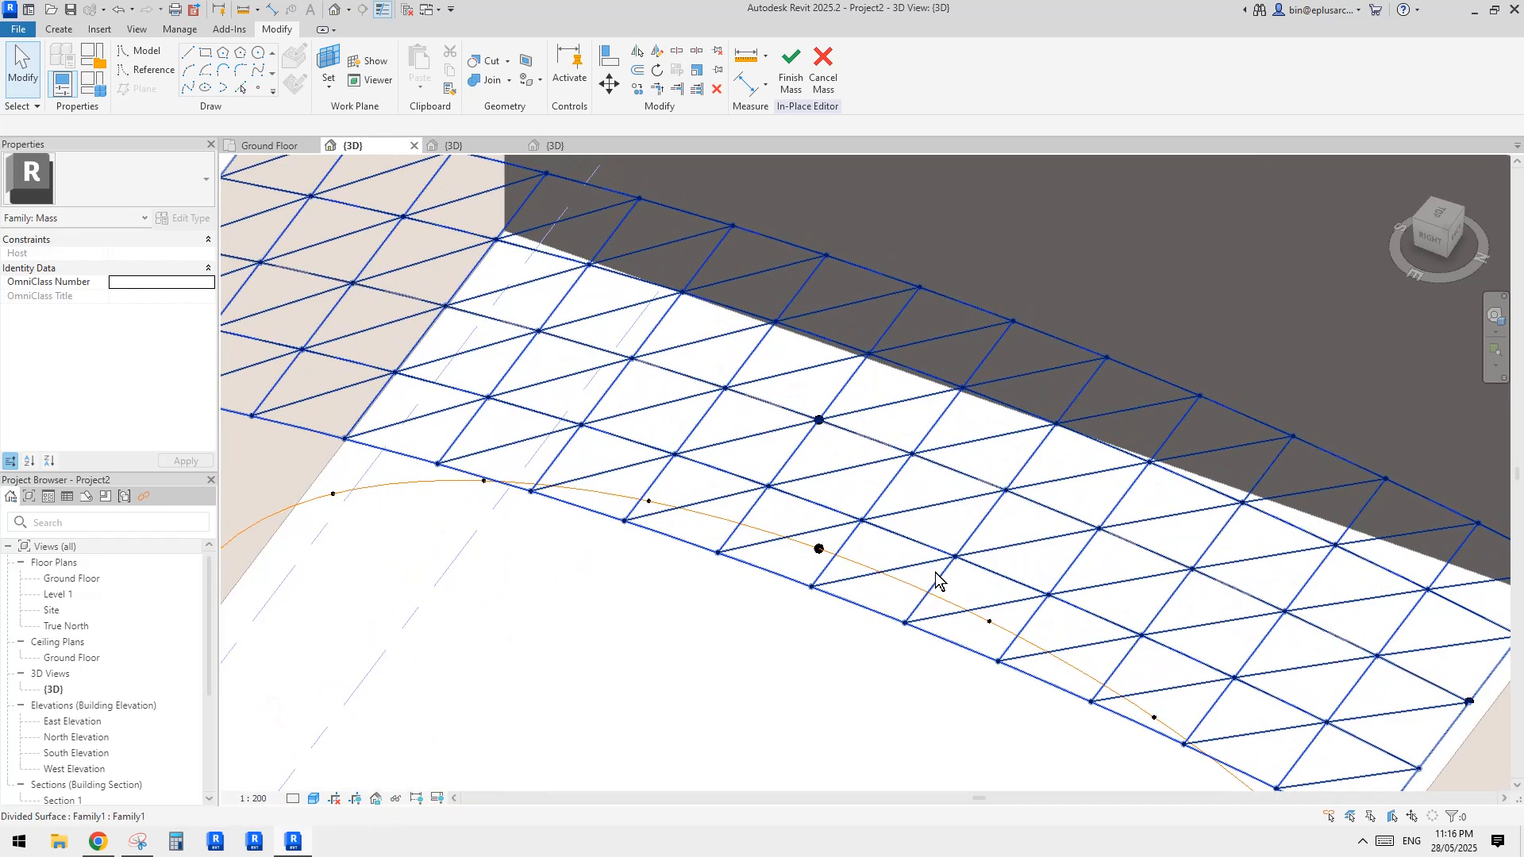
click(255, 798)
click(265, 756)
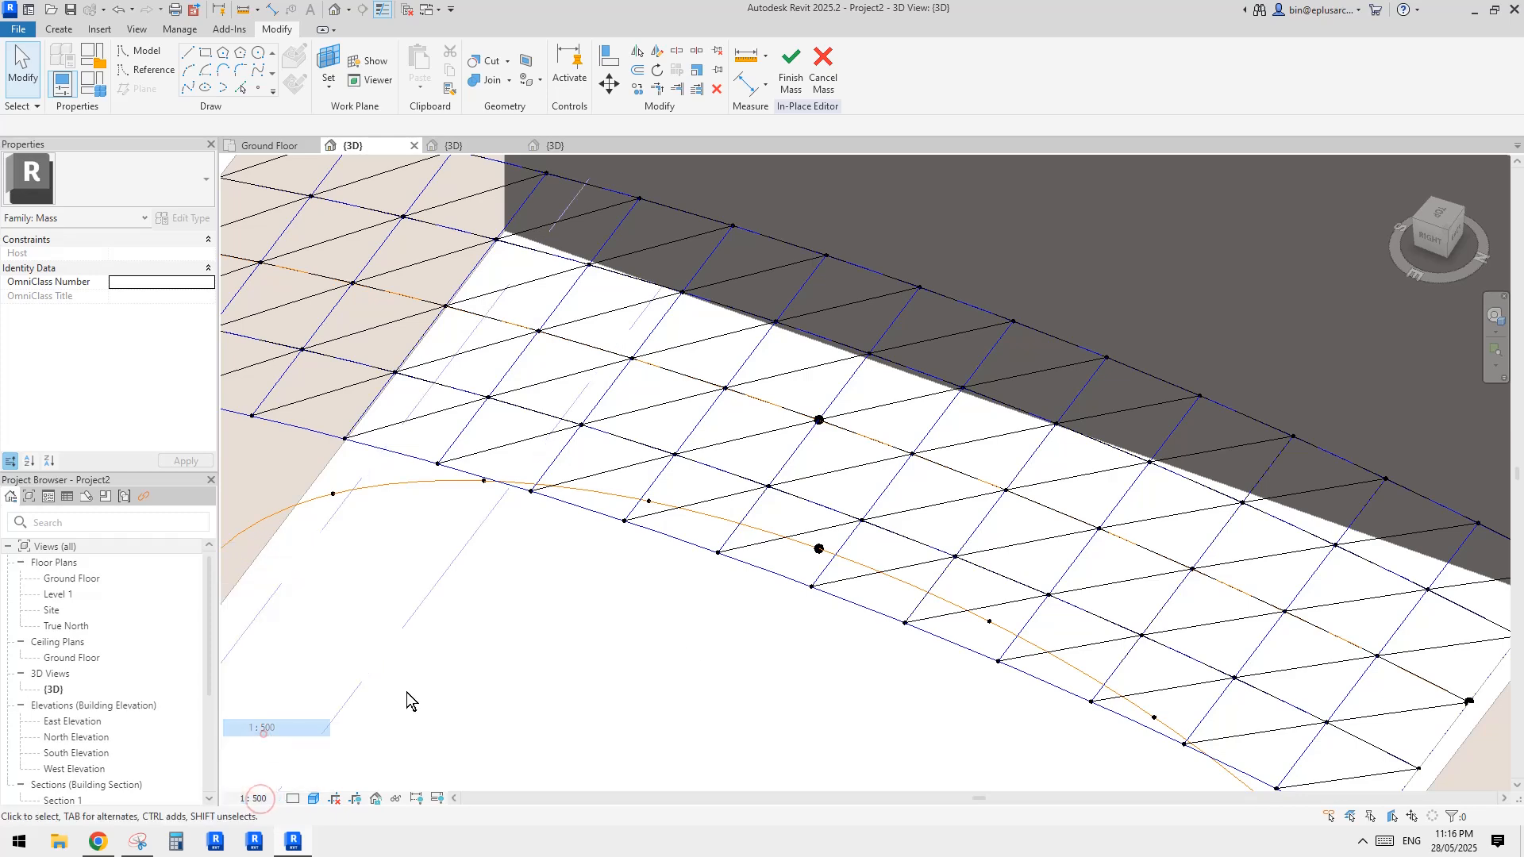
key(t)
key(l)
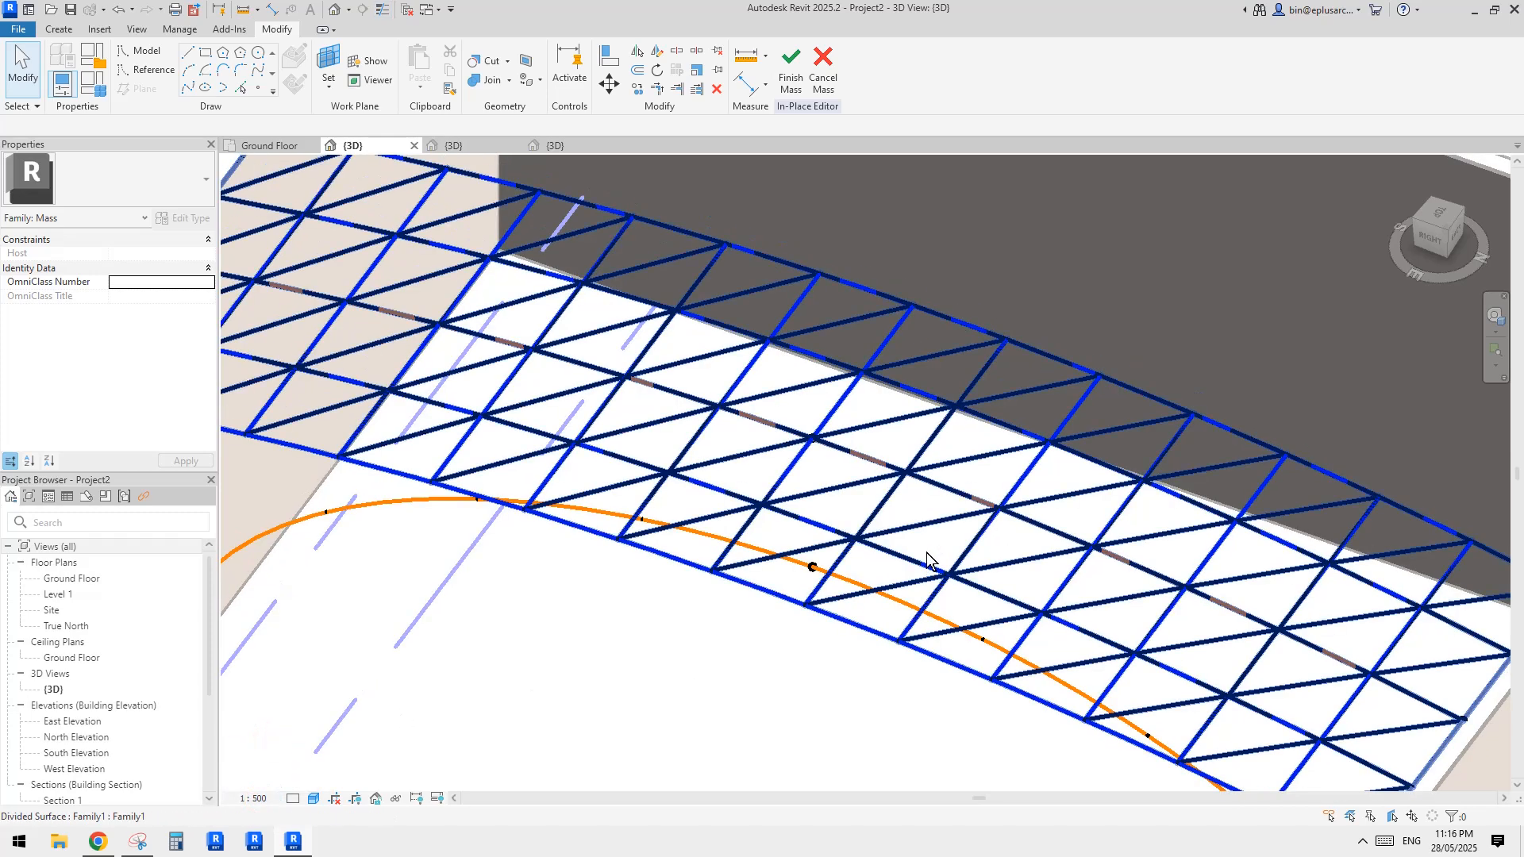
key(l)
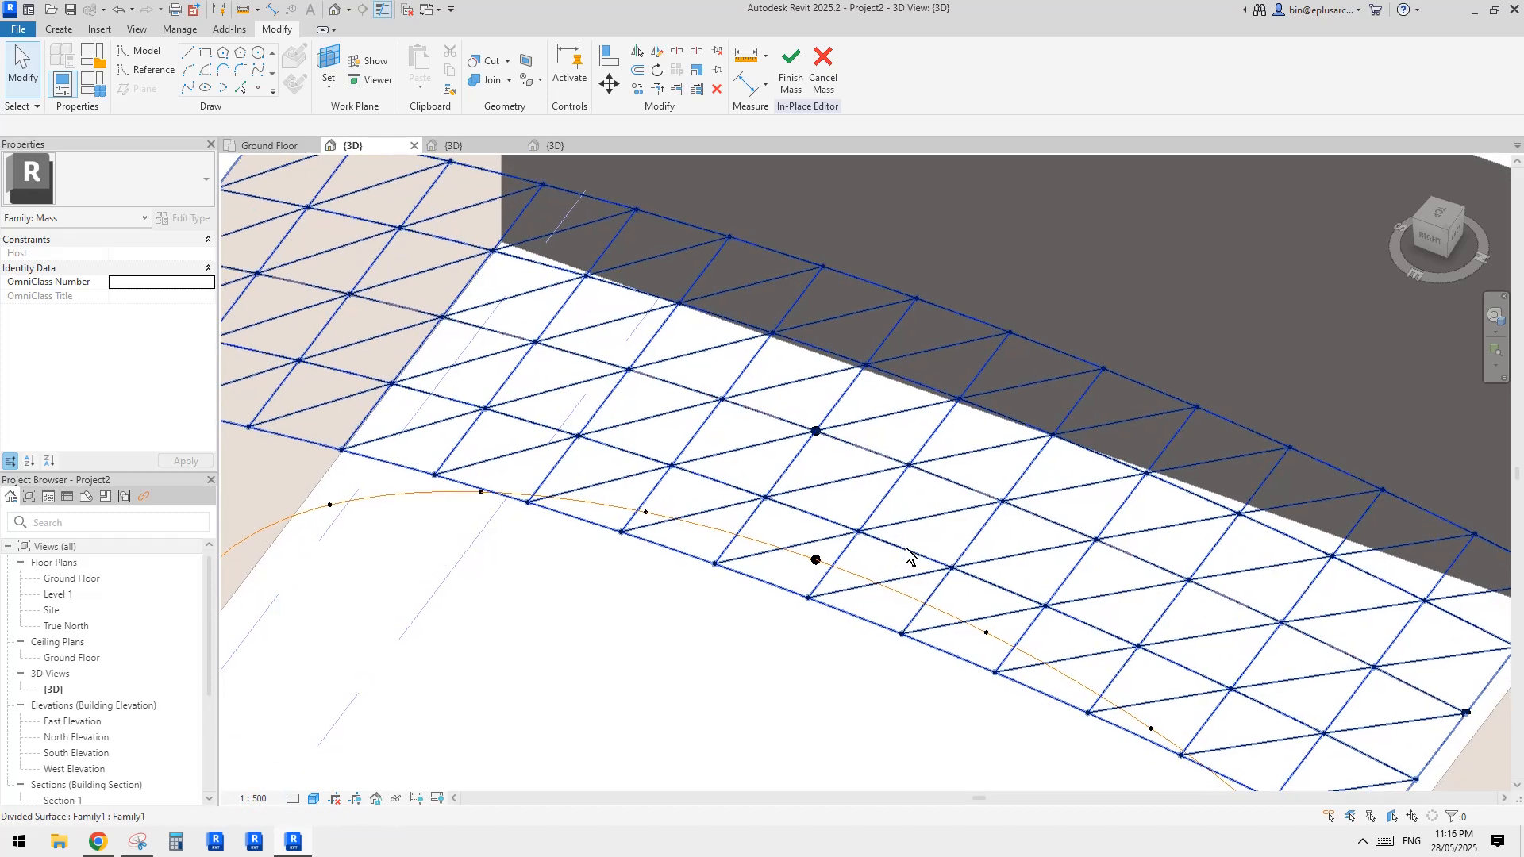
- Place one Family2 component with points 1 to 4 on roof-surface nodes around the midpoint and point 5 on the lower arch's middle node
shift+middle_drag(906, 547, 903, 571)
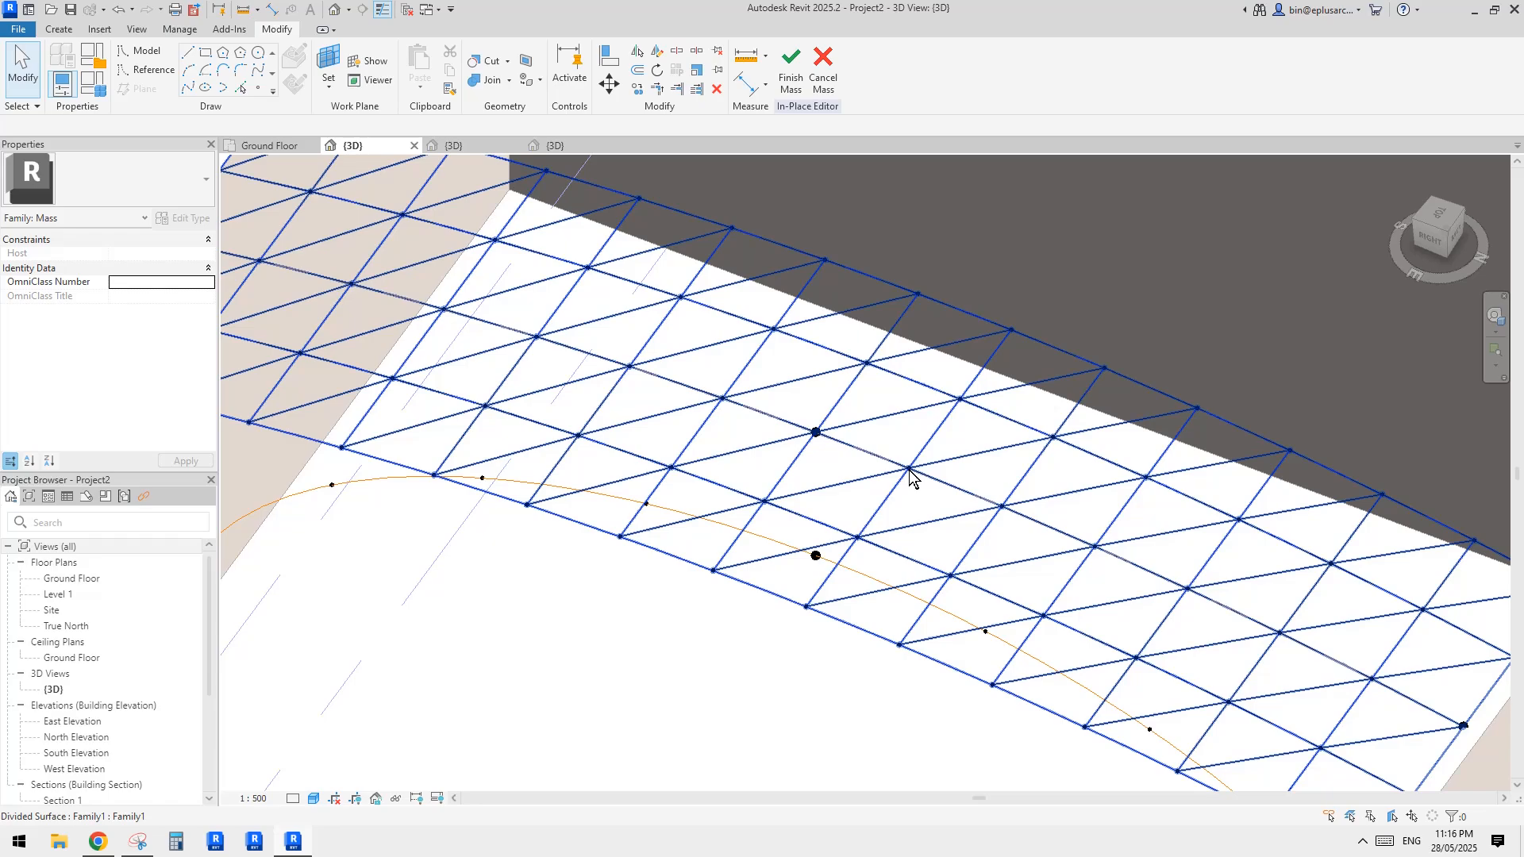
mouse_move(910, 475)
shift+middle_down()
mouse_move(942, 534)
mouse_move(912, 551)
mouse_move(860, 477)
mouse_move(936, 510)
mouse_move(913, 547)
shift+middle_up()
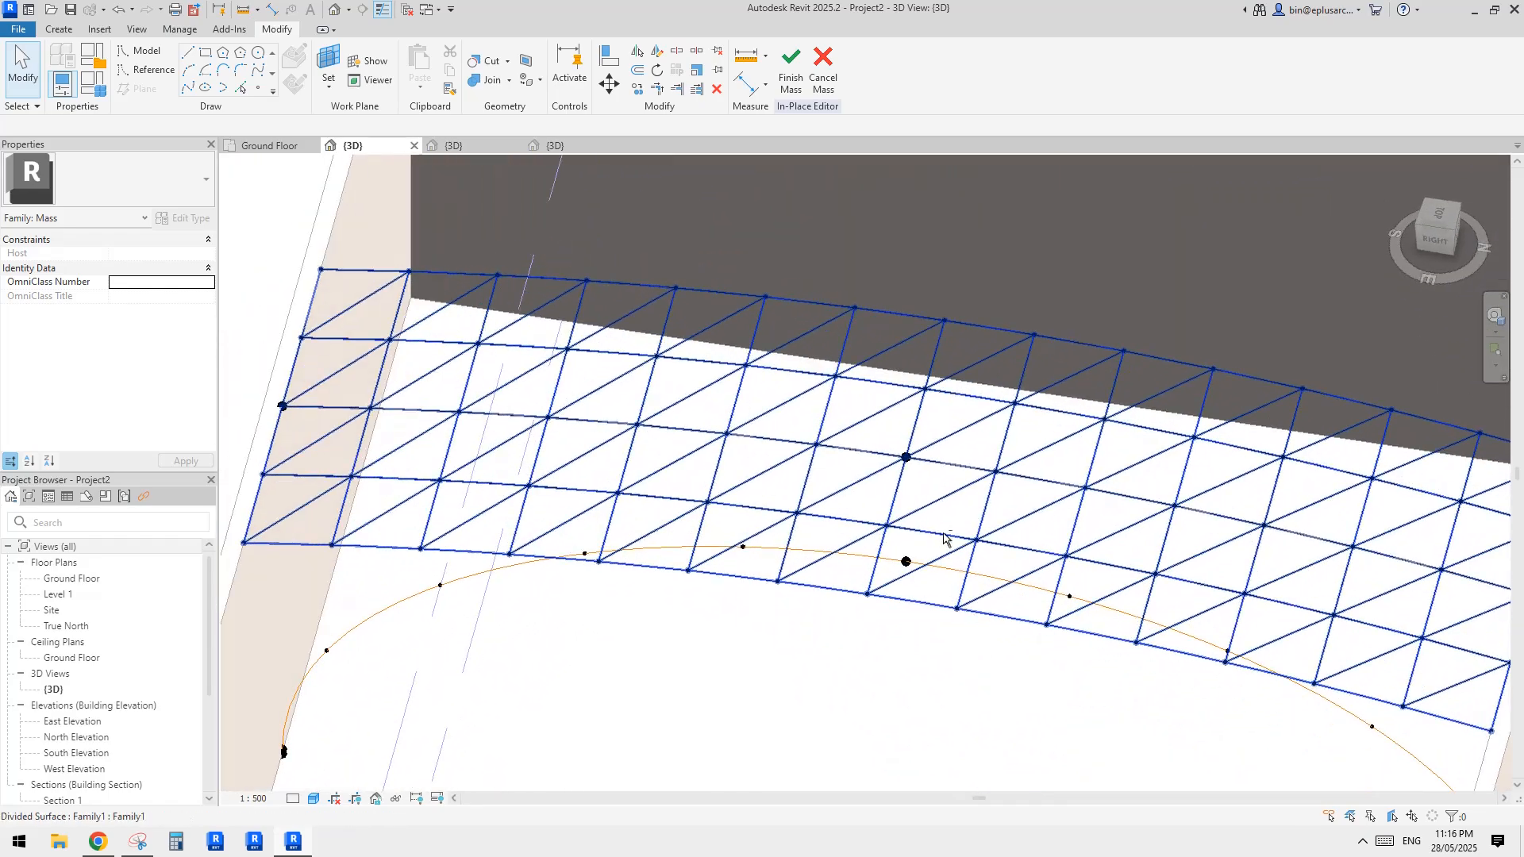
click(59, 30)
click(432, 60)
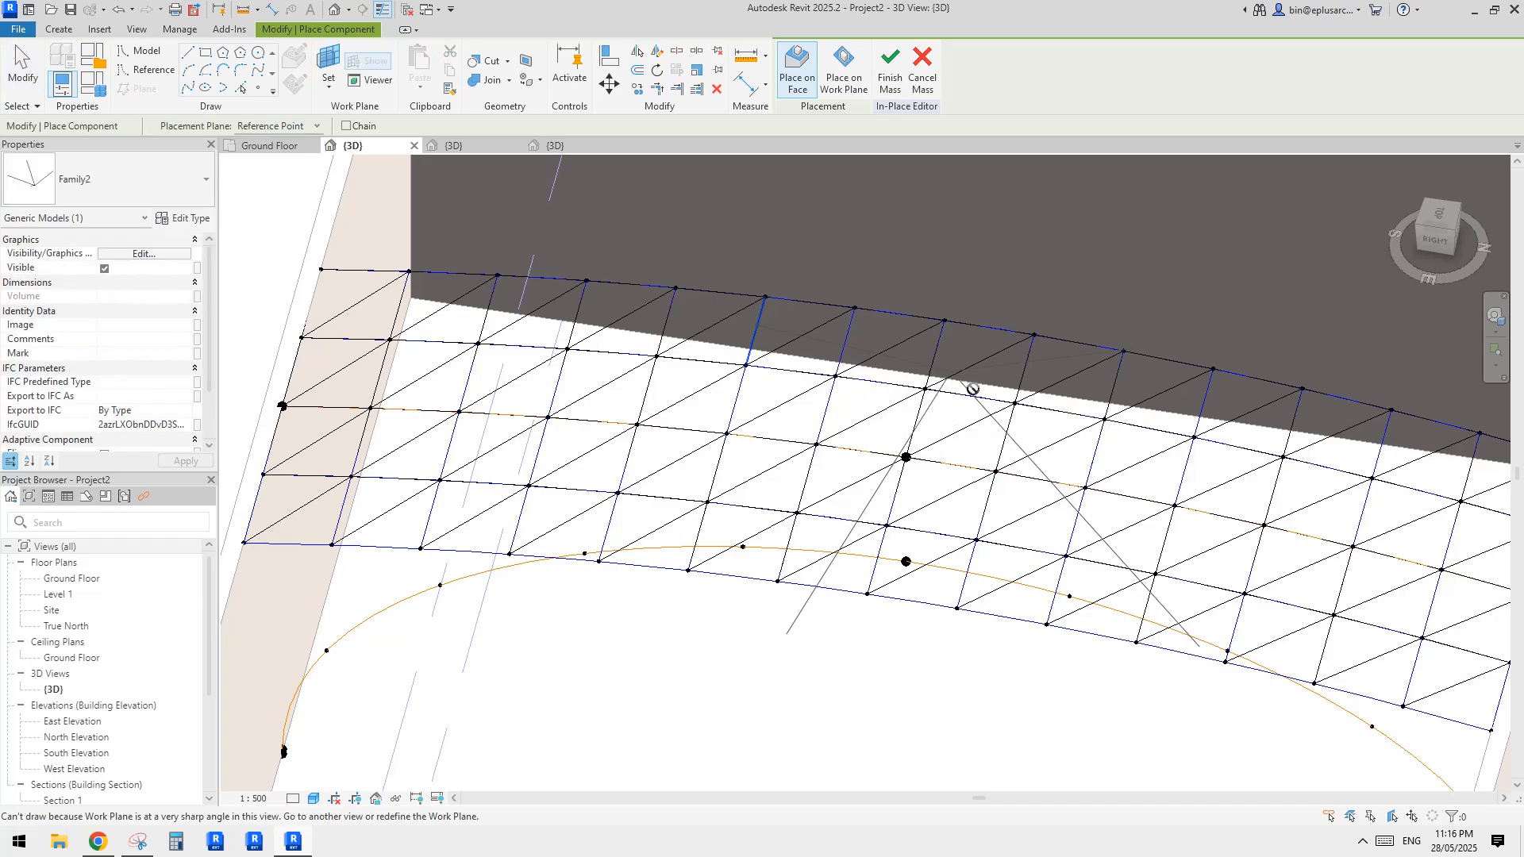
shift+middle_drag(973, 389, 918, 436)
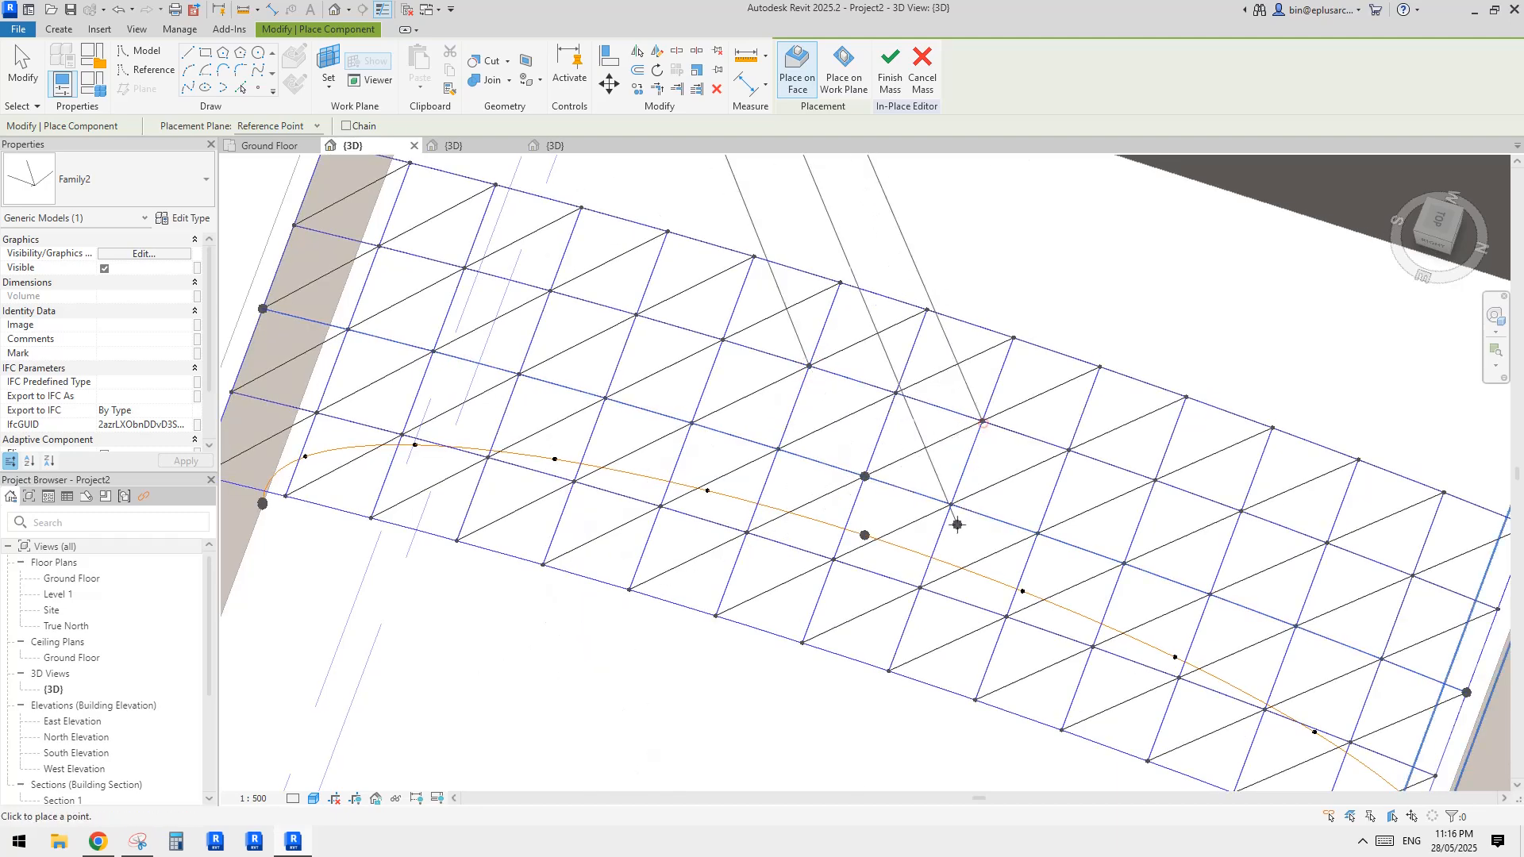
click(920, 588)
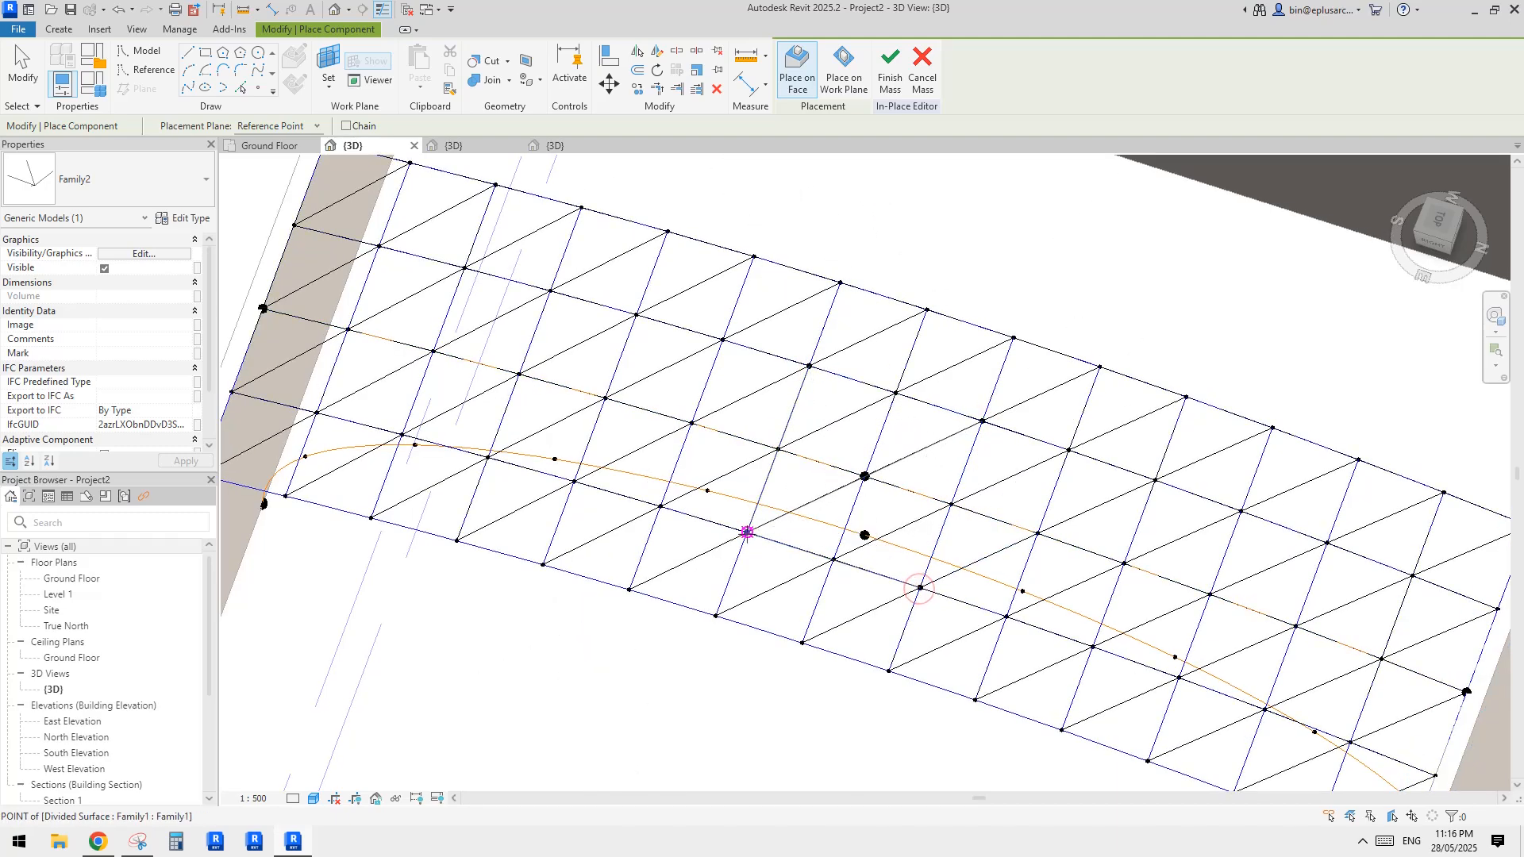
shift+middle_drag(747, 532, 860, 585)
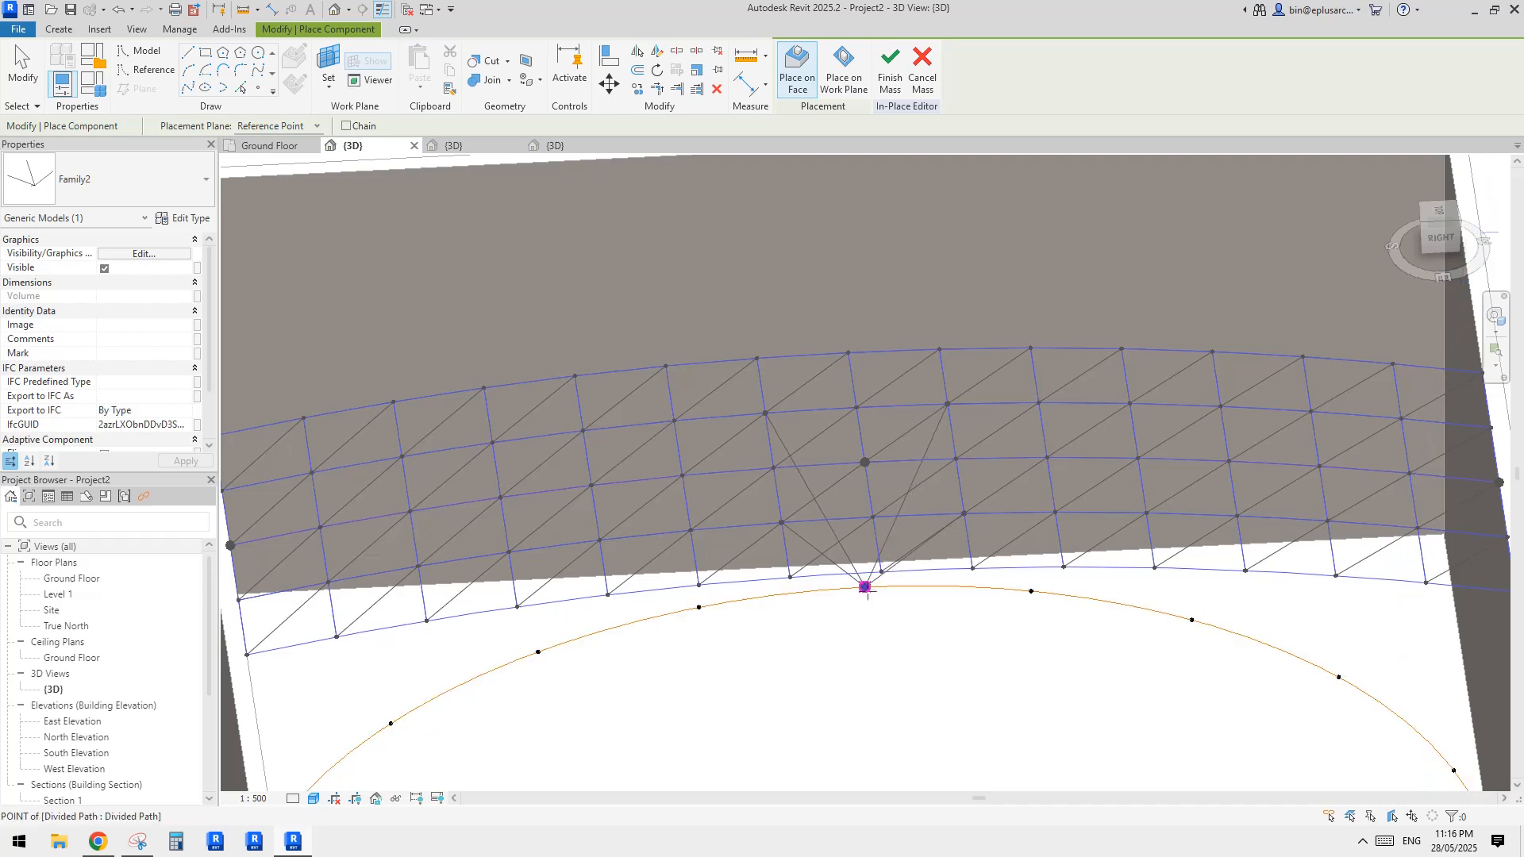
scroll(865, 583, up, 3)
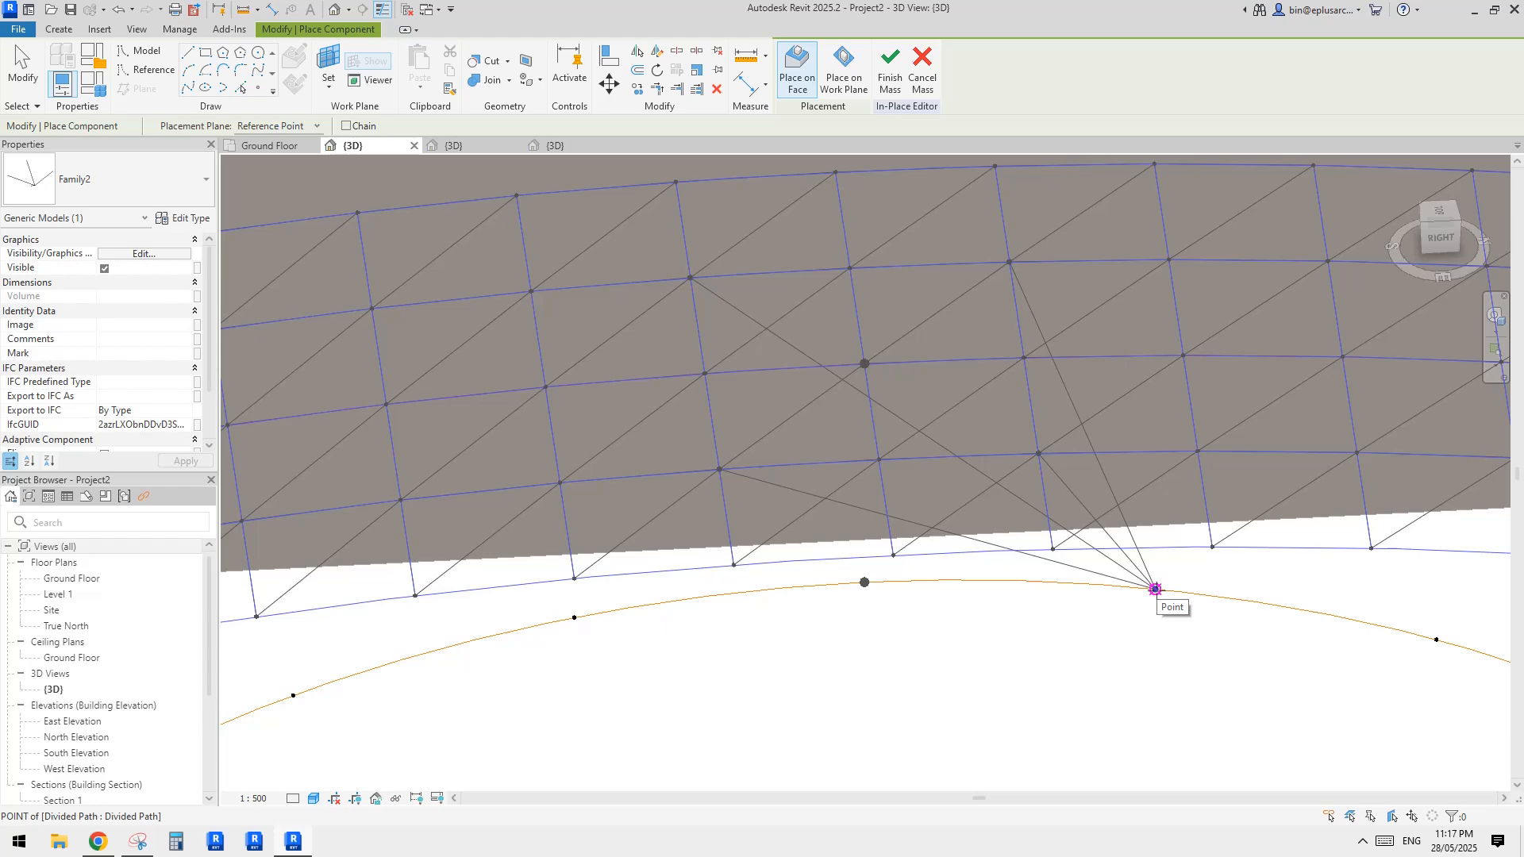
click(864, 582)
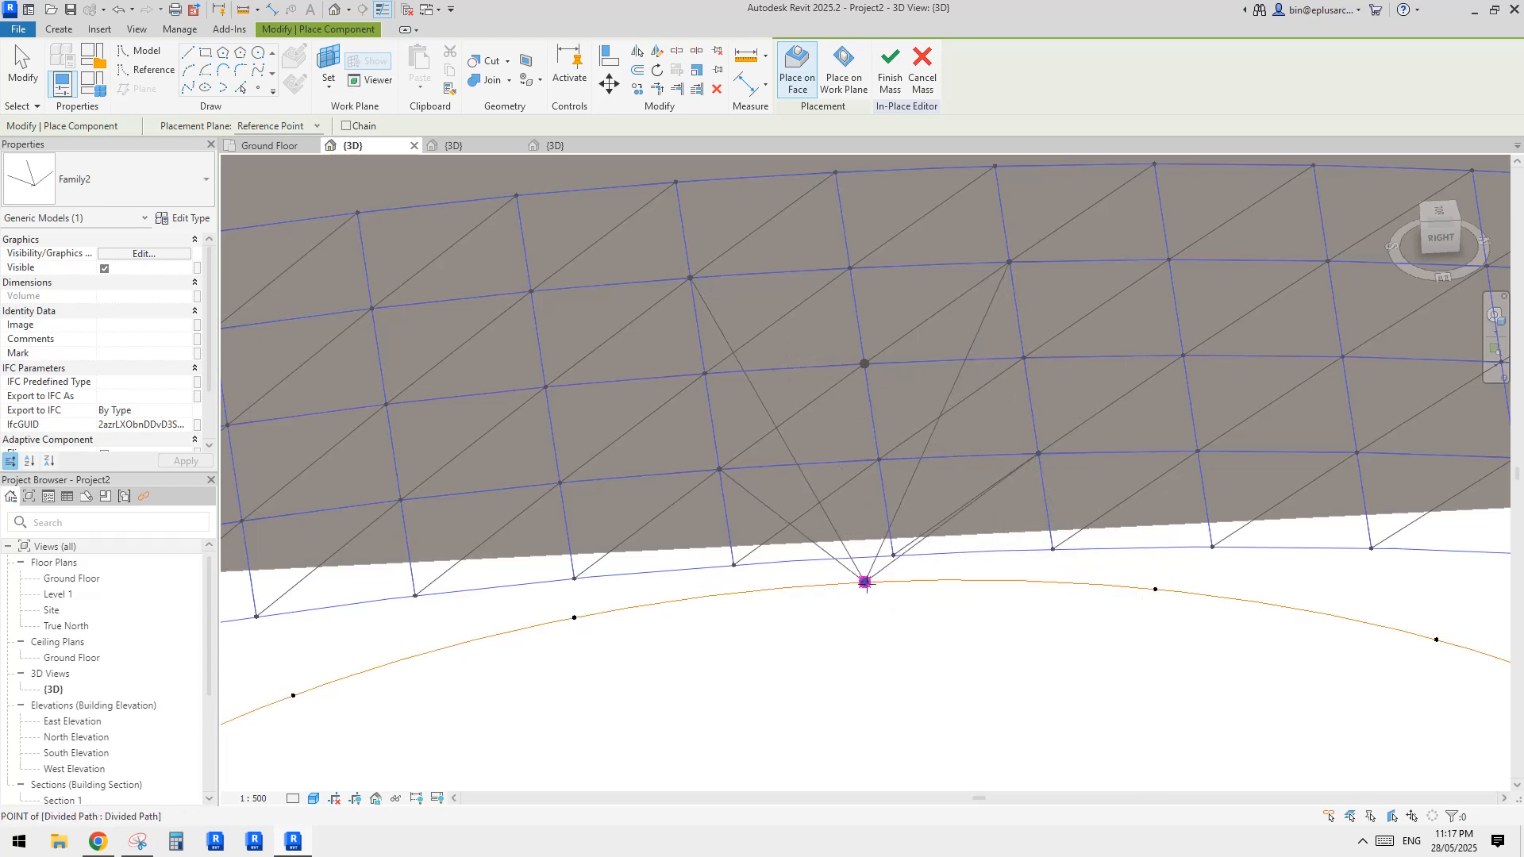
click(864, 583)
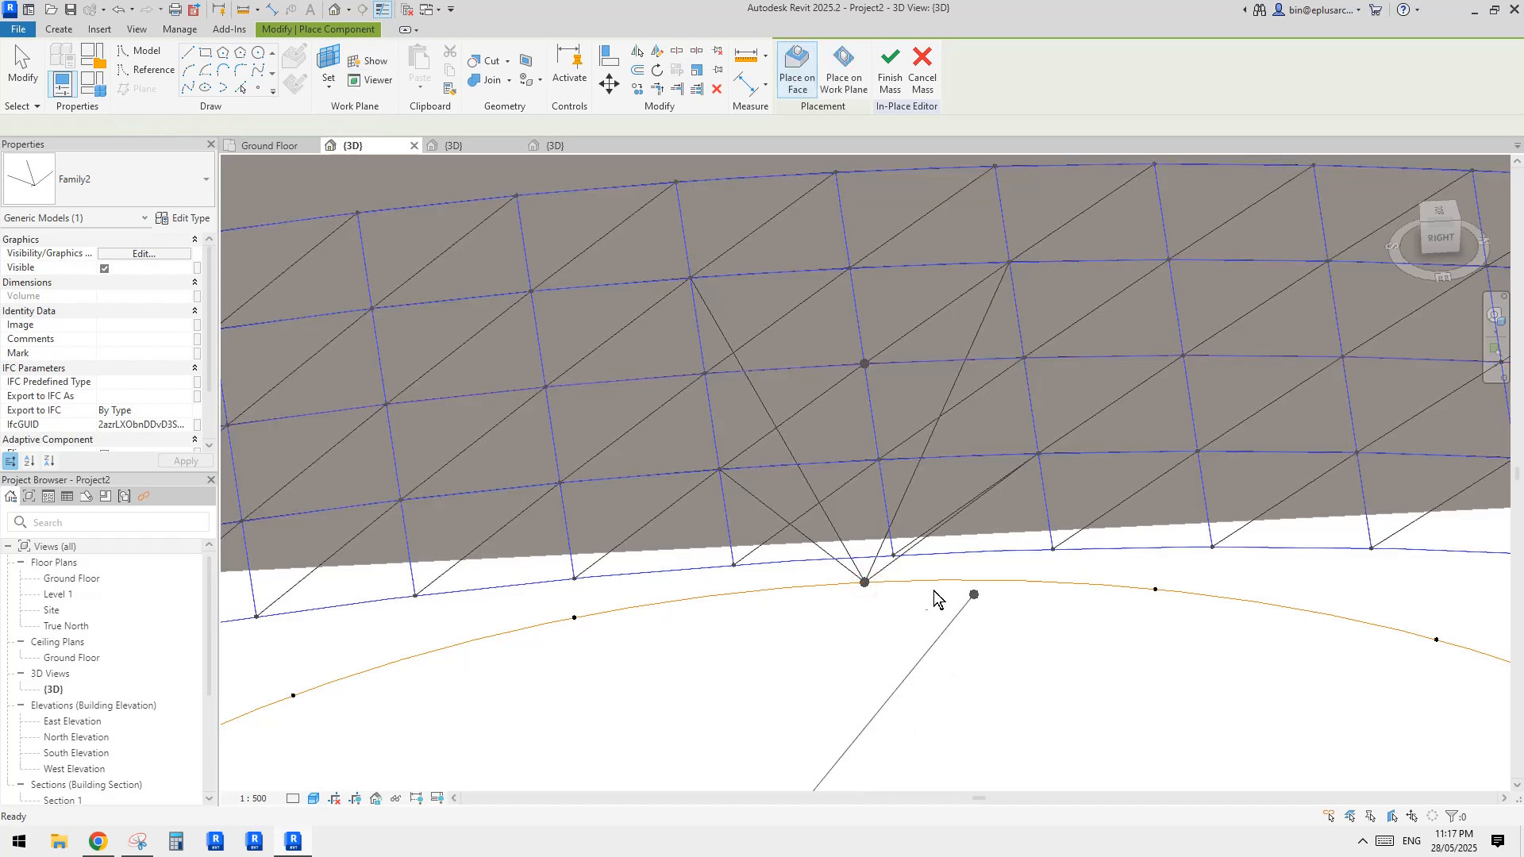
key(Escape)
- Repeat the placed Family2 component along the divided roof surface and the divided lower arch
click(877, 573)
scroll(877, 573, down, 3)
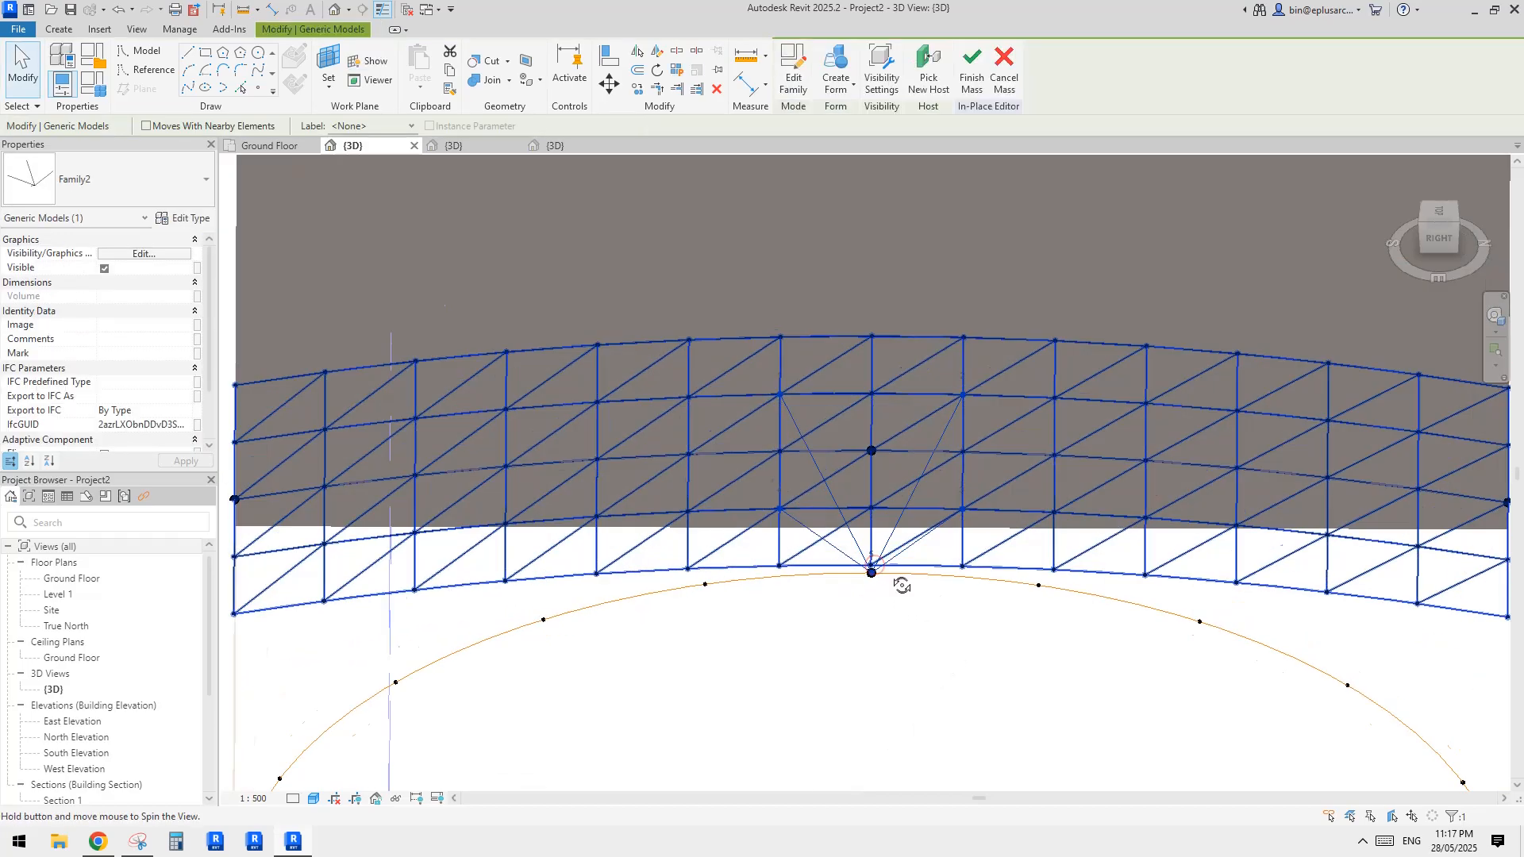
shift+middle_drag(877, 573, 813, 617)
key(Escape)
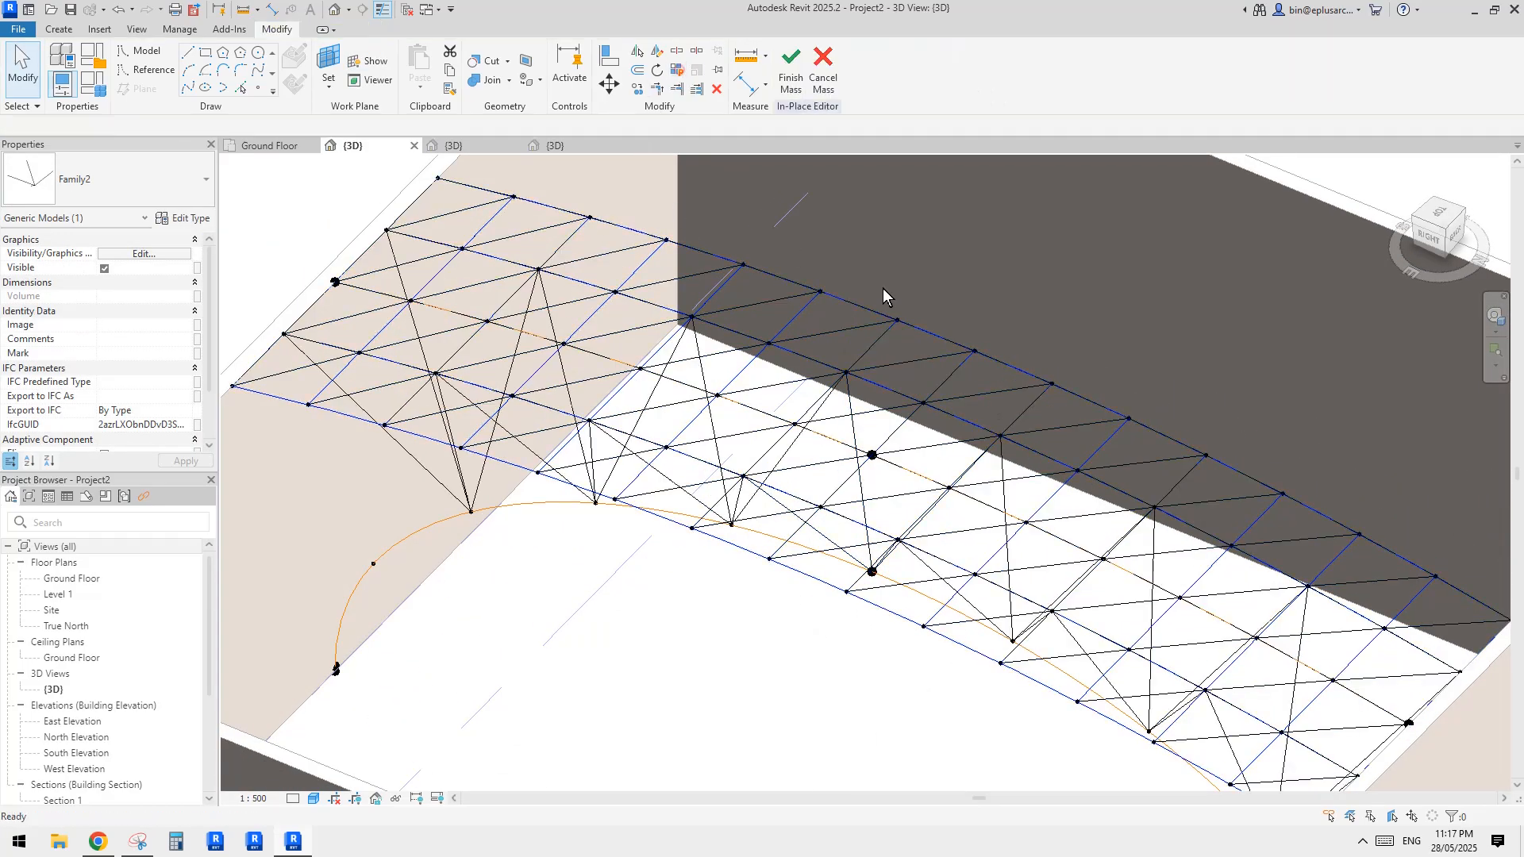
- Examine the repeated struts in the 3D view and compare them with the reference roof photo in the browser
shift+middle_drag(883, 288, 1037, 265)
shift+middle_drag(1043, 321, 320, 740)
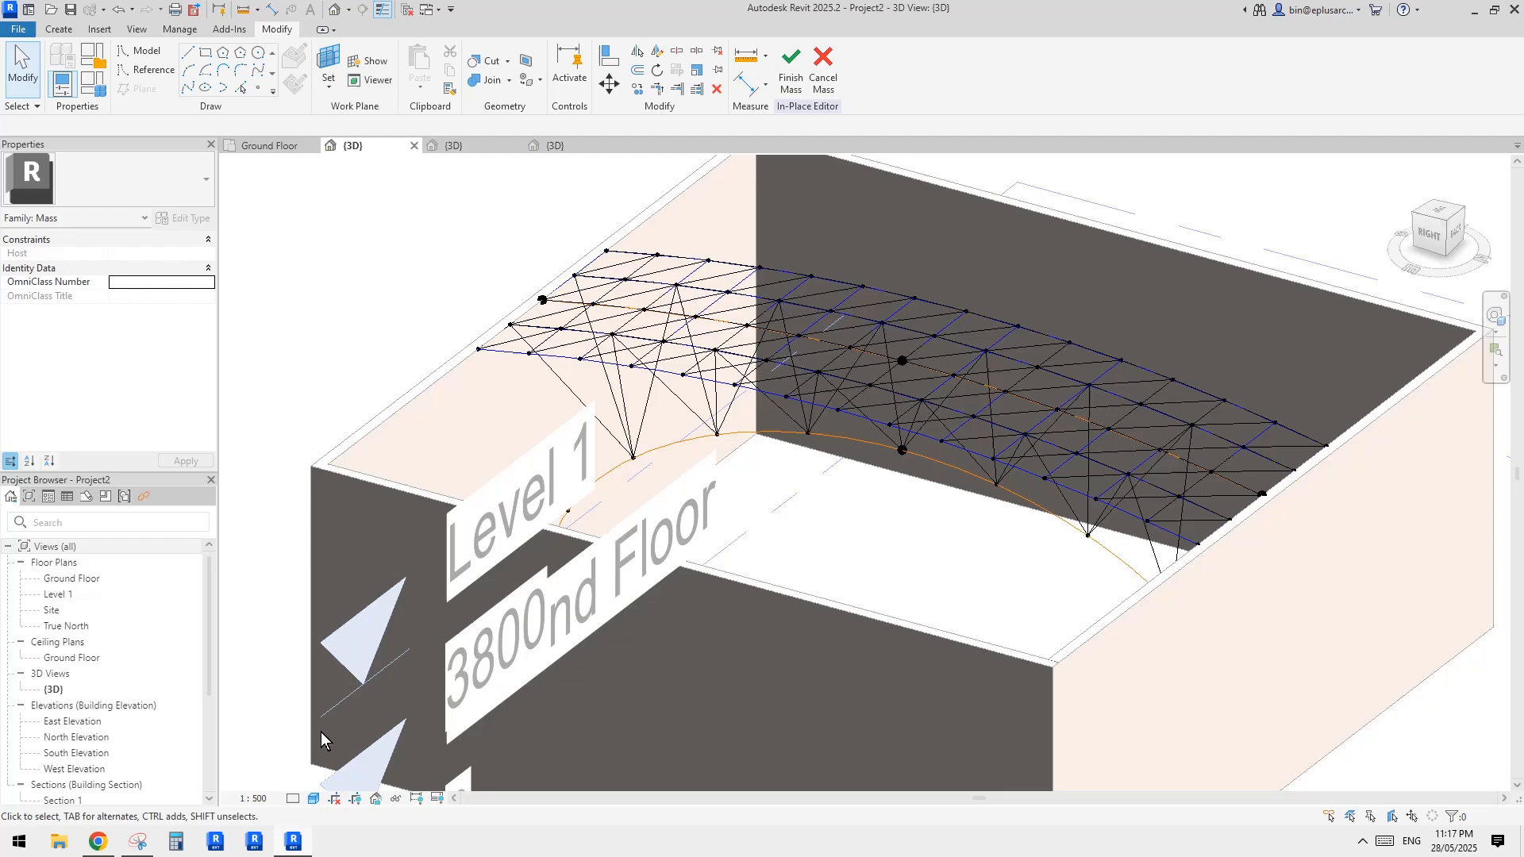
click(99, 840)
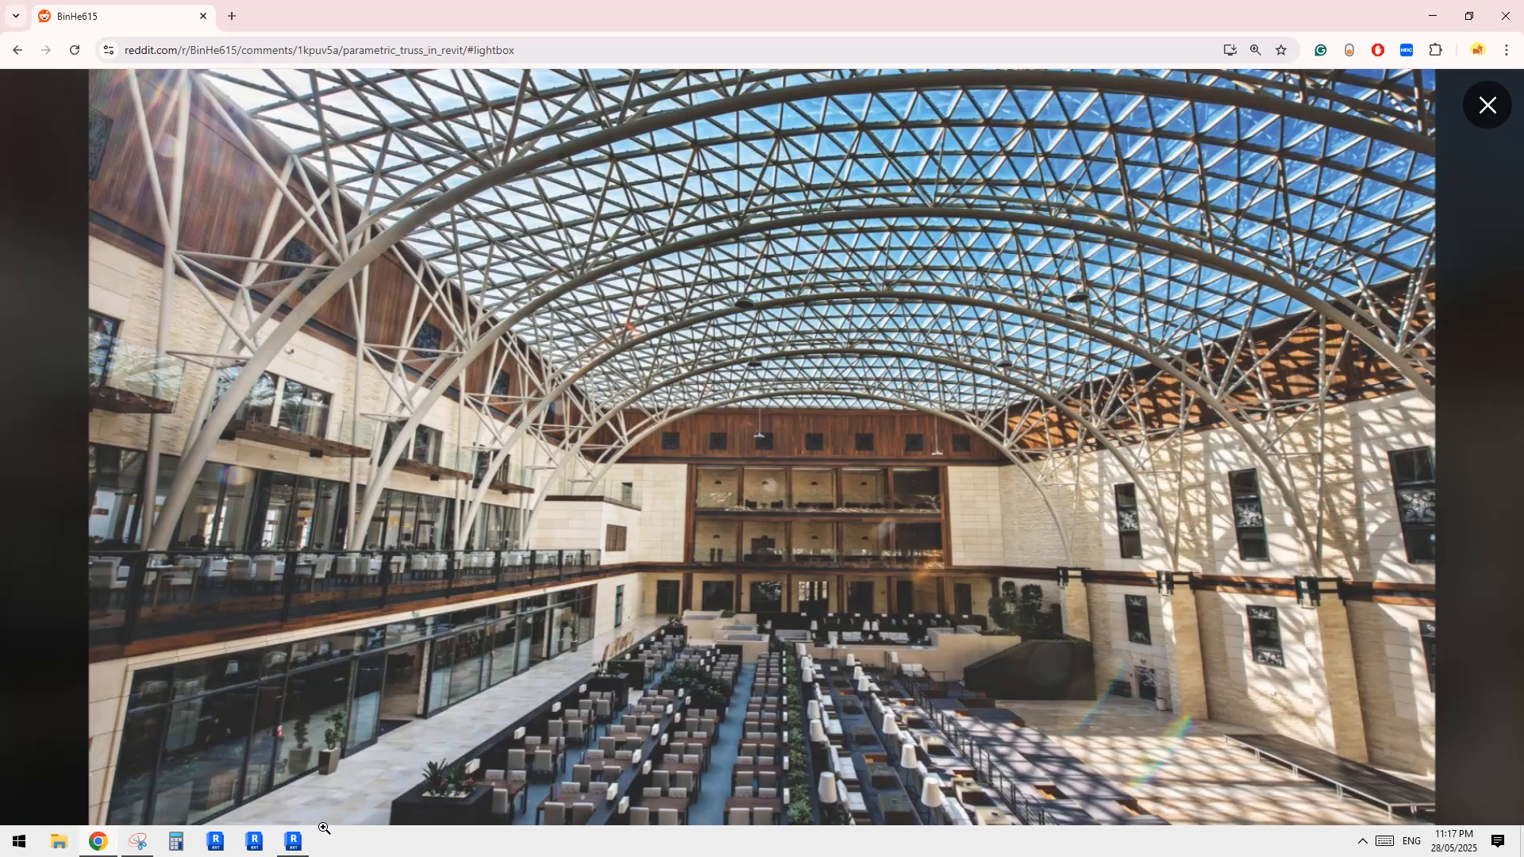
click(293, 843)
scroll(840, 499, up, 5)
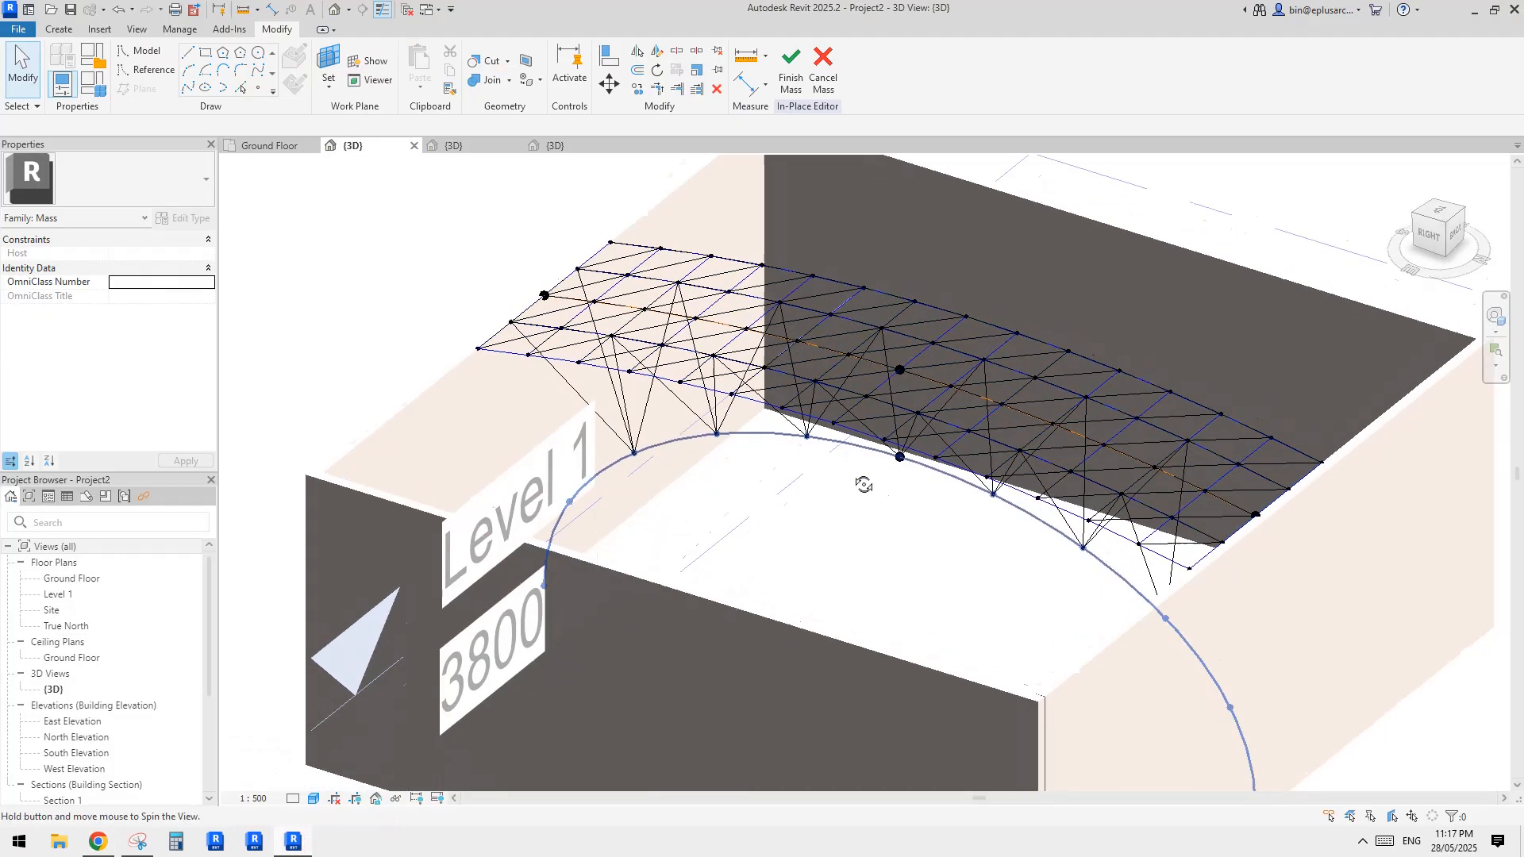
shift+middle_drag(982, 493, 914, 553)
scroll(830, 498, down, 3)
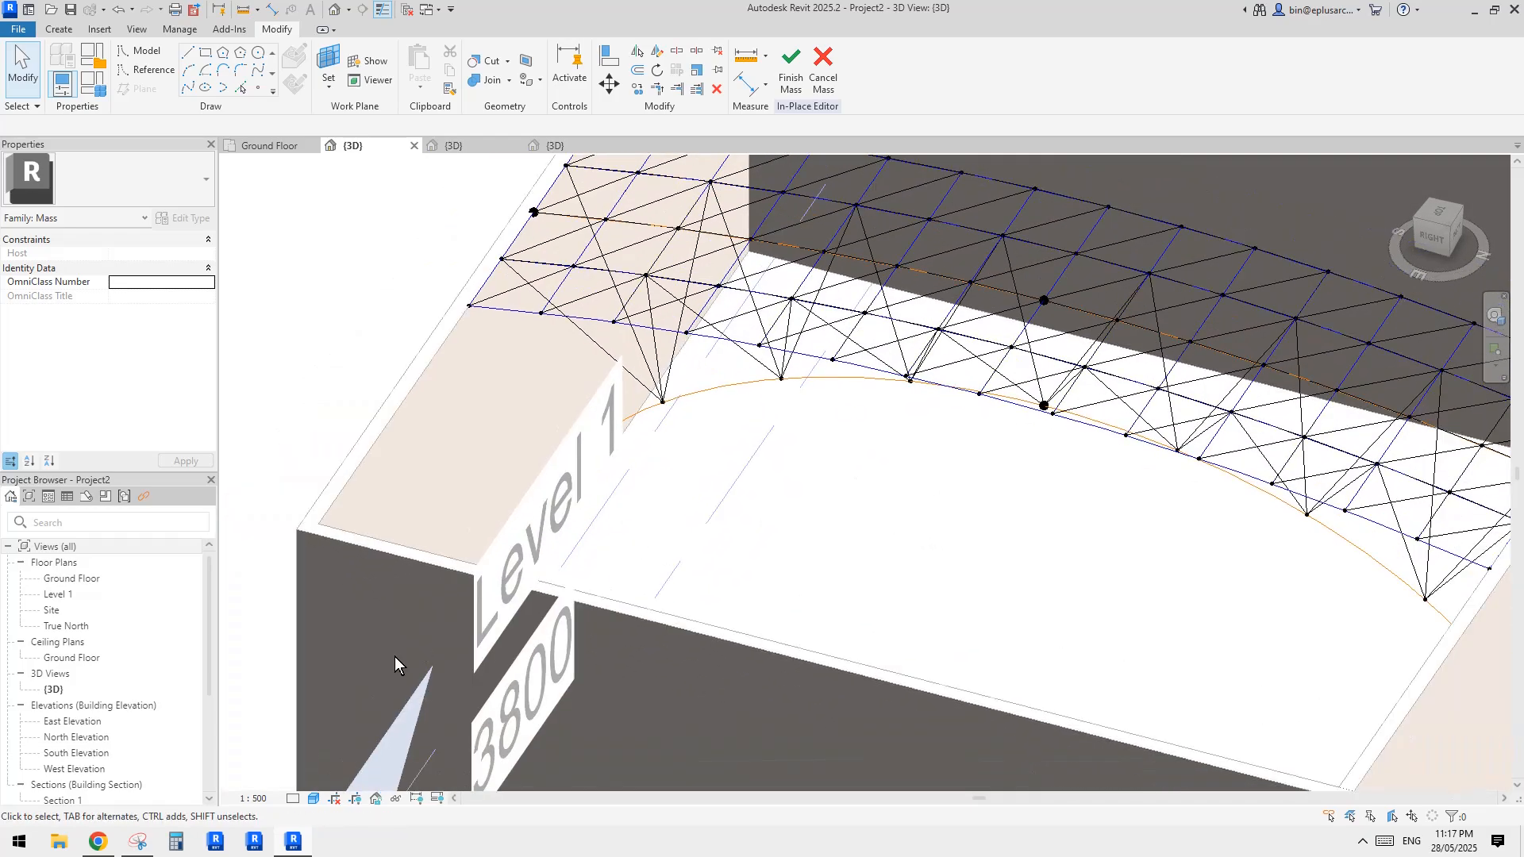
click(115, 840)
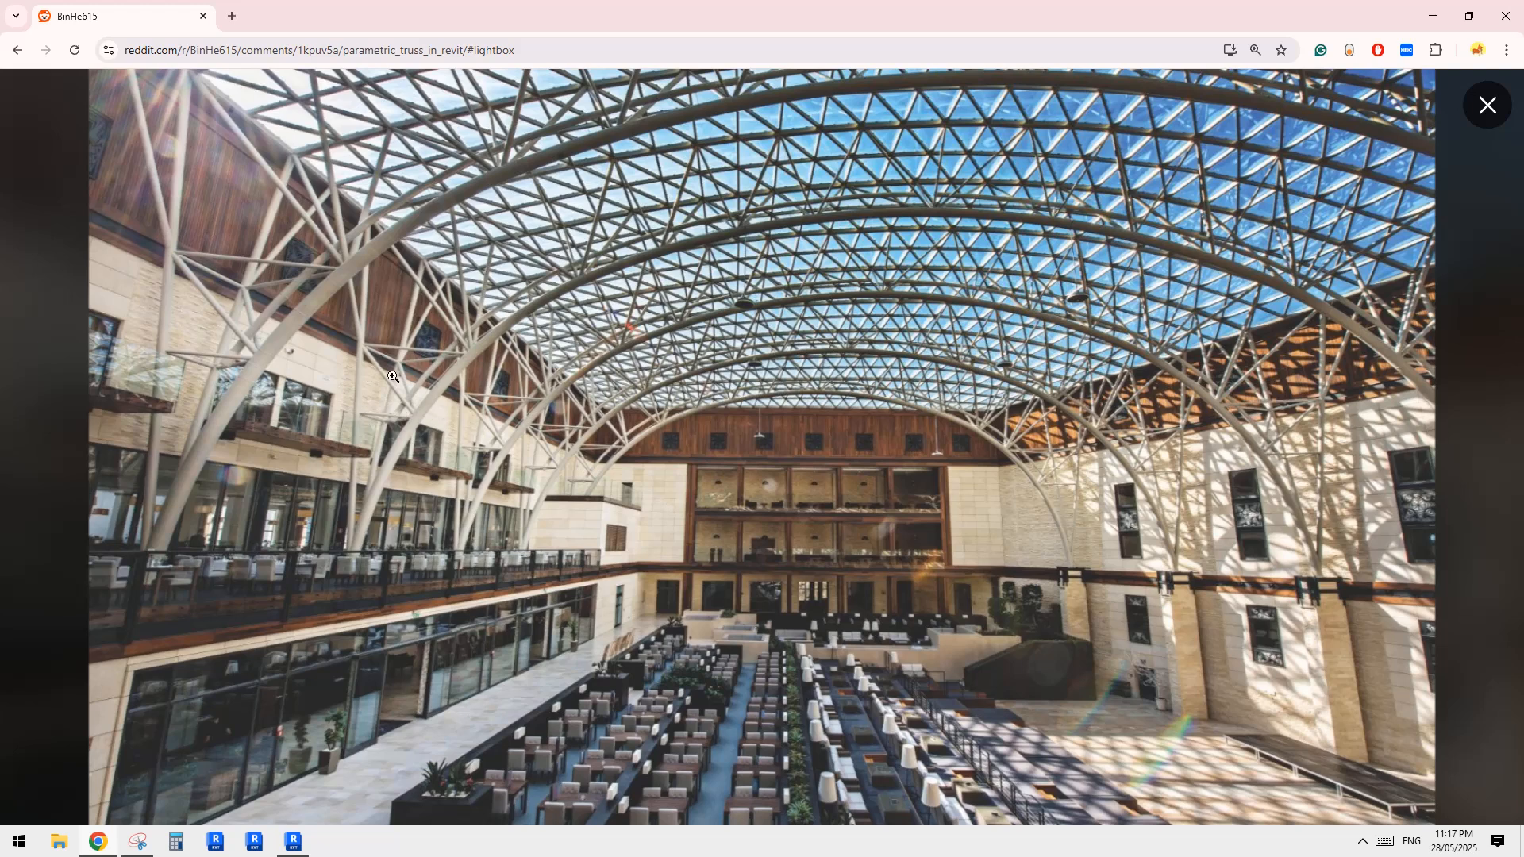
click(301, 847)
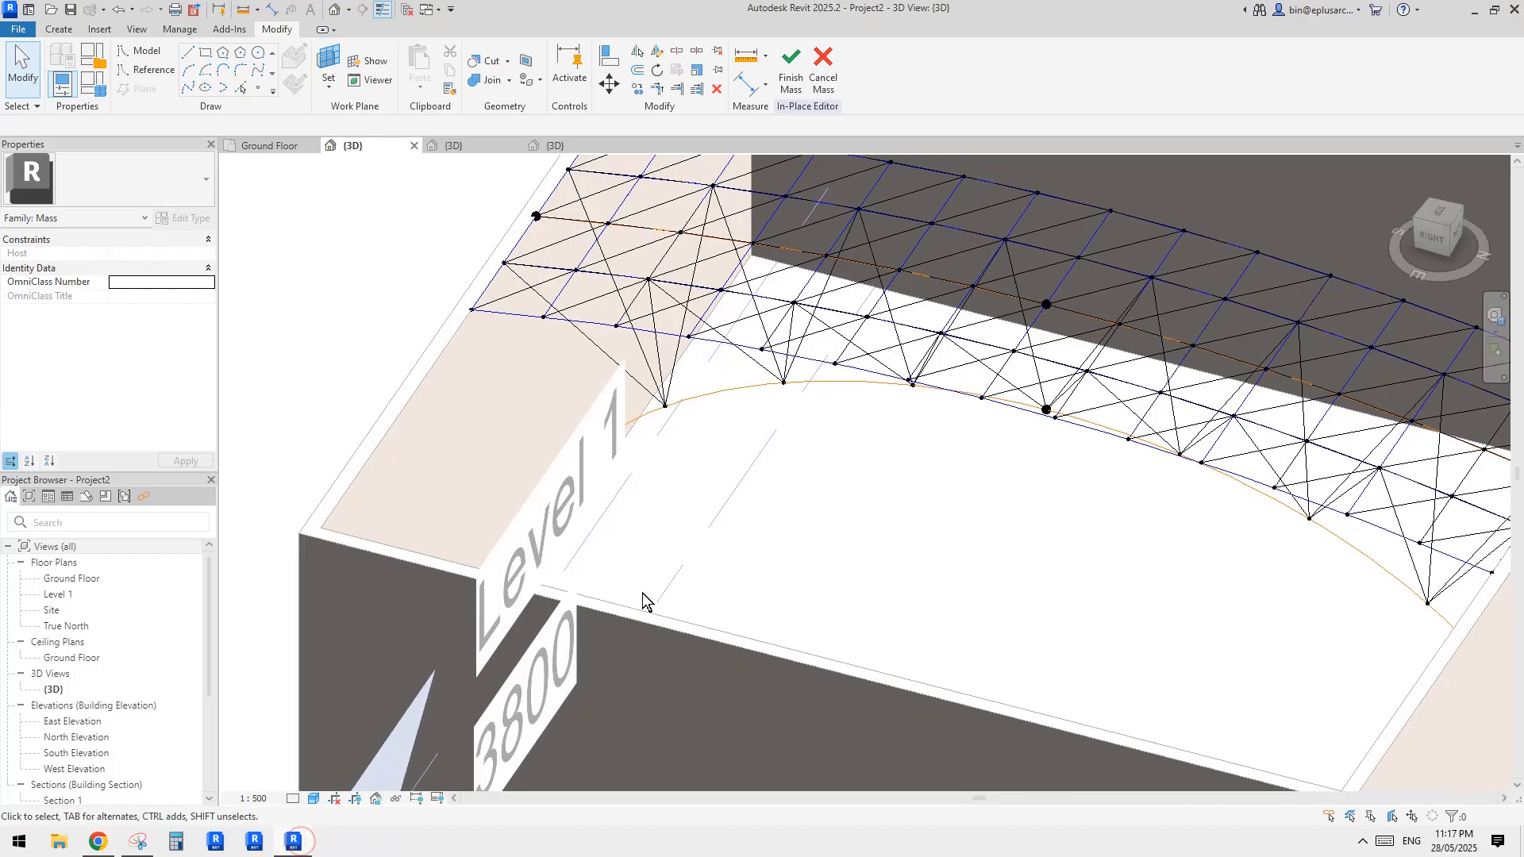
shift+middle_drag(642, 592, 733, 614)
scroll(701, 481, up, 2)
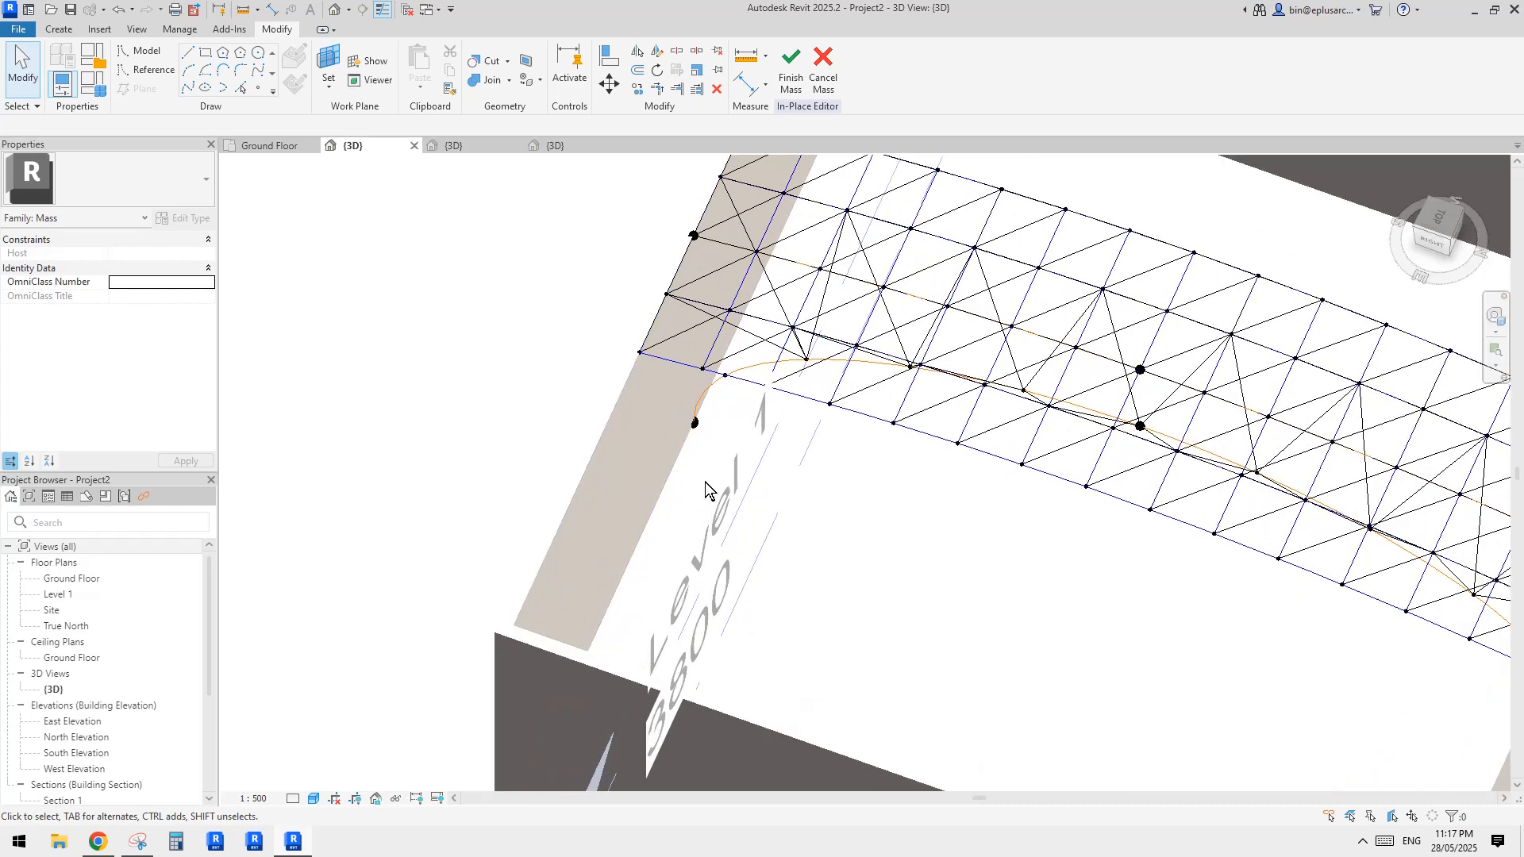
middle_drag(654, 396, 656, 516)
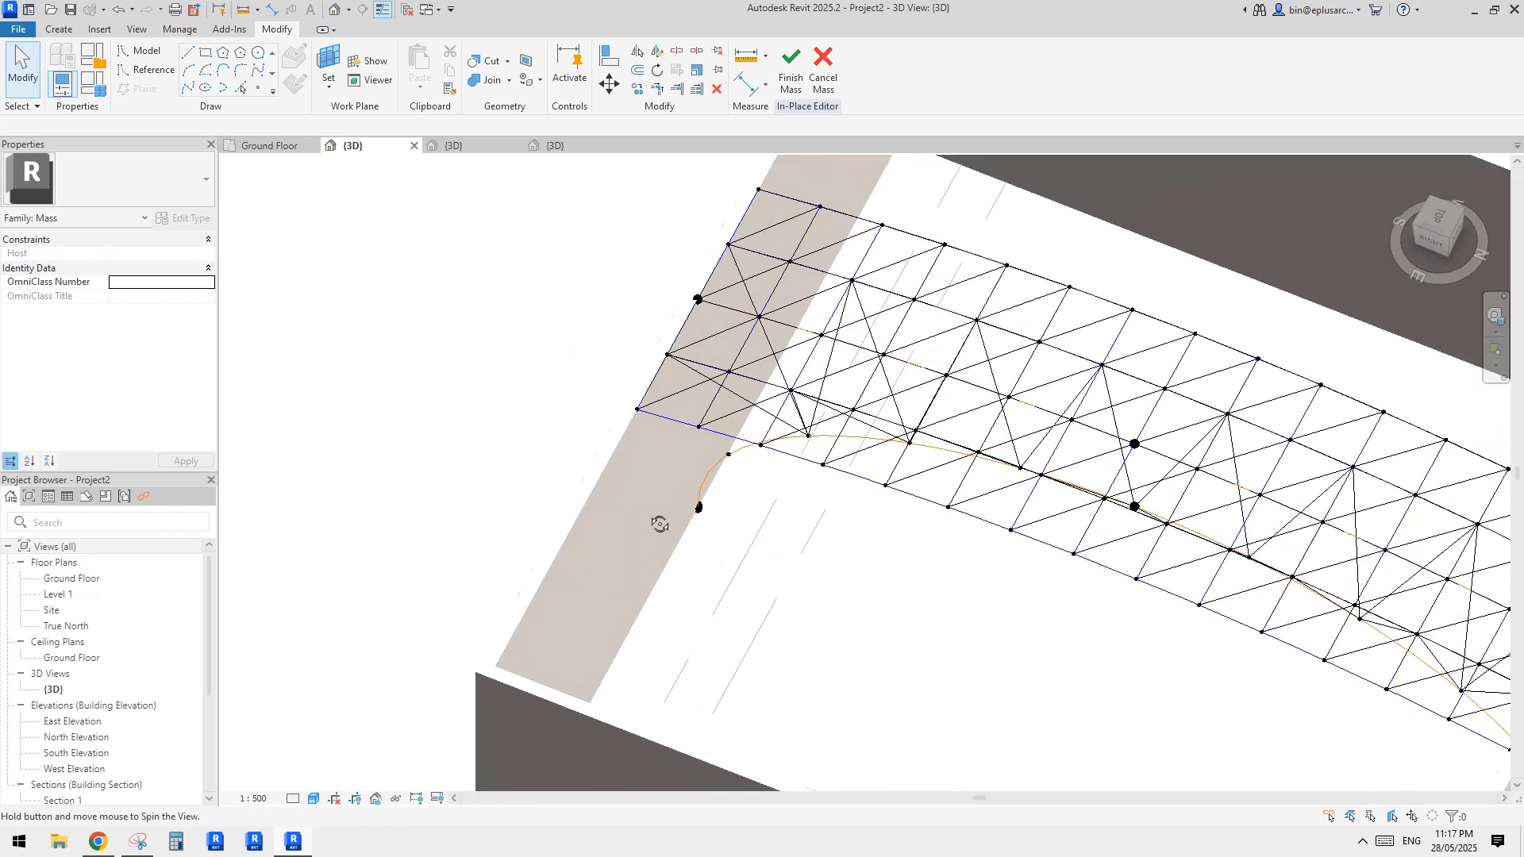
click(259, 89)
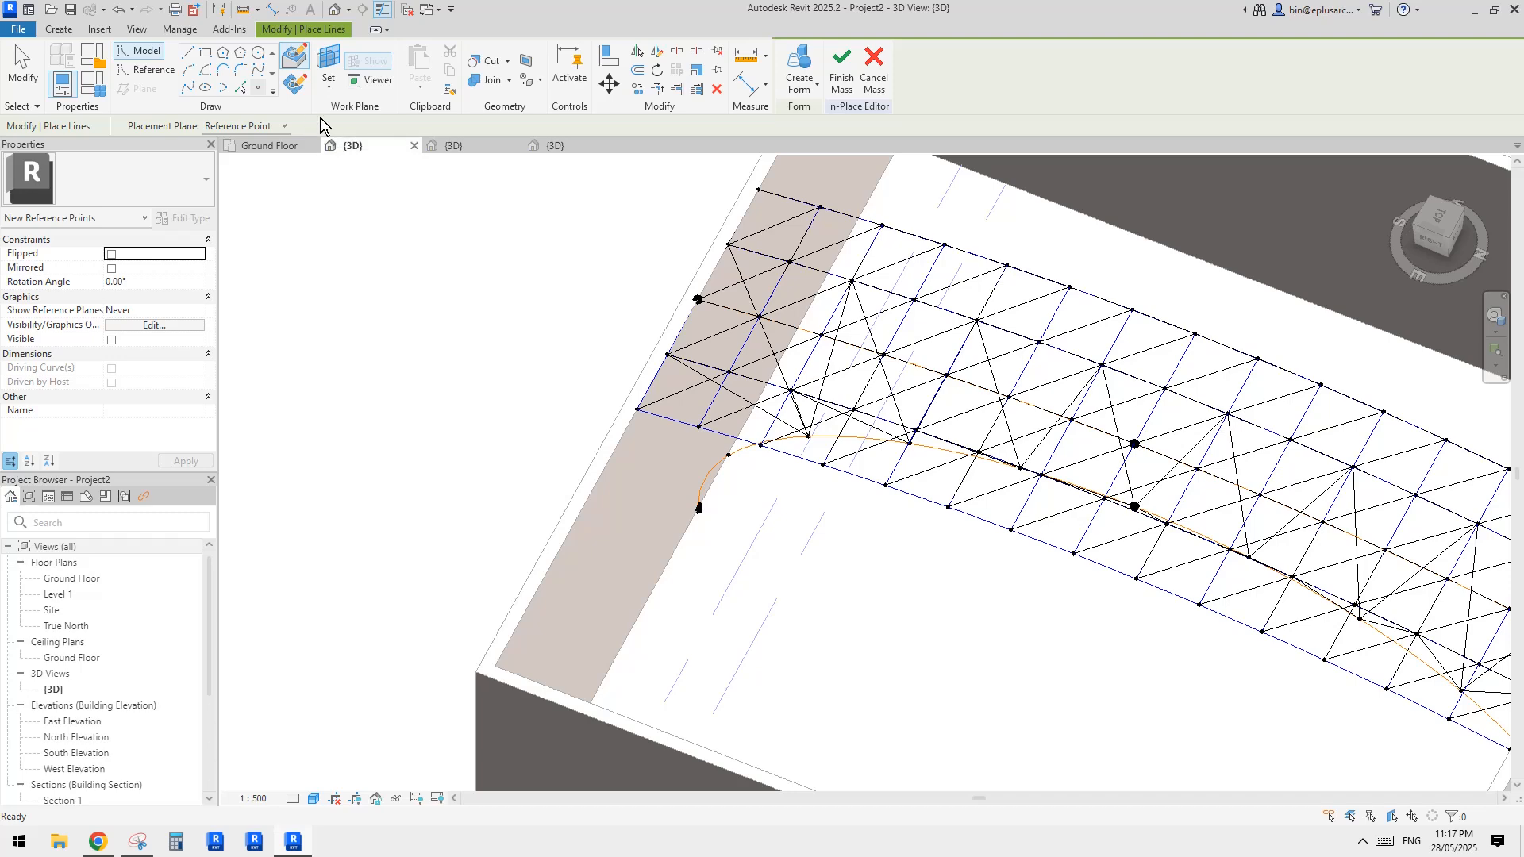
click(291, 65)
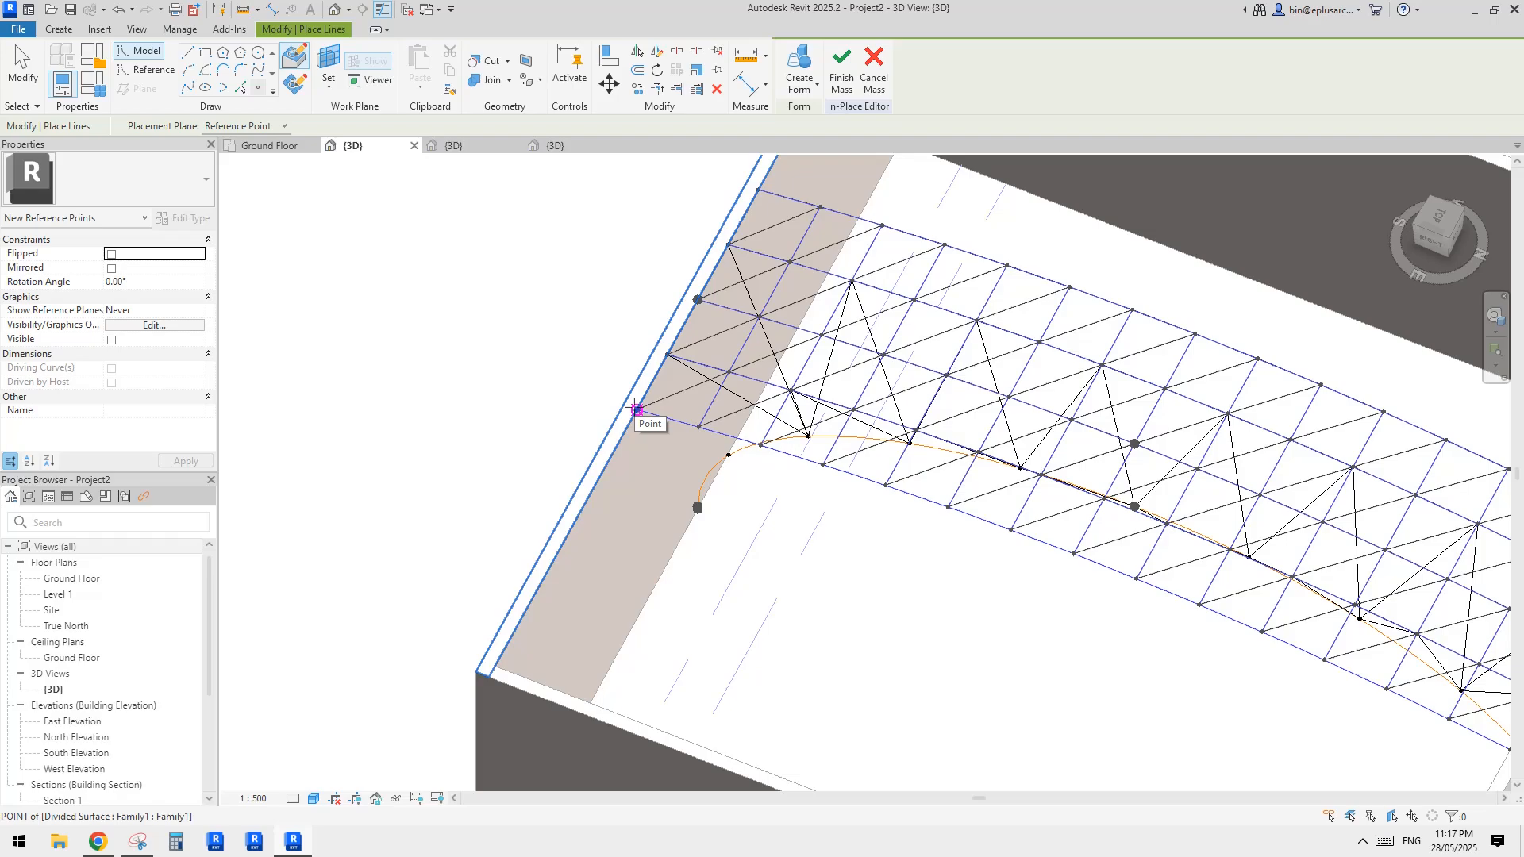
middle_drag(730, 413, 727, 469)
key(Escape)
scroll(585, 443, down, 2)
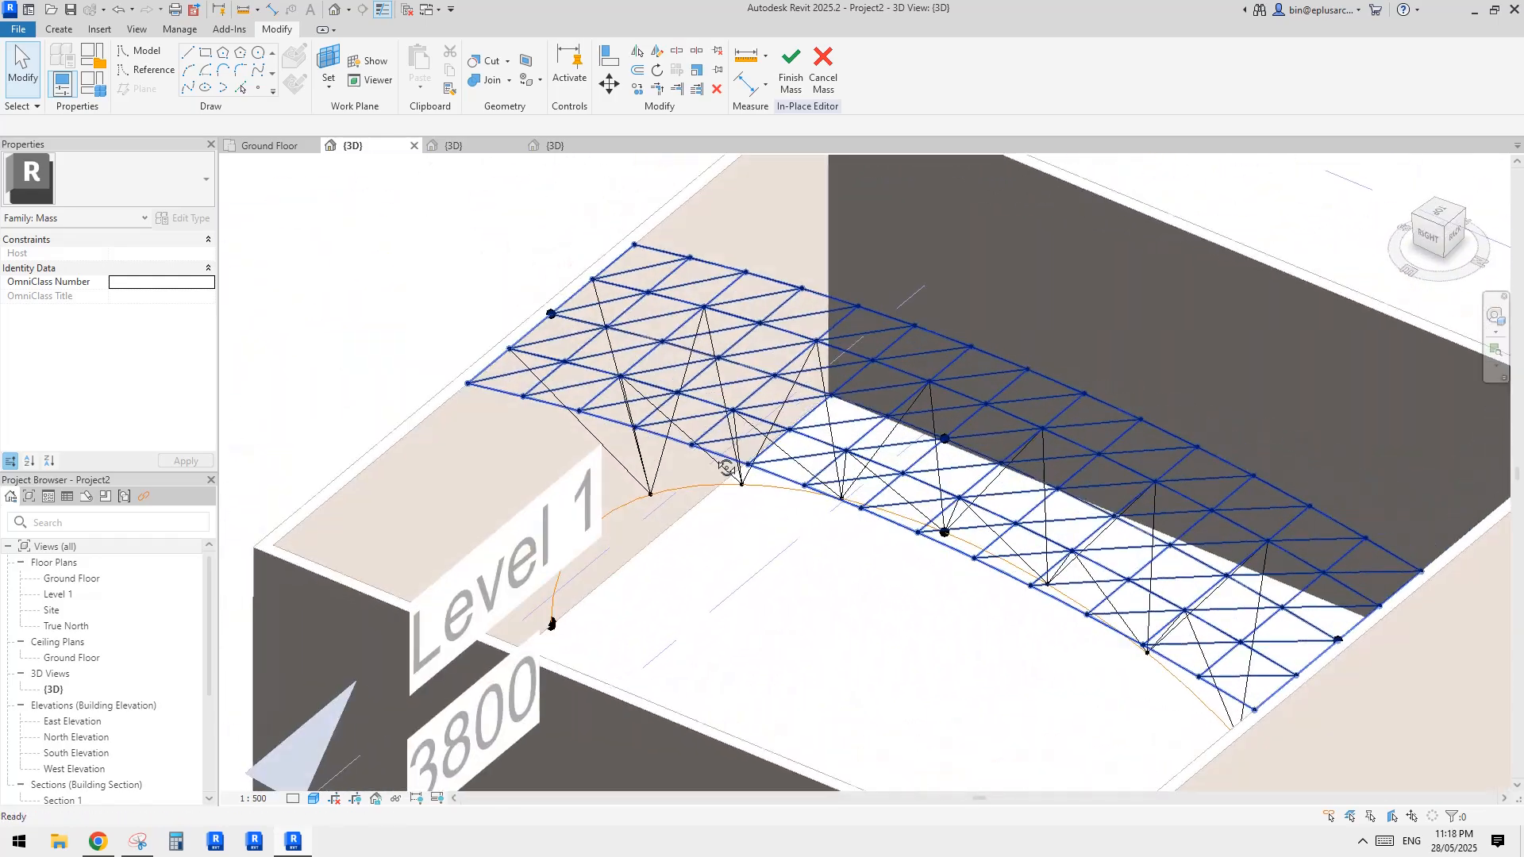
- Examine the divided roof surface and the Family2 repeater by selecting each and viewing the arch's end struts
scroll(782, 402, up, 2)
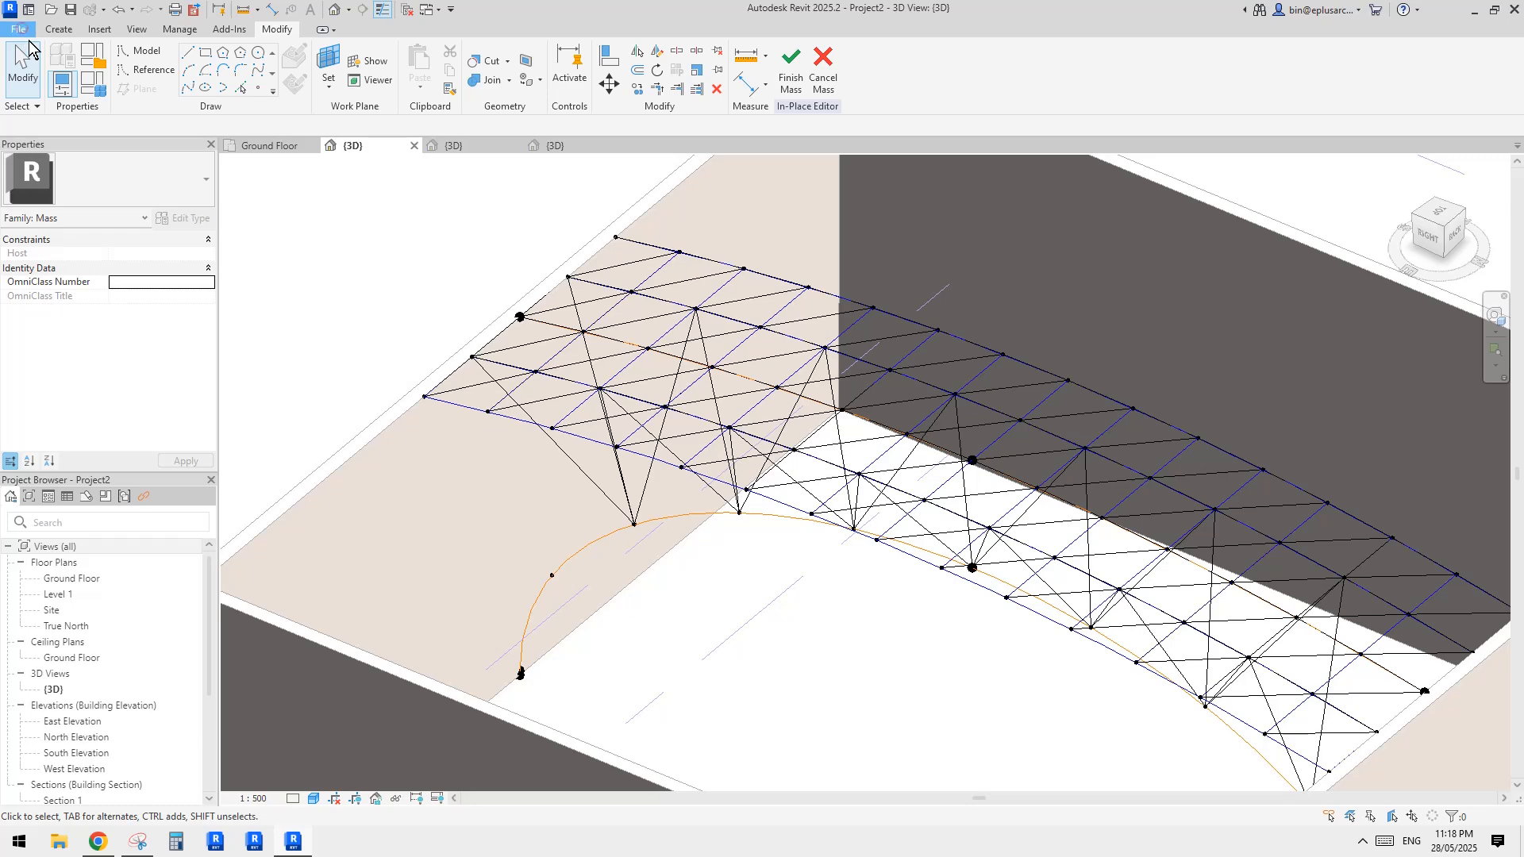
click(19, 30)
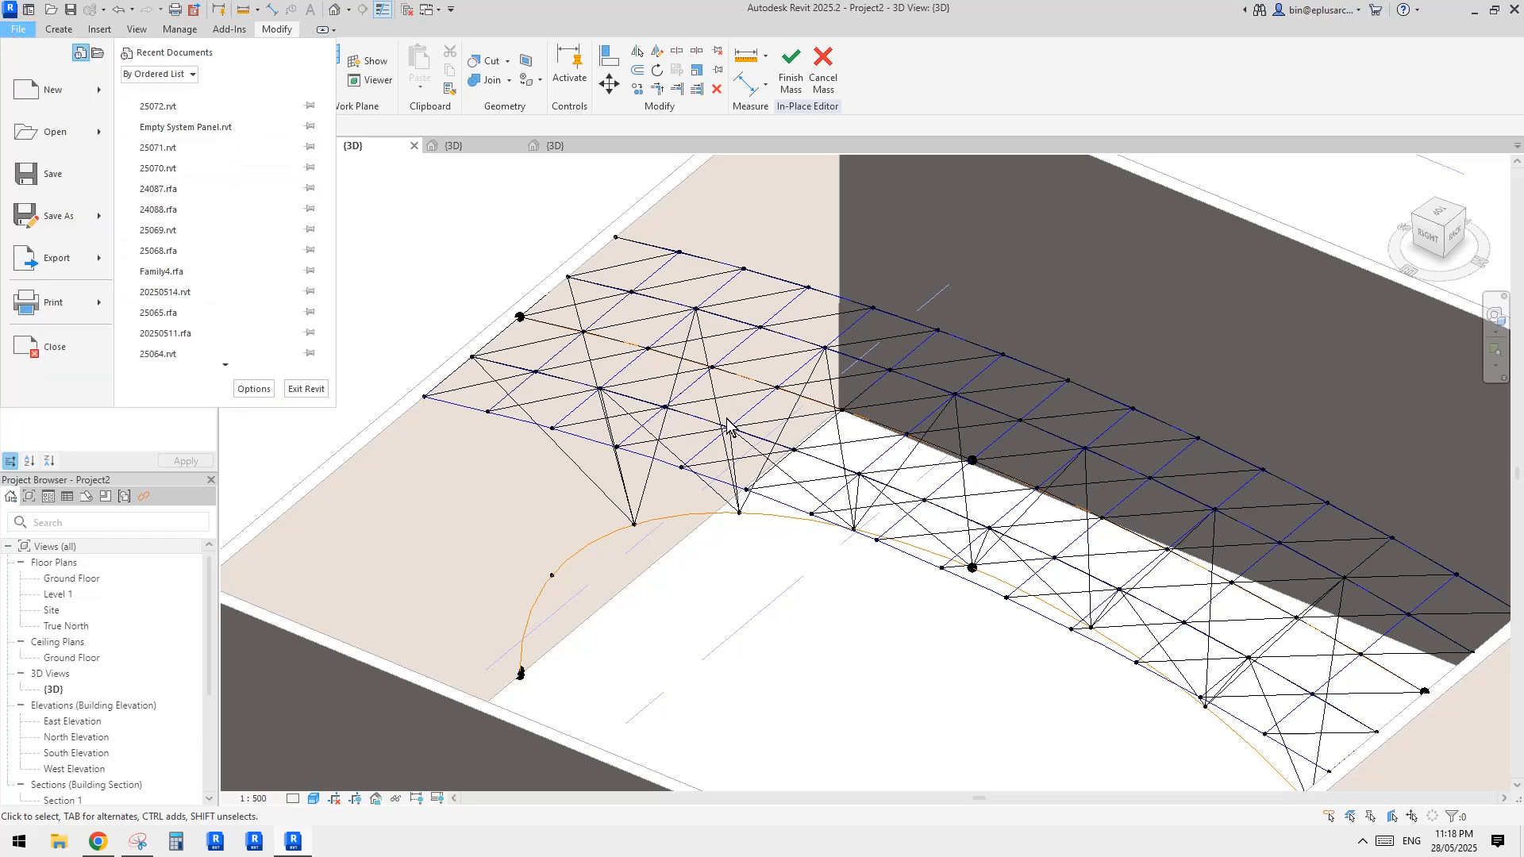
click(862, 391)
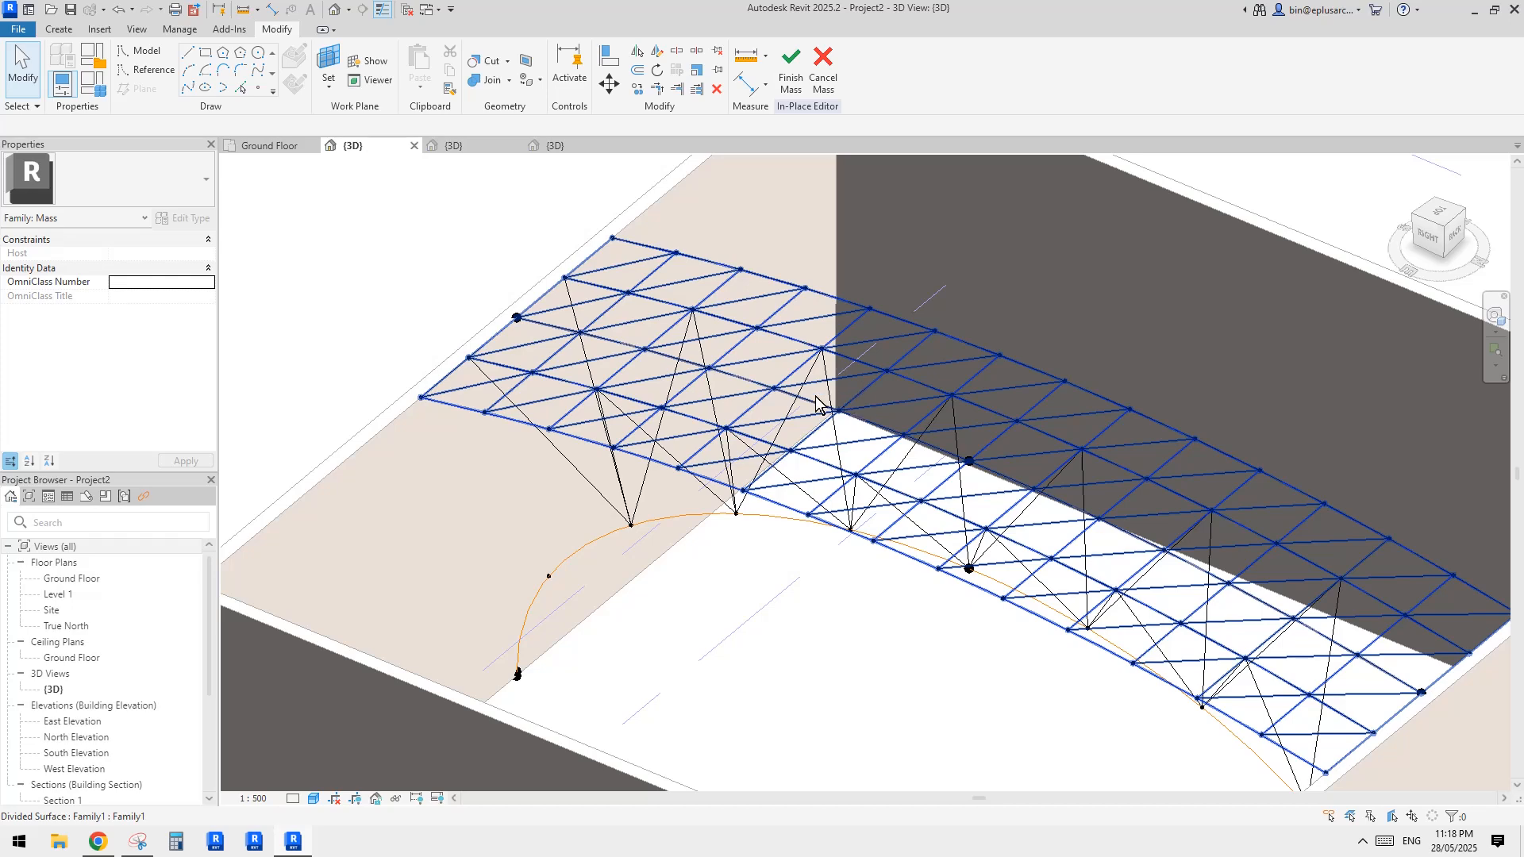
shift+middle_drag(817, 403, 753, 417)
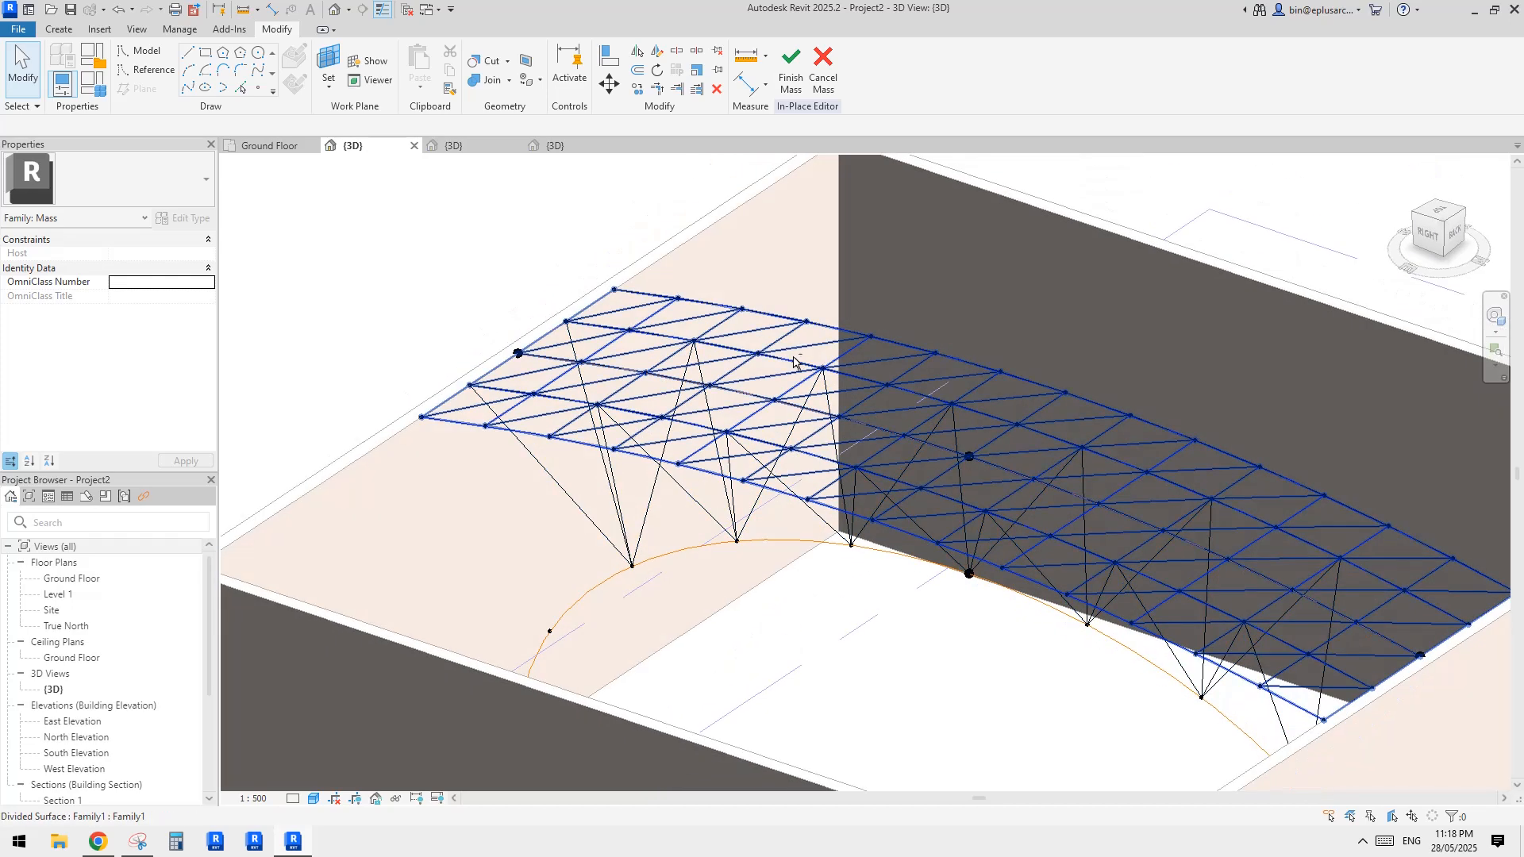
click(752, 411)
middle_drag(750, 403, 749, 375)
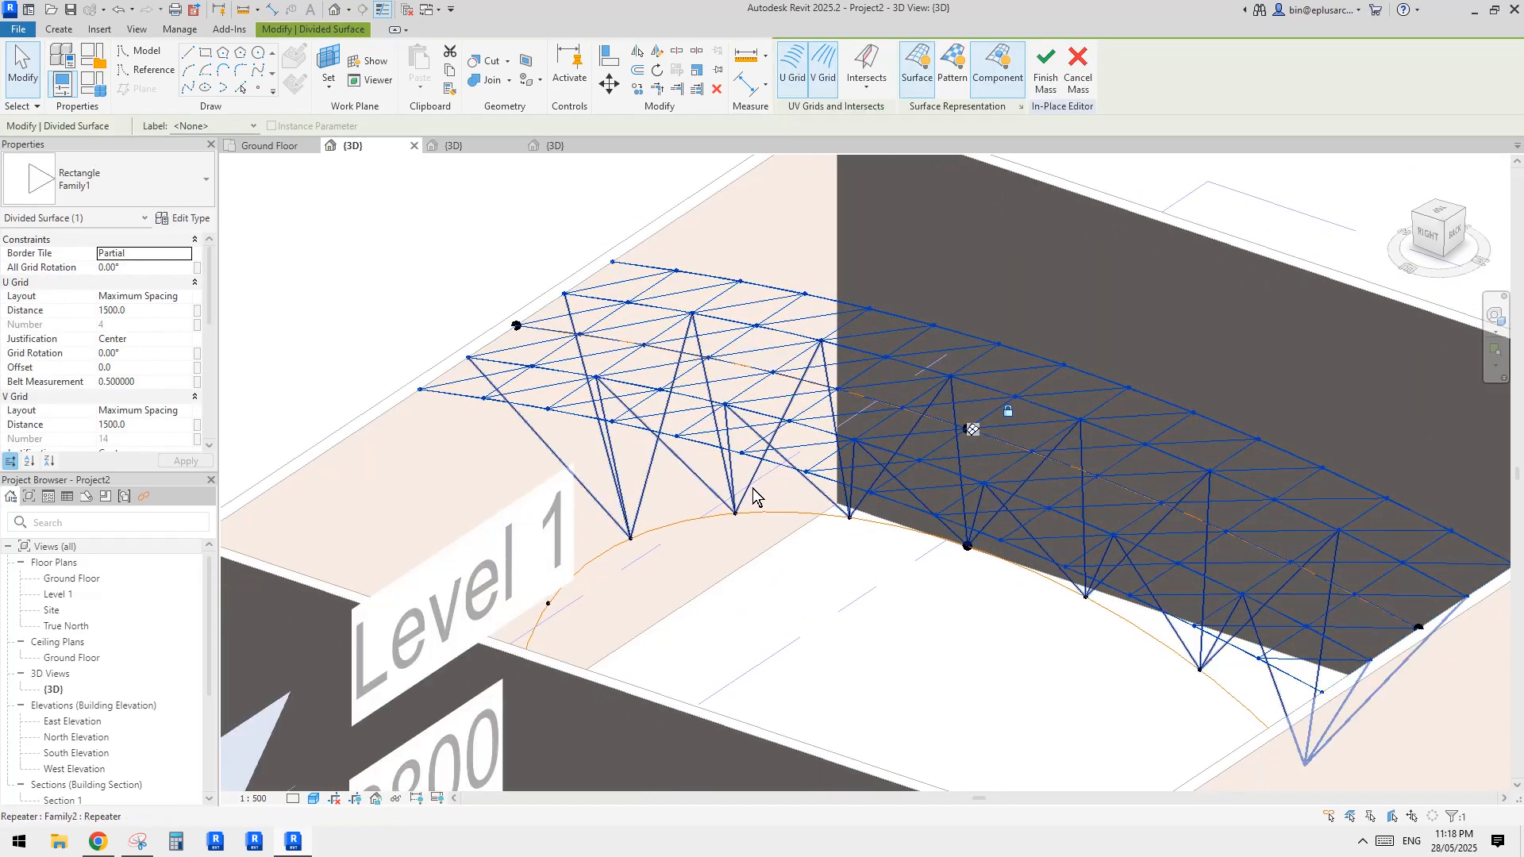
click(751, 484)
middle_drag(755, 439, 751, 470)
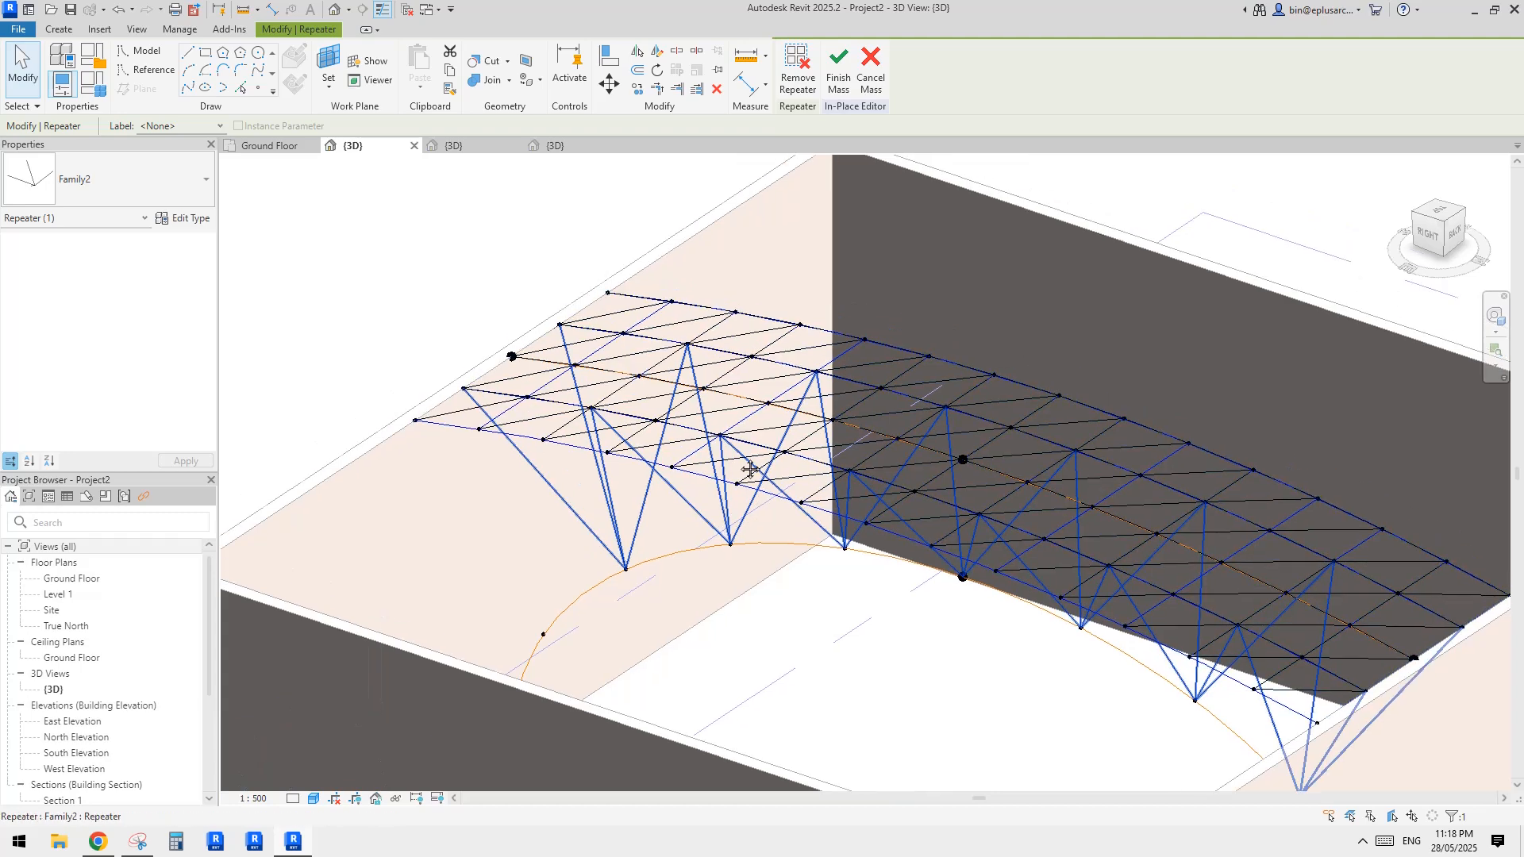
key(Escape)
- Create a new family from the Metric Generic Model Adaptive template
click(17, 29)
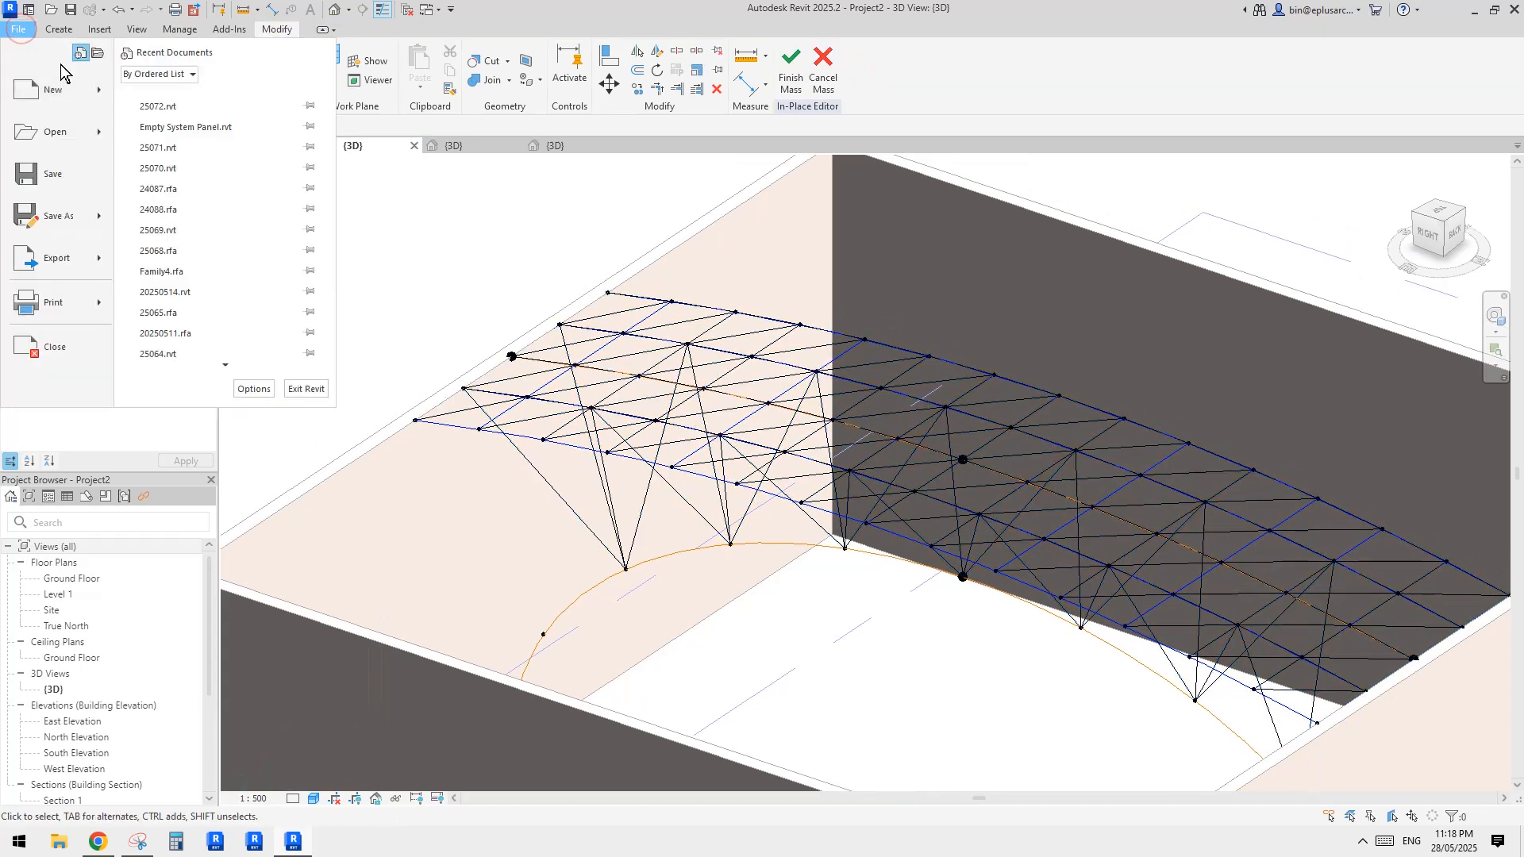
mouse_move(103, 87)
click(184, 130)
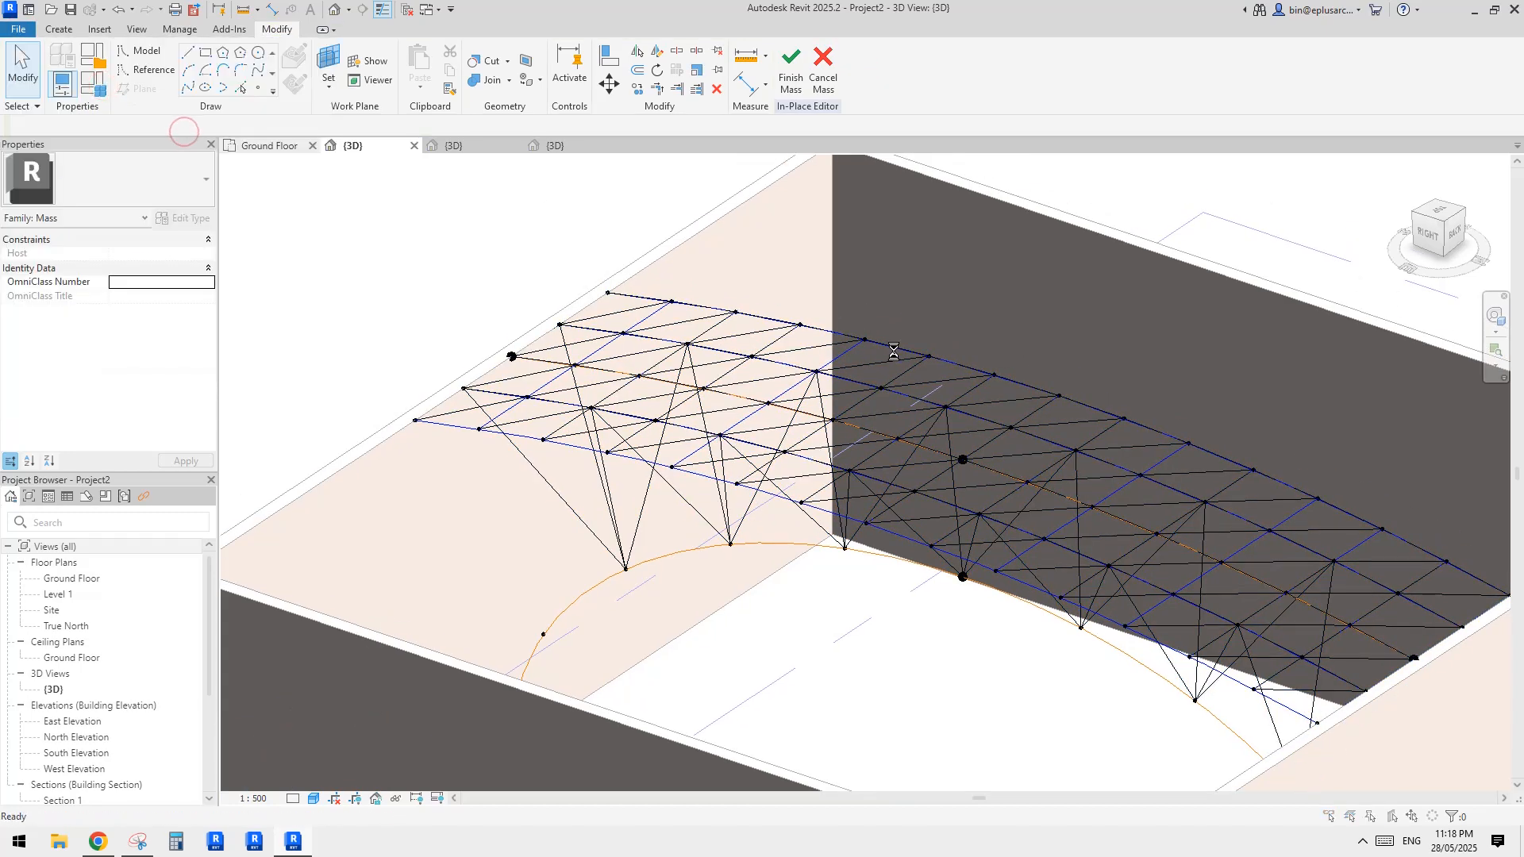
click(950, 381)
click(945, 409)
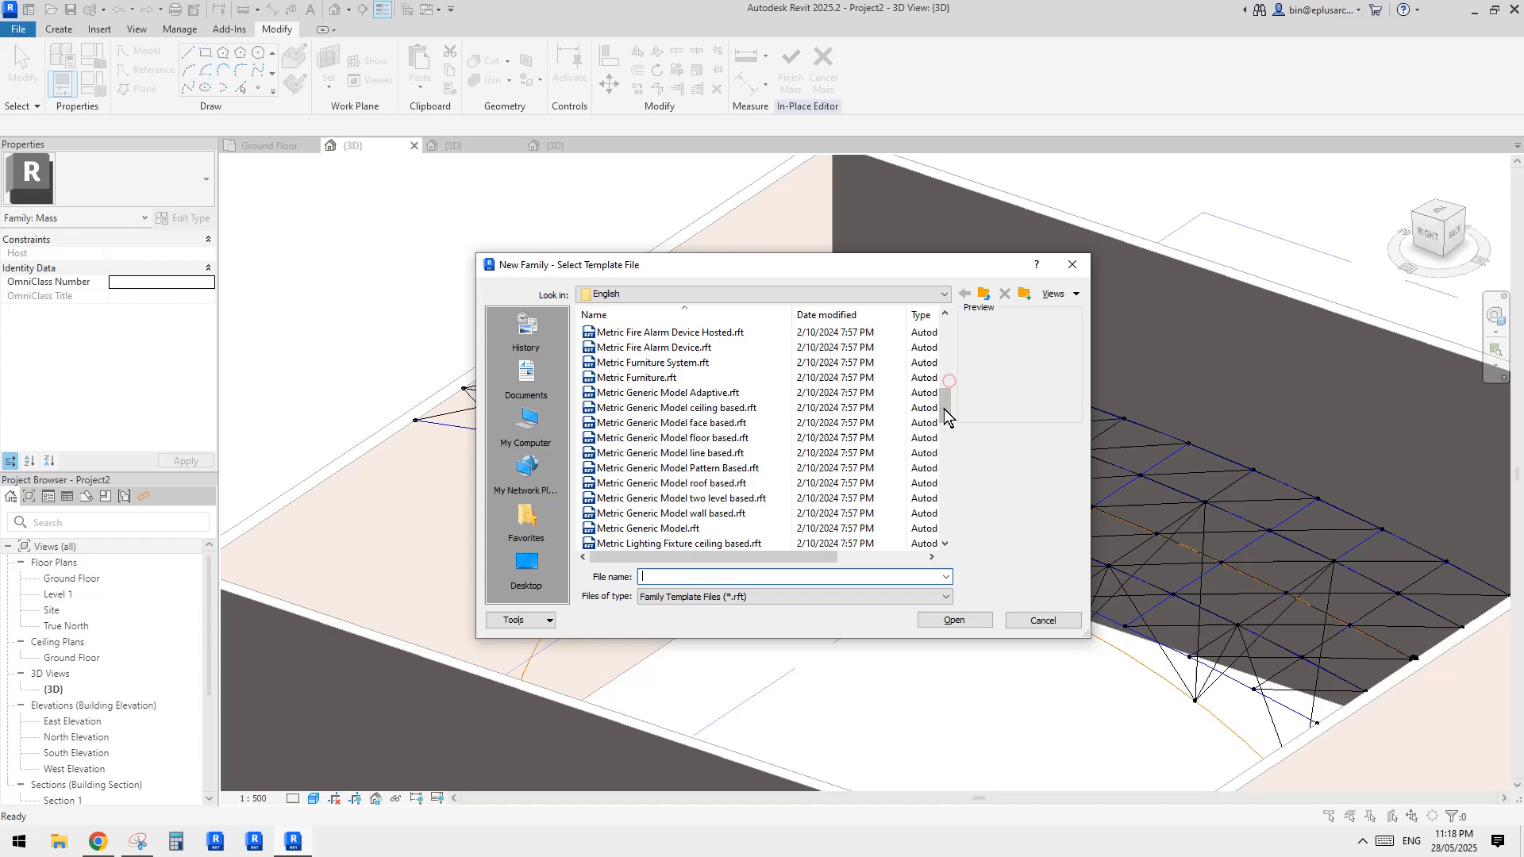
click(721, 395)
click(954, 619)
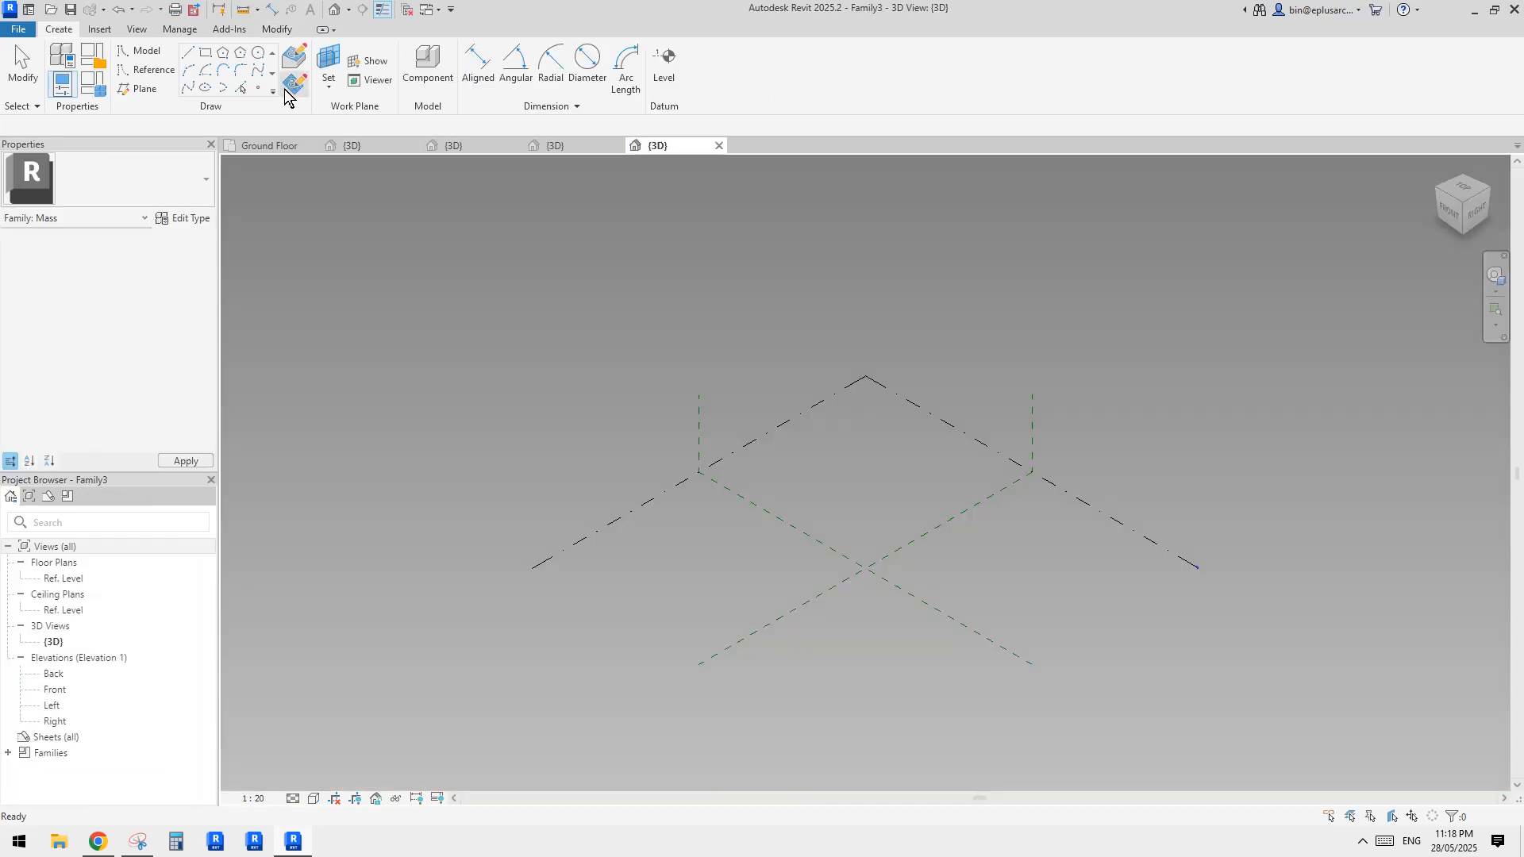
- Place two points on either side of the reference planes' intersection and make both of them adaptive
click(259, 89)
click(826, 575)
click(911, 571)
key(Escape)
key(Escape)
drag(794, 491, 951, 602)
click(873, 68)
scroll(897, 631, up, 4)
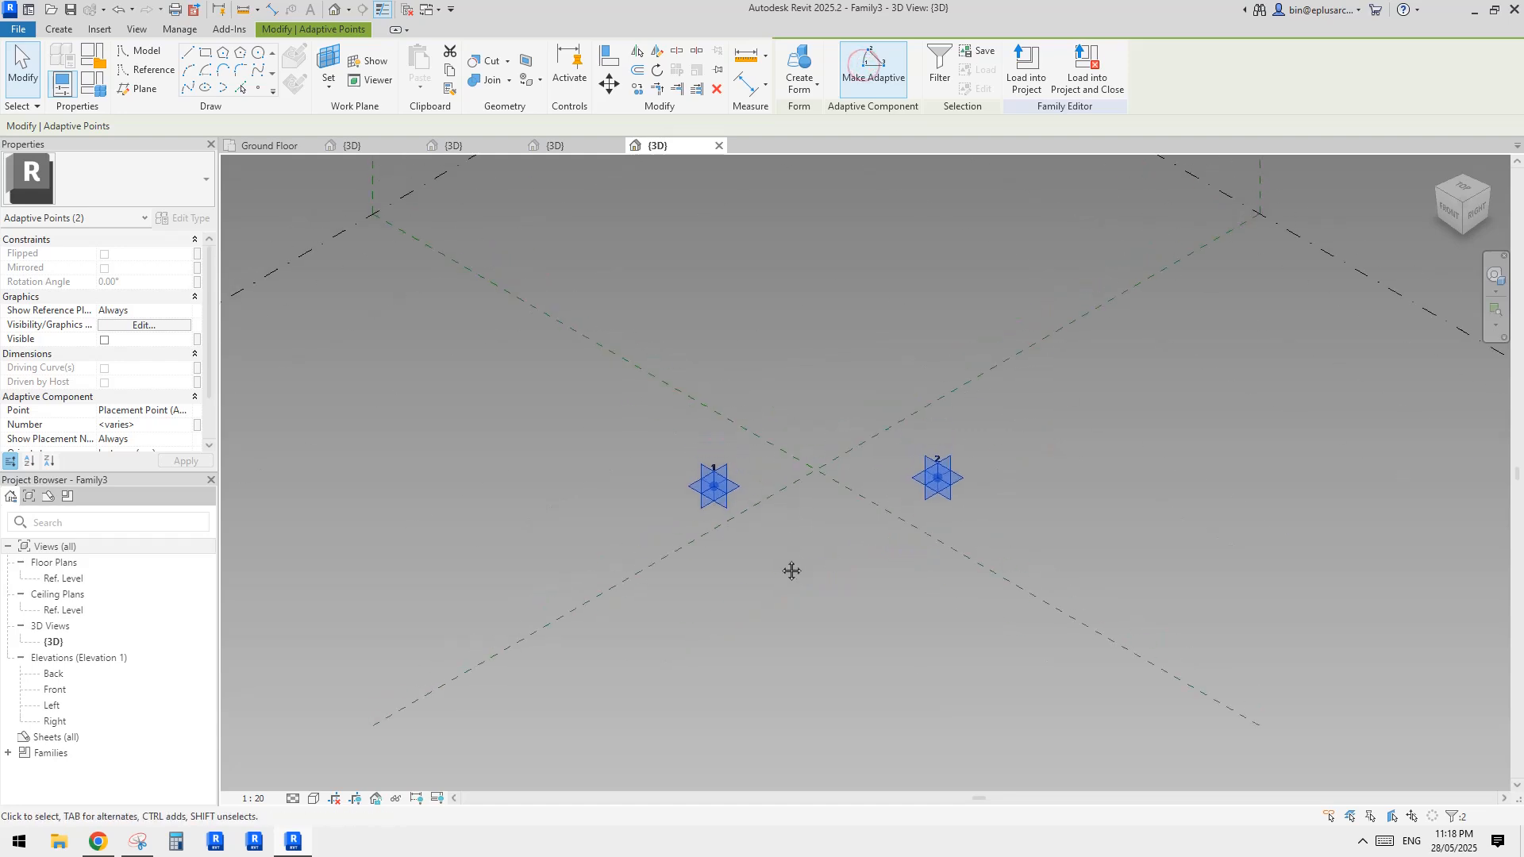
- Connect the two adaptive points with a spline through points and turn it into a reference line
click(188, 88)
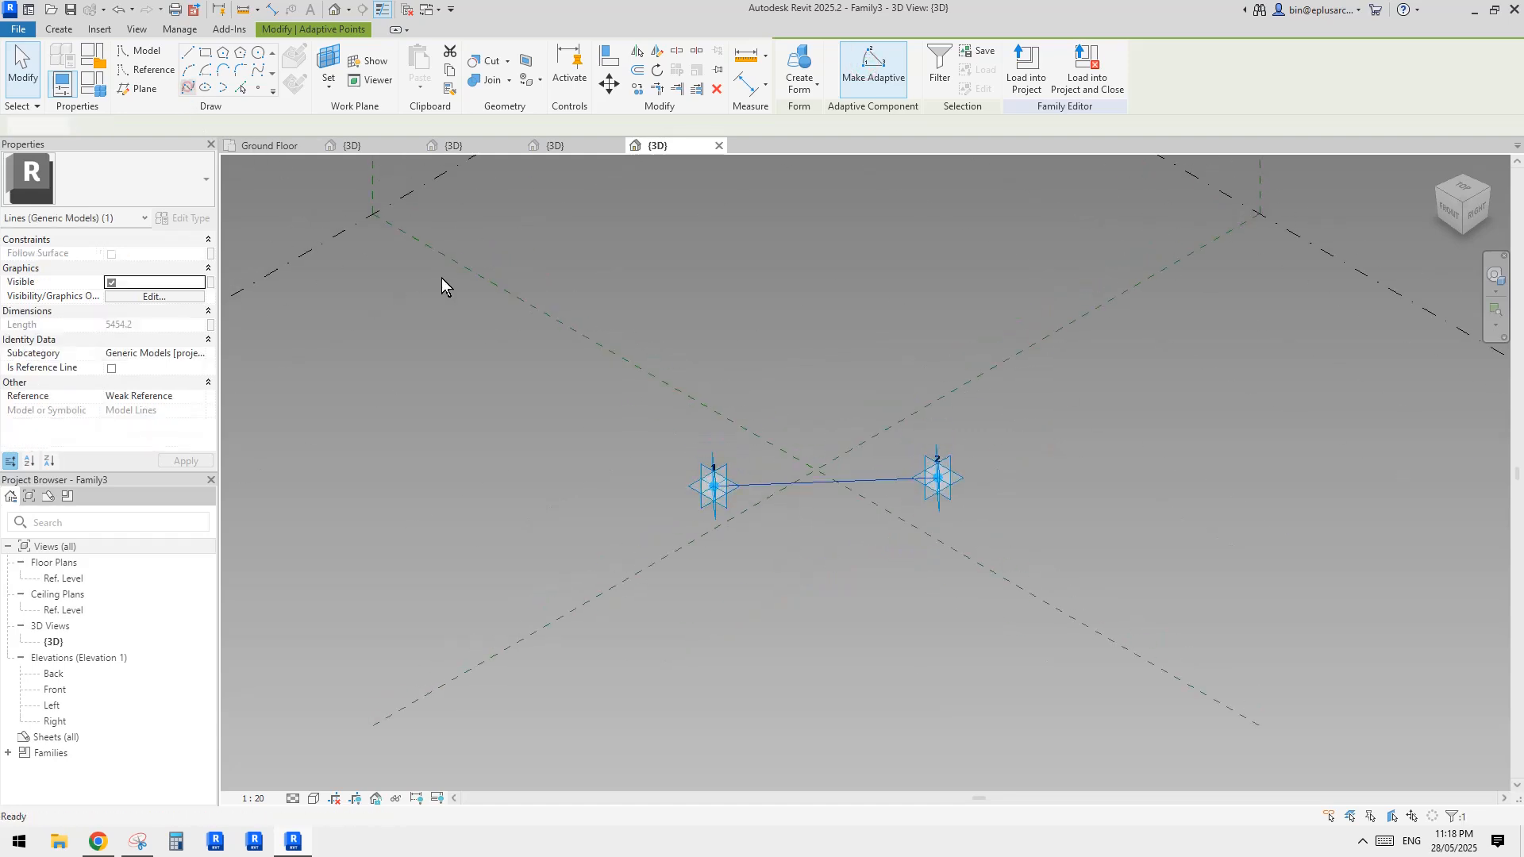
click(111, 369)
shift+middle_drag(746, 482, 841, 543)
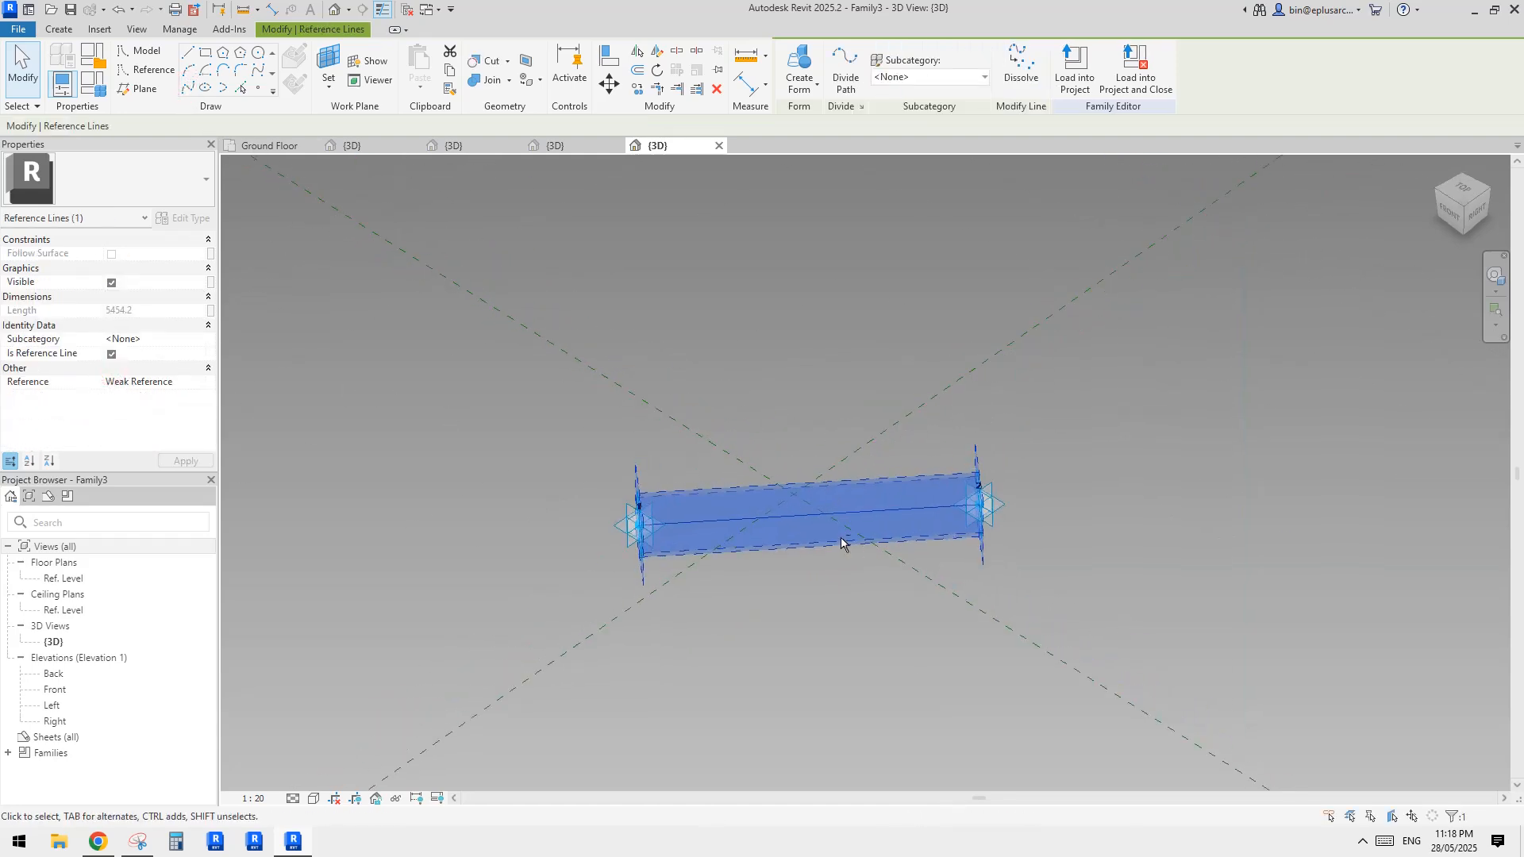
click(779, 531)
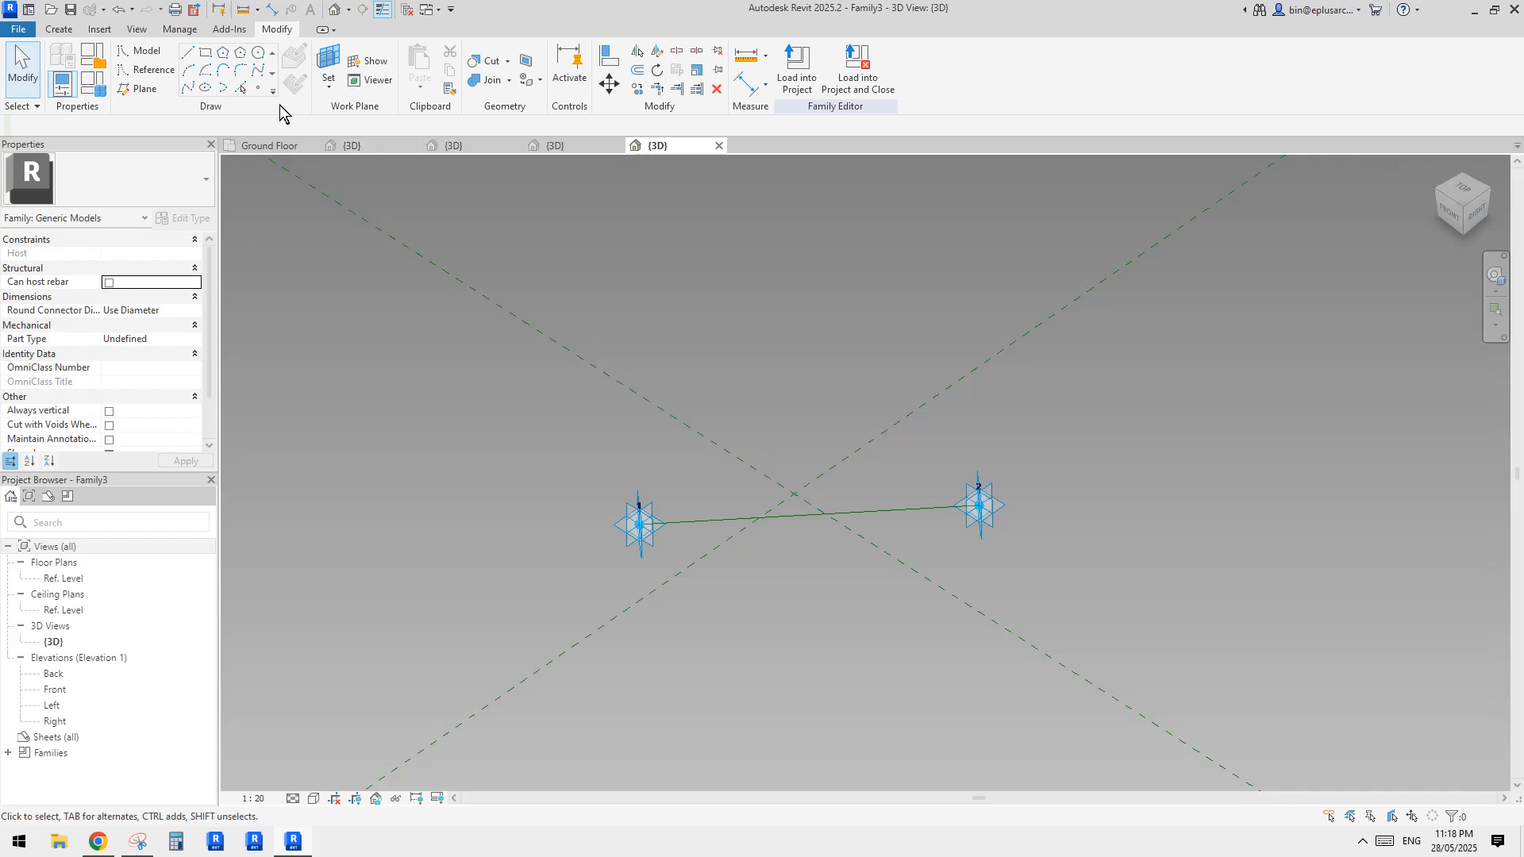
- Place a reference point on the reference line near adaptive point 1 and draw a reference circle of about 440 mm radius on its plane
click(265, 89)
shift+middle_drag(619, 409, 708, 536)
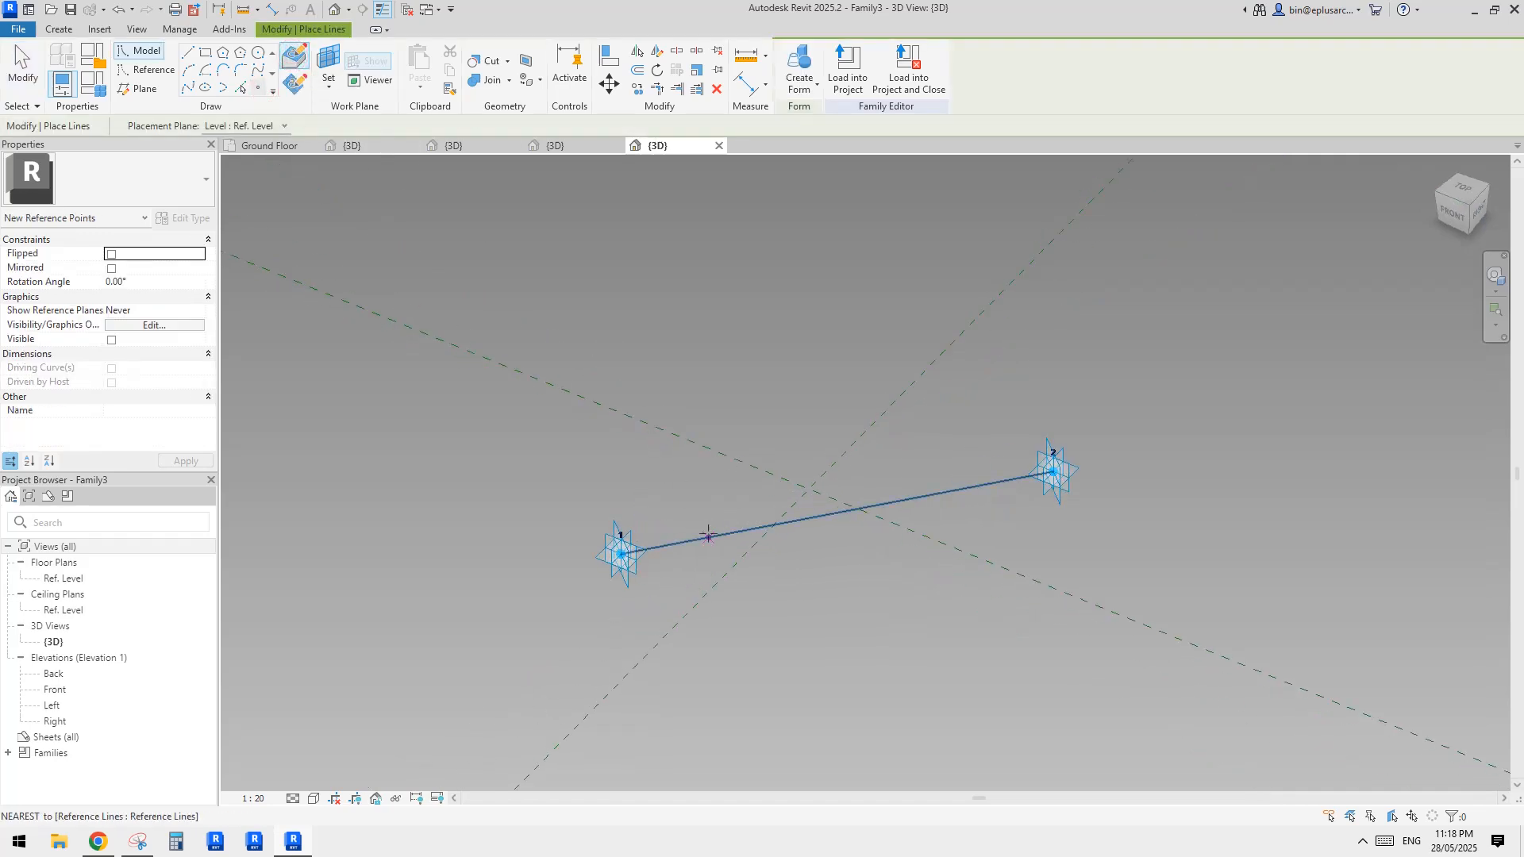
click(256, 51)
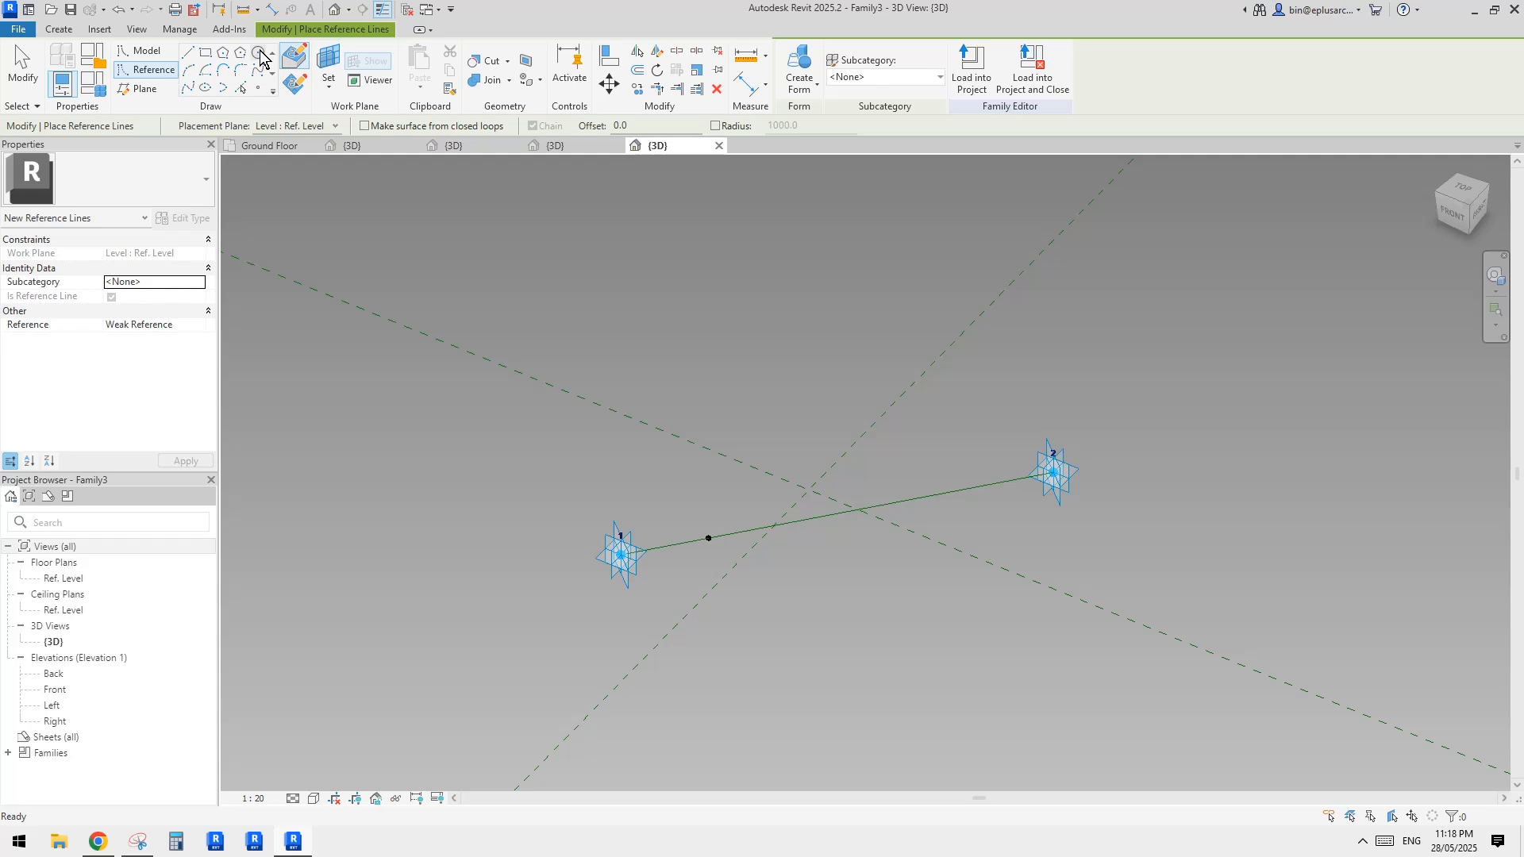
key(Escape)
key(Escape)
shift+middle_drag(709, 538, 711, 561)
key(Return)
click(715, 570)
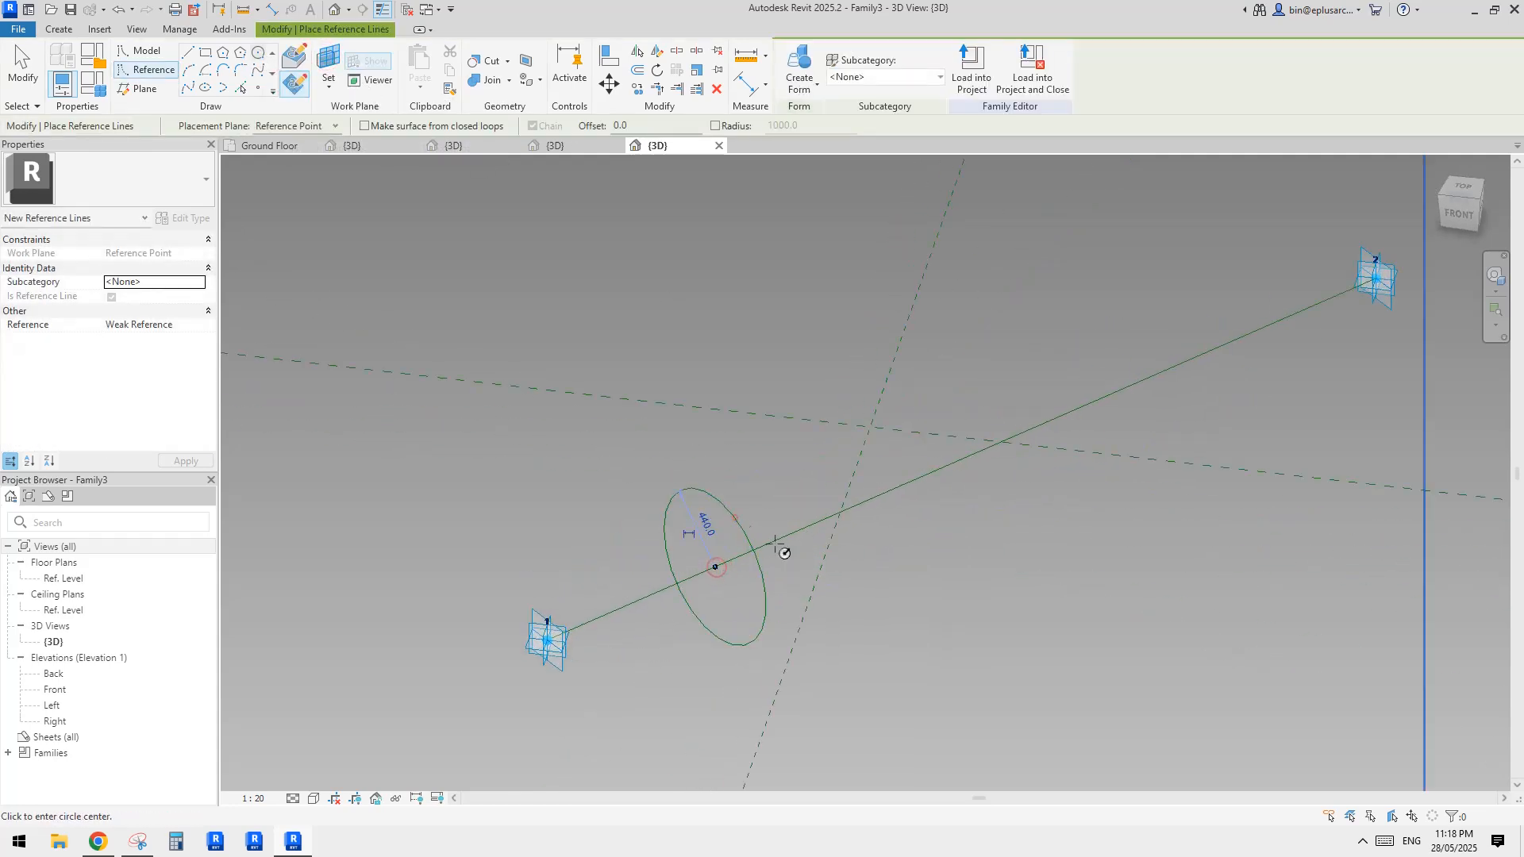
click(810, 522)
- Dimension the reference circle's diameter and label it with a new family parameter D, set as an instance parameter
key(d)
key(i)
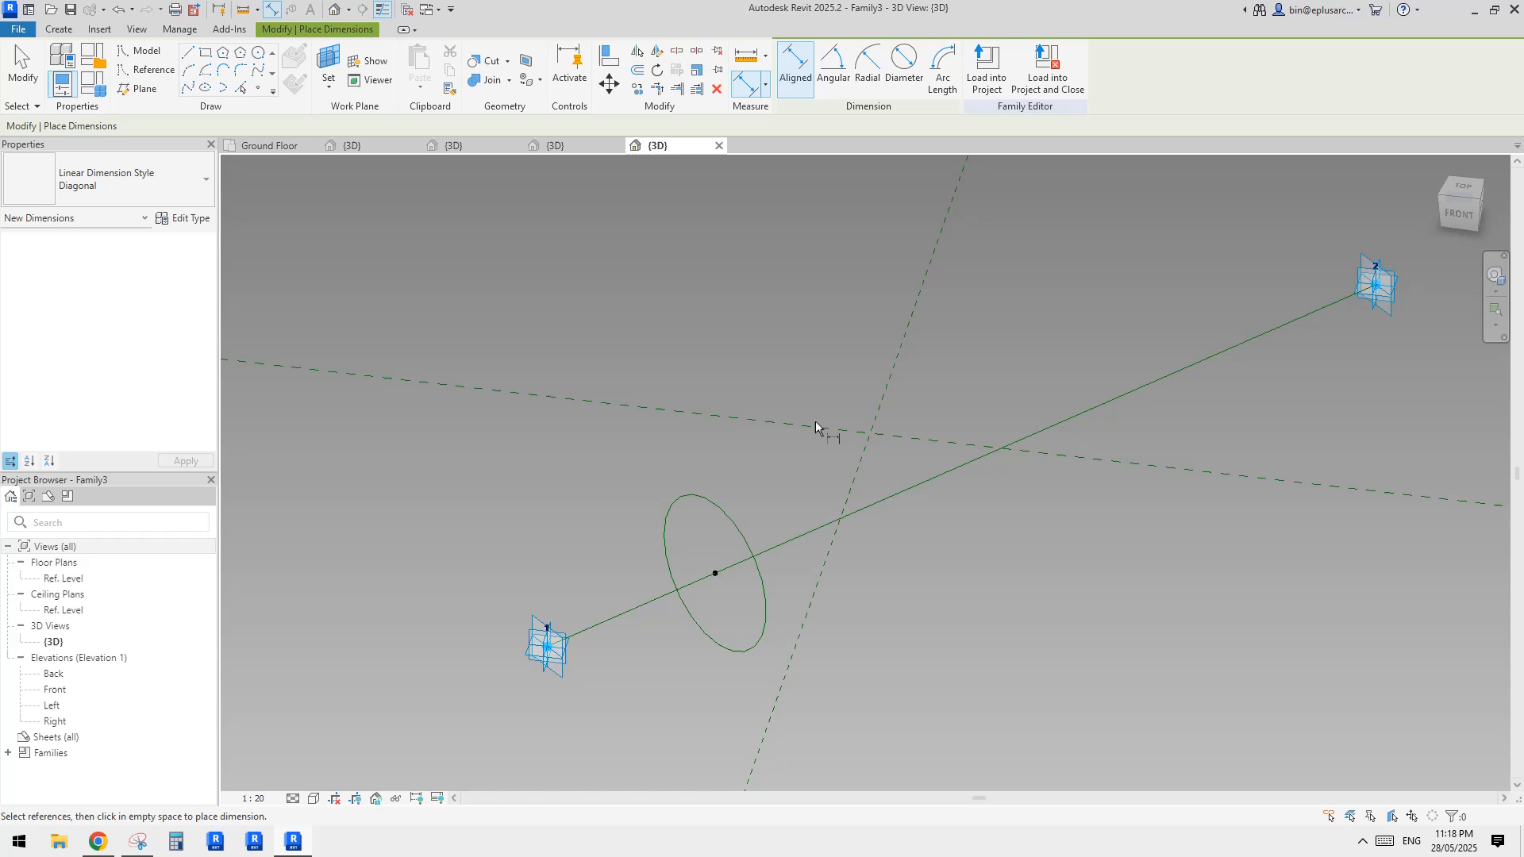
click(906, 63)
click(754, 537)
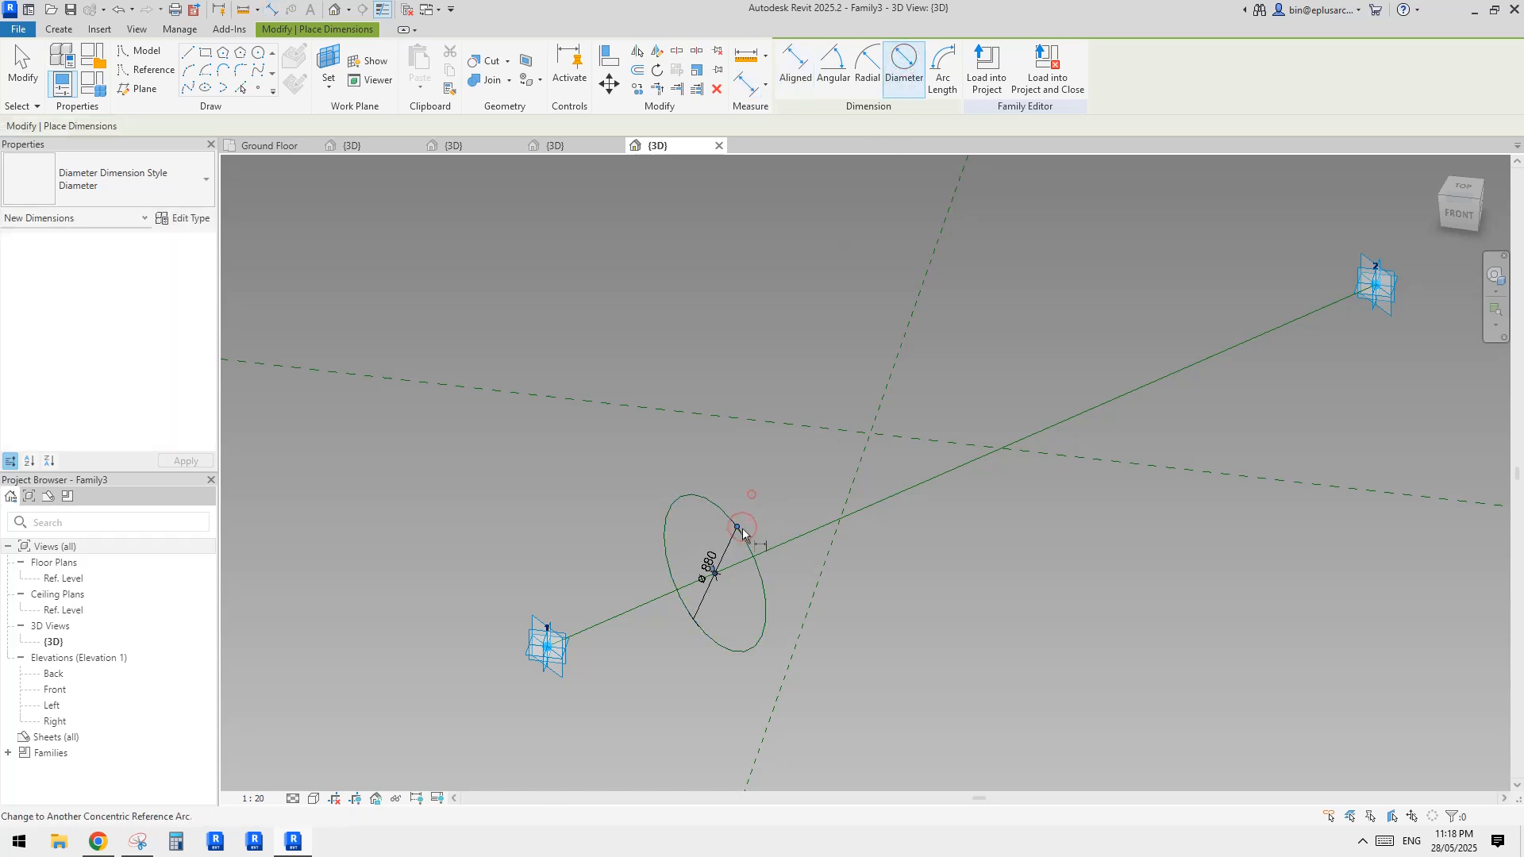
click(742, 533)
key(Escape)
click(944, 66)
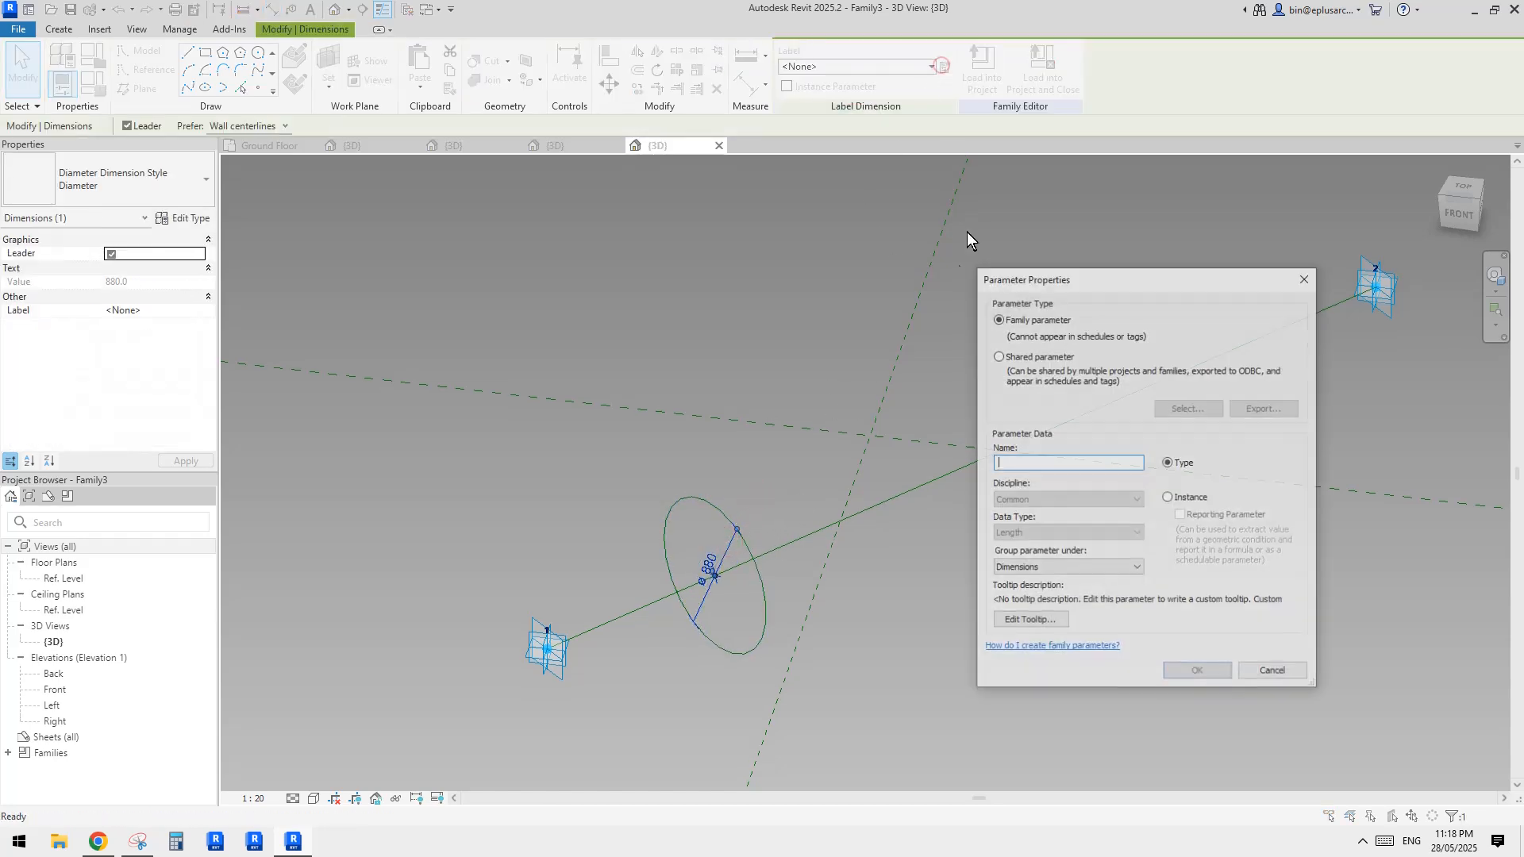
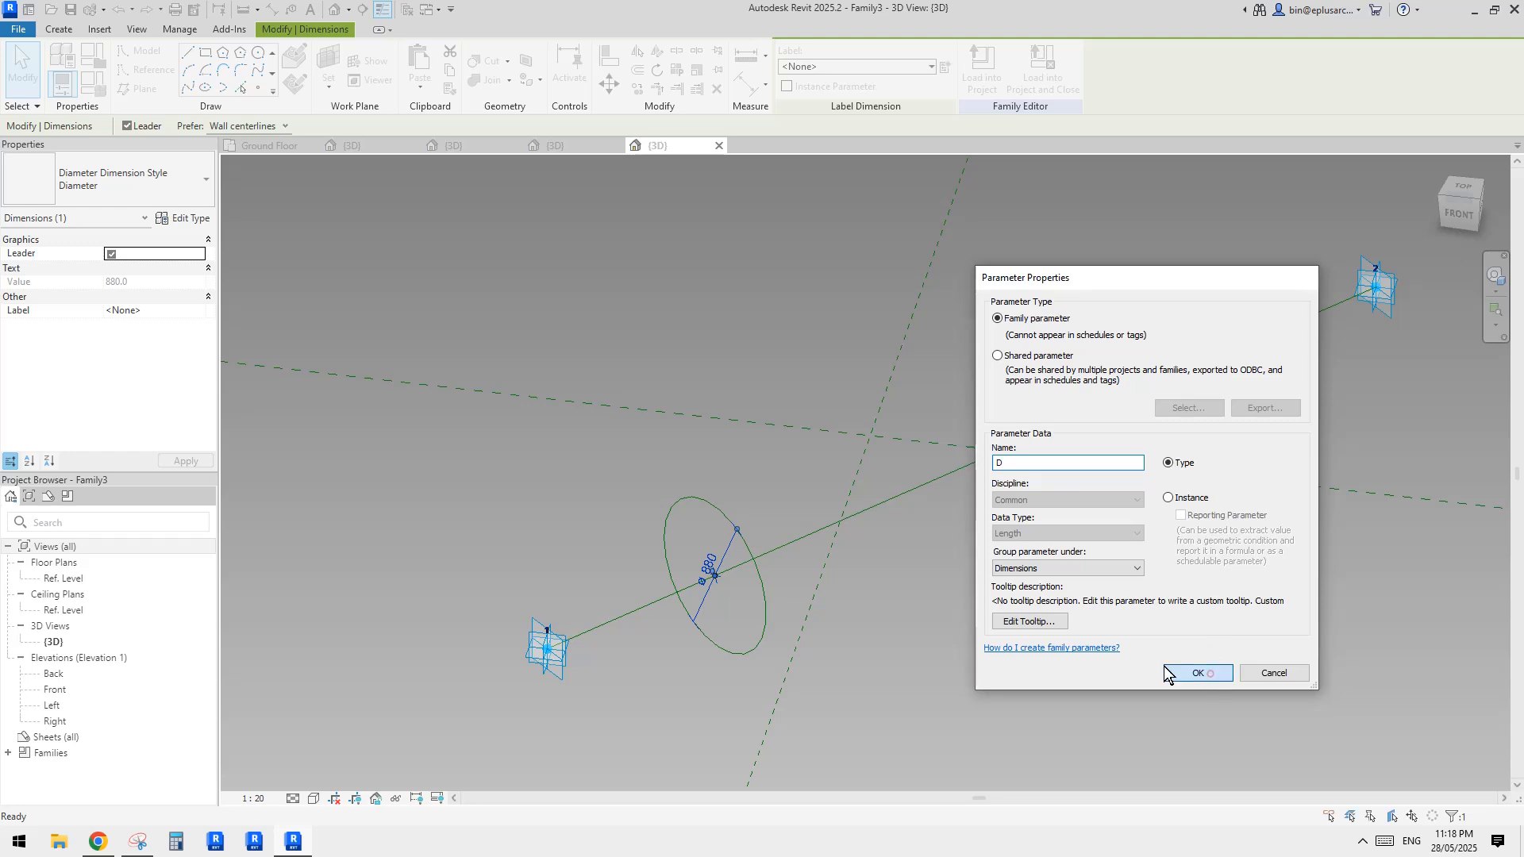
click(608, 472)
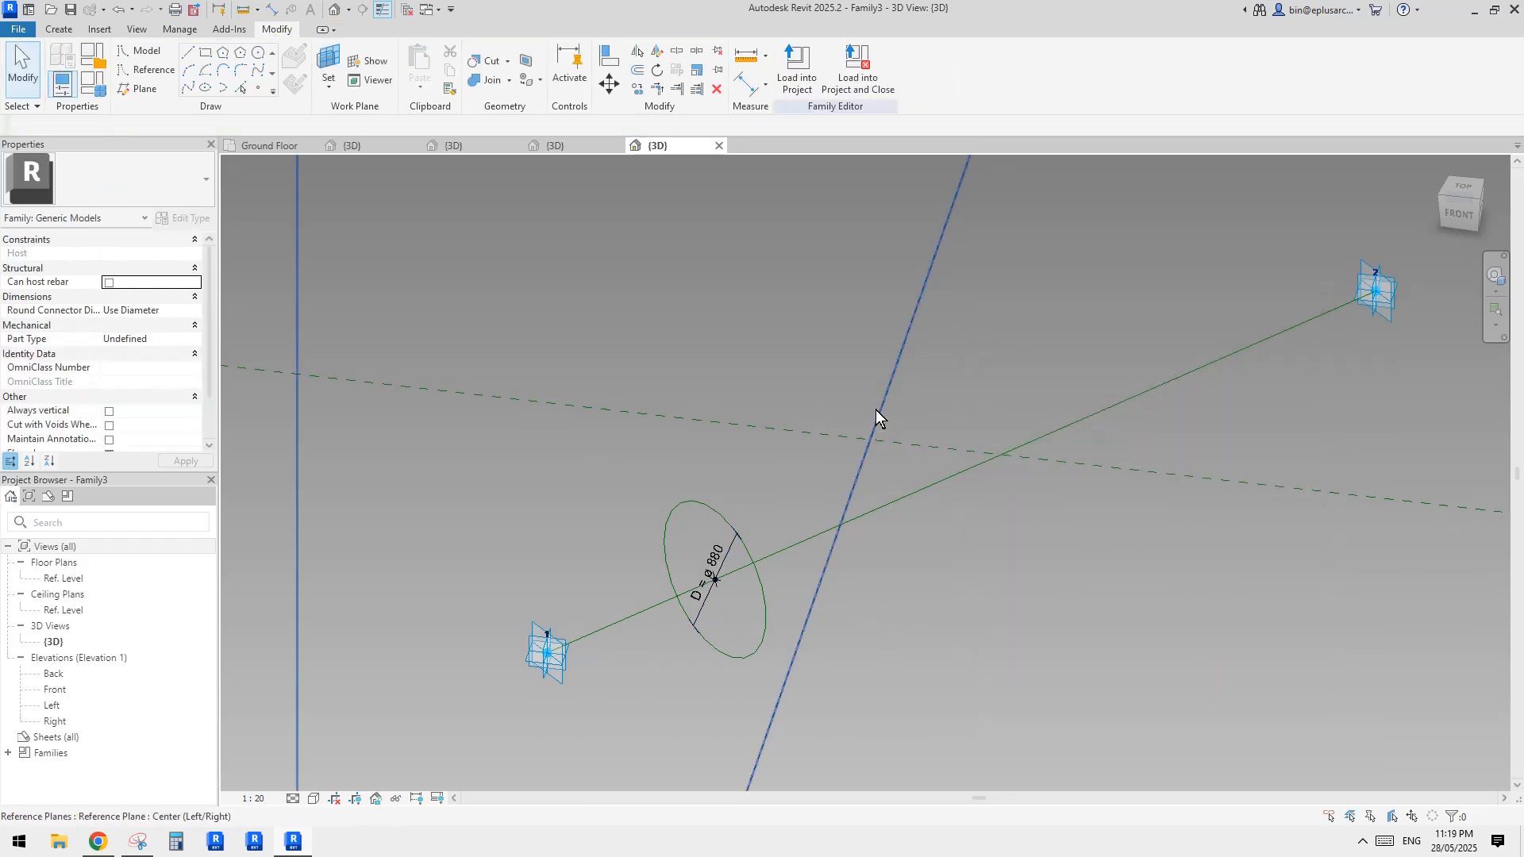
click(92, 84)
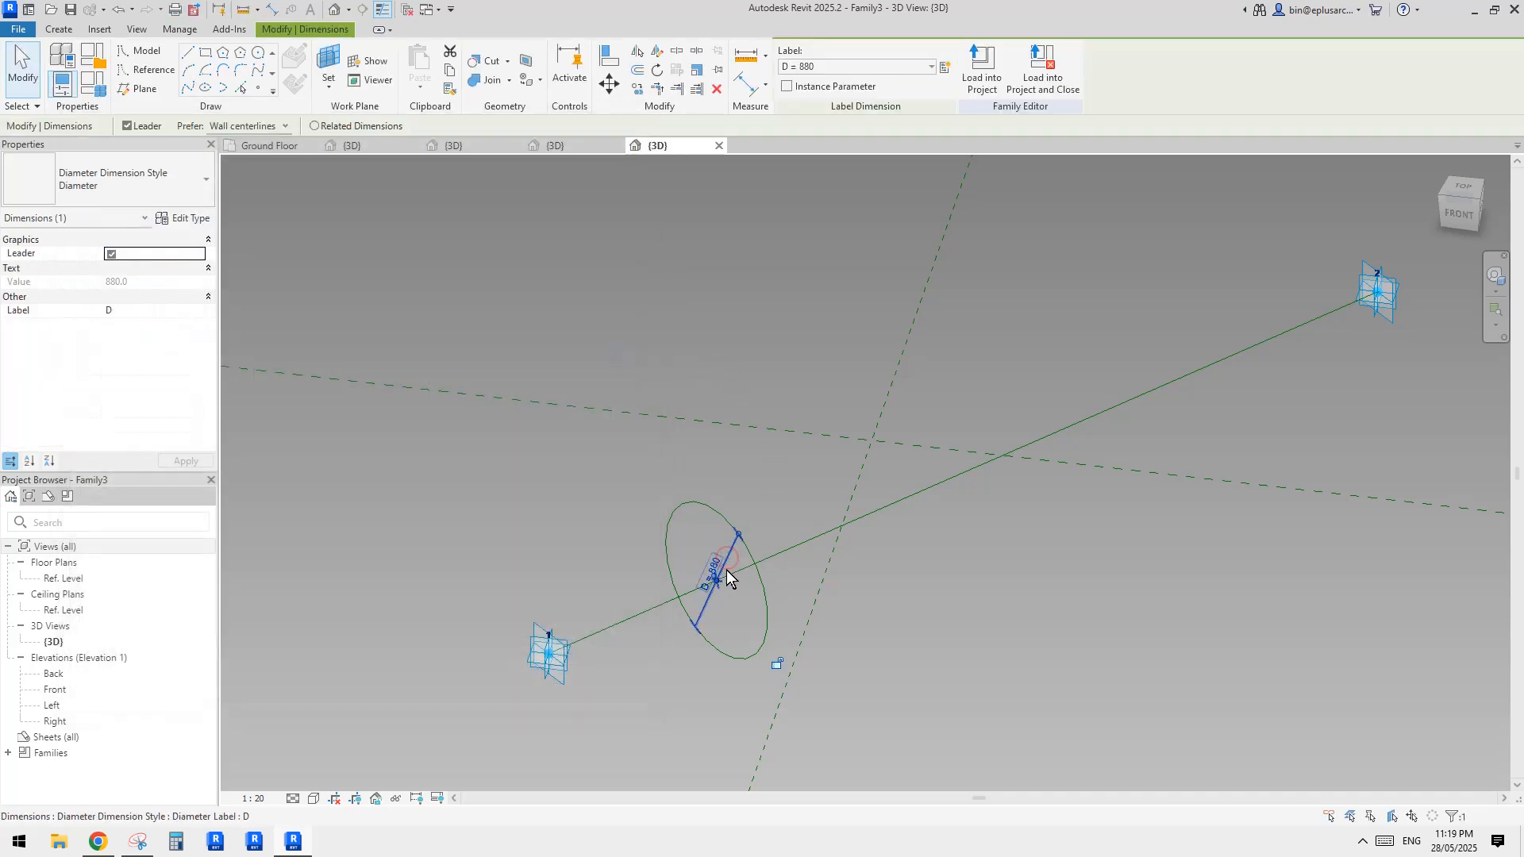
click(829, 333)
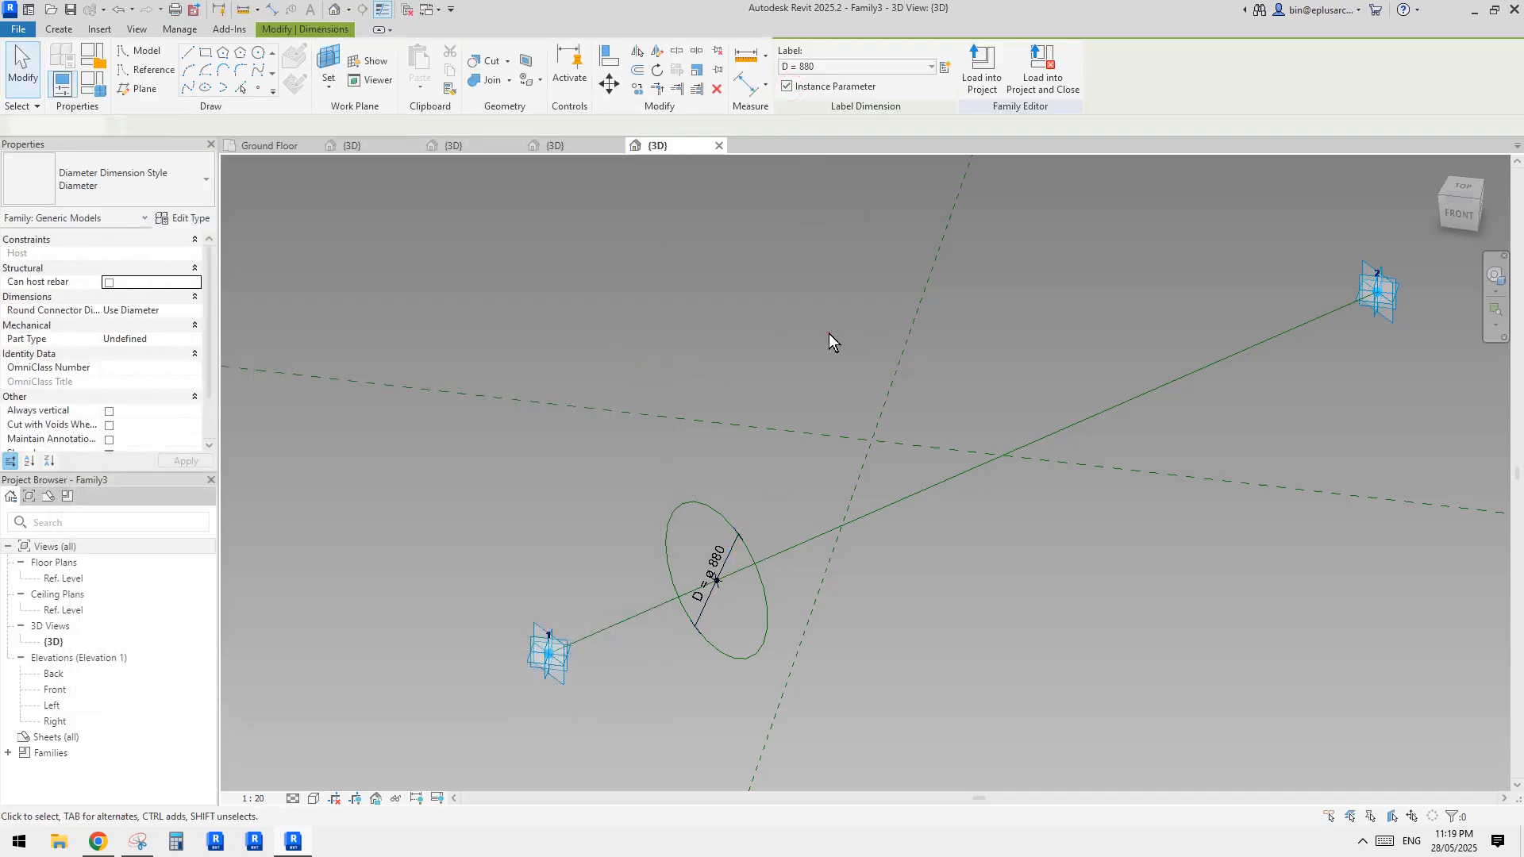
- Copy the dimensioned circle with its reference point and rehost the copied point on the reference line toward adaptive point 2
middle_drag(792, 455, 794, 401)
click(662, 383)
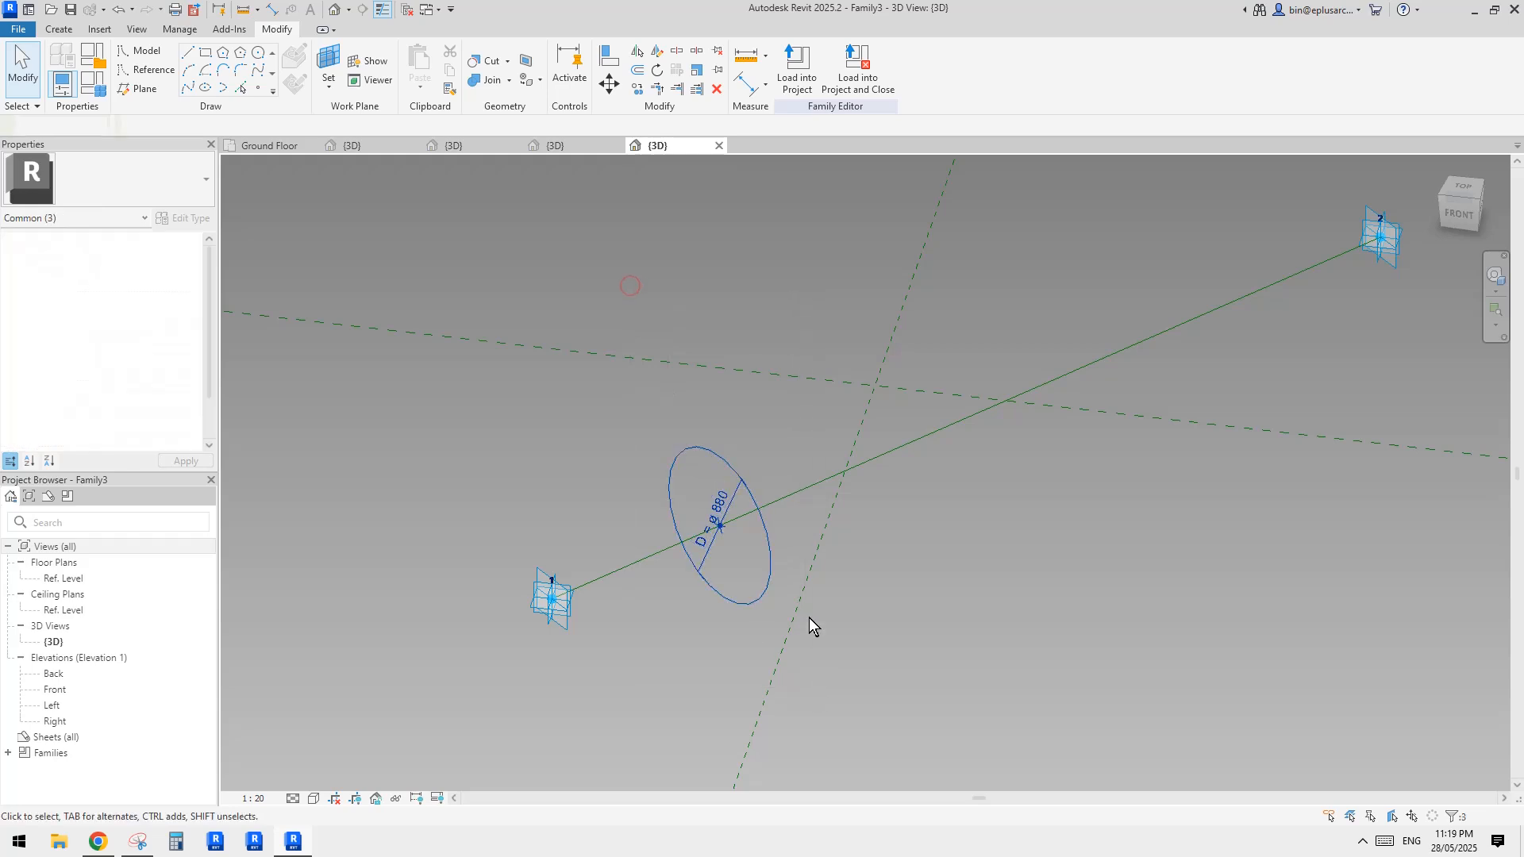
click(1066, 612)
drag(869, 601, 904, 660)
click(948, 76)
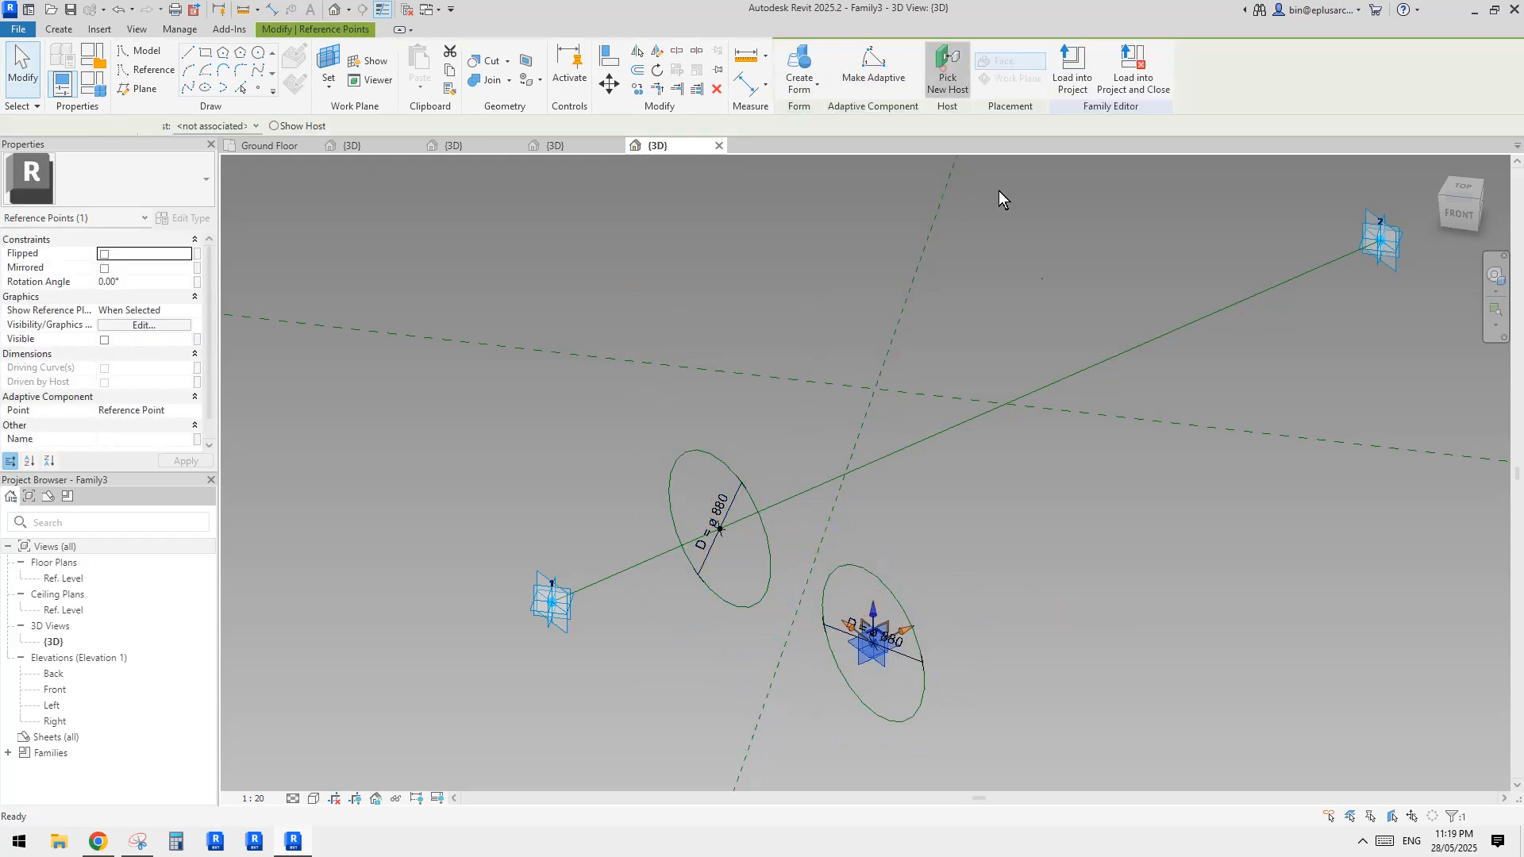
click(1073, 359)
- Create a solid form between the two reference circles
click(1055, 340)
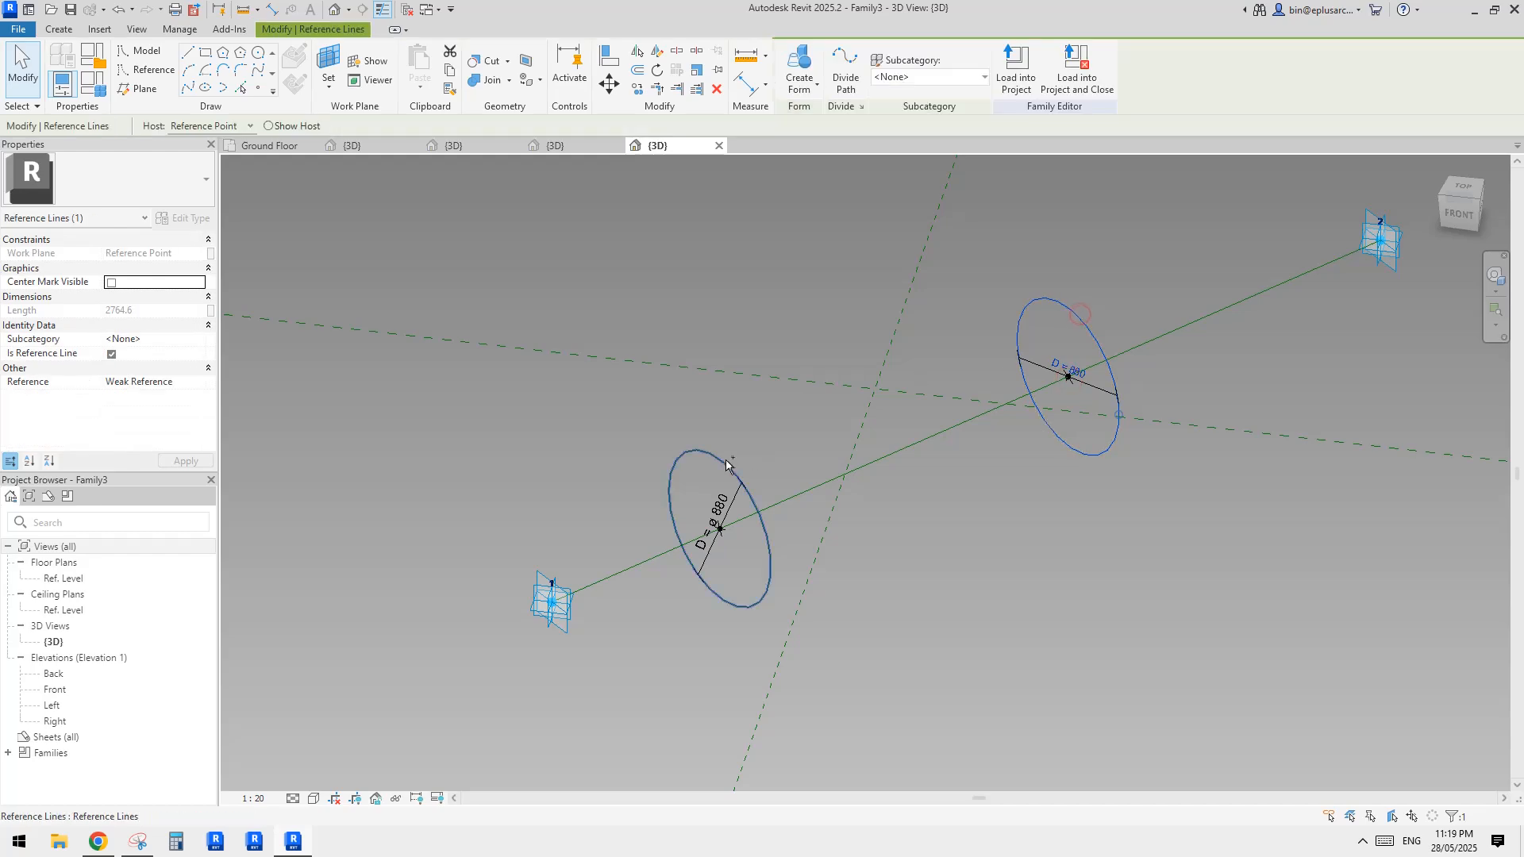
ctrl+click(721, 459)
click(794, 63)
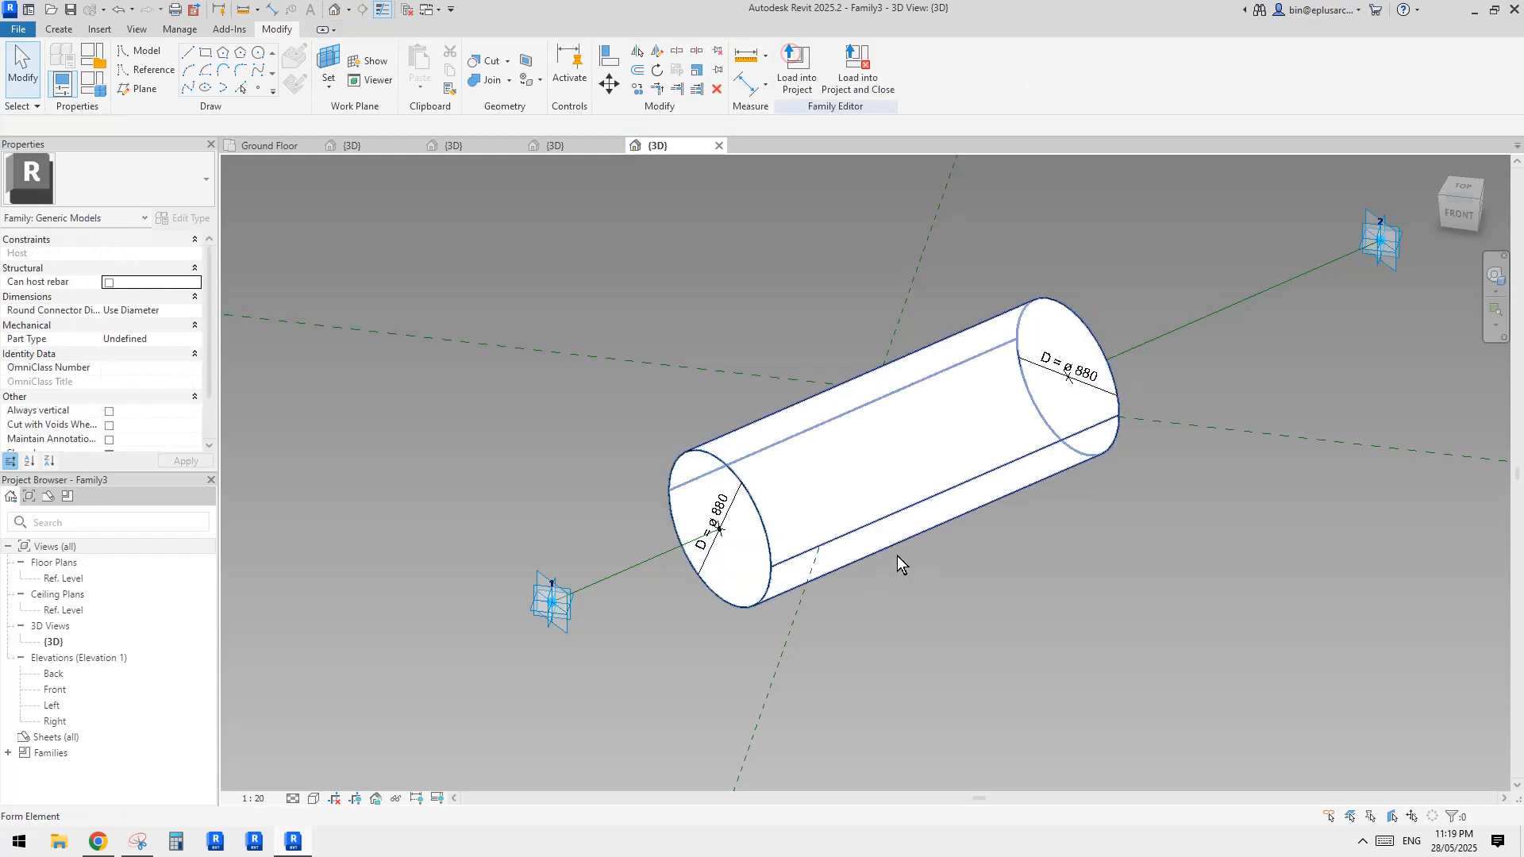
- Move the two circles' reference points along the line to adaptive points 1 and 2 so the tube spans its full length
click(719, 528)
drag(719, 528, 574, 617)
click(919, 320)
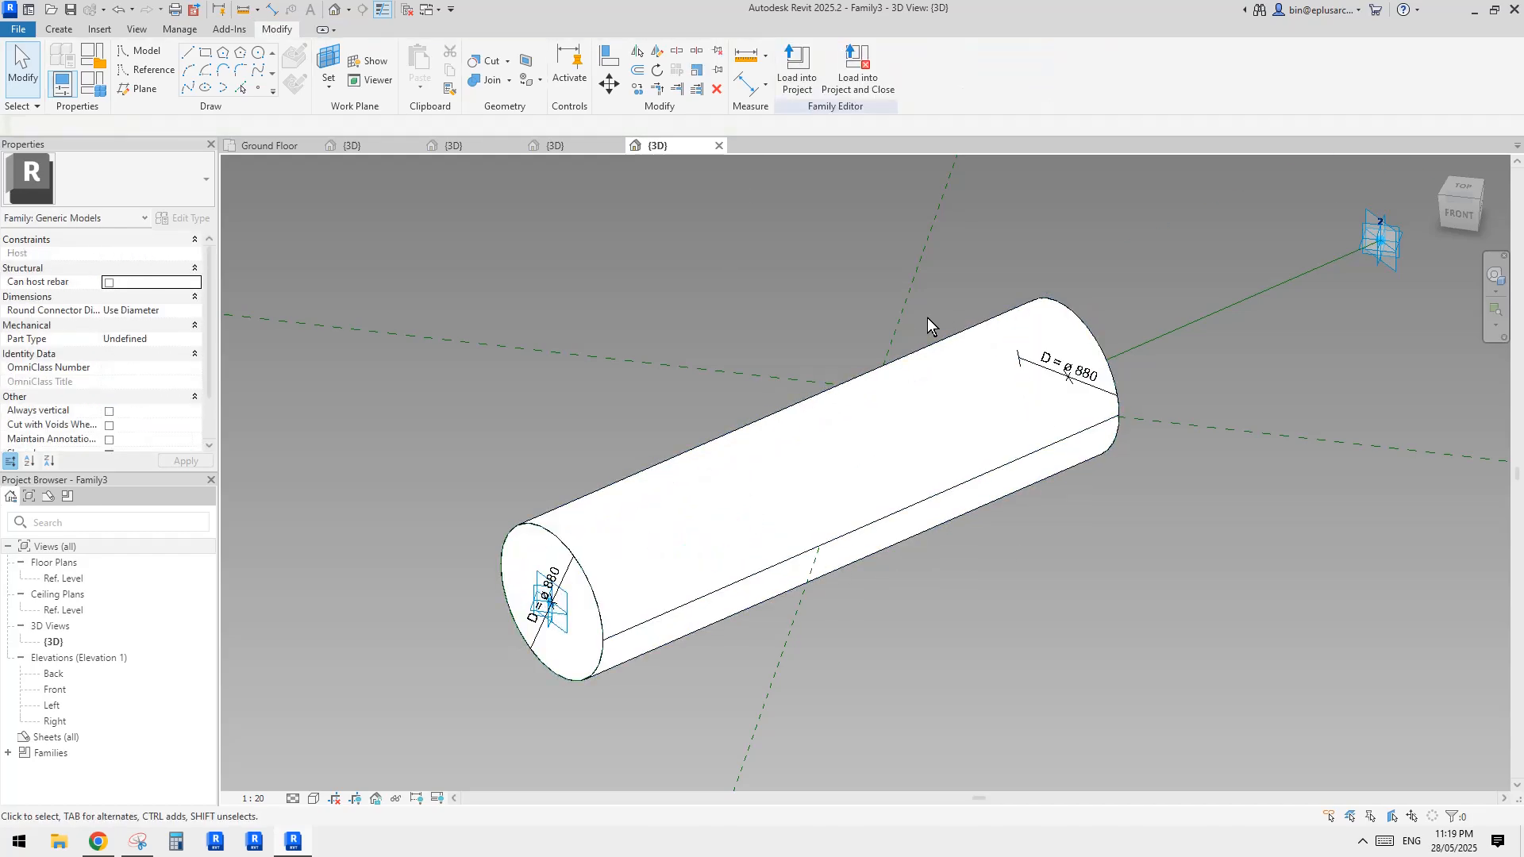
click(1074, 400)
middle_drag(1073, 401, 987, 478)
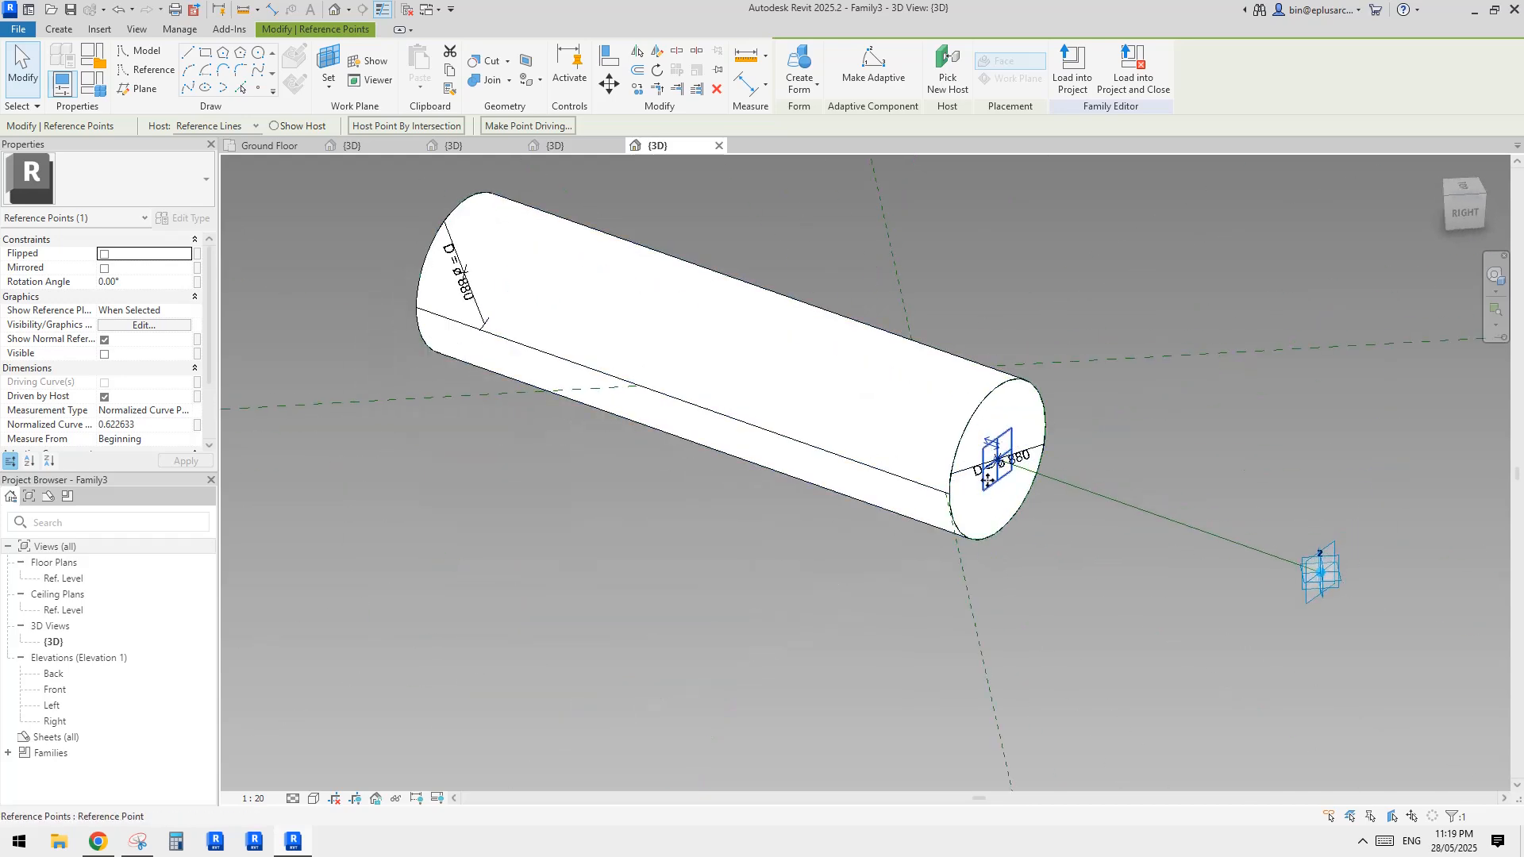
drag(988, 479, 1317, 572)
shift+middle_drag(1158, 466, 893, 381)
key(Escape)
- Set the tube's diameter parameter D to 100 mm in the family types
click(91, 84)
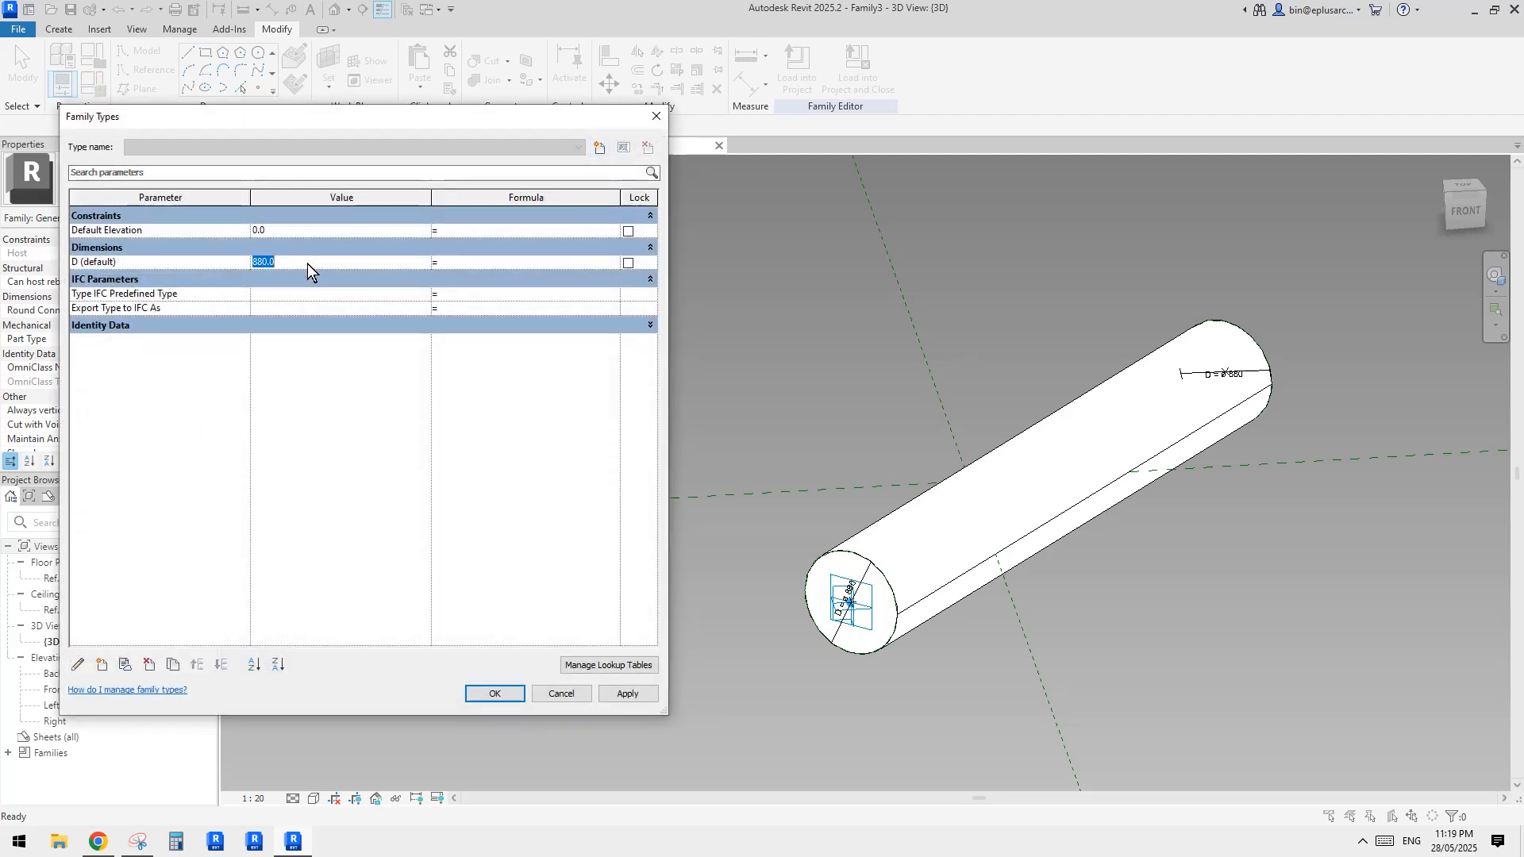
text(100)
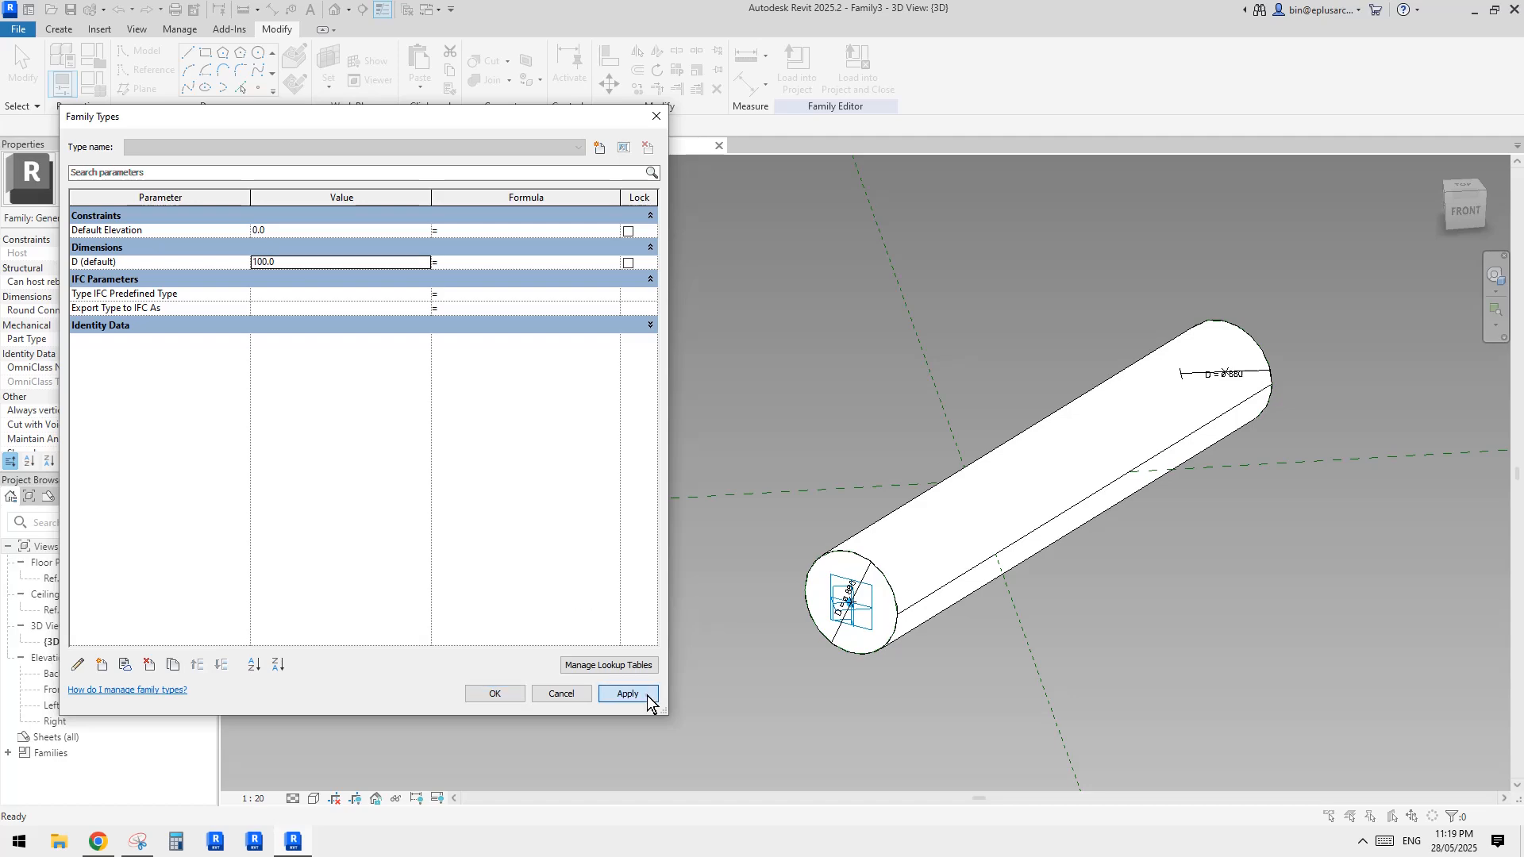
click(647, 697)
click(520, 693)
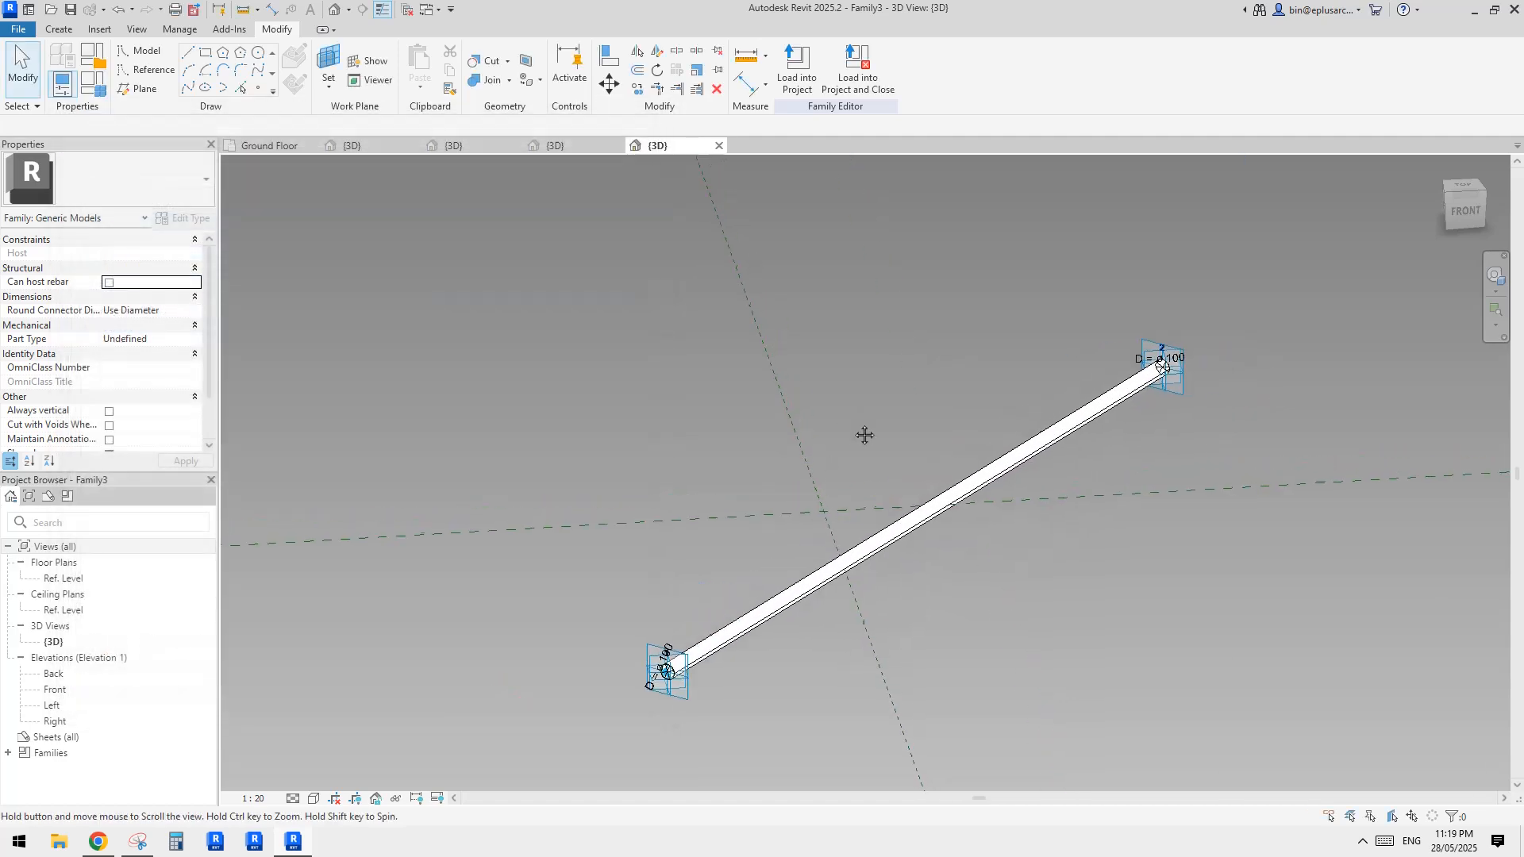
middle_drag(864, 435, 850, 427)
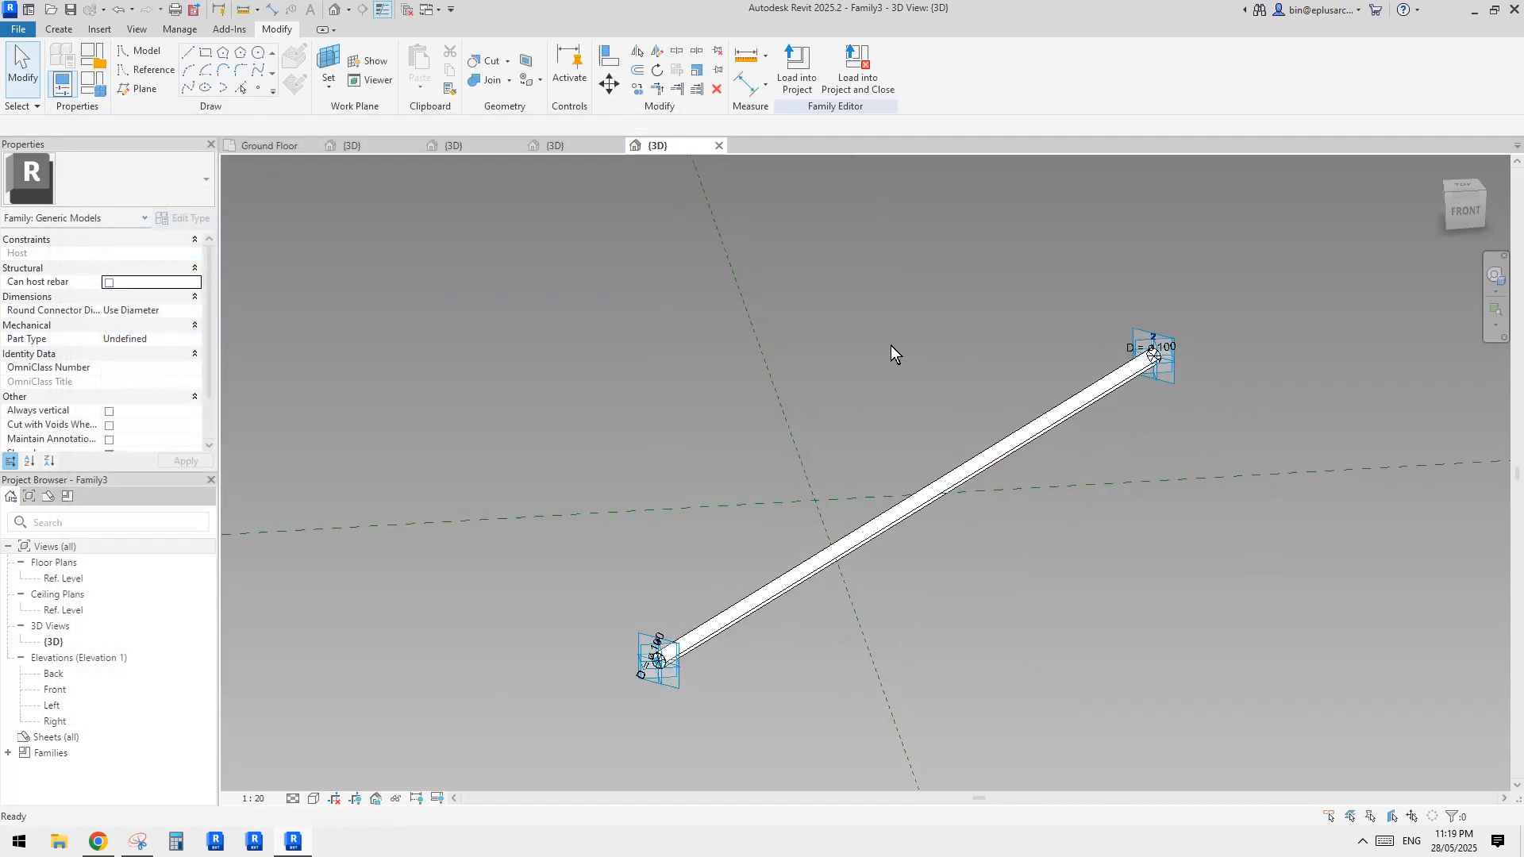
click(548, 146)
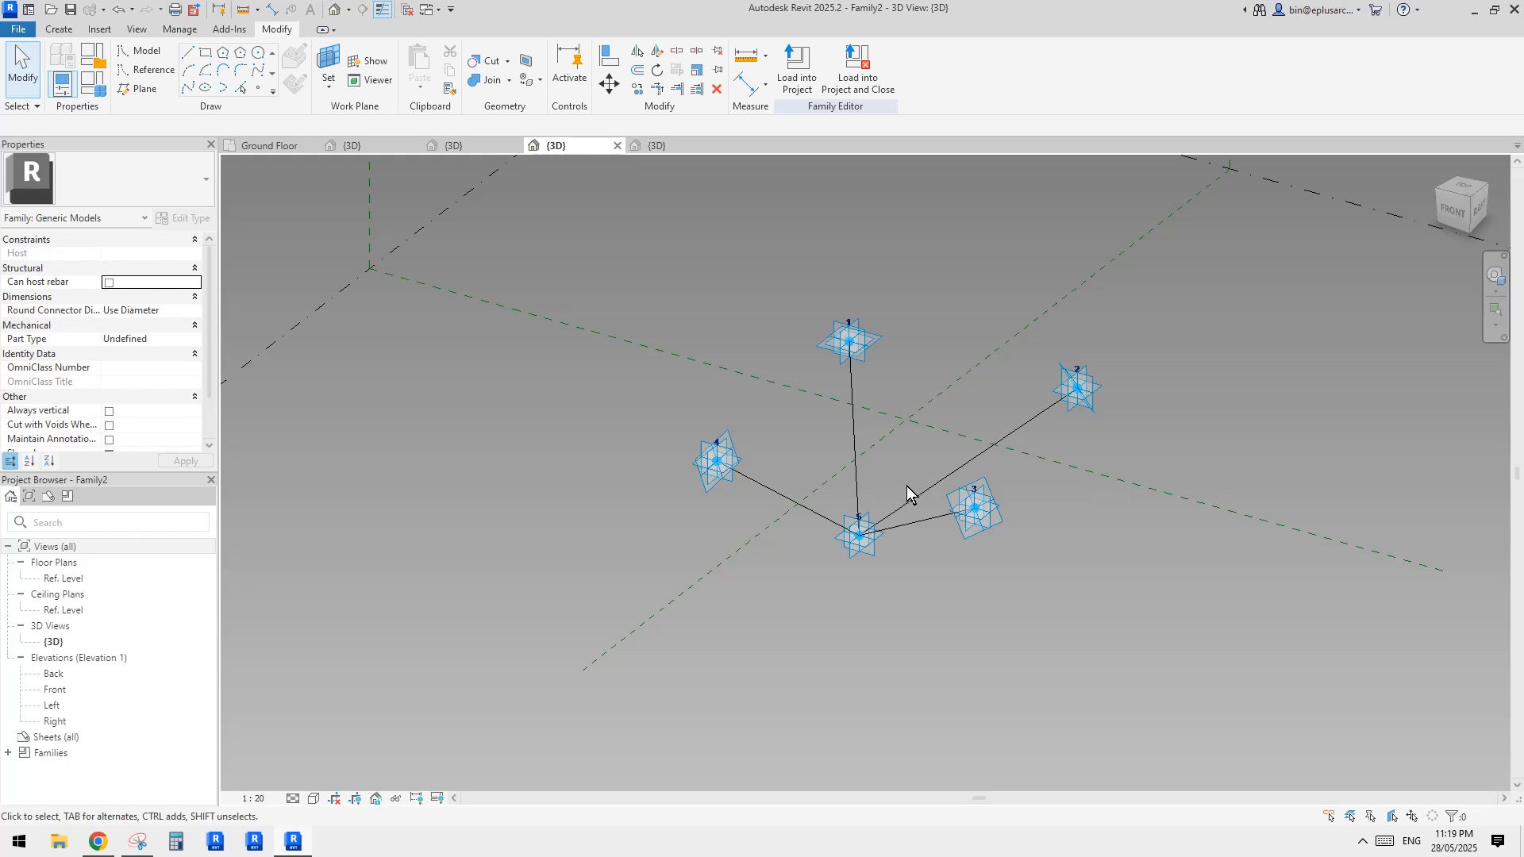
click(657, 146)
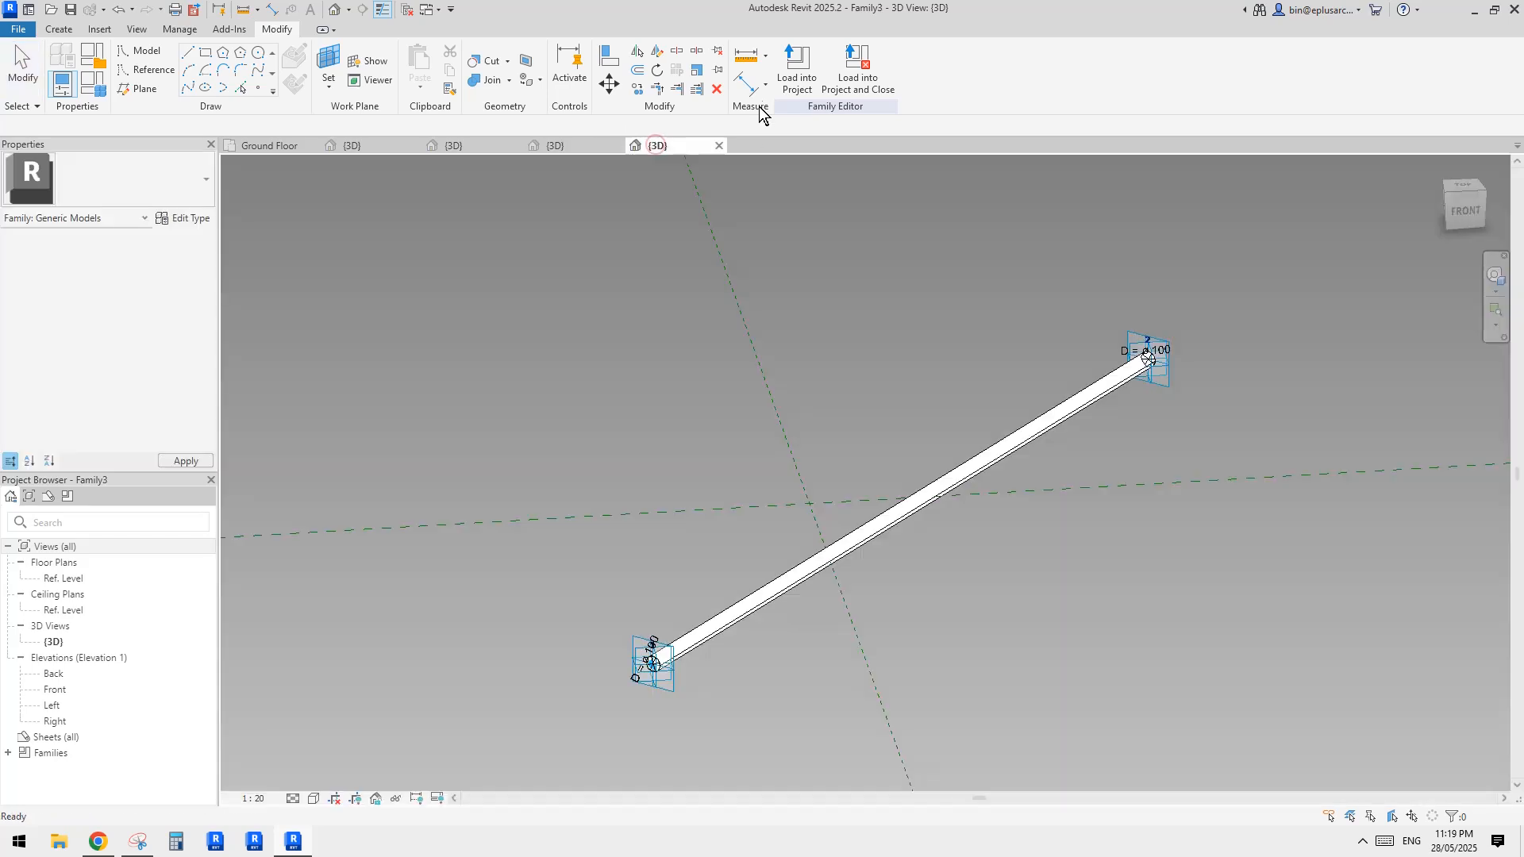
click(804, 82)
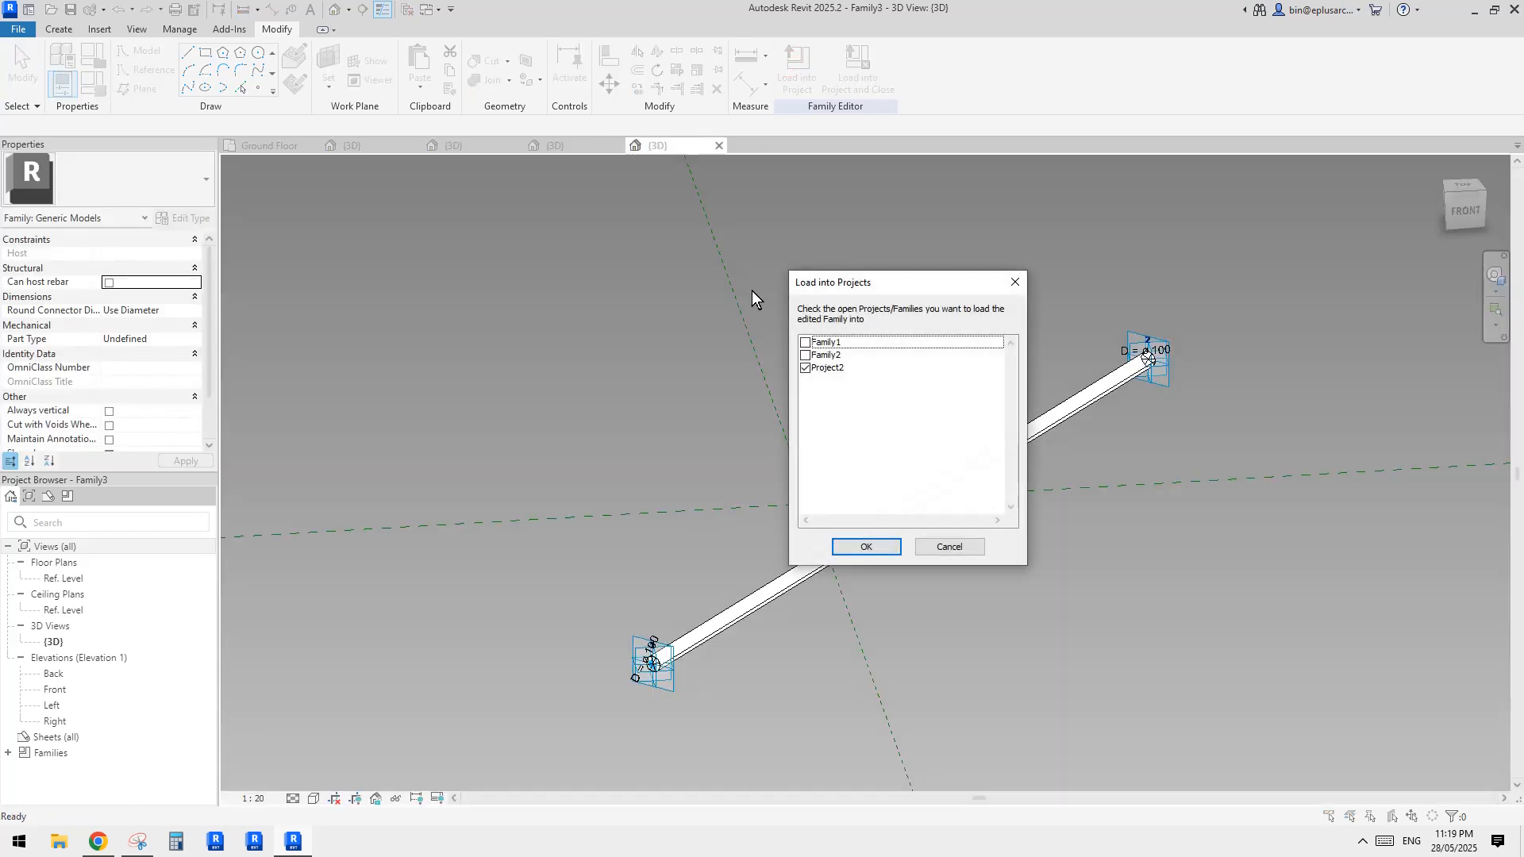
key(Escape)
click(583, 148)
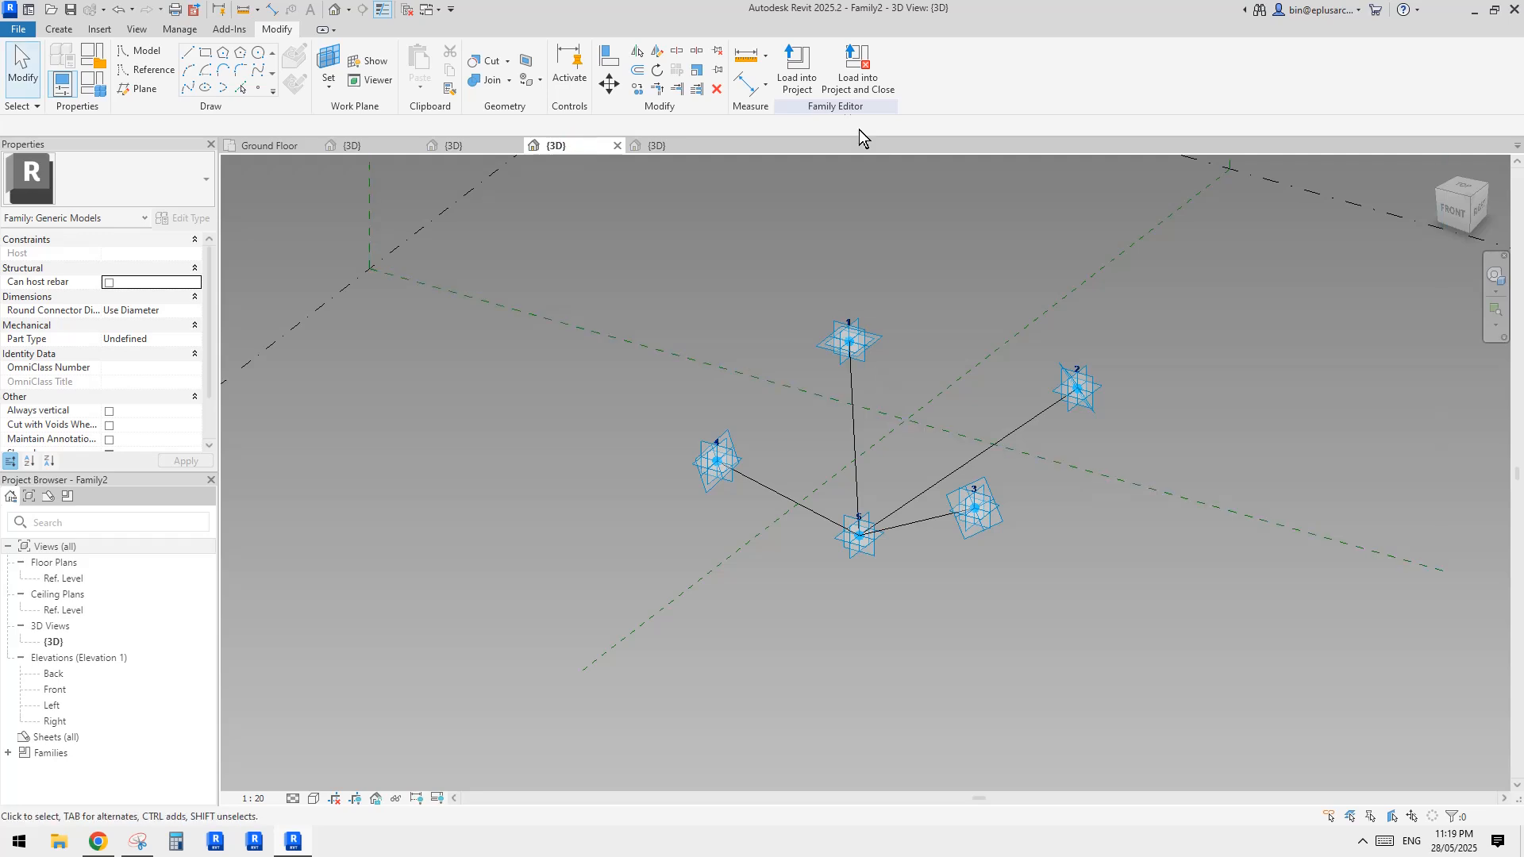
click(675, 146)
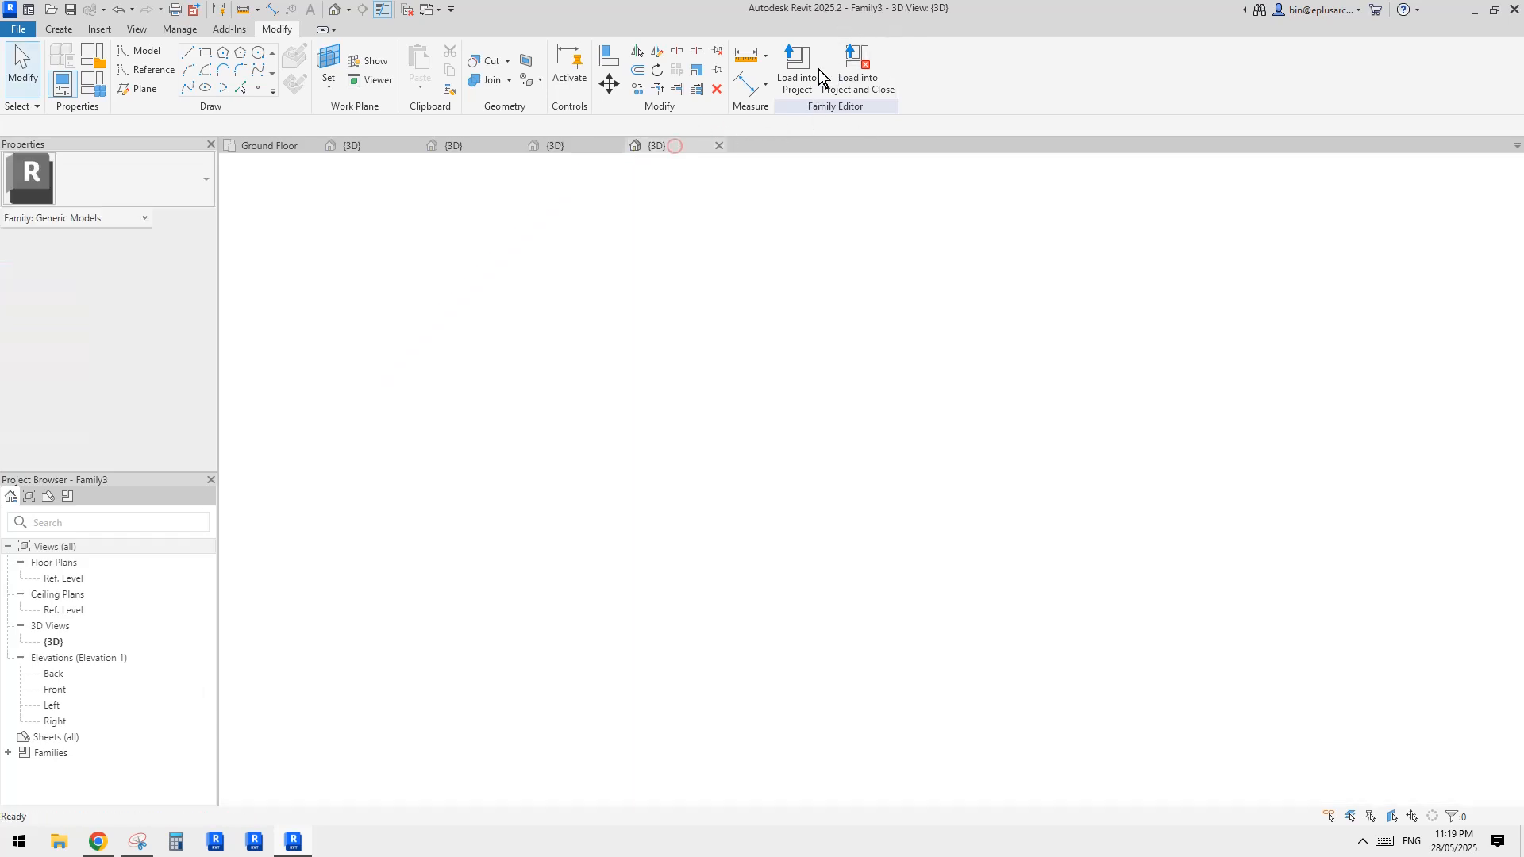
- Load the tube family Family3 into the five-point strut family Family2
click(800, 73)
click(805, 356)
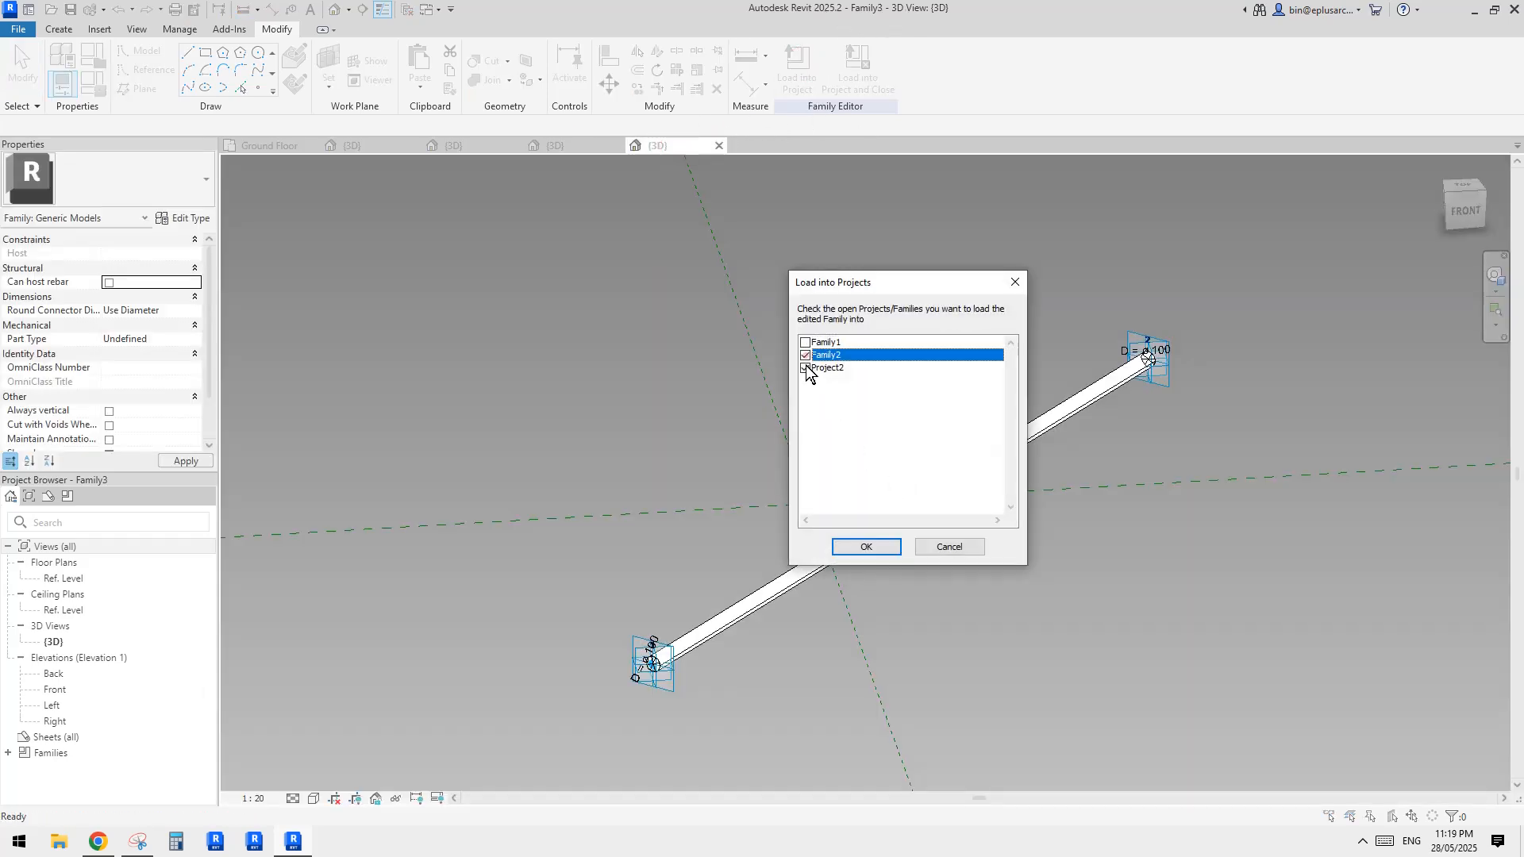
click(866, 547)
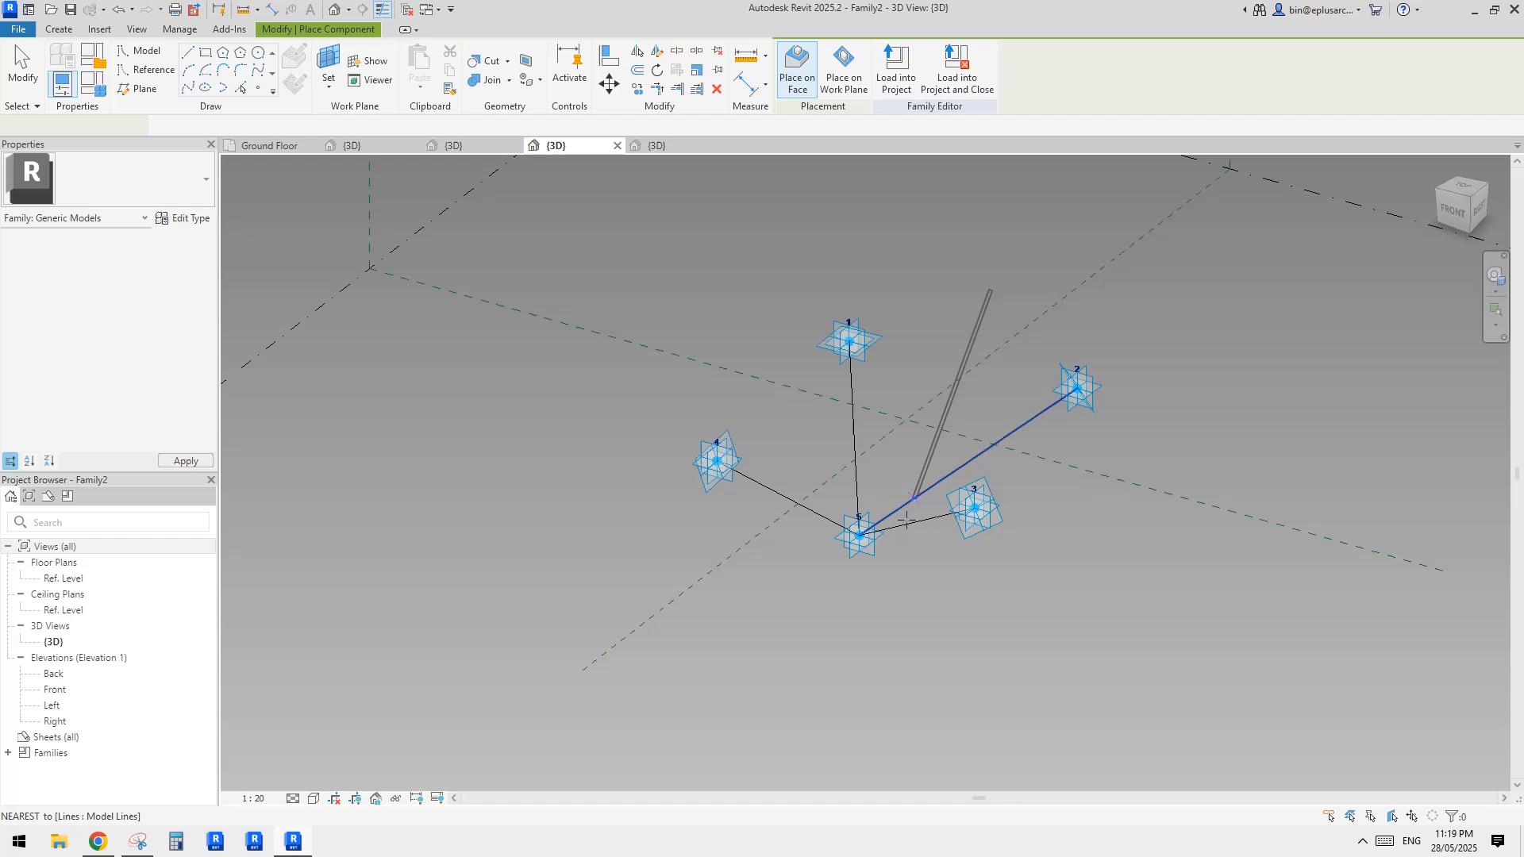
middle_drag(906, 520, 925, 503)
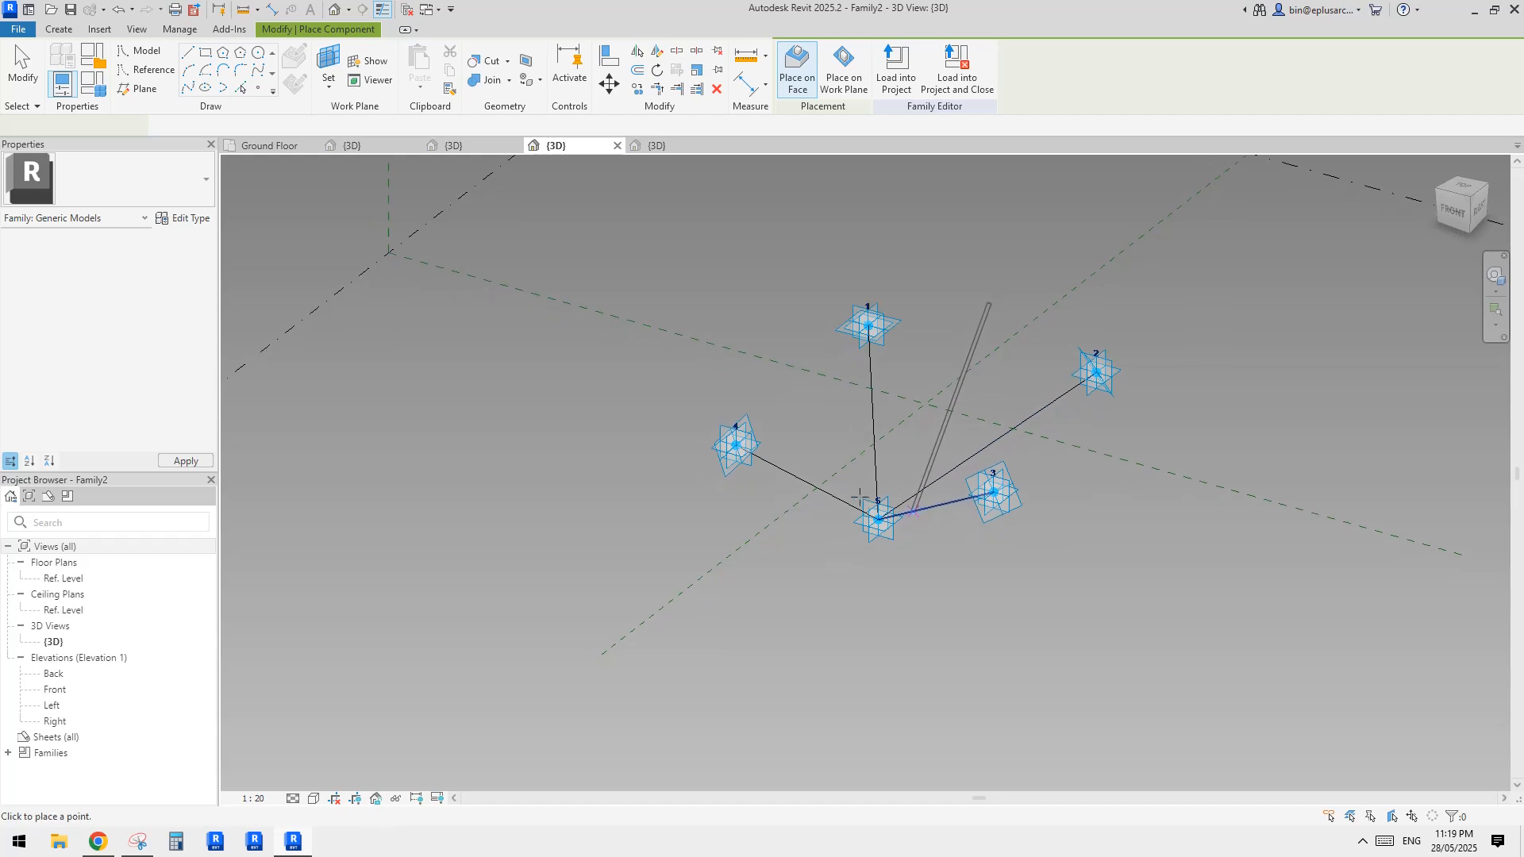
scroll(858, 498, up, 1)
middle_drag(843, 476, 850, 536)
scroll(848, 538, down, 2)
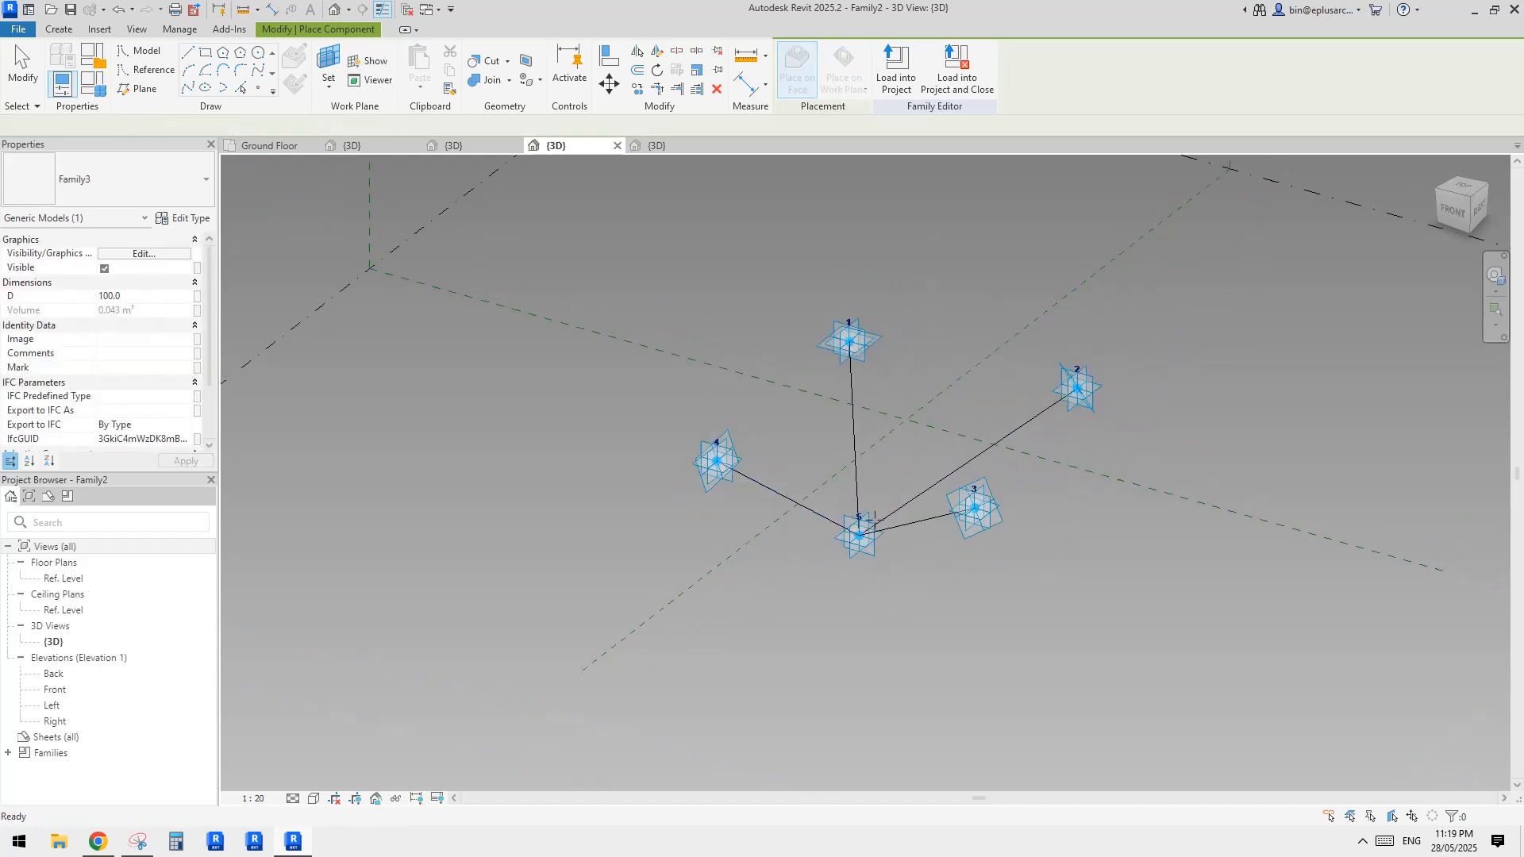
key(Escape)
key(Escape)
- Convert the four strut lines between adaptive points 1–4 and point 5 into reference lines
click(919, 505)
ctrl+click(849, 453)
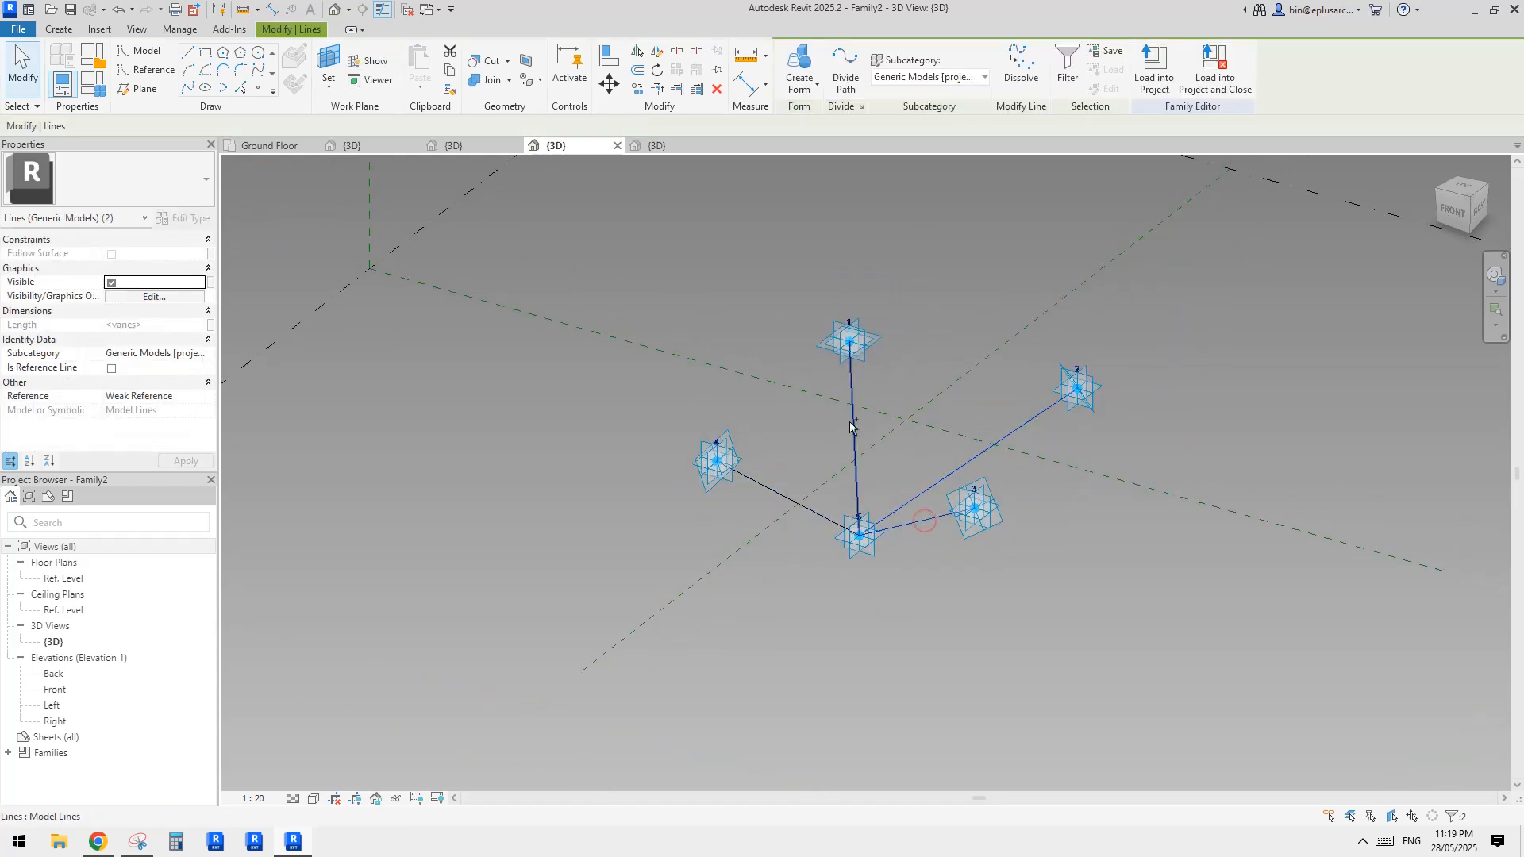
ctrl+click(781, 499)
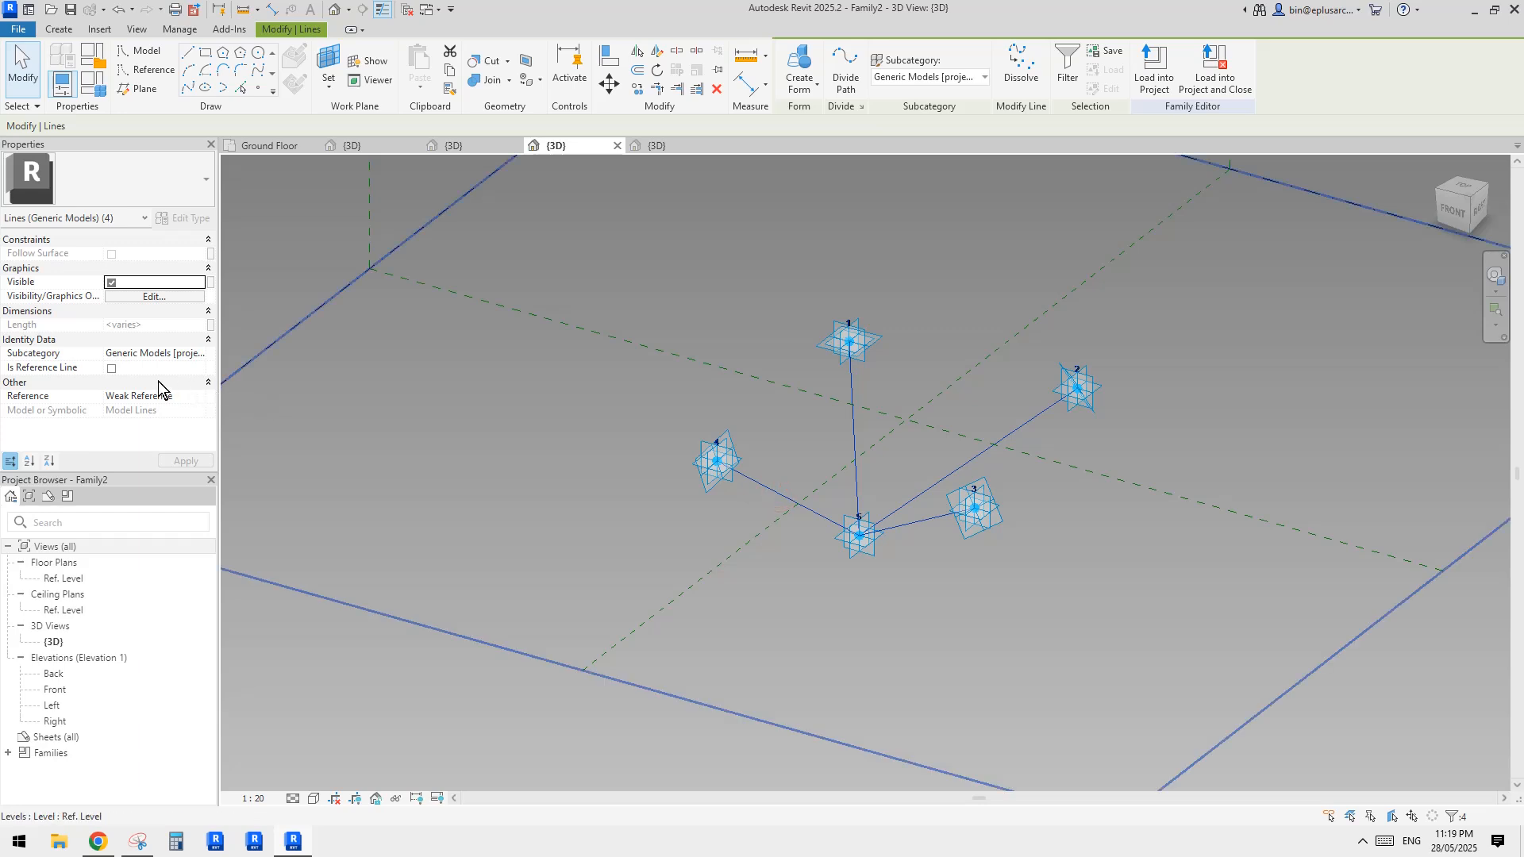
middle_drag(703, 422, 680, 443)
scroll(730, 466, up, 1)
middle_drag(730, 467, 711, 480)
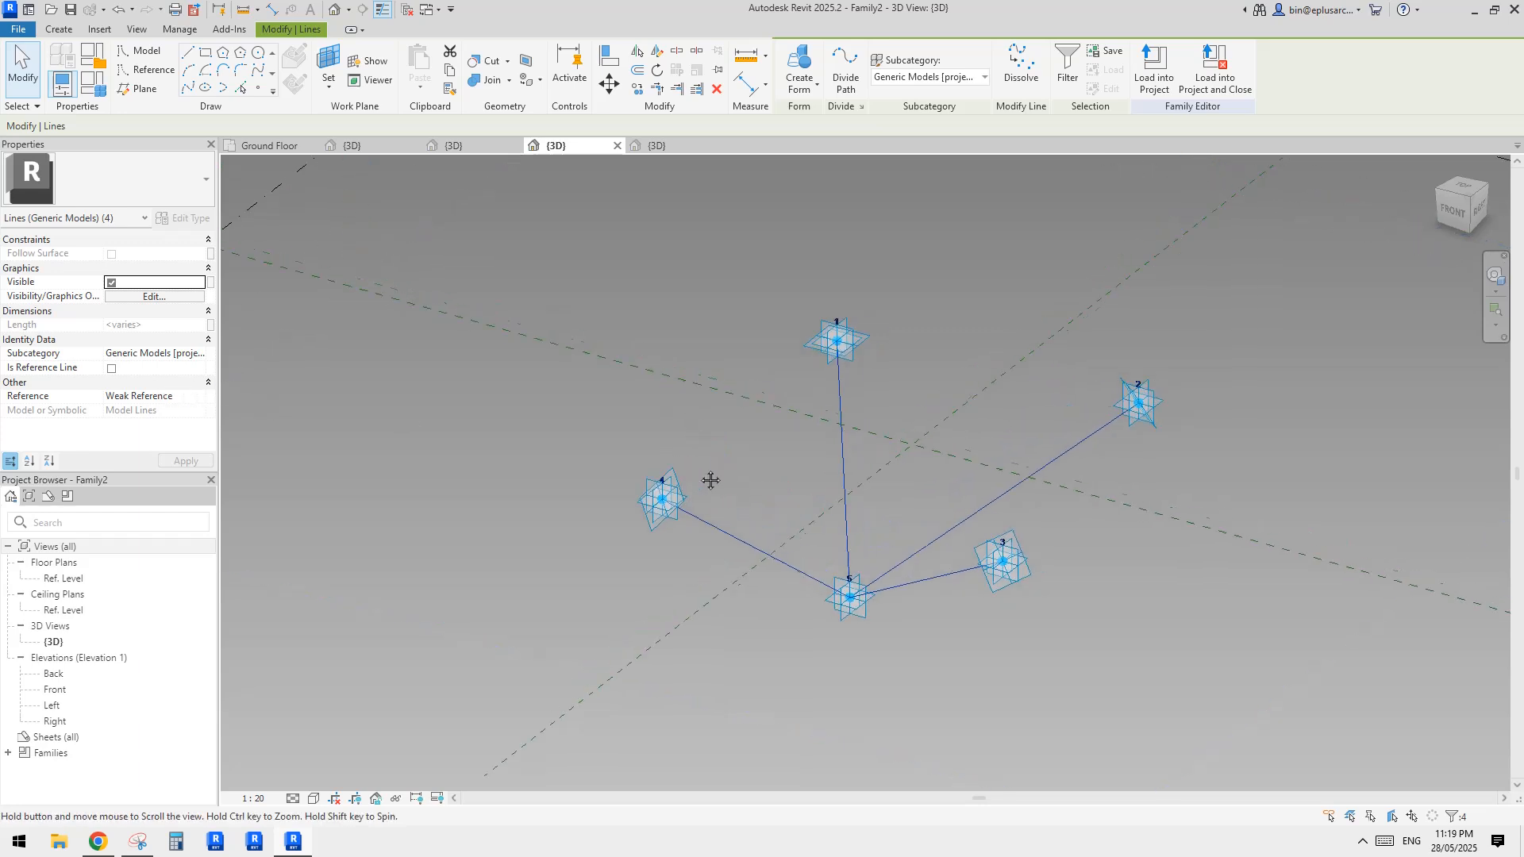
click(111, 369)
middle_drag(944, 495, 942, 476)
key(Escape)
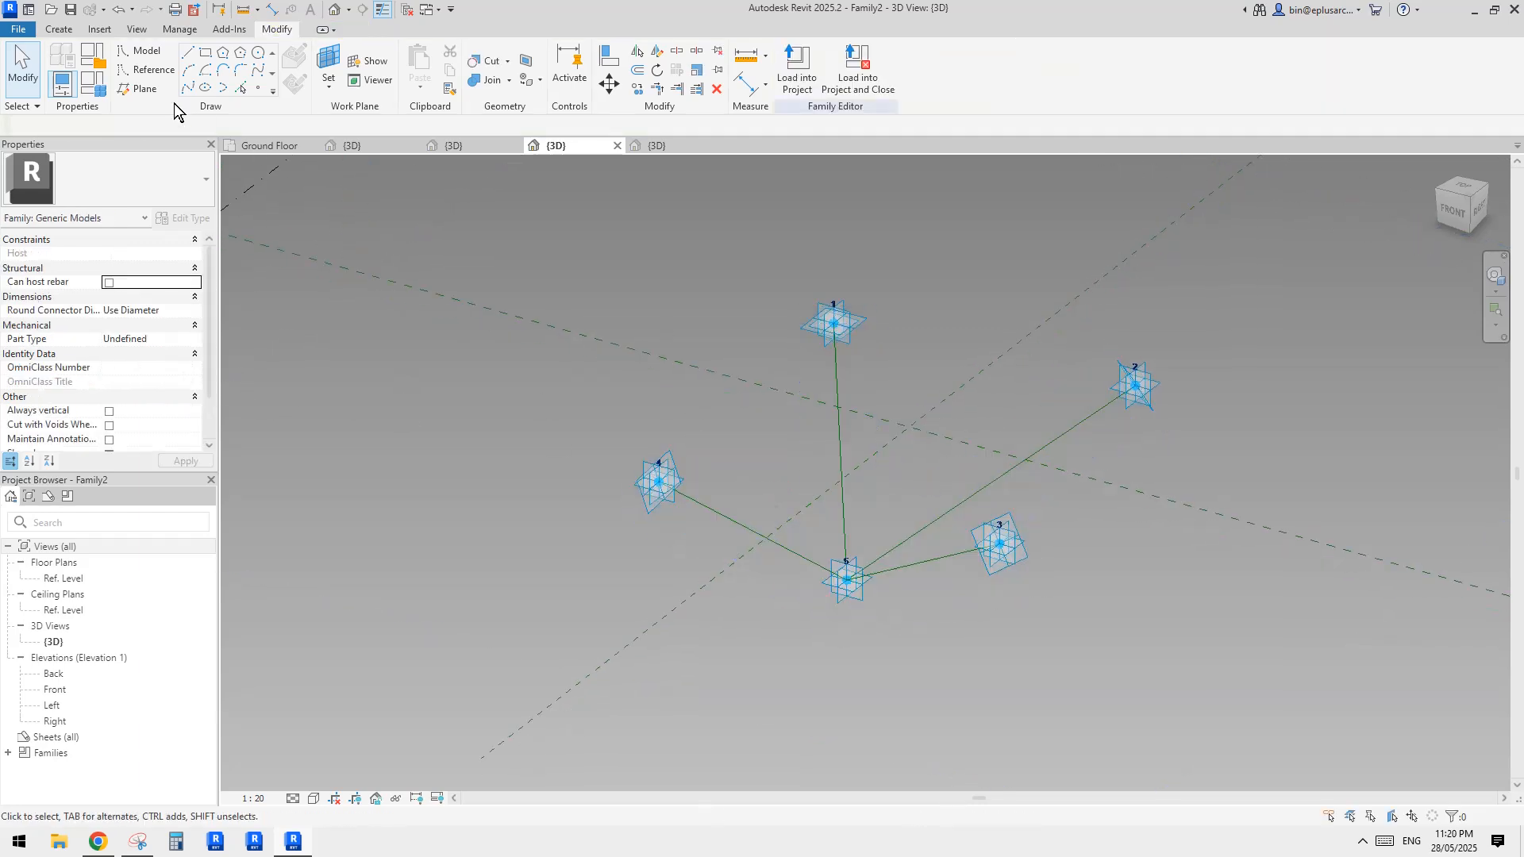
- Place a Family3 tube on each of the four reference lines running from point 5 to points 4, 2, 3 and 1
click(58, 30)
click(433, 68)
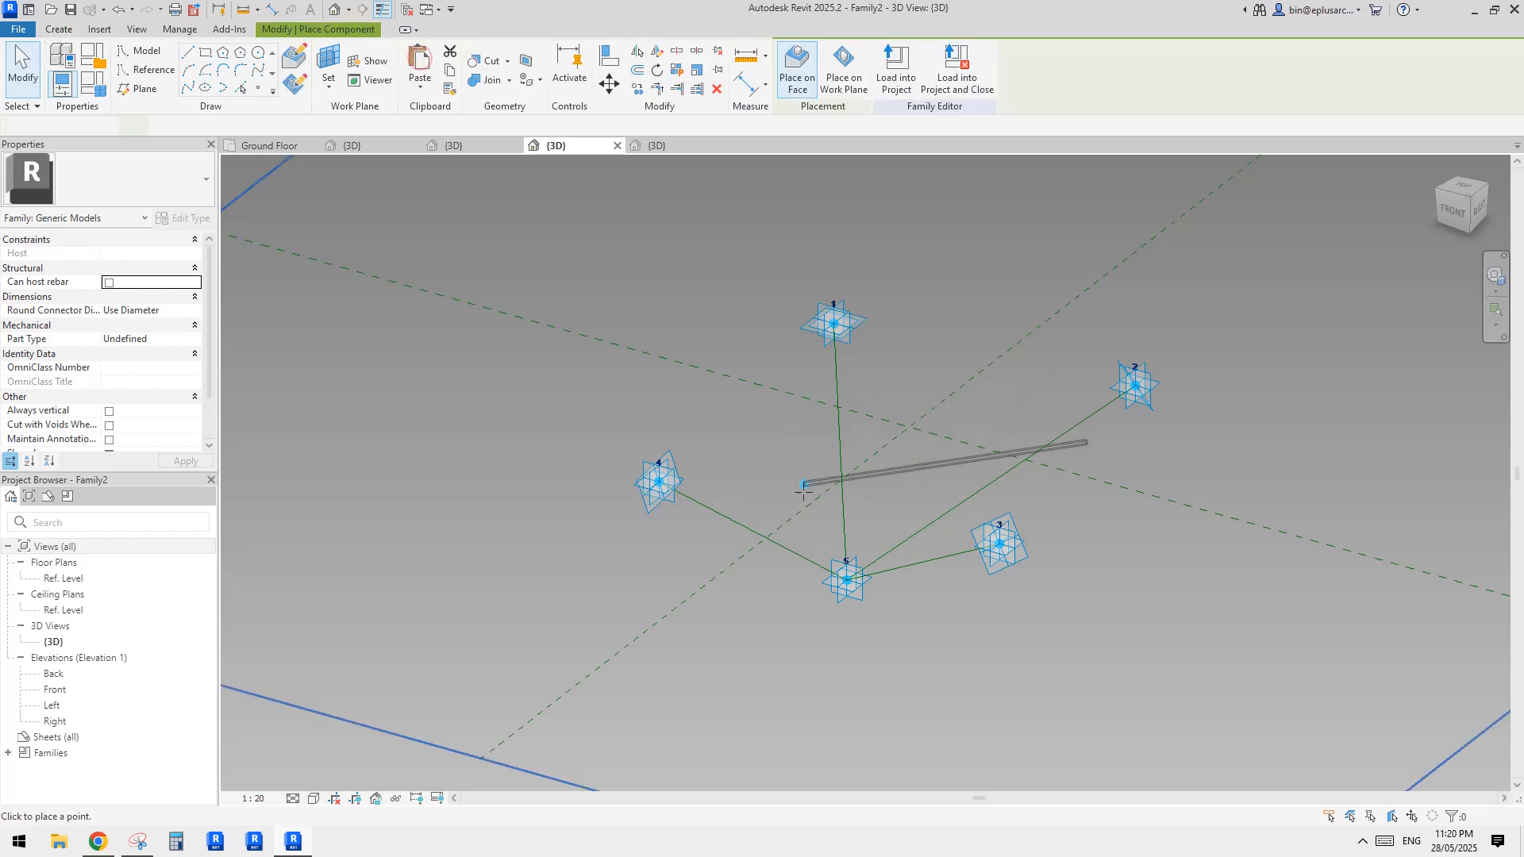
click(804, 556)
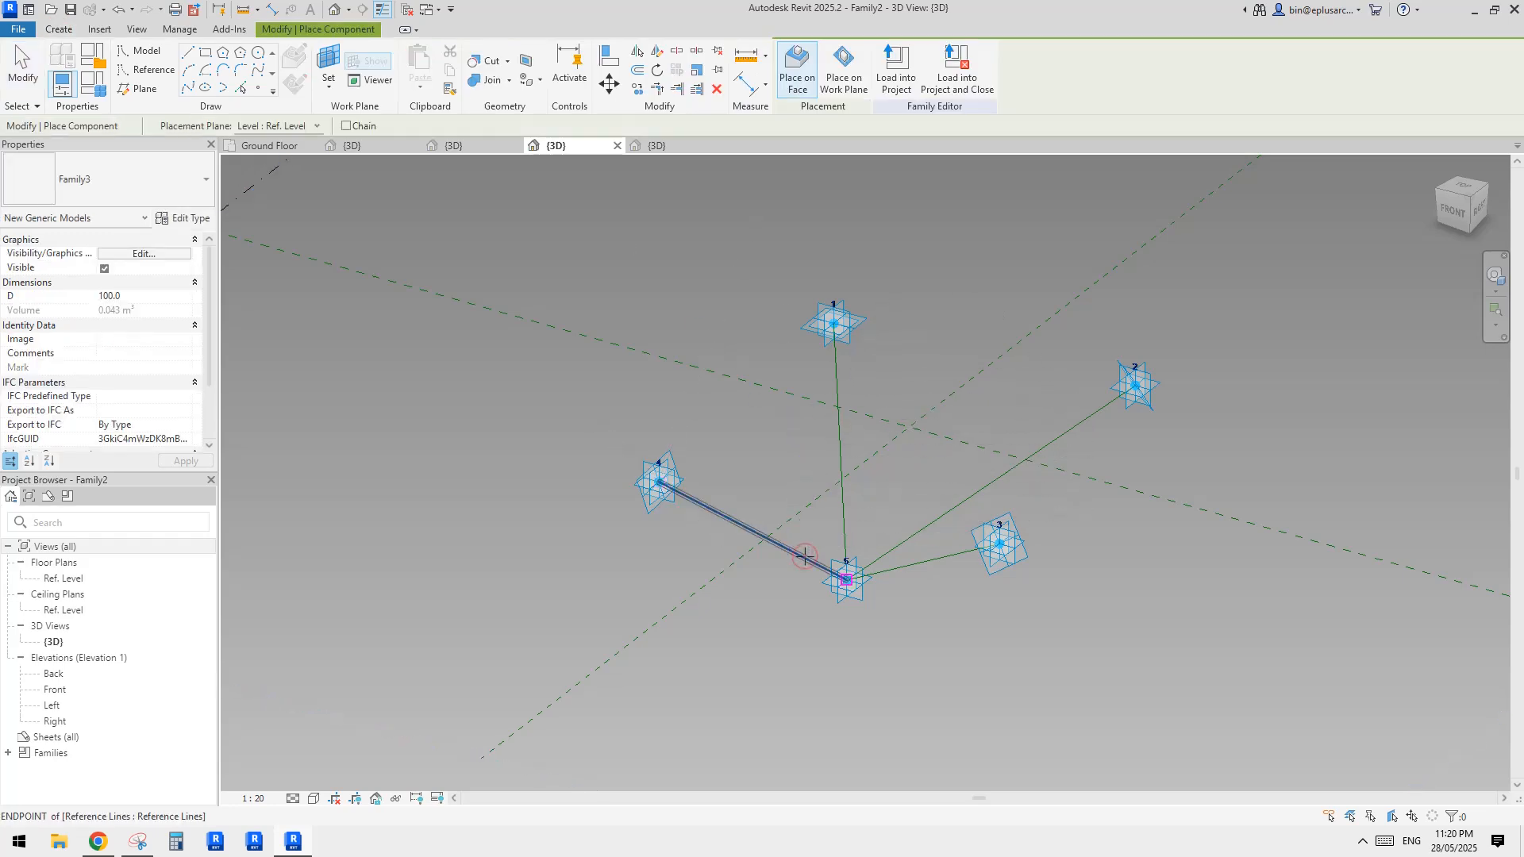
click(901, 542)
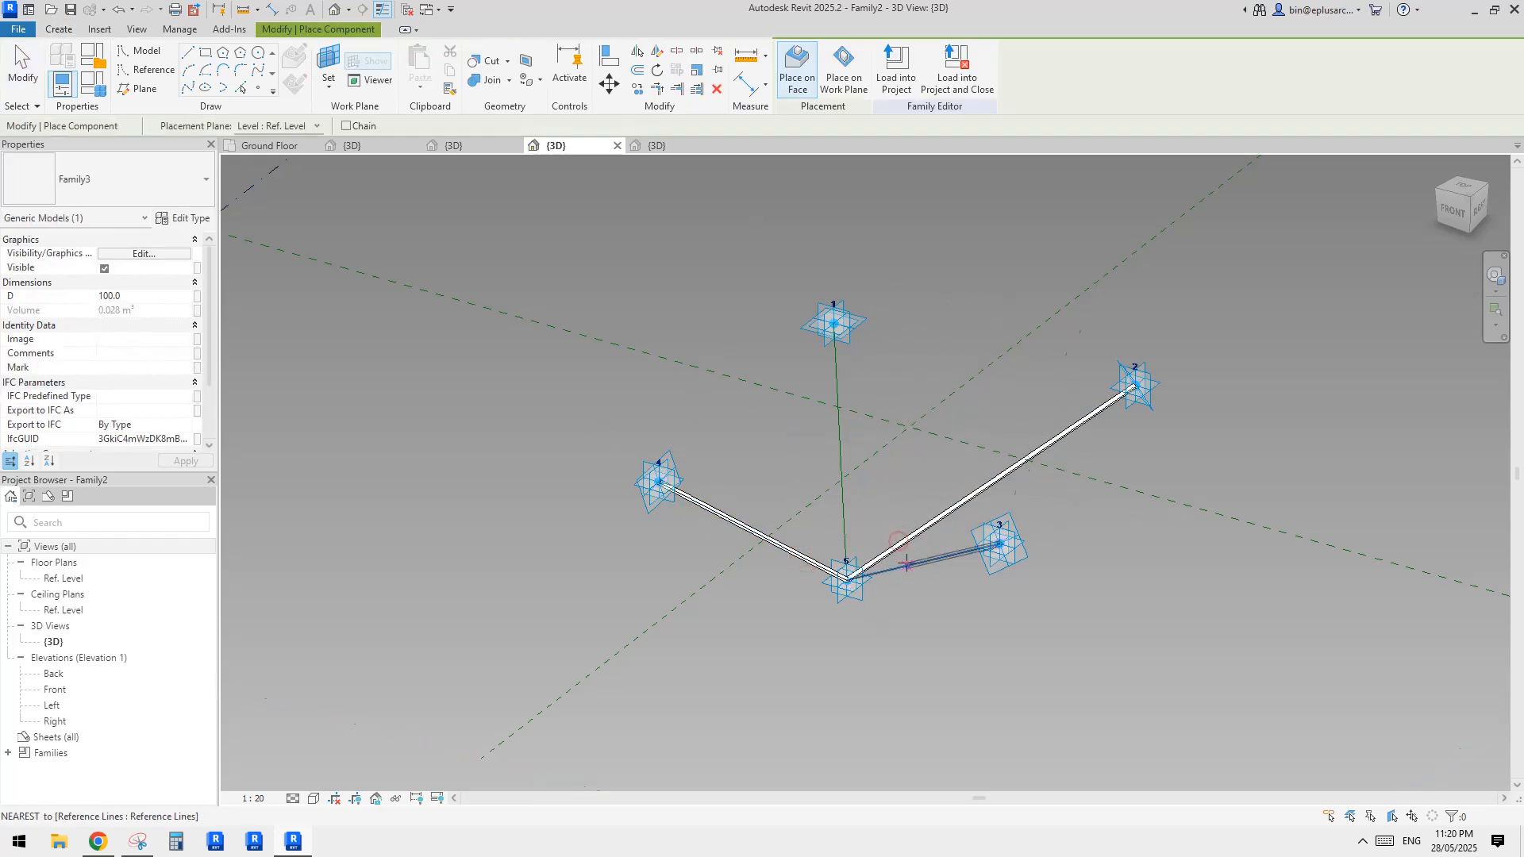
click(906, 563)
click(843, 504)
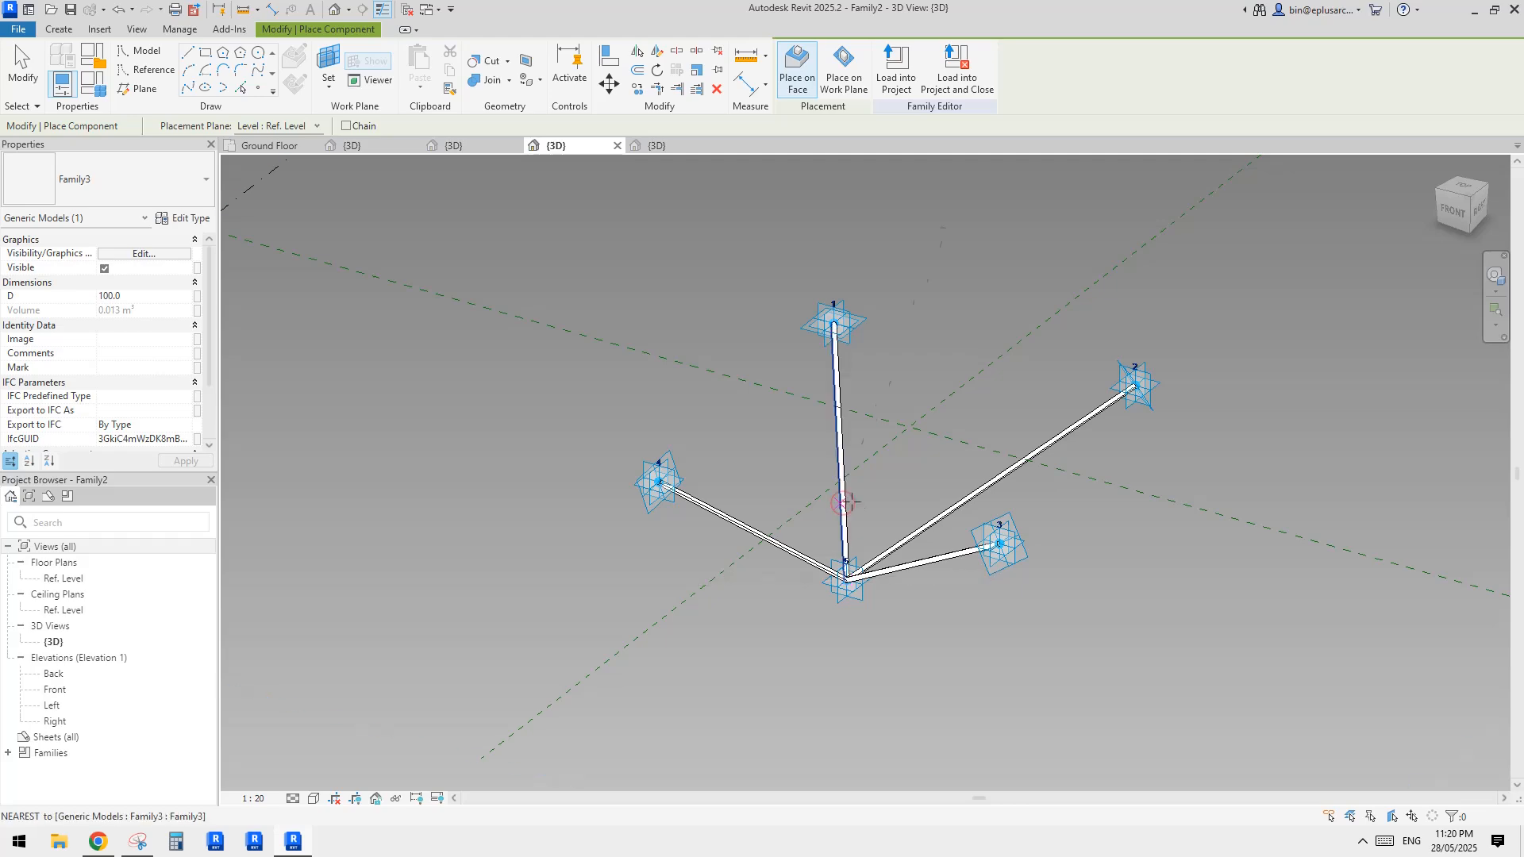
key(Escape)
key(Escape)
- Load the strut family Family2 into Project2 only, overwriting the existing version, and inspect the tubular struts in the 3D view
shift+middle_drag(980, 397, 819, 407)
shift+middle_drag(826, 470, 879, 383)
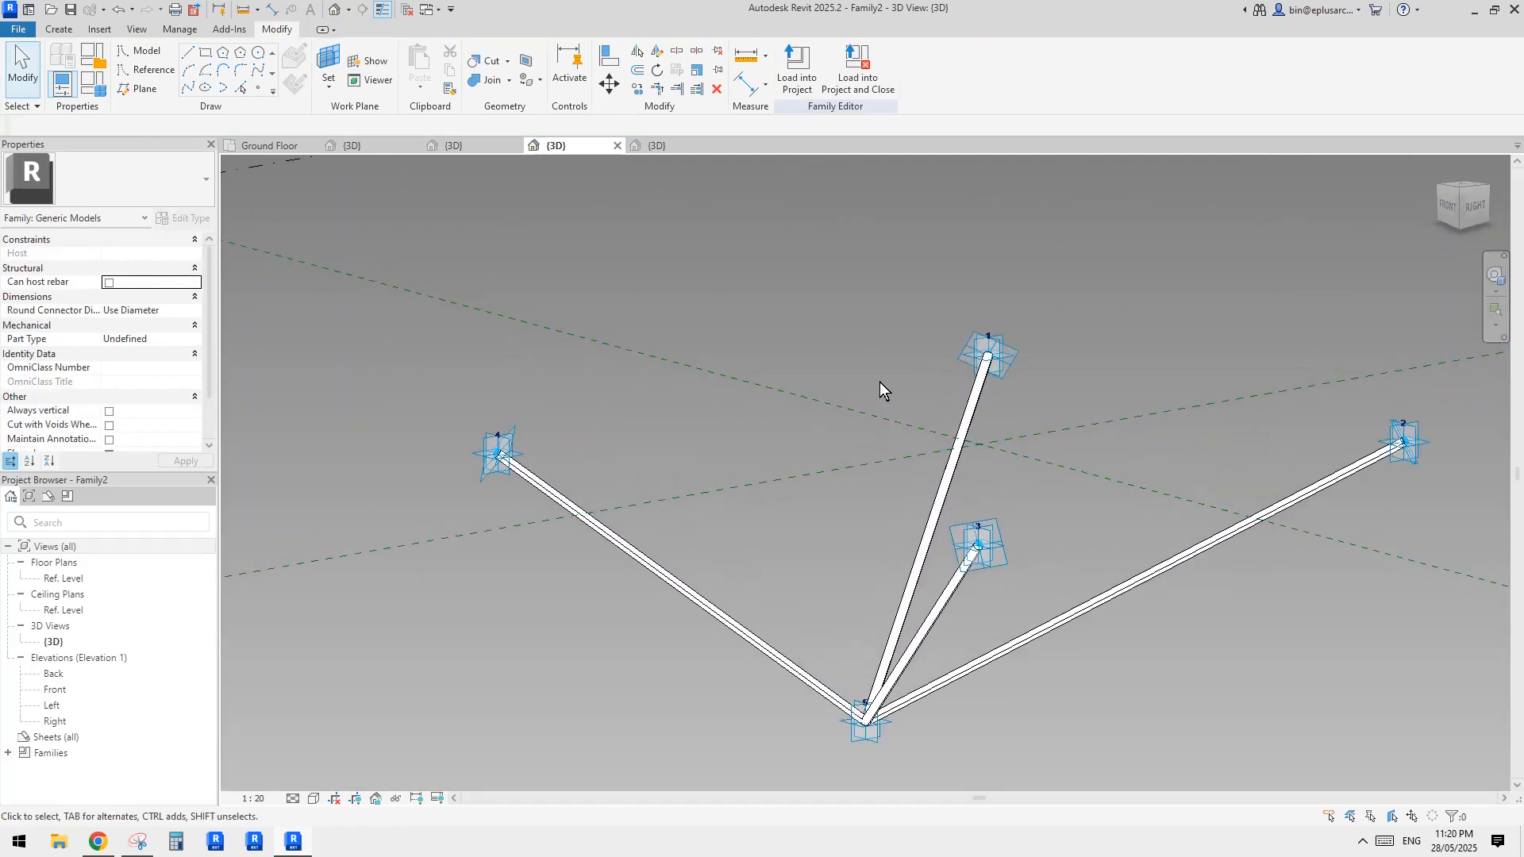
click(796, 71)
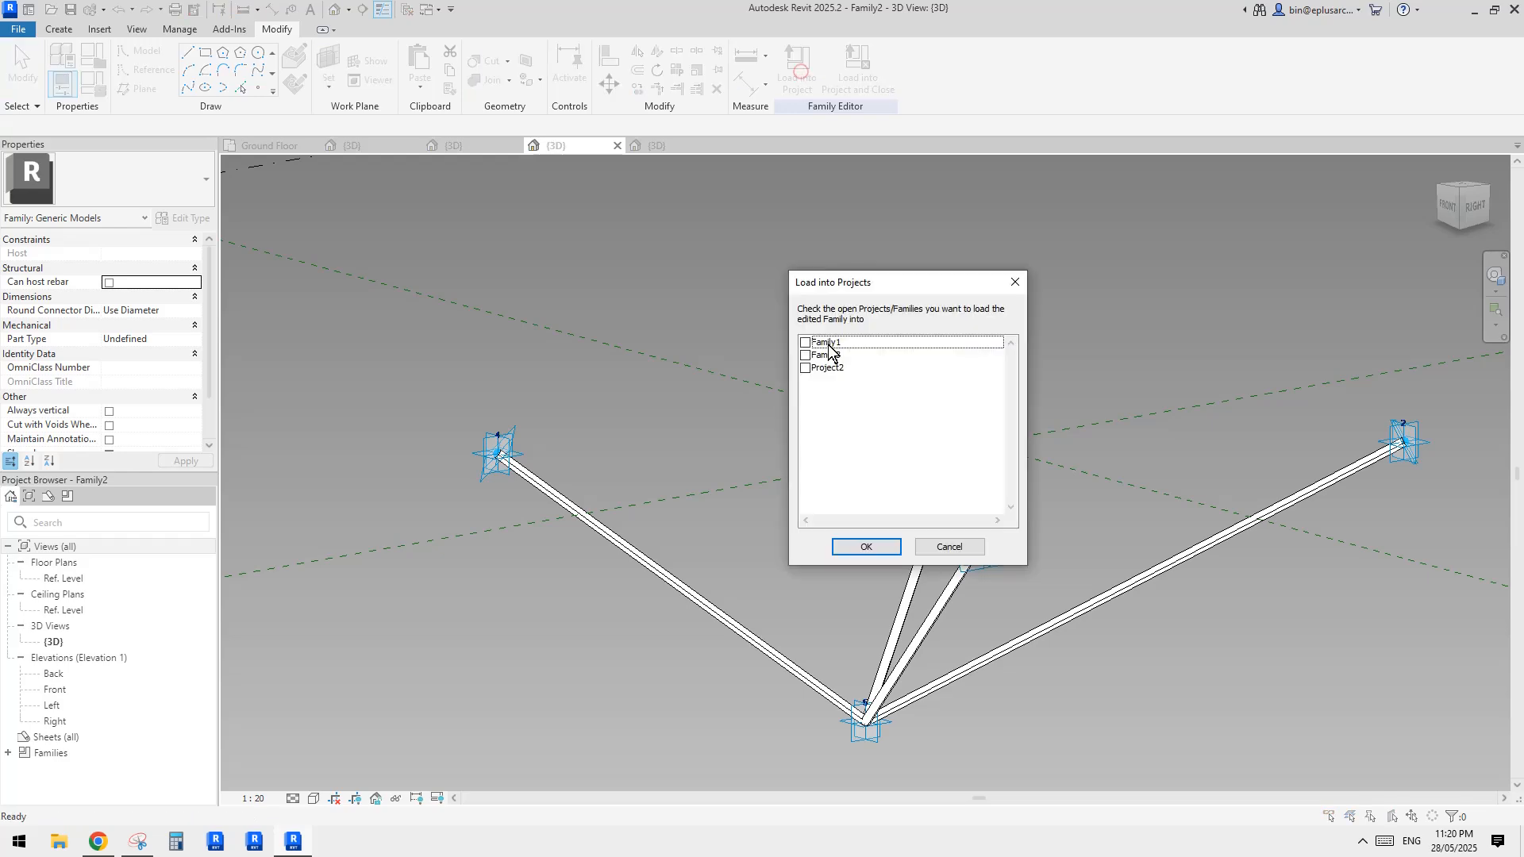
click(804, 369)
click(866, 547)
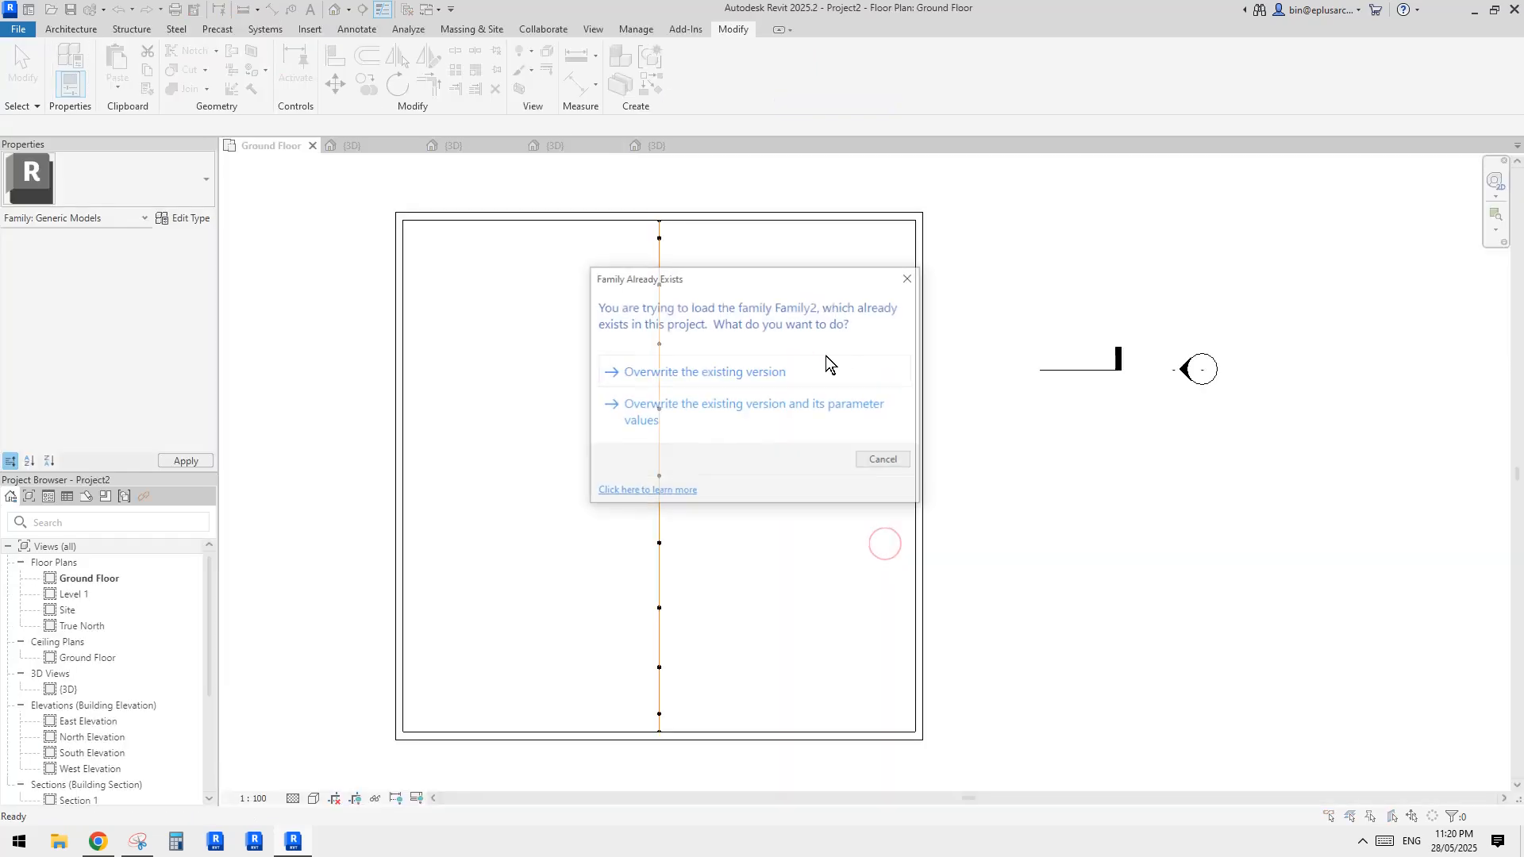
click(716, 373)
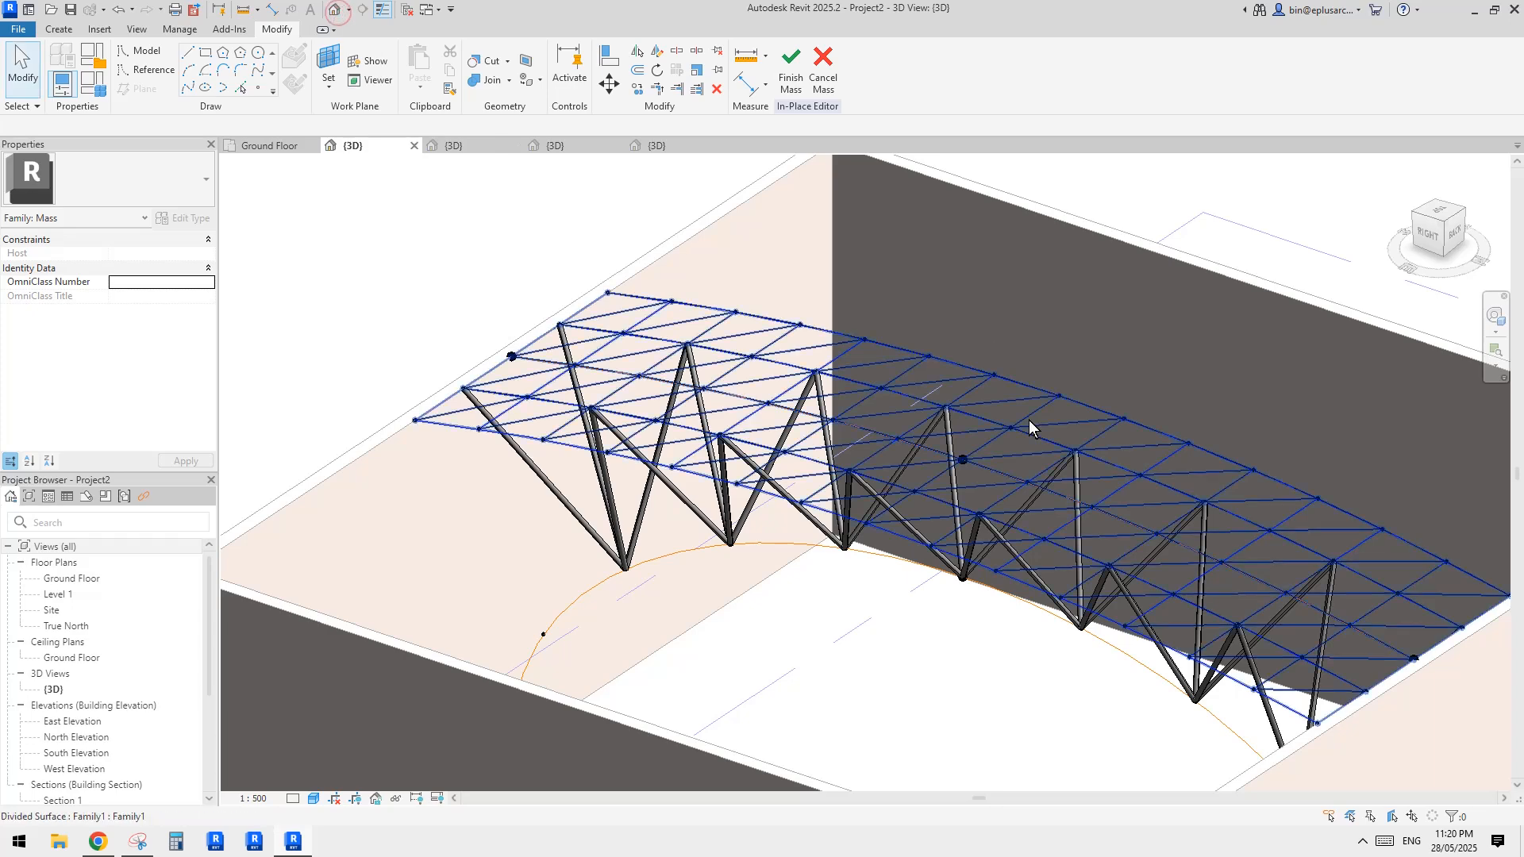
middle_drag(1109, 393, 1068, 323)
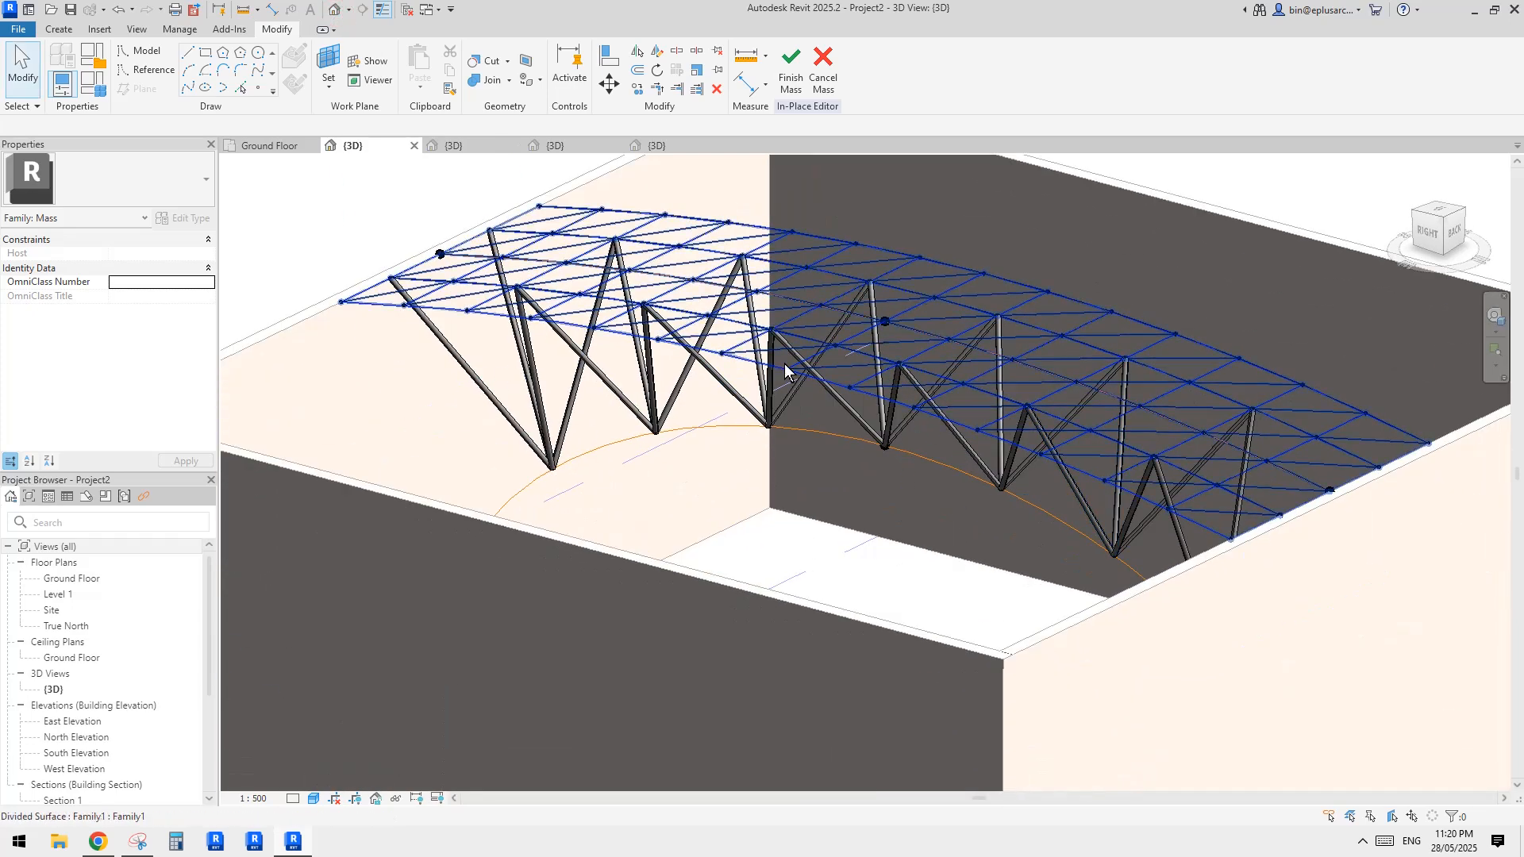
middle_drag(814, 235, 819, 297)
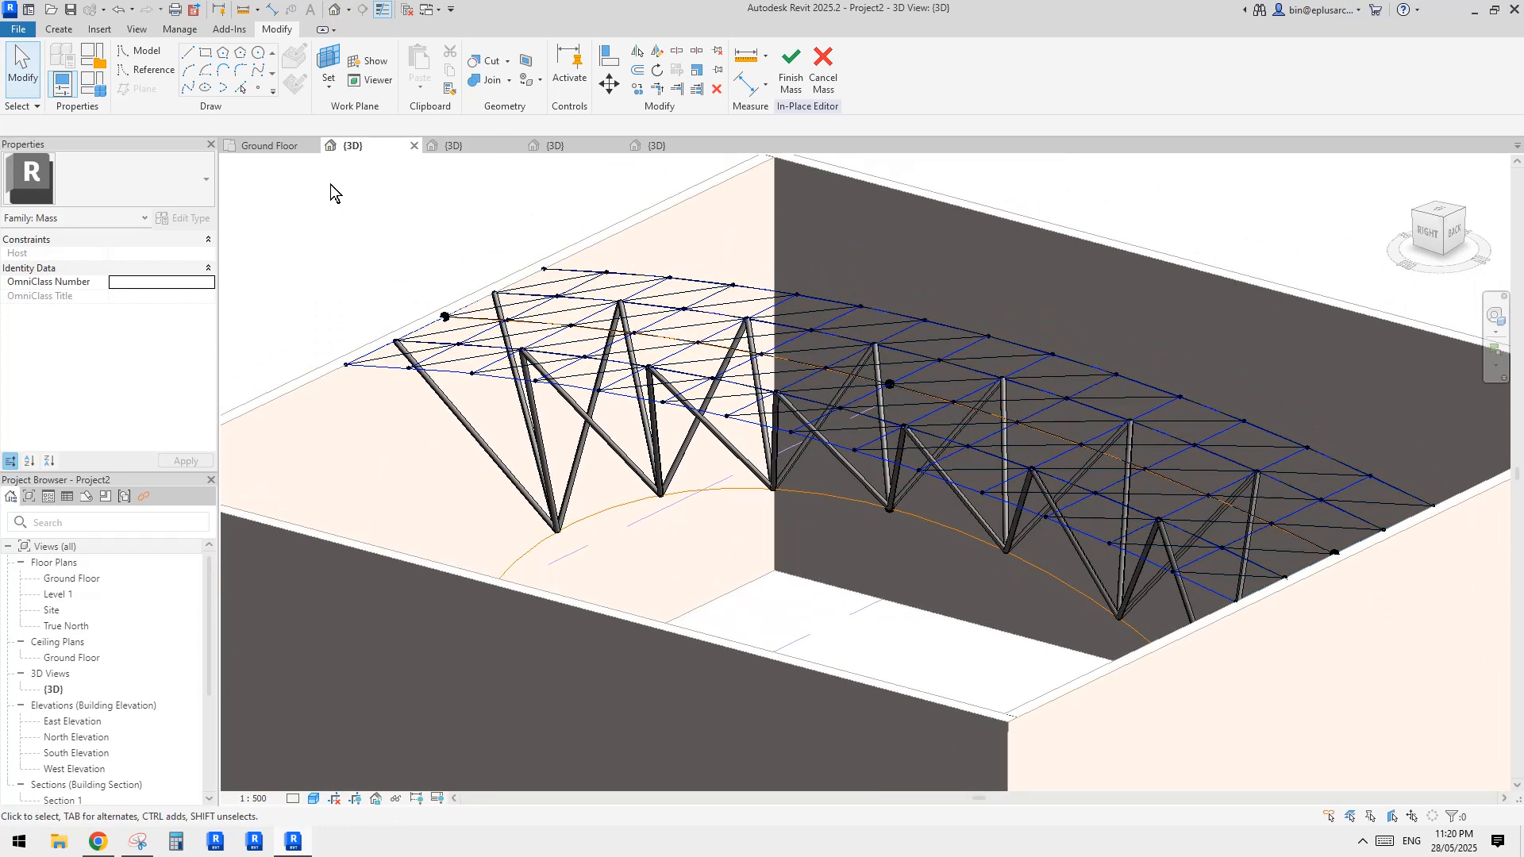
- Temporarily hide the tube from point 1 to point 5 in Family2 to inspect its reference line, and restore it
click(459, 146)
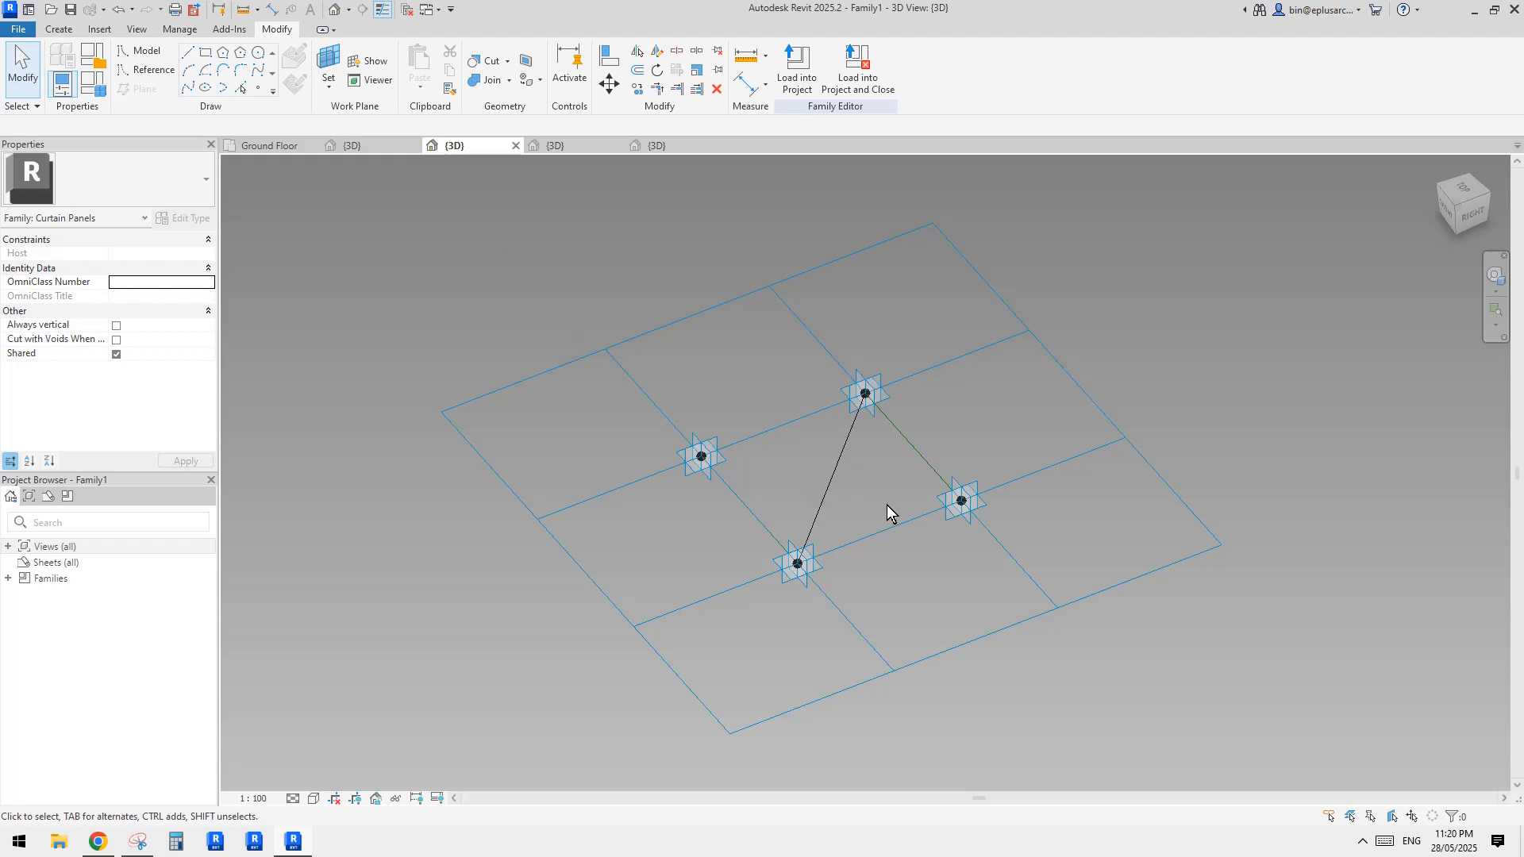
click(583, 146)
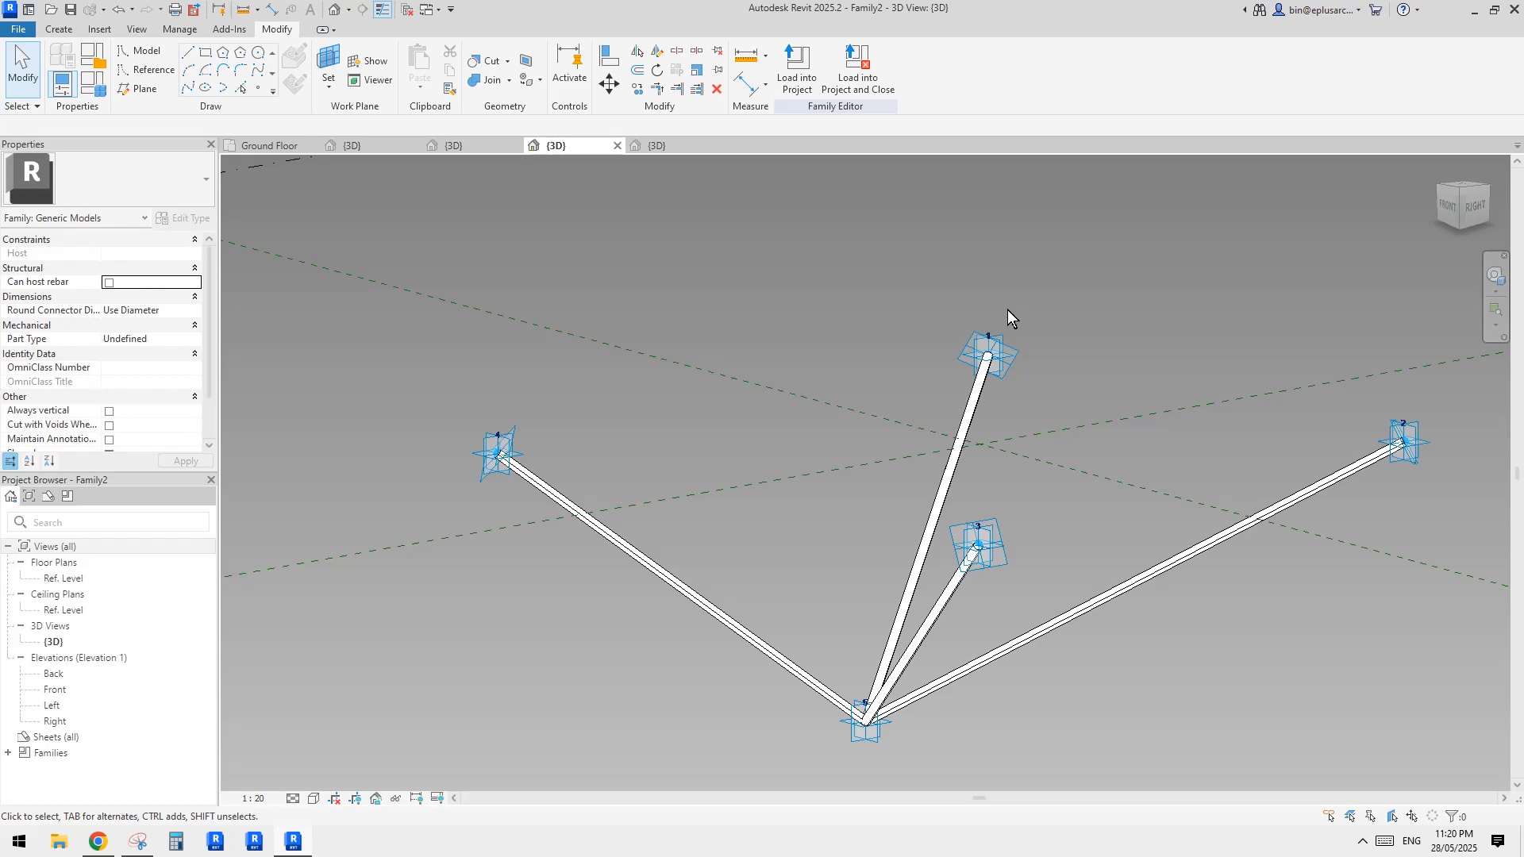
click(448, 145)
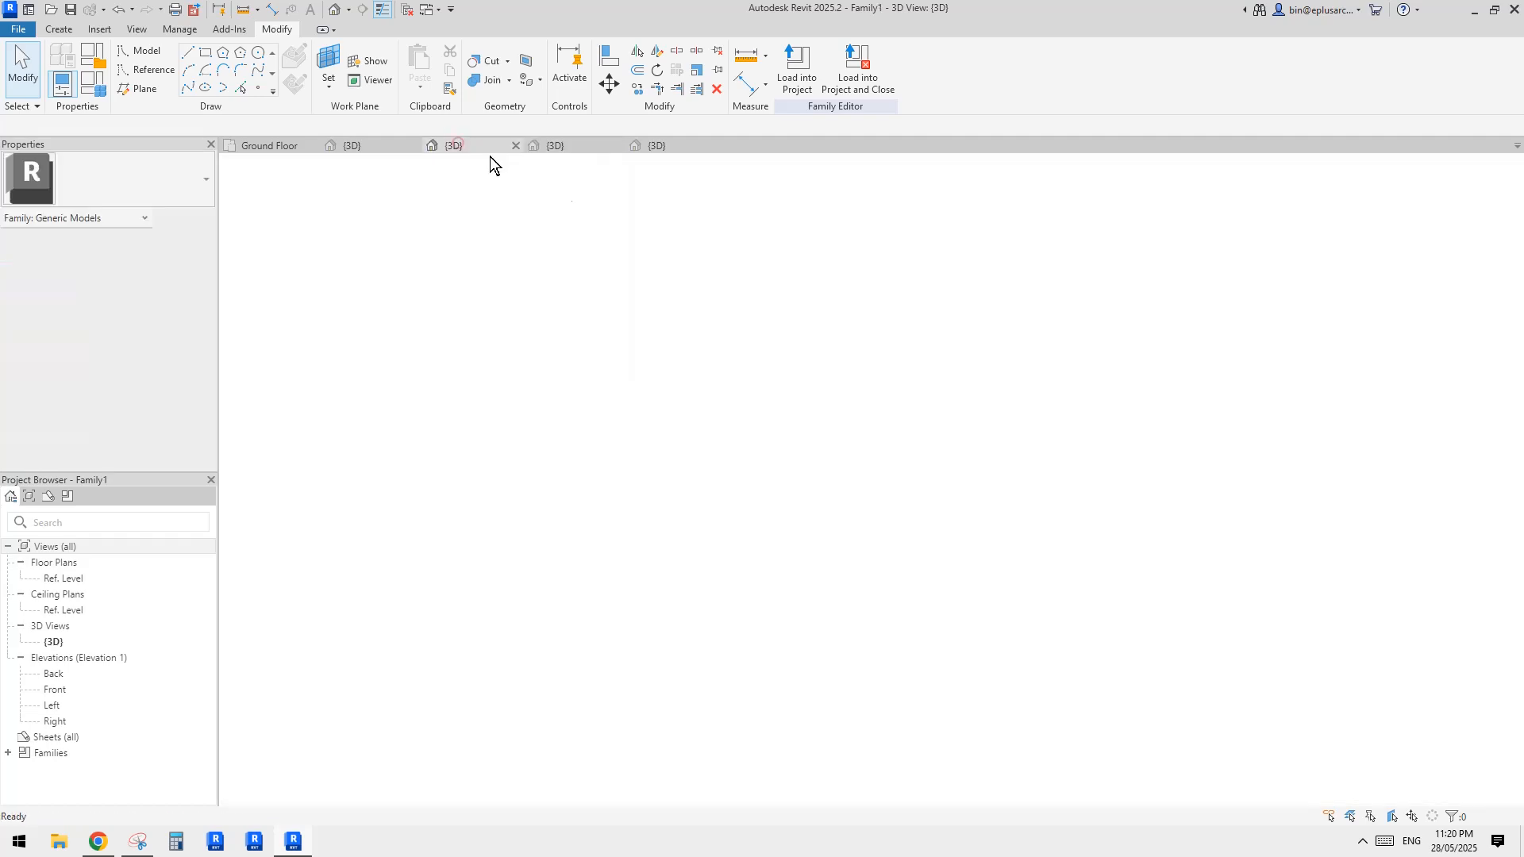
click(569, 143)
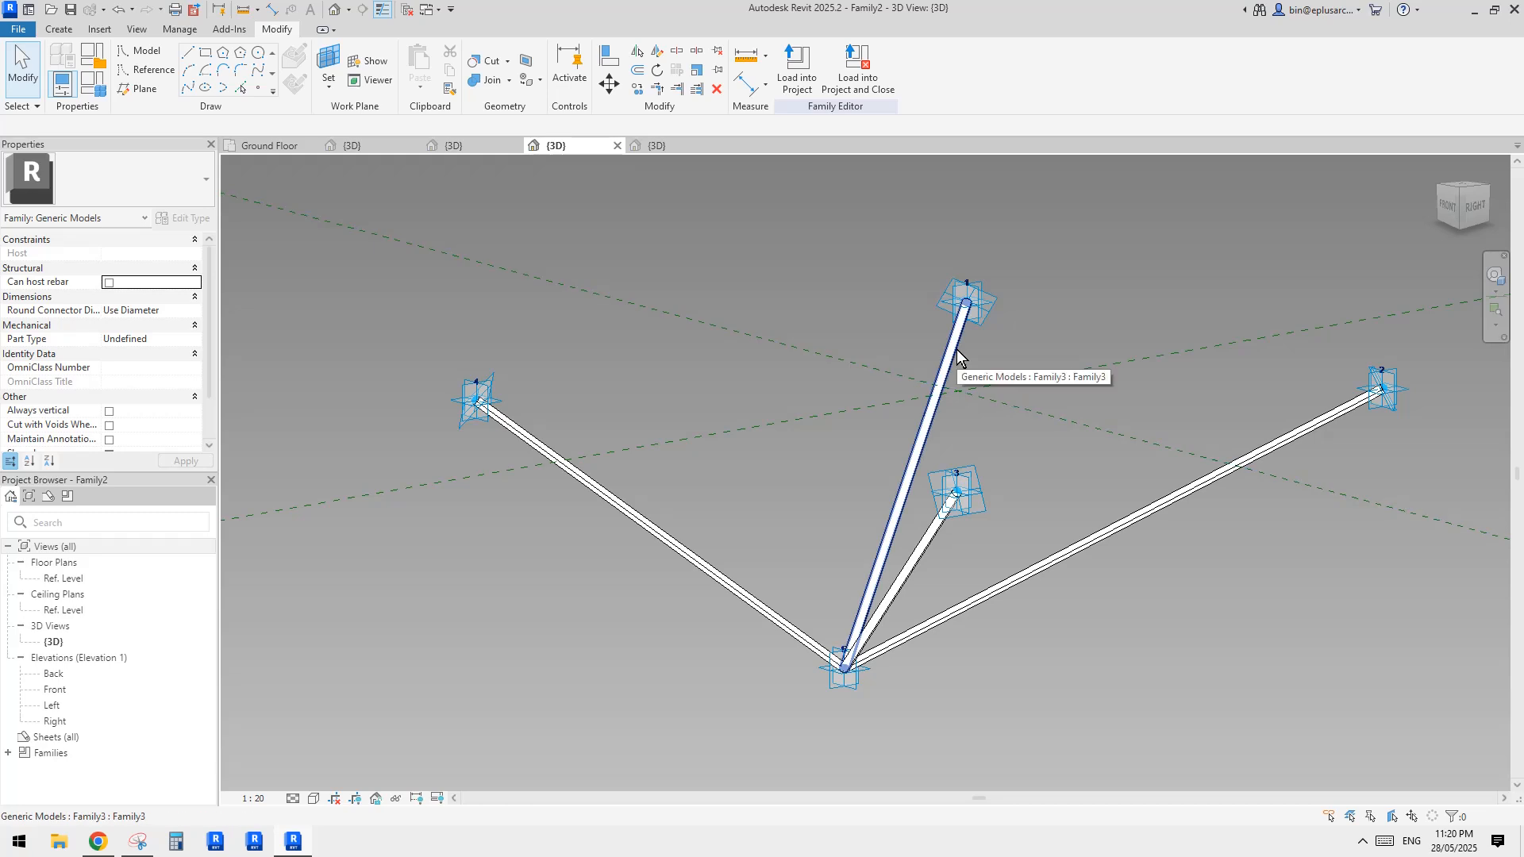
click(954, 351)
key(h)
key(h)
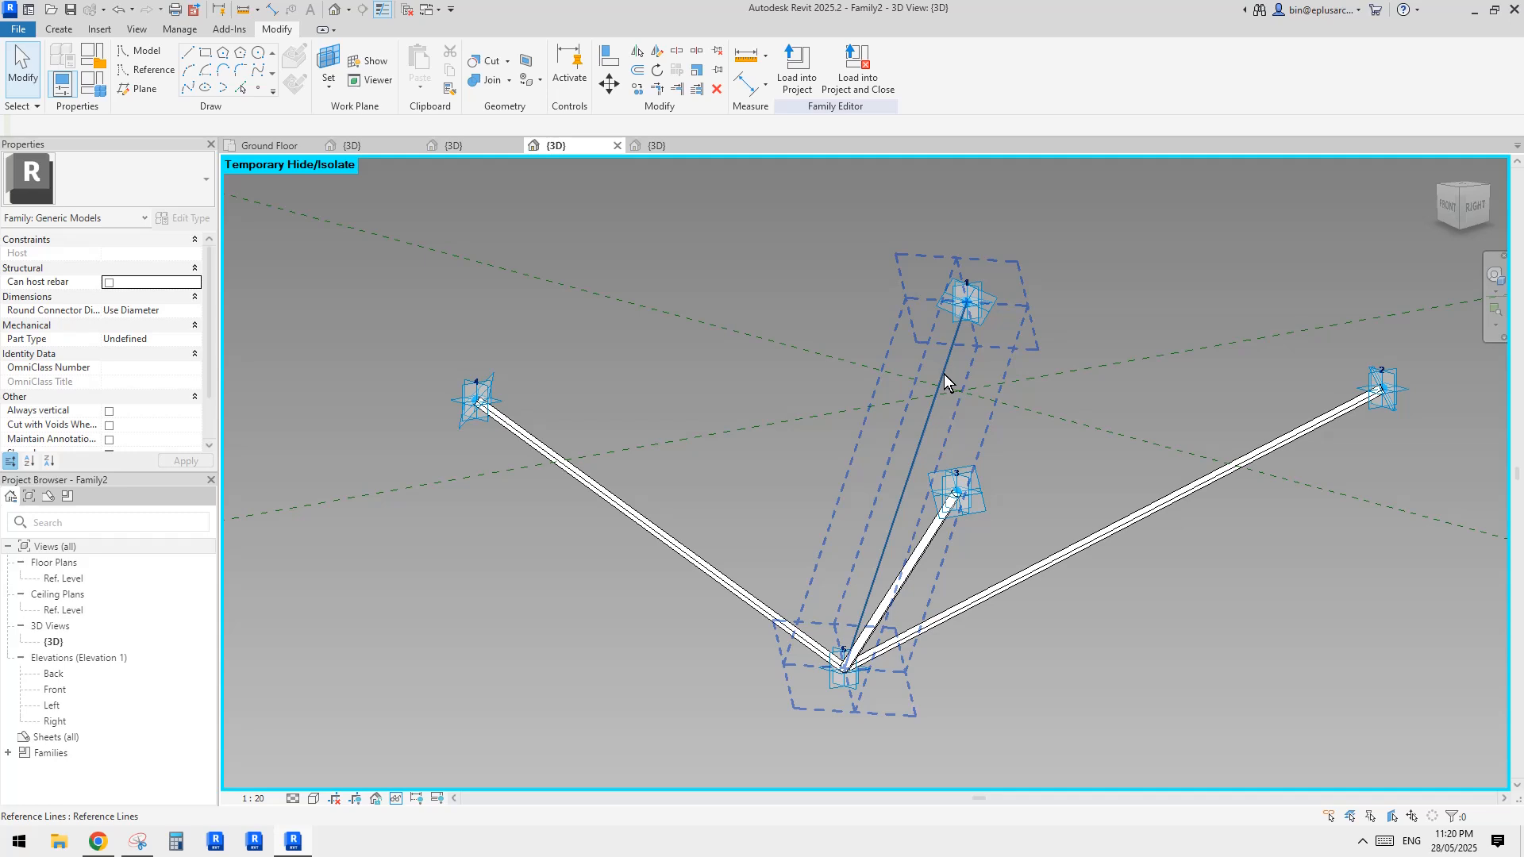
key(h)
key(r)
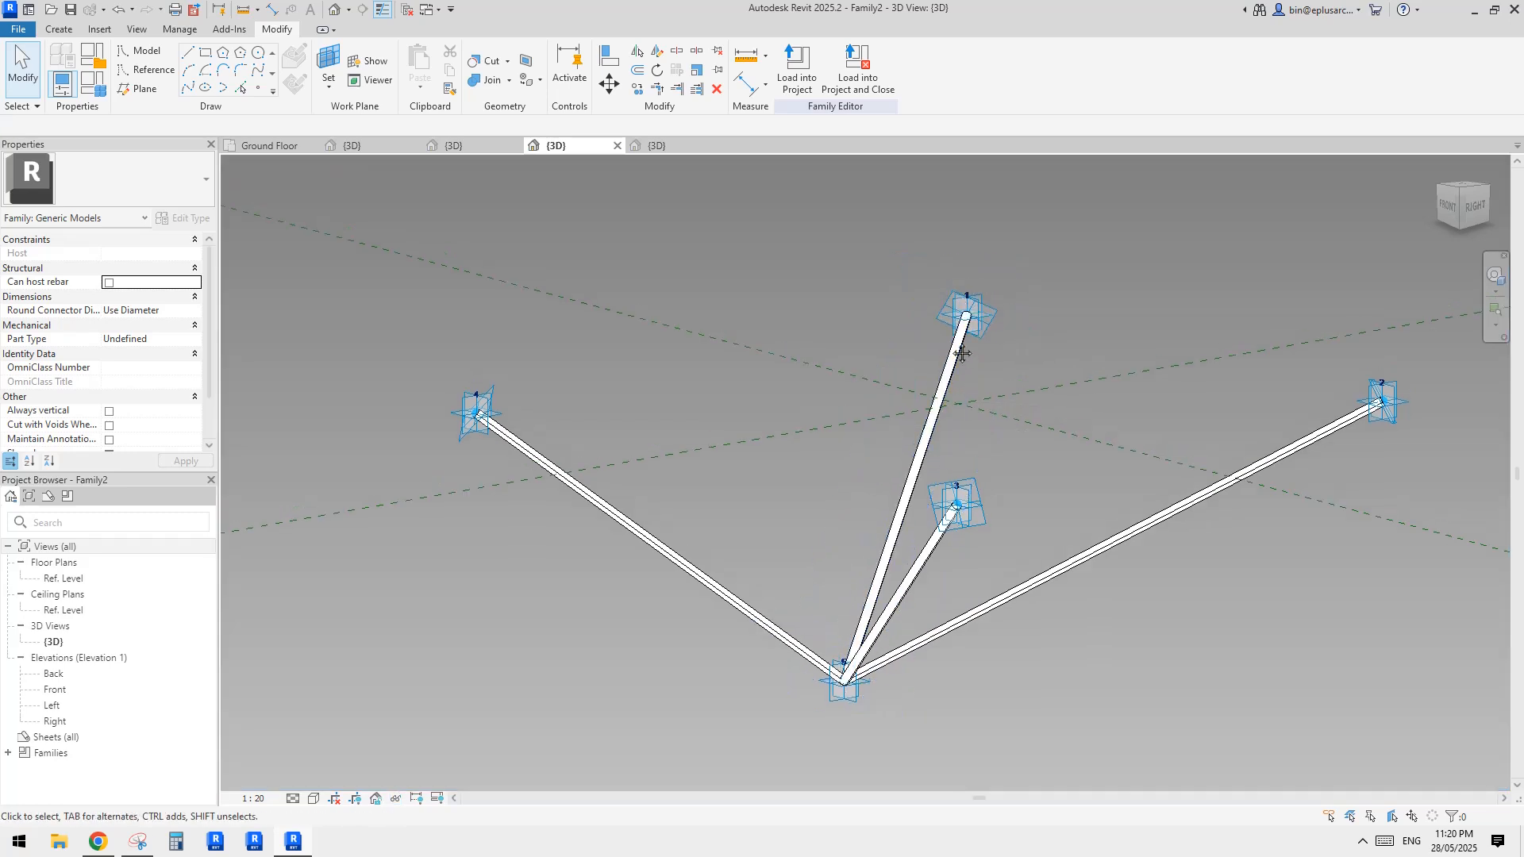
- Examine the lines between the four adaptive points in the curtain panel family Family1
click(470, 145)
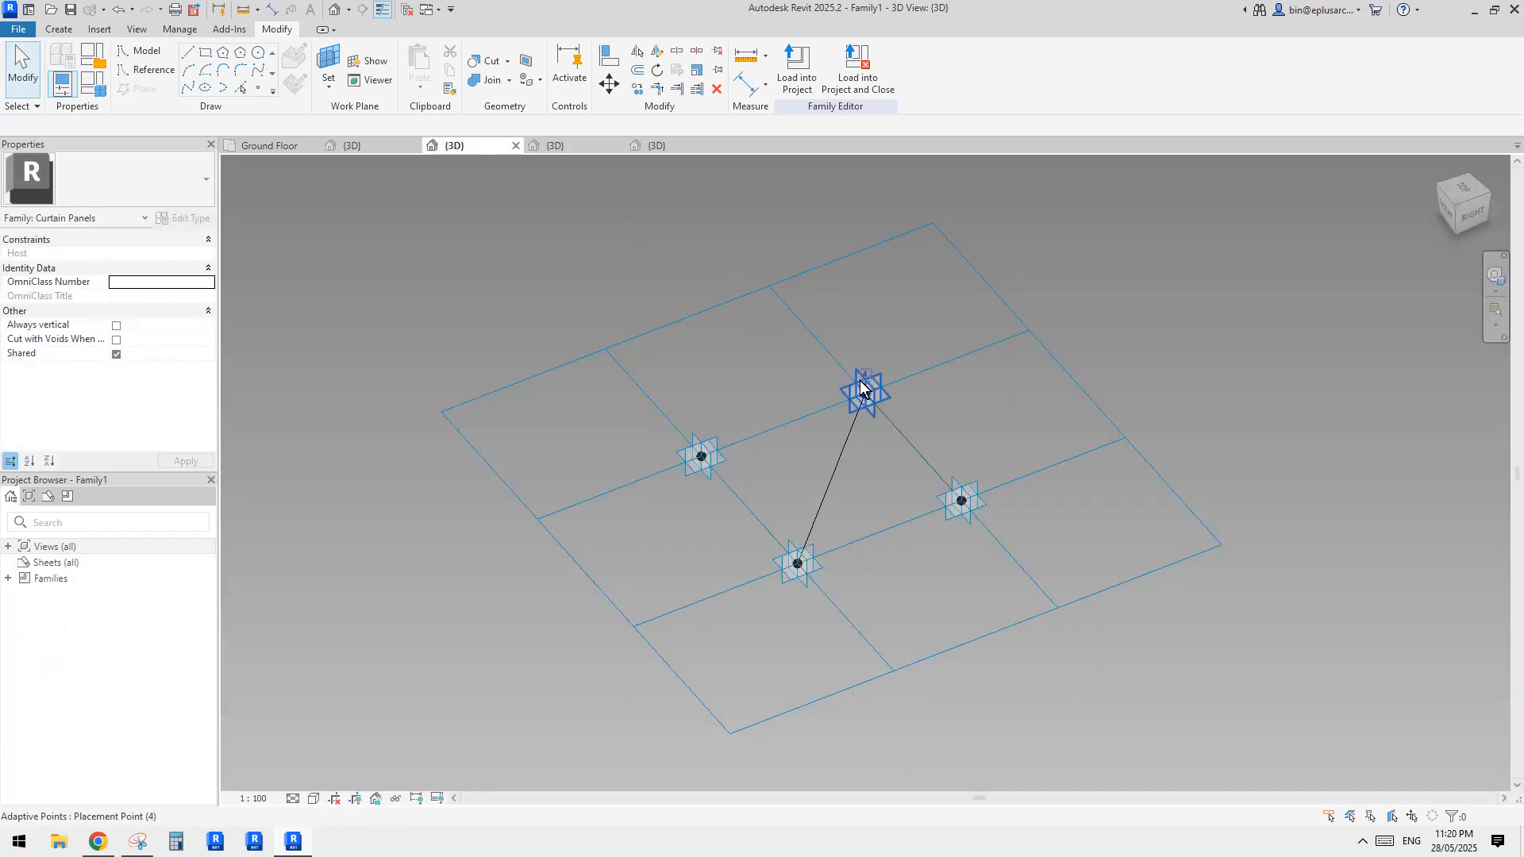
scroll(870, 514, up, 2)
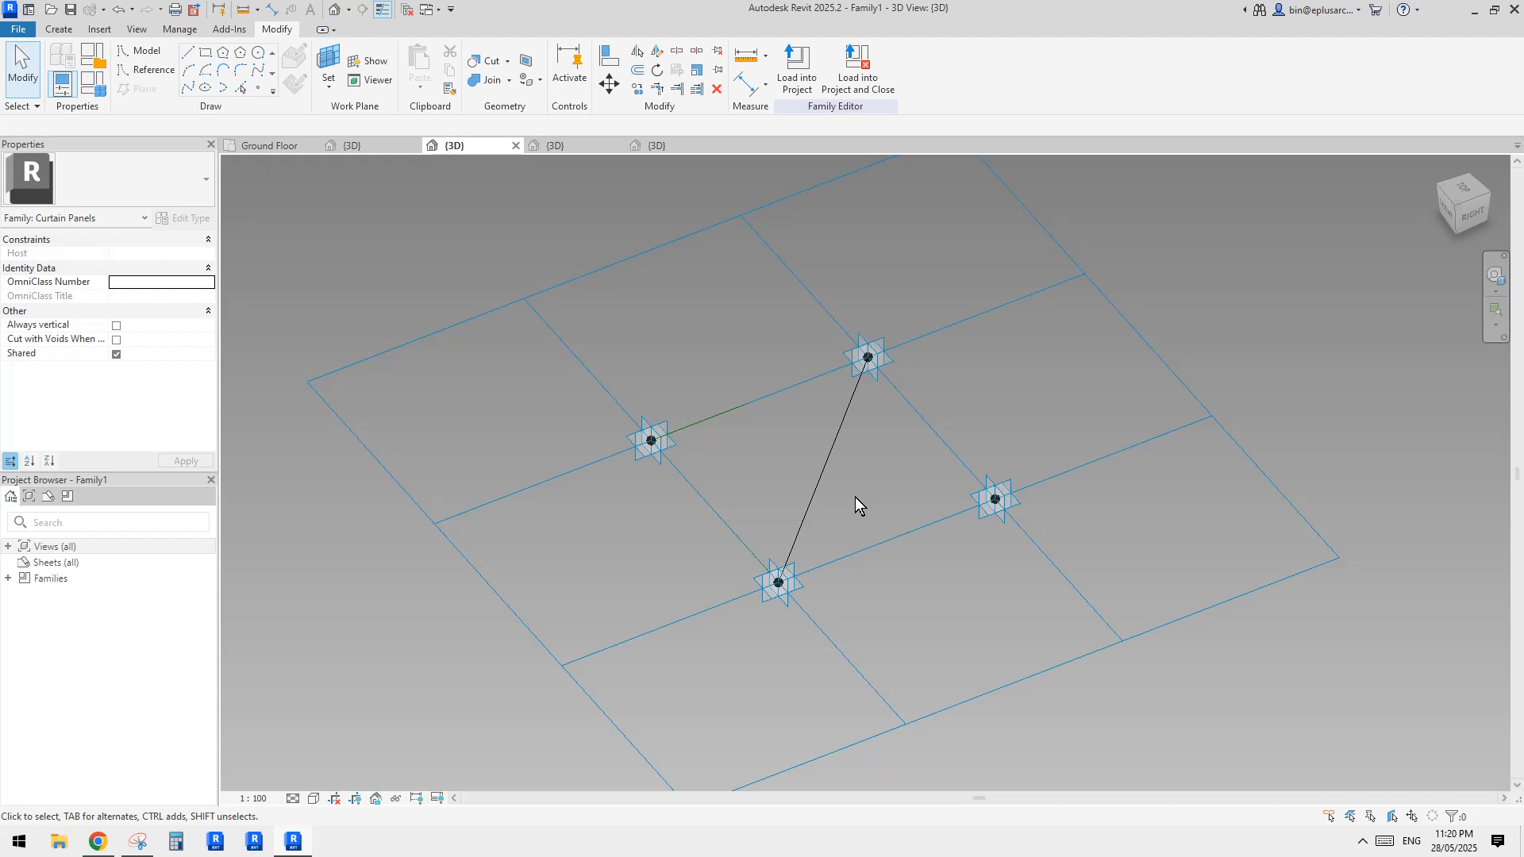
middle_drag(855, 497, 825, 366)
click(760, 255)
click(797, 362)
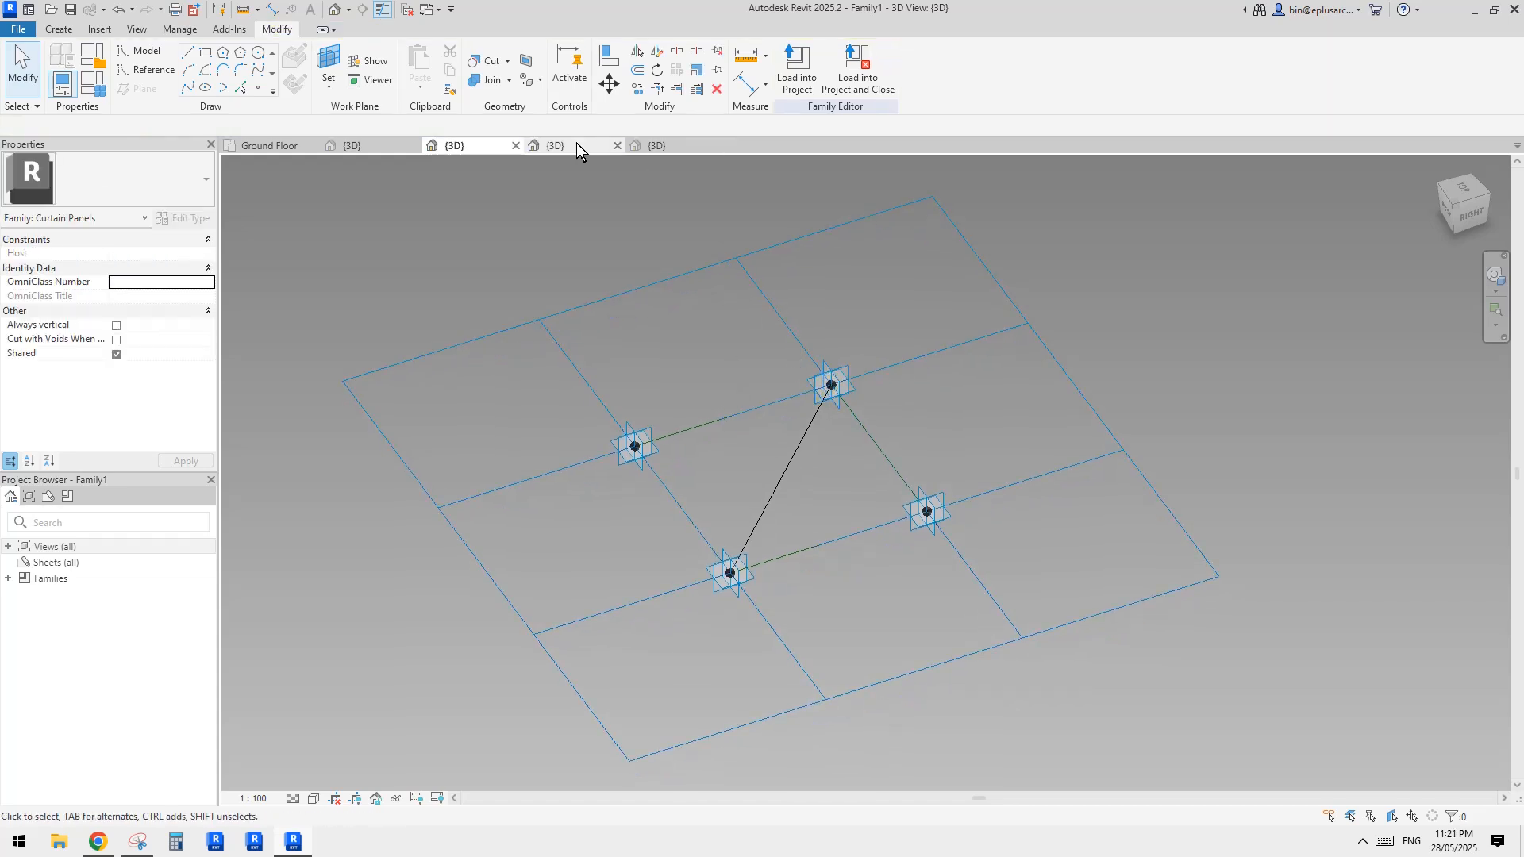
- Load the tube family Family3 into the curtain panel family Family1 only, leaving Project2 out, and exit placement
click(647, 144)
click(777, 88)
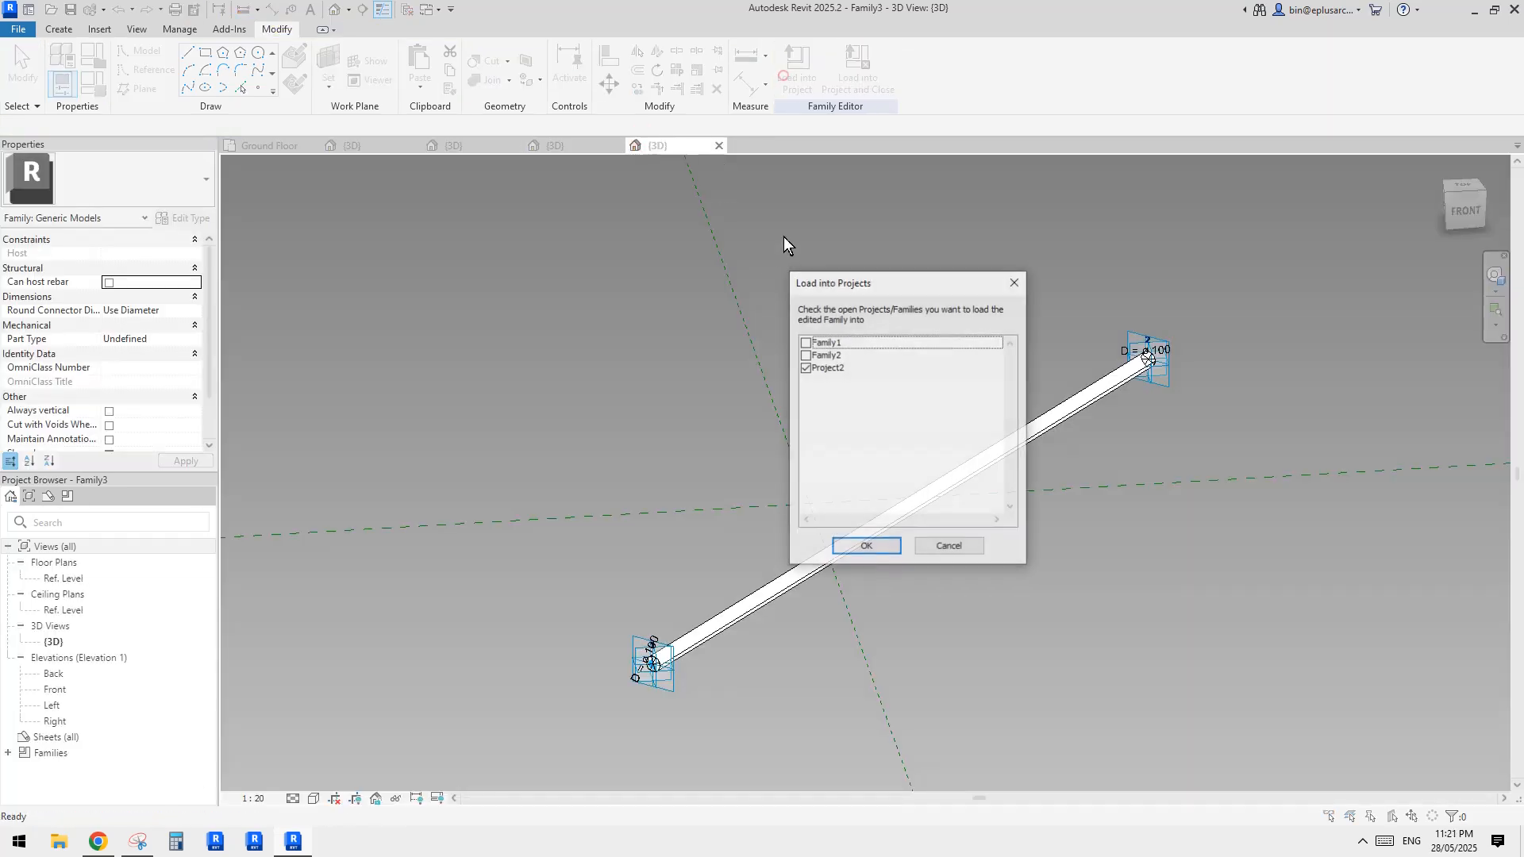
click(805, 342)
click(805, 368)
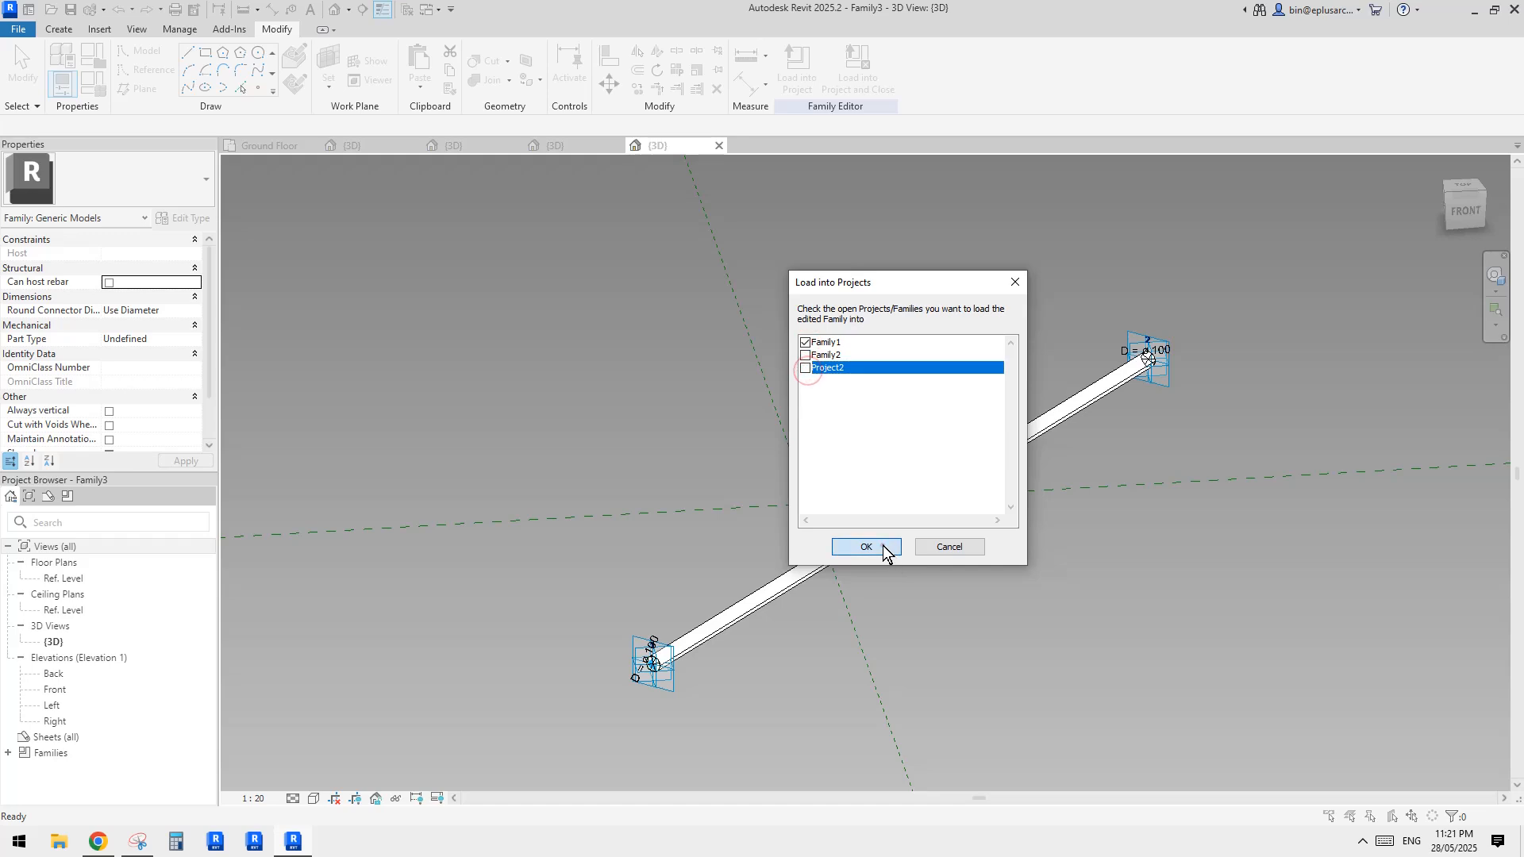
click(881, 547)
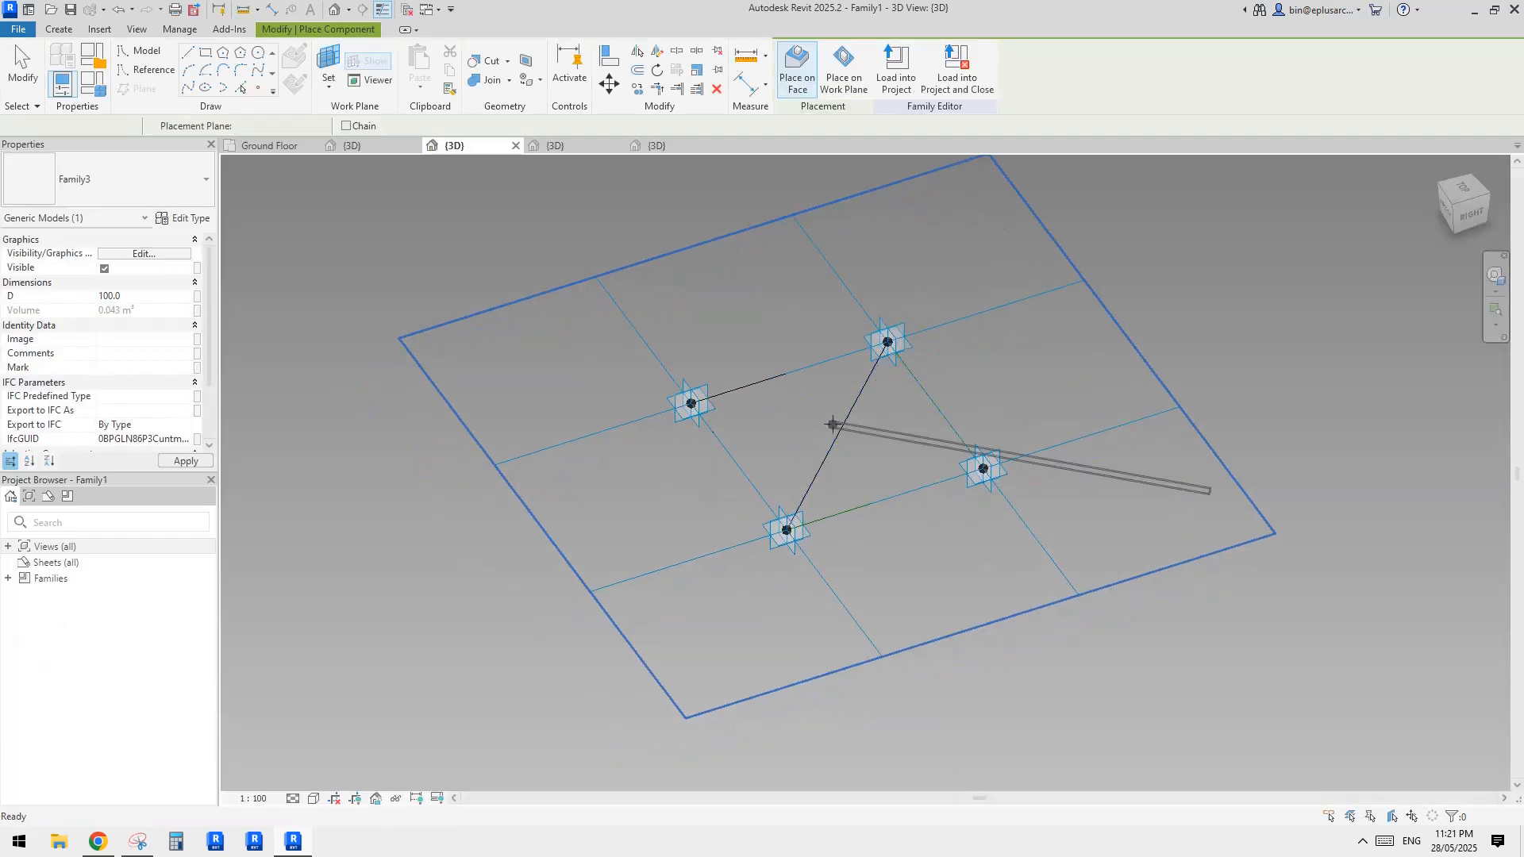
key(Escape)
- Delete the three model lines, including the diagonal, between the adaptive points in the curtain panel family
click(740, 416)
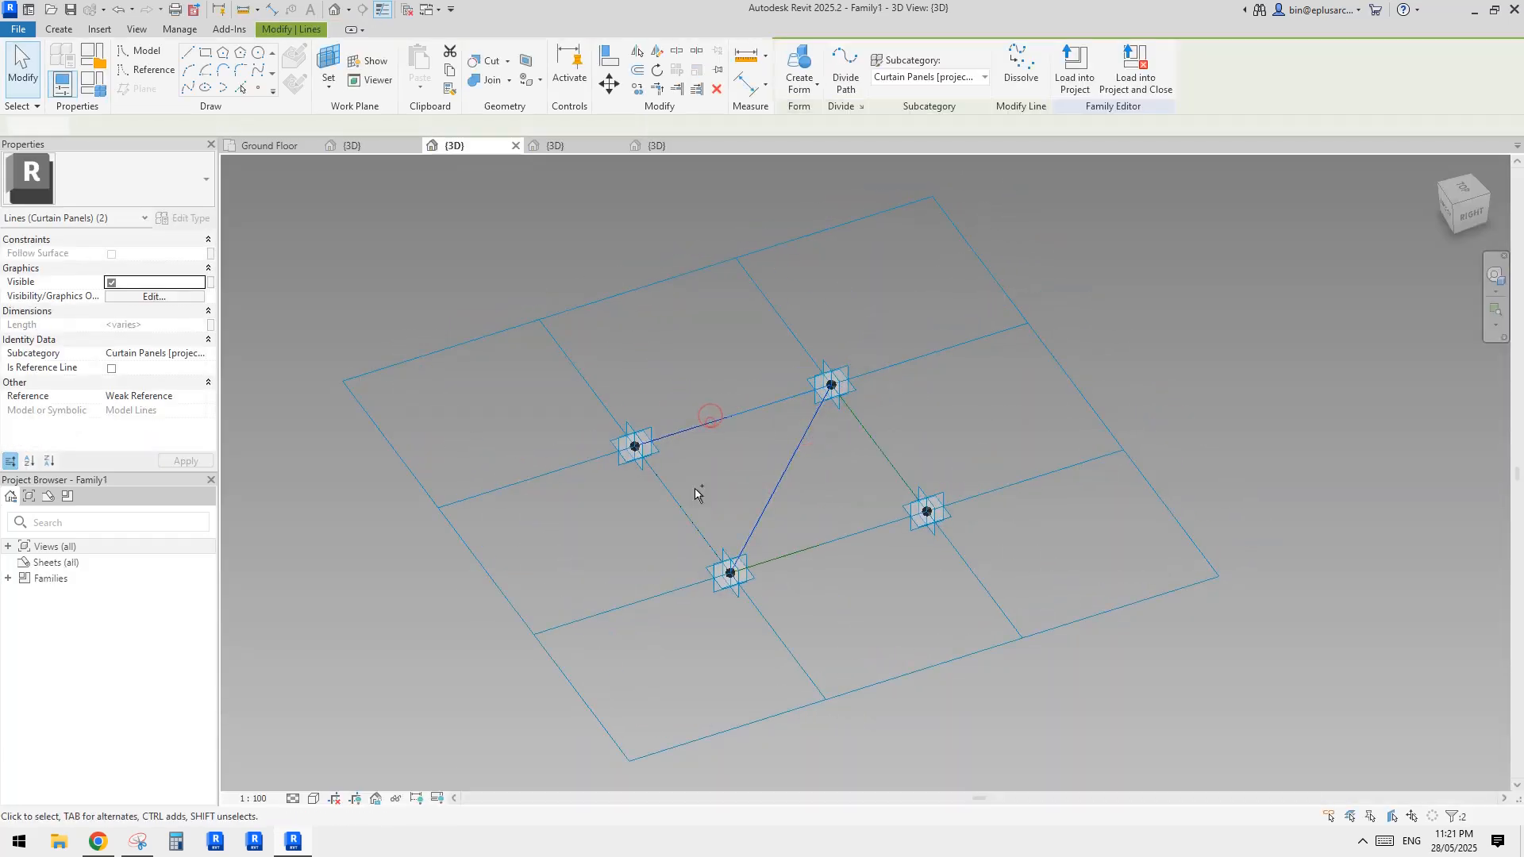
ctrl+click(742, 423)
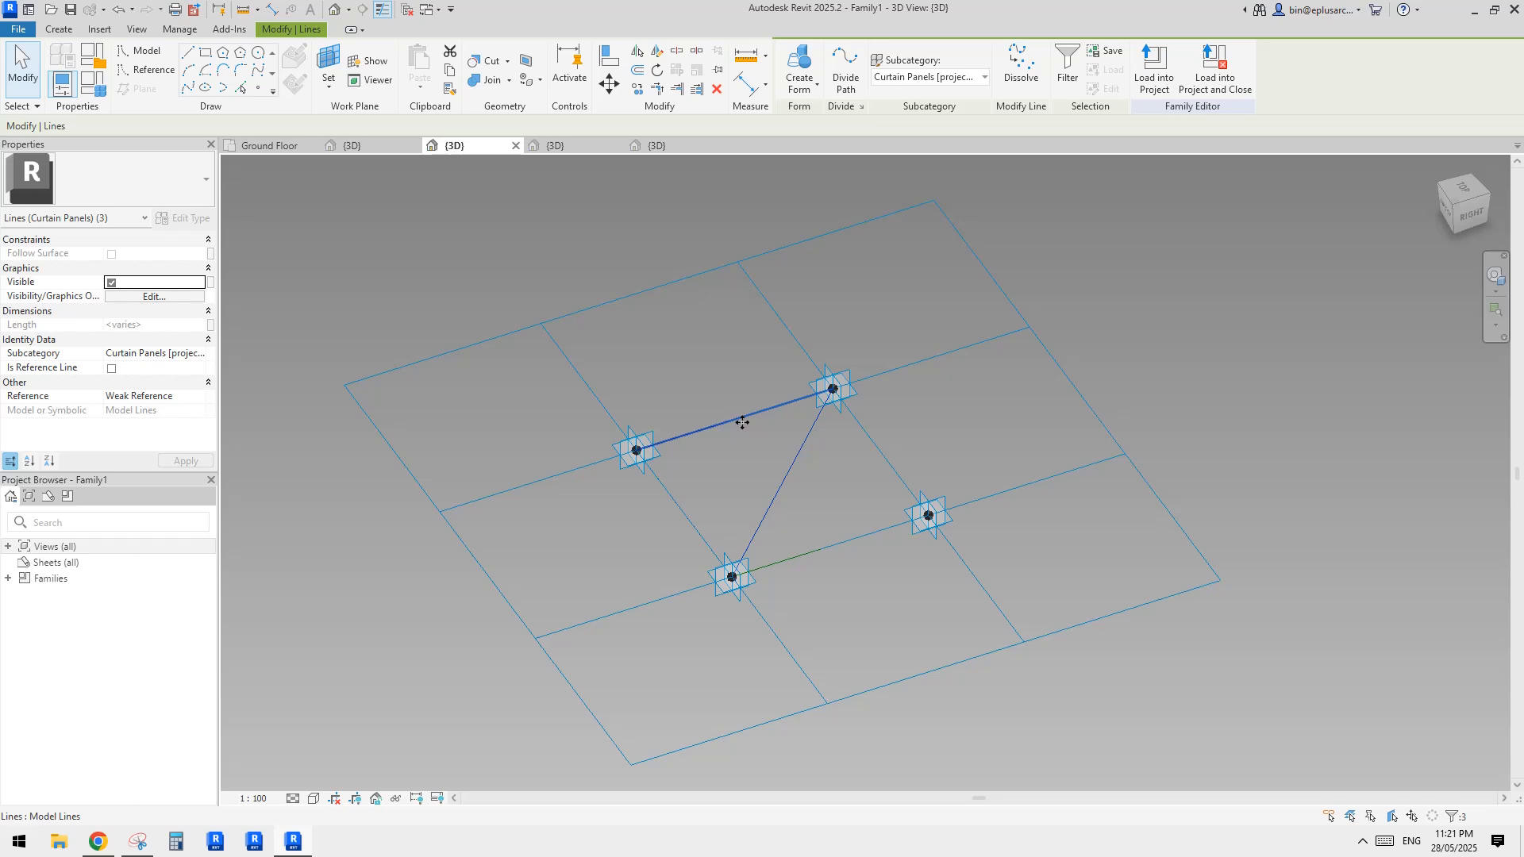
click(724, 459)
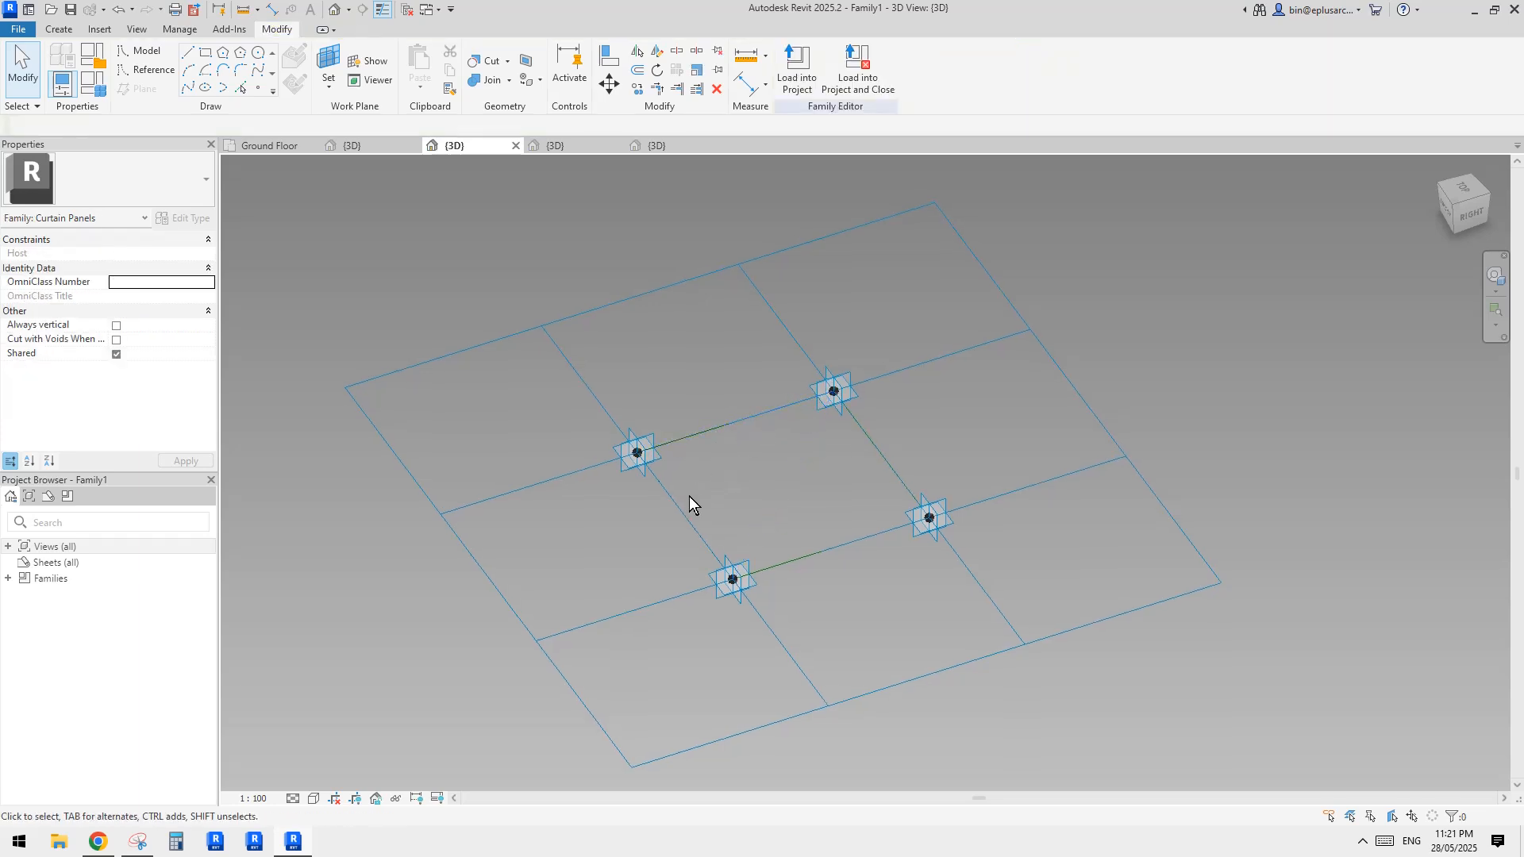
- Place three Family3 tubes between the adaptive points in the curtain panel family: one diagonal and two along adjacent panel edges
scroll(692, 440, up, 3)
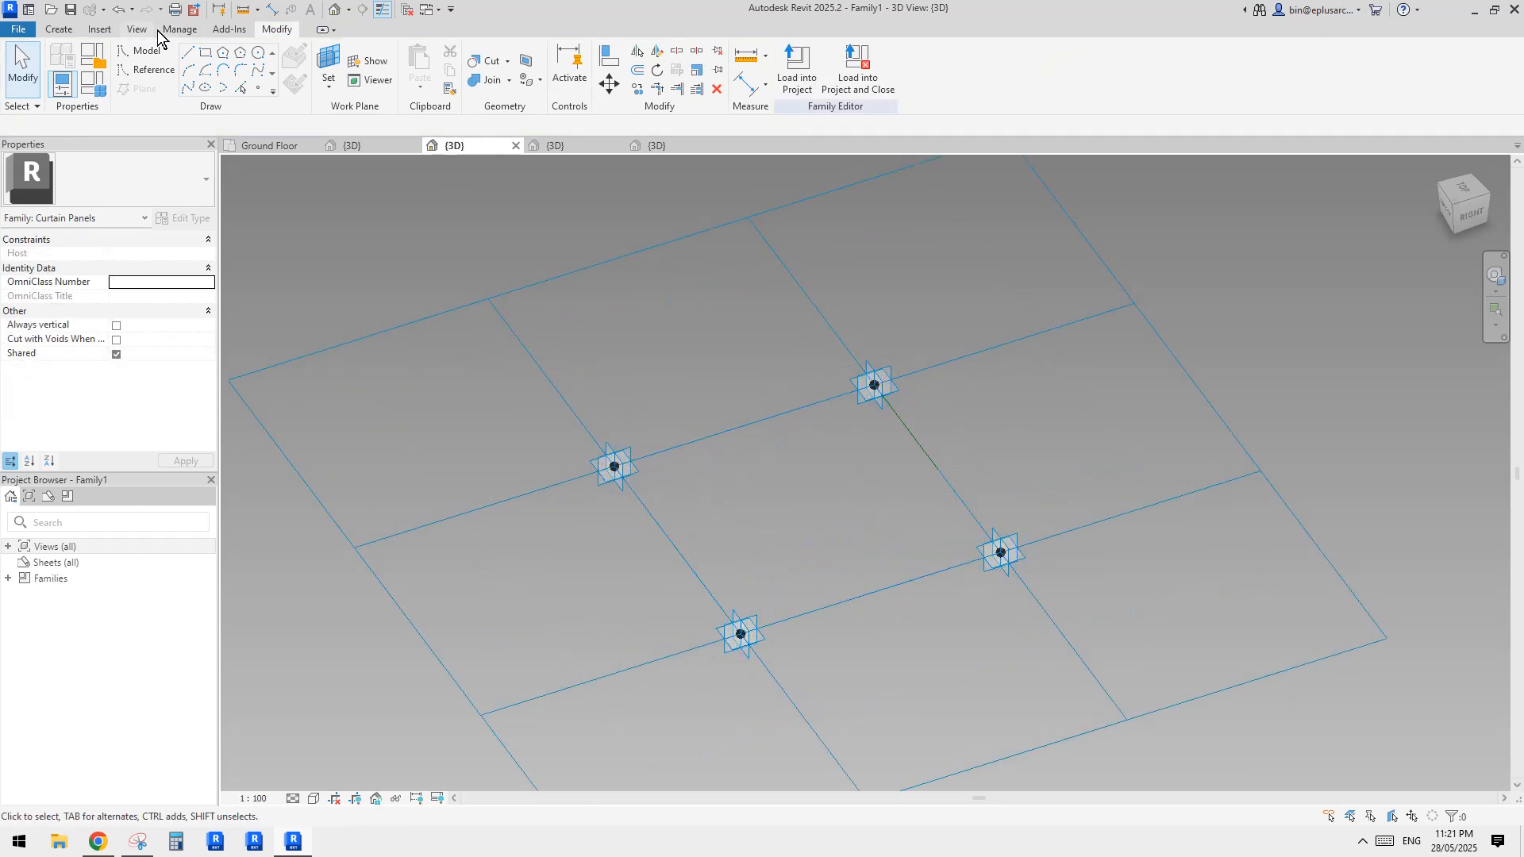
click(58, 29)
click(409, 70)
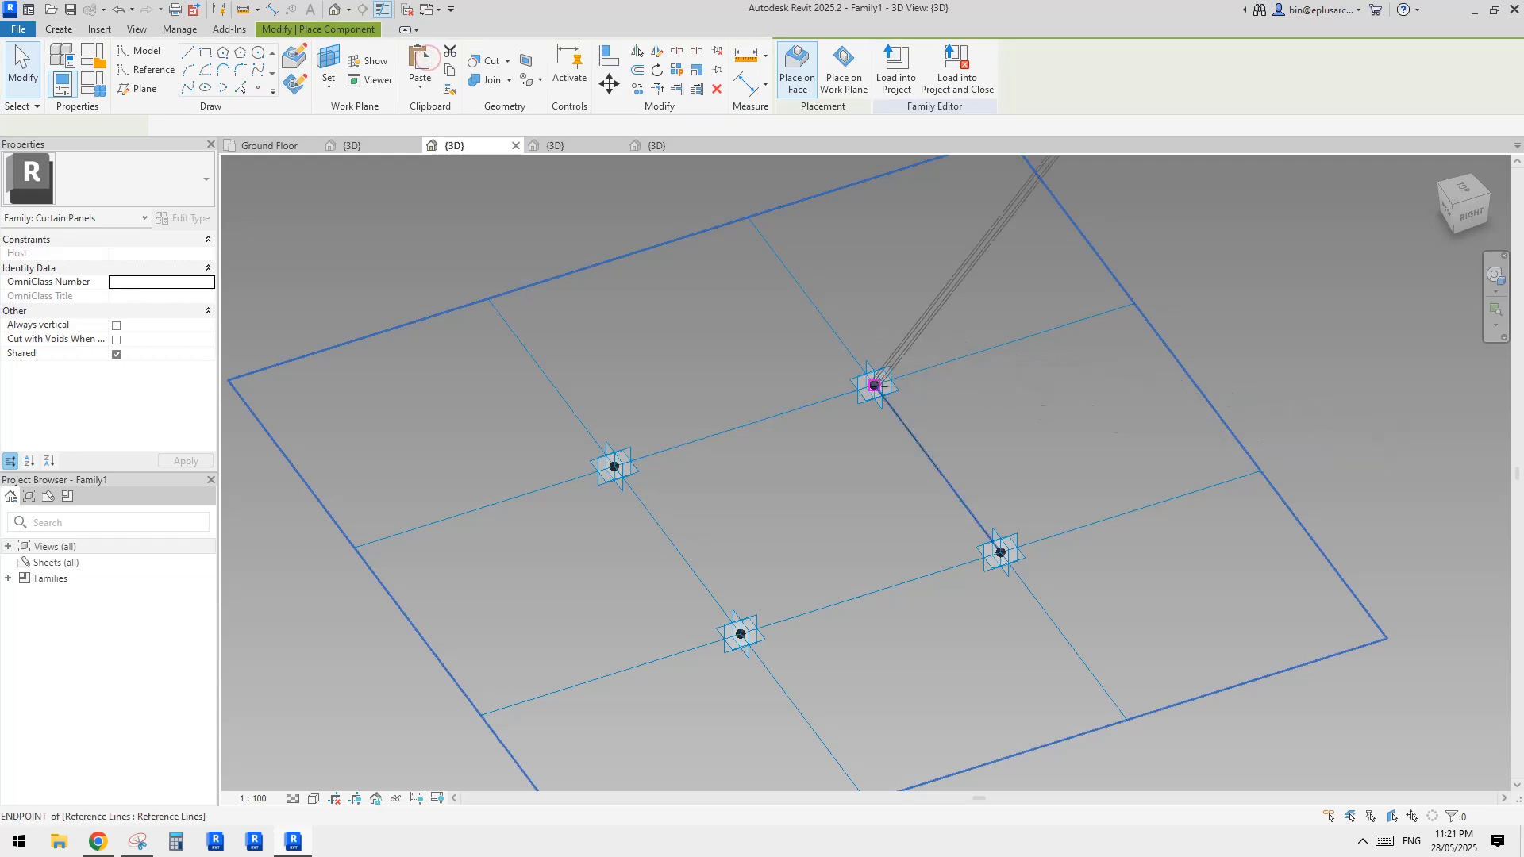
click(874, 385)
click(741, 633)
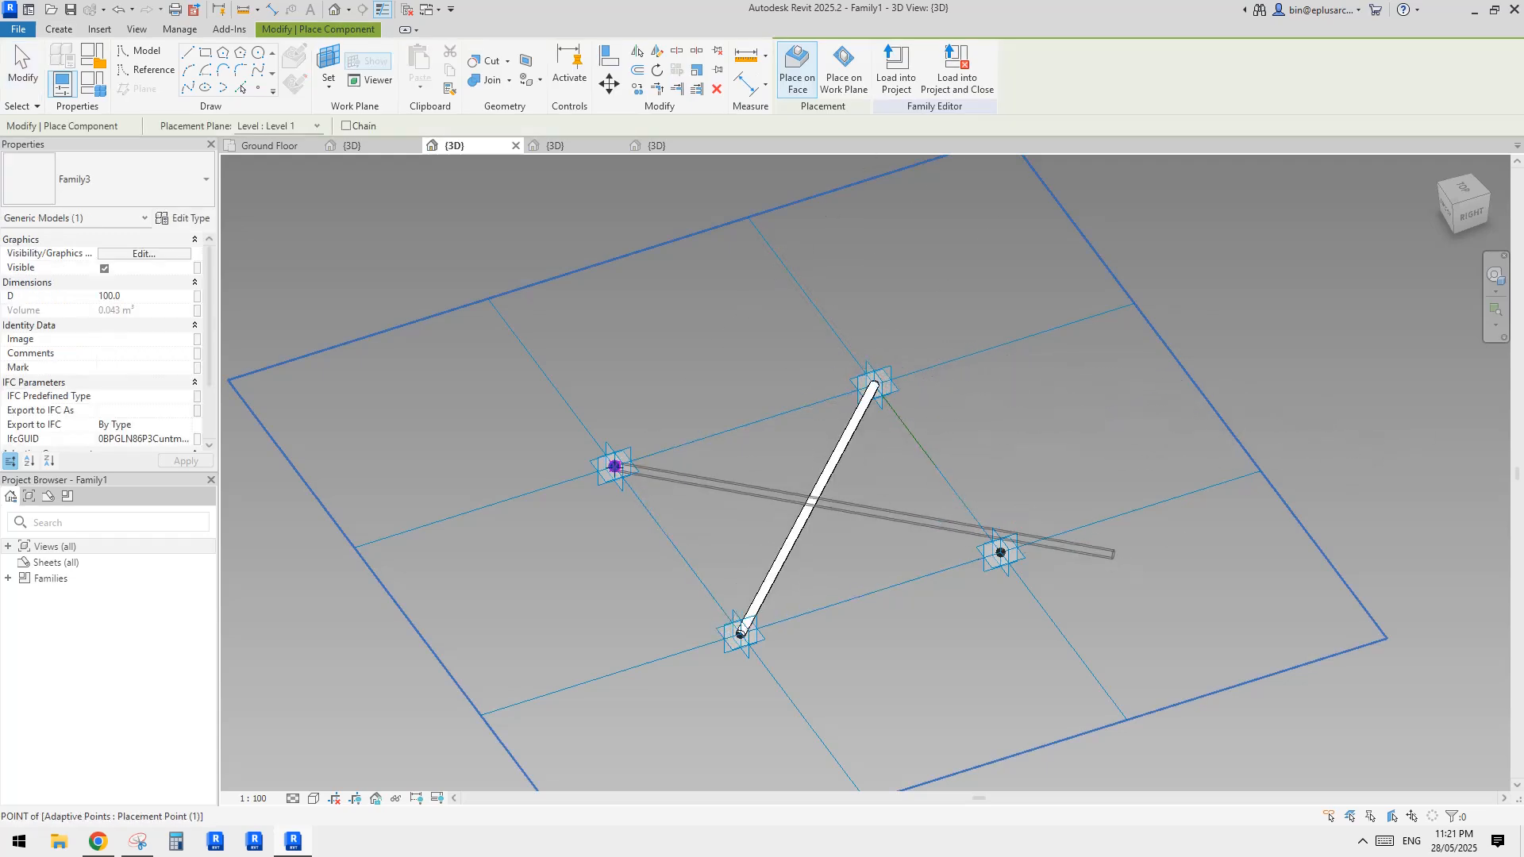
click(614, 466)
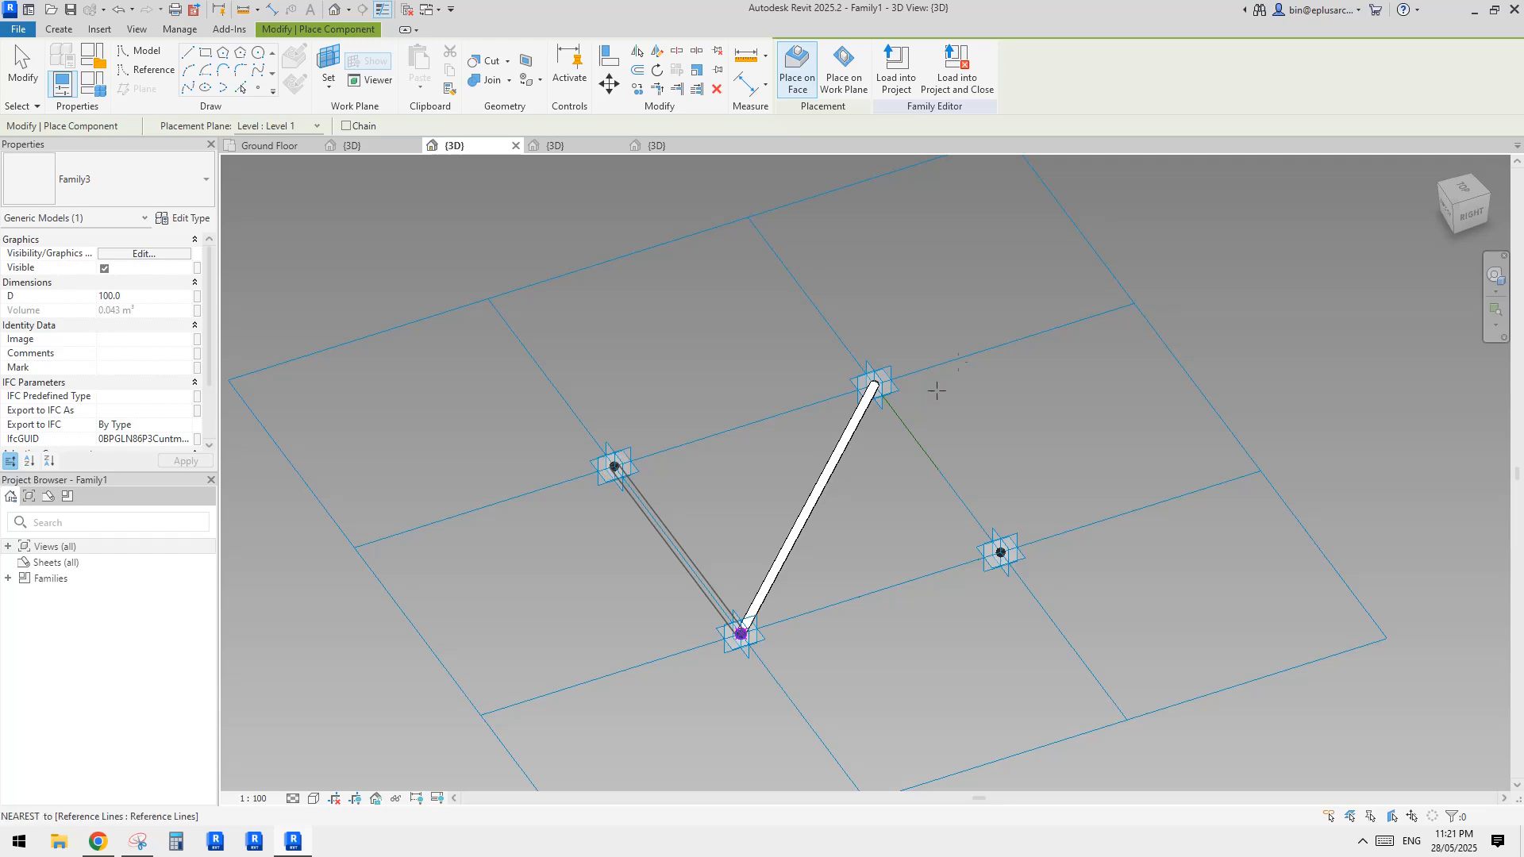
shift+middle_drag(1057, 412, 659, 397)
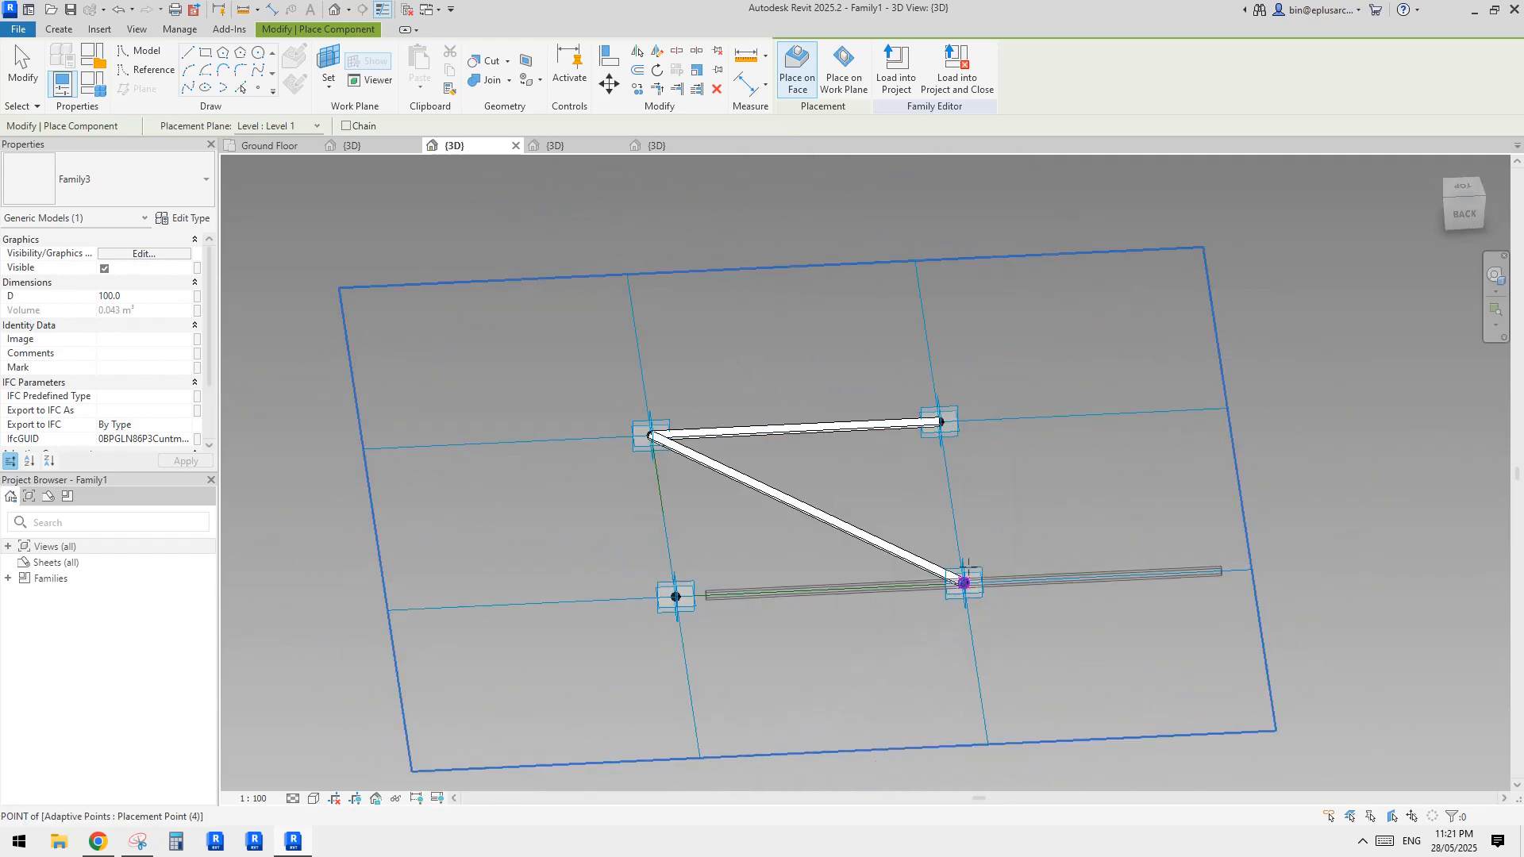
click(964, 583)
click(940, 422)
scroll(910, 409, down, 2)
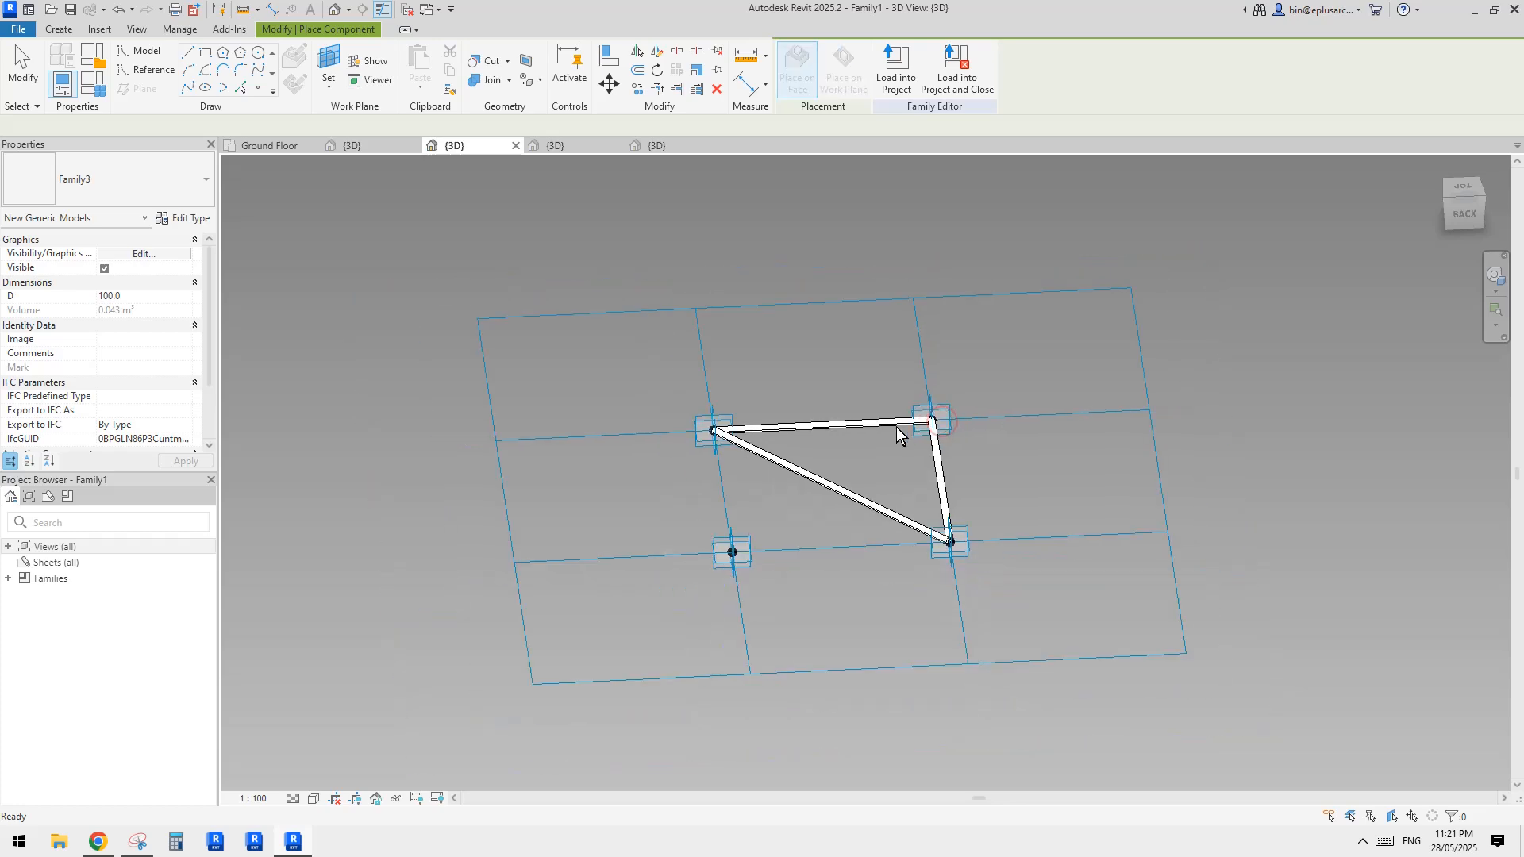
key(Escape)
- Load the curtain panel family into Project2 only, overwriting the existing version without its parameter values
shift+middle_drag(706, 484, 1081, 508)
scroll(893, 436, up, 3)
click(797, 71)
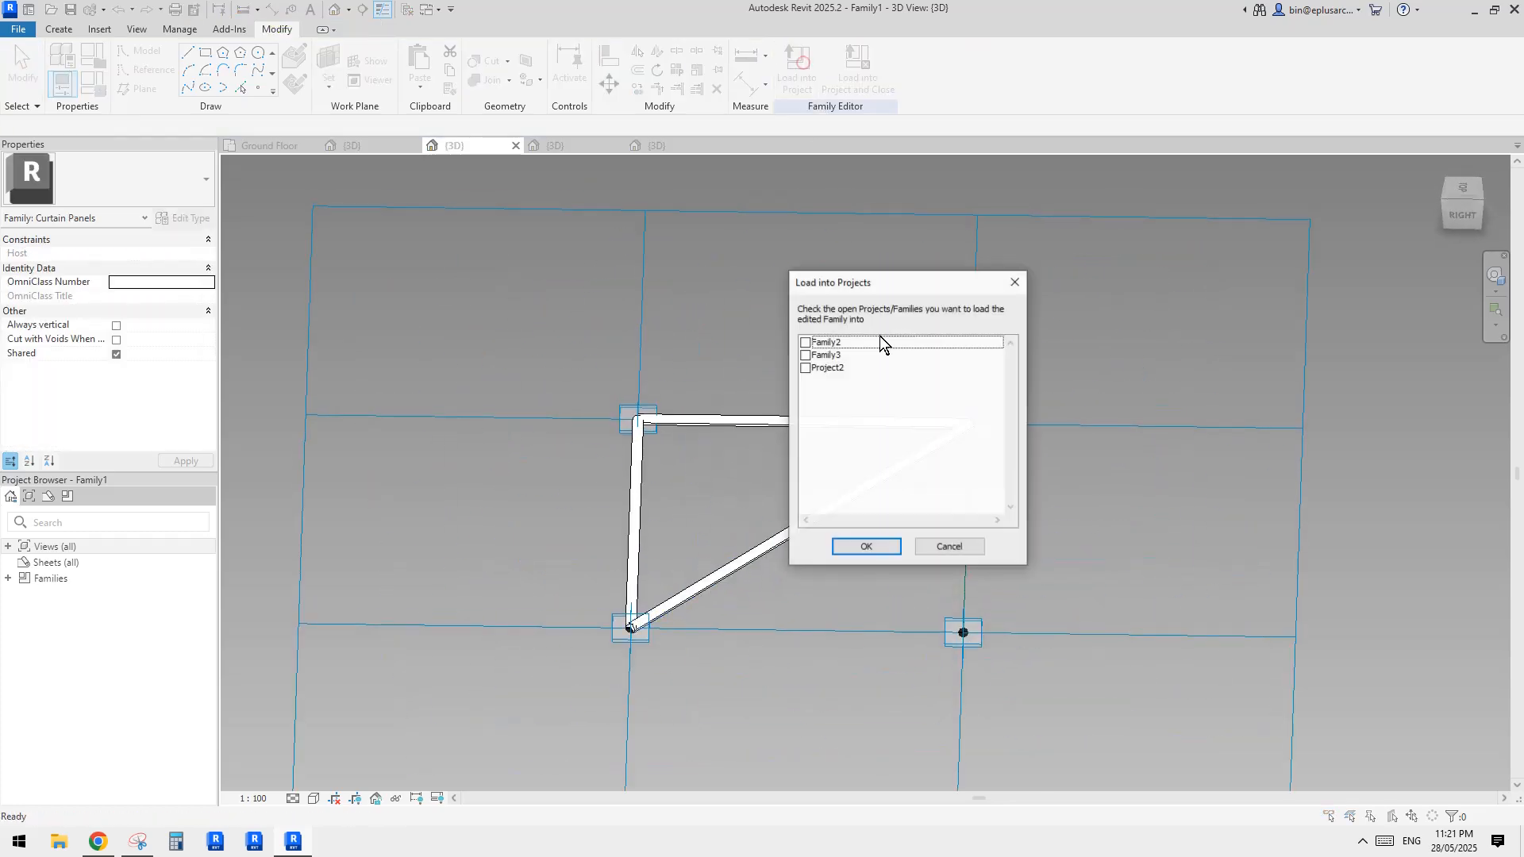
click(805, 368)
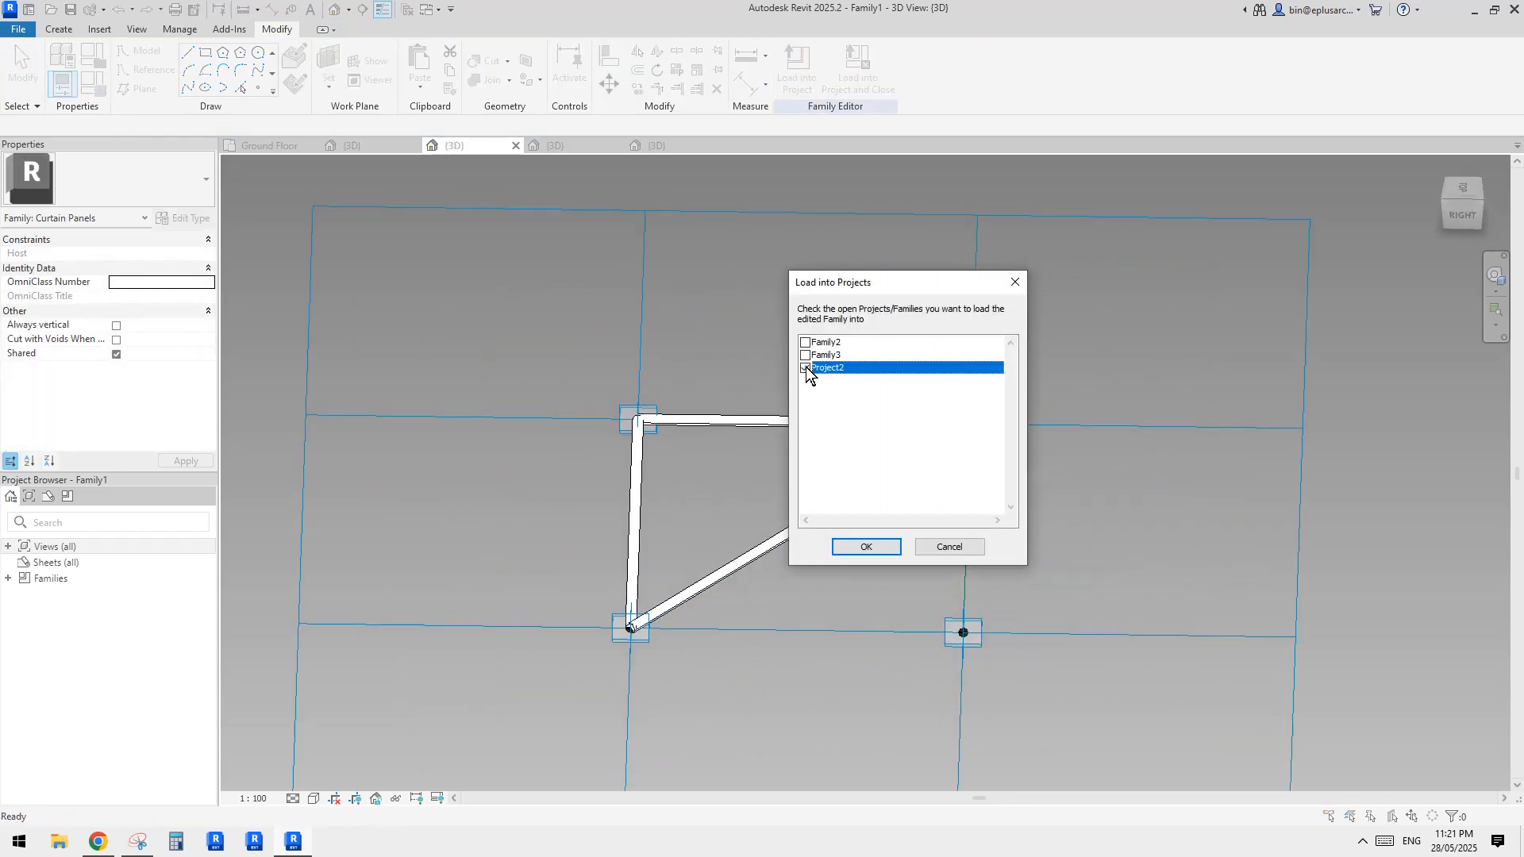
click(866, 547)
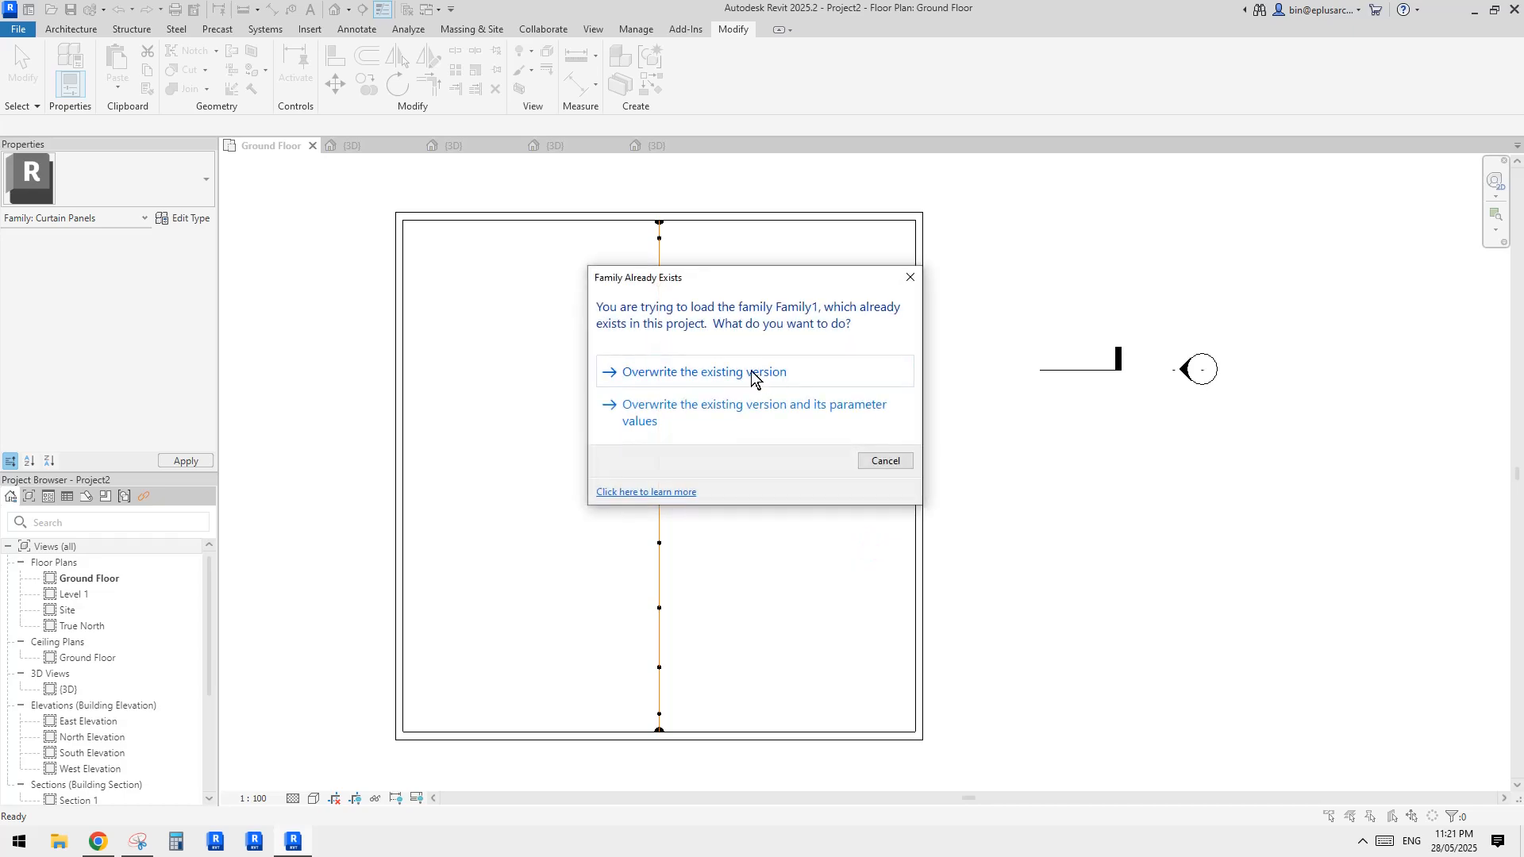
click(750, 373)
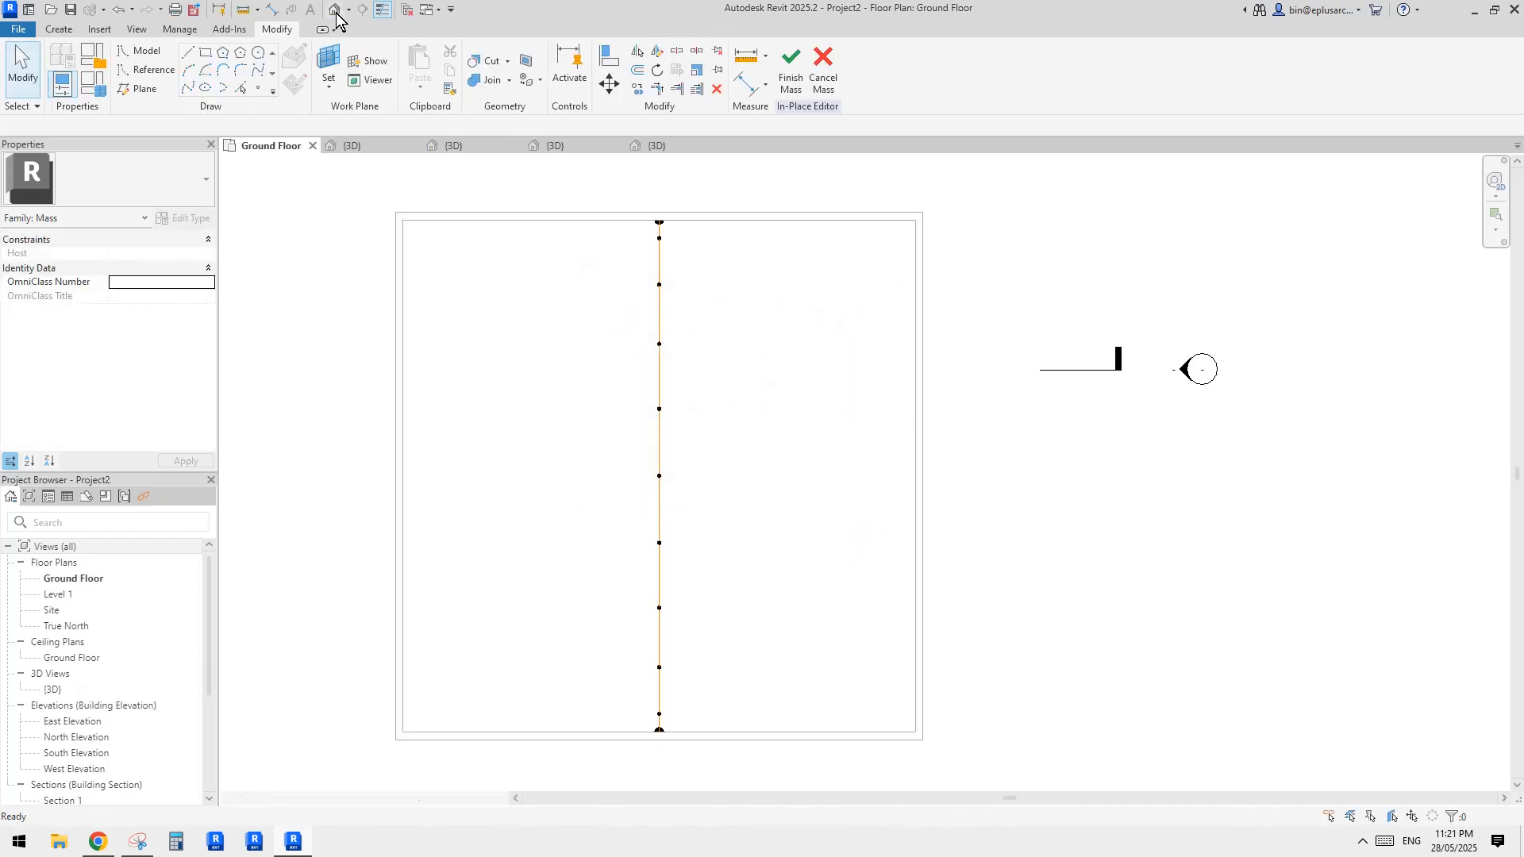
- Inspect the tube grid on the arched roof in Project2's 3D view and compare it with the reference truss photo in the browser
click(335, 10)
shift+middle_drag(786, 340, 925, 537)
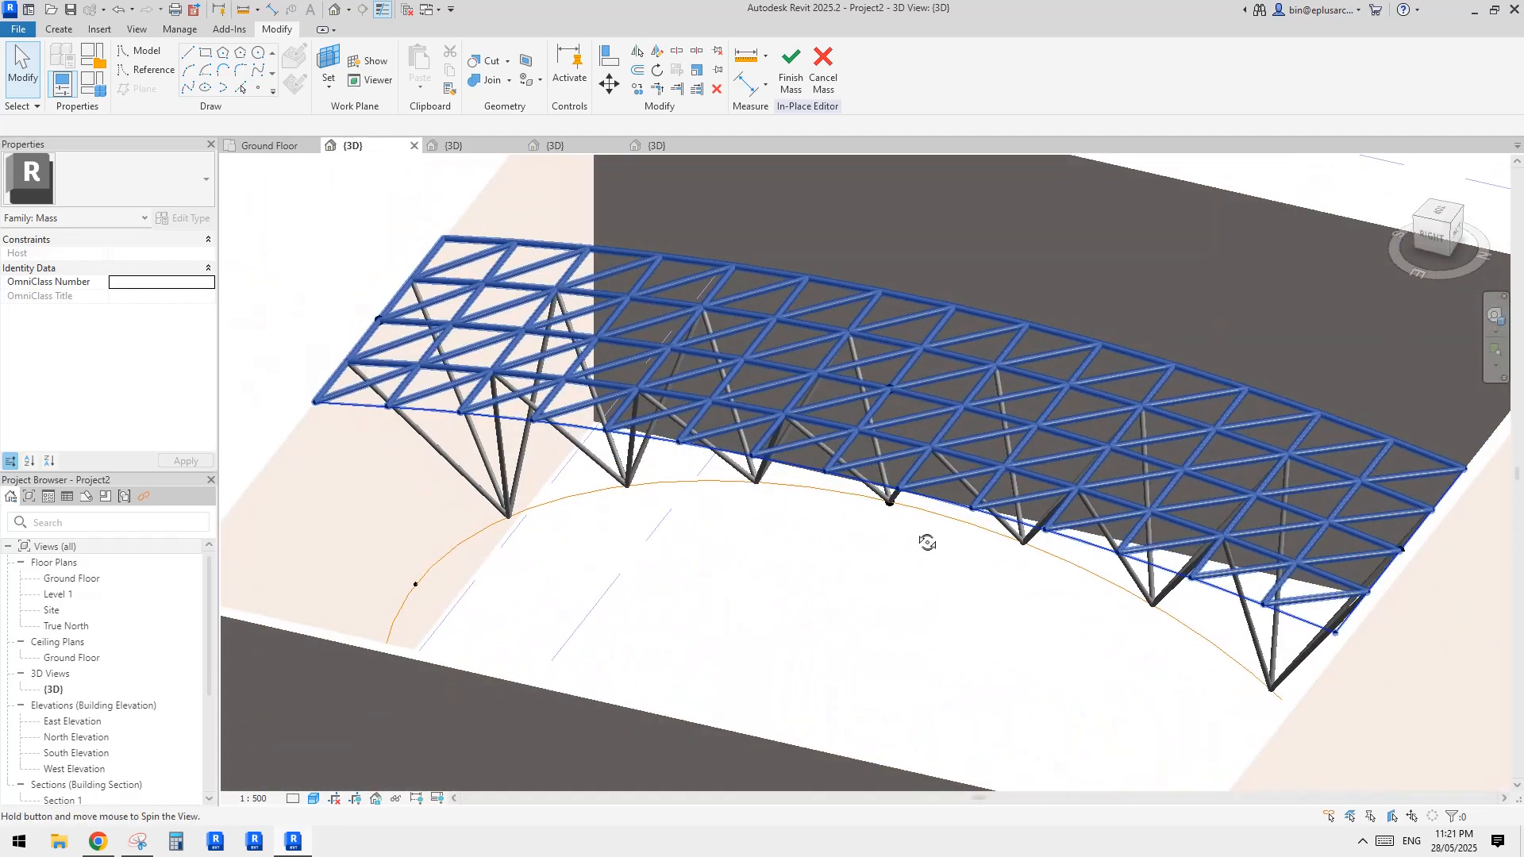
click(98, 841)
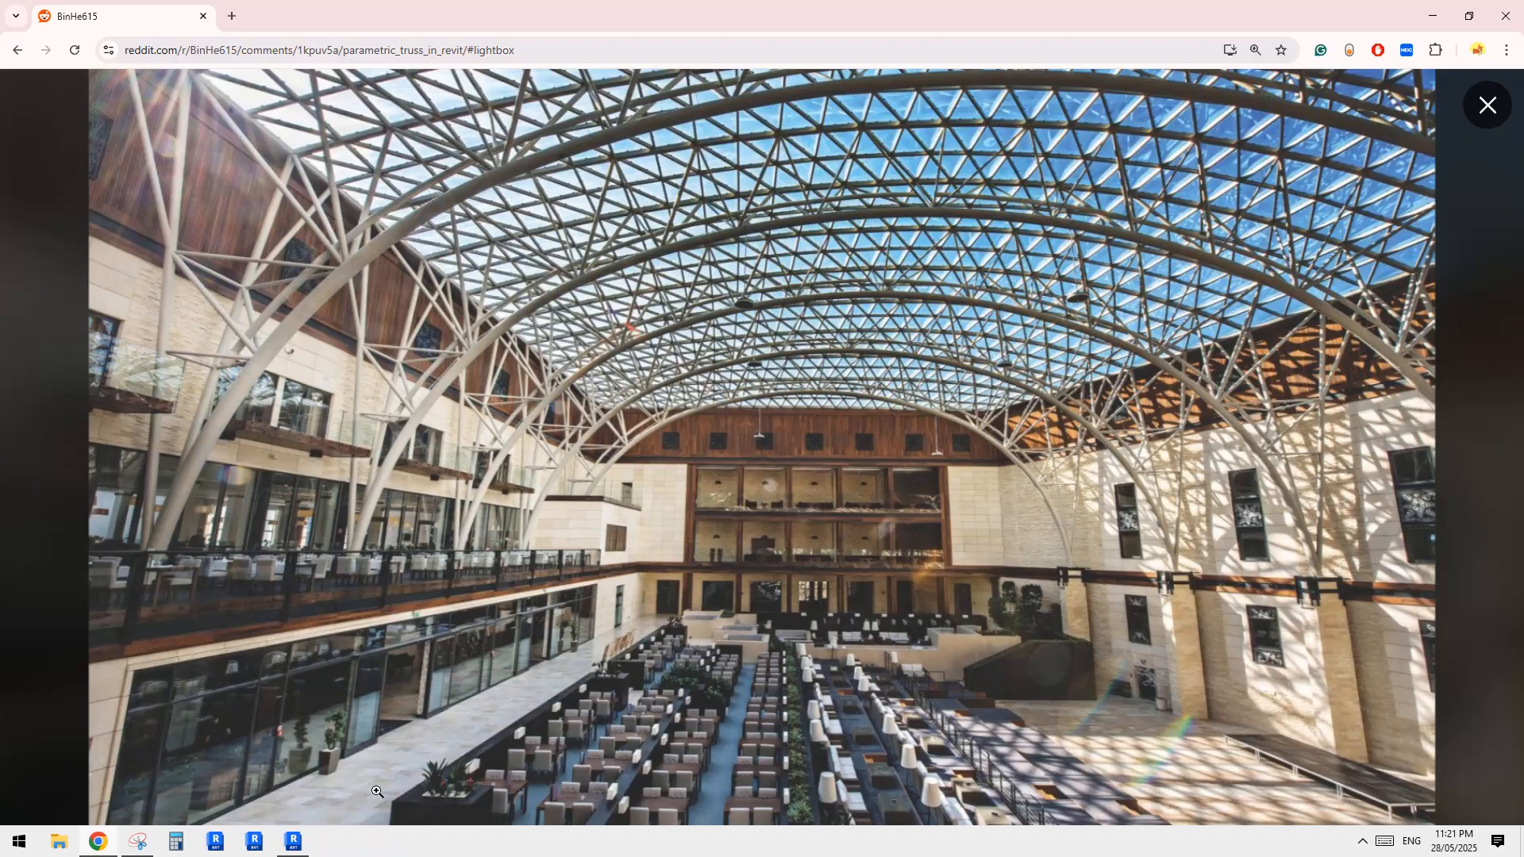
click(294, 841)
shift+middle_drag(718, 369, 749, 389)
scroll(751, 350, up, 3)
click(751, 346)
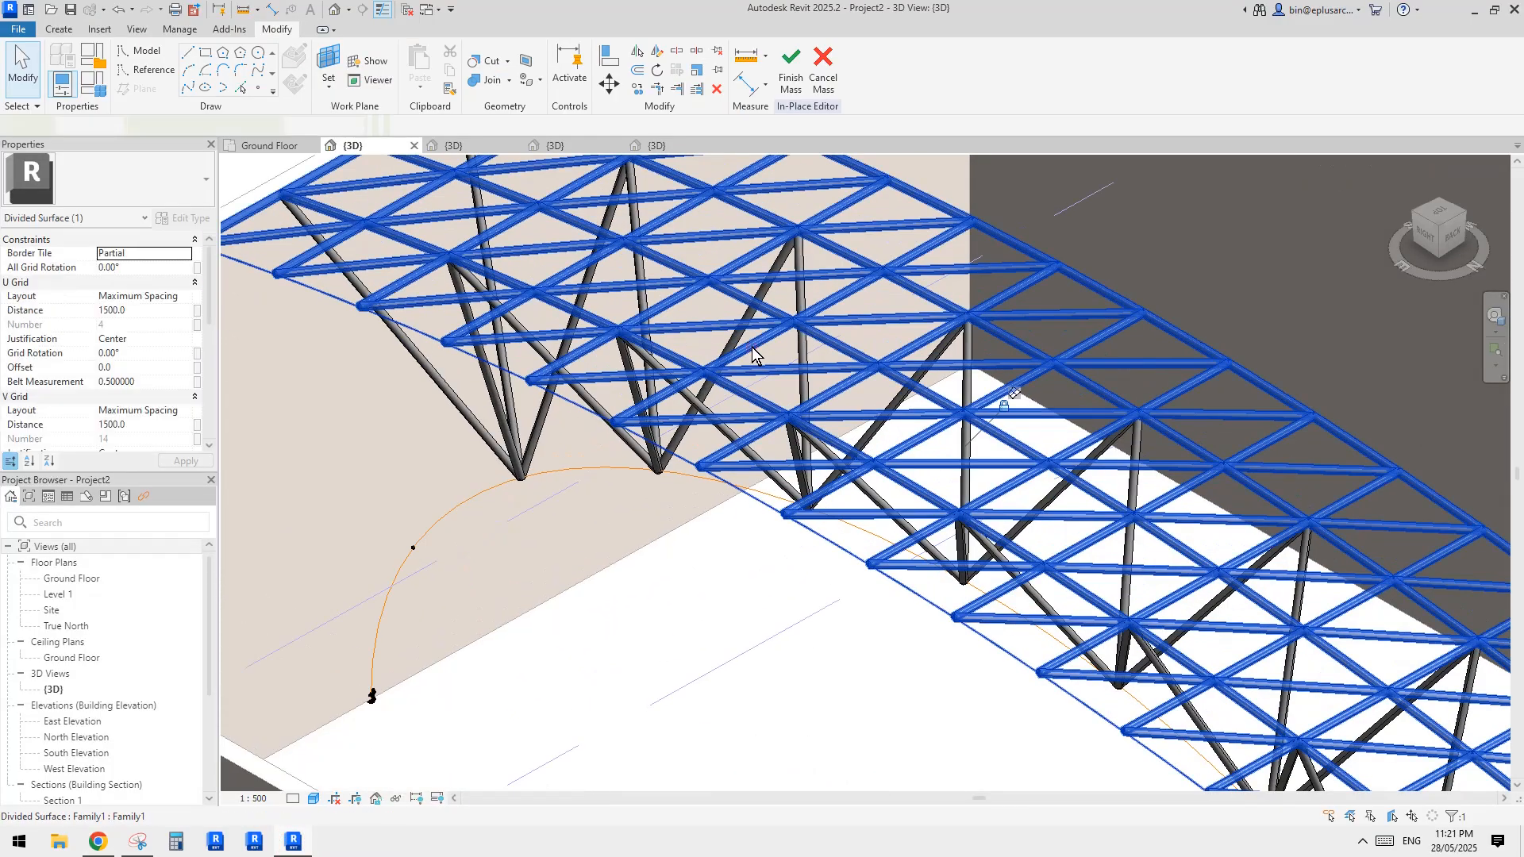
- Temporarily hide the three Family3 tubes in the curtain panel family Family1
click(462, 149)
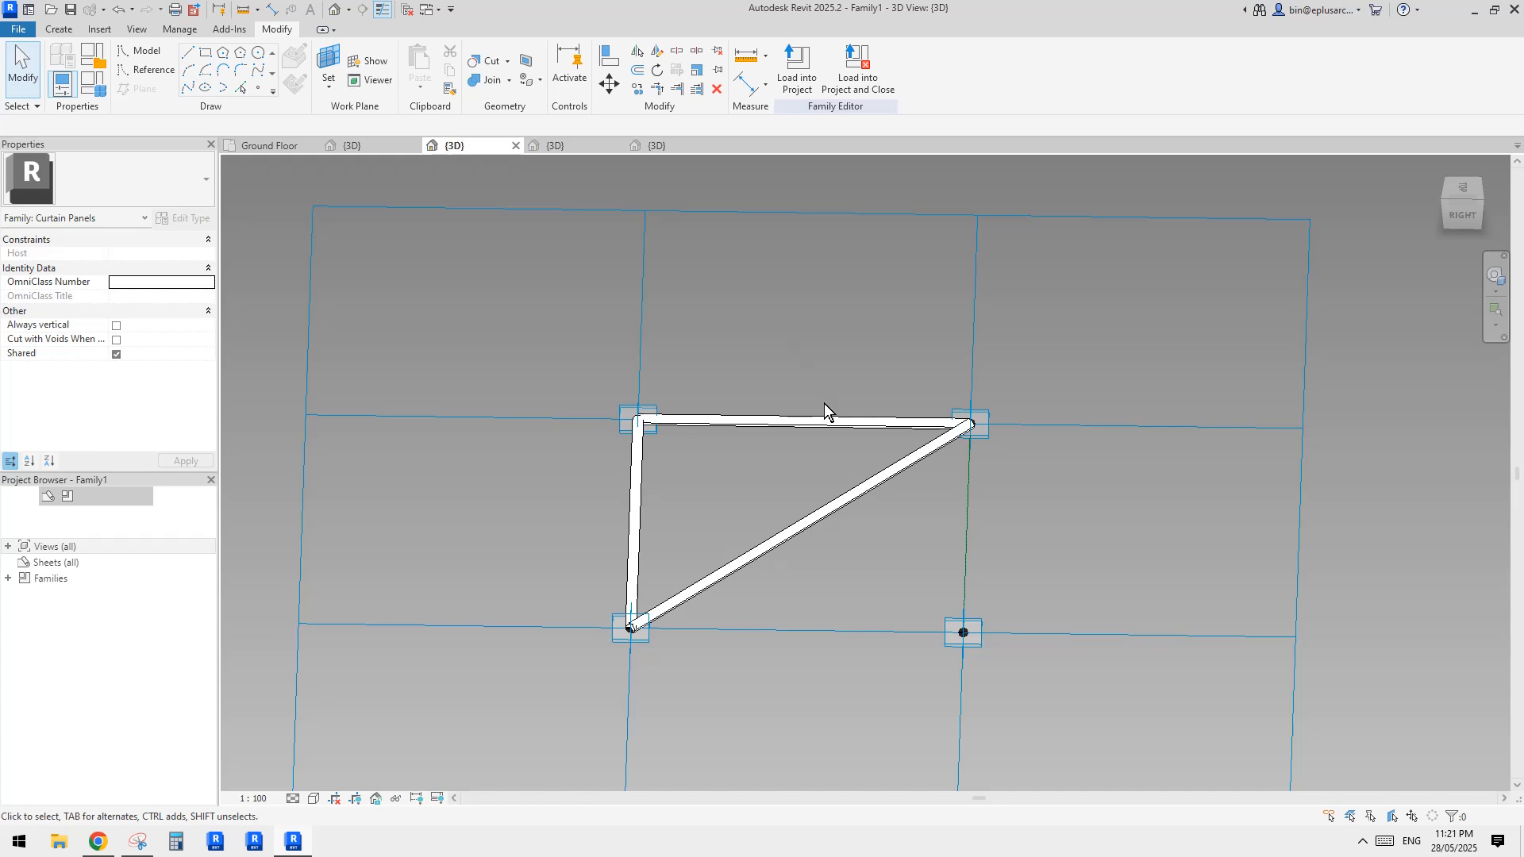
click(930, 441)
ctrl+click(897, 425)
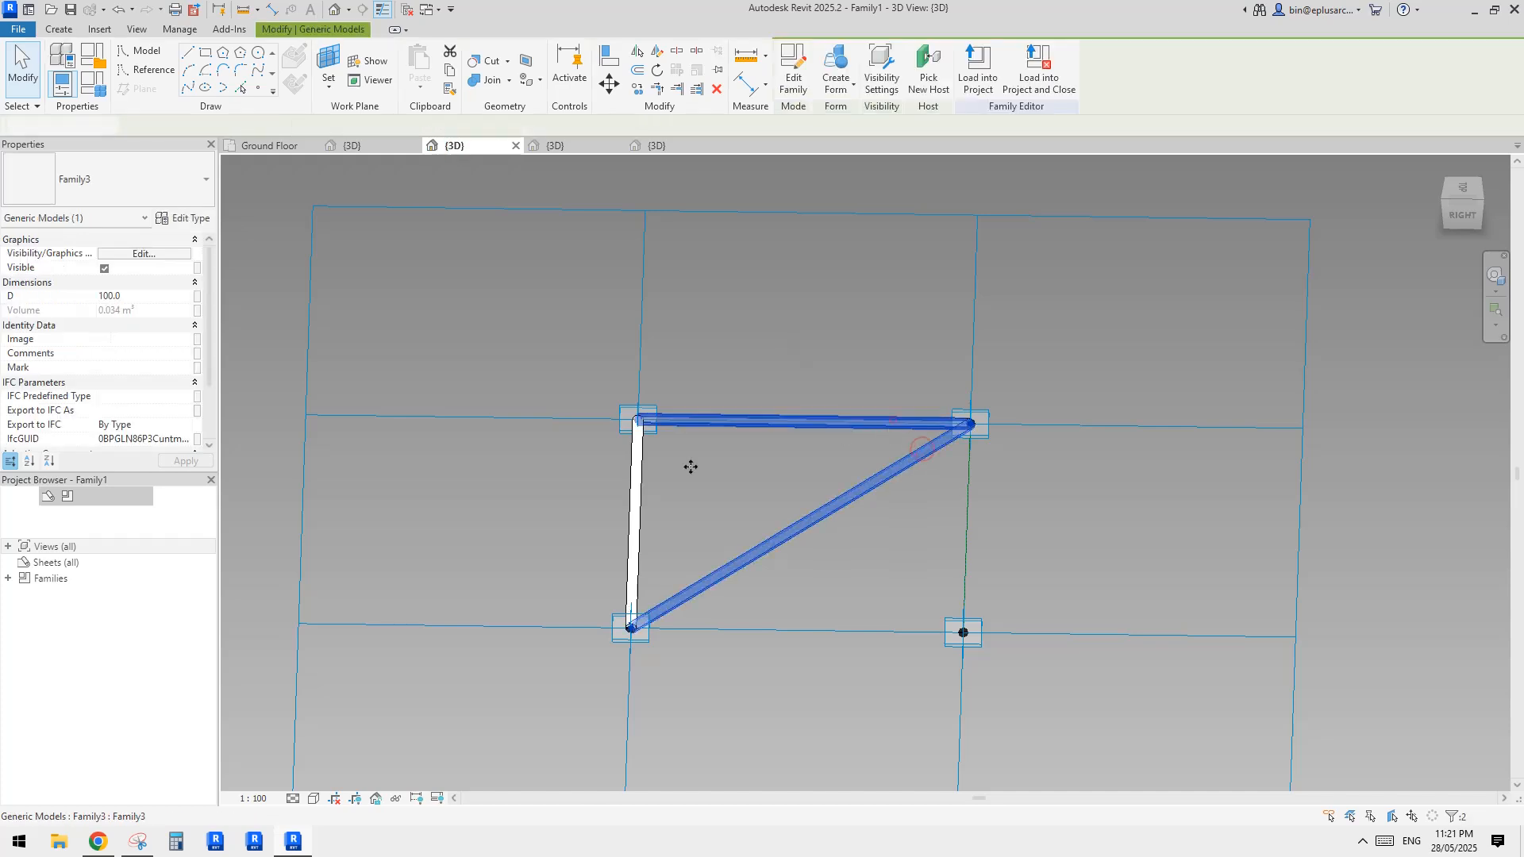
ctrl+click(633, 476)
key(h)
key(h)
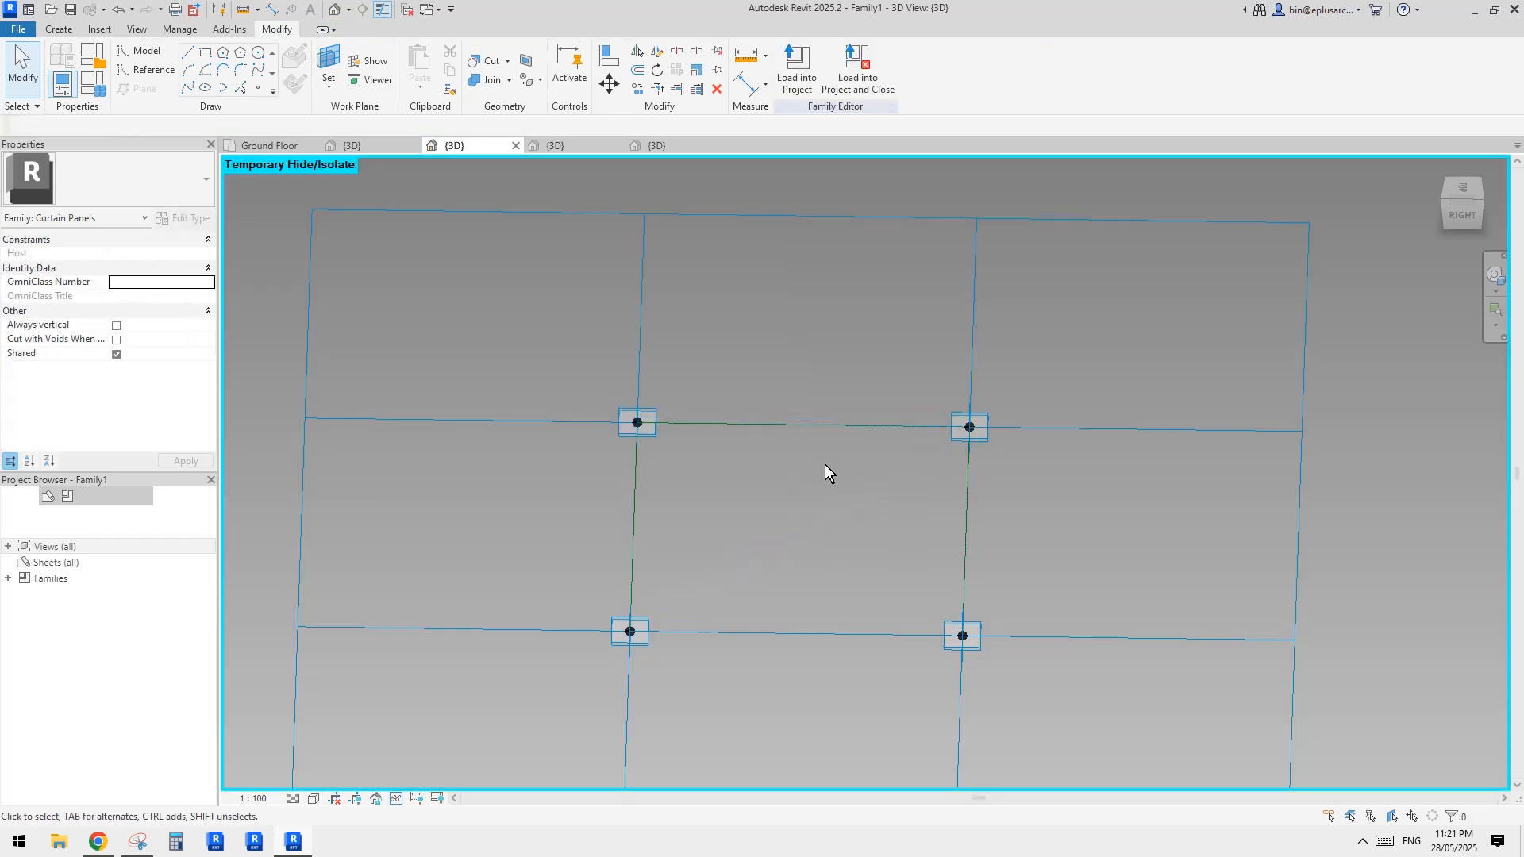
- Create a solid extruded form from the closed loop of four reference lines between the adaptive points
click(989, 441)
shift+middle_drag(701, 512, 744, 473)
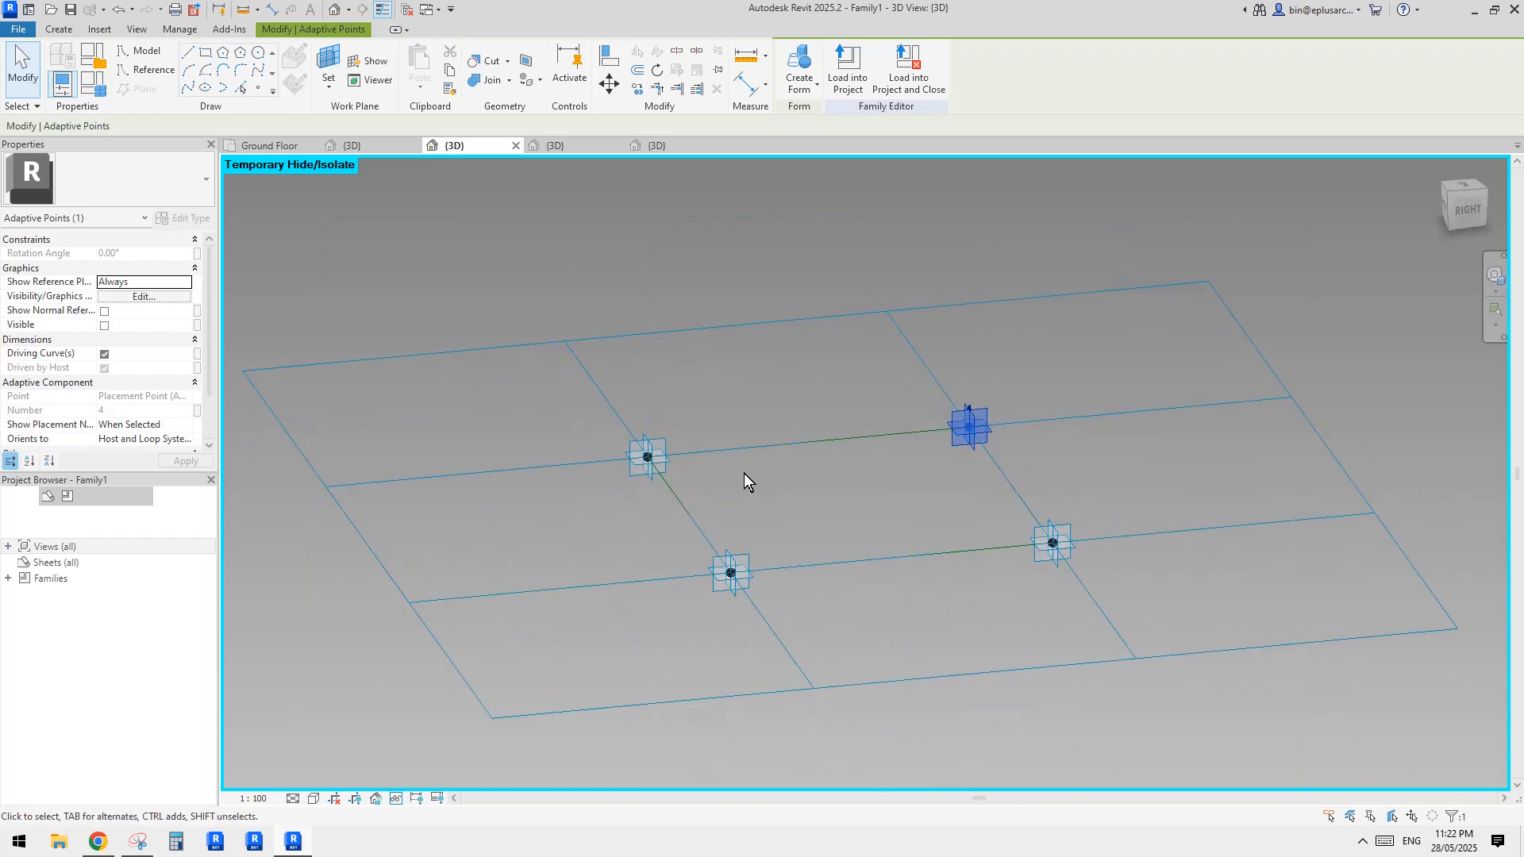
click(734, 565)
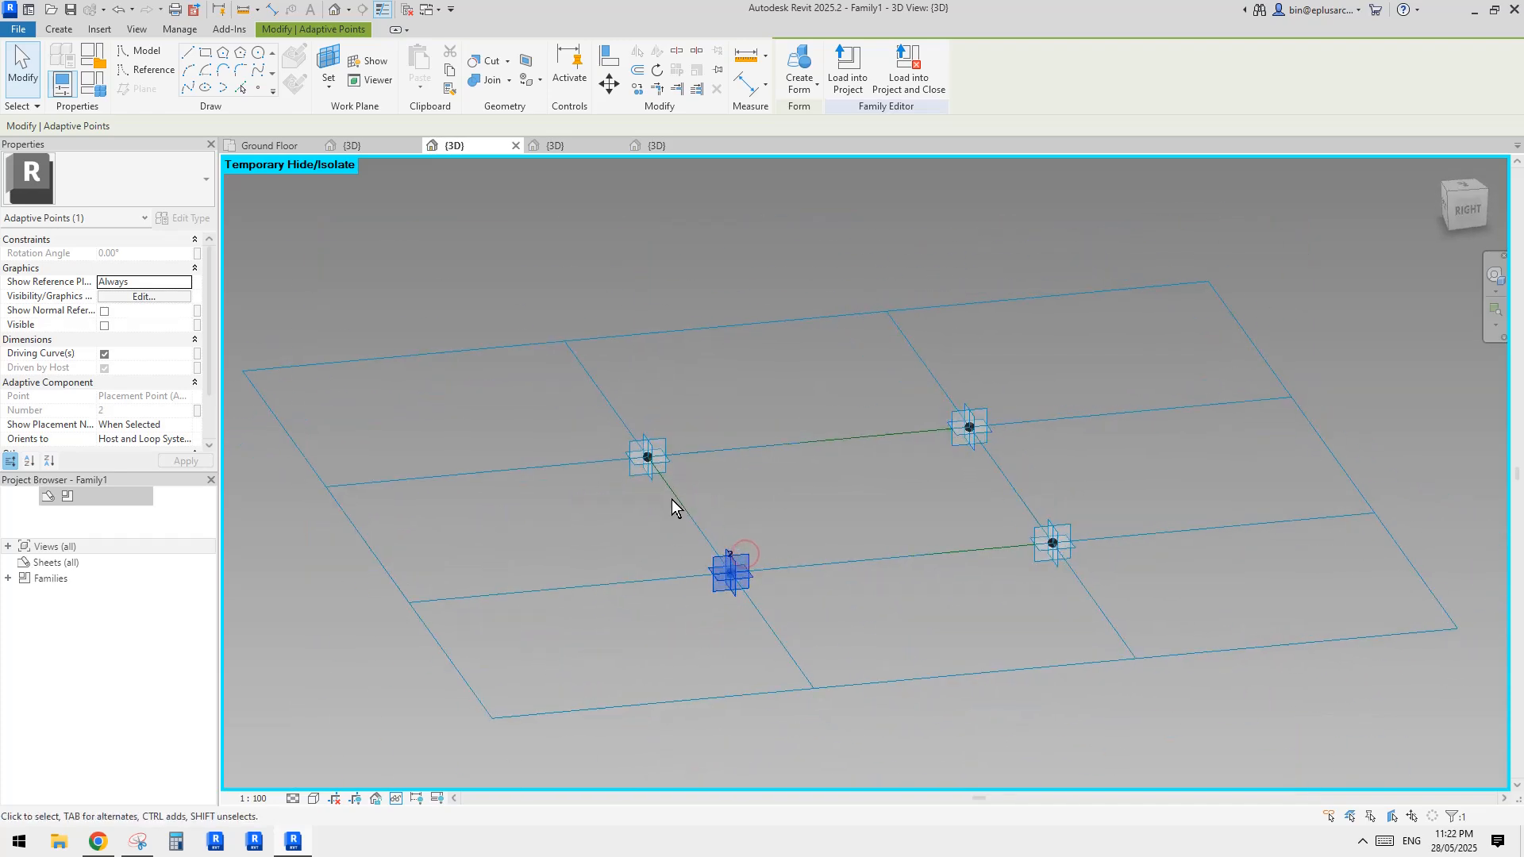
key(Tab)
click(684, 501)
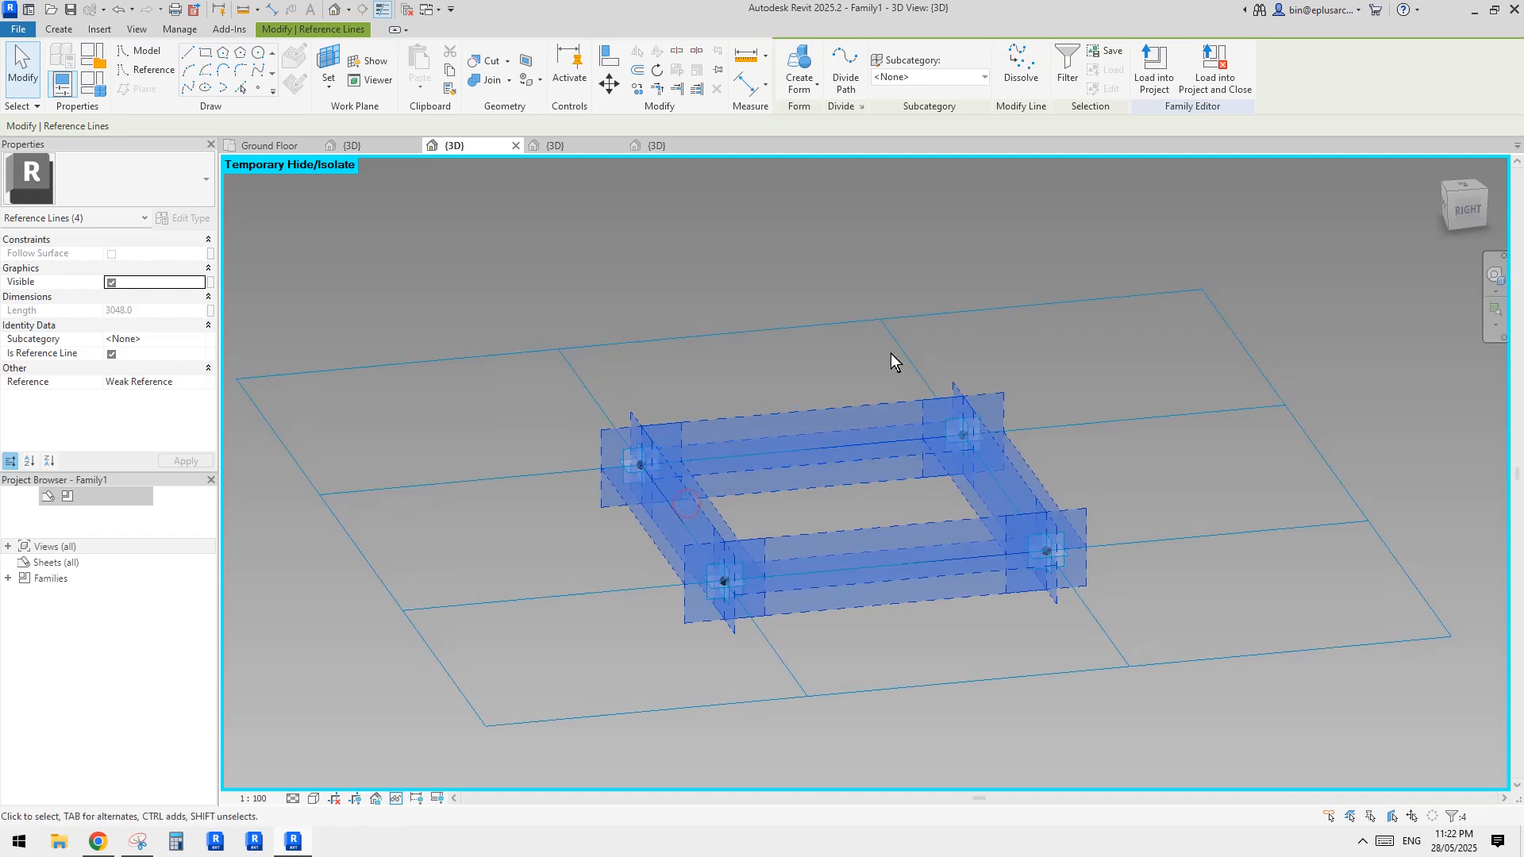
click(817, 86)
click(813, 116)
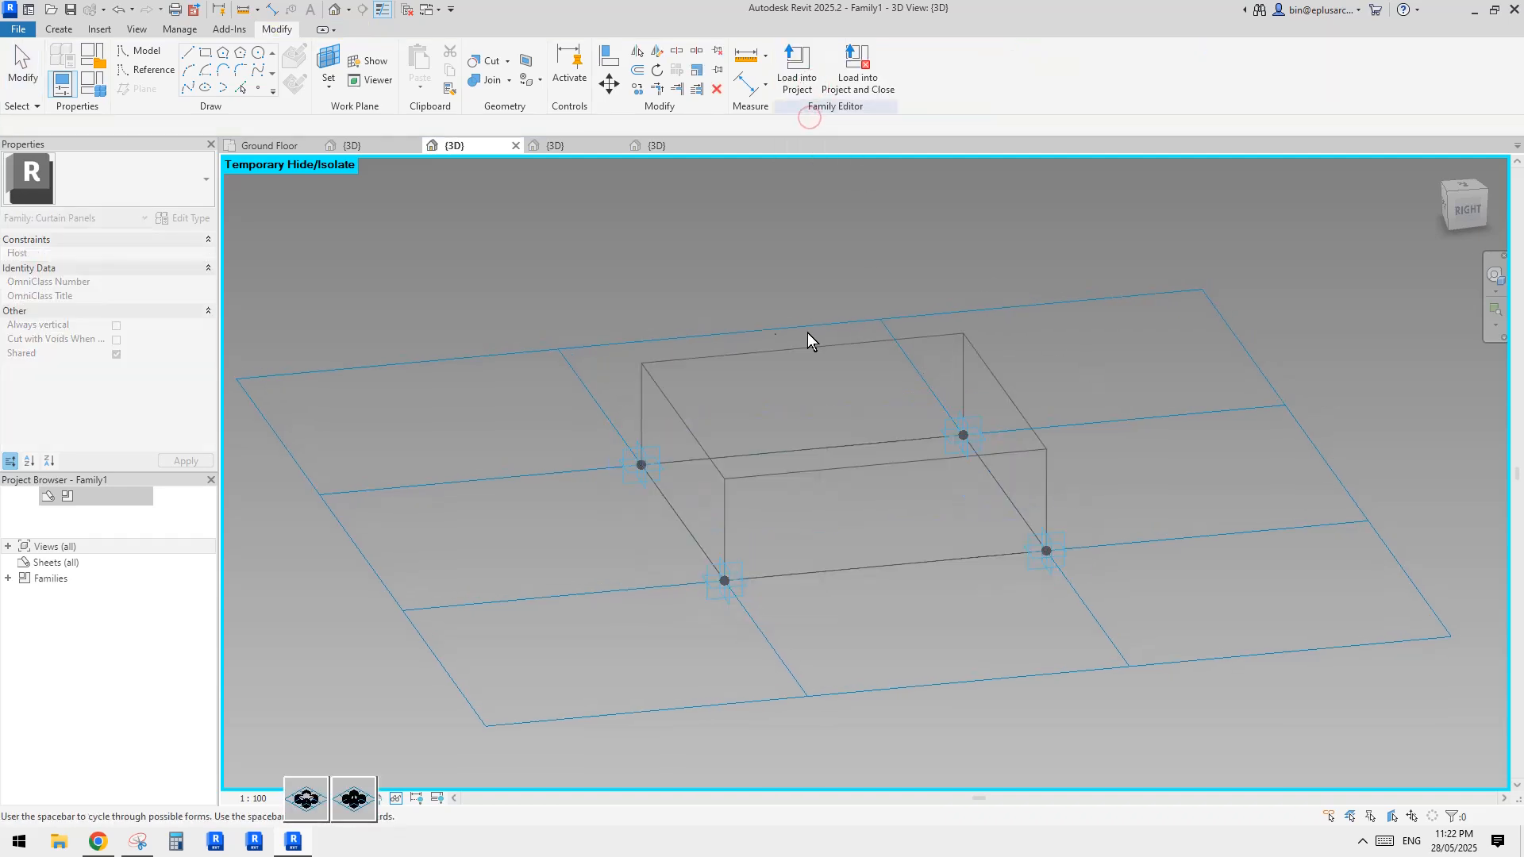
click(726, 423)
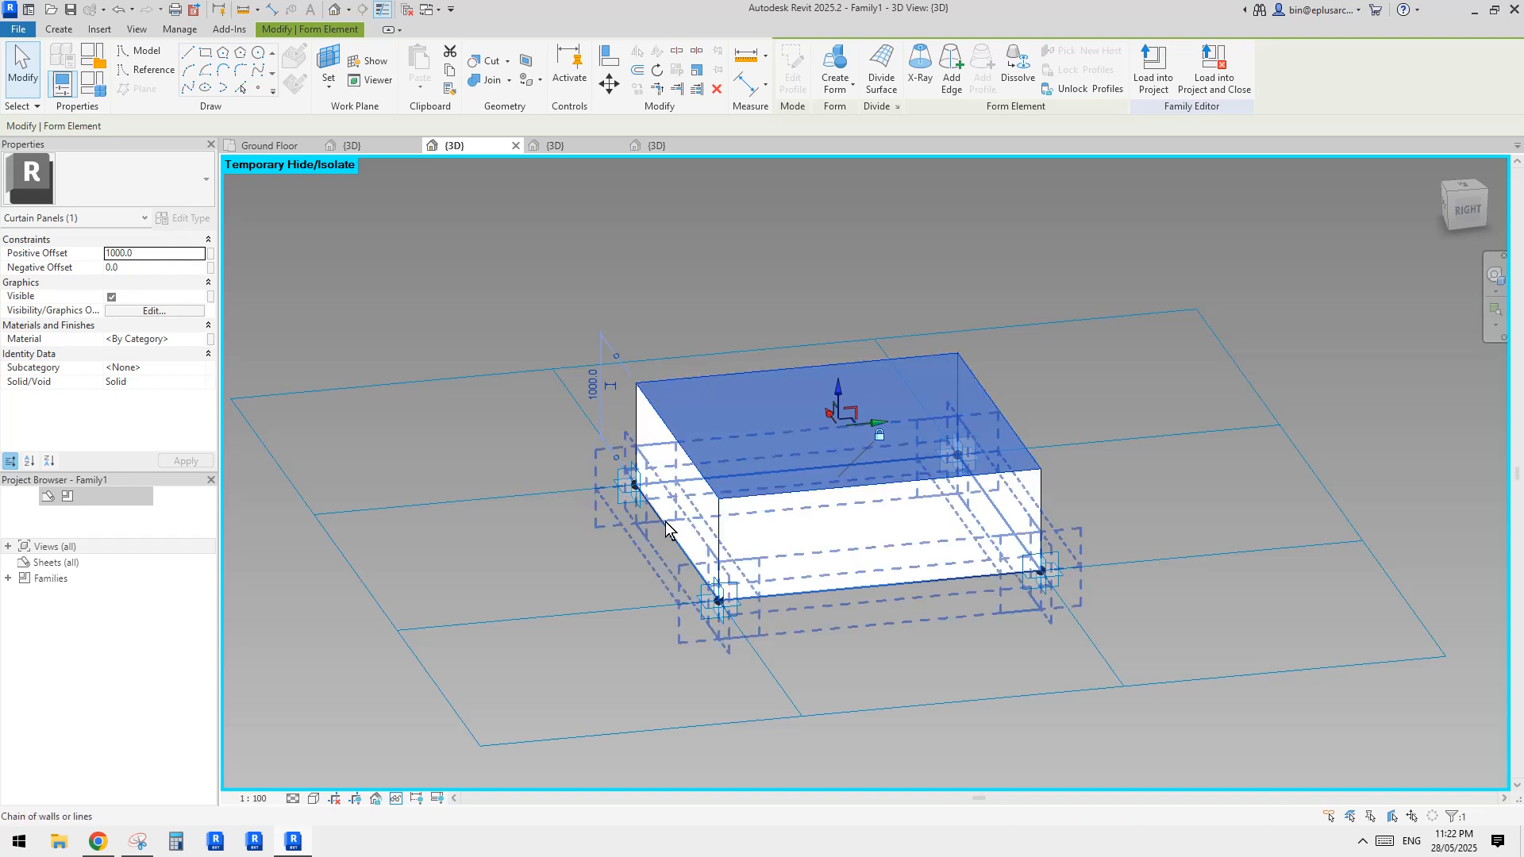
- Set the panel form's positive offset to 70 and its negative offset to -50
click(152, 261)
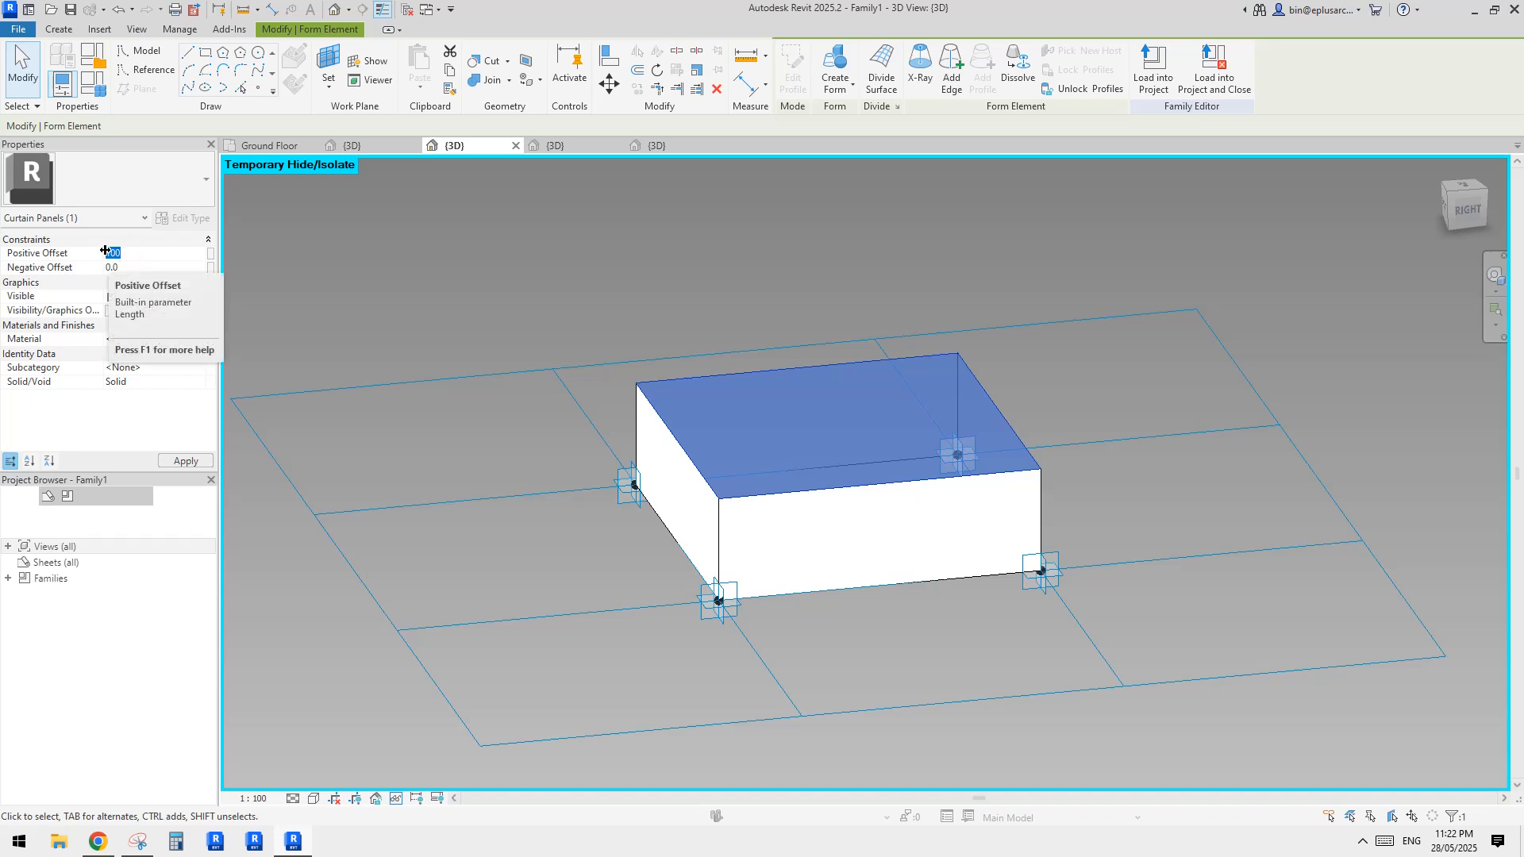
key(BackSpace)
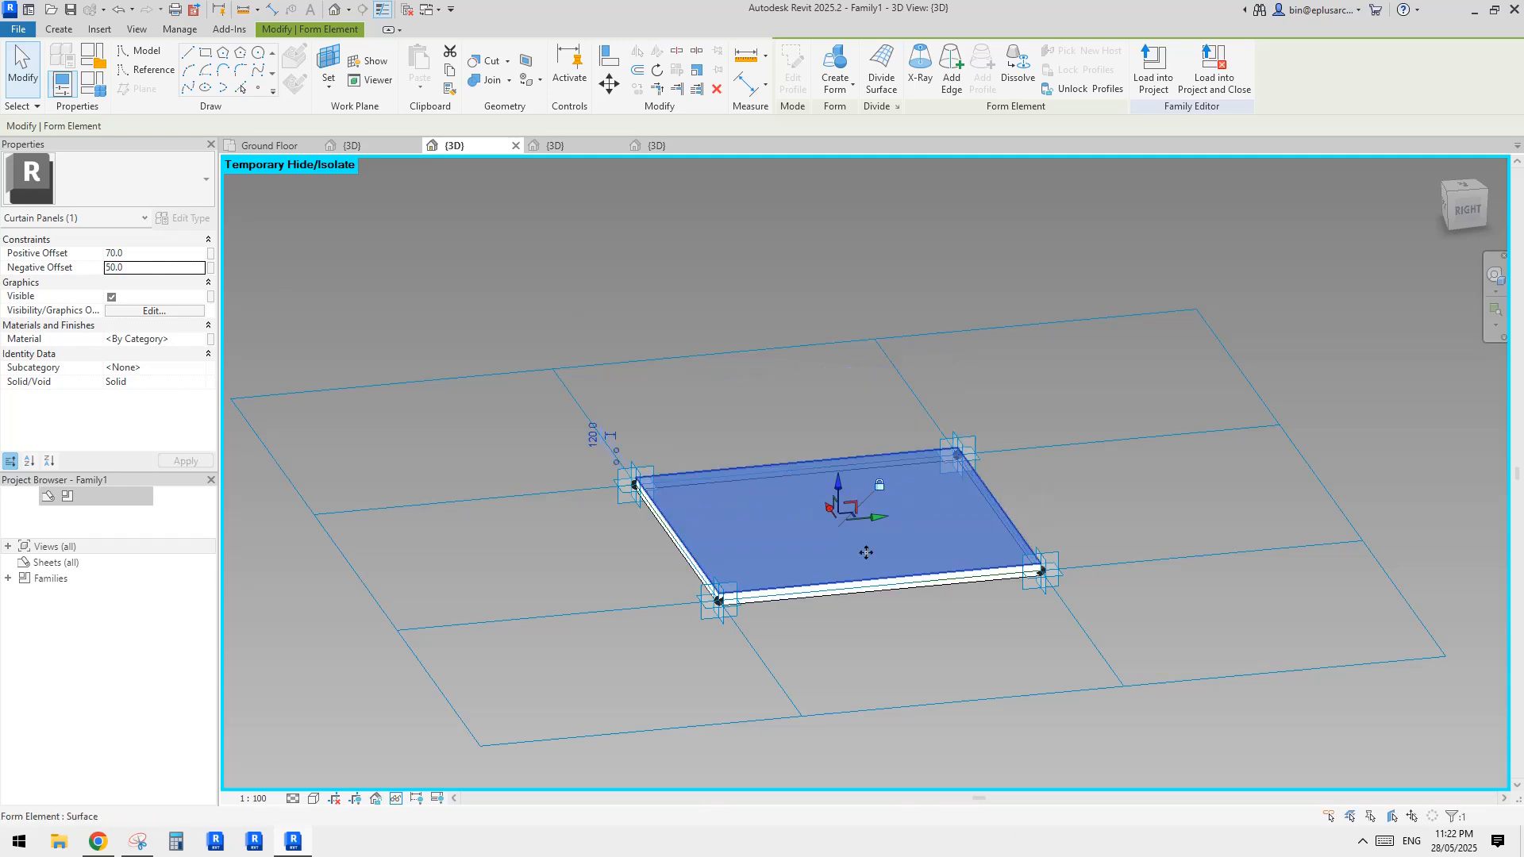
shift+middle_drag(877, 545, 930, 454)
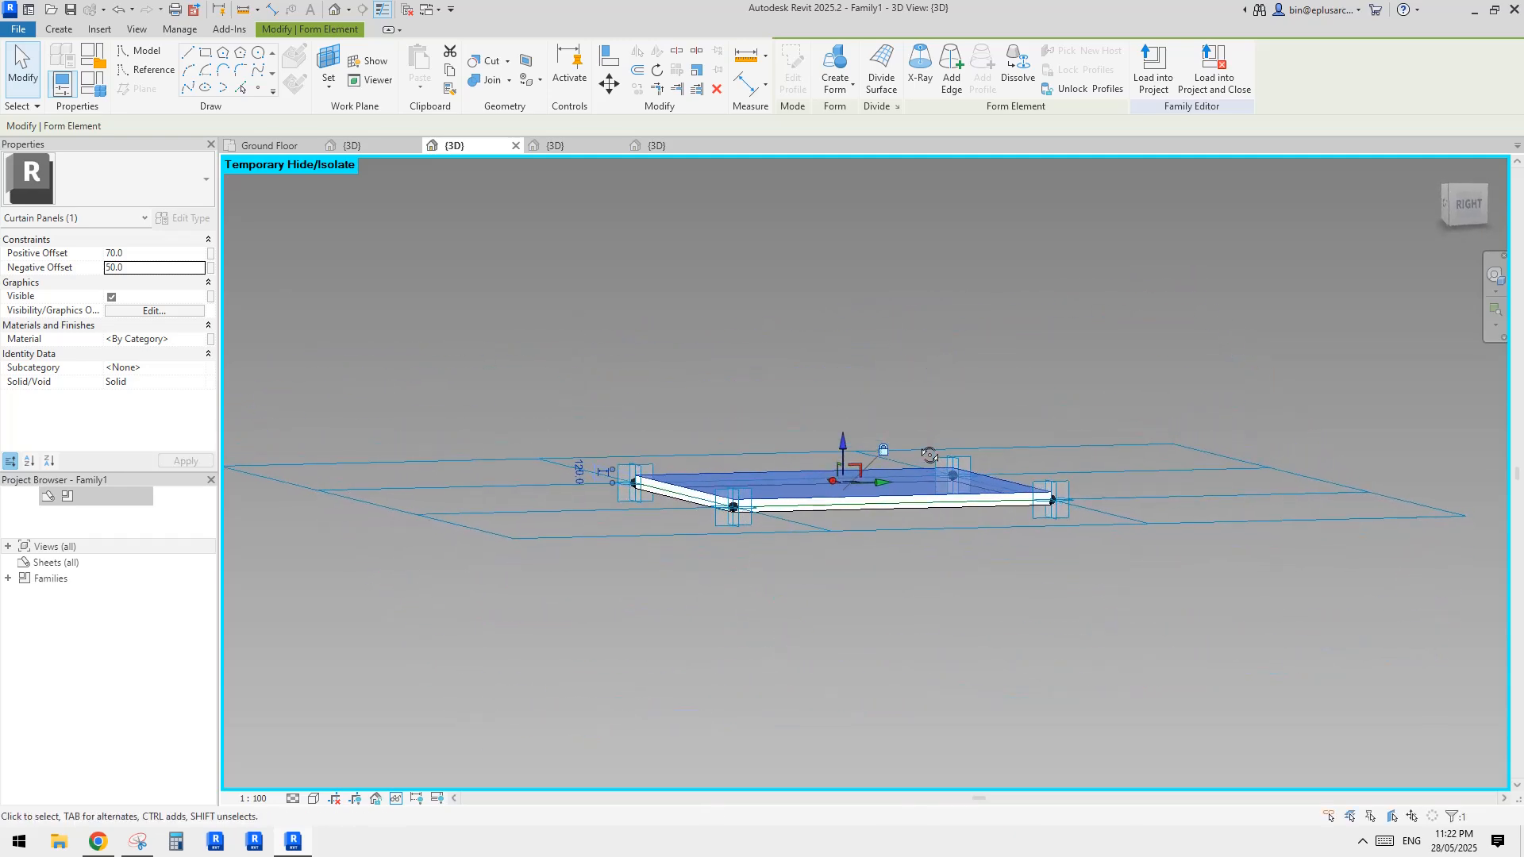
click(155, 268)
text(0)
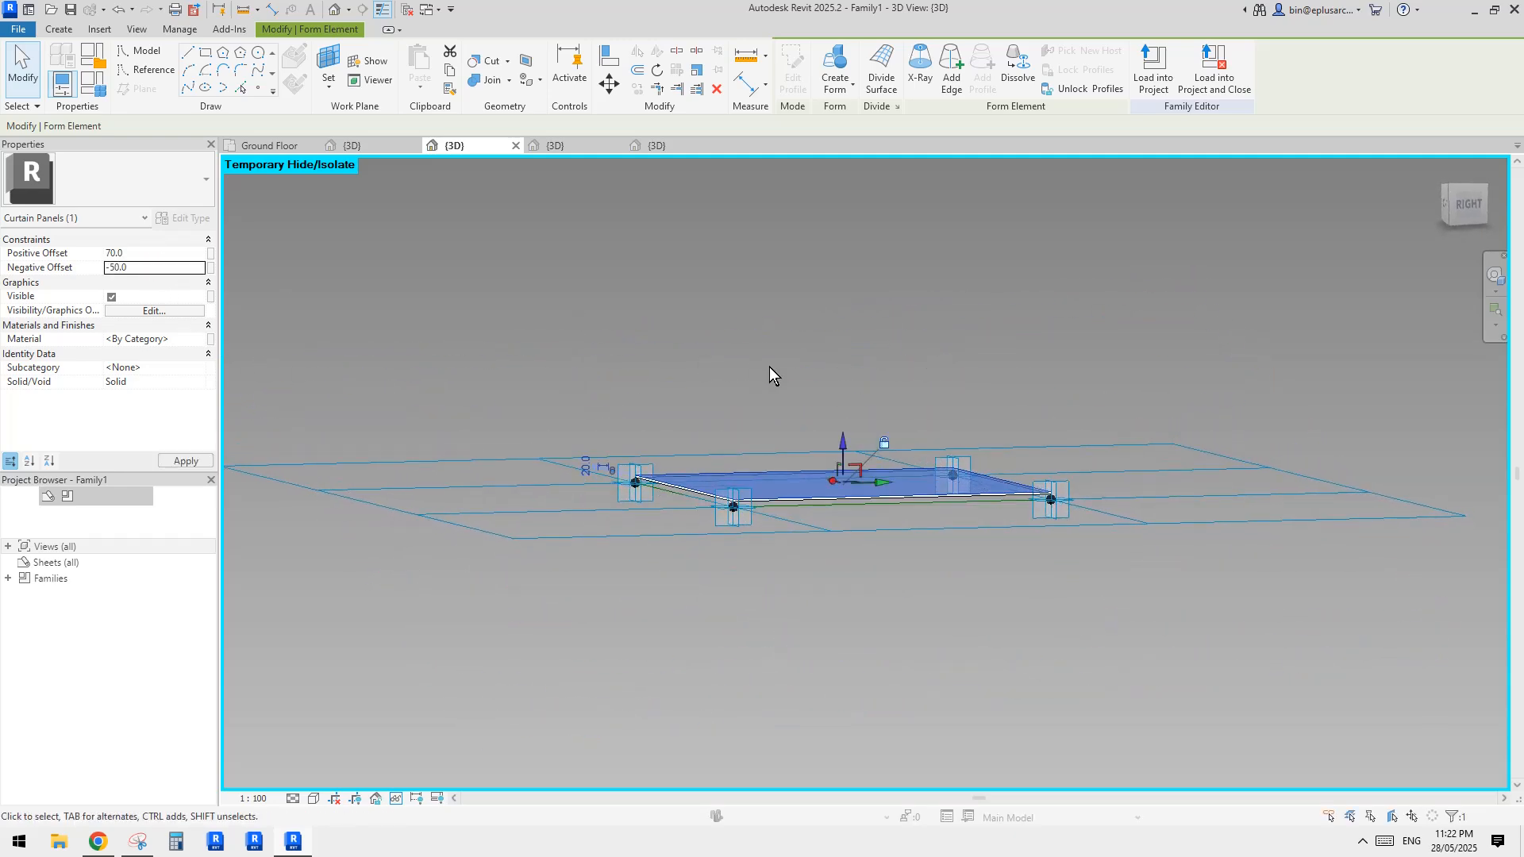
- Assign the Glass material to the thin panel form in the curtain panel family
scroll(823, 469, up, 6)
click(634, 554)
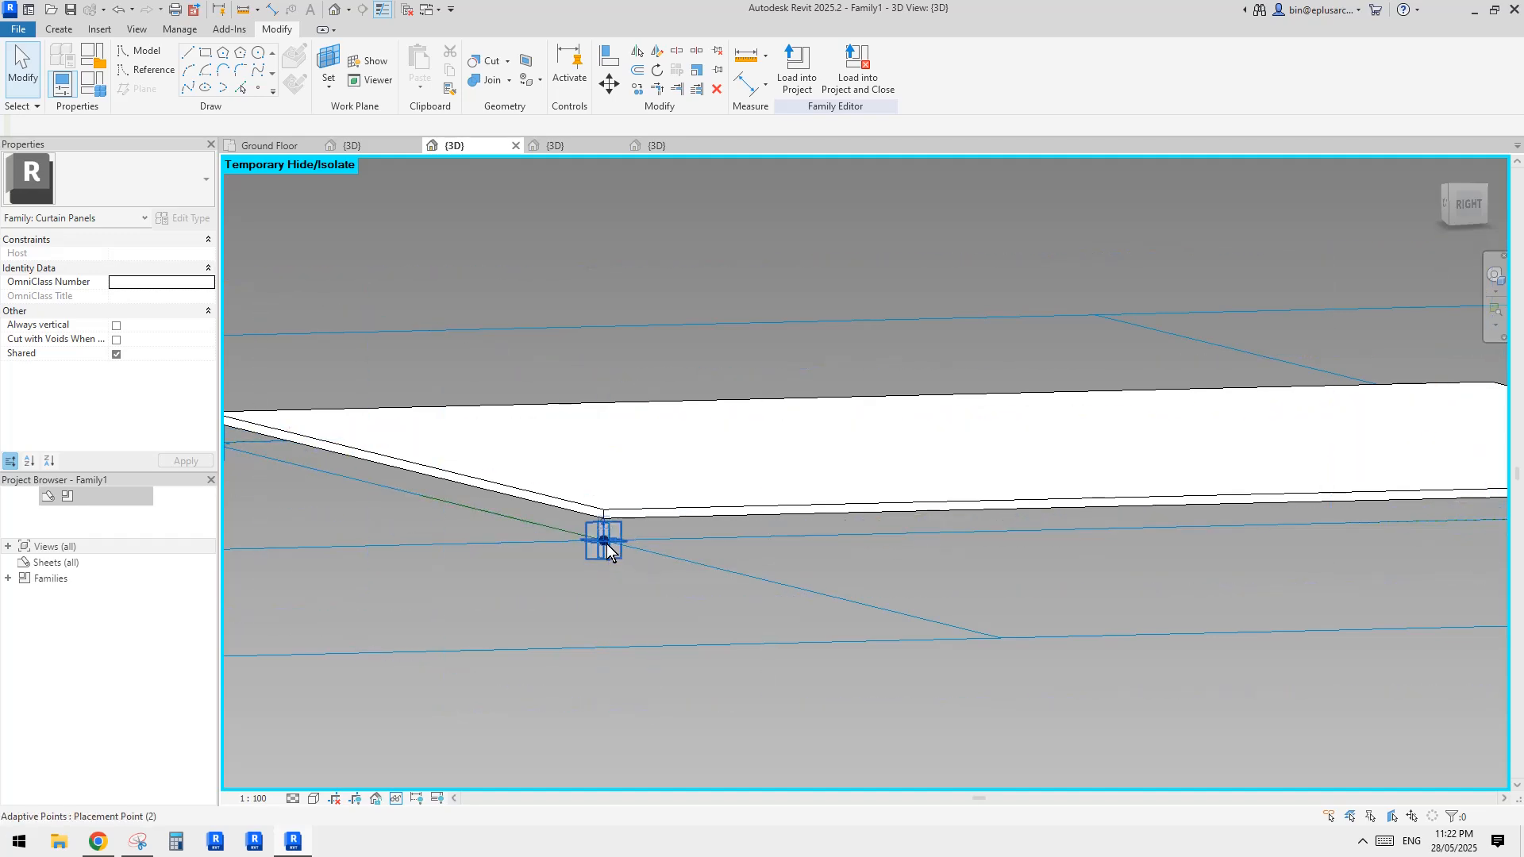
middle_drag(616, 526, 630, 535)
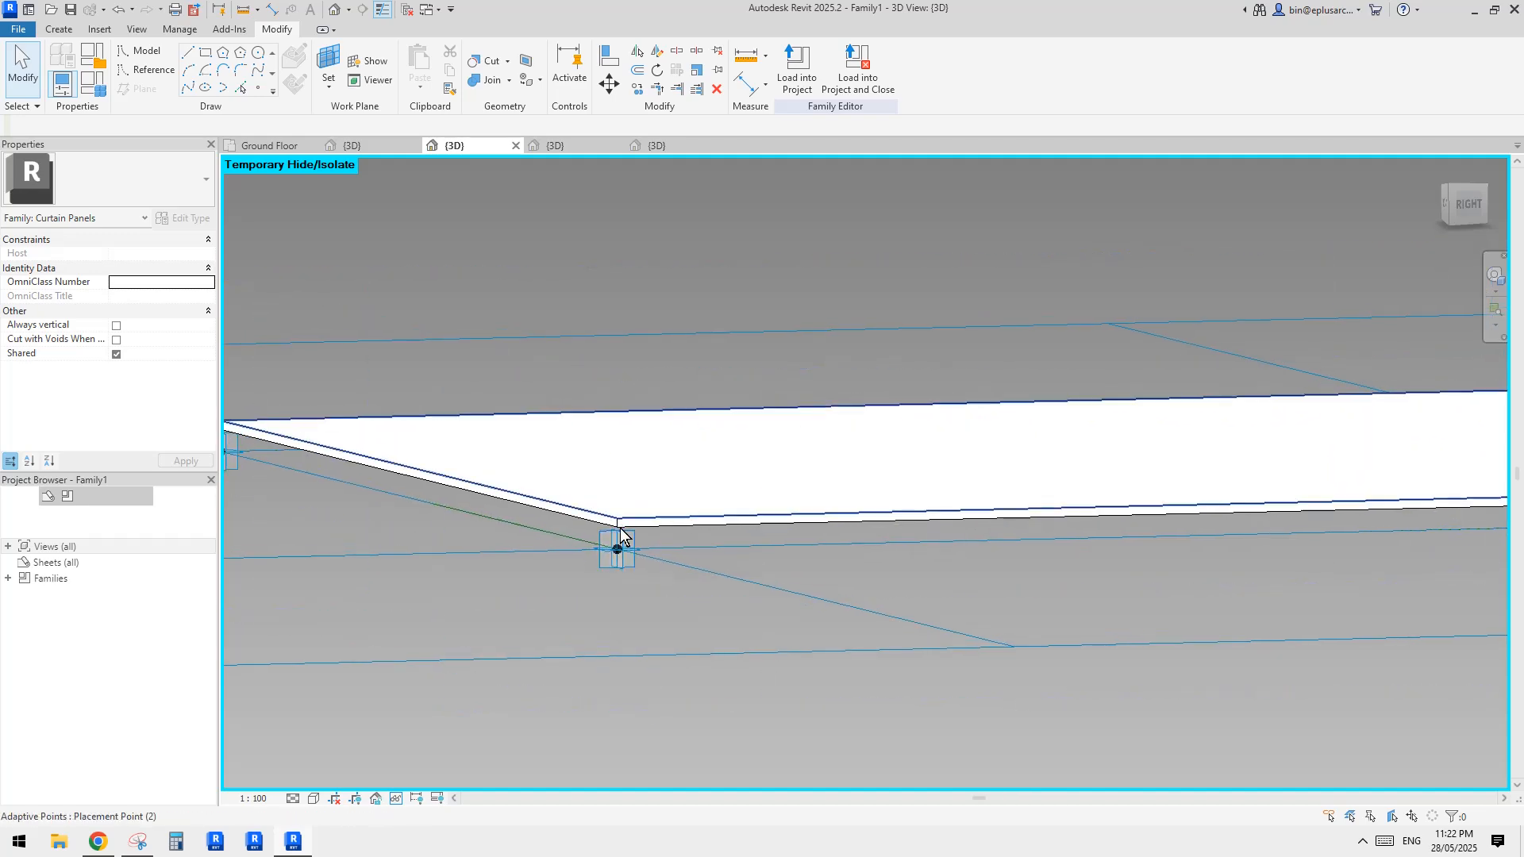
click(659, 489)
click(659, 487)
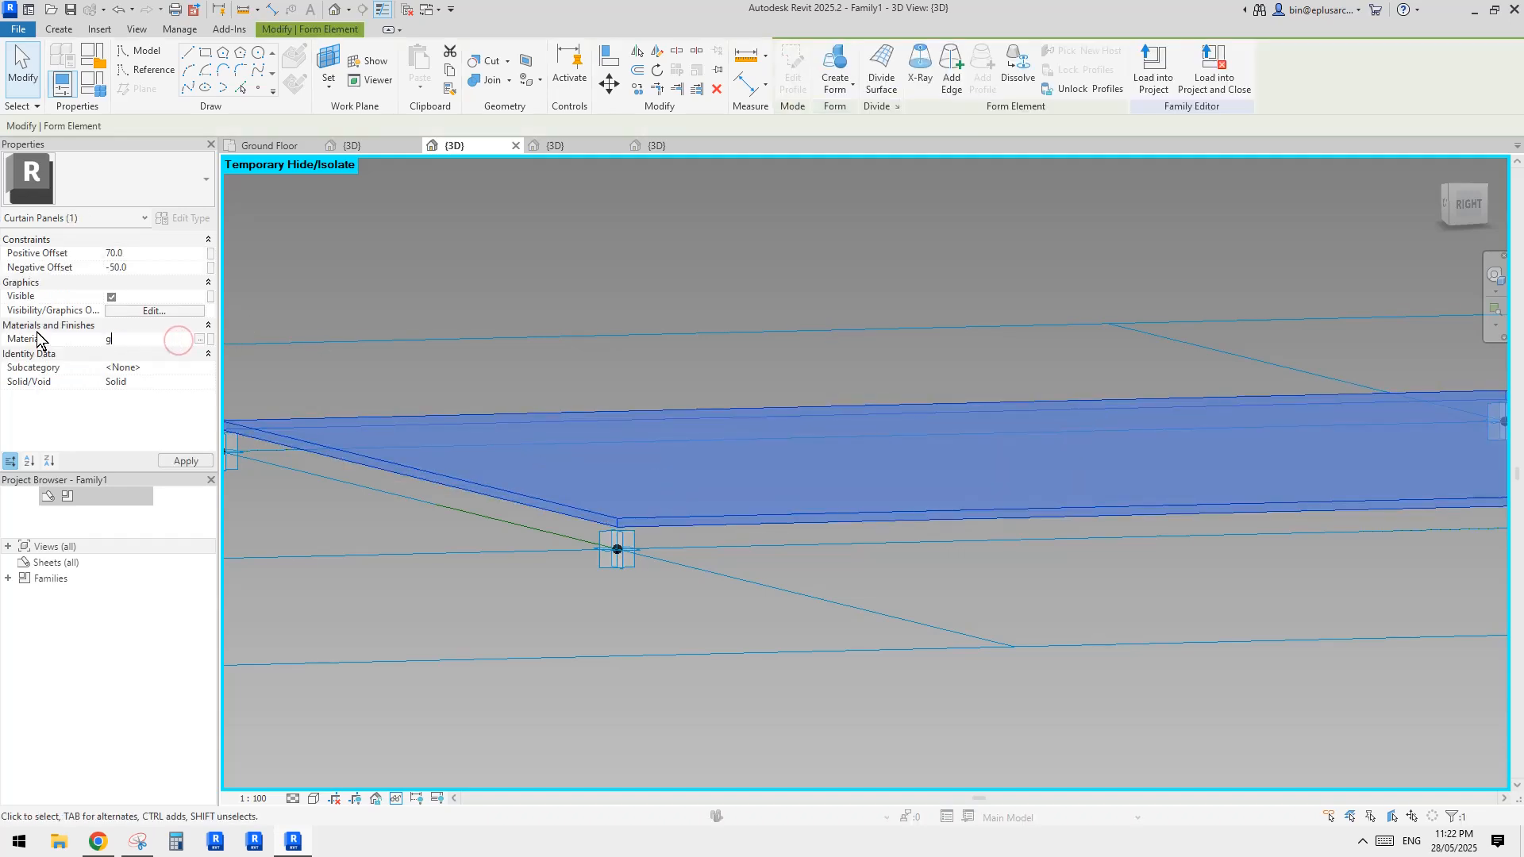
key(Escape)
scroll(792, 392, down, 5)
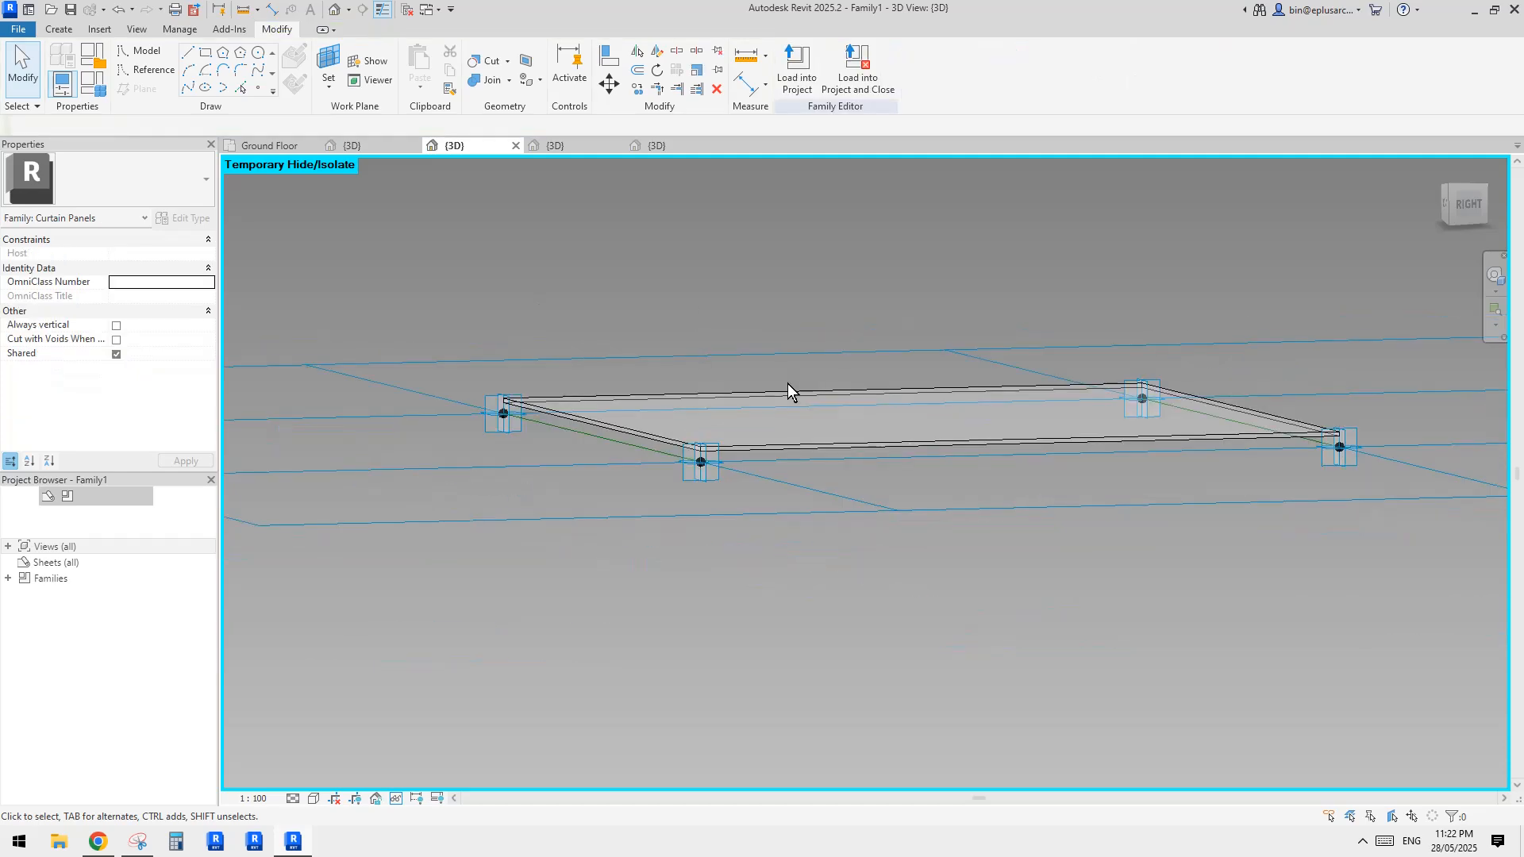
- Reset the temporary isolation to restore the tubes and load the glazed panel family into Project2
shift+middle_drag(792, 391, 834, 476)
scroll(869, 445, up, 3)
click(798, 72)
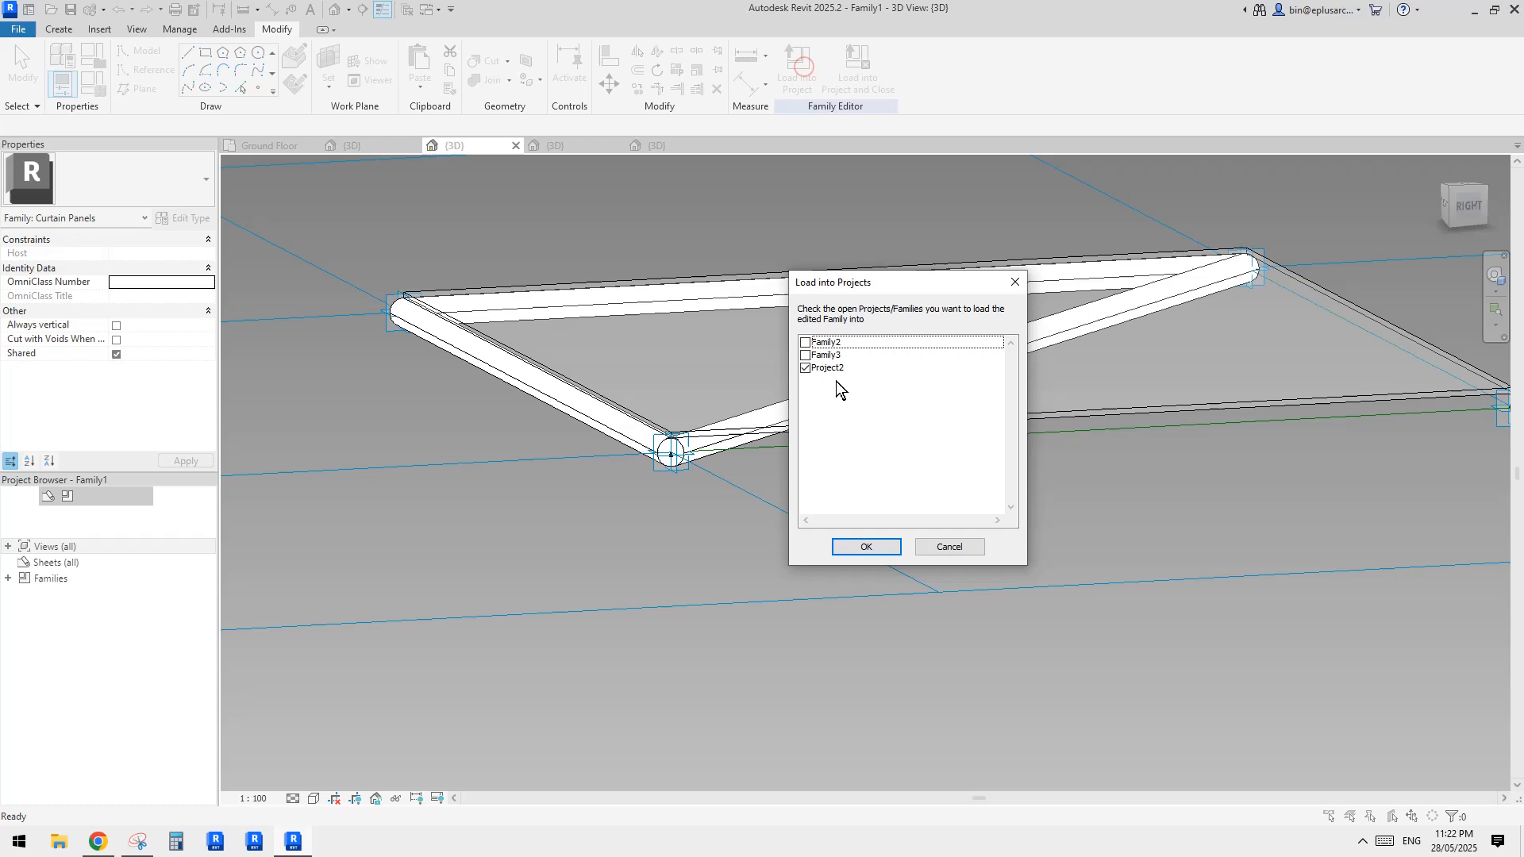
click(867, 546)
click(782, 371)
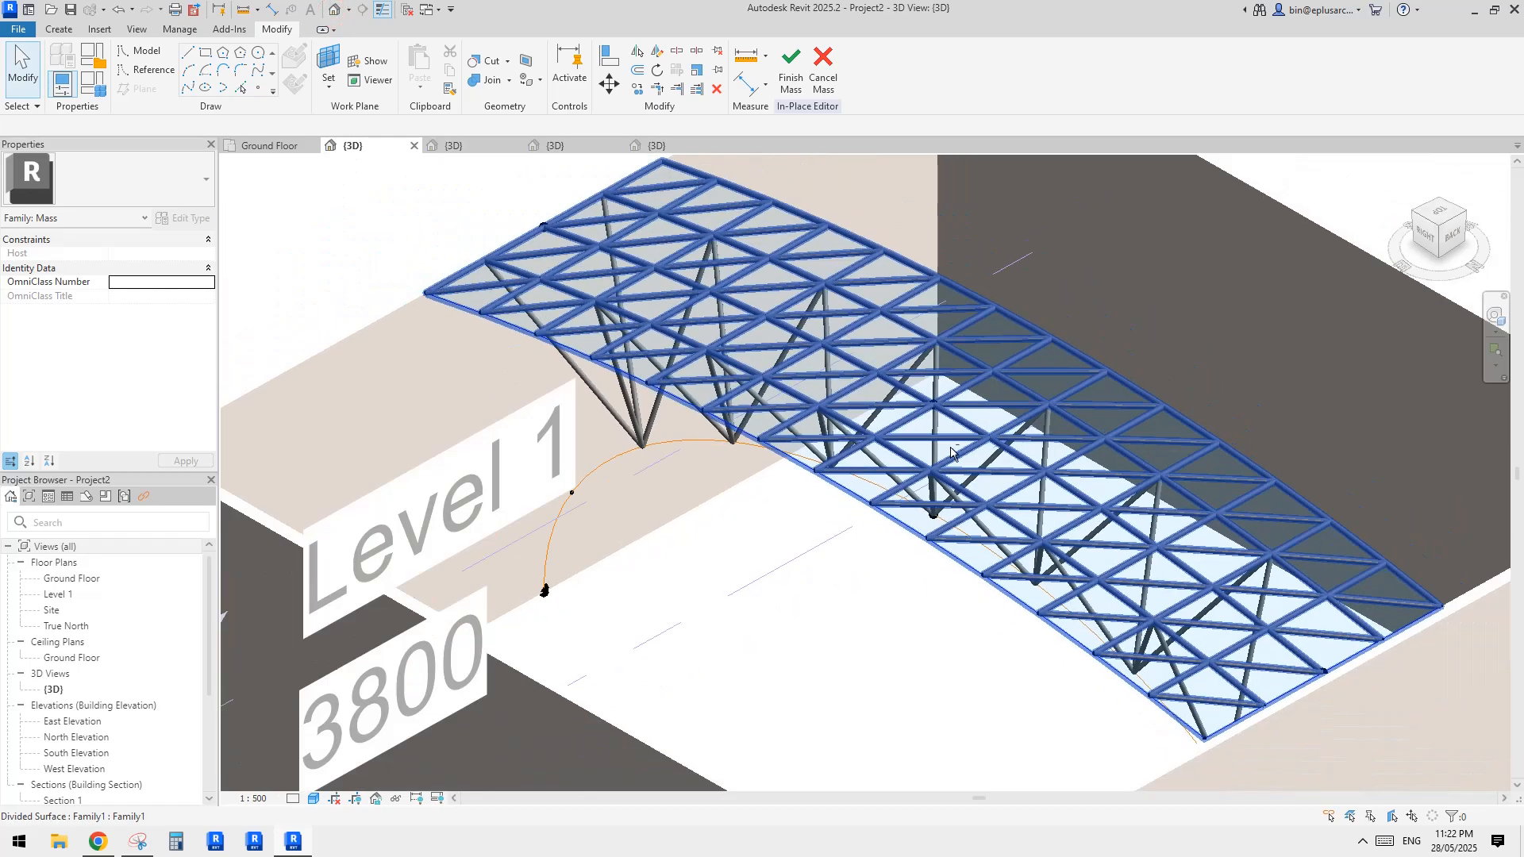
- In the Family1 panel family, lower the glass below the tubes with a negative offset of 50 and a negative value for the positive offset
shift+middle_drag(950, 452, 1246, 546)
shift+middle_drag(1178, 428, 1042, 538)
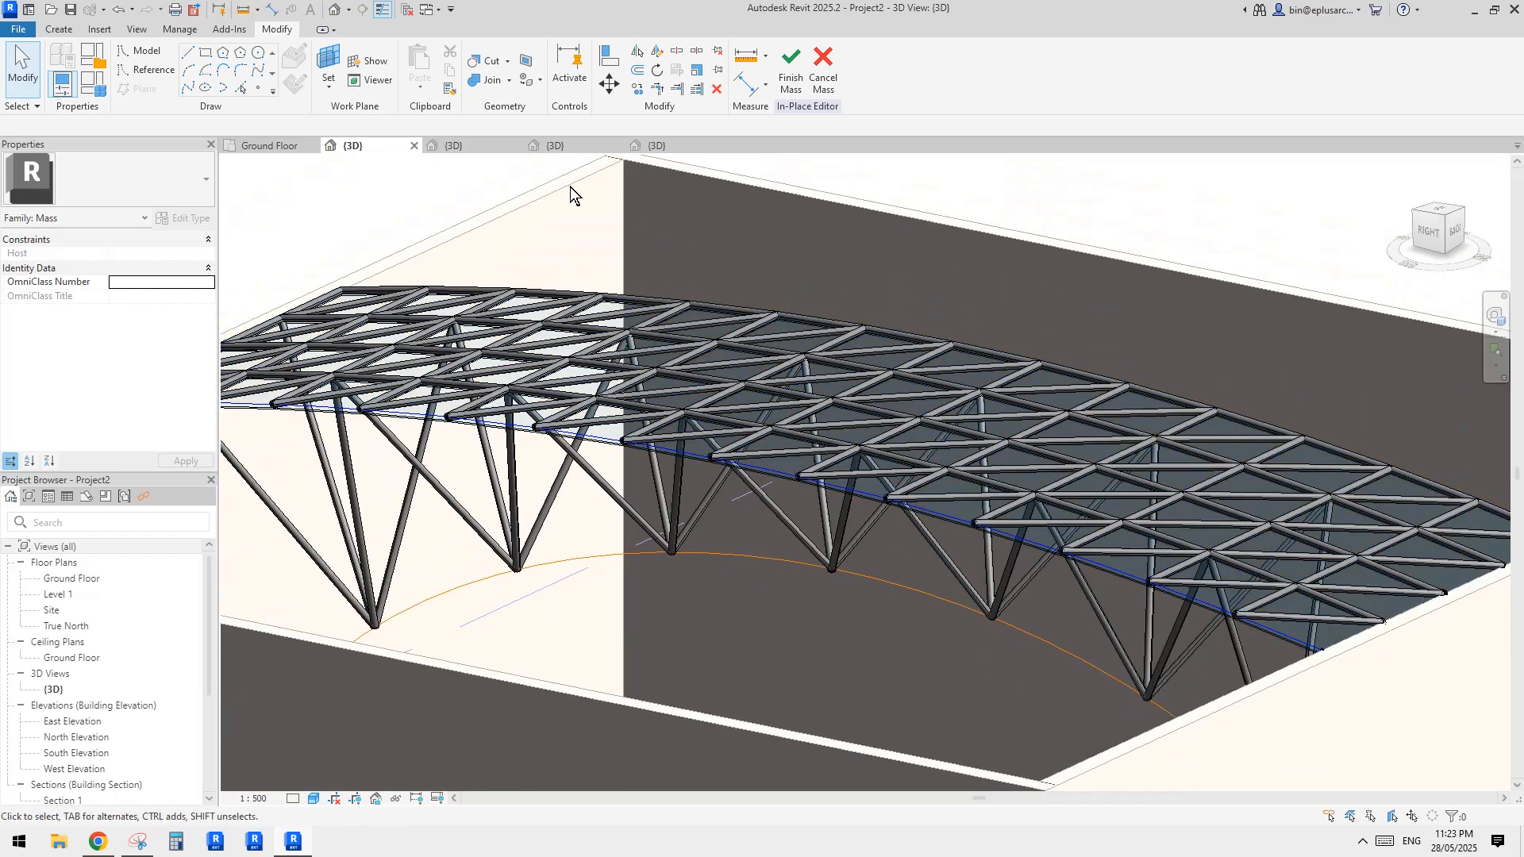
click(491, 146)
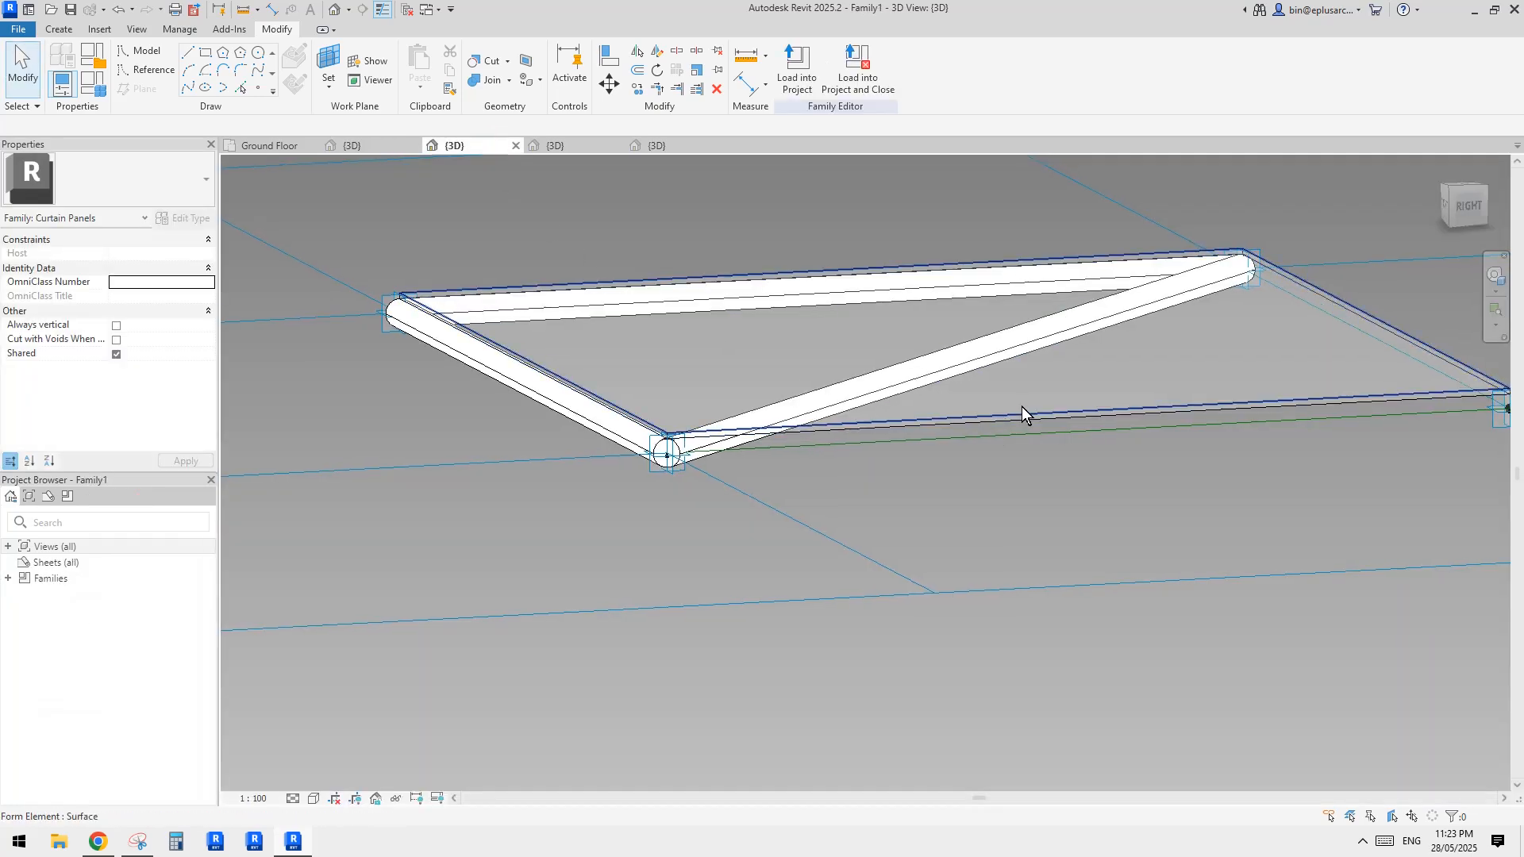
click(1021, 405)
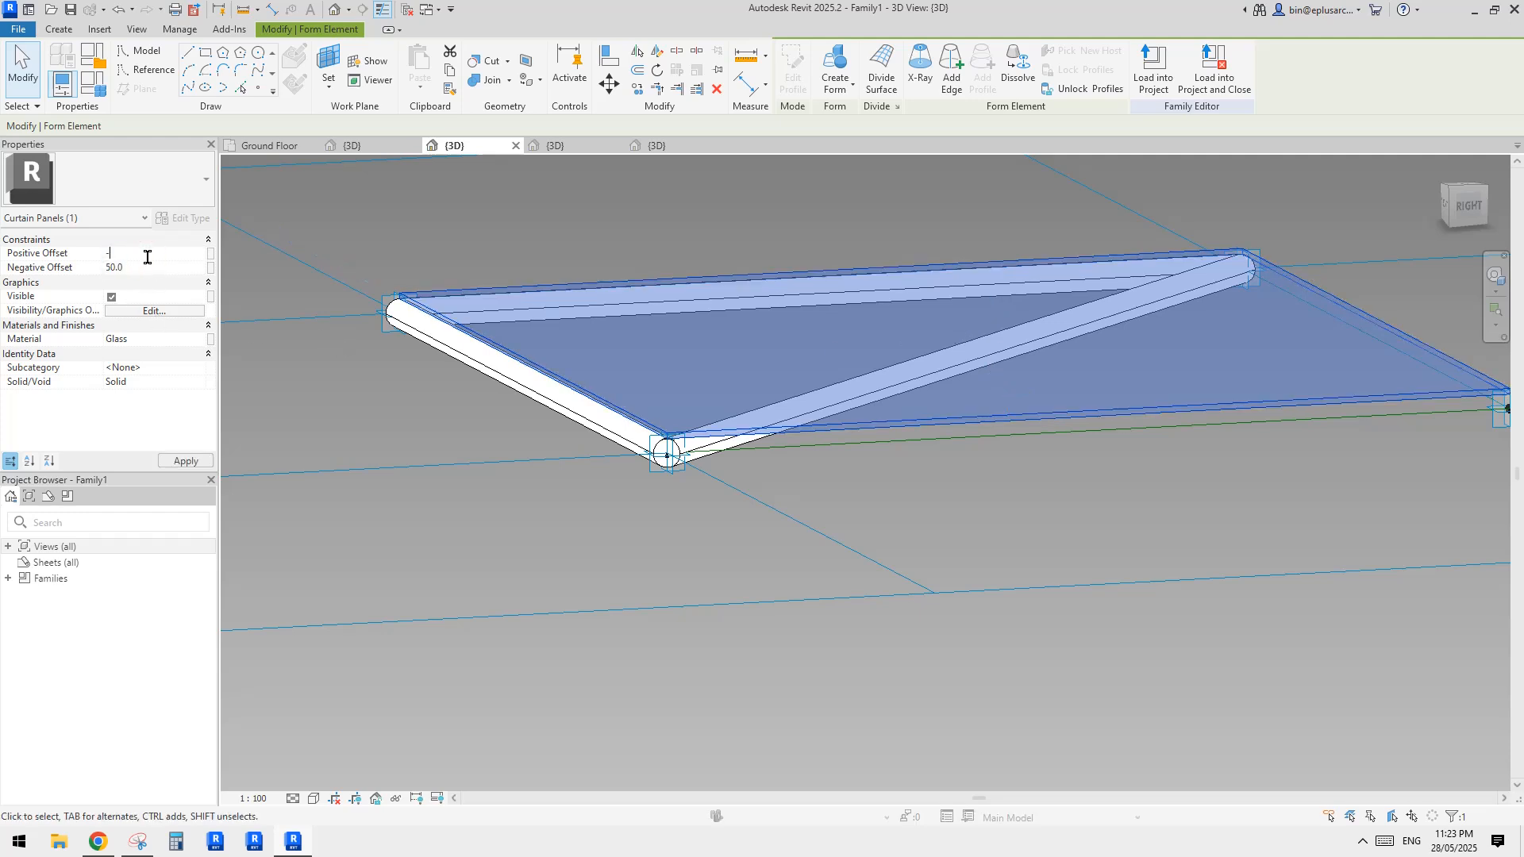
key(Escape)
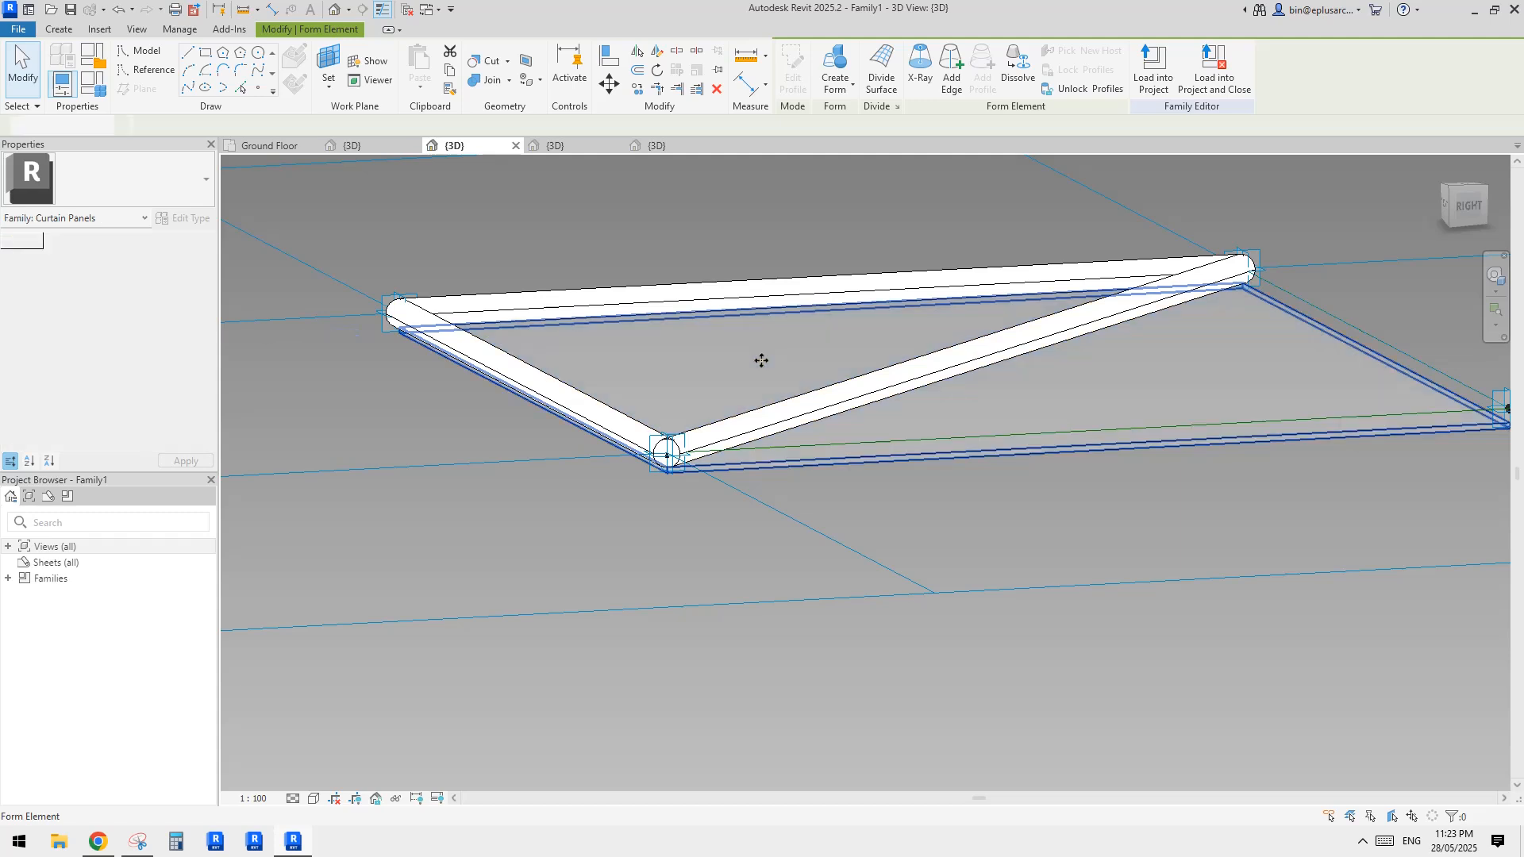
- Load the panel family with the lowered glass into Project2, updating the canopy
click(808, 60)
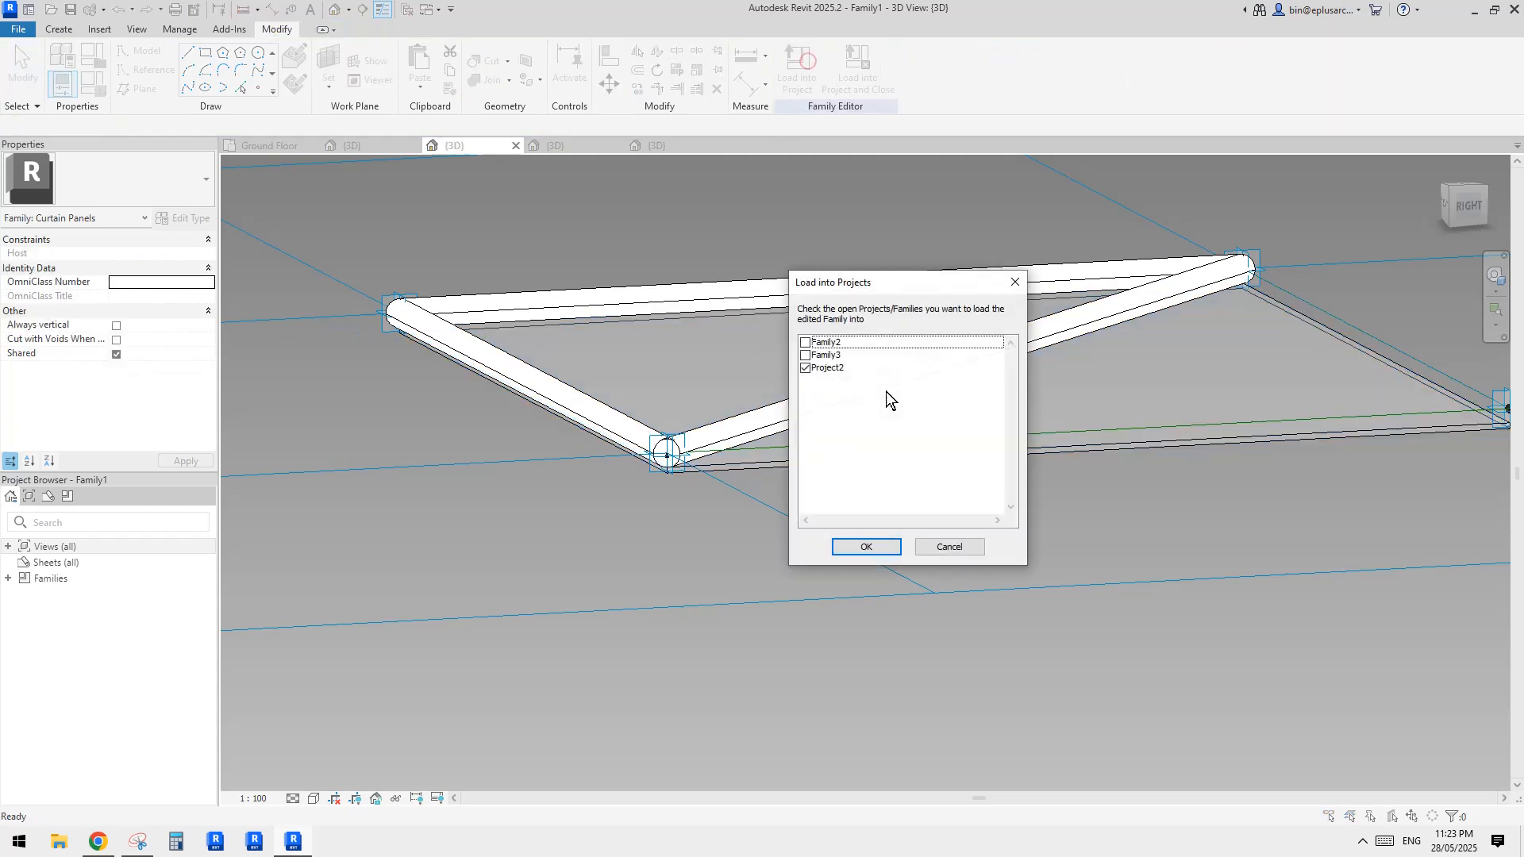
click(879, 551)
click(709, 379)
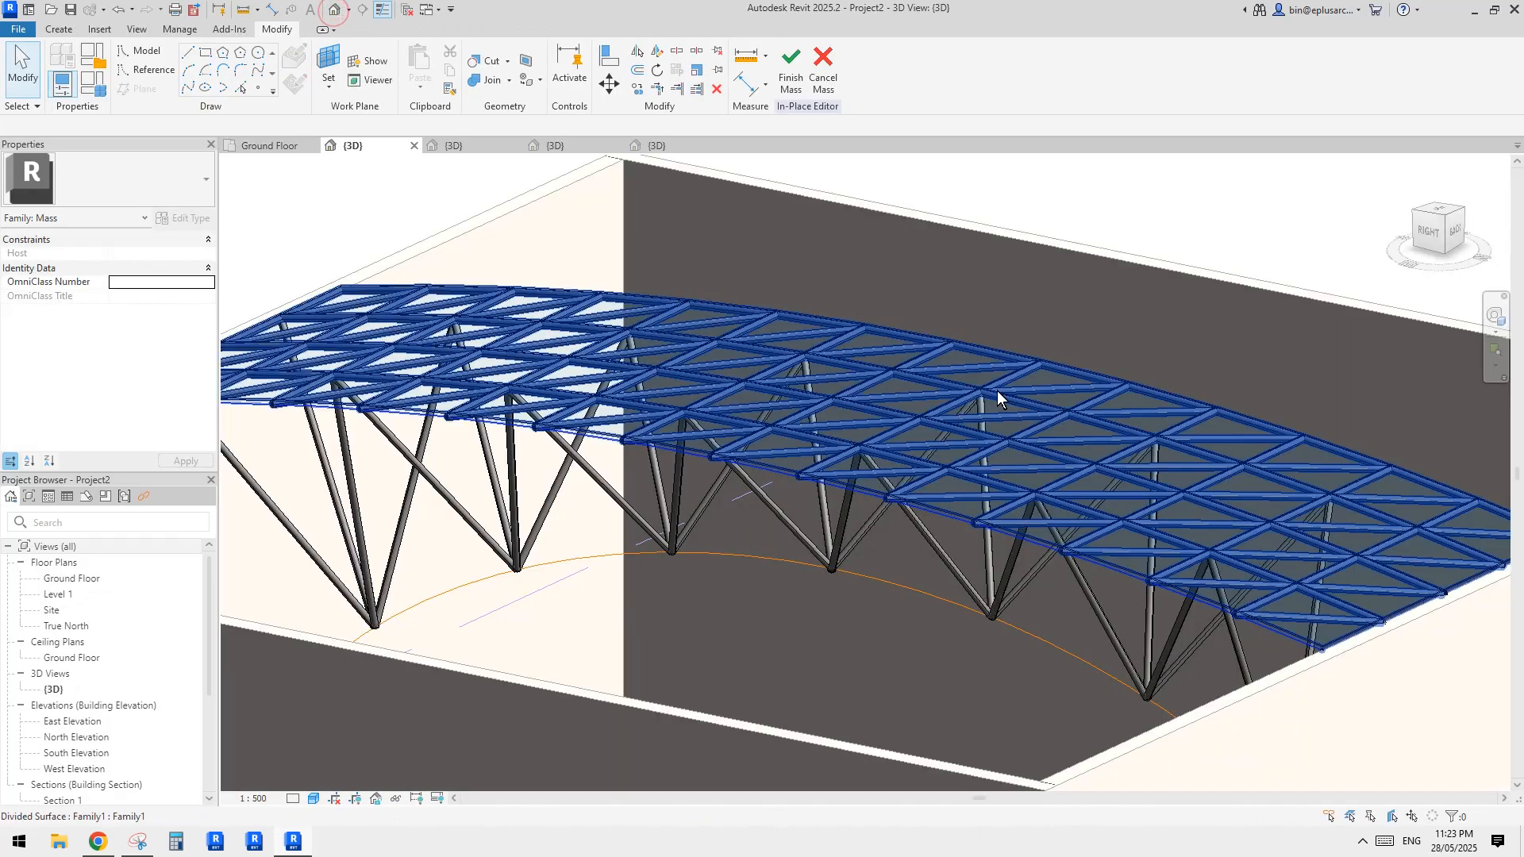
- Set the diameter parameter D of all three tubes in the Family1 panel to 75
shift+middle_drag(997, 391, 963, 252)
shift+middle_drag(954, 335, 918, 450)
scroll(1022, 558, up, 3)
scroll(976, 546, down, 4)
scroll(969, 437, up, 5)
scroll(973, 416, up, 1)
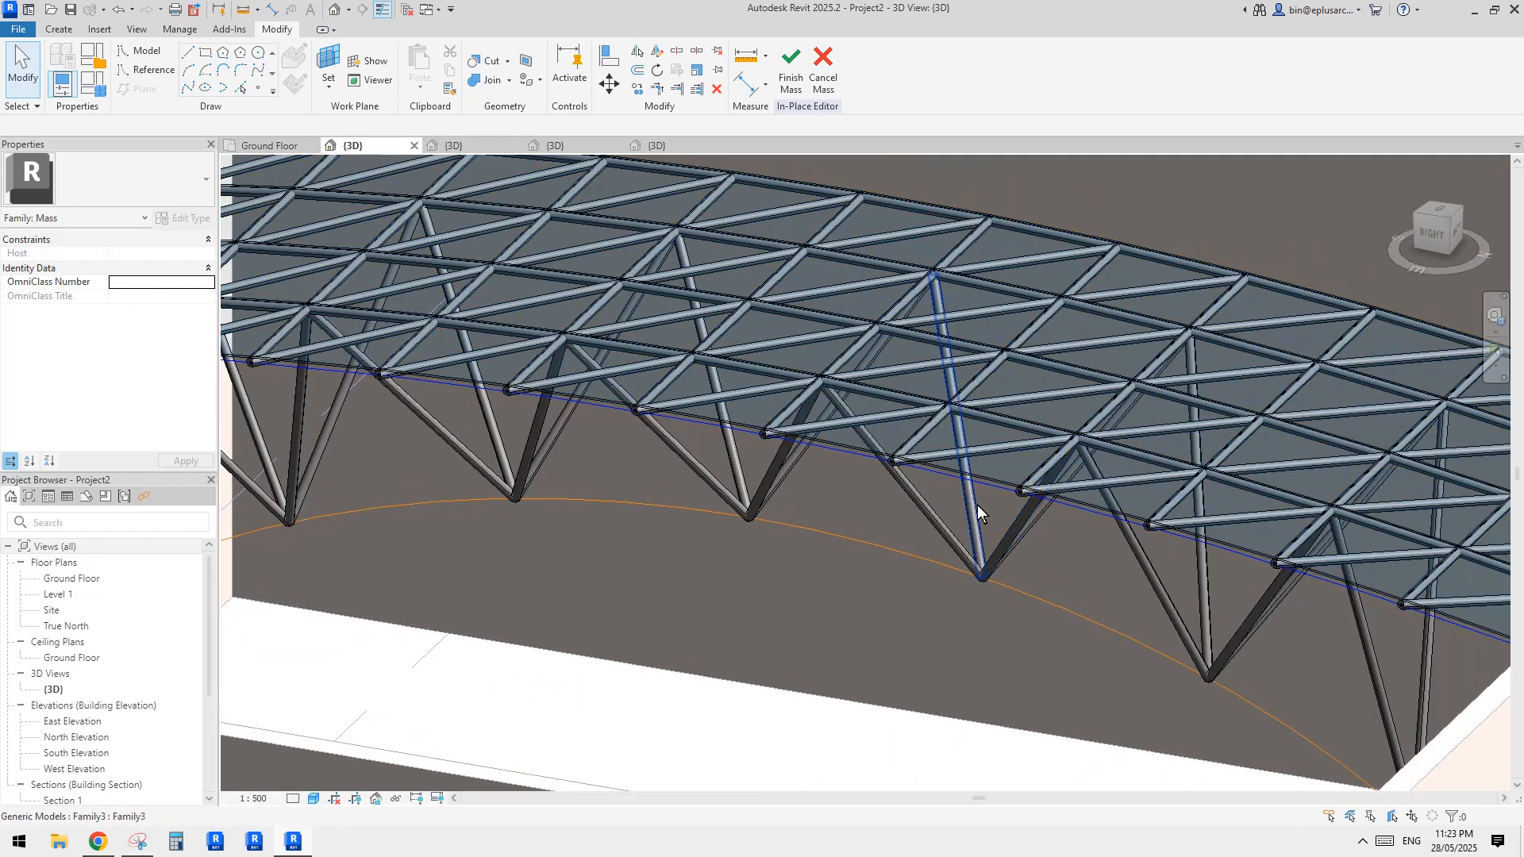
middle_drag(977, 502, 971, 520)
click(503, 153)
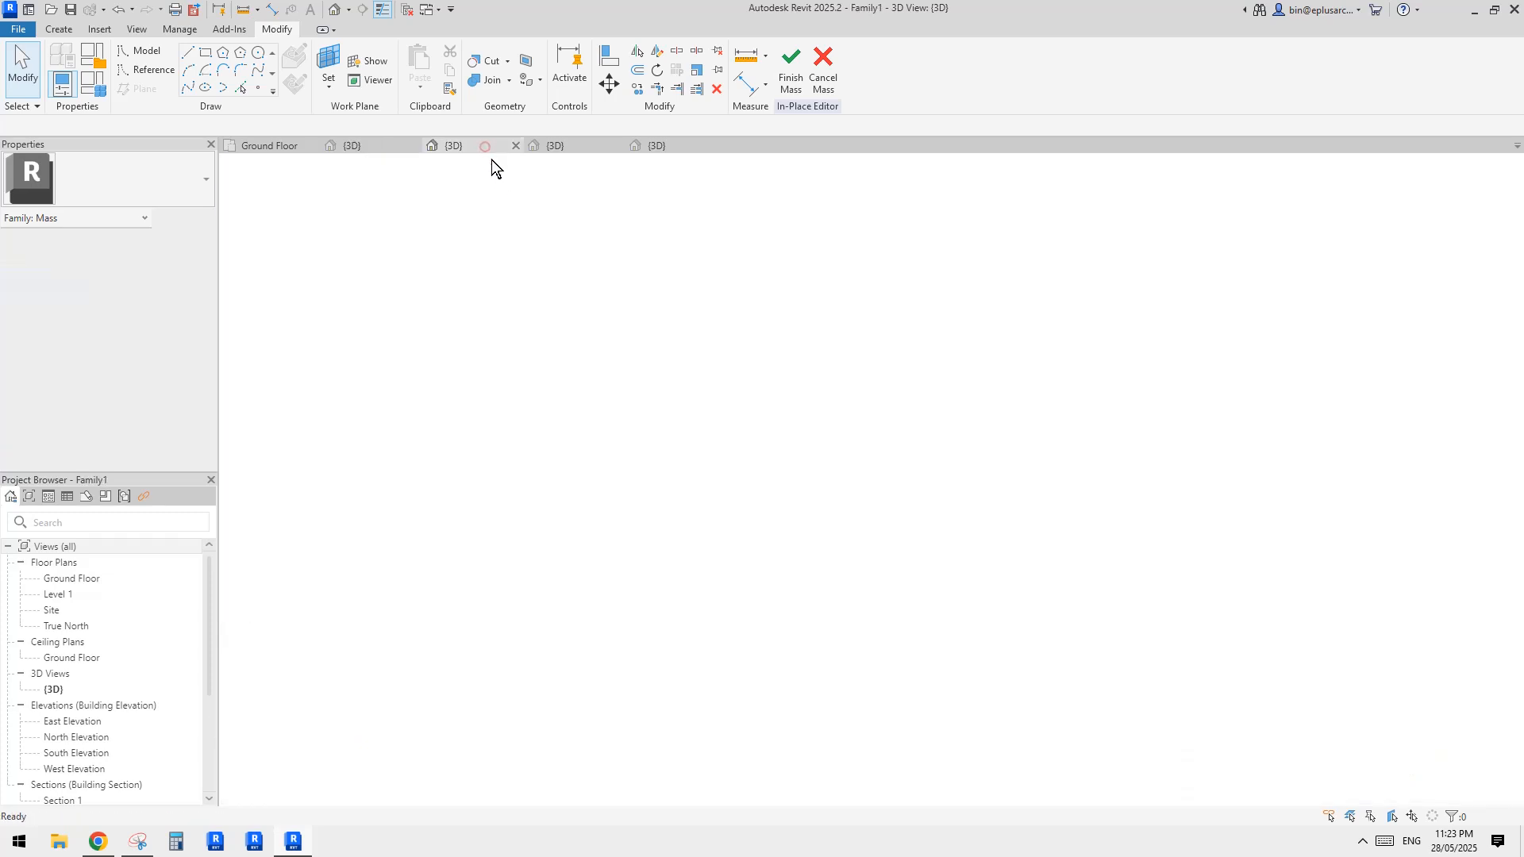
click(862, 393)
key(Tab)
click(862, 393)
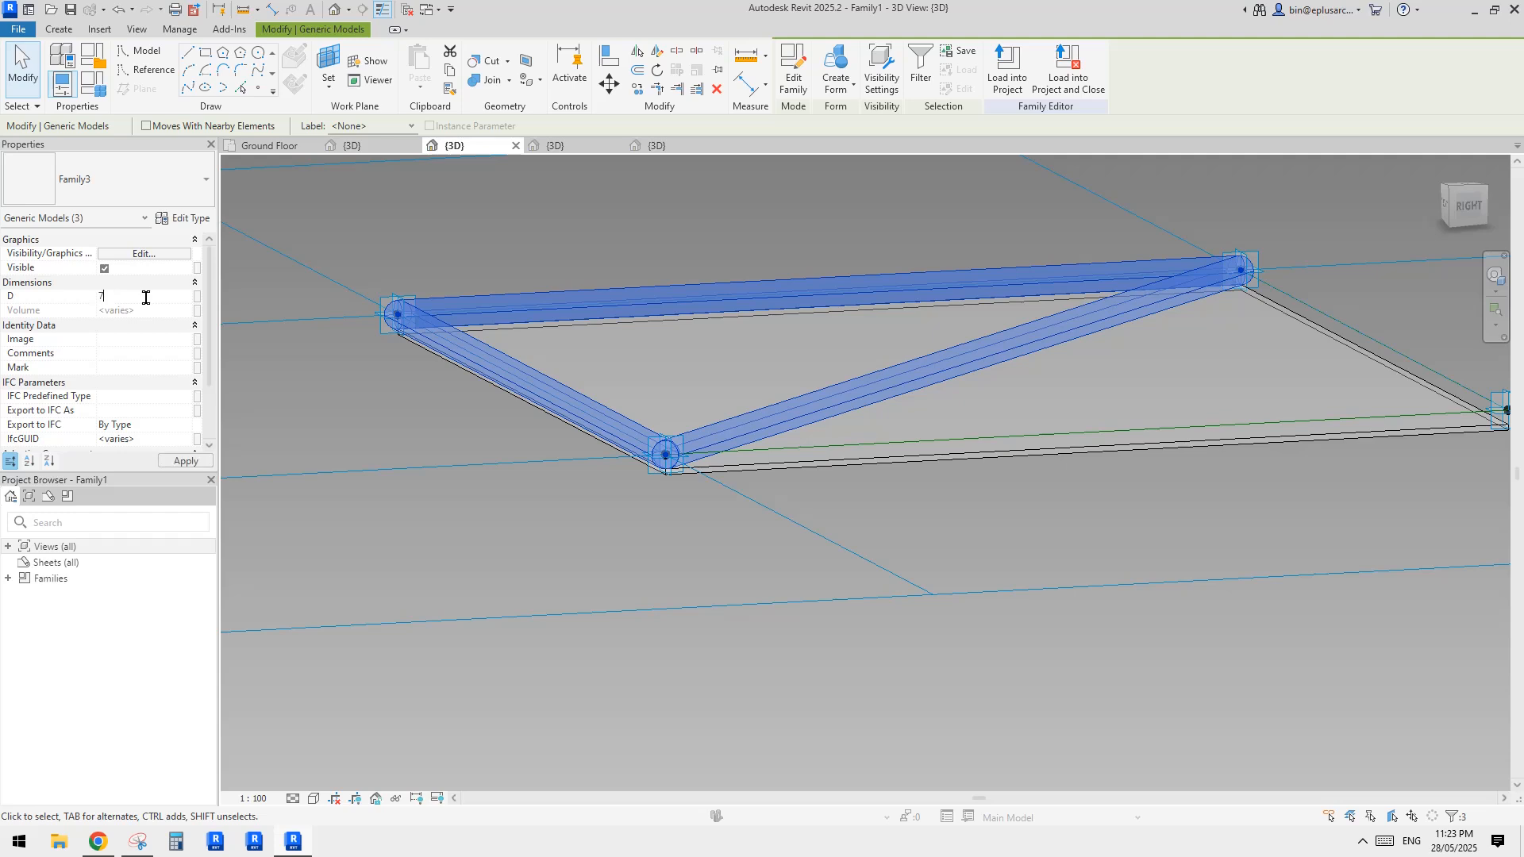
key(Return)
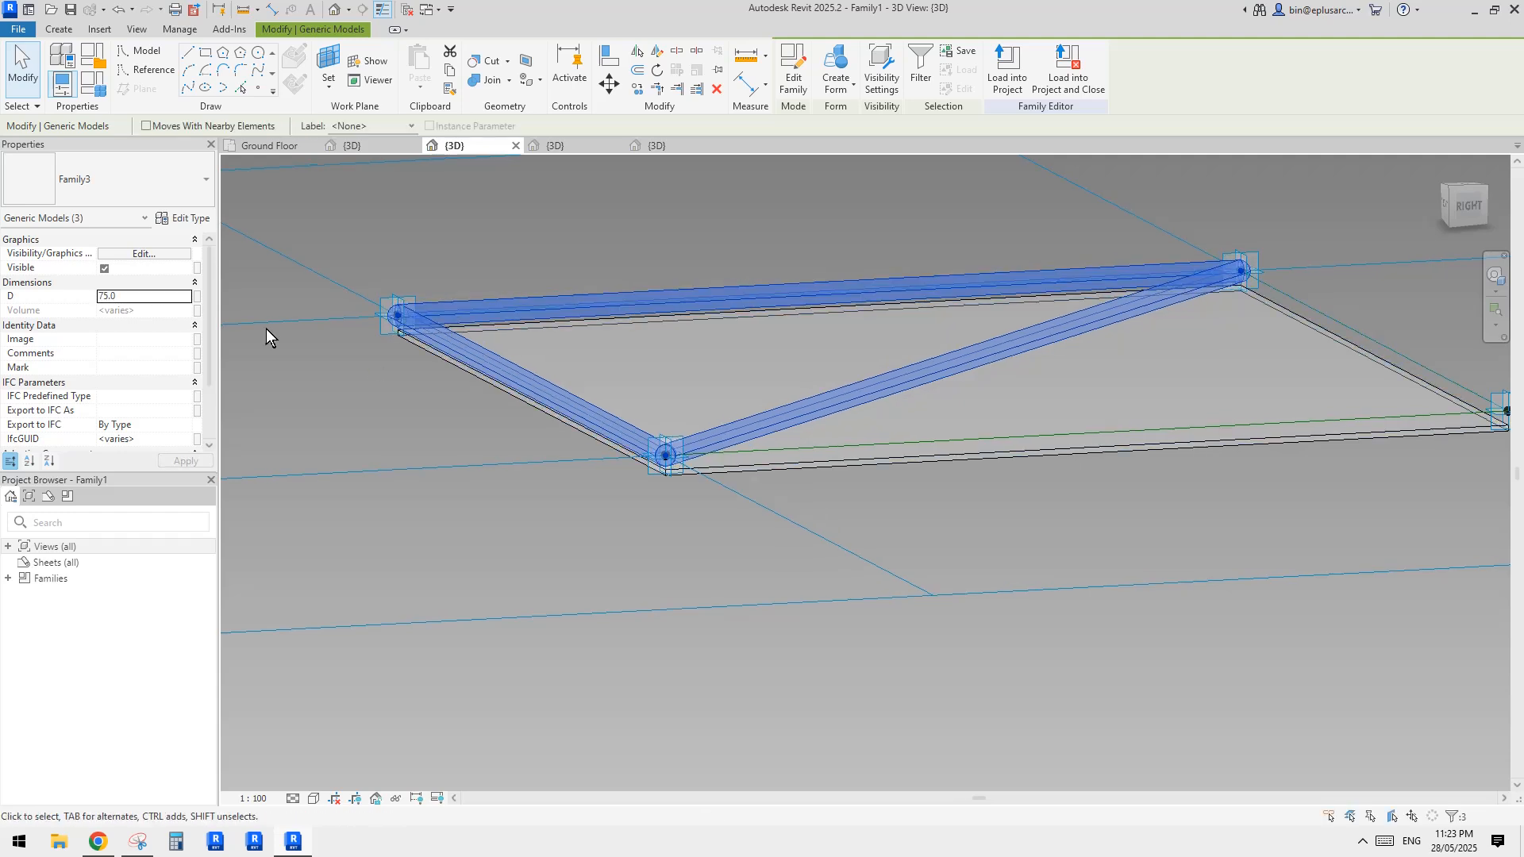
- Load the panel family with the thinner tubes into Project2
click(1006, 80)
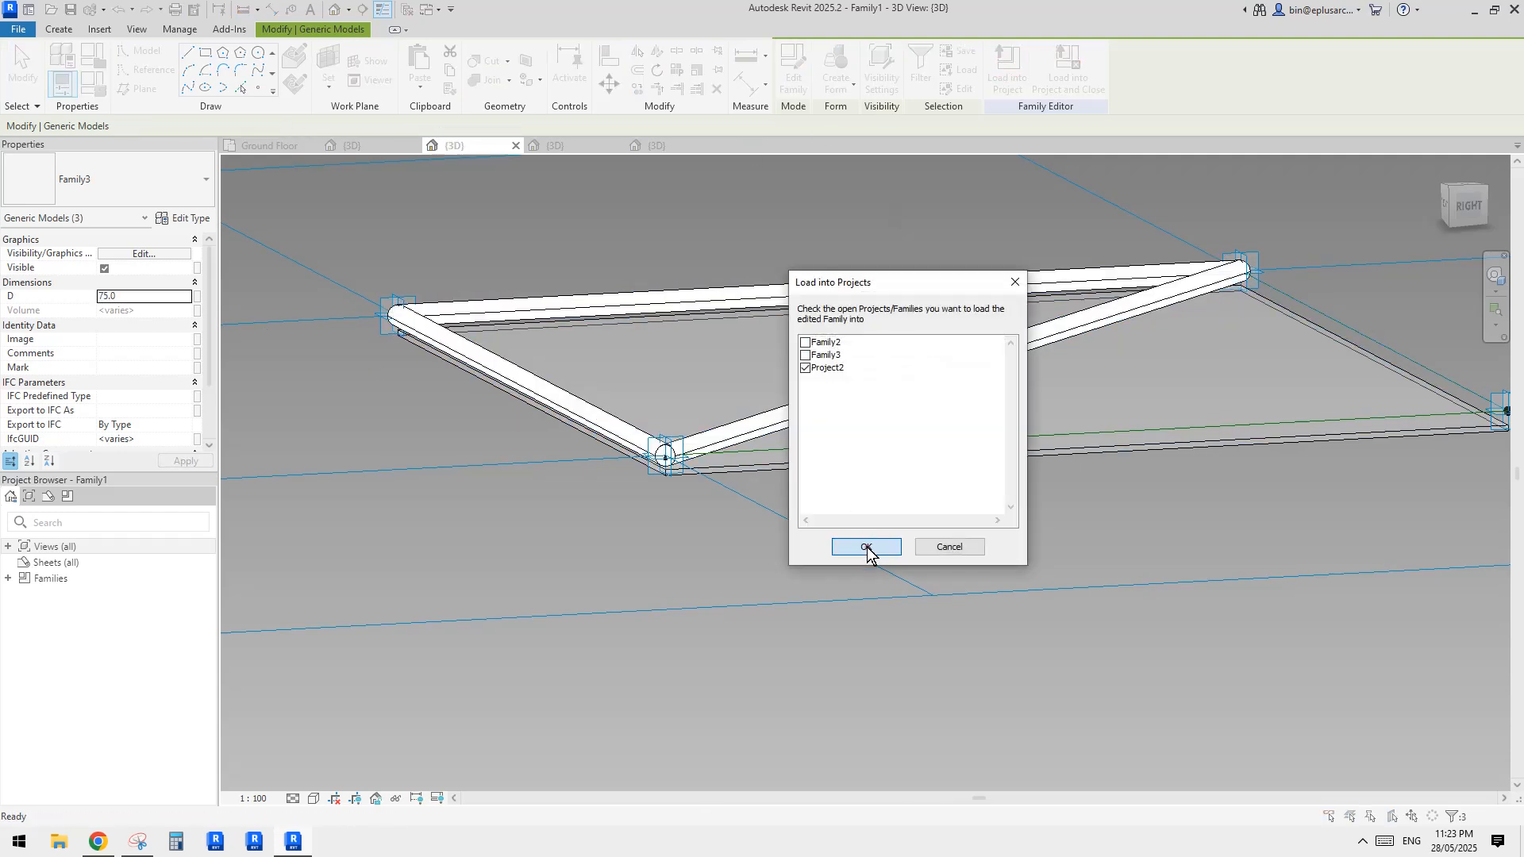
click(866, 548)
click(772, 371)
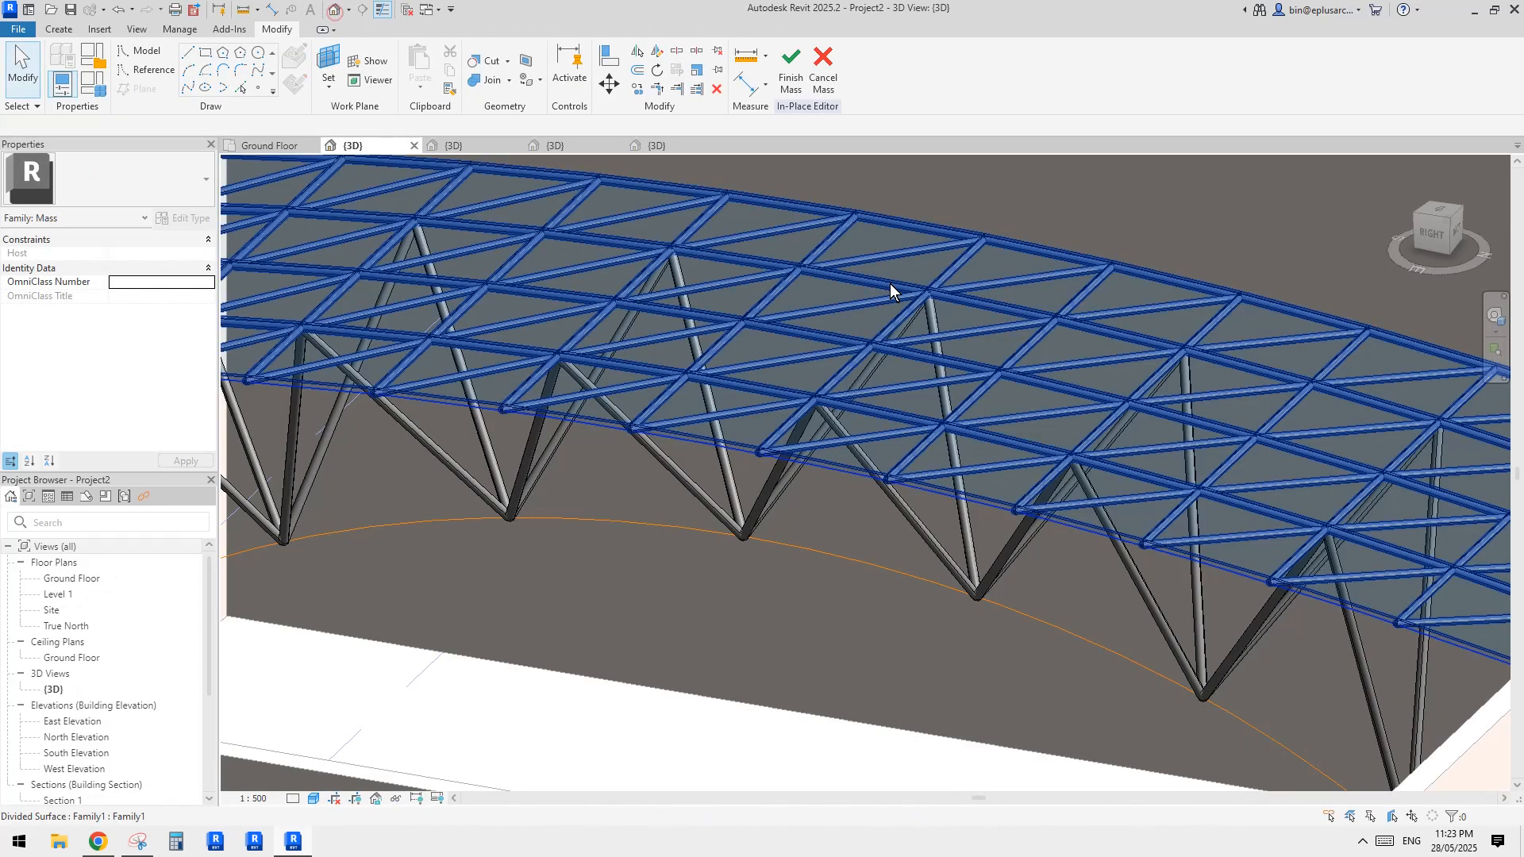
- Load the tube family Family3 into Project2 and return to the project's 3D view
shift+middle_drag(960, 356, 932, 409)
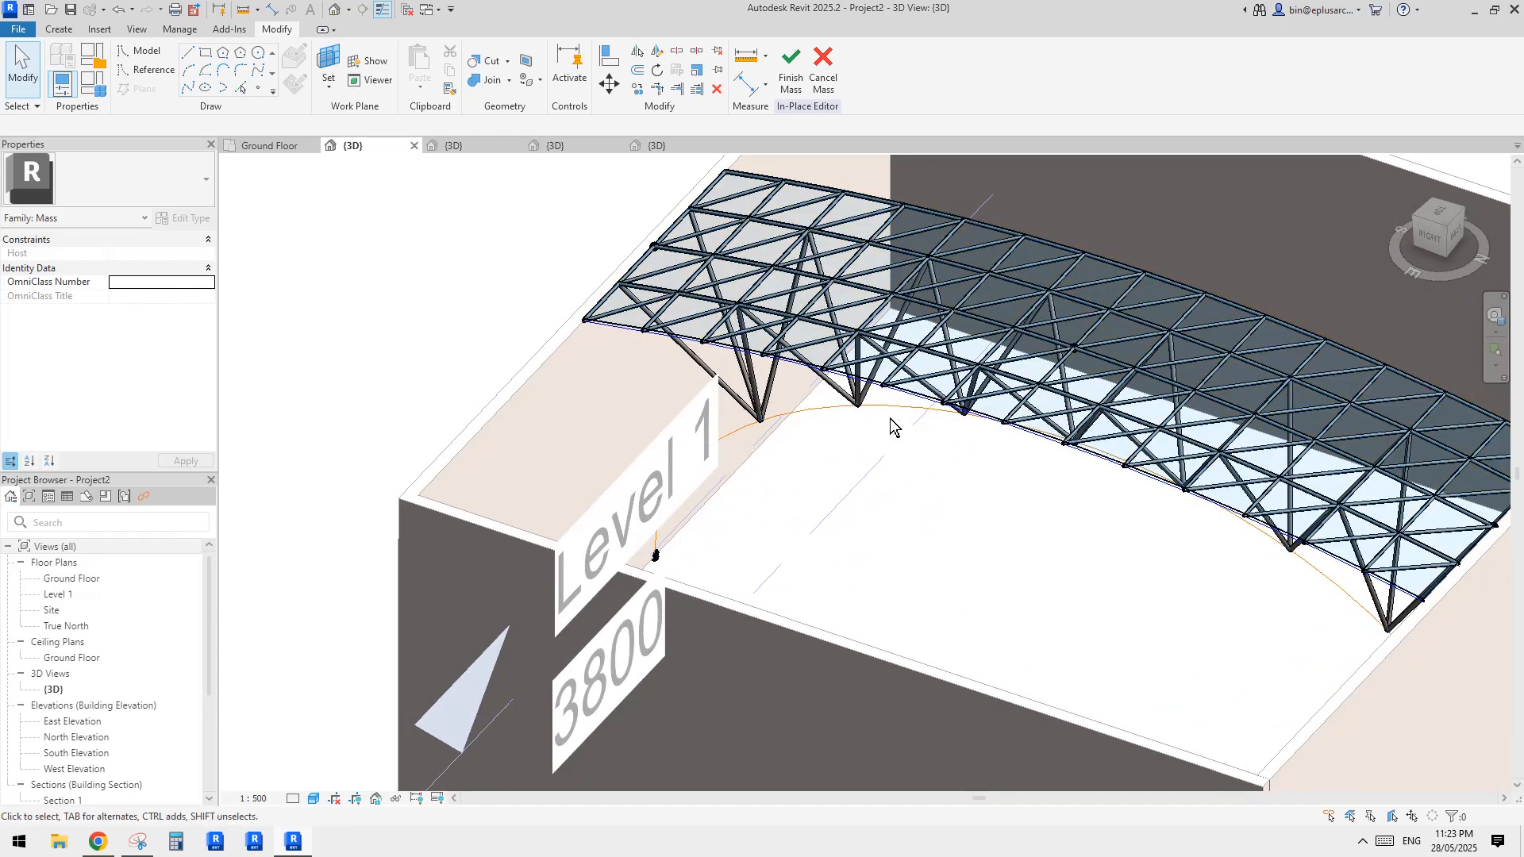
shift+middle_drag(892, 425, 795, 459)
scroll(865, 473, up, 1)
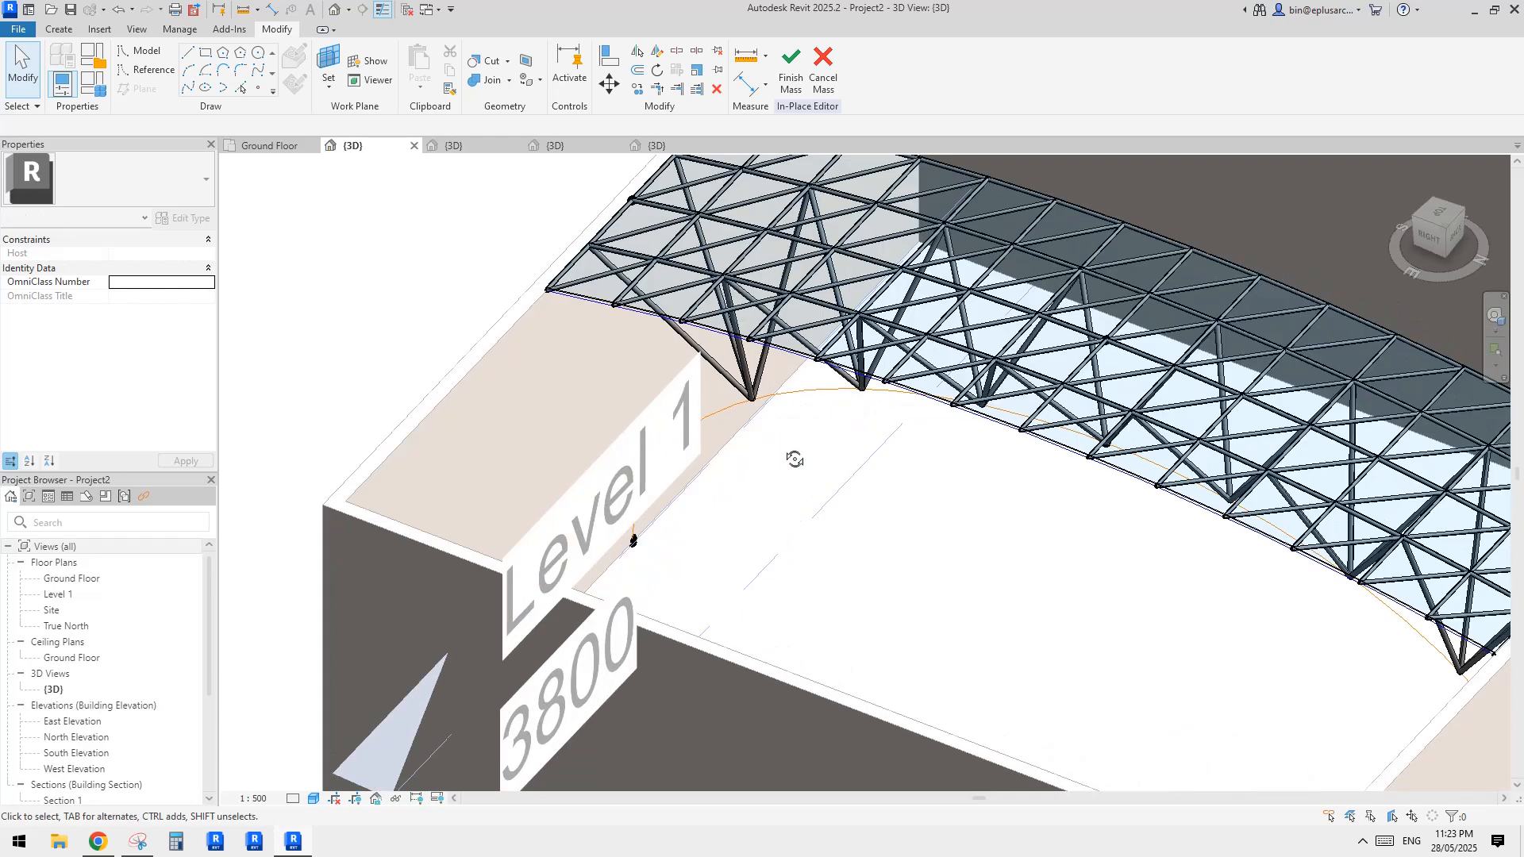
middle_drag(758, 404, 699, 446)
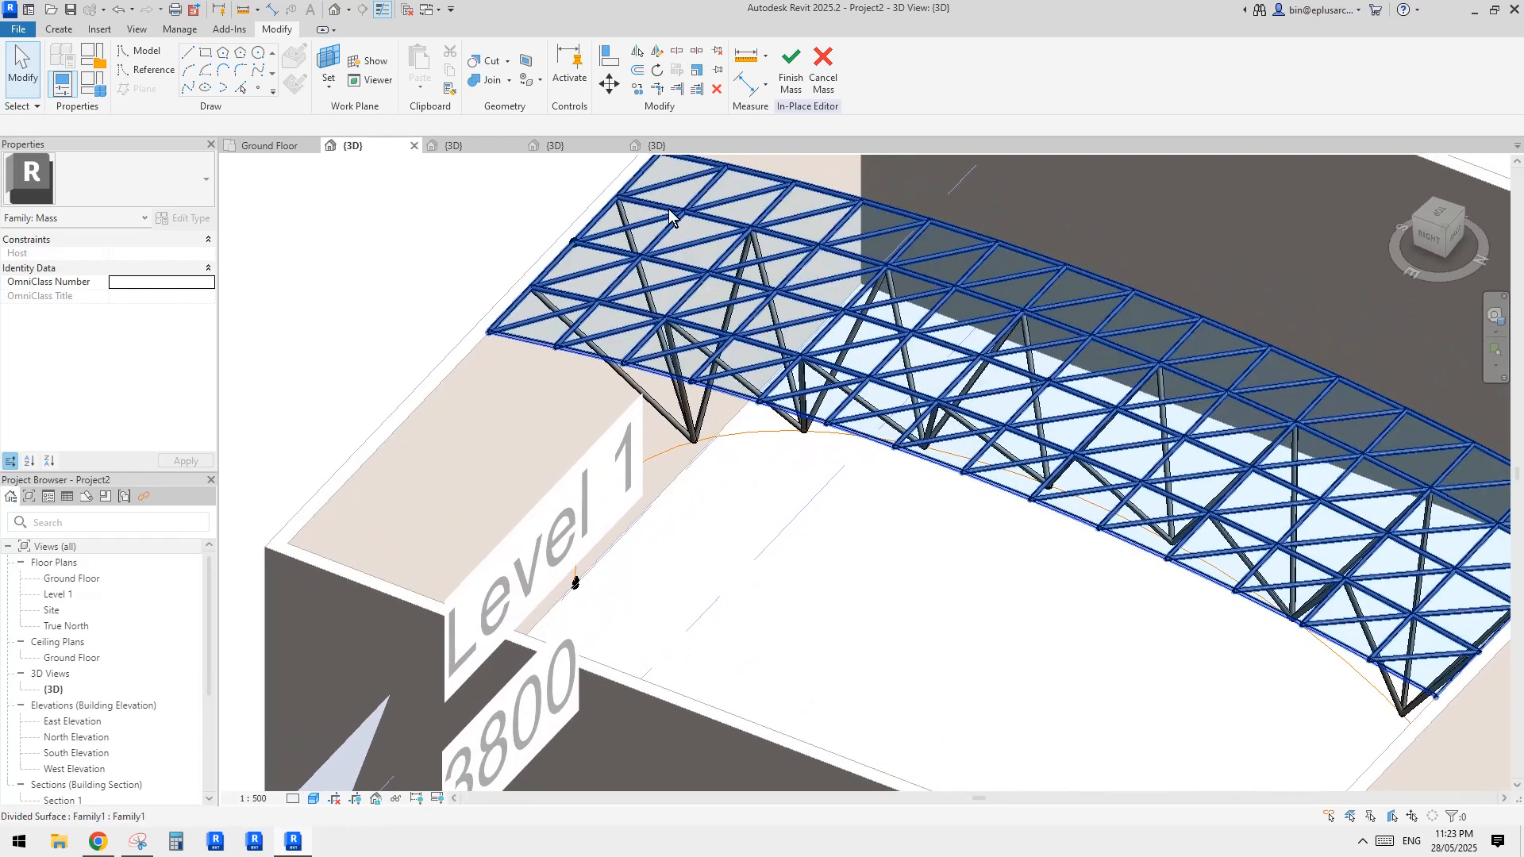
click(670, 151)
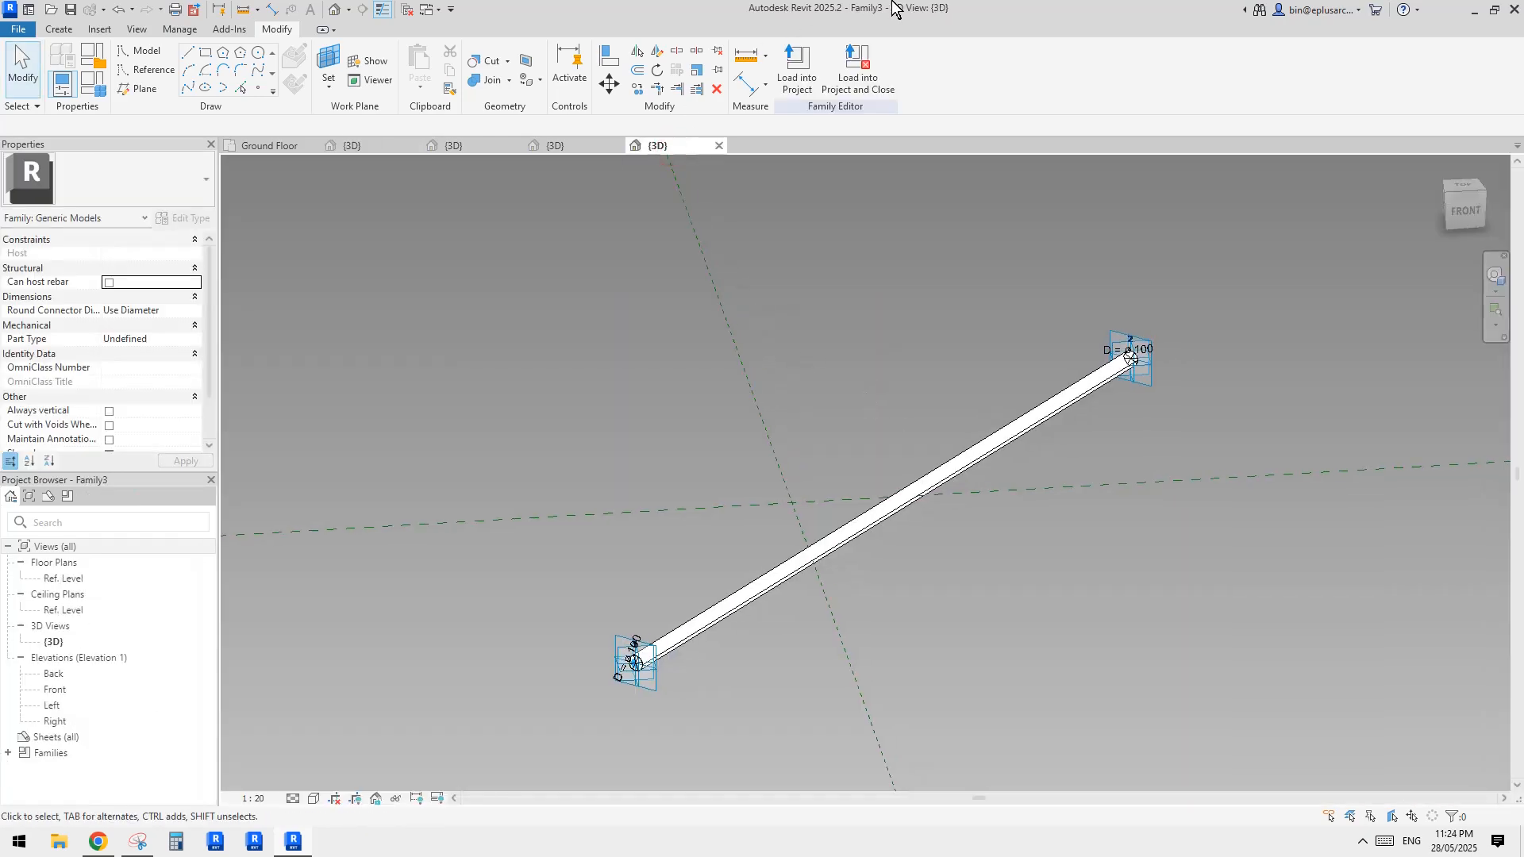
mouse_move(954, 361)
middle_down()
mouse_move(936, 335)
mouse_move(934, 350)
middle_up()
click(797, 71)
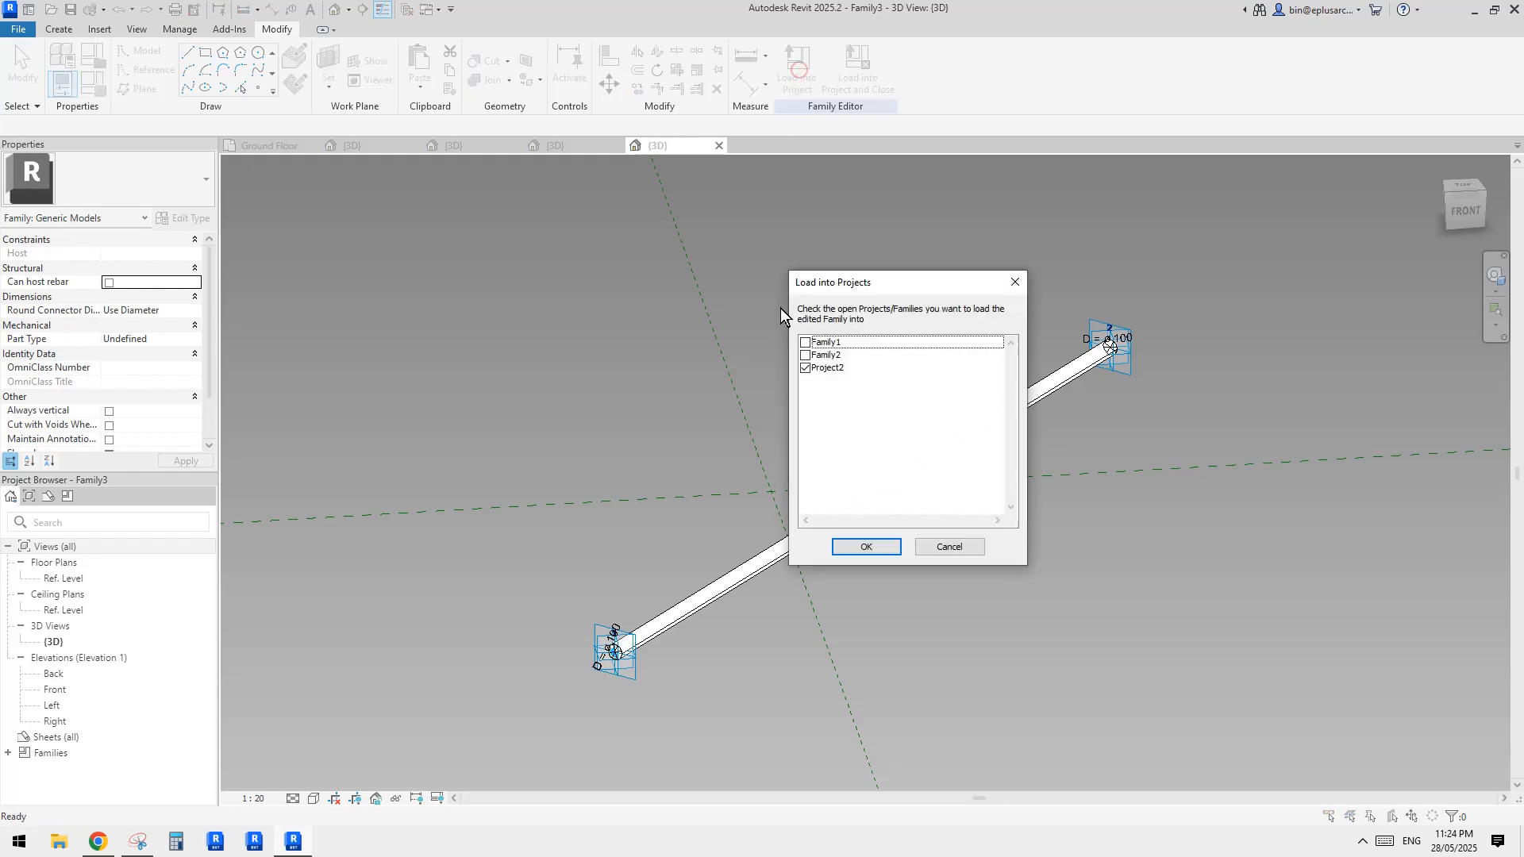
click(867, 547)
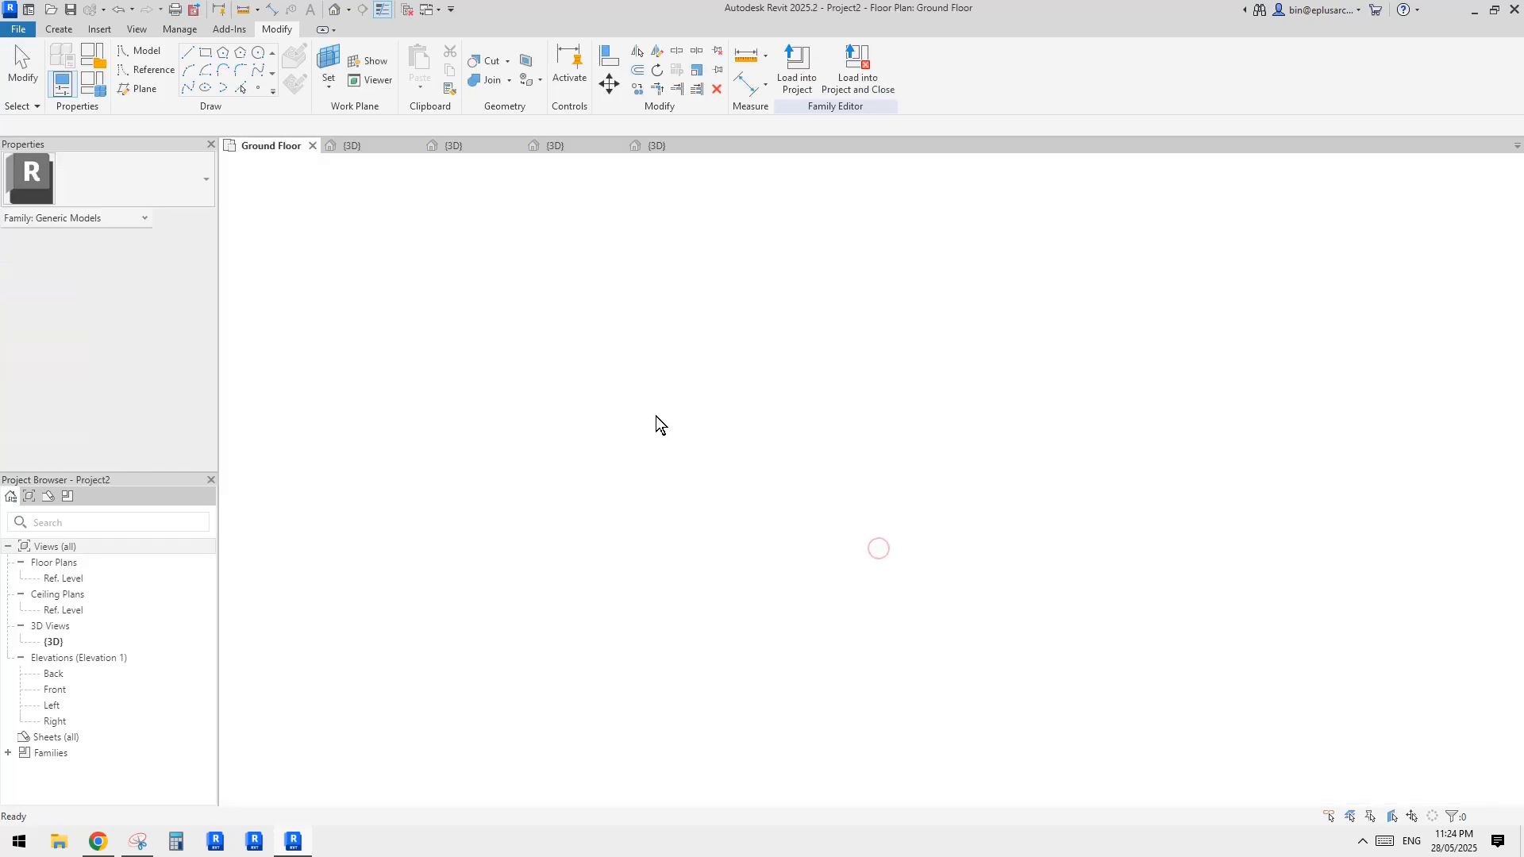
click(333, 9)
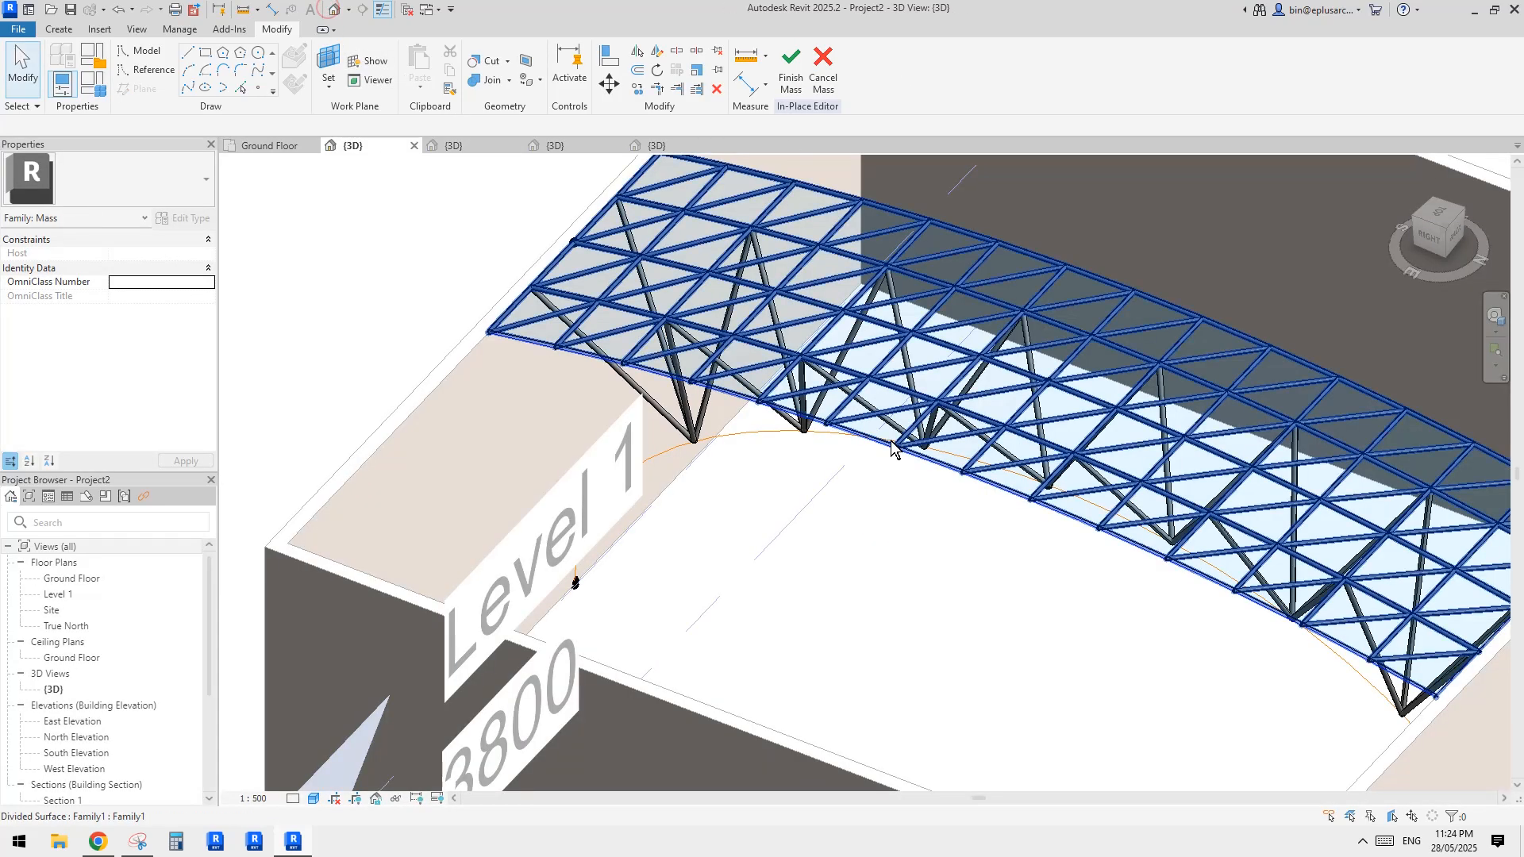
- Start a Family3 tube component with its first point on the end point of the divided path
click(59, 28)
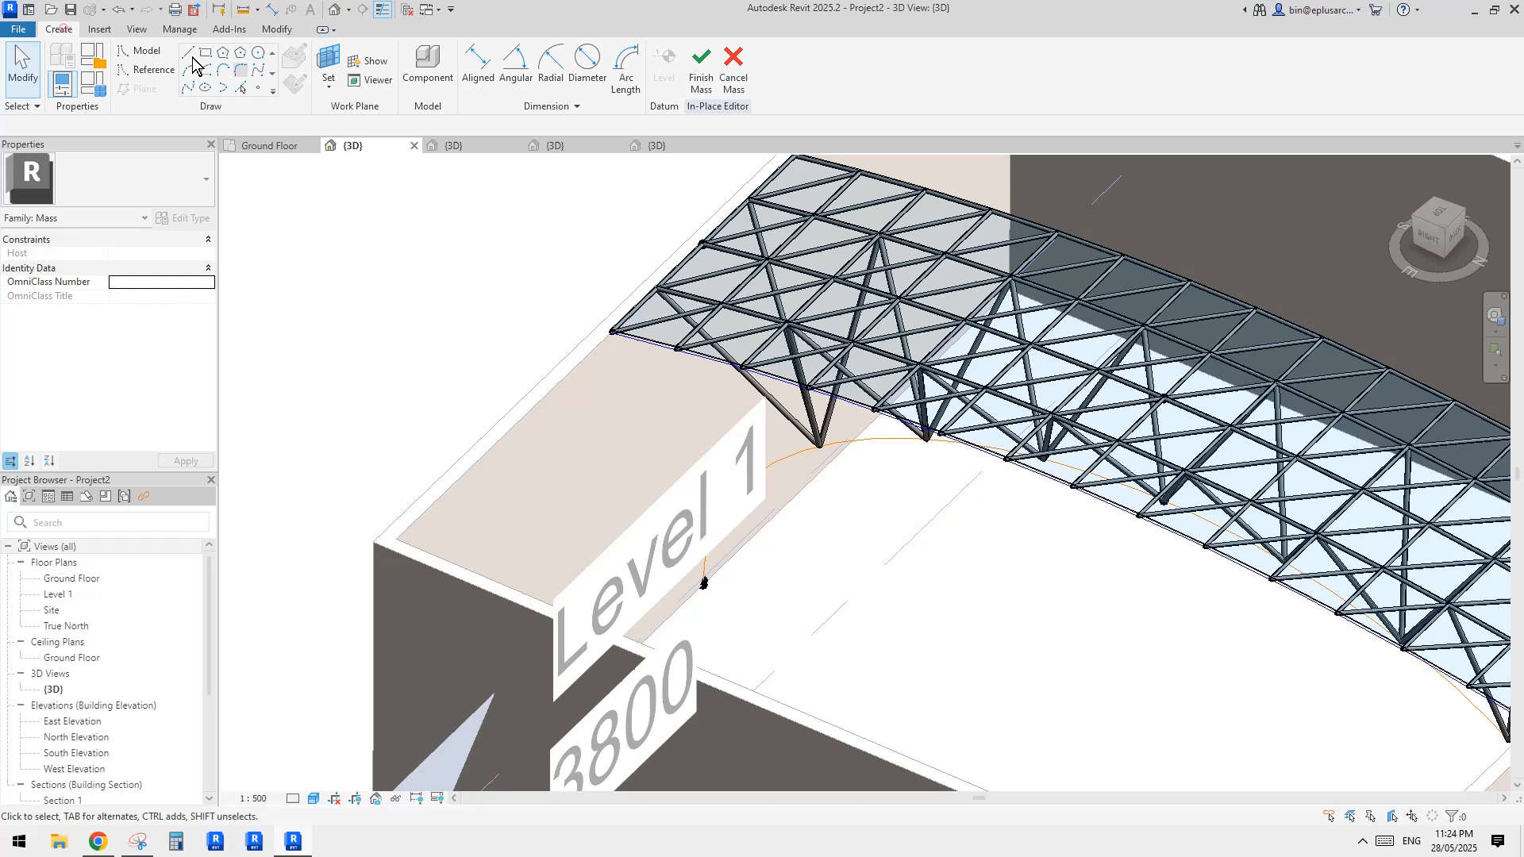
click(427, 64)
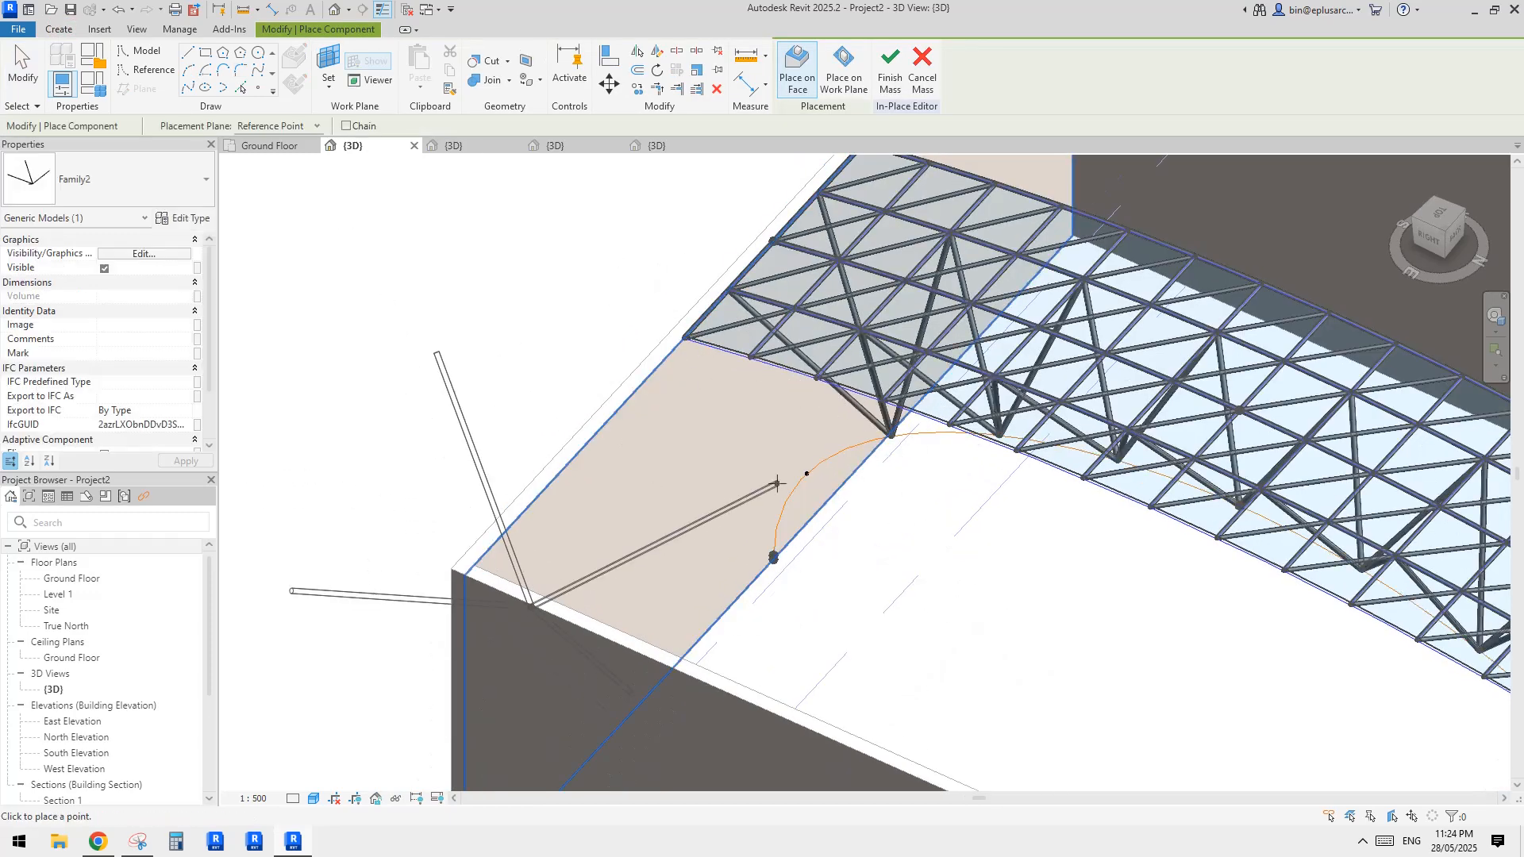
click(124, 182)
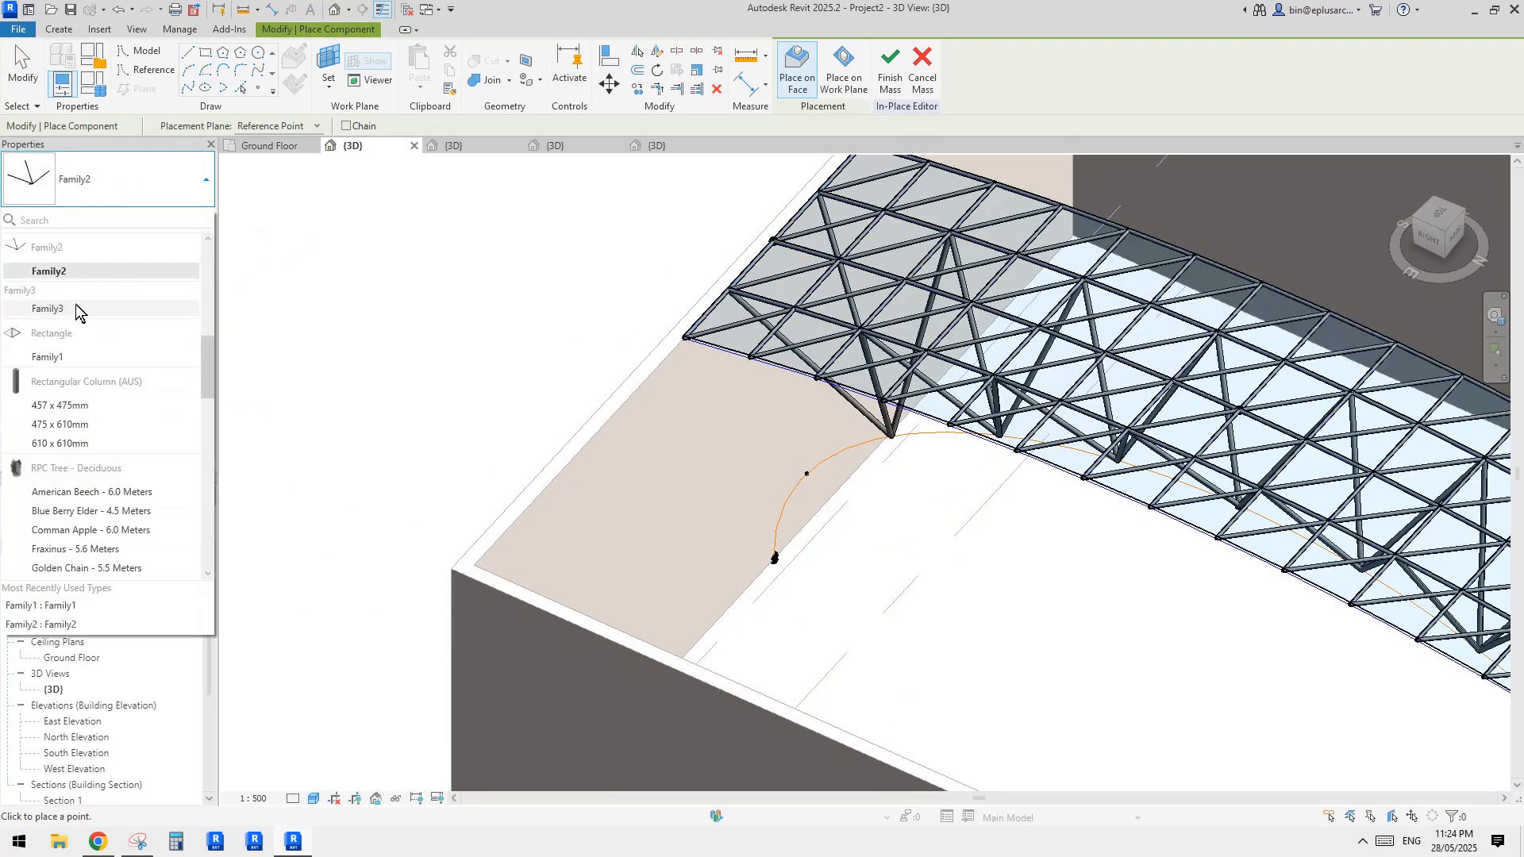
click(76, 308)
scroll(782, 587, up, 2)
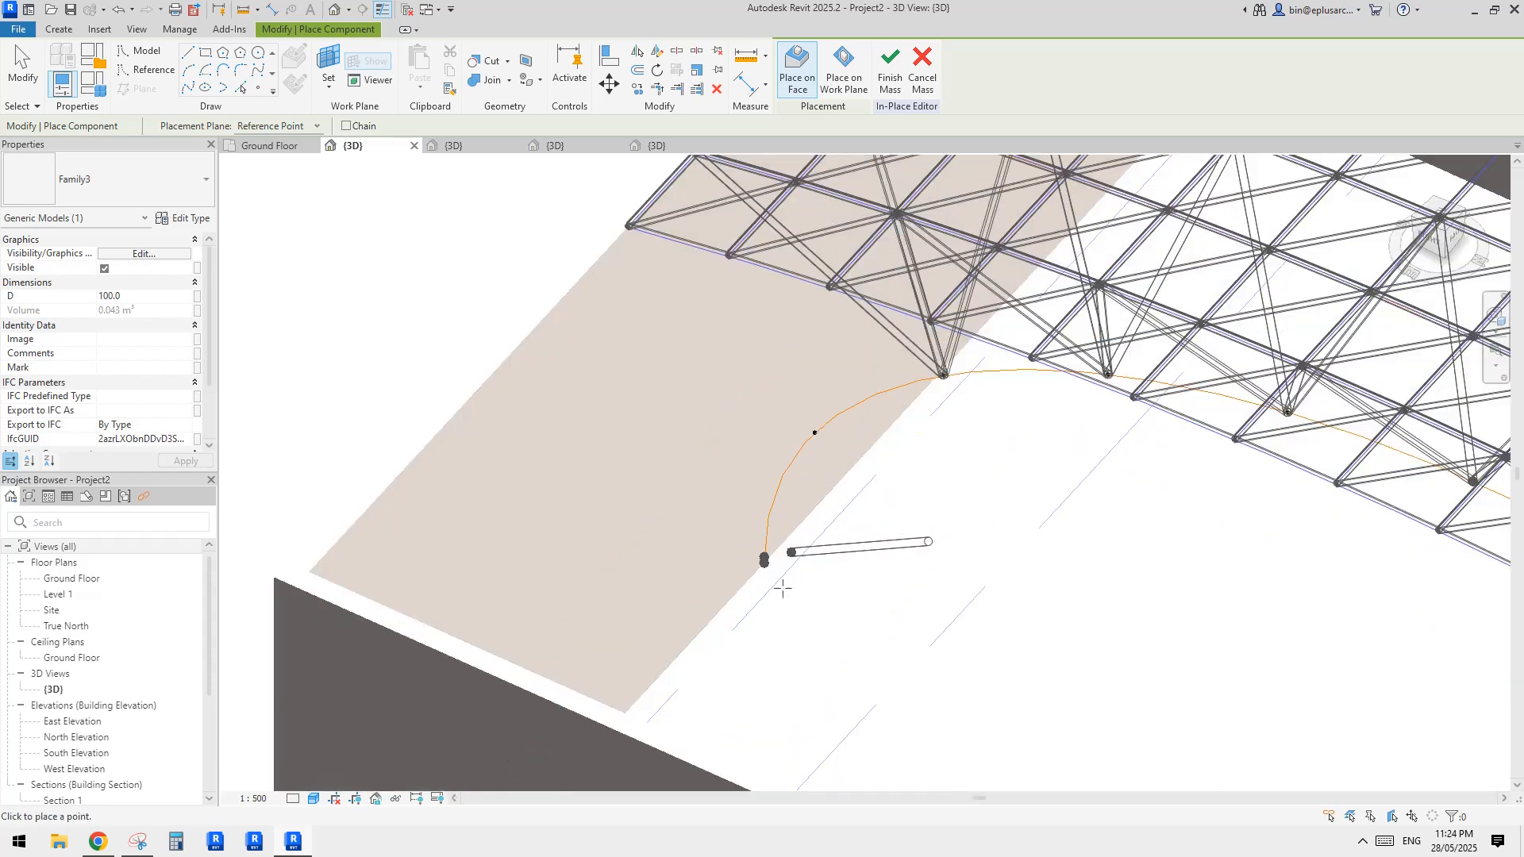
scroll(782, 587, up, 2)
scroll(753, 546, up, 1)
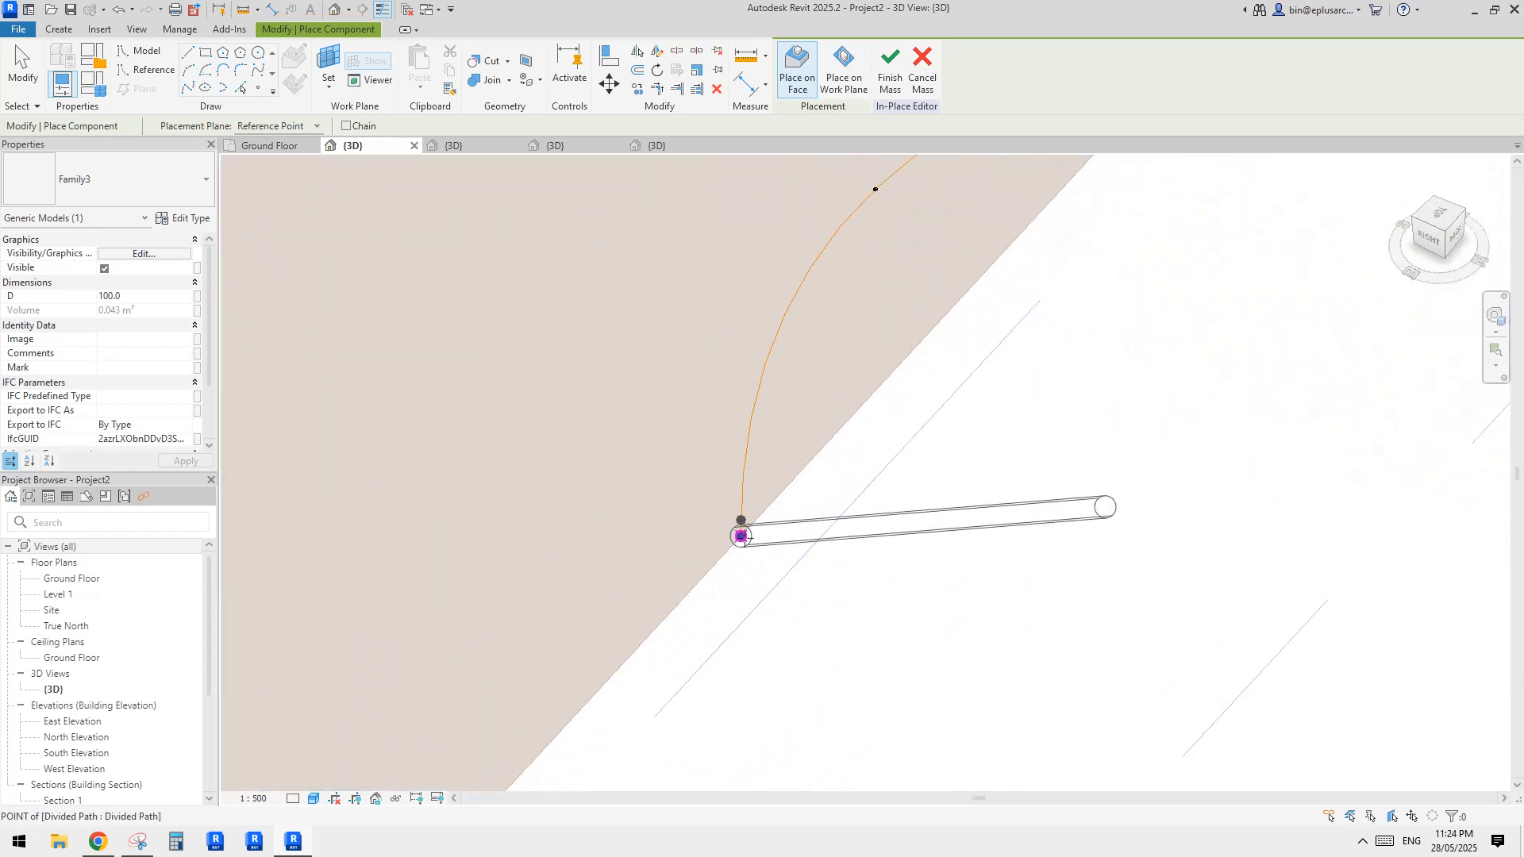
click(742, 536)
- Finish the tube by placing its second point on the corner point of the canopy's divided surface
scroll(741, 536, down, 3)
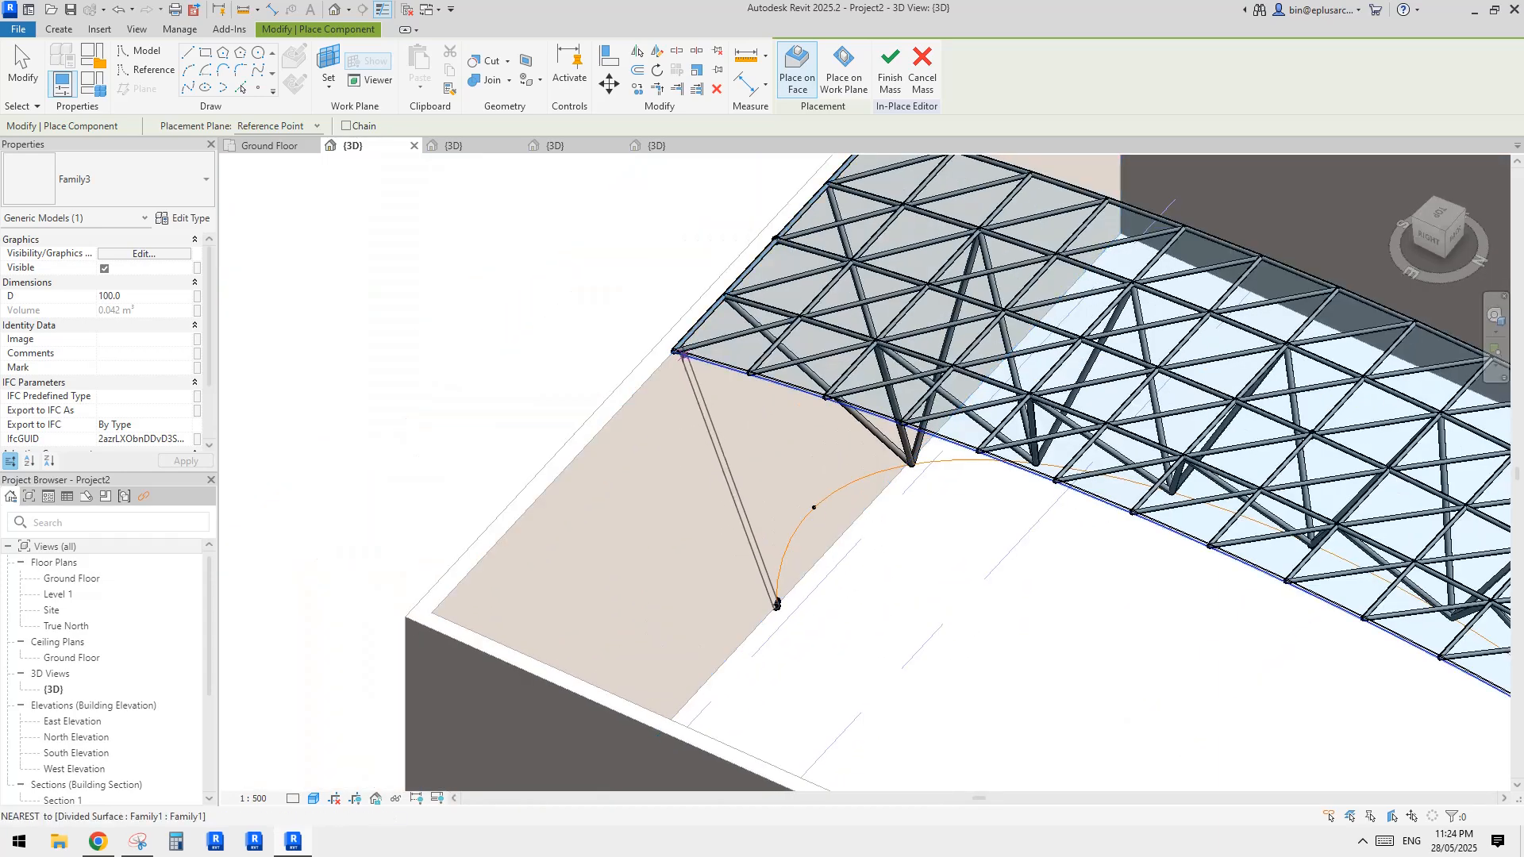
scroll(679, 352, up, 4)
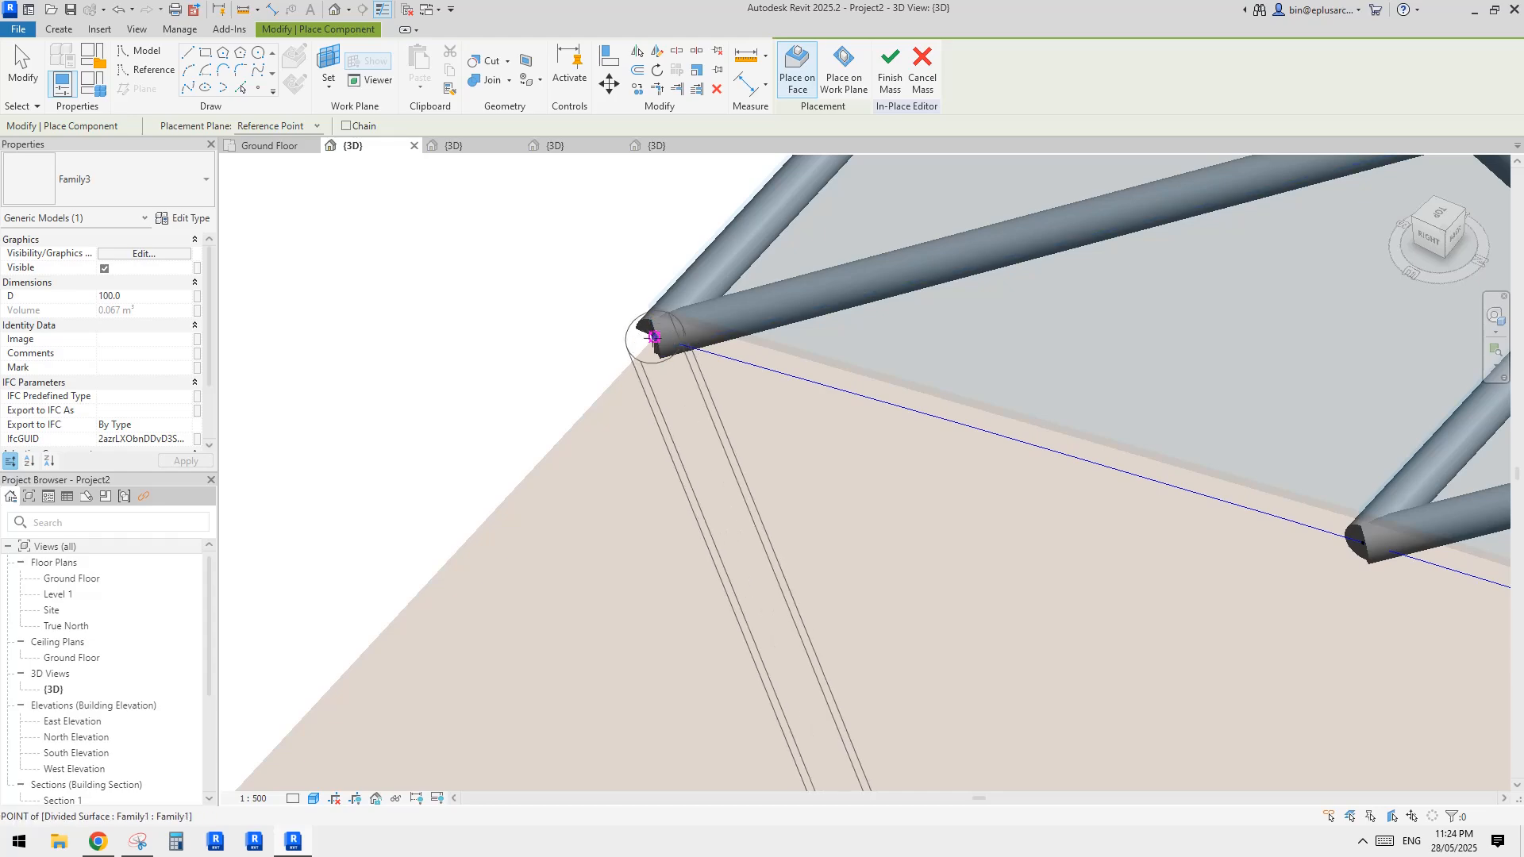
click(654, 337)
scroll(692, 413, down, 3)
scroll(797, 537, up, 3)
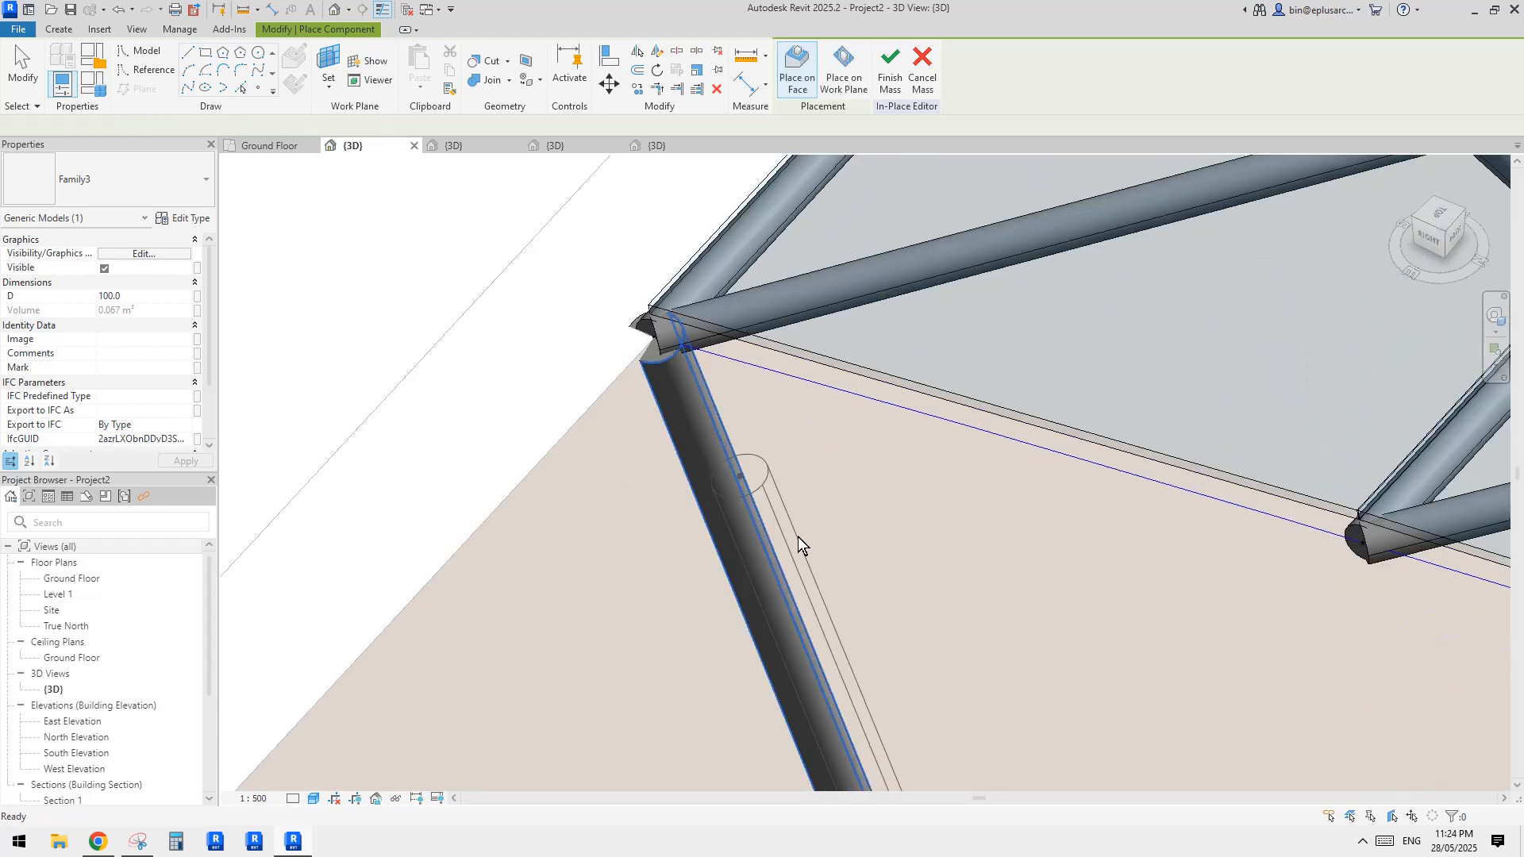
key(Escape)
key(Escape)
- Set the diameter D of the newly placed support tube to 150
scroll(798, 537, down, 3)
scroll(714, 388, up, 2)
click(679, 456)
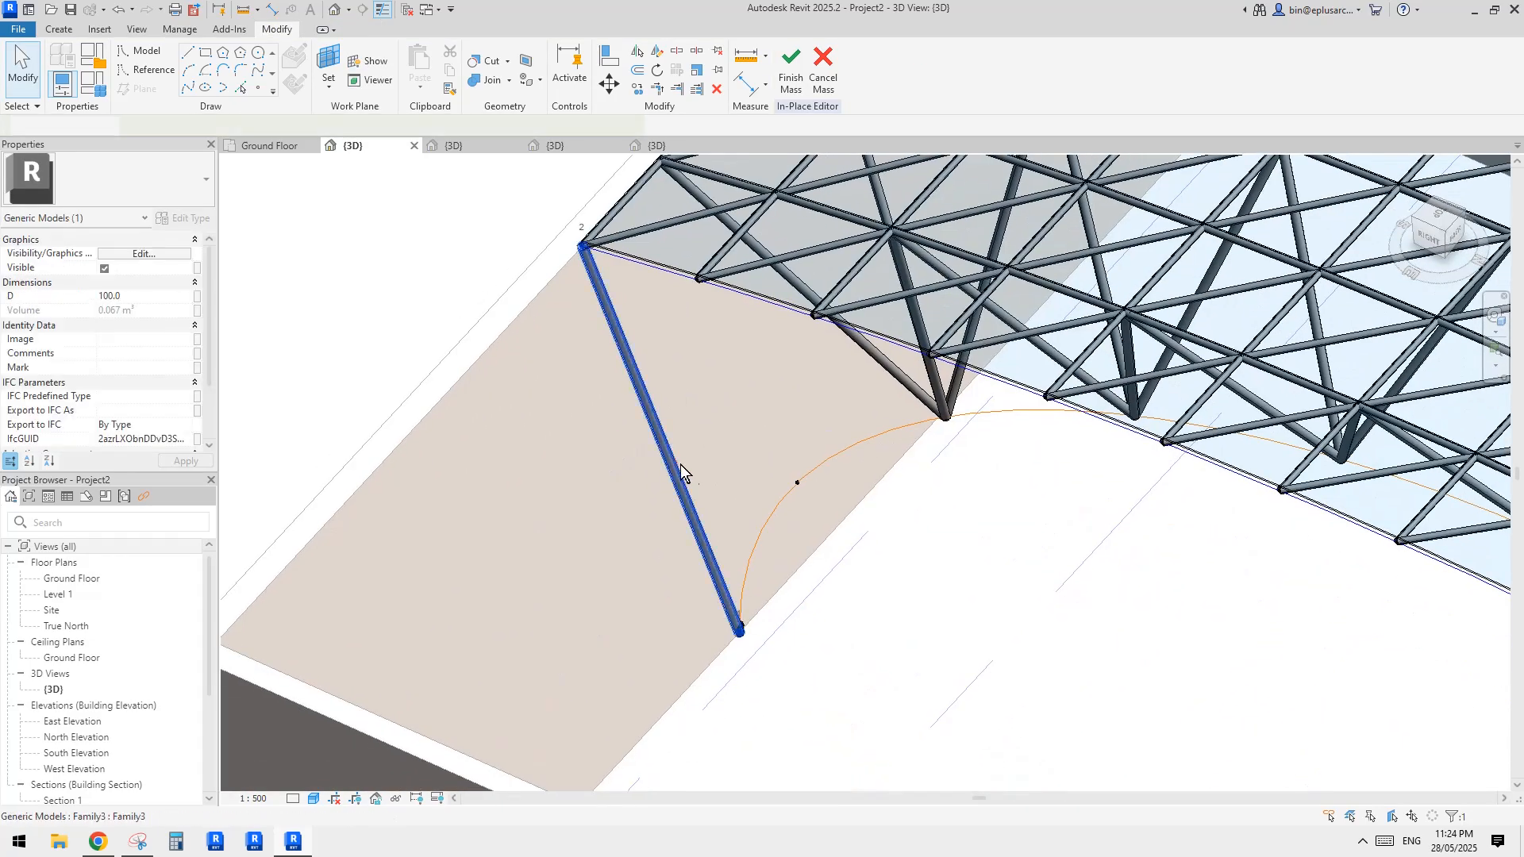
click(155, 302)
text(15)
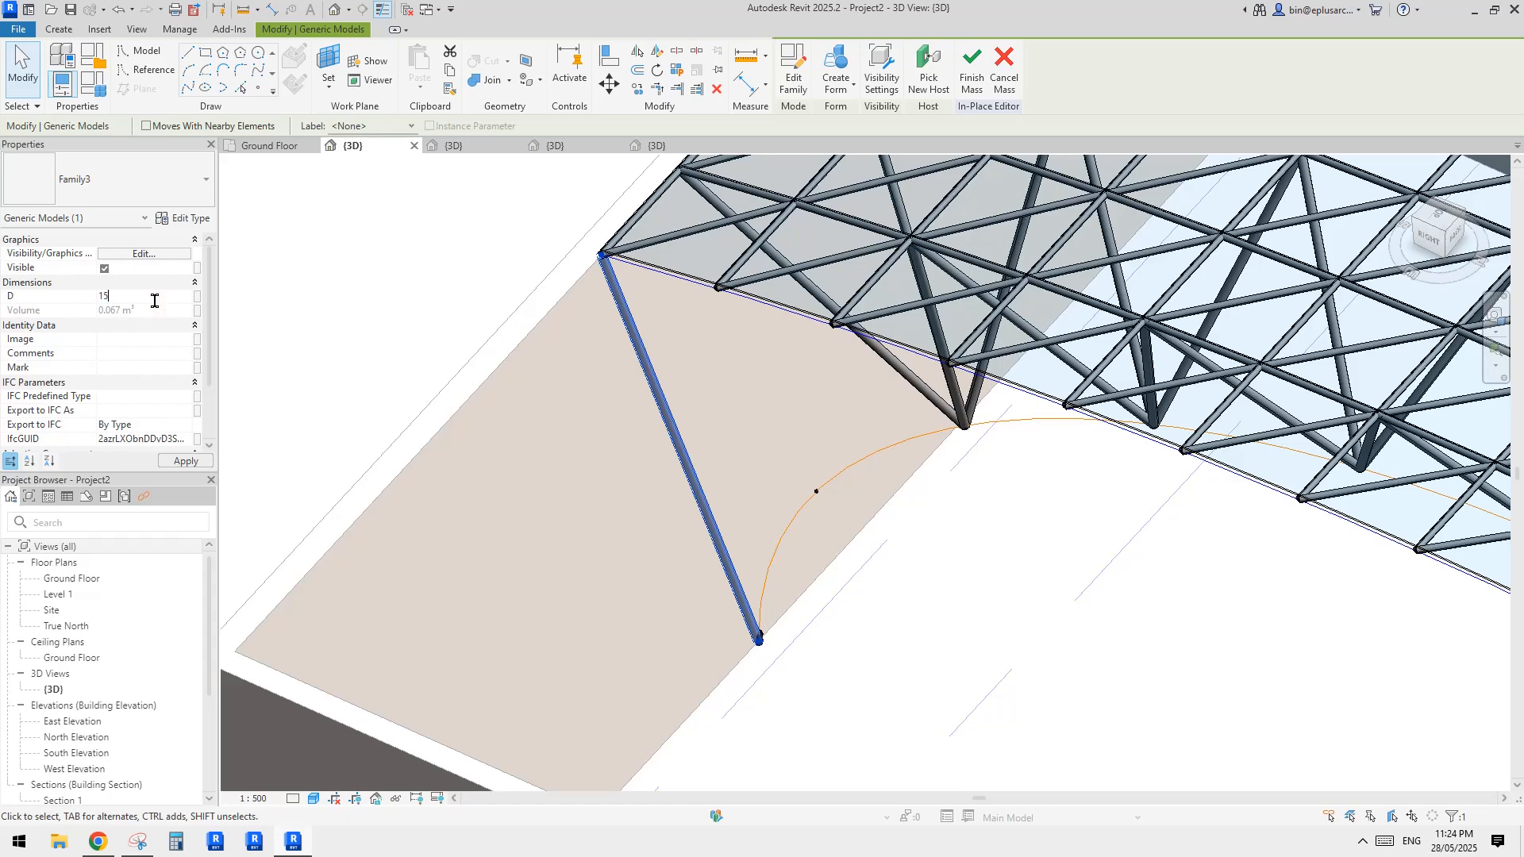
shift+middle_drag(783, 344, 830, 624)
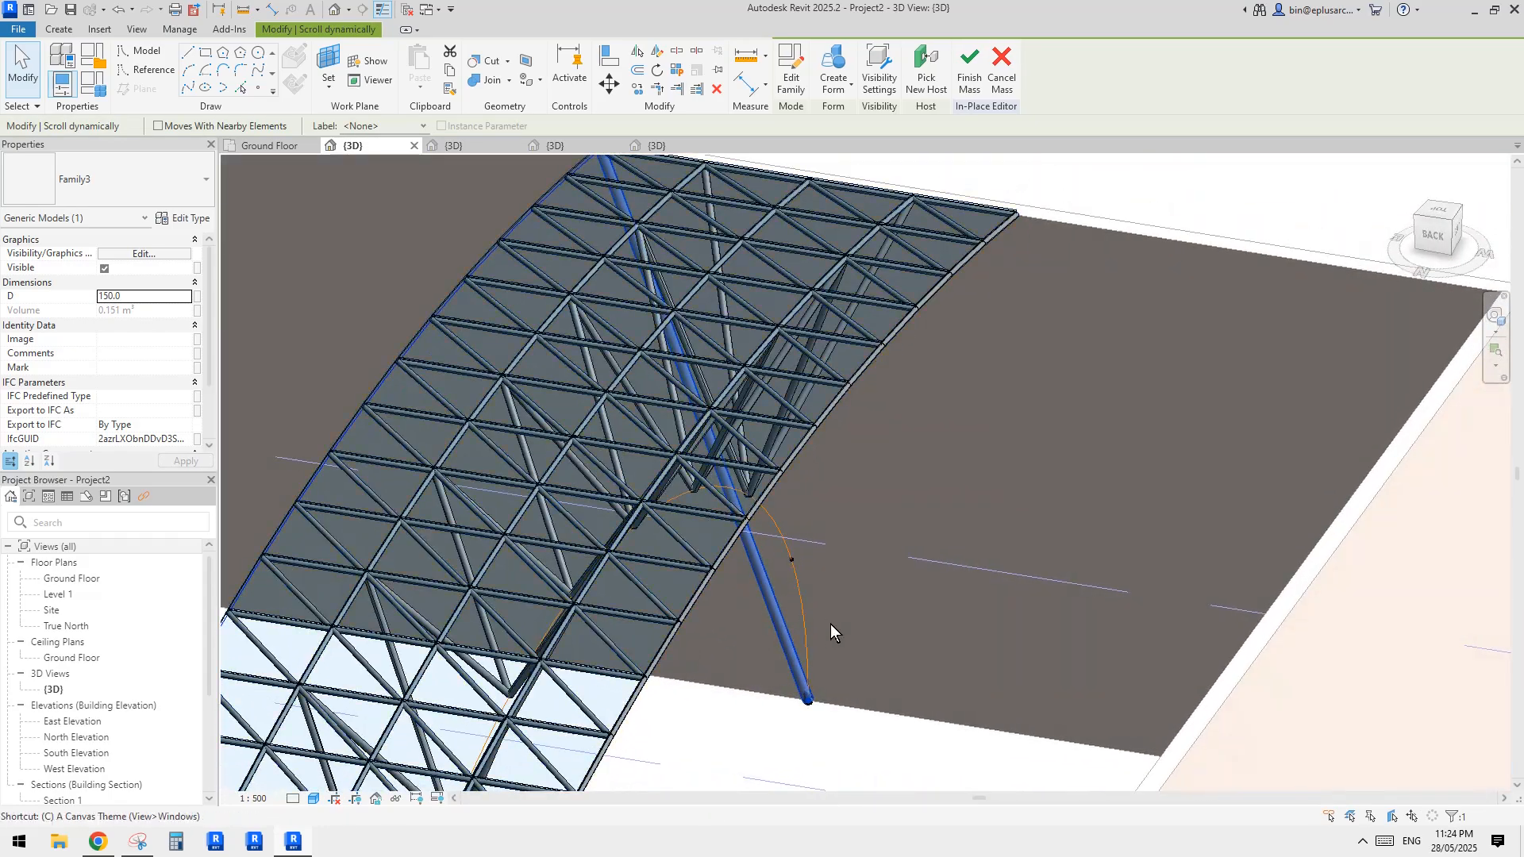
scroll(822, 703, up, 3)
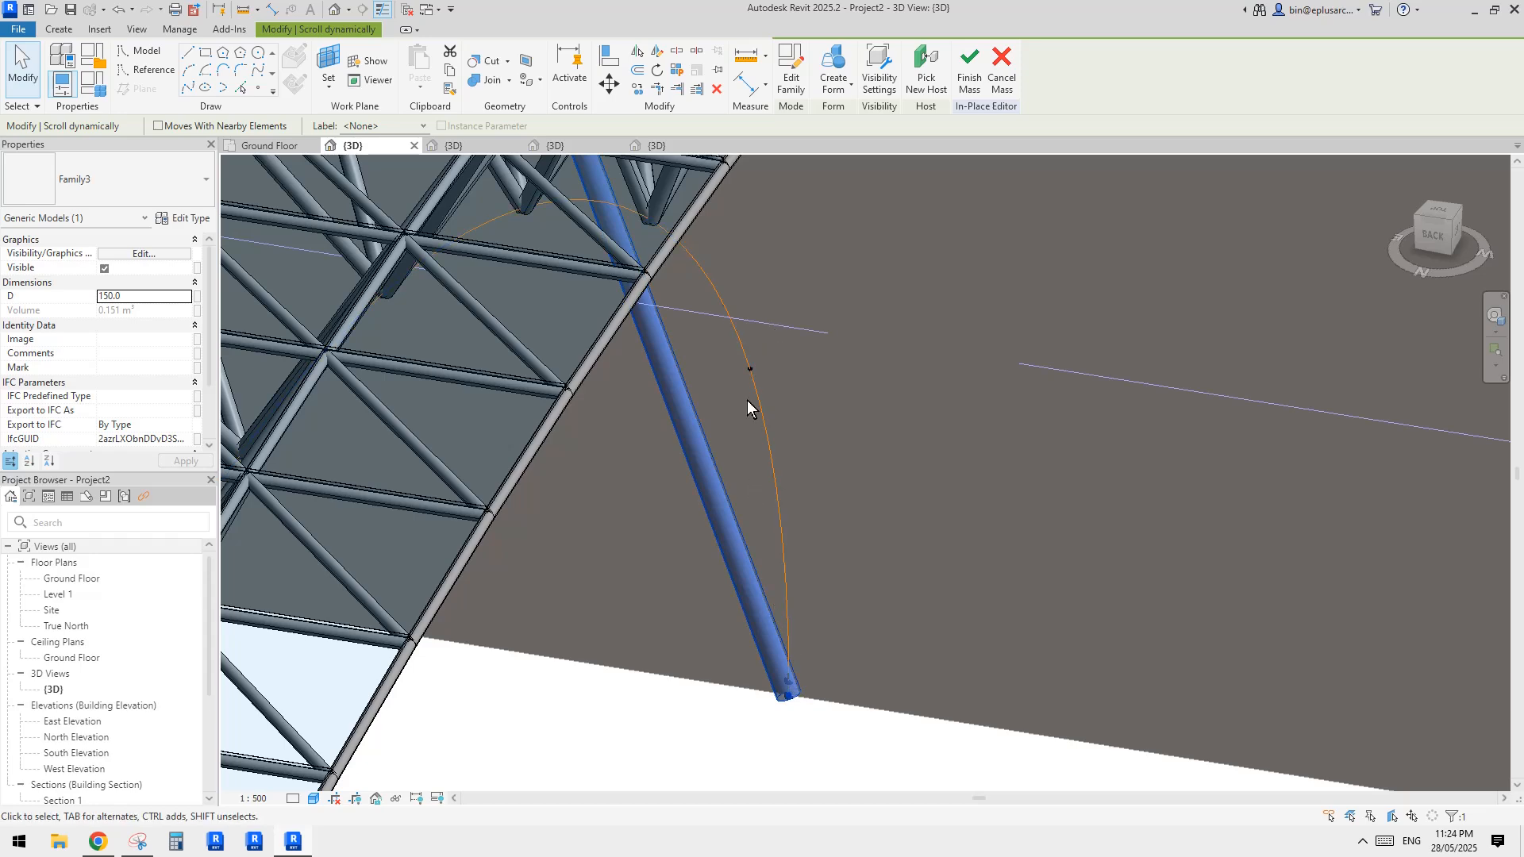
key(Escape)
click(700, 433)
middle_drag(700, 432, 705, 441)
key(Escape)
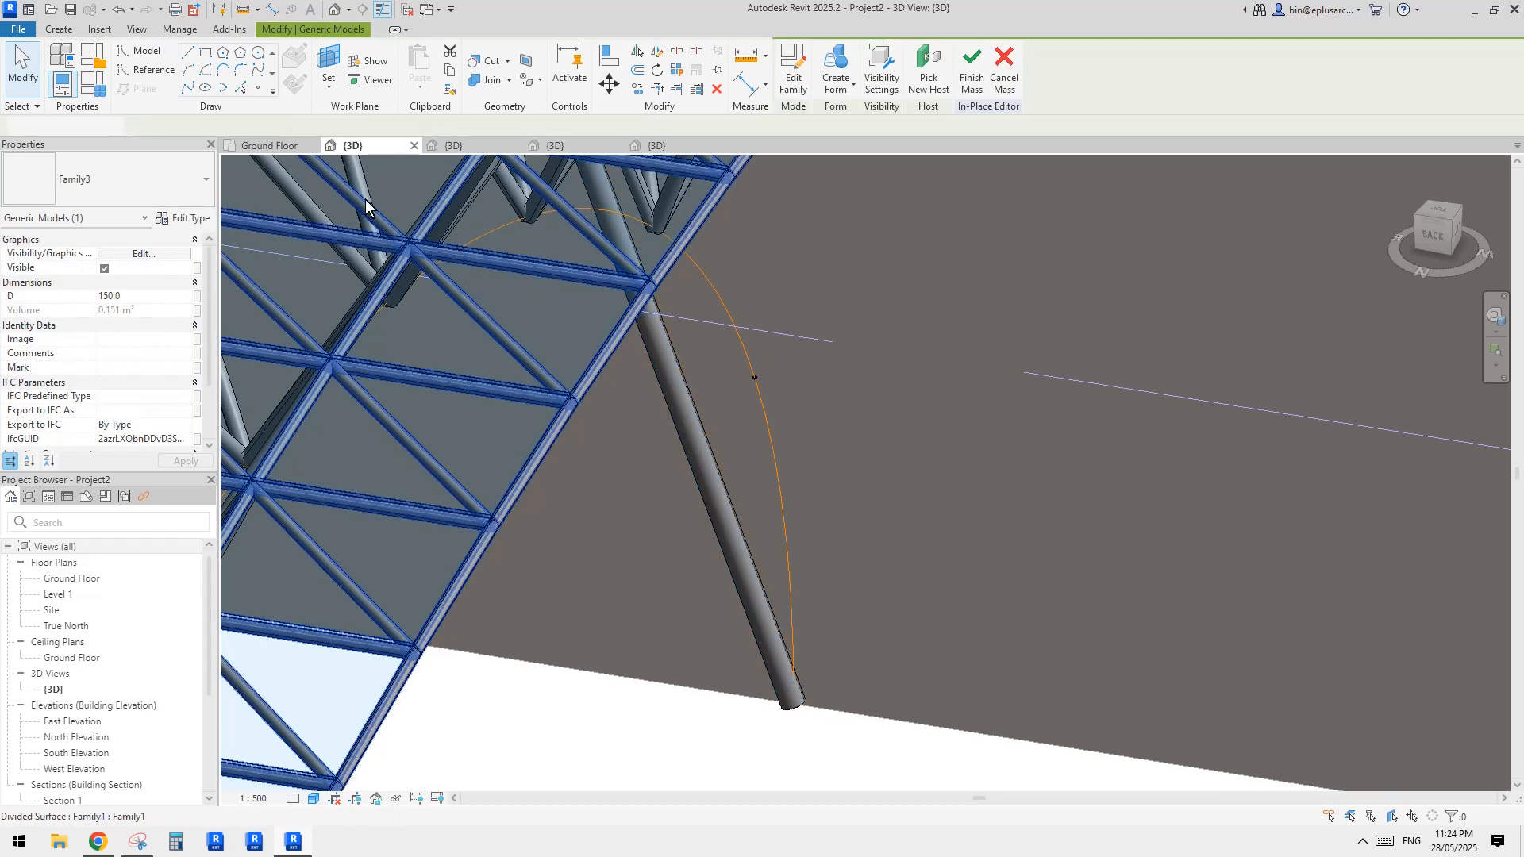
- Start a second Family3 tube at the other corner of the canopy's short end and switch the view to wireframe
click(56, 31)
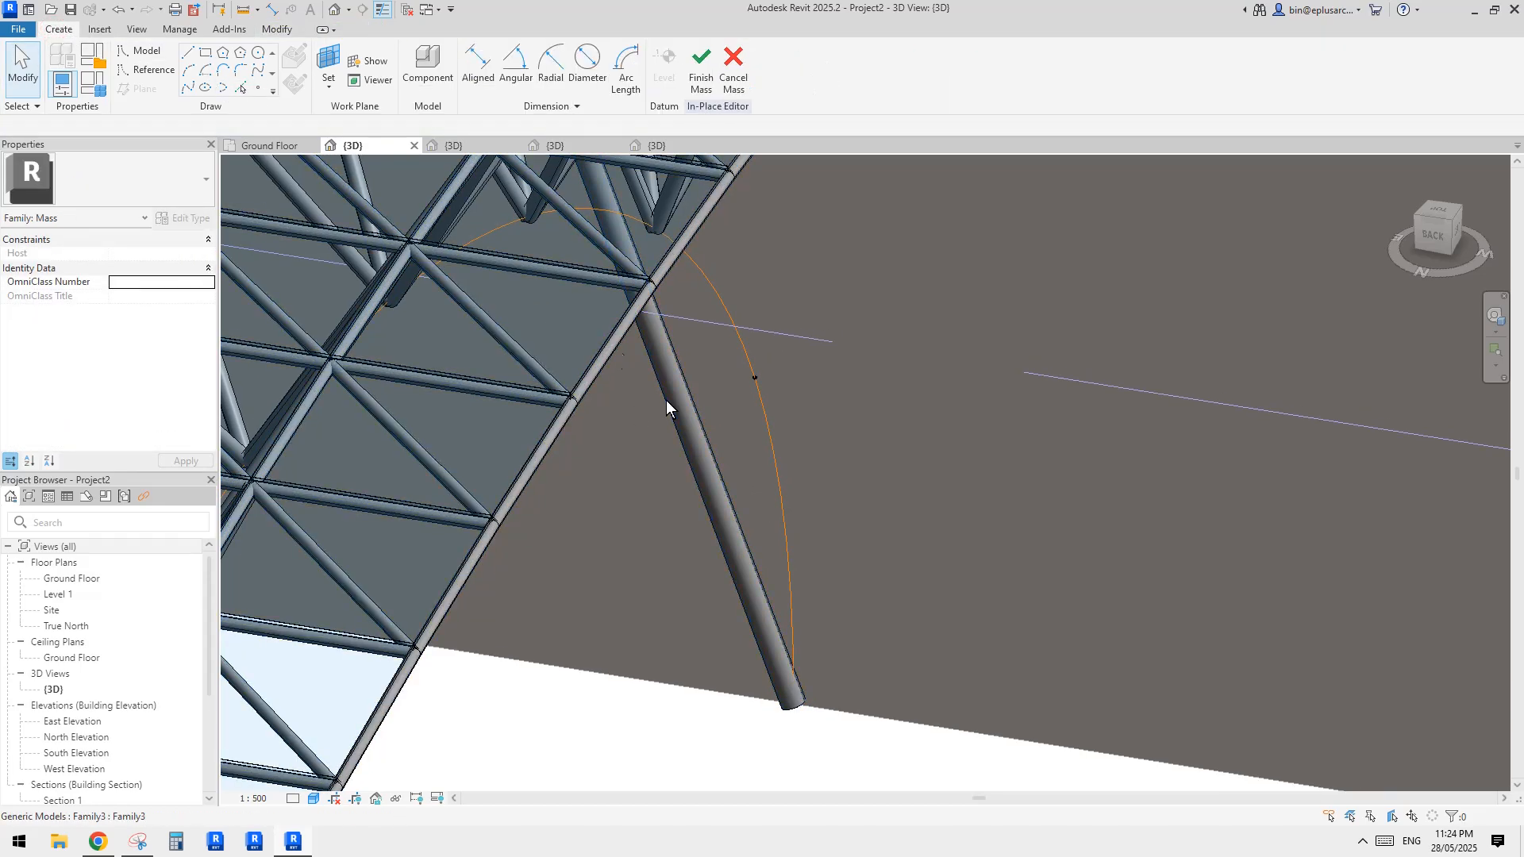
click(428, 68)
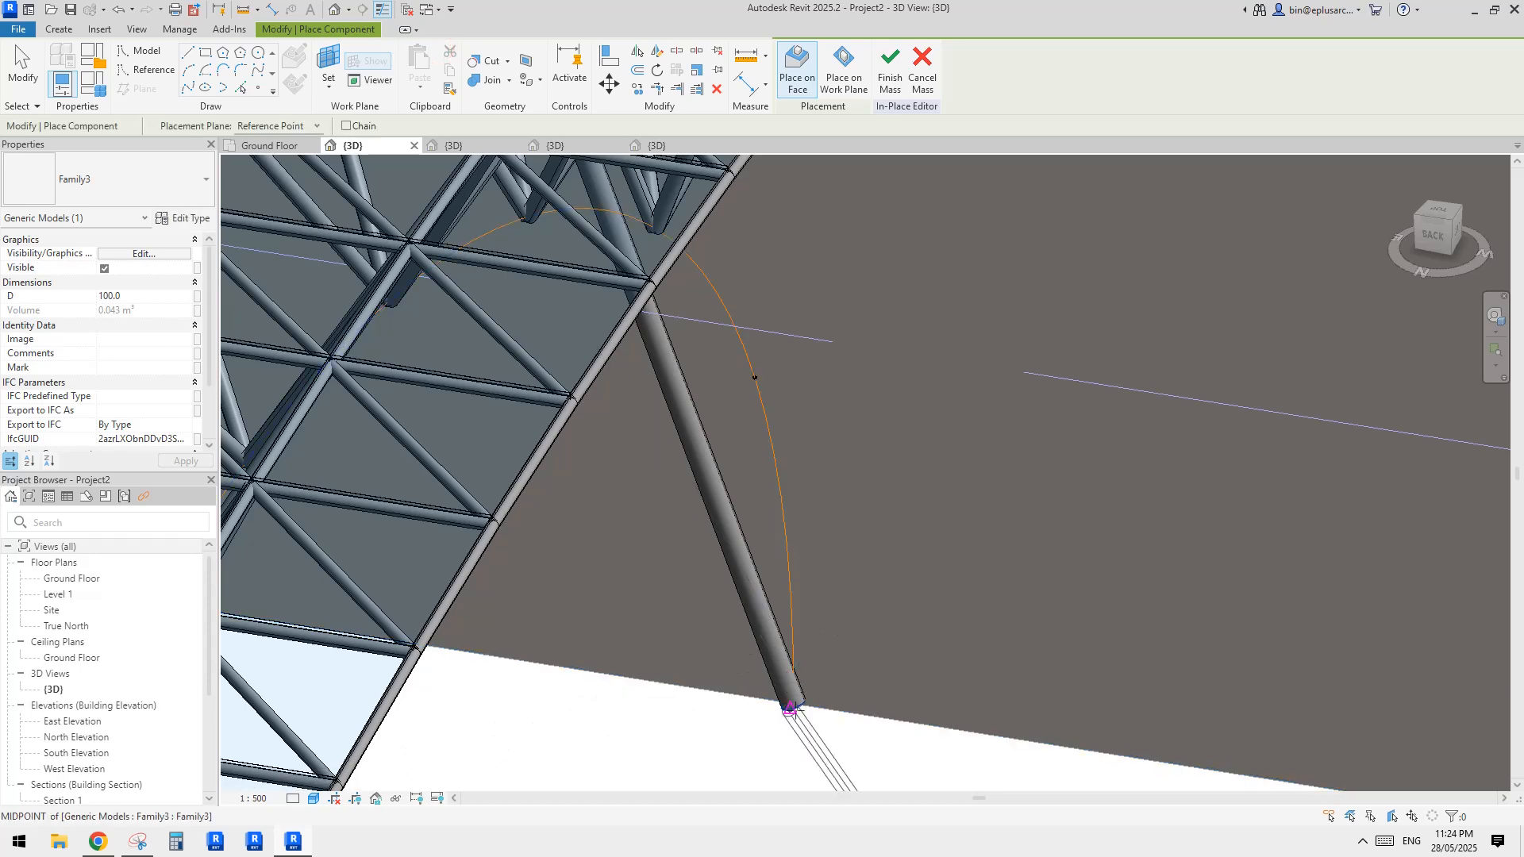
scroll(811, 633, down, 2)
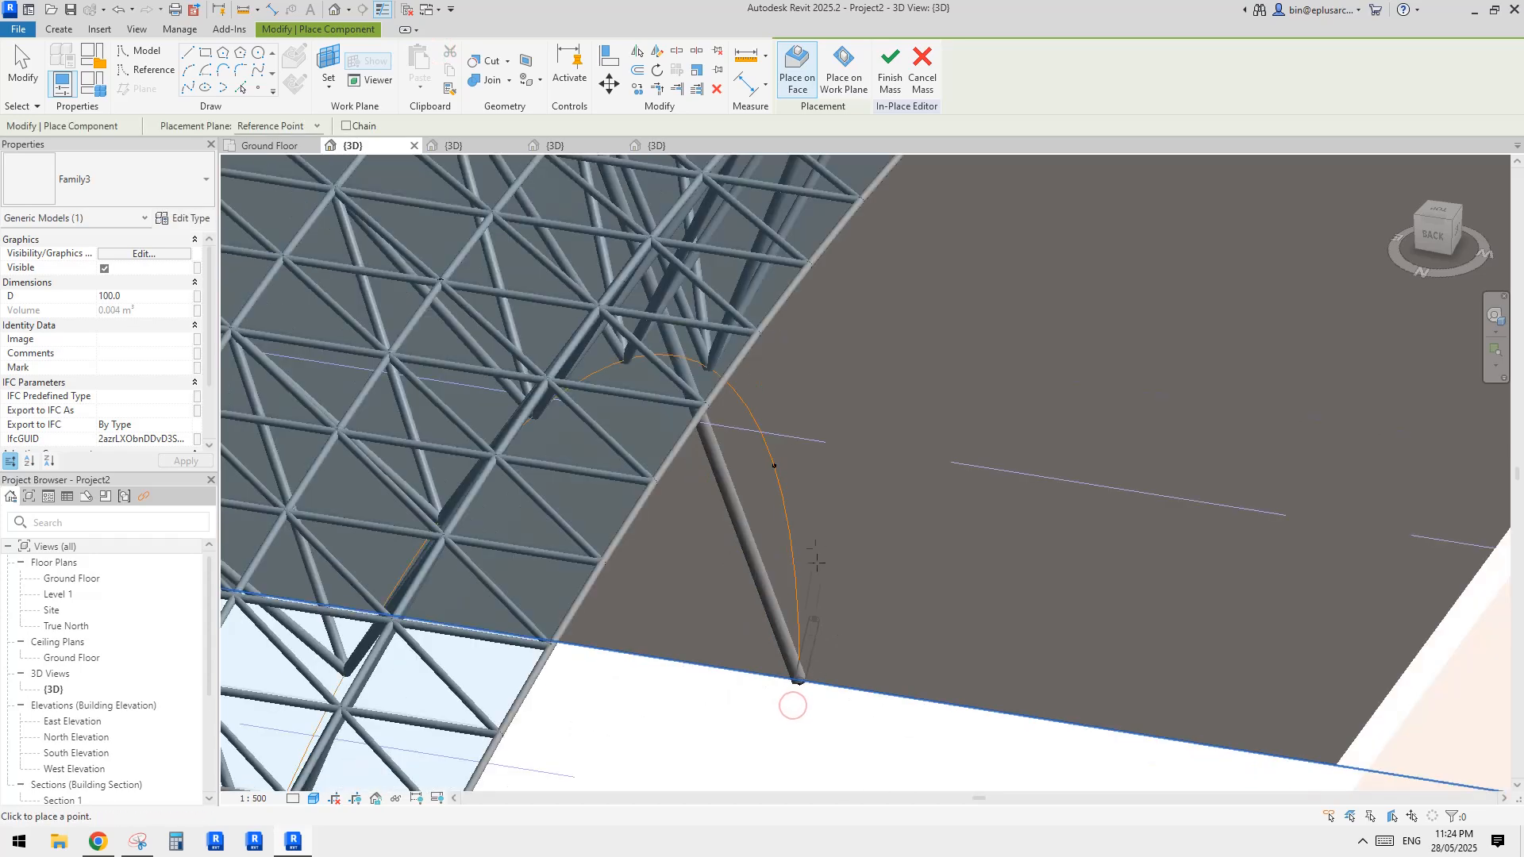
middle_drag(820, 522, 811, 611)
middle_drag(990, 311, 855, 550)
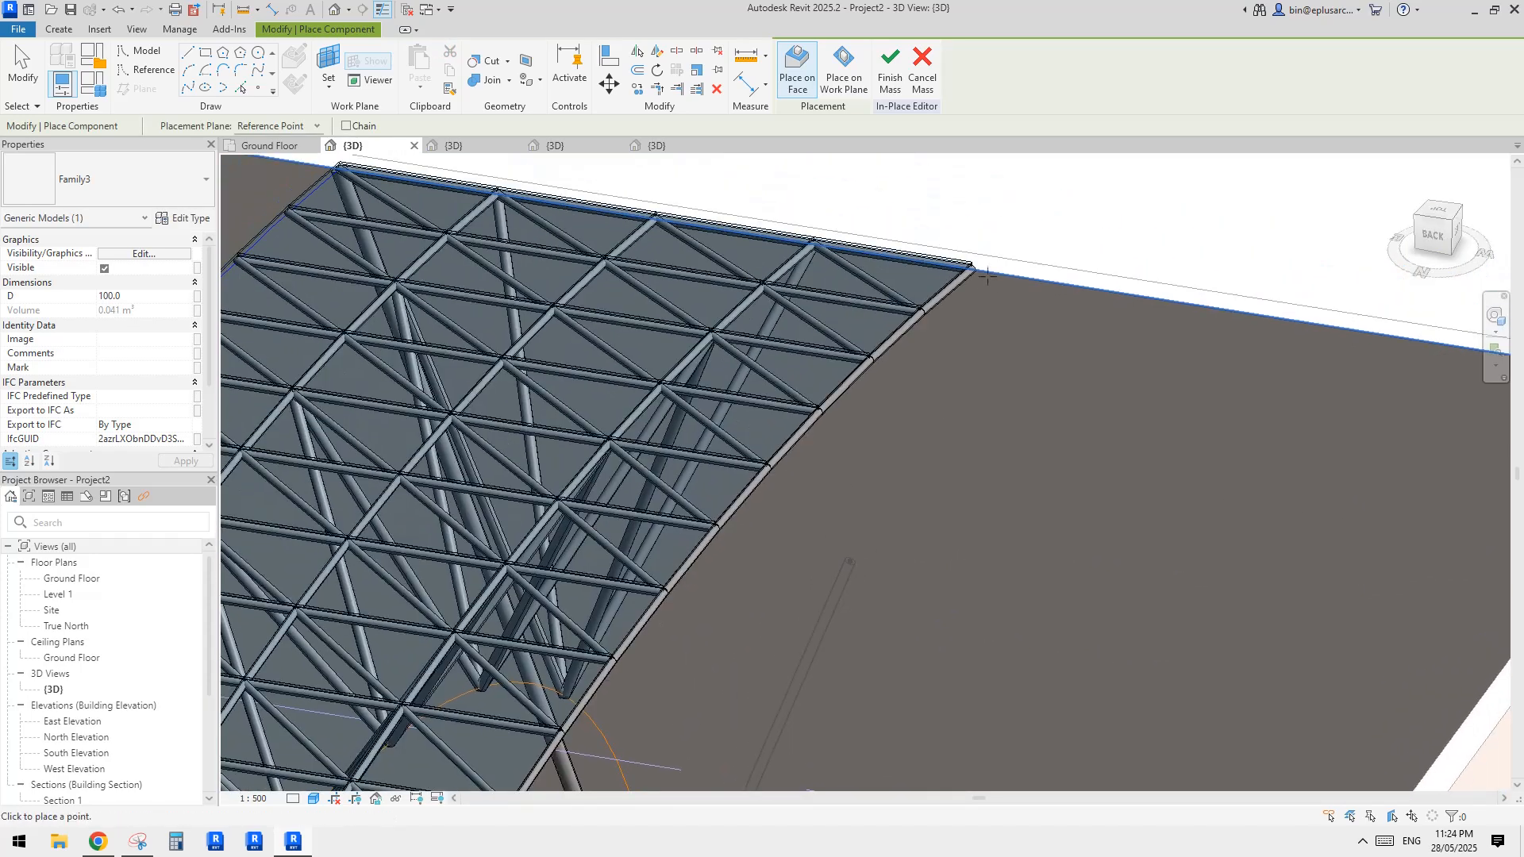
scroll(976, 270, up, 5)
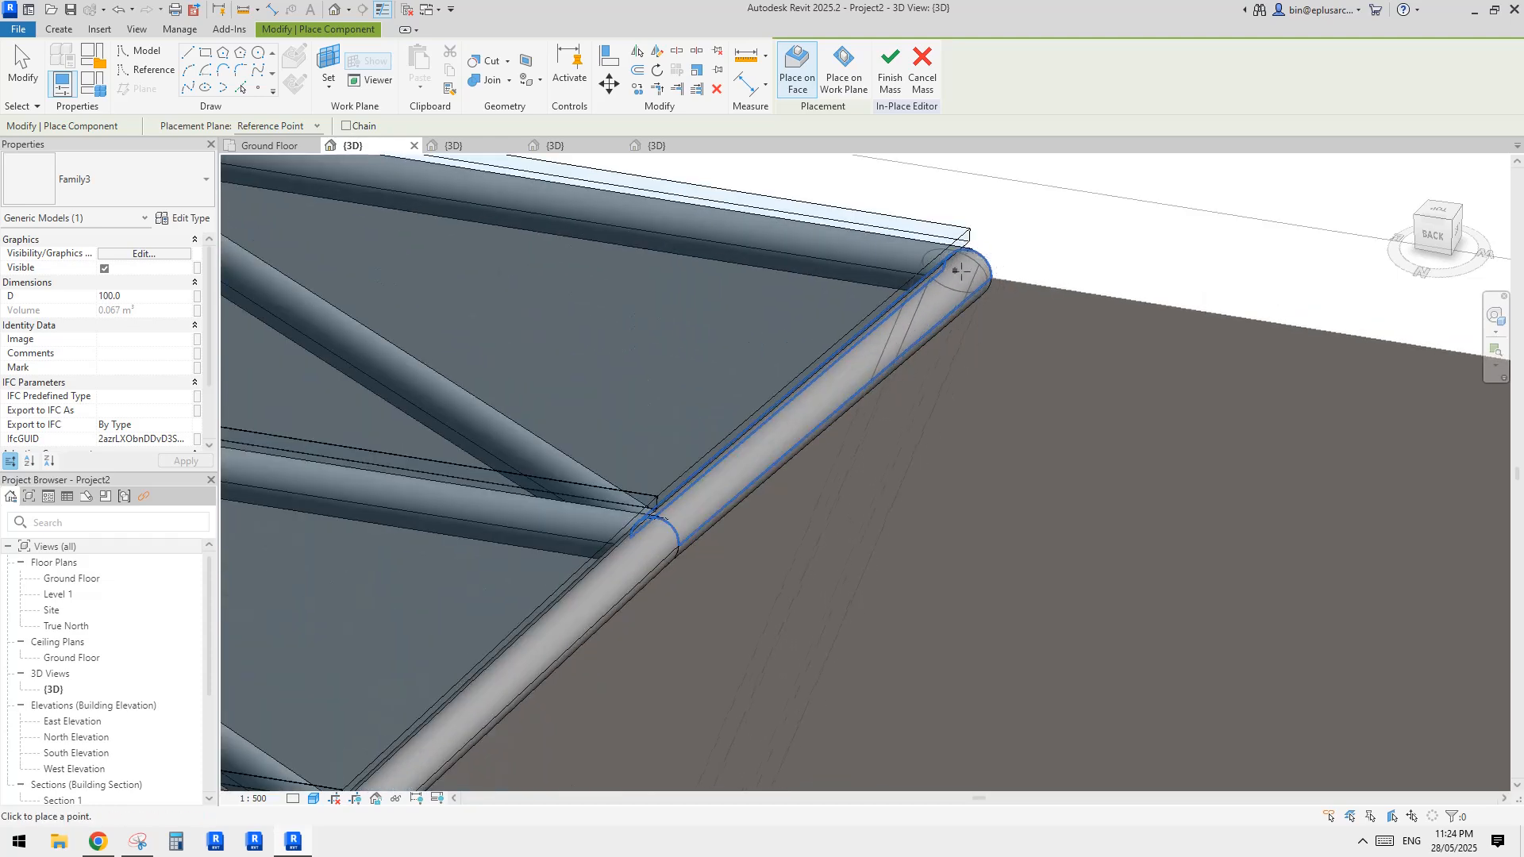
click(982, 277)
key(w)
key(f)
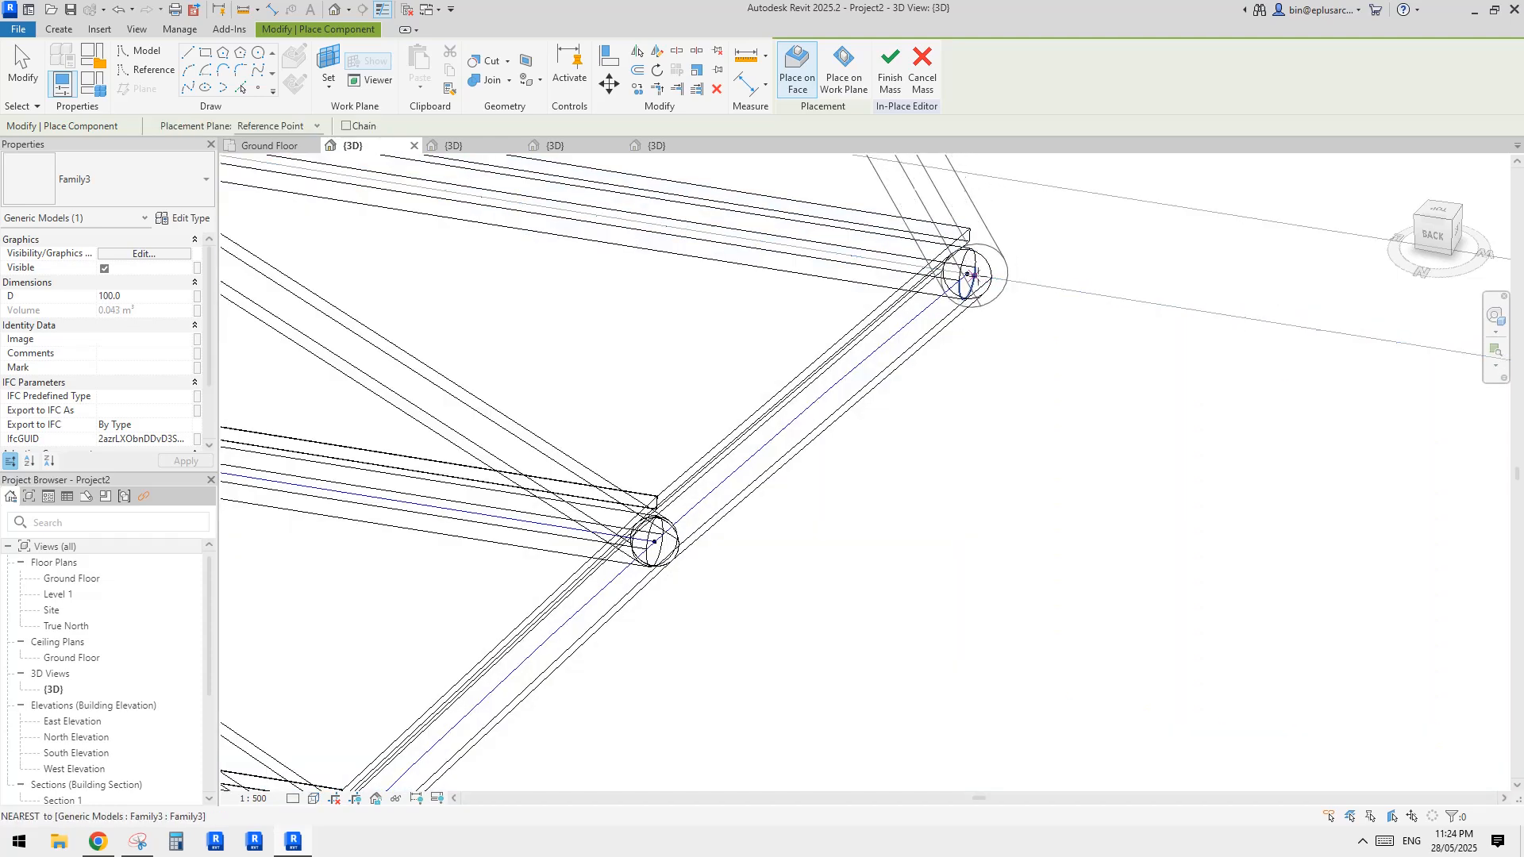
- Finish the second tube at the divided path's end point, where the first support tube has its base
scroll(967, 274, down, 8)
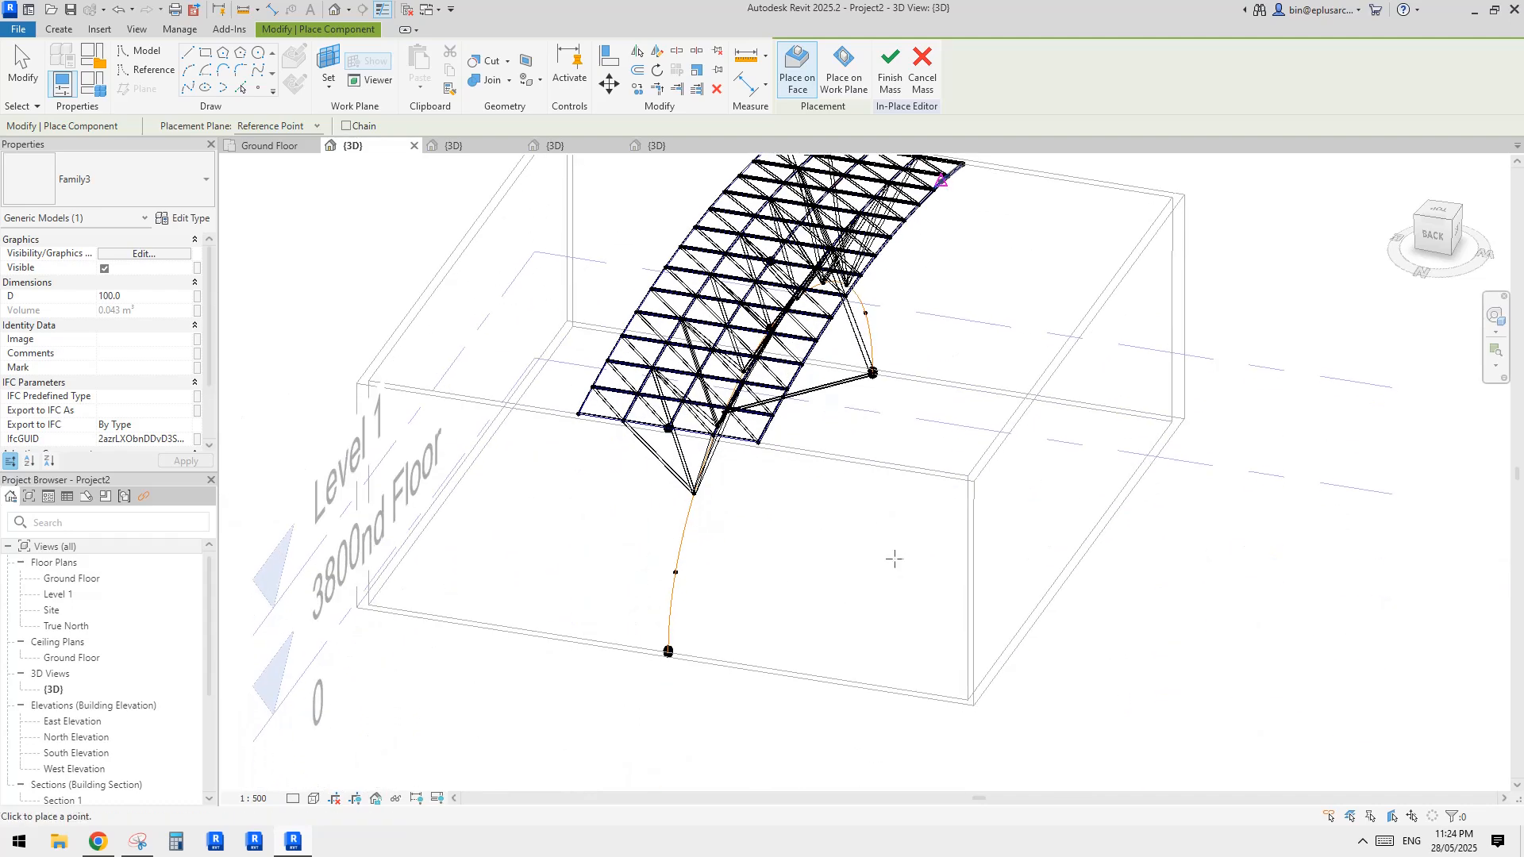
scroll(877, 362, up, 8)
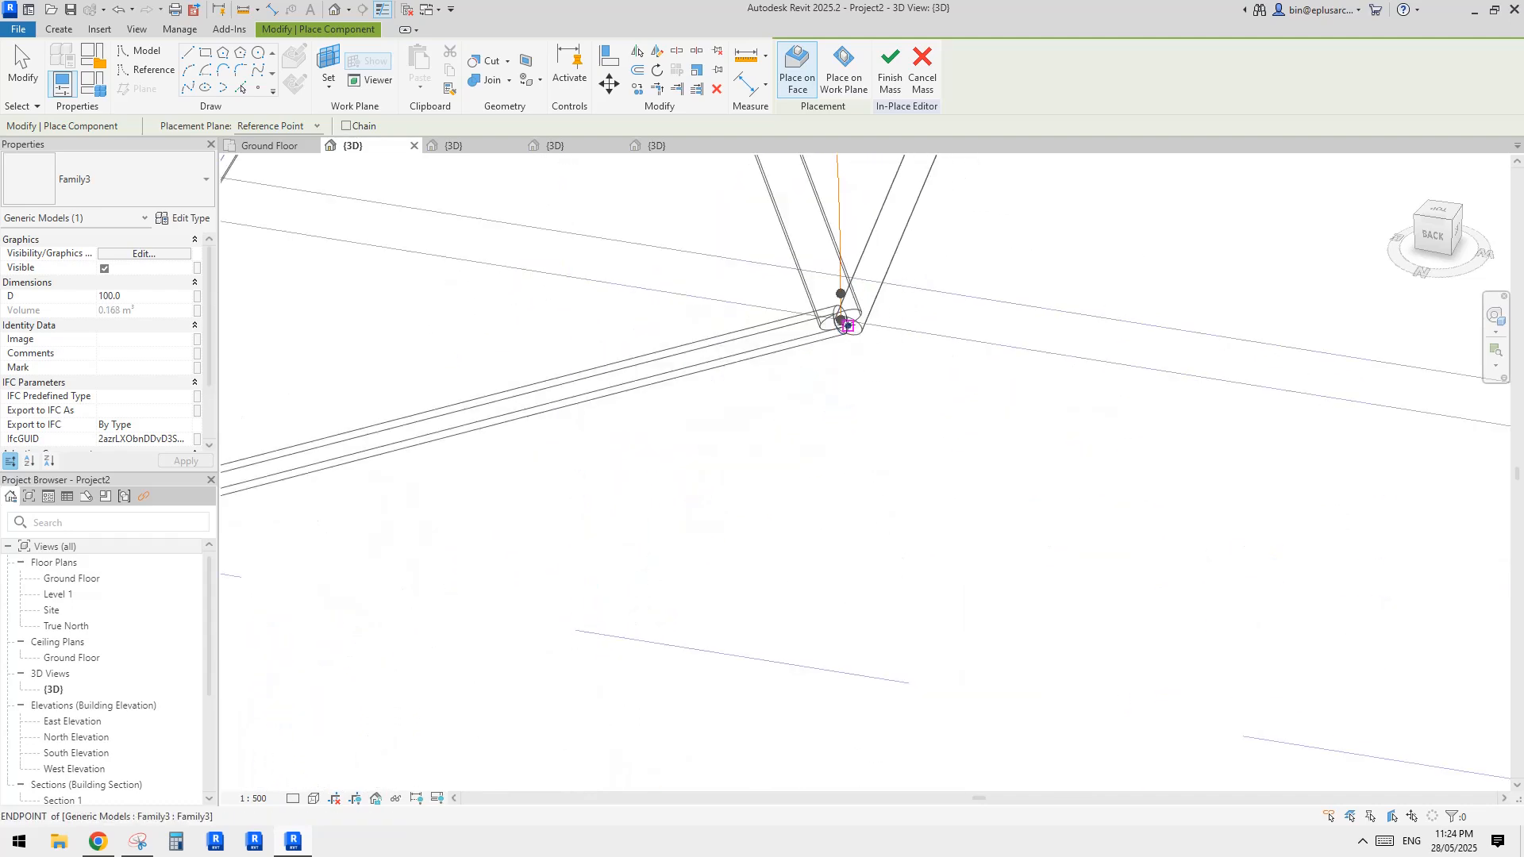
key(Escape)
key(Escape)
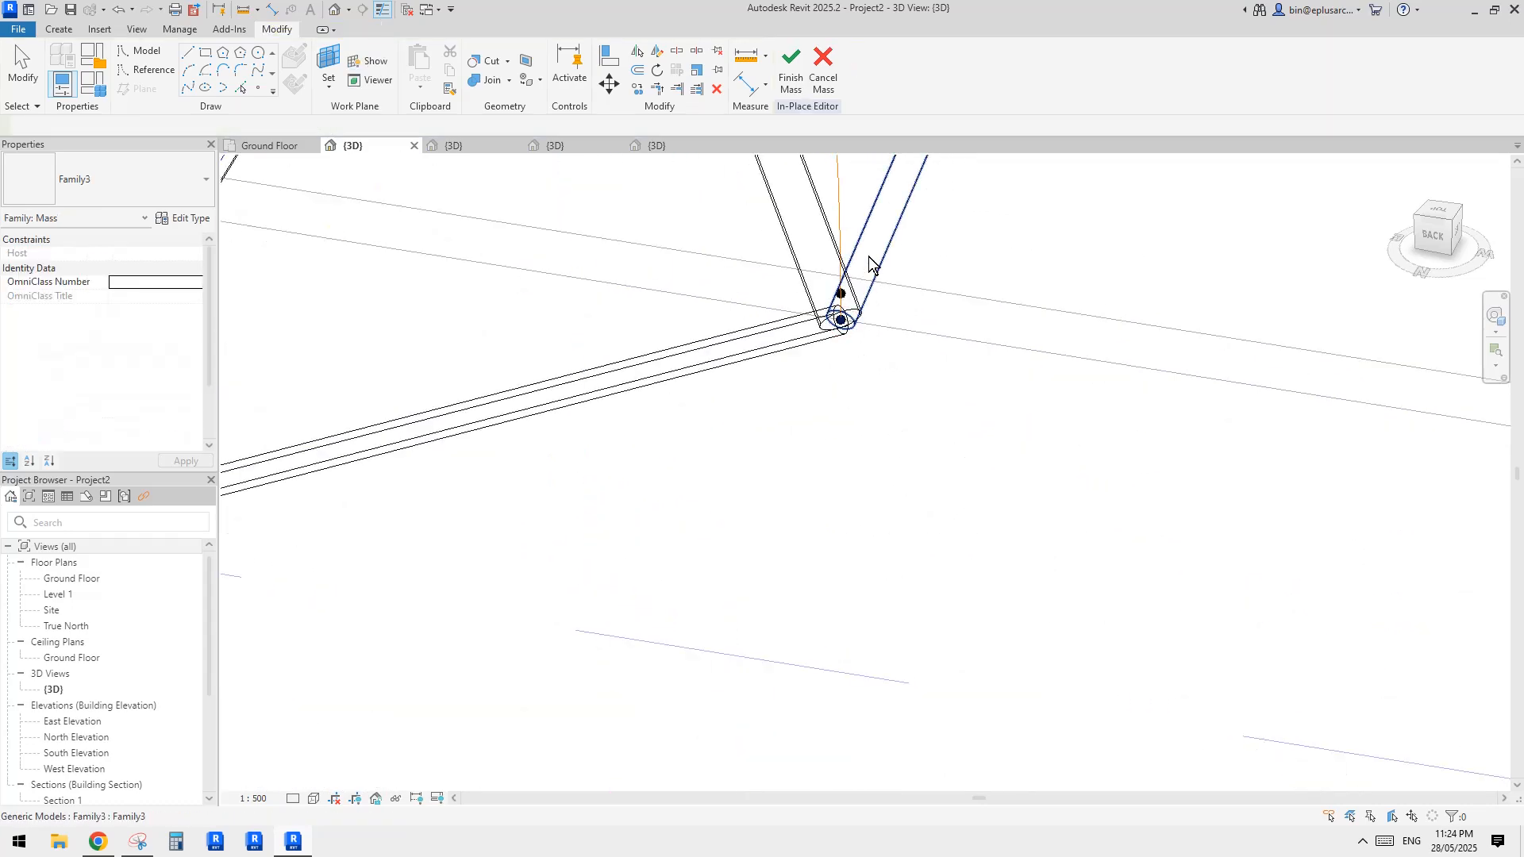
- Set the second support tube's diameter D to 150 and return the view to shaded with edges
click(879, 252)
click(143, 296)
text(150)
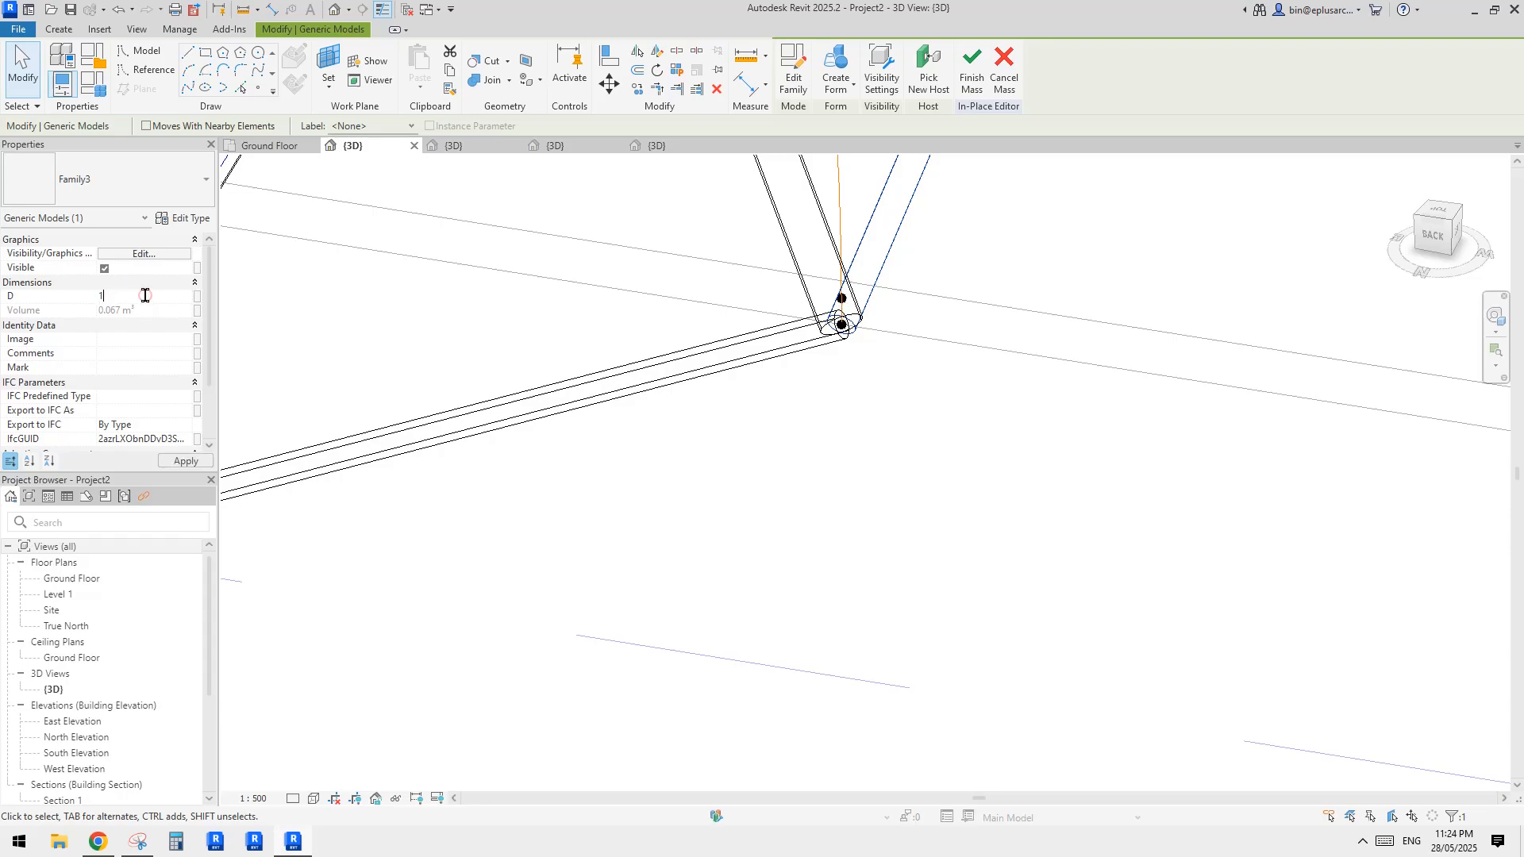
click(897, 361)
scroll(898, 365, down, 2)
middle_drag(908, 318, 865, 566)
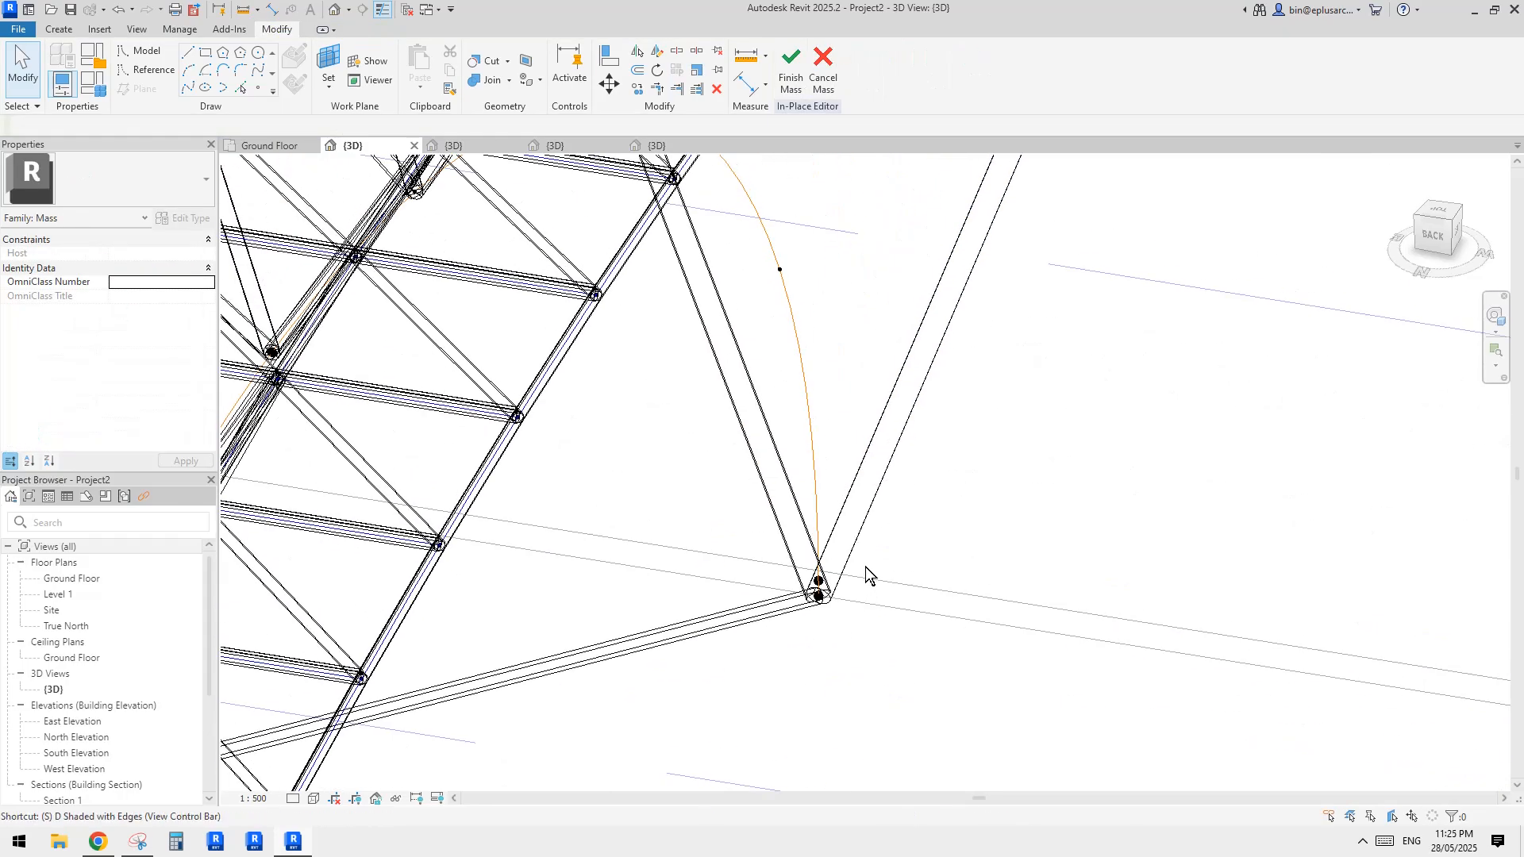
key(s)
key(d)
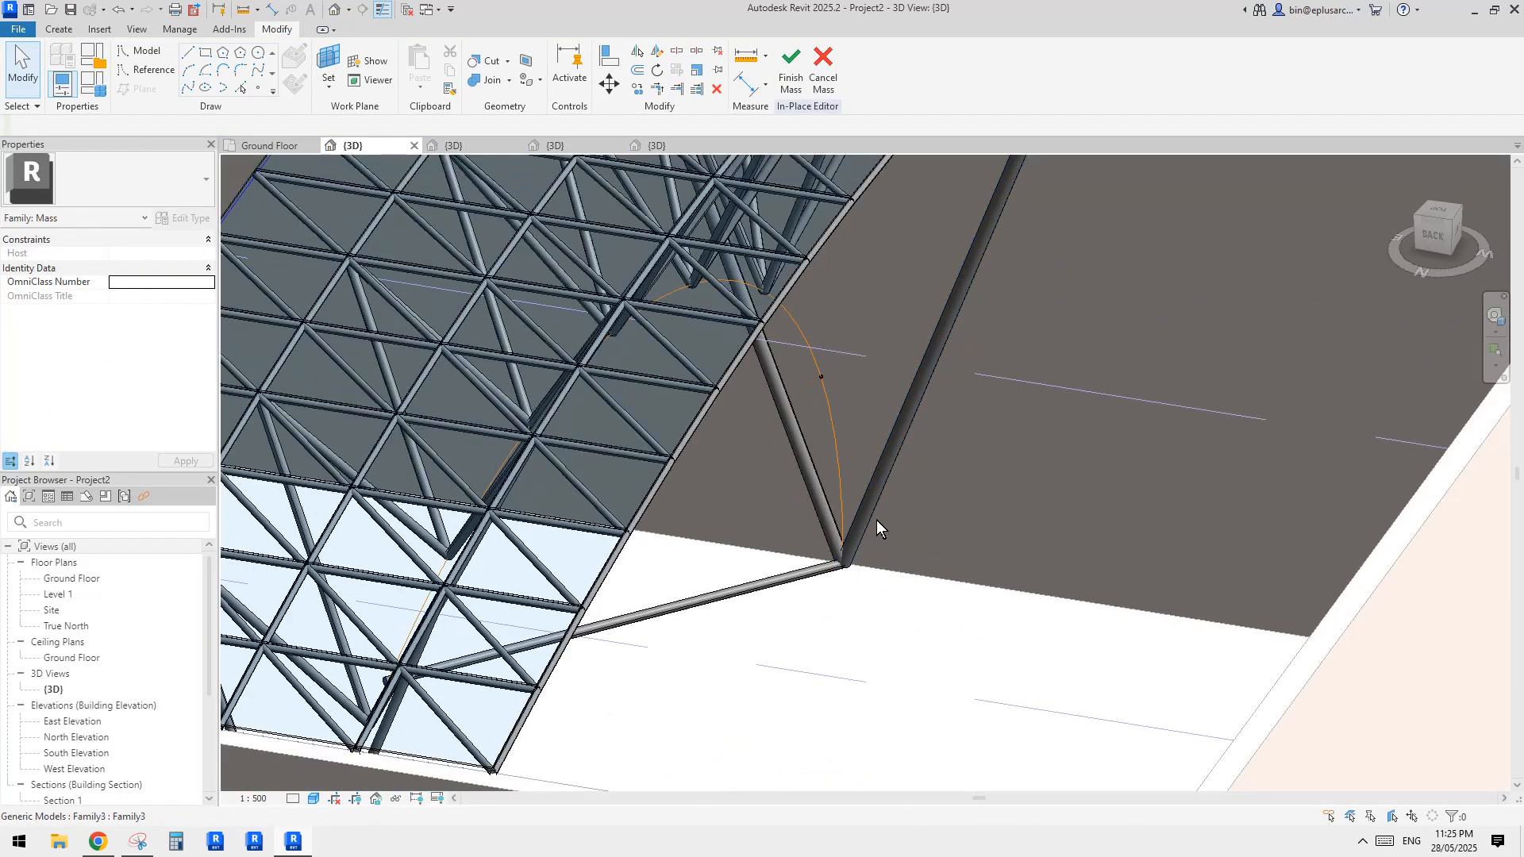
- Examine the two corner support tubes and the neighbouring branching supports from below the canopy's edge
click(897, 445)
shift+middle_drag(897, 445, 912, 570)
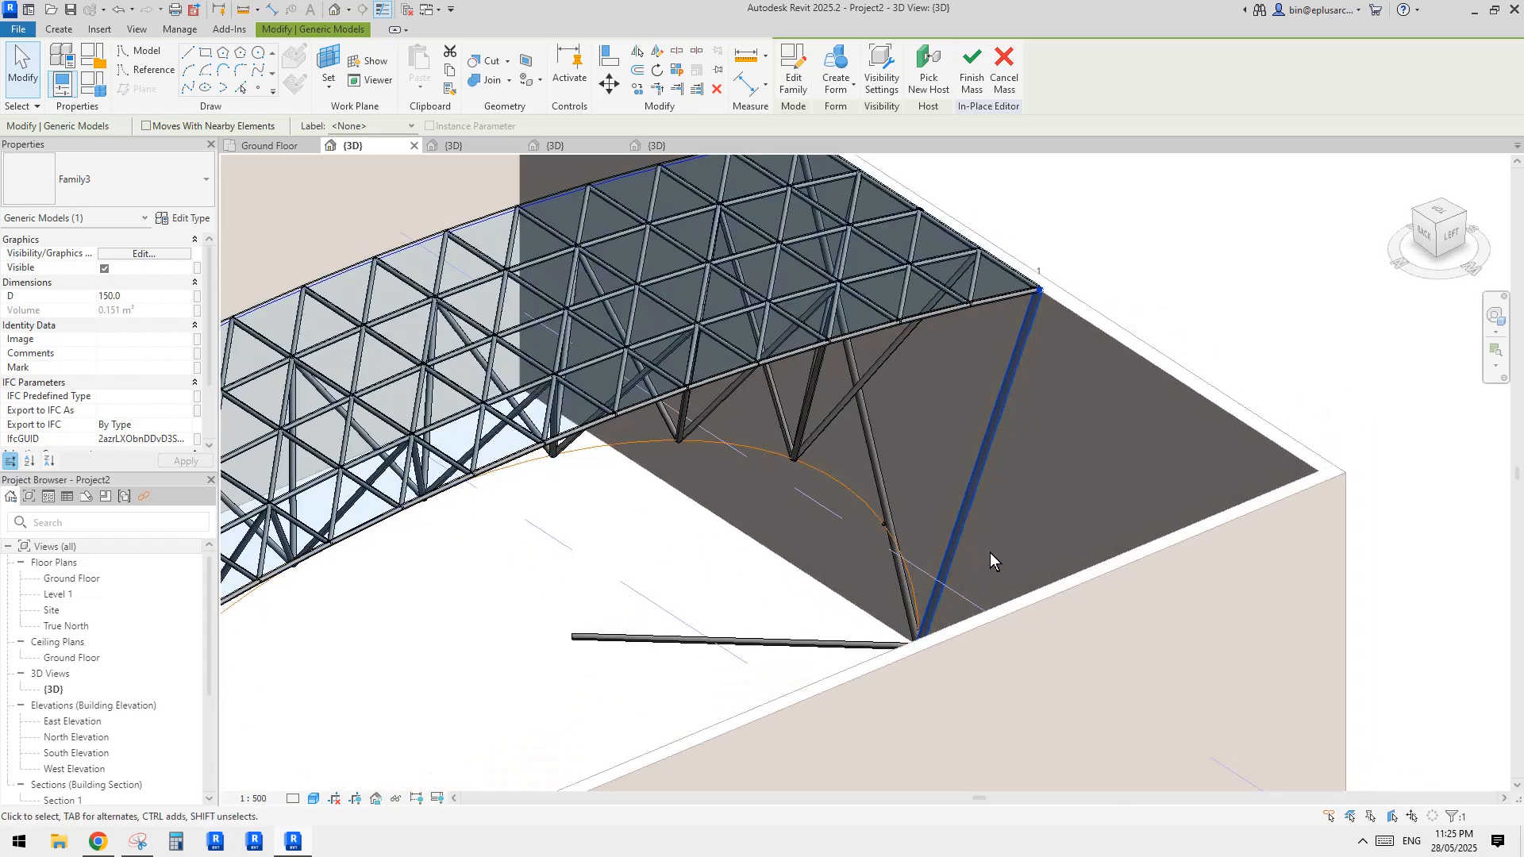
mouse_move(982, 555)
shift+middle_down()
mouse_move(895, 558)
mouse_move(1003, 571)
shift+middle_up()
scroll(941, 526, up, 2)
shift+middle_drag(941, 527, 874, 527)
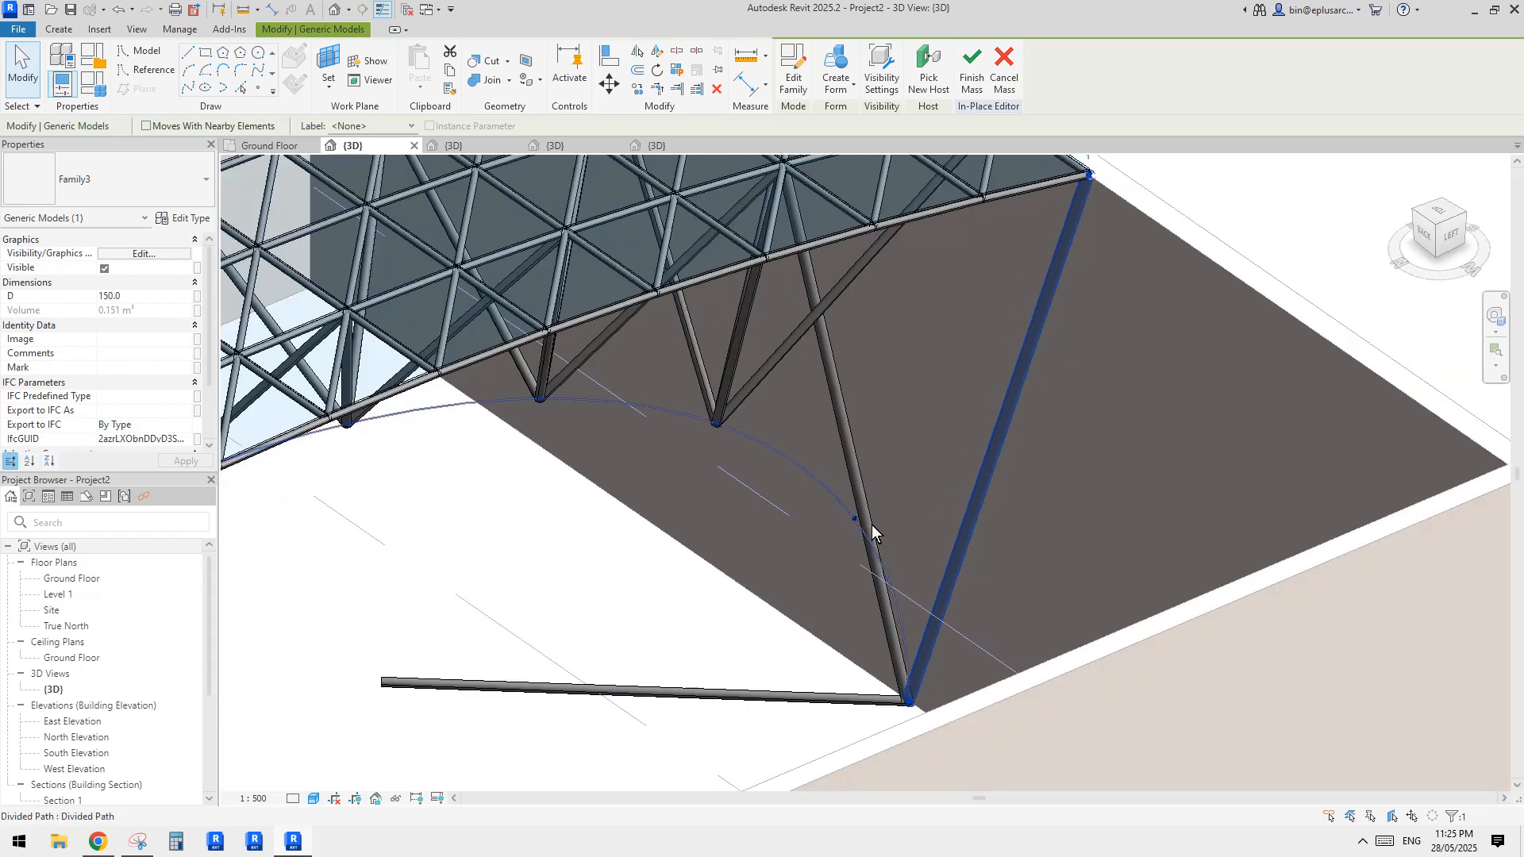
ctrl+click(725, 365)
shift+middle_drag(739, 372, 720, 432)
key(Escape)
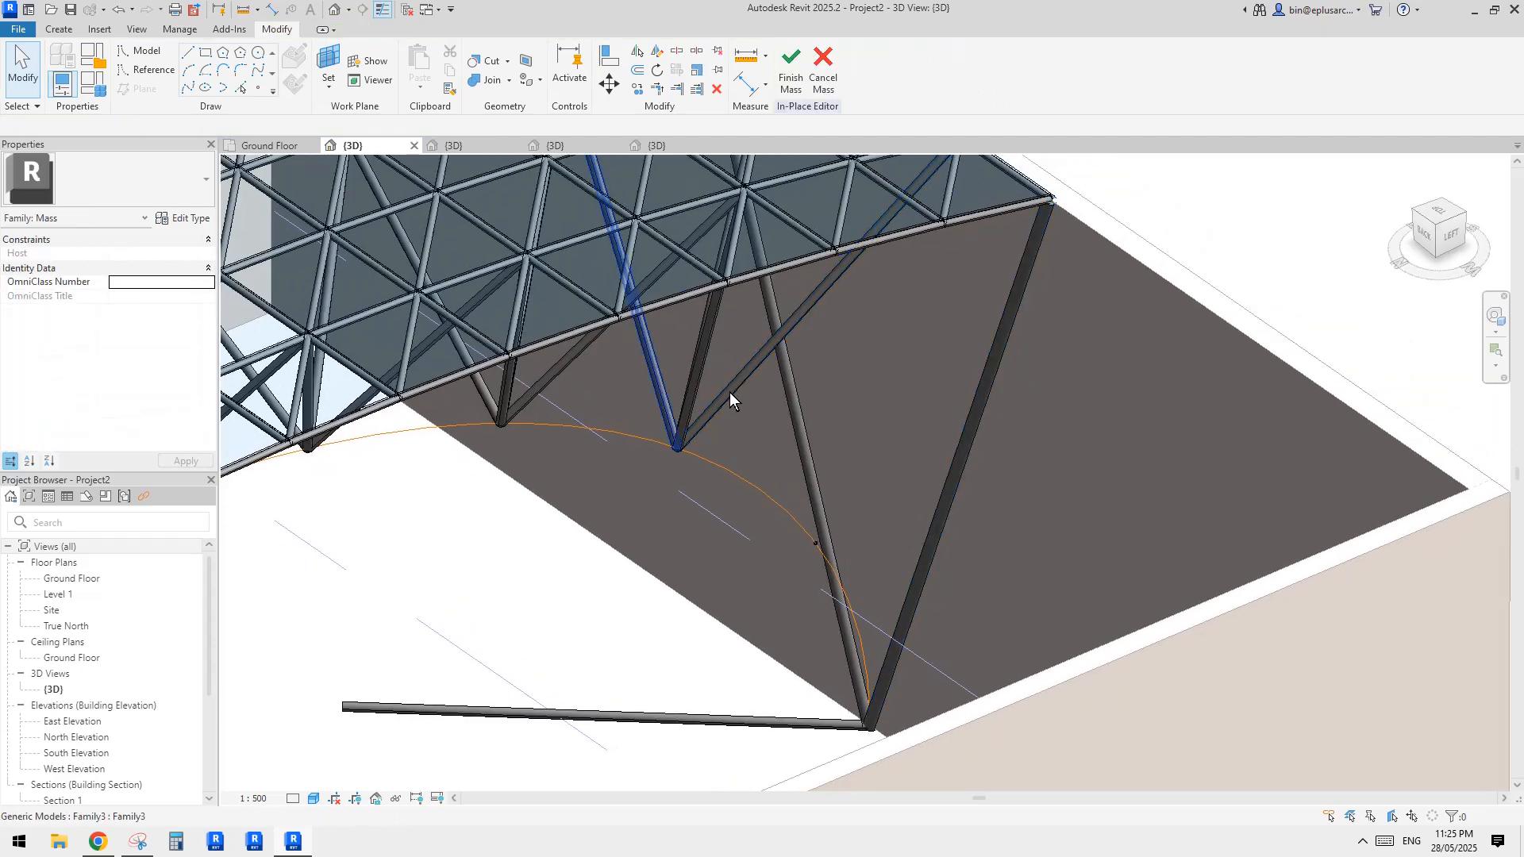
click(53, 29)
click(429, 64)
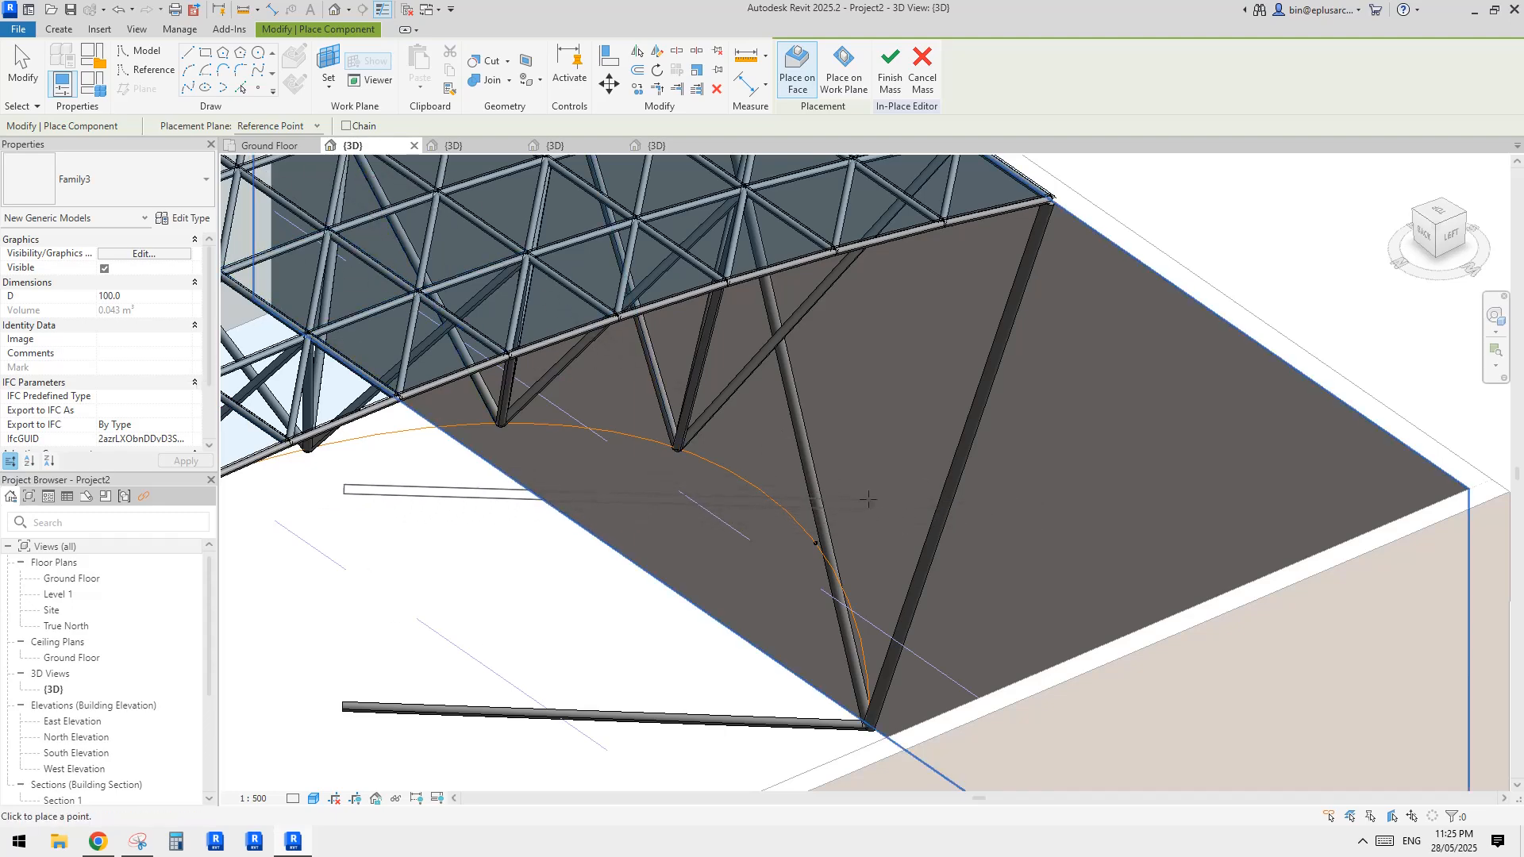
middle_drag(899, 460, 905, 500)
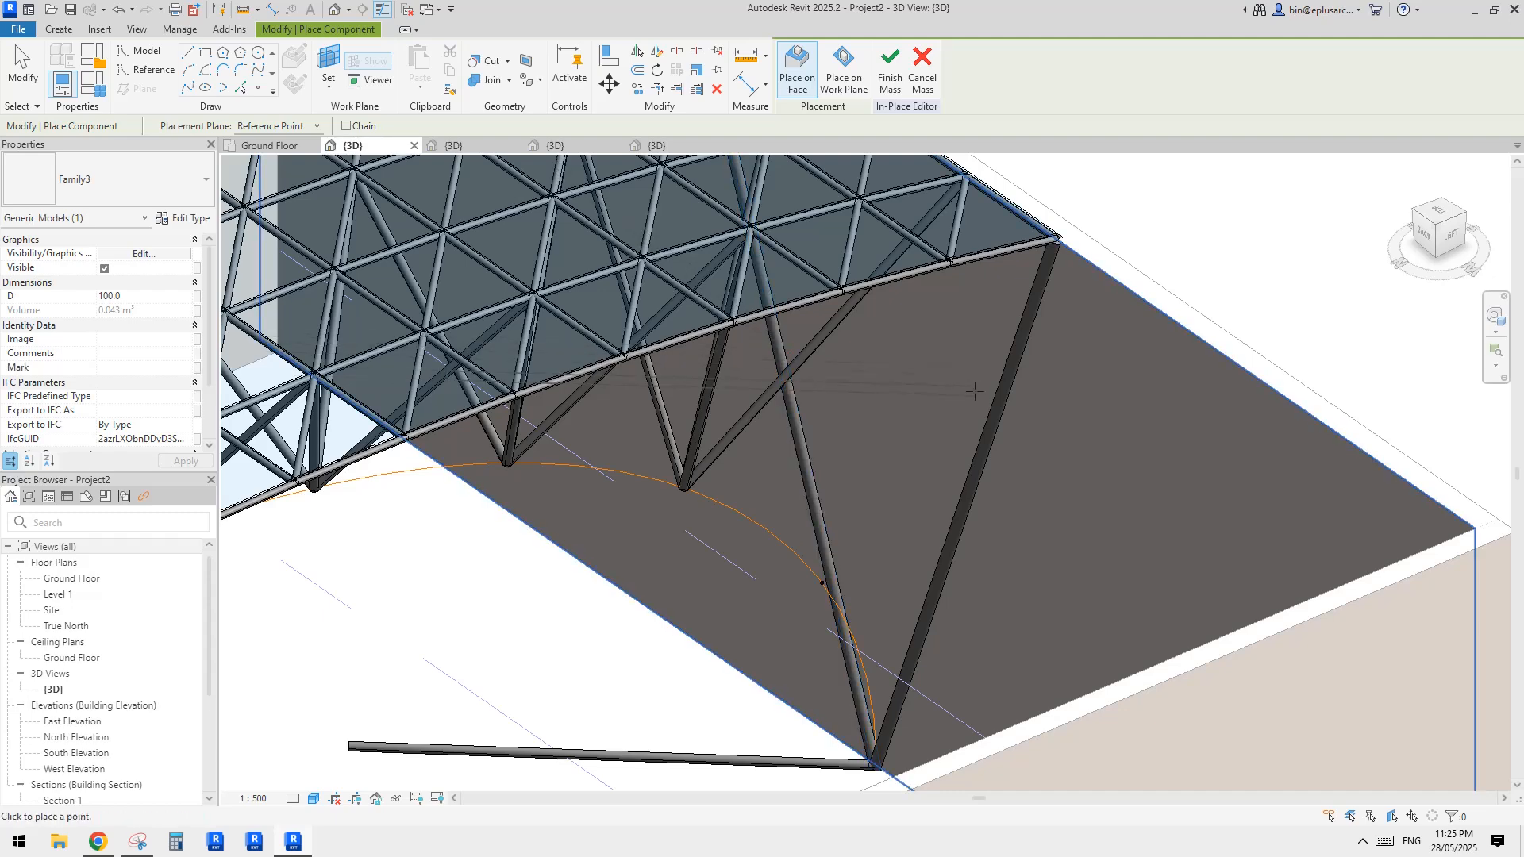
key(Escape)
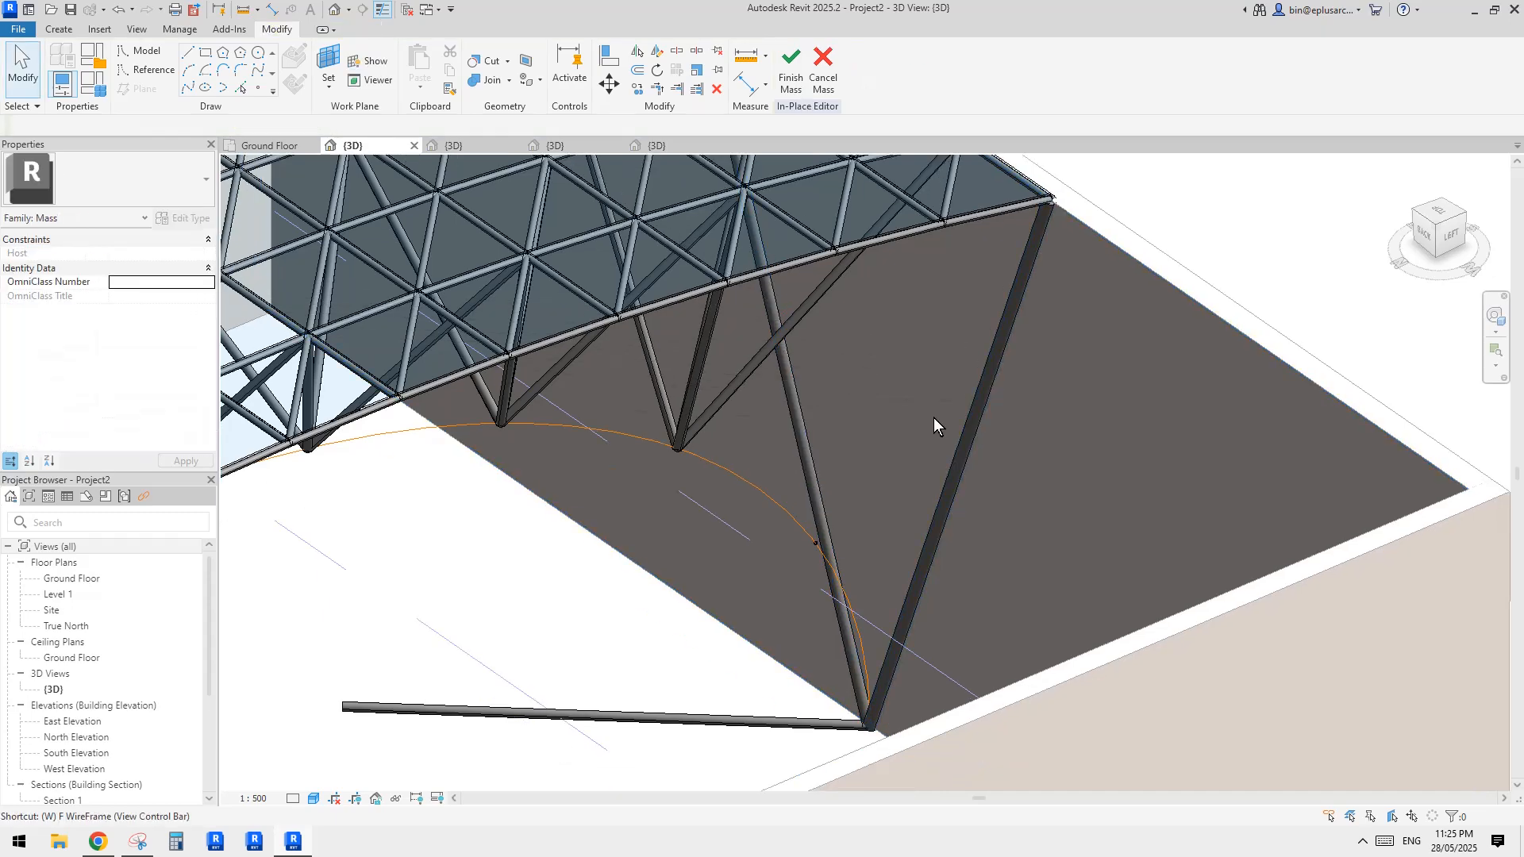
- Switch the view to wireframe around the two corner support tubes
key(w)
key(f)
scroll(855, 424, up, 2)
click(62, 30)
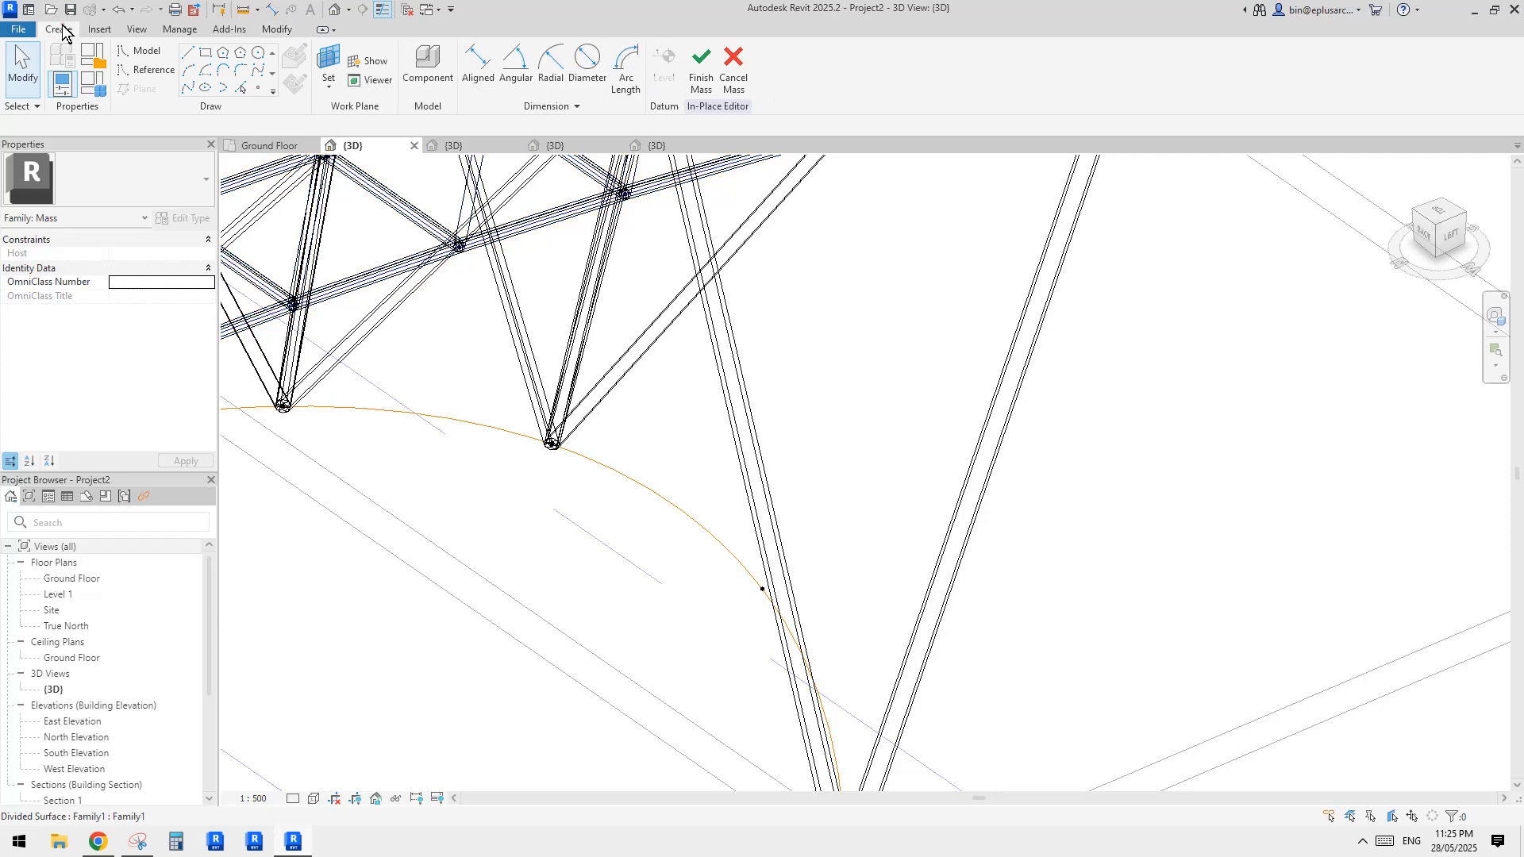
click(428, 64)
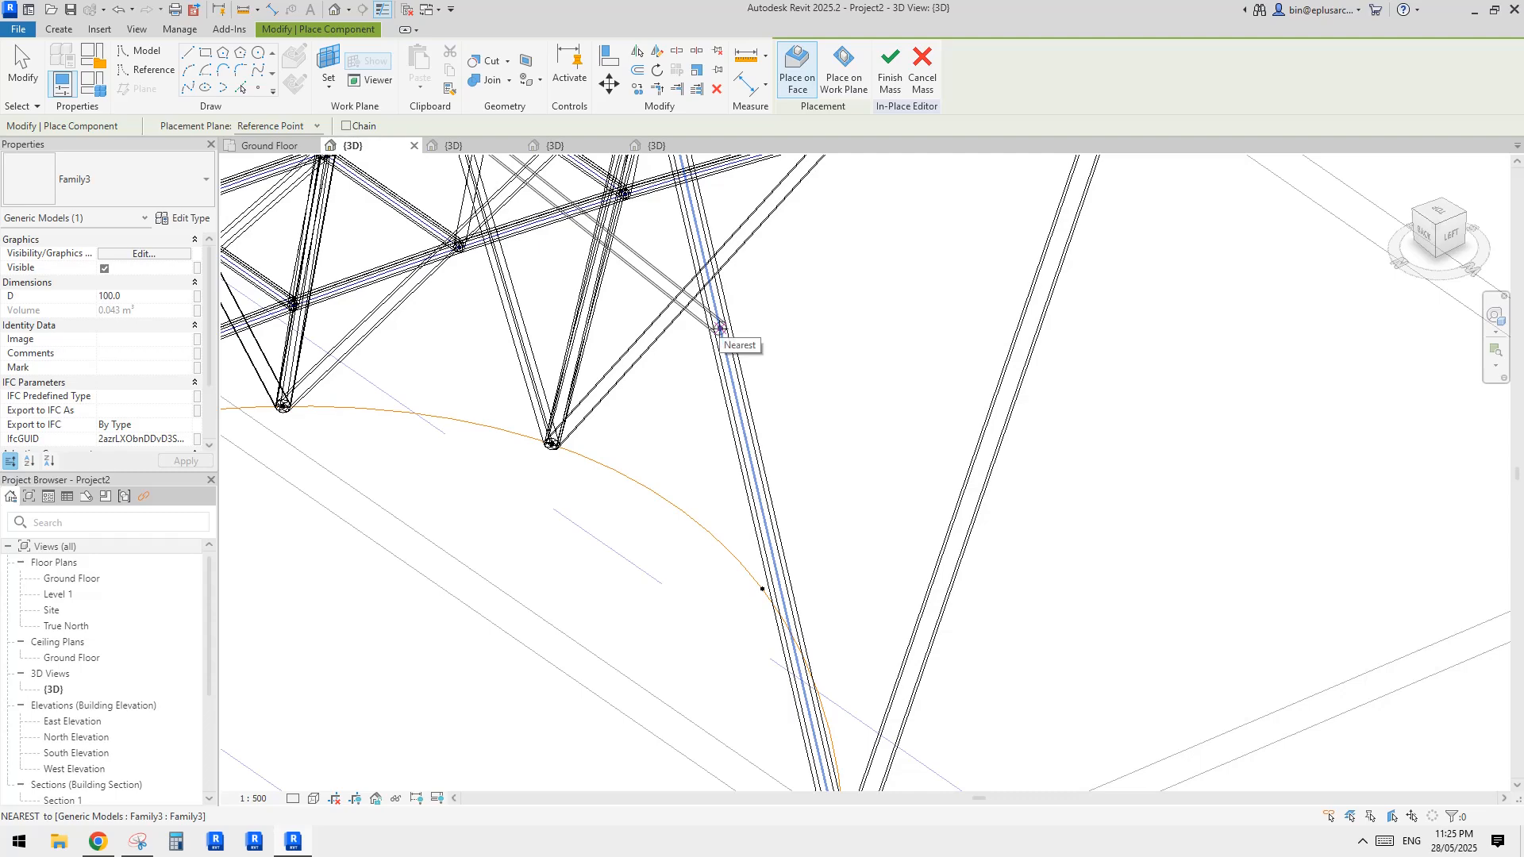
middle_drag(719, 326, 722, 269)
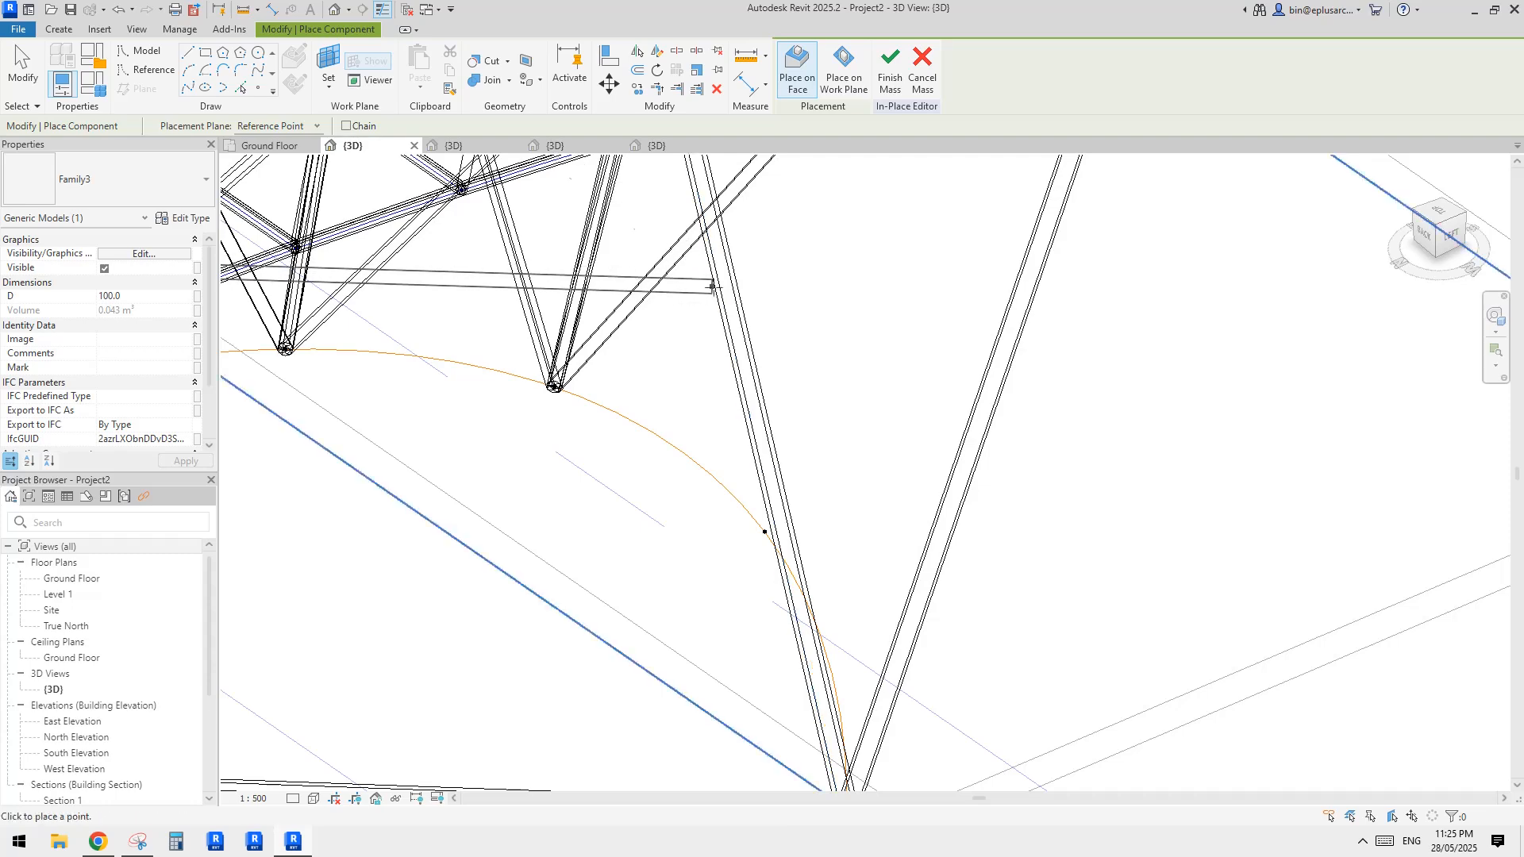
middle_drag(725, 264, 724, 295)
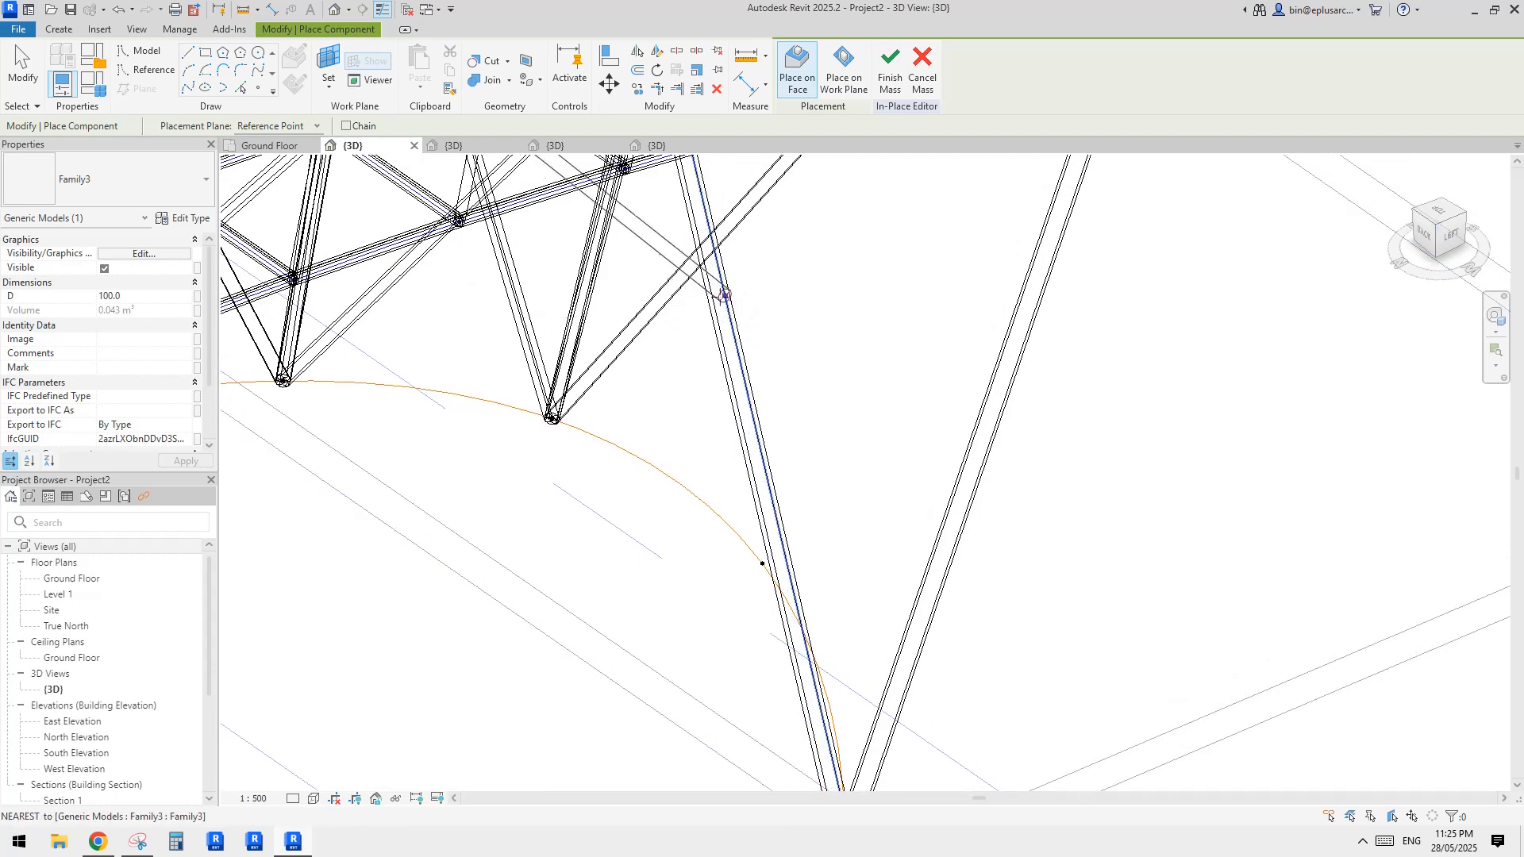
click(717, 285)
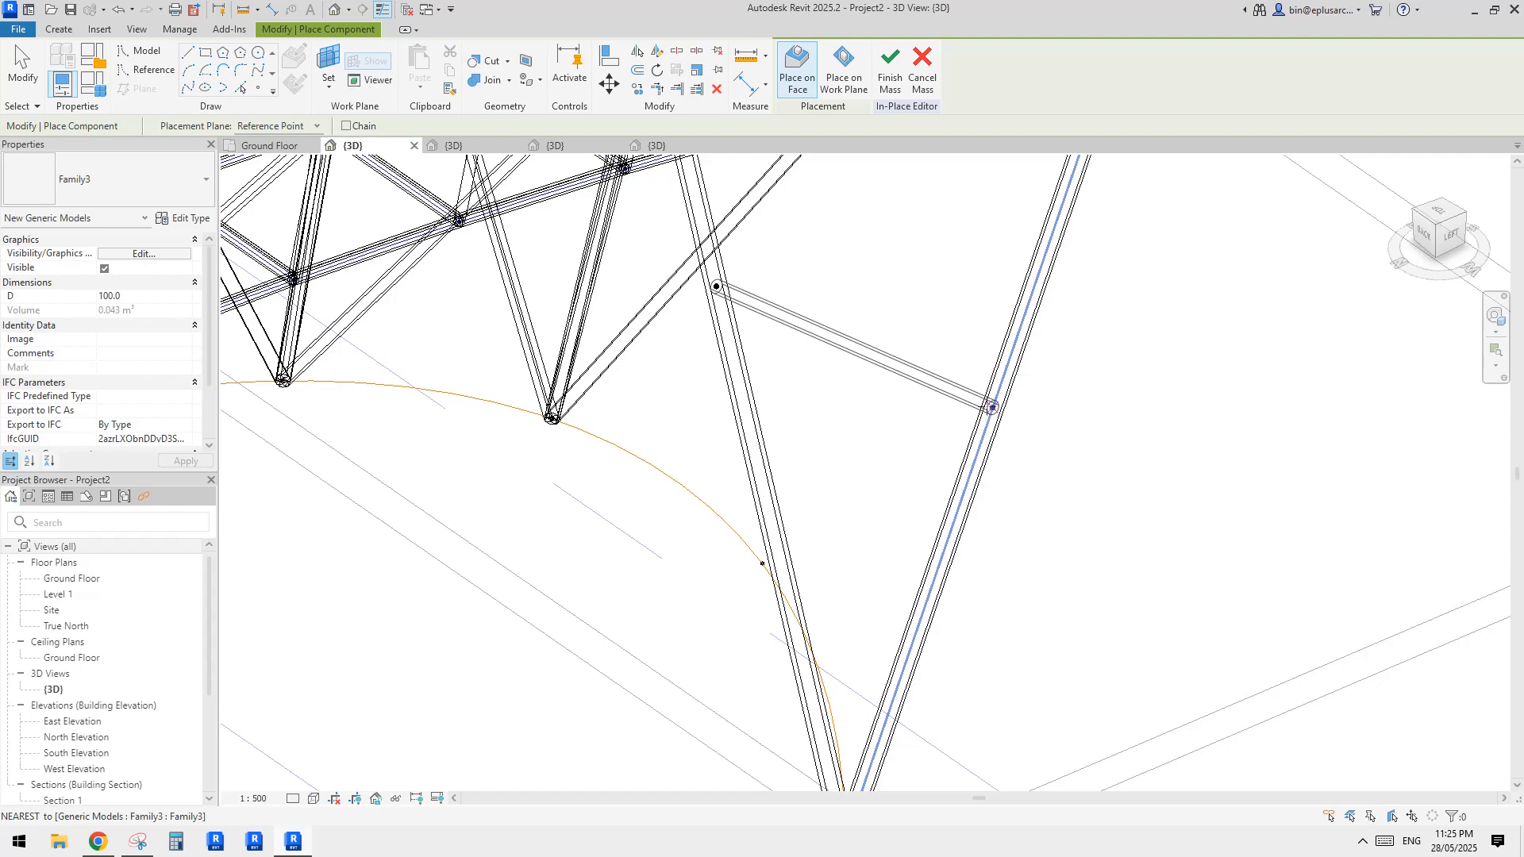
key(Escape)
key(Escape)
click(717, 287)
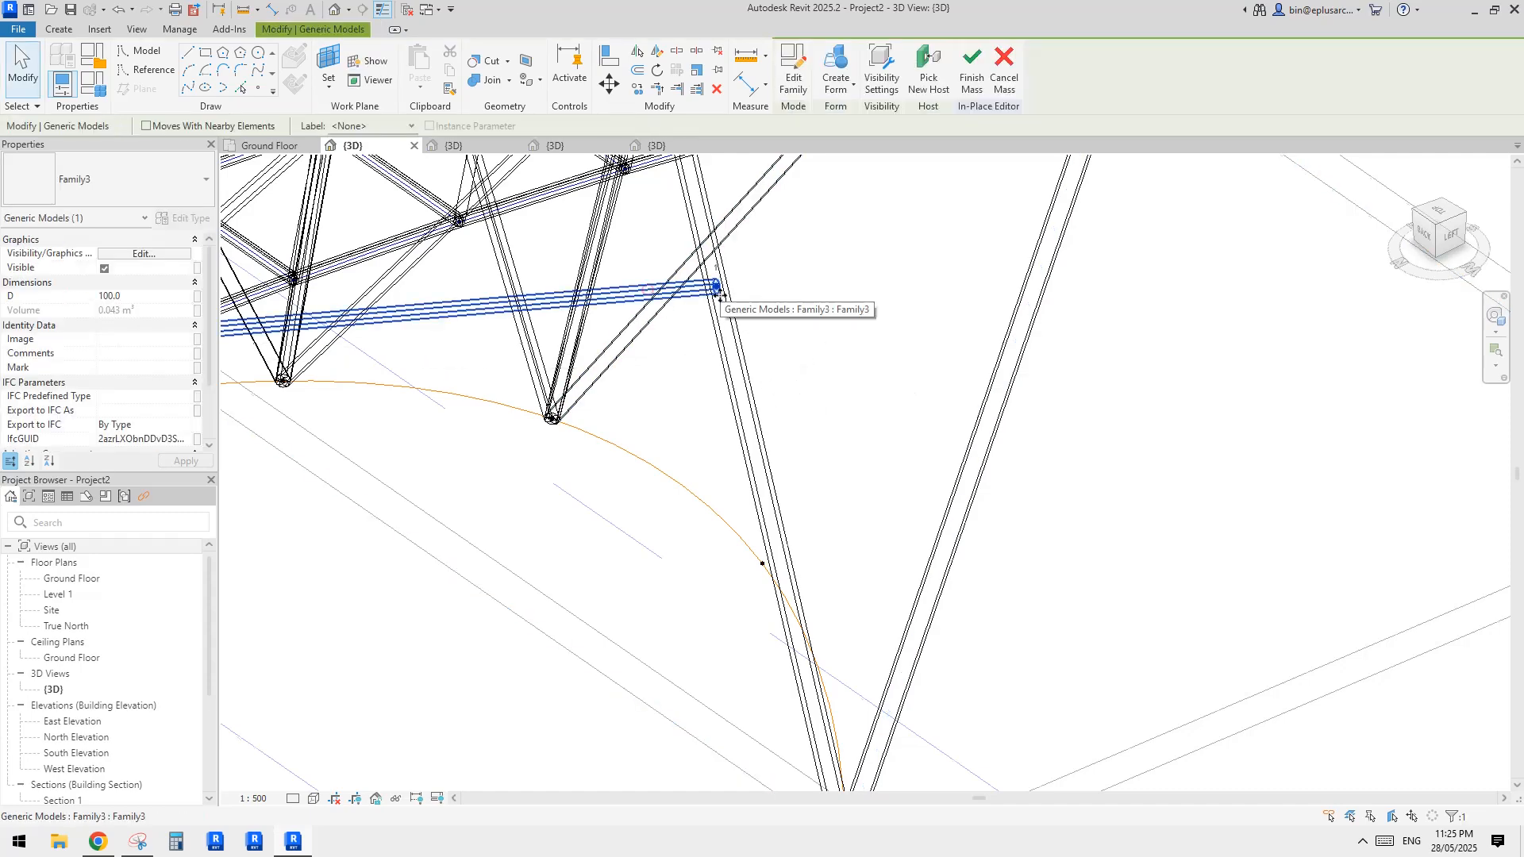
key(Escape)
- Place a Family2 branching component with two arms on each corner tube and its hub on the divided path's free point between them
click(58, 28)
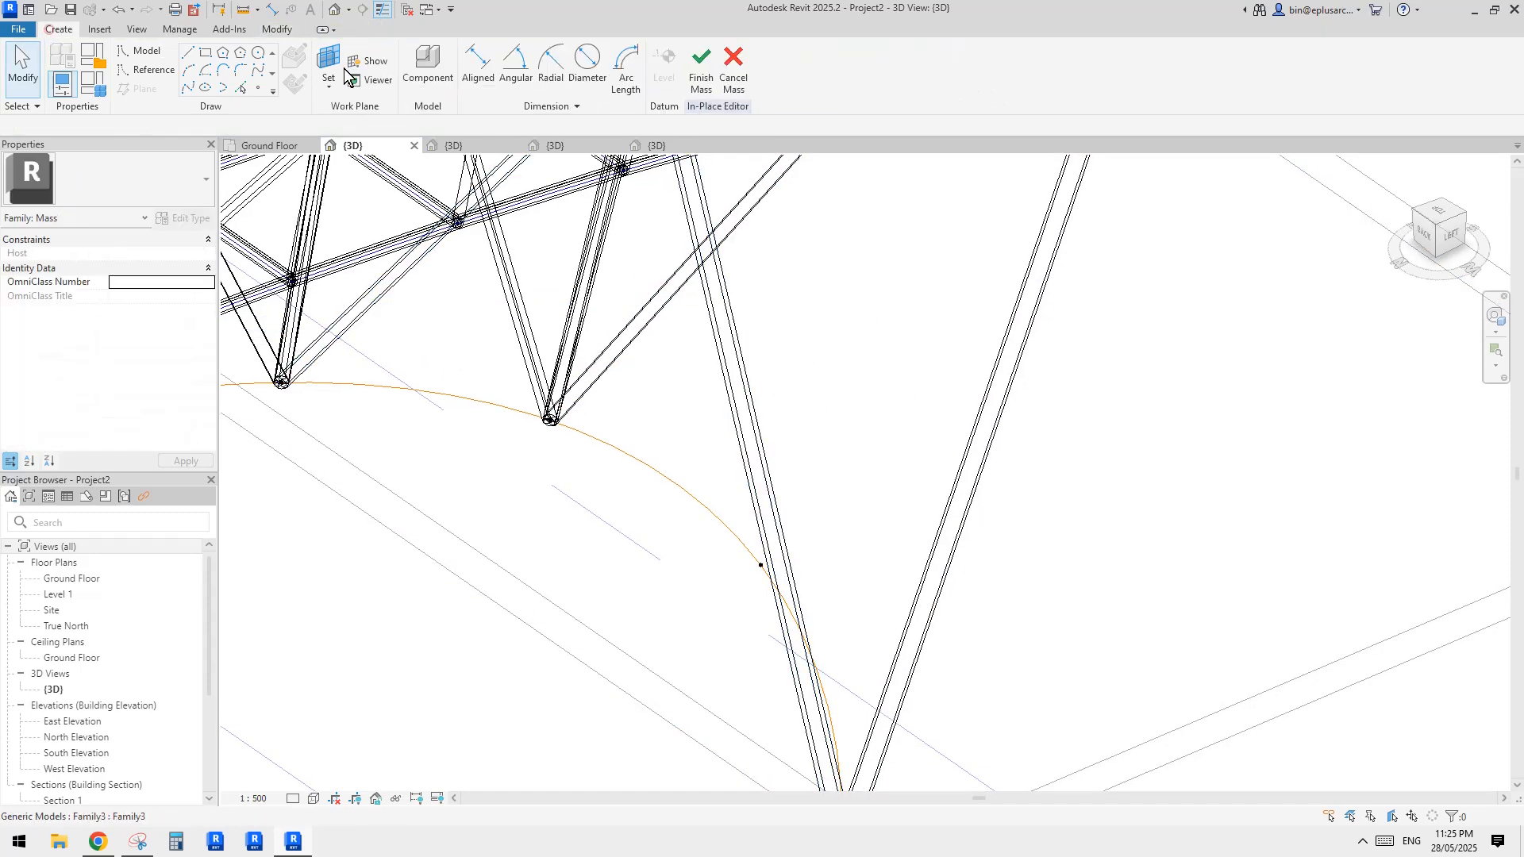
click(428, 68)
click(127, 182)
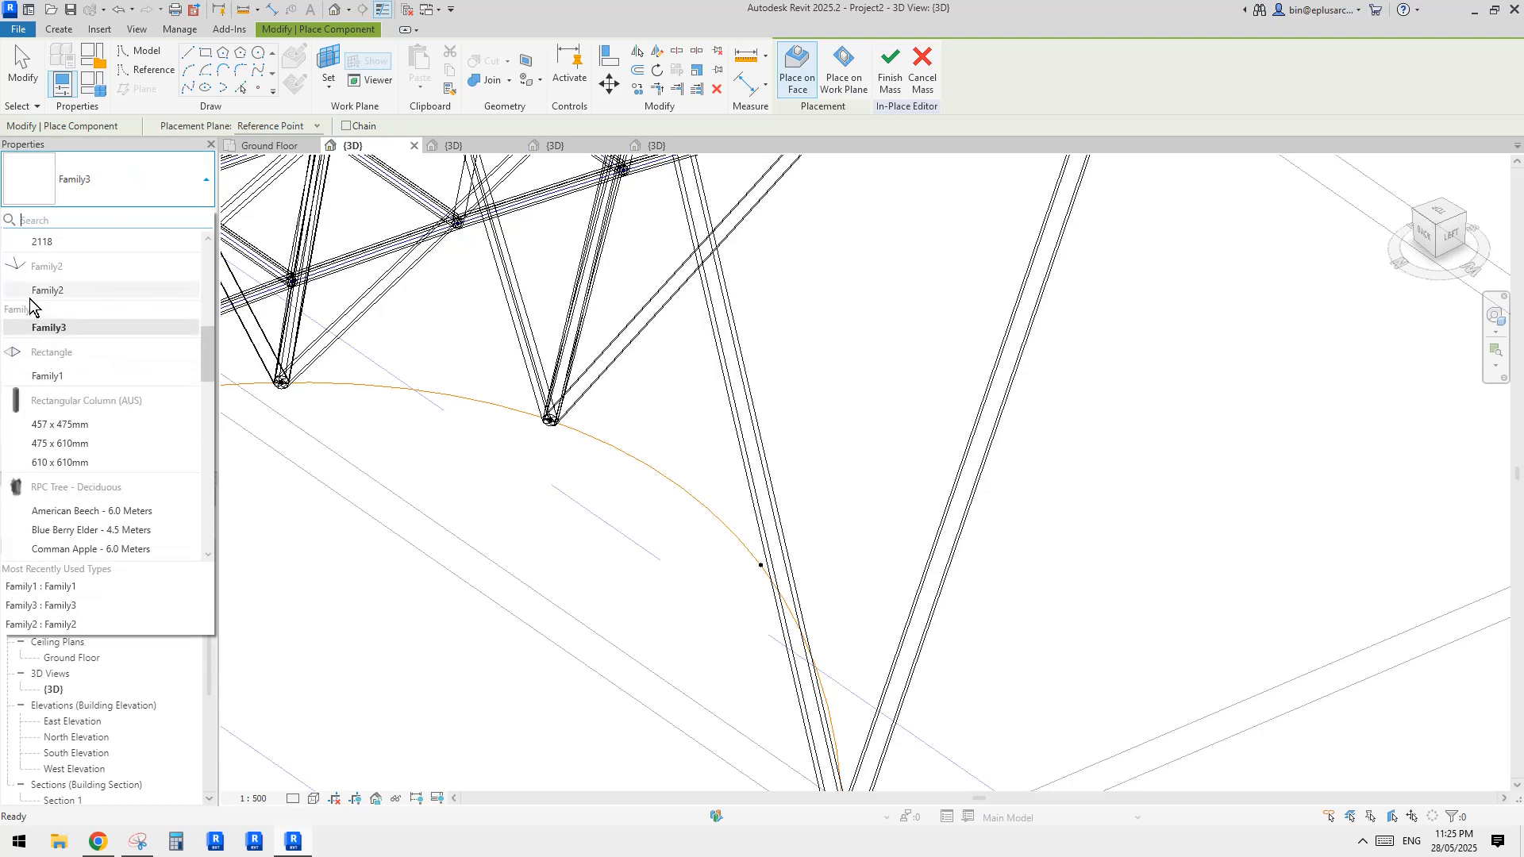
click(47, 290)
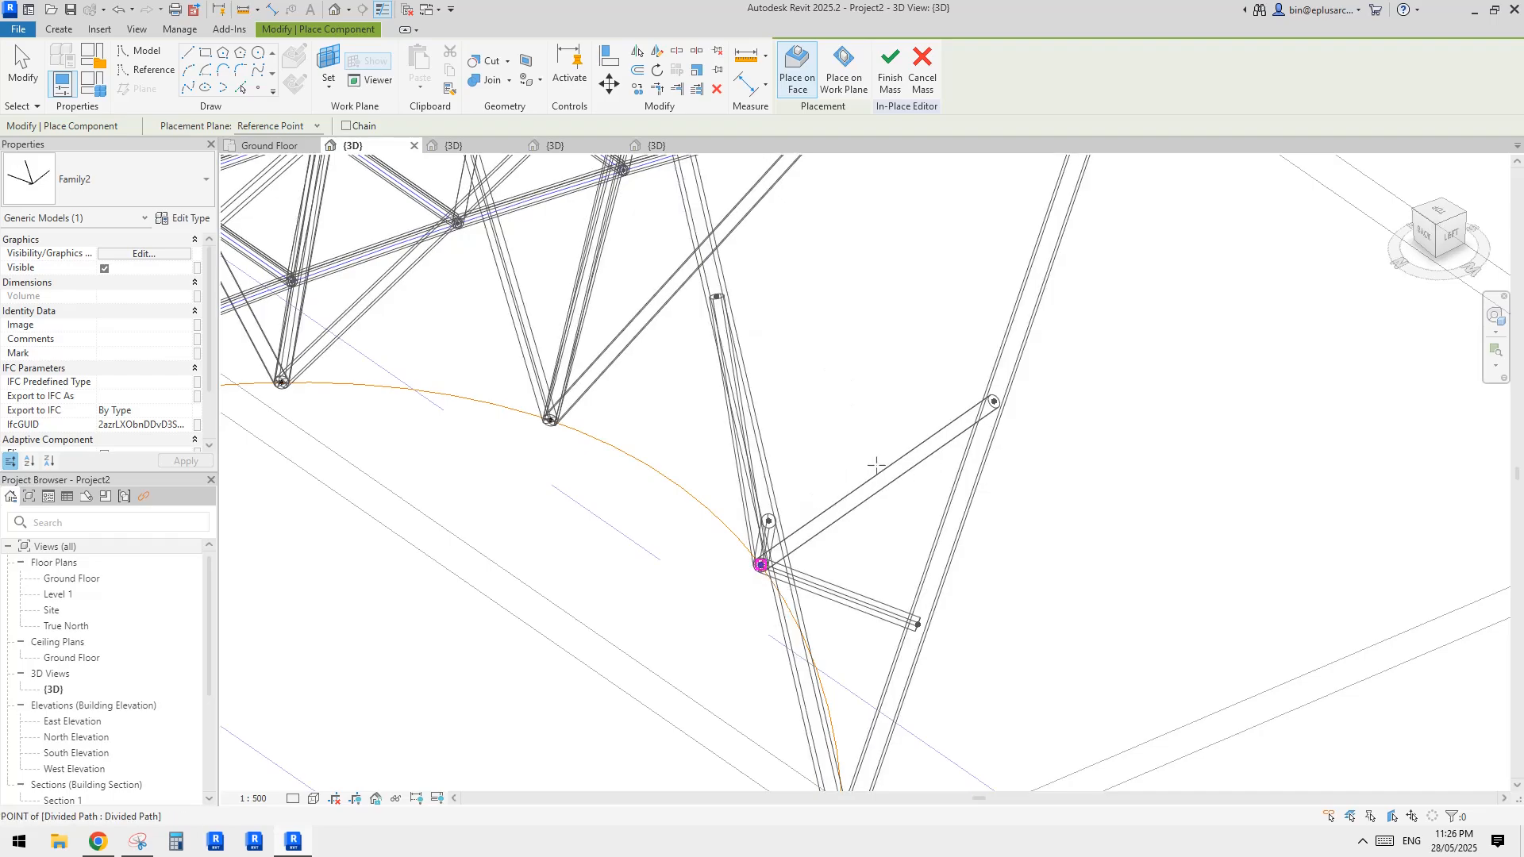
key(Escape)
scroll(882, 397, down, 4)
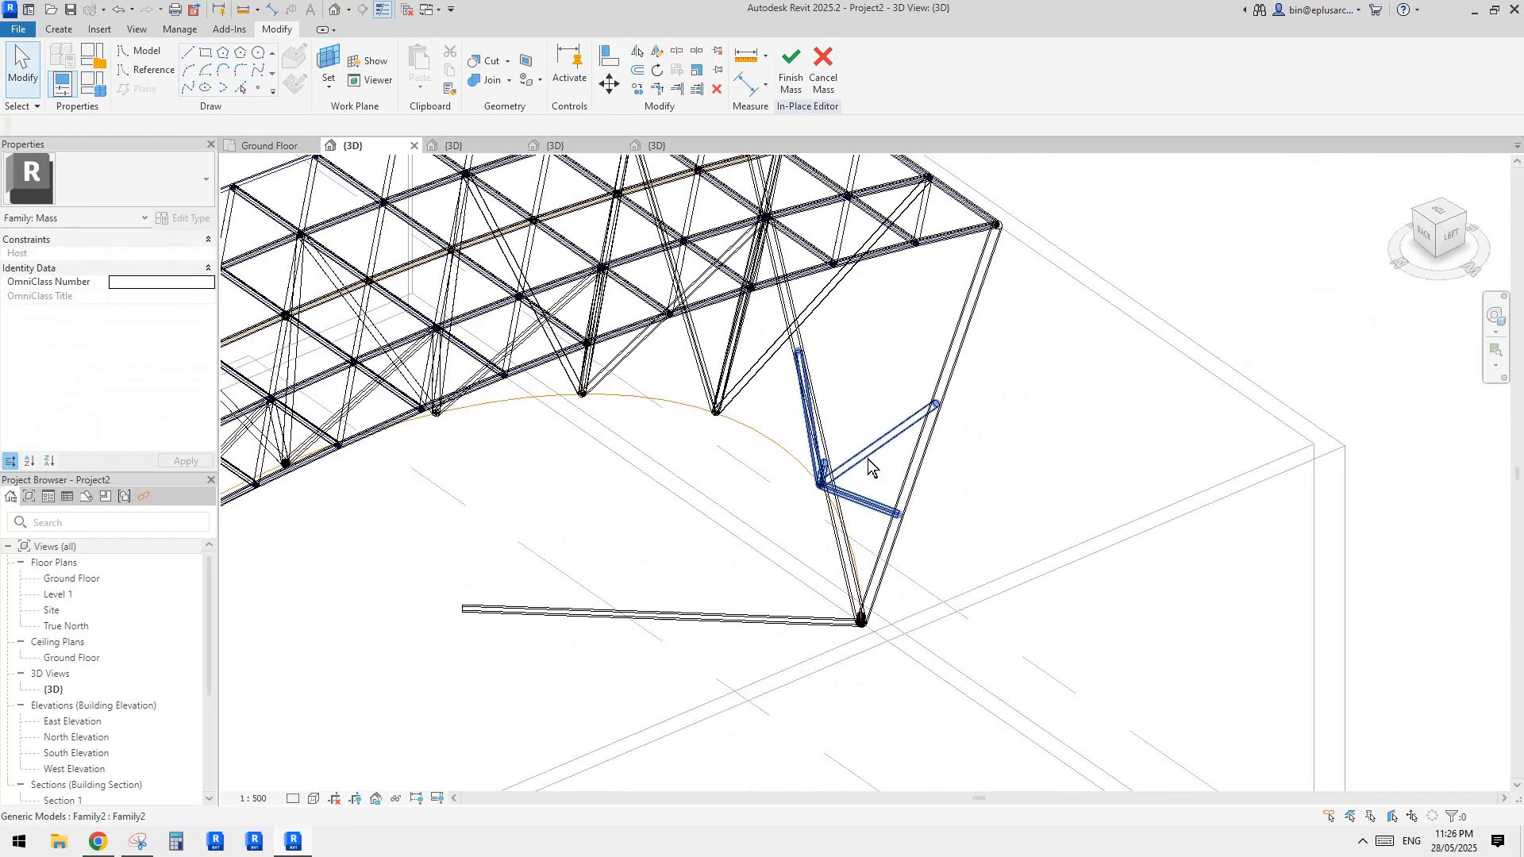
- Select the Family2 brace's upper placement point on the first corner tube and set its normalized curve parameter to 0.5
shift+middle_drag(869, 459, 1047, 283)
mouse_move(928, 444)
shift+middle_down()
mouse_move(936, 391)
mouse_move(921, 420)
shift+middle_up()
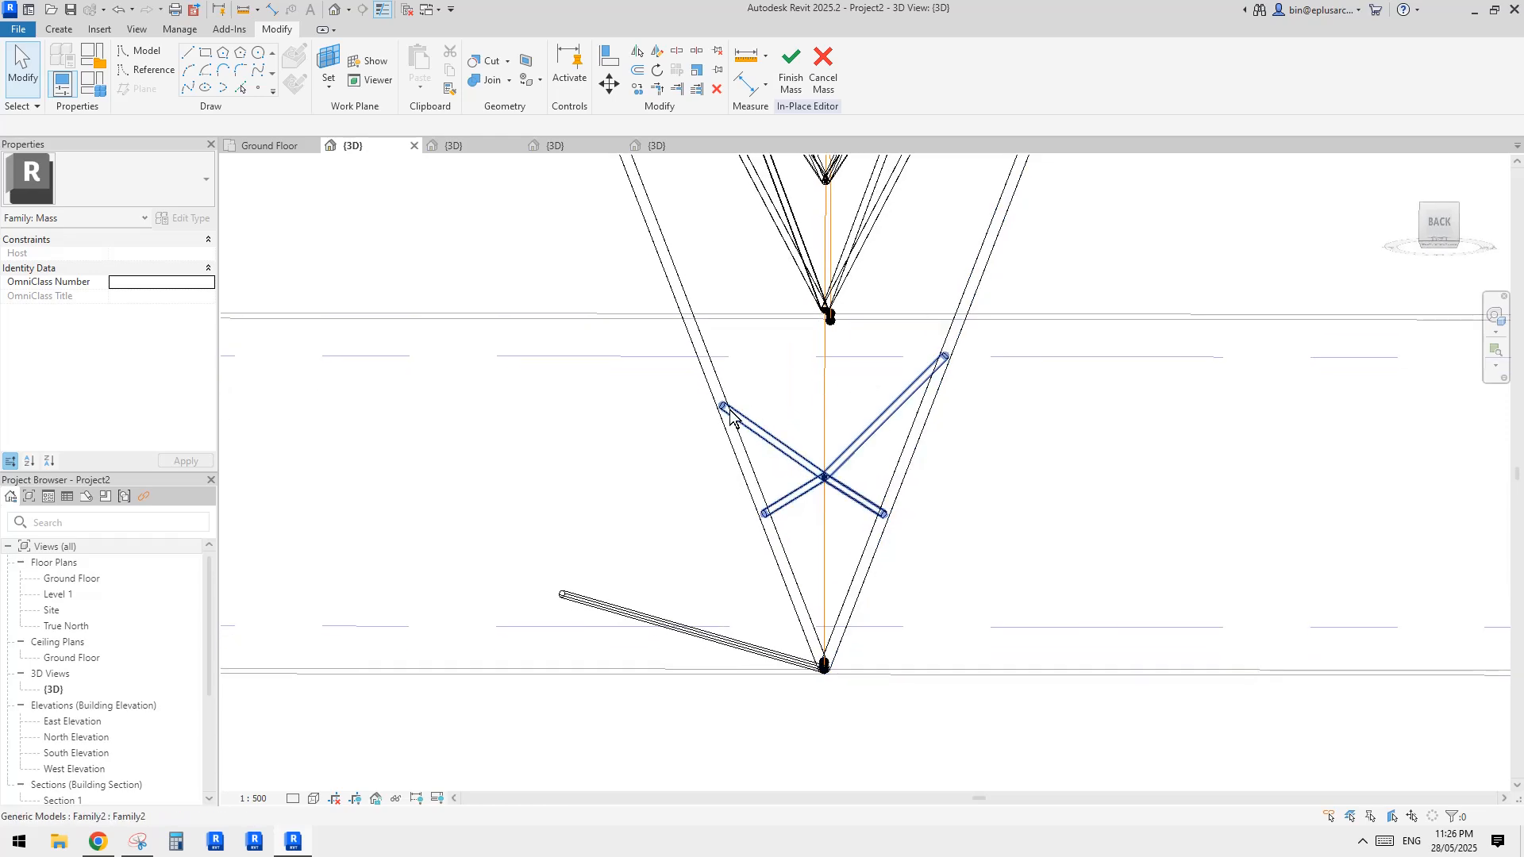
scroll(766, 389, up, 1)
shift+middle_drag(764, 425, 725, 394)
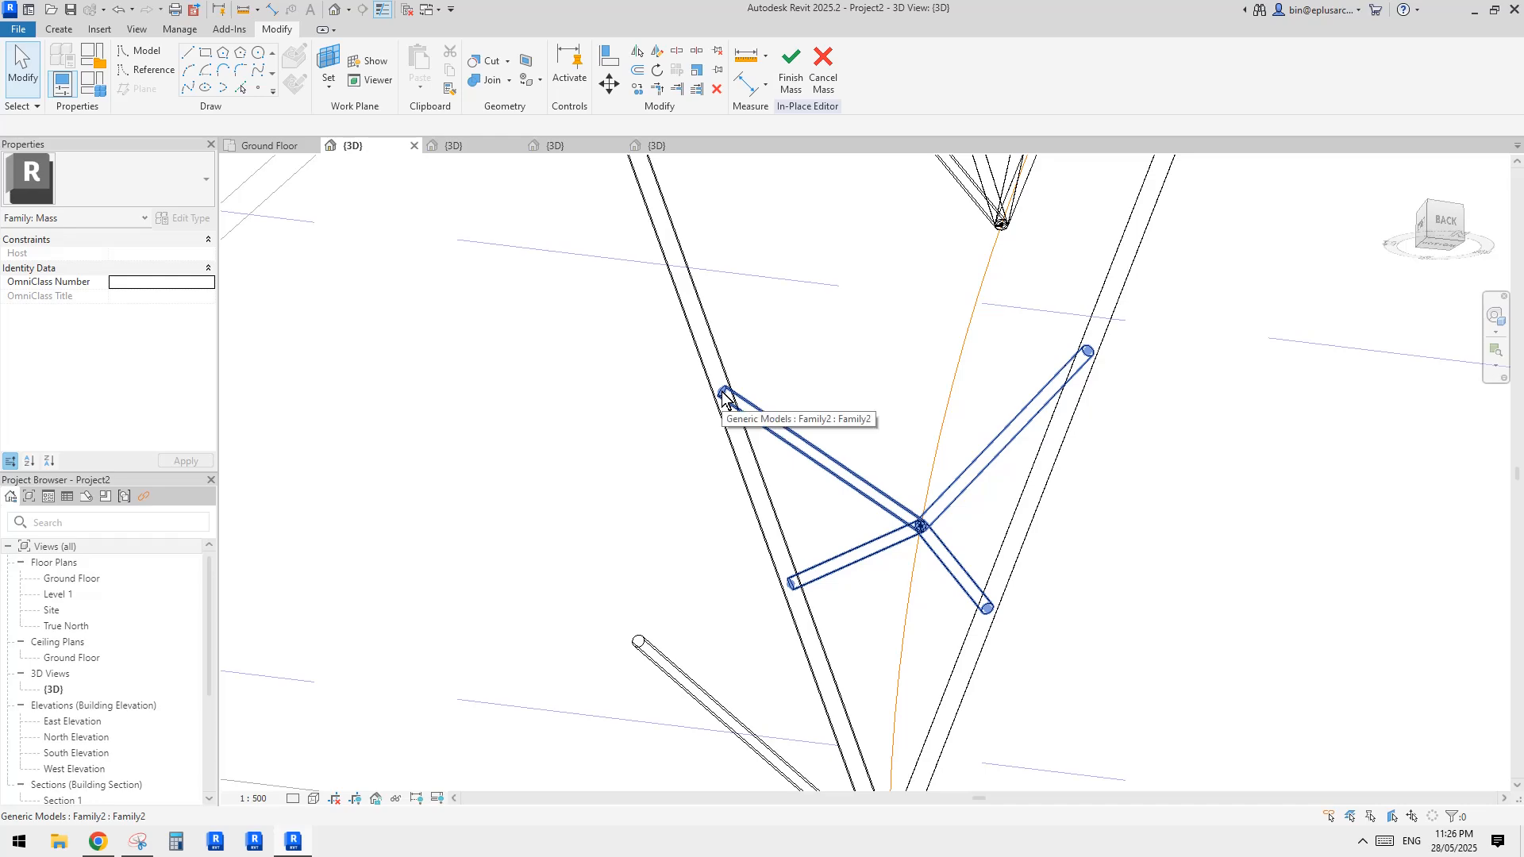
key(Tab)
key(Tab)
click(724, 394)
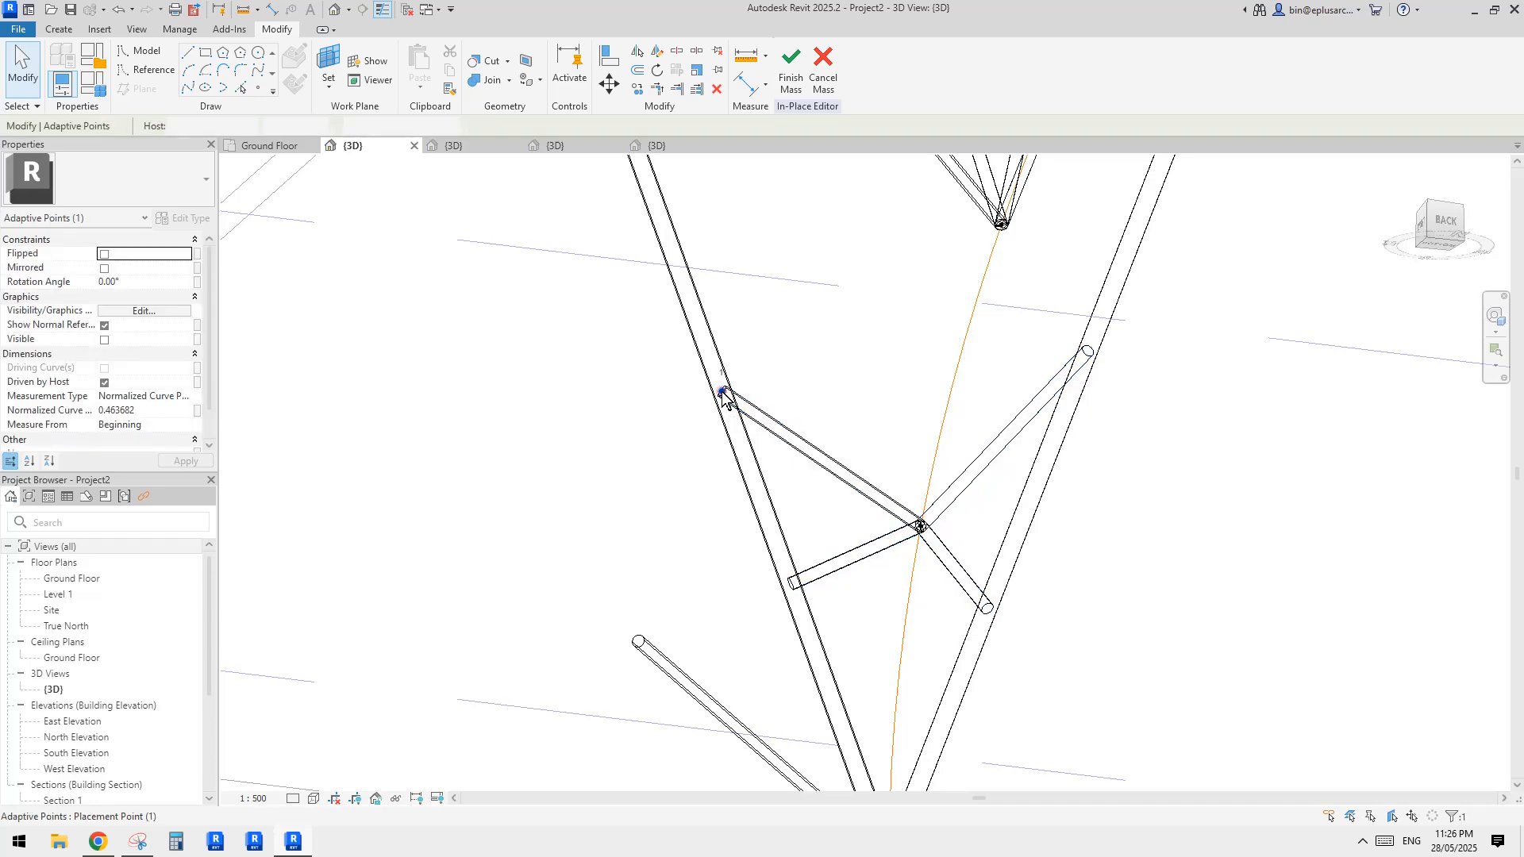
scroll(725, 394, down, 2)
shift+middle_drag(818, 389, 788, 428)
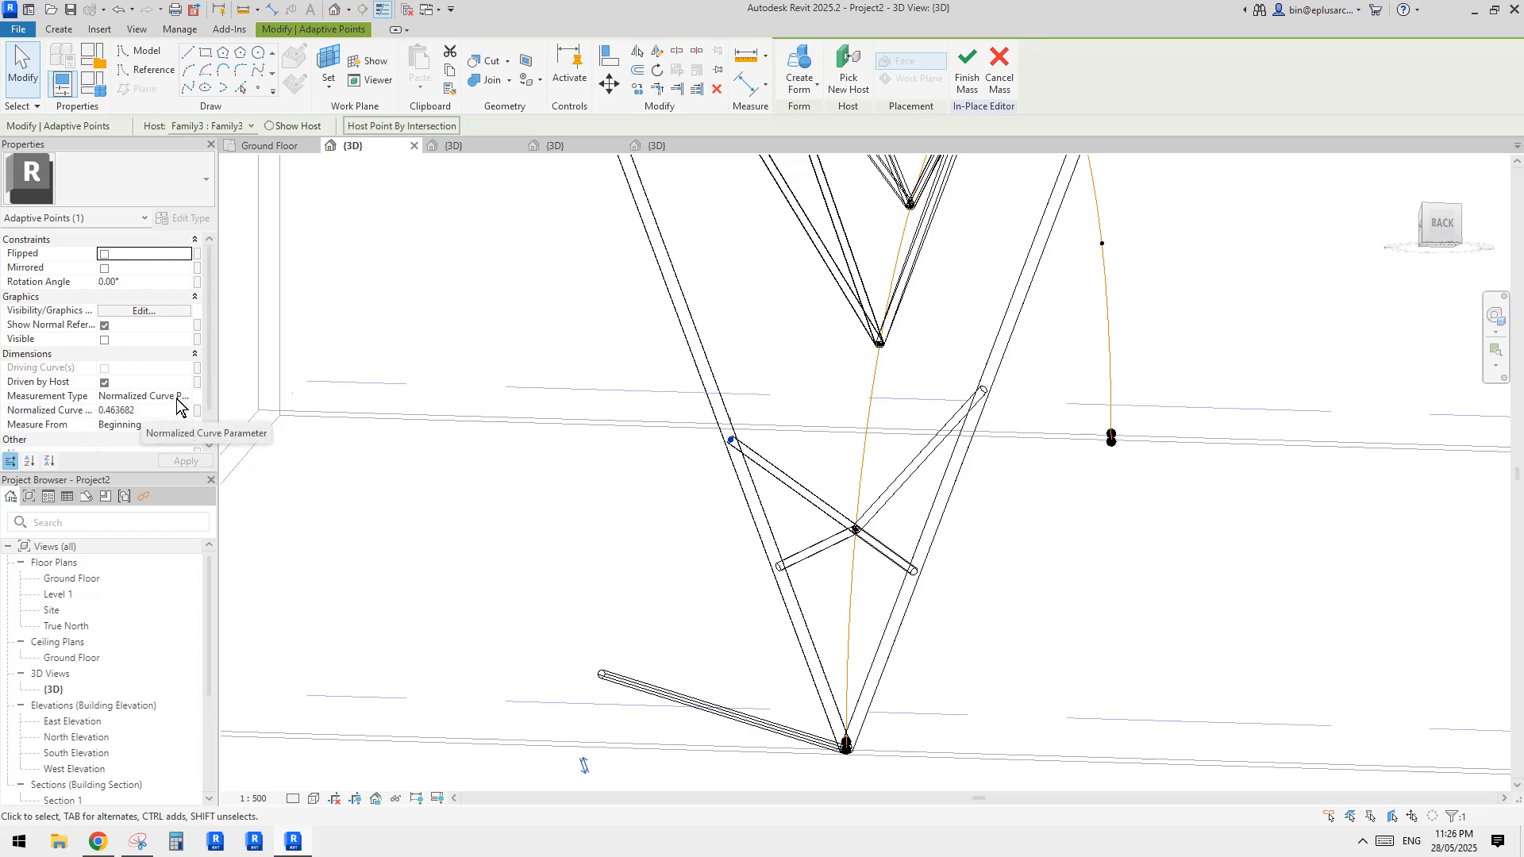
mouse_move(738, 381)
shift+middle_down()
mouse_move(860, 415)
mouse_move(758, 384)
mouse_move(718, 395)
shift+middle_up()
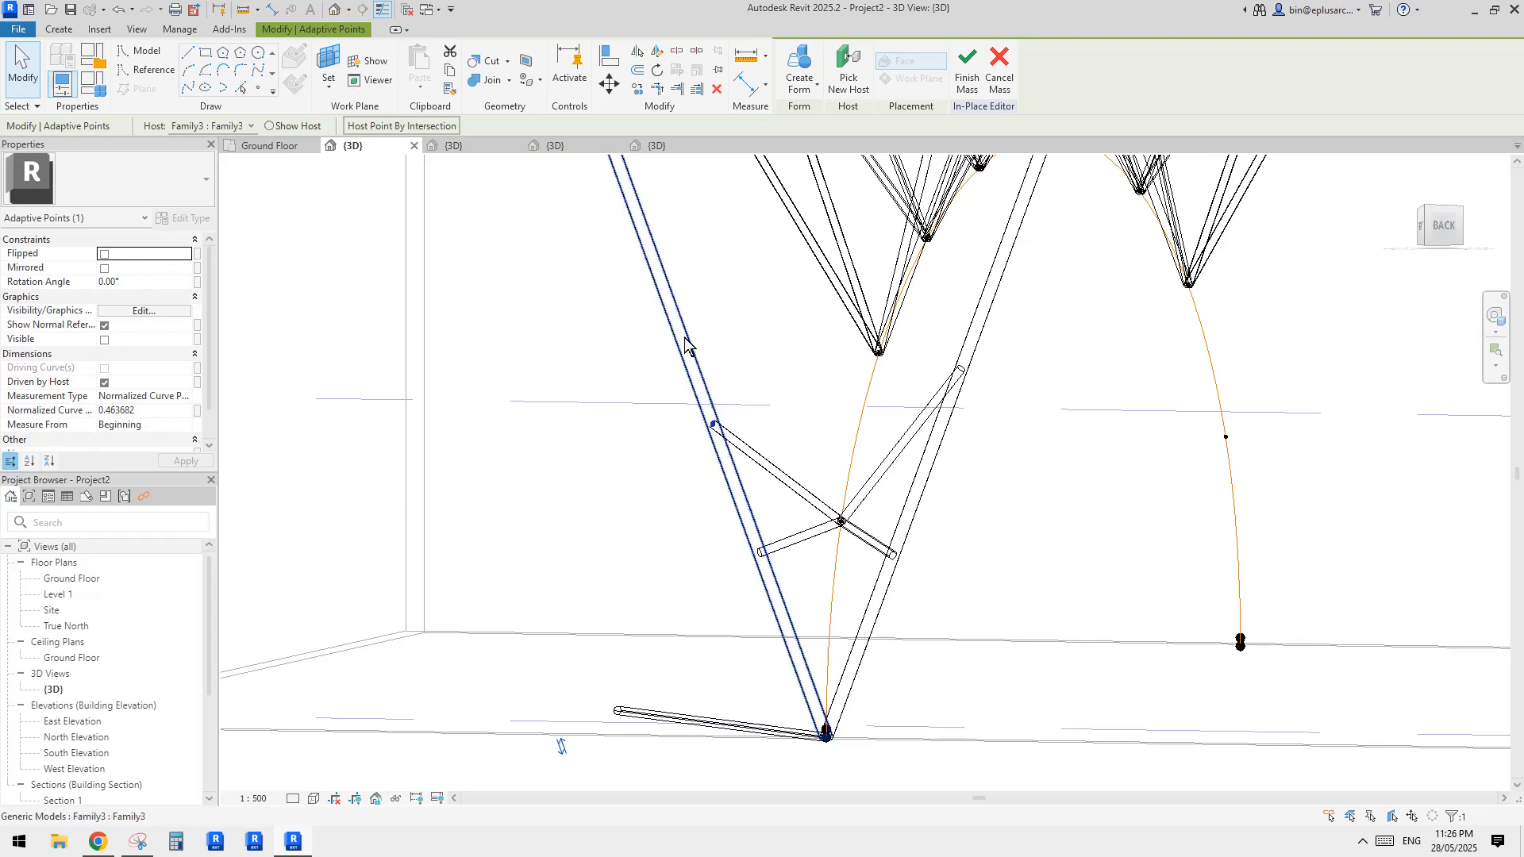
shift+middle_drag(696, 373, 744, 394)
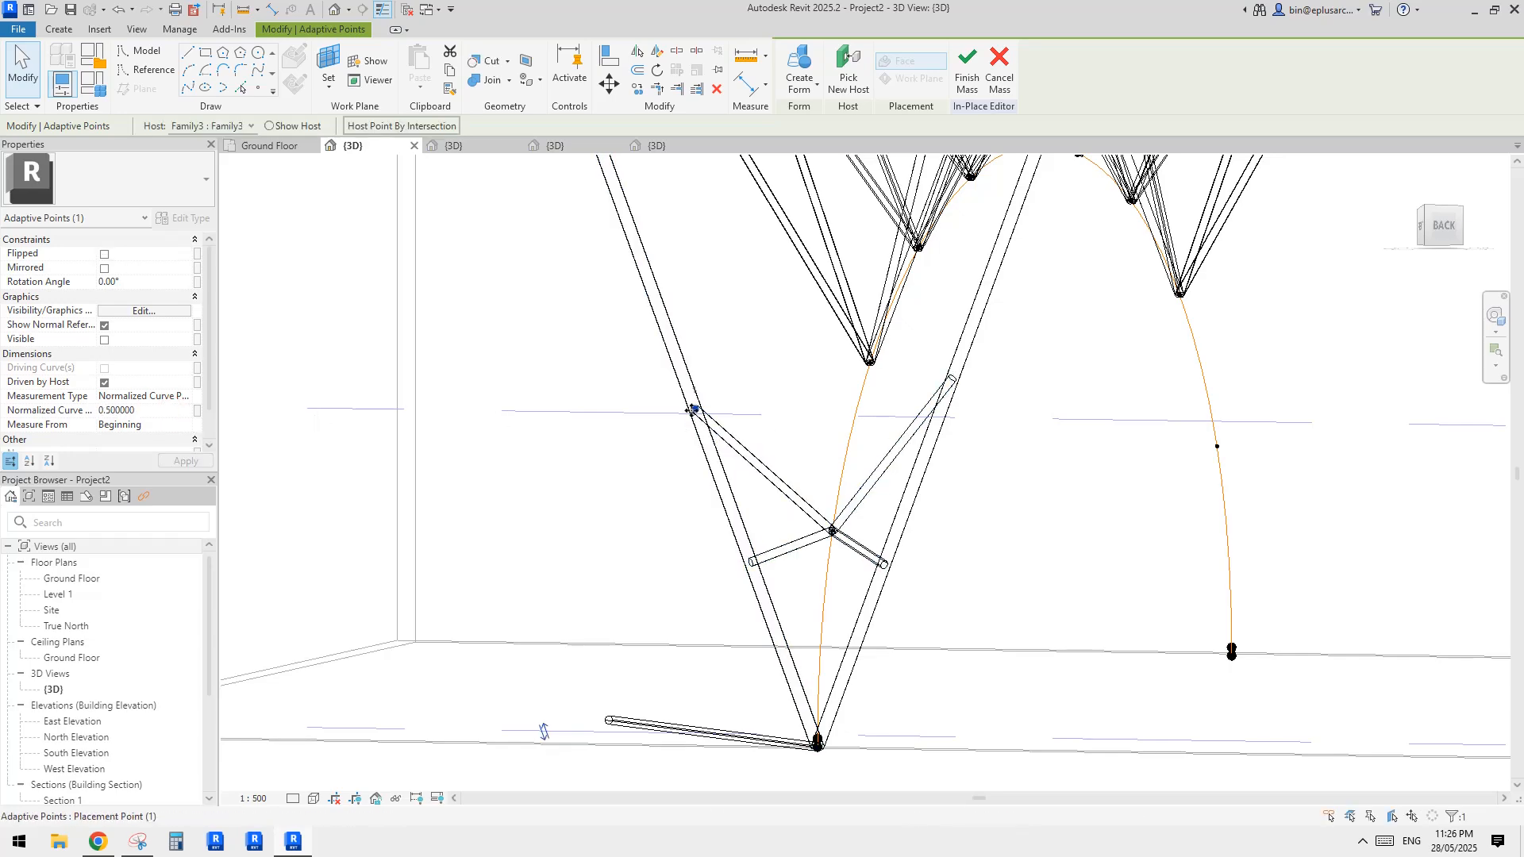
- Try 0.7 as the same upper placement point's normalized curve parameter and settle on 0.6
shift+middle_drag(697, 410, 776, 475)
scroll(775, 474, up, 3)
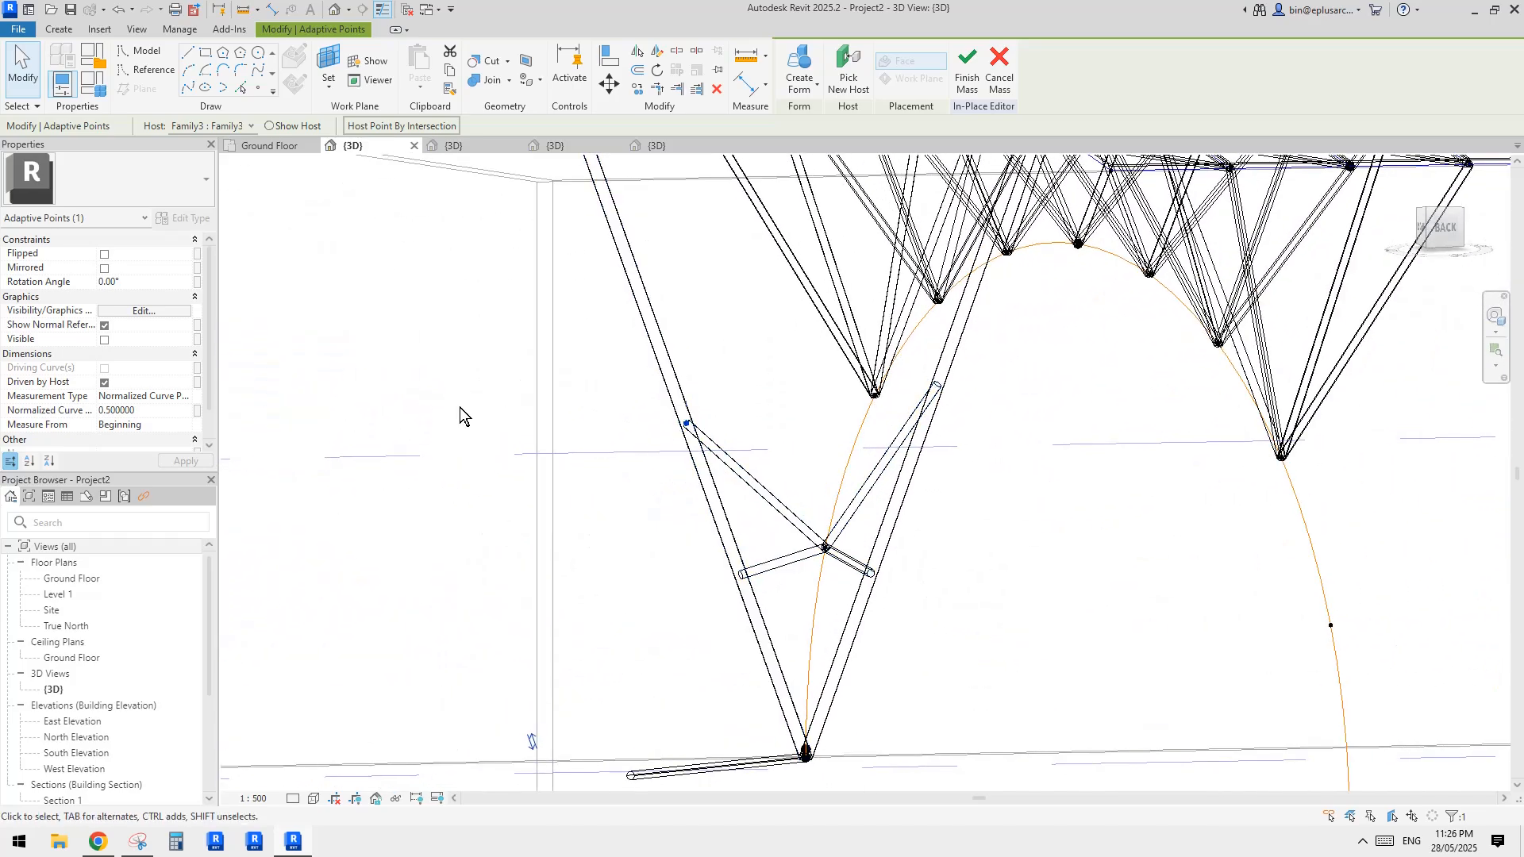
click(163, 414)
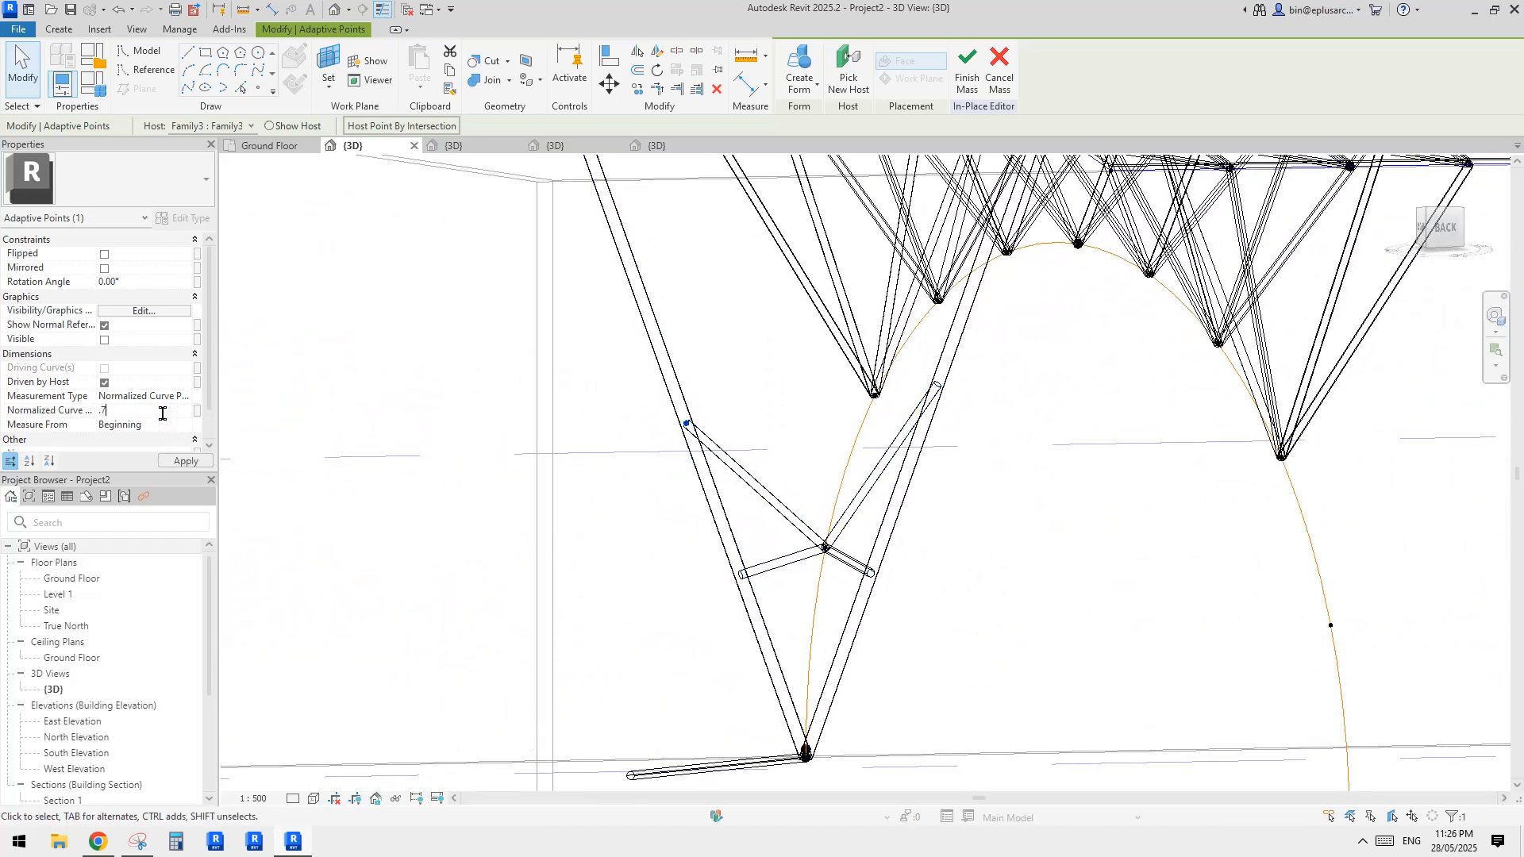
text(.7)
key(Return)
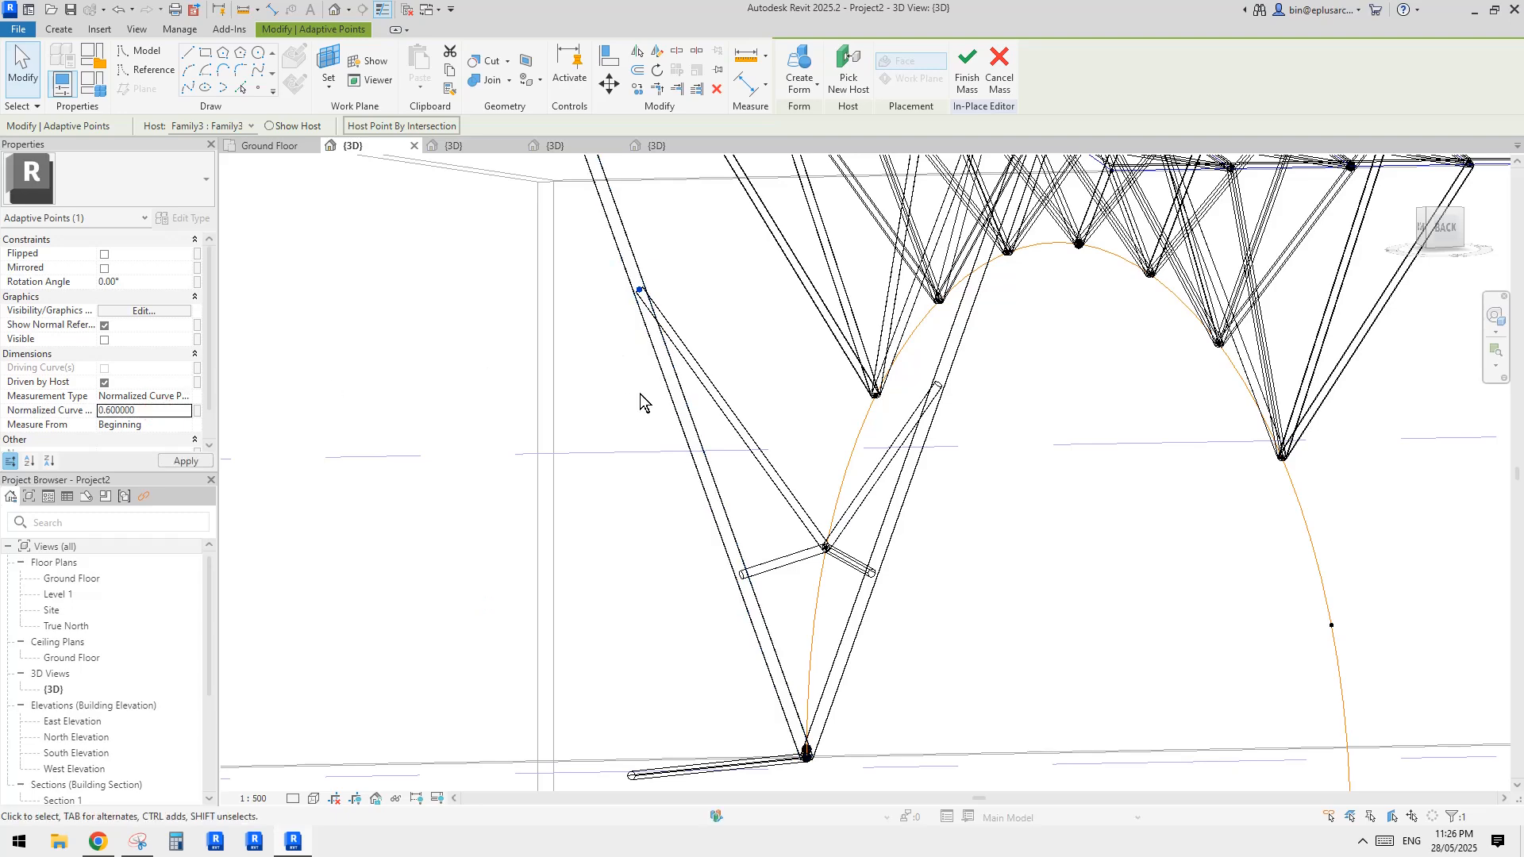
- Move the brace's lower placement point slightly higher on the same corner tube by changing its normalized curve parameter
middle_drag(769, 499, 772, 469)
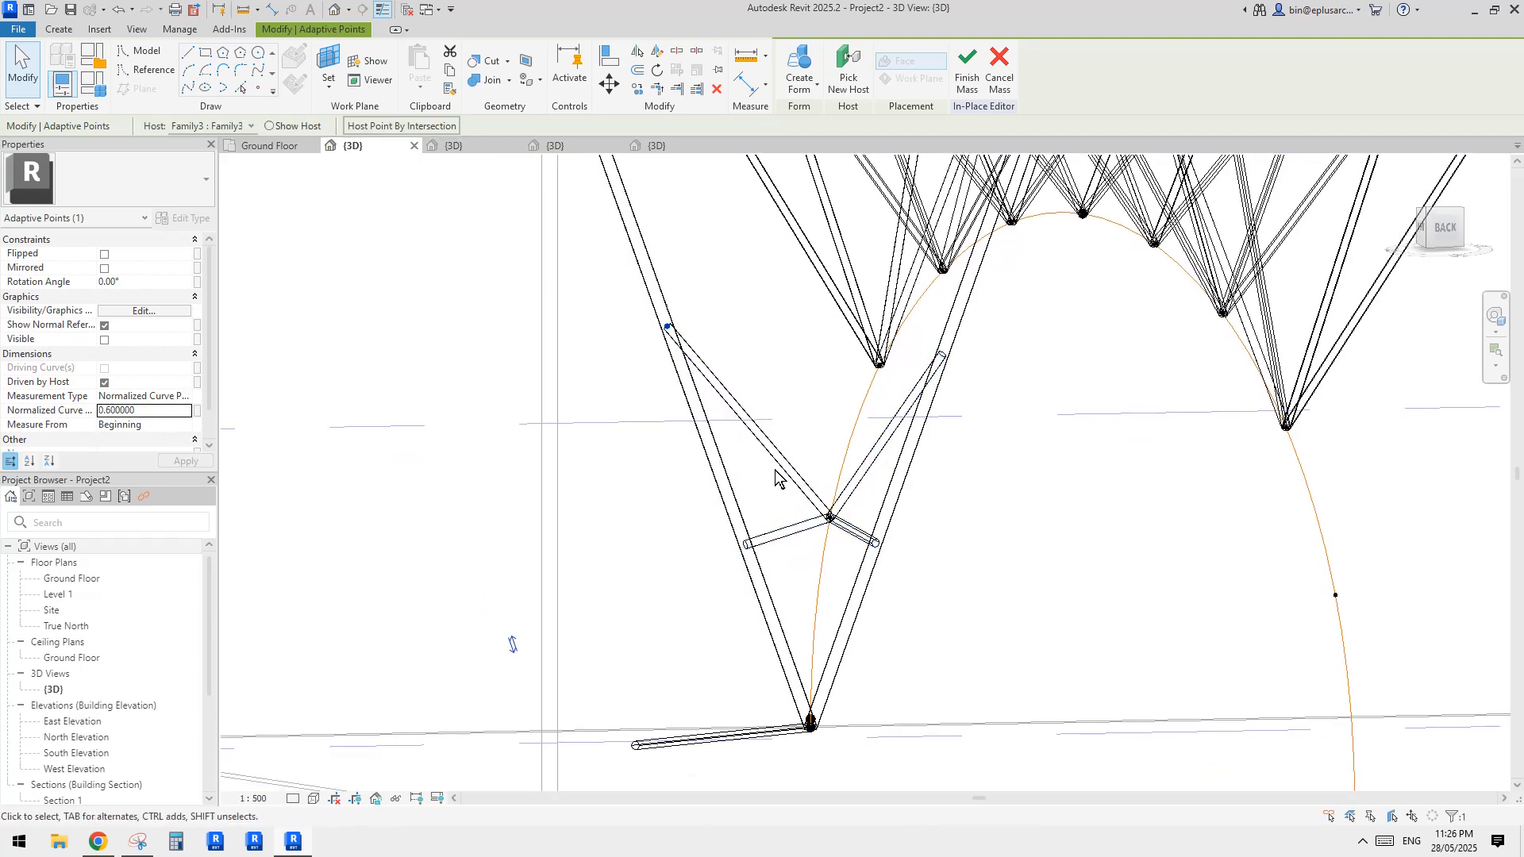
click(747, 547)
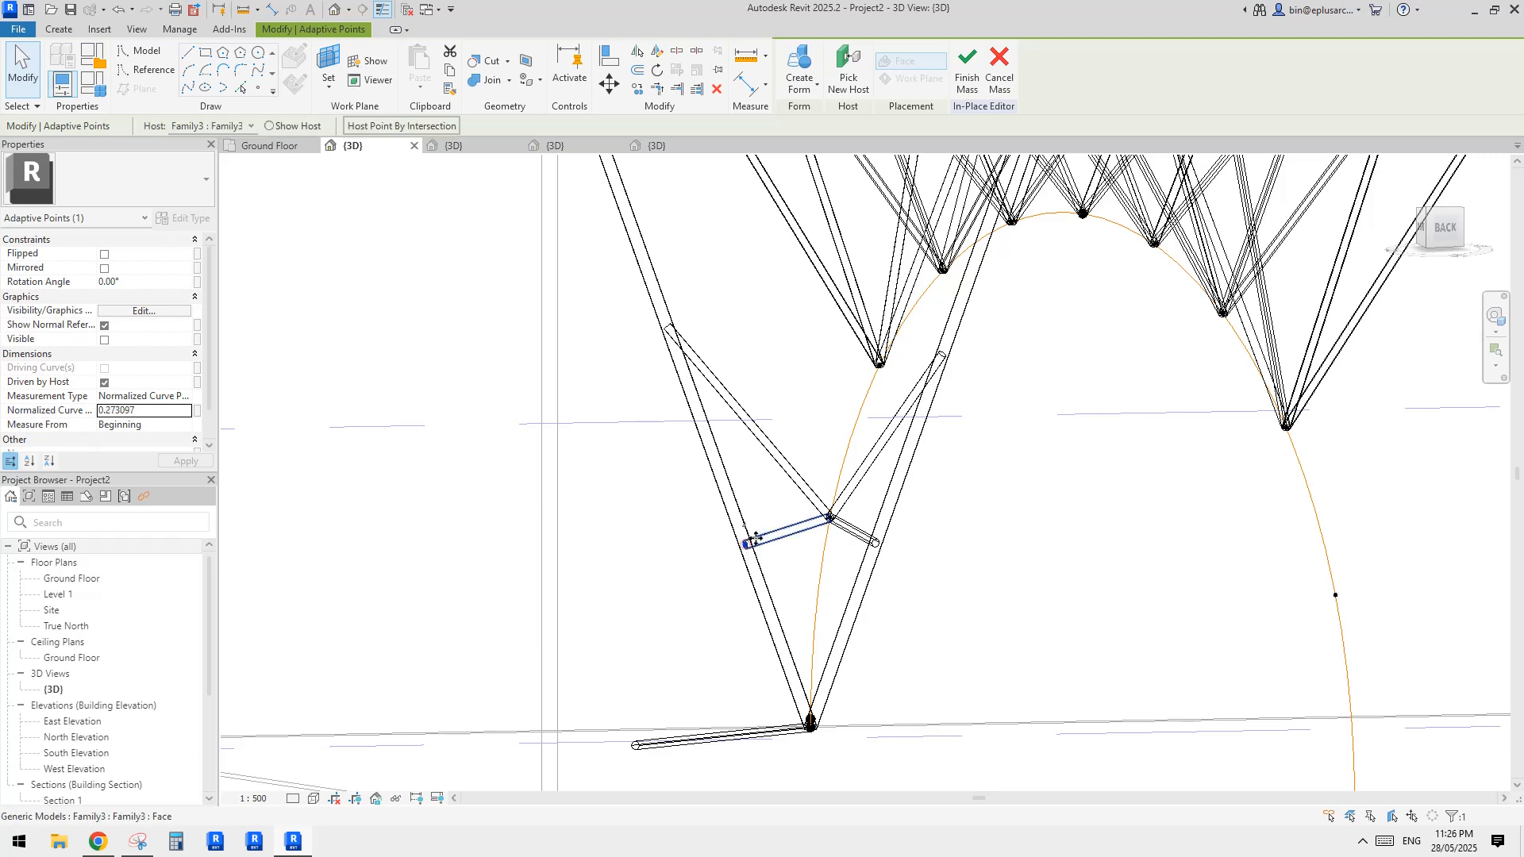
key(BackSpace)
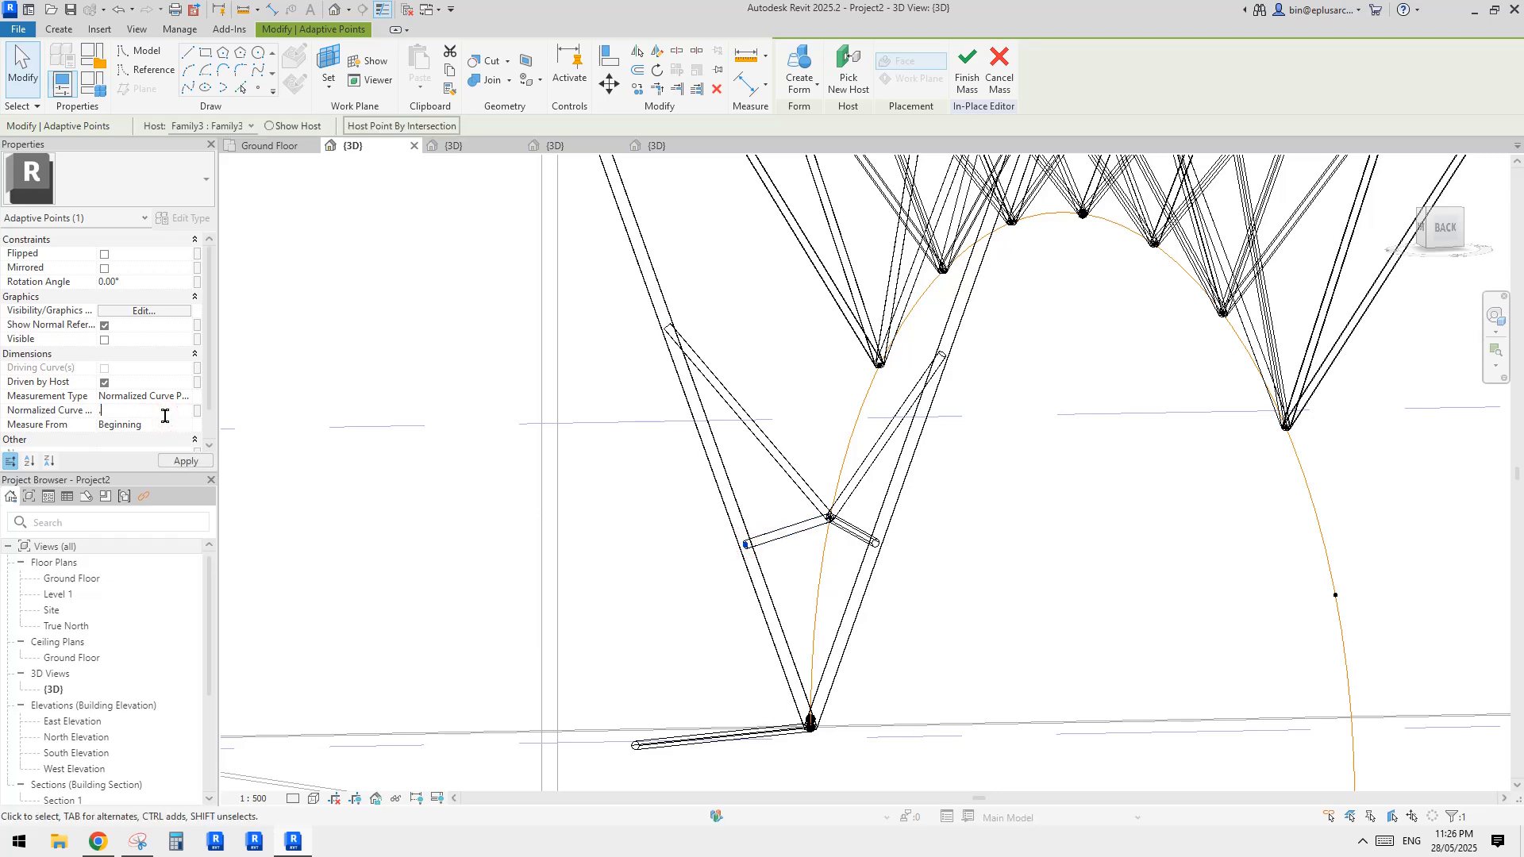
click(811, 376)
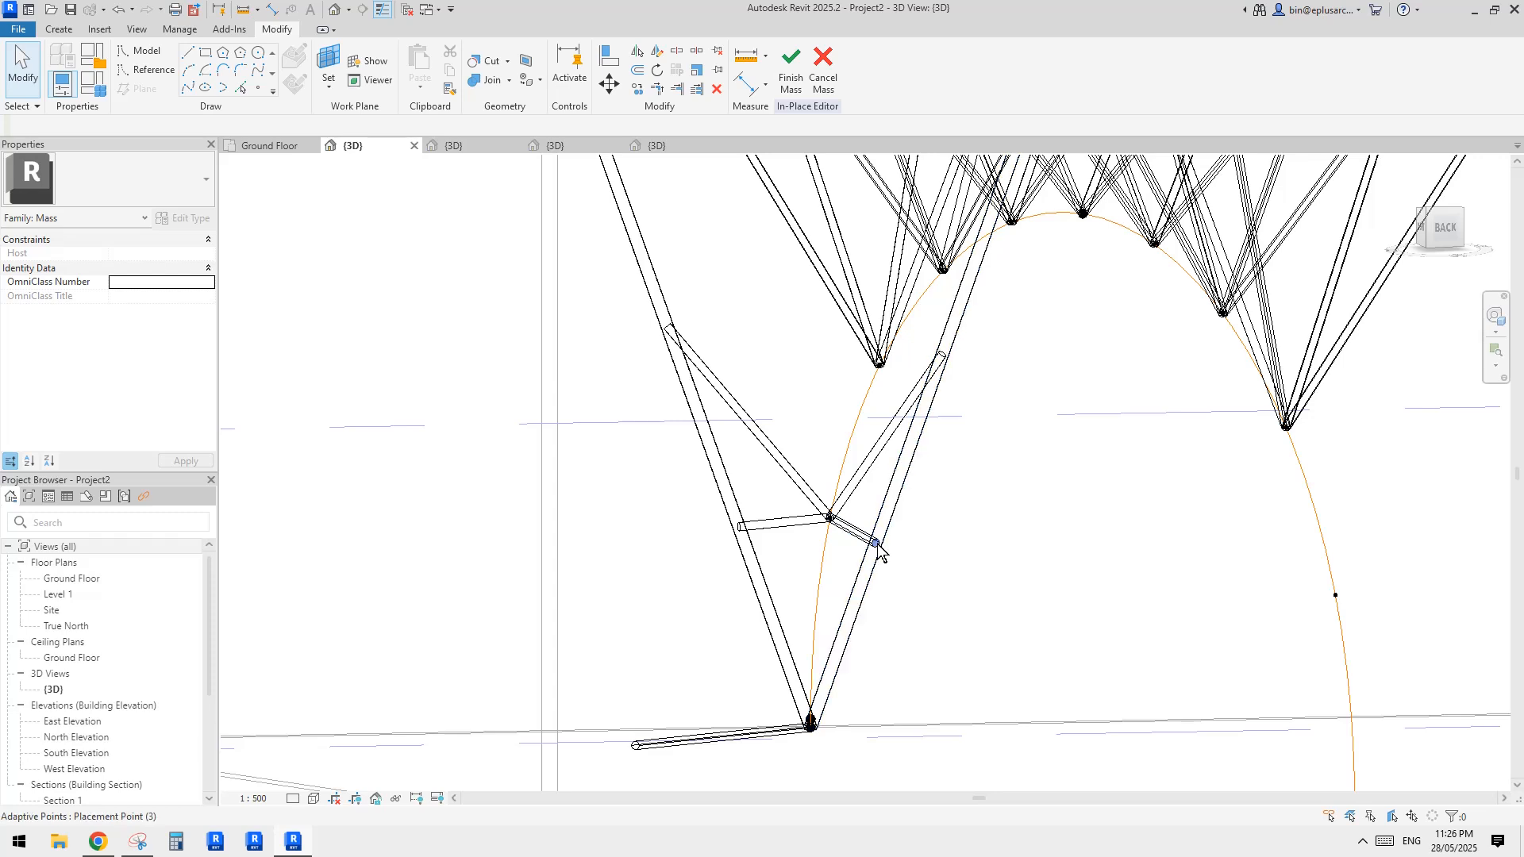
- Measure the lower placement point on the other corner tube from the end and set its normalized curve parameter to 0.3
click(878, 547)
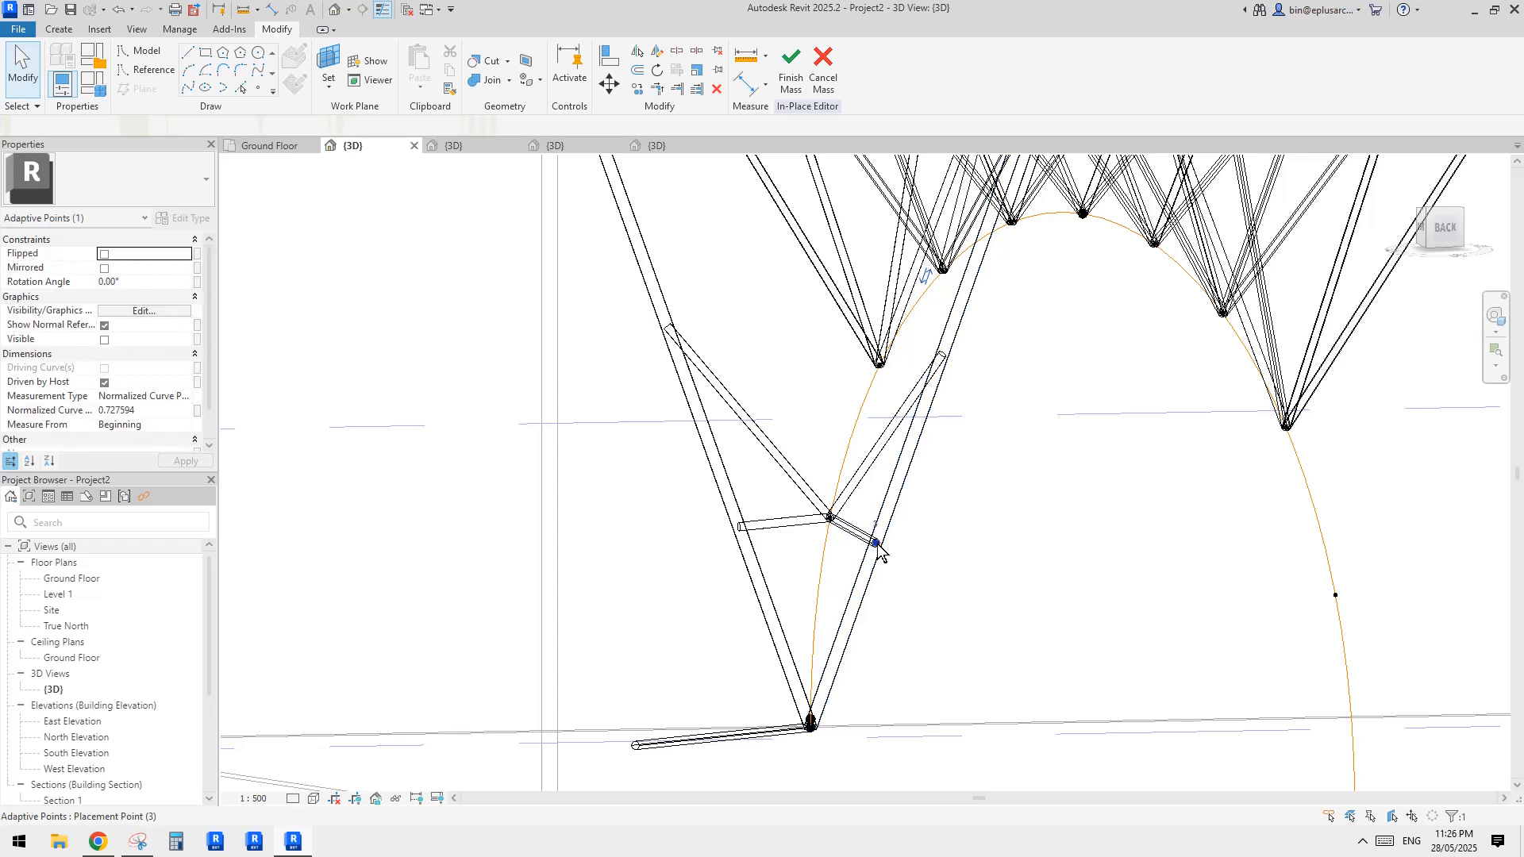
click(149, 410)
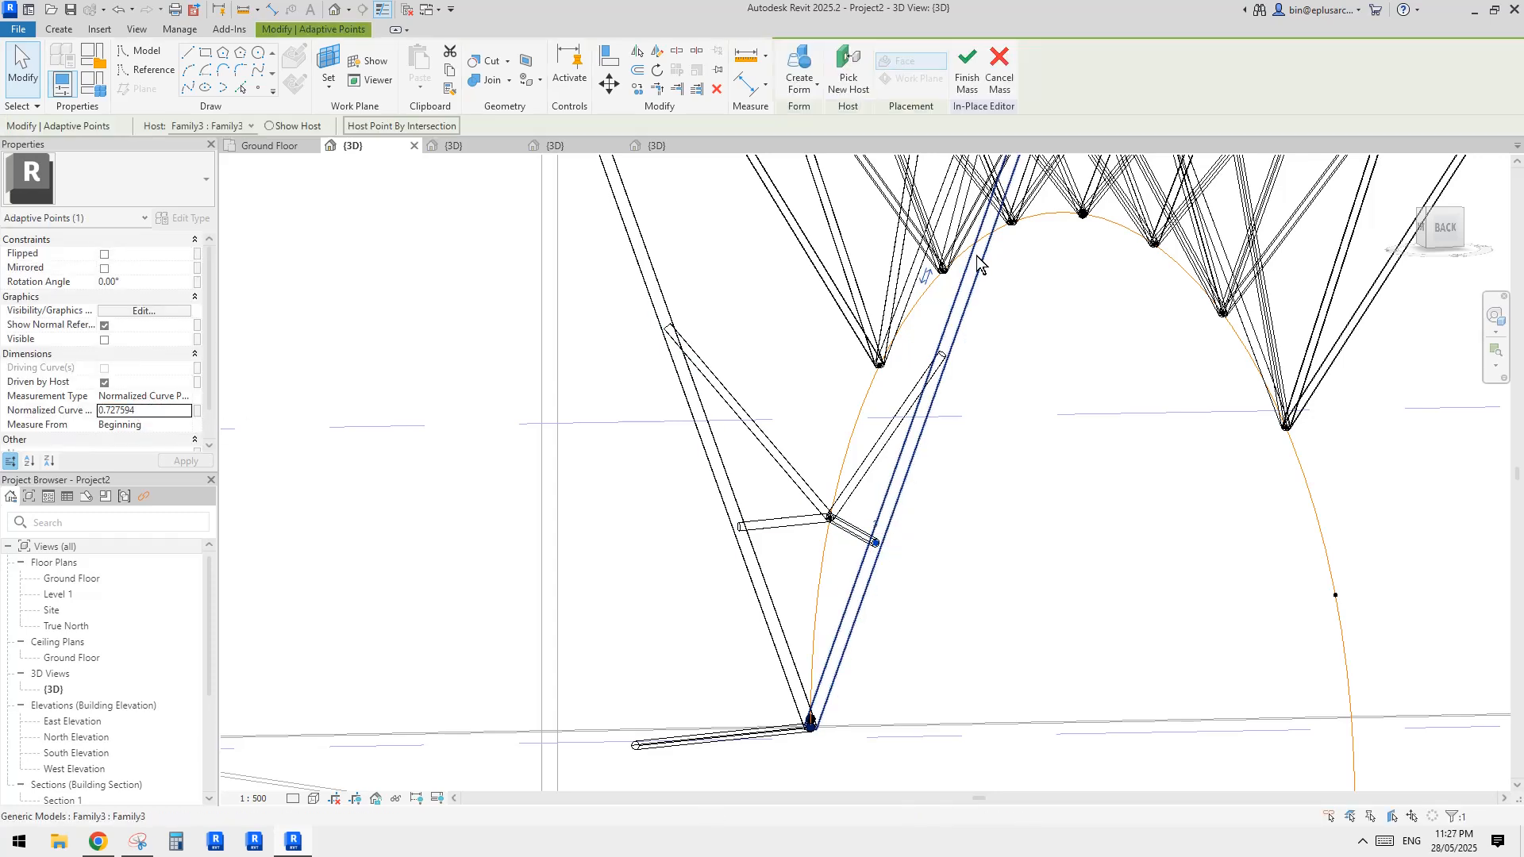
click(925, 279)
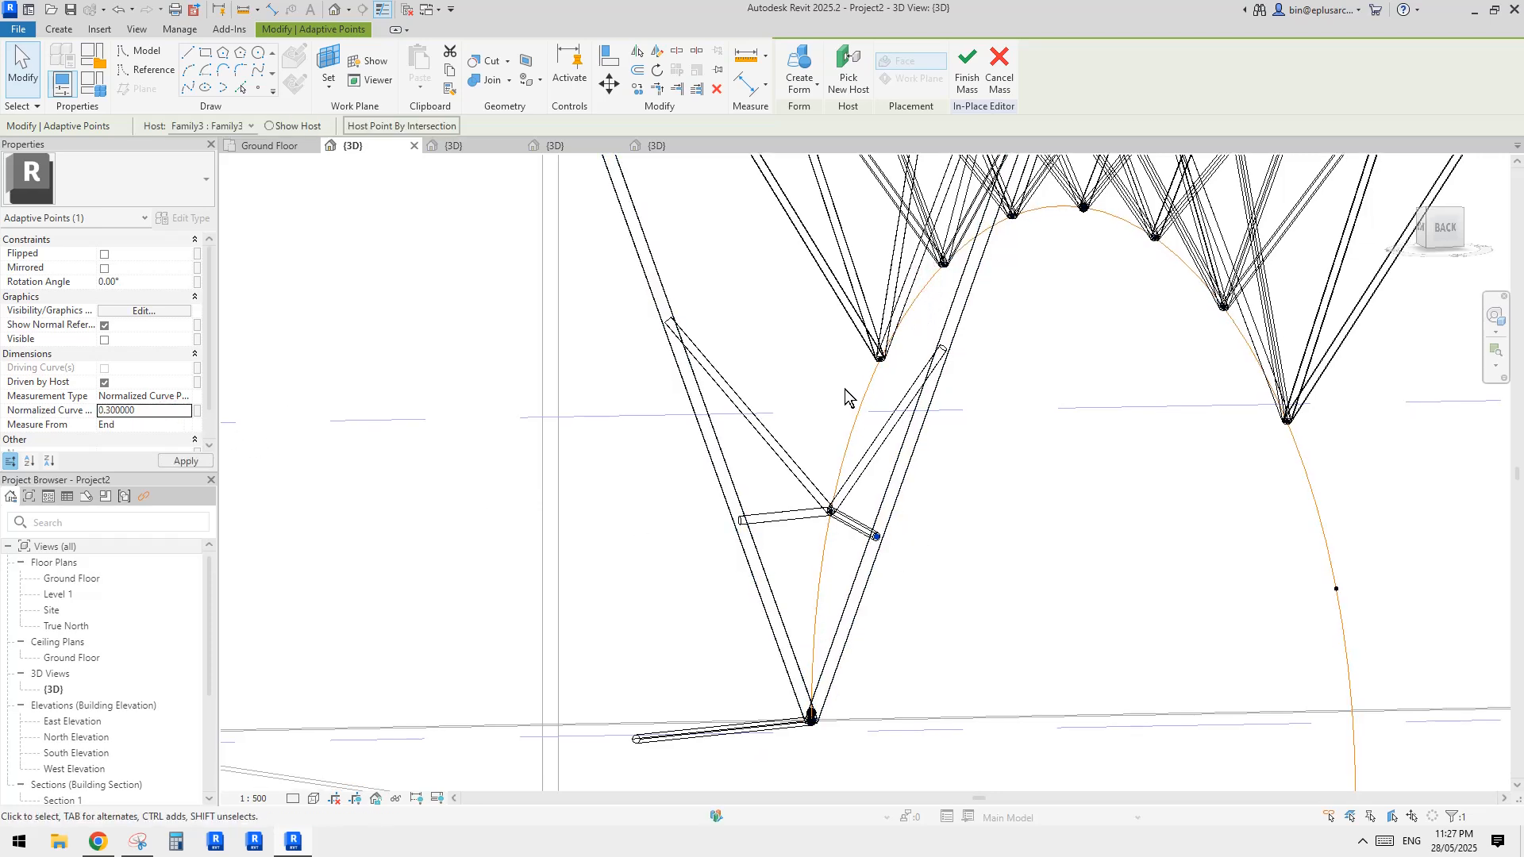
- Set the other corner tube's upper placement point to a normalized curve parameter of 0.7, measured from the end
shift+middle_drag(845, 389, 941, 357)
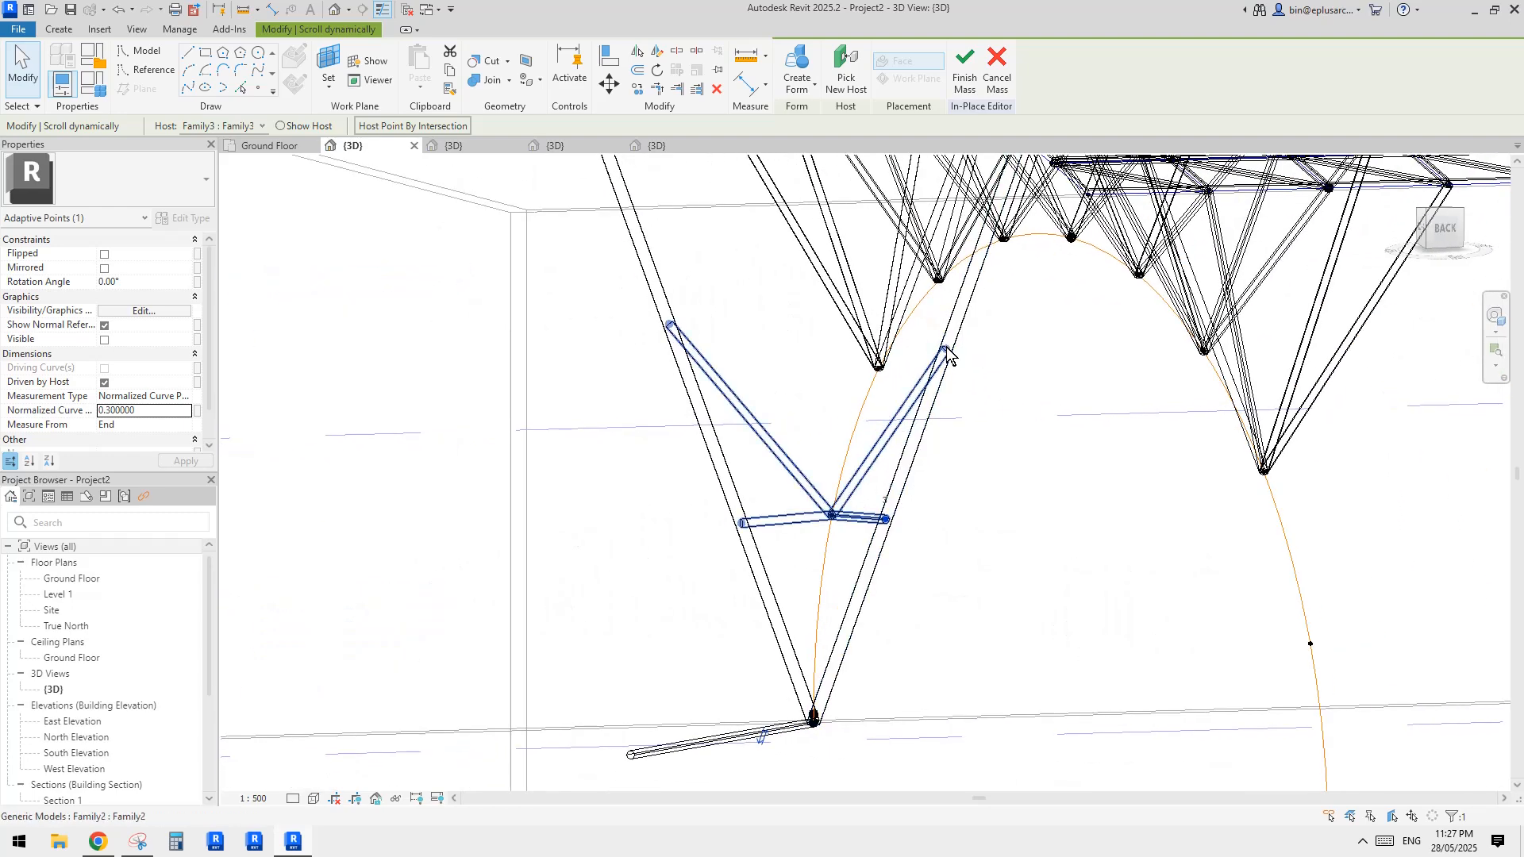
click(946, 351)
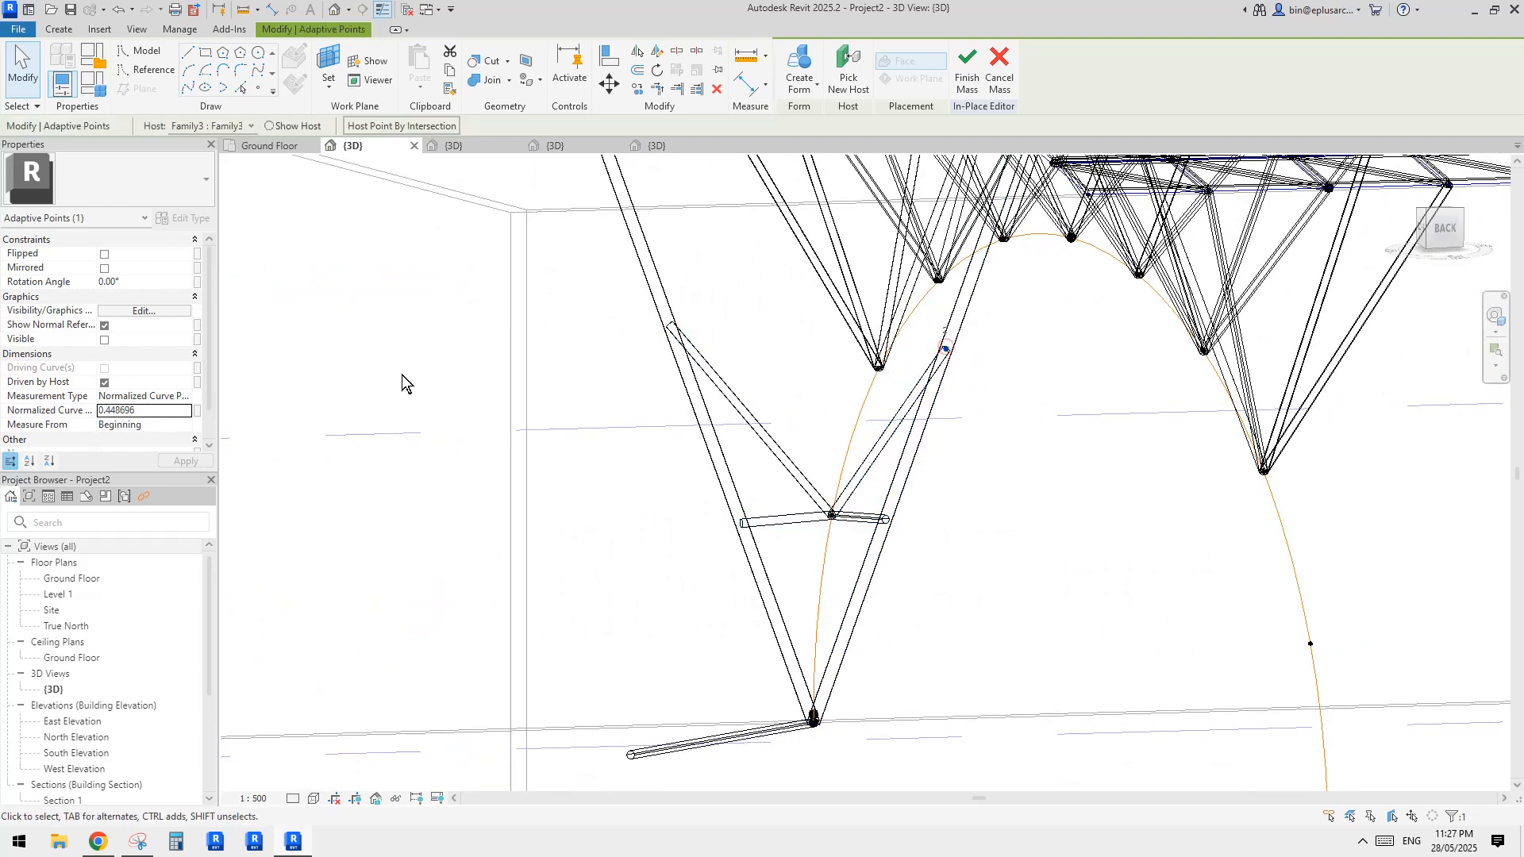
key(Return)
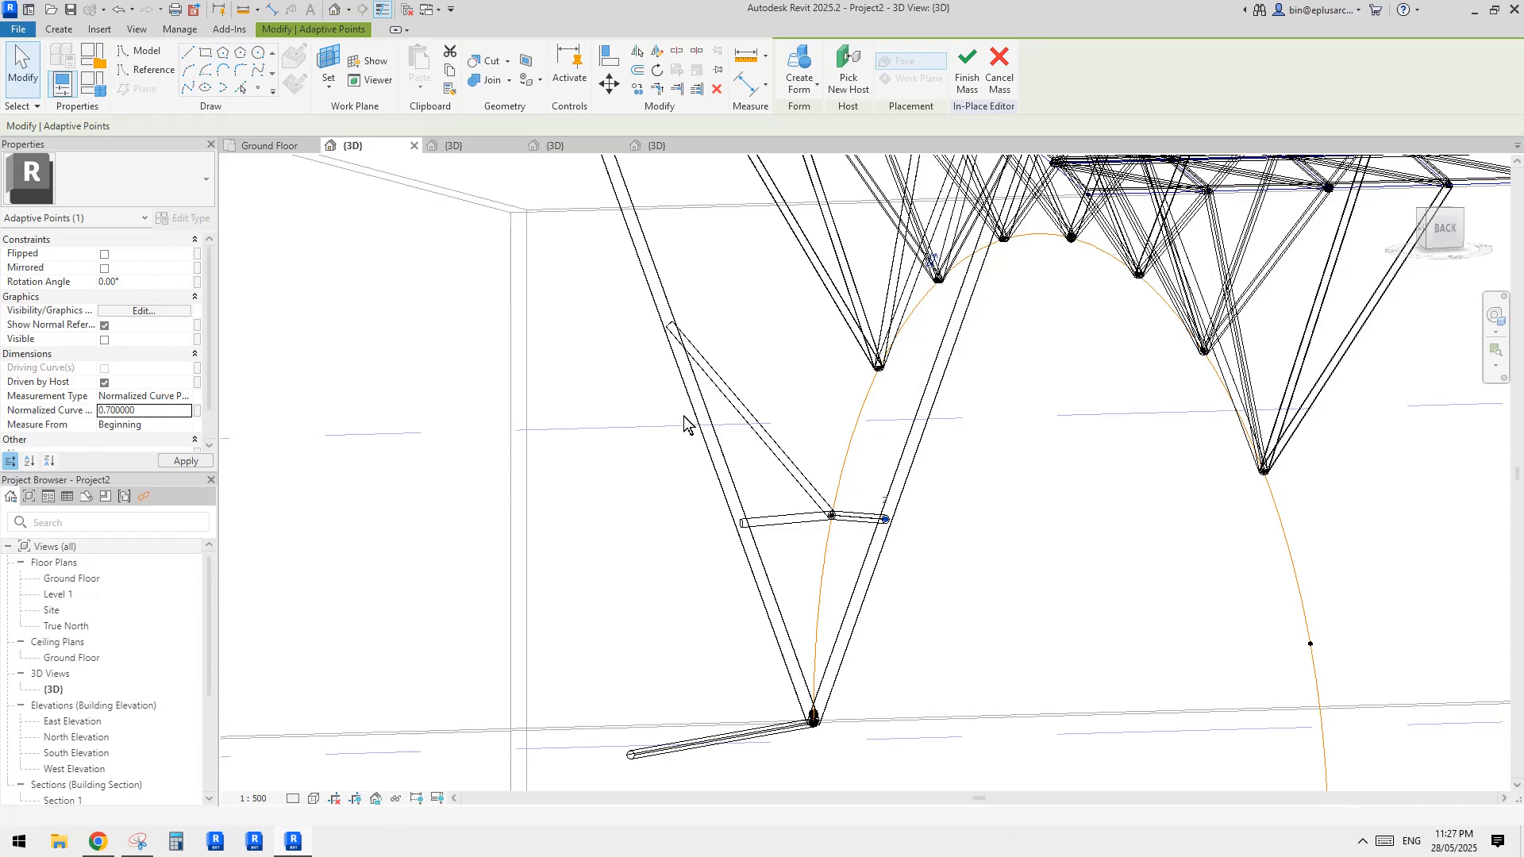
shift+middle_drag(677, 337, 930, 379)
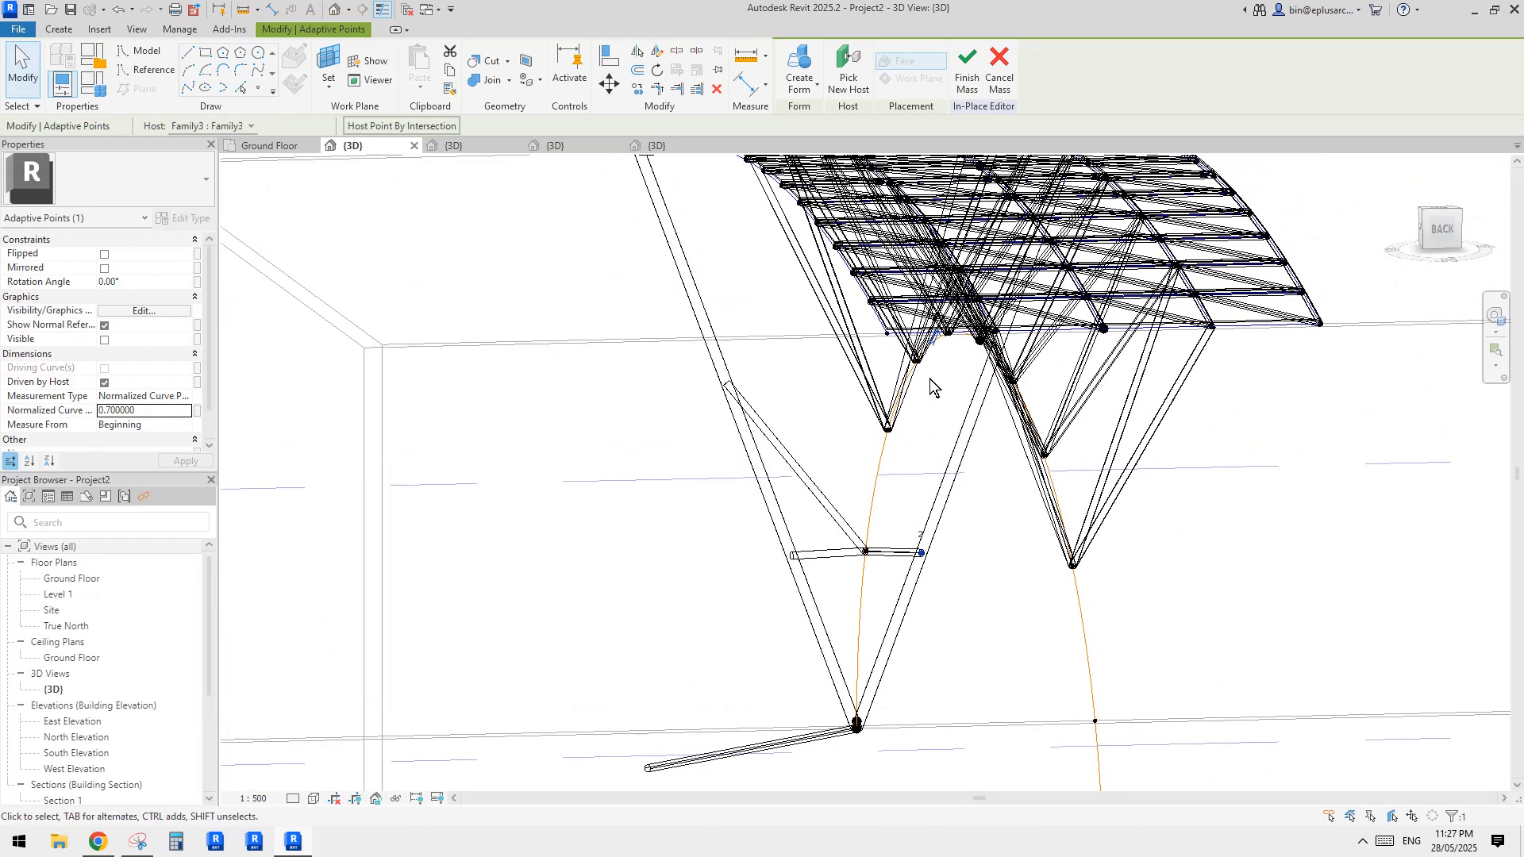
click(938, 344)
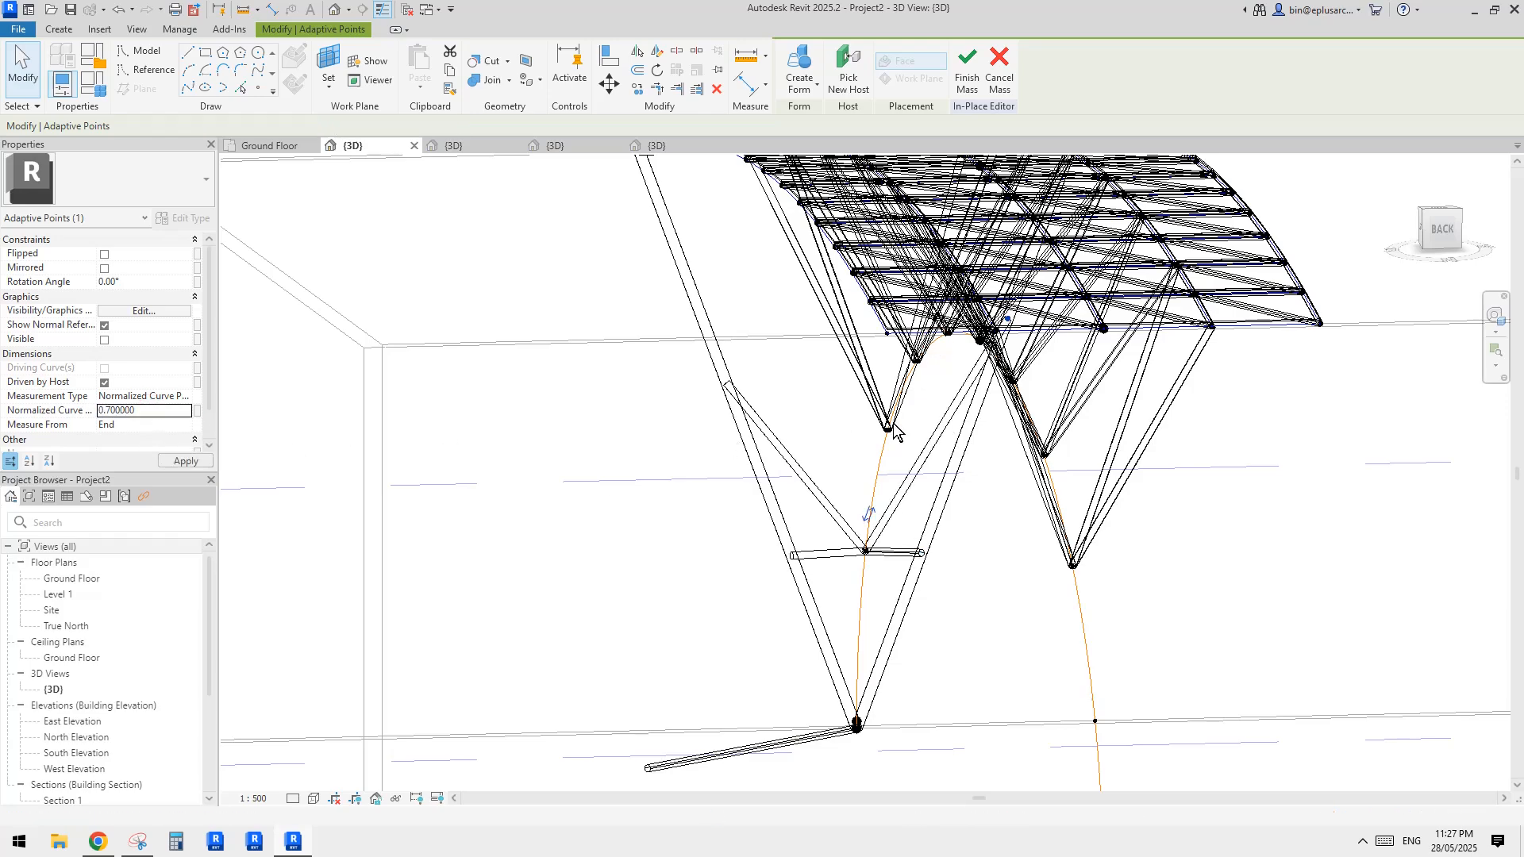
- Check the opposite upper placement point's parameter and match it by setting the second tube's upper placement point to 0.6
click(1010, 478)
scroll(1013, 479, down, 2)
shift+middle_drag(1013, 479, 816, 431)
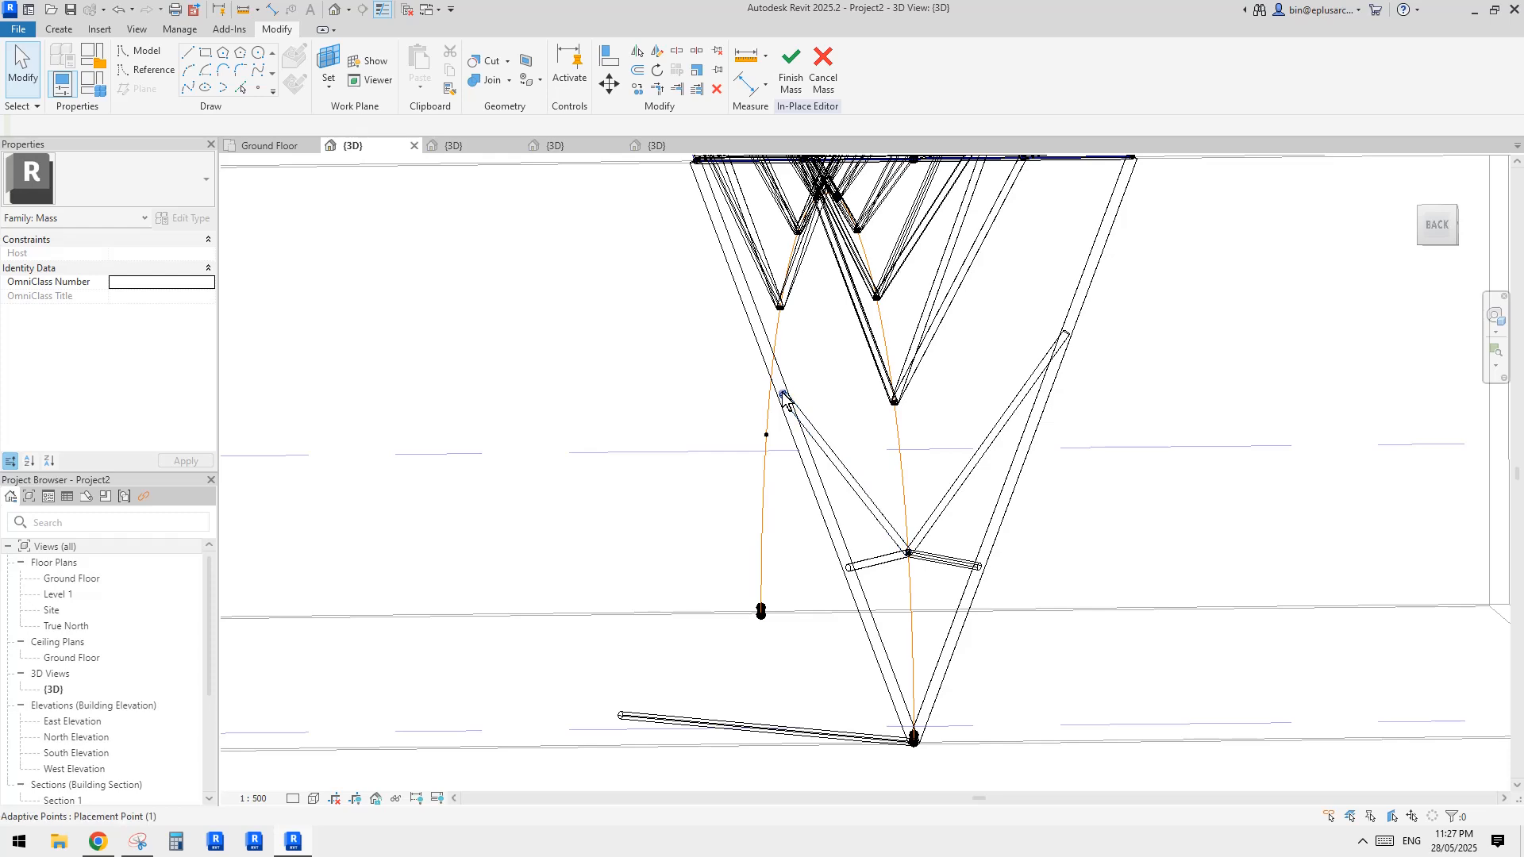
click(784, 395)
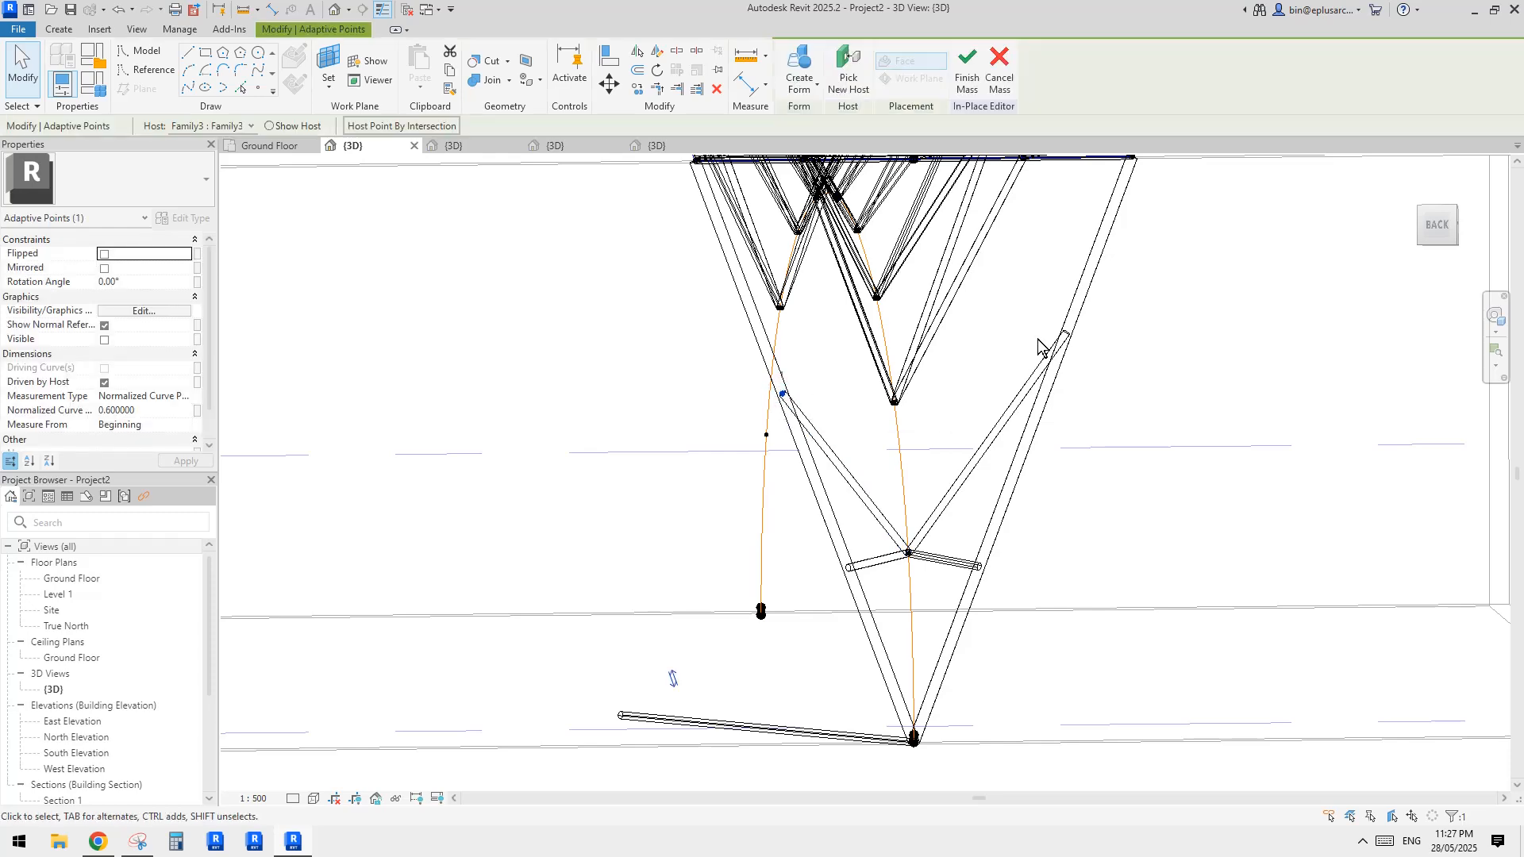
click(1065, 334)
click(173, 413)
text(.6)
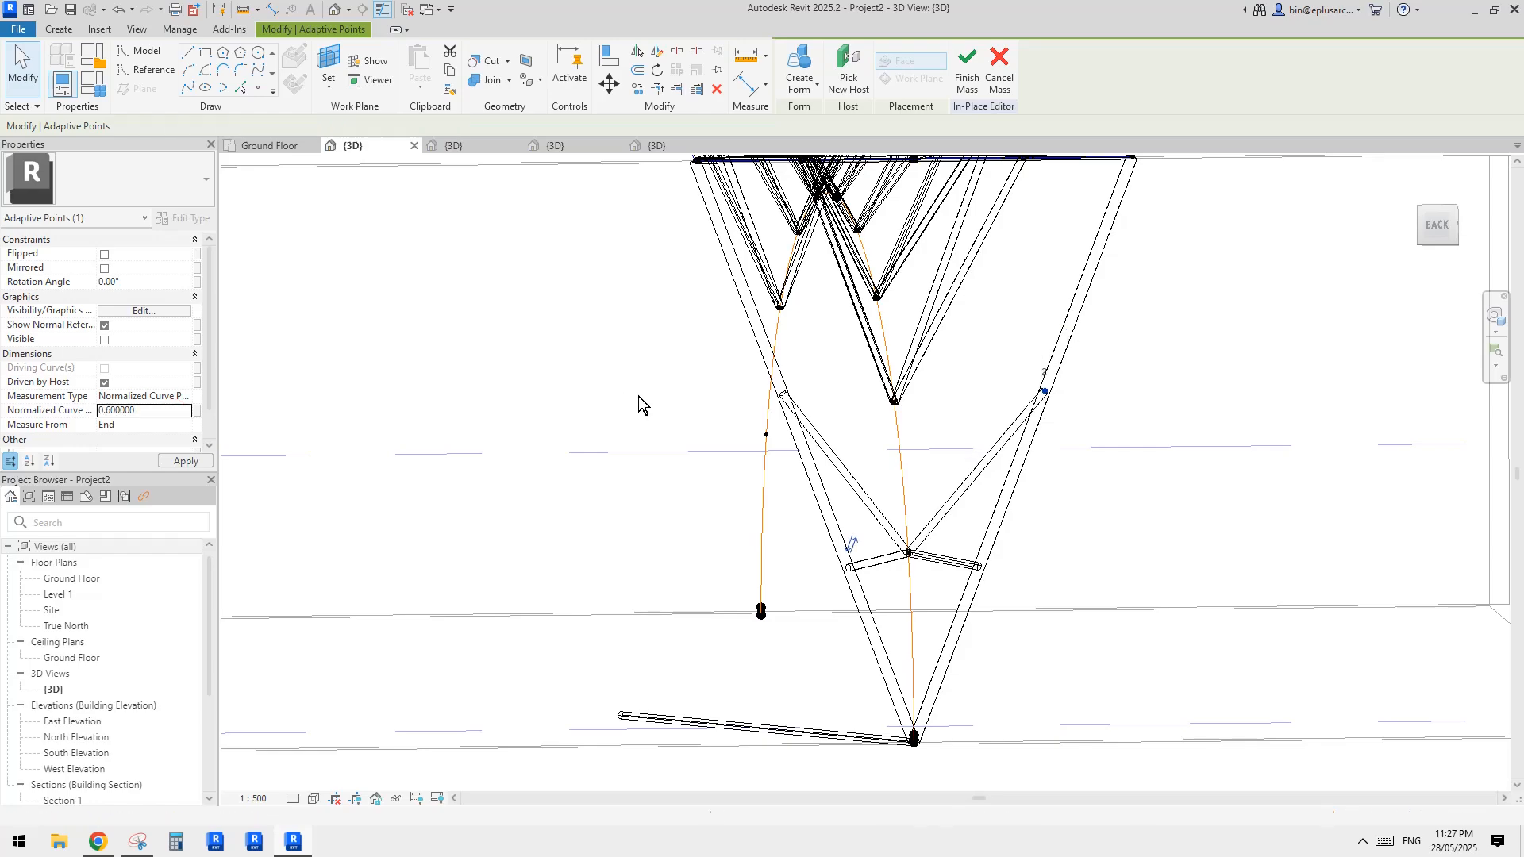
click(975, 416)
- Delete the stray Family3 tube extending outward from the base point of the end support
scroll(975, 417, down, 3)
shift+middle_drag(974, 444, 871, 528)
scroll(1013, 375, up, 1)
shift+middle_drag(1013, 375, 1074, 521)
scroll(1109, 605, up, 3)
click(1109, 605)
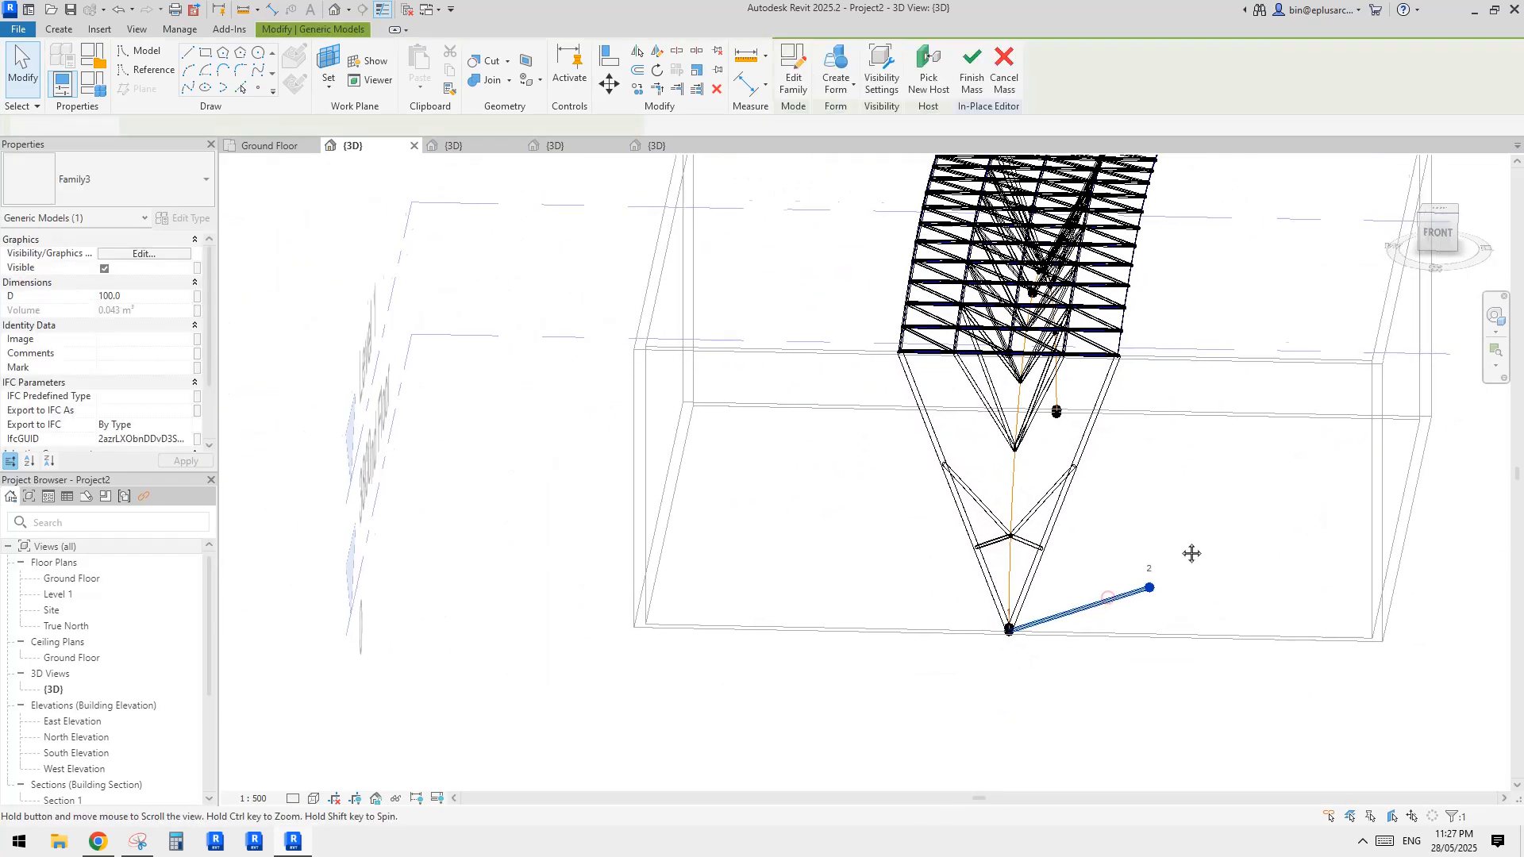
key(Delete)
- Switch to the reference photo in Chrome to examine the end support bracing, then return to the Revit model
scroll(1084, 486, down, 1)
shift+middle_drag(1084, 485, 1008, 445)
scroll(1037, 515, up, 2)
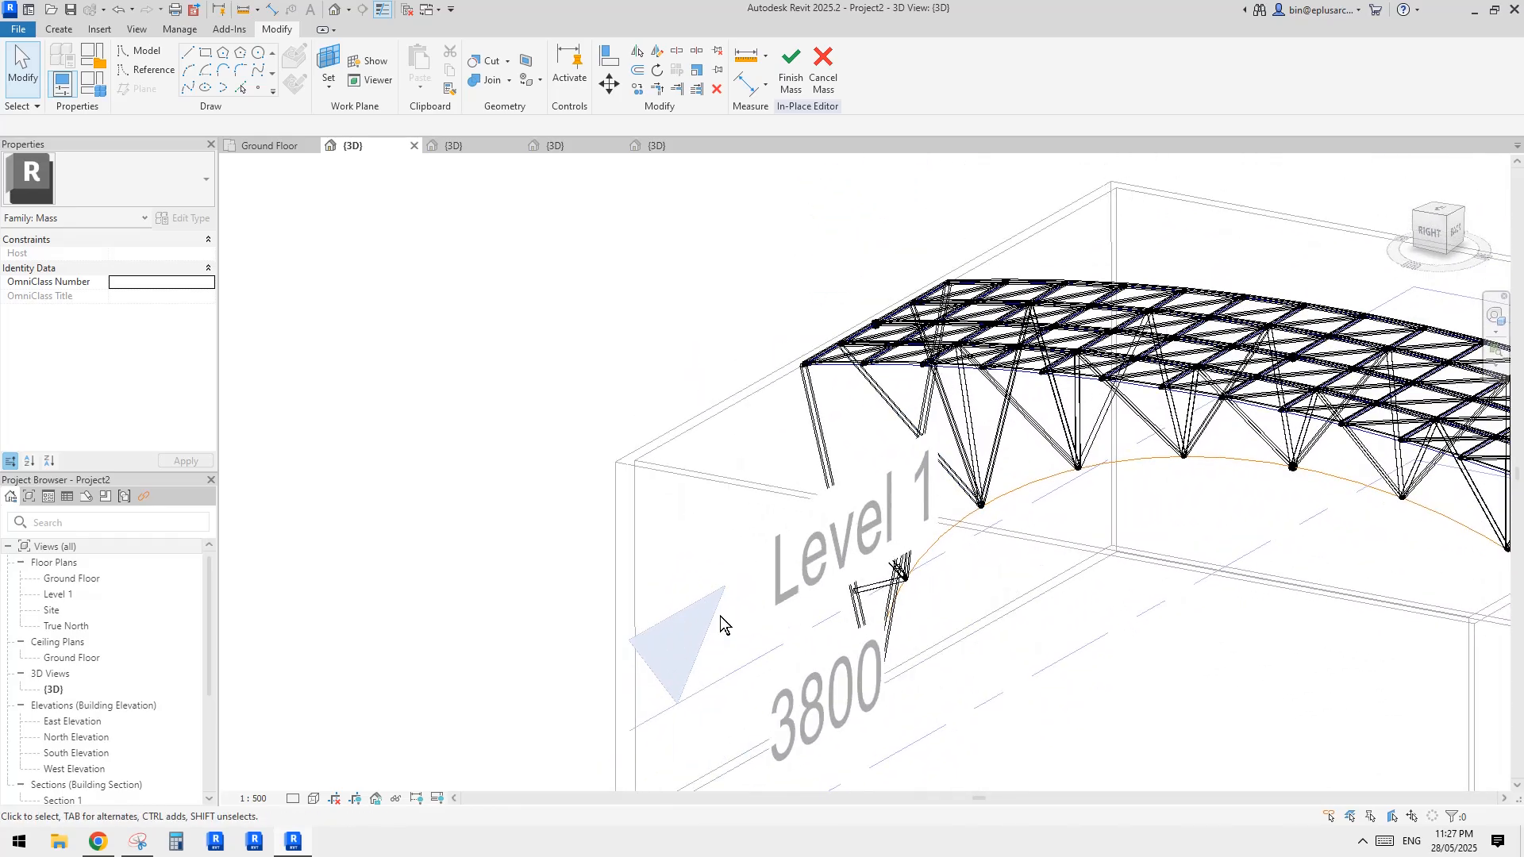
click(99, 843)
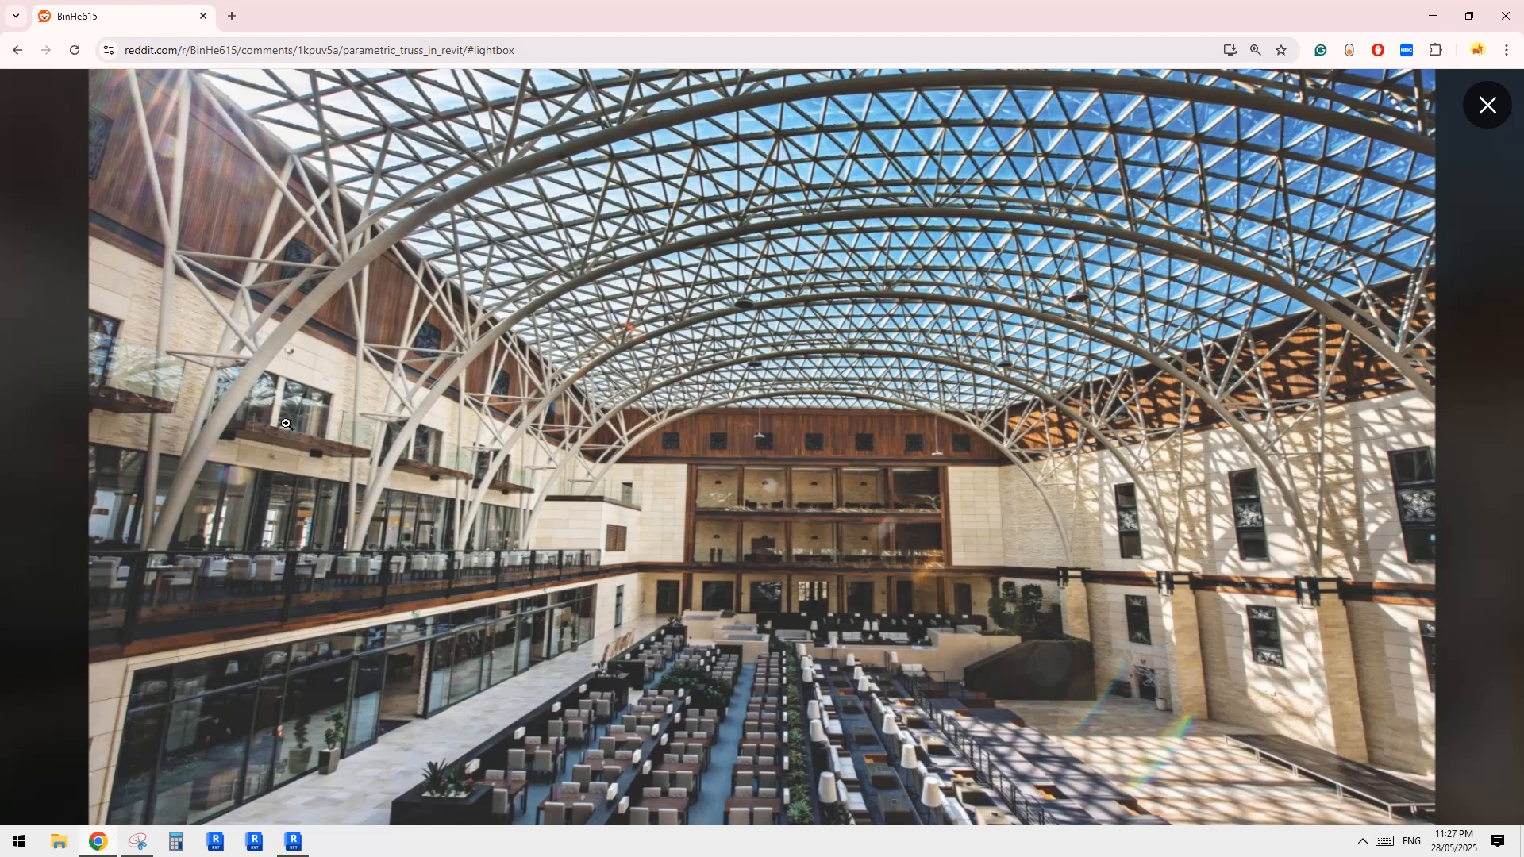
click(292, 843)
shift+middle_drag(891, 585, 851, 487)
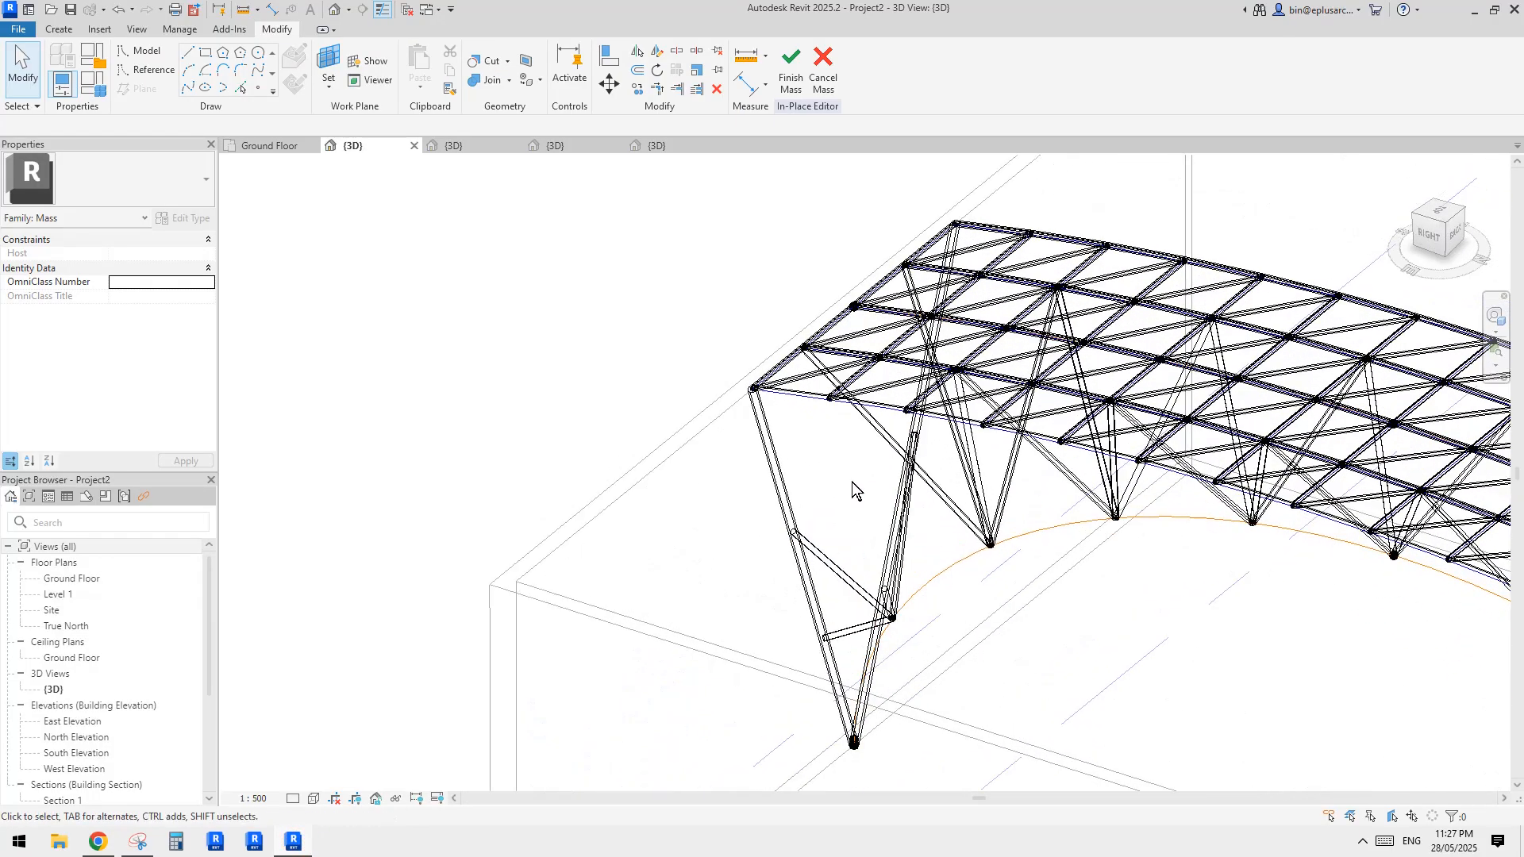
- Inspect the type properties of the Family2 brace at the end support and close them without changes
click(852, 584)
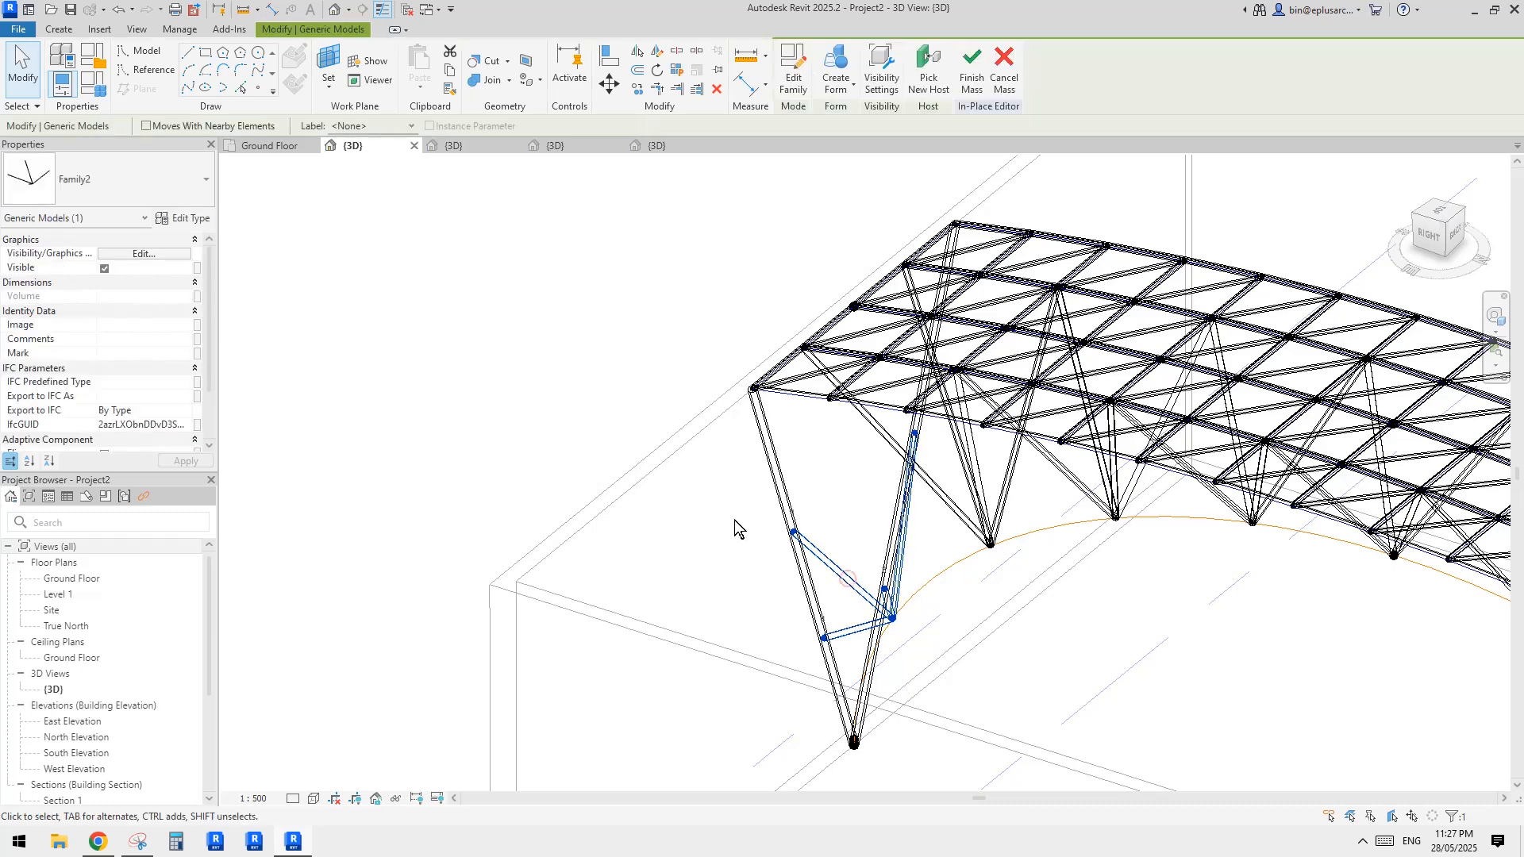
click(198, 217)
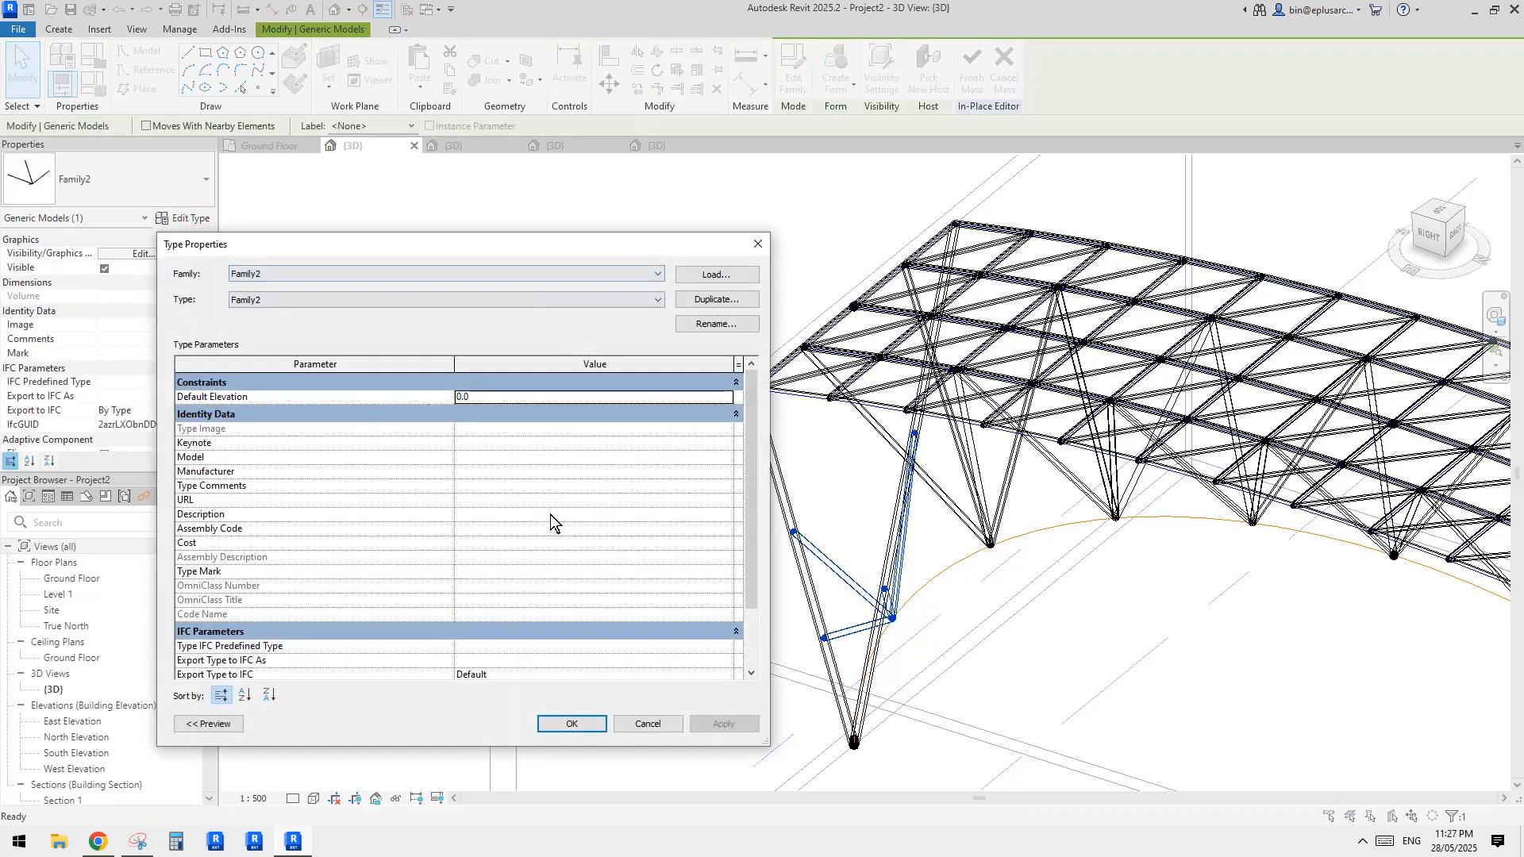
scroll(550, 515, down, 2)
key(Escape)
key(Escape)
middle_drag(949, 490, 950, 493)
- Place a Family3 tube from the brace's upper point on the near corner tube to the next truss node on the arch curve
click(59, 29)
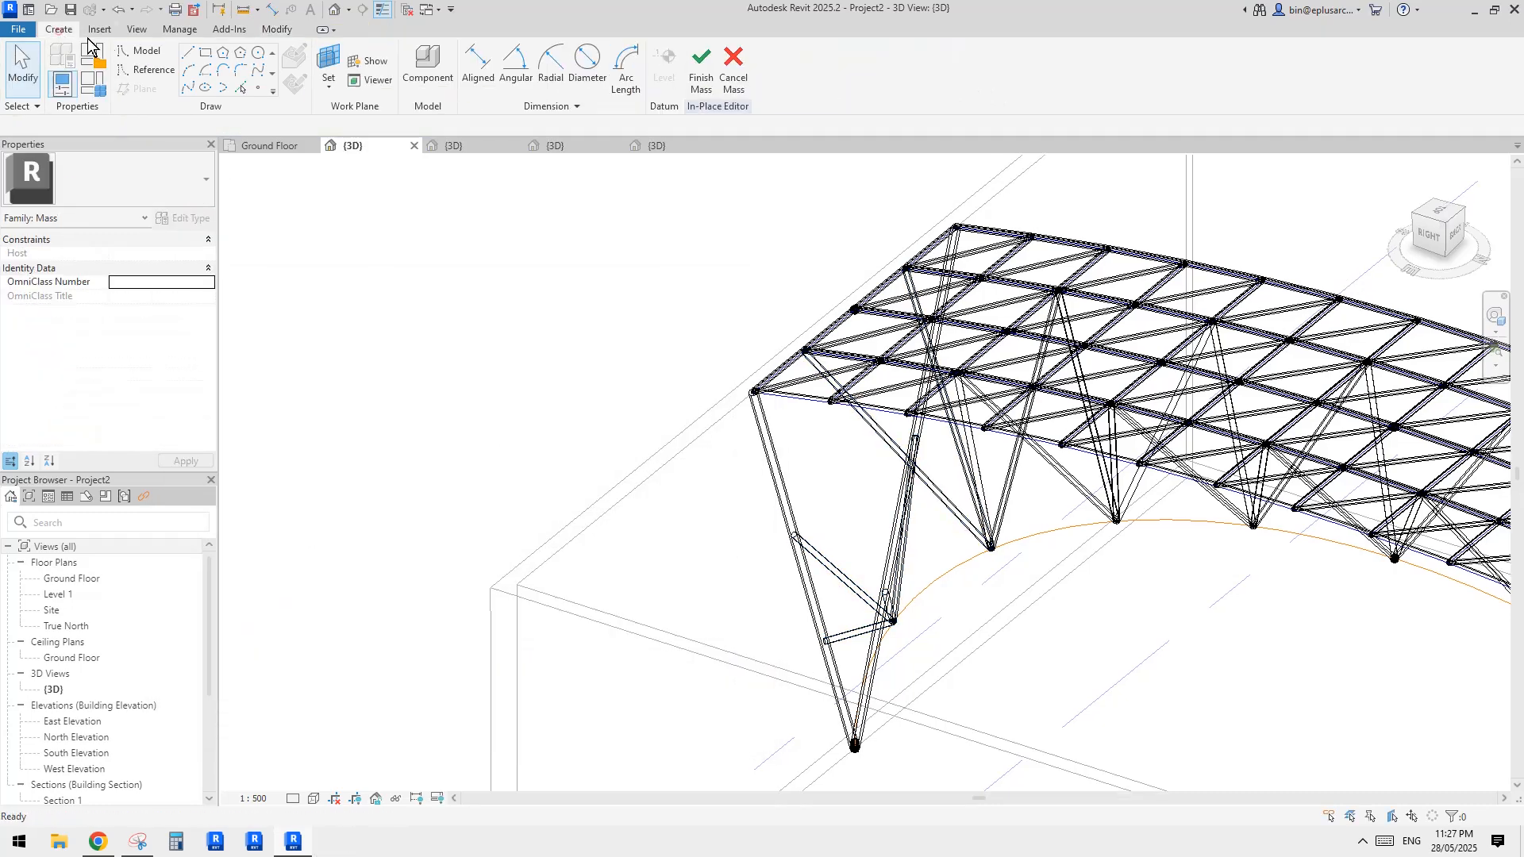
click(143, 181)
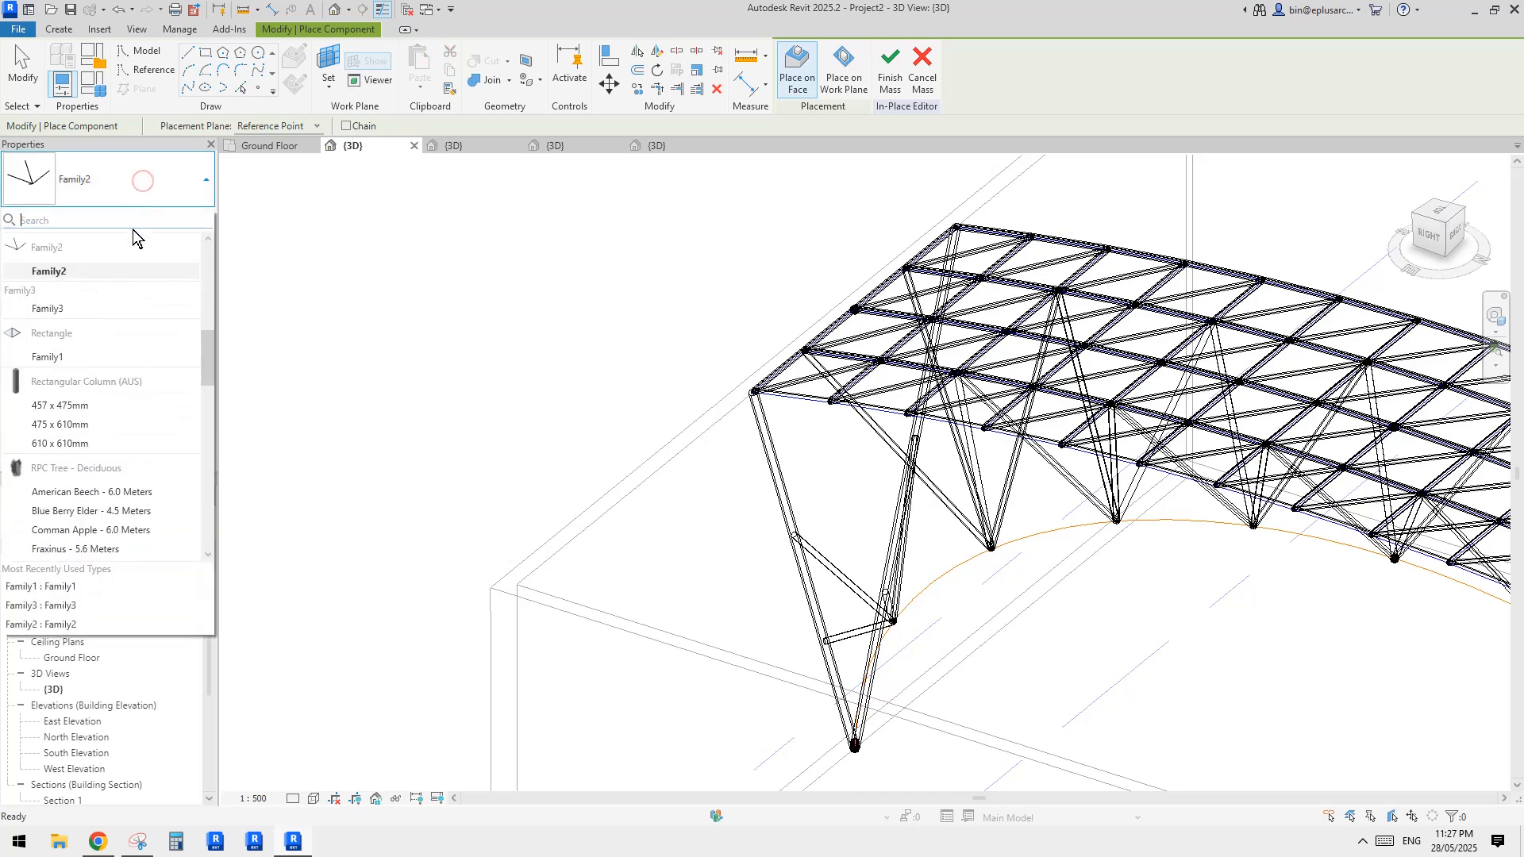
click(131, 230)
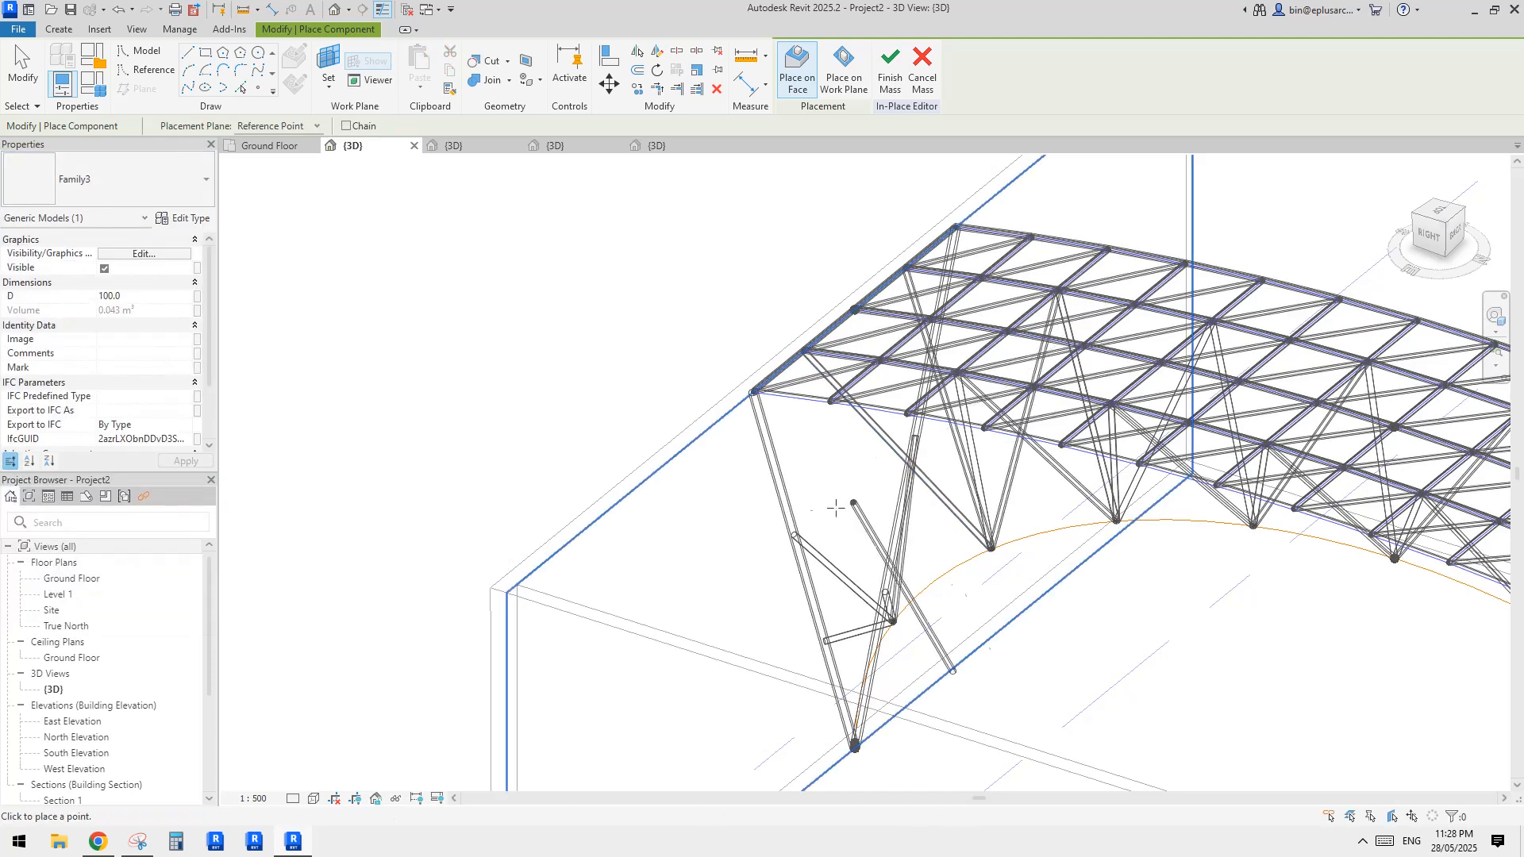
click(794, 534)
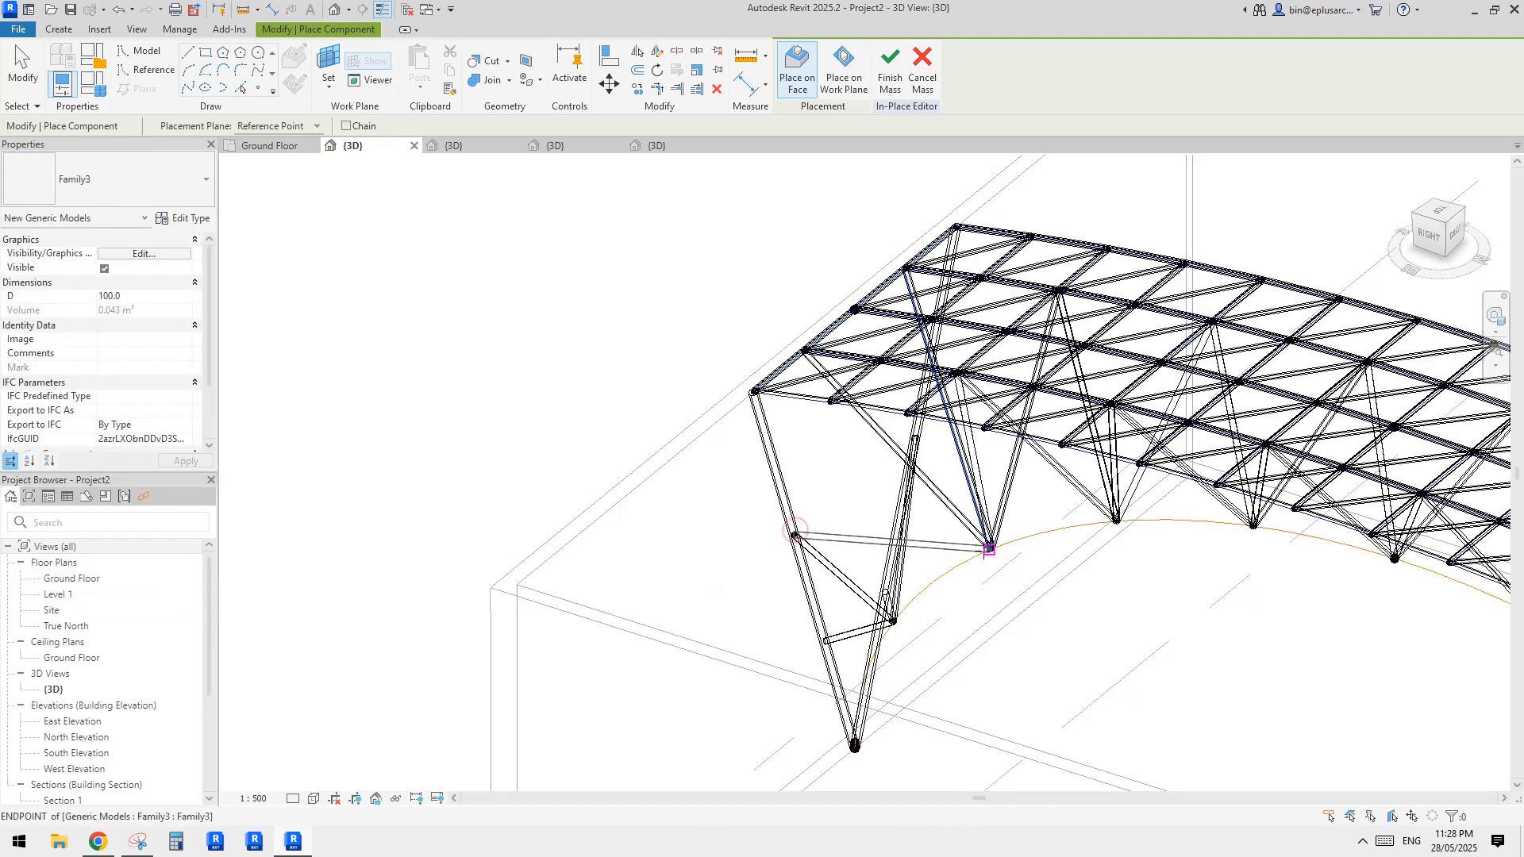
click(992, 548)
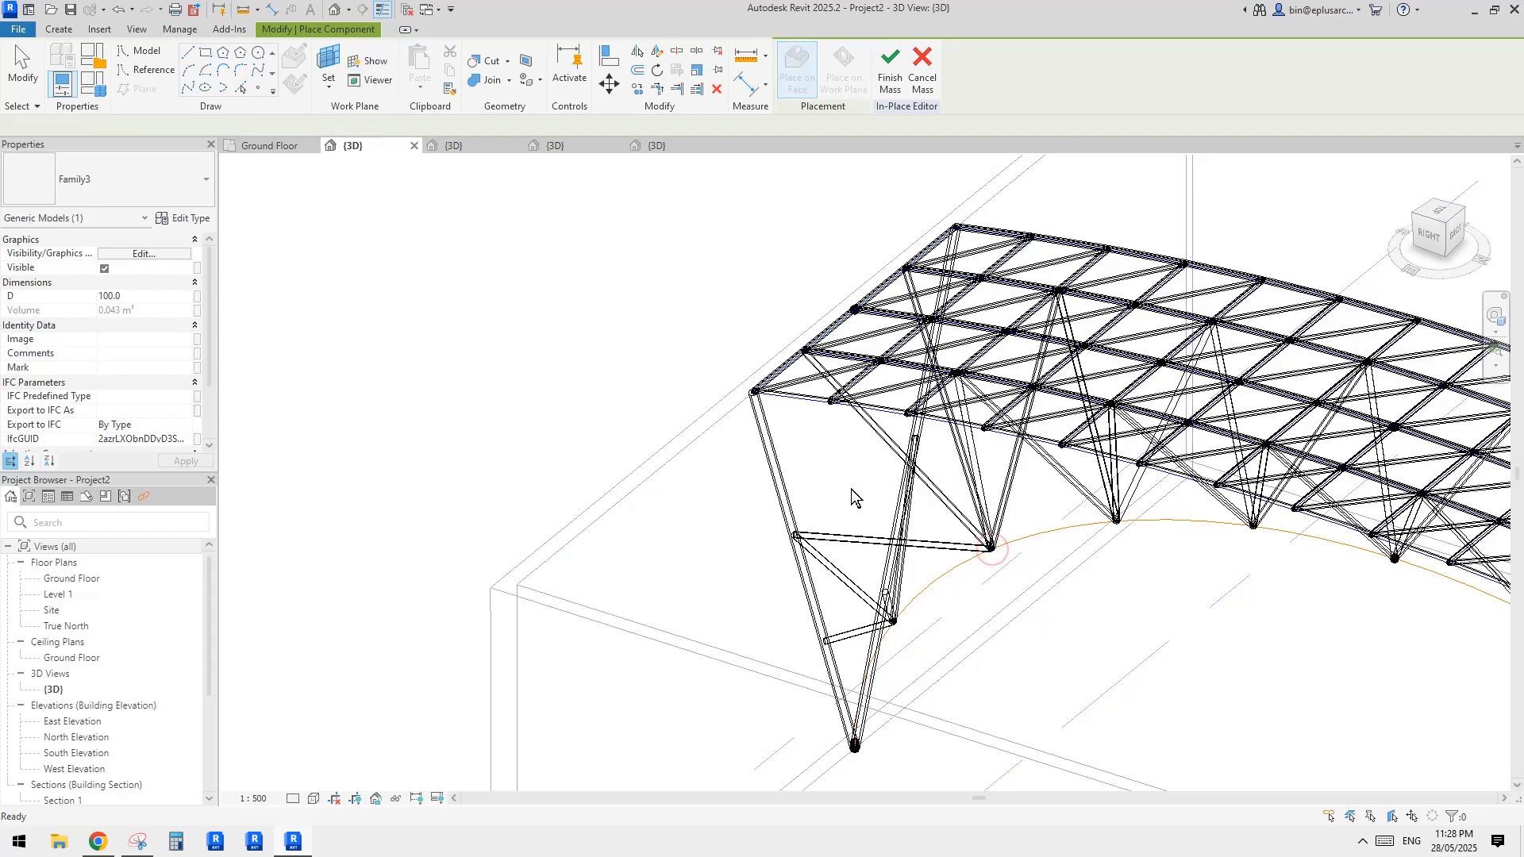
- Place a matching Family3 tube from the brace's upper point on the opposite corner tube to the same arch node
shift+middle_drag(850, 492, 920, 439)
click(899, 431)
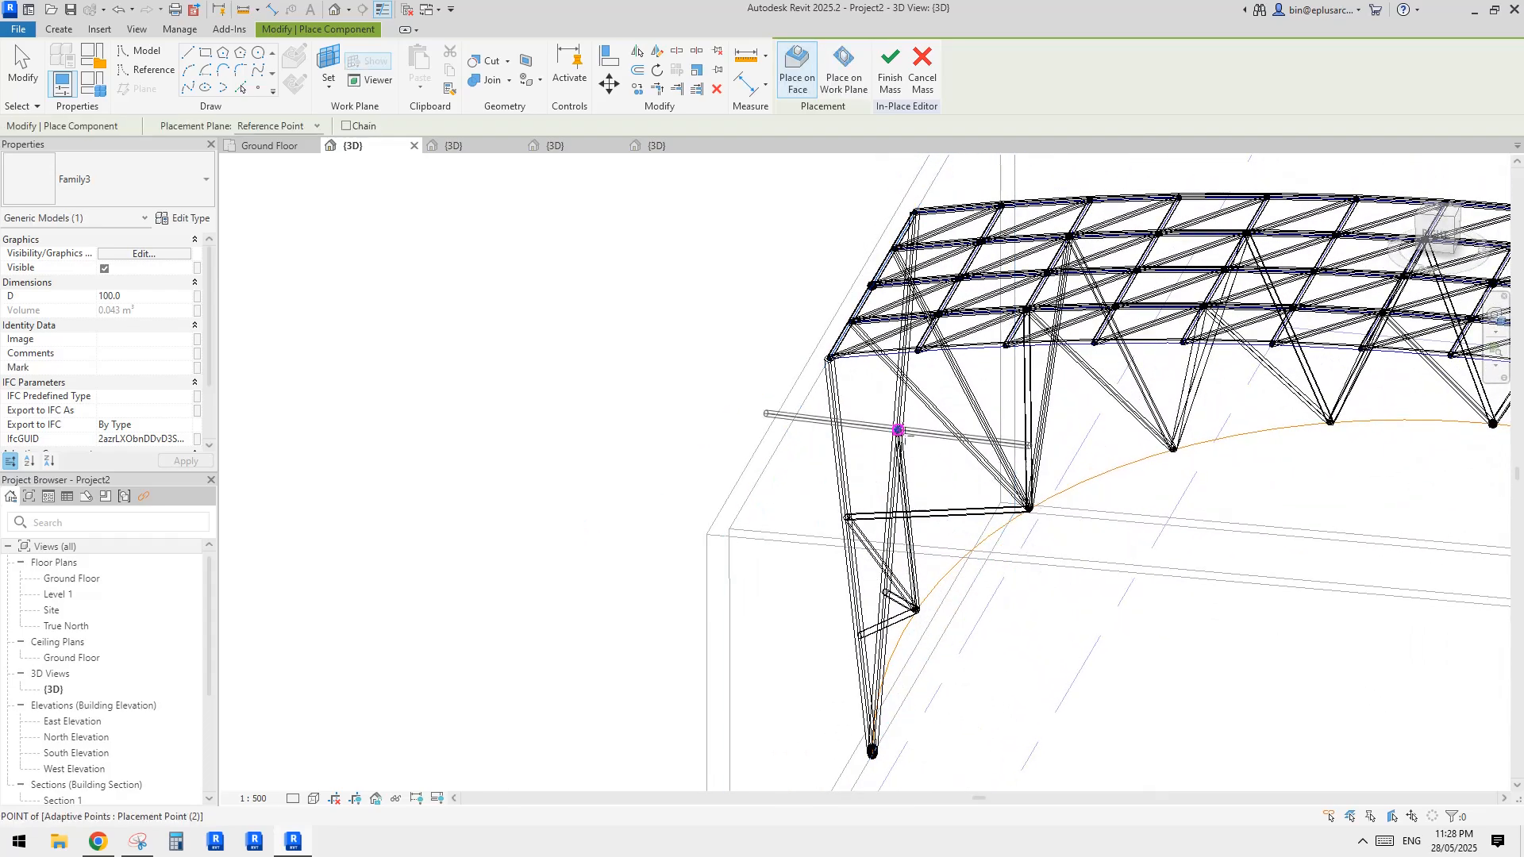
click(1029, 508)
key(Escape)
mouse_move(964, 389)
shift+middle_down()
mouse_move(1002, 349)
mouse_move(1182, 273)
mouse_move(1065, 270)
mouse_move(1188, 436)
mouse_move(1007, 503)
mouse_move(835, 395)
mouse_move(793, 530)
mouse_move(748, 396)
mouse_move(956, 278)
mouse_move(937, 316)
mouse_move(880, 275)
mouse_move(1075, 544)
mouse_move(1170, 579)
mouse_move(1215, 561)
mouse_move(1101, 575)
mouse_move(1044, 677)
shift+middle_up()
- Compare the shaded end support with the reference photo in Chrome to identify members still missing
click(103, 843)
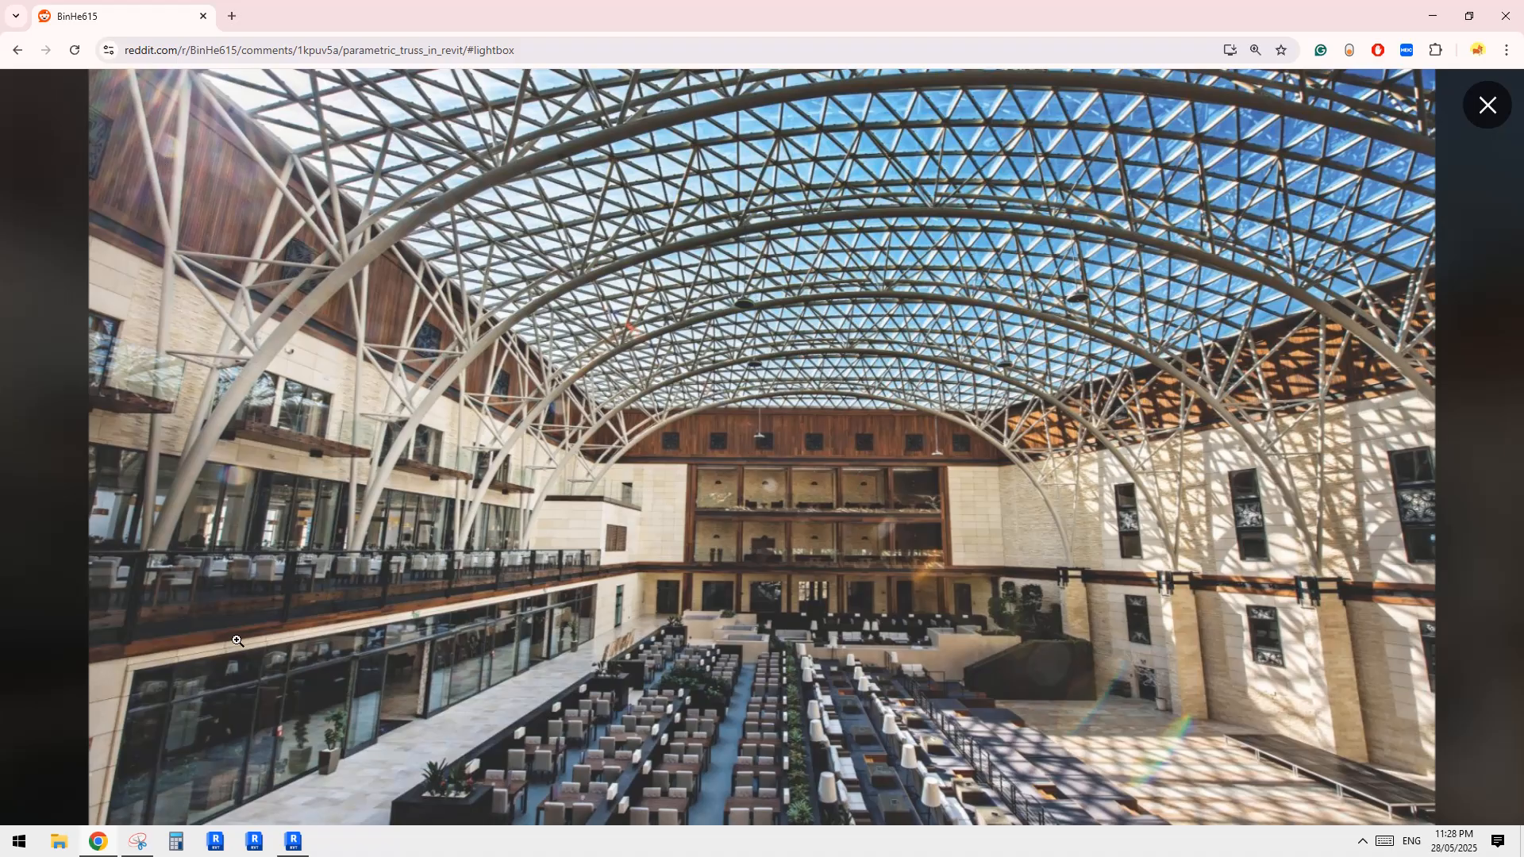
click(293, 842)
scroll(714, 643, up, 5)
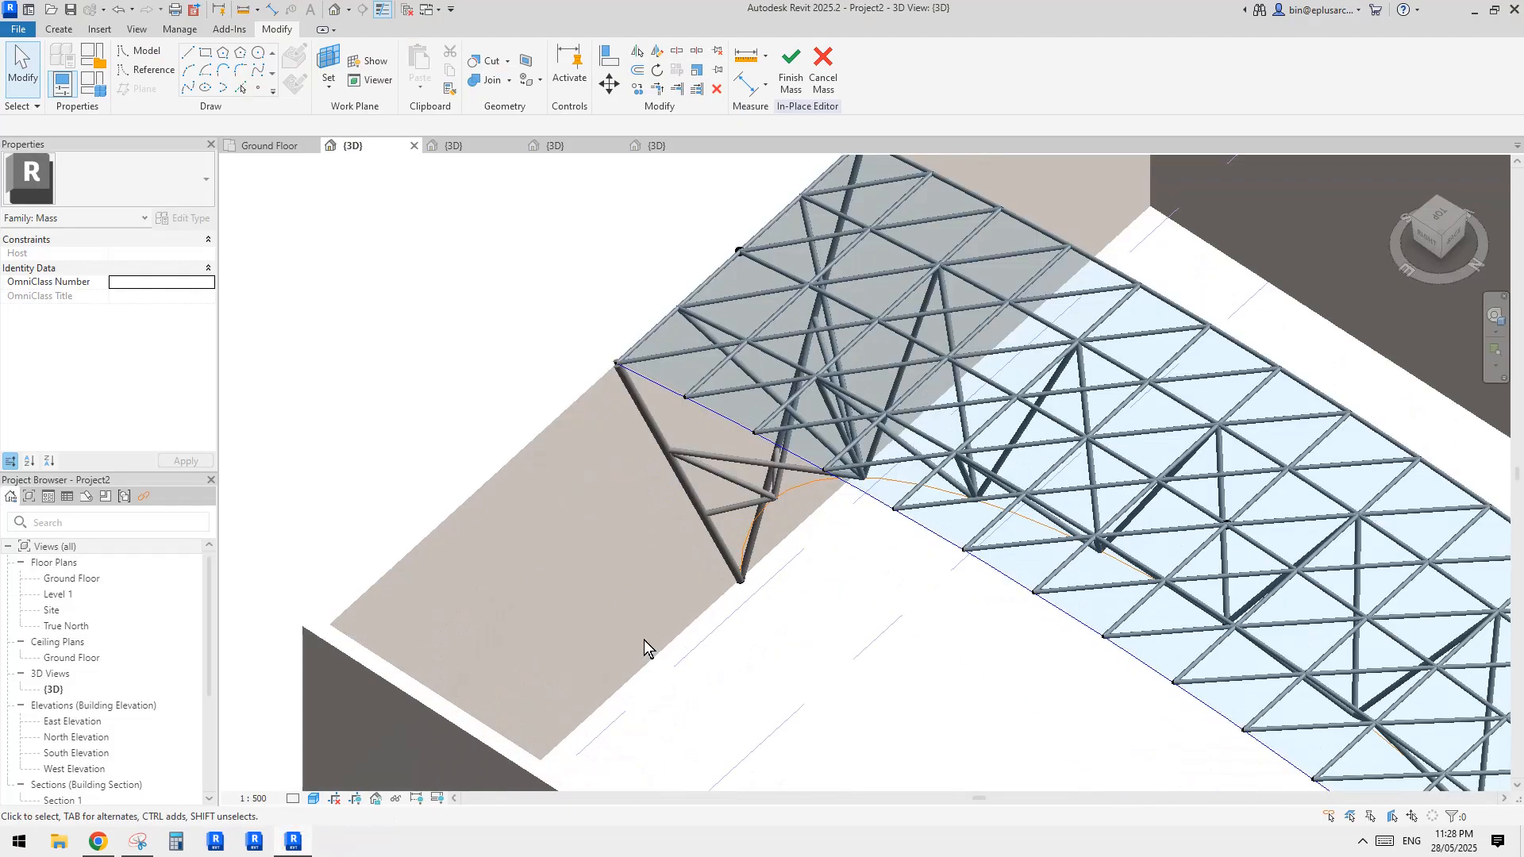
scroll(694, 556, down, 5)
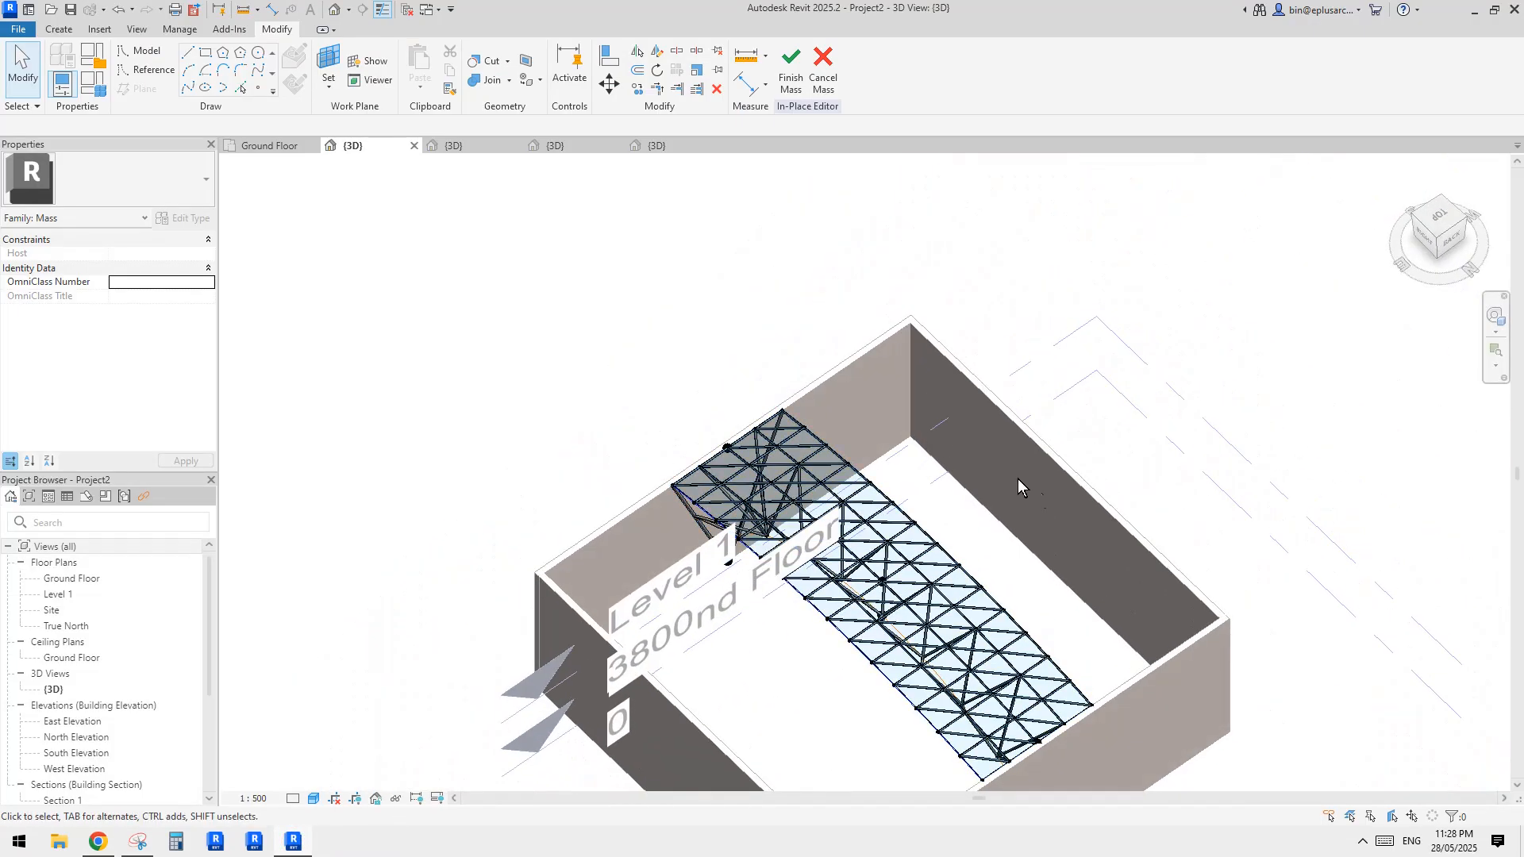
shift+middle_drag(841, 517, 906, 531)
mouse_move(758, 556)
shift+middle_down()
mouse_move(734, 546)
mouse_move(745, 517)
mouse_move(744, 546)
shift+middle_up()
scroll(723, 545, up, 5)
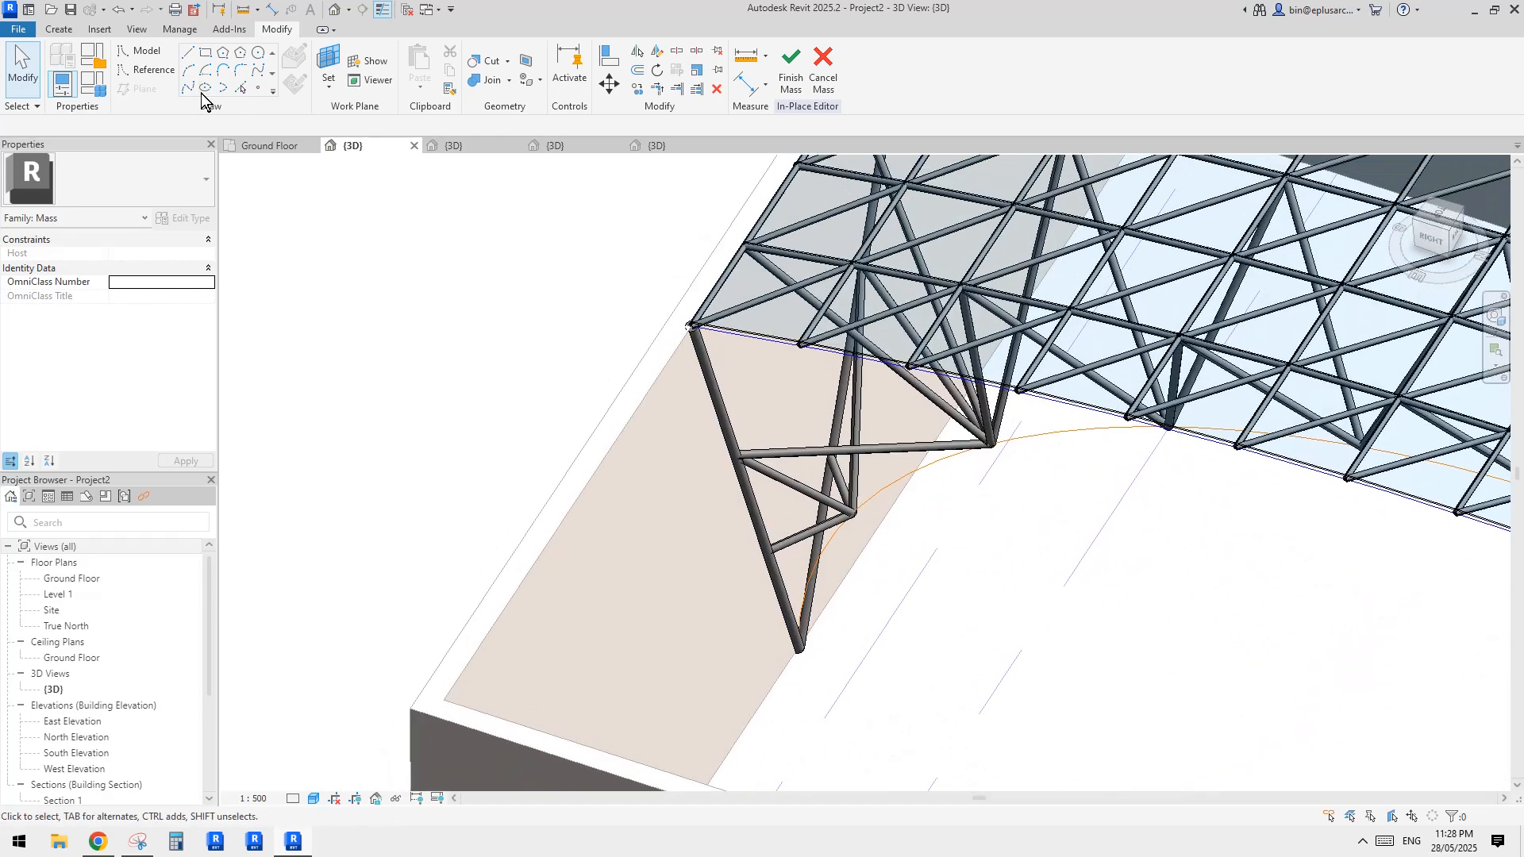
- Place a horizontal Family3 tube between the brace's two lower placement points on the corner tubes
click(60, 30)
click(411, 65)
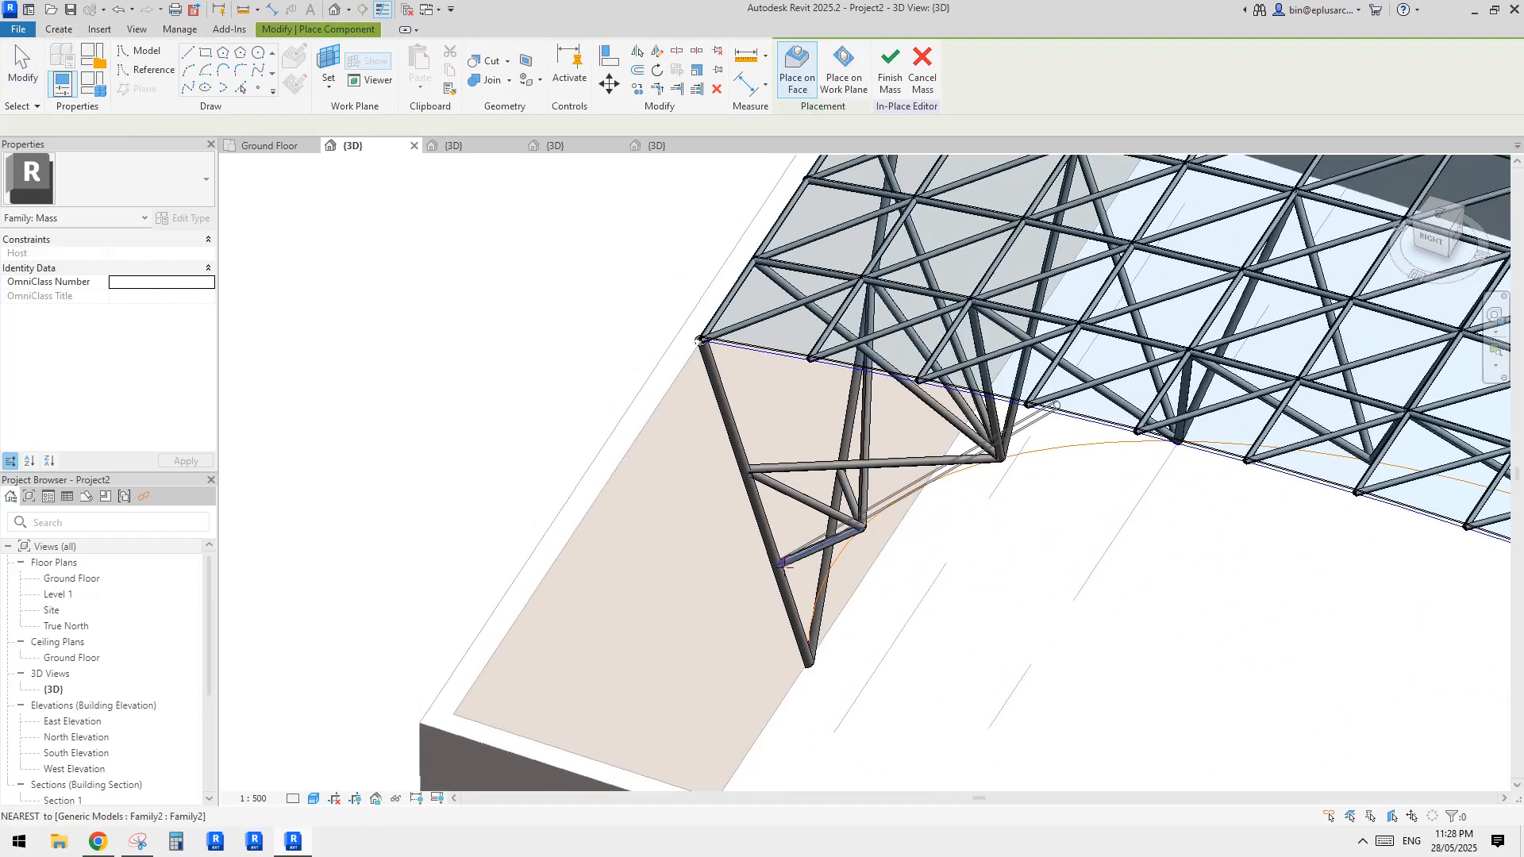
middle_drag(786, 582, 776, 568)
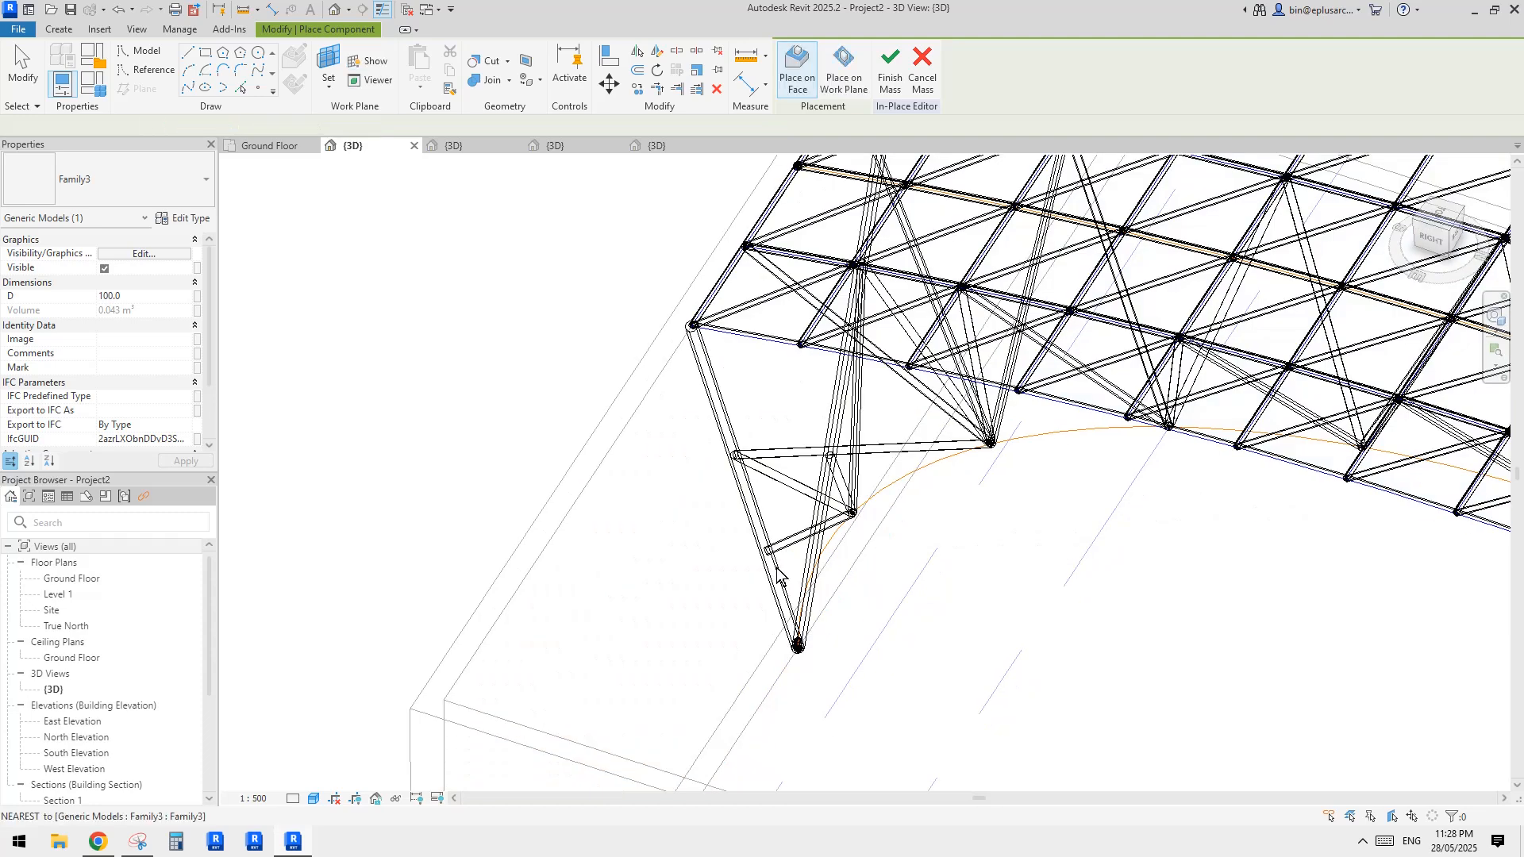
scroll(773, 571, up, 4)
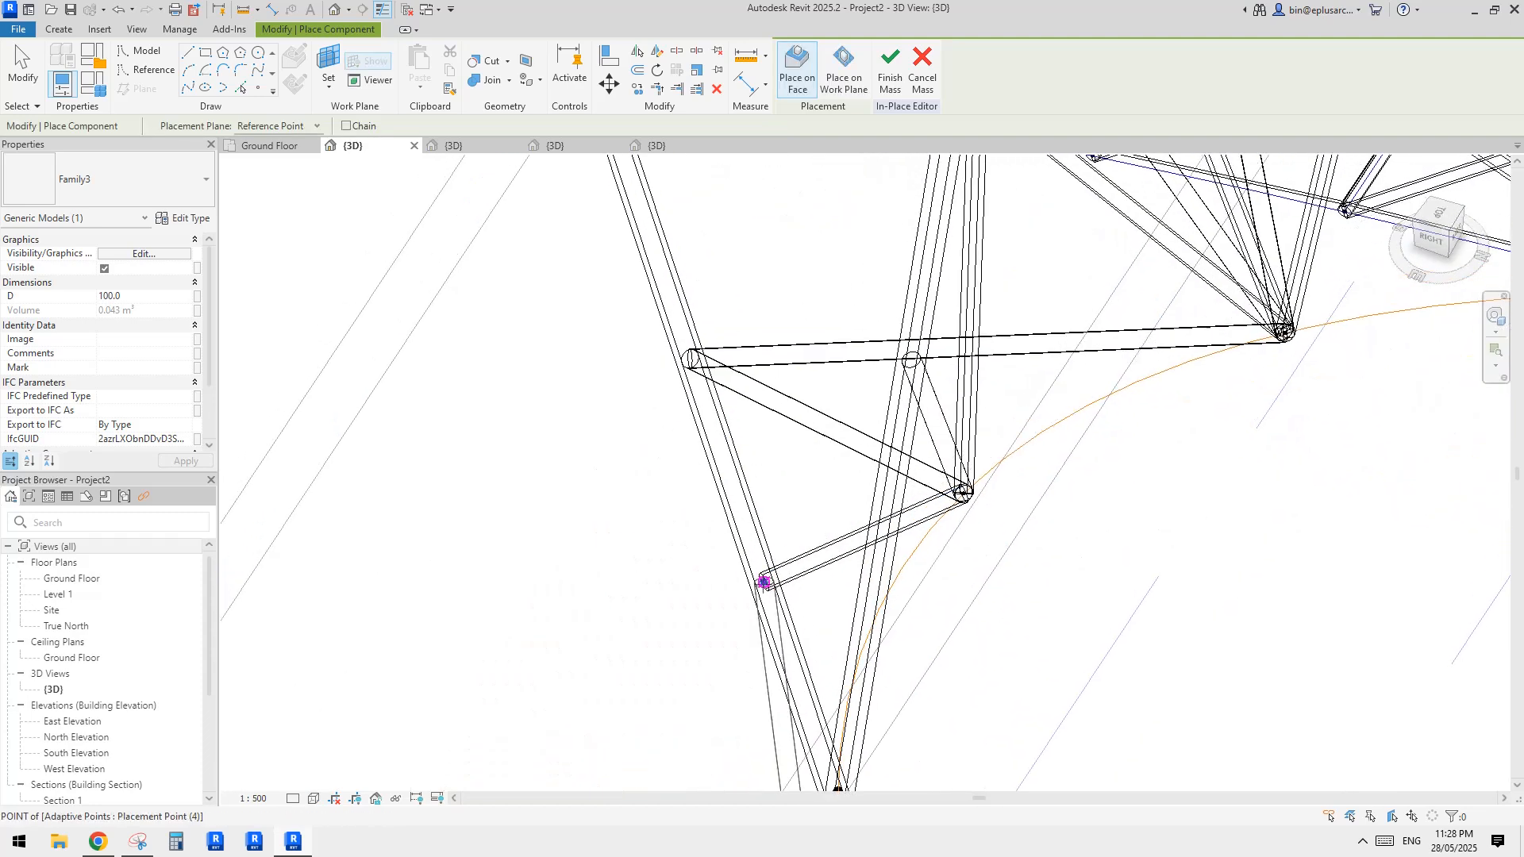
click(764, 581)
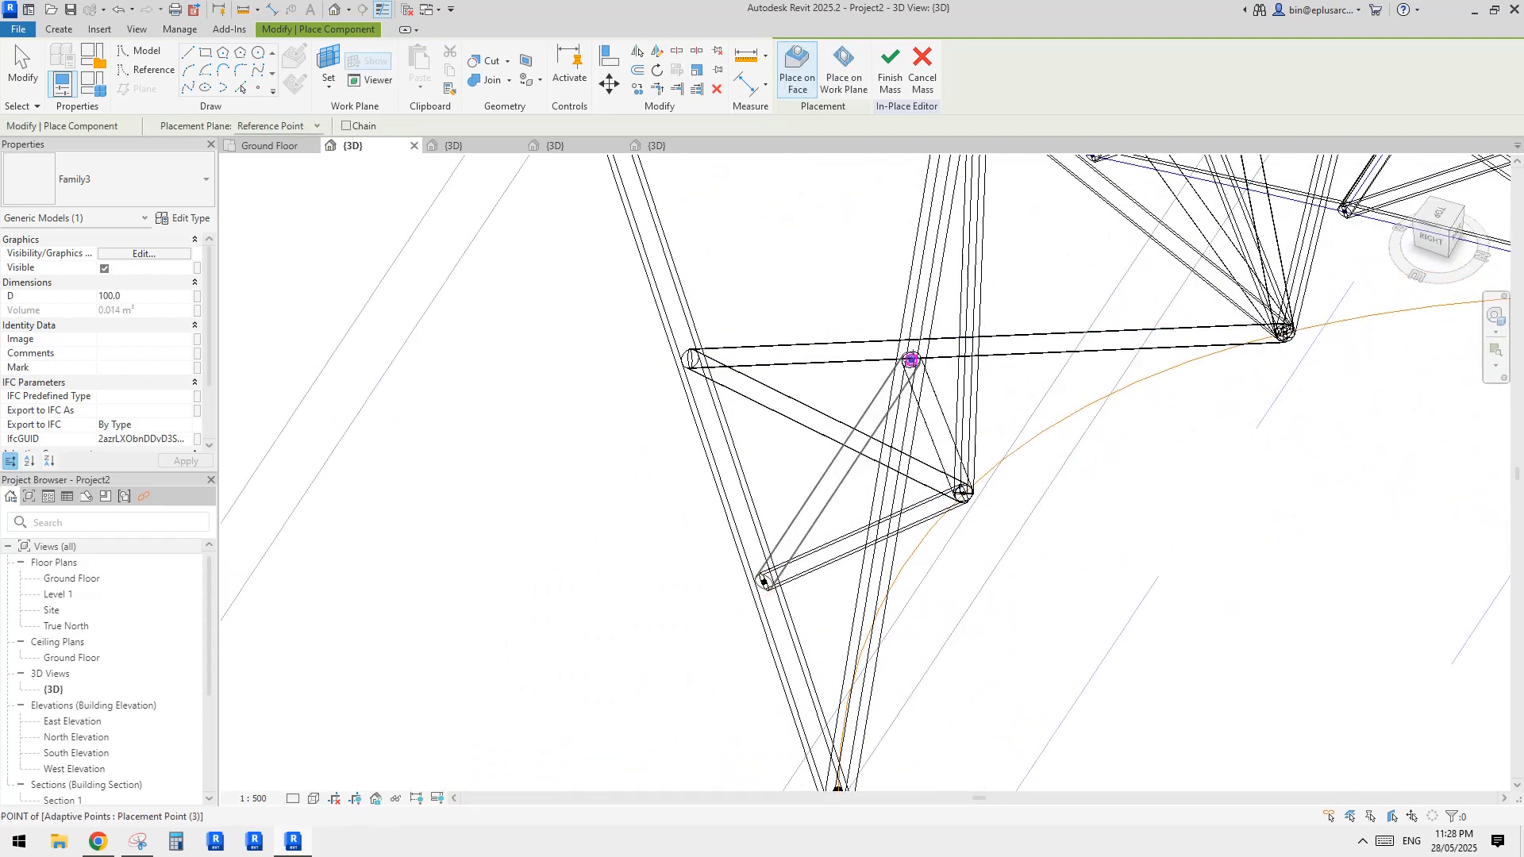
click(911, 361)
- Place a second horizontal Family3 tube between the brace's two upper placement points on the corner tubes
middle_drag(691, 359, 695, 498)
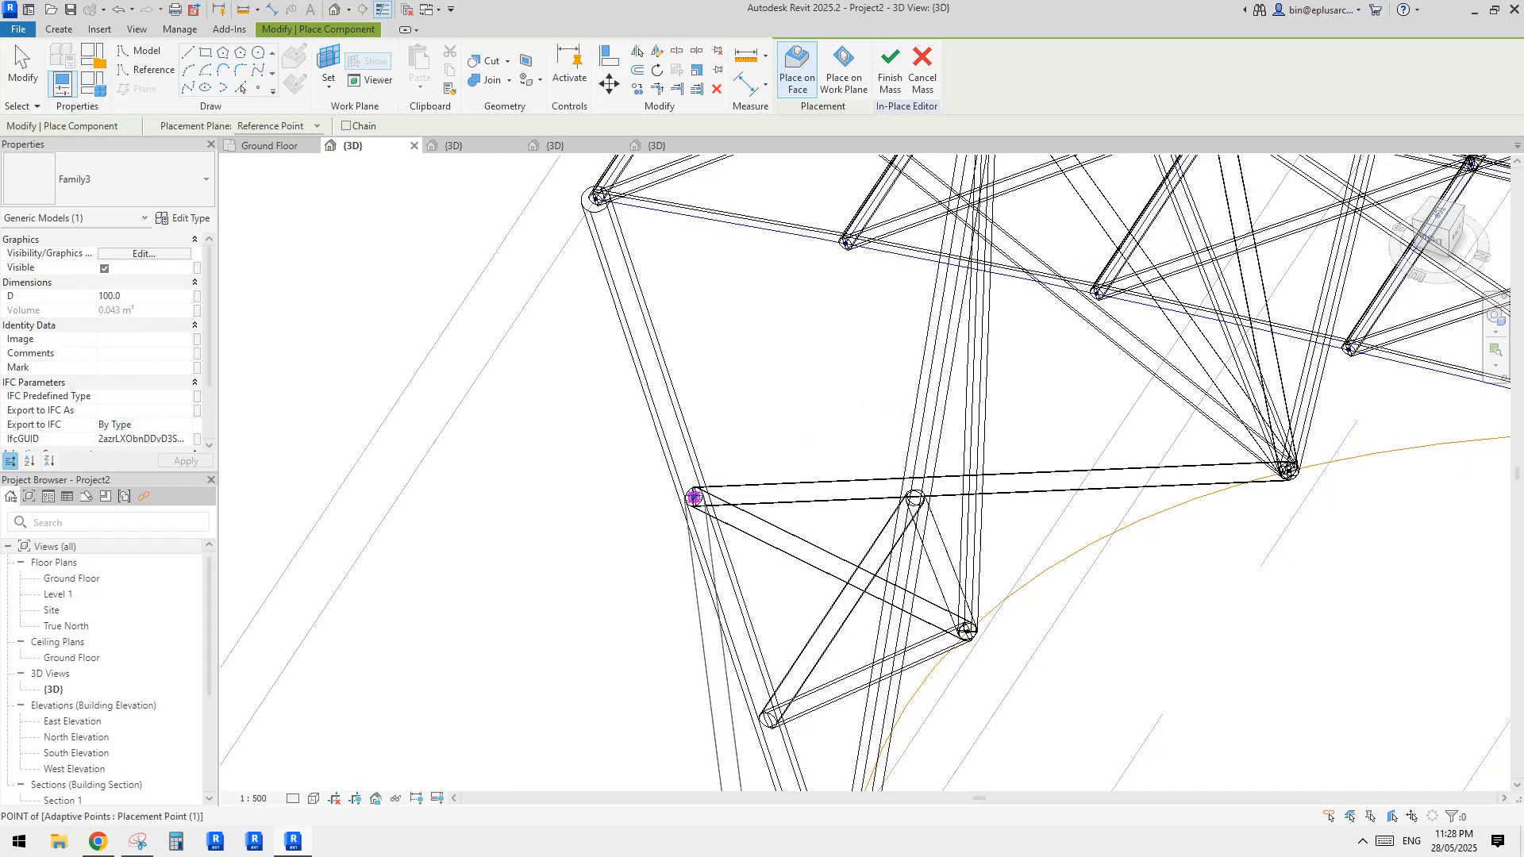
click(694, 498)
middle_drag(859, 312, 818, 499)
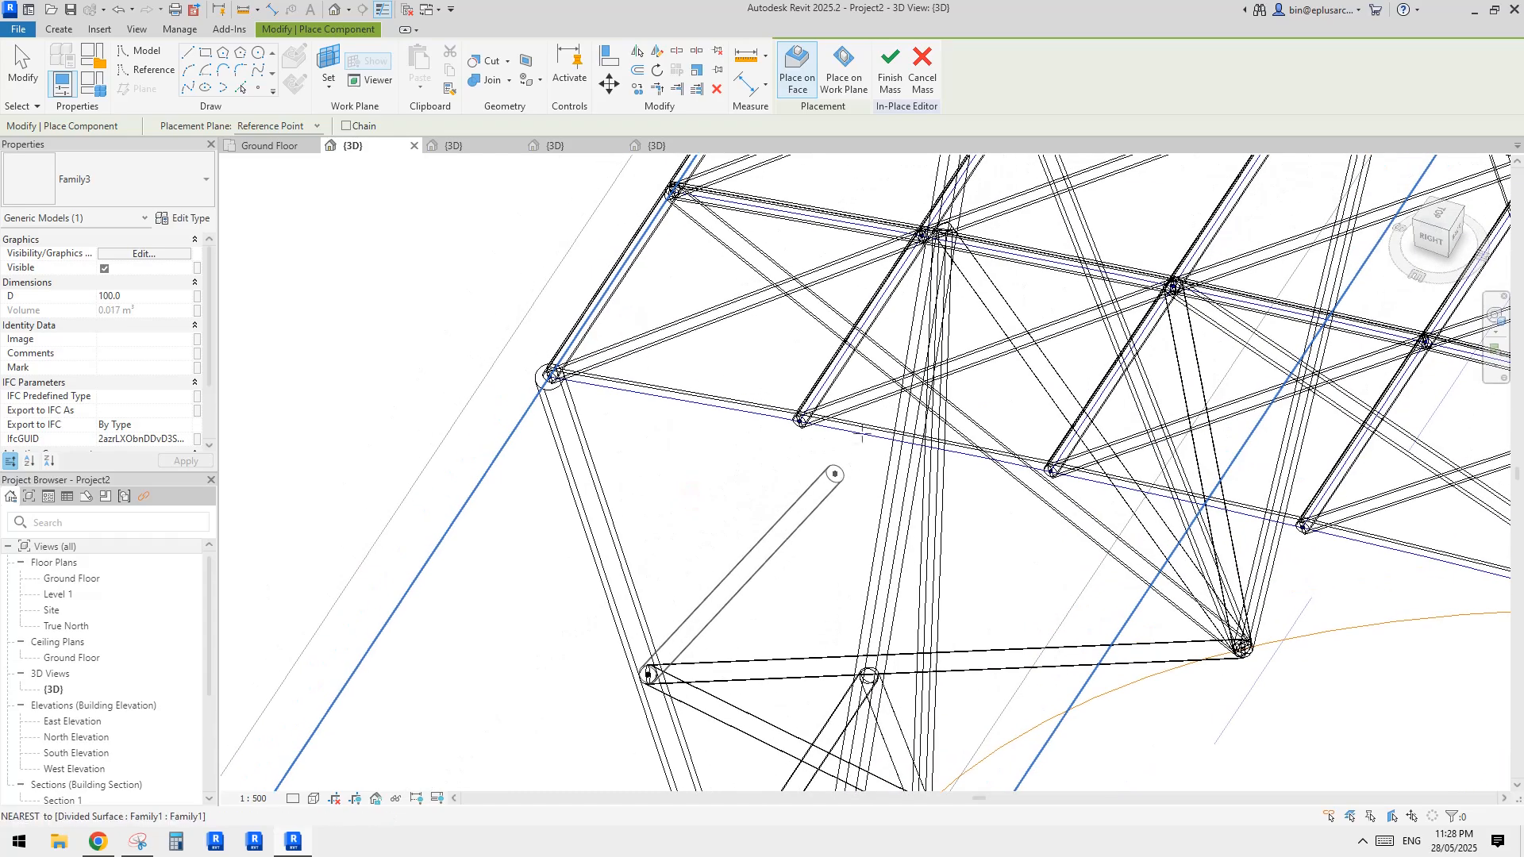
shift+middle_drag(862, 435, 911, 285)
click(917, 227)
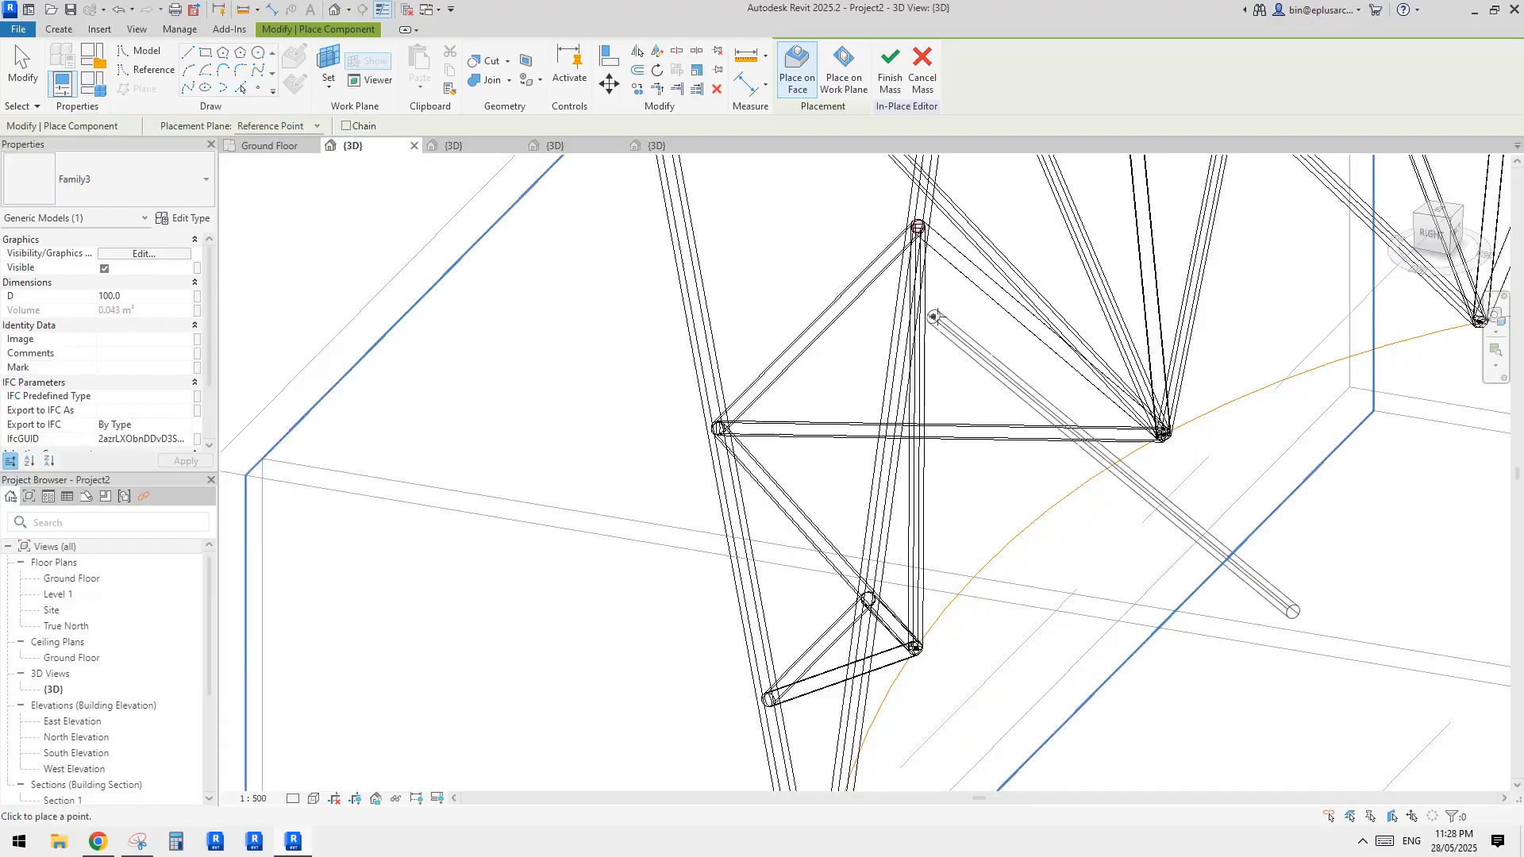
key(Escape)
key(Escape)
- Finish the in-place canopy mass and return to the project's 3D view
scroll(928, 420, down, 3)
shift+middle_drag(896, 449, 1056, 565)
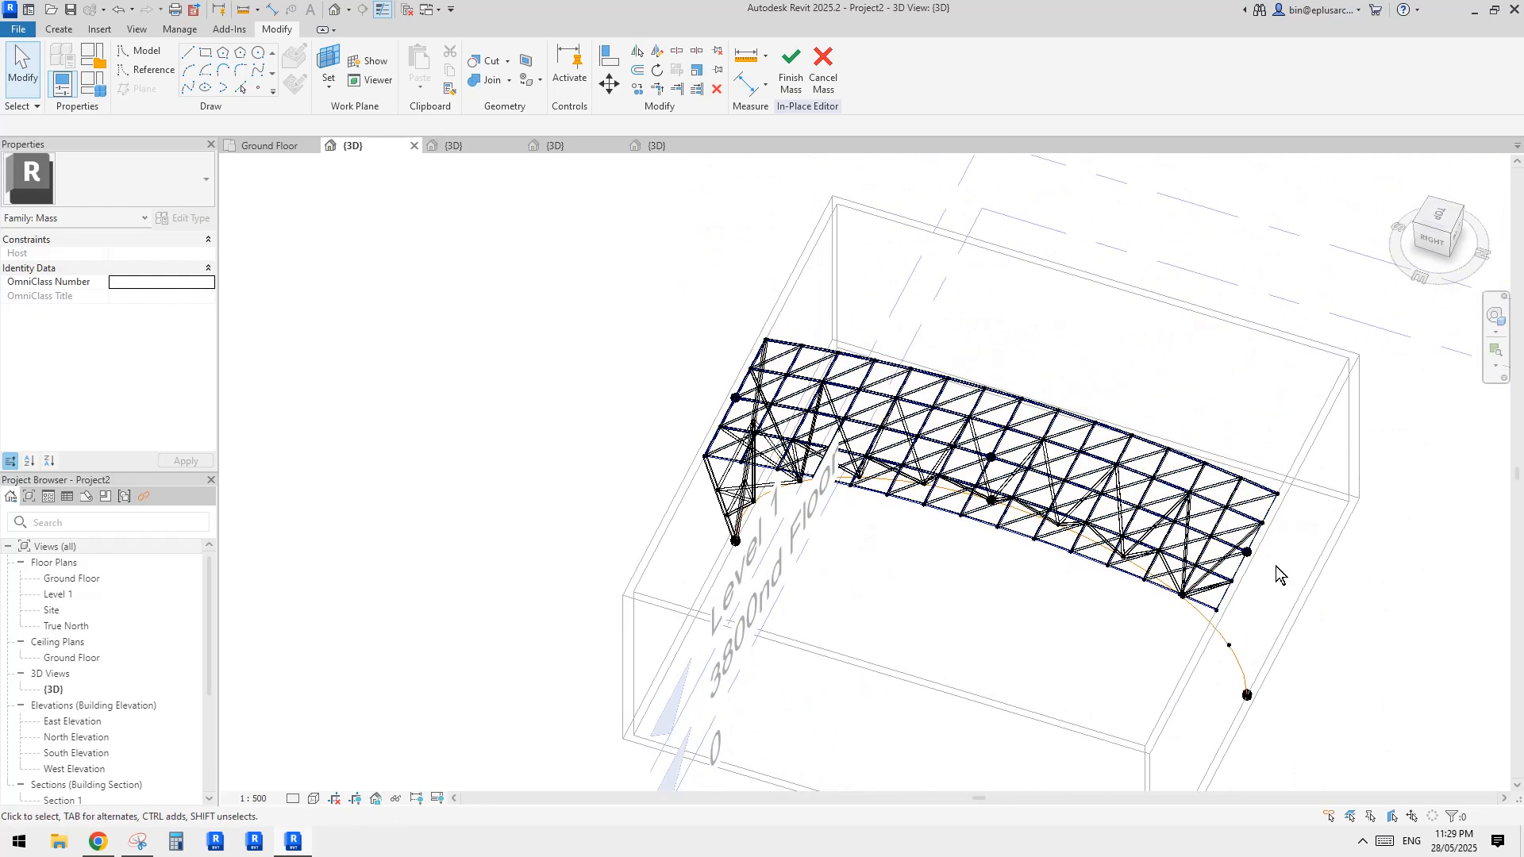
shift+middle_drag(1248, 597, 897, 203)
click(790, 71)
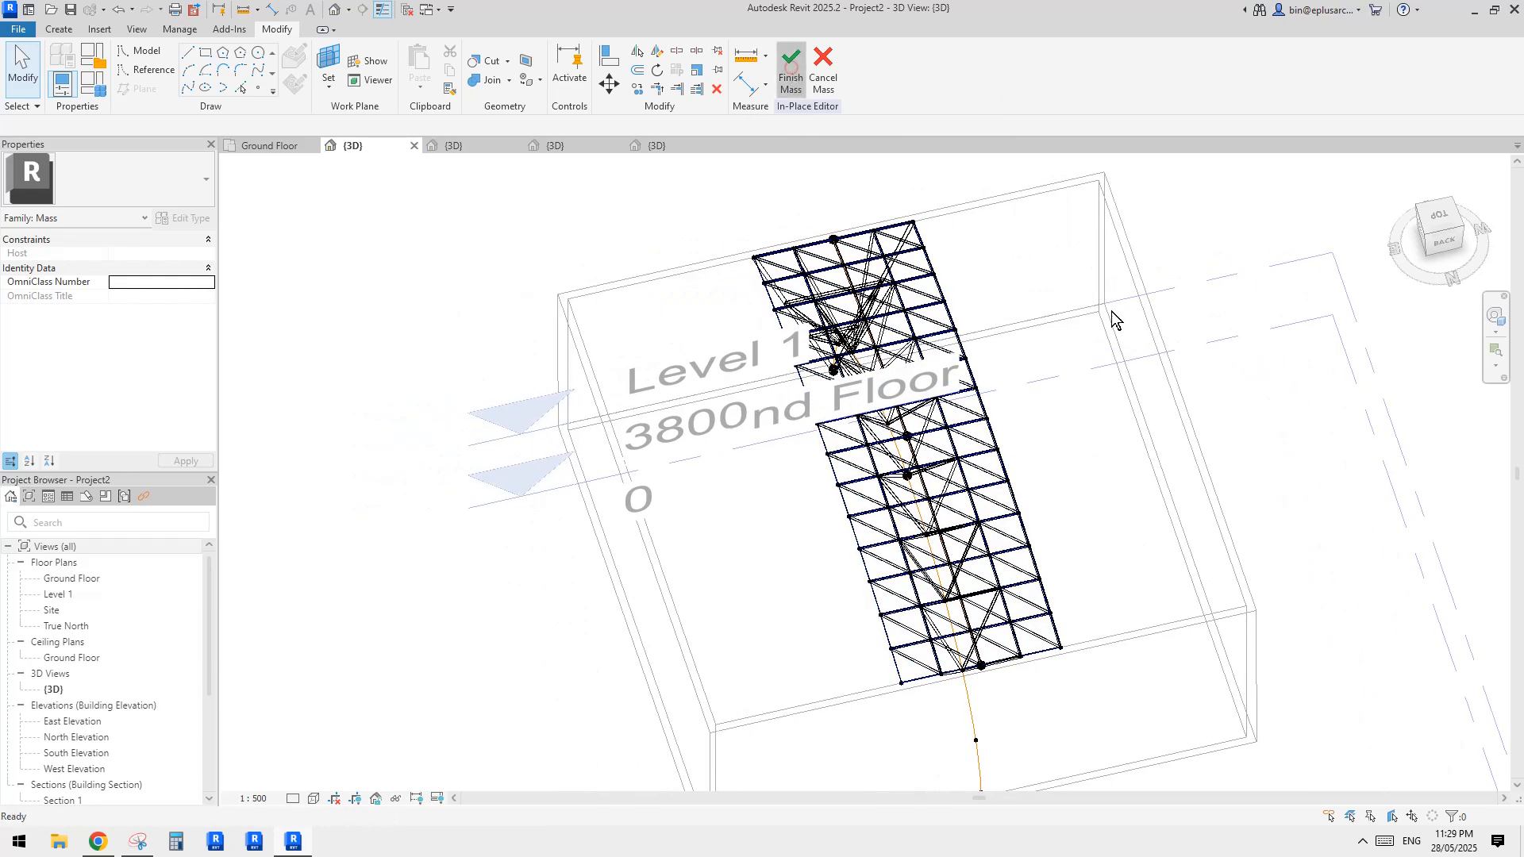
mouse_move(1021, 339)
shift+middle_down()
mouse_move(995, 357)
mouse_move(998, 462)
mouse_move(960, 432)
mouse_move(959, 465)
mouse_move(953, 397)
shift+middle_up()
scroll(960, 432, up, 3)
scroll(960, 436, down, 3)
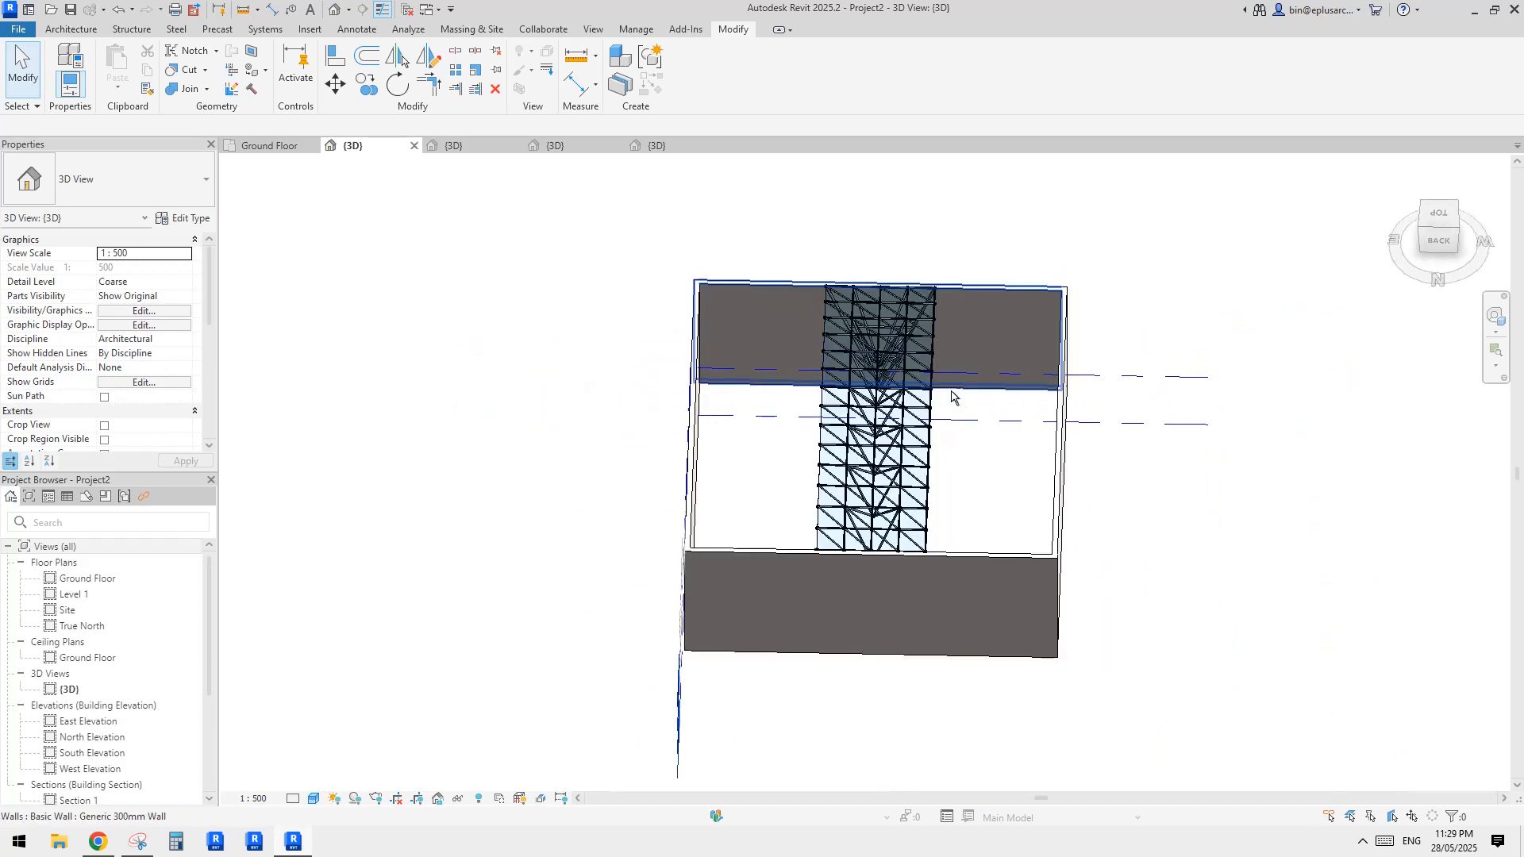
- Set the 3D view's scale to 1:100
click(258, 798)
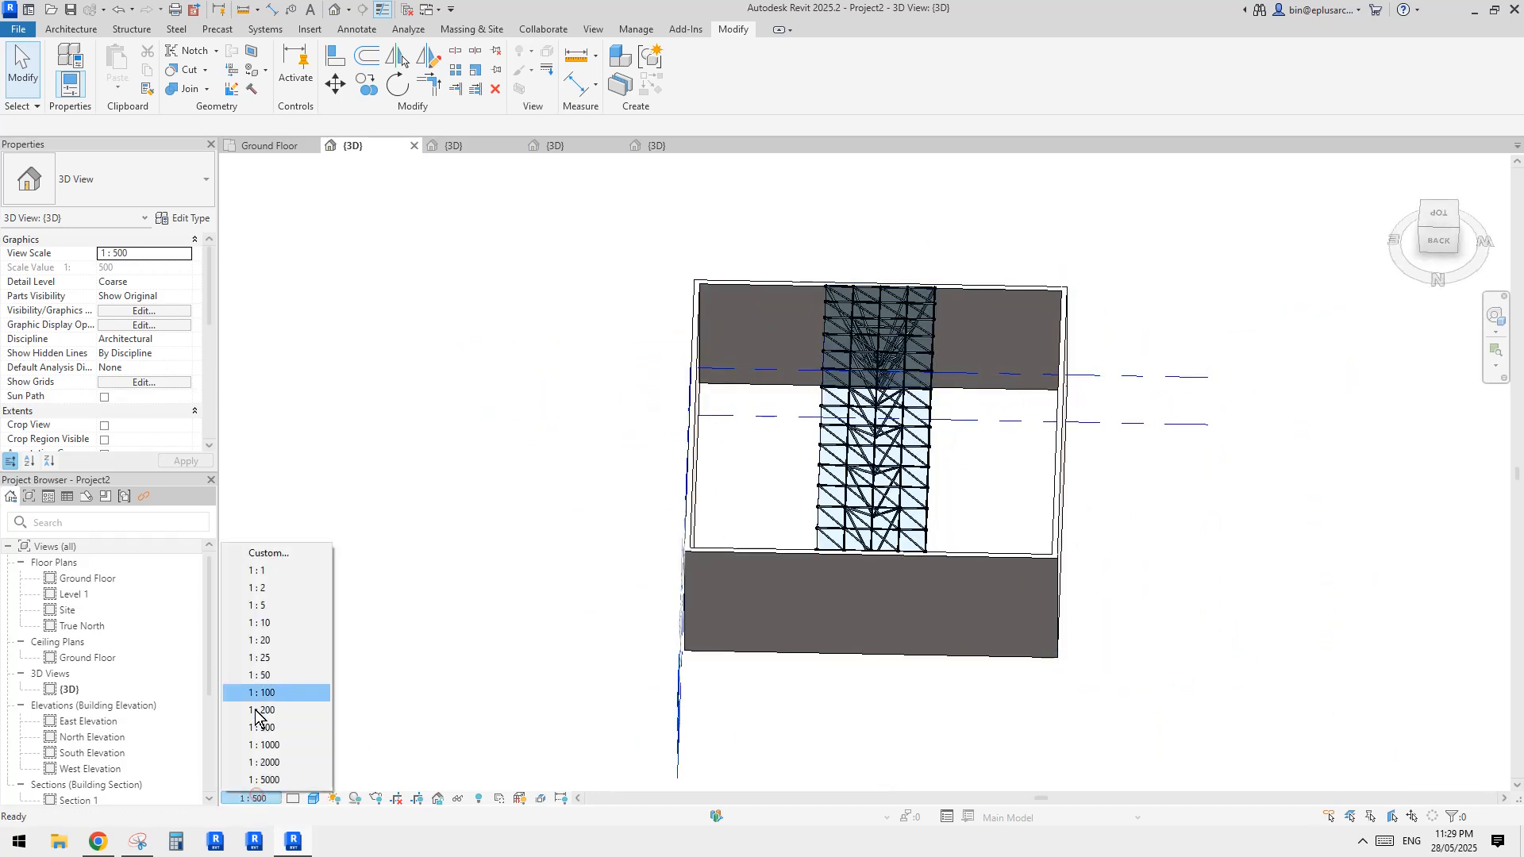
click(268, 695)
scroll(881, 464, down, 1)
shift+middle_drag(879, 459, 846, 481)
- From the top view, copy the canopy mass 6000 mm sideways toward the west wall
click(869, 416)
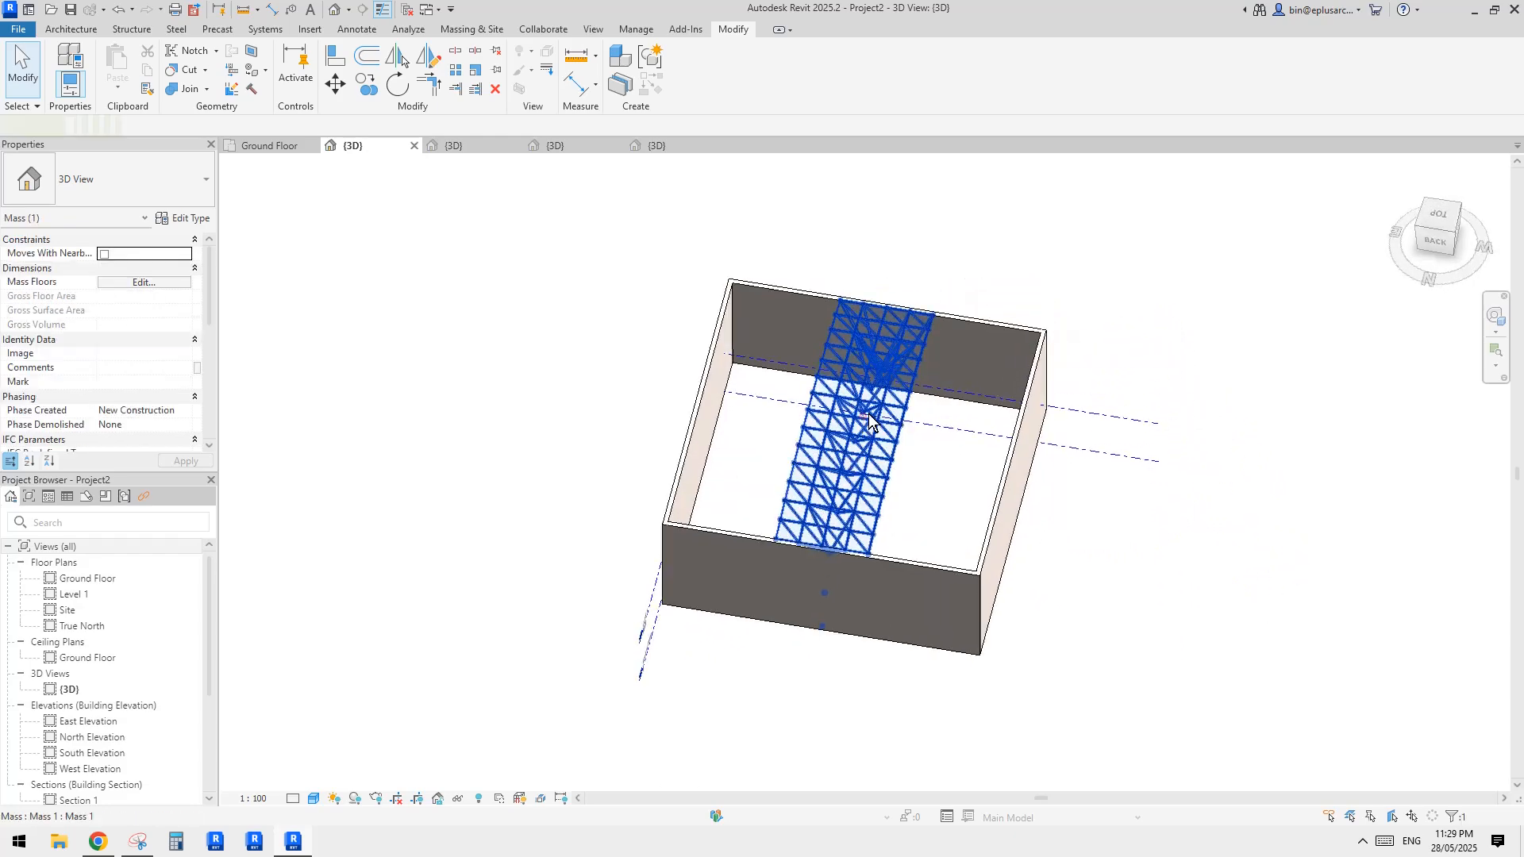
click(1443, 217)
middle_drag(1010, 273, 898, 358)
key(c)
key(o)
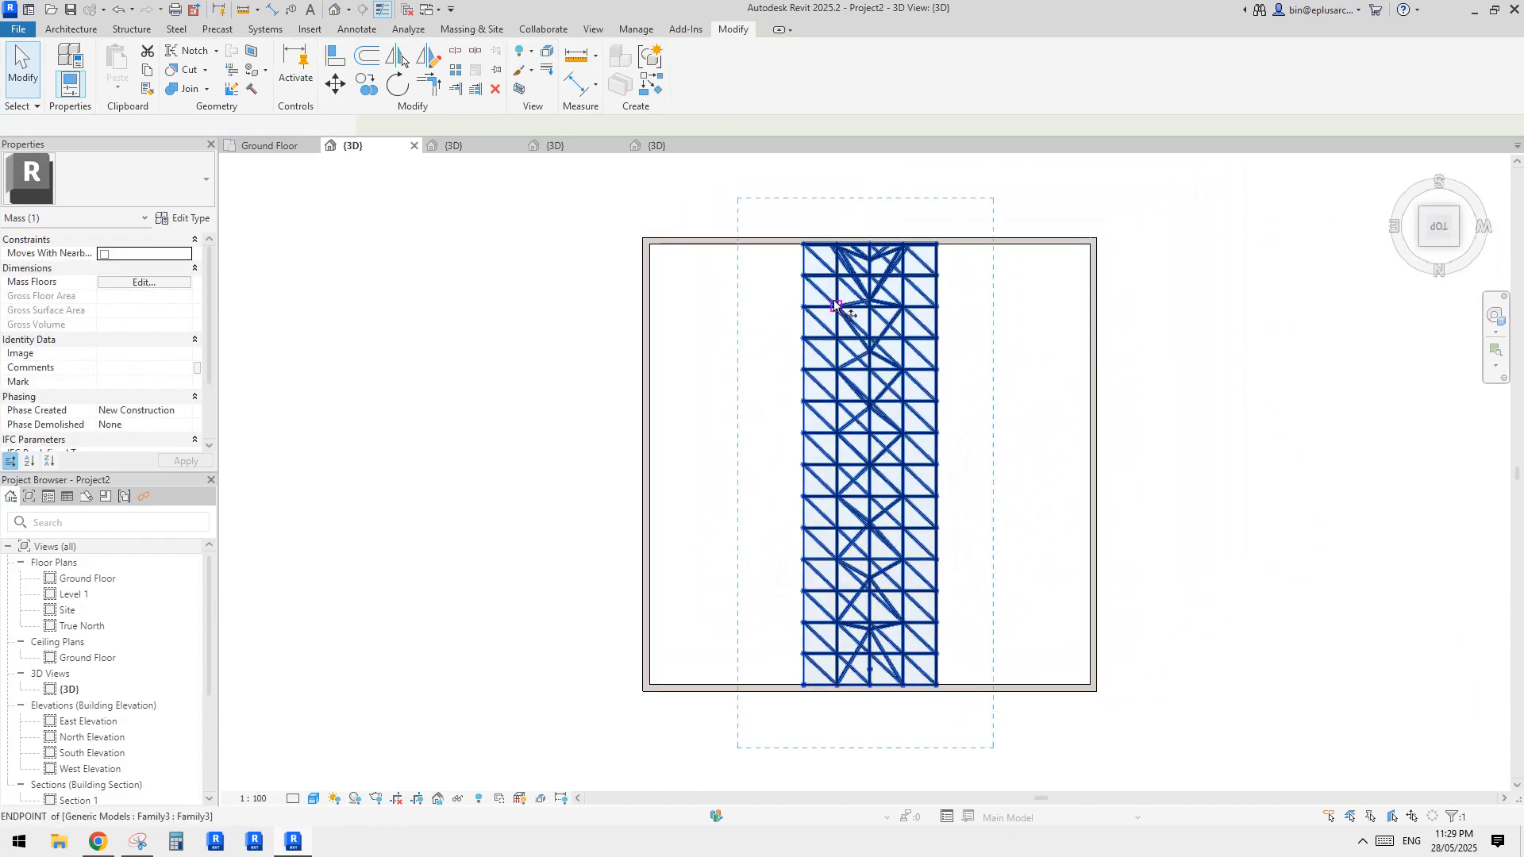
middle_drag(829, 254, 823, 365)
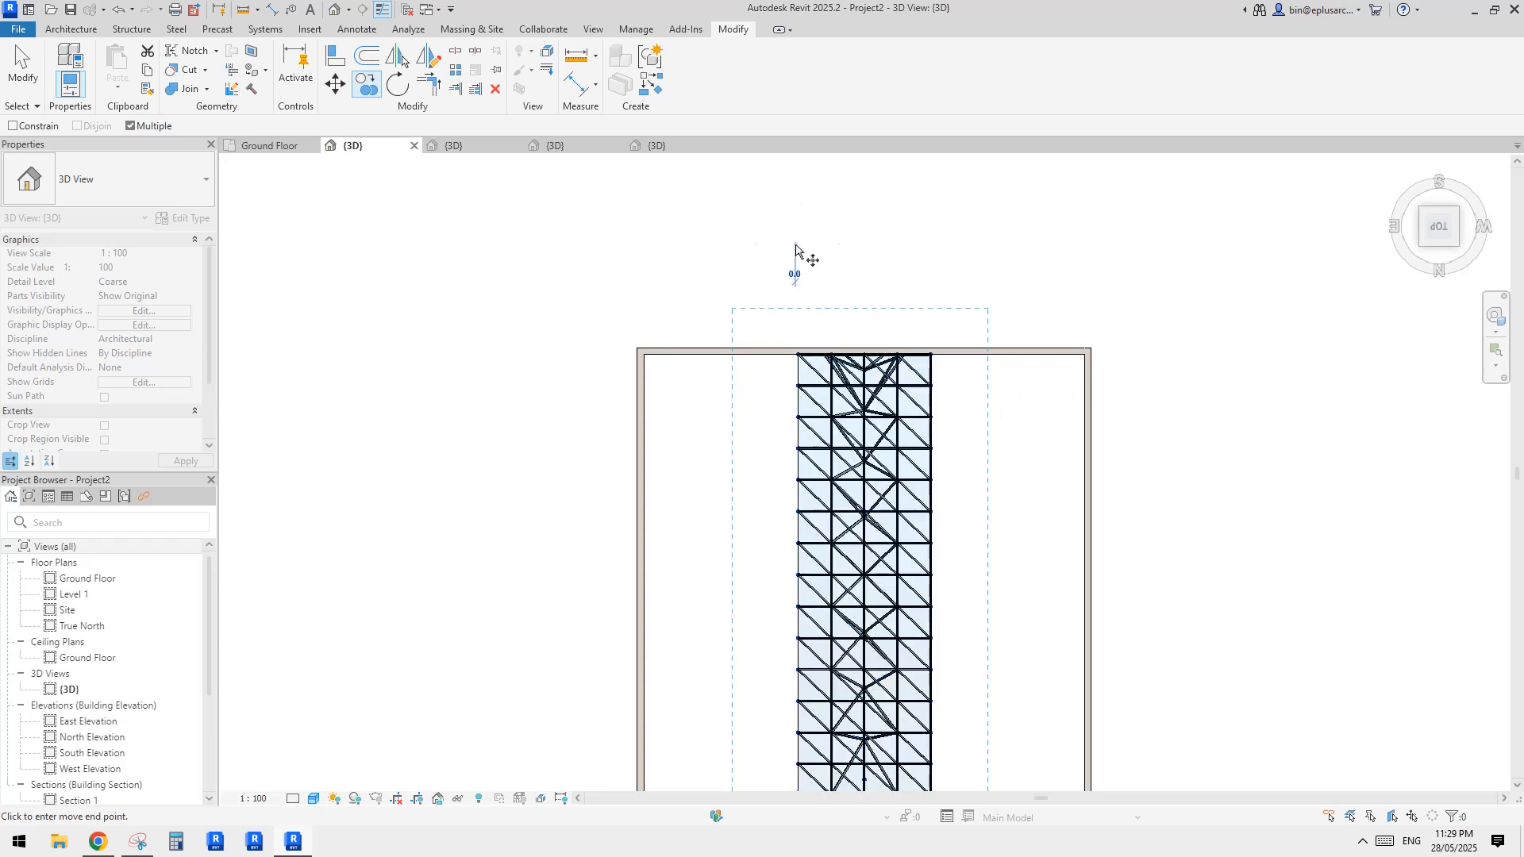
click(795, 245)
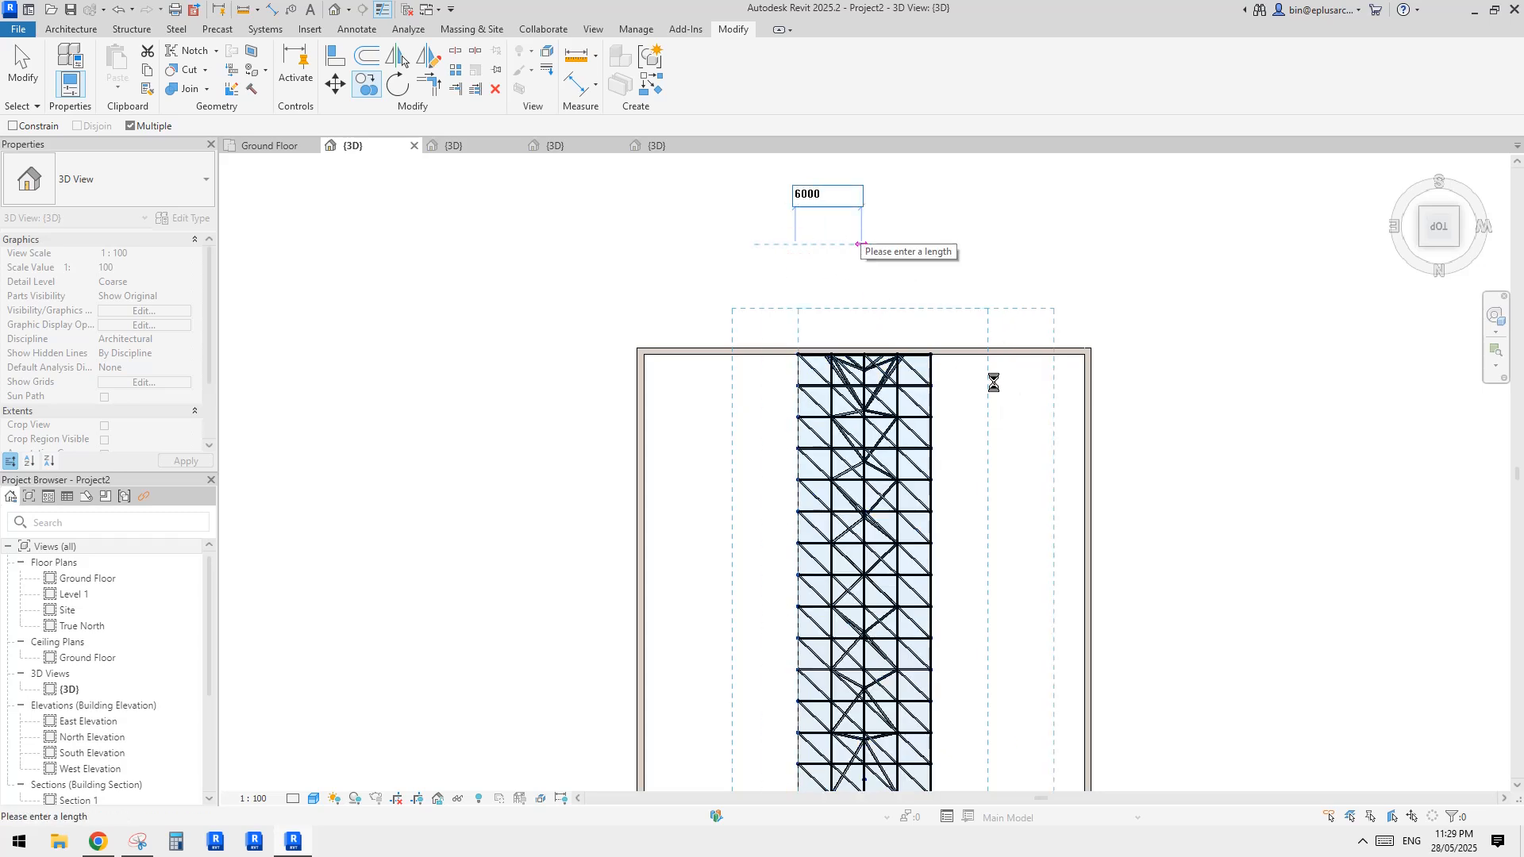
key(Escape)
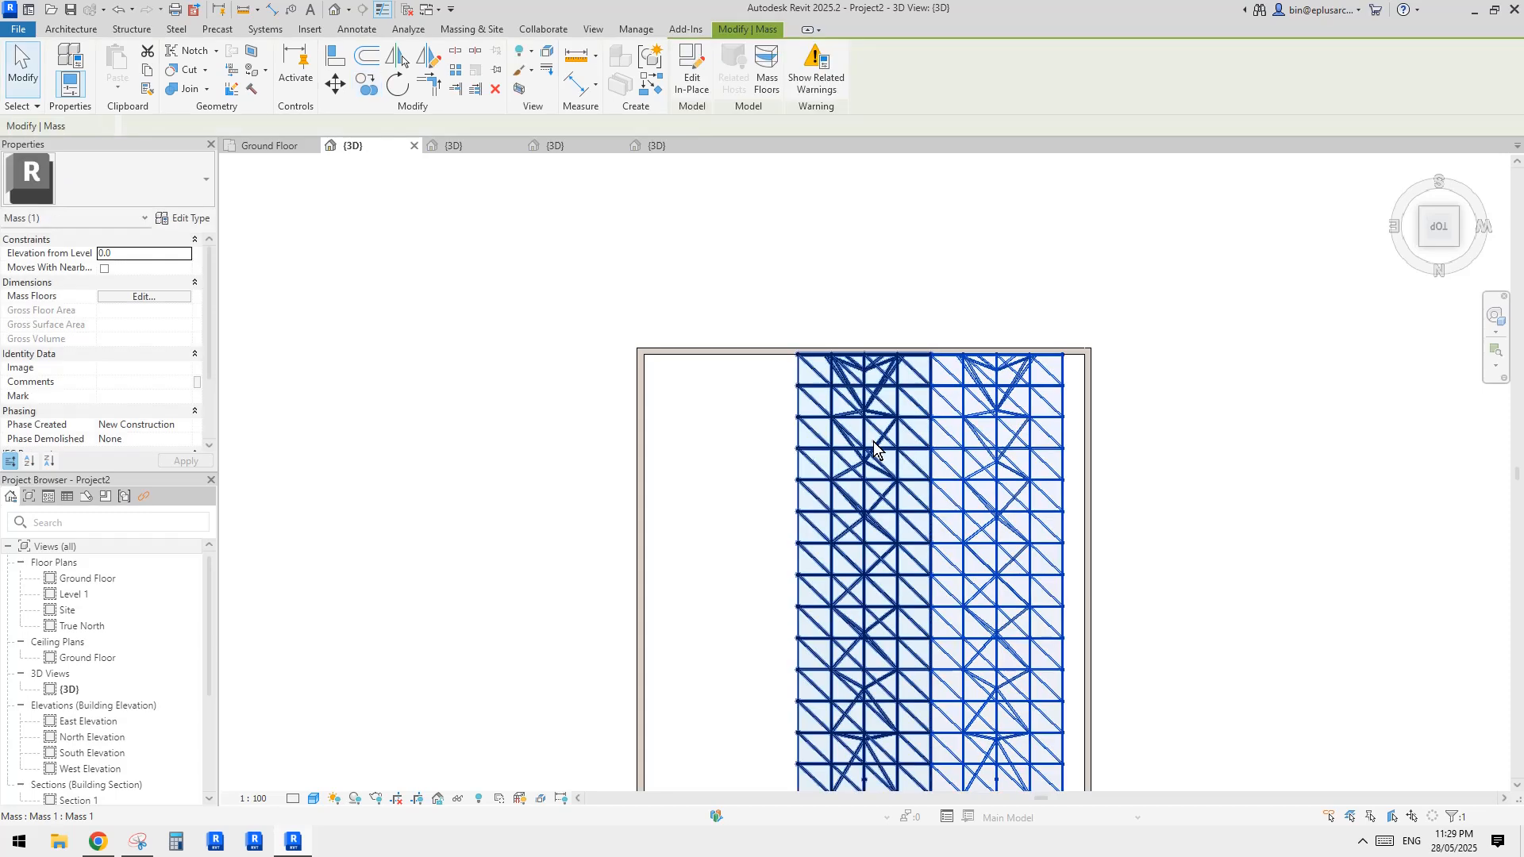
- Copy the original canopy mass toward the east wall so the copy sits edge to edge beside it
click(874, 442)
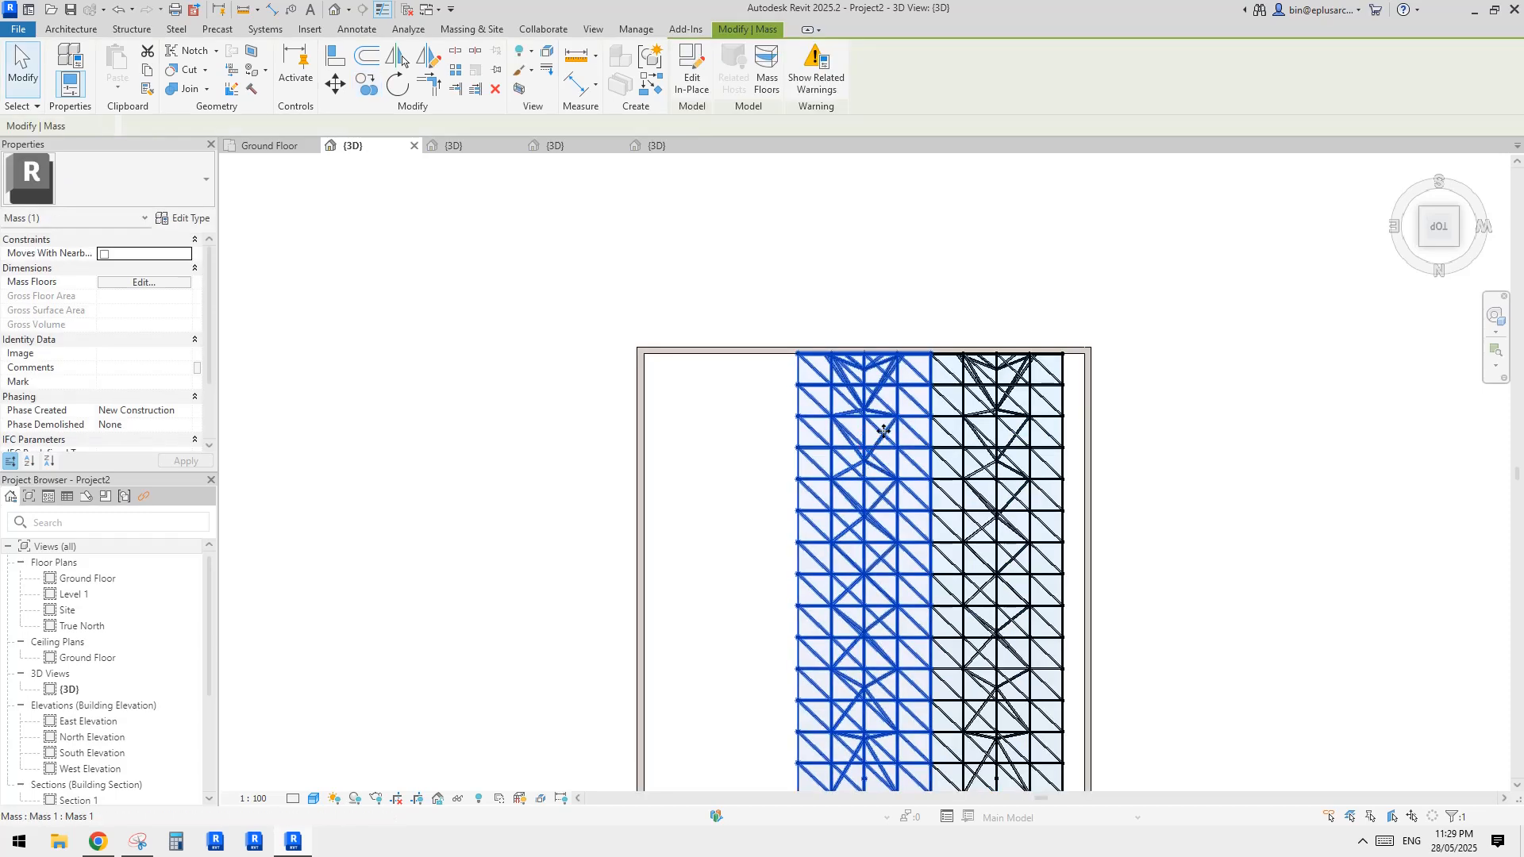
middle_drag(940, 417, 931, 436)
key(o)
click(1011, 296)
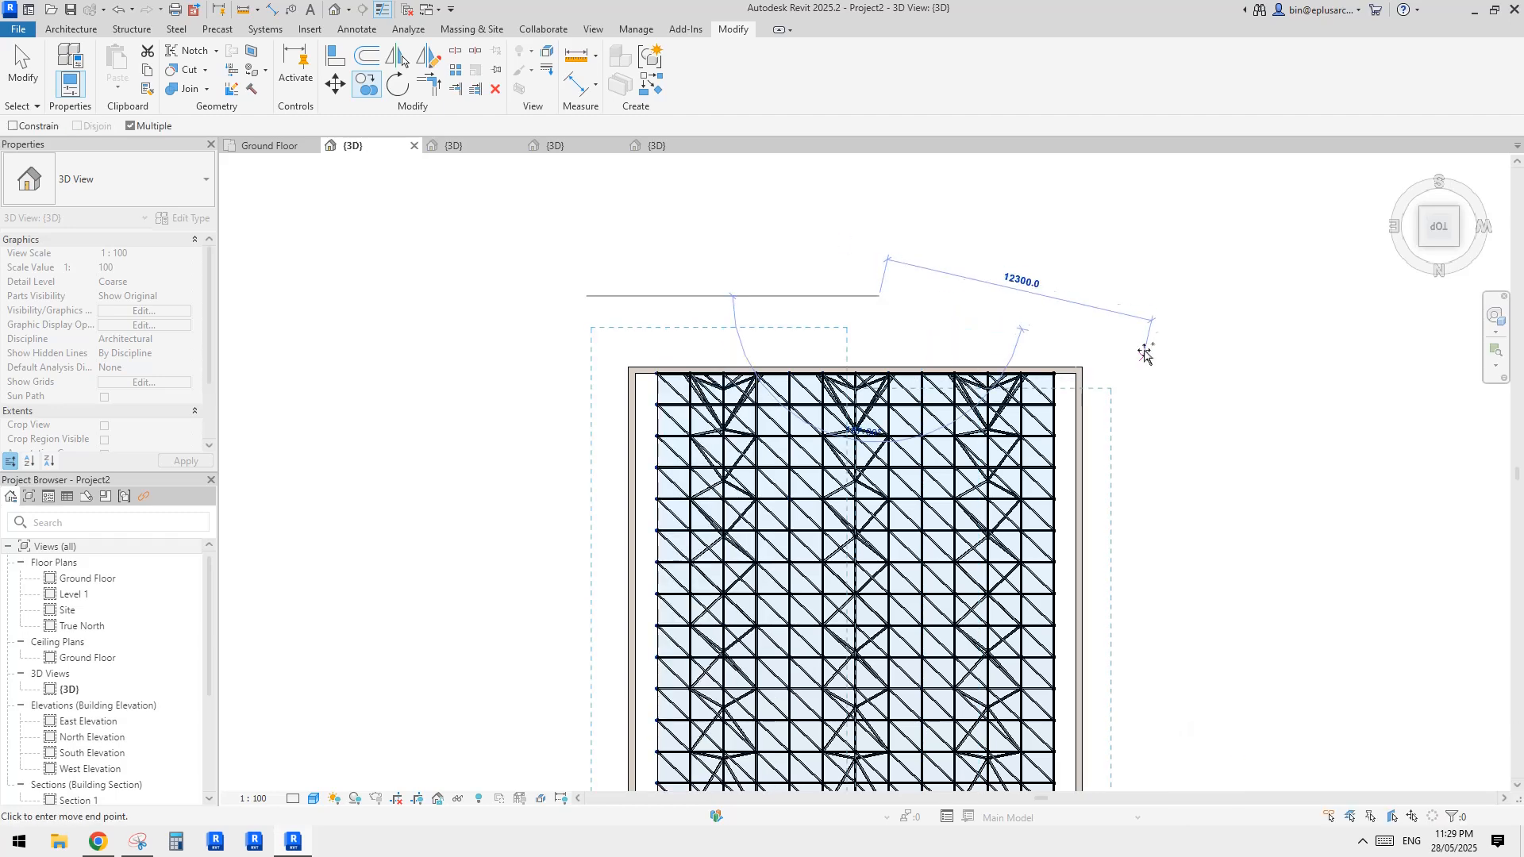
- Move the west wall 4000 mm outward, away from the canopies
click(1085, 457)
middle_drag(1086, 456, 1082, 398)
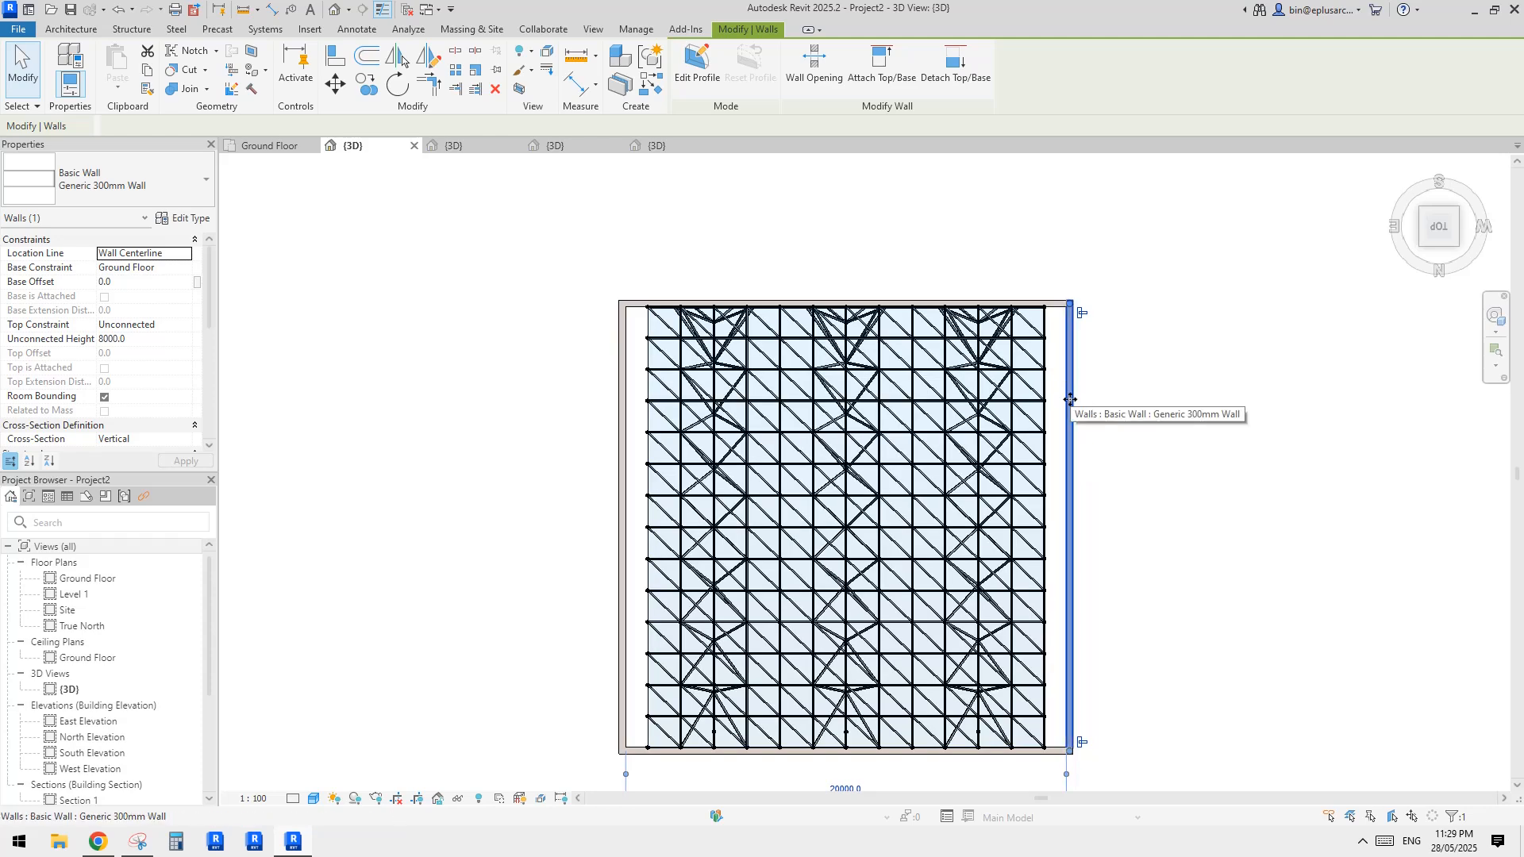
key(m)
key(v)
click(1127, 393)
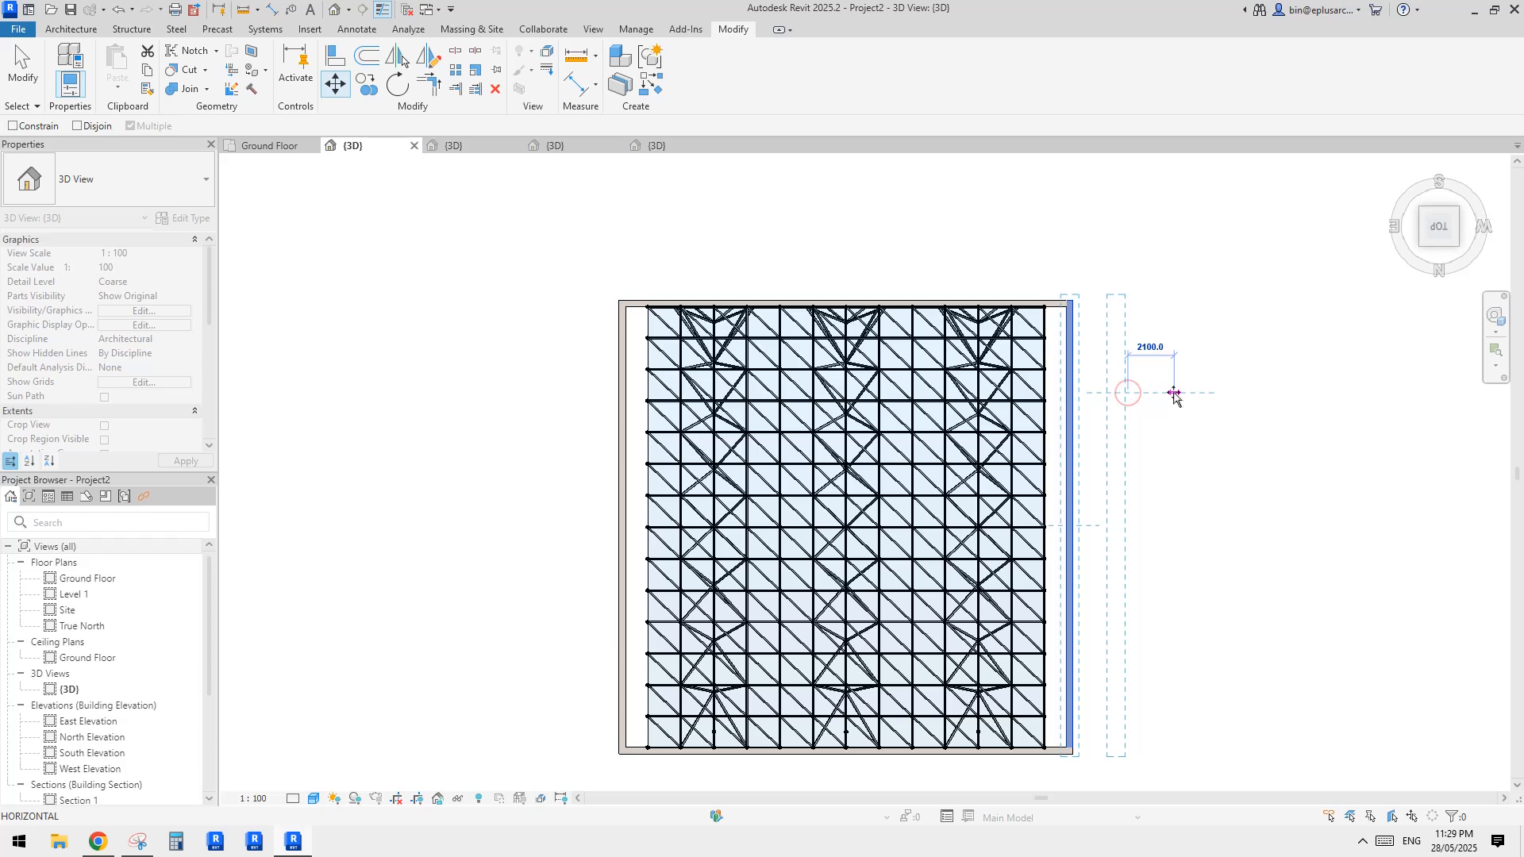
text(4000)
key(Return)
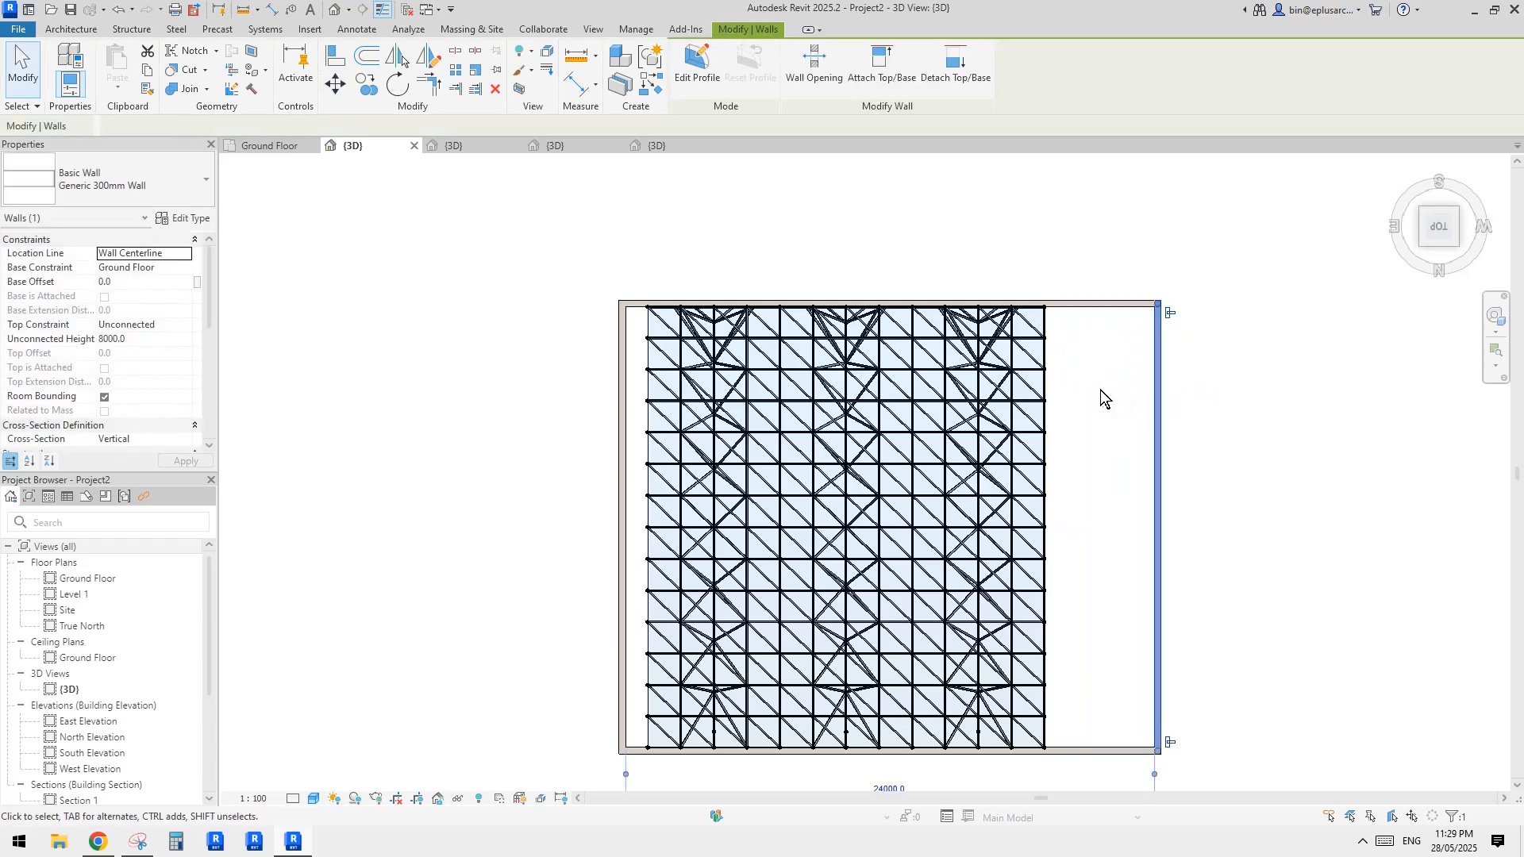
- Move the west wall a further 1000 mm outward
click(1158, 353)
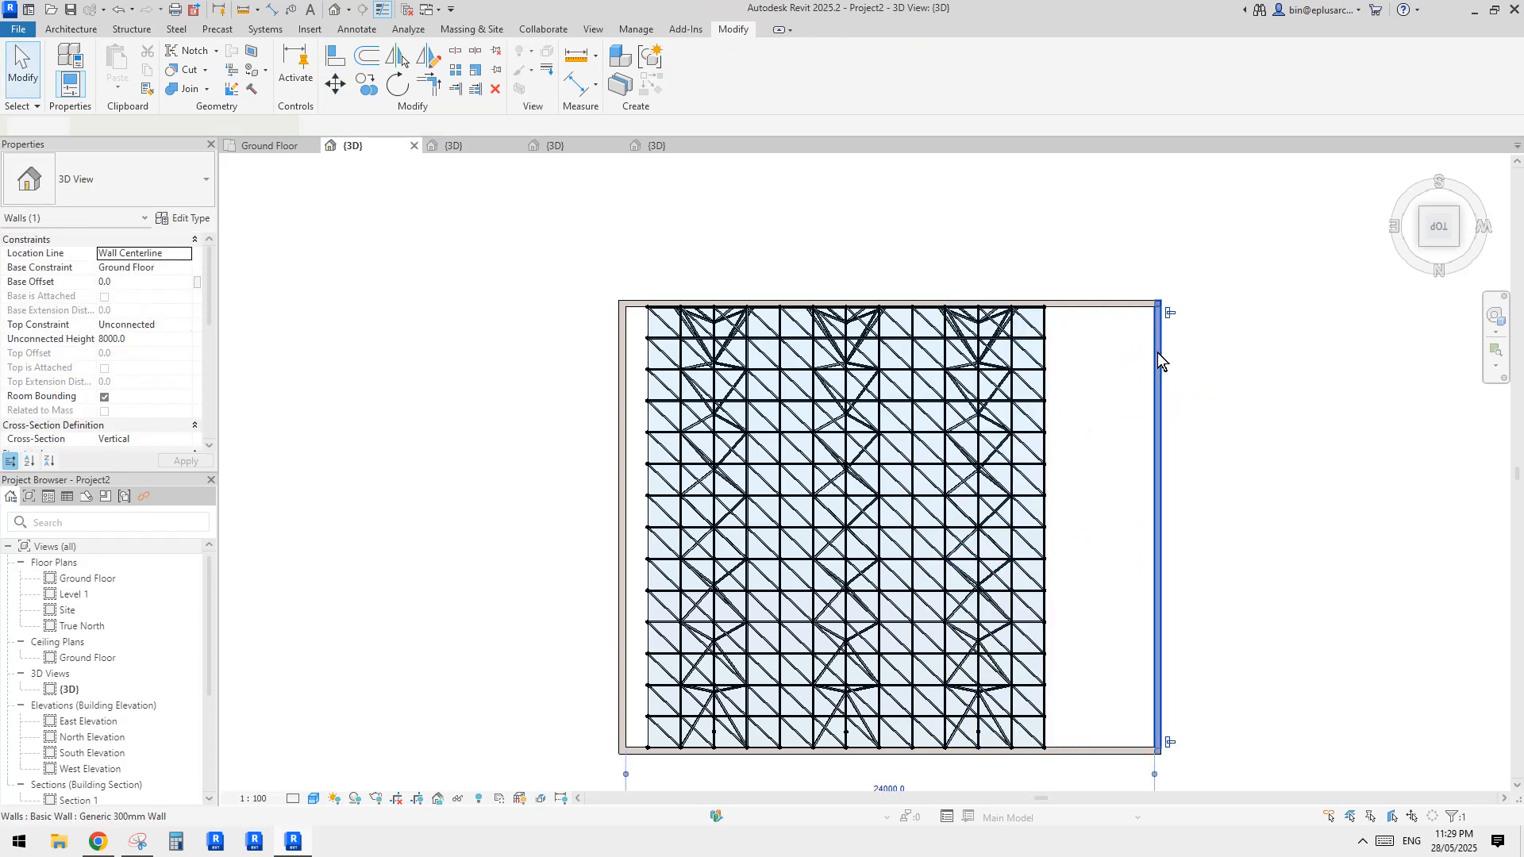
key(m)
key(v)
click(1207, 358)
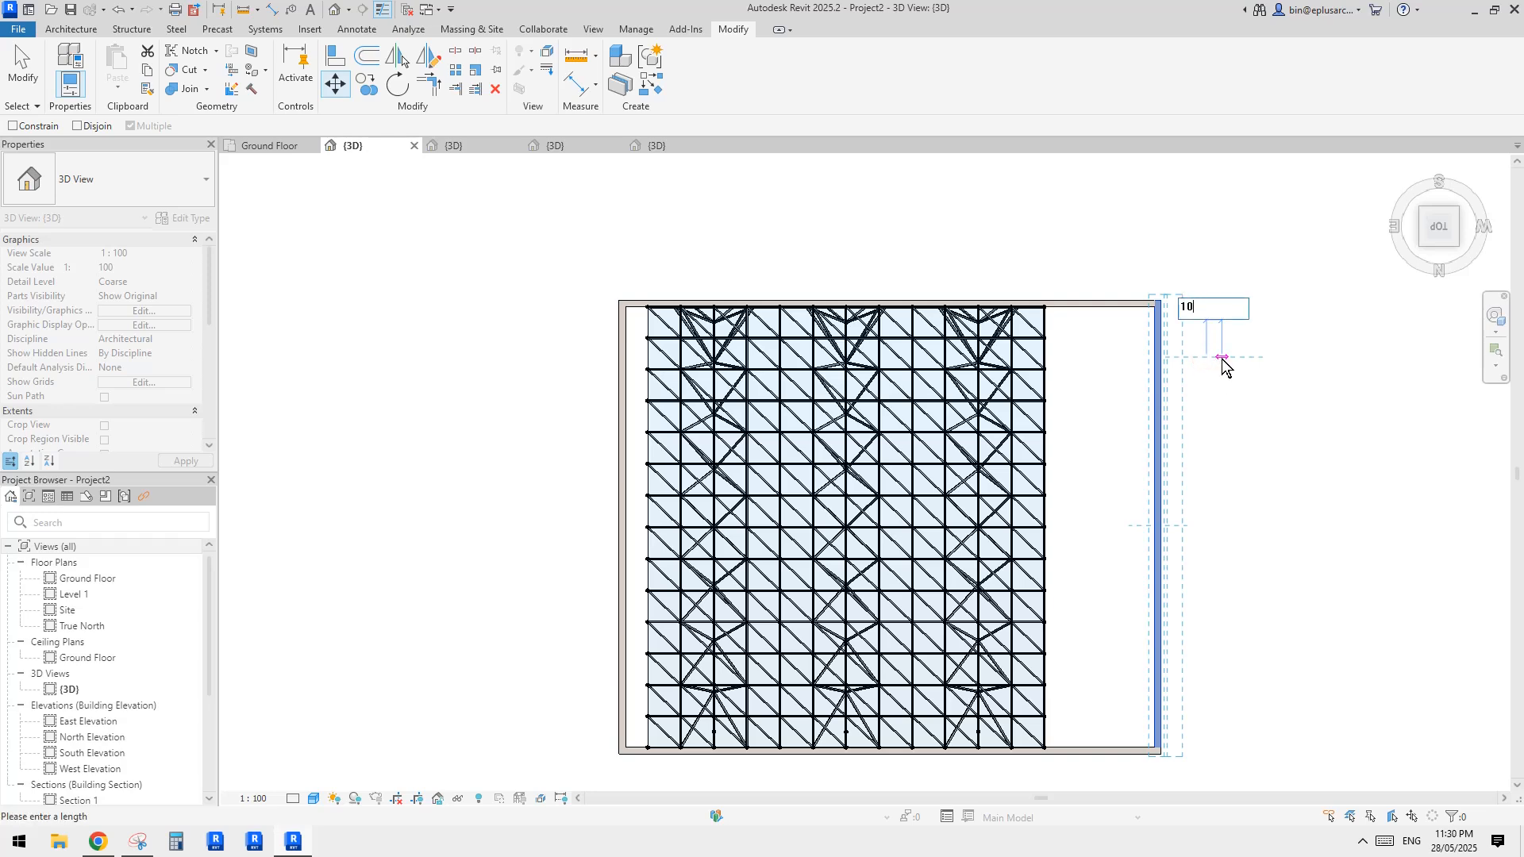
key(Return)
key(Escape)
- Copy the westernmost canopy mass 6000 mm toward the west wall
click(1014, 348)
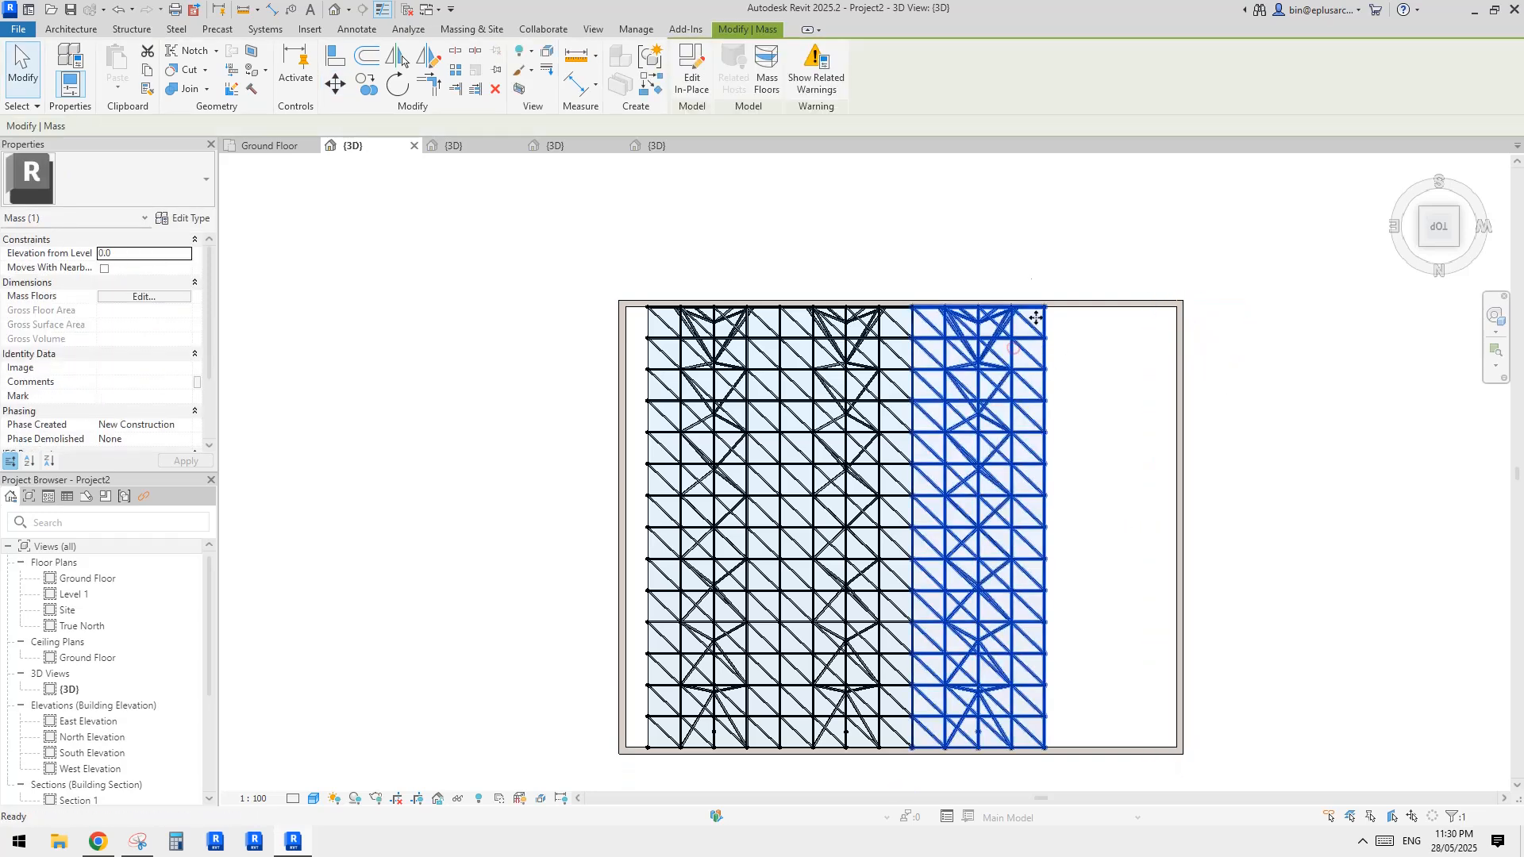
key(c)
key(o)
click(1013, 247)
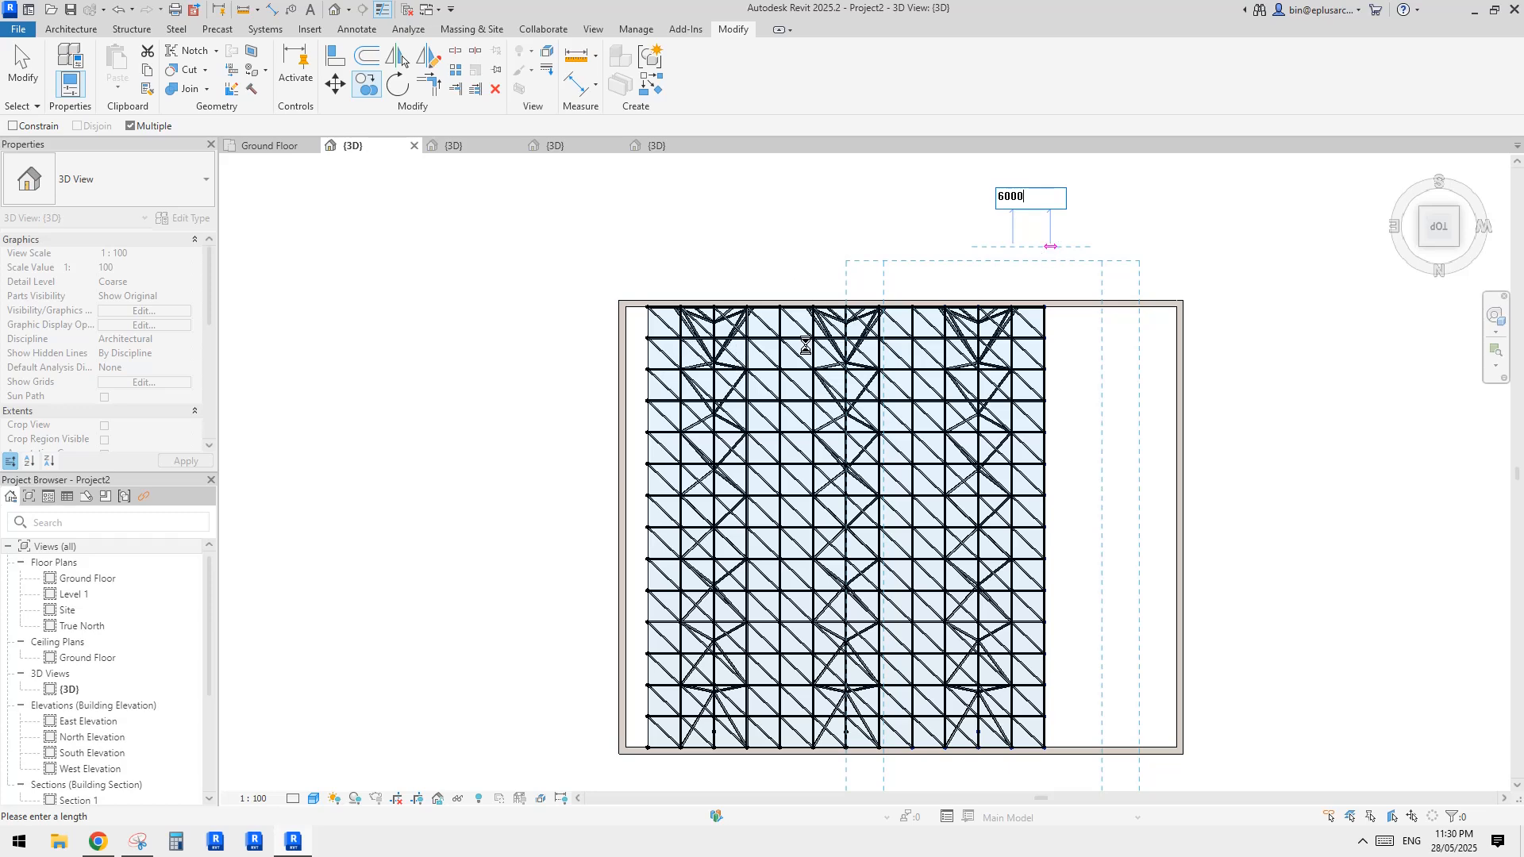
key(Return)
- Move the east wall 5000 mm outward, away from the canopies
click(626, 379)
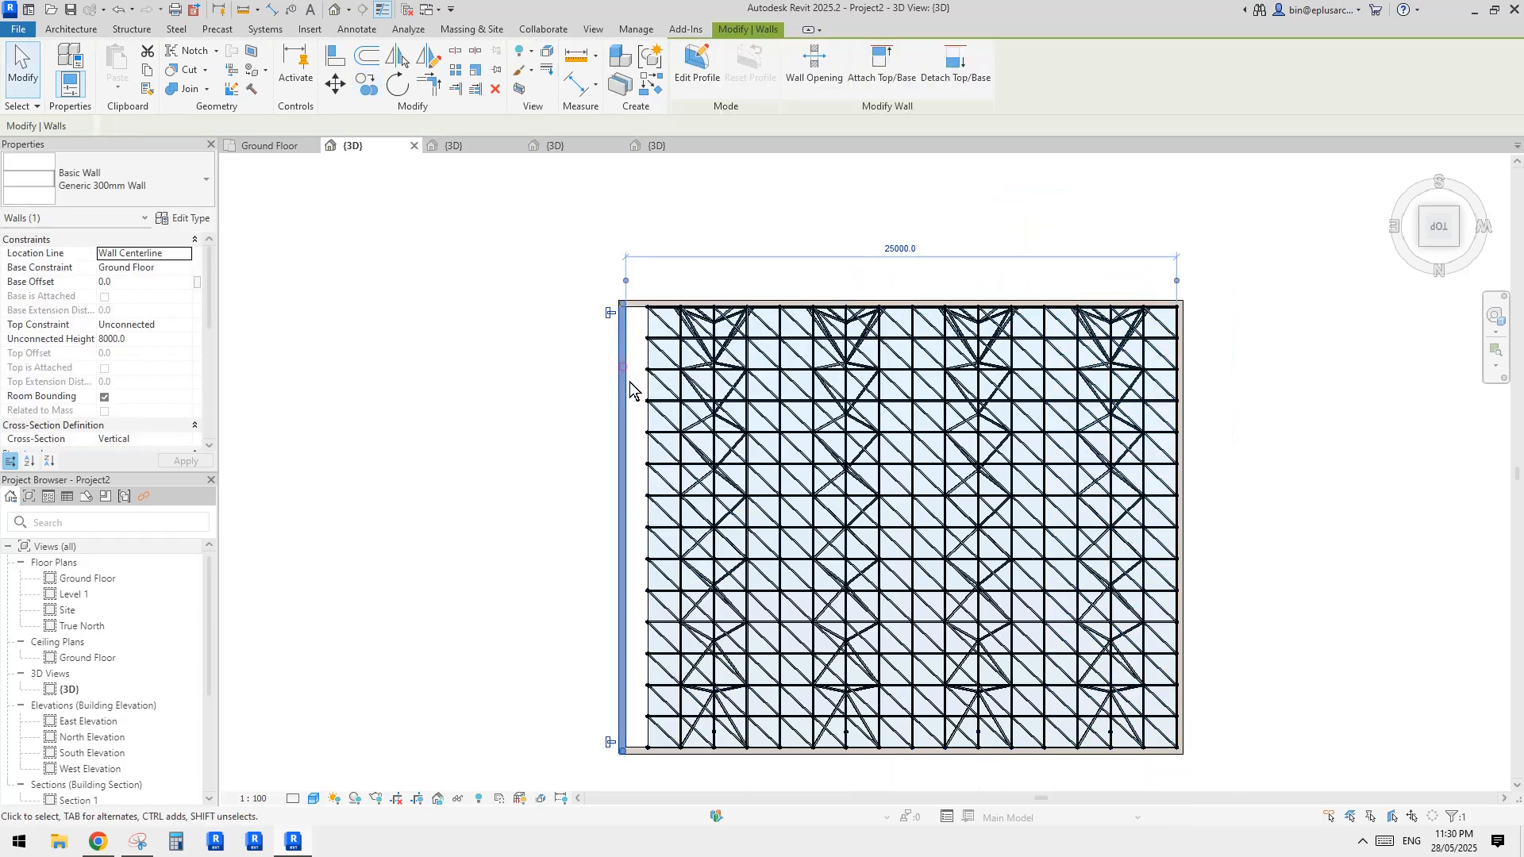
key(m)
key(v)
click(570, 345)
text(5000)
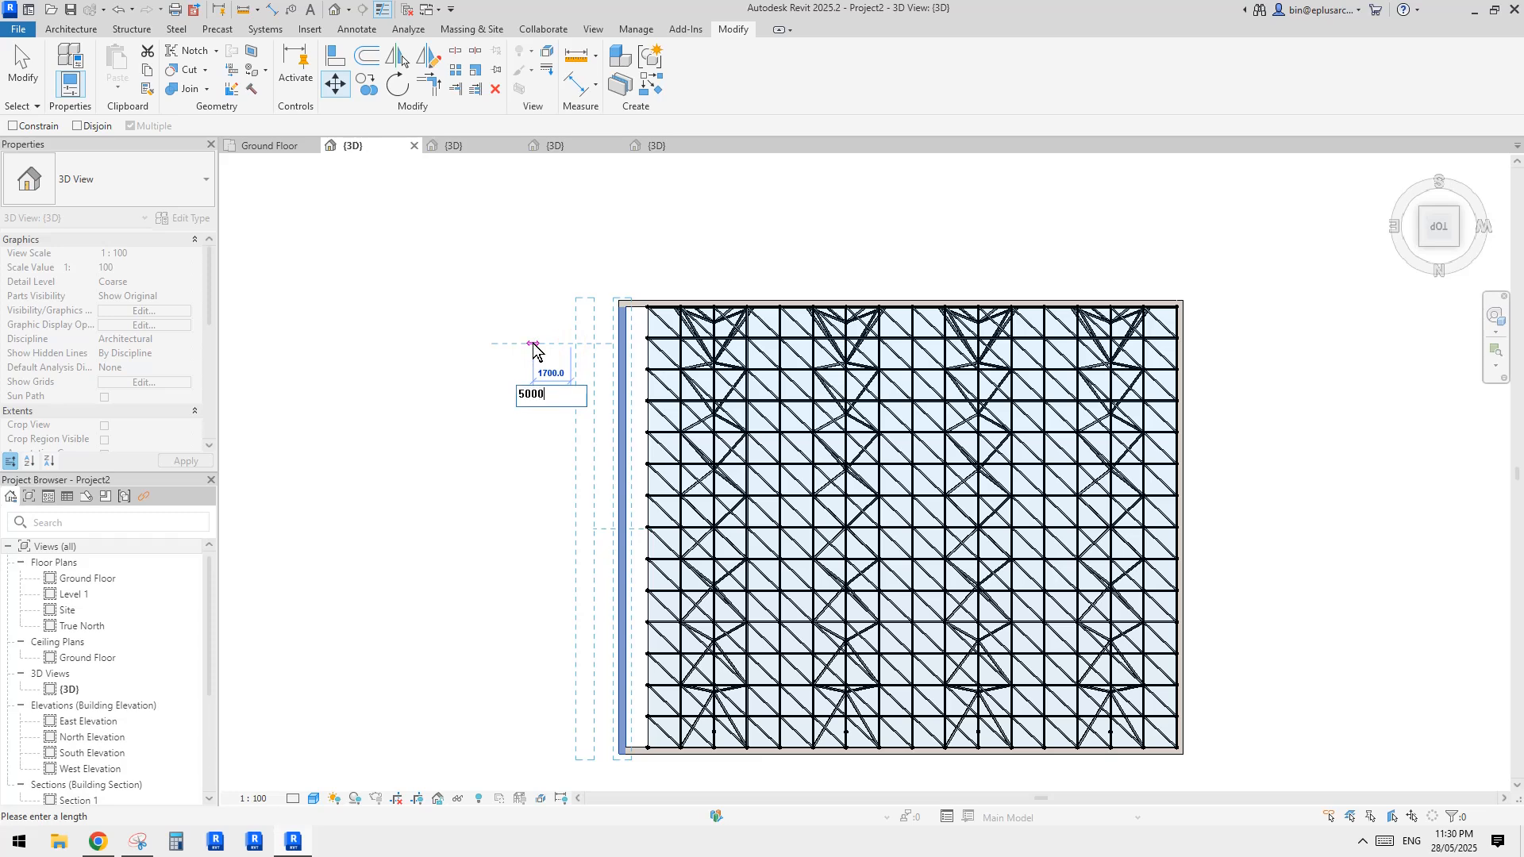
key(Return)
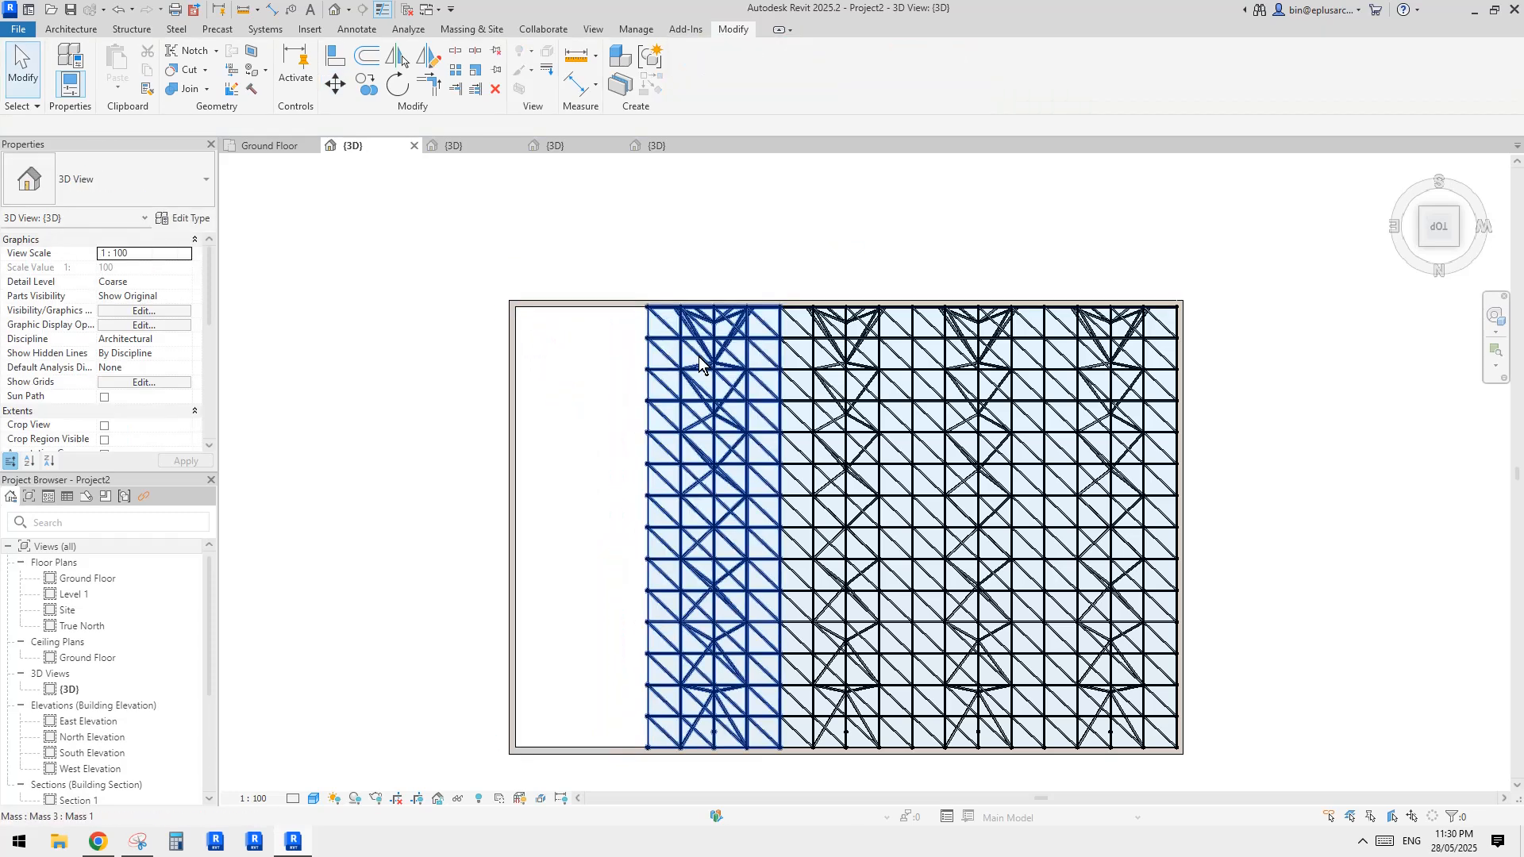
- Copy the easternmost canopy mass 6000 mm toward the east wall to fill the widened enclosure
click(699, 356)
key(c)
key(o)
click(729, 244)
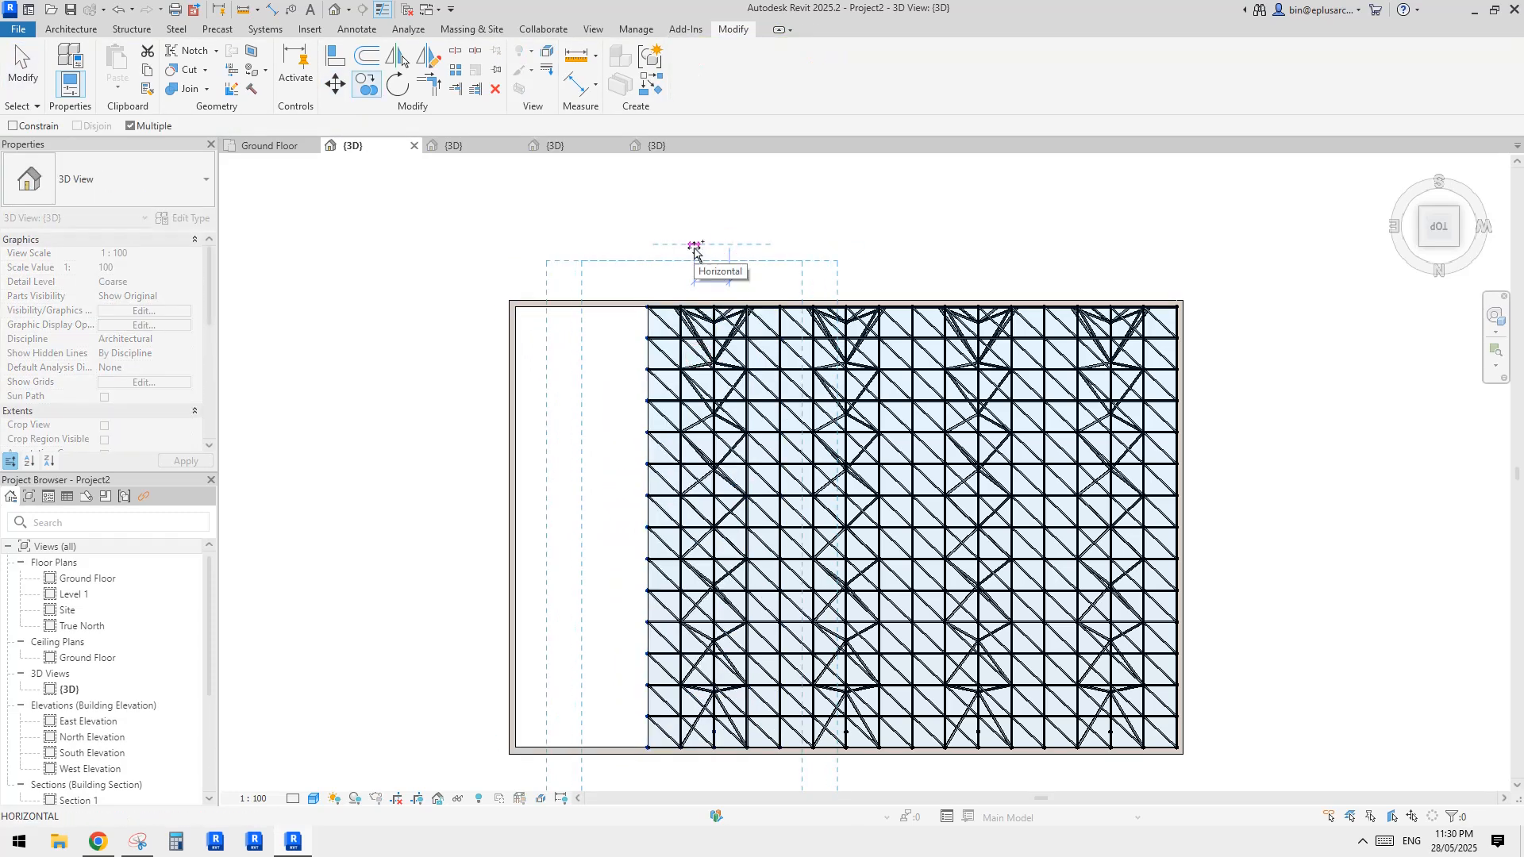
text(6000)
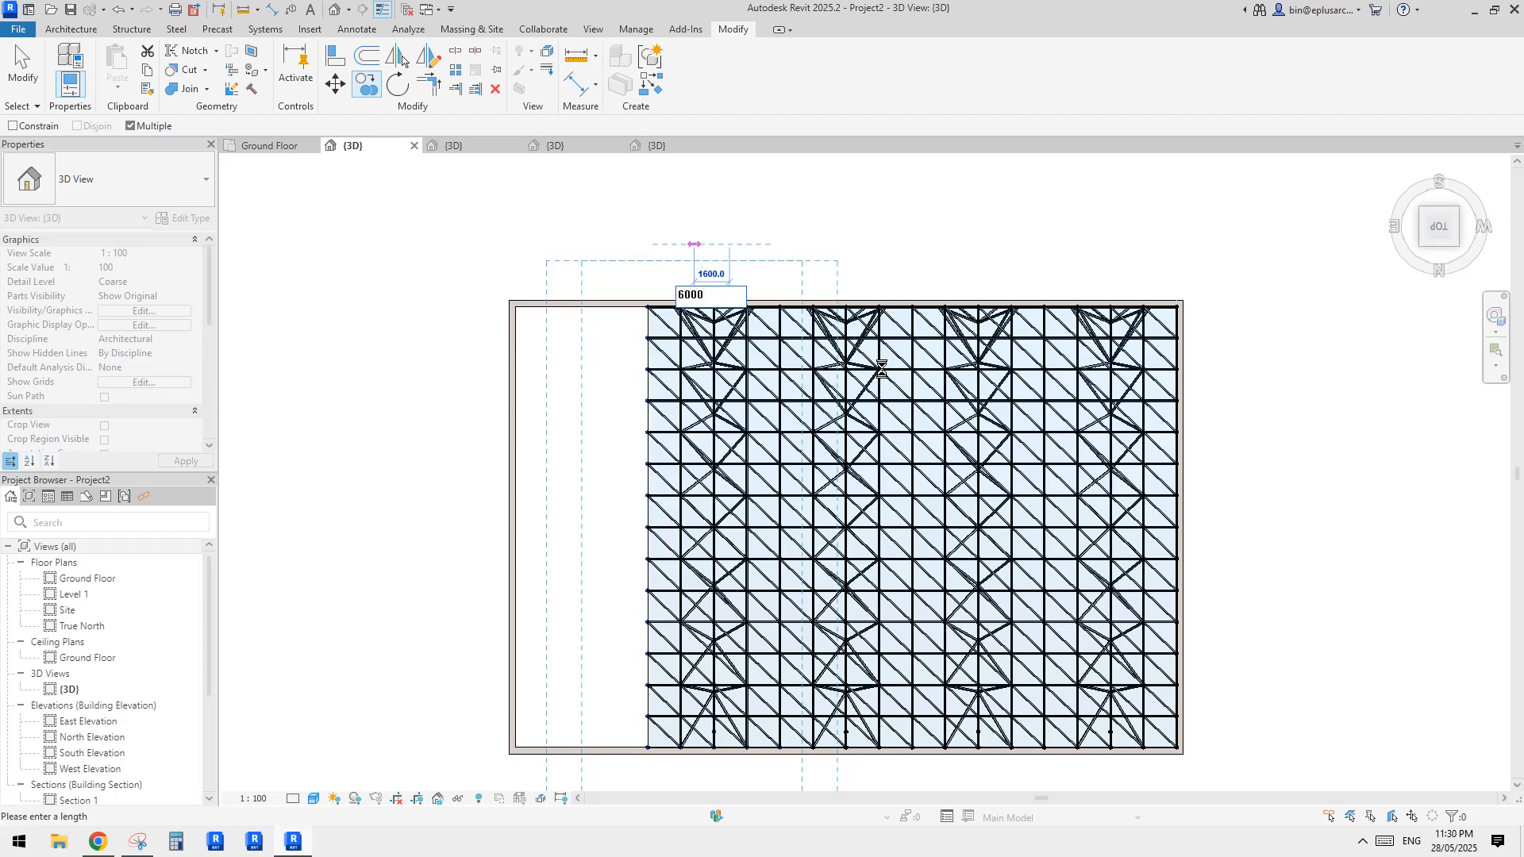
key(Return)
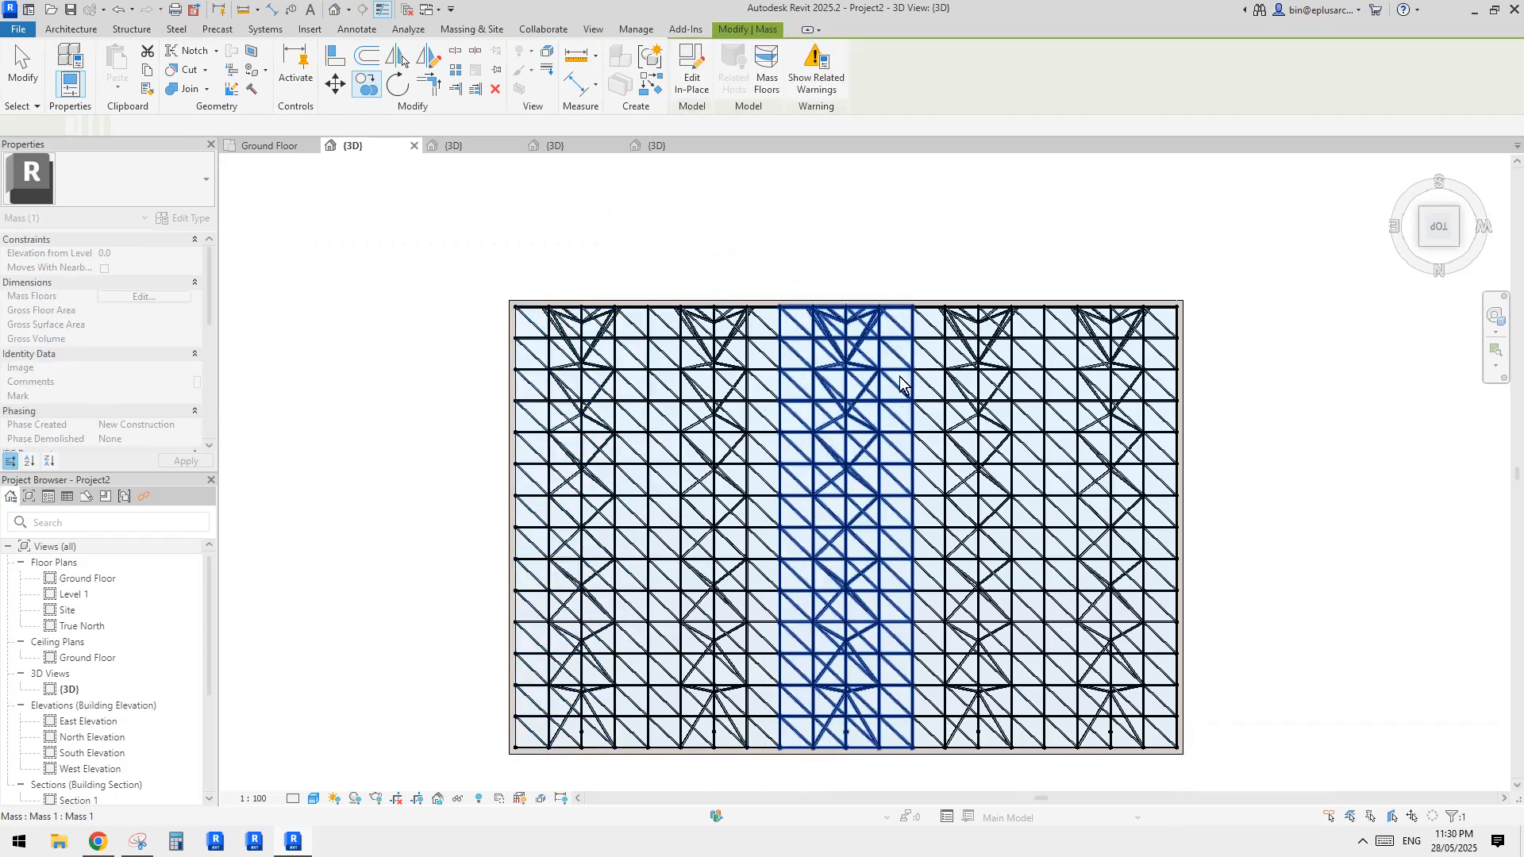
- Temporarily hide the east wall in the 3D view to expose the canopy trusses behind it
shift+middle_drag(906, 376, 862, 639)
key(Escape)
click(854, 615)
key(h)
shift+middle_drag(943, 559, 591, 512)
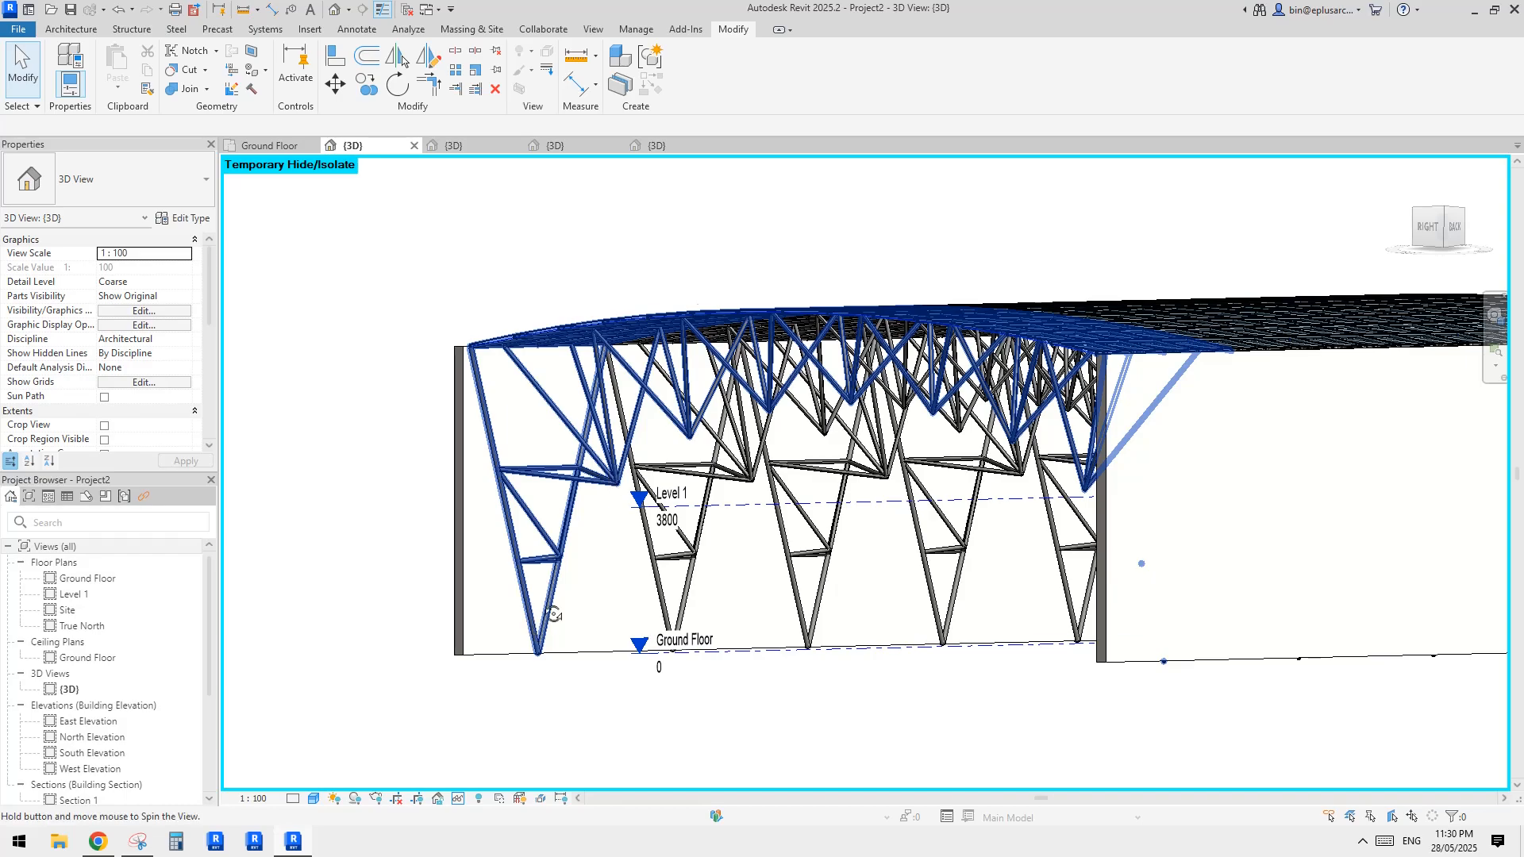
shift+middle_drag(551, 612, 778, 412)
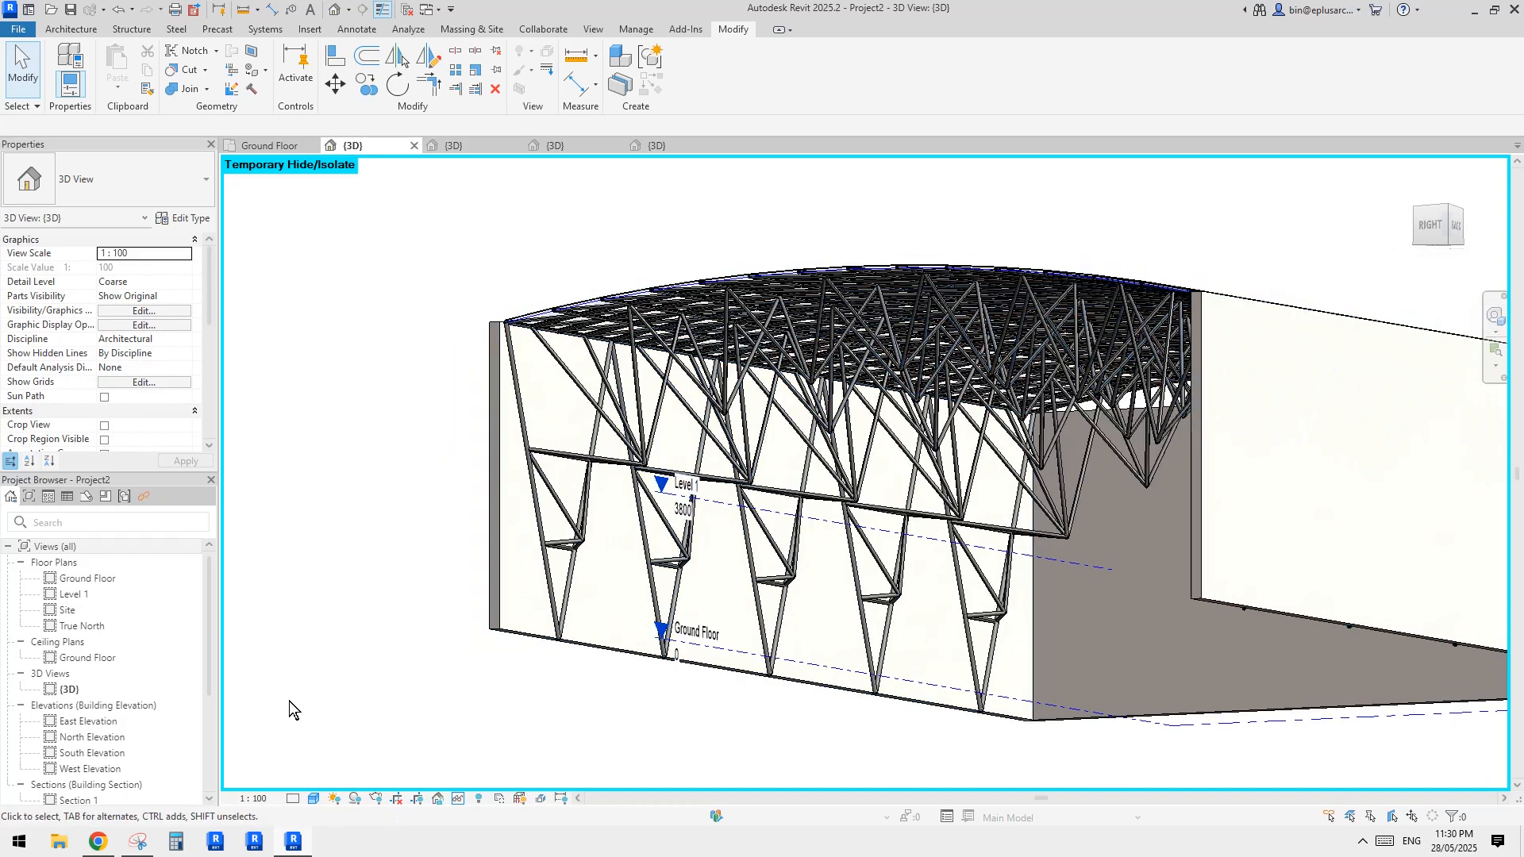
shift+middle_drag(635, 480, 612, 512)
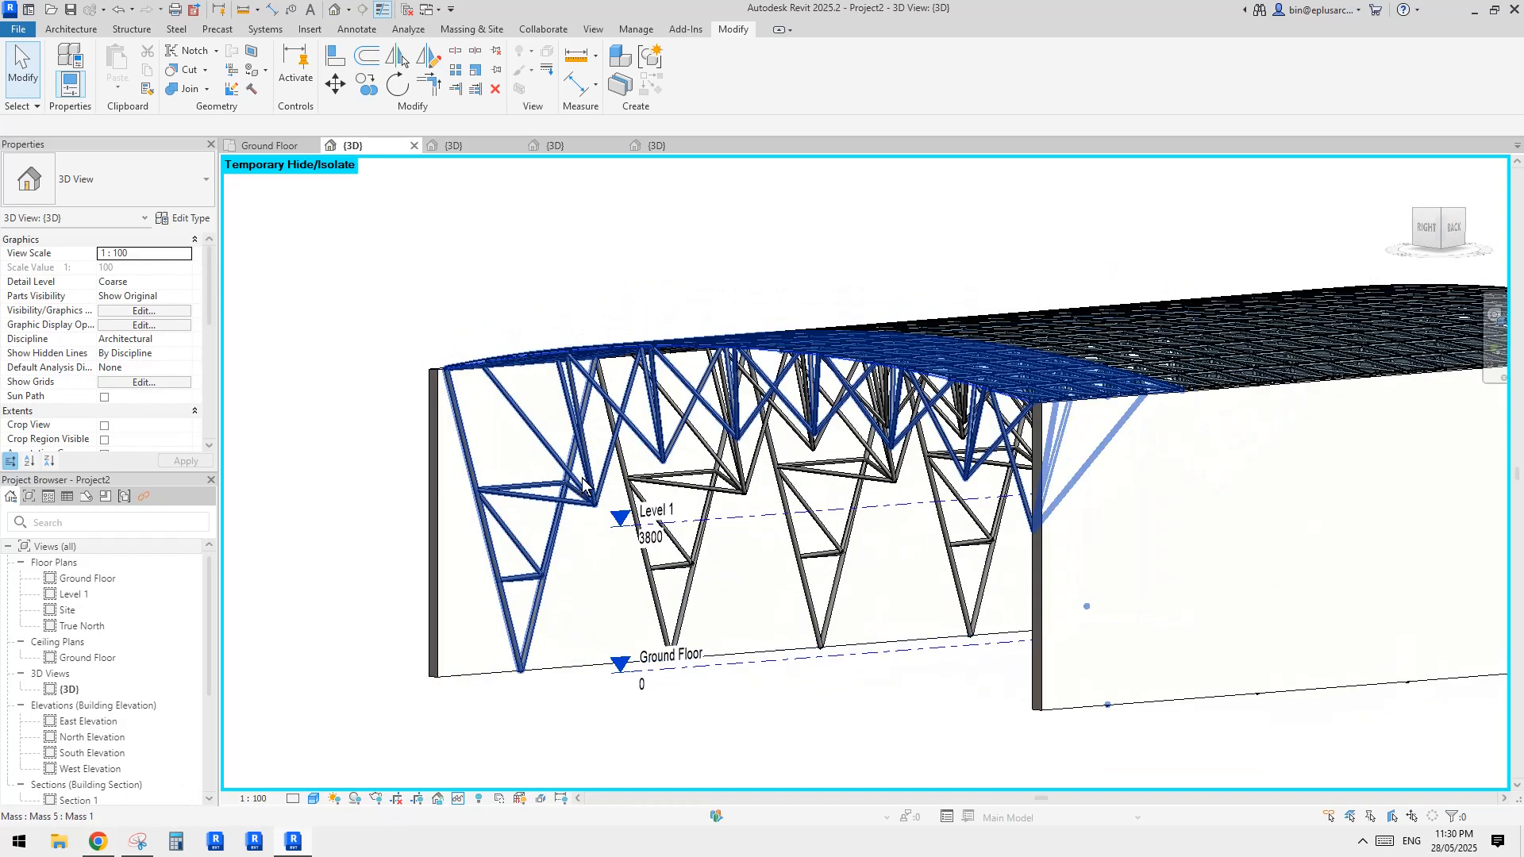
- Open the easternmost canopy mass for in-place editing, with its lower arc reference line in view
click(616, 363)
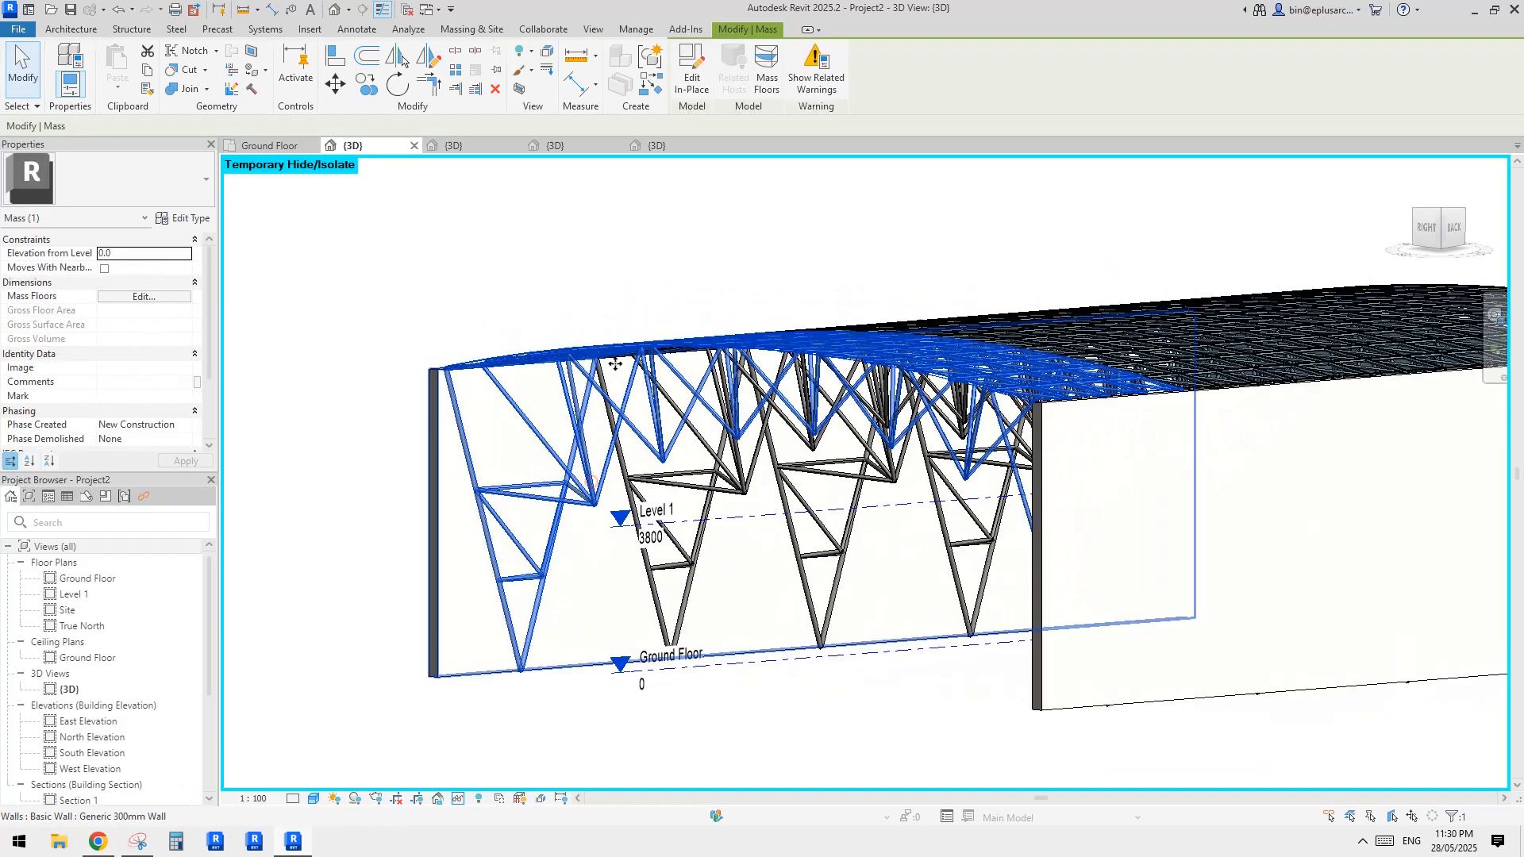
double_click(903, 355)
scroll(750, 420, up, 5)
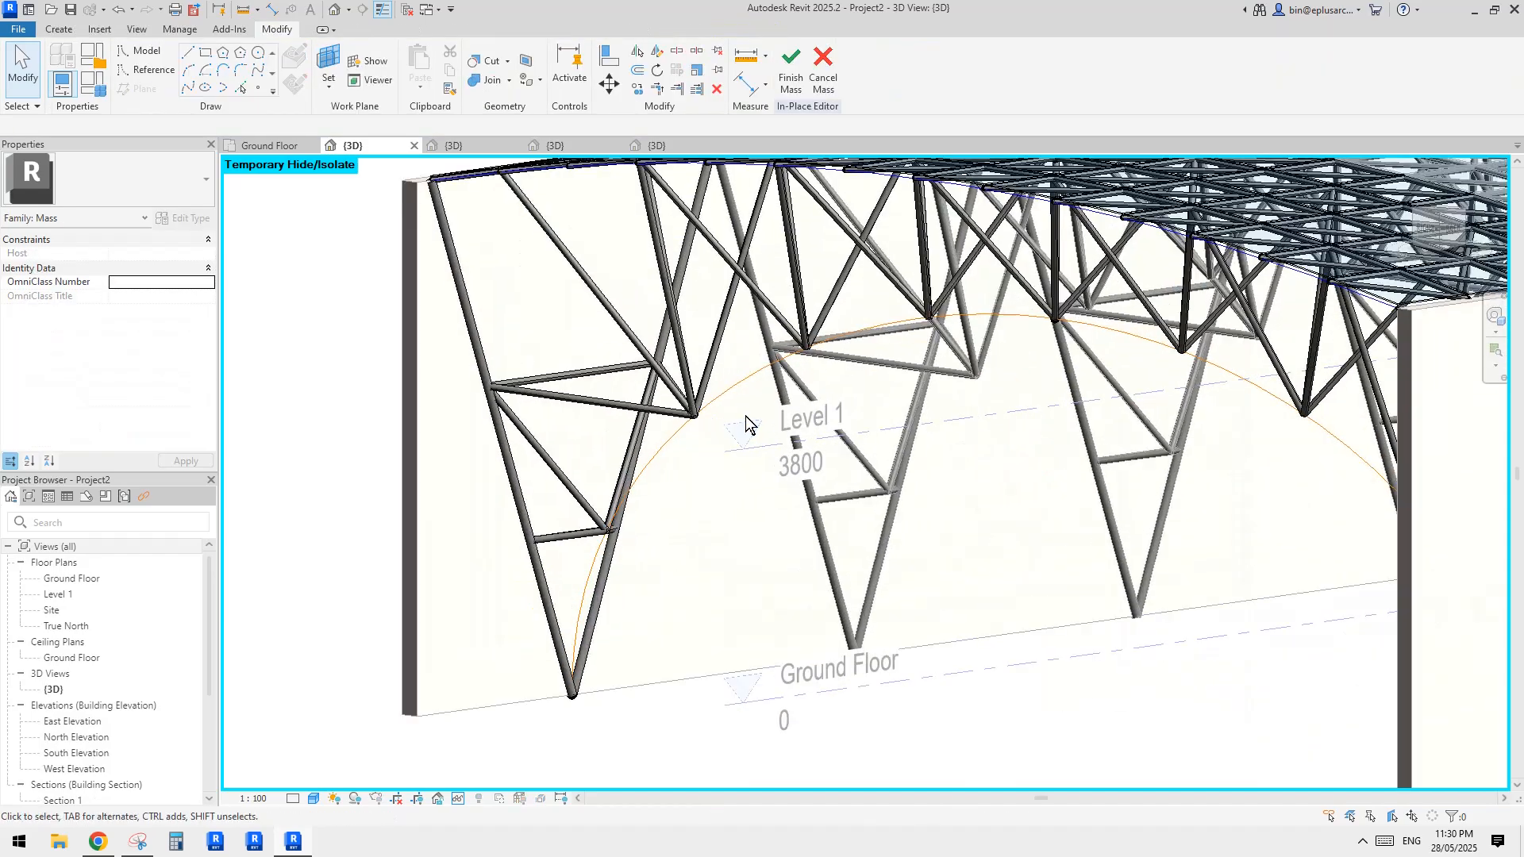
scroll(746, 425, down, 3)
shift+middle_drag(746, 425, 952, 397)
shift+middle_drag(1054, 327, 816, 439)
scroll(827, 408, up, 2)
scroll(769, 392, up, 2)
shift+middle_drag(769, 392, 776, 424)
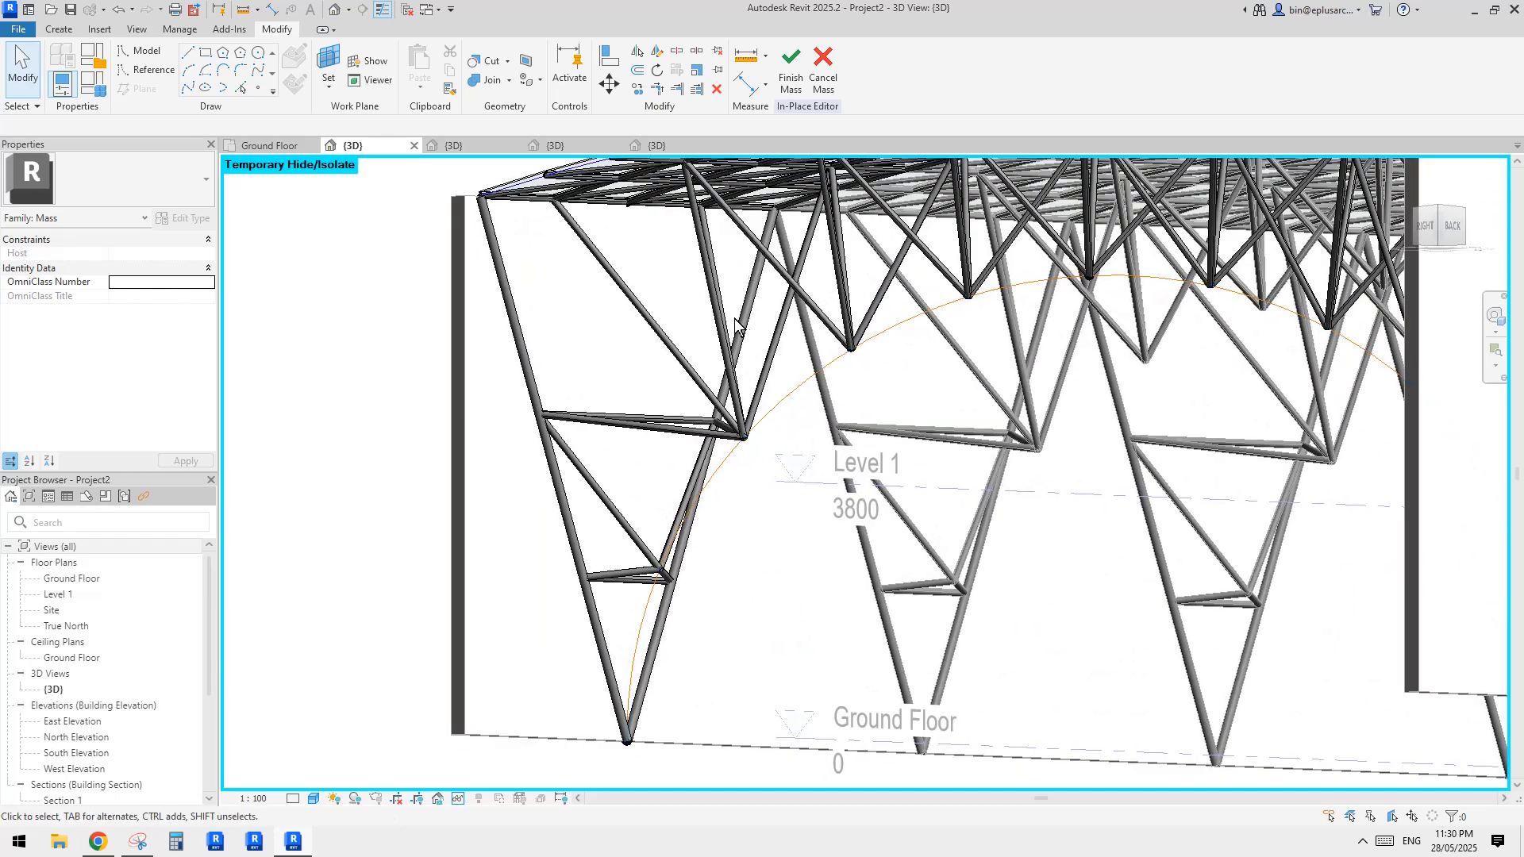
- Place a reference point on the lower arc reference line, between its first two truss nodes
click(256, 87)
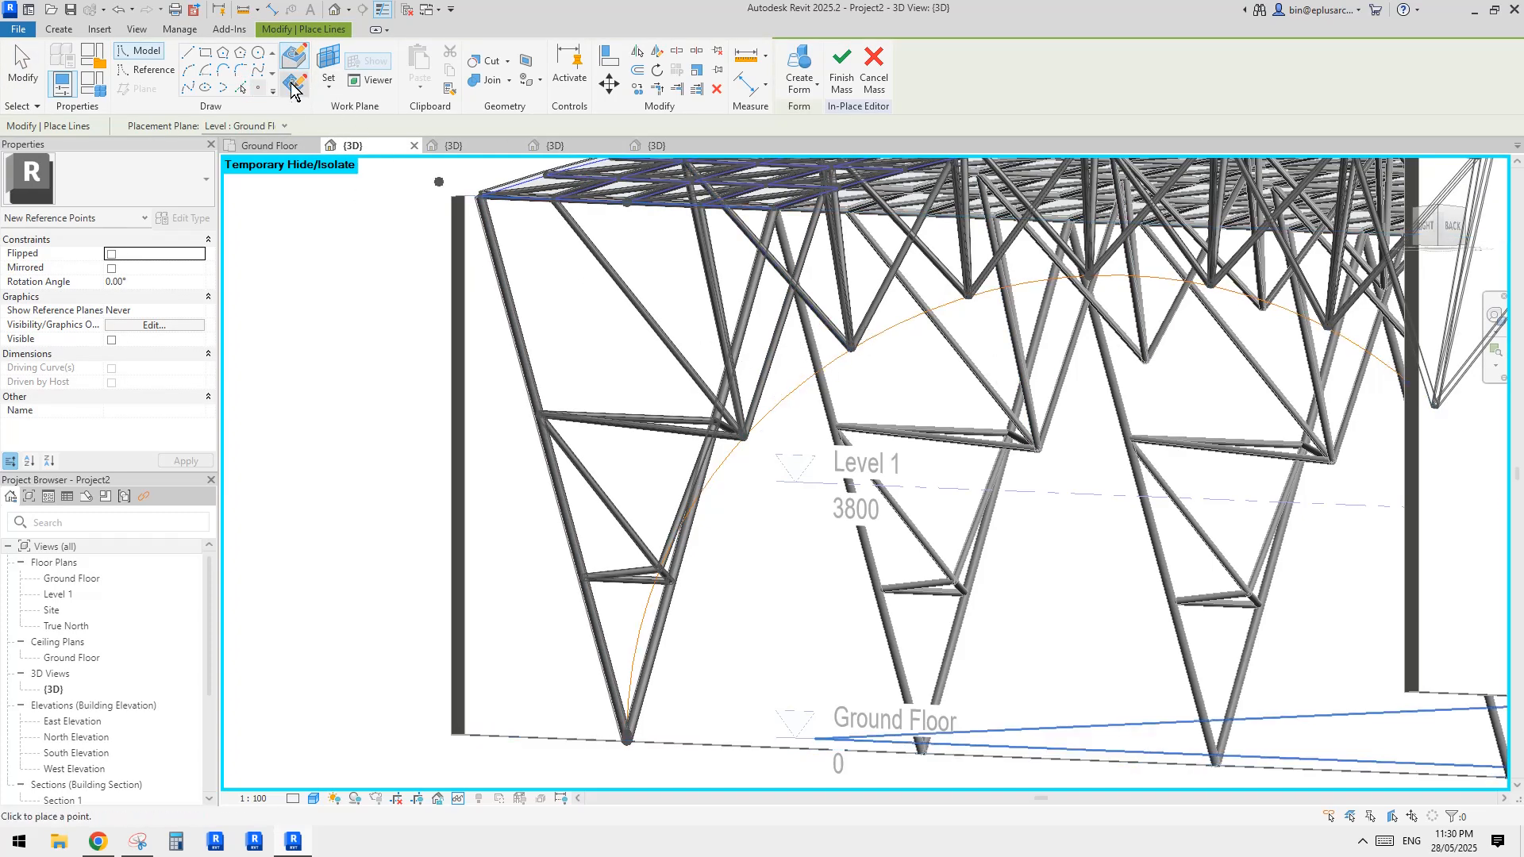
click(794, 390)
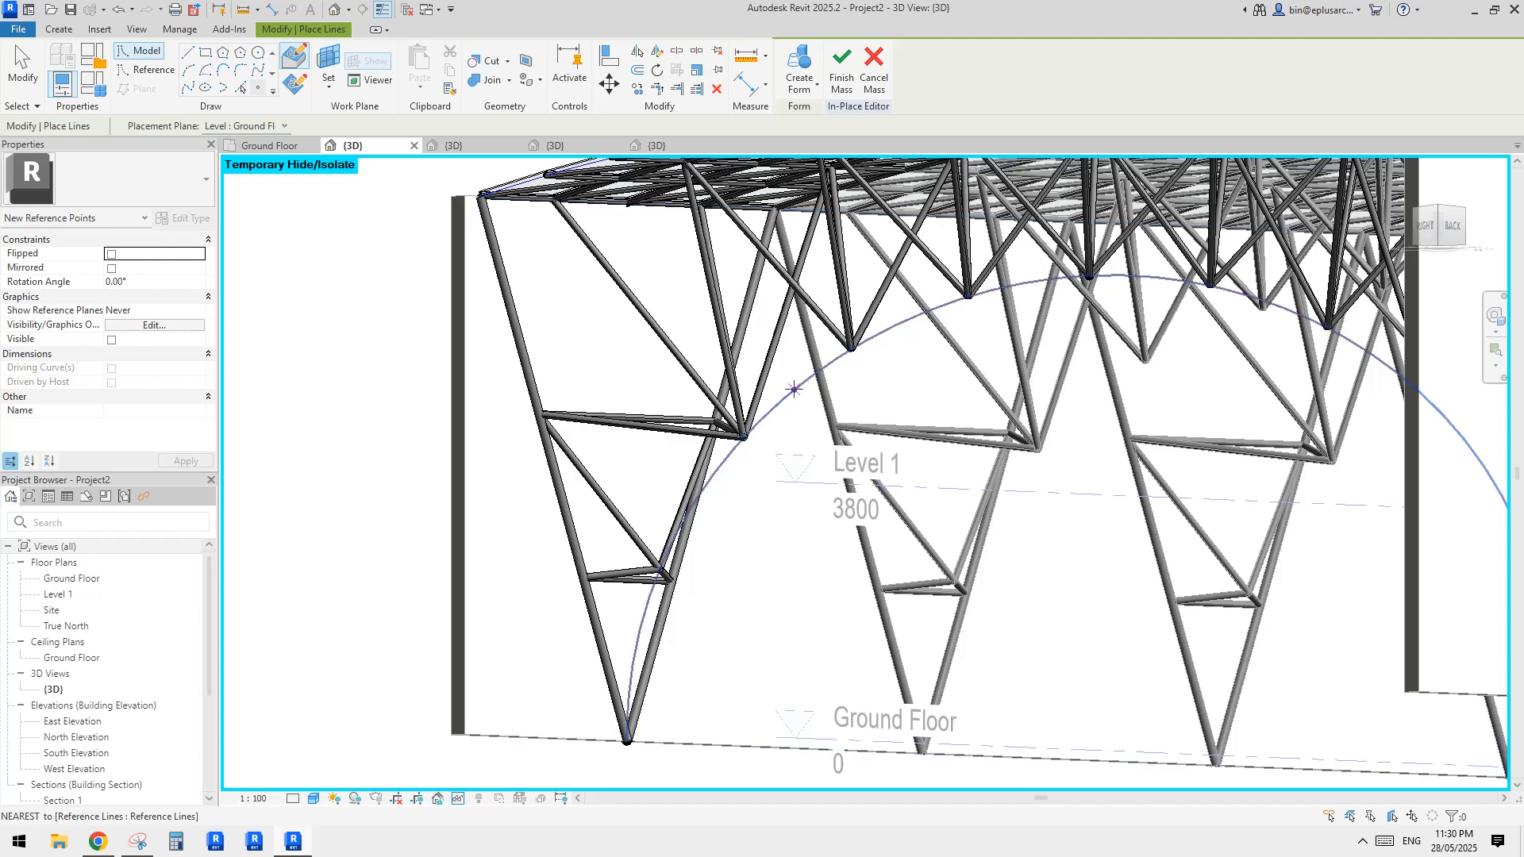
key(Escape)
key(Escape)
- Draw a reference-line circle centred on the new arc point, in the point's own work plane, with a radius of 150 mm
scroll(754, 369, up, 2)
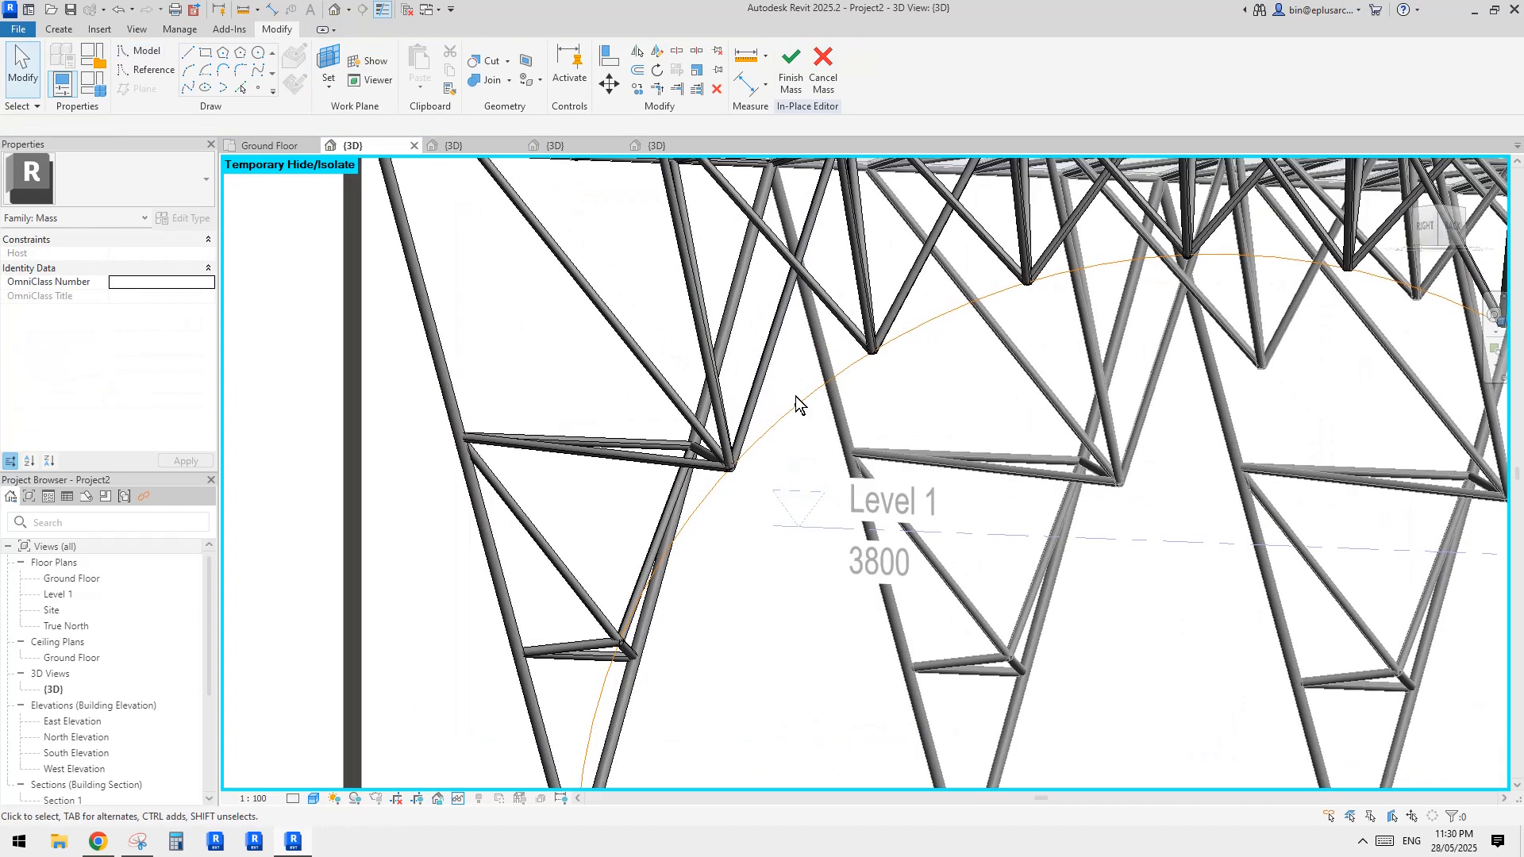
click(151, 71)
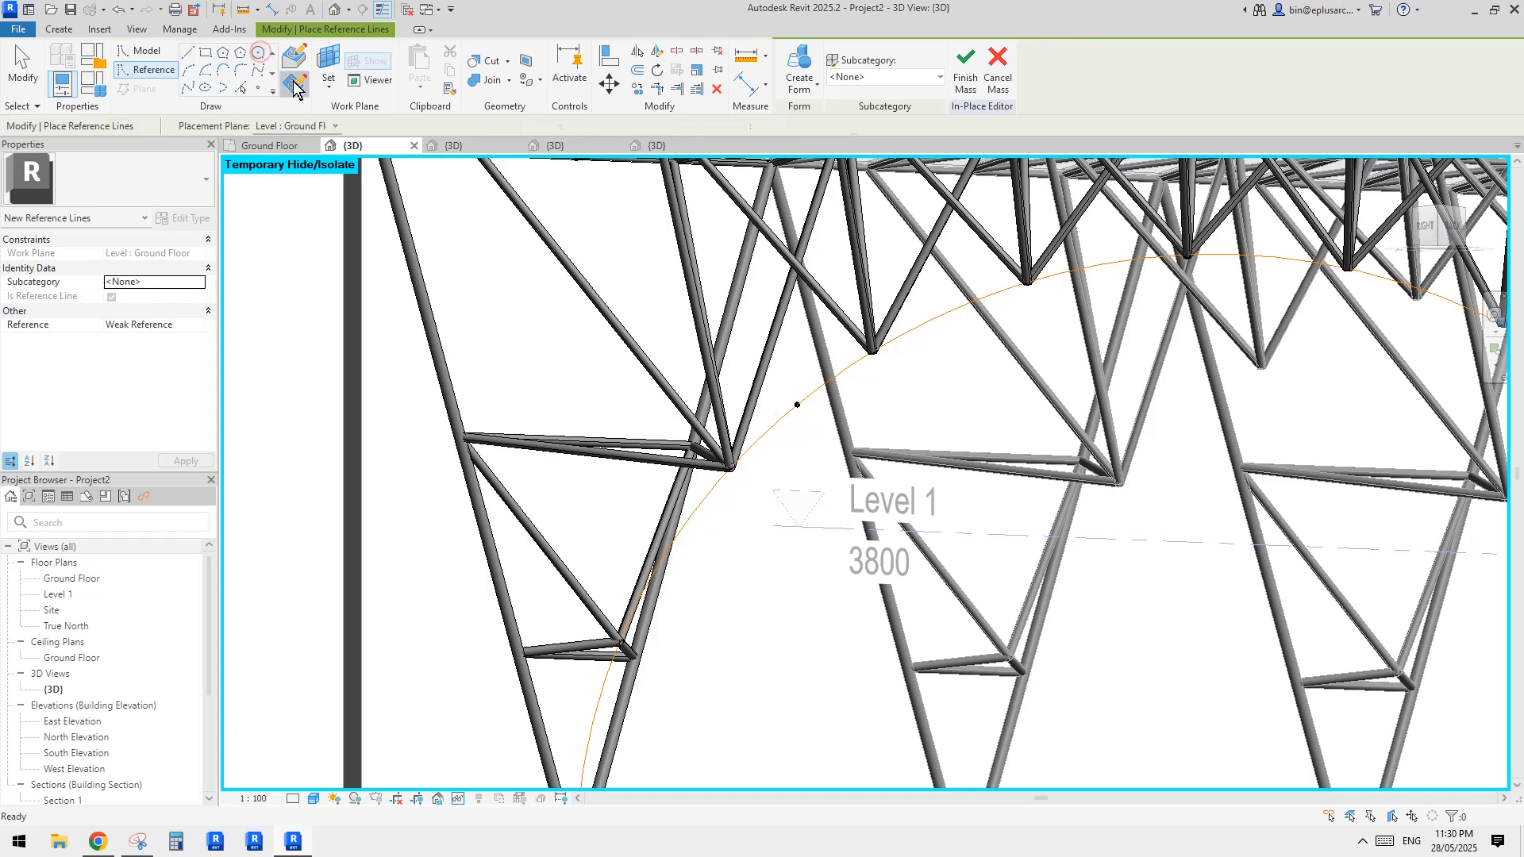
key(Escape)
key(Escape)
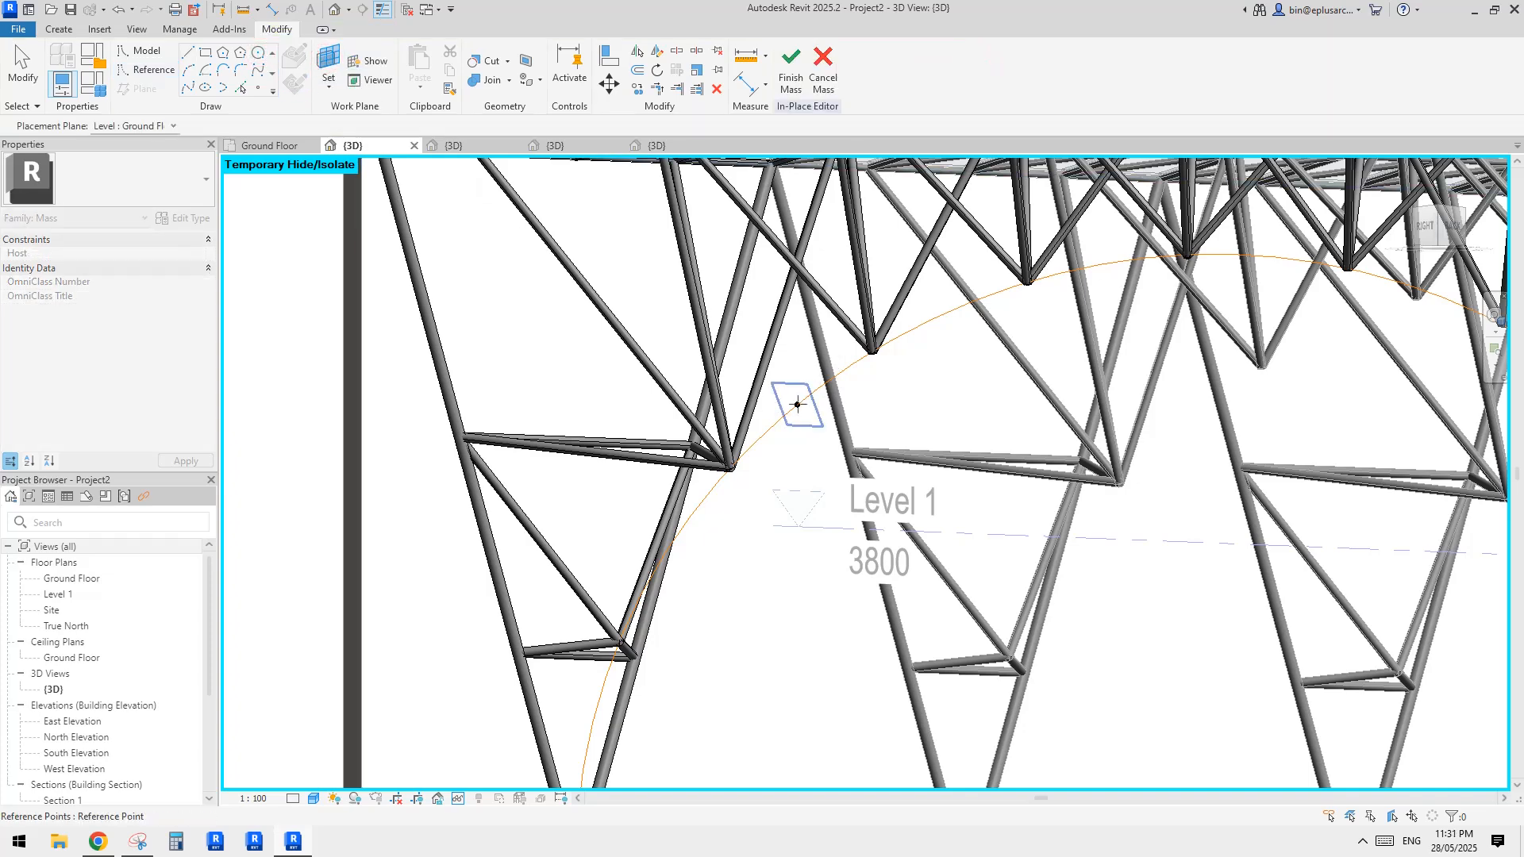
click(797, 405)
scroll(797, 403, up, 1)
click(799, 398)
click(823, 379)
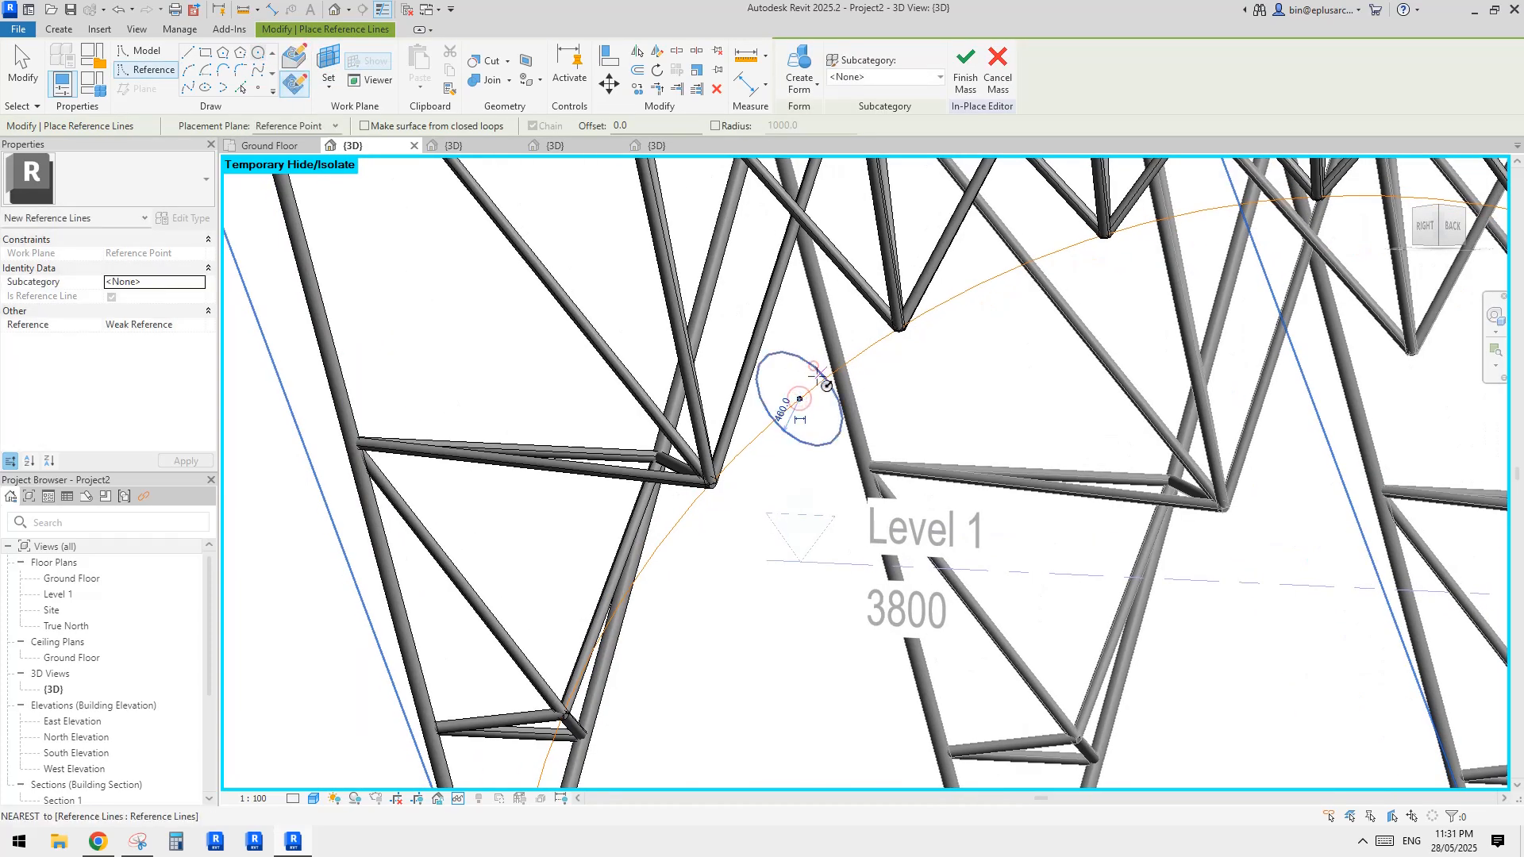
click(790, 417)
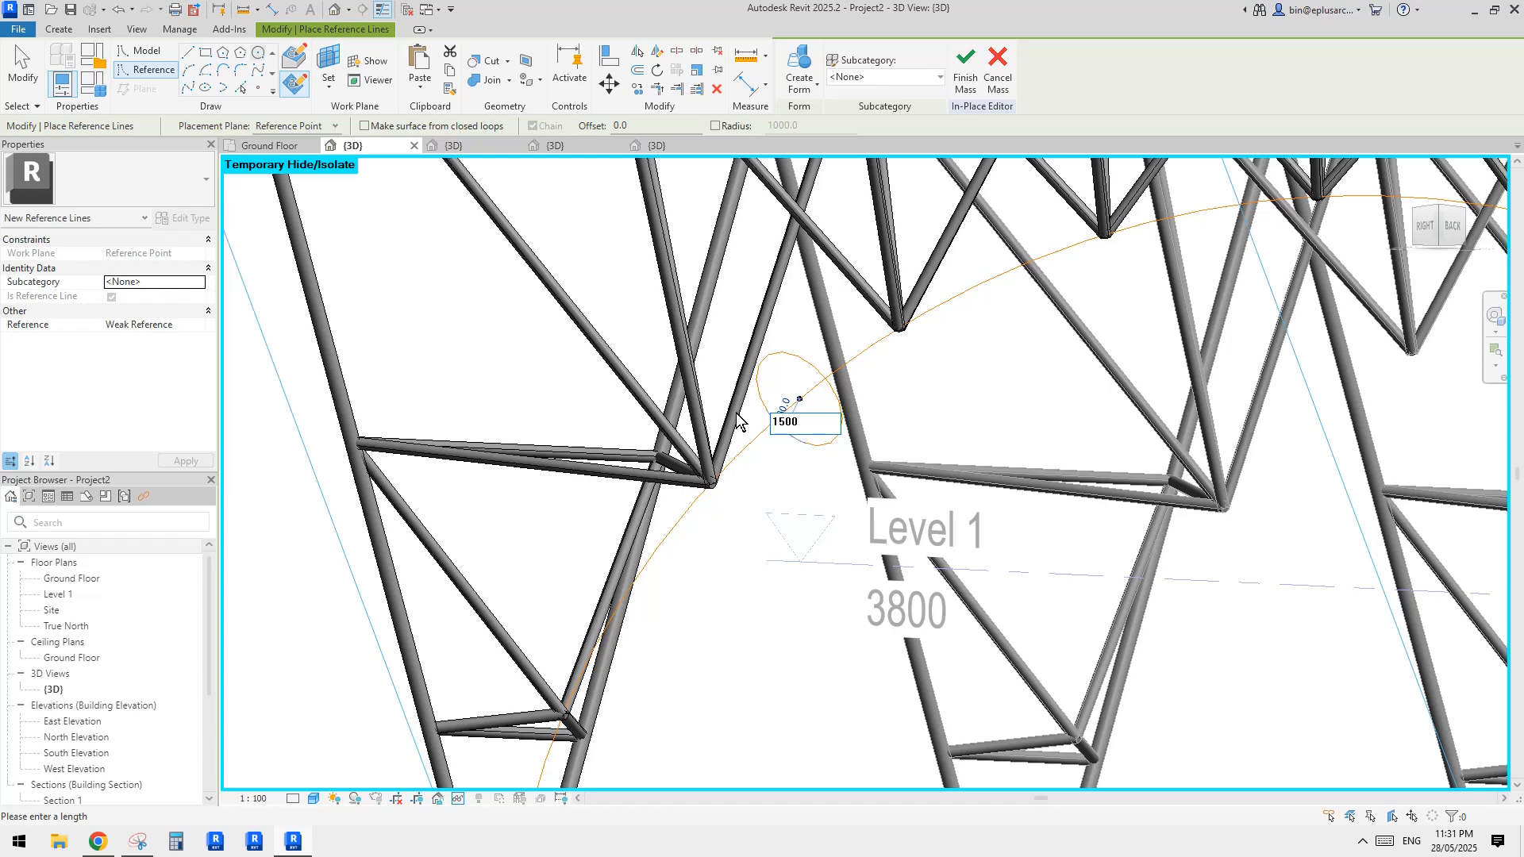
text(150)
key(Return)
key(Escape)
key(Escape)
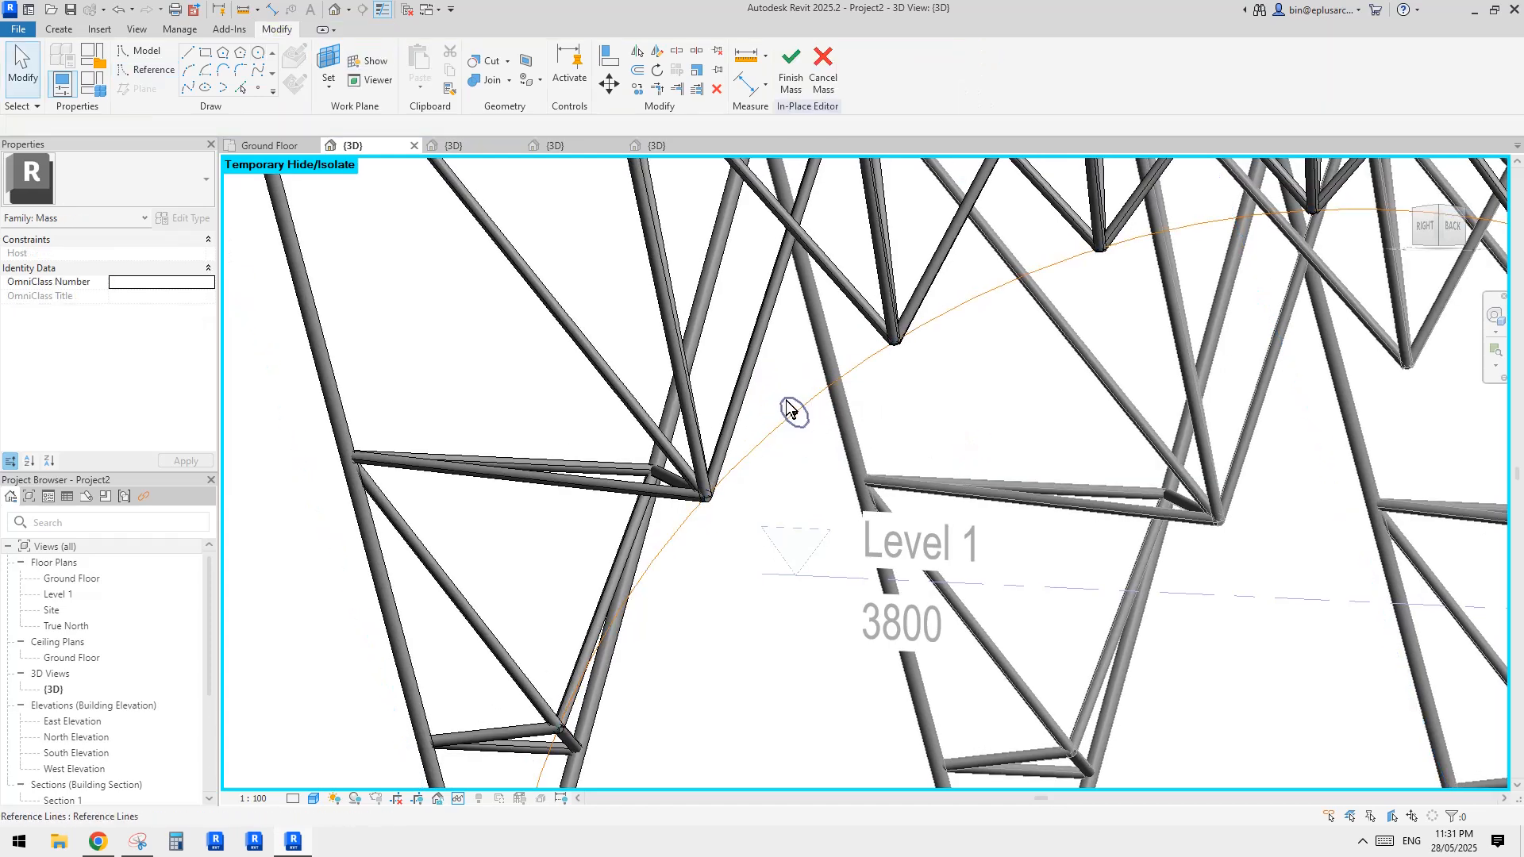
- Copy the circle together with its reference point and position the copy slightly lower on the arc
drag(746, 365, 821, 446)
click(821, 445)
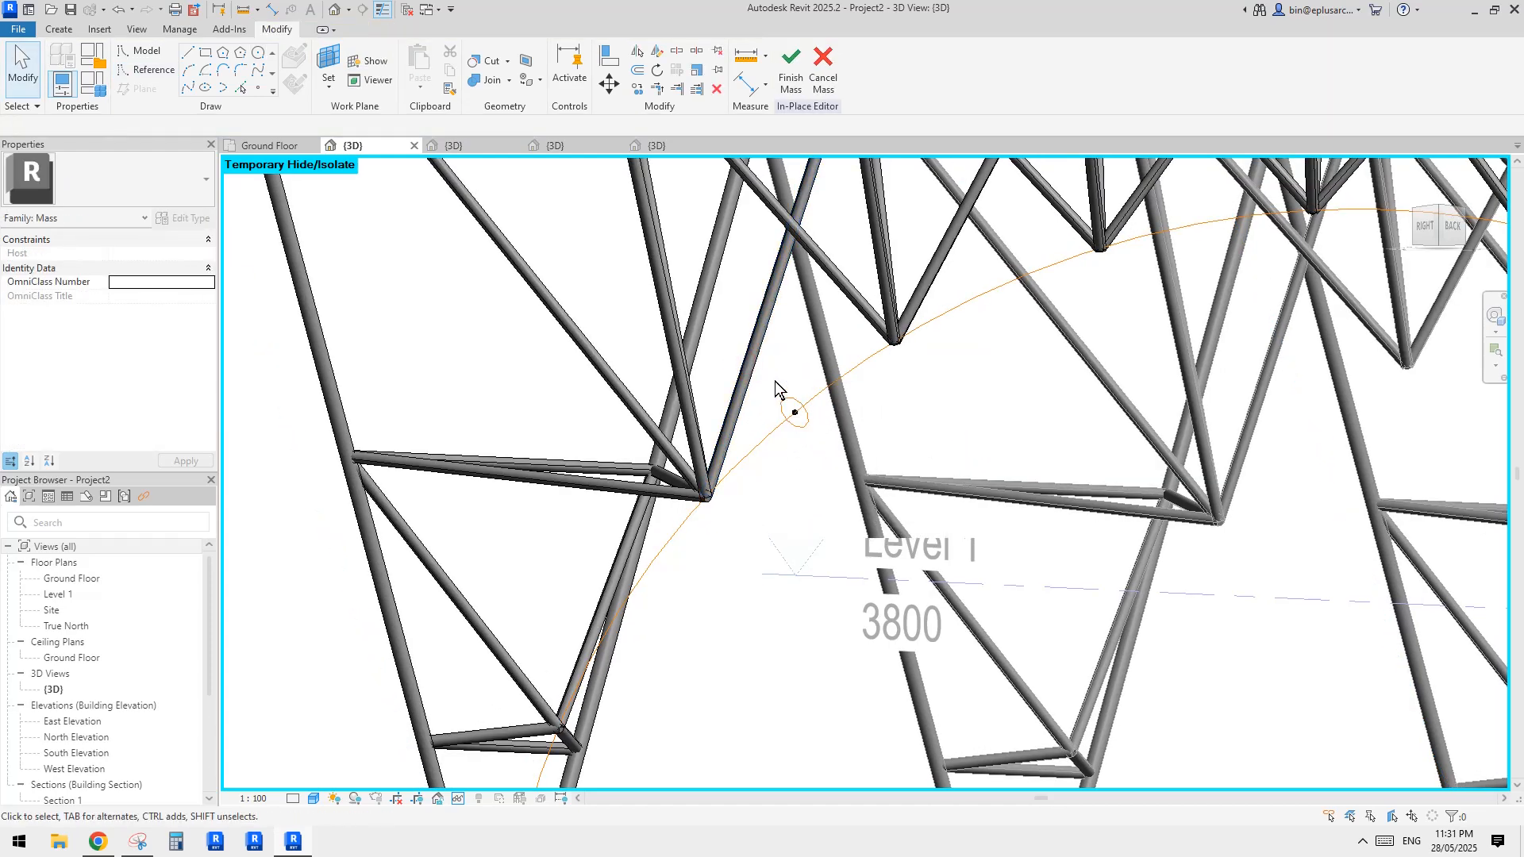
drag(770, 376, 823, 451)
key(m)
key(v)
click(799, 458)
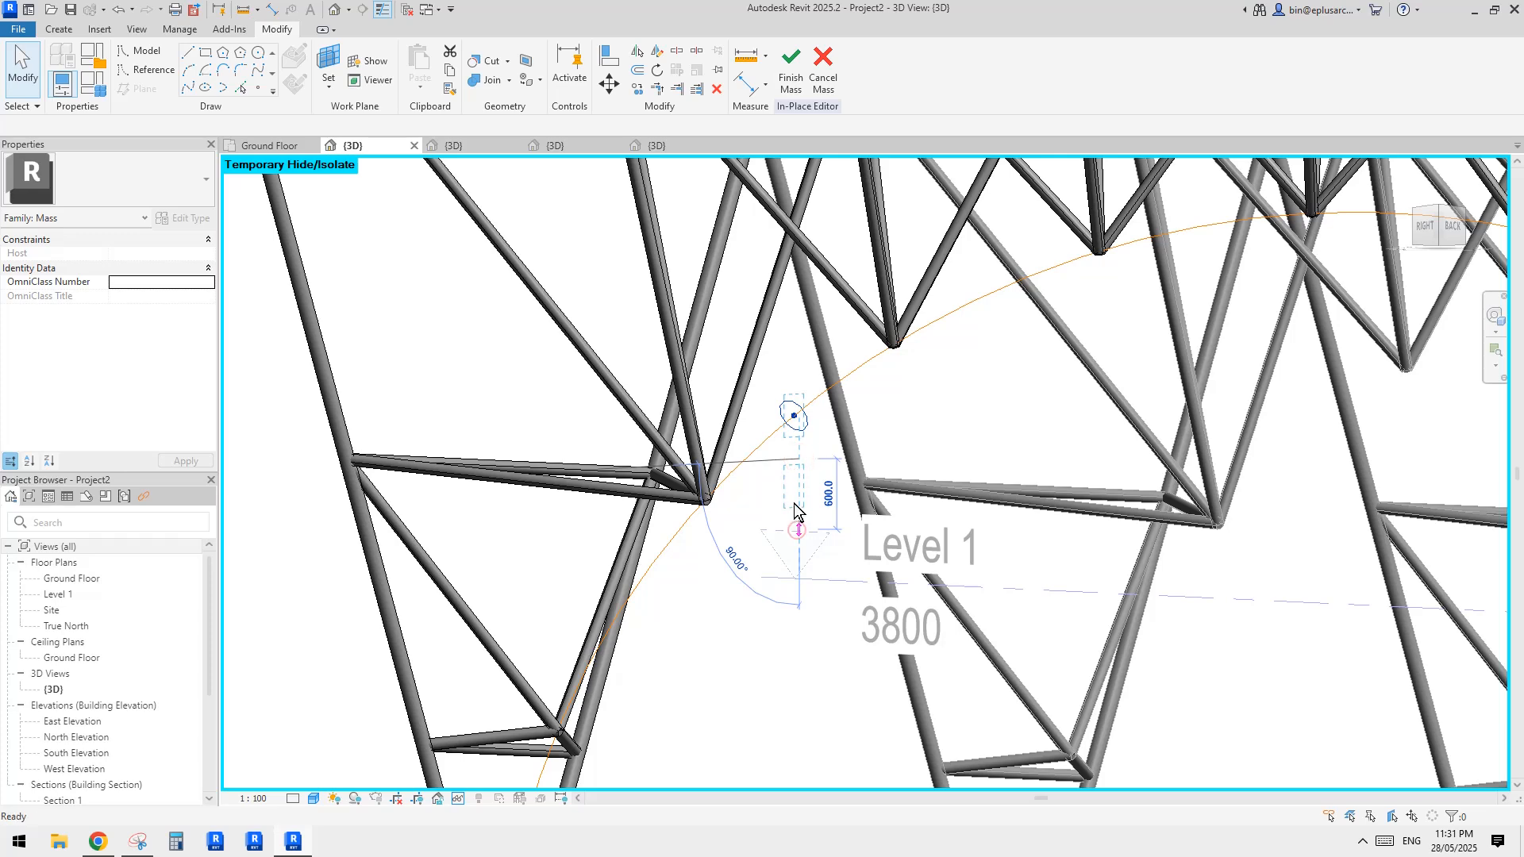
click(795, 509)
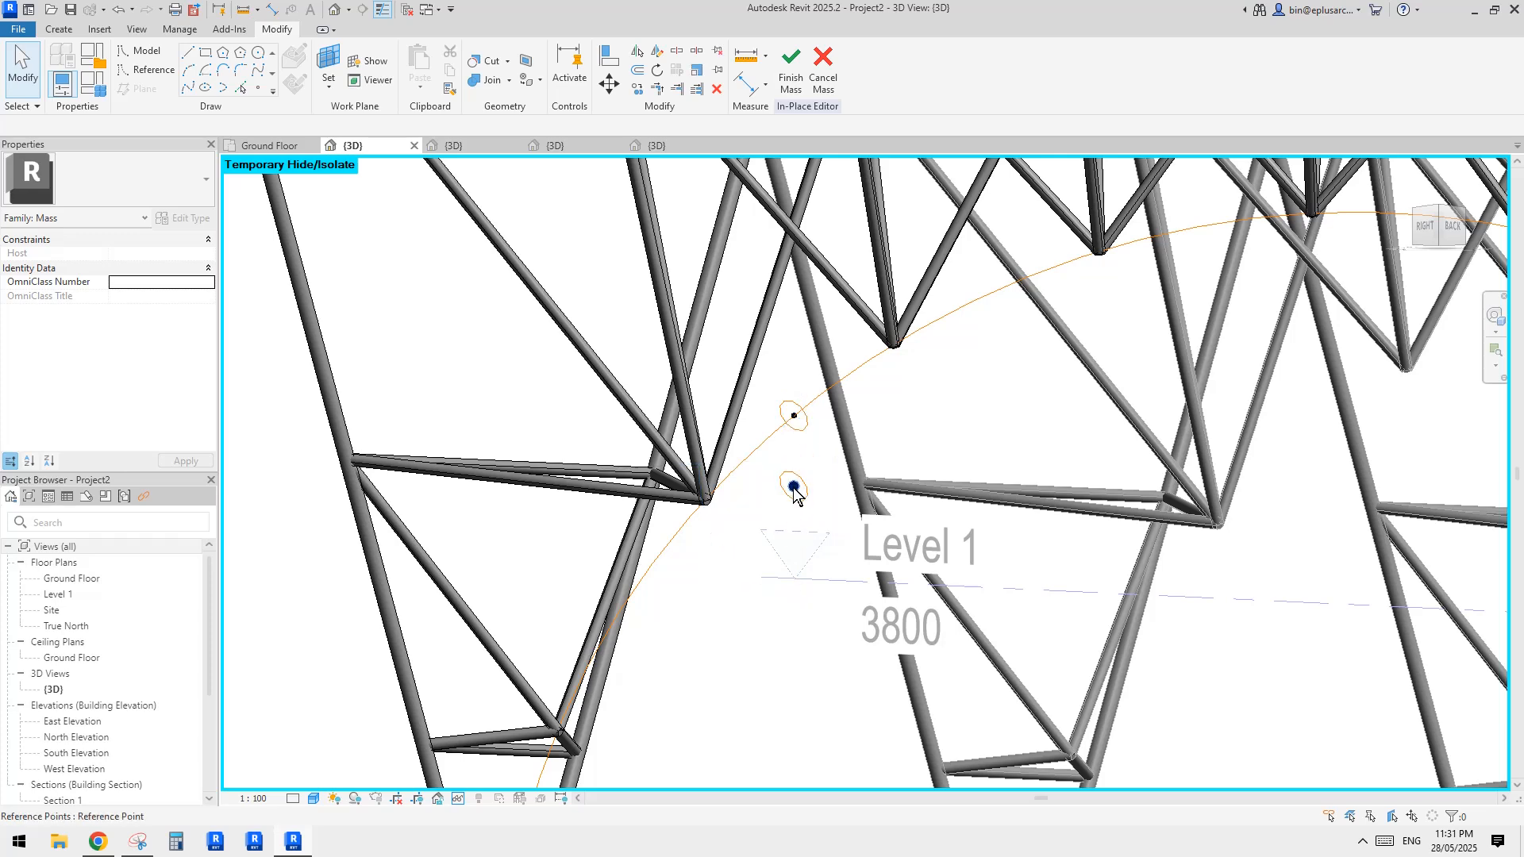
key(Escape)
scroll(762, 428, up, 2)
click(758, 431)
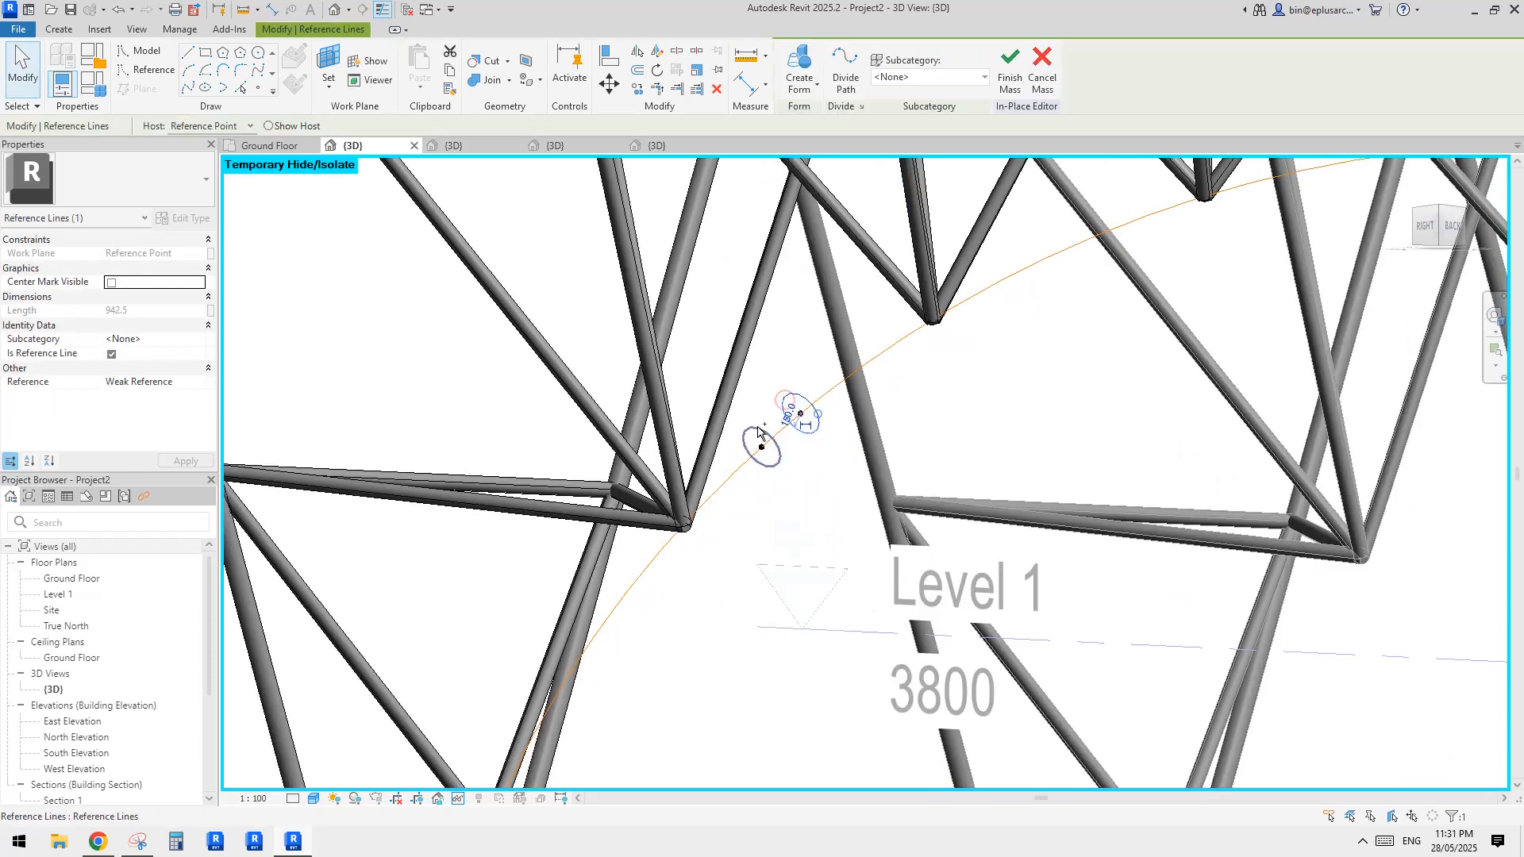
ctrl+click(758, 428)
ctrl+click(825, 393)
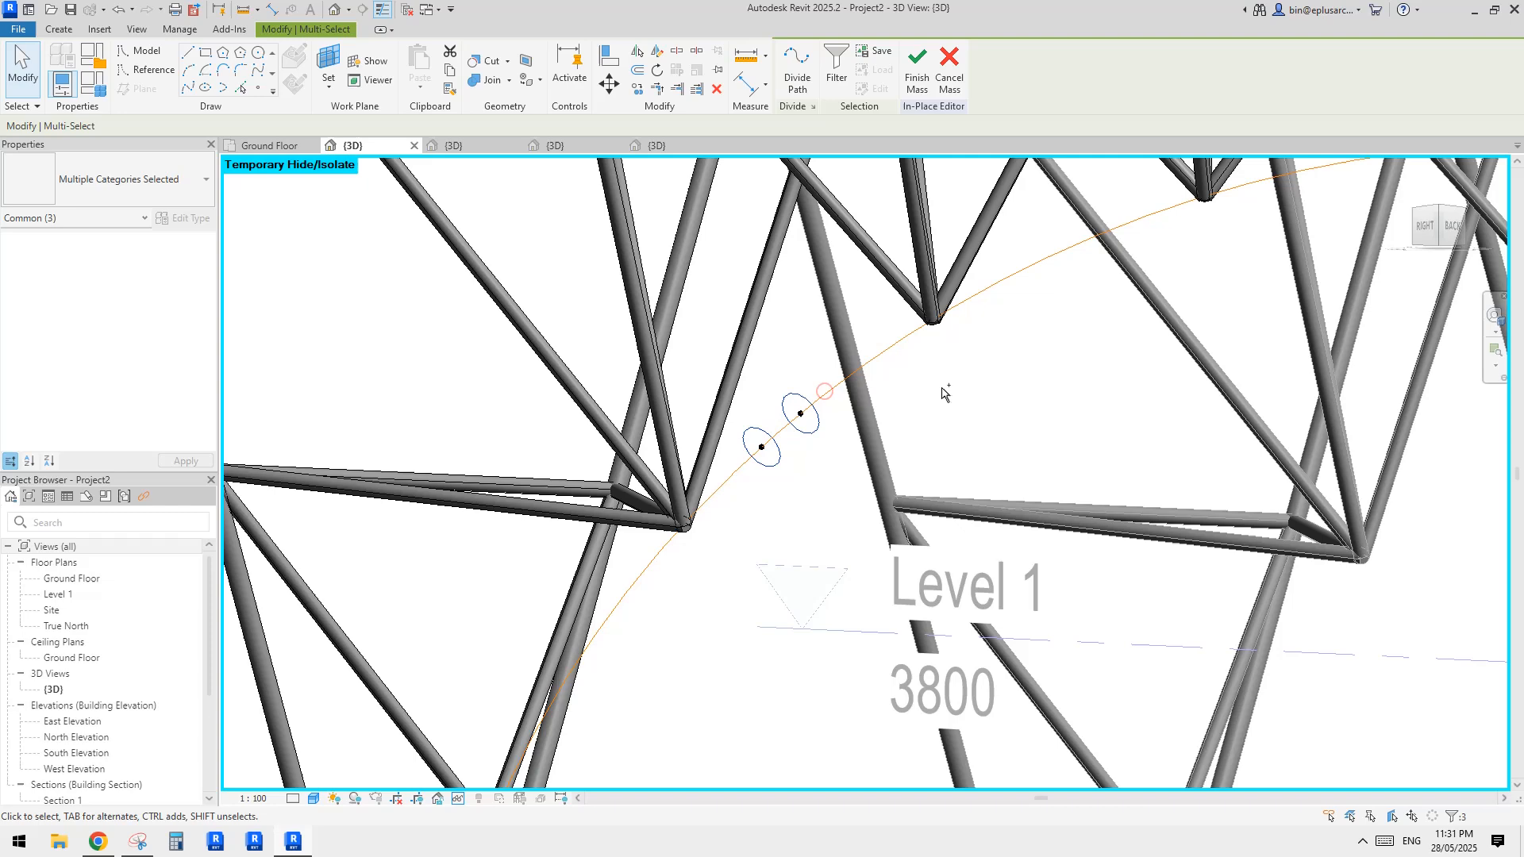
click(894, 386)
click(903, 337)
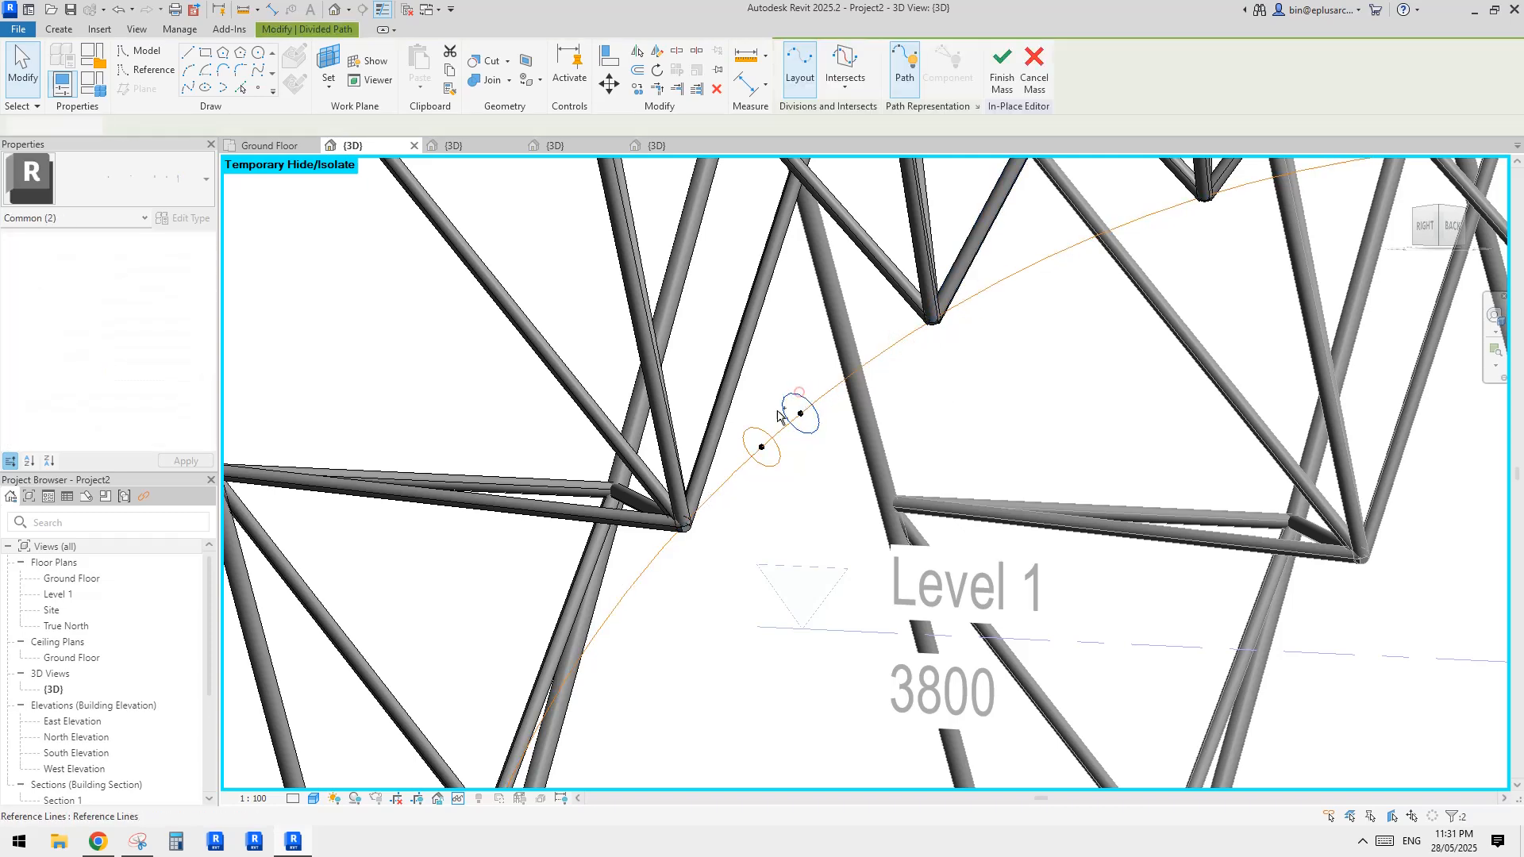
click(973, 379)
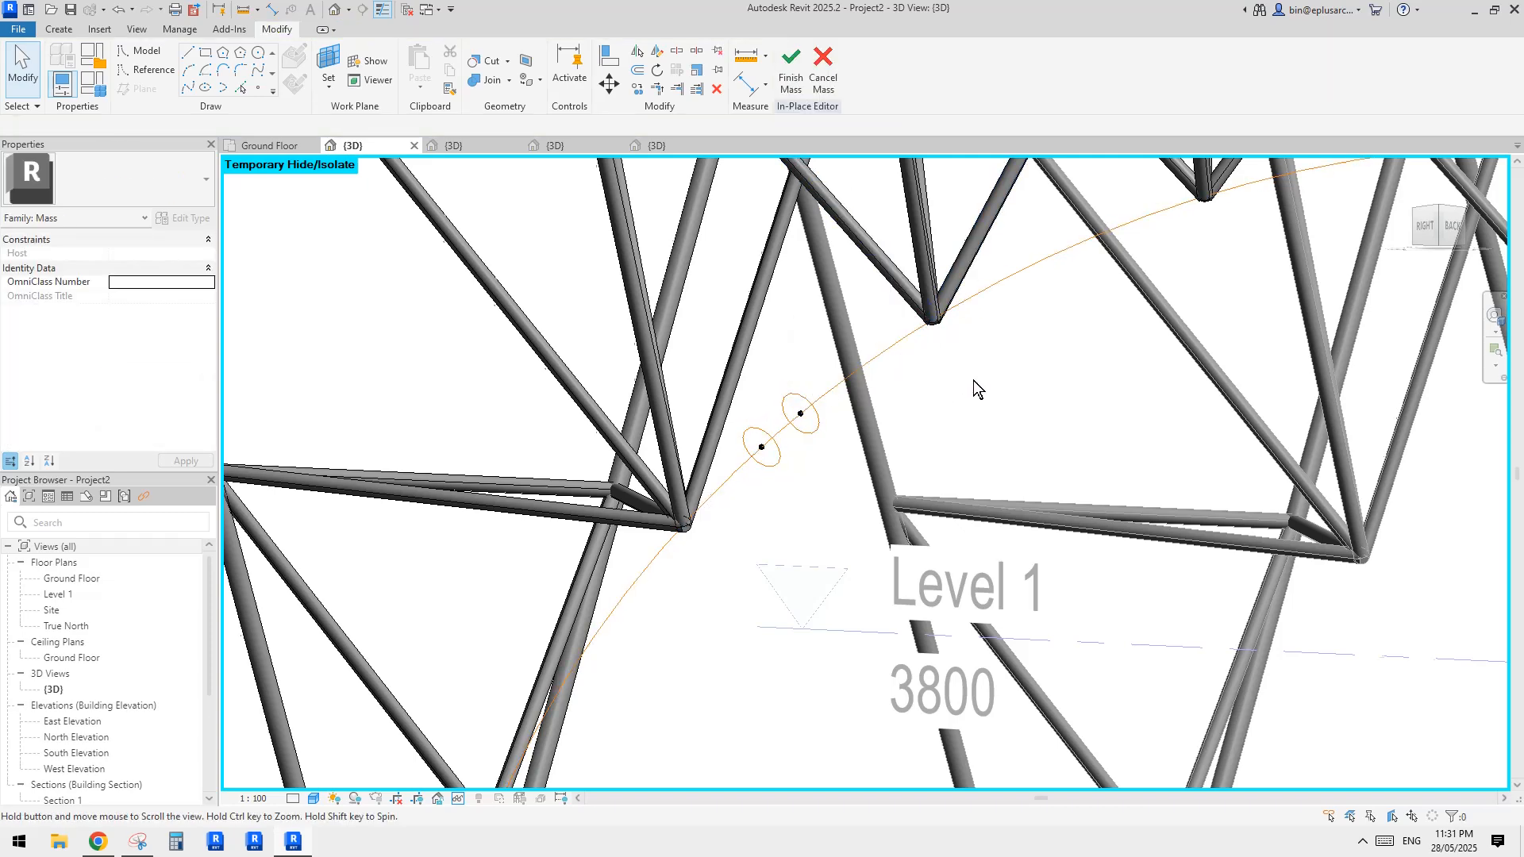
scroll(965, 382, down, 5)
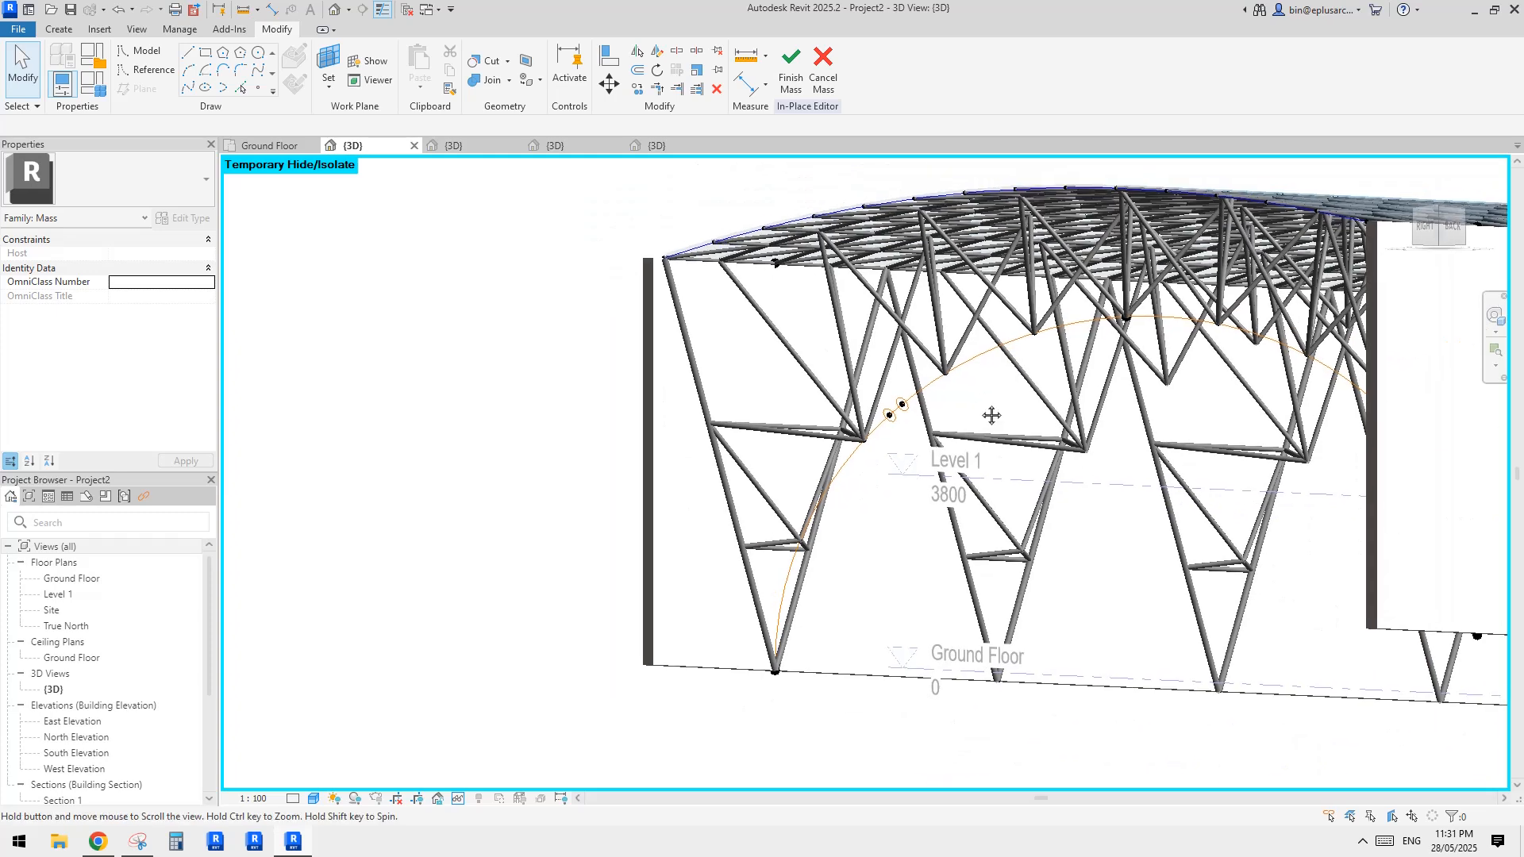
- Create a solid form from the lower arc reference line and the two circular profiles on it
scroll(992, 415, up, 3)
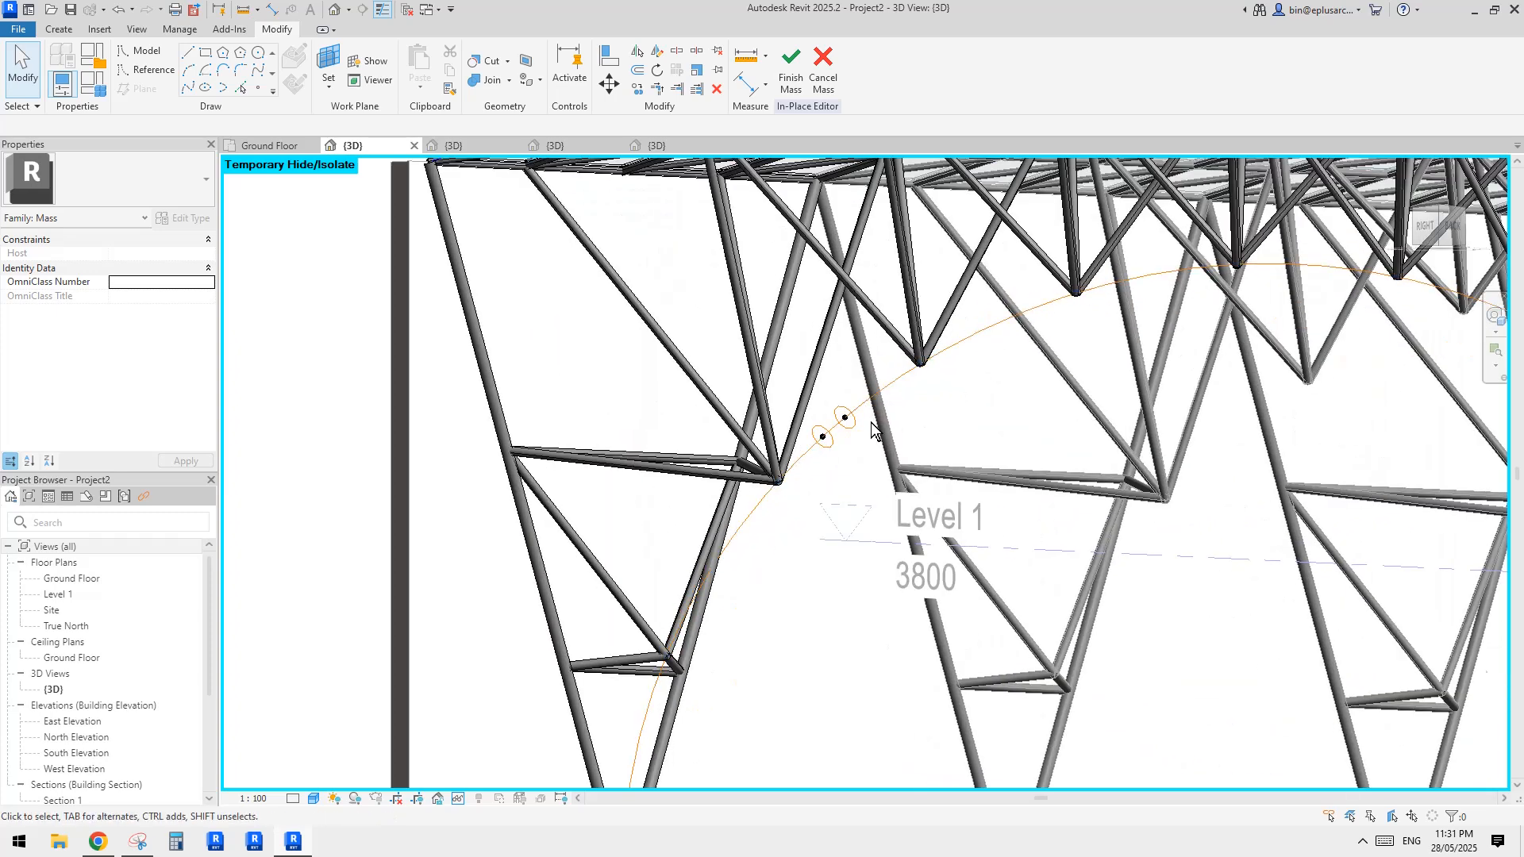
scroll(867, 430, up, 2)
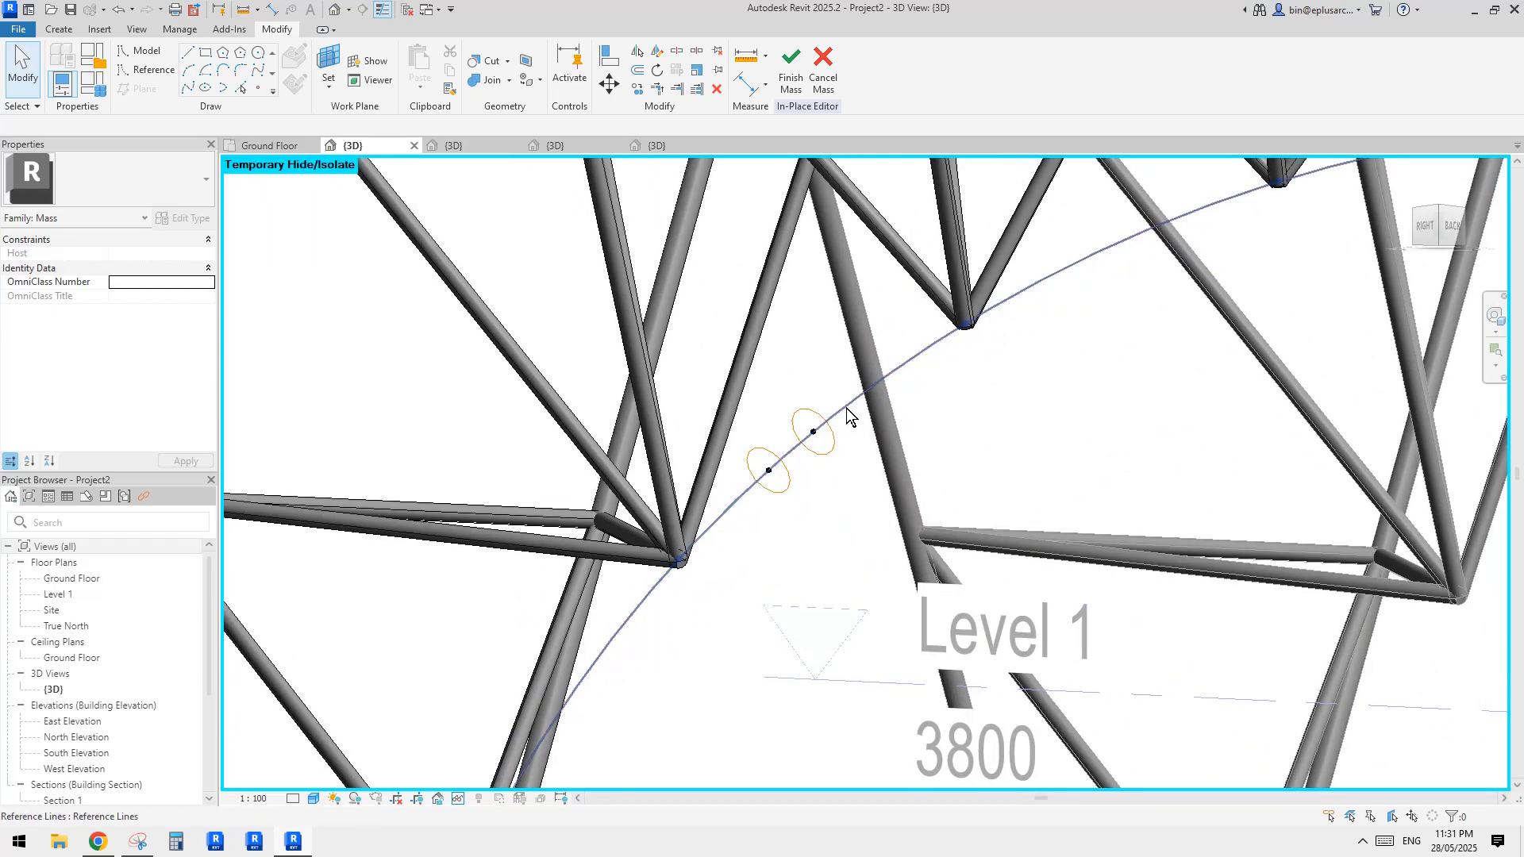
click(846, 408)
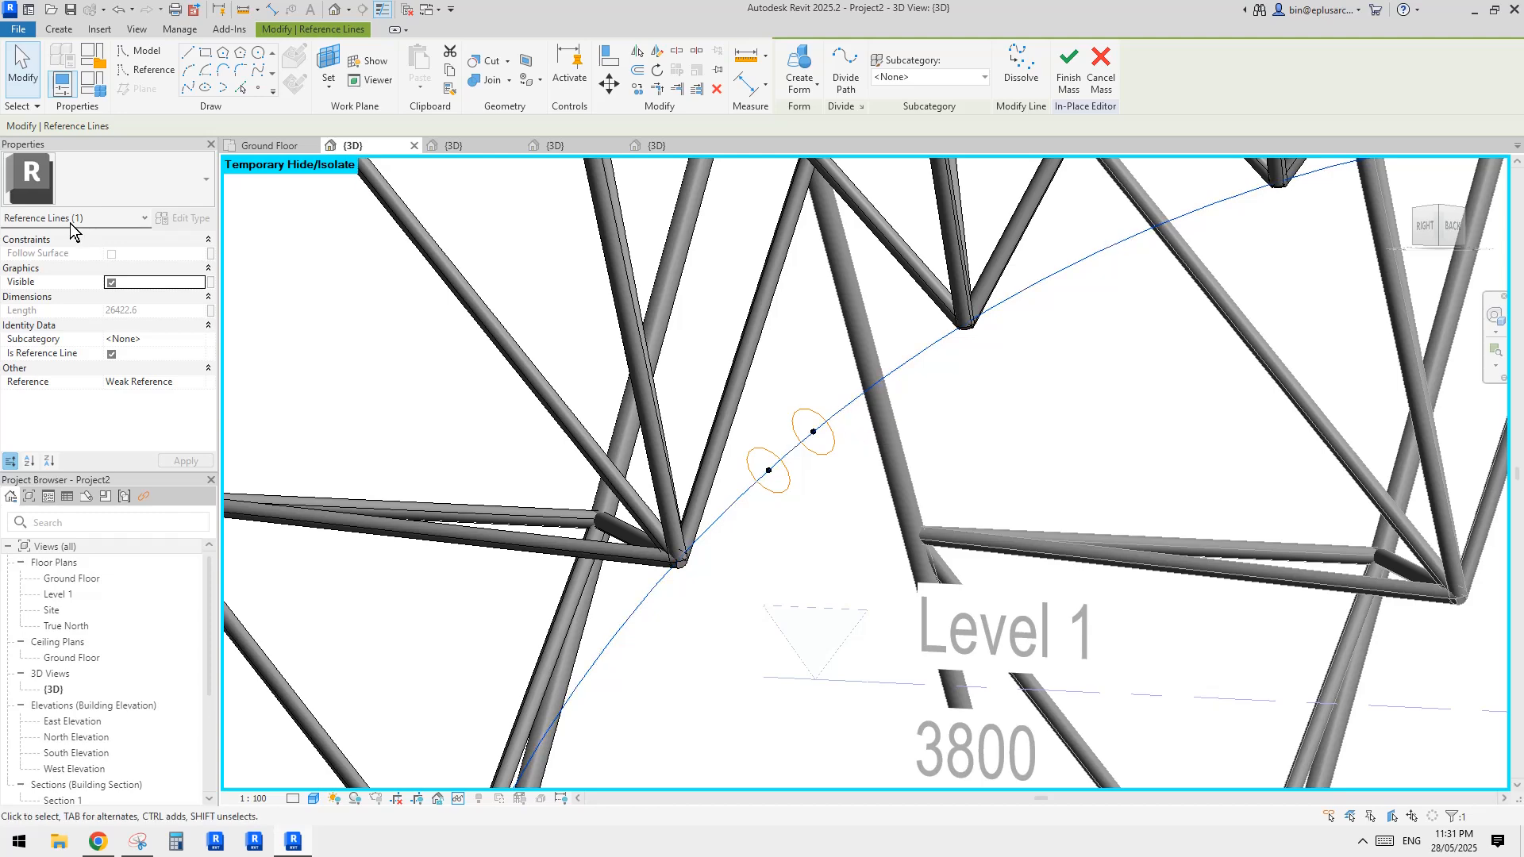
middle_drag(821, 411, 820, 420)
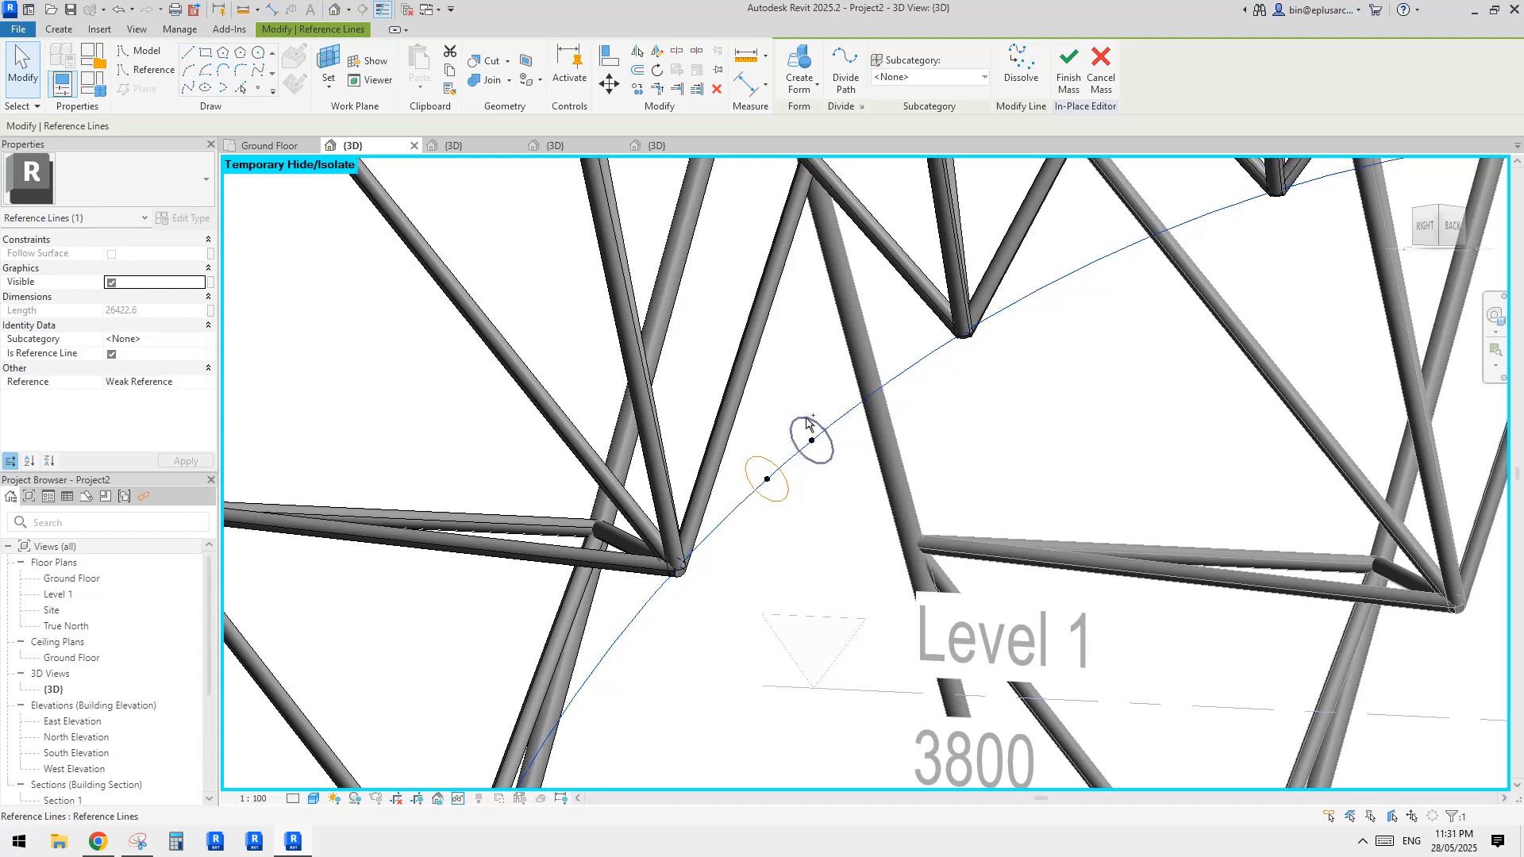
ctrl+click(807, 419)
ctrl+click(760, 457)
click(798, 52)
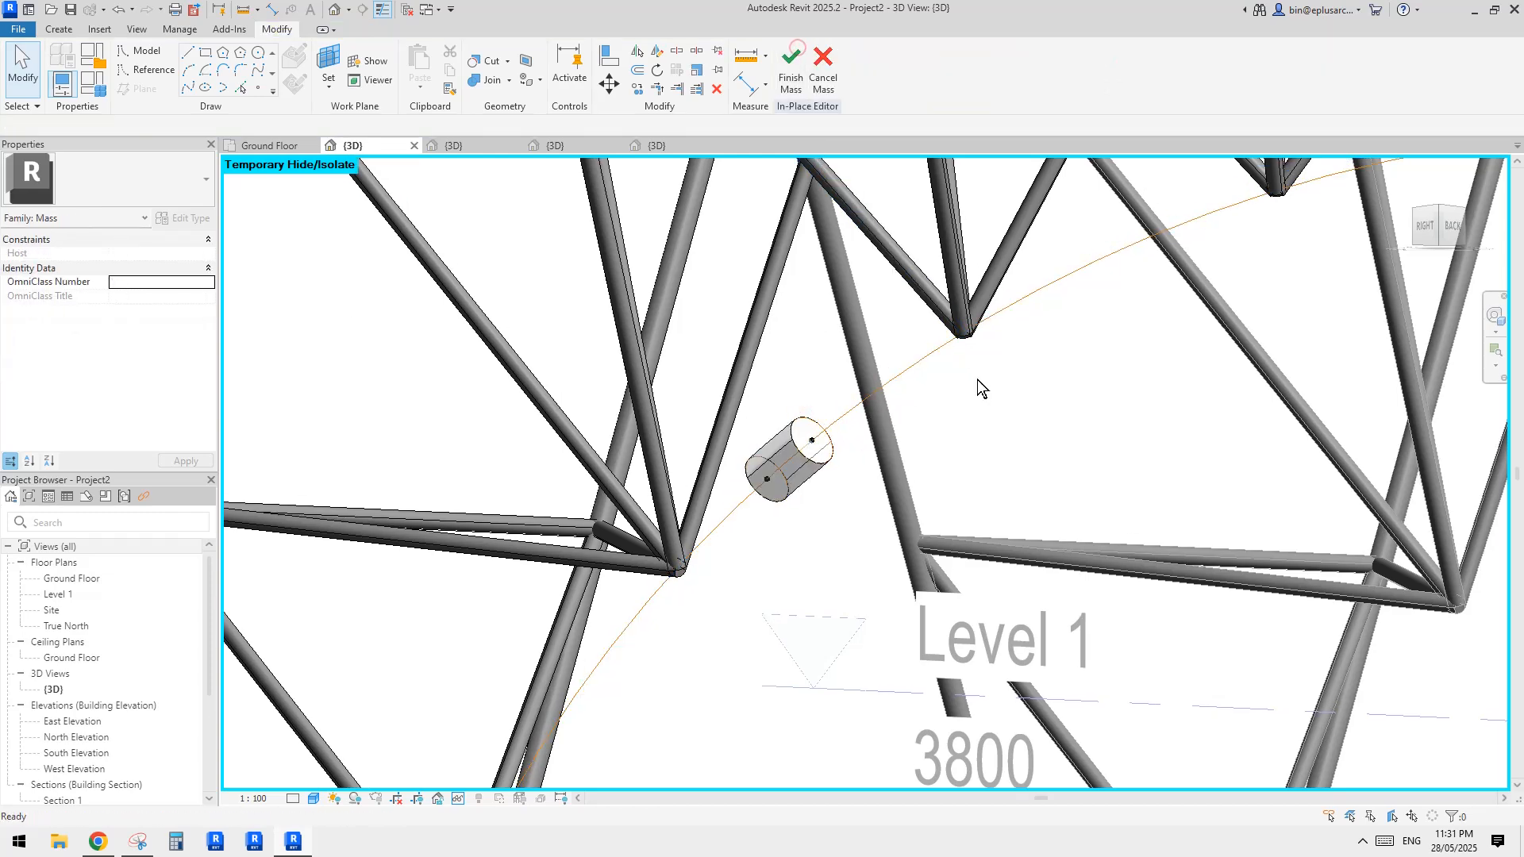
- Stretch the tube along the whole arc by setting its lower point's normalized curve parameter to 0 and its upper point's to 1
click(765, 486)
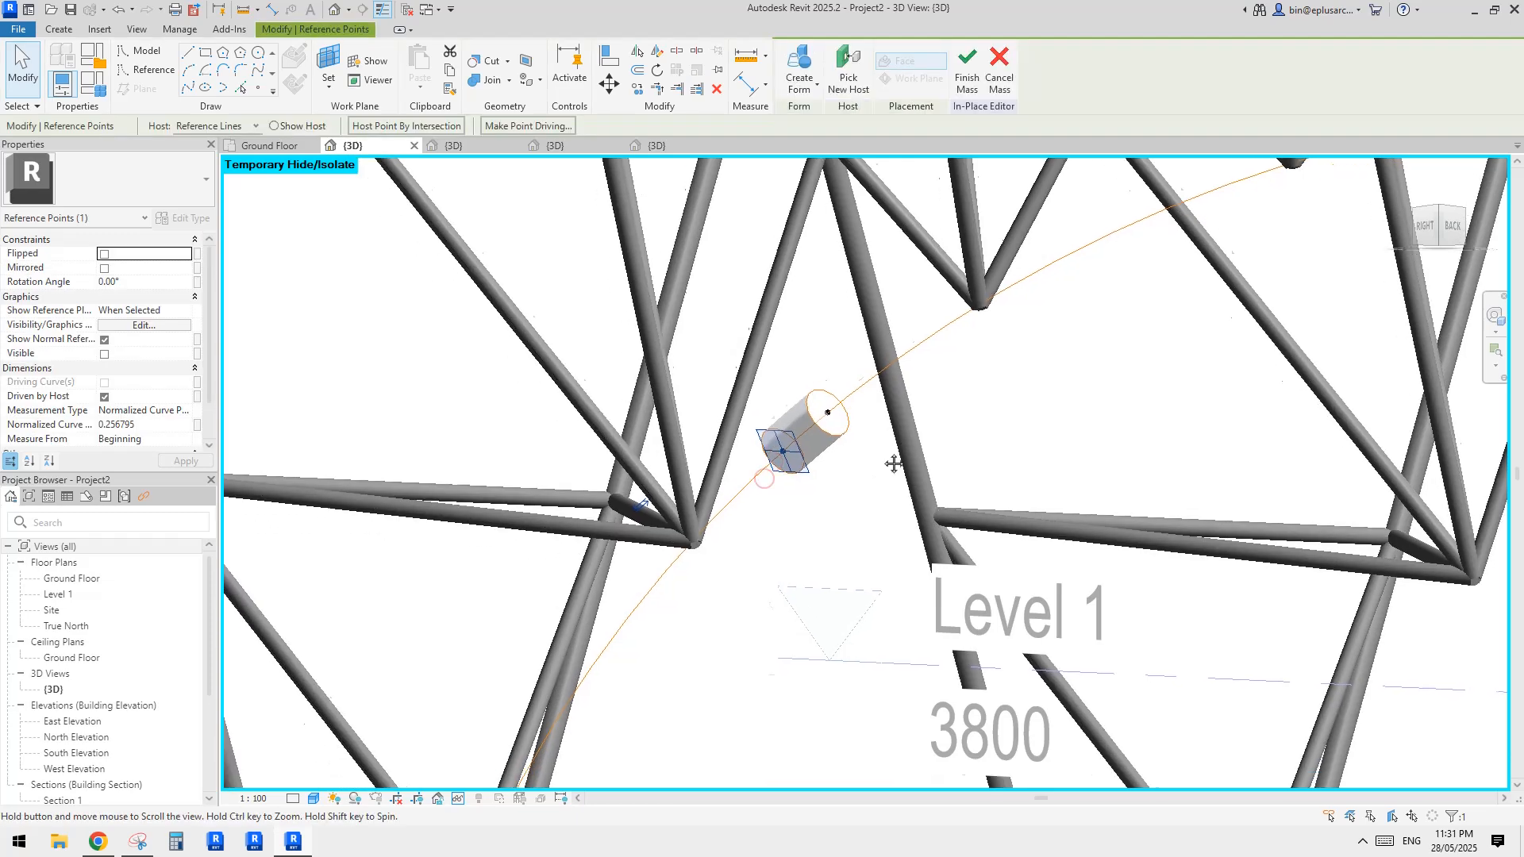
text(0)
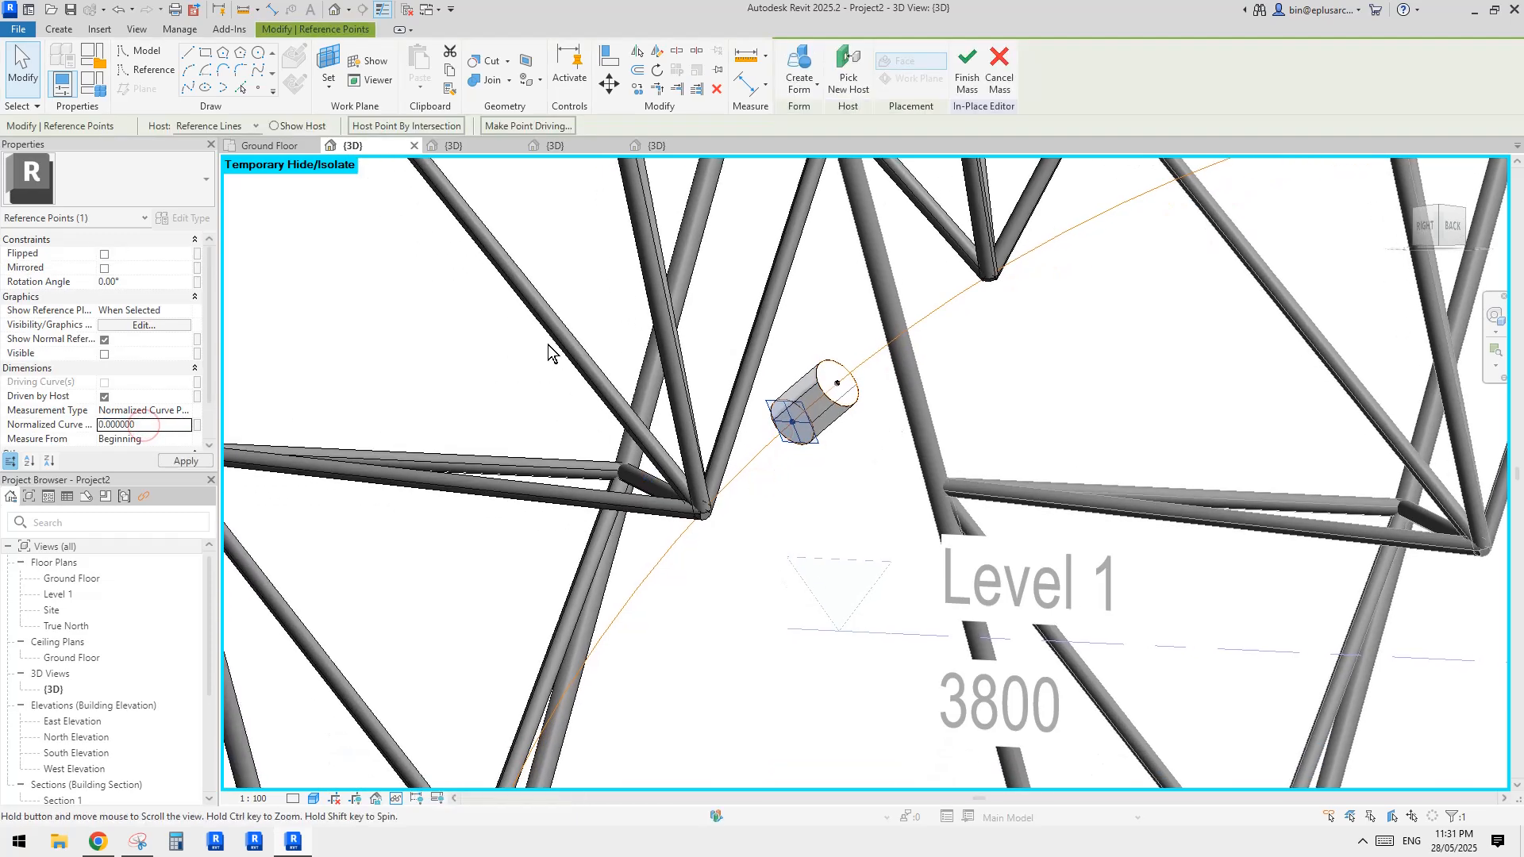
click(837, 385)
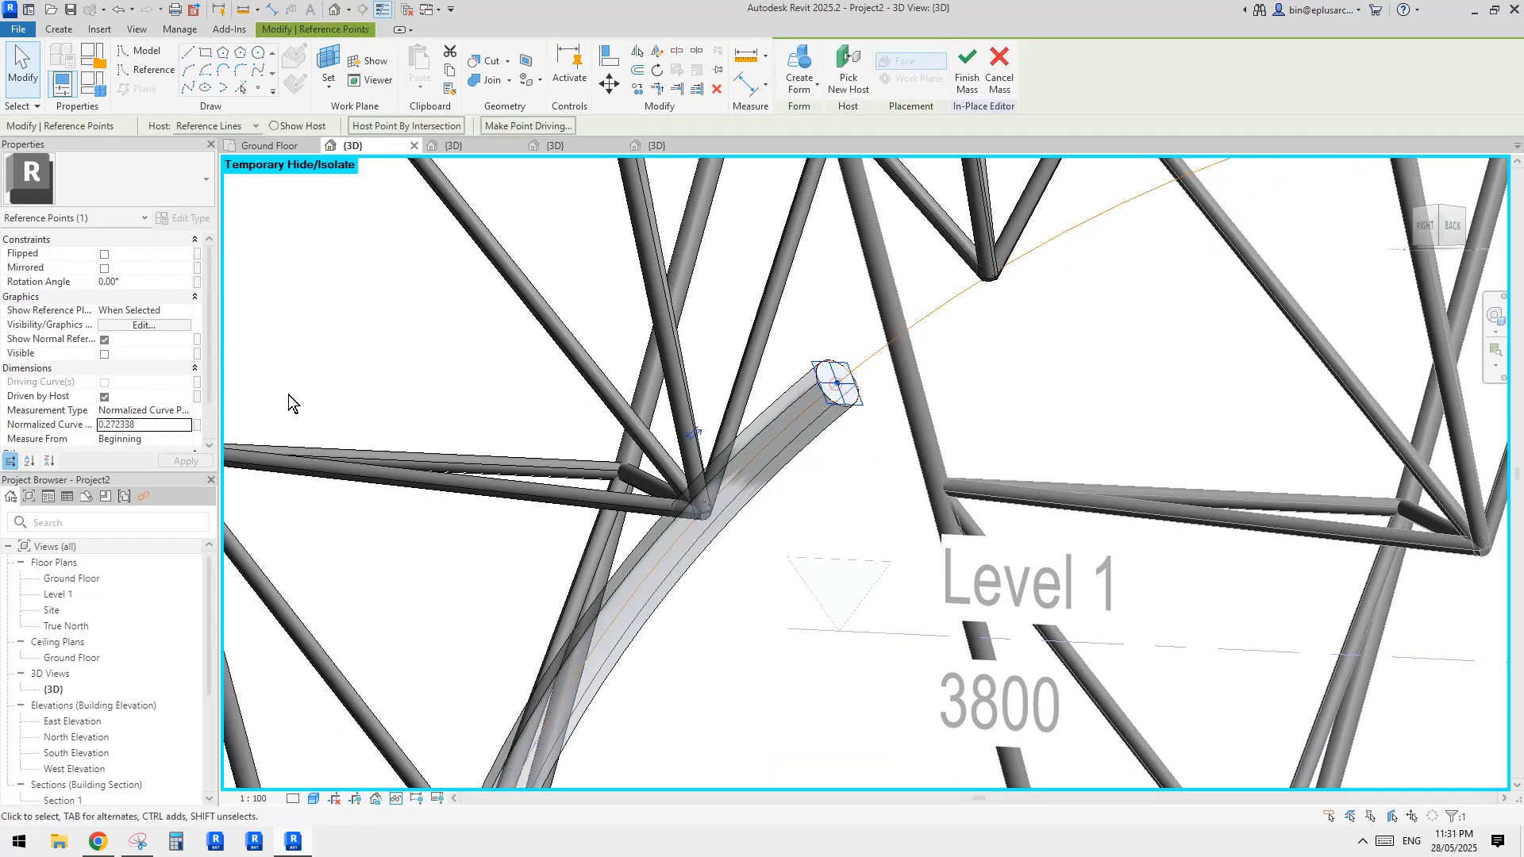
click(155, 426)
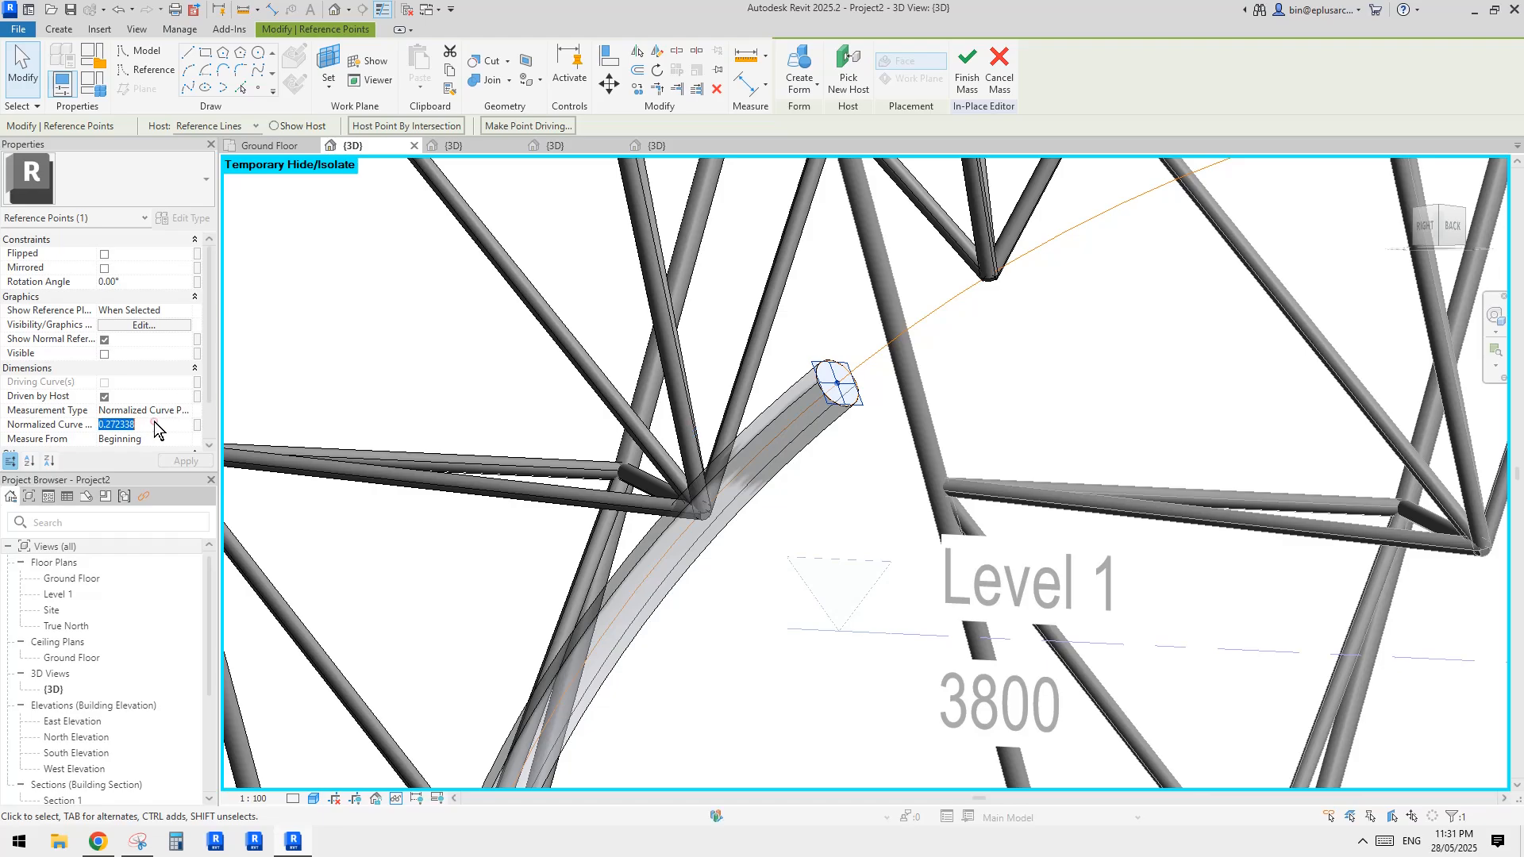
scroll(956, 341, down, 4)
shift+middle_drag(957, 354, 959, 350)
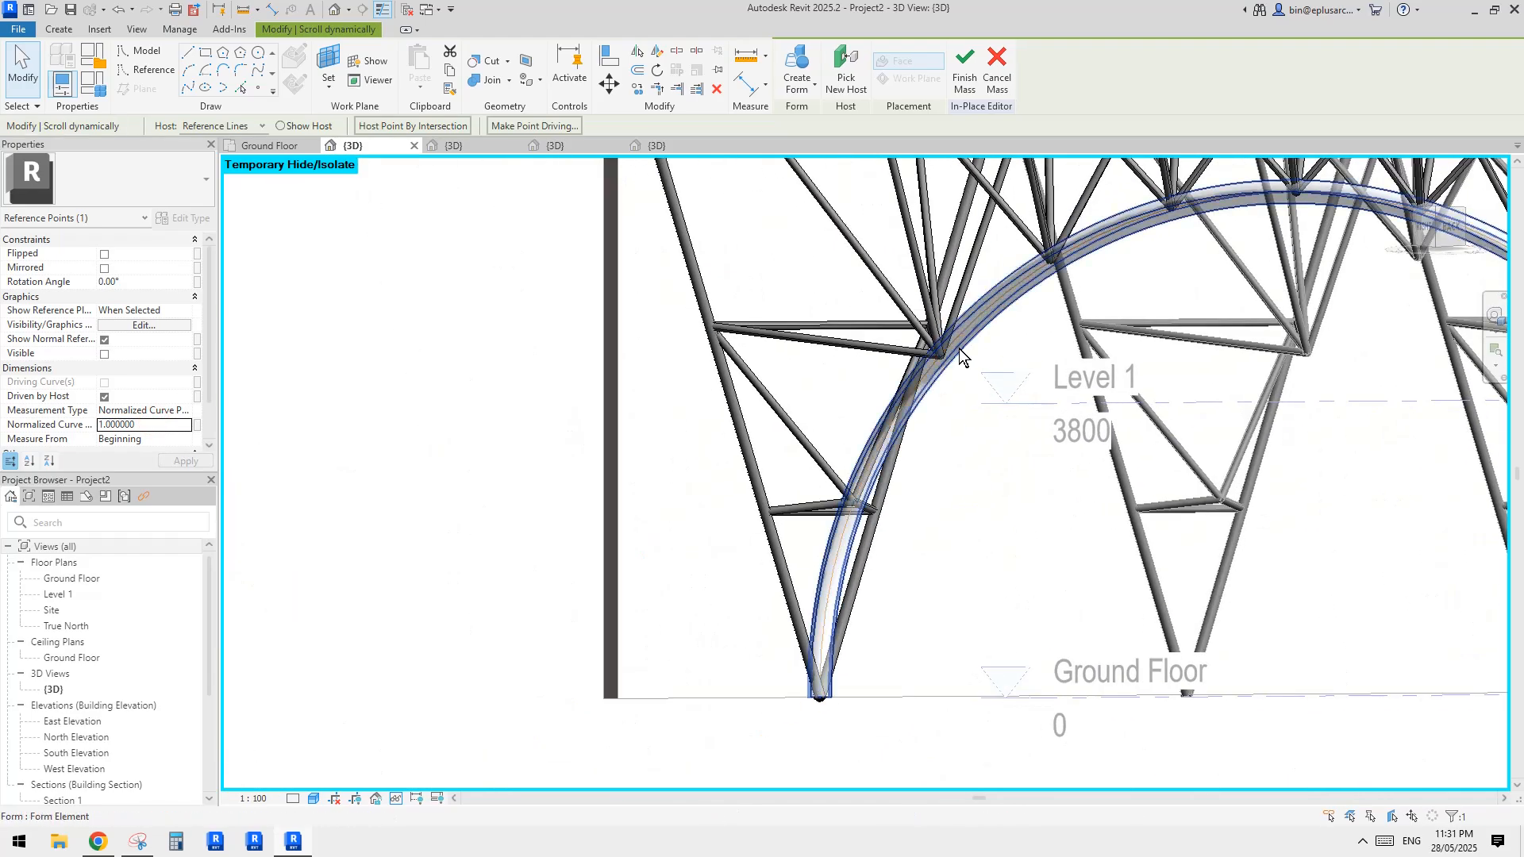
click(978, 323)
middle_drag(1017, 294, 954, 454)
click(902, 395)
scroll(902, 395, down, 2)
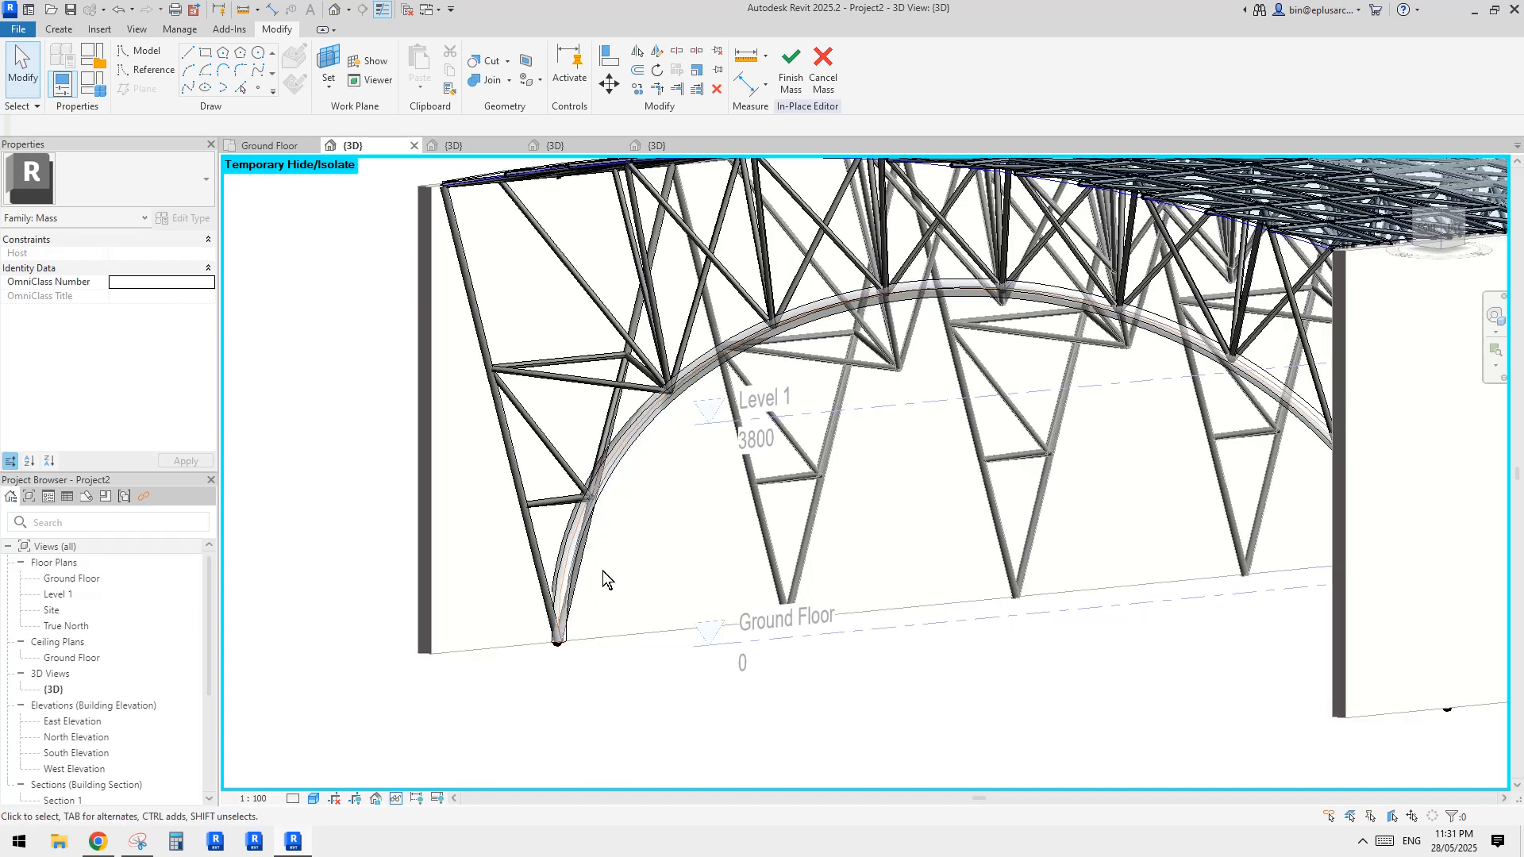
- Set the radius of the profile circle at the arc's starting end, at the corner truss foot, to 100 mm
scroll(546, 630, up, 5)
scroll(528, 695, up, 2)
click(707, 656)
scroll(704, 655, down, 1)
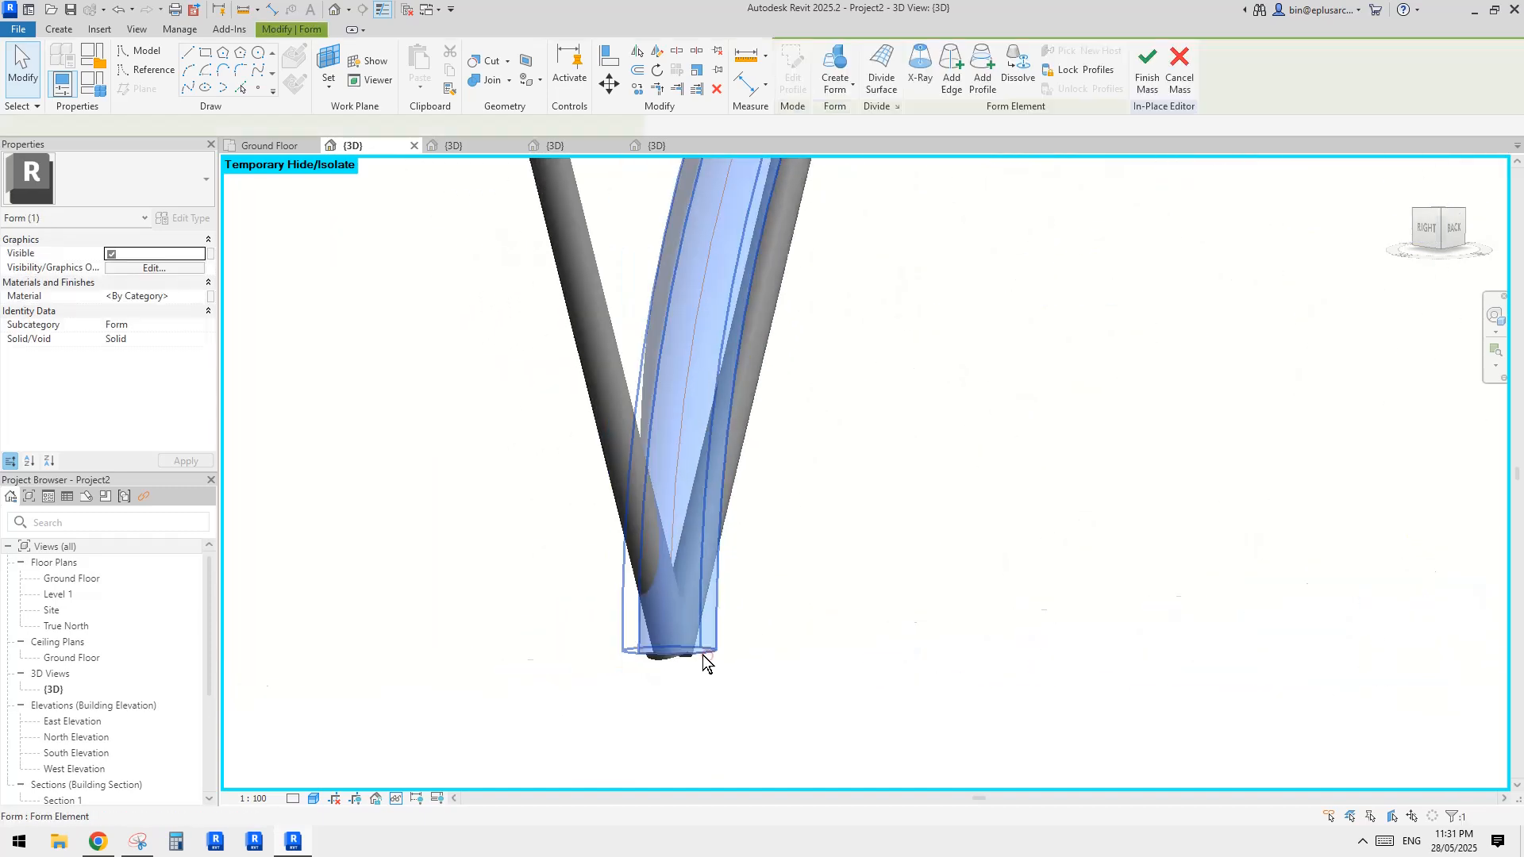
middle_drag(703, 655, 740, 585)
shift+middle_drag(739, 585, 740, 589)
scroll(799, 454, down, 3)
middle_drag(820, 433, 776, 557)
scroll(810, 441, up, 4)
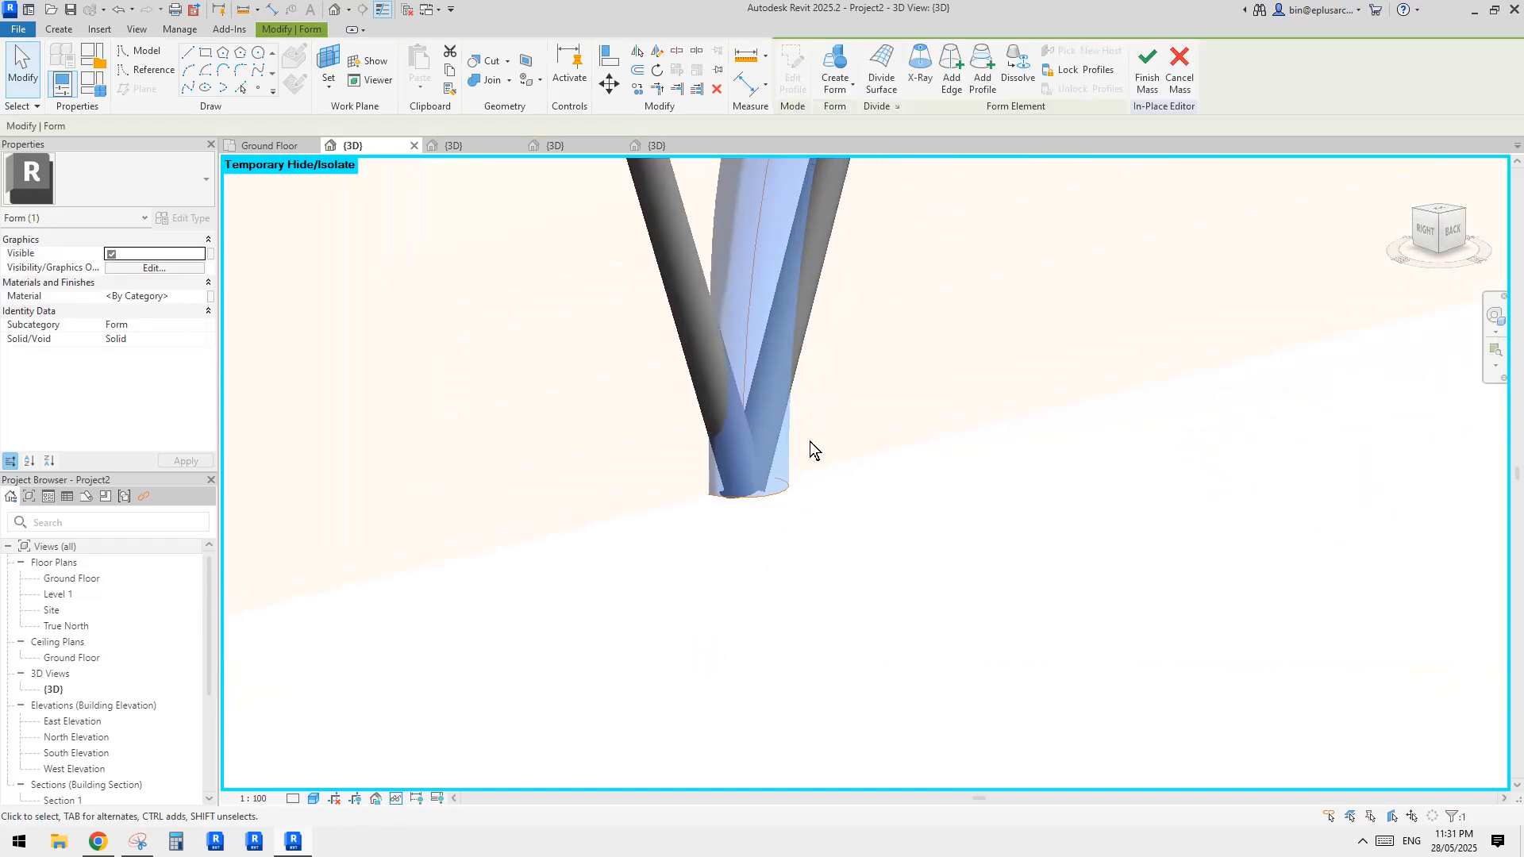
key(Escape)
click(777, 503)
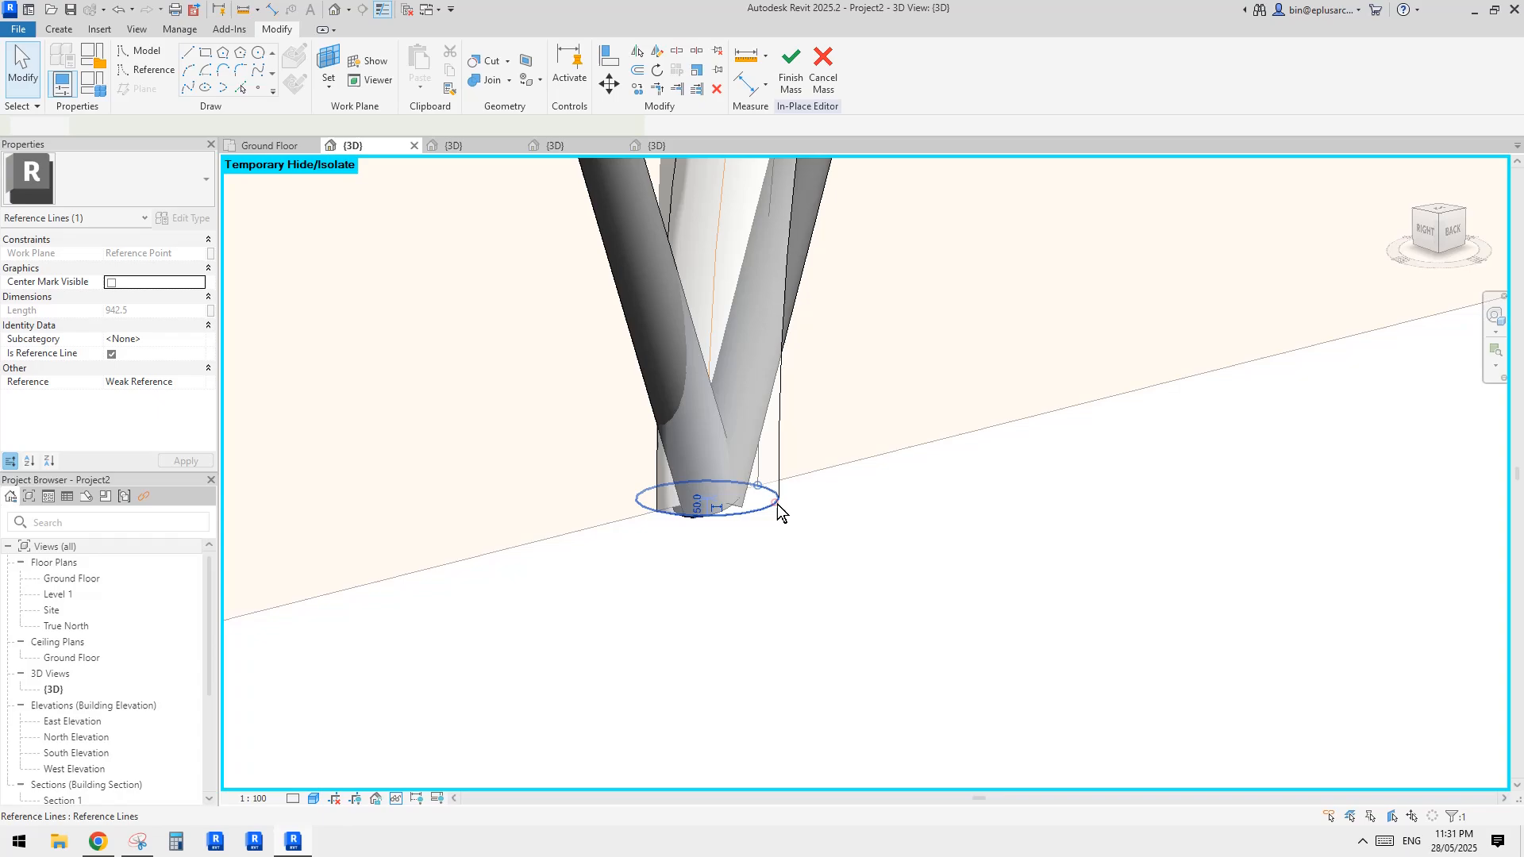
click(706, 508)
text(100)
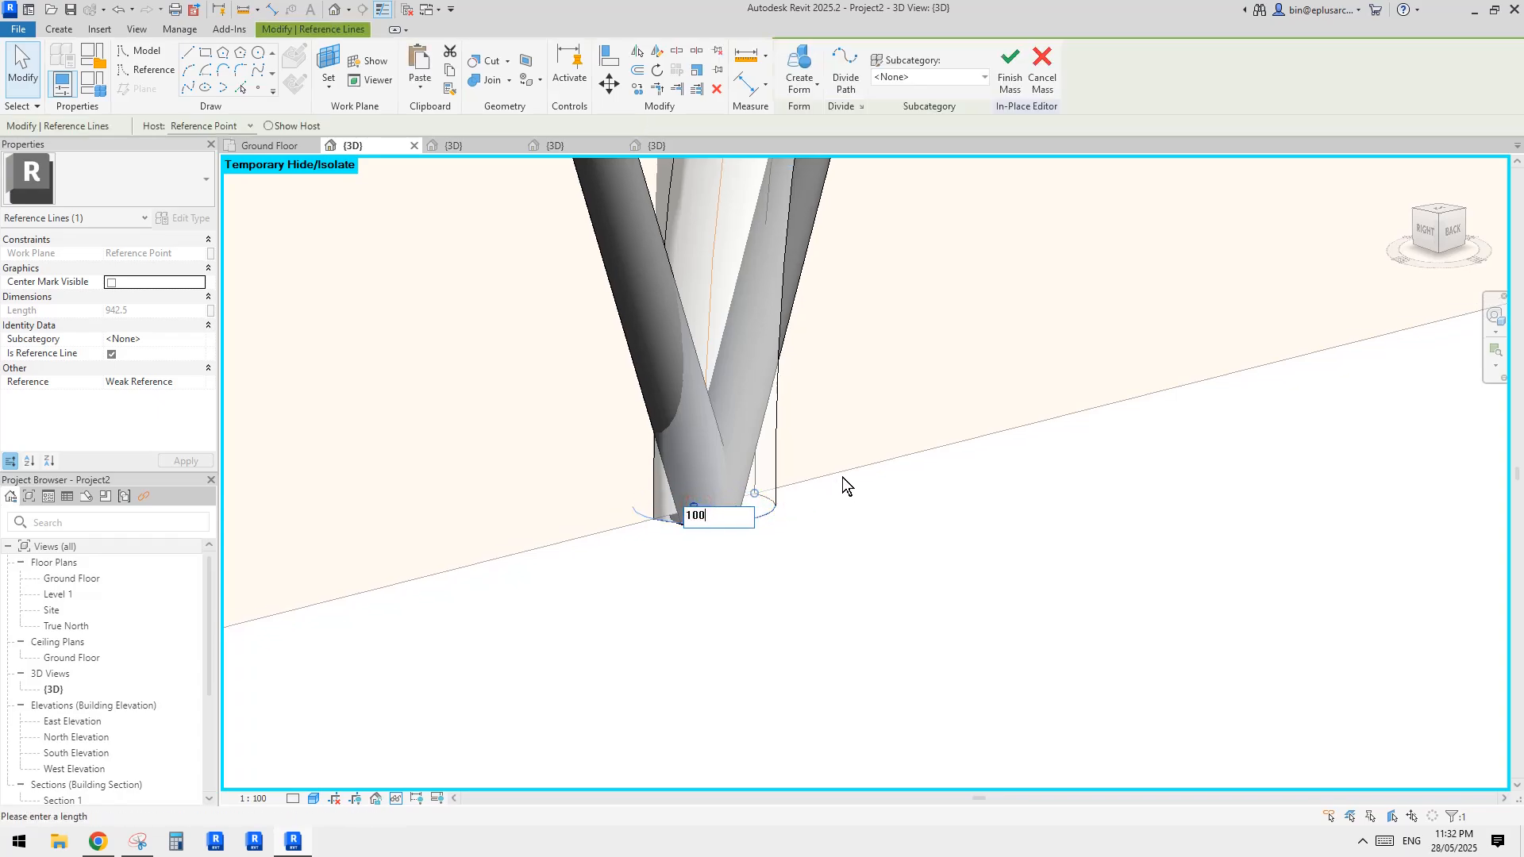
key(Return)
- Set the radius of the profile circle at the arc's opposite end, beside the other wall, to 100 mm
scroll(845, 500, down, 4)
middle_drag(905, 490, 704, 599)
scroll(743, 534, down, 4)
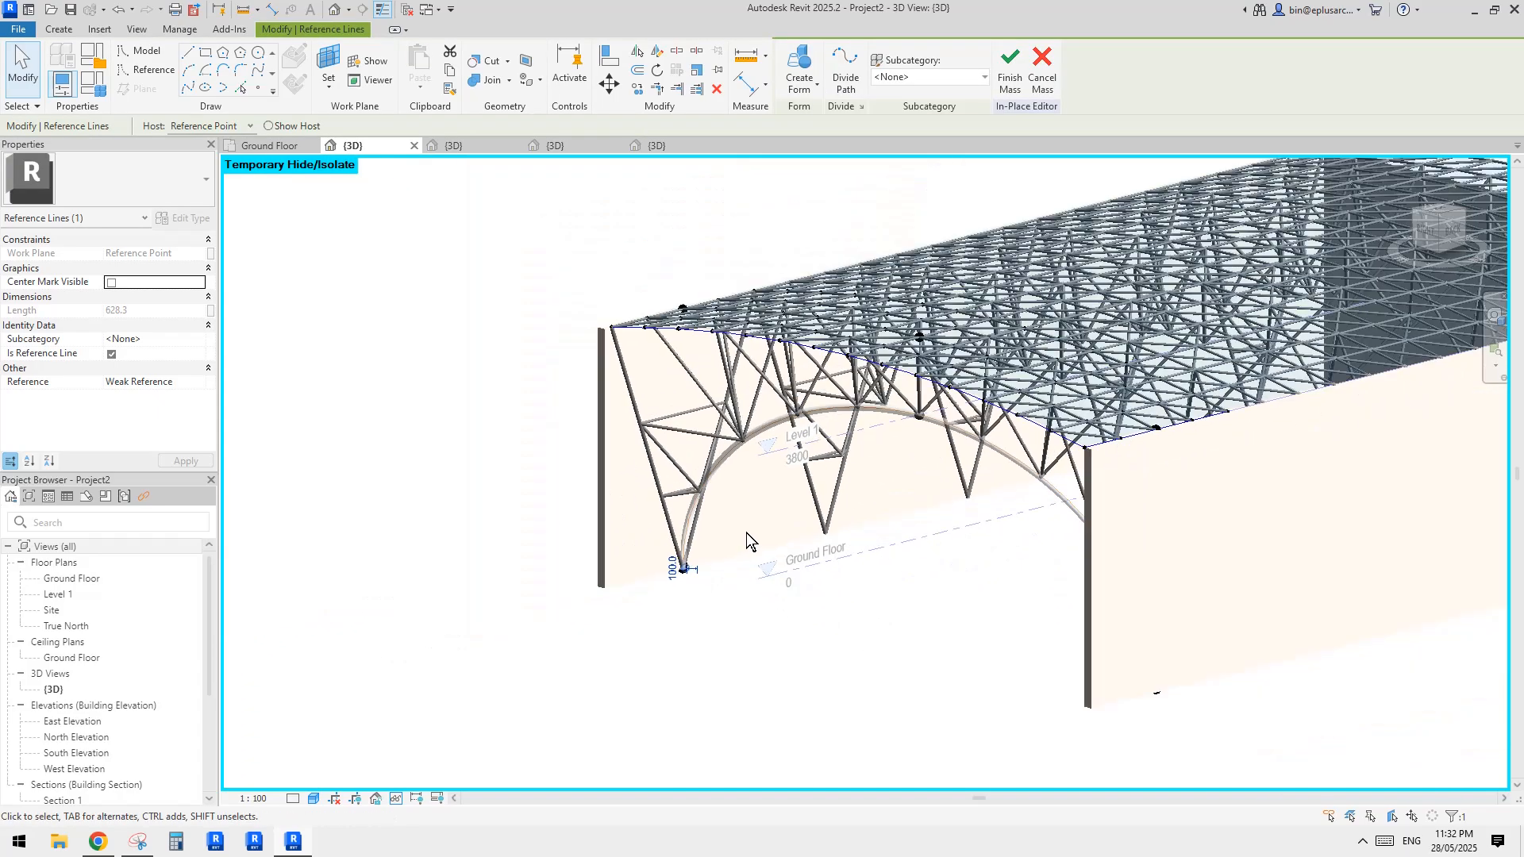
shift+middle_drag(748, 533, 1317, 516)
scroll(1311, 619, up, 3)
scroll(1160, 562, up, 2)
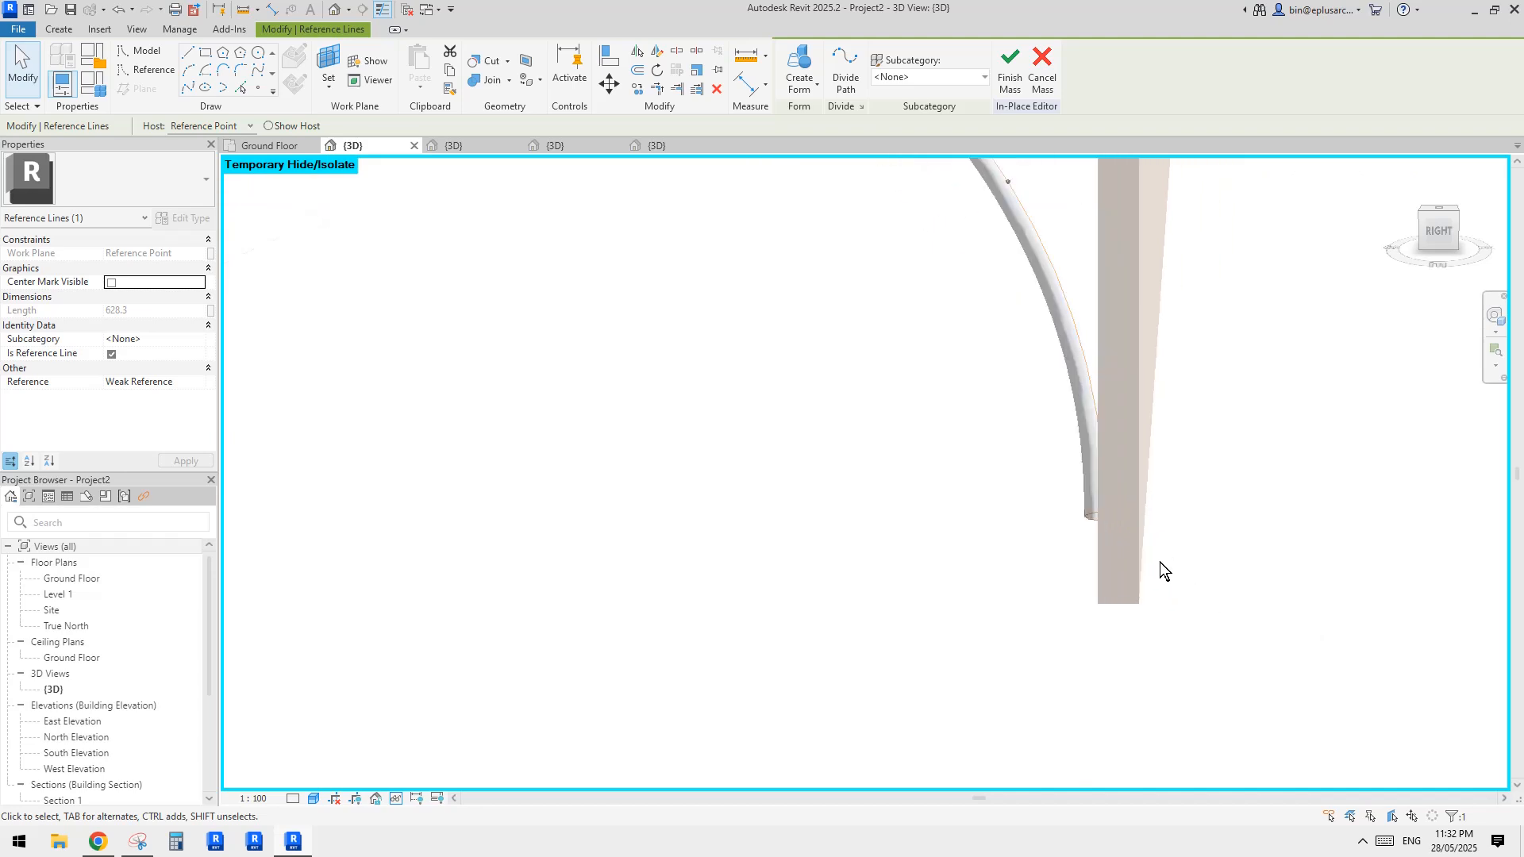
scroll(1092, 526, up, 2)
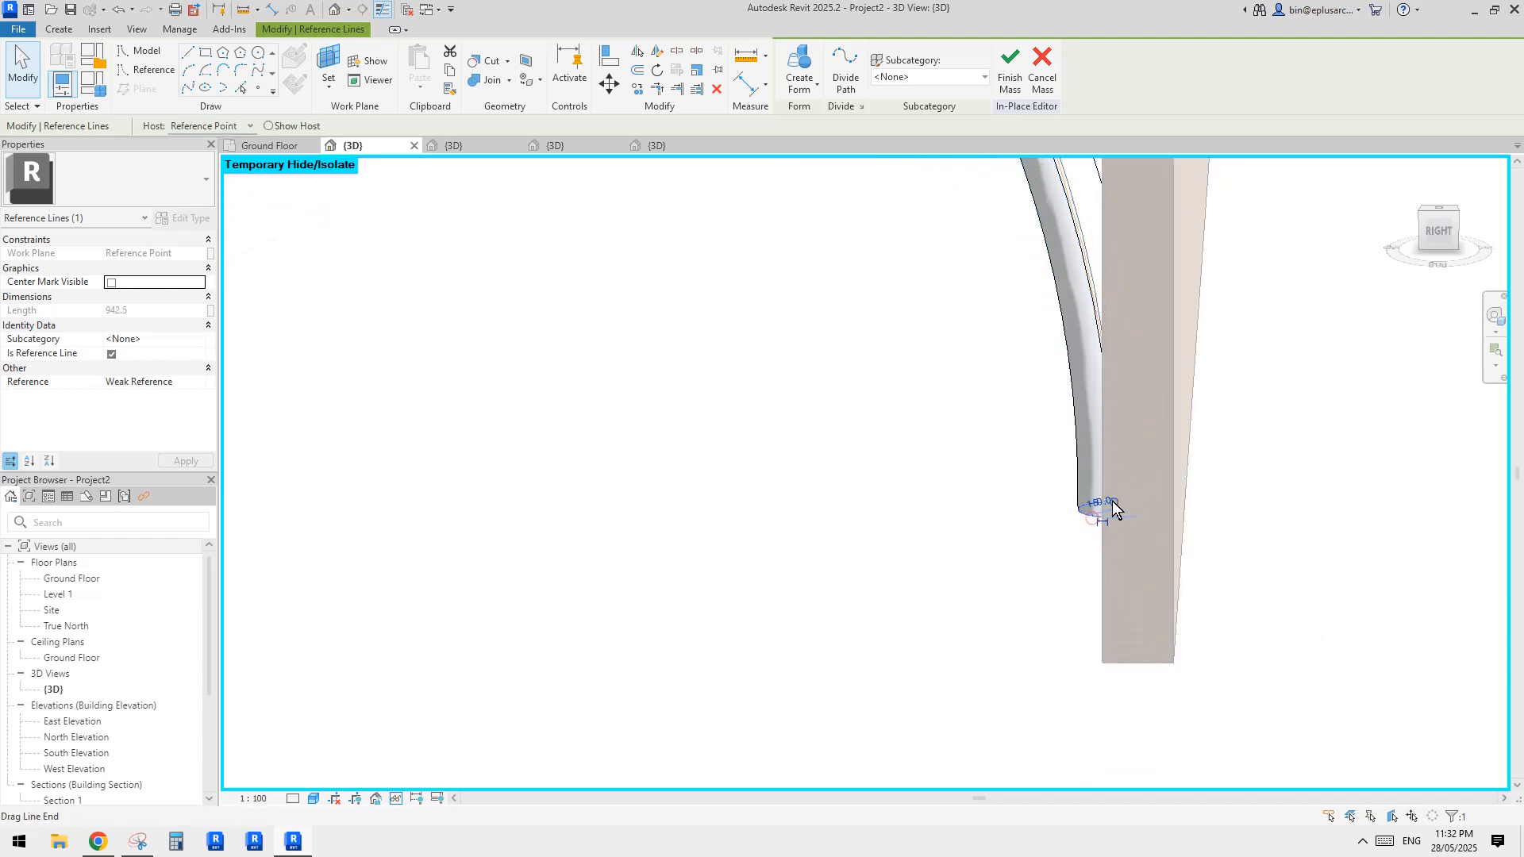
click(1092, 520)
click(1112, 498)
text(100)
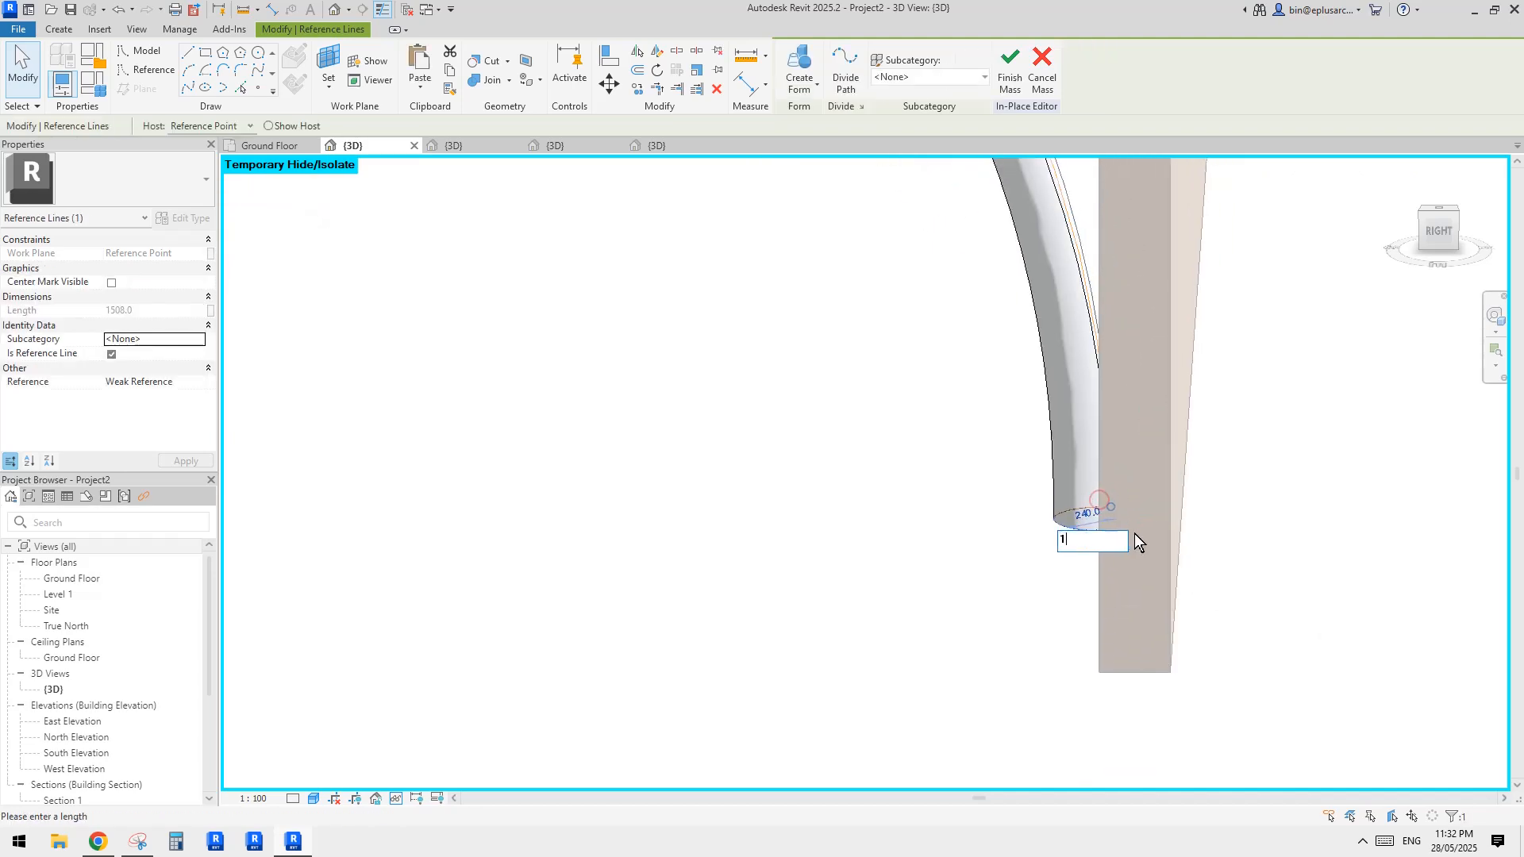
key(Return)
key(Escape)
- Try to assign the Finish material to the arched tube by choosing it from the project's material library
scroll(861, 544, down, 6)
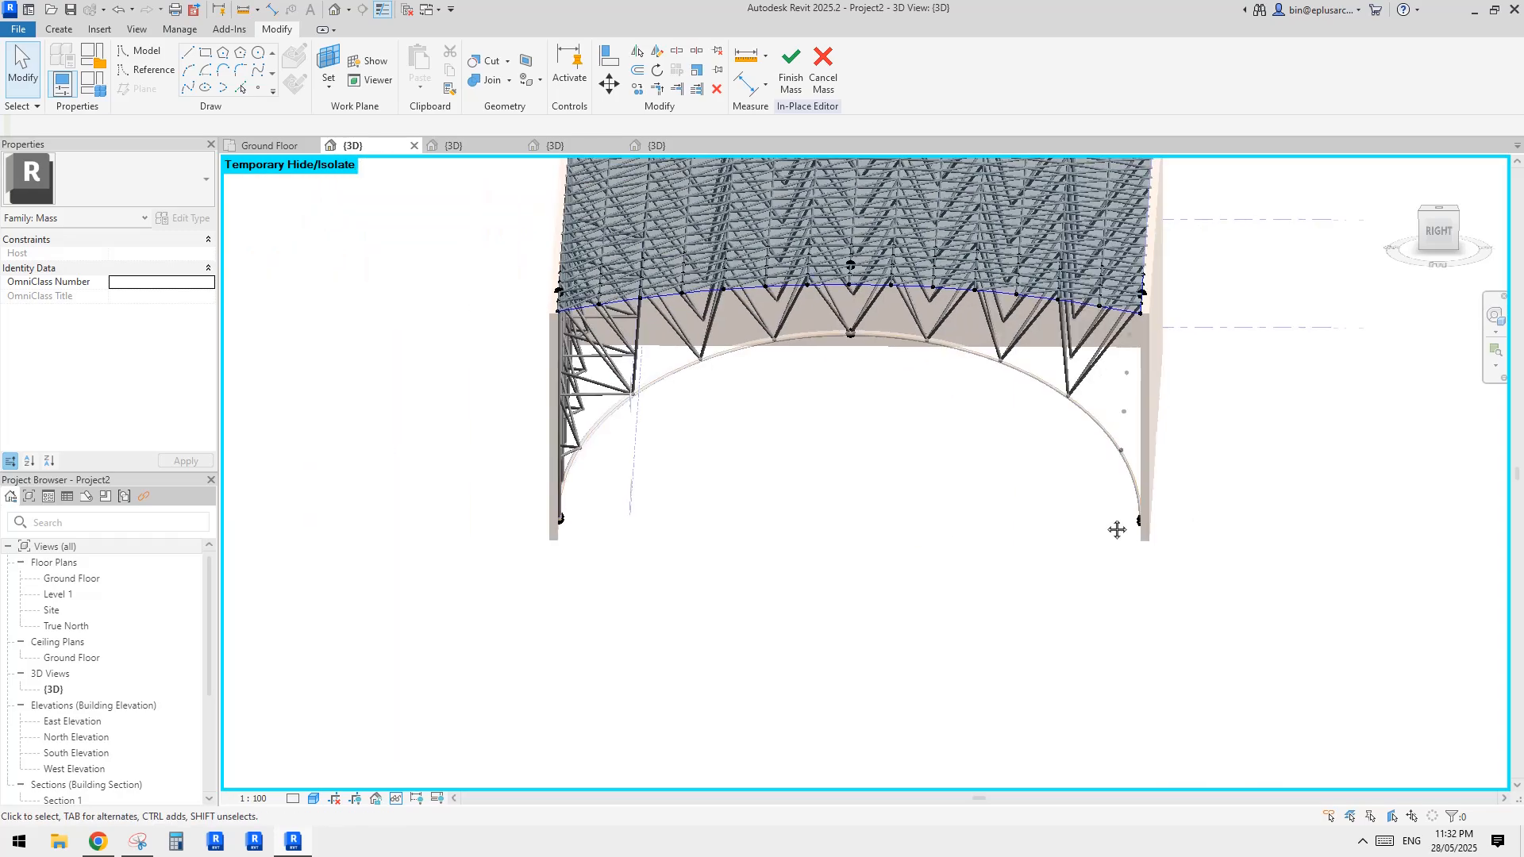
scroll(714, 381, up, 3)
click(740, 370)
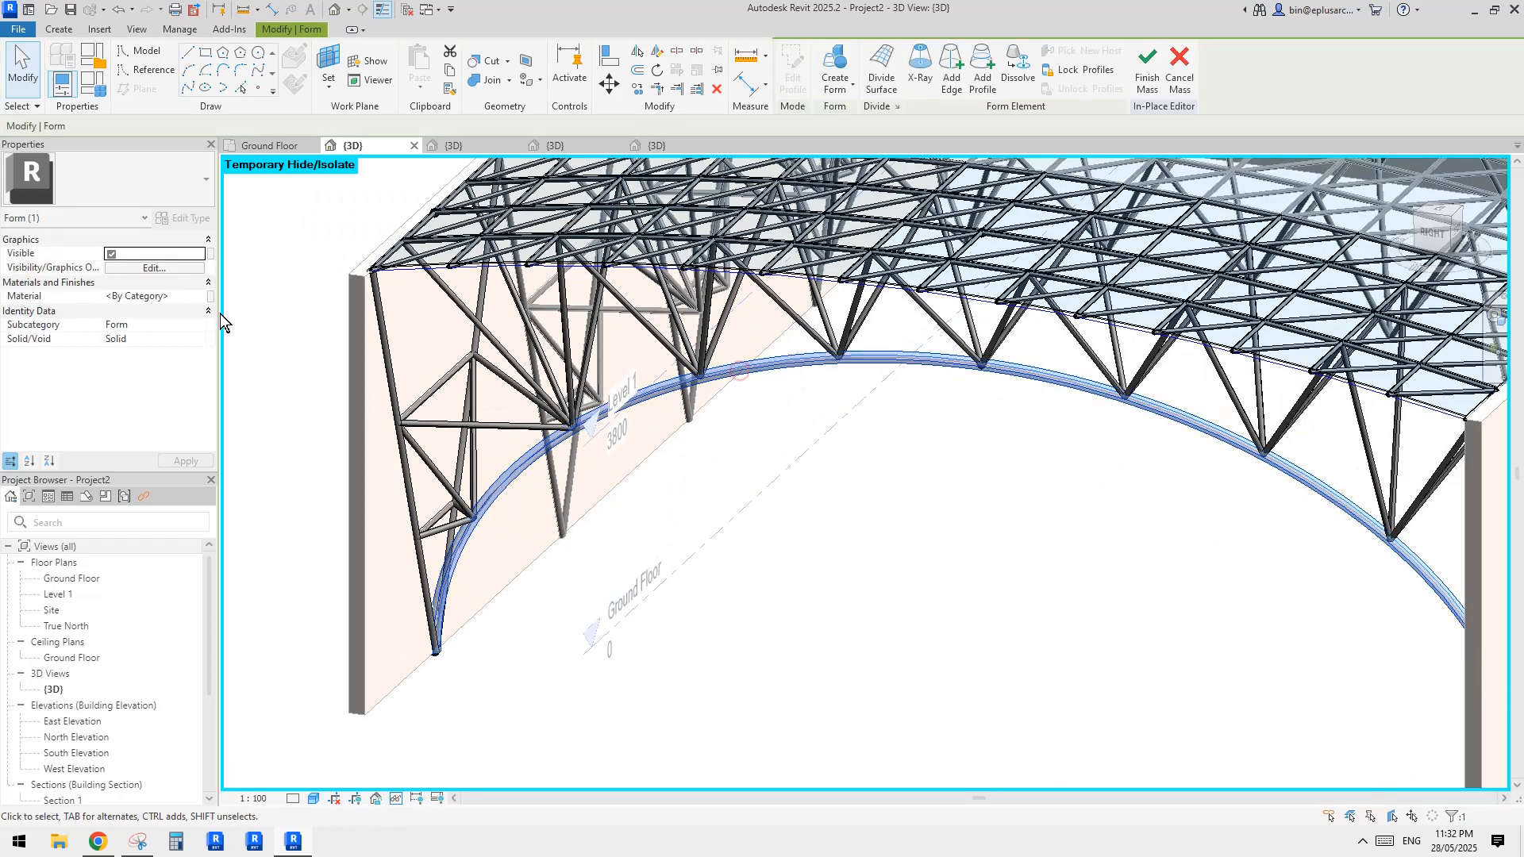
click(197, 301)
click(200, 297)
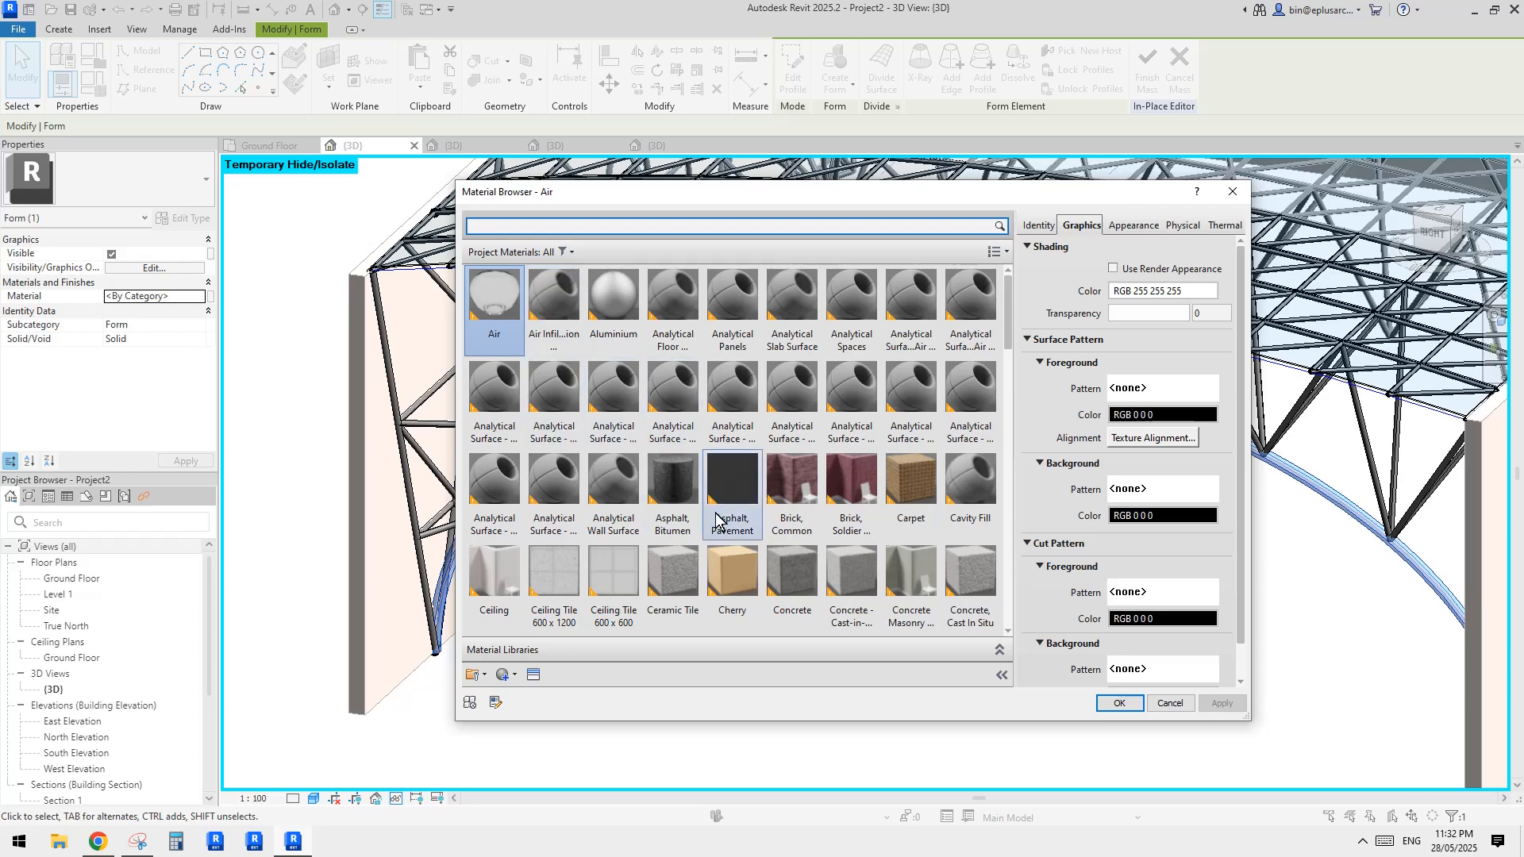
scroll(635, 548, down, 10)
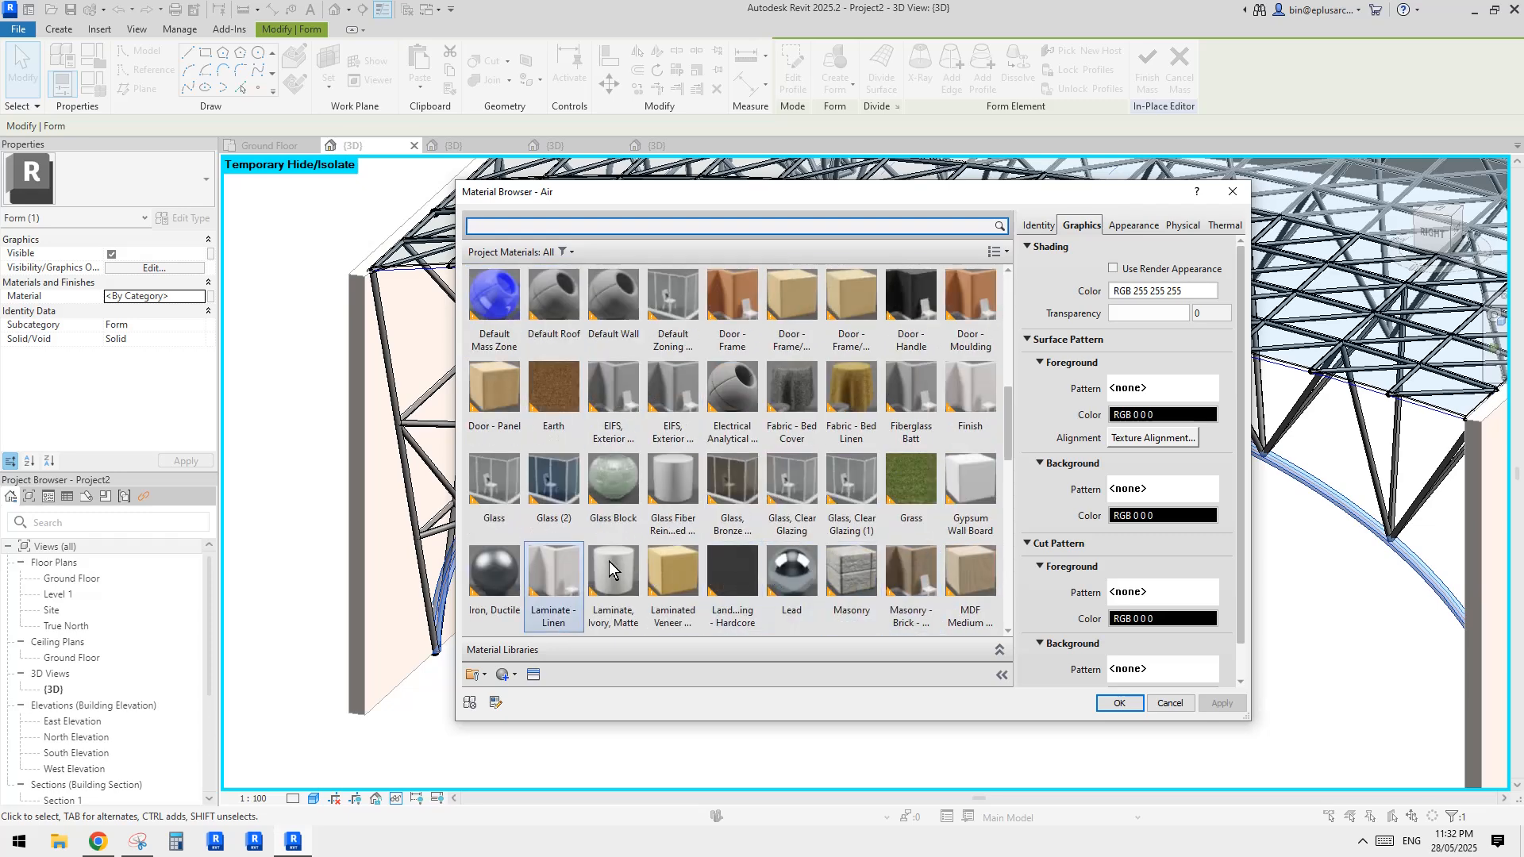
scroll(794, 524, down, 3)
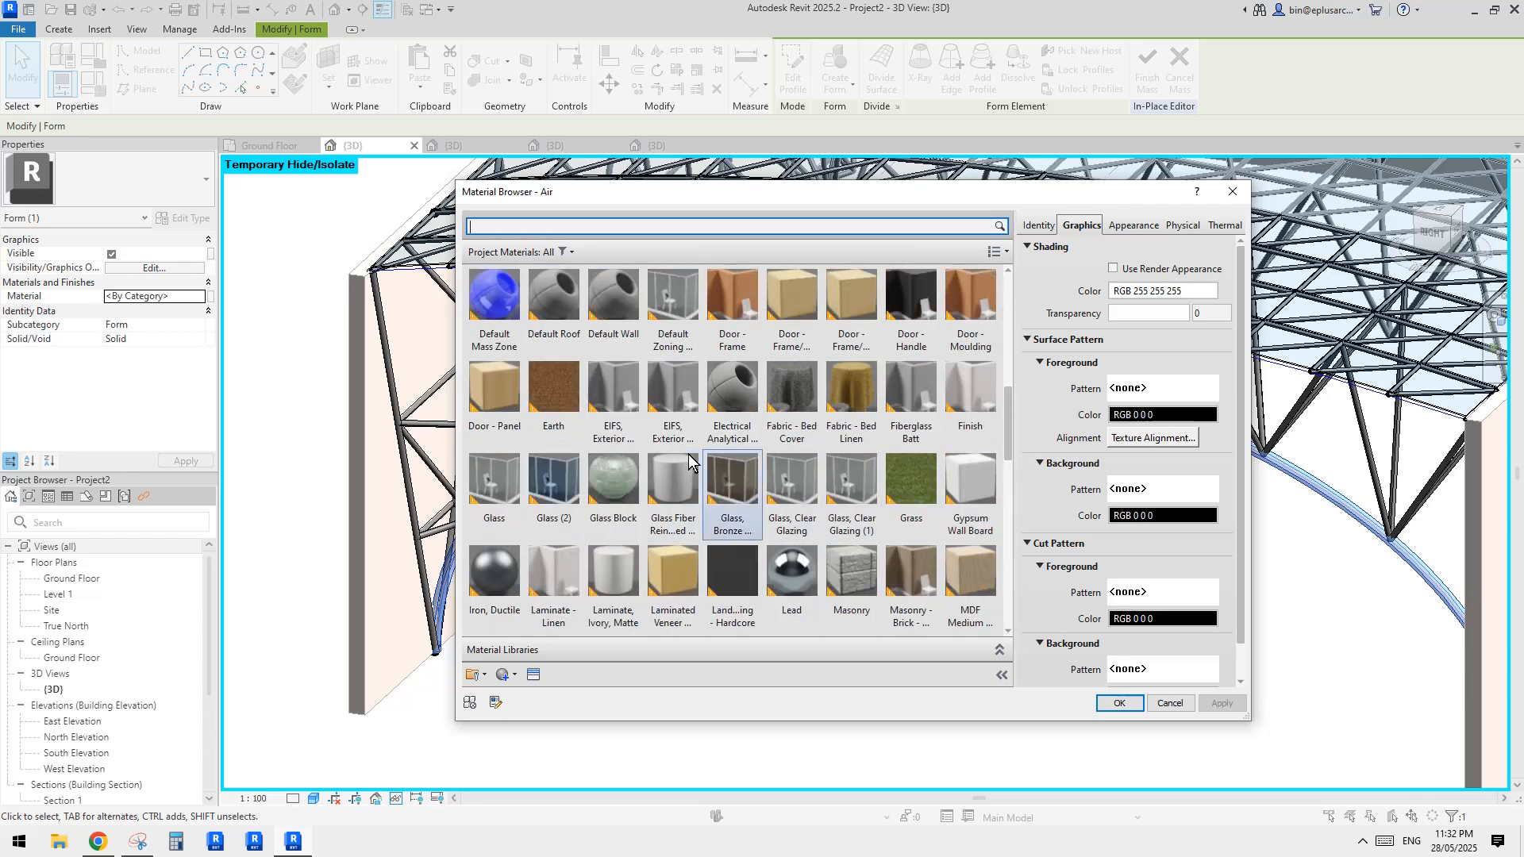
double_click(965, 417)
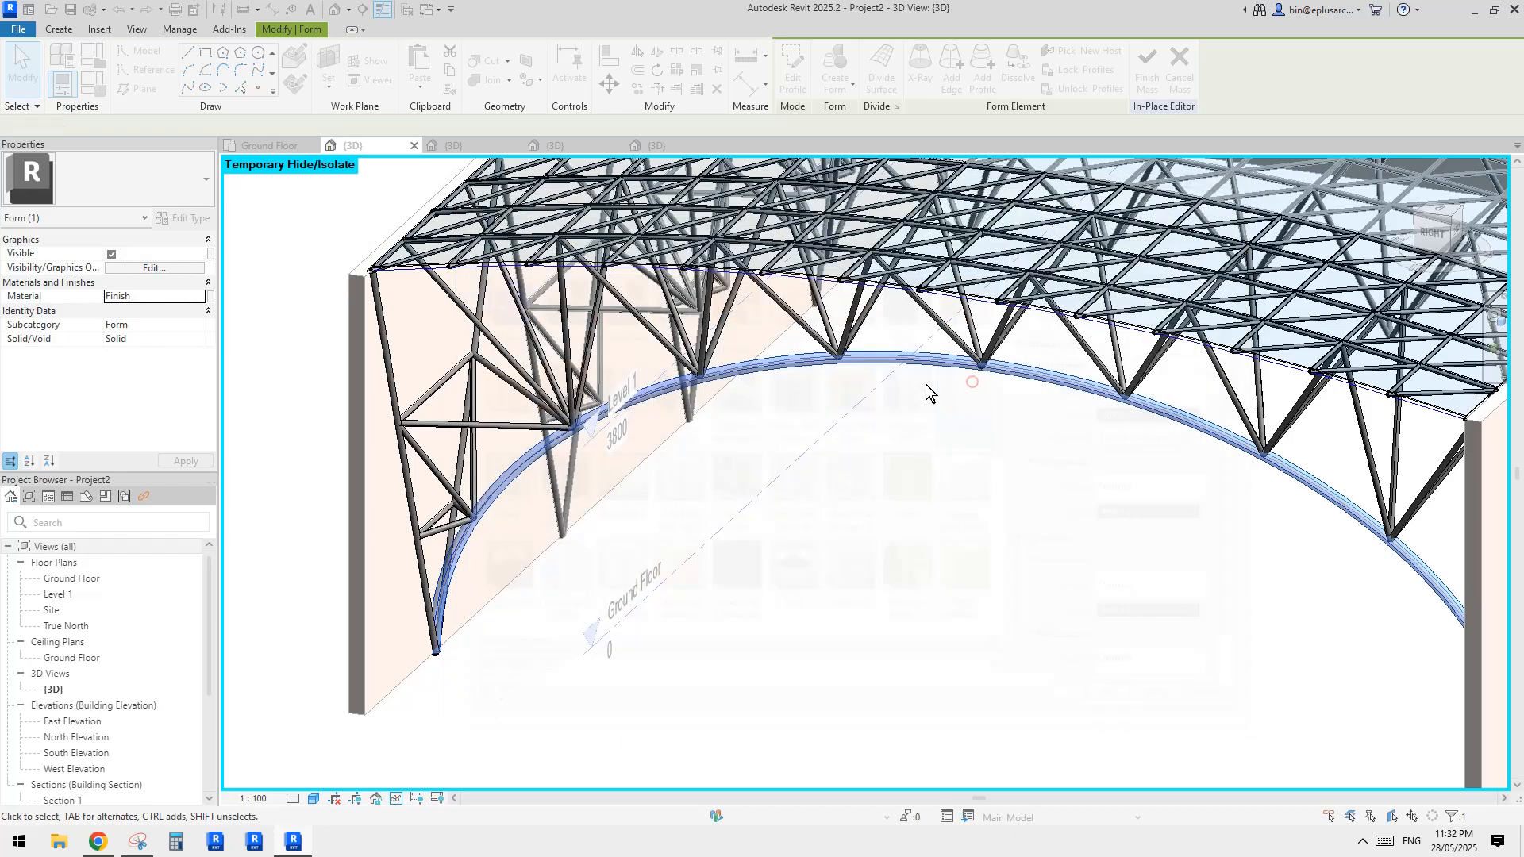
key(Escape)
- Set the arched tube form's material to Finish by entering its name directly
mouse_move(732, 413)
shift+middle_down()
mouse_move(748, 431)
mouse_move(717, 427)
shift+middle_up()
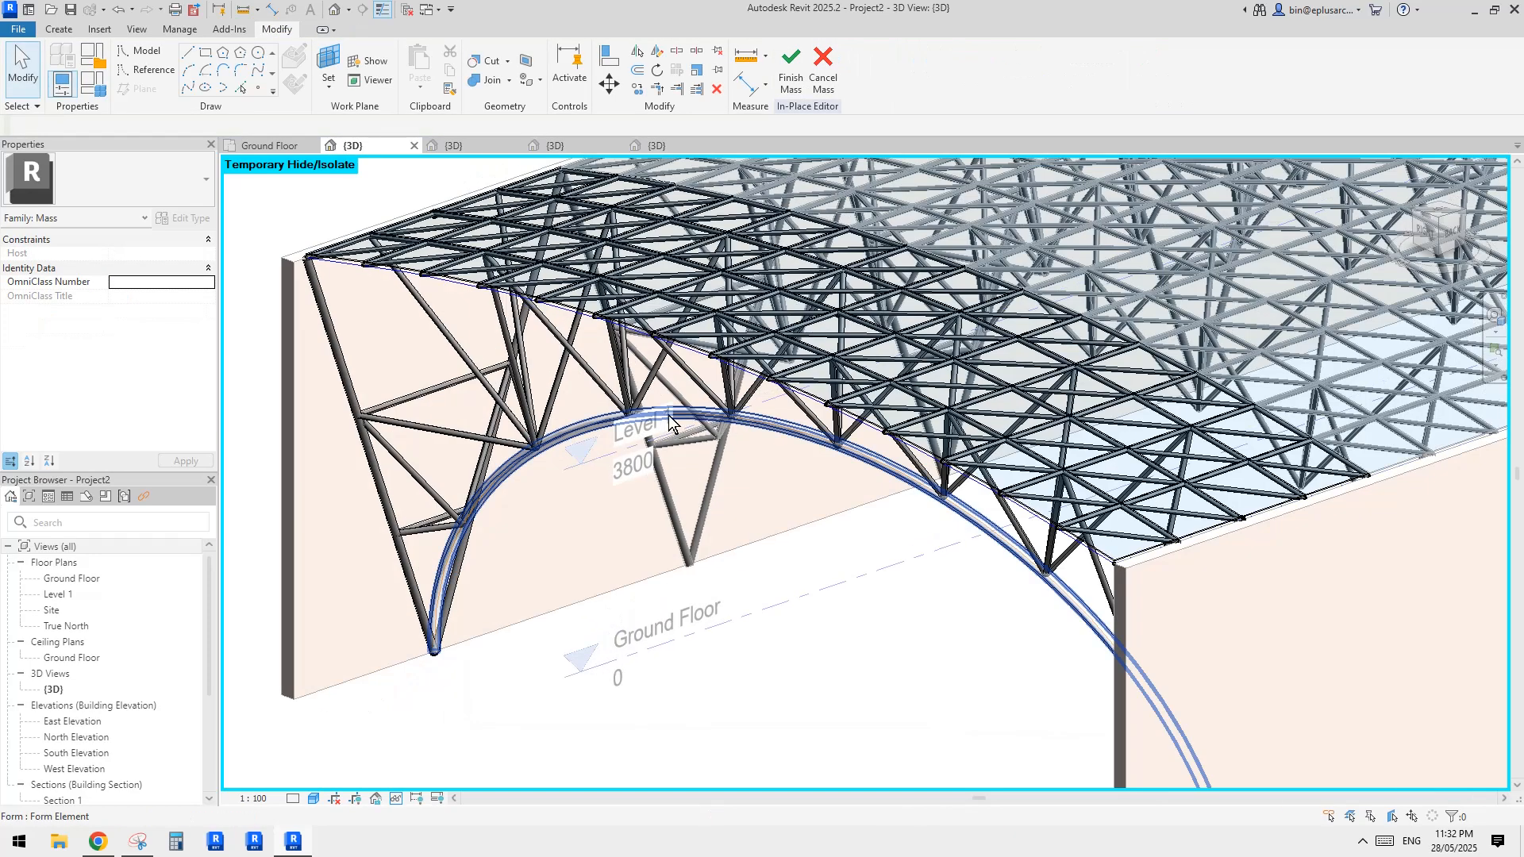
click(587, 431)
scroll(590, 419, up, 2)
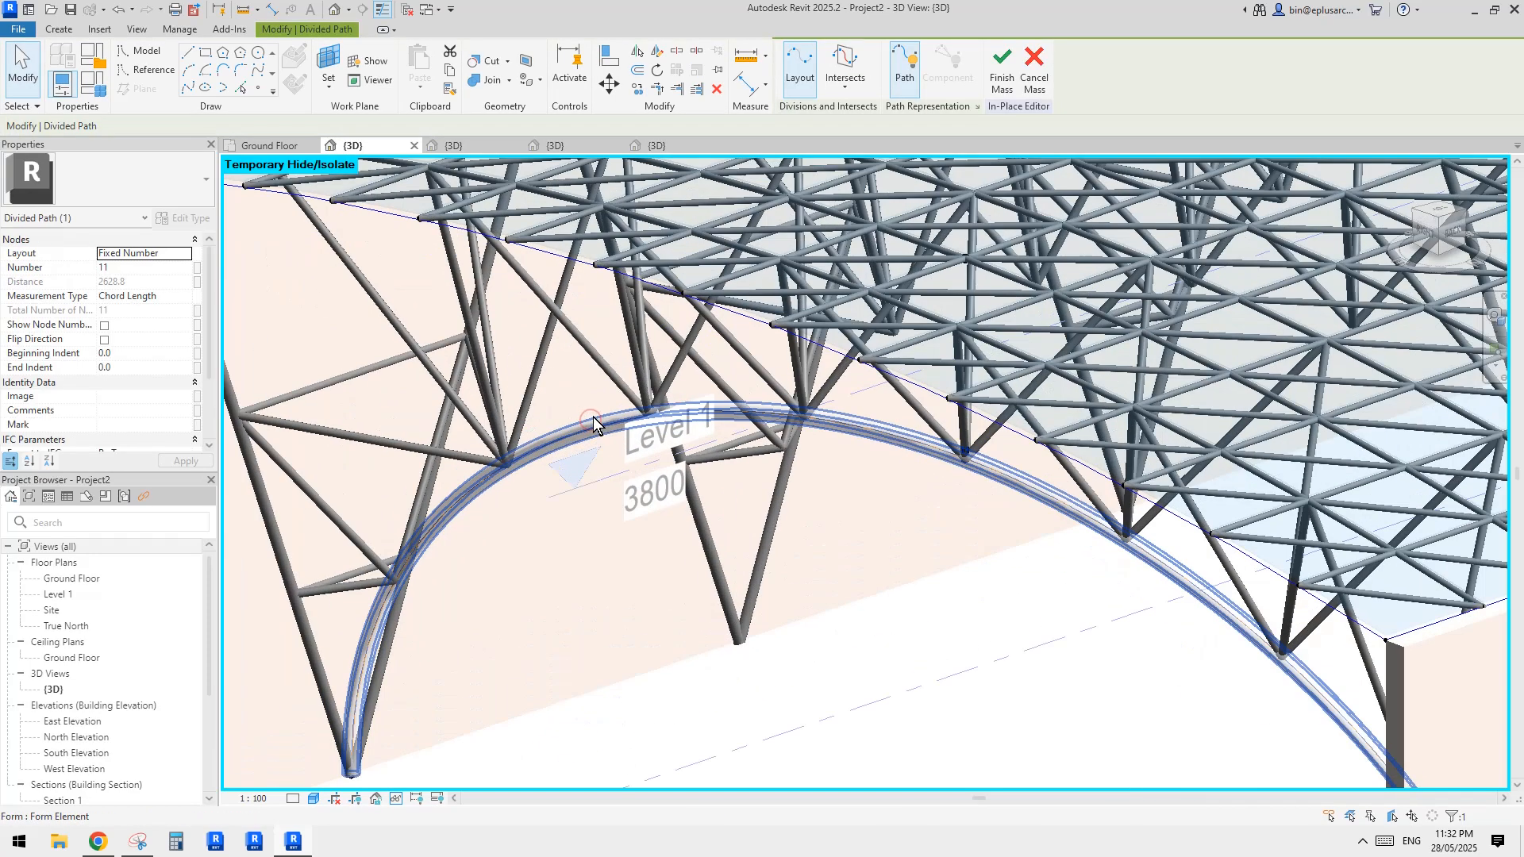
click(593, 418)
click(189, 299)
text(fi)
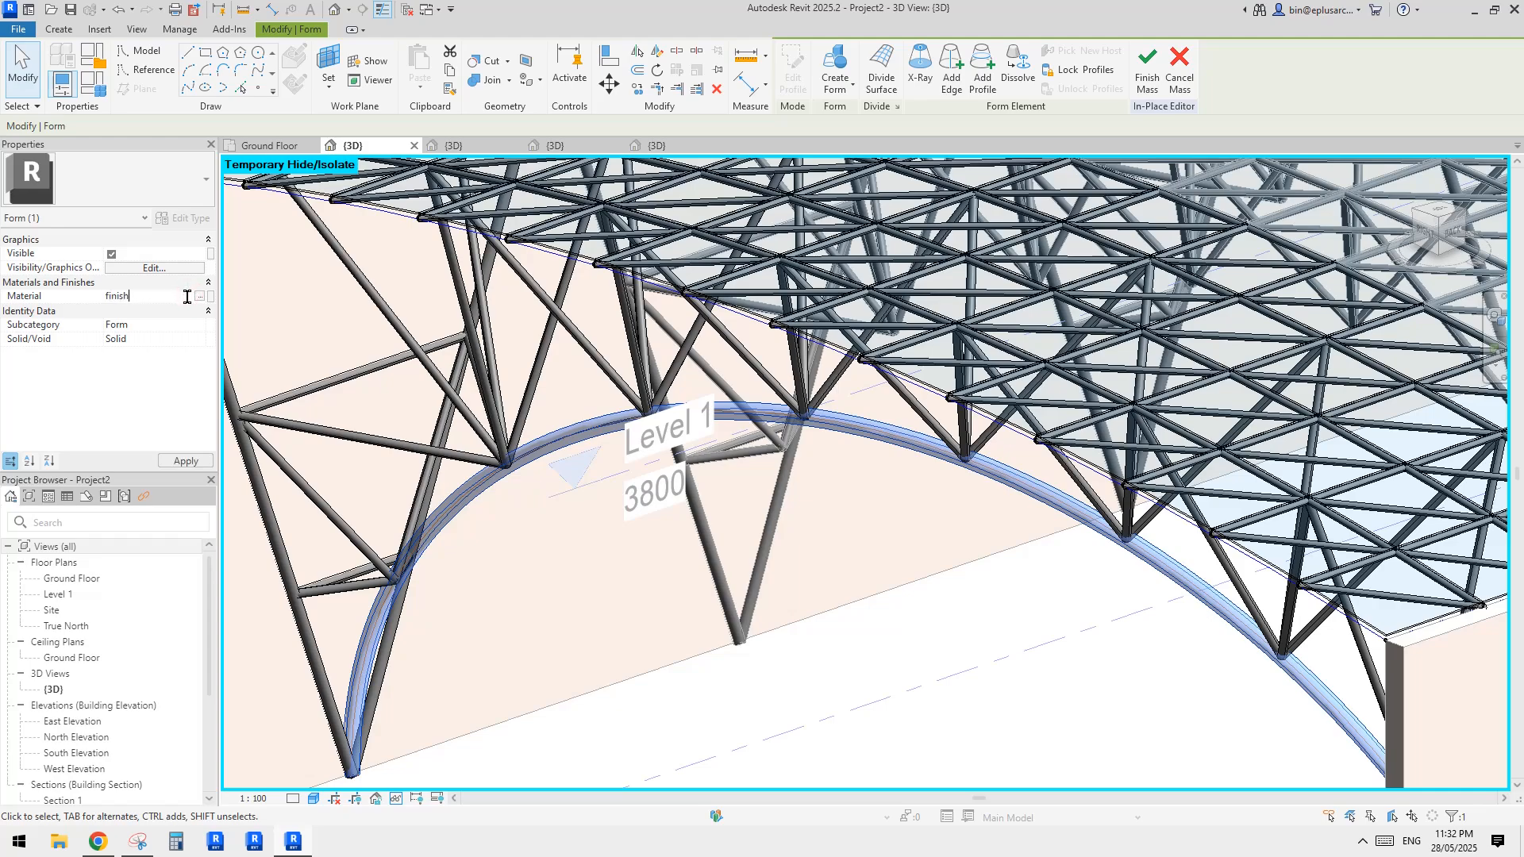
text(nish)
key(Return)
key(Escape)
scroll(662, 273, down, 3)
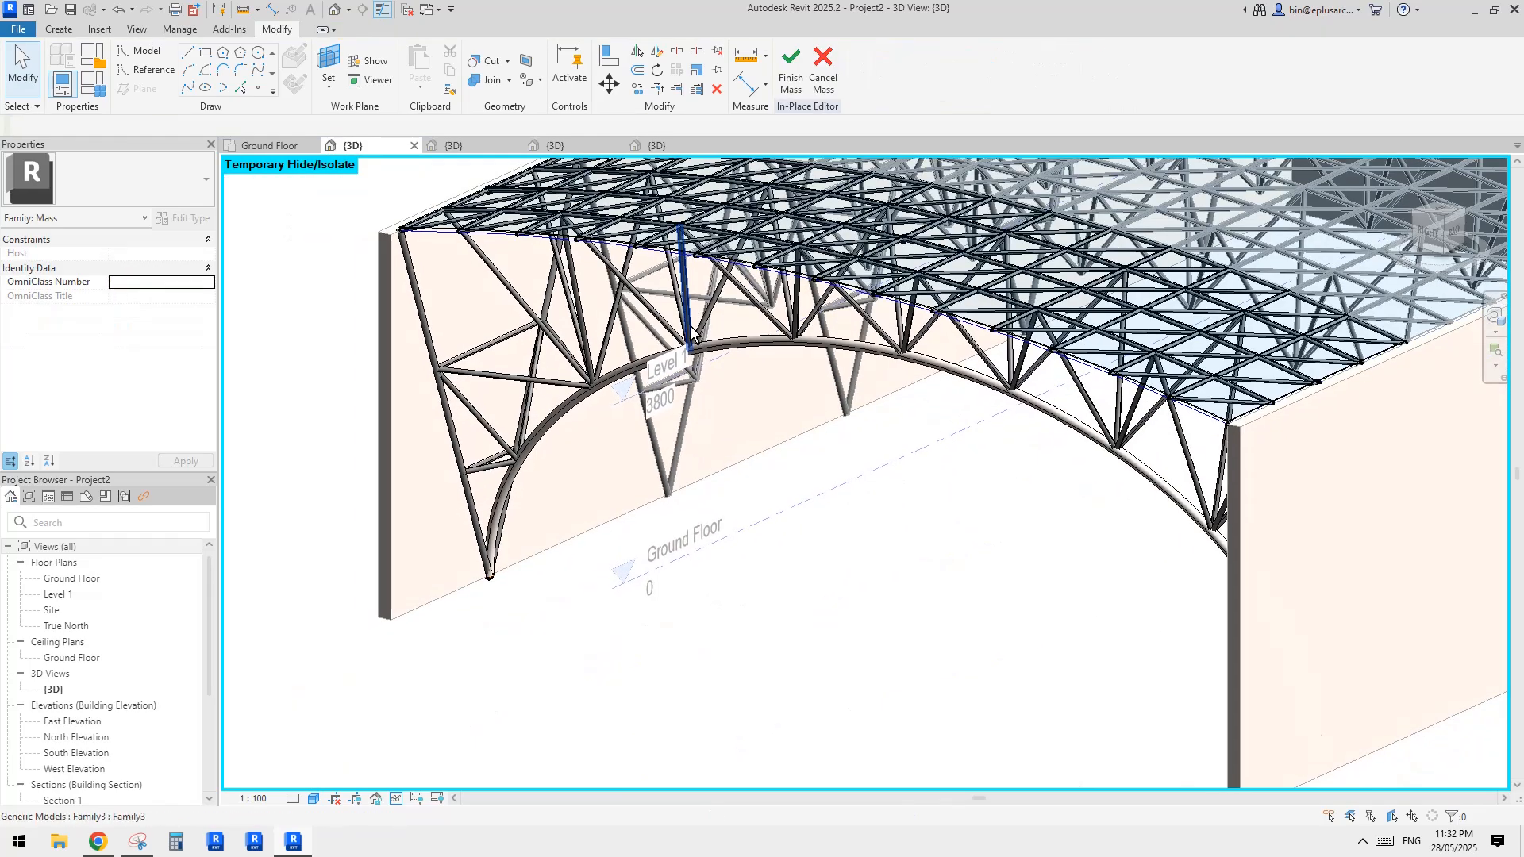
- Open the family of a diagonal truss strut just above the arched tube for editing
scroll(600, 327, up, 2)
click(603, 322)
scroll(662, 359, up, 1)
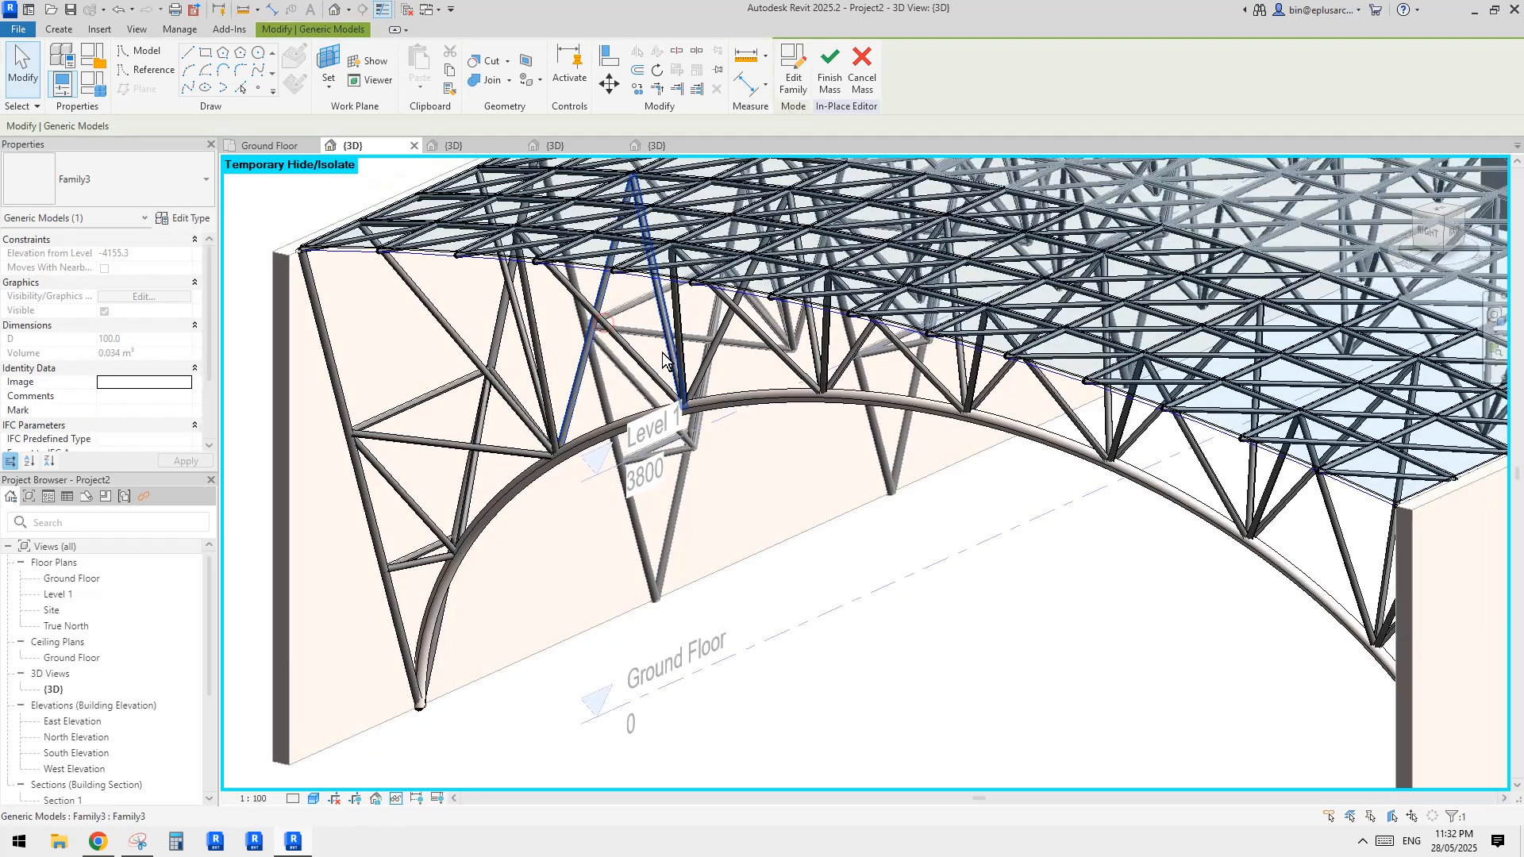
key(Escape)
click(588, 344)
middle_drag(670, 354, 665, 362)
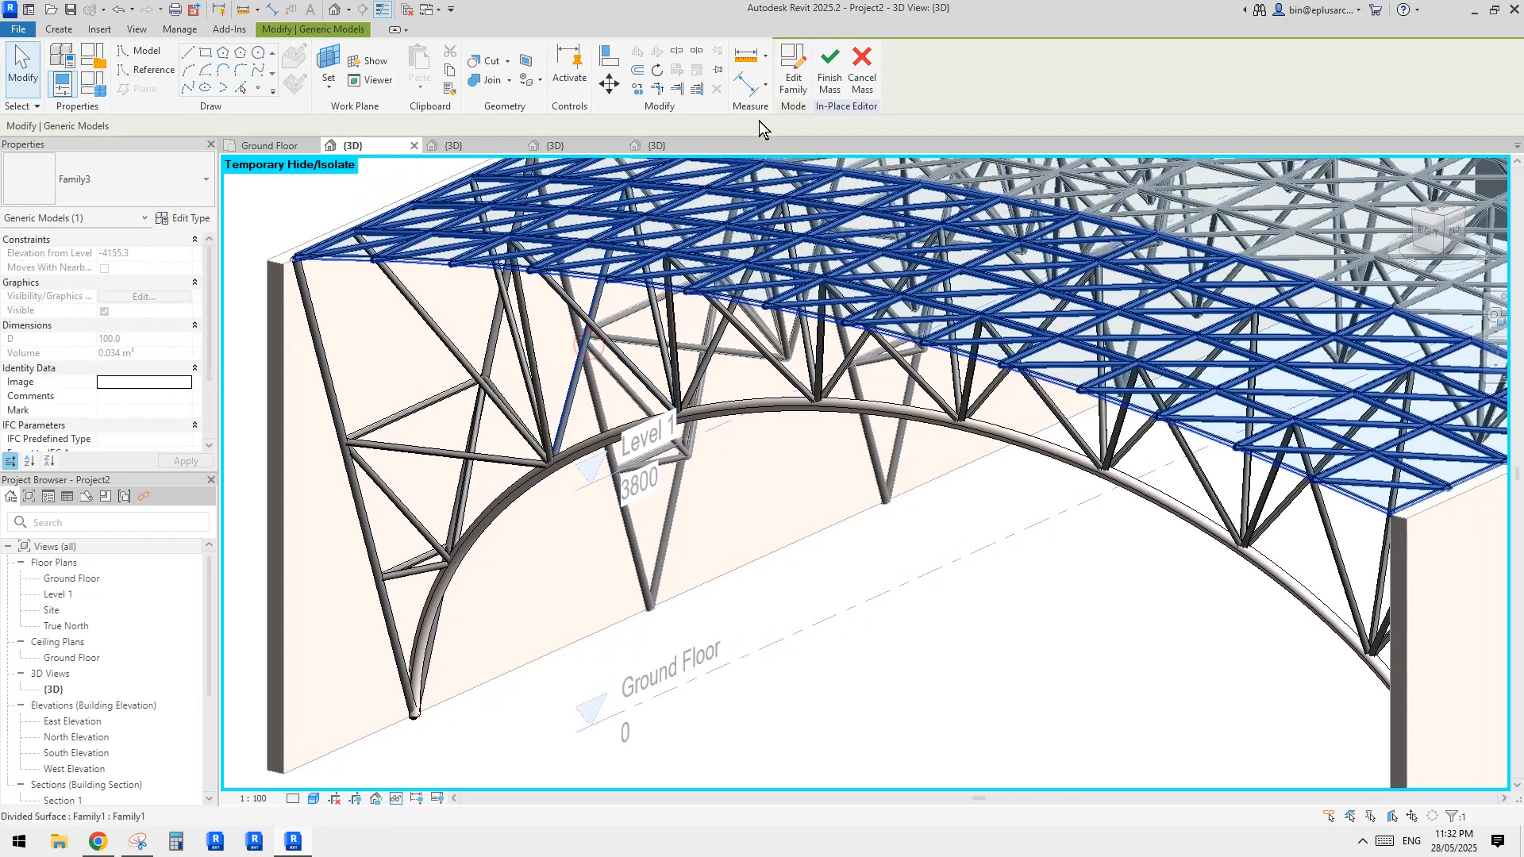
click(793, 67)
- Try to set the strut form's material to finish by name within its family
click(927, 449)
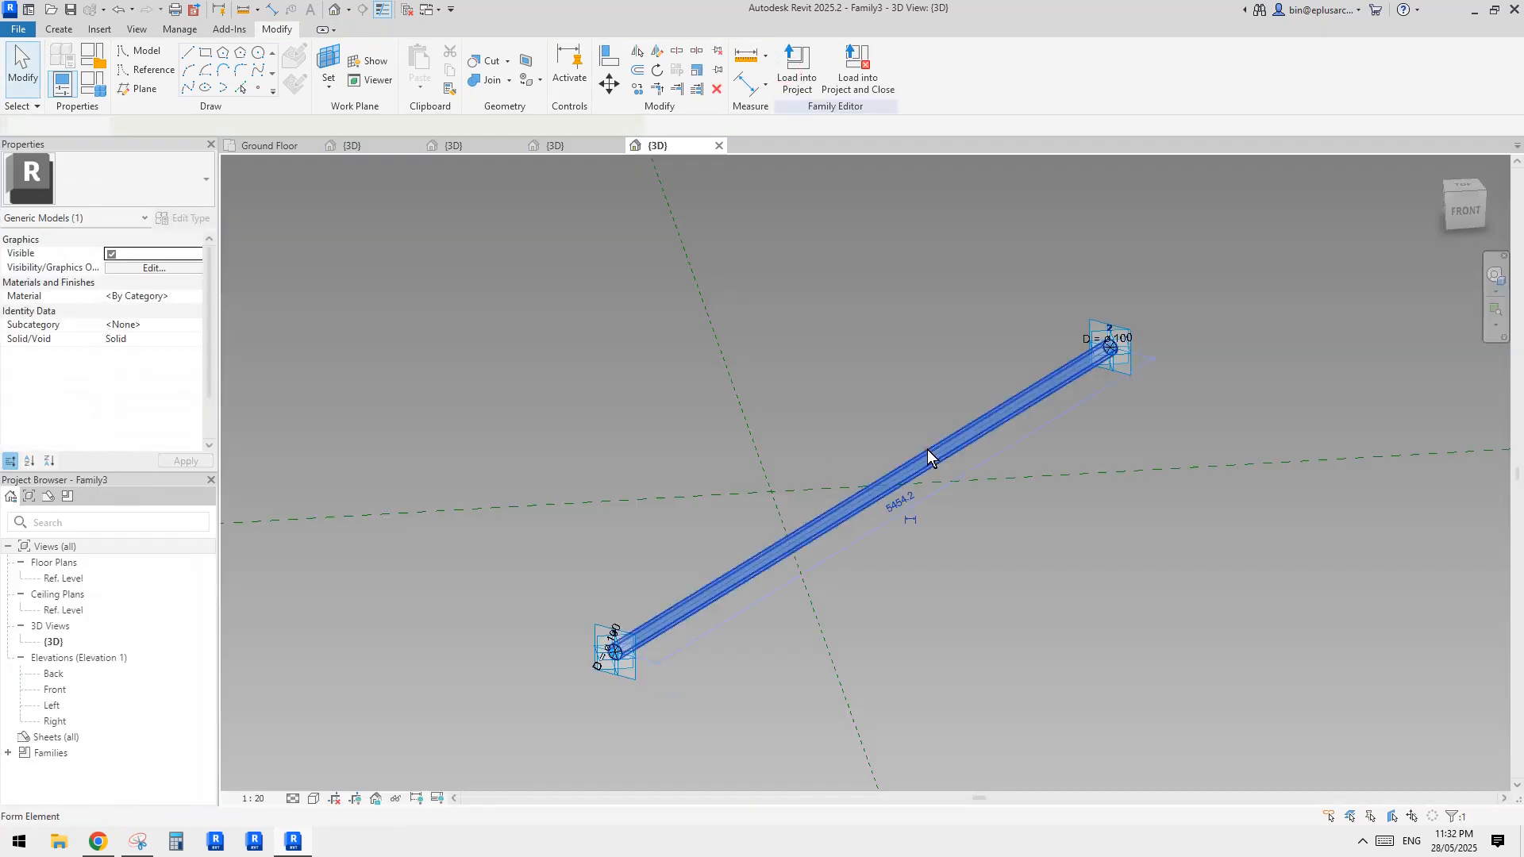
click(181, 299)
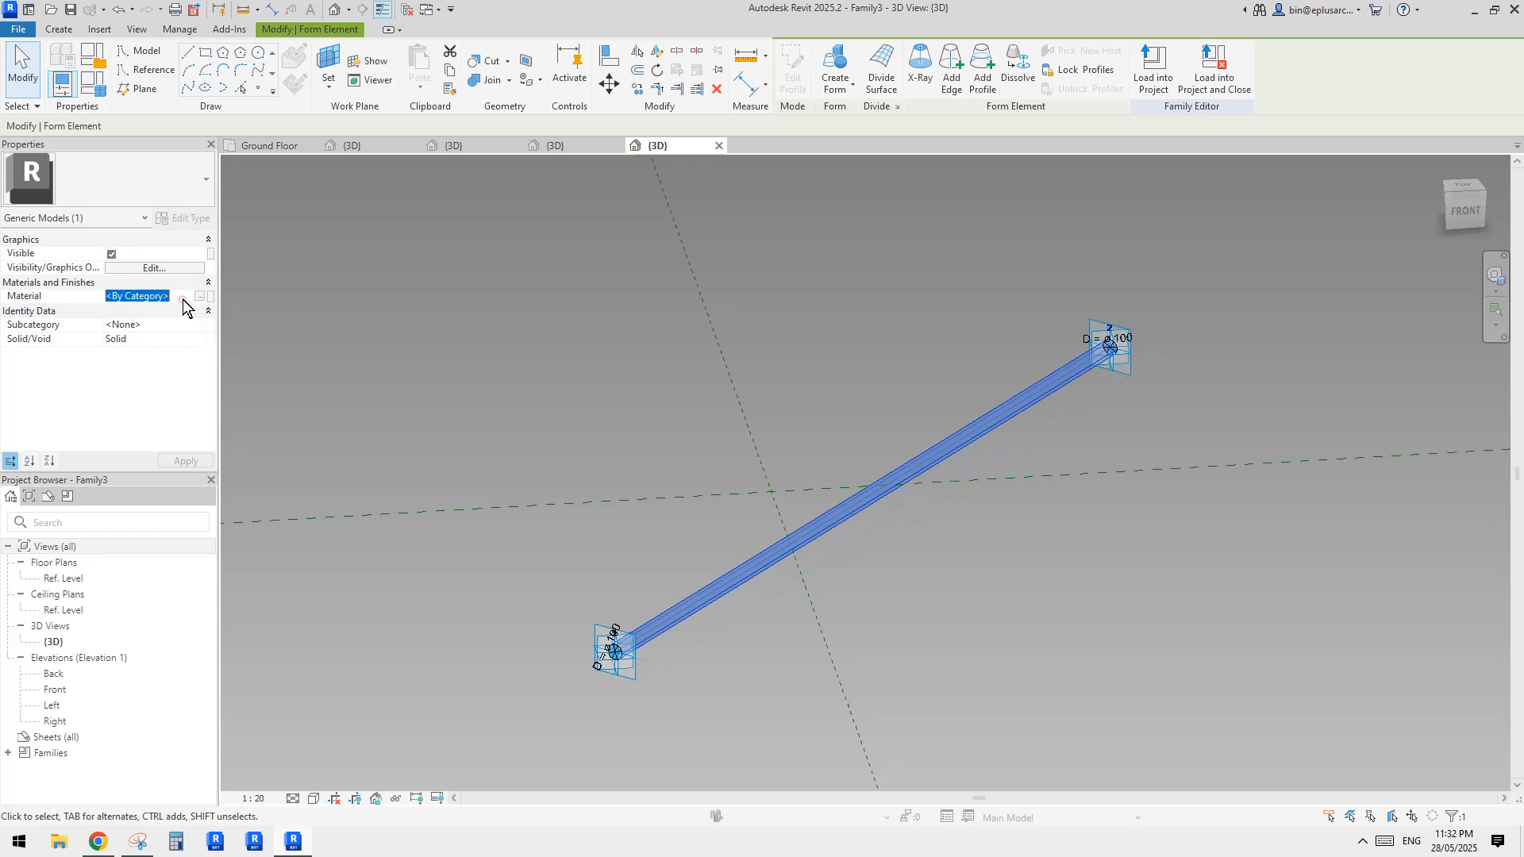
text(finish)
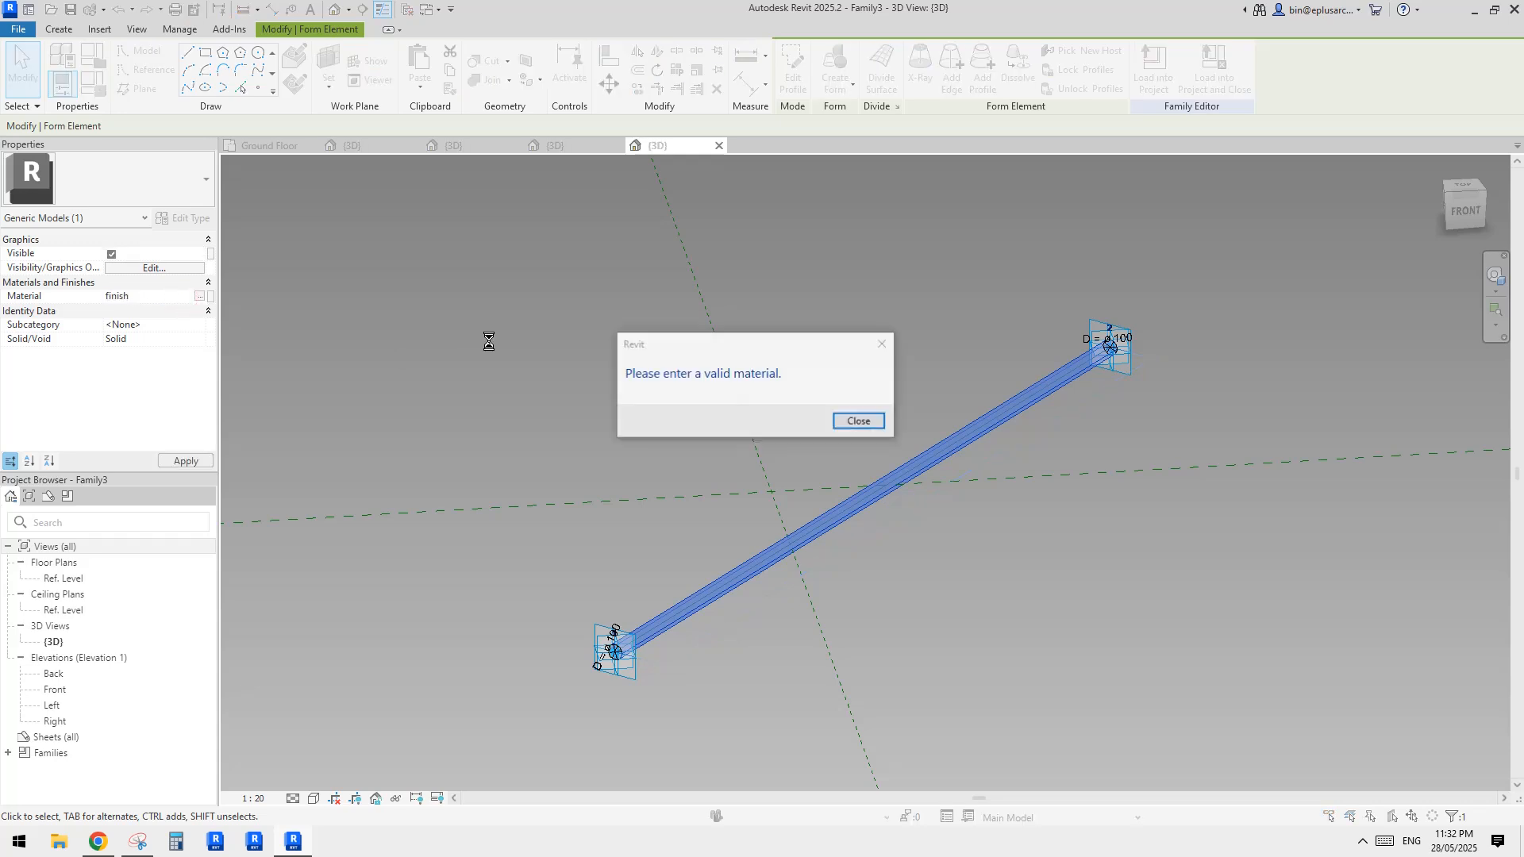
click(865, 418)
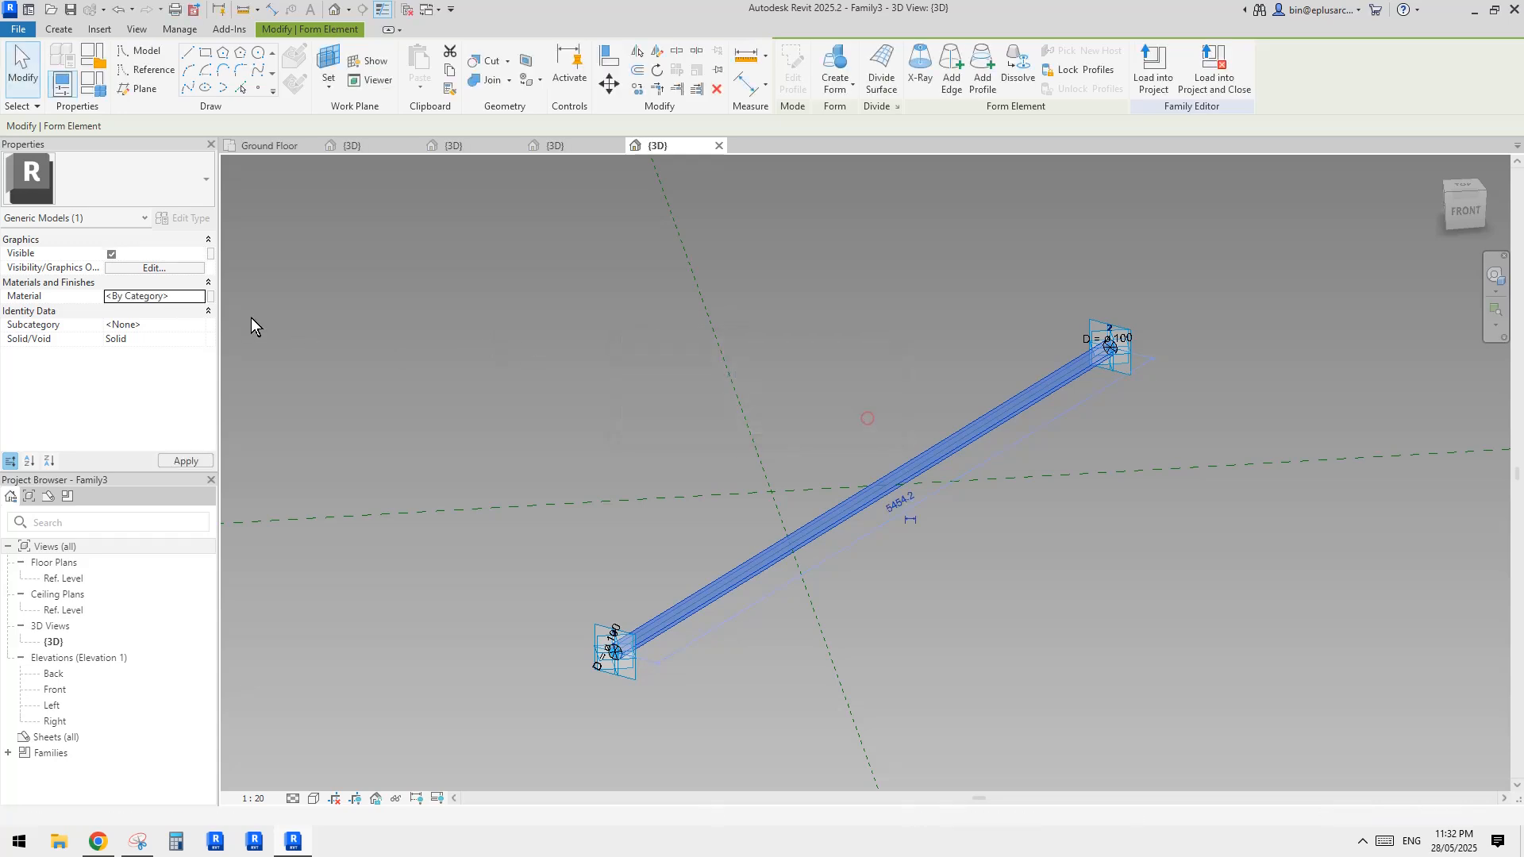
- Create a new material named Finish in the strut's family and assign it to the strut form
click(210, 297)
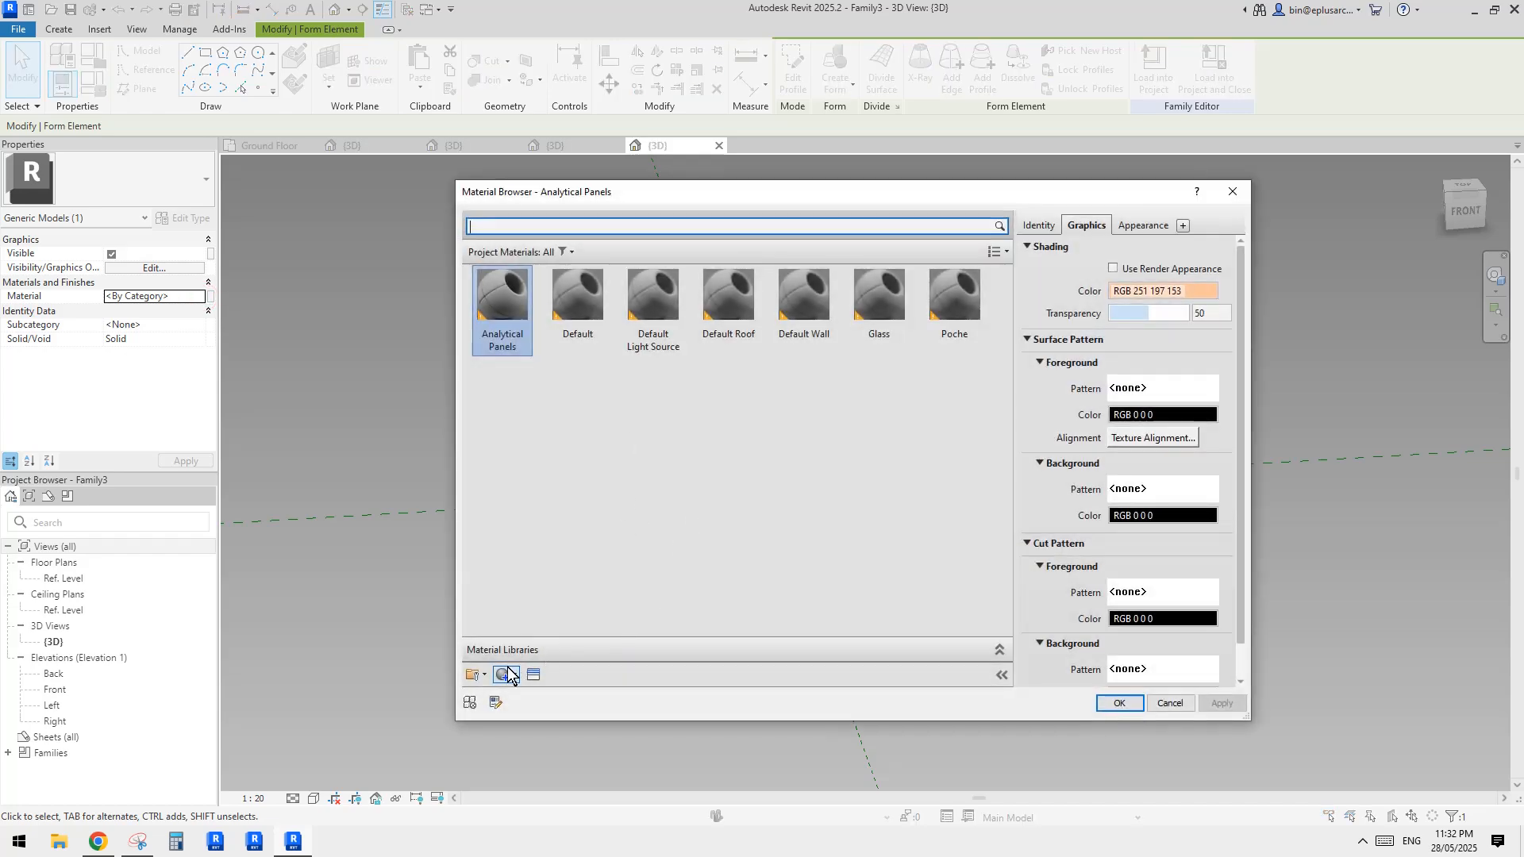
click(509, 677)
click(551, 627)
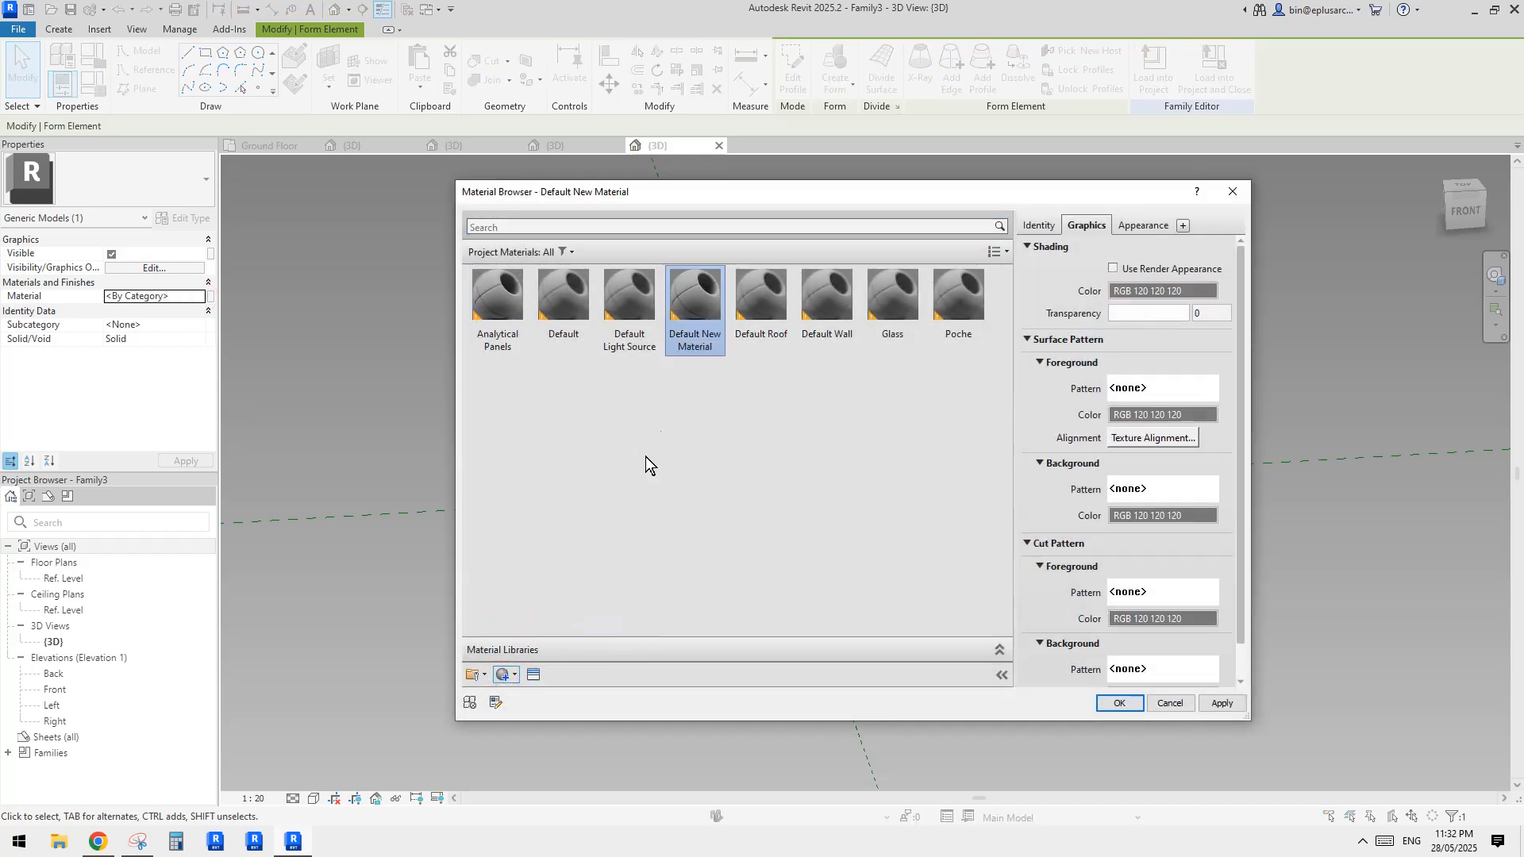
right_click(697, 341)
click(760, 397)
text(f)
text(inish)
click(733, 395)
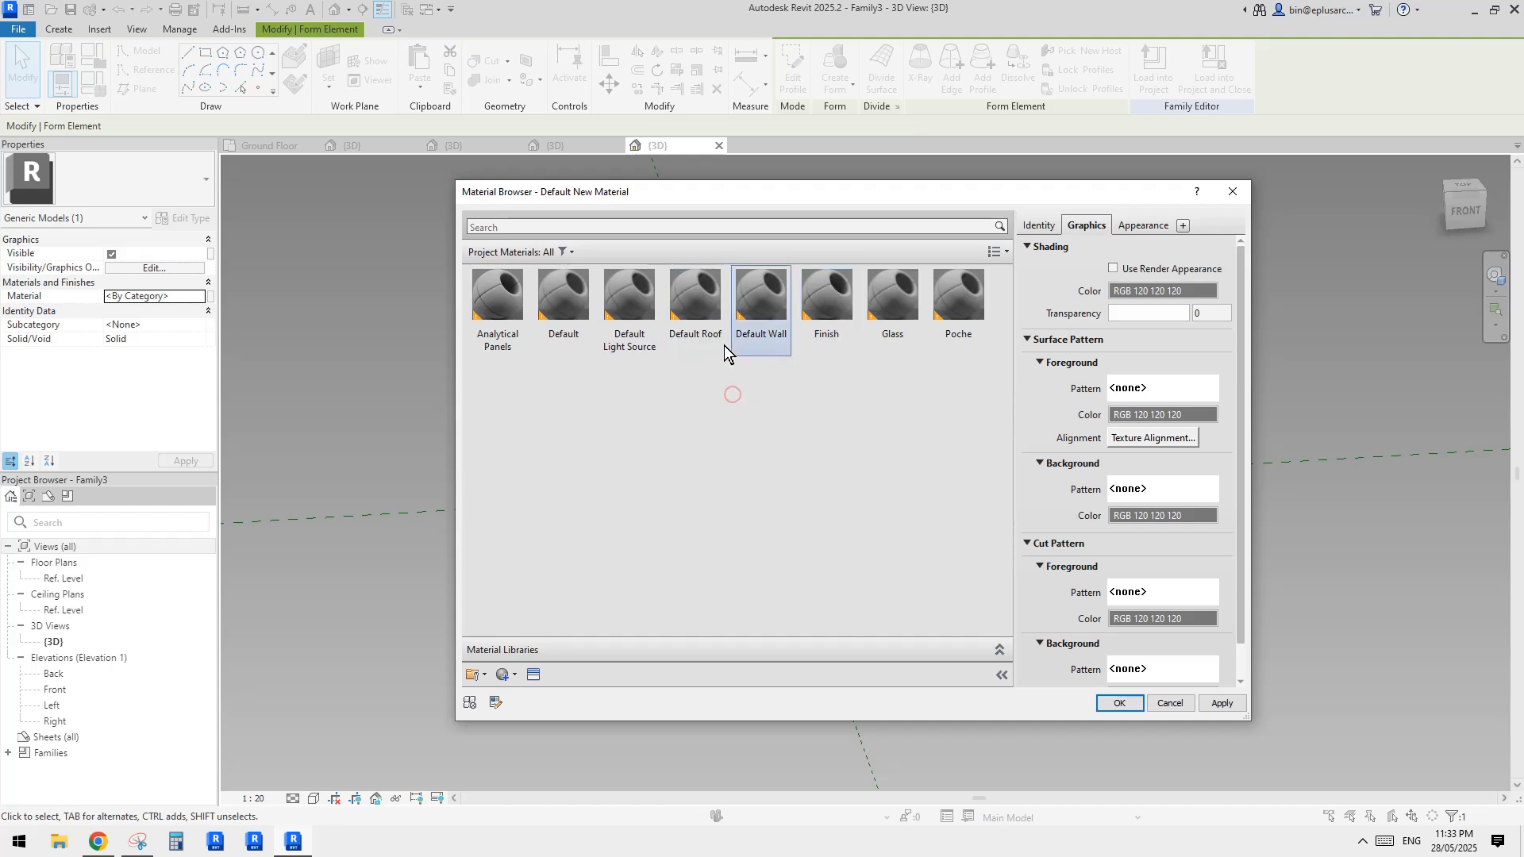
click(823, 316)
click(1114, 702)
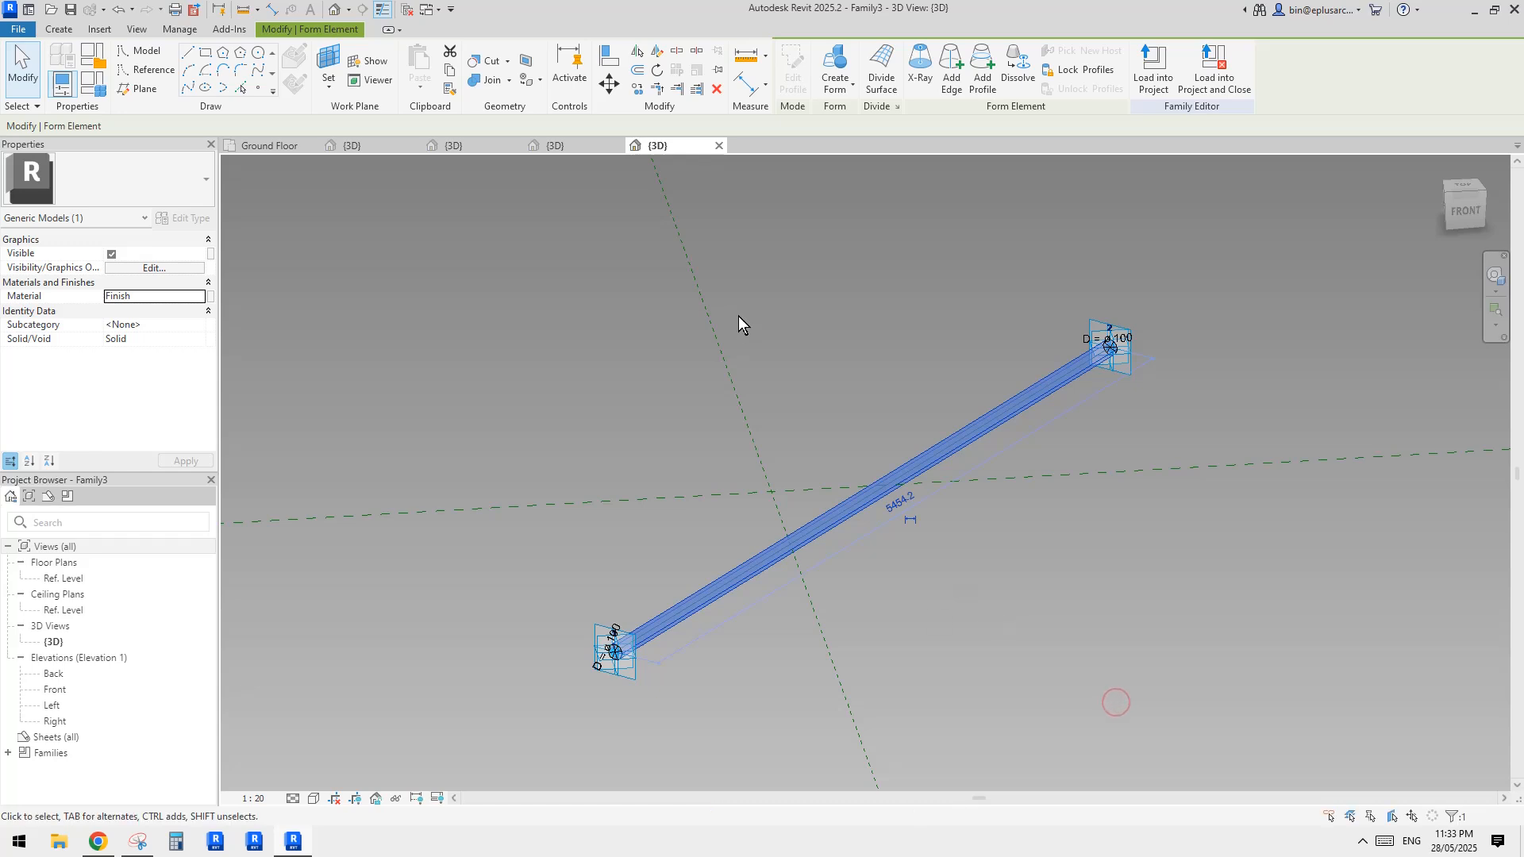
- Load the edited strut family into Family1, Family2 and Project2, overwriting the existing versions
click(1153, 71)
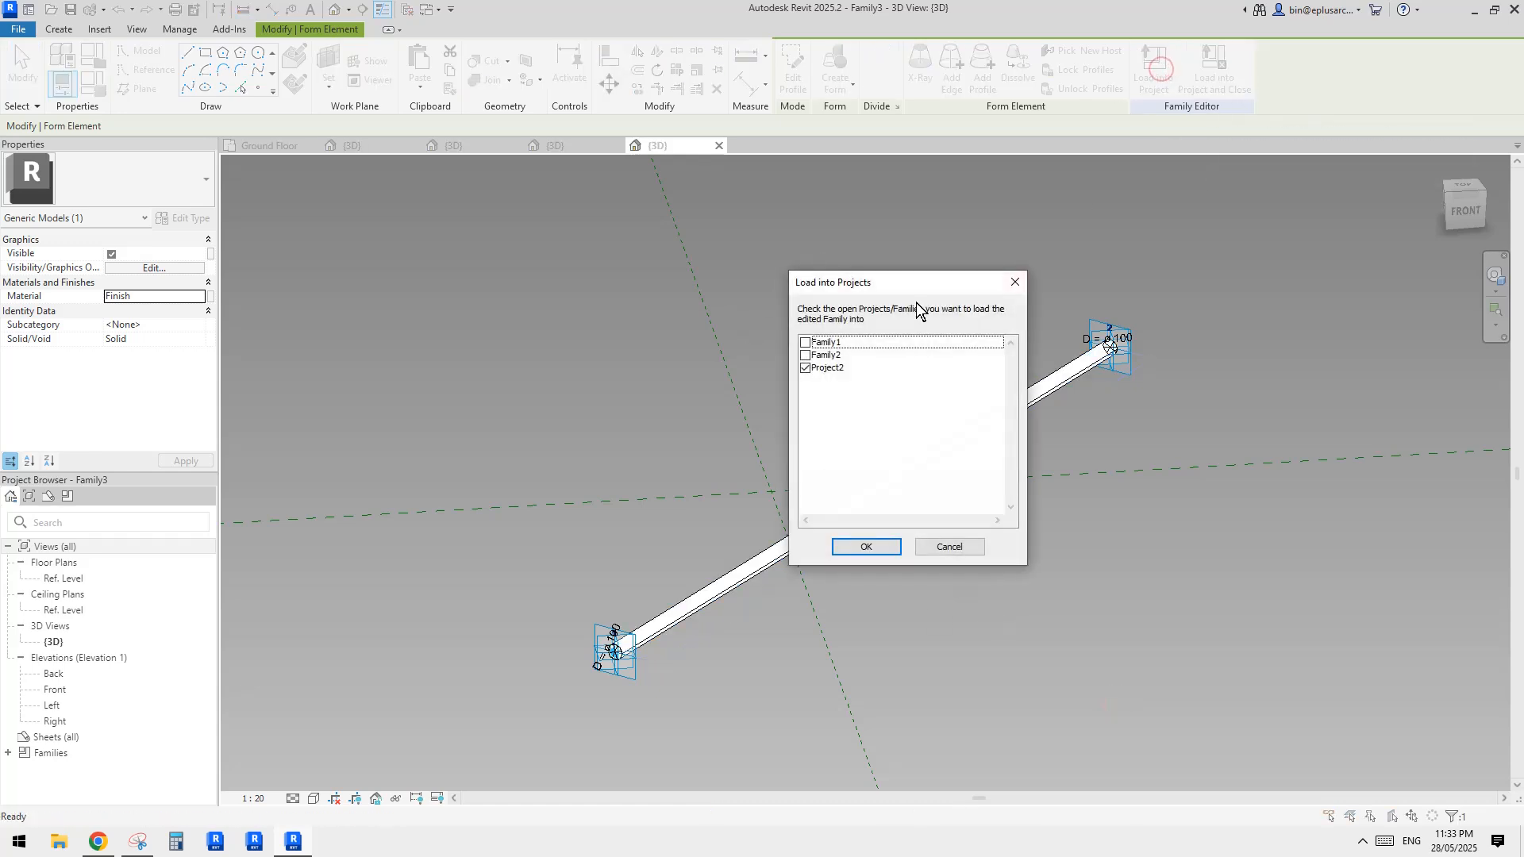
click(805, 355)
click(806, 343)
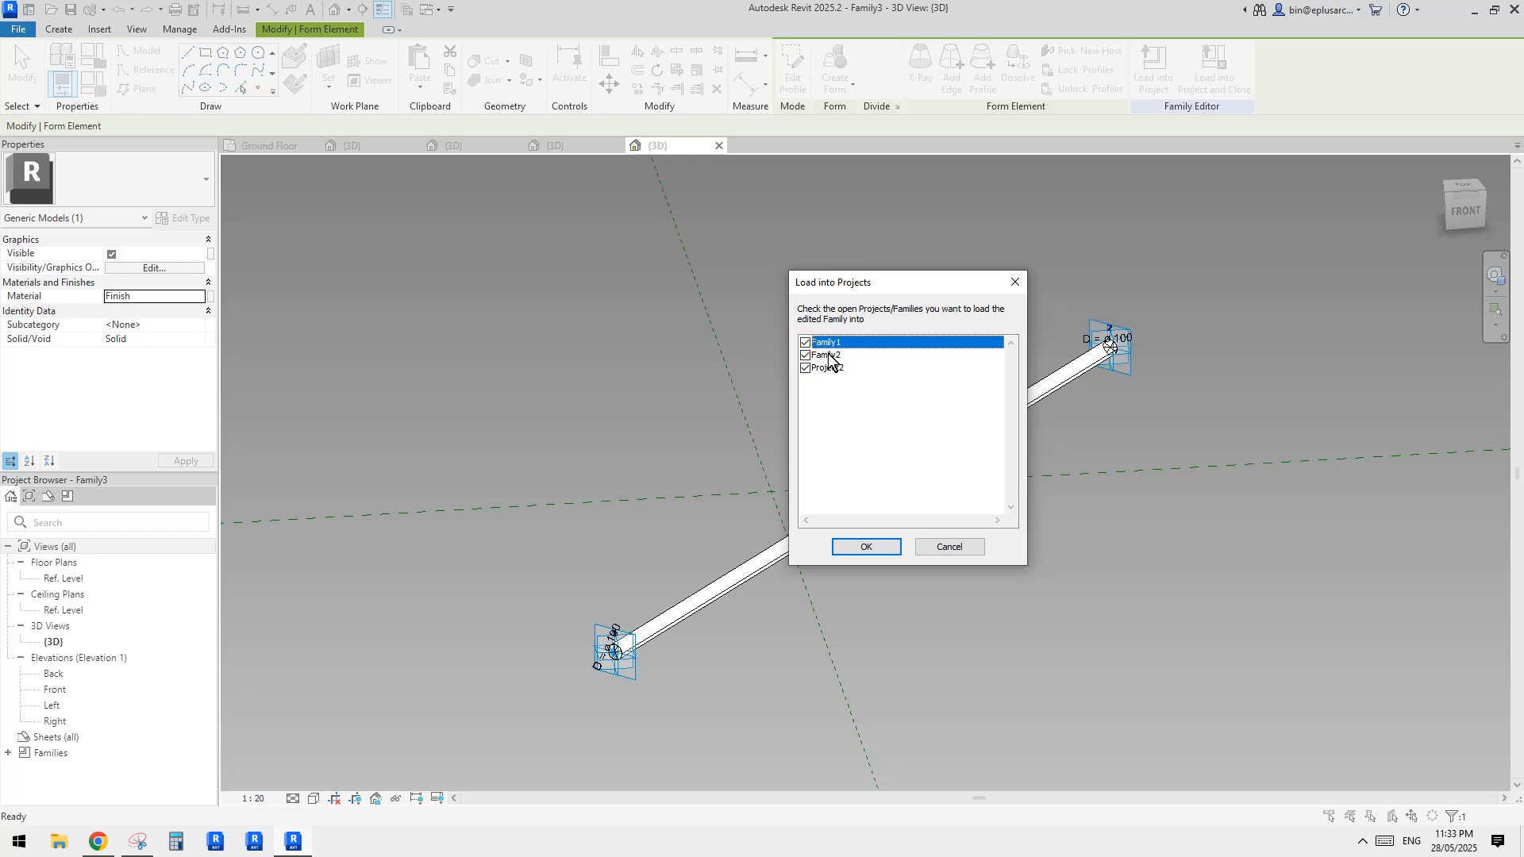
click(867, 547)
click(716, 370)
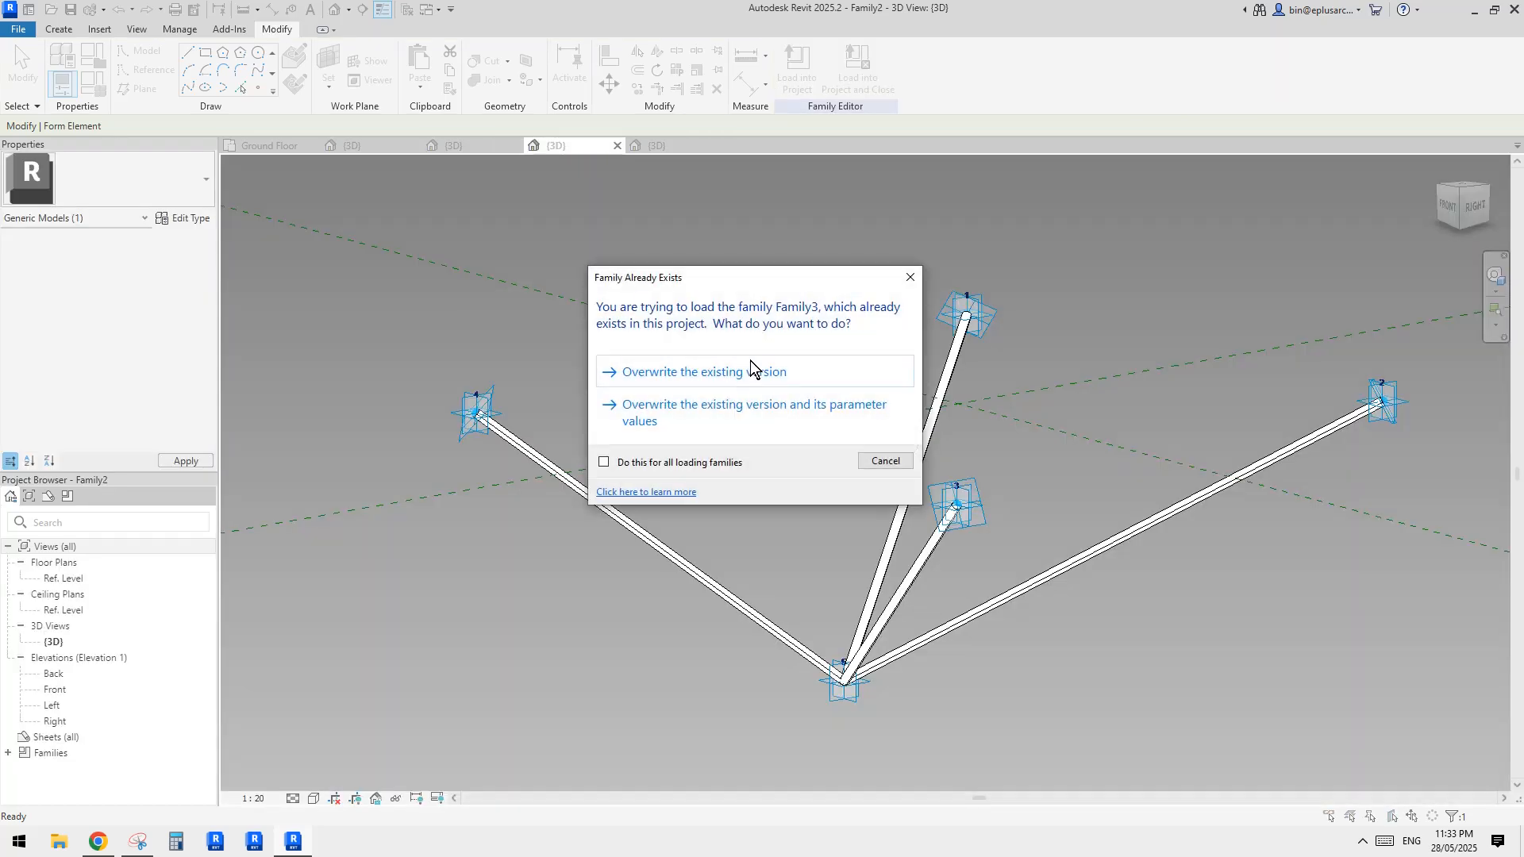
click(748, 363)
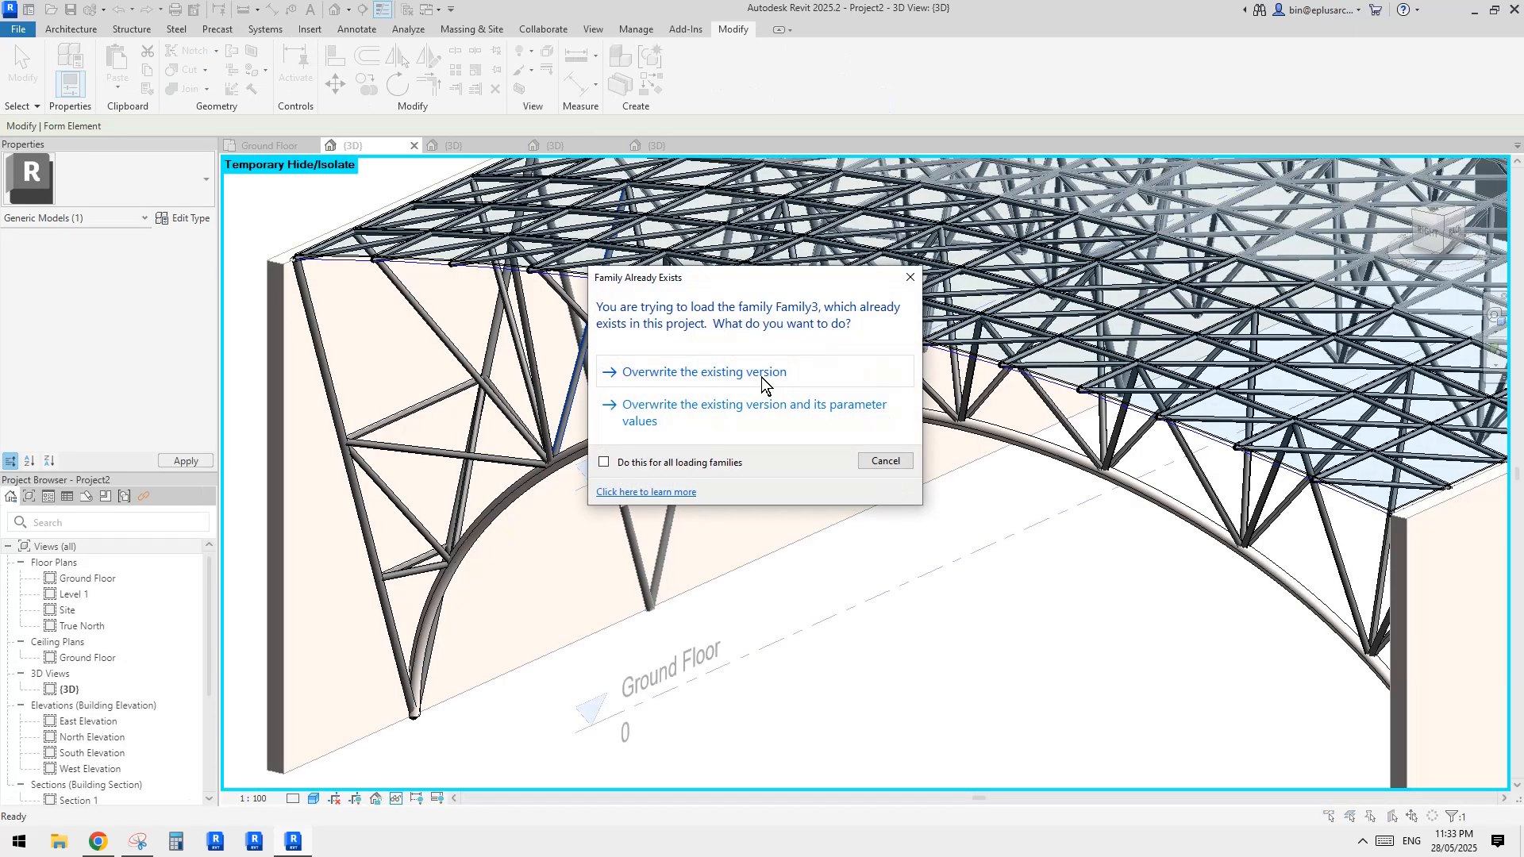
click(754, 367)
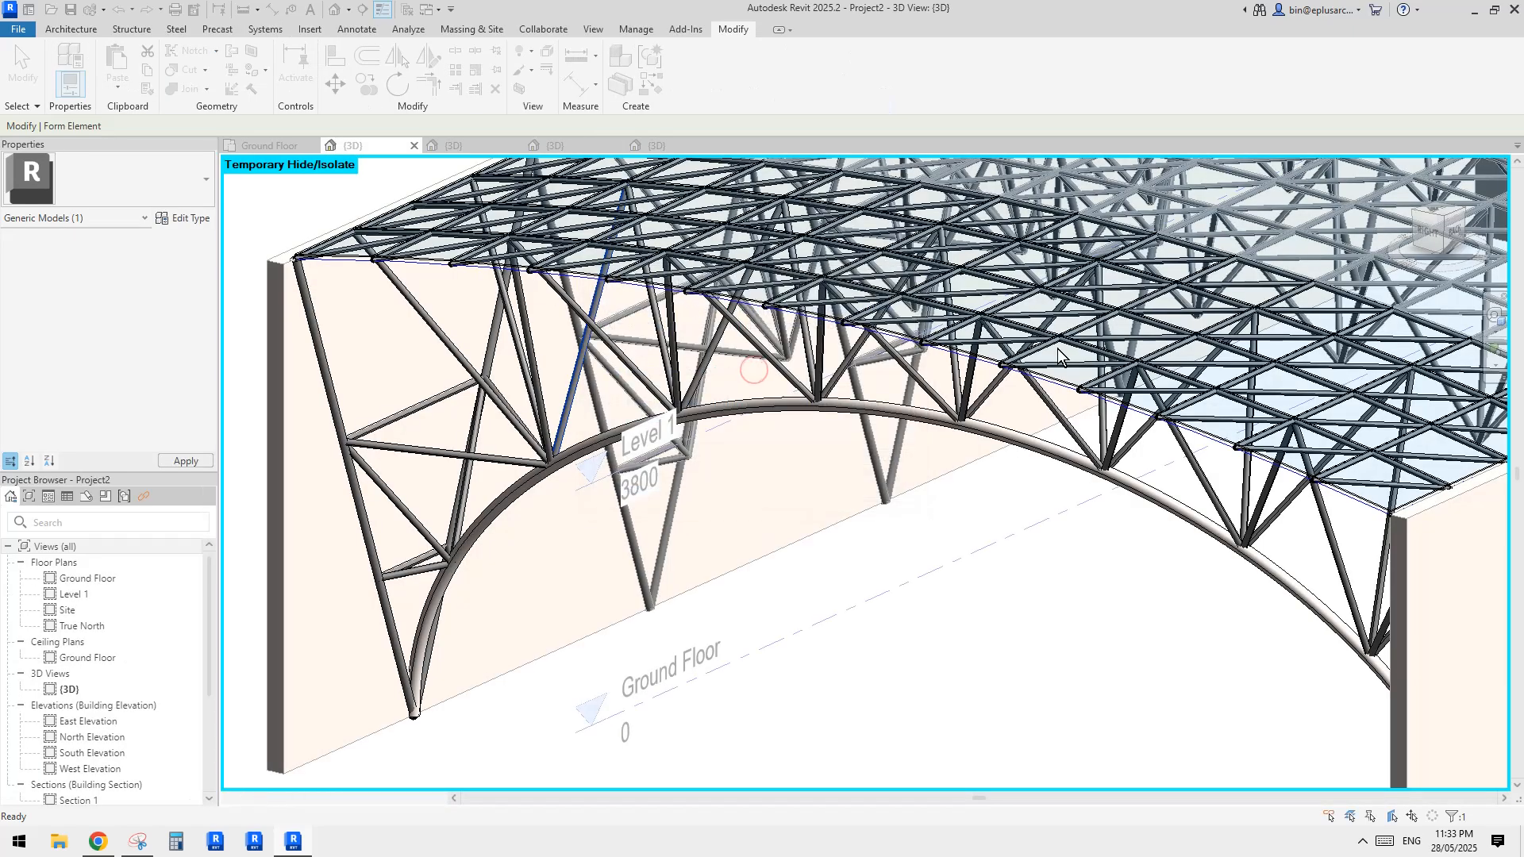
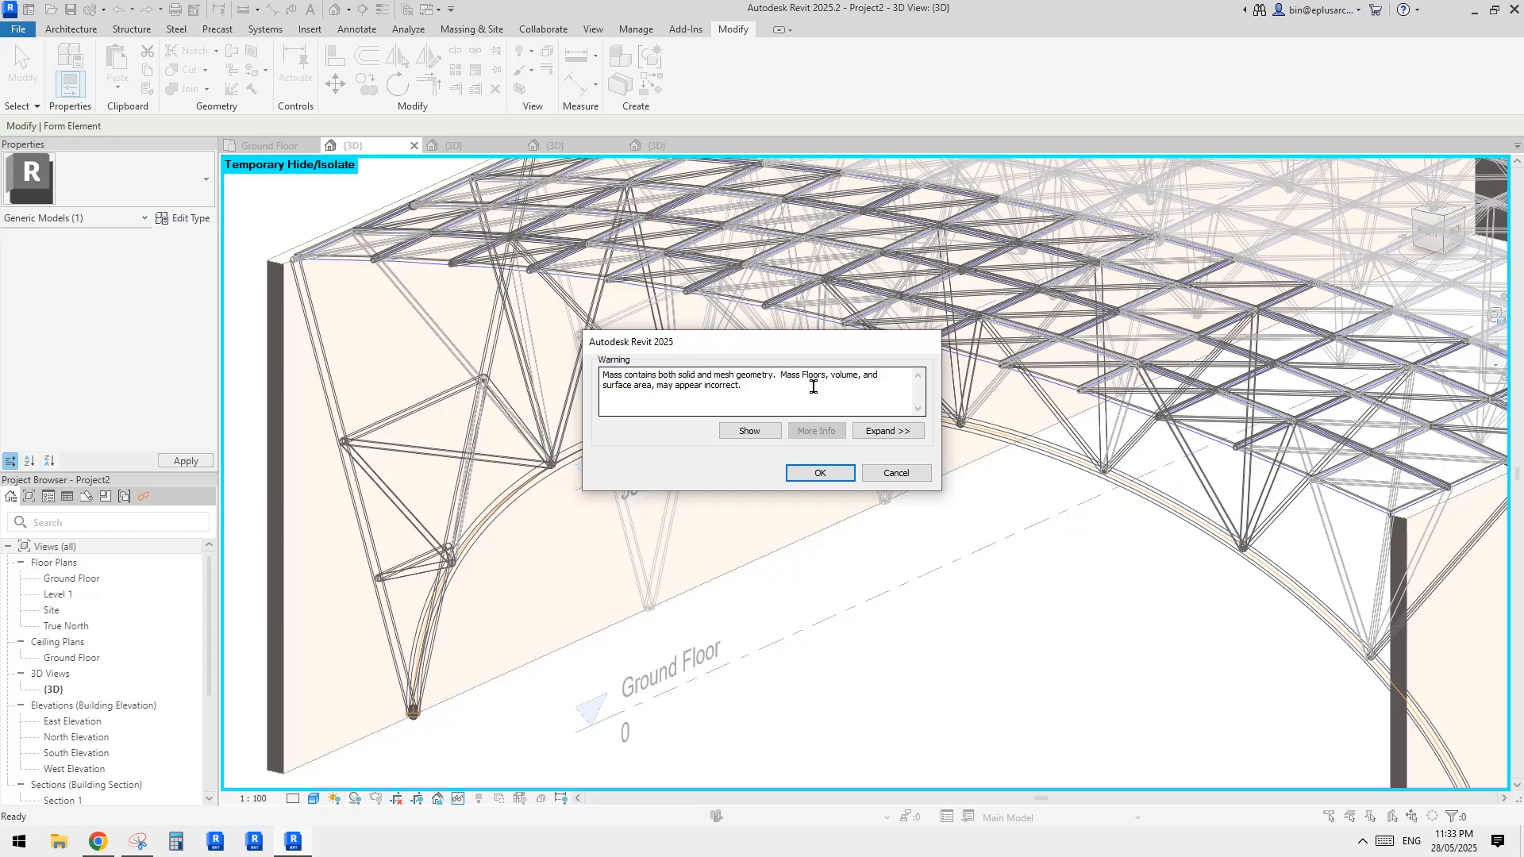
click(823, 473)
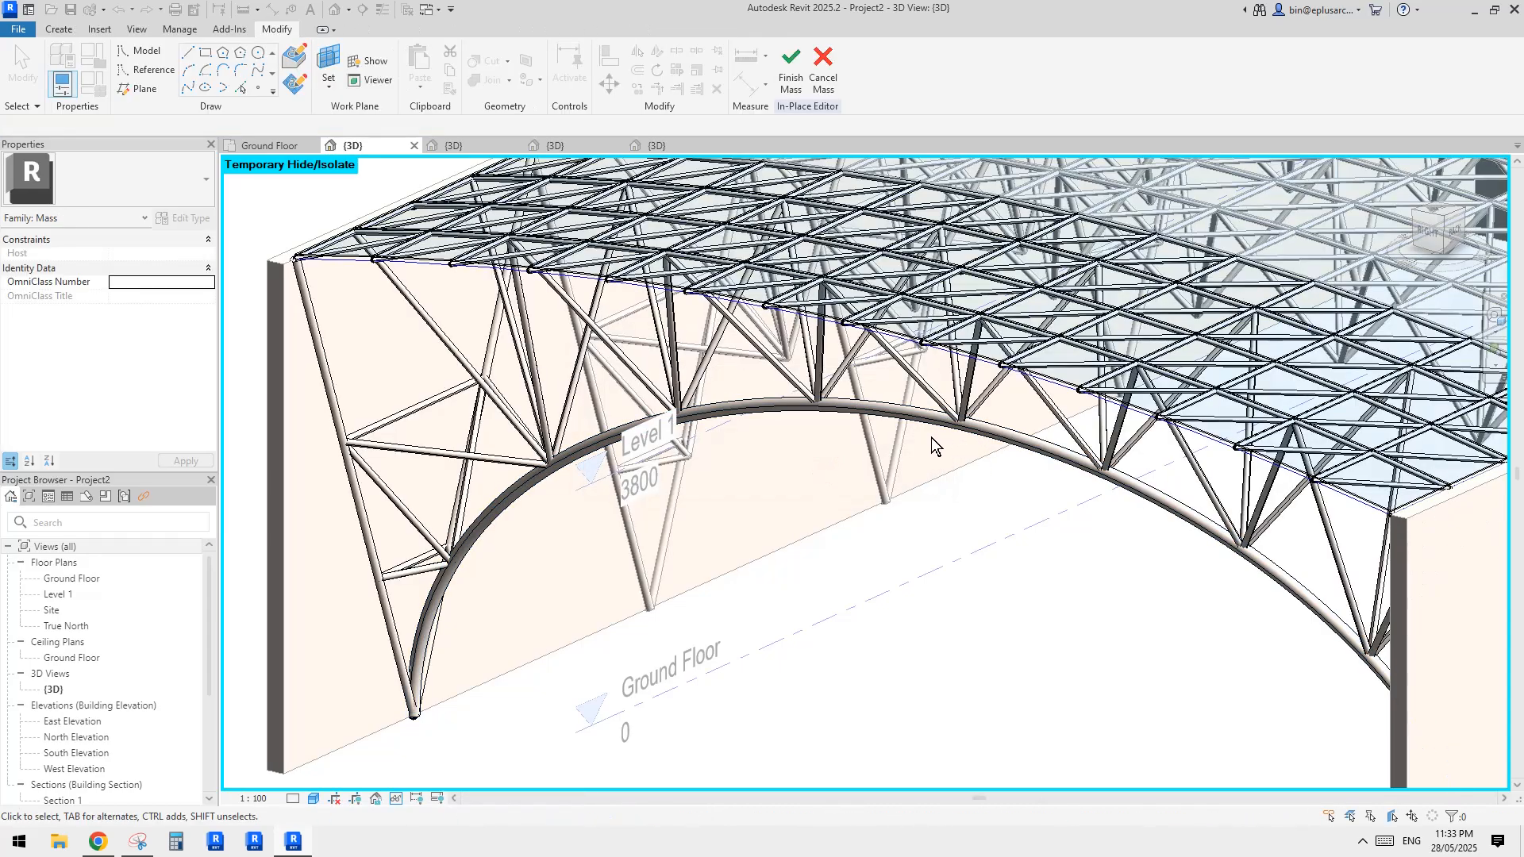
- Check the updated struts above the arched tube and finish editing the in-place mass
shift+middle_drag(932, 436, 873, 246)
scroll(1046, 214, up, 3)
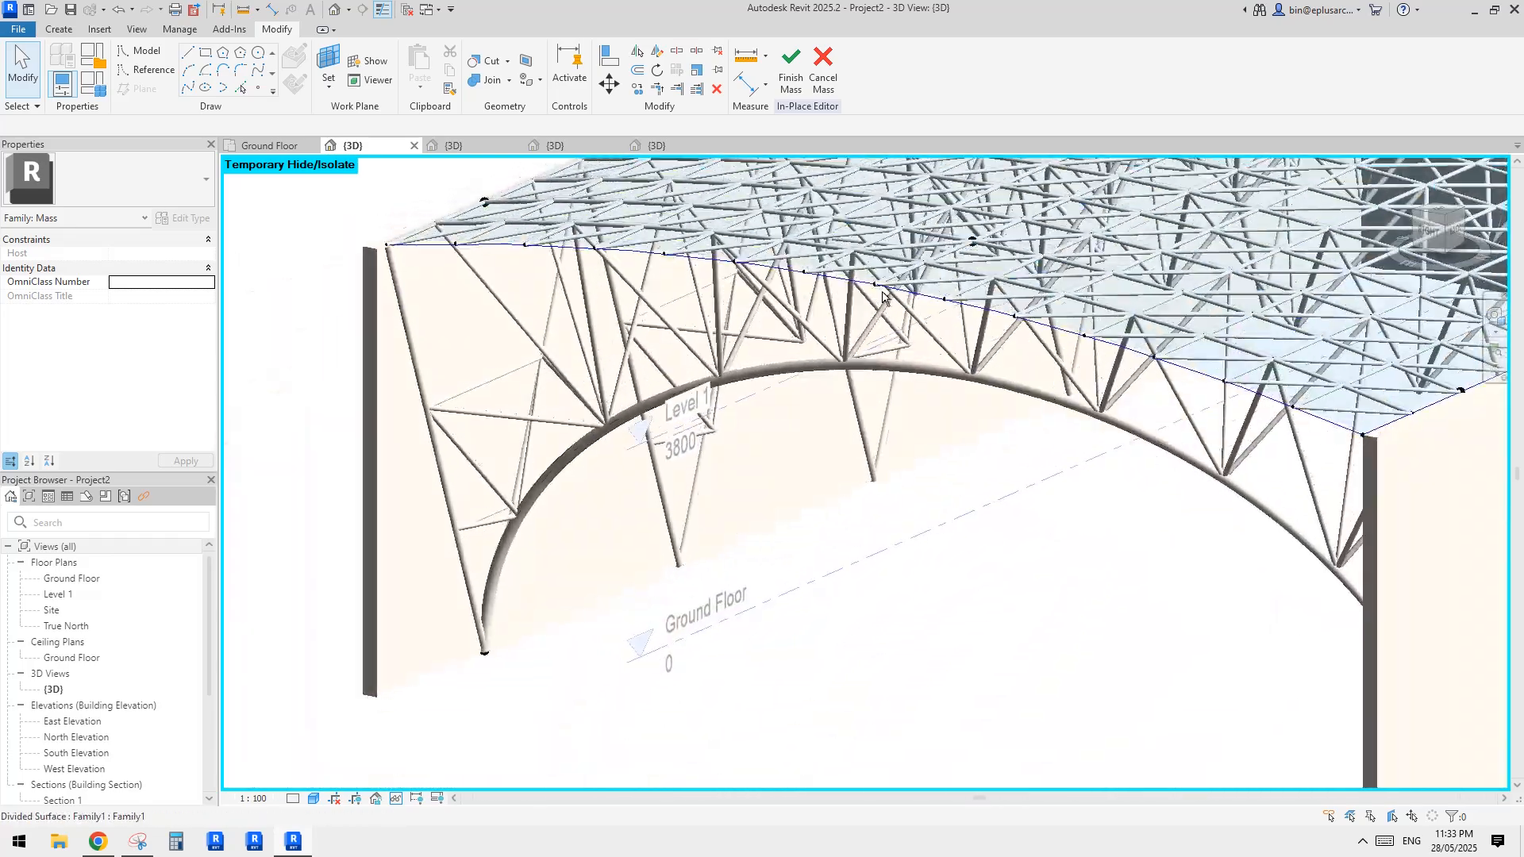
scroll(868, 249, up, 3)
scroll(779, 340, down, 3)
mouse_move(779, 340)
shift+middle_down()
mouse_move(939, 276)
mouse_move(874, 289)
mouse_move(888, 326)
mouse_move(813, 373)
mouse_move(798, 334)
shift+middle_up()
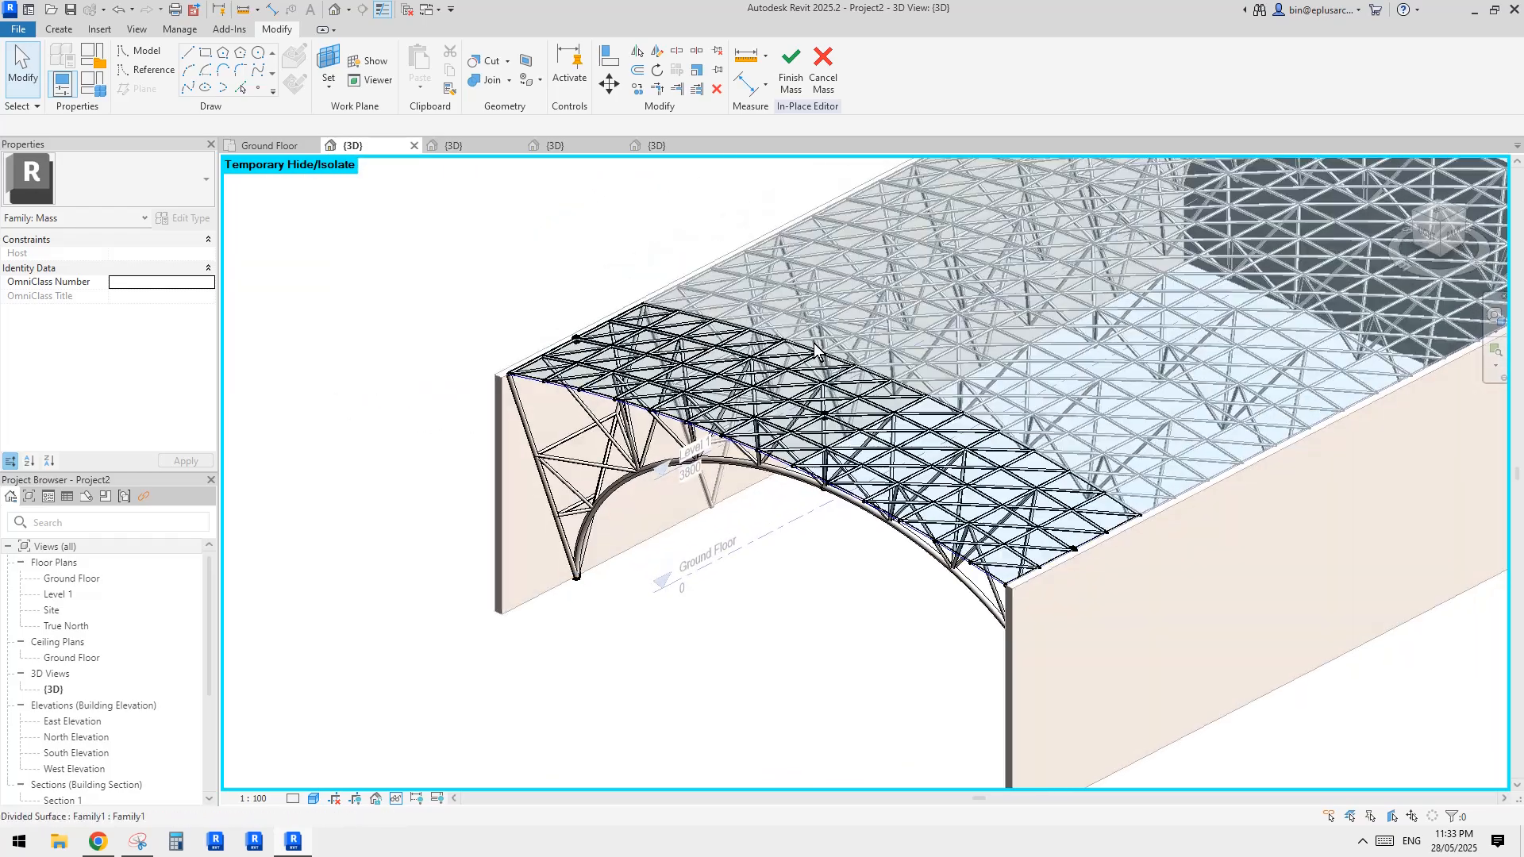
click(791, 83)
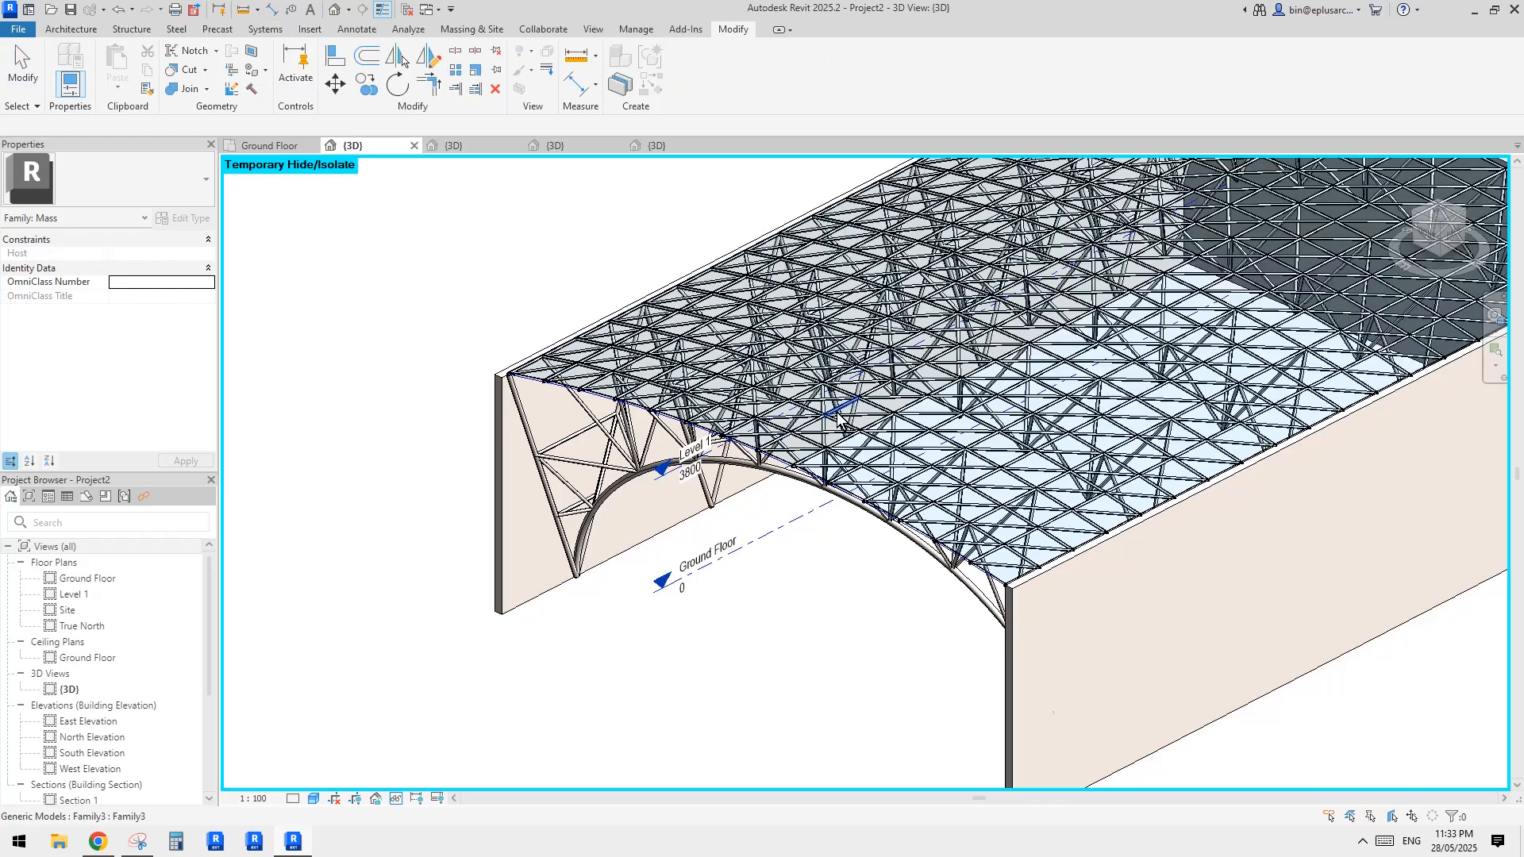
- Delete the four copied canopy bays, keeping only the edited bay at the open end of the enclosure
click(1004, 373)
scroll(1067, 401, down, 2)
shift+middle_drag(1068, 401, 1002, 459)
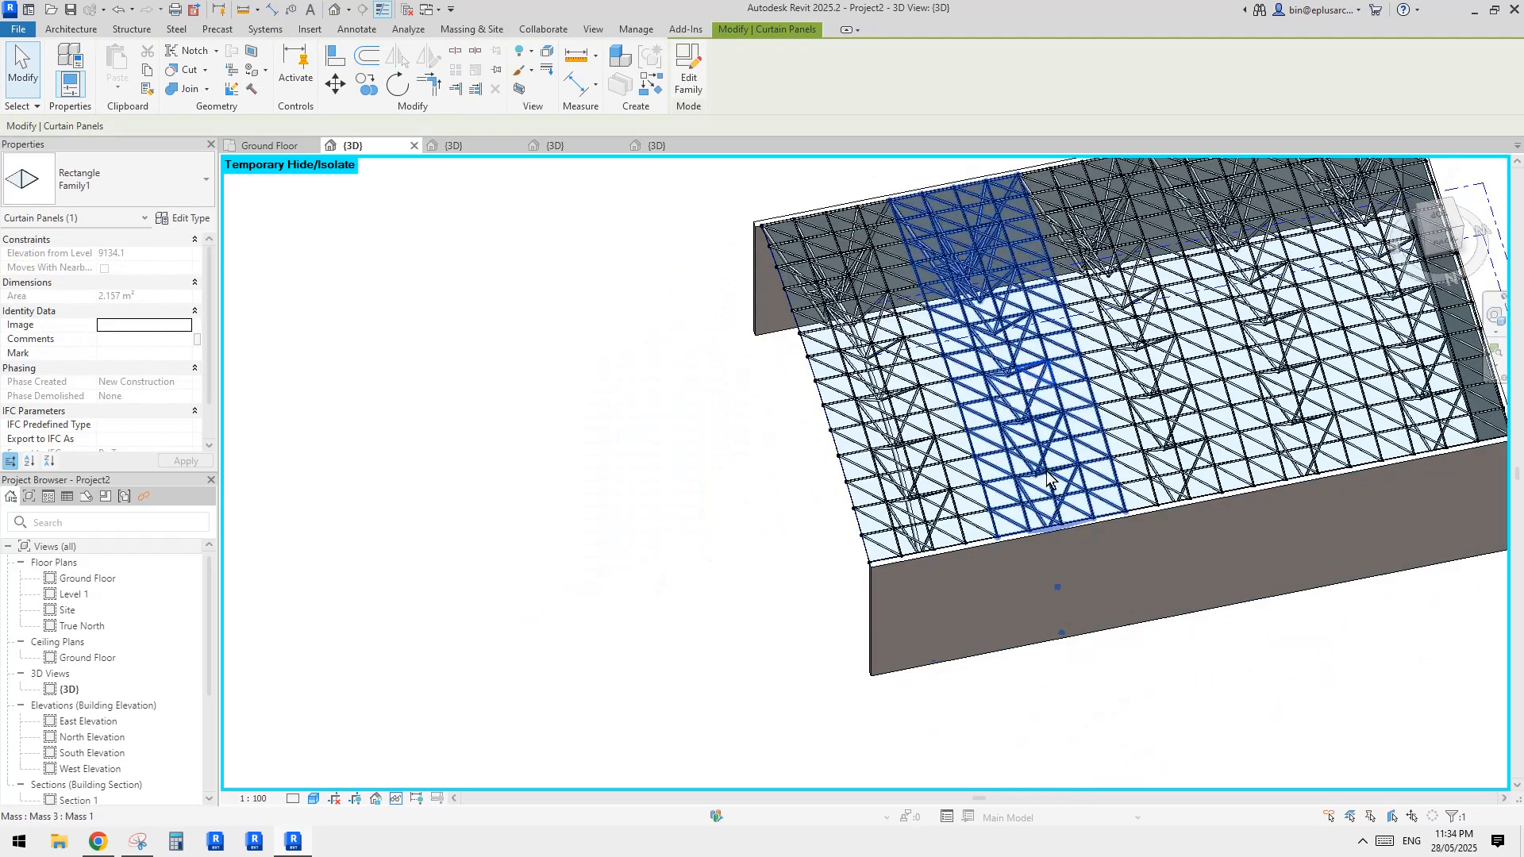
click(1062, 452)
key(d)
key(e)
click(1151, 410)
key(d)
key(e)
click(1279, 381)
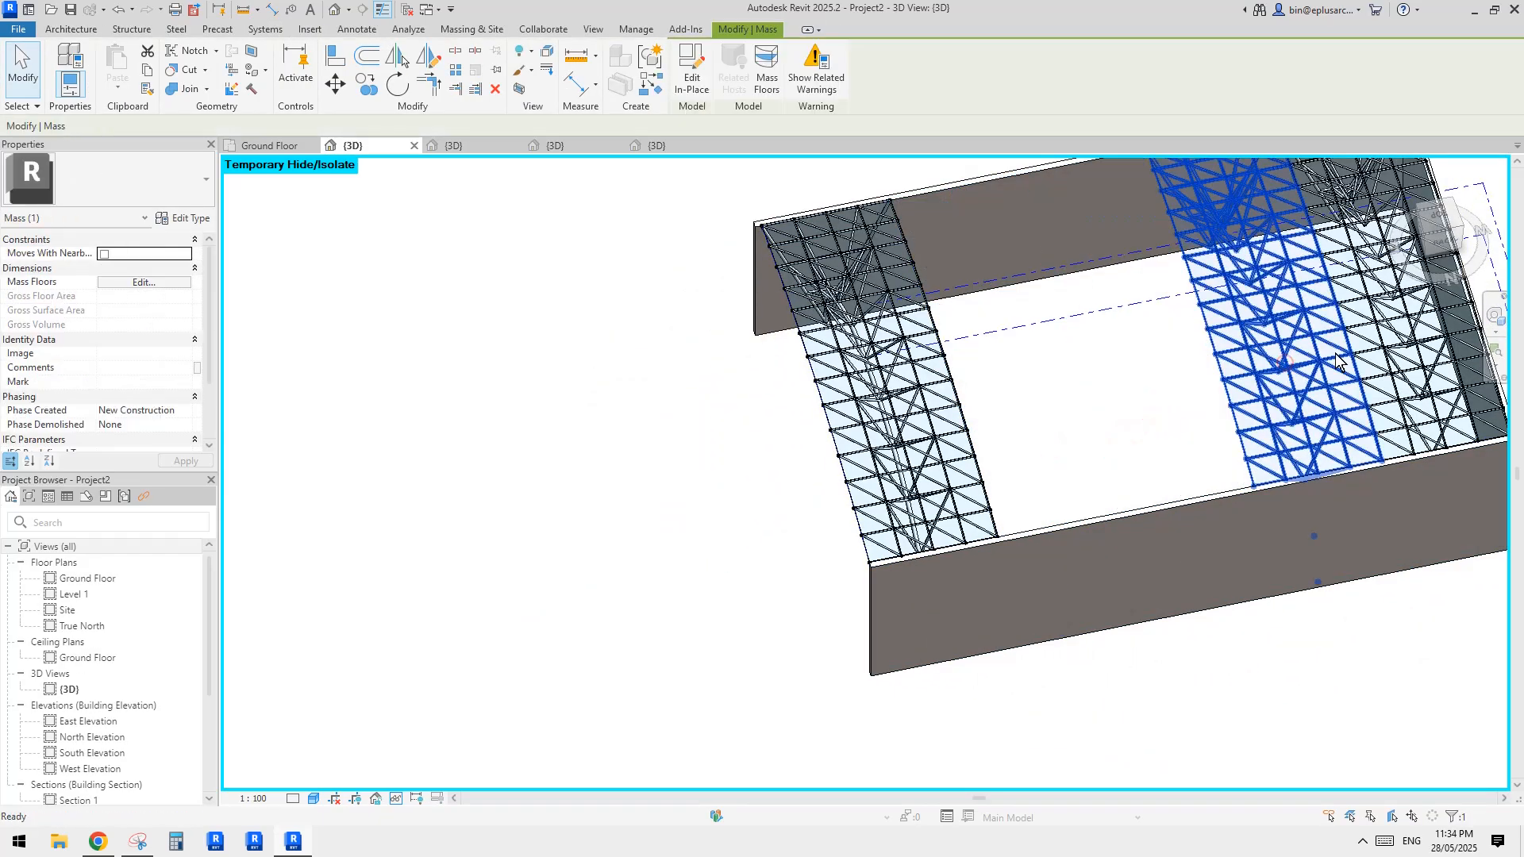
key(d)
key(e)
click(1414, 349)
key(d)
key(e)
middle_drag(1256, 382, 1067, 593)
click(738, 591)
scroll(762, 588, down, 2)
shift+middle_drag(766, 567, 704, 605)
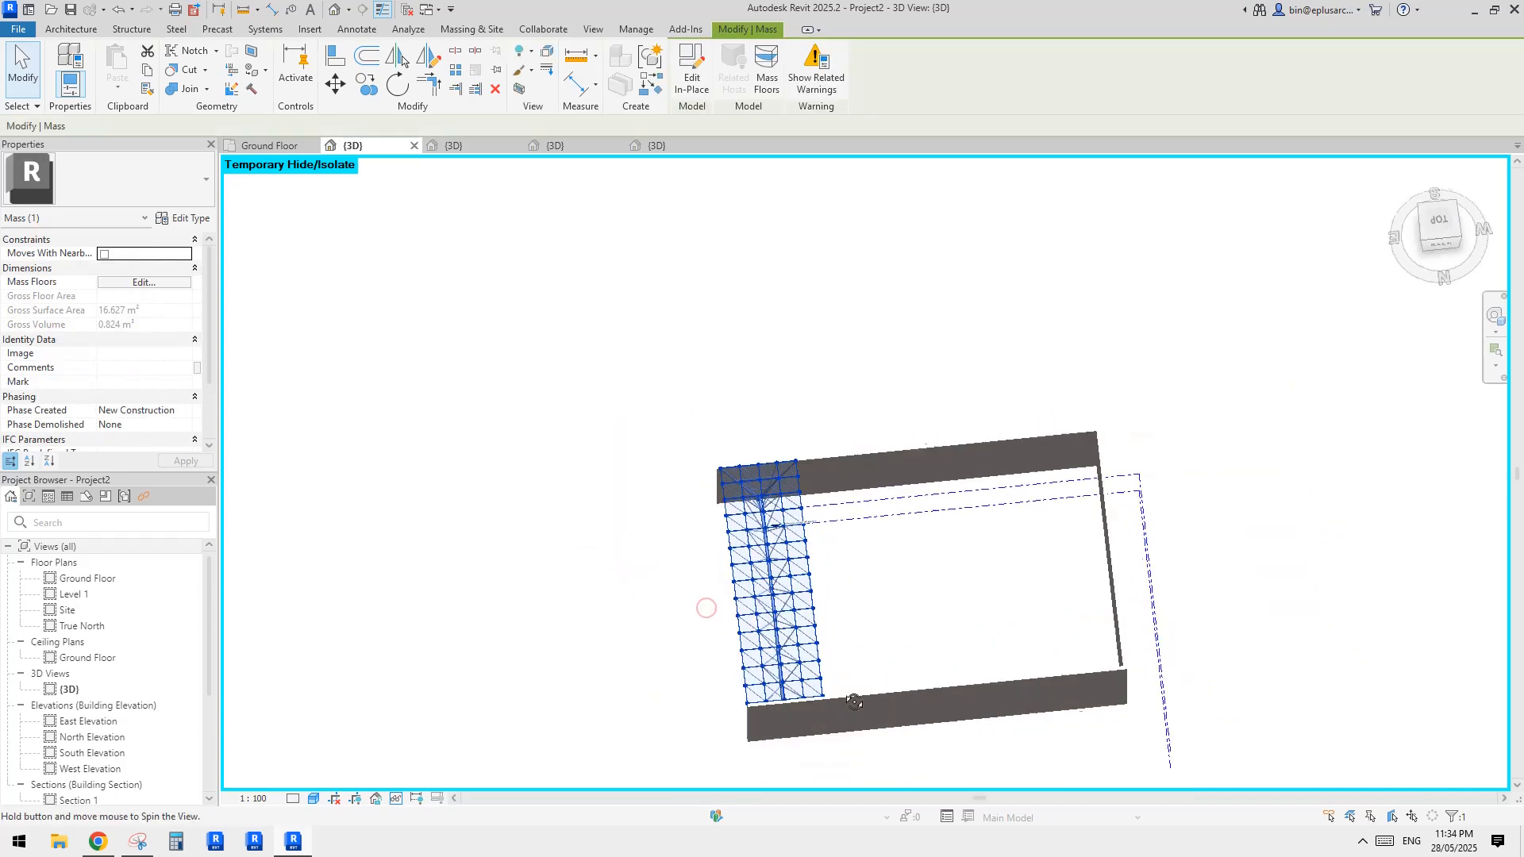
key(a)
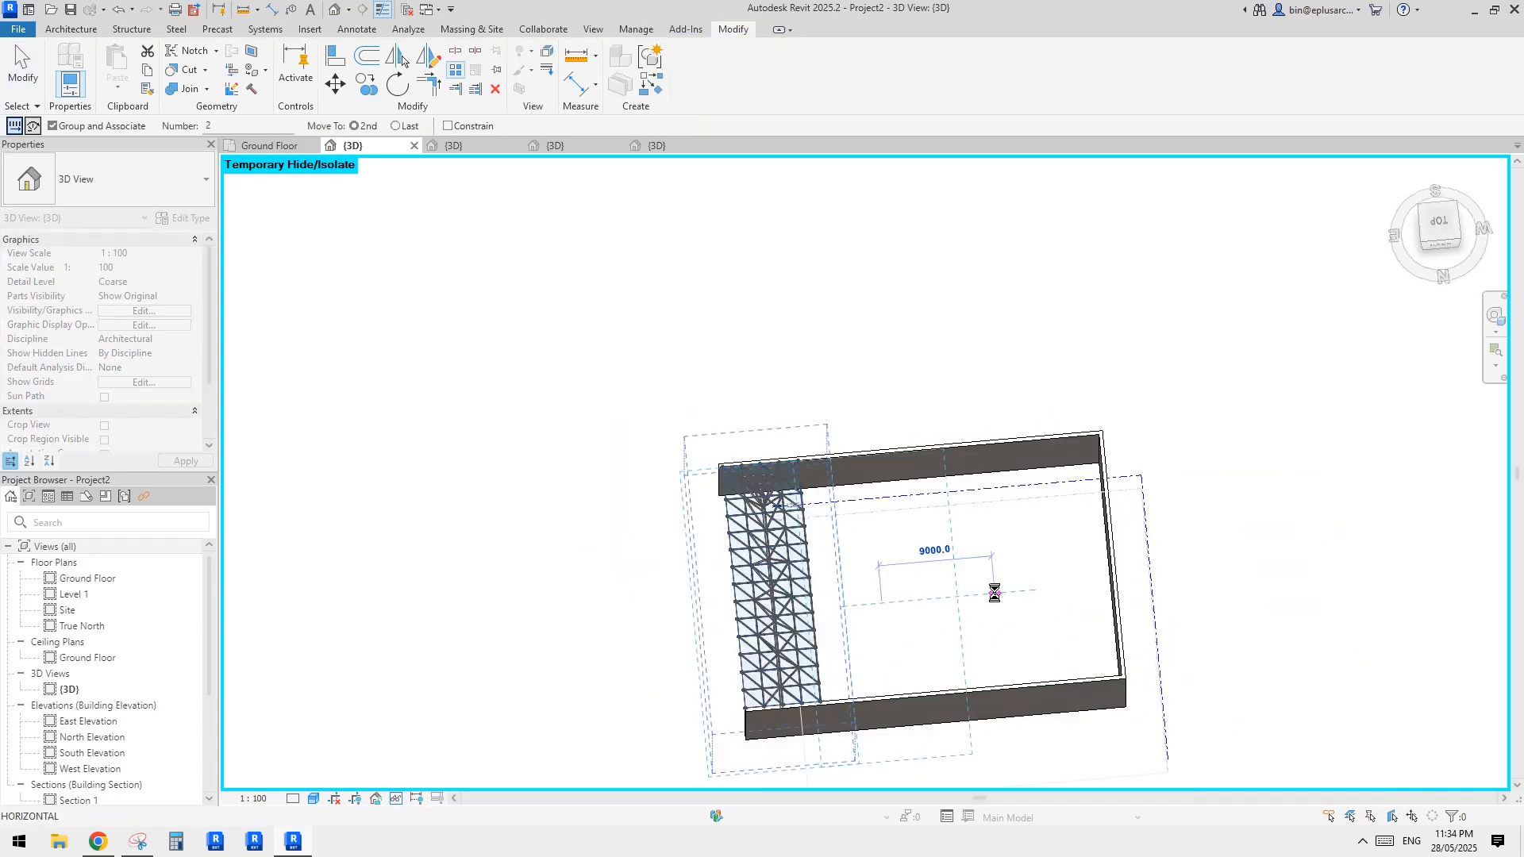
key(Escape)
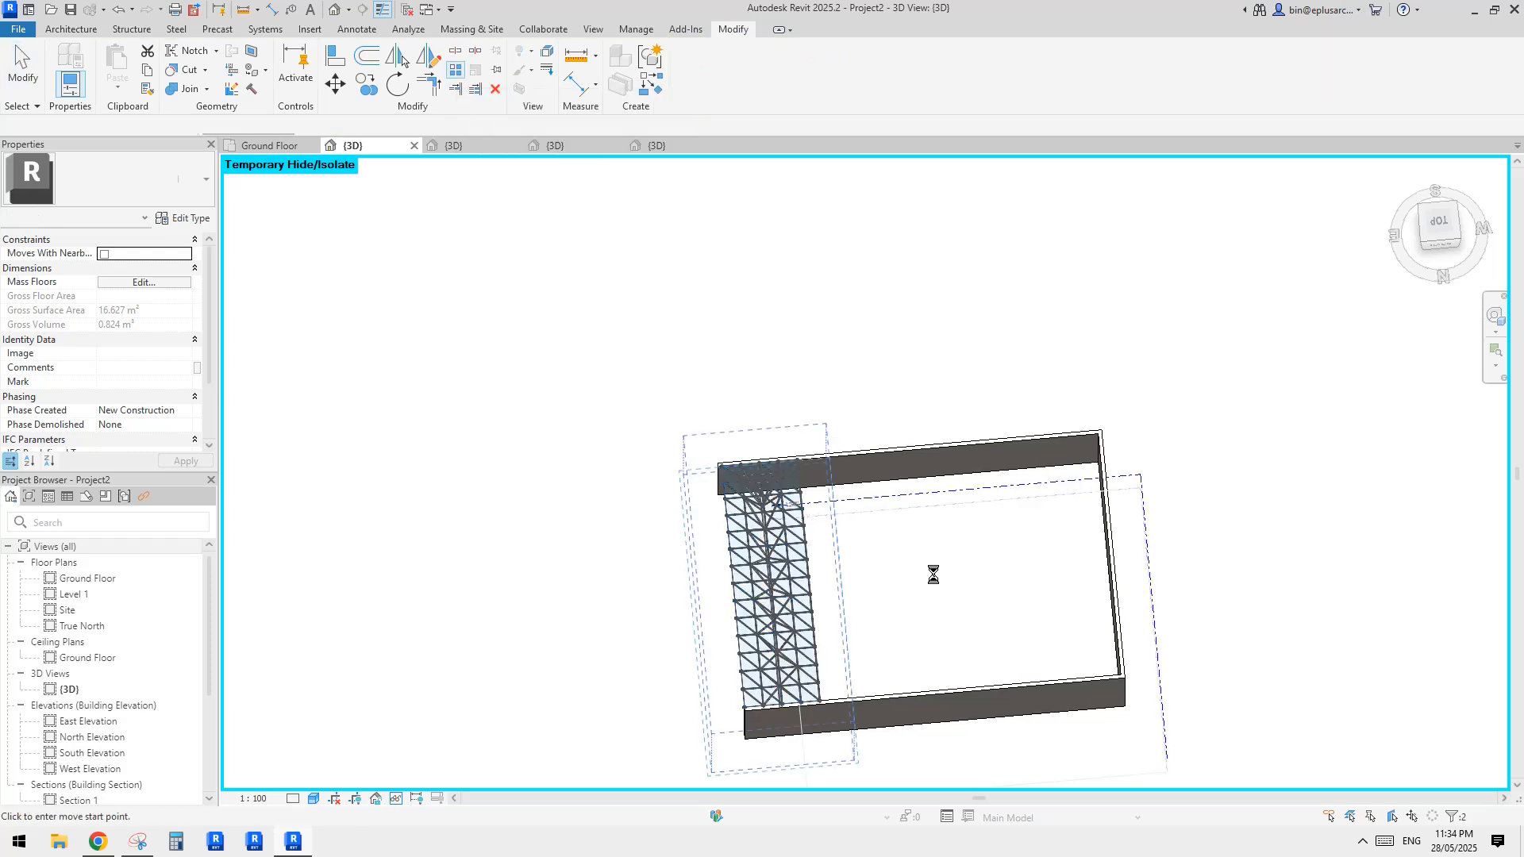
click(899, 597)
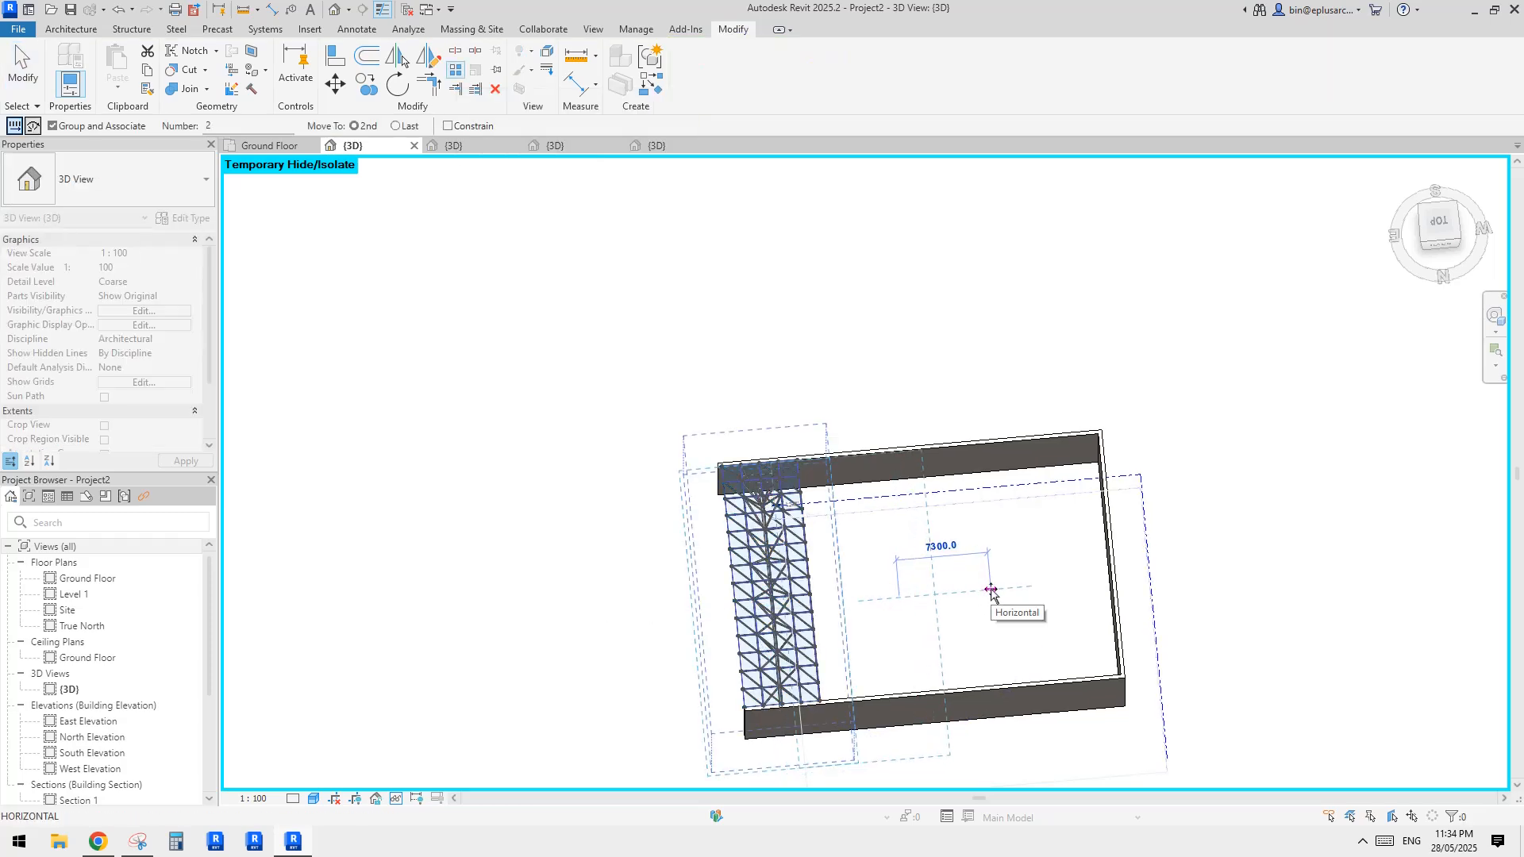
text(6)
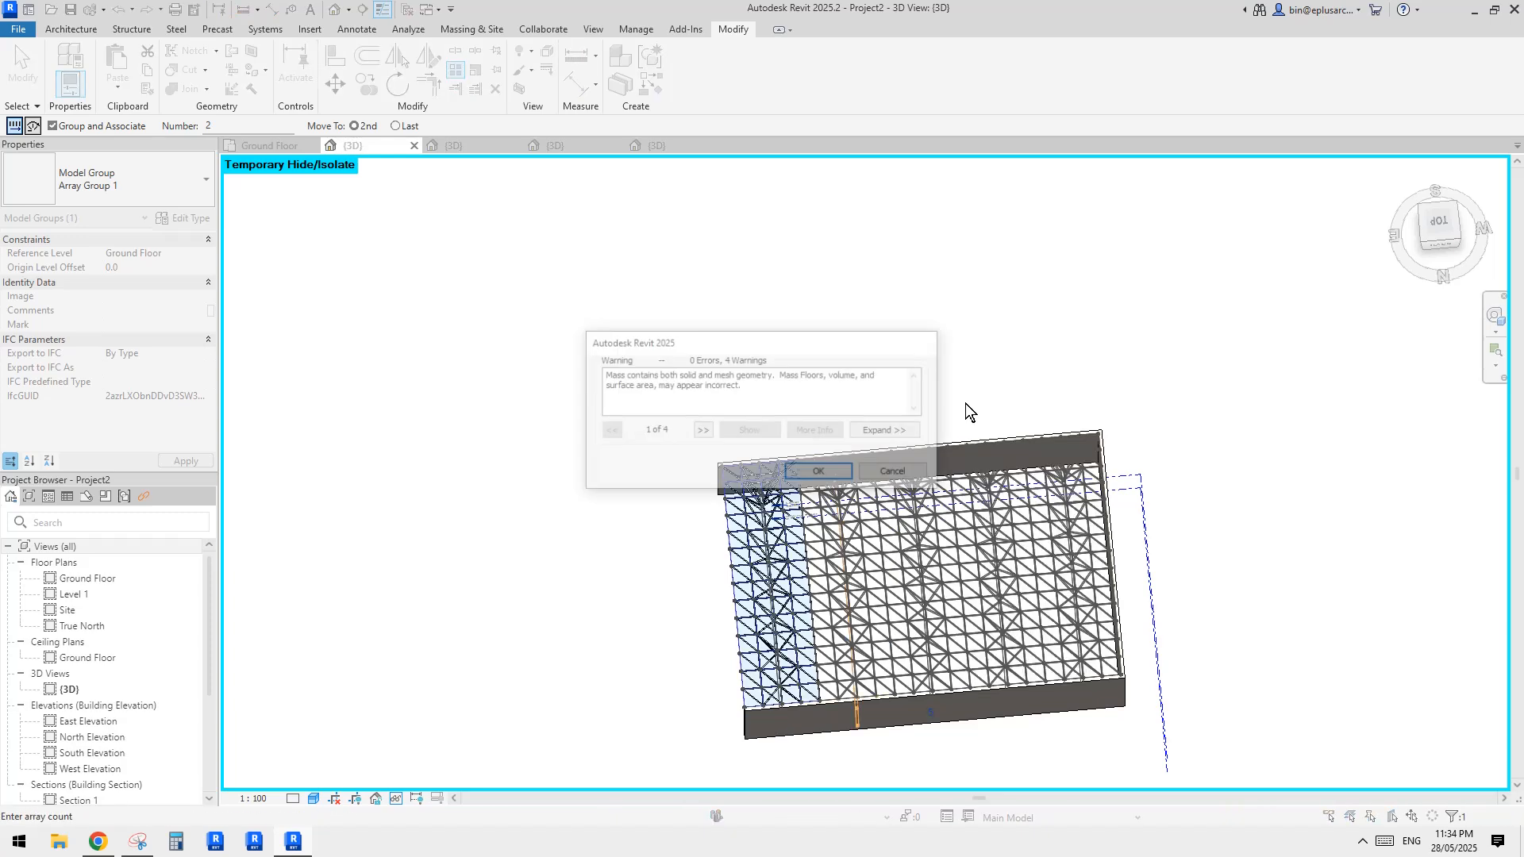
key(Escape)
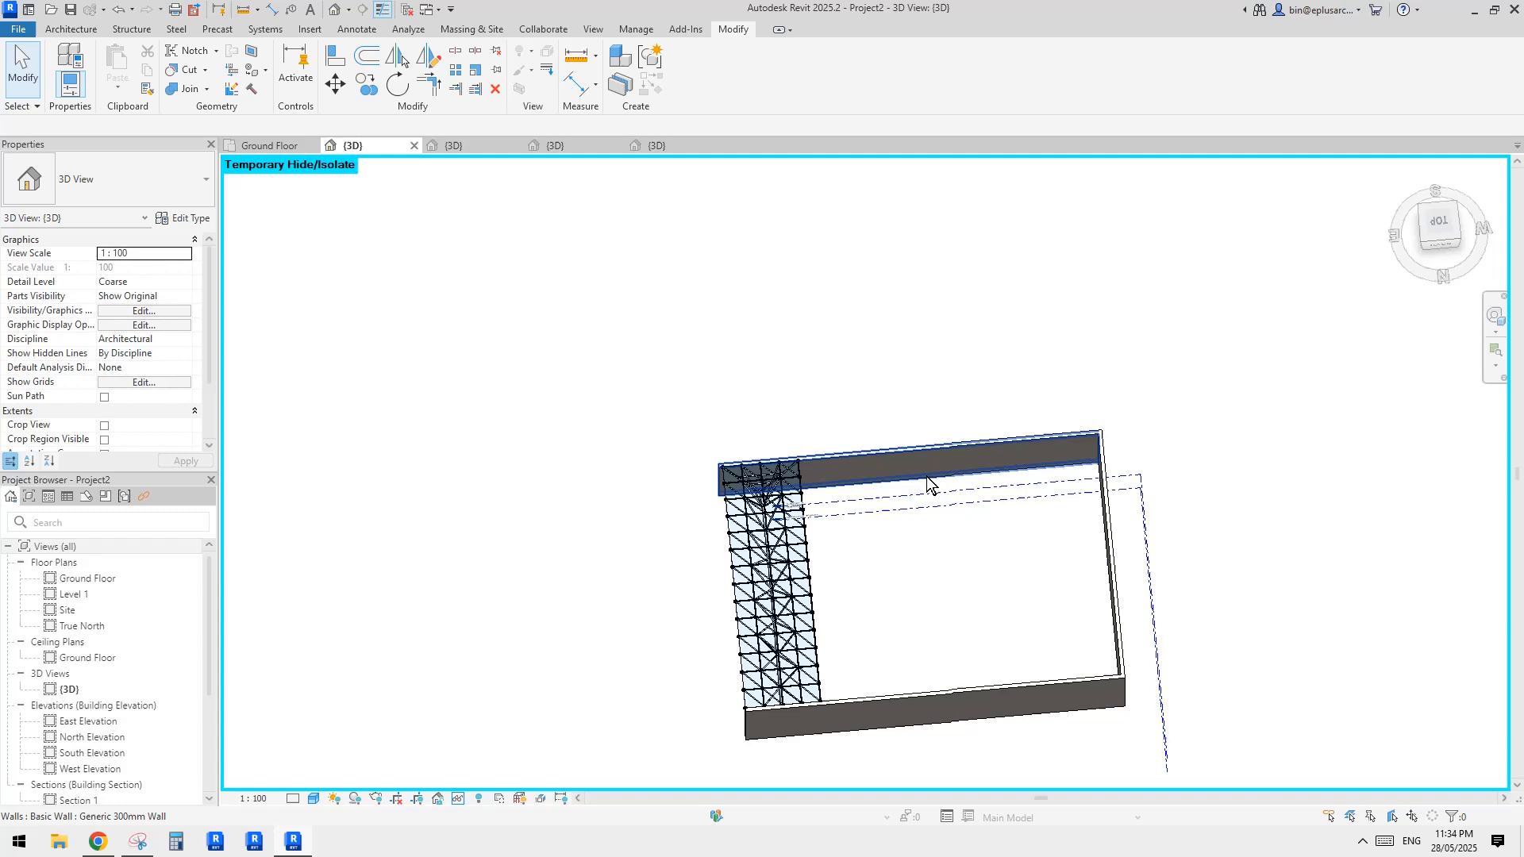
- Array the remaining canopy bay along the walls as a grouped linear array of 5 at 6000 mm spacing
click(800, 579)
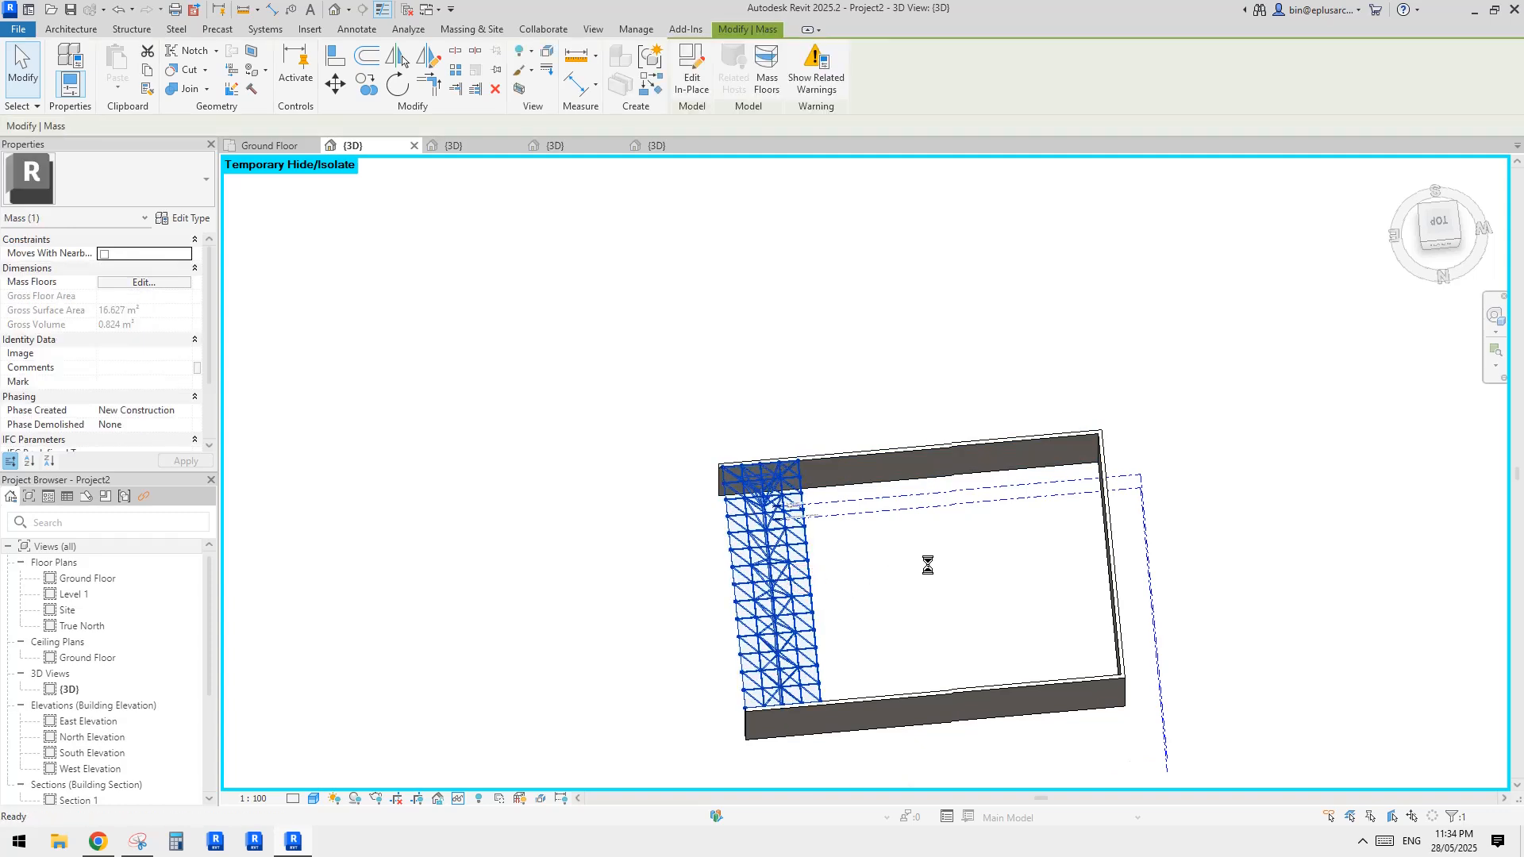
key(a)
key(r)
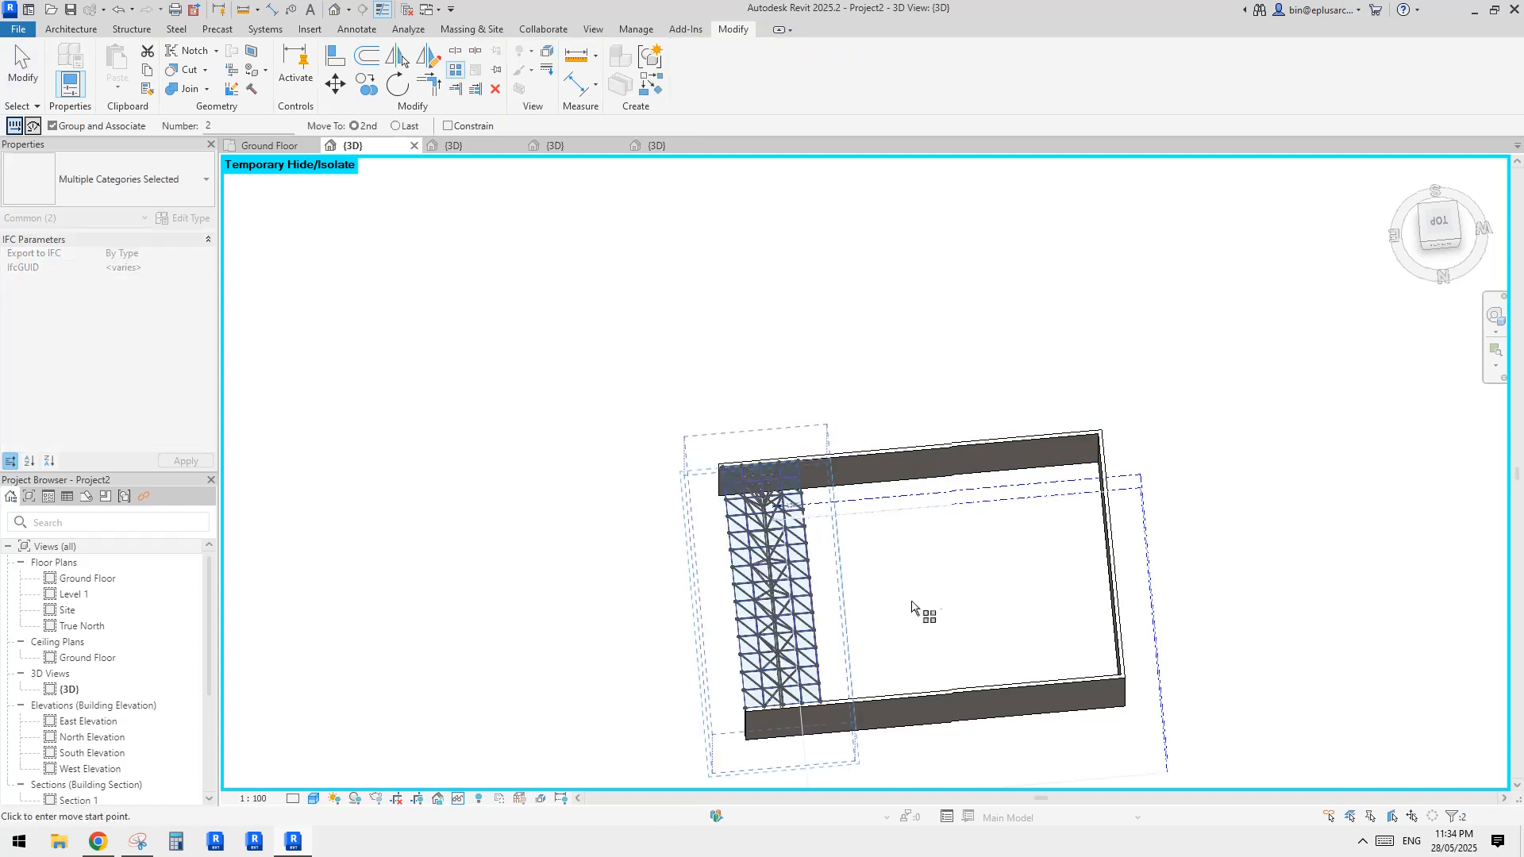
click(911, 601)
text(6000)
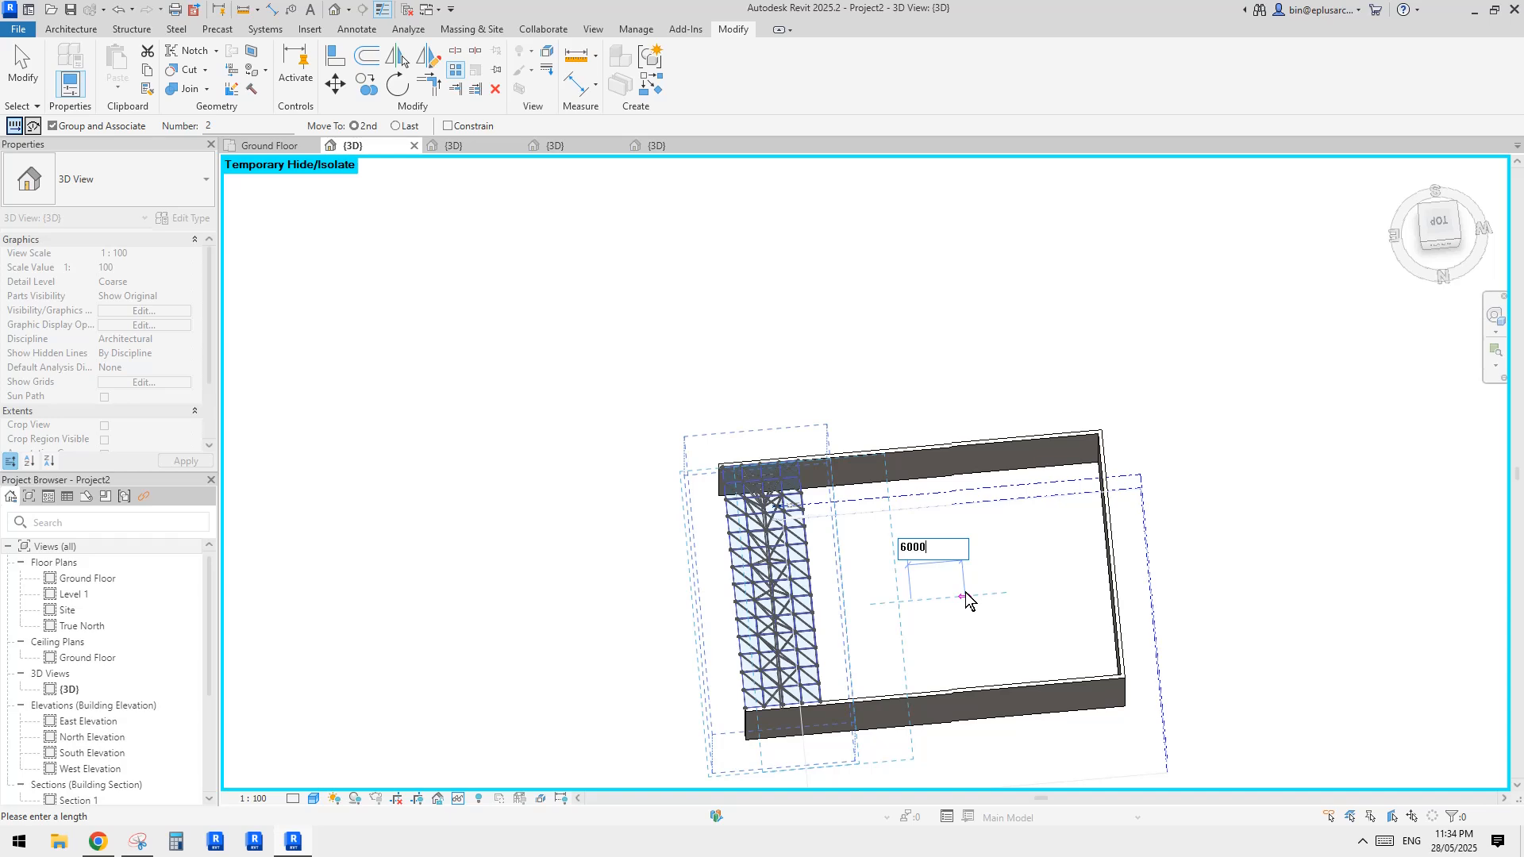
key(Return)
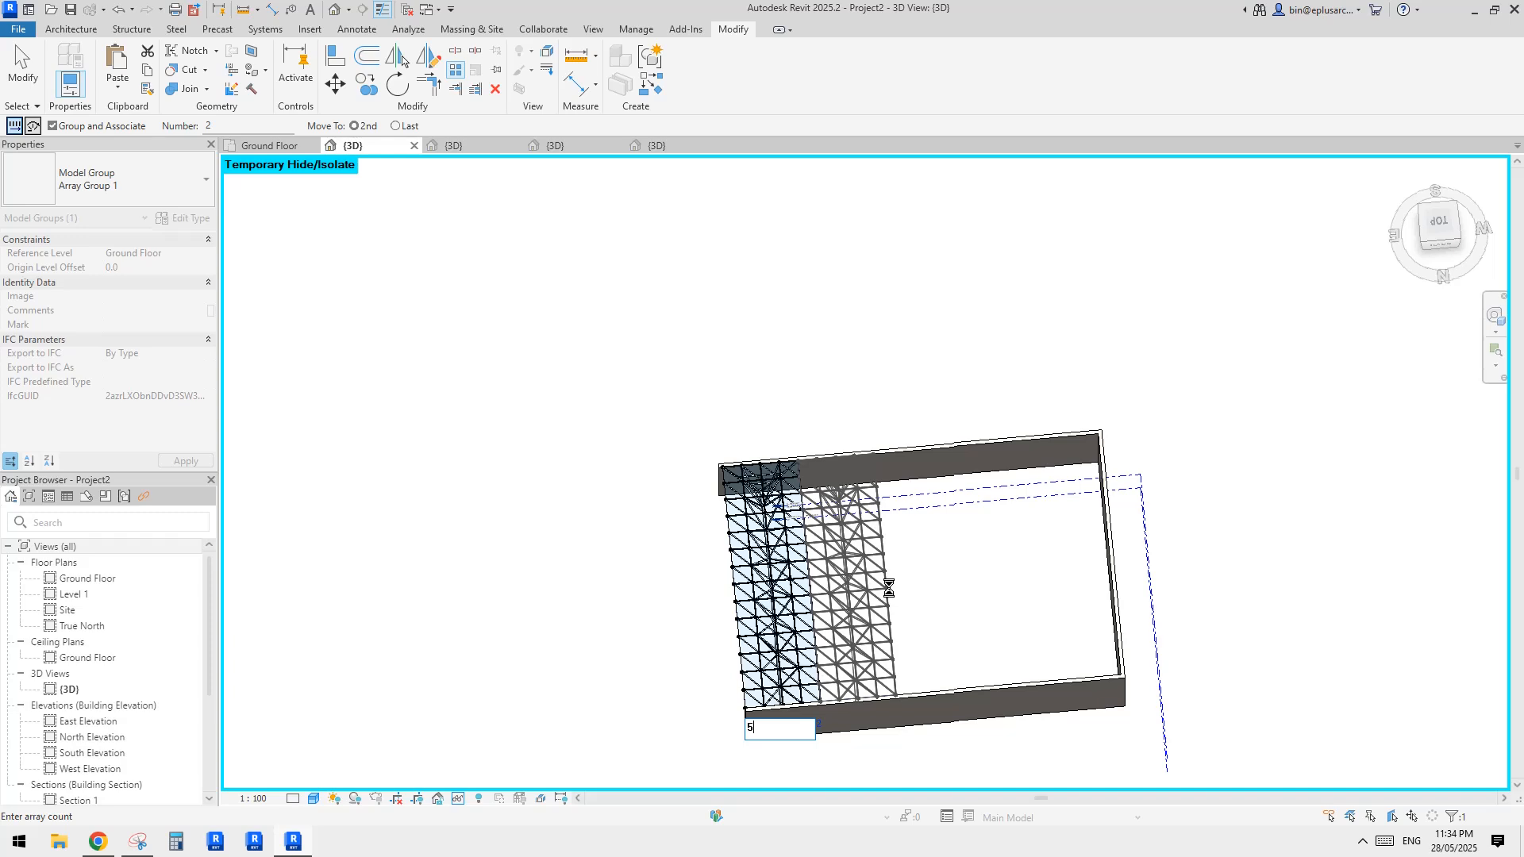
key(Return)
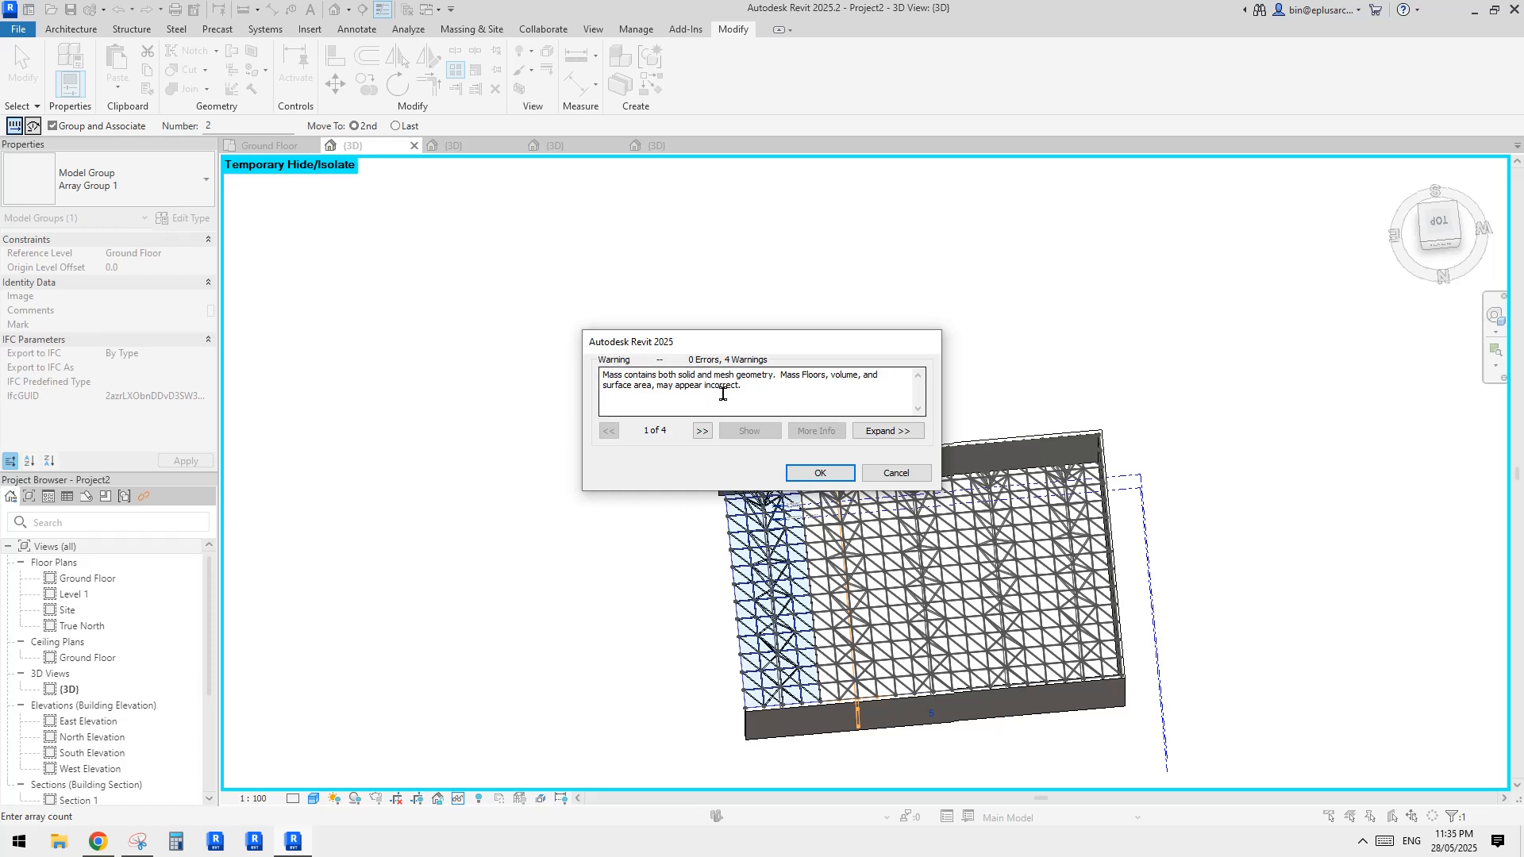
click(820, 473)
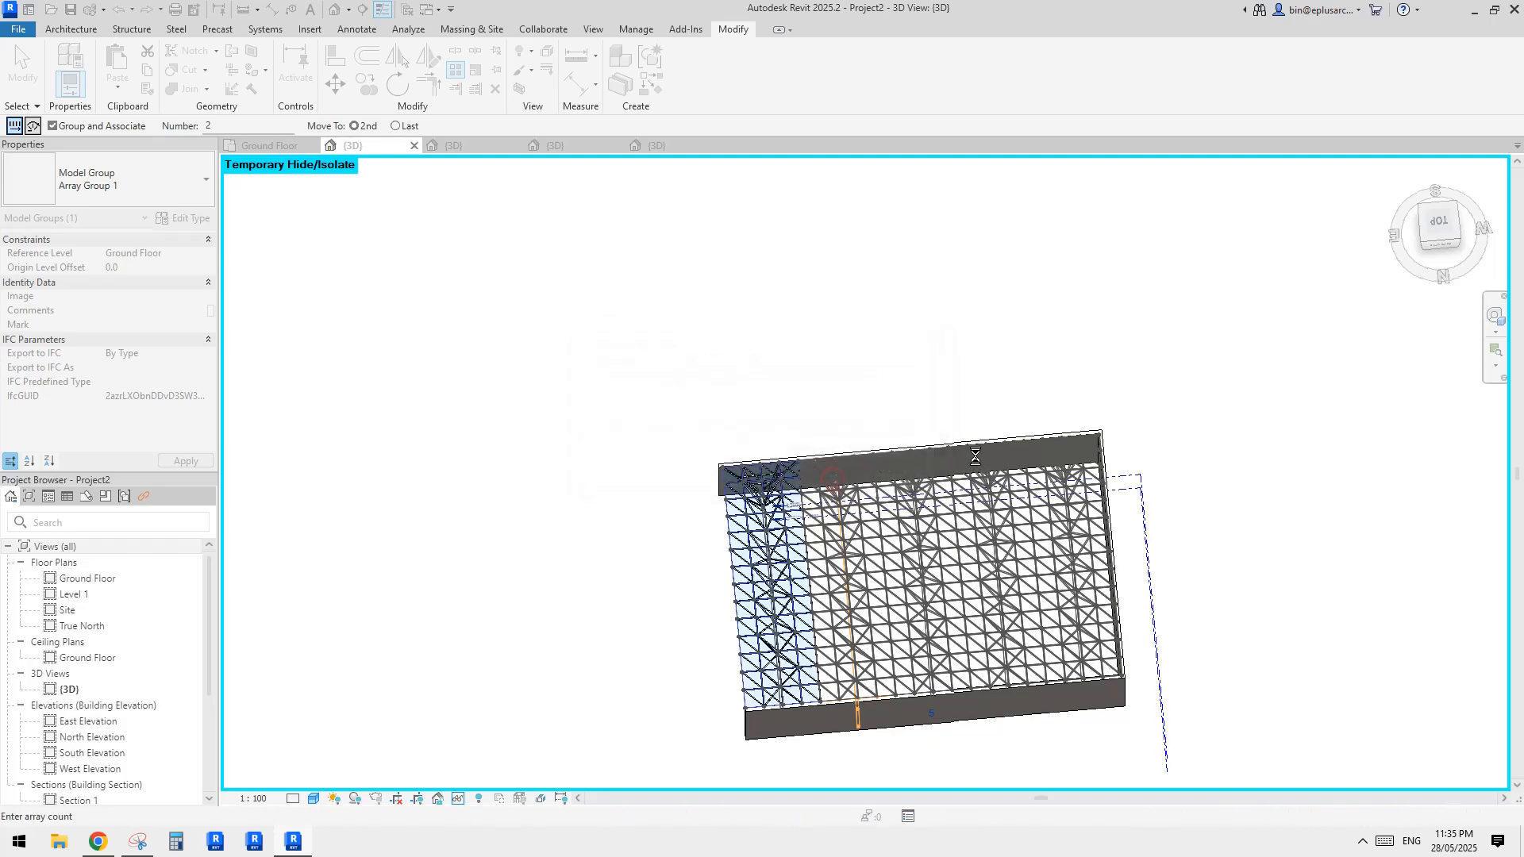
scroll(903, 584, up, 2)
key(Escape)
- Inspect the arrayed canopy bays and check the reference photo of the atrium roof in Chrome before returning to Revit
scroll(877, 582, down, 2)
shift+middle_drag(830, 627, 852, 570)
scroll(814, 572, up, 3)
middle_drag(664, 564, 1131, 436)
scroll(766, 452, up, 1)
click(696, 454)
key(Escape)
click(108, 846)
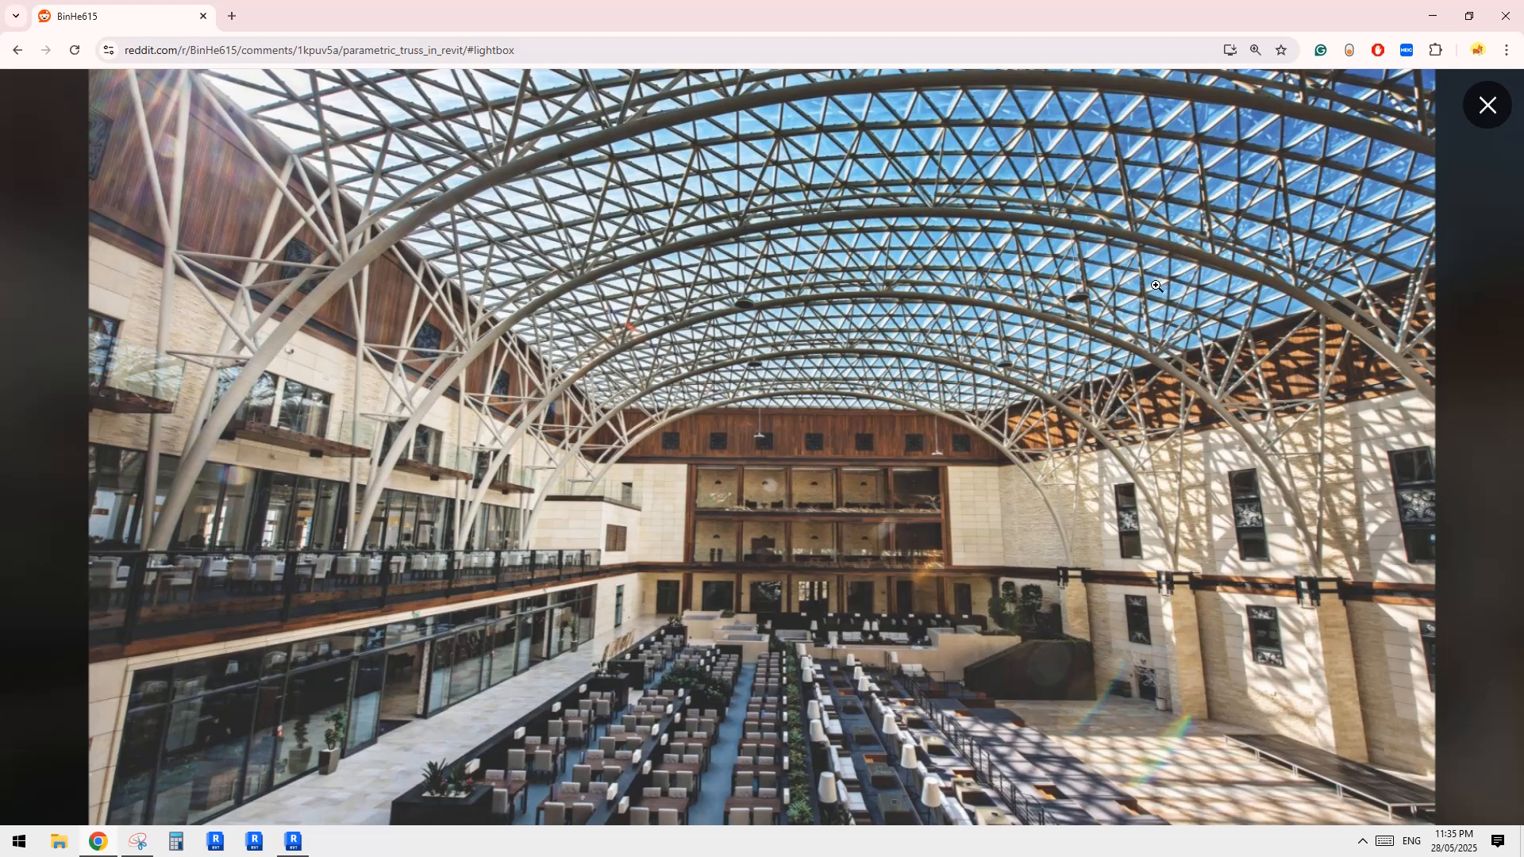
click(293, 843)
- Examine the arched tubes and struts from the open end and from beneath, comparing them with the reference photo in Chrome
shift+middle_drag(891, 486, 790, 653)
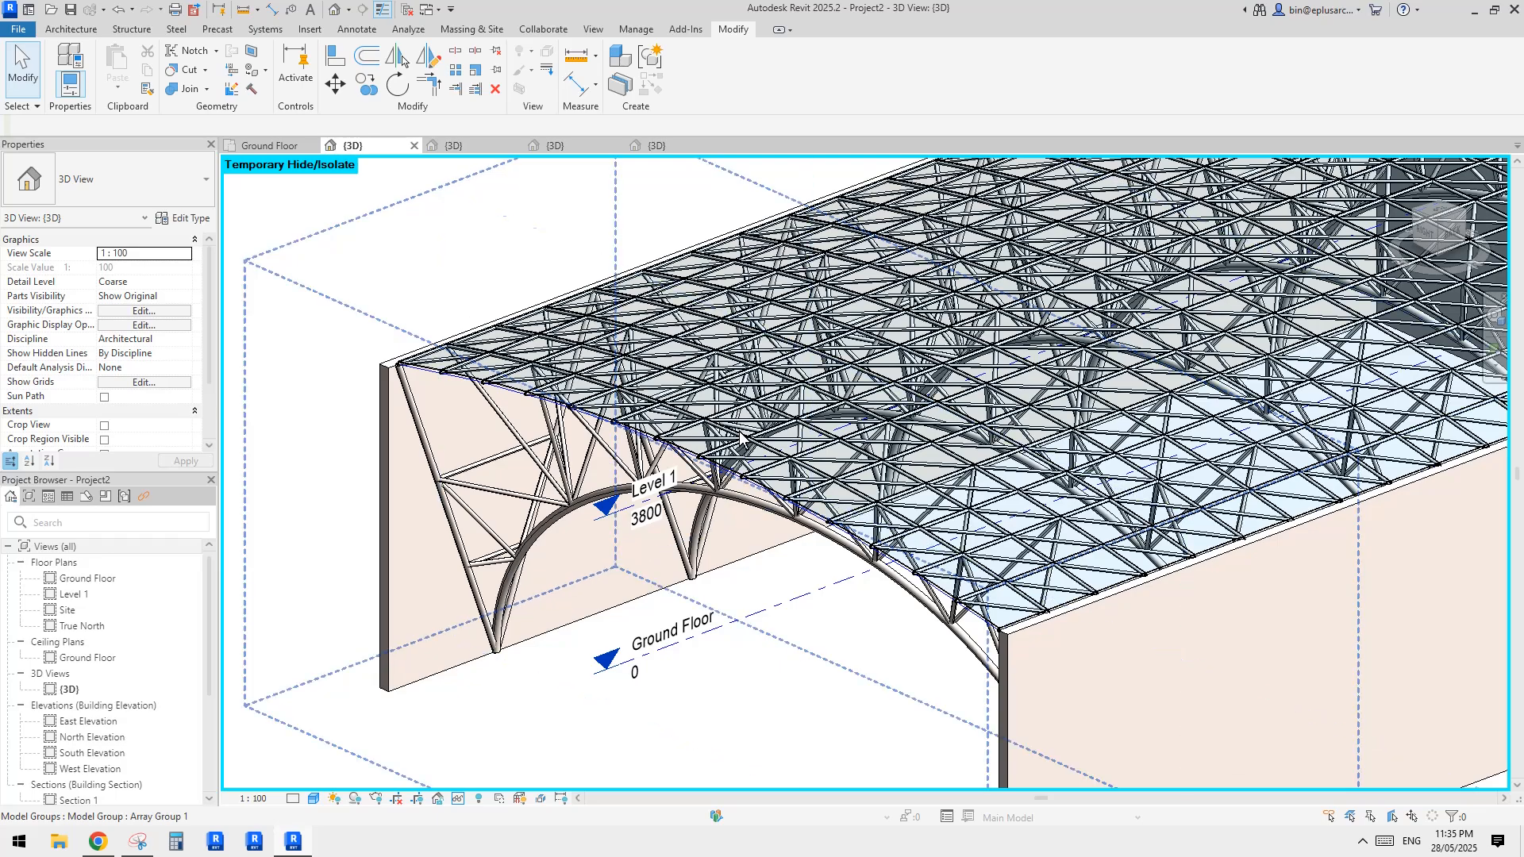
mouse_move(739, 438)
shift+middle_down()
mouse_move(774, 466)
mouse_move(726, 486)
mouse_move(729, 500)
shift+middle_up()
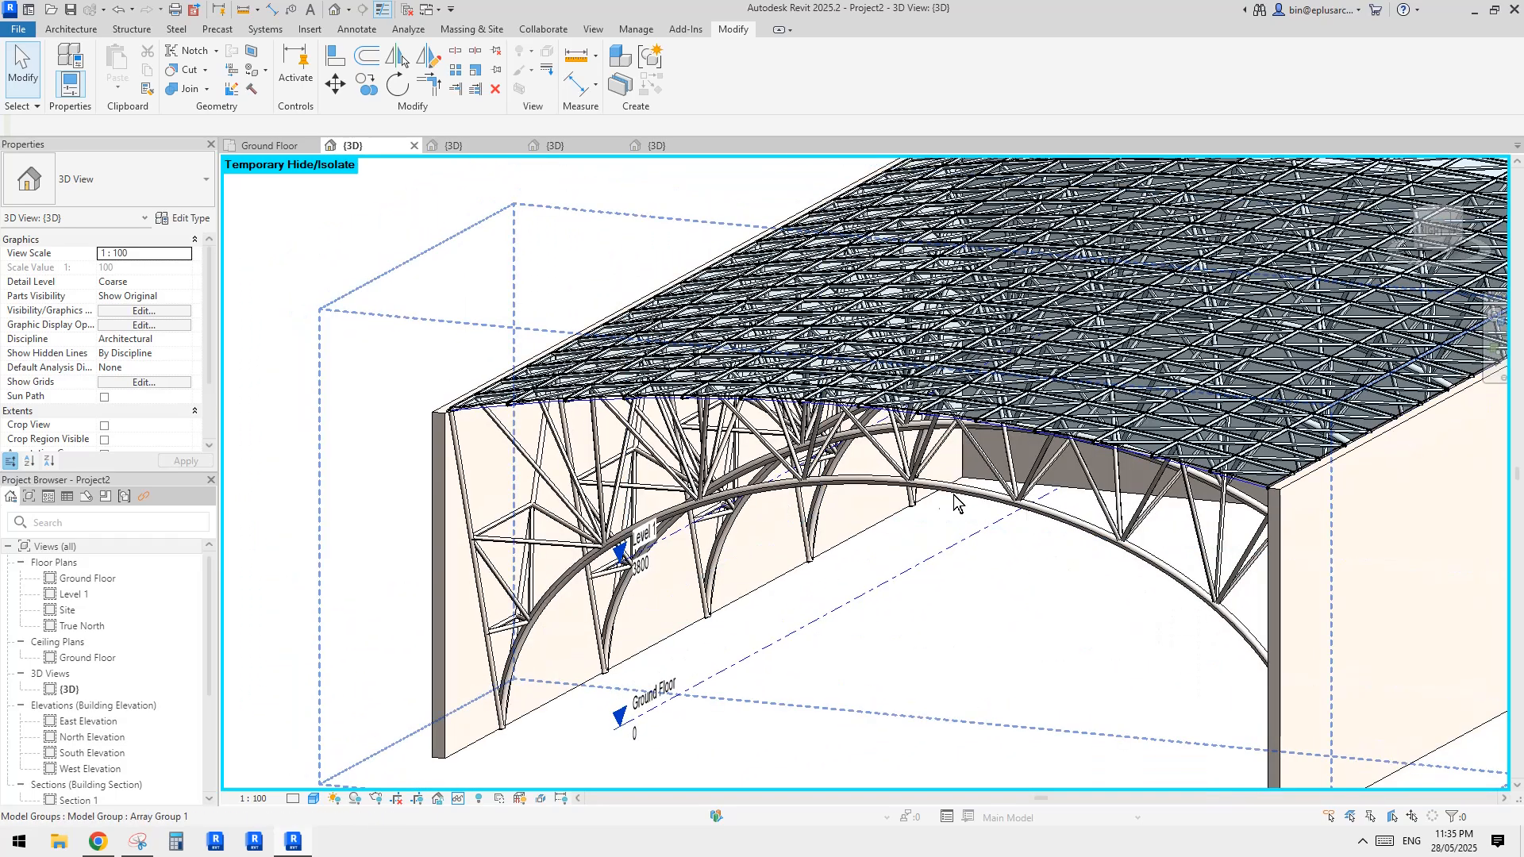
shift+middle_drag(1032, 524, 1050, 525)
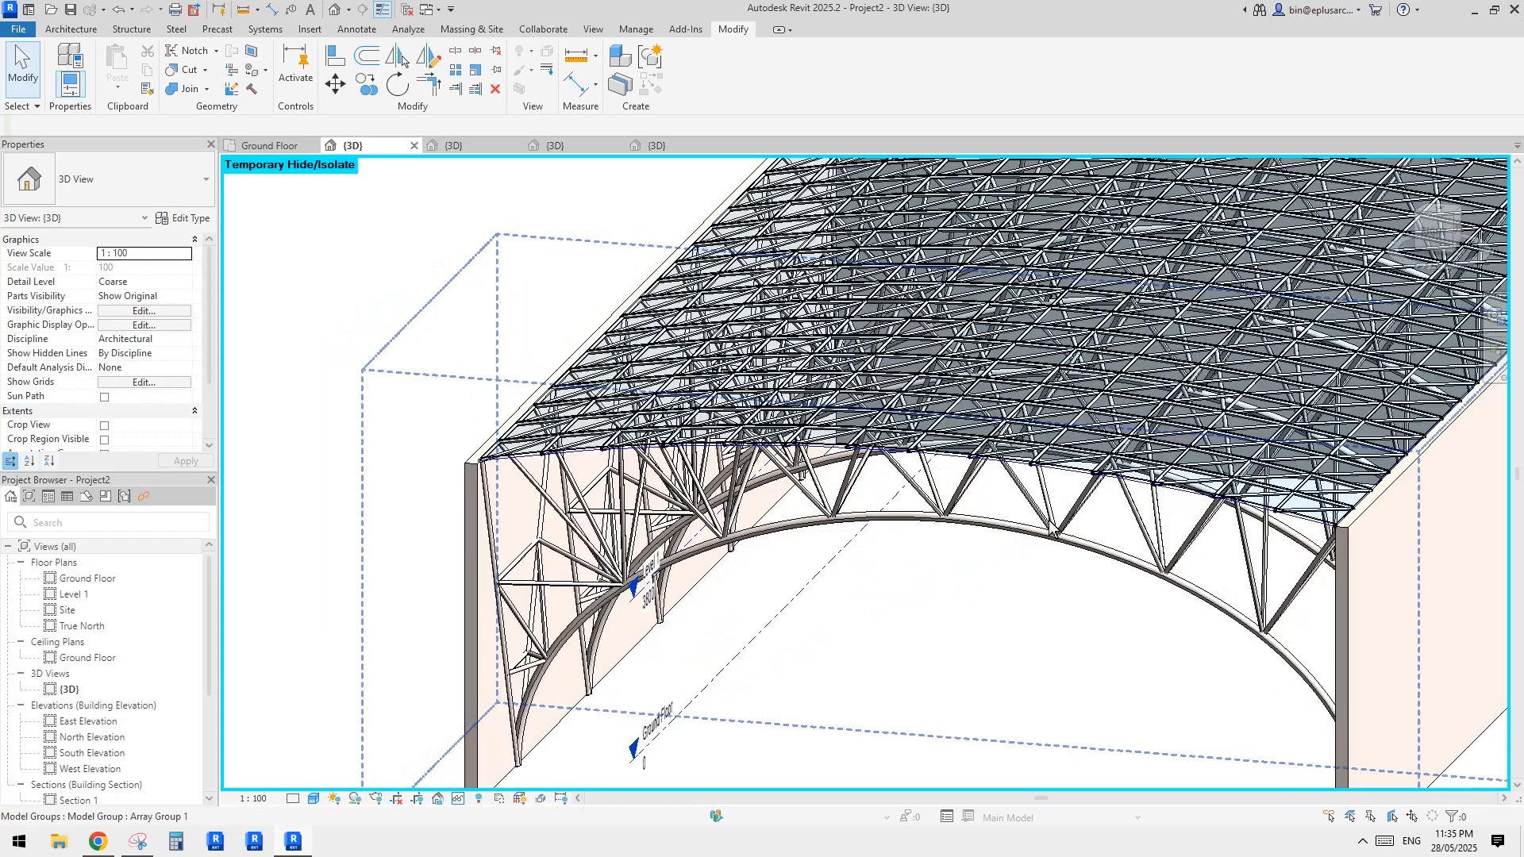
shift+middle_drag(935, 517, 577, 665)
click(109, 847)
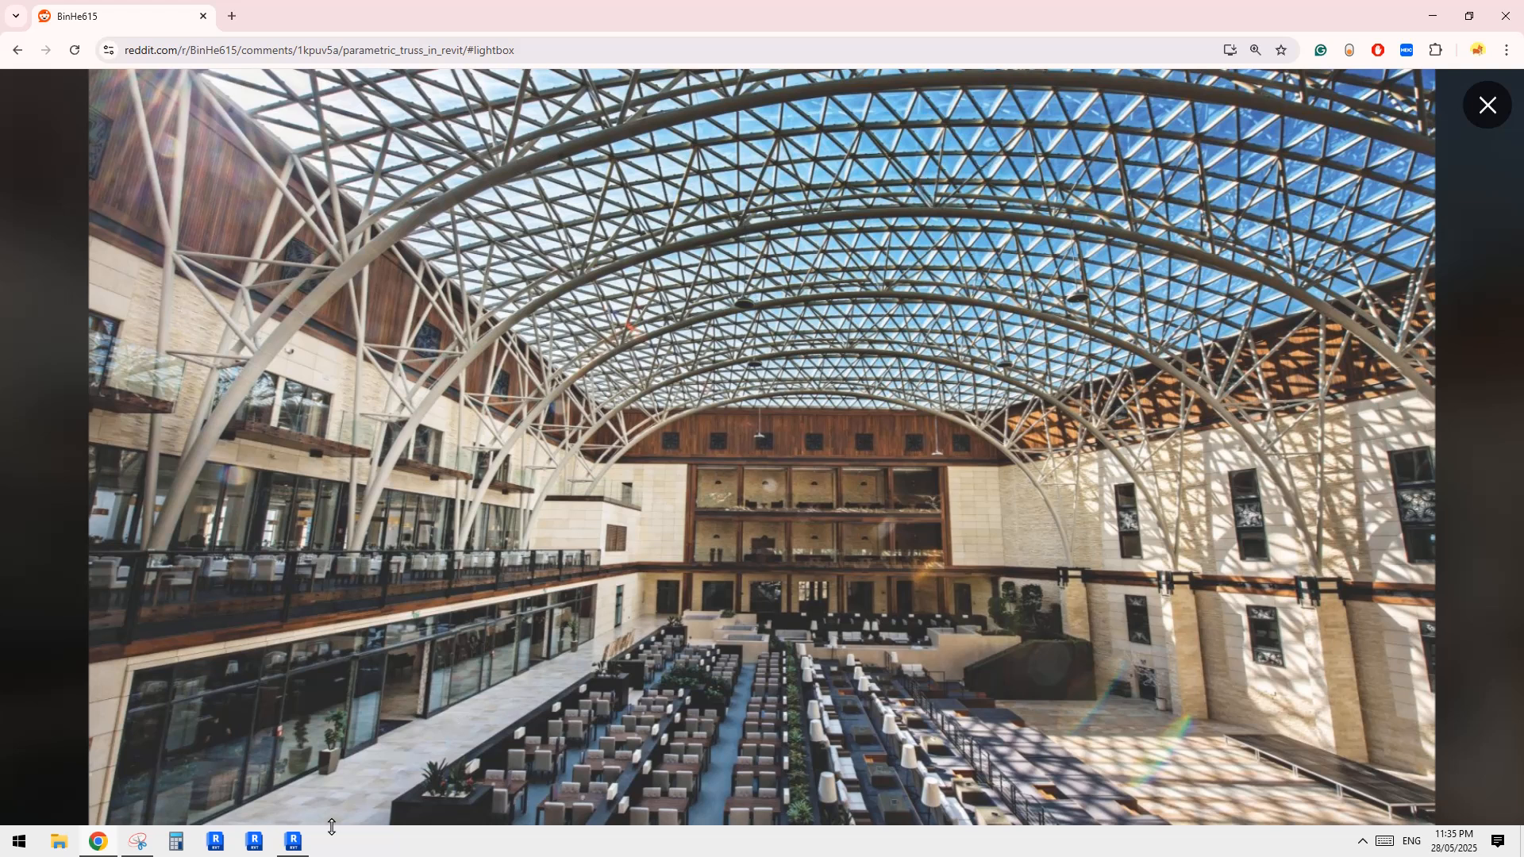
click(294, 839)
scroll(1020, 408, up, 3)
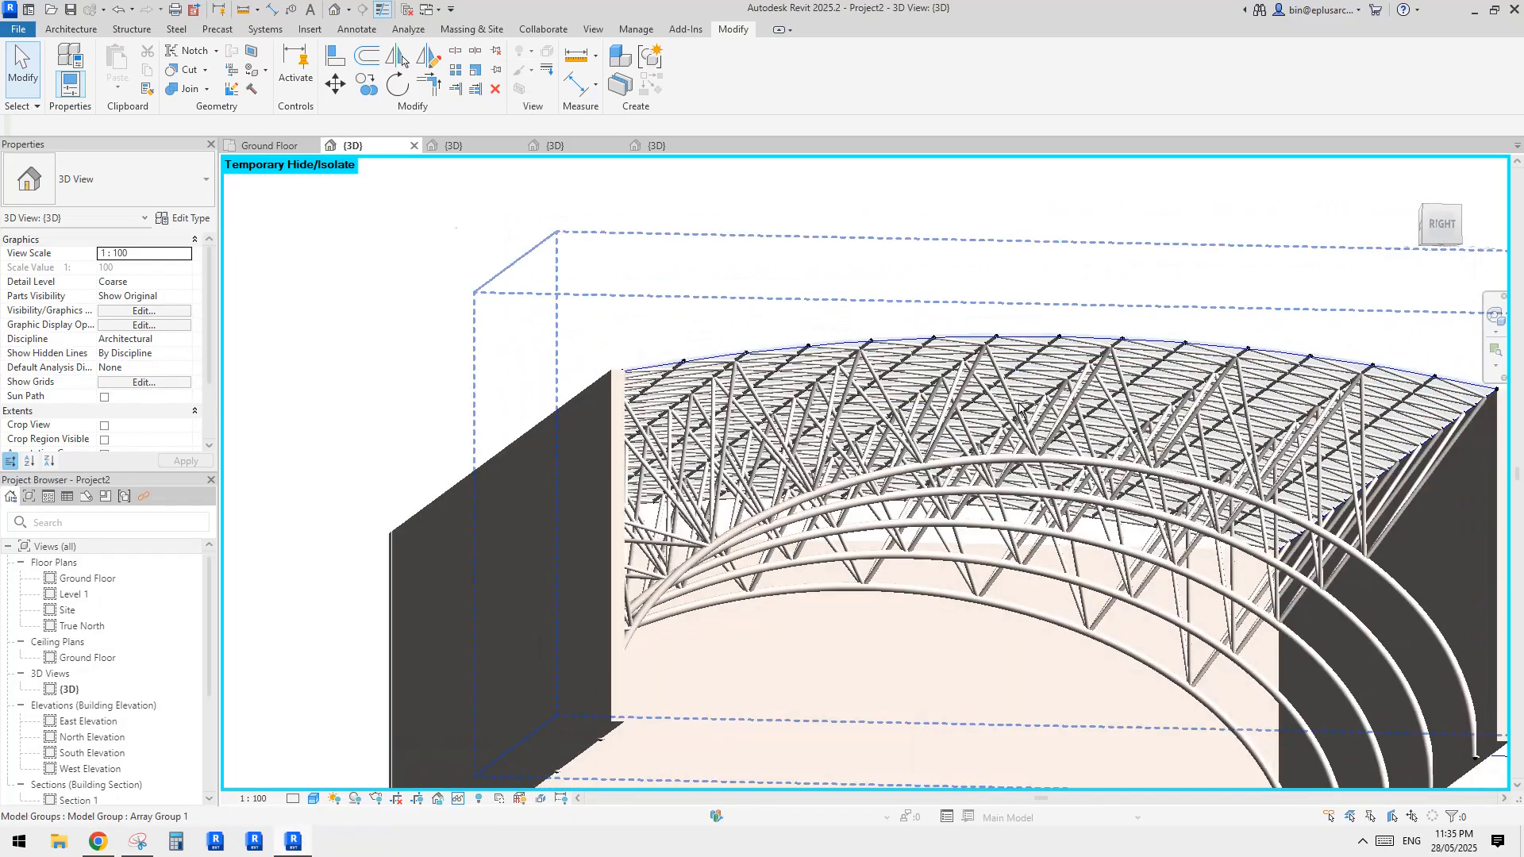
shift+middle_drag(1020, 409, 981, 314)
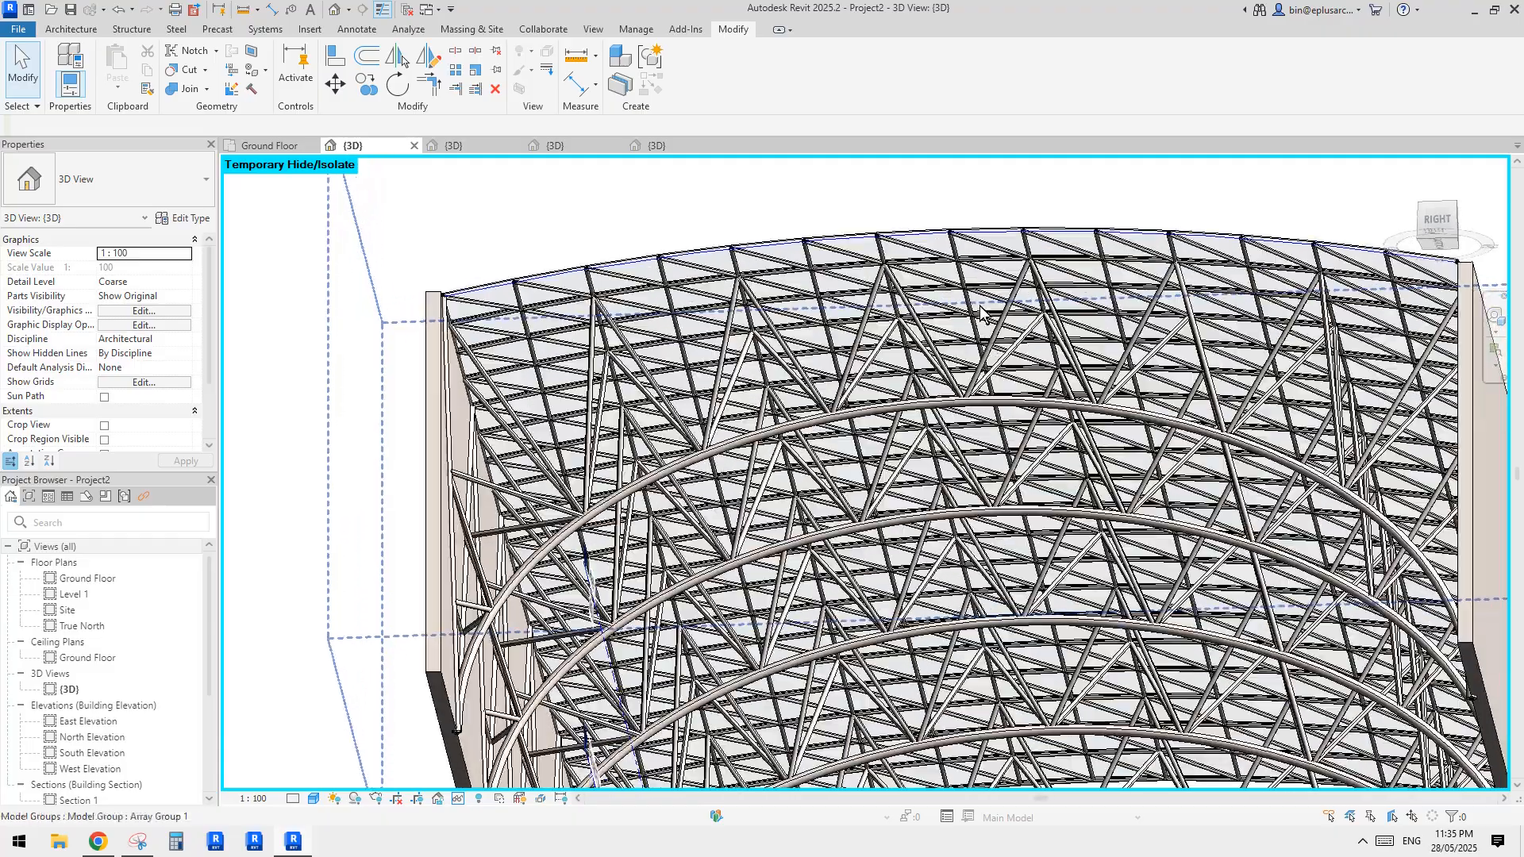
- Compare the arched tubes and side struts of the canopy with the atrium photo in Chrome, ending back in Revit
shift+middle_drag(967, 403, 913, 401)
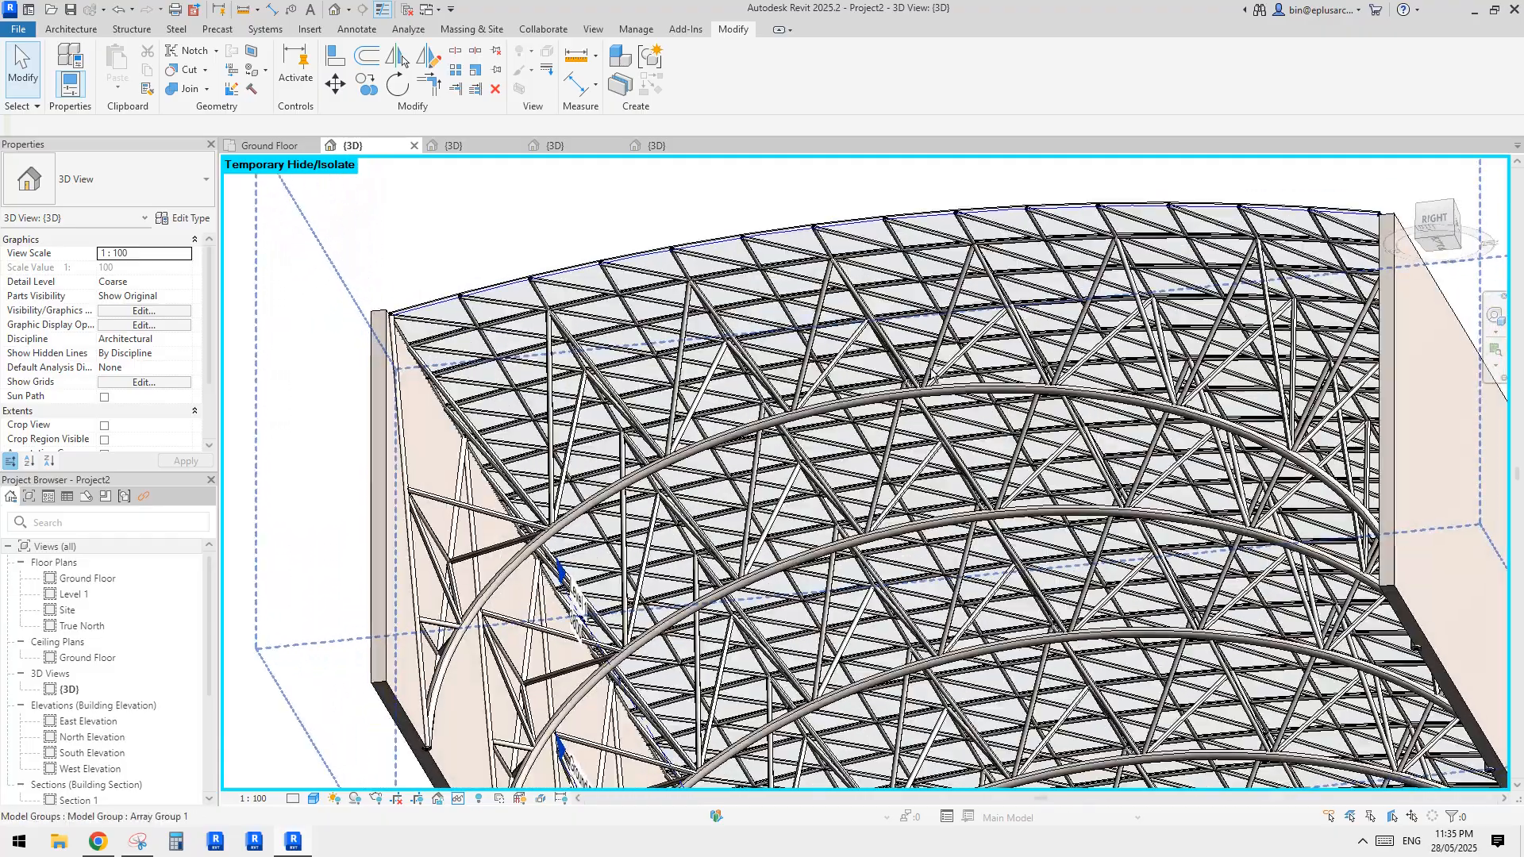
click(98, 844)
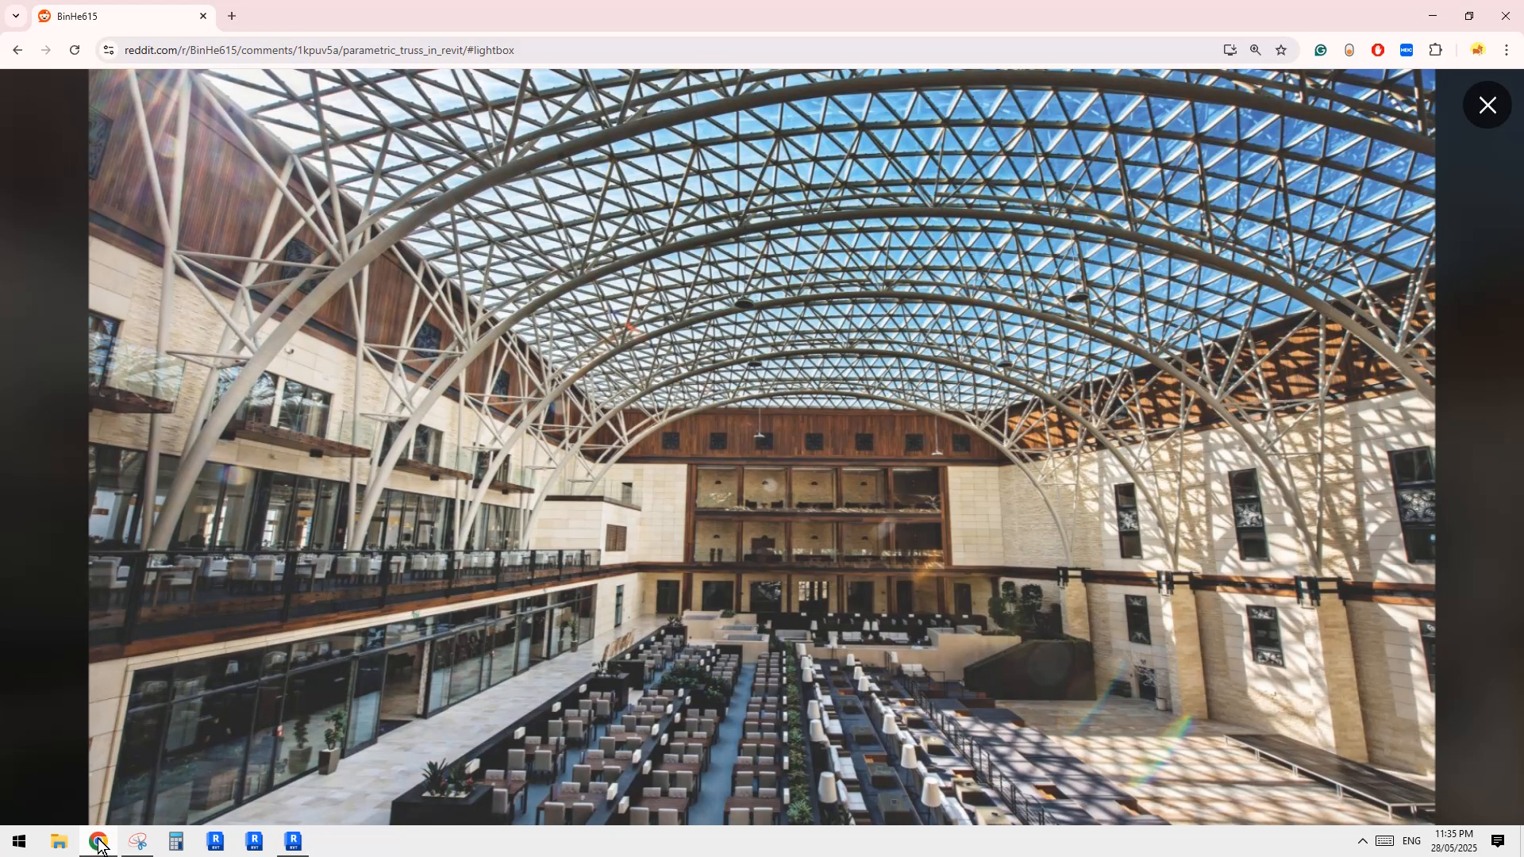
click(289, 848)
mouse_move(893, 409)
shift+middle_down()
mouse_move(881, 414)
mouse_move(939, 422)
mouse_move(1010, 361)
mouse_move(726, 482)
mouse_move(720, 569)
mouse_move(1377, 523)
mouse_move(1387, 447)
mouse_move(982, 537)
mouse_move(555, 504)
mouse_move(512, 489)
mouse_move(381, 372)
mouse_move(553, 430)
mouse_move(595, 398)
mouse_move(595, 445)
mouse_move(650, 457)
mouse_move(585, 445)
mouse_move(317, 641)
shift+middle_up()
click(100, 843)
click(294, 843)
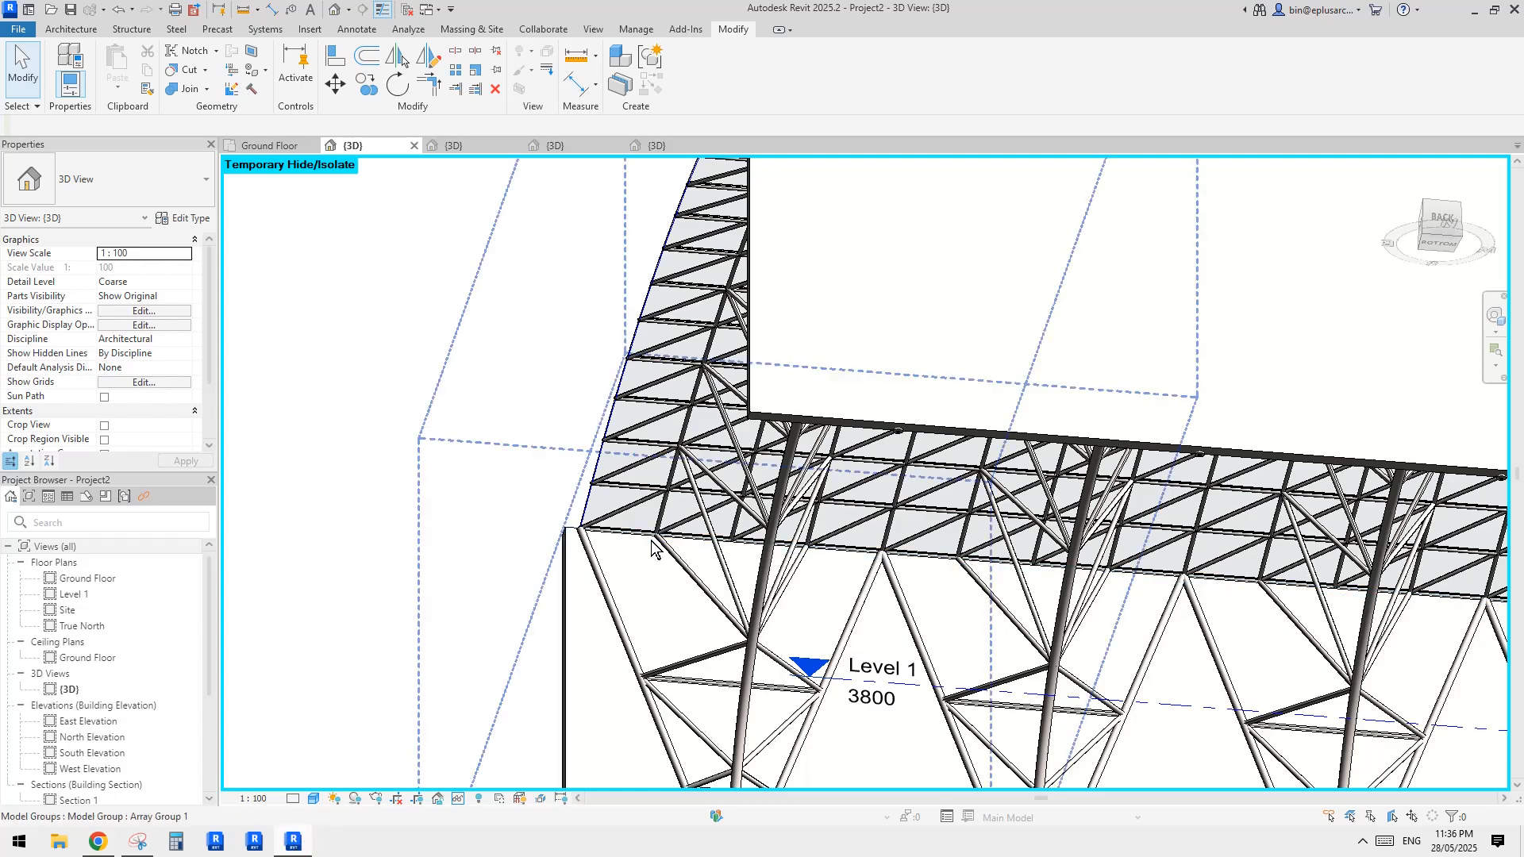
- Open the array group of the canopy bay at the enclosure's end for editing
shift+middle_drag(829, 678, 721, 572)
click(669, 597)
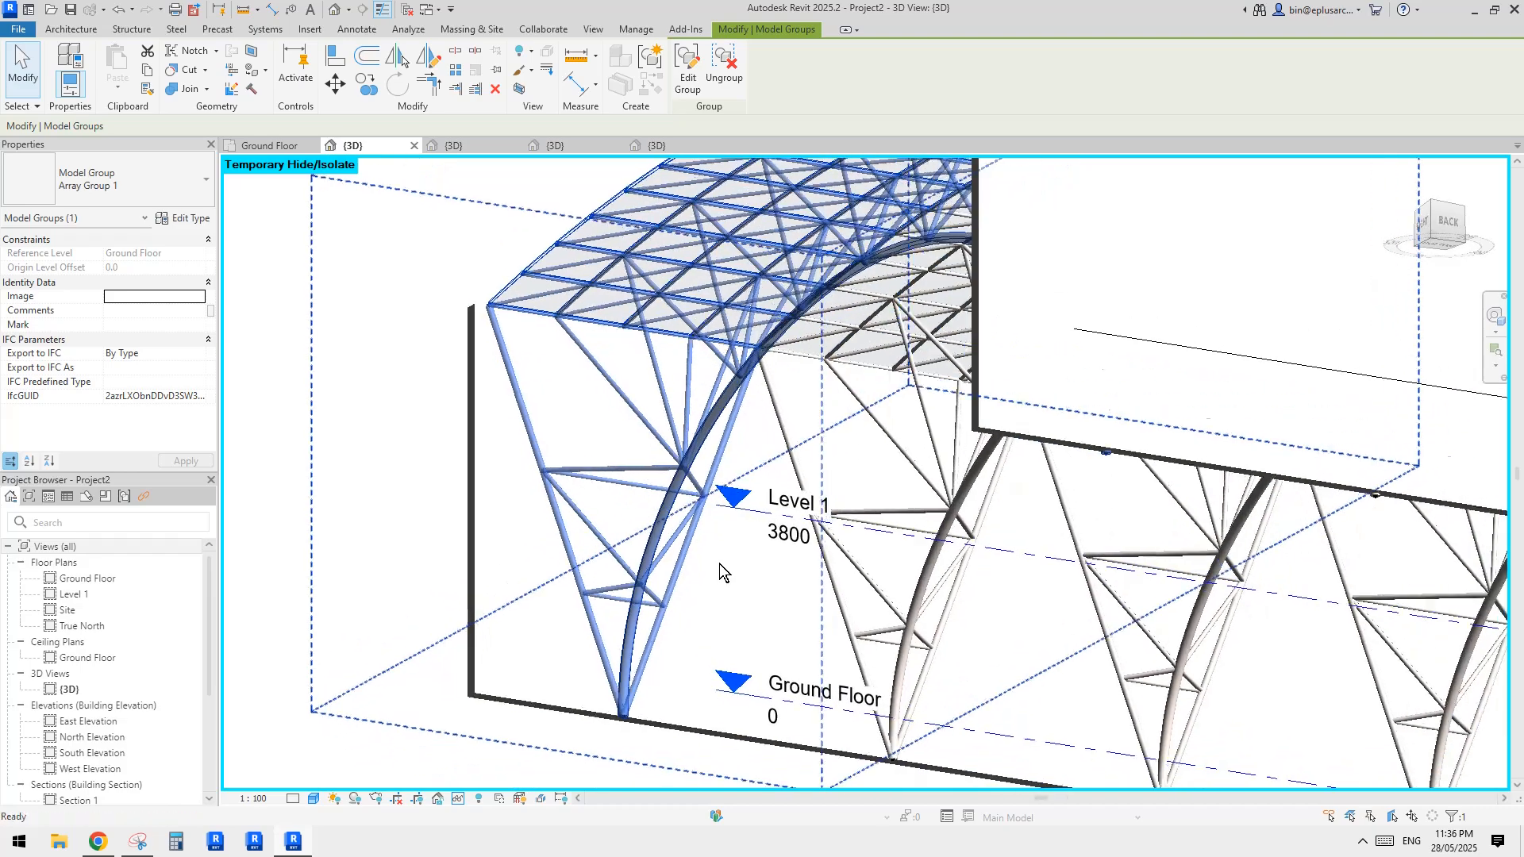
middle_drag(653, 440, 680, 456)
click(688, 70)
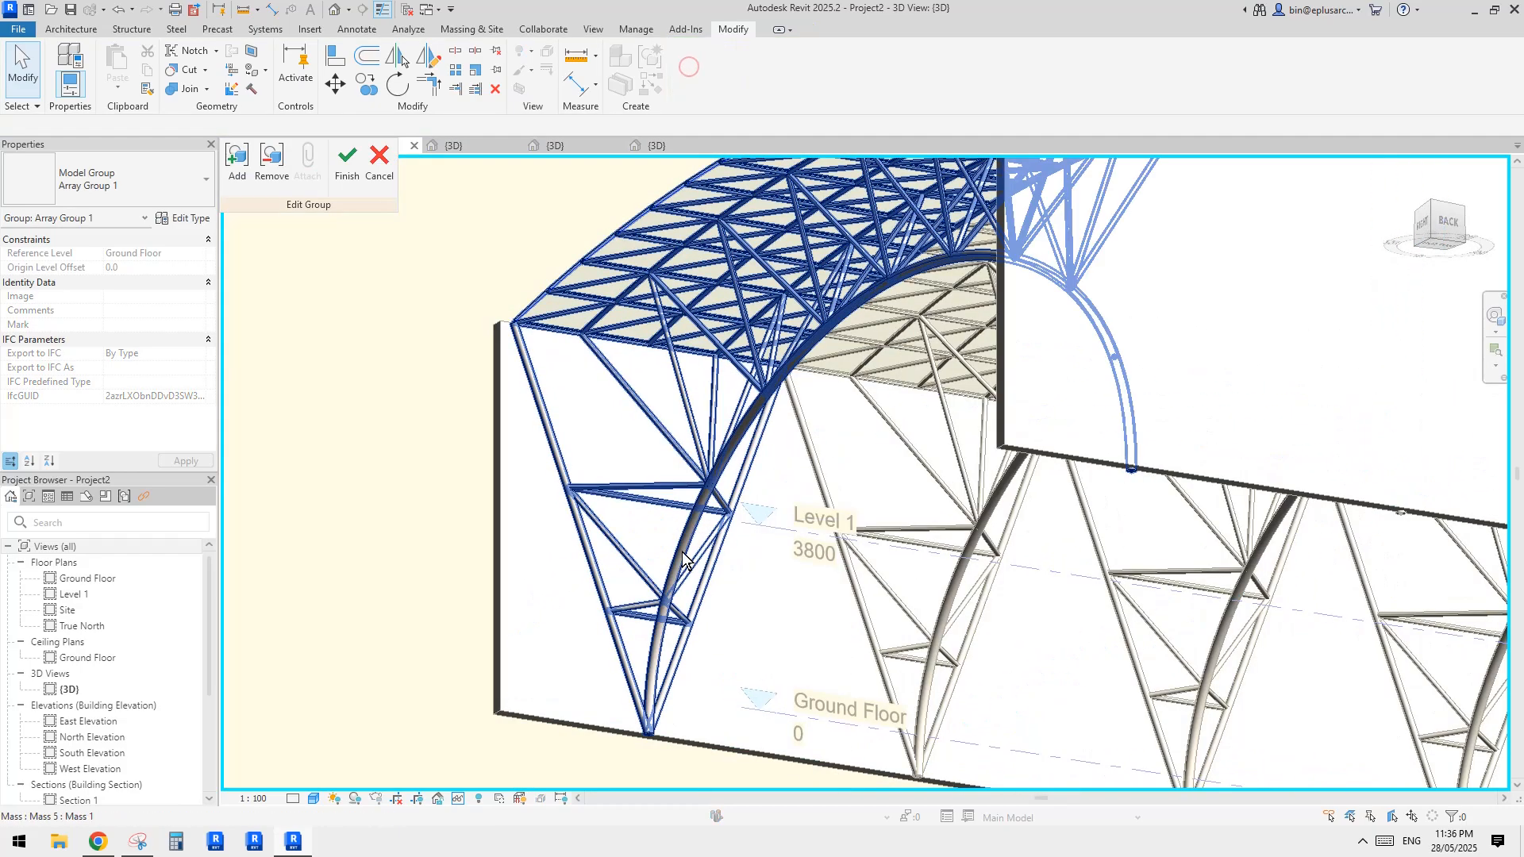
- Open the canopy mass inside the group for in-place editing
scroll(531, 369, up, 1)
click(532, 369)
middle_drag(531, 369, 647, 429)
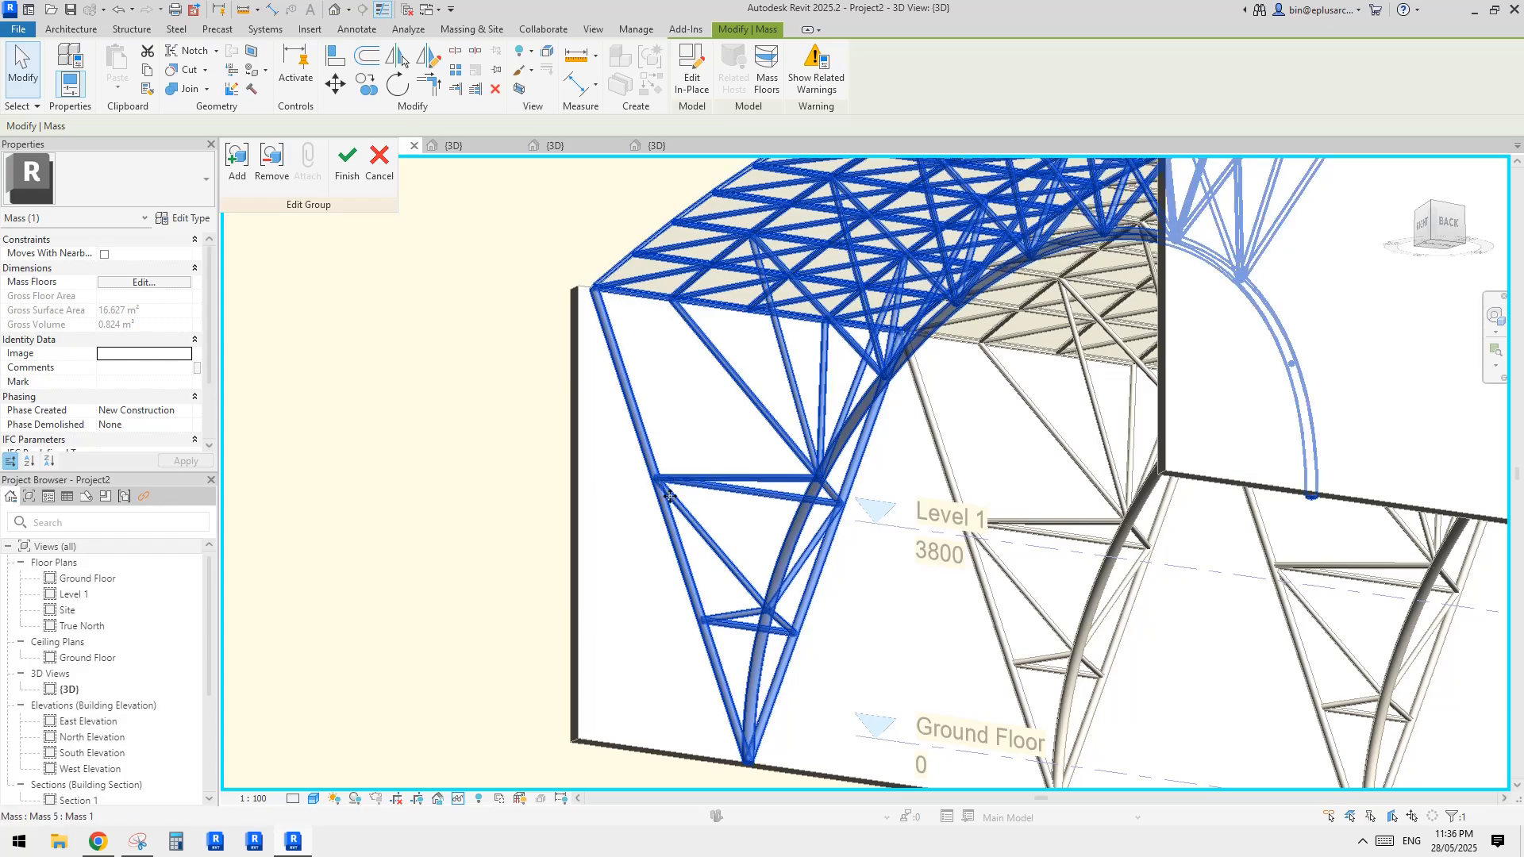
shift+middle_drag(731, 490, 789, 555)
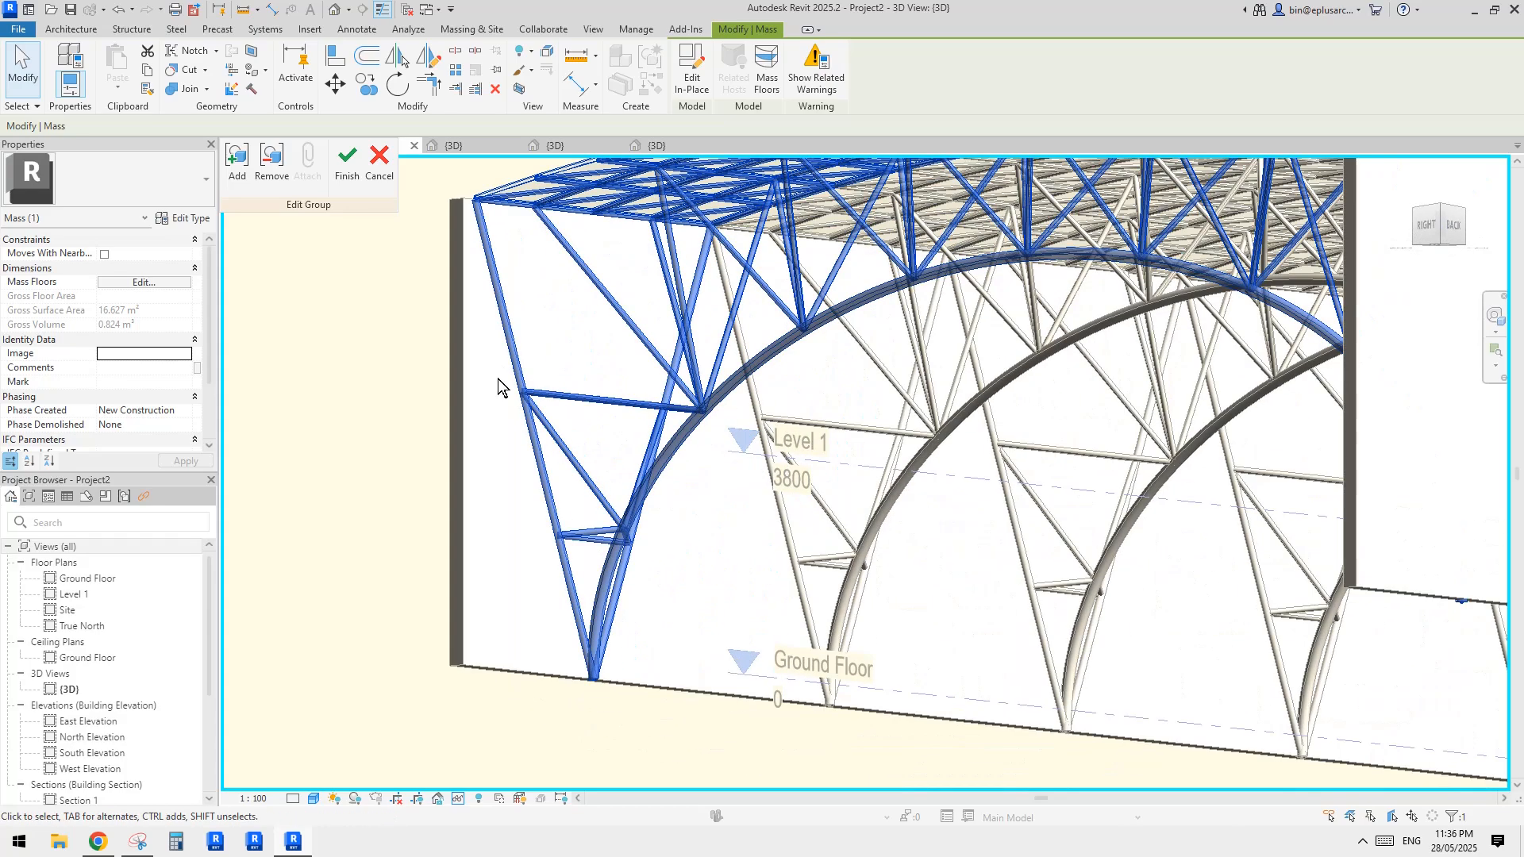
middle_drag(500, 389, 778, 461)
scroll(784, 456, up, 1)
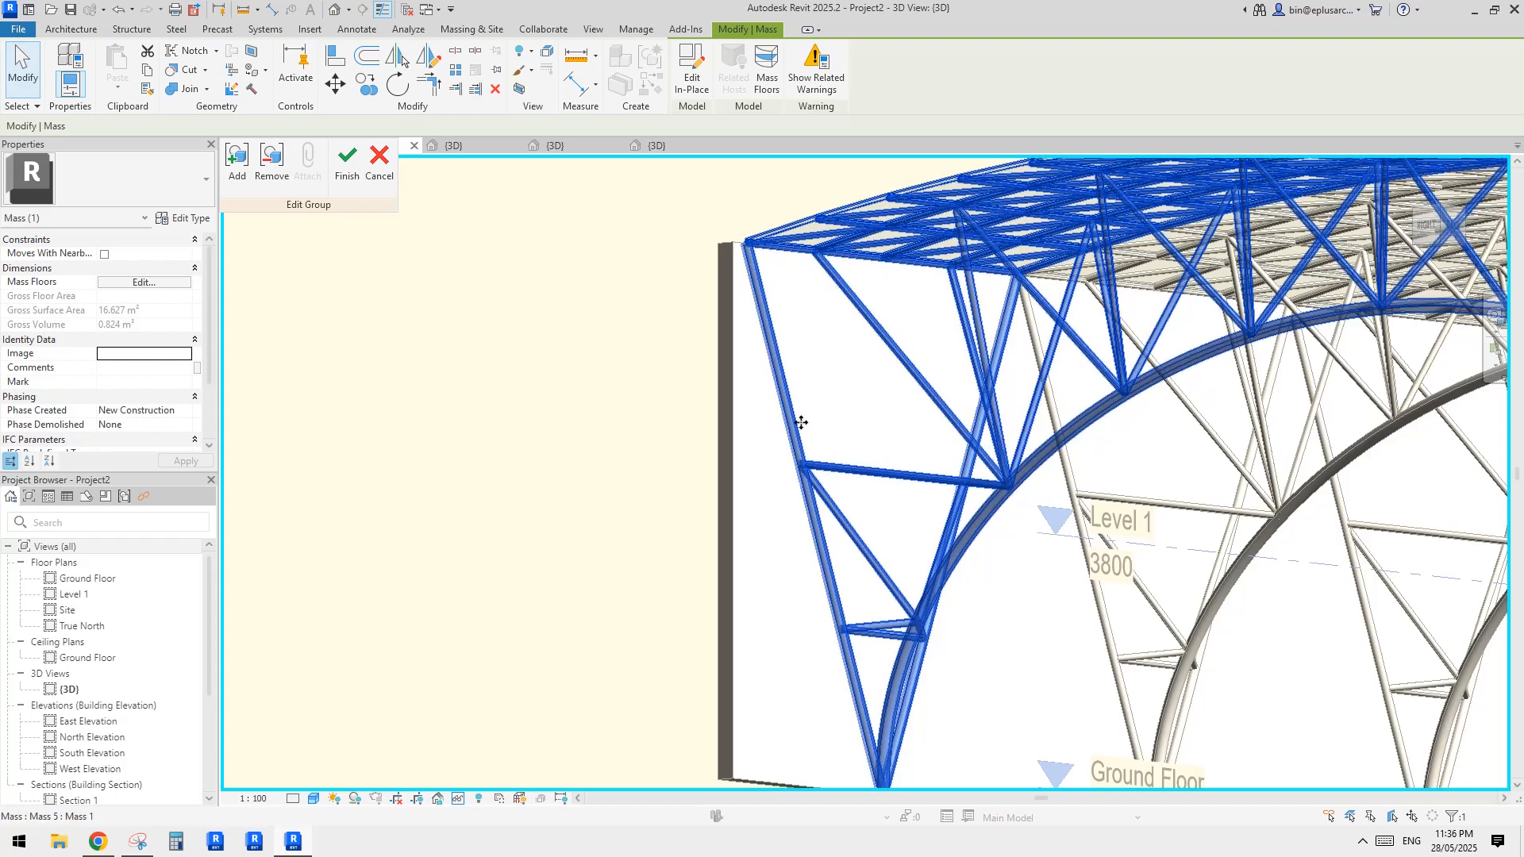
middle_drag(795, 410, 755, 442)
scroll(707, 284, up, 3)
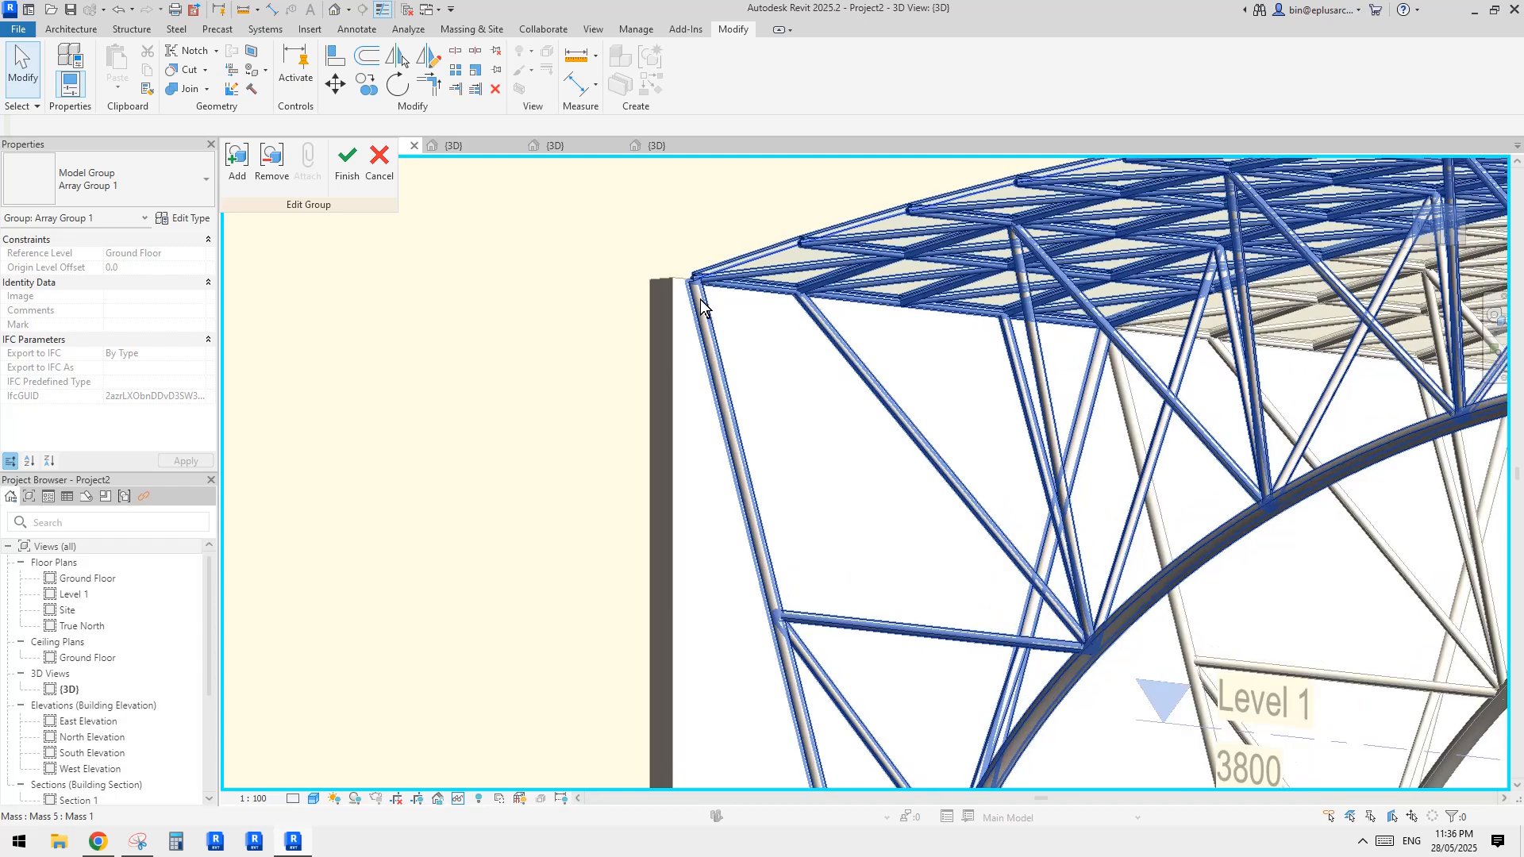
click(700, 79)
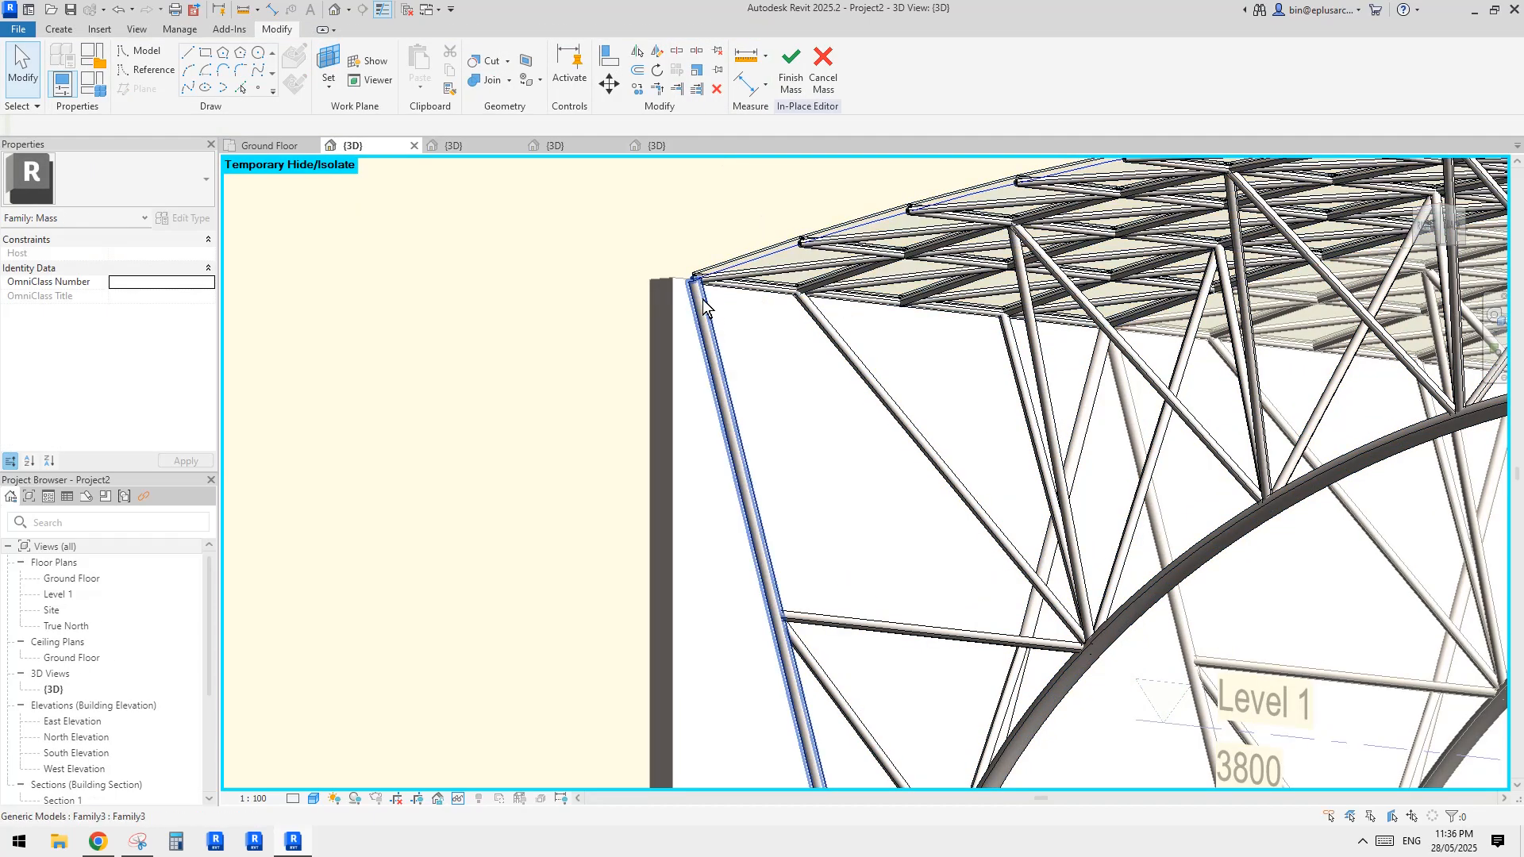
- Switch the view to wireframe and pick out the corner strut and its top placement point at the roof edge
scroll(706, 288, up, 3)
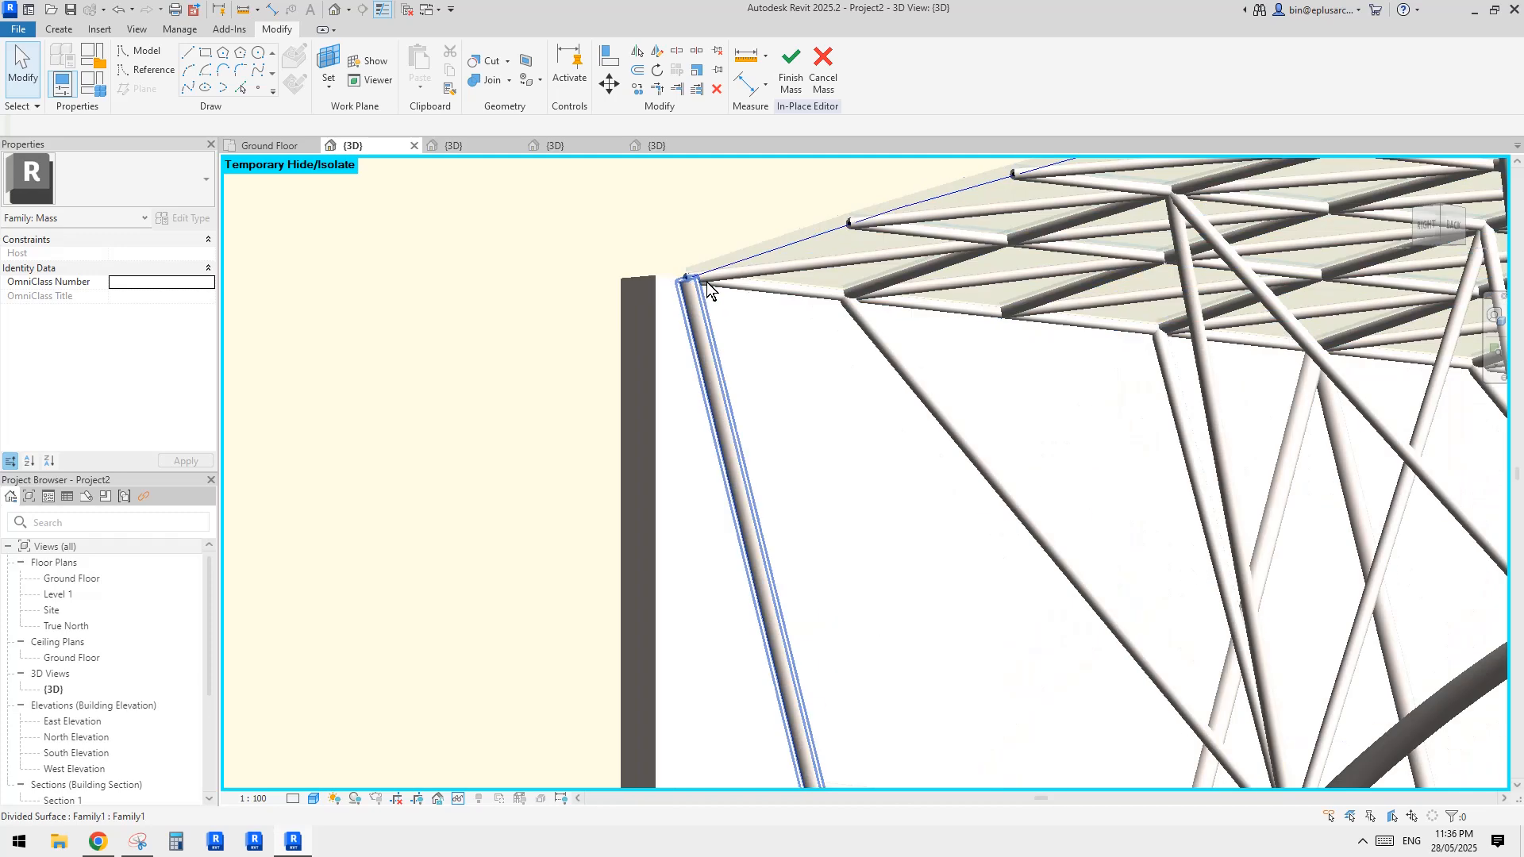
key(w)
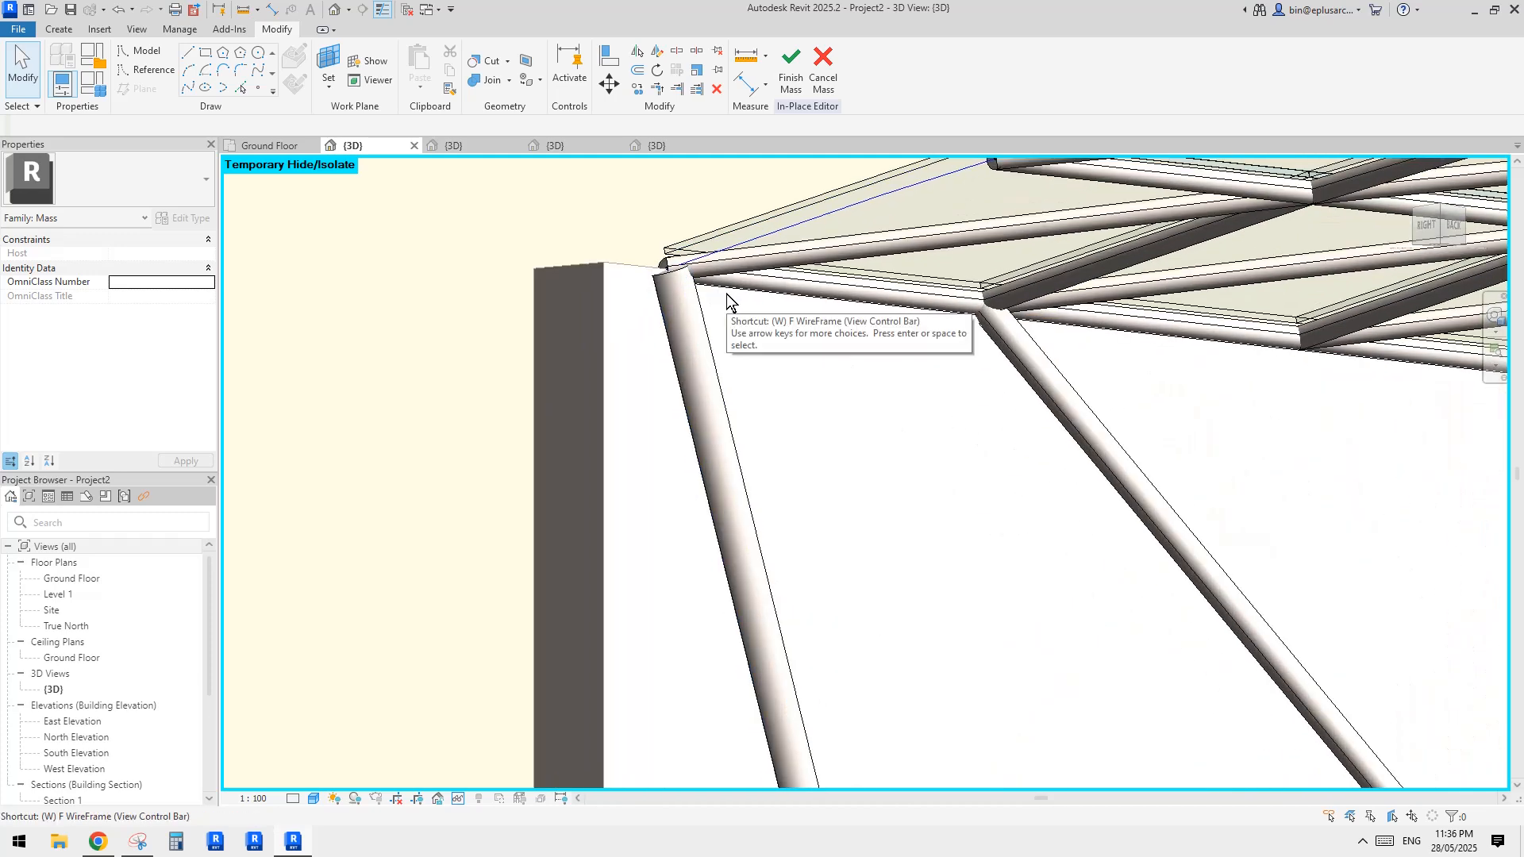
key(f)
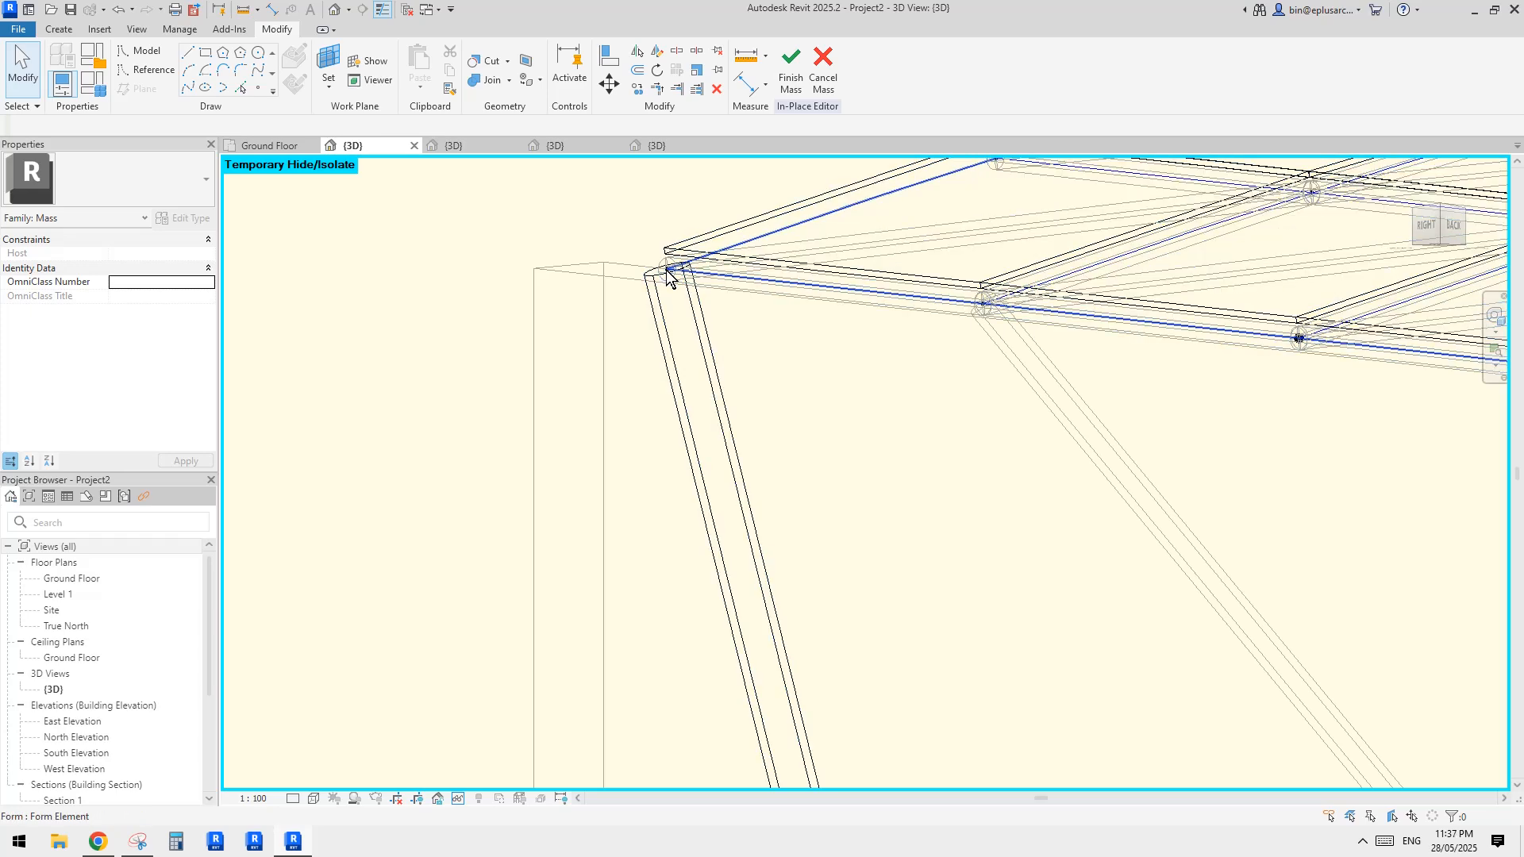
key(Tab)
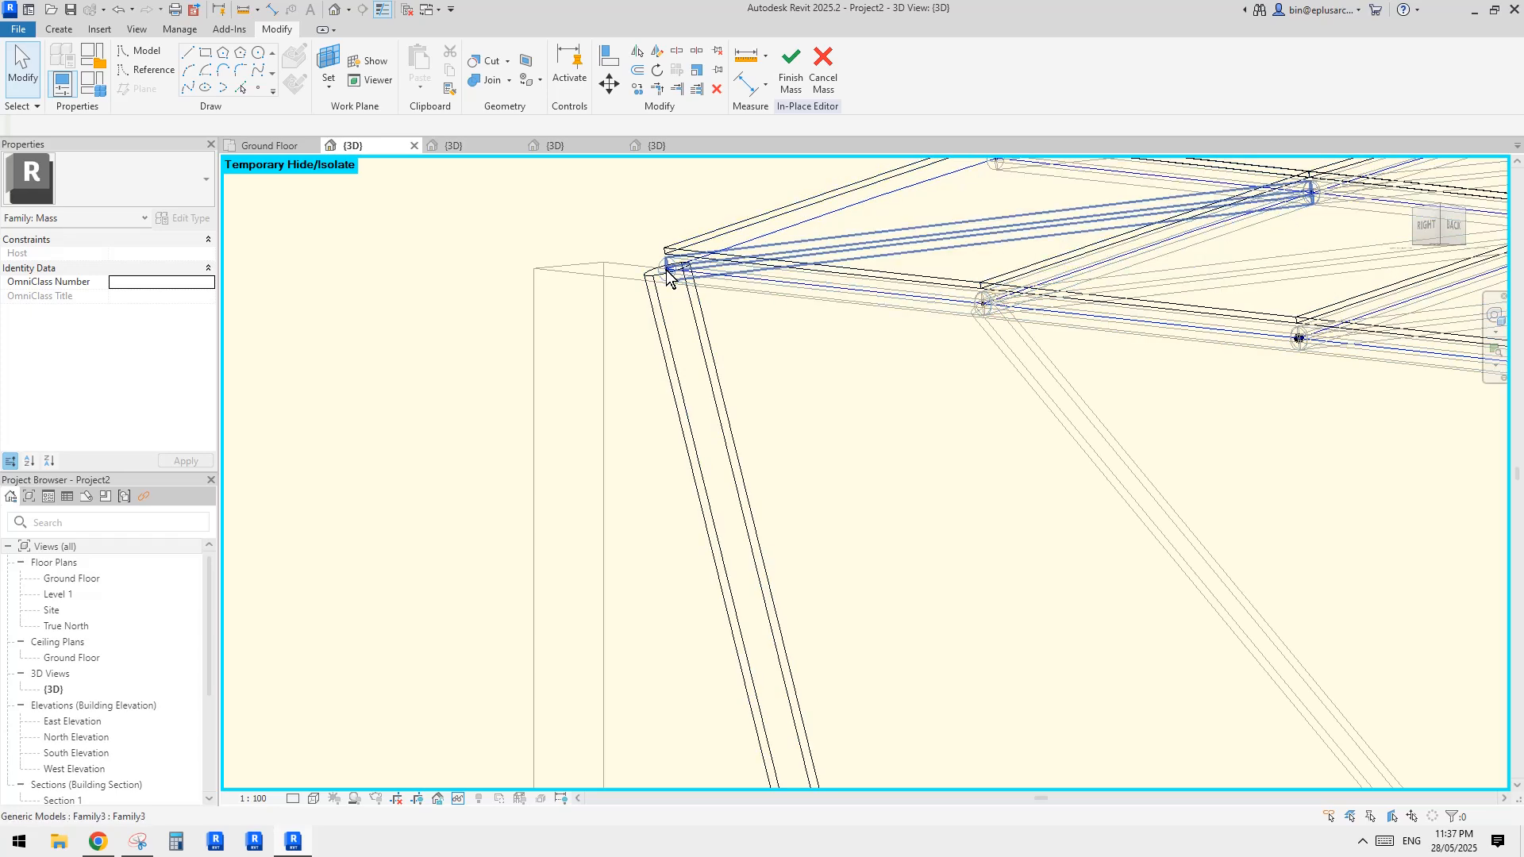
key(Tab)
click(665, 270)
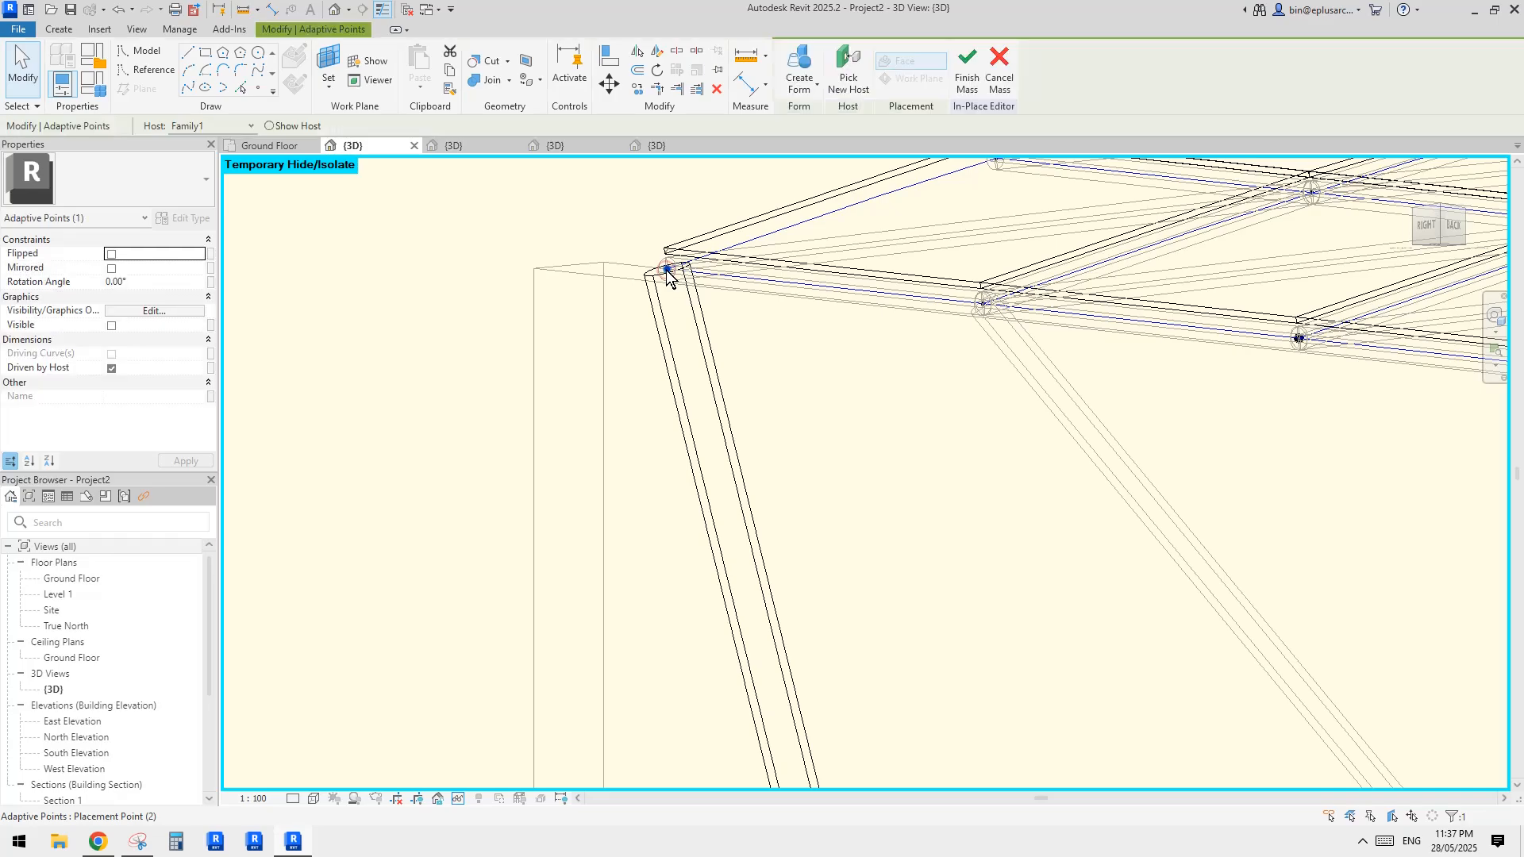
scroll(750, 340, down, 2)
scroll(749, 341, down, 5)
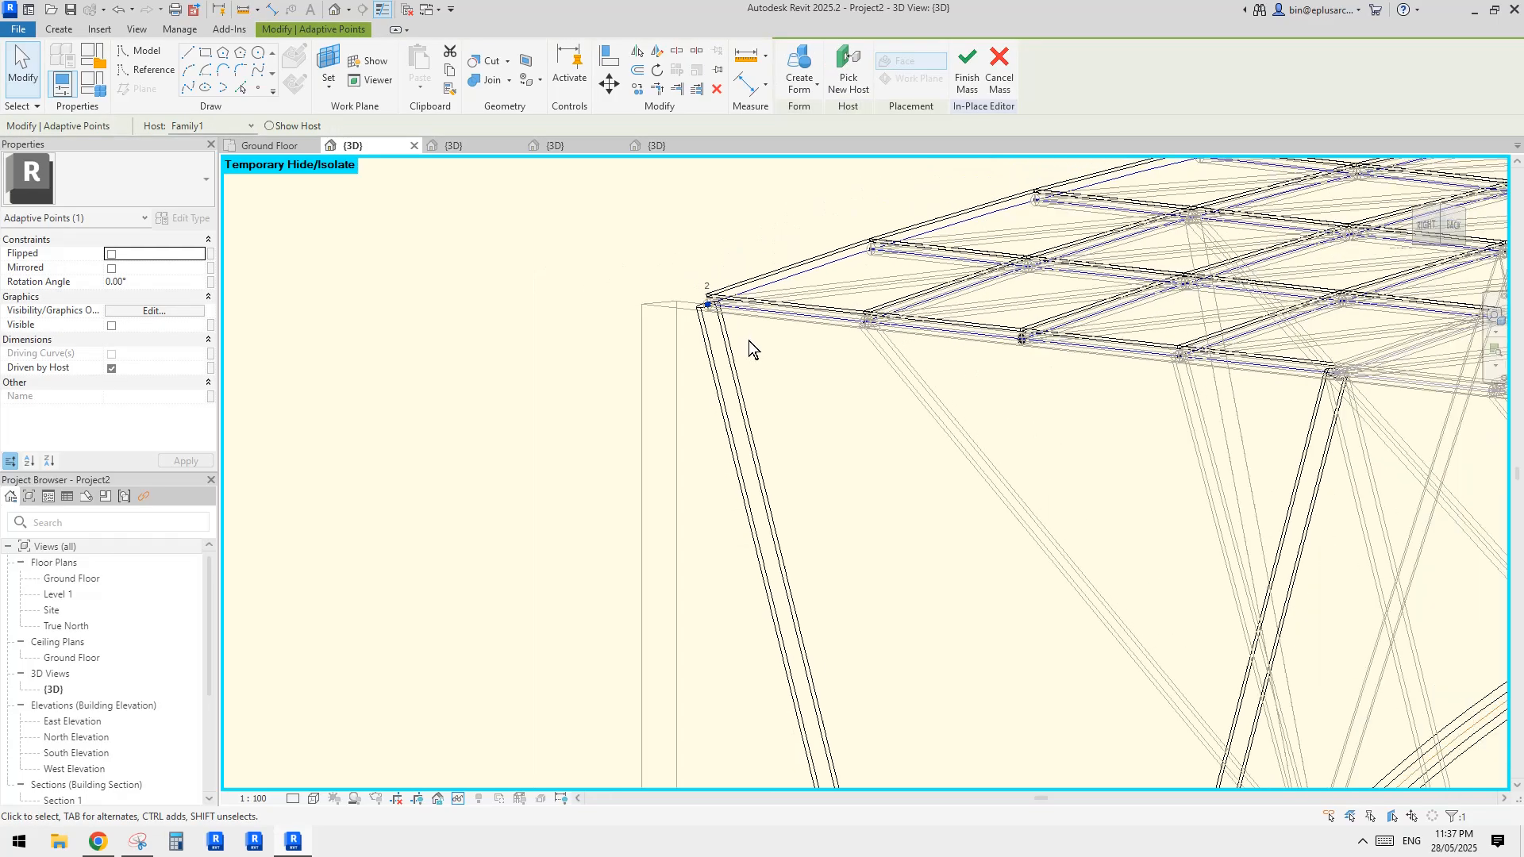
shift+middle_drag(805, 358, 769, 198)
click(762, 347)
click(743, 358)
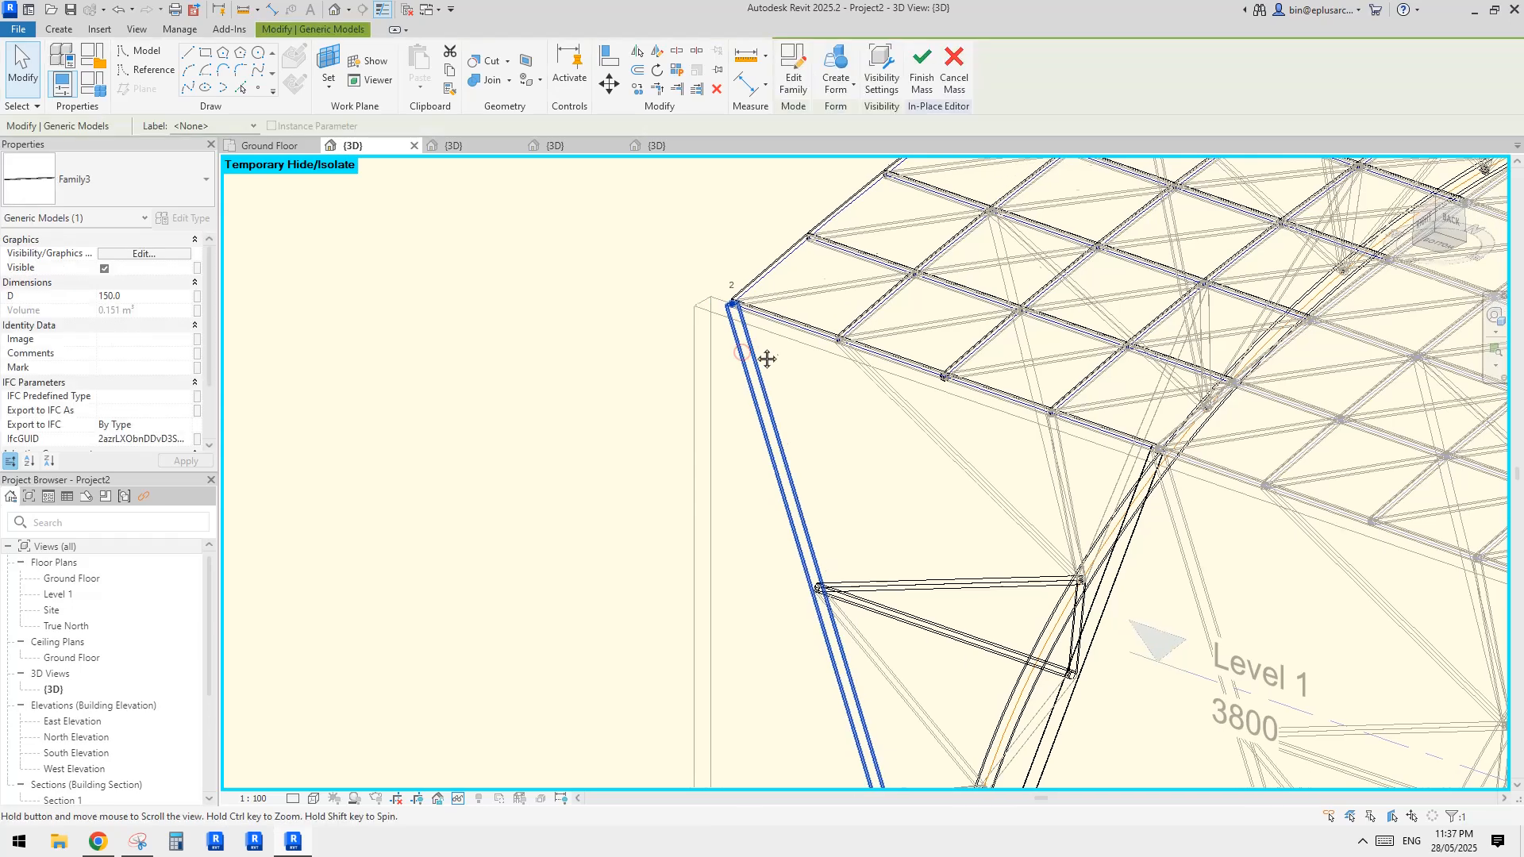
- Rehost the corner strut's top adaptive point to the divided-surface node one grid inward along the roof edge
scroll(767, 341, up, 3)
scroll(746, 293, up, 1)
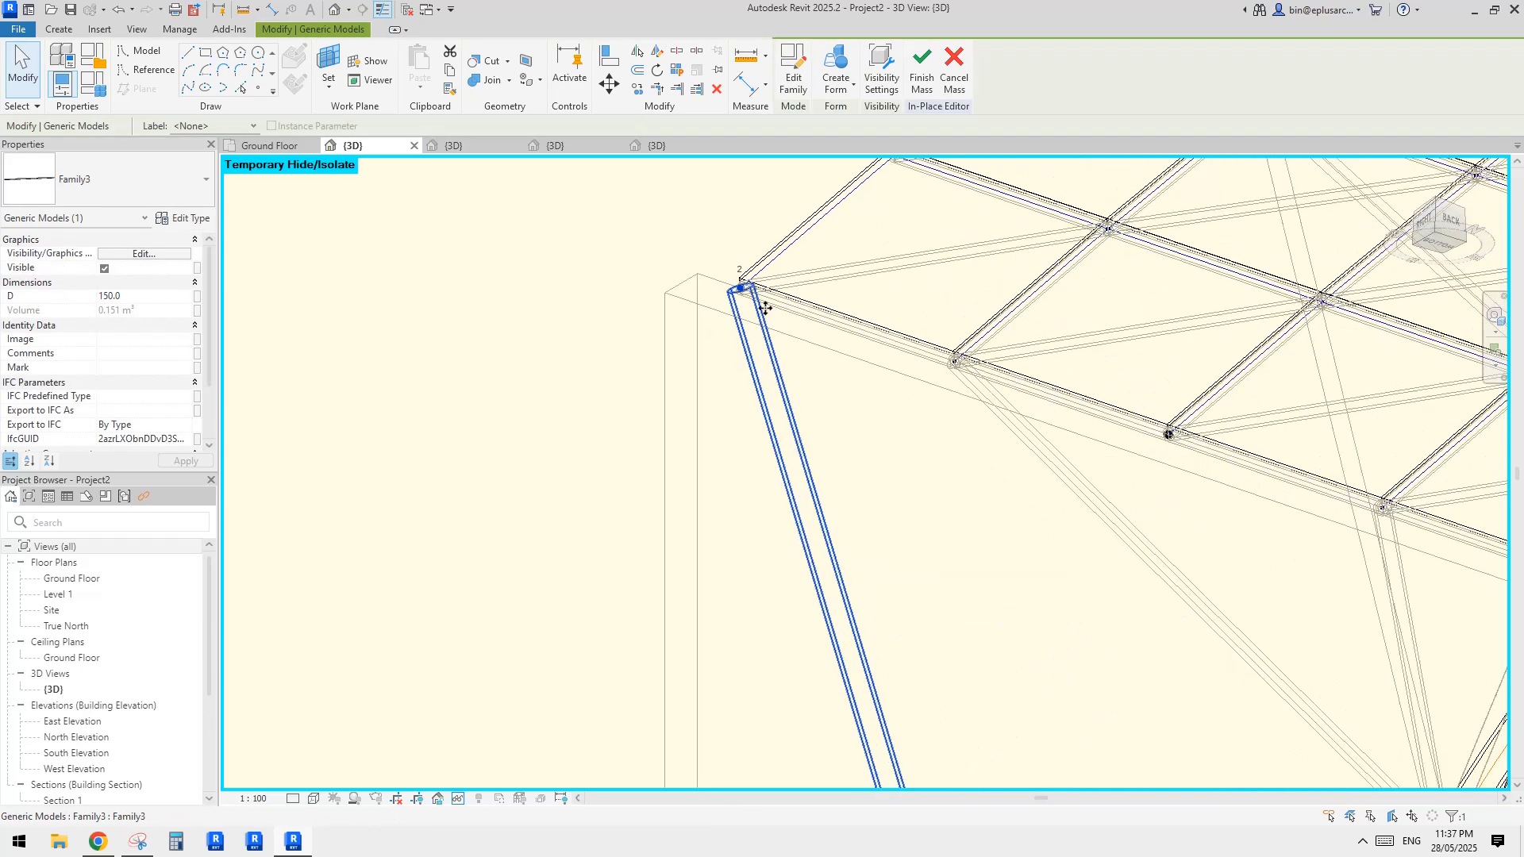
key(Tab)
key(Tab)
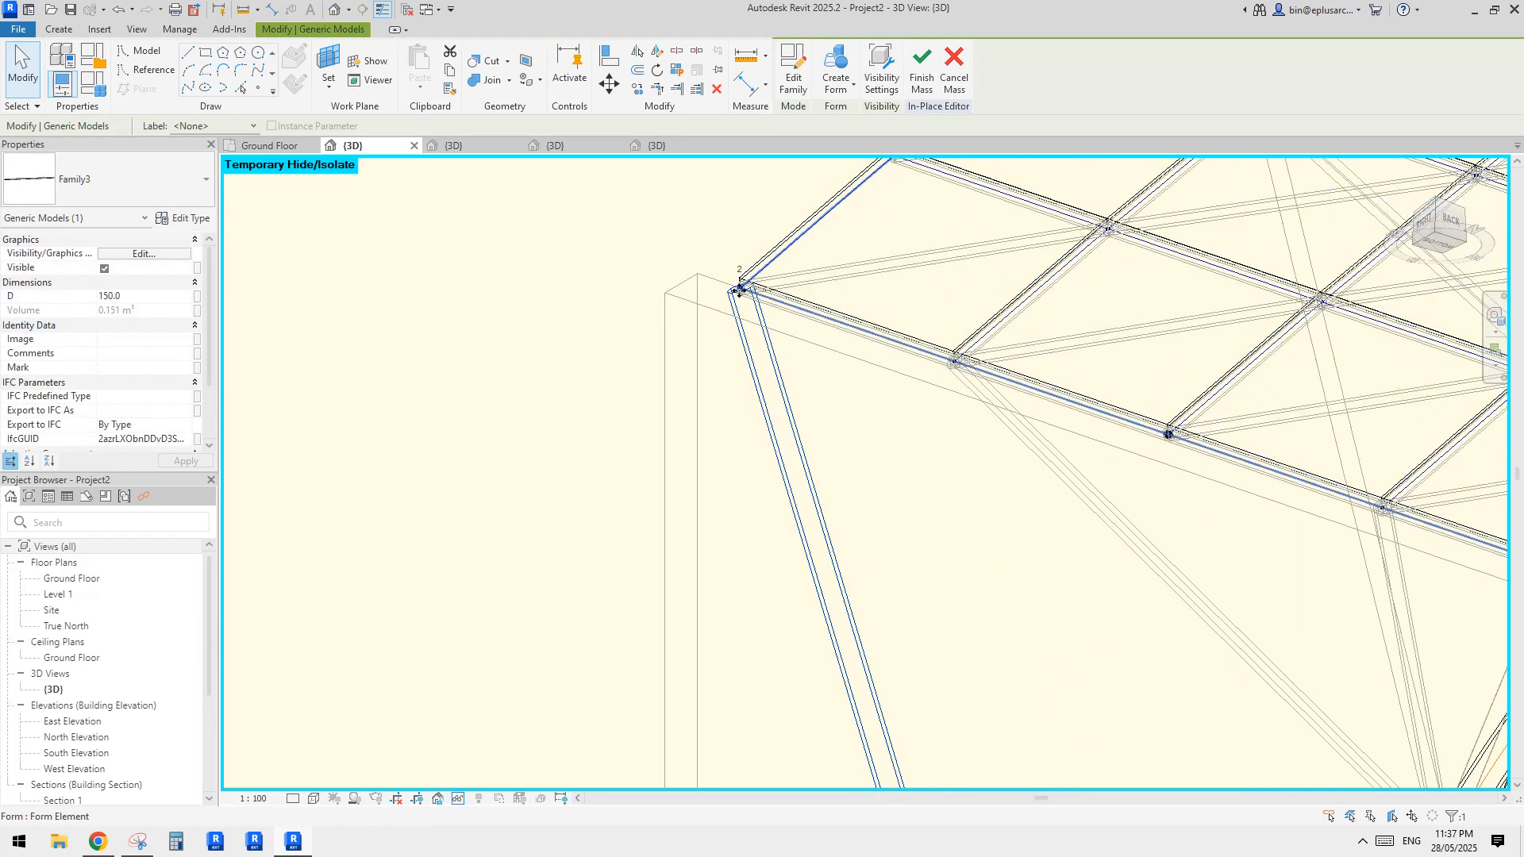
key(Tab)
key(Tab)
key(Tab)
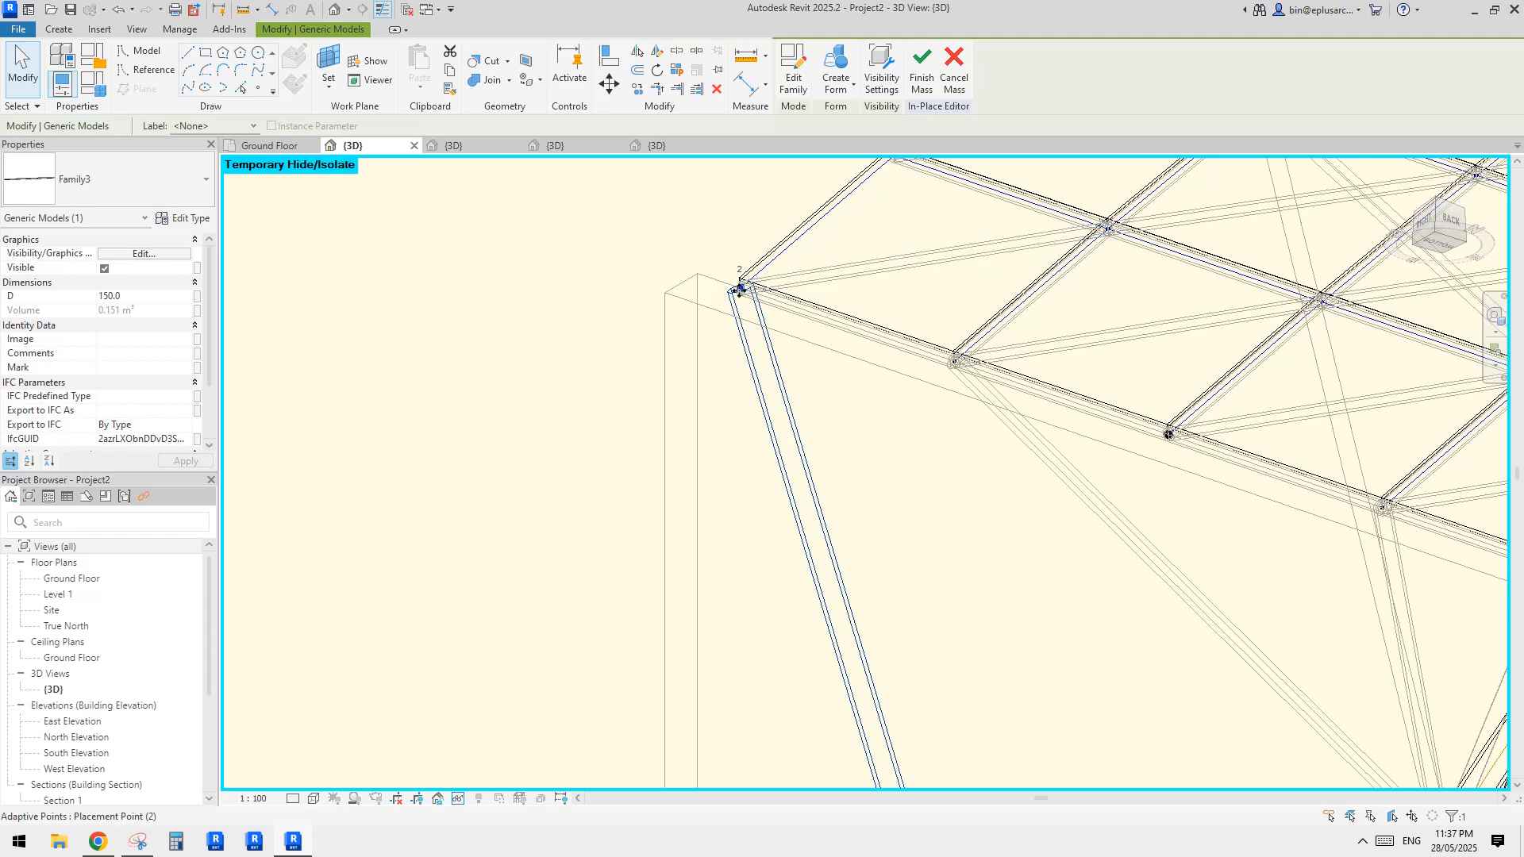
click(740, 290)
scroll(736, 246, down, 3)
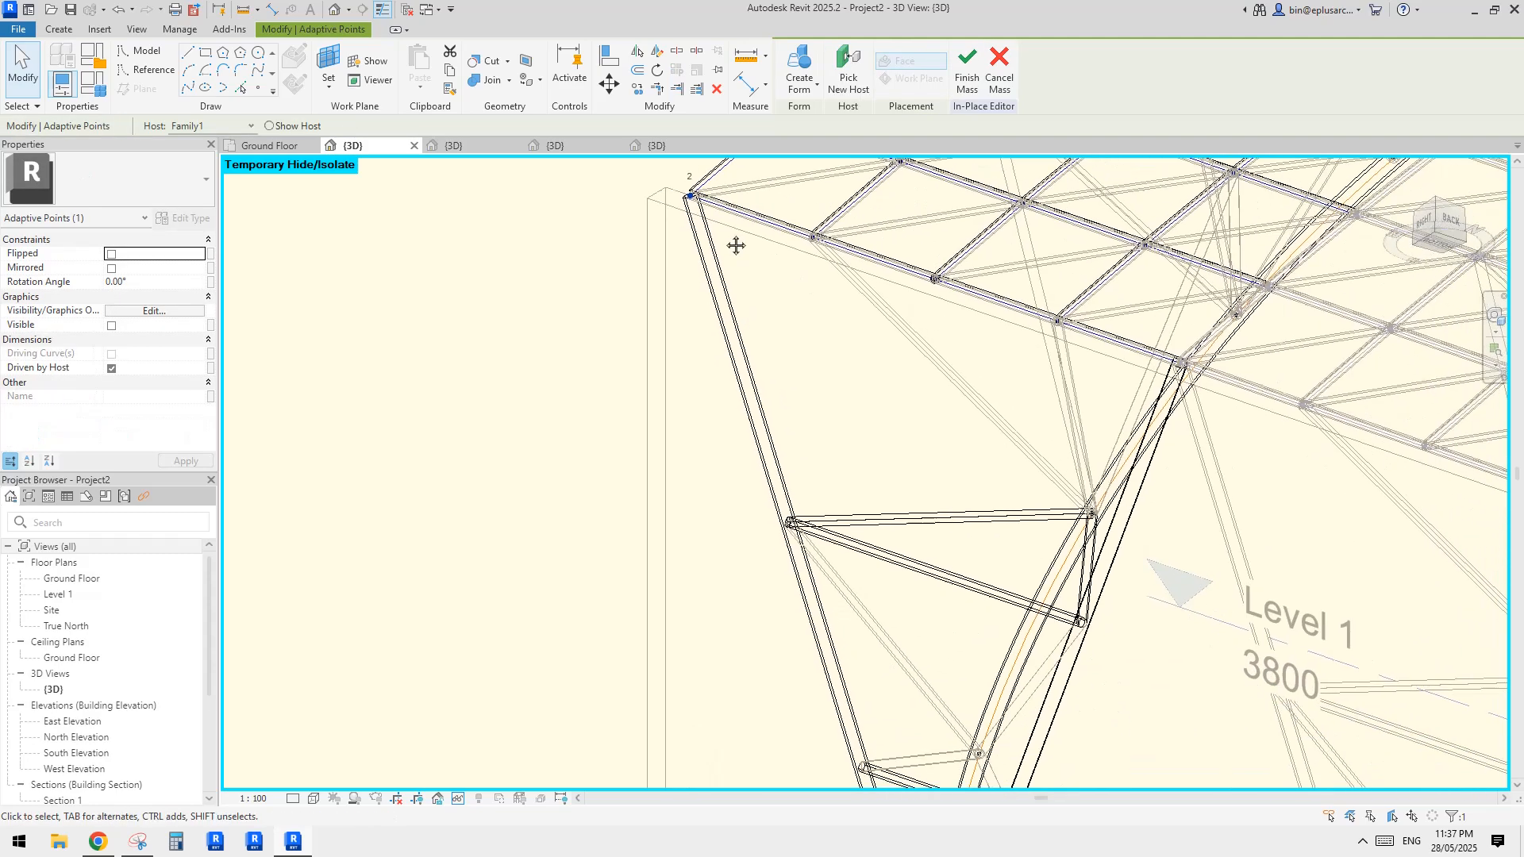
scroll(751, 278, down, 2)
scroll(689, 243, up, 3)
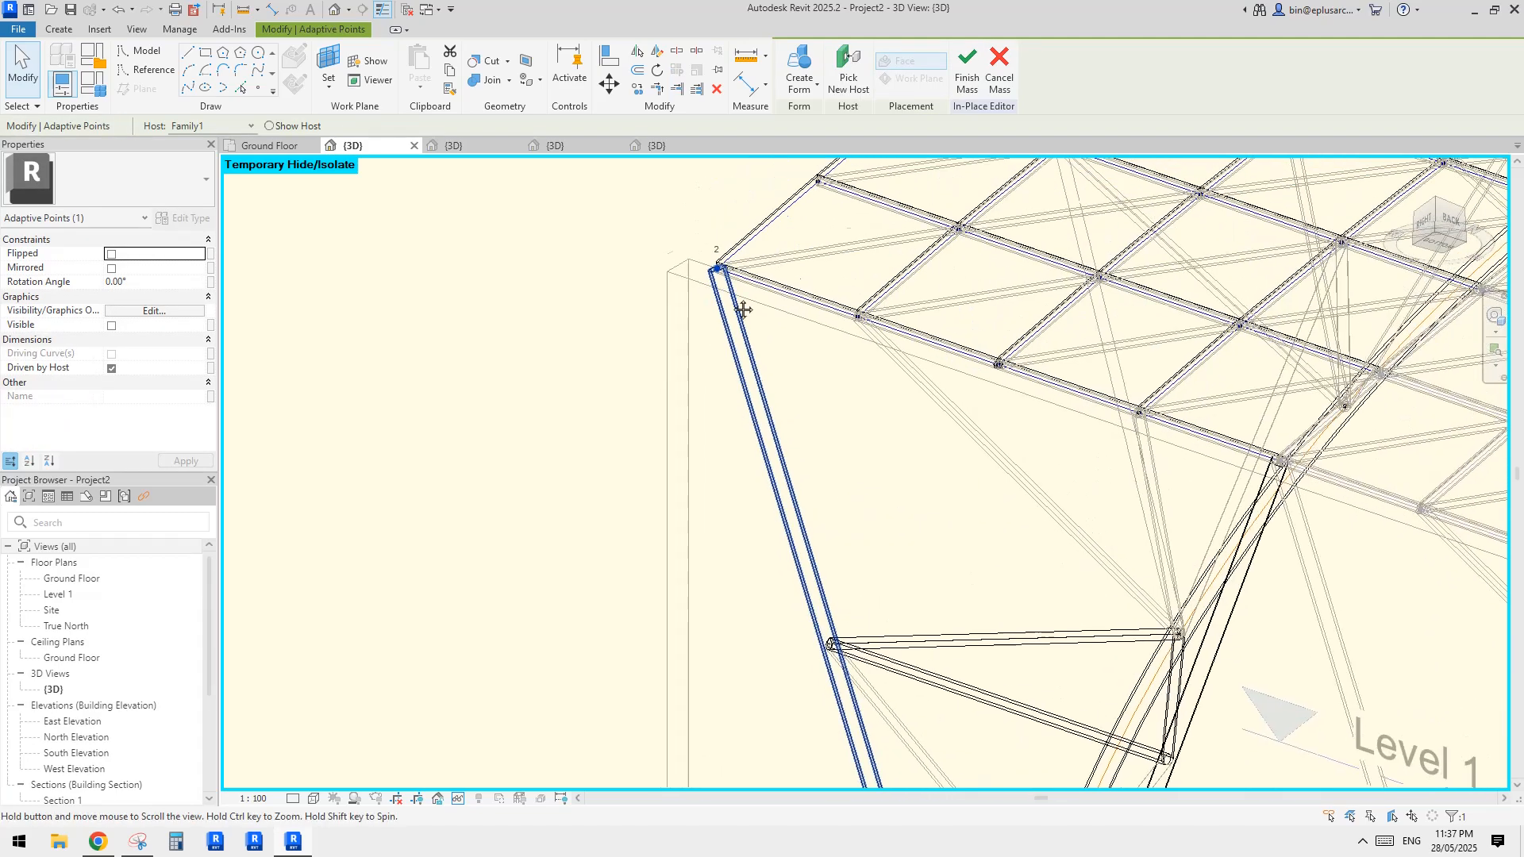
click(848, 71)
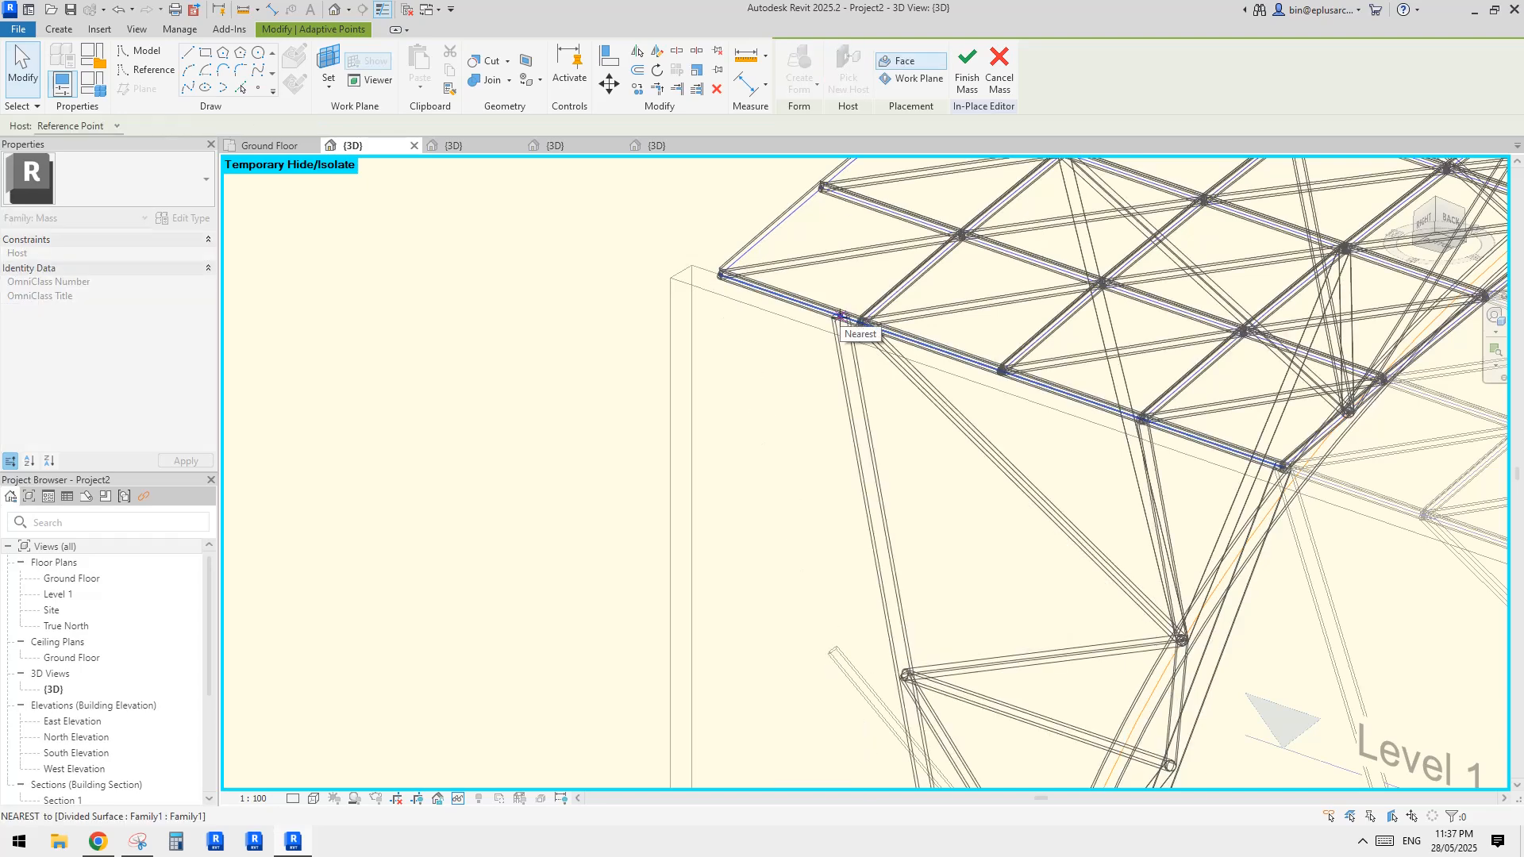
click(839, 316)
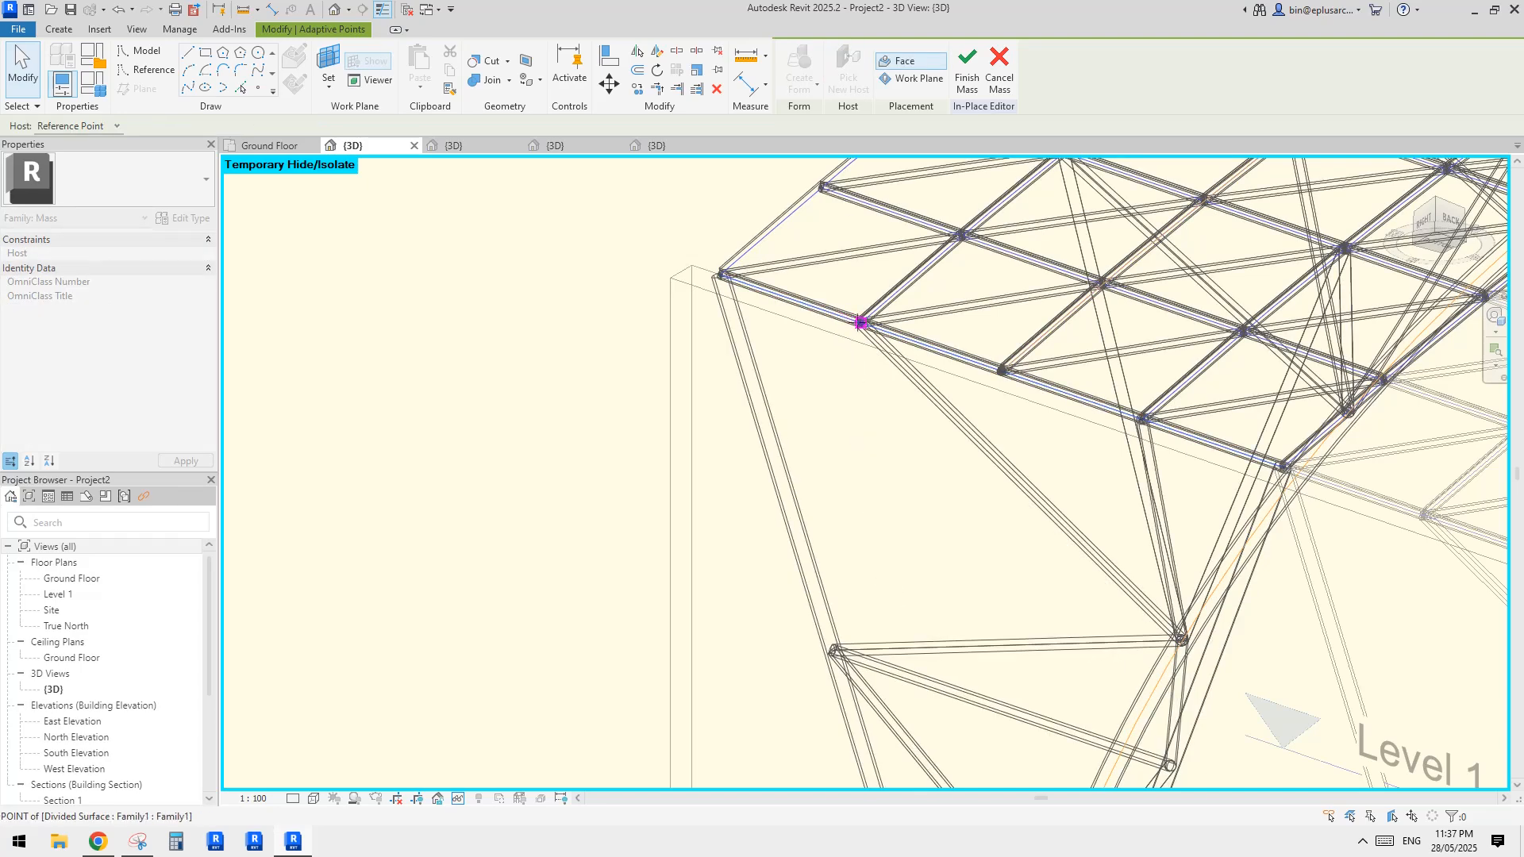
click(859, 323)
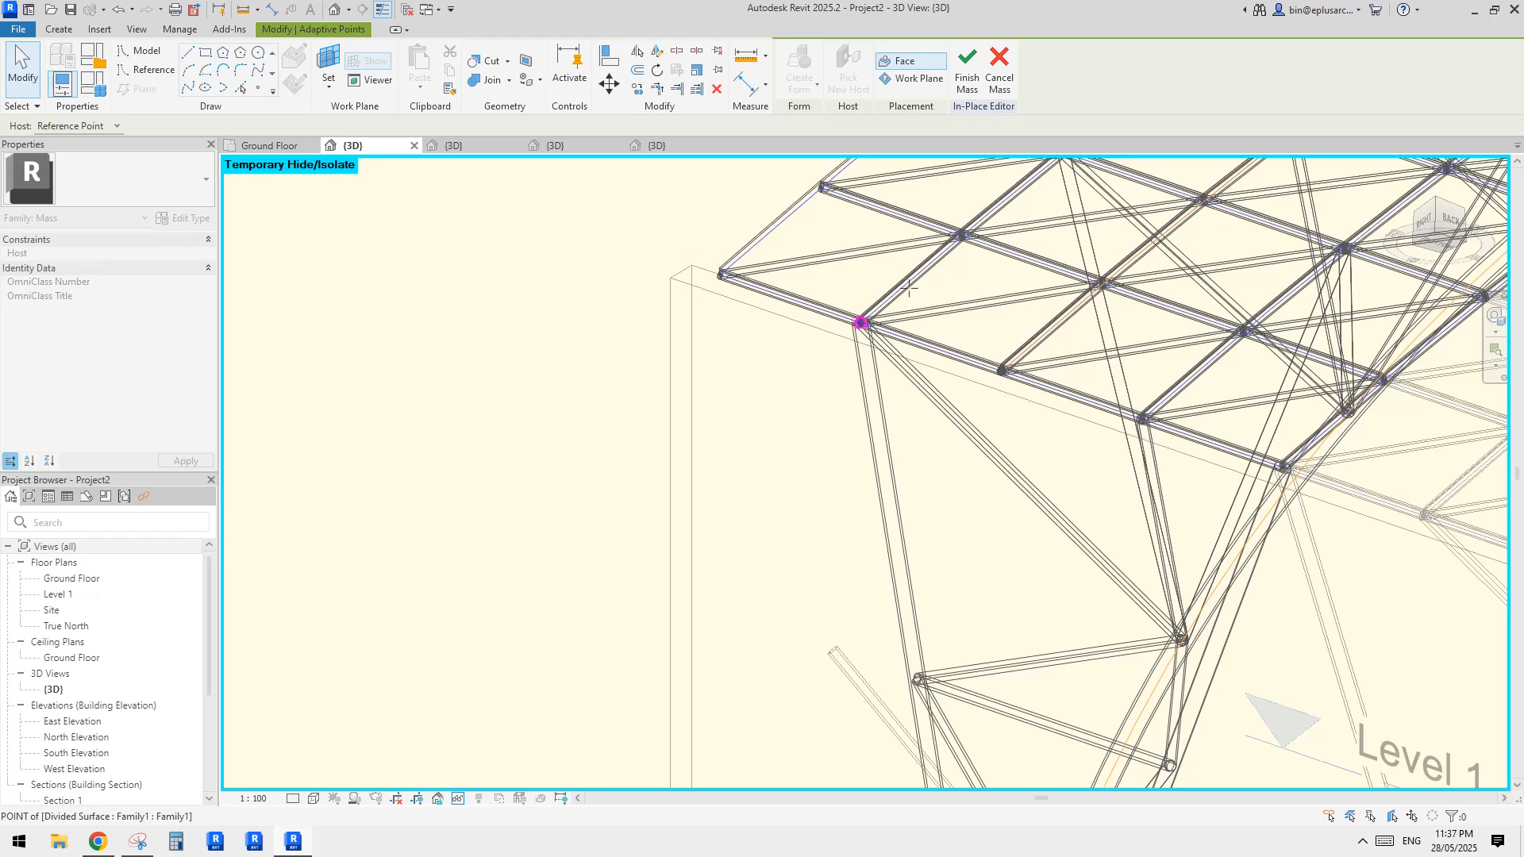
key(Escape)
- Rehost the opposite strut's top adaptive point one grid inward on the roof edge, mirroring the corner strut about the arch
scroll(895, 388, down, 5)
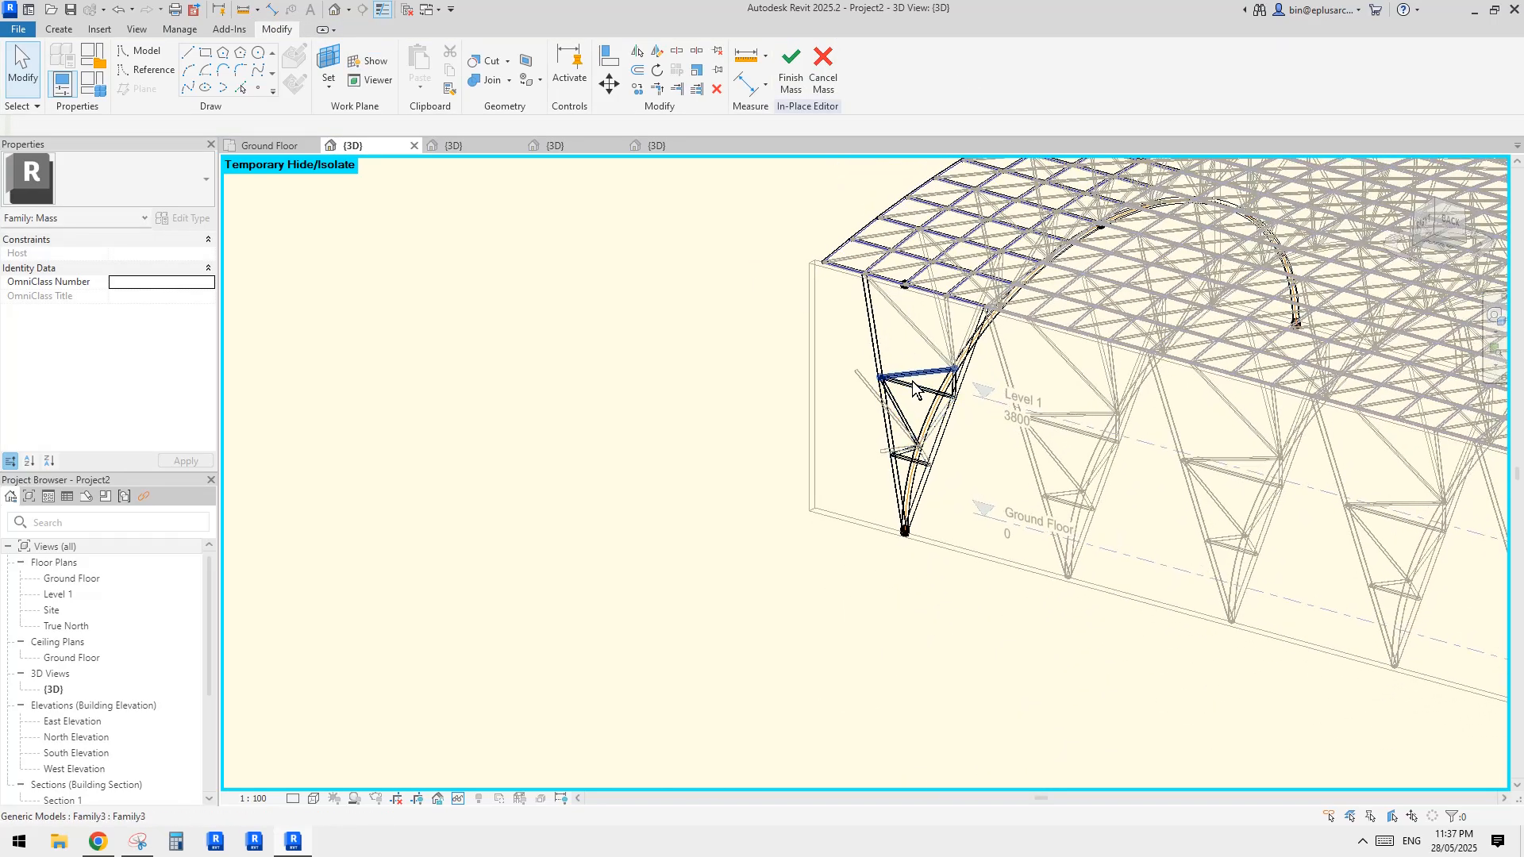
scroll(911, 418, up, 3)
shift+middle_drag(911, 418, 871, 418)
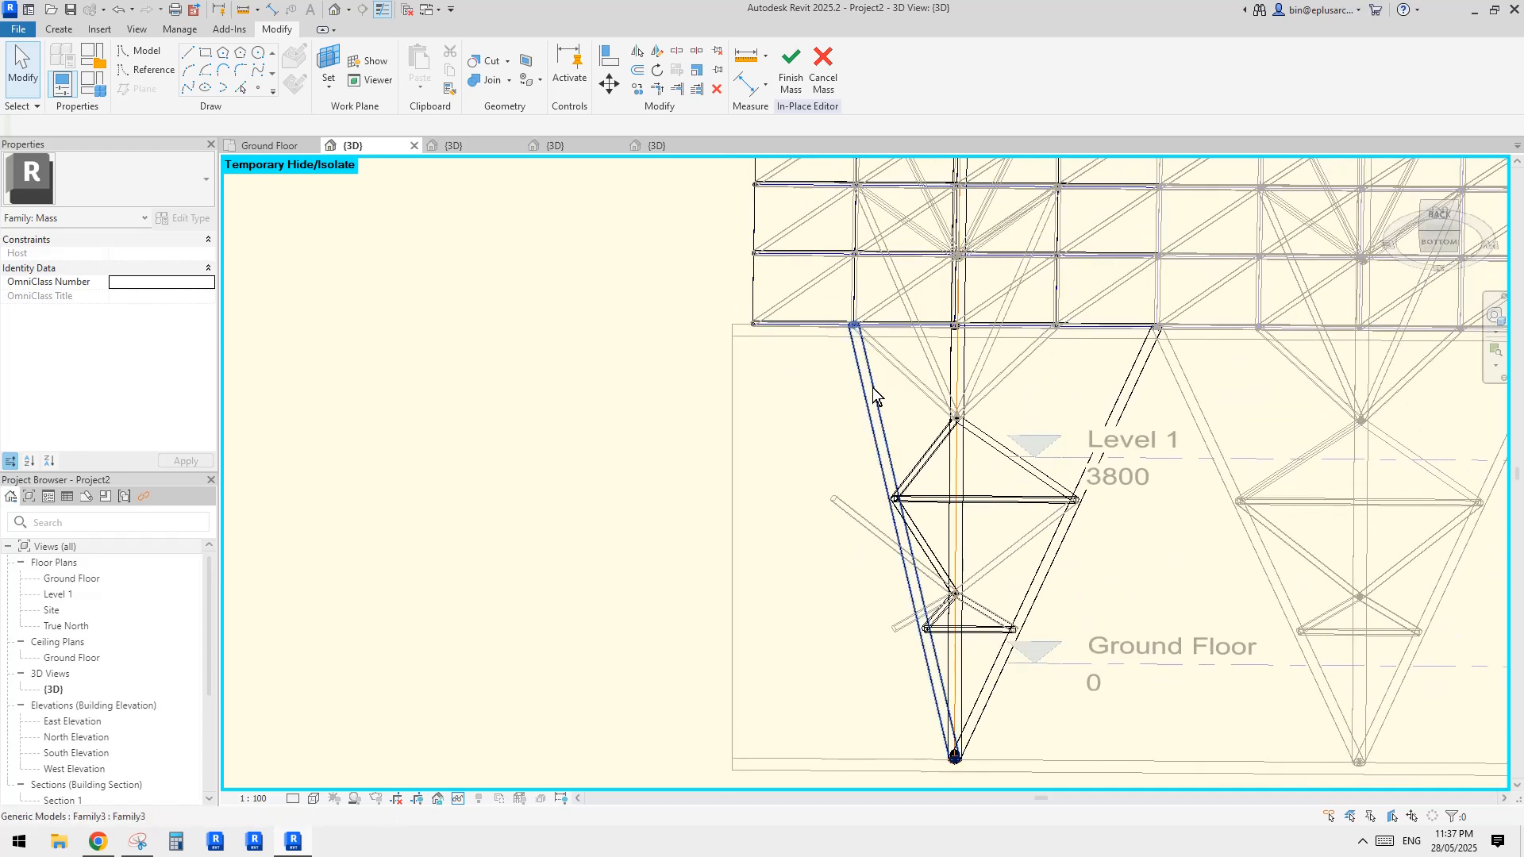
scroll(1173, 361, up, 2)
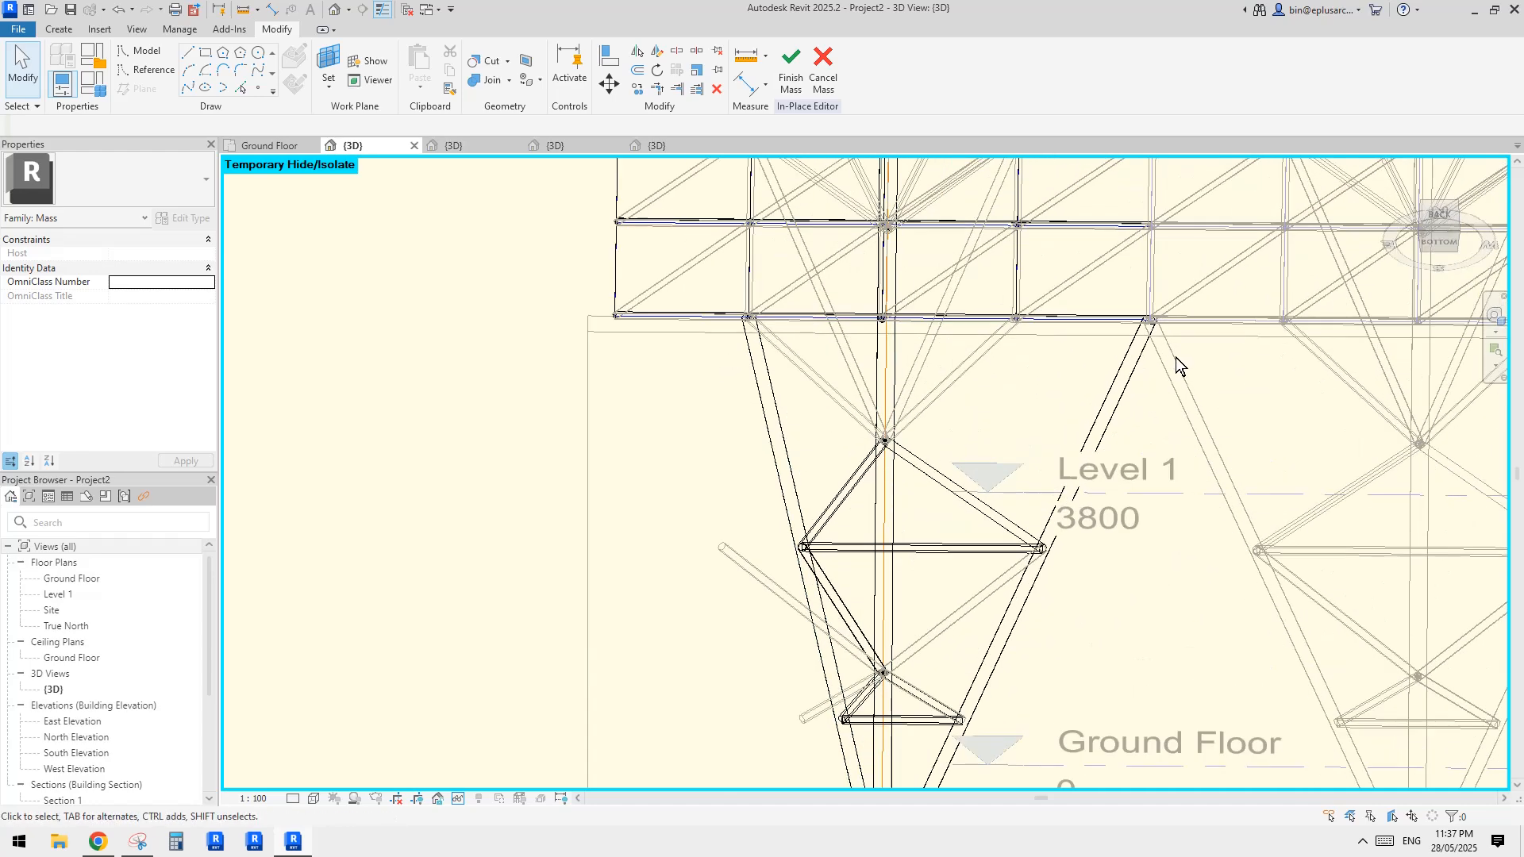
key(Tab)
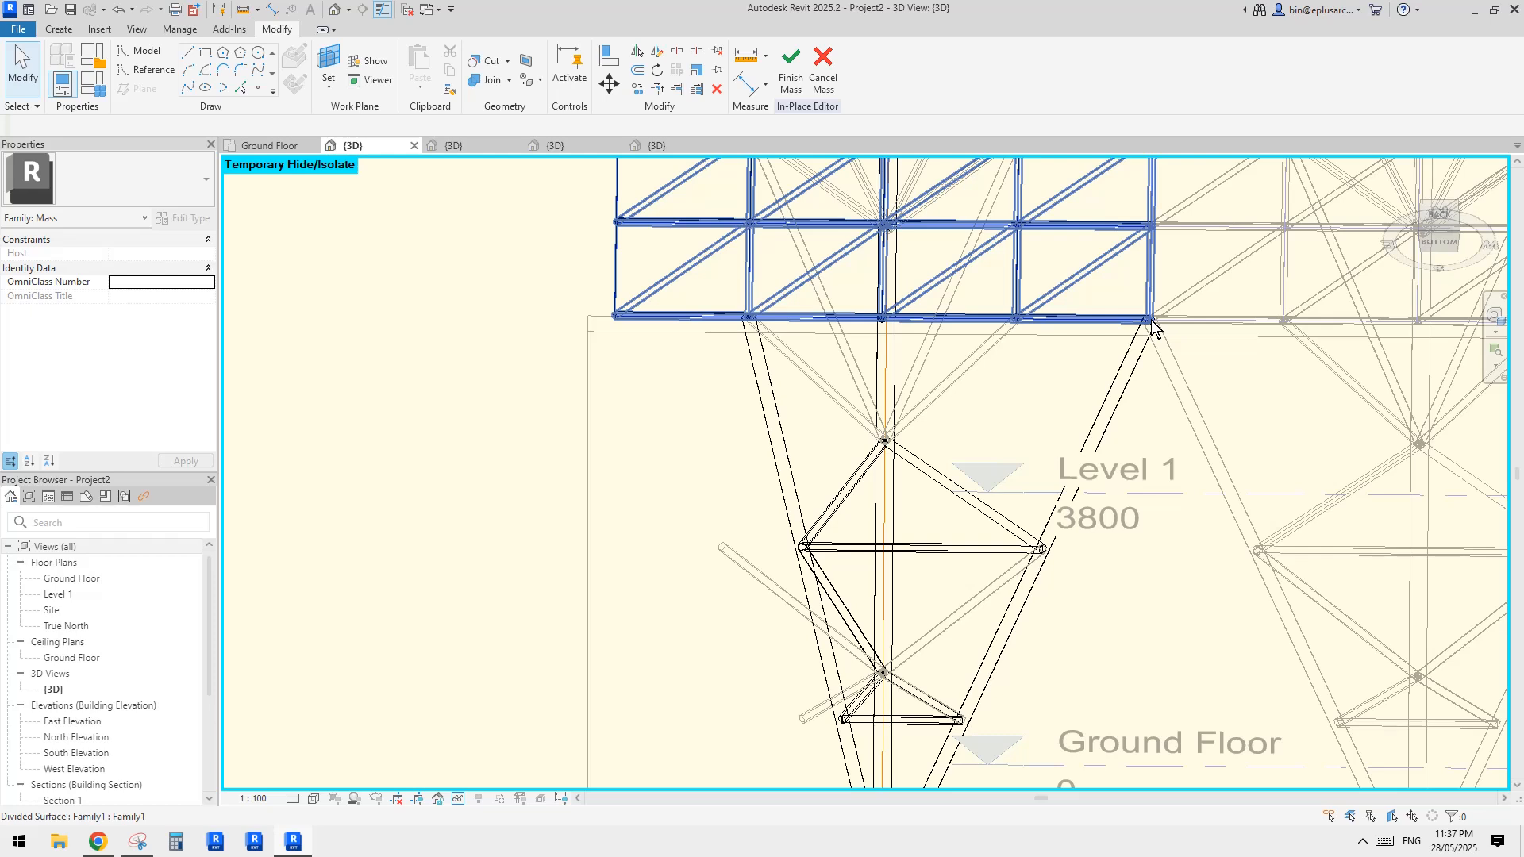
key(Tab)
key(Tab)
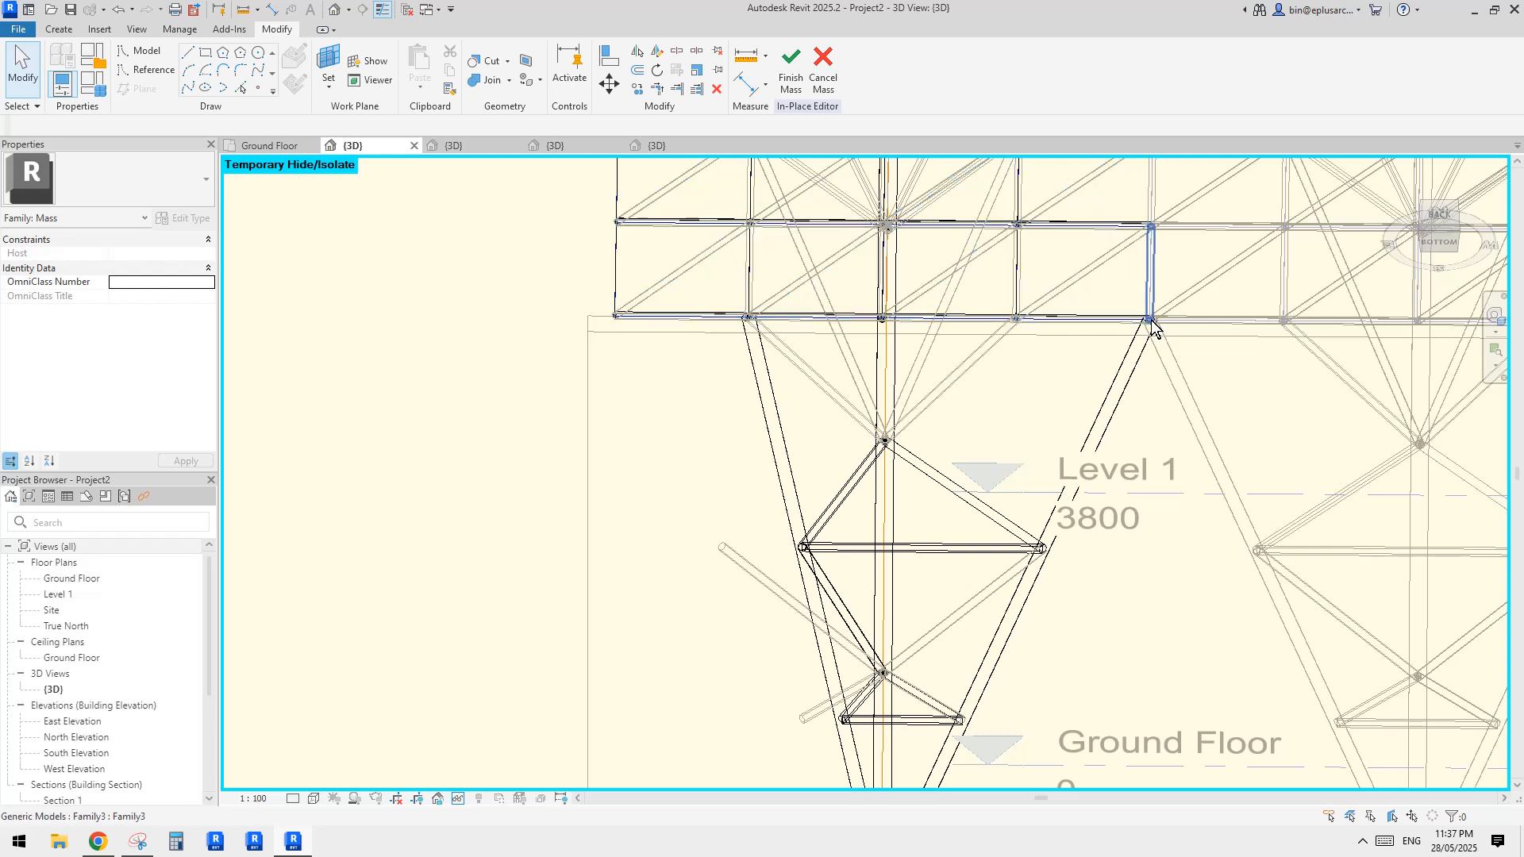
key(Tab)
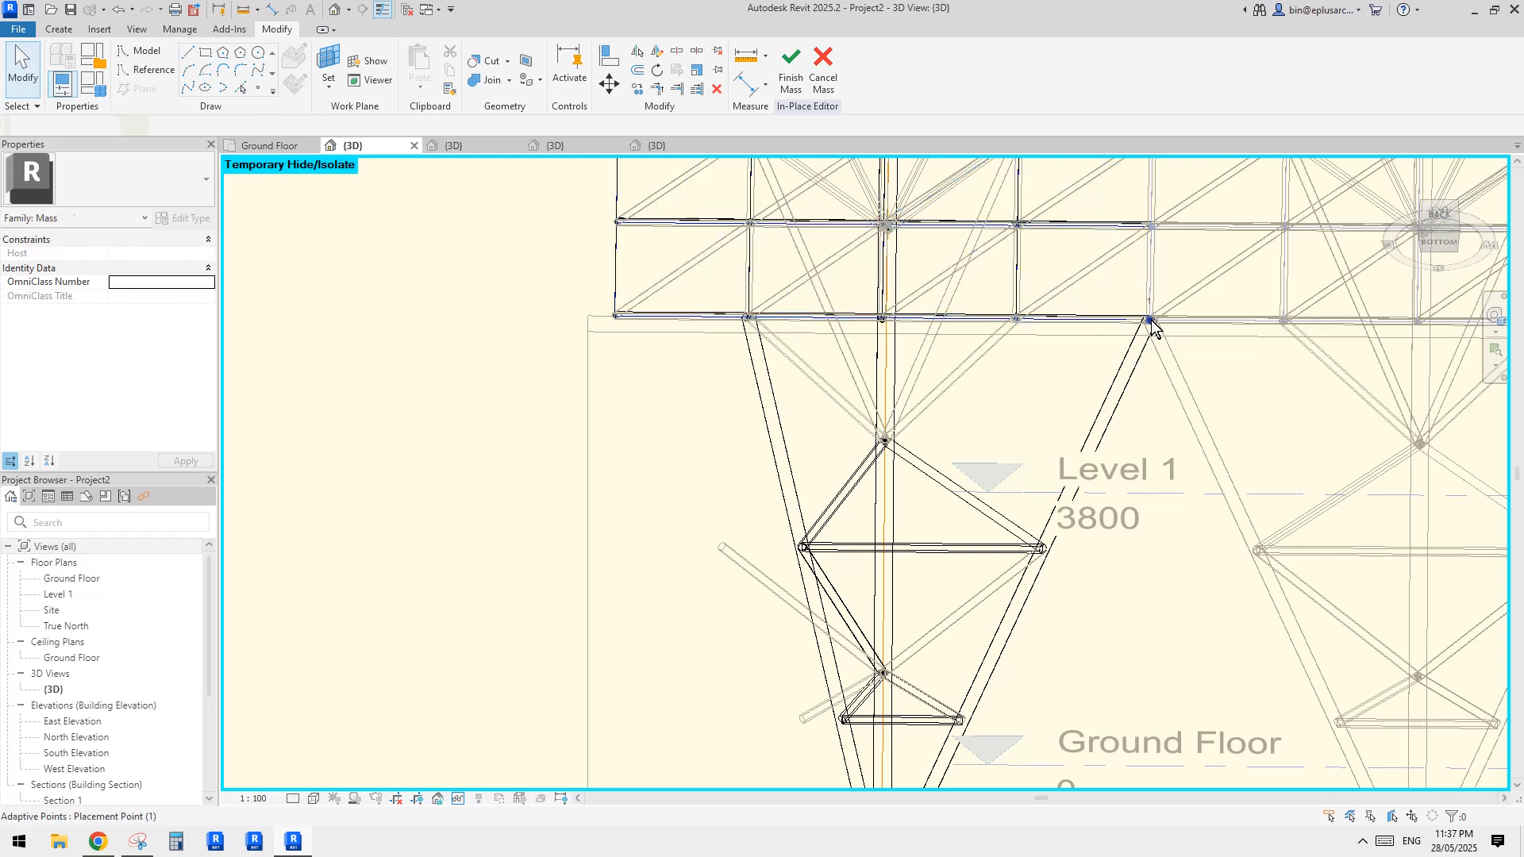
click(1152, 321)
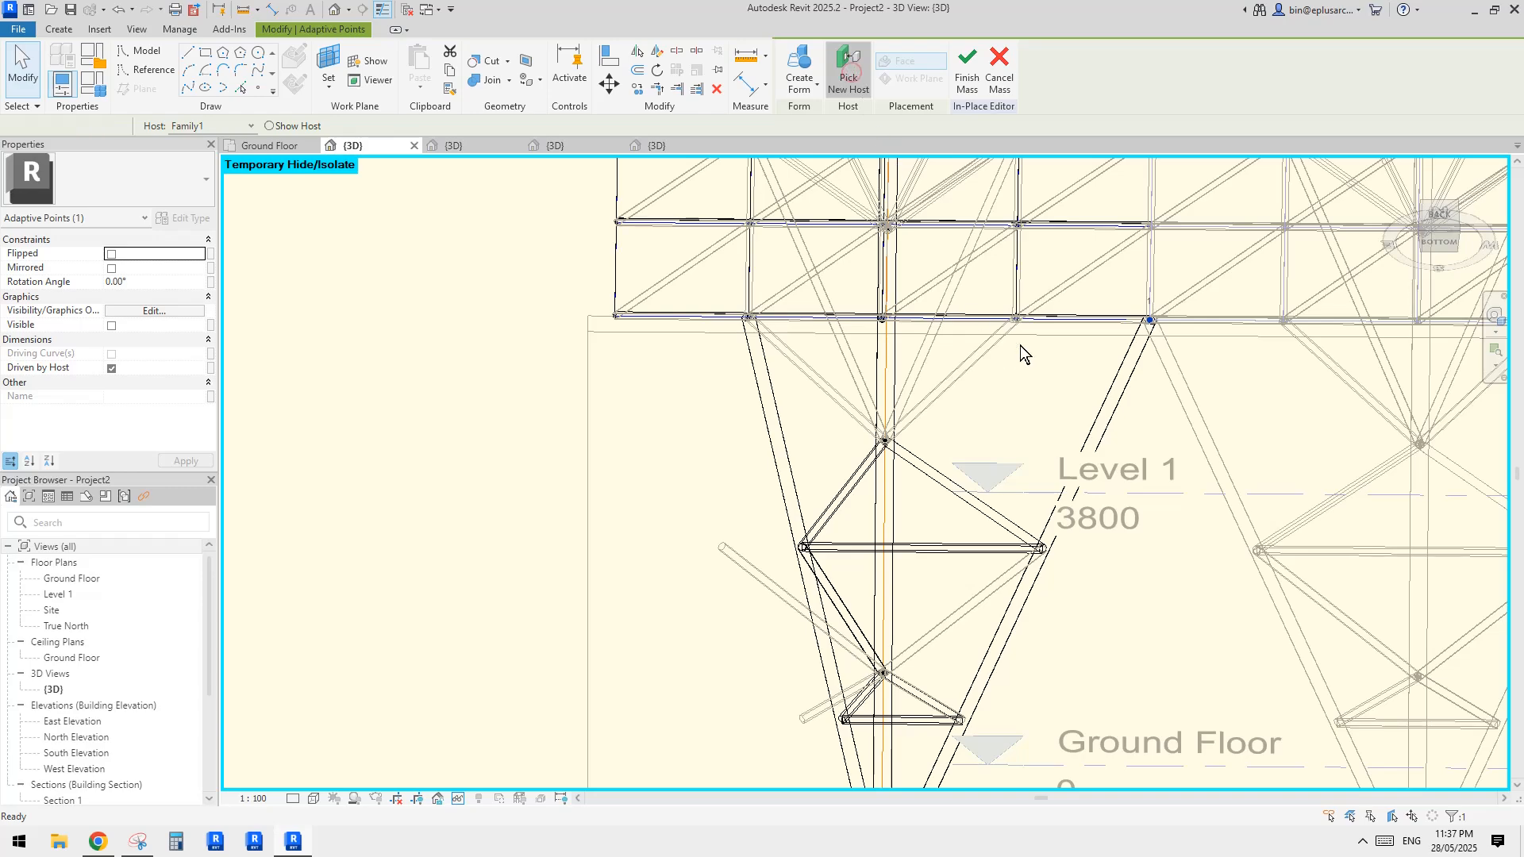
click(1016, 319)
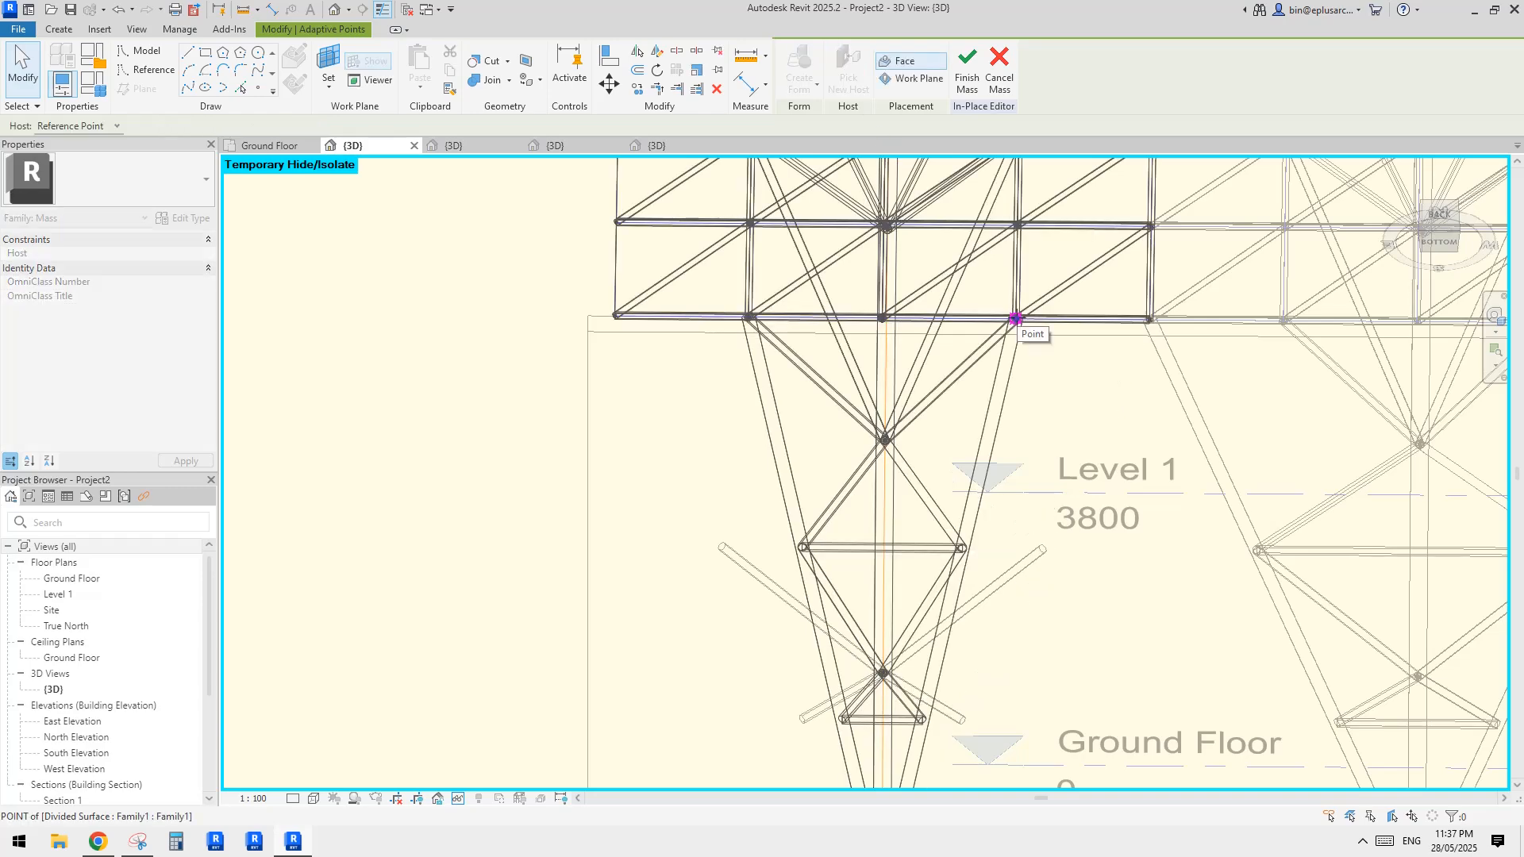
click(1102, 390)
scroll(1043, 389, down, 2)
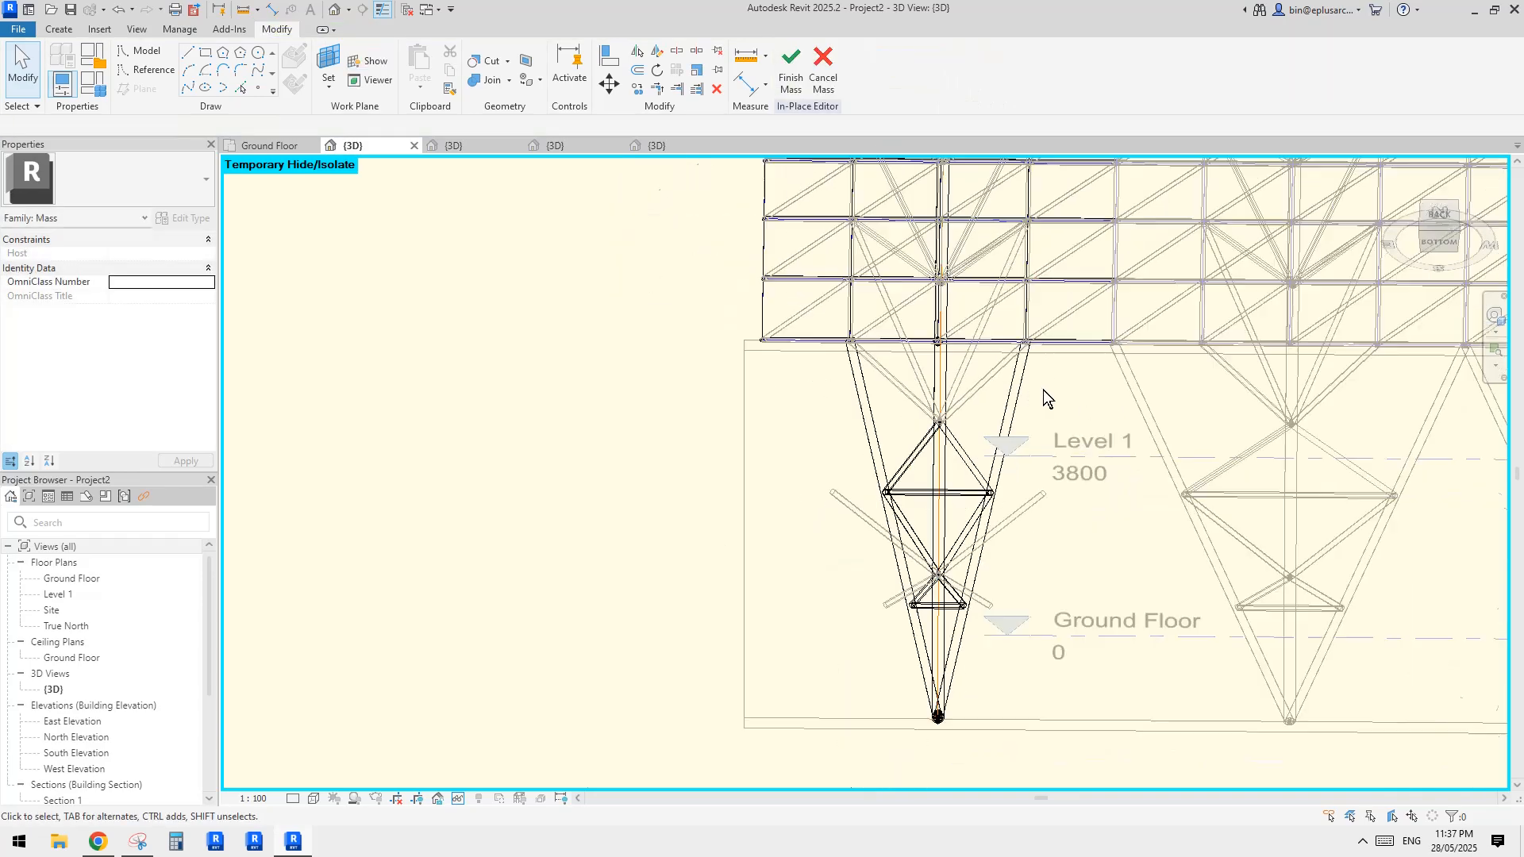
shift+middle_drag(1043, 389, 906, 464)
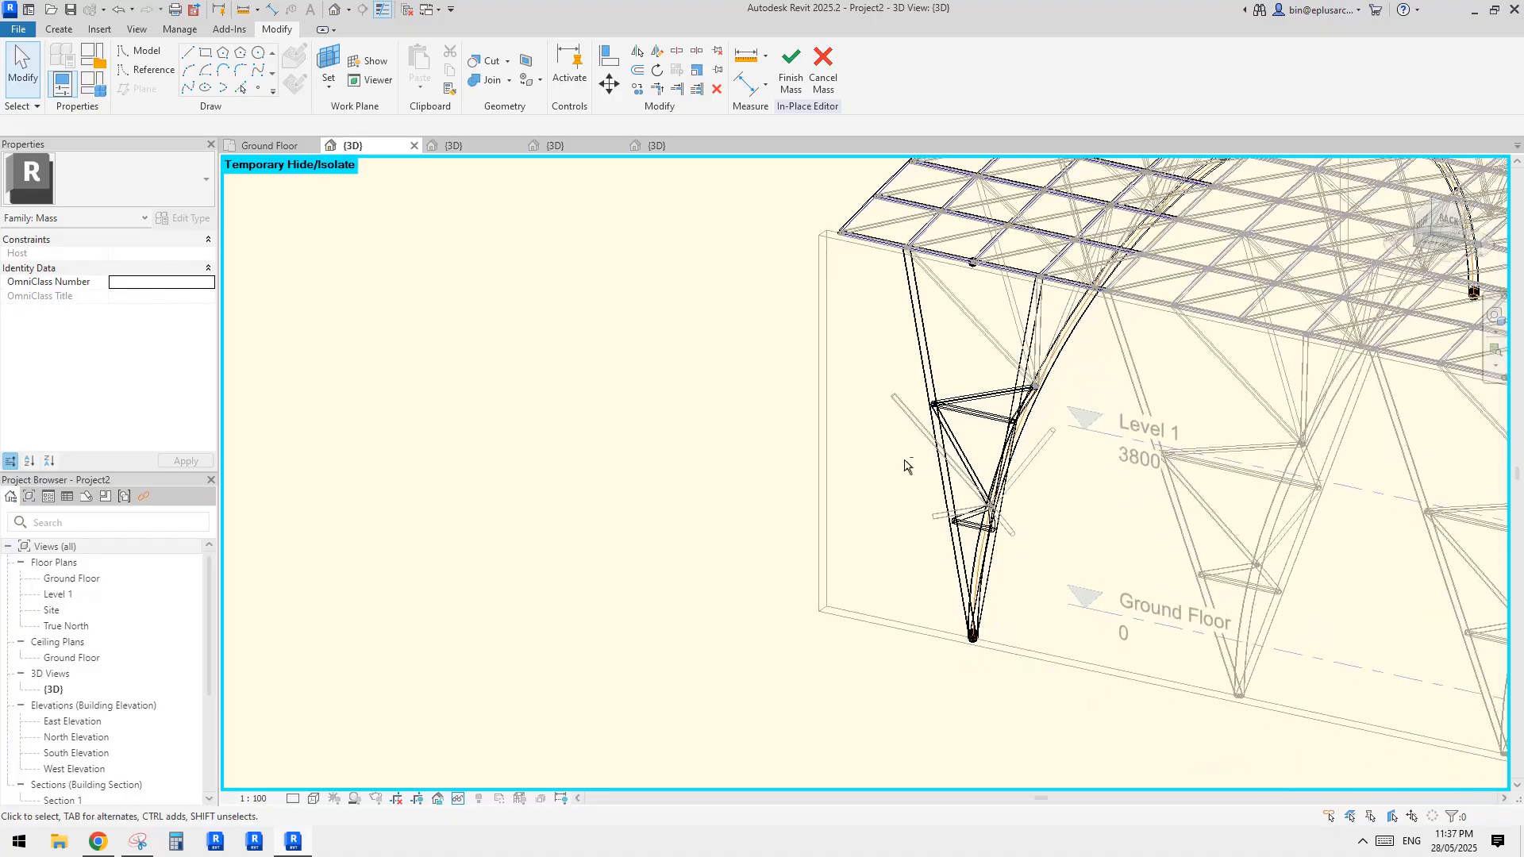
- Check the strut layout in the browser's reference photo, then return to Revit and look up the diagonal brace's family and D value
click(100, 843)
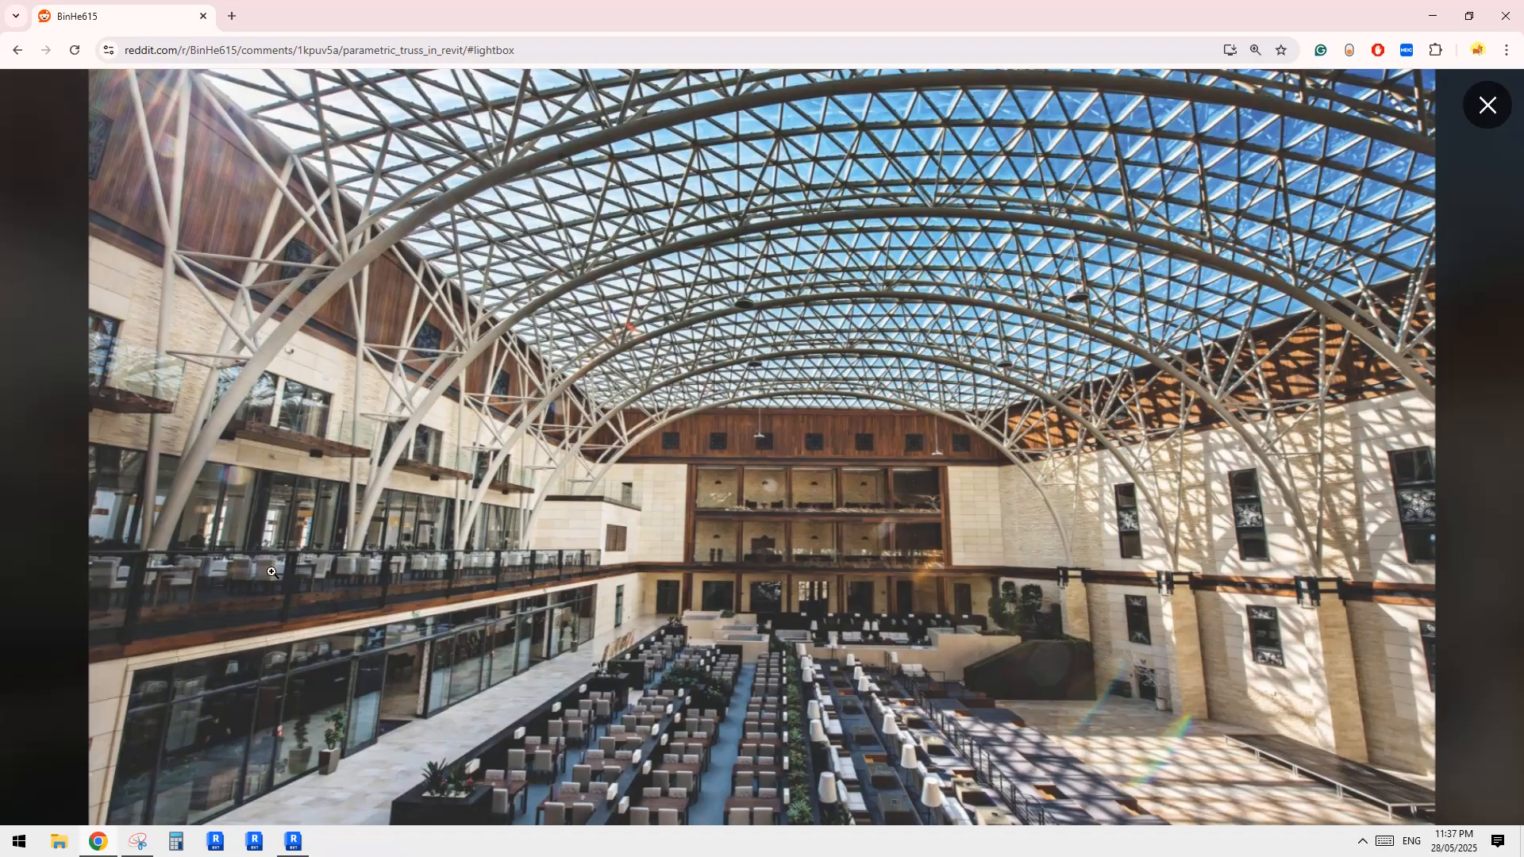
click(292, 841)
scroll(933, 440, up, 3)
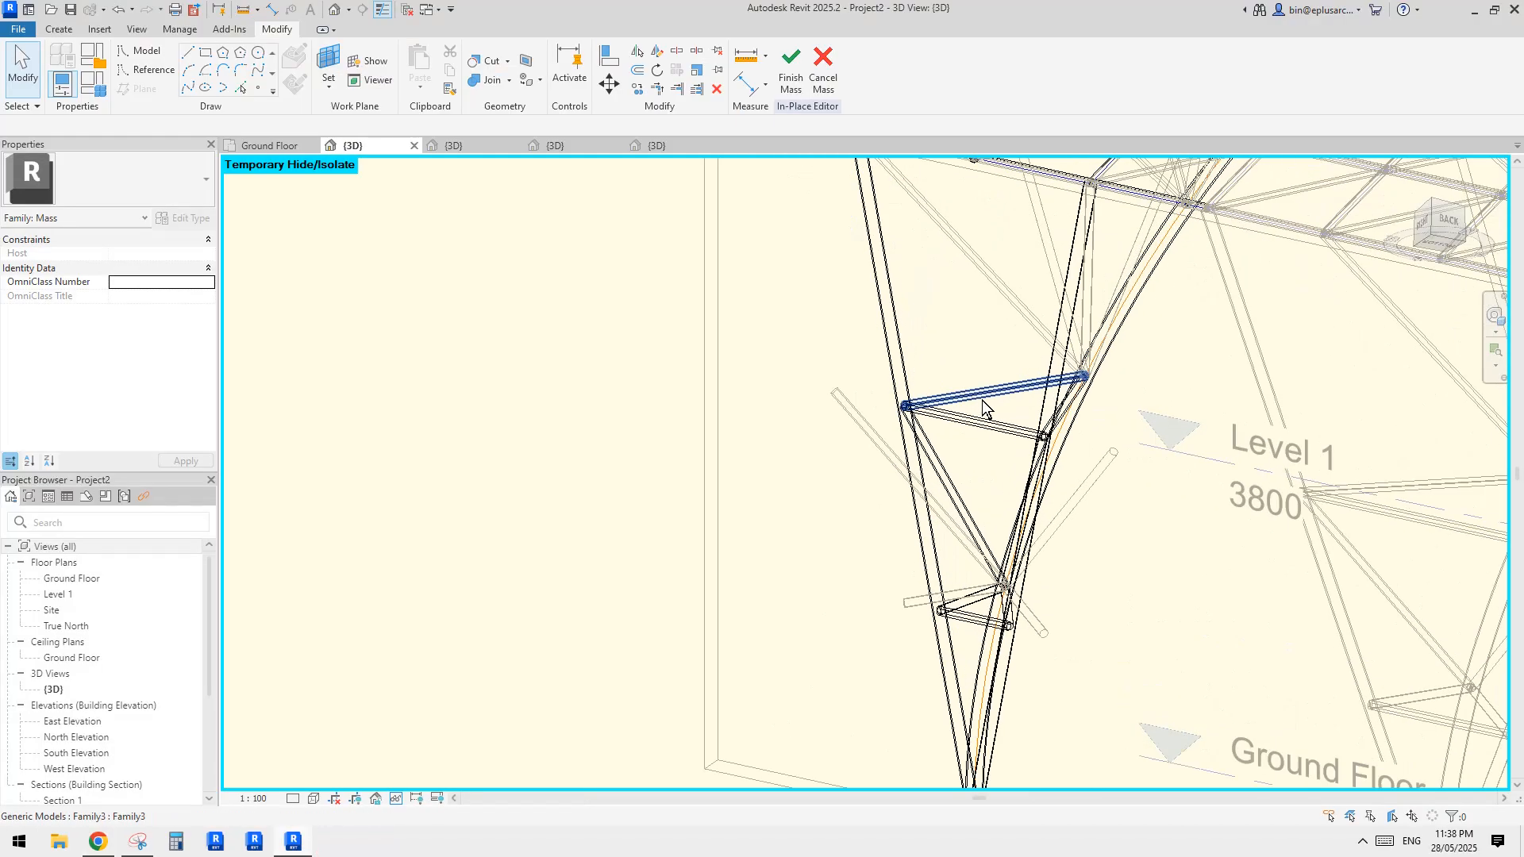
shift+middle_drag(979, 408, 956, 514)
click(949, 508)
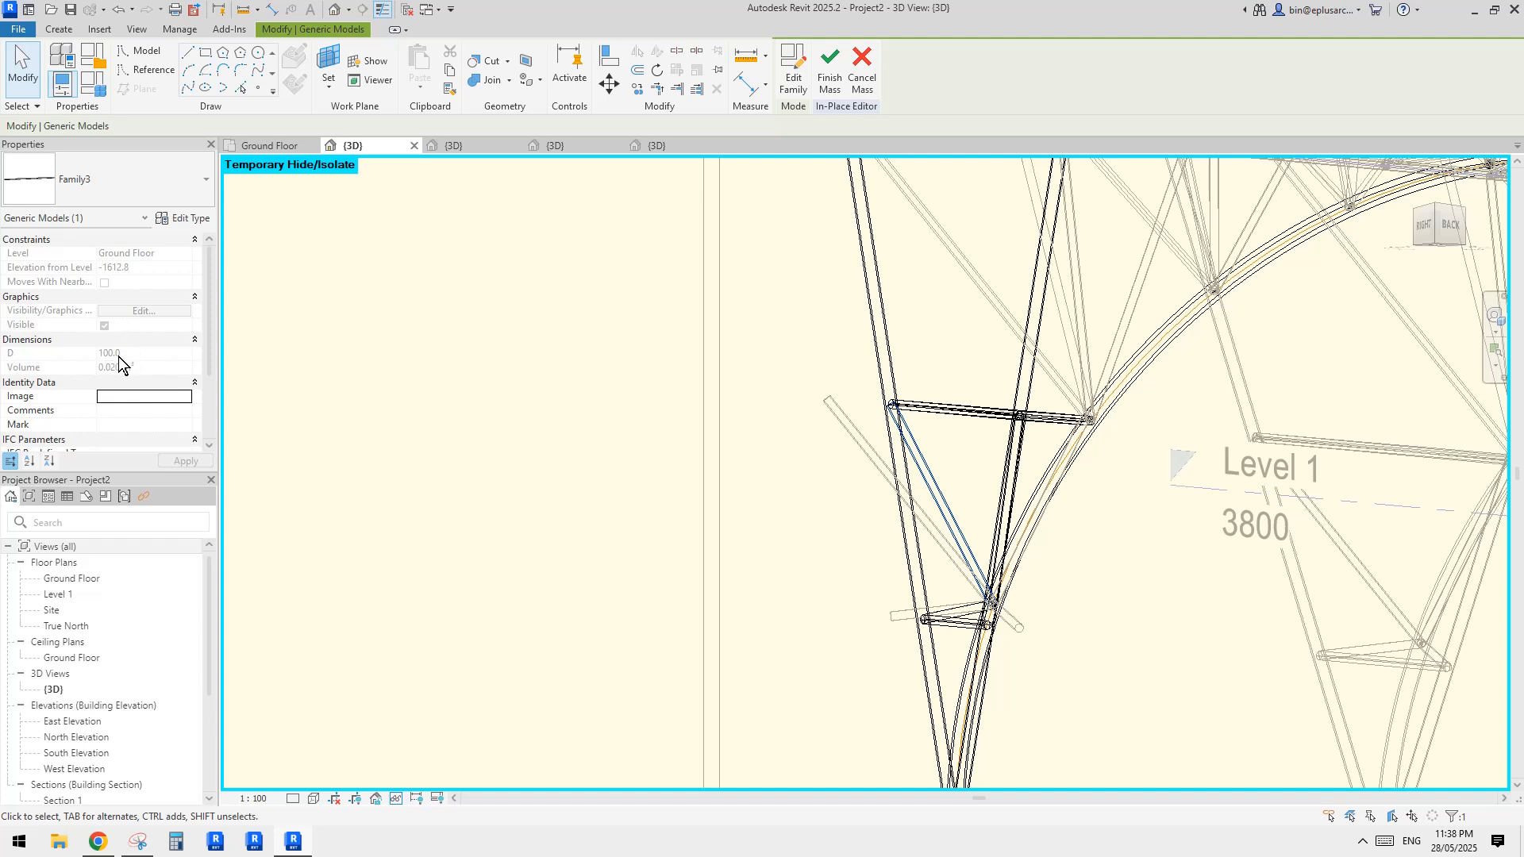
middle_drag(986, 326, 990, 340)
key(Escape)
- Place a Family3 component from the upper brace's outer node on the corner strut up to the roof's corner point
click(61, 30)
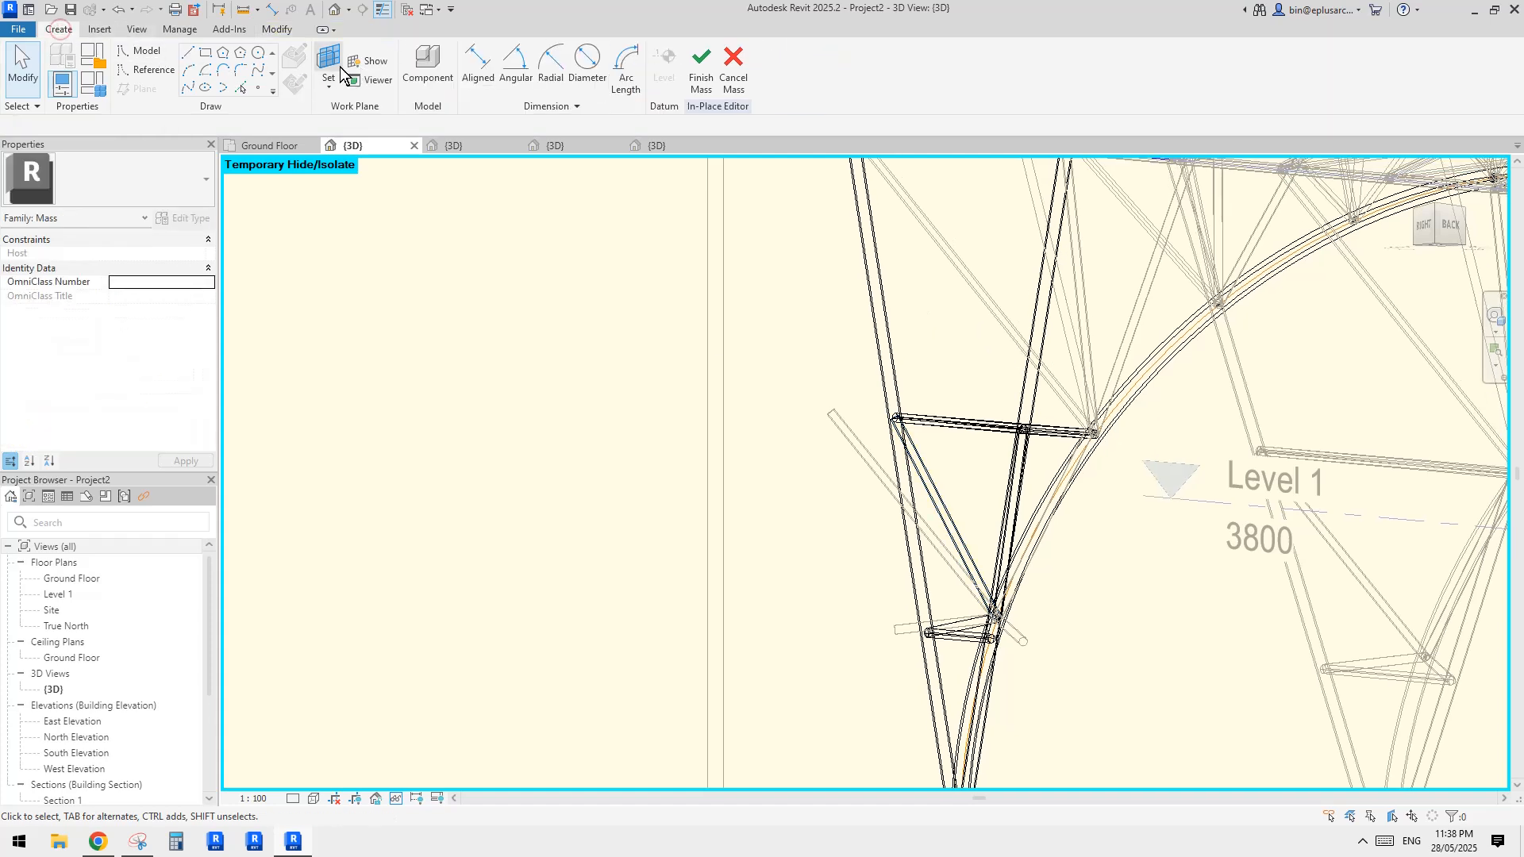
click(427, 64)
click(158, 180)
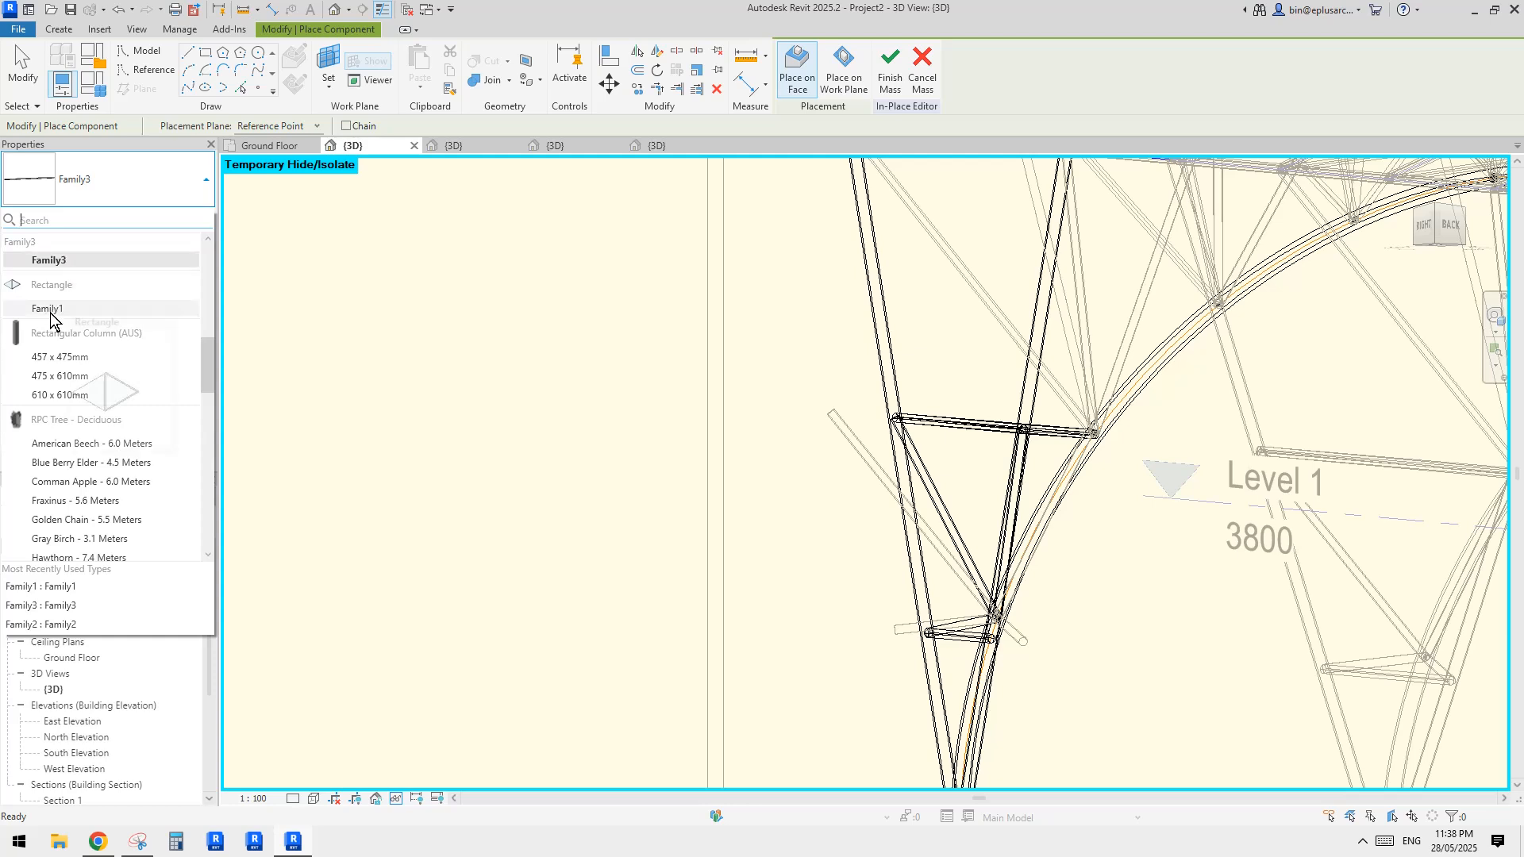
scroll(50, 313, up, 3)
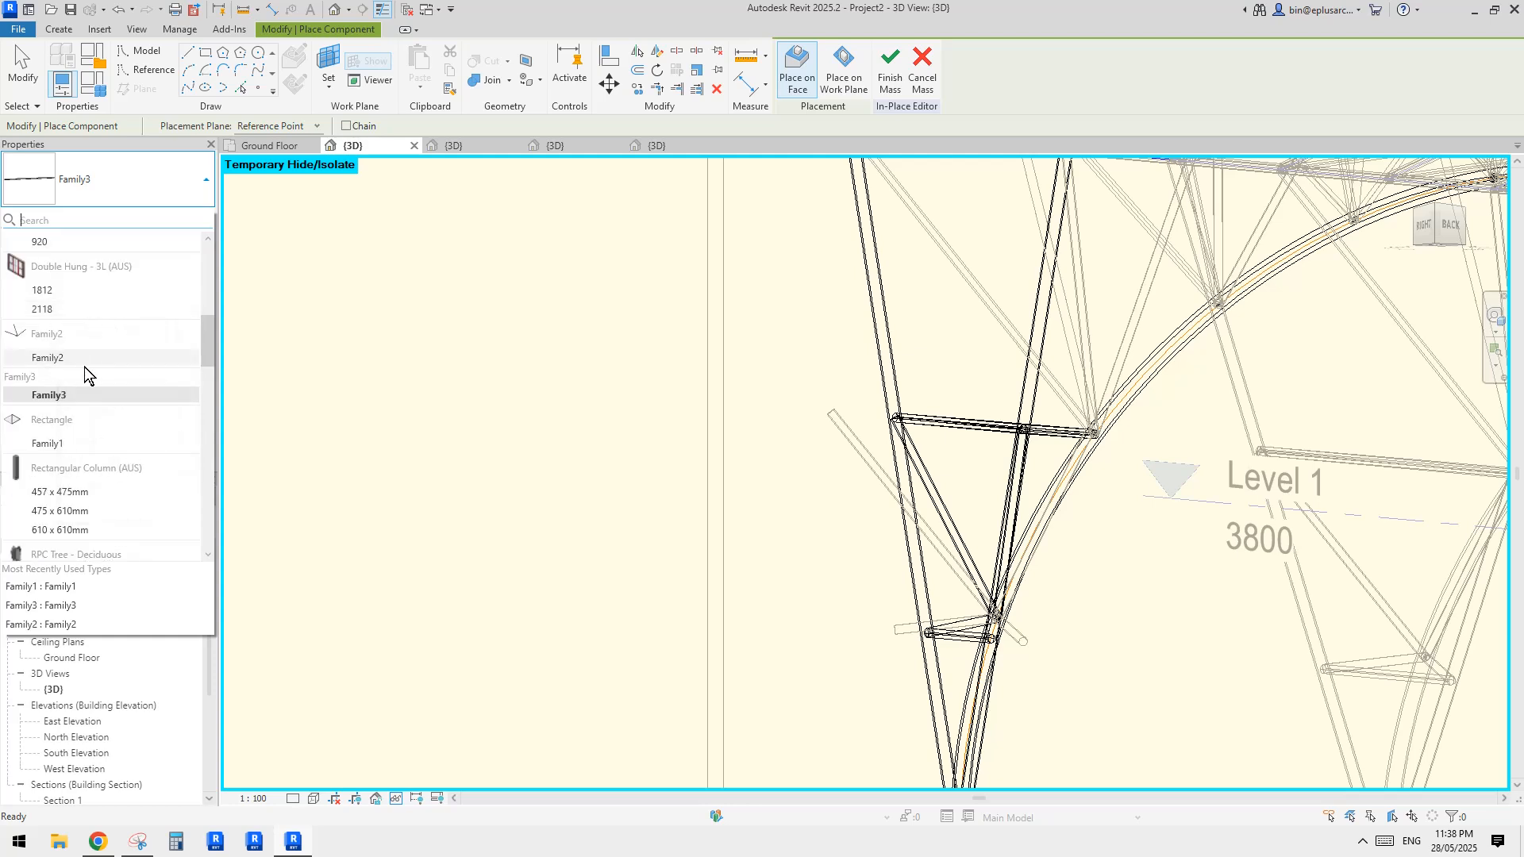
click(49, 394)
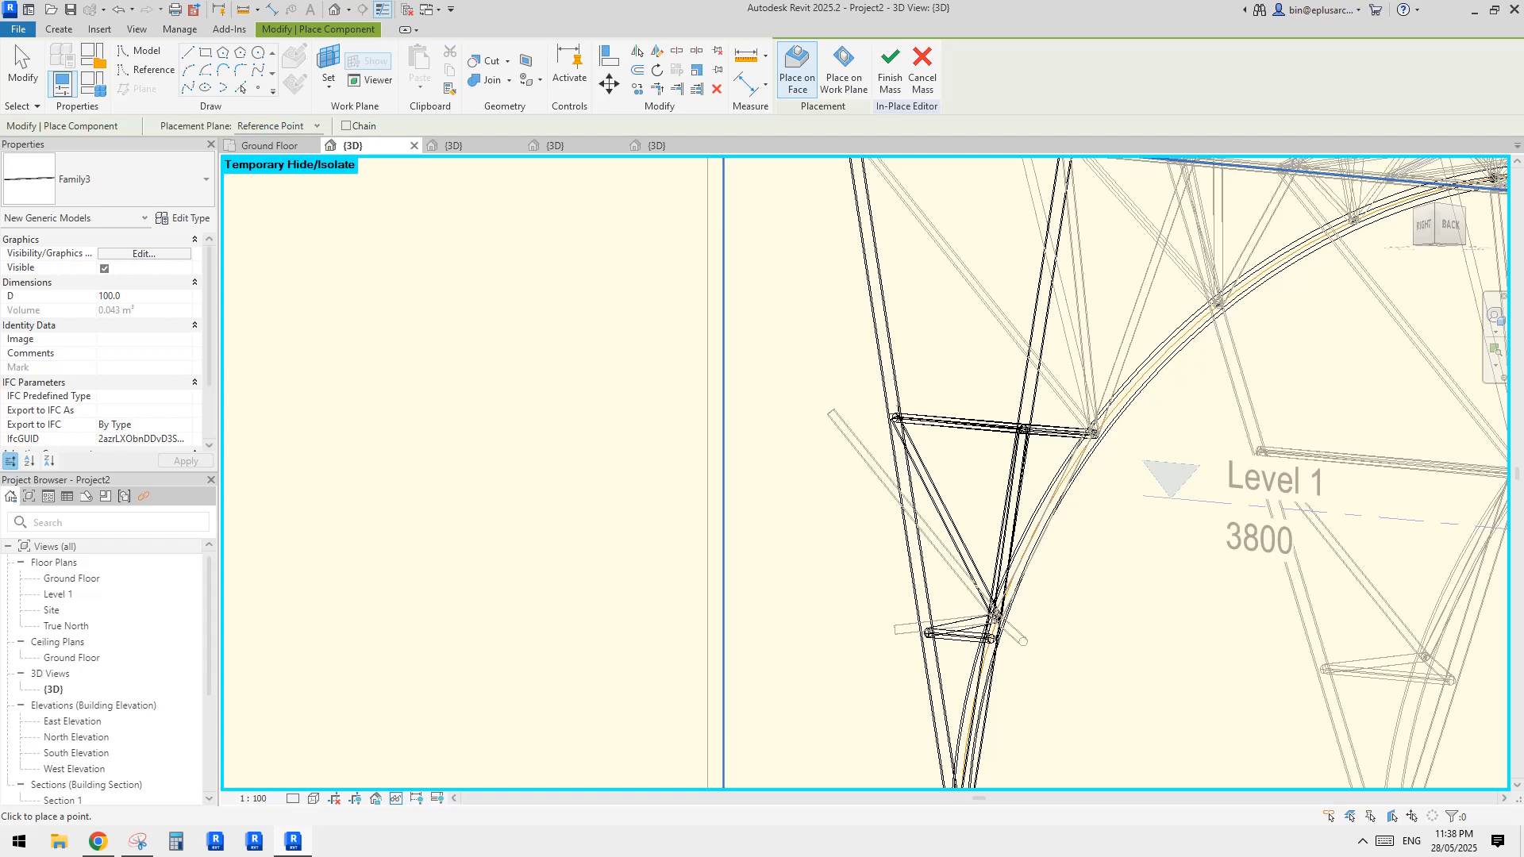
click(894, 419)
middle_drag(894, 418, 889, 440)
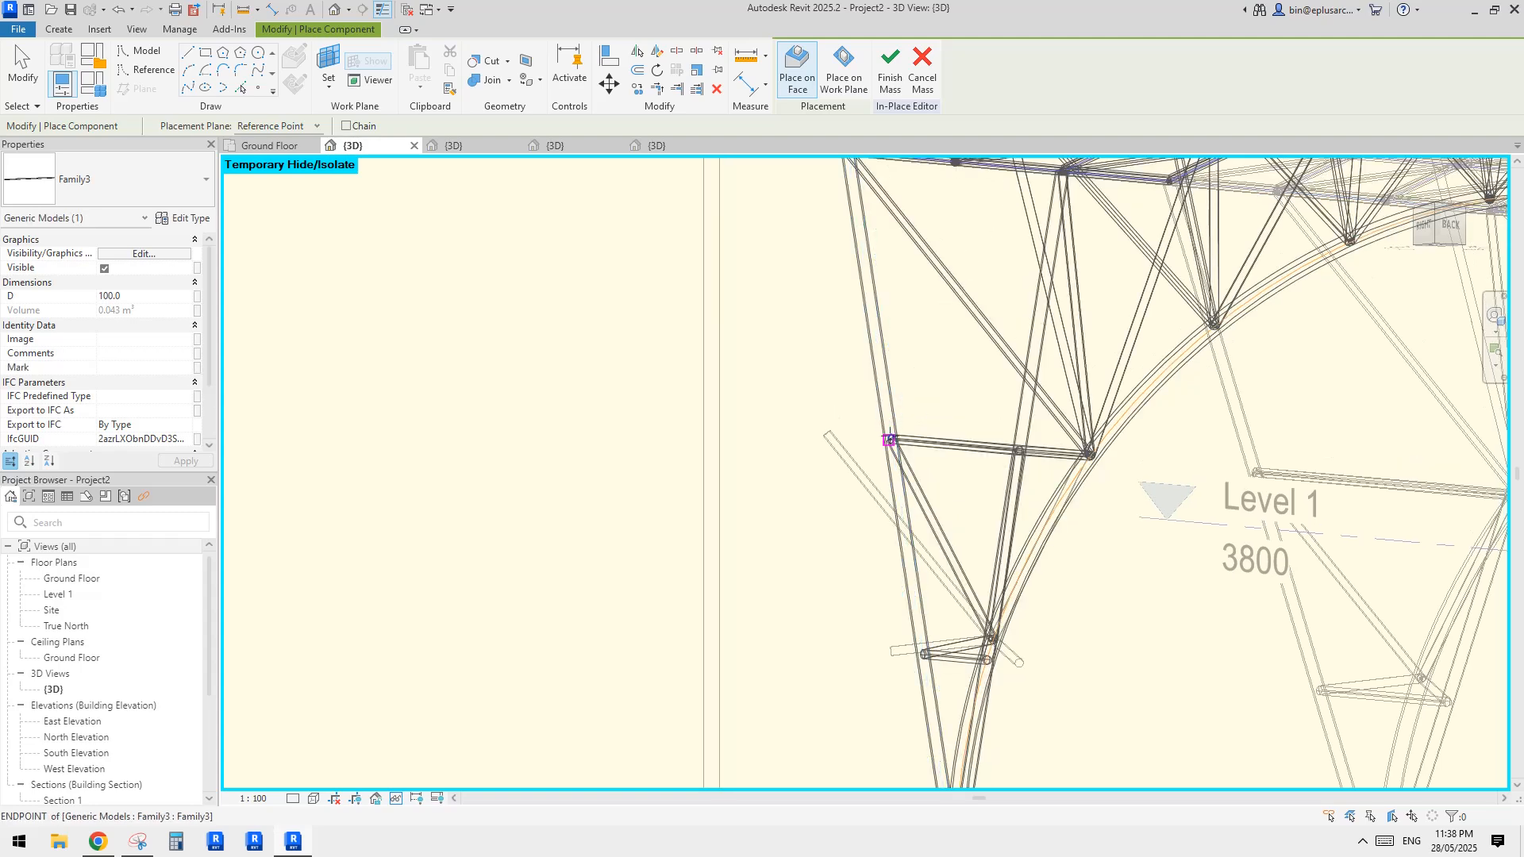
middle_drag(851, 264, 905, 418)
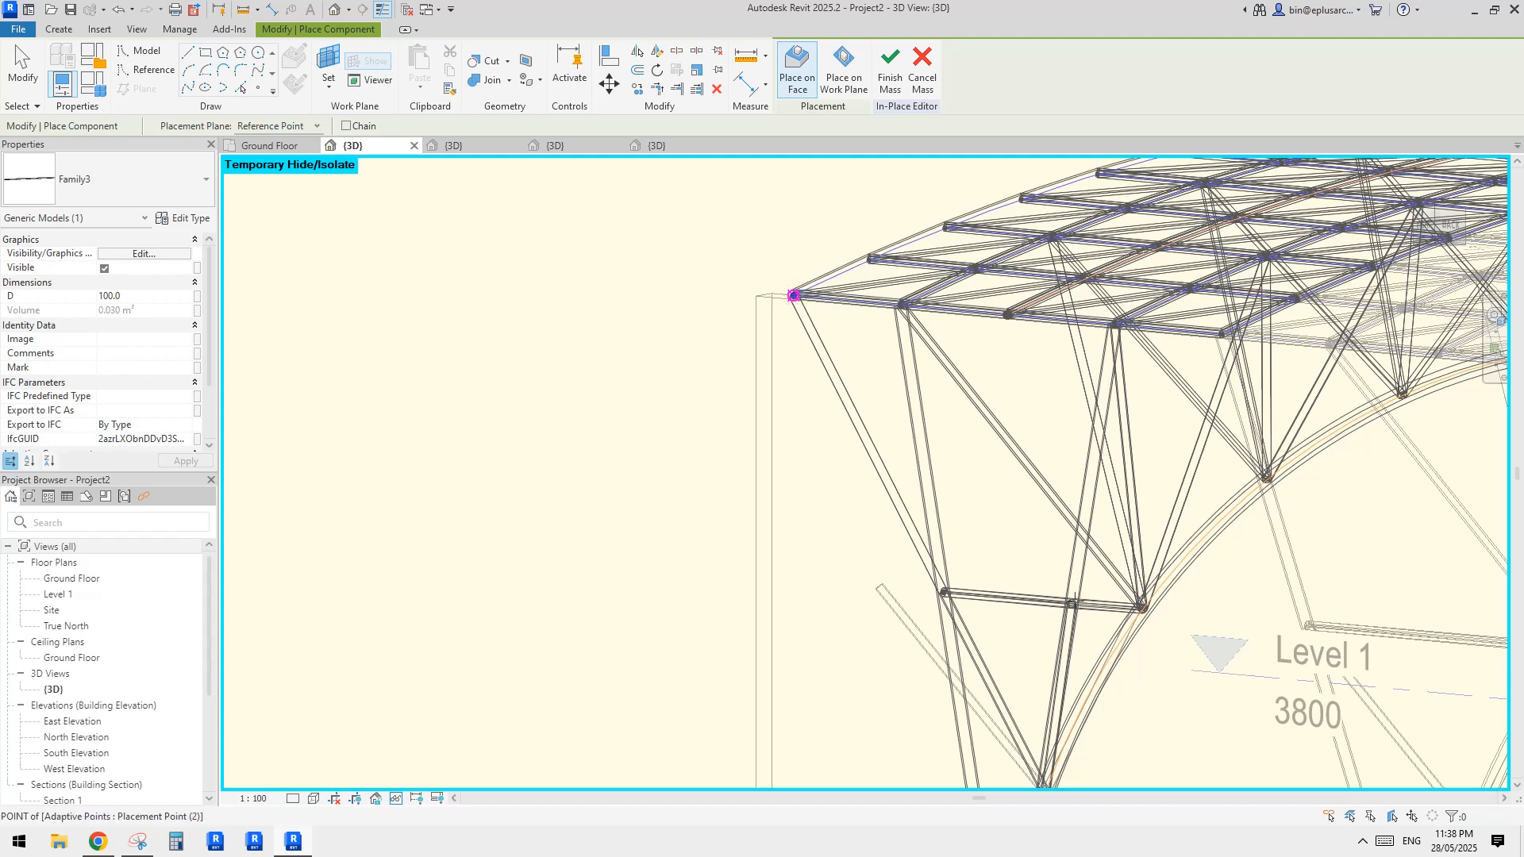
- Place a matching Family3 strut from the opposite brace node up to the roof-edge grid node beyond that strut's top, then end placement
click(1071, 604)
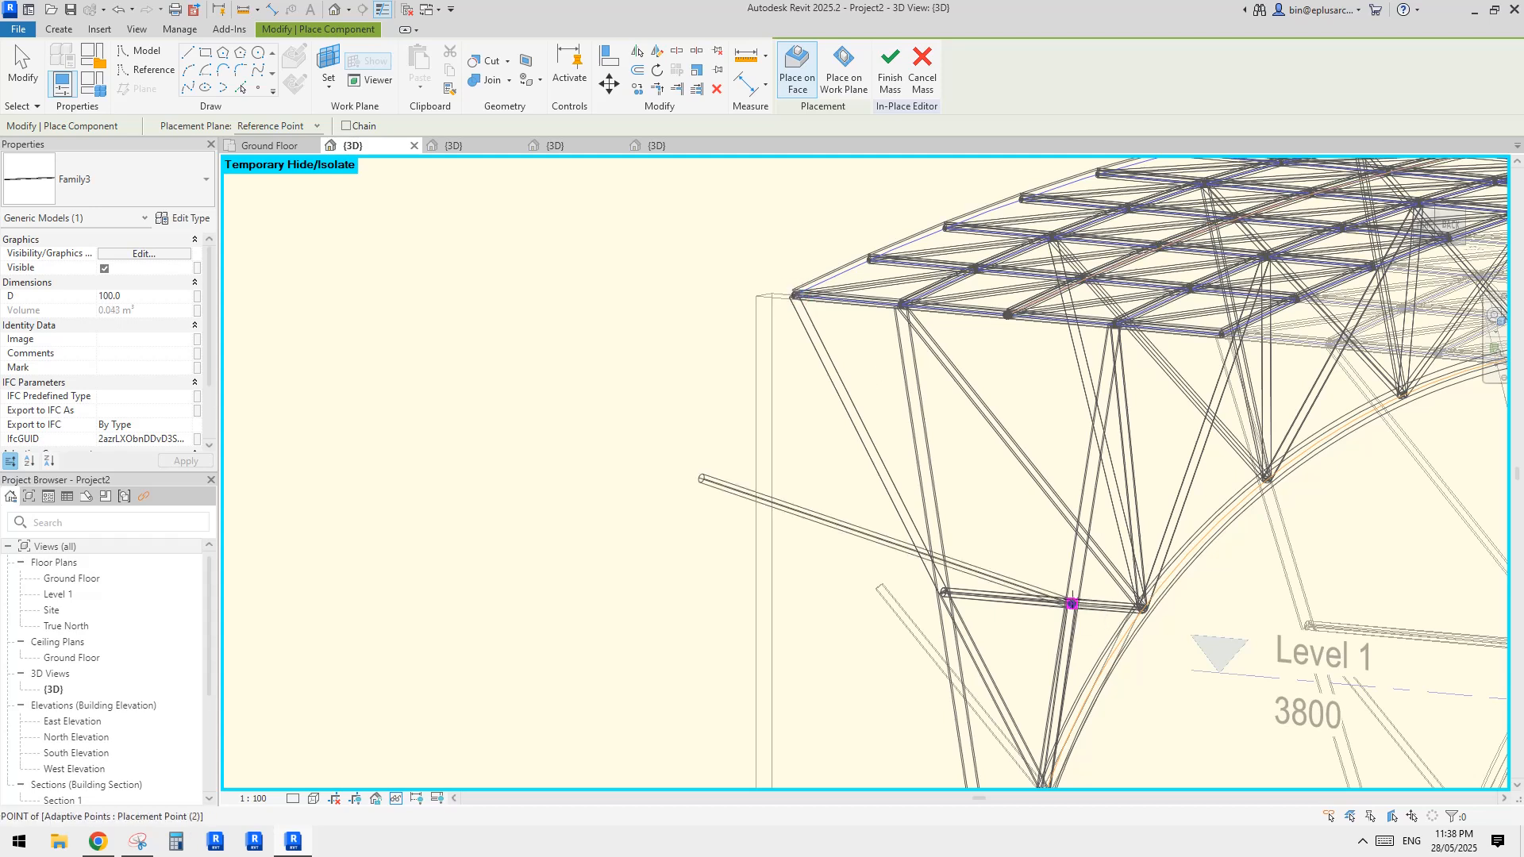
click(1221, 334)
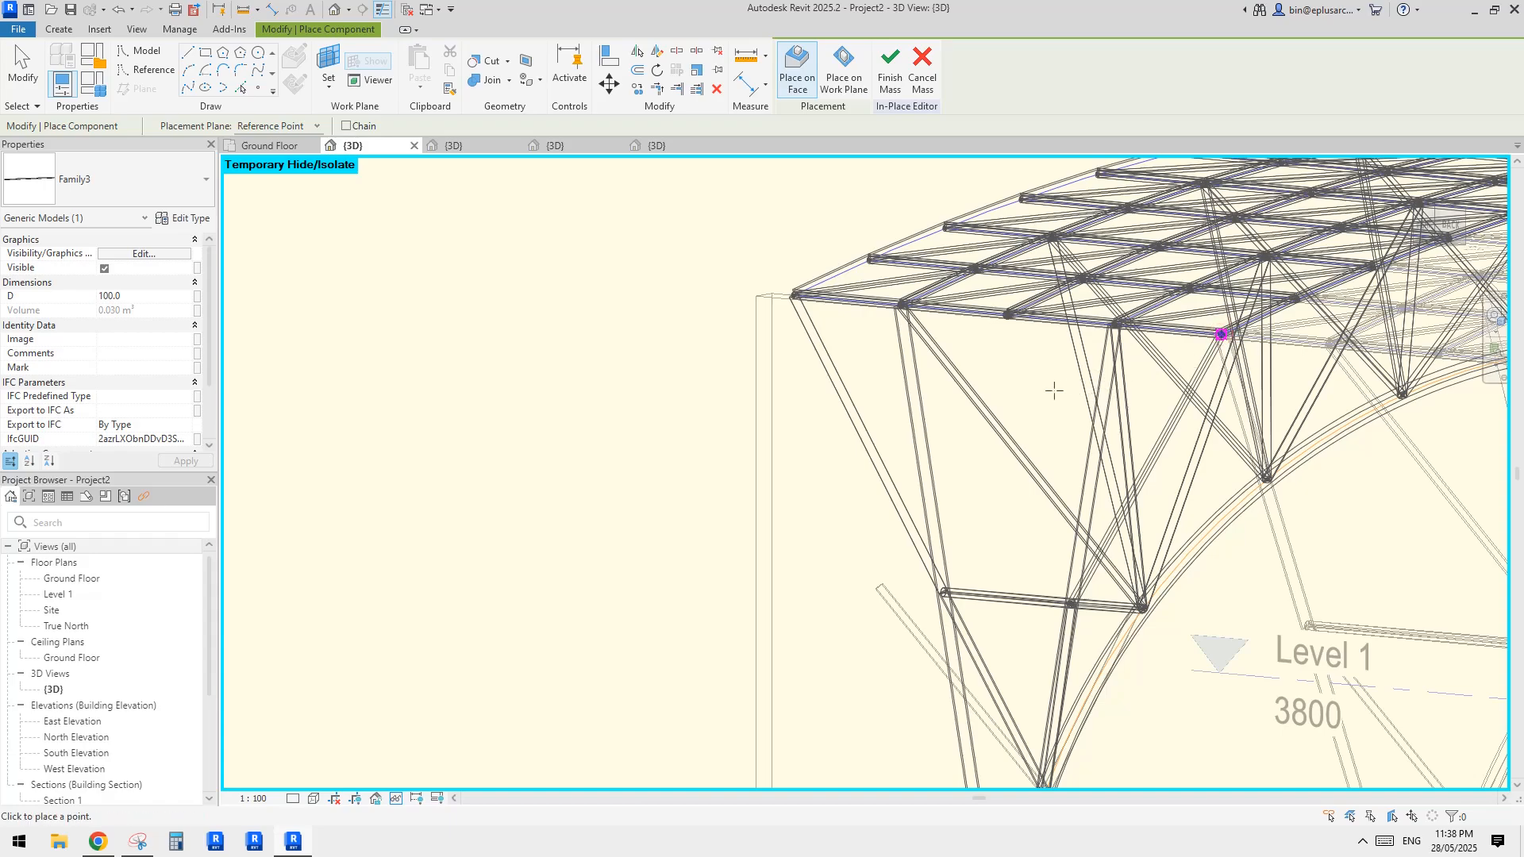
key(Escape)
key(Escape)
- Return the view to the shaded visual style and frame the new struts
shift+middle_drag(1054, 407, 1133, 454)
middle_drag(1009, 402, 1037, 506)
key(s)
key(d)
mouse_move(958, 334)
middle_down()
mouse_move(880, 340)
mouse_move(1073, 417)
mouse_move(873, 484)
middle_up()
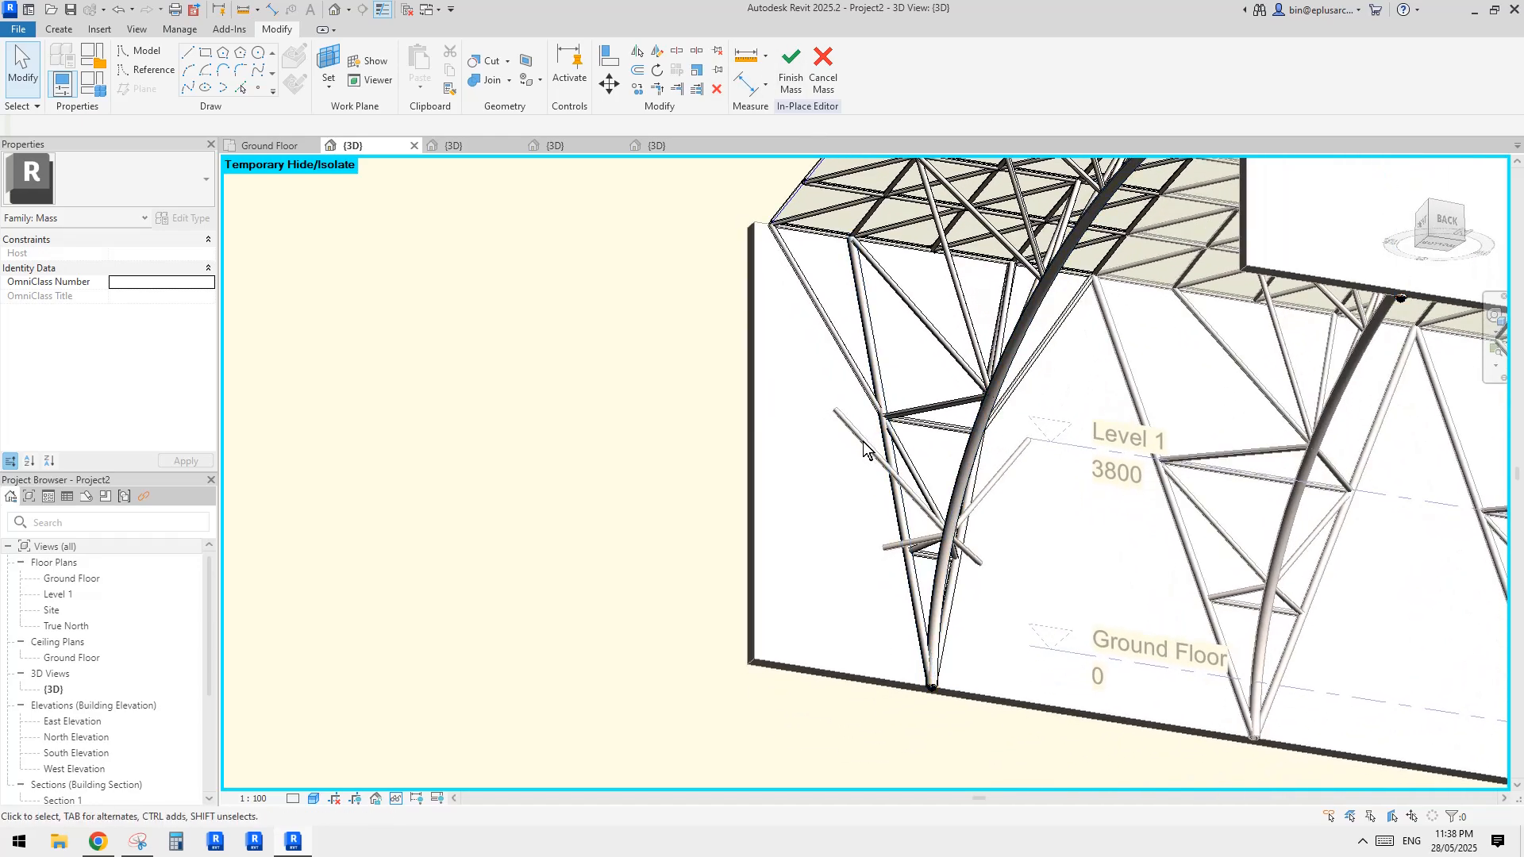
middle_drag(930, 331, 933, 354)
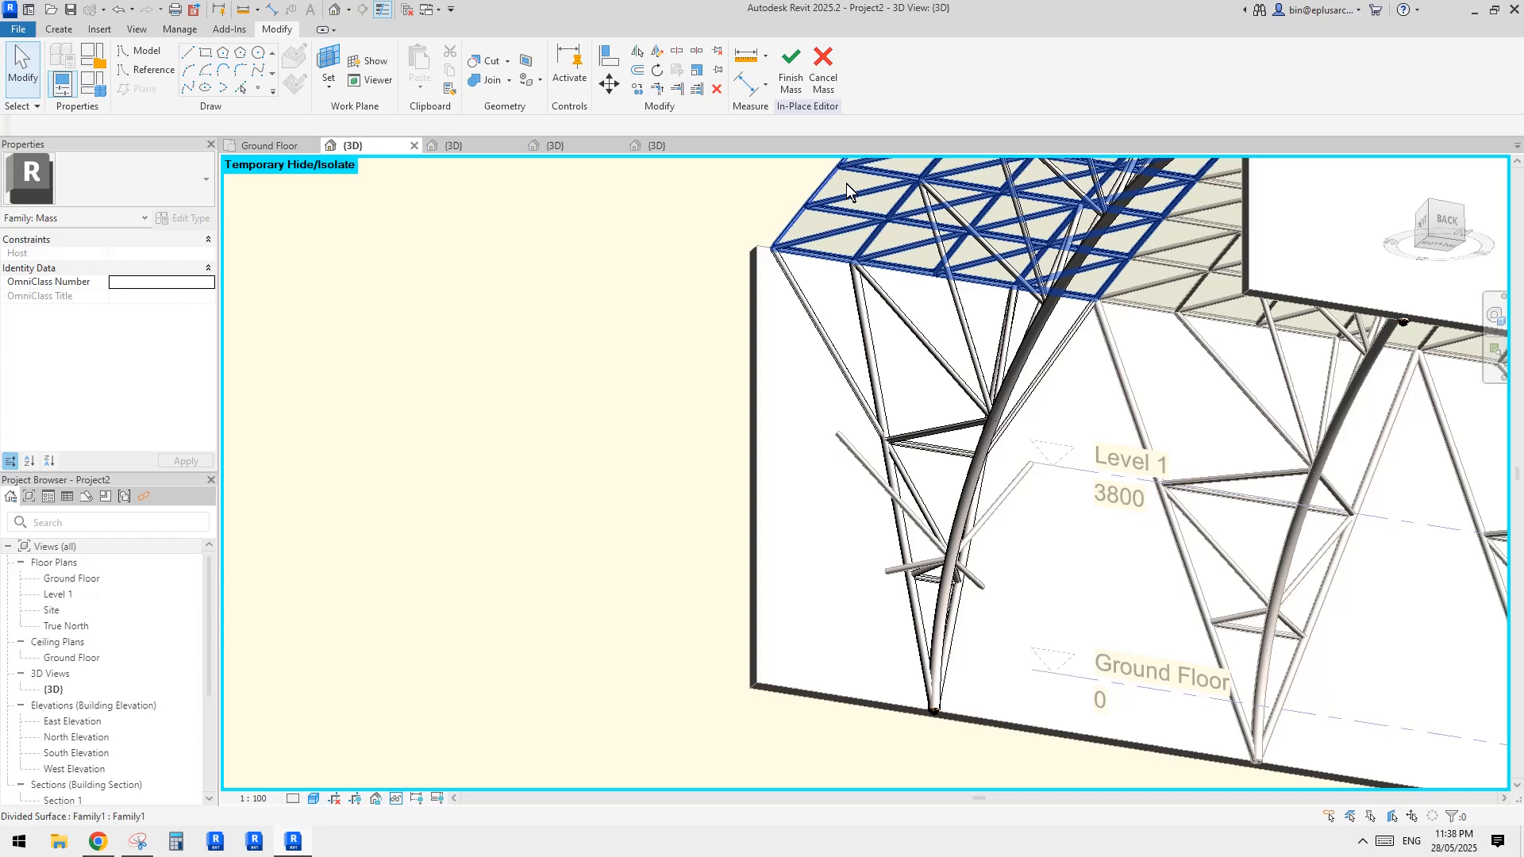
- Finish the in-place mass and the group edit, dismissing the save reminder without saving
click(787, 74)
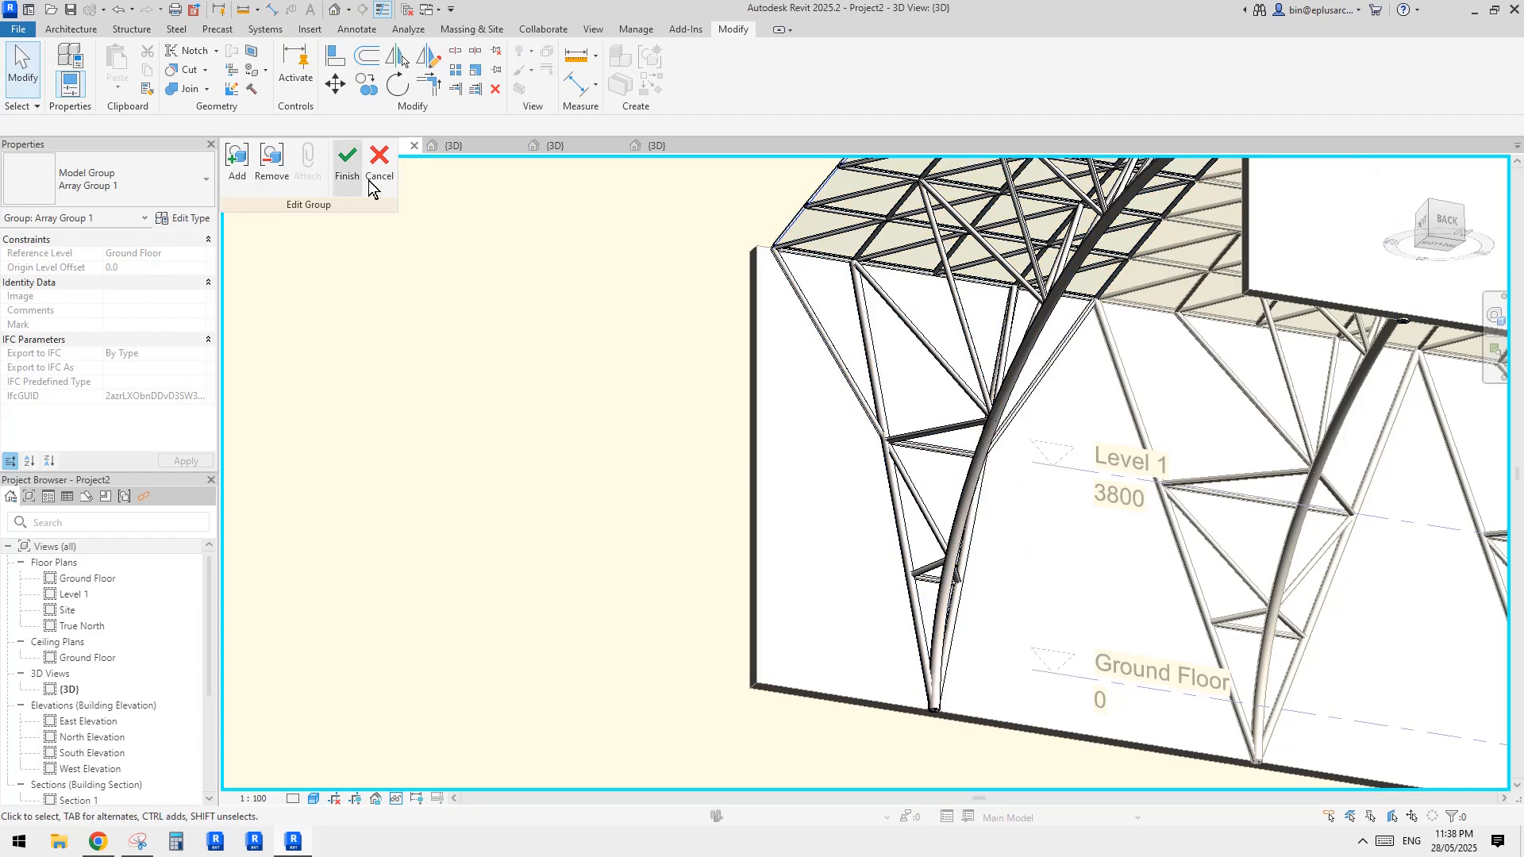
click(343, 178)
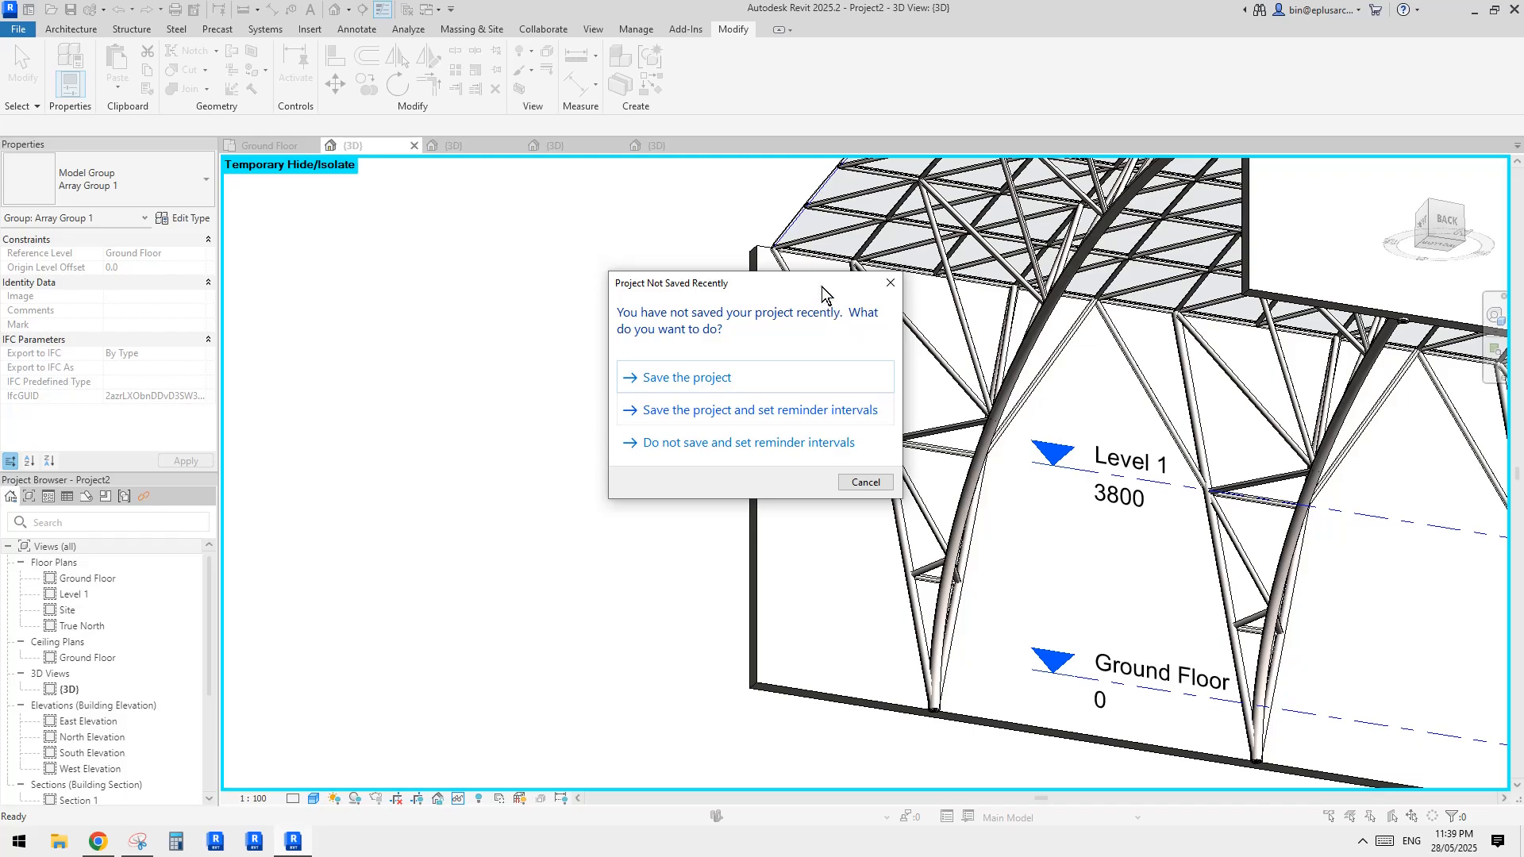
drag(822, 287, 713, 318)
key(Escape)
- Examine the new struts across the arrayed canopy bays from several angles
middle_drag(1108, 449, 1266, 634)
scroll(769, 457, down, 2)
scroll(1013, 511, down, 5)
scroll(791, 486, up, 3)
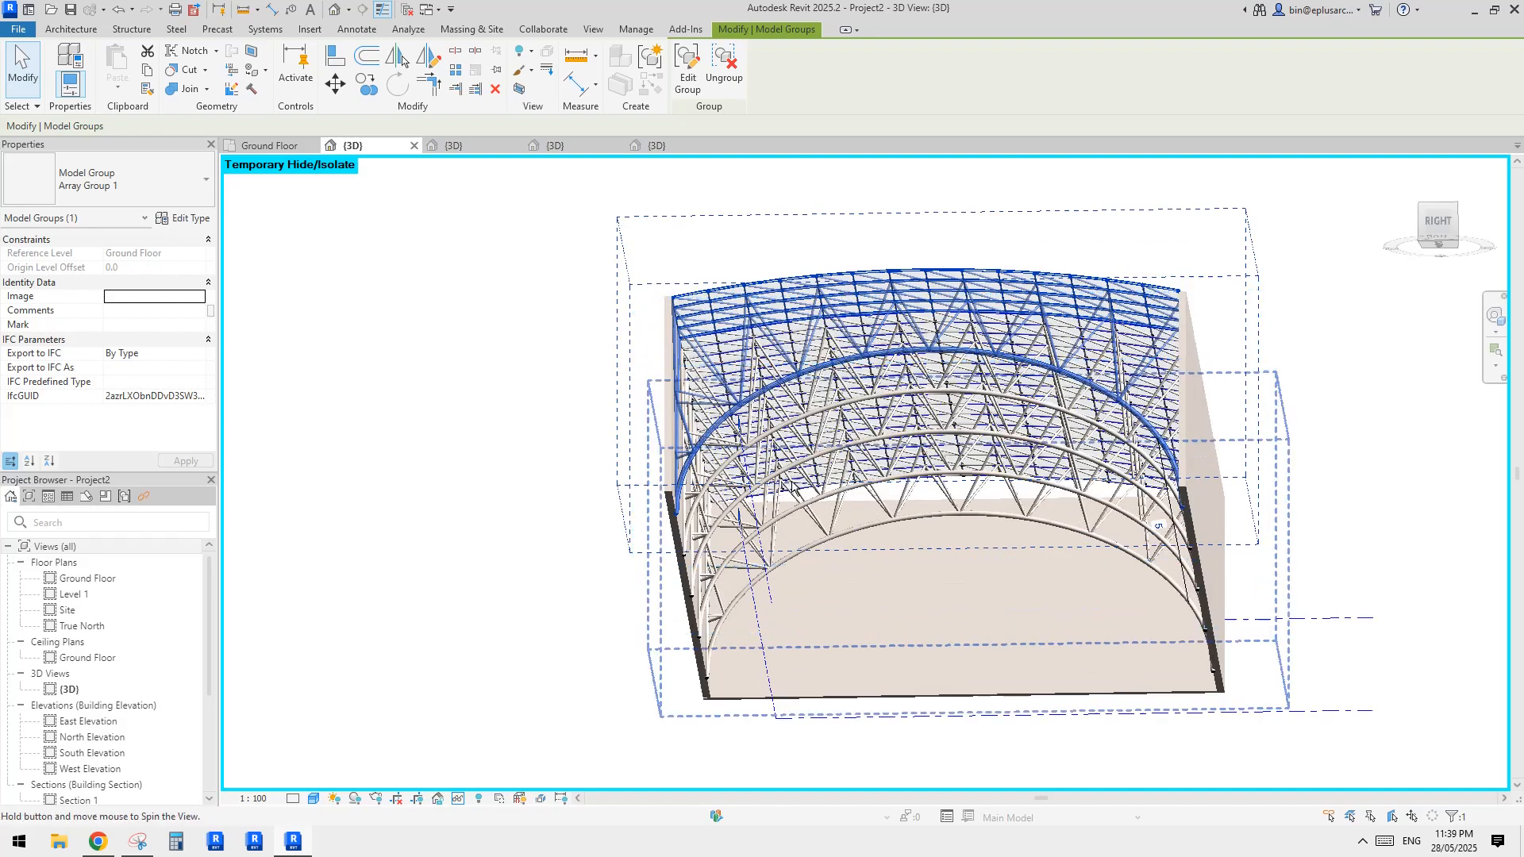
scroll(826, 565, down, 3)
shift+middle_drag(826, 564, 700, 579)
scroll(831, 537, up, 3)
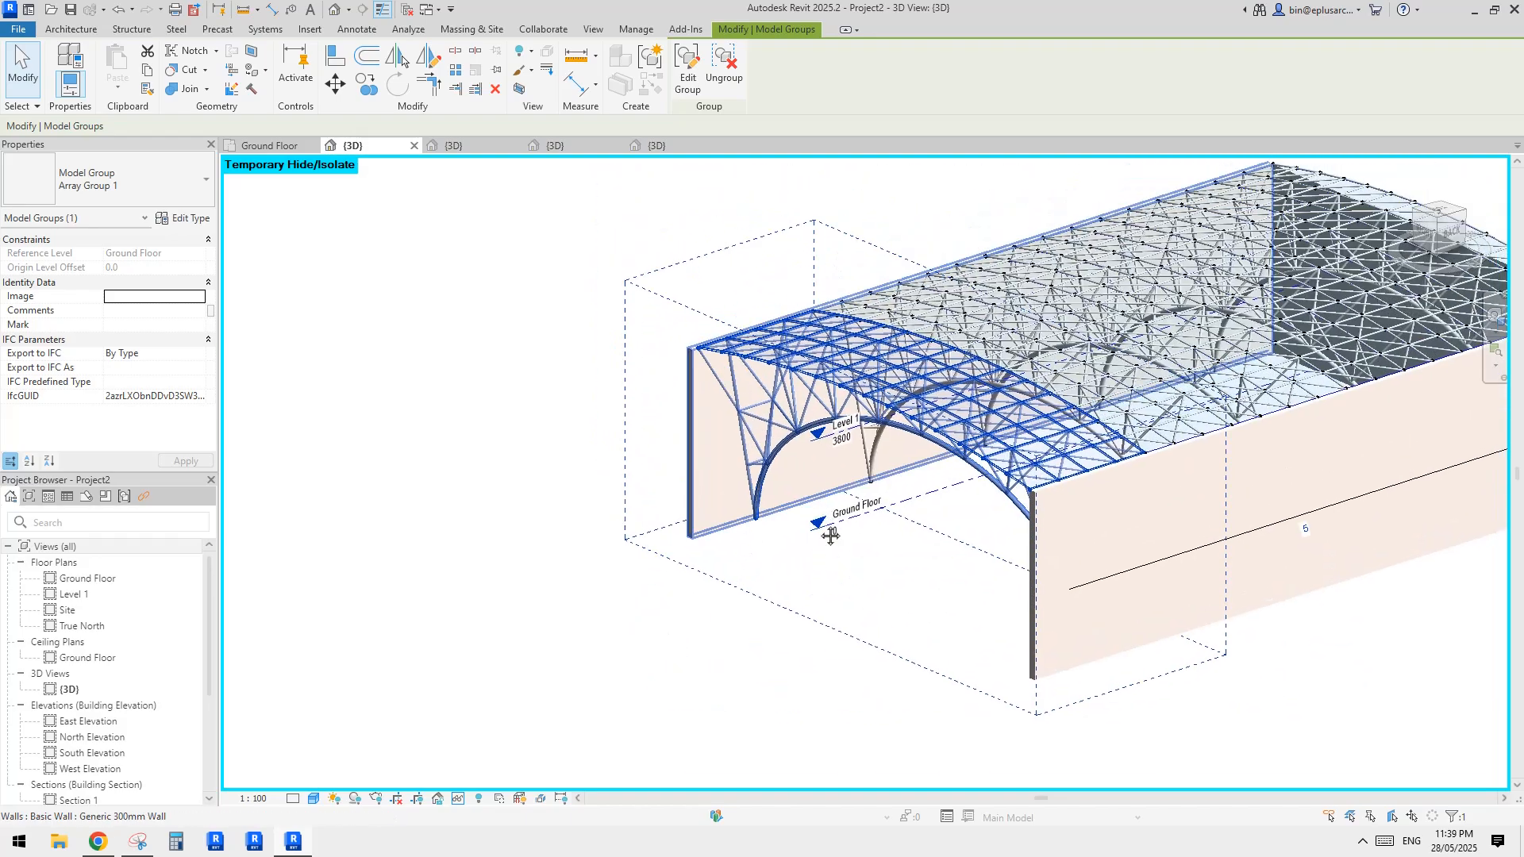
scroll(830, 537, up, 1)
middle_drag(830, 537, 755, 660)
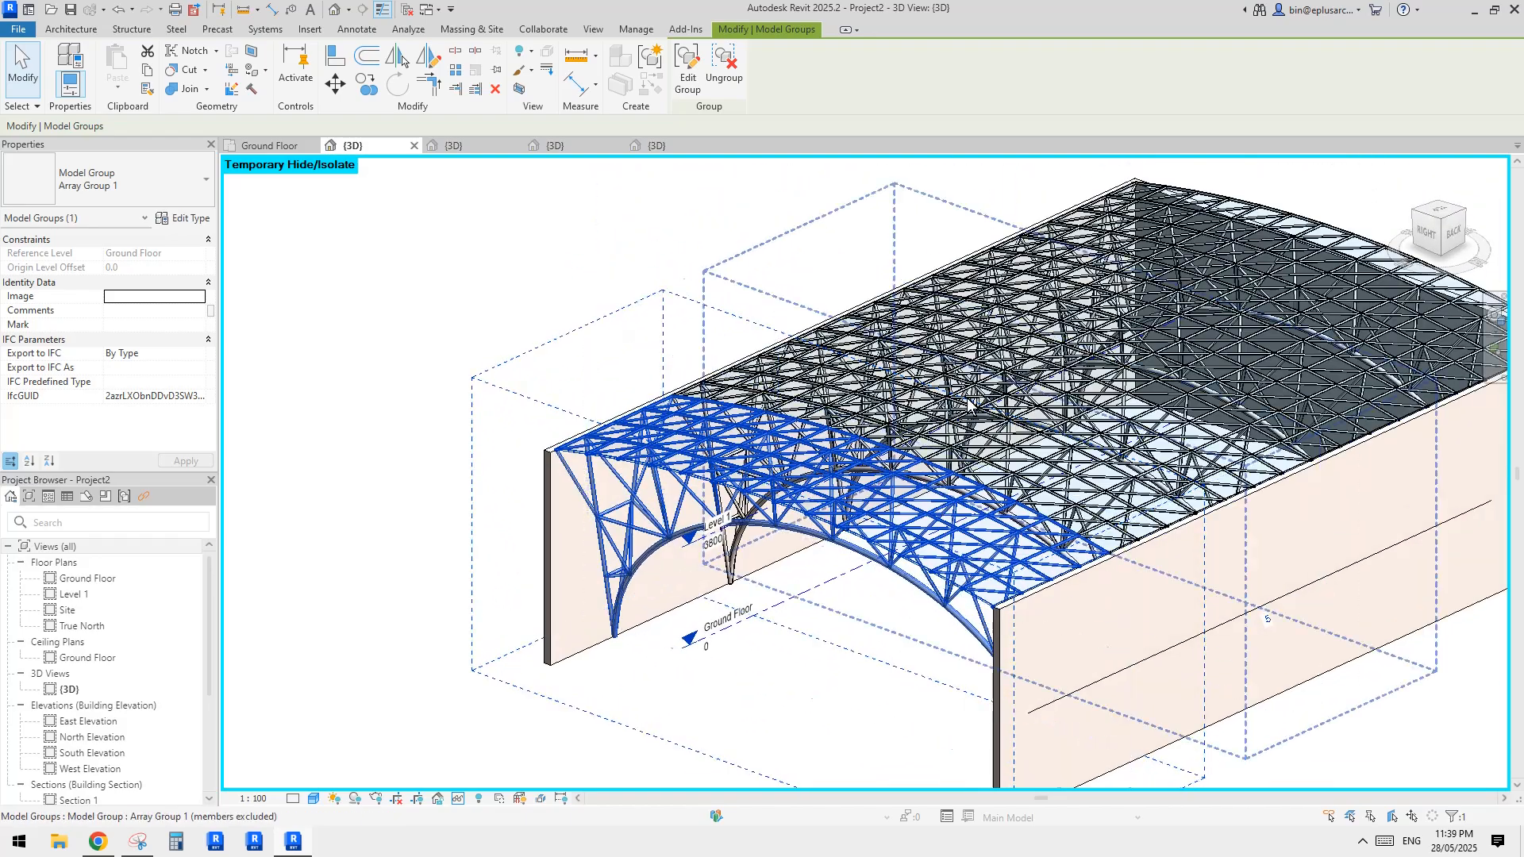
scroll(887, 541, up, 1)
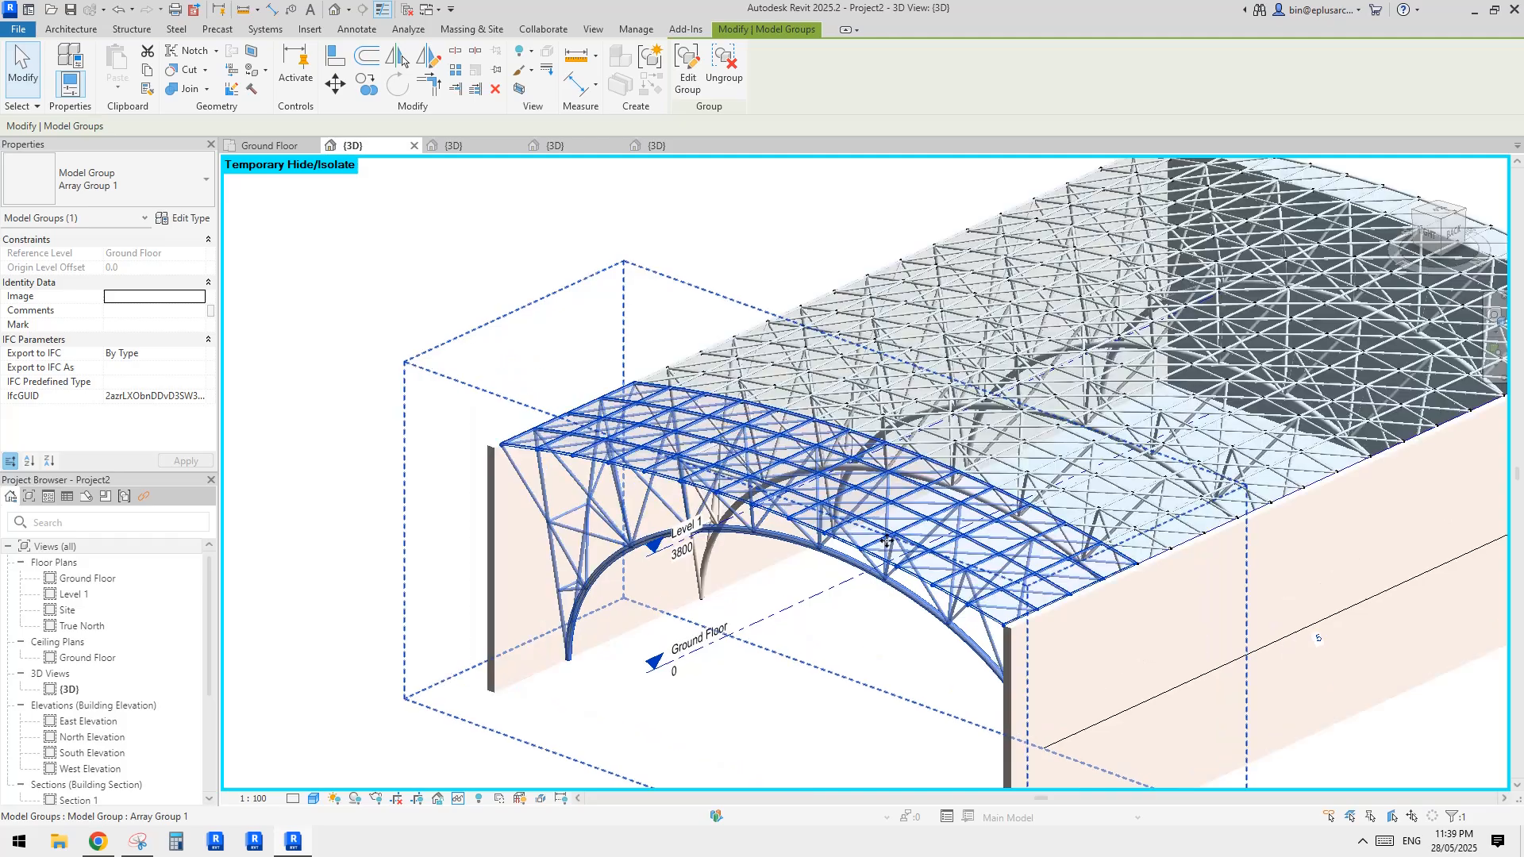
scroll(887, 542, down, 3)
shift+middle_drag(888, 542, 983, 662)
click(1035, 559)
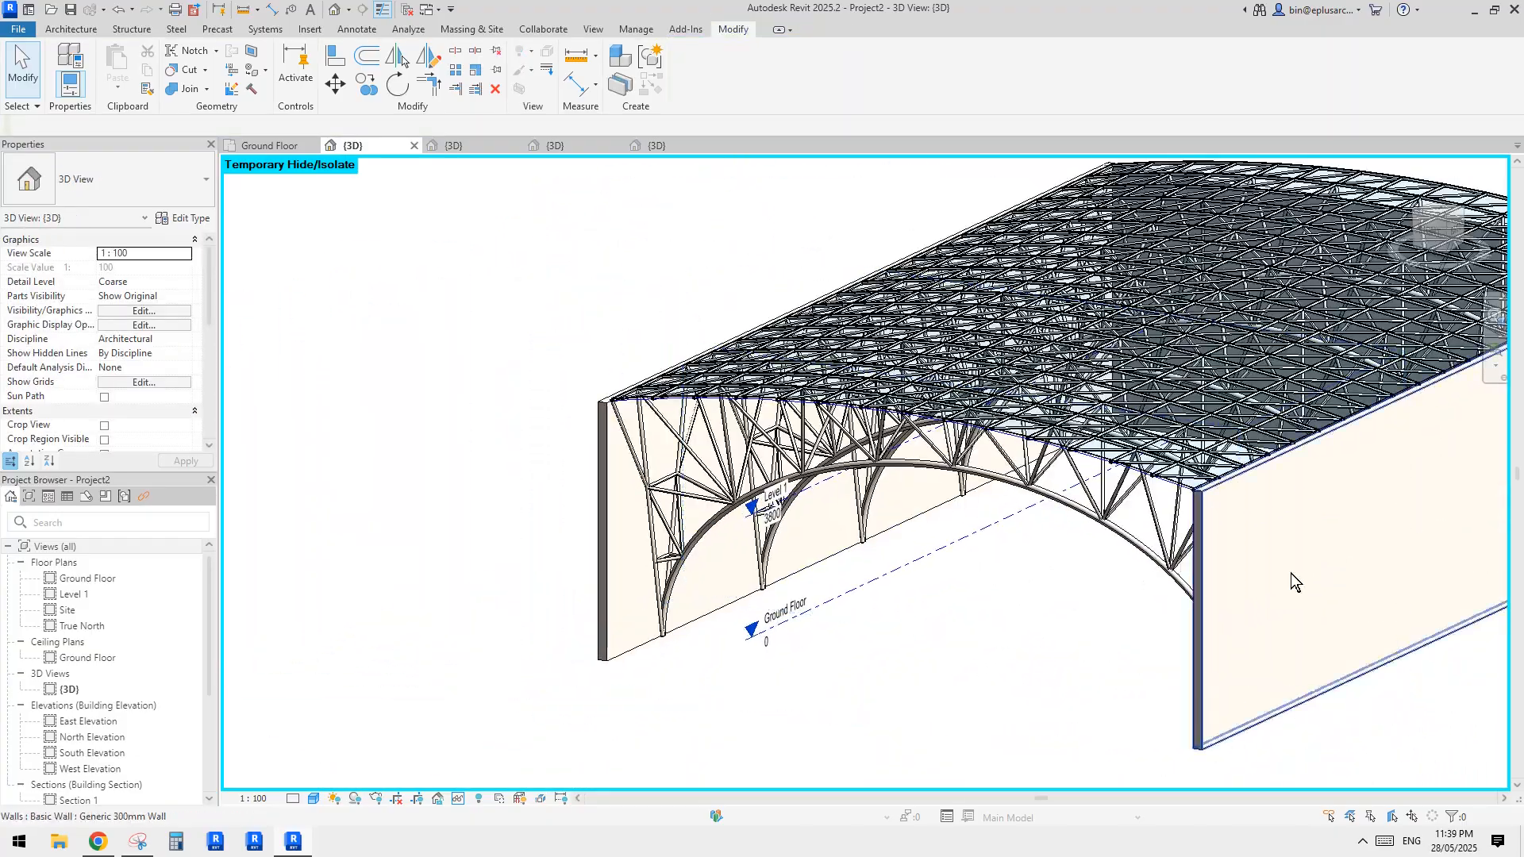
click(1250, 571)
key(h)
key(h)
shift+middle_drag(1159, 584, 1064, 546)
key(h)
key(r)
- Temporarily hide the front end wall and the adjoining long side wall to expose the arches and struts
shift+middle_drag(942, 555, 1006, 543)
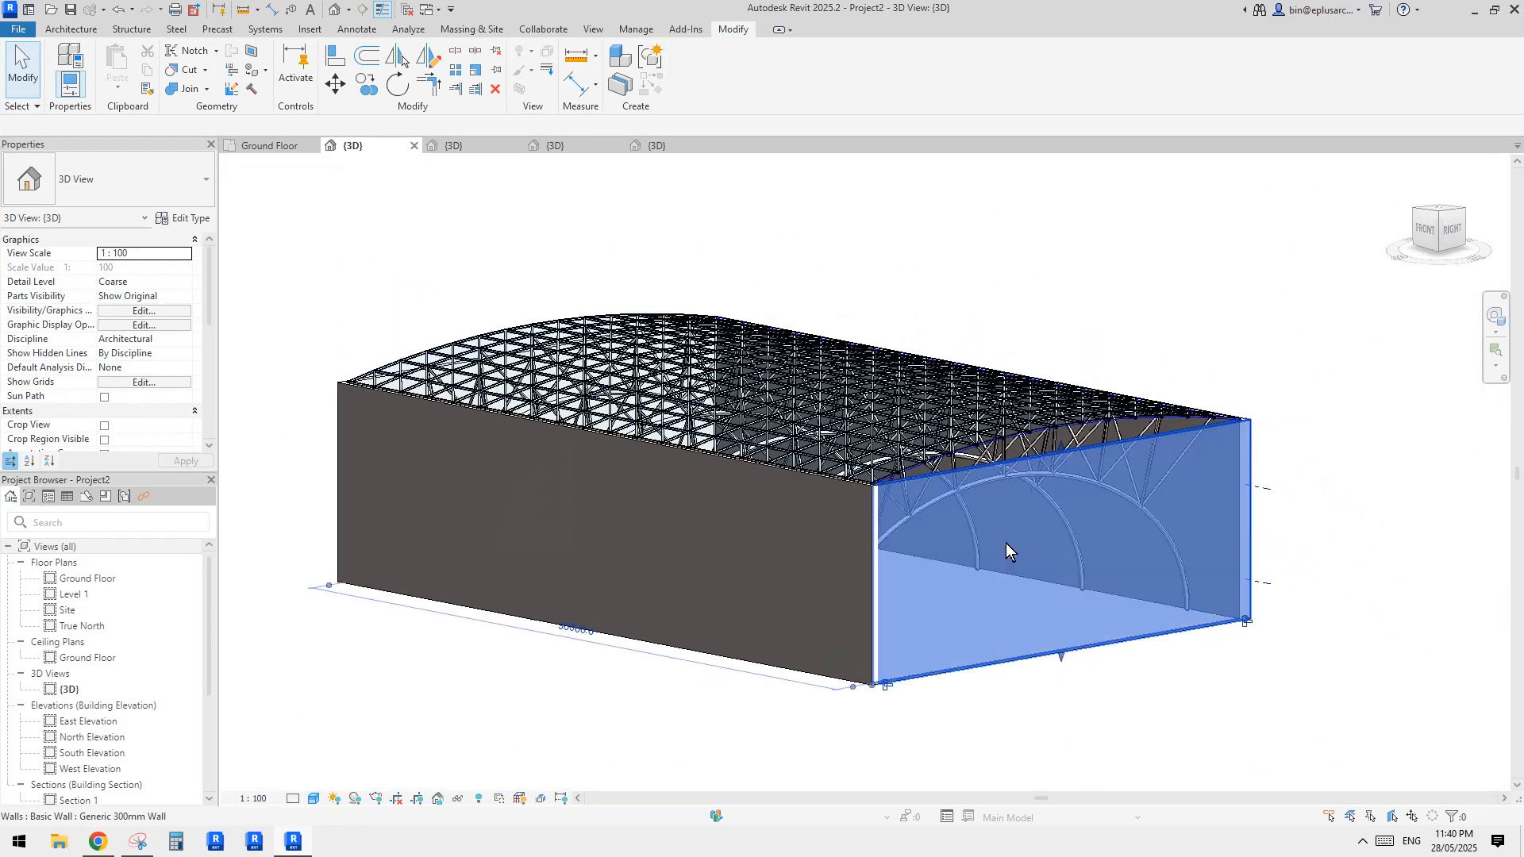
key(h)
key(h)
click(787, 581)
key(h)
key(h)
- Compare the exposed side struts with the browser's reference photo and review the whole canopy from the open side in Revit
middle_drag(814, 576, 1047, 548)
scroll(1063, 641, up, 1)
scroll(1032, 641, down, 1)
scroll(1045, 614, up, 4)
scroll(1048, 635, down, 2)
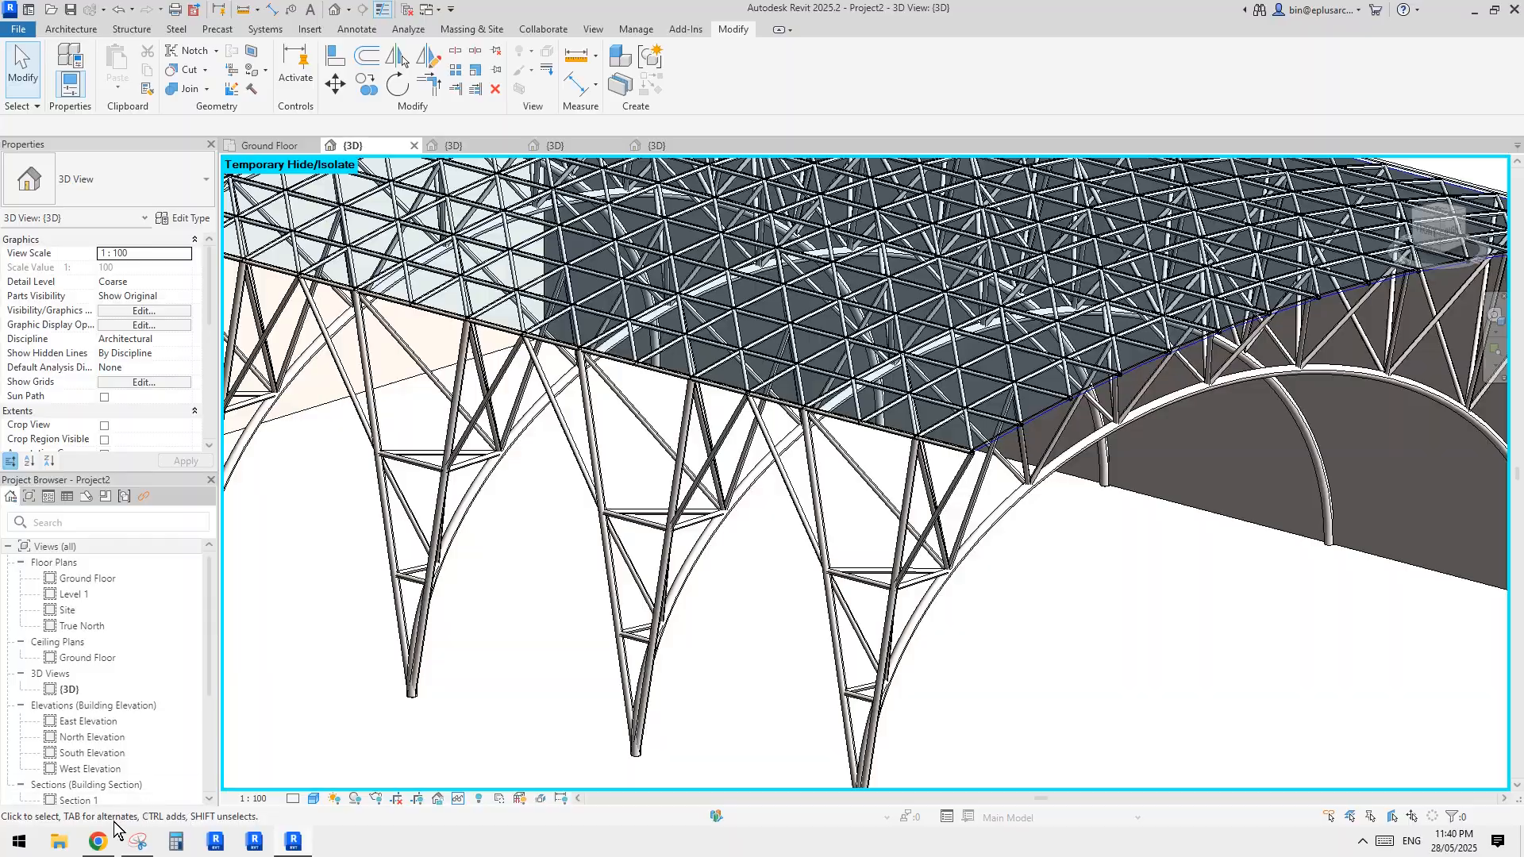
click(97, 841)
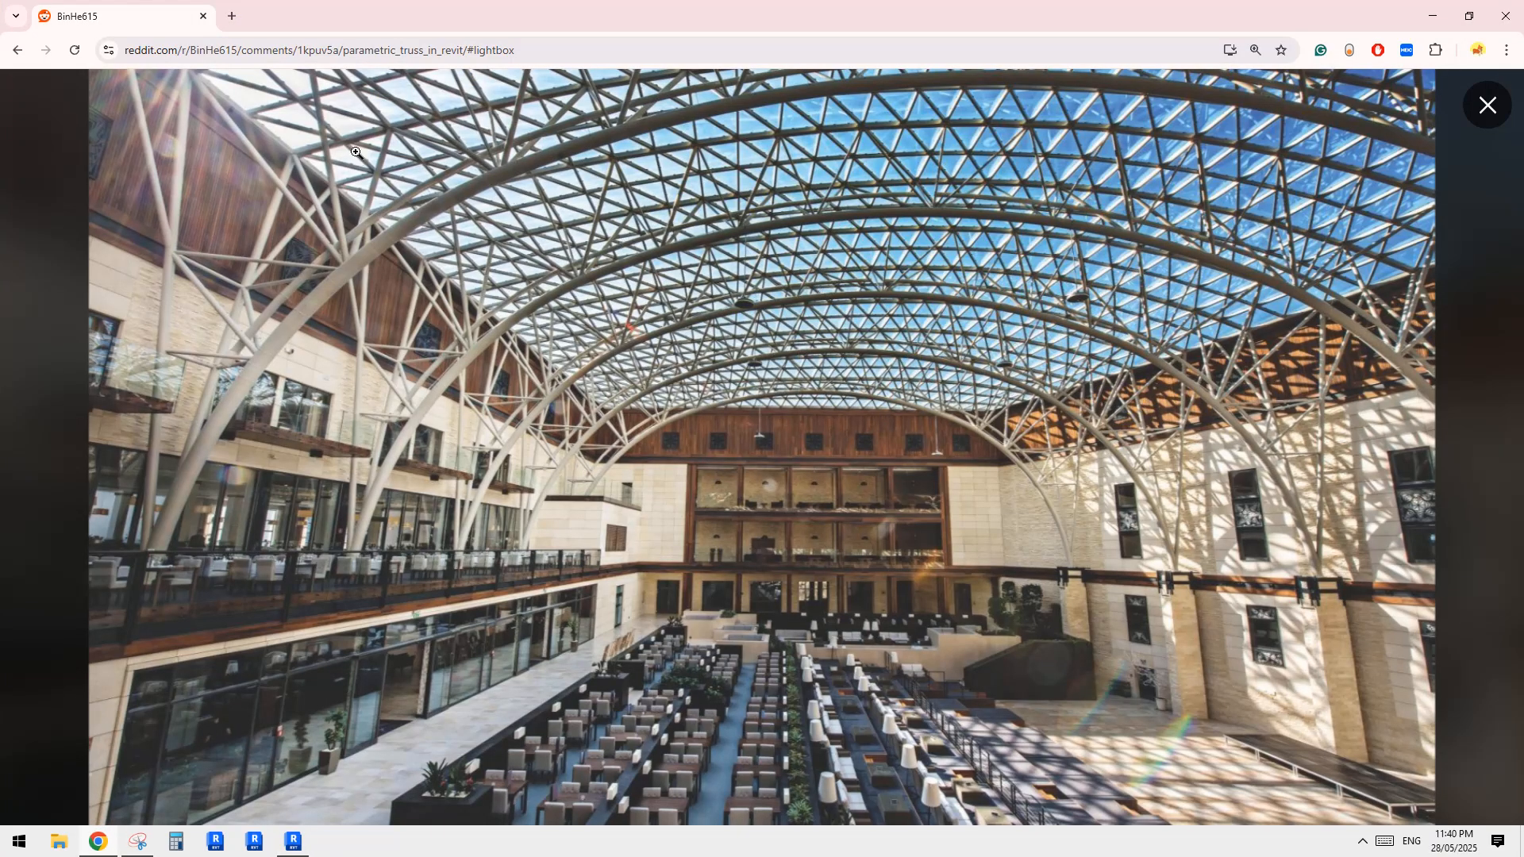
click(293, 842)
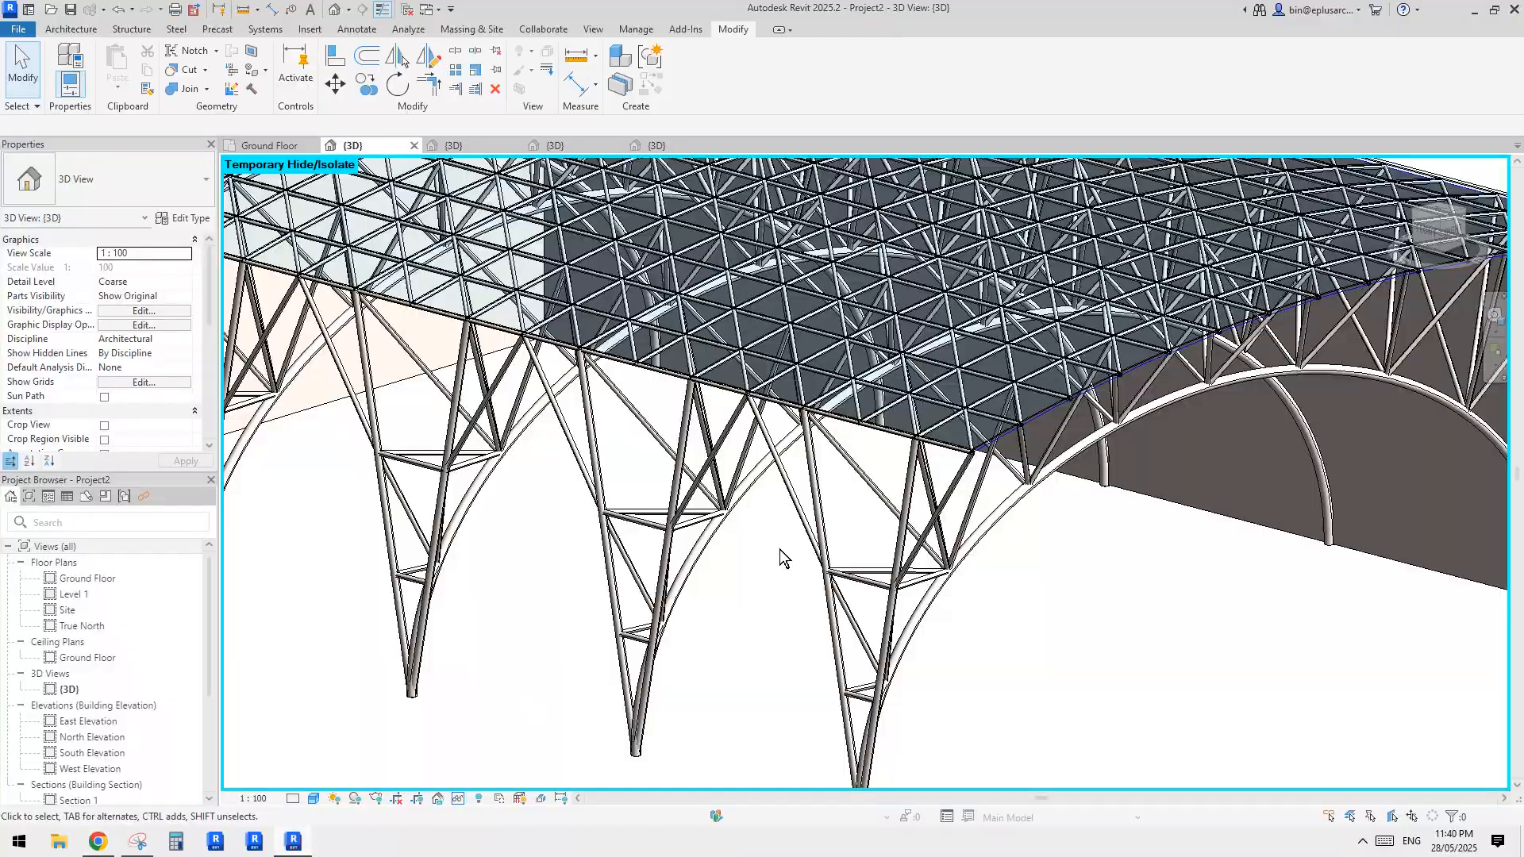
scroll(878, 479, down, 3)
shift+middle_drag(980, 513, 1008, 533)
scroll(960, 539, up, 3)
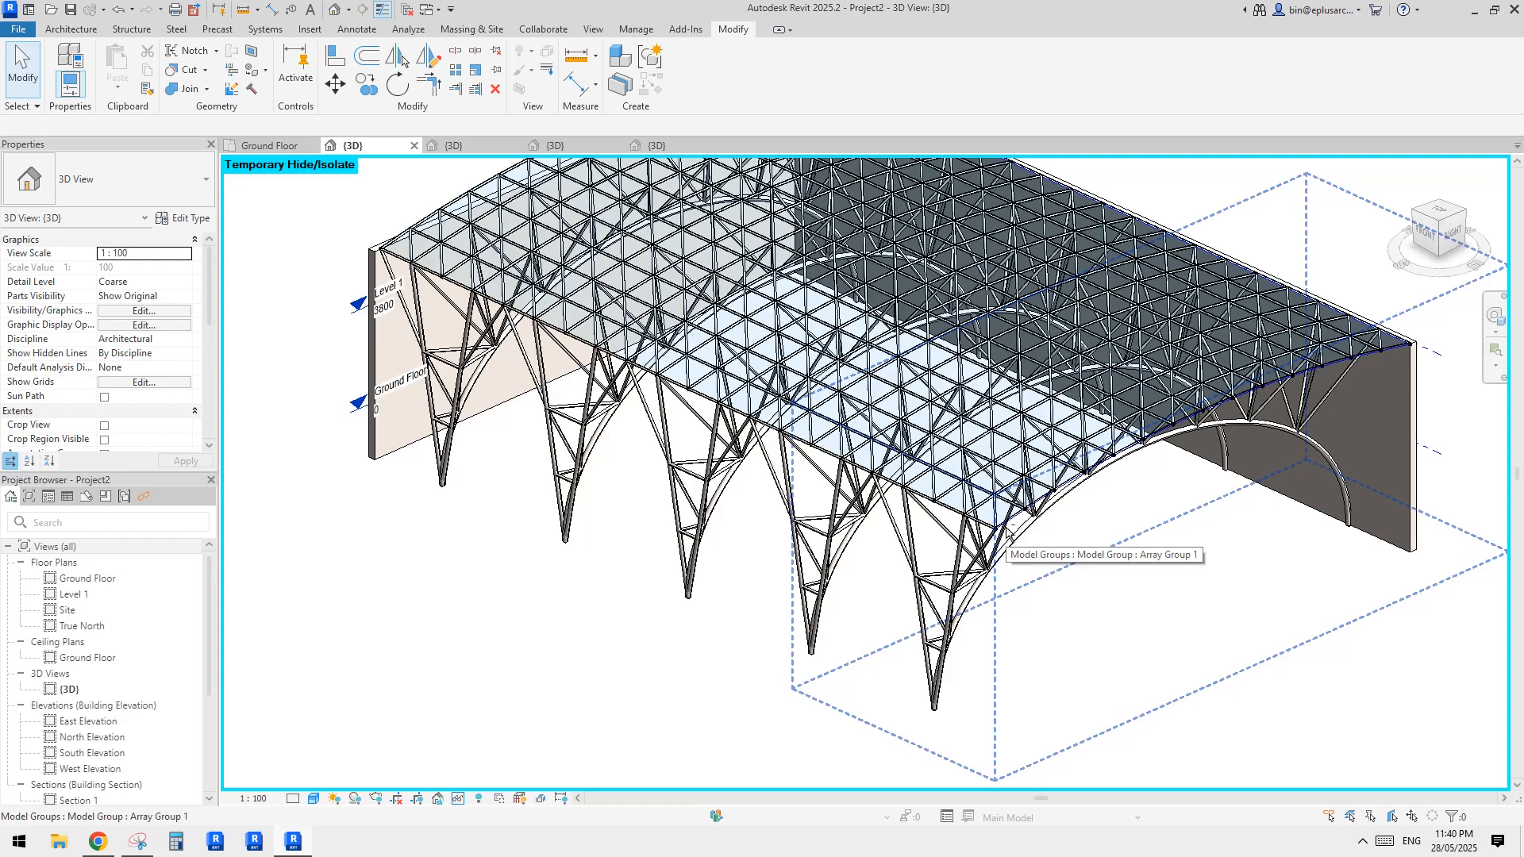